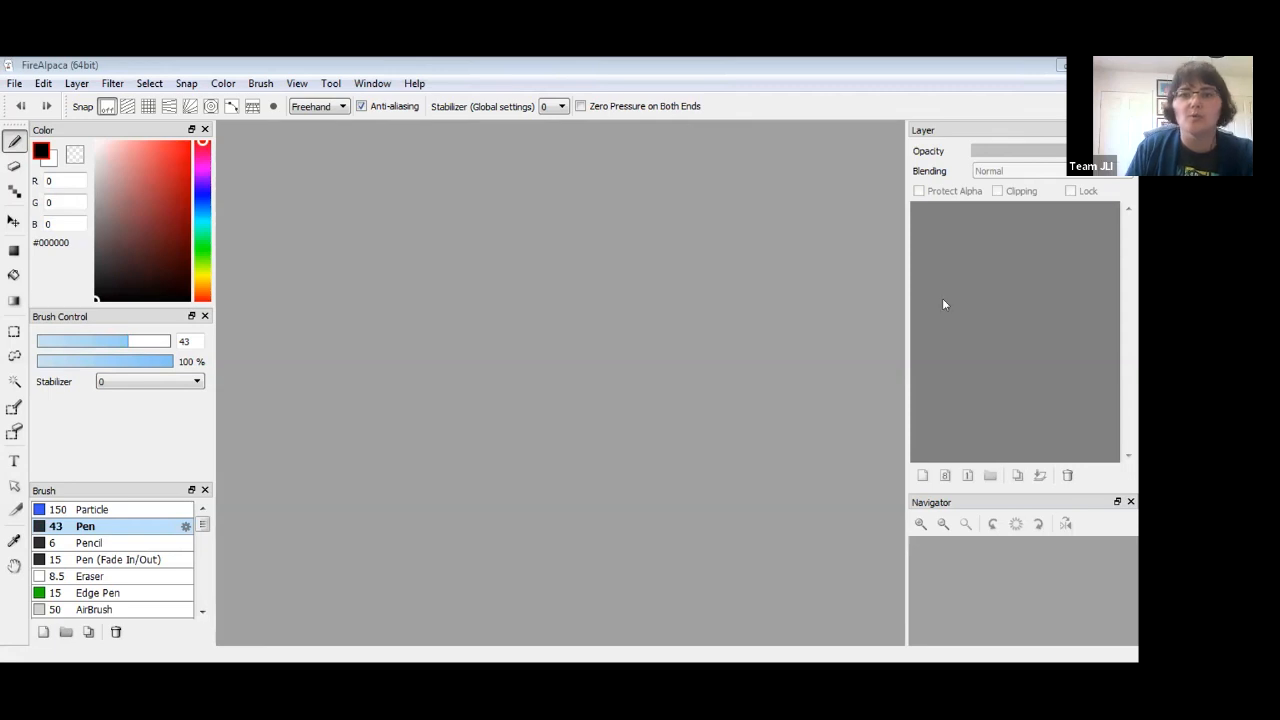
Open the reference image GF_17 from the Desktop folder.
click(12, 84)
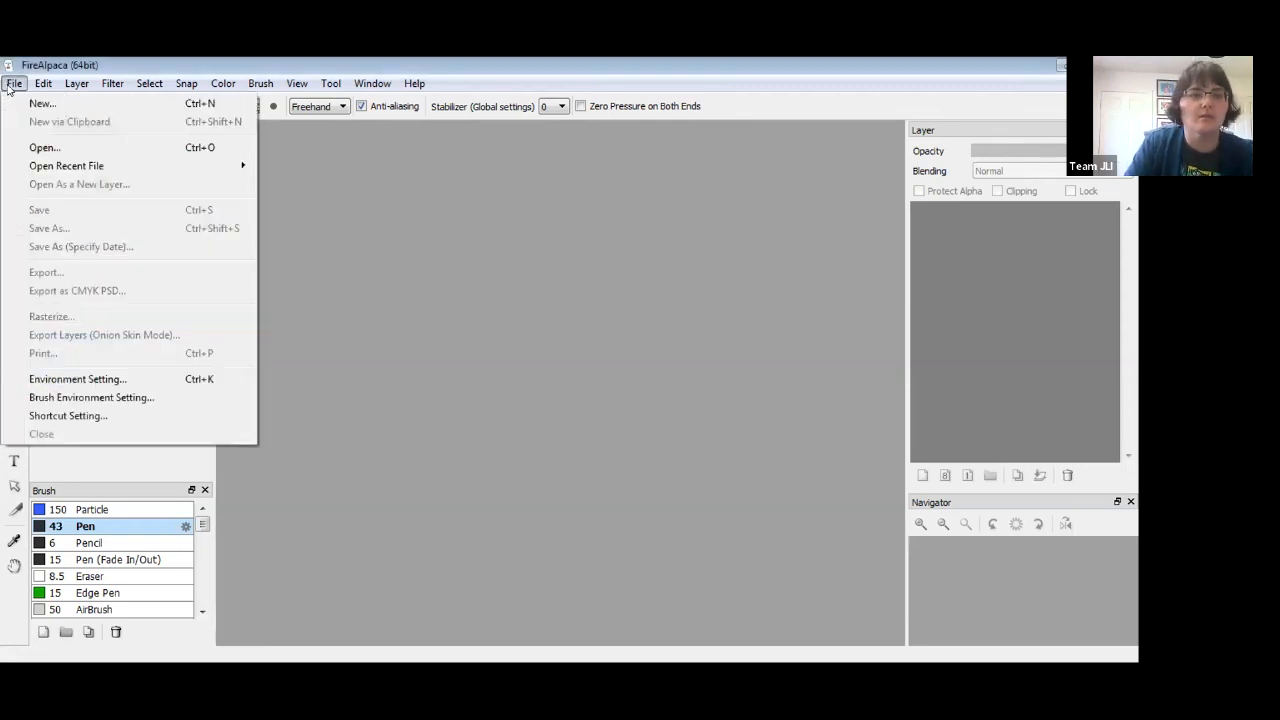
click(63, 148)
click(67, 188)
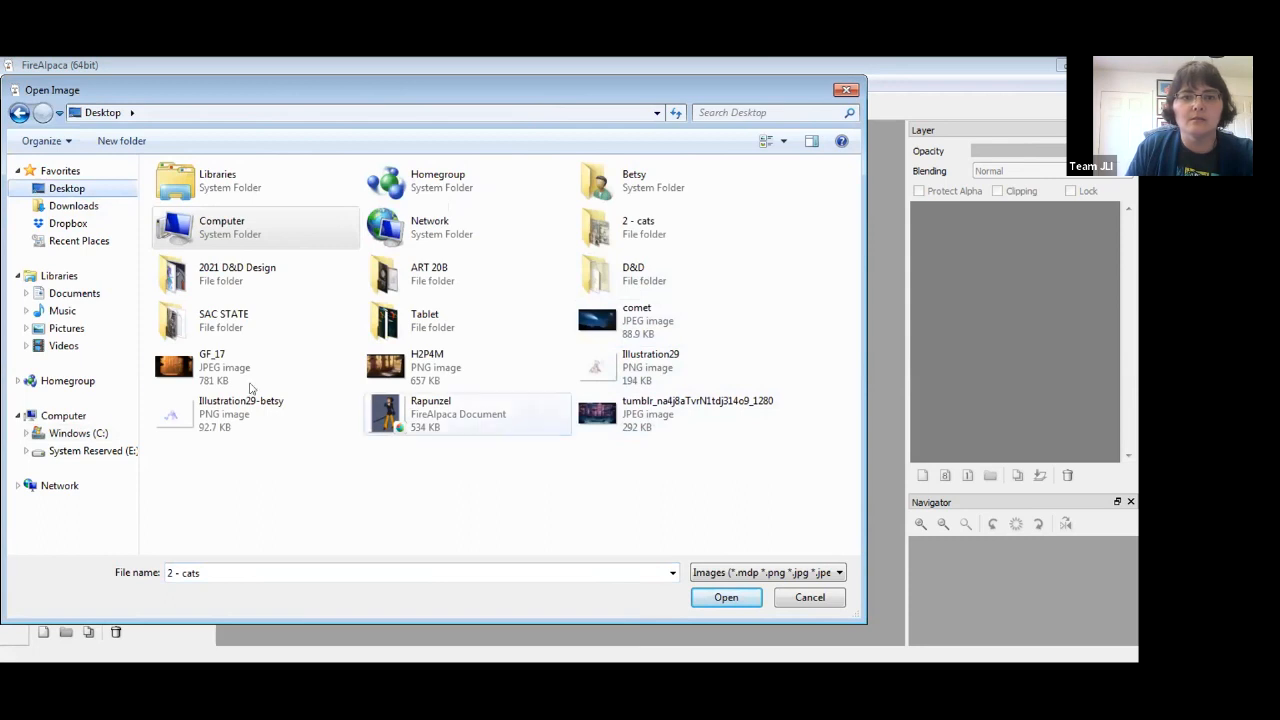
click(75, 205)
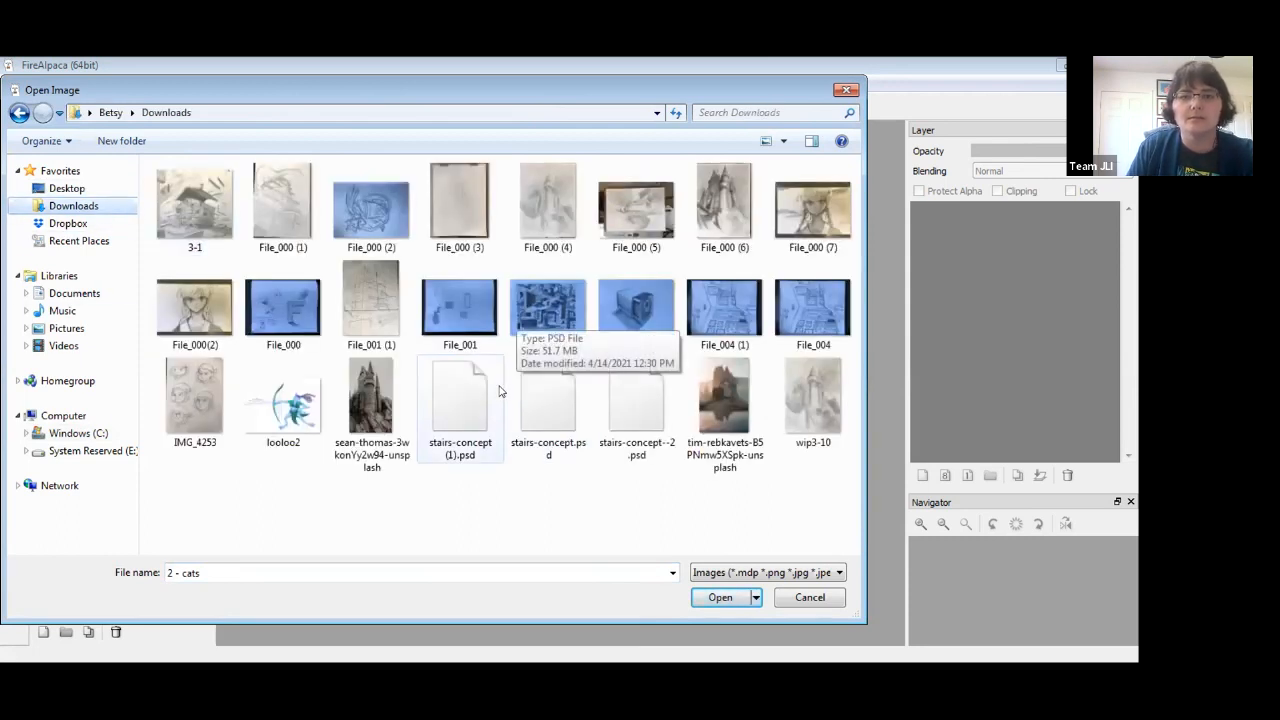
click(64, 189)
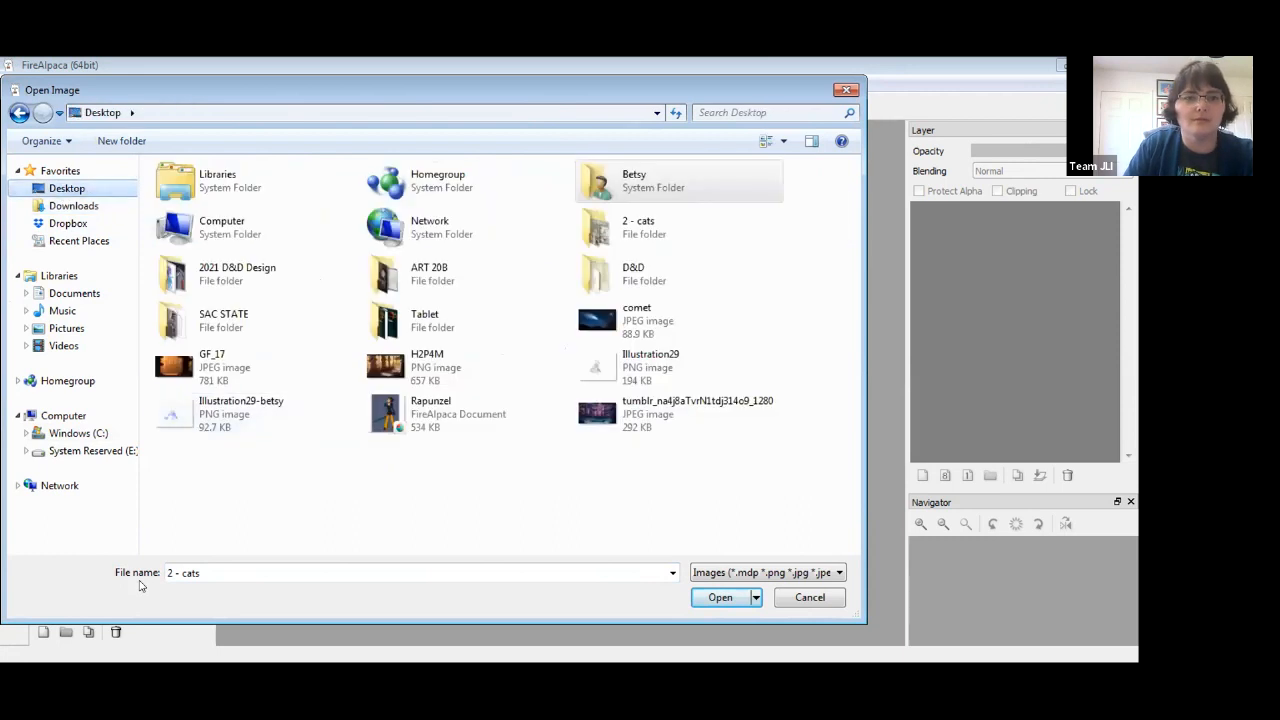
click(215, 367)
click(718, 598)
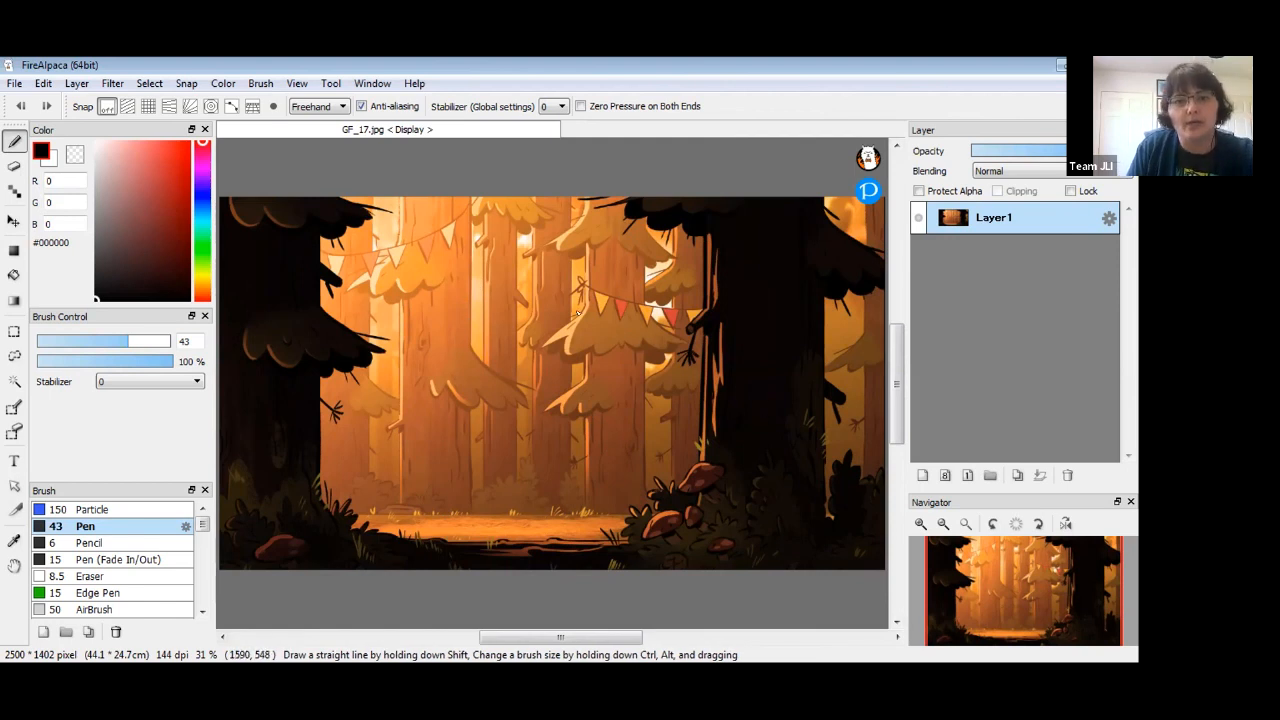
Open the forest image H2P4M from the Desktop folder as a second reference.
click(14, 83)
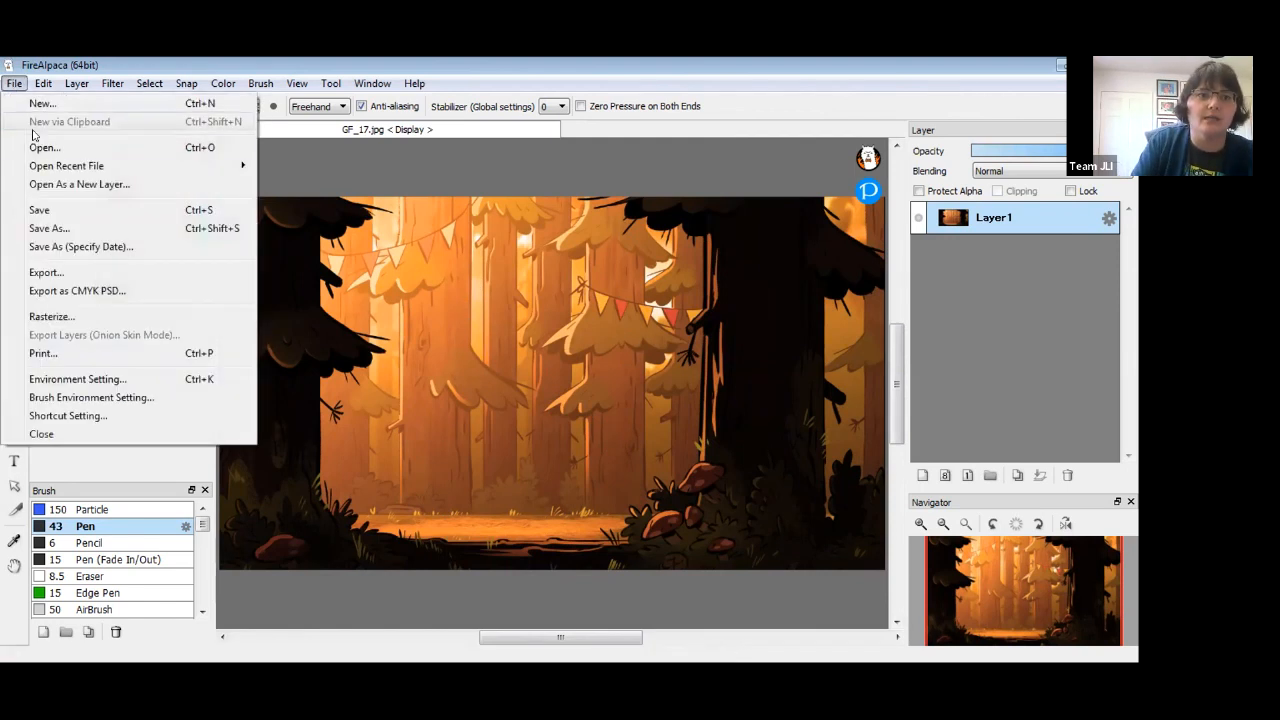
click(40, 148)
click(425, 367)
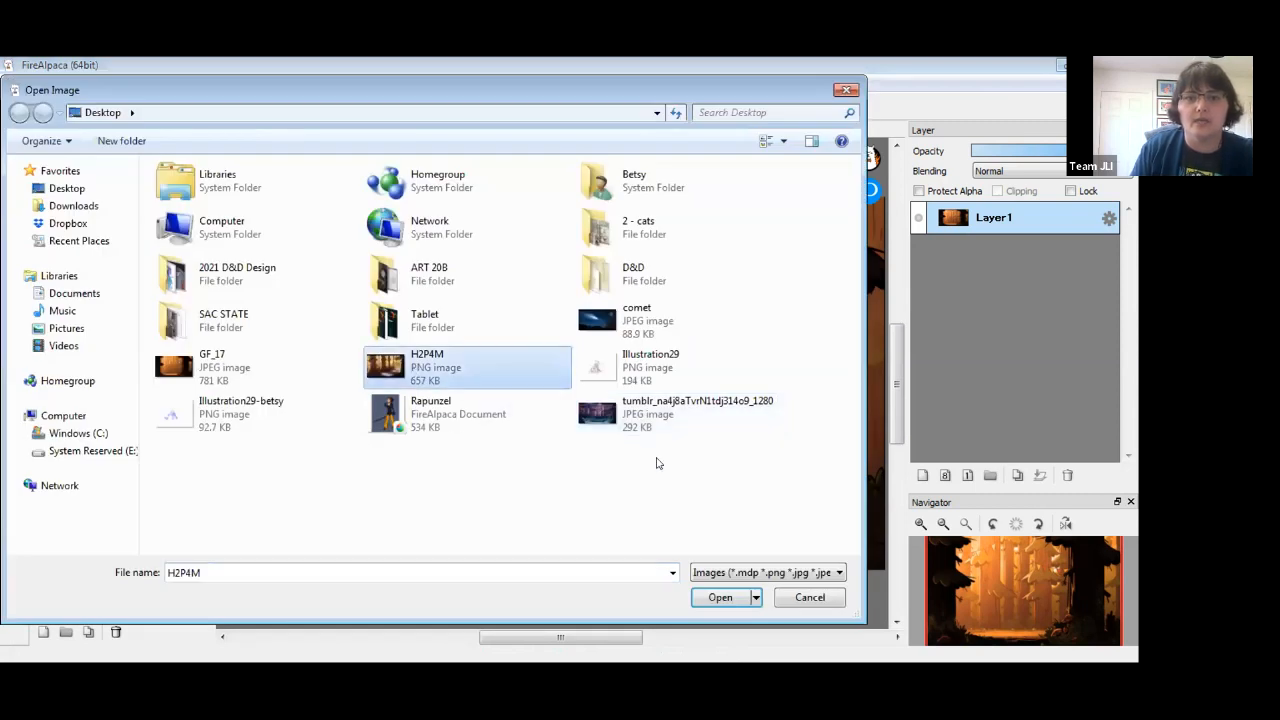
click(721, 597)
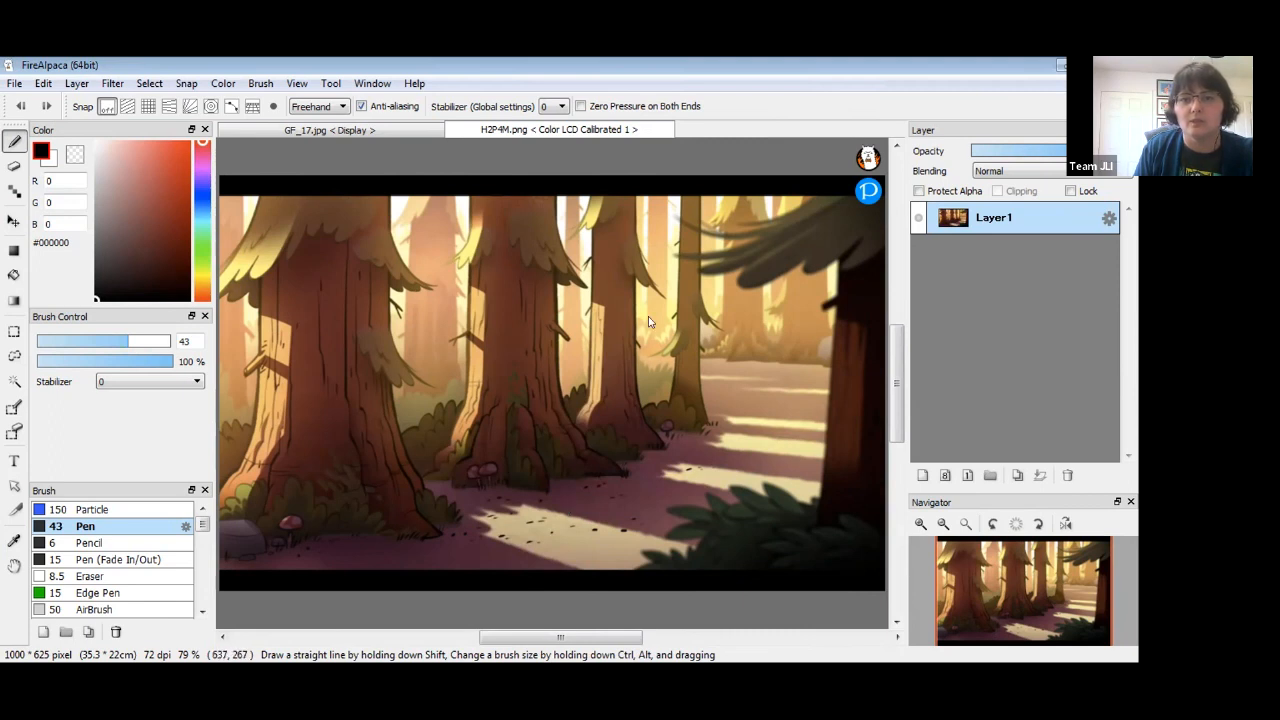
Open the image tumblr_na4j8aTvrN1tdj314o9_1280 from the Desktop folder as a third reference.
click(14, 83)
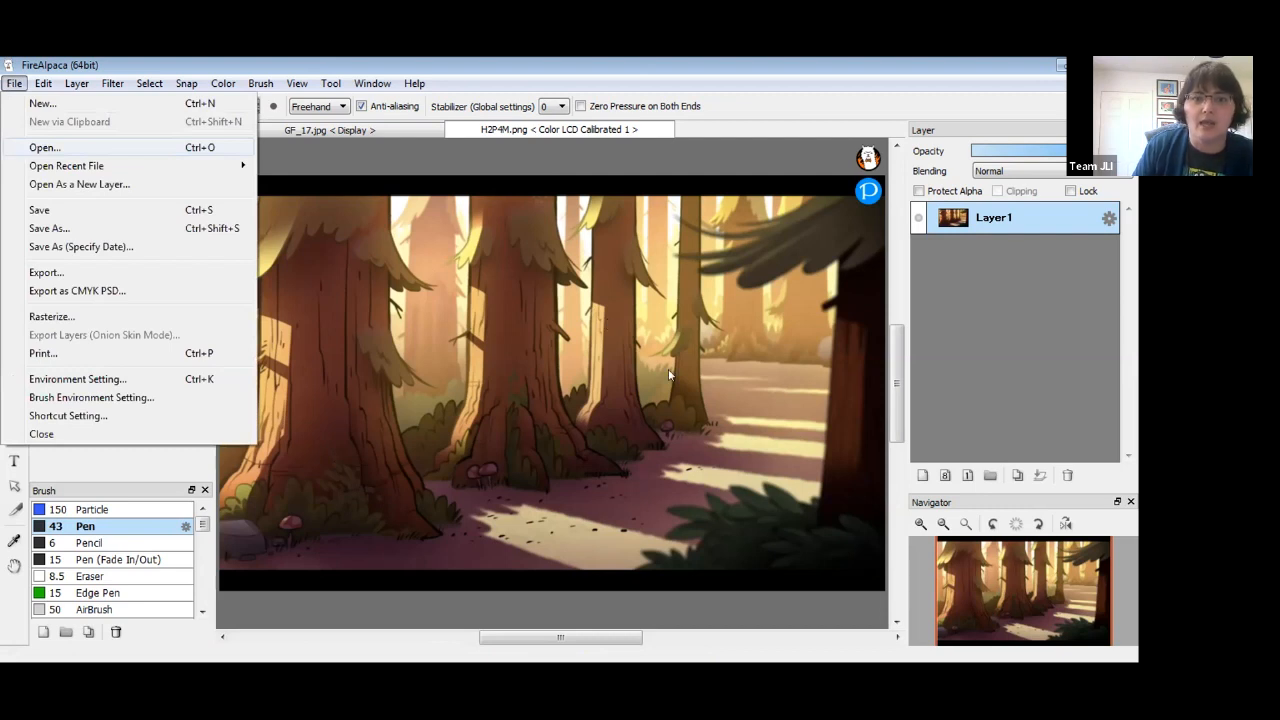
click(22, 149)
click(611, 418)
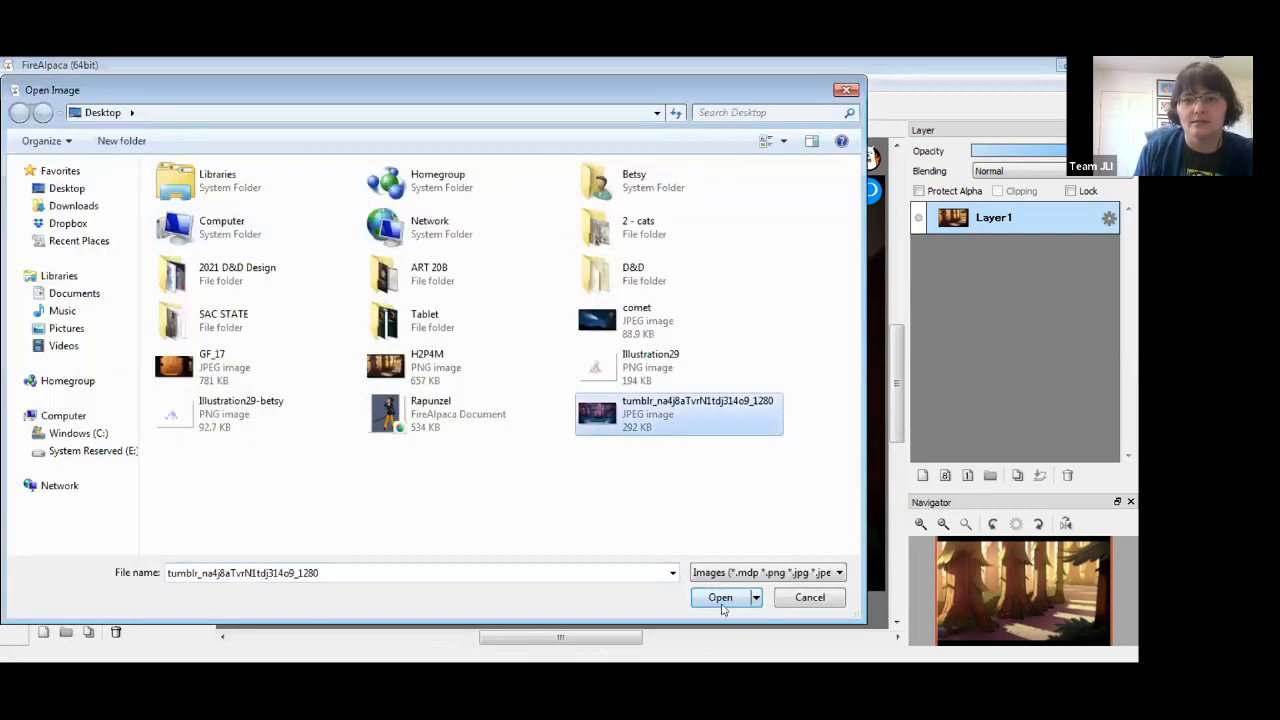
key(Return)
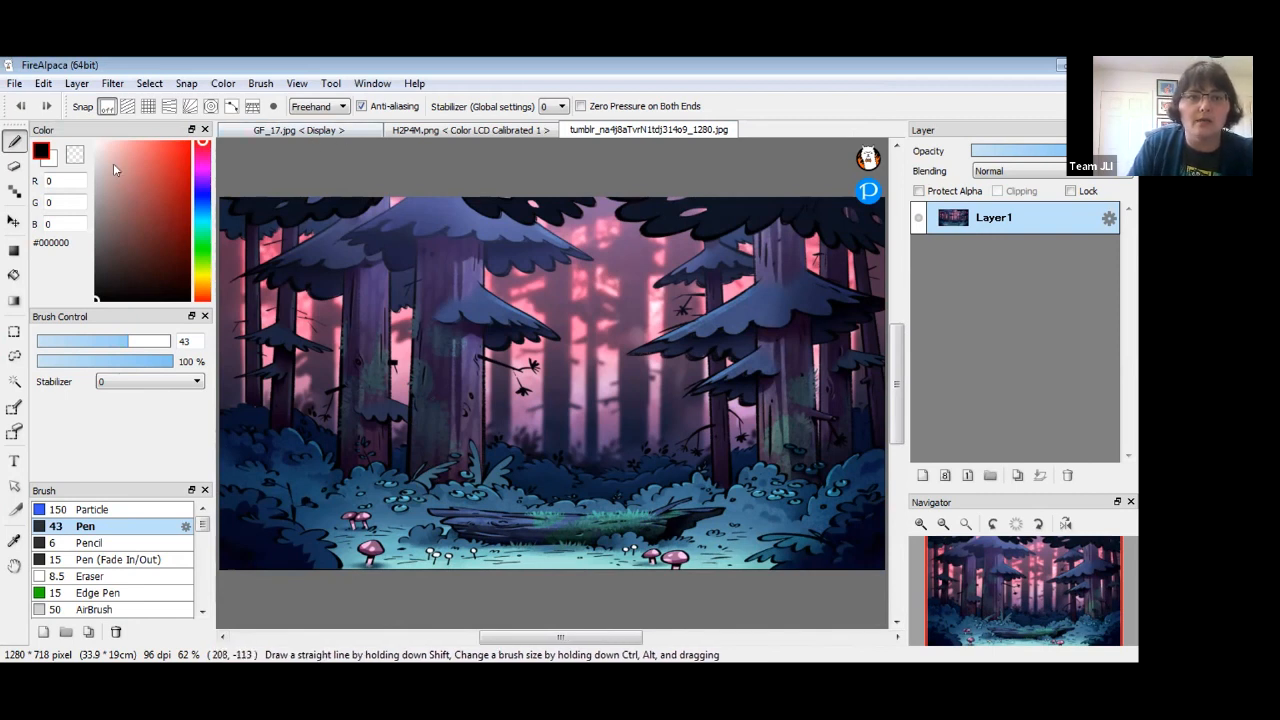
Start a new image and set its width to 11 inches and its height to 8.5 inches.
click(14, 84)
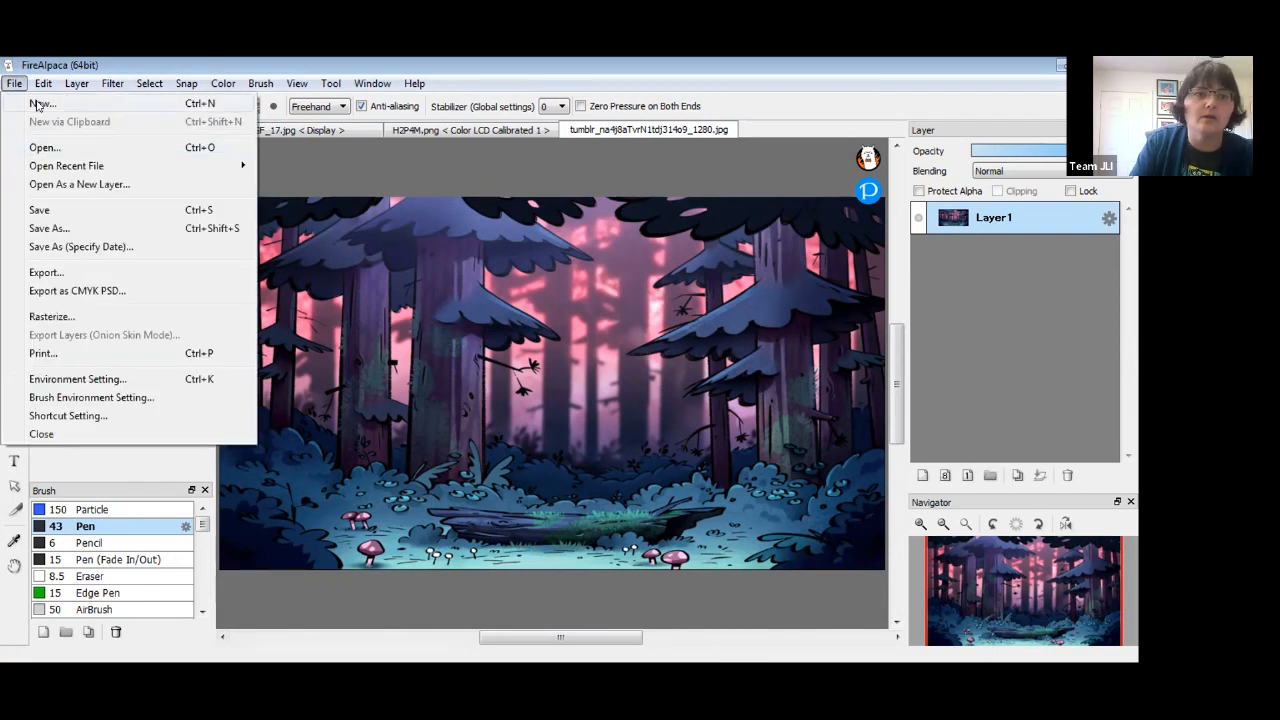
click(40, 104)
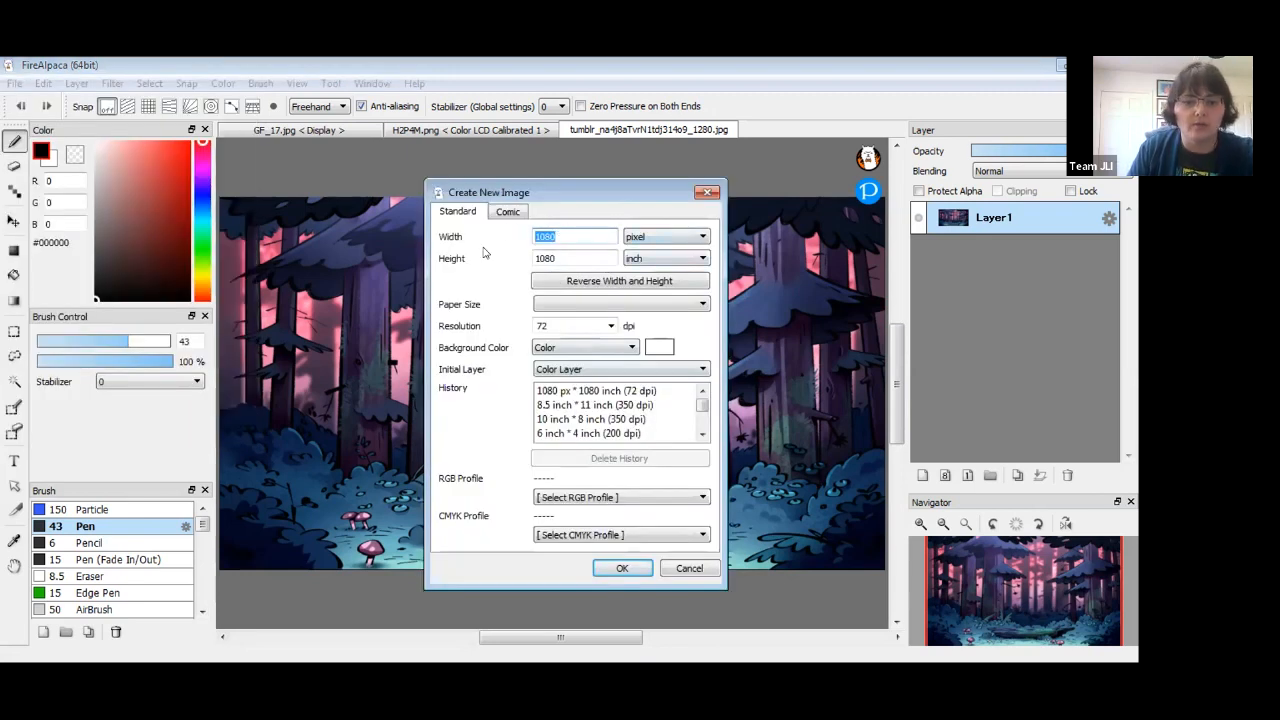
text(8.)
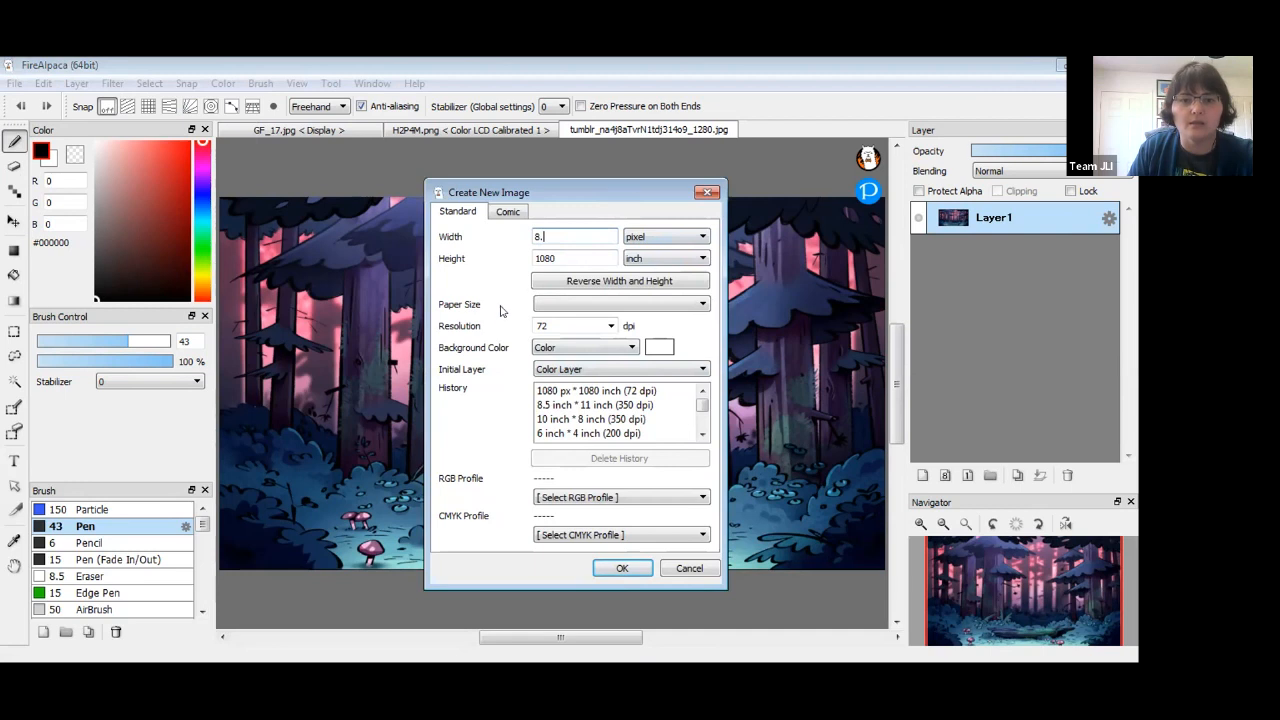
text(5)
drag(569, 236, 428, 254)
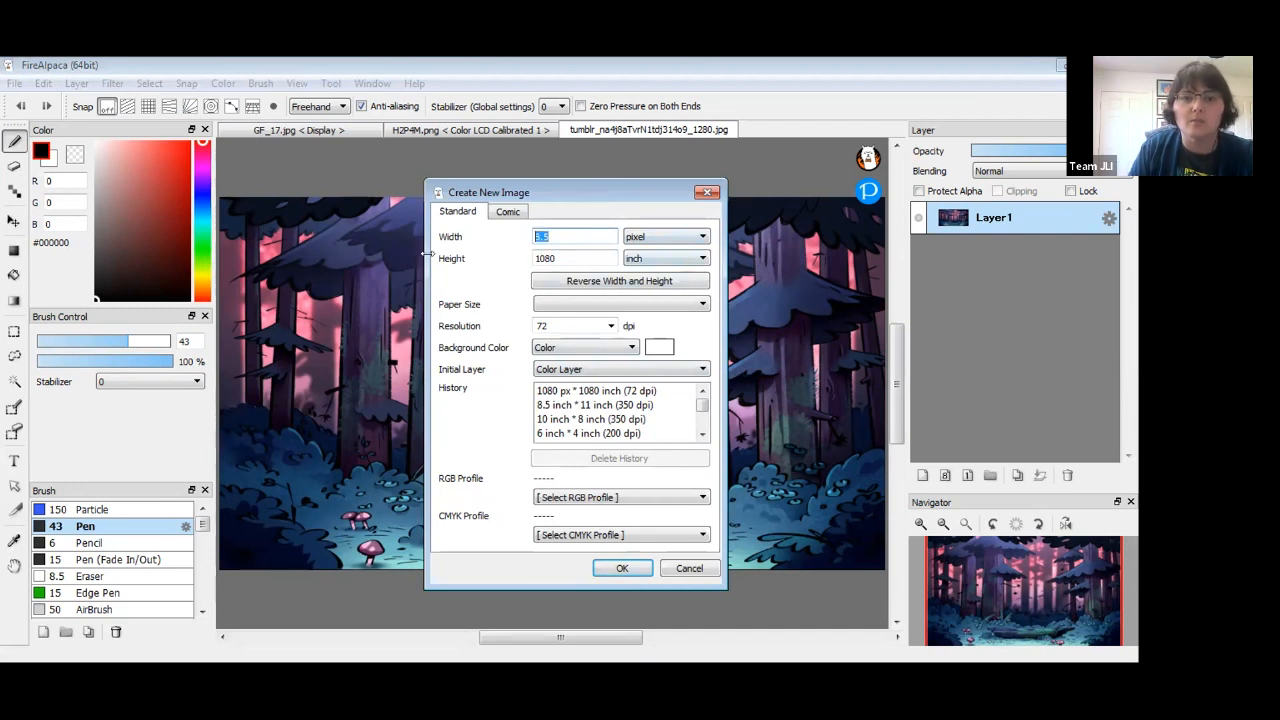
text(11)
click(648, 240)
click(643, 266)
drag(568, 257, 516, 231)
text(11)
key(Tab)
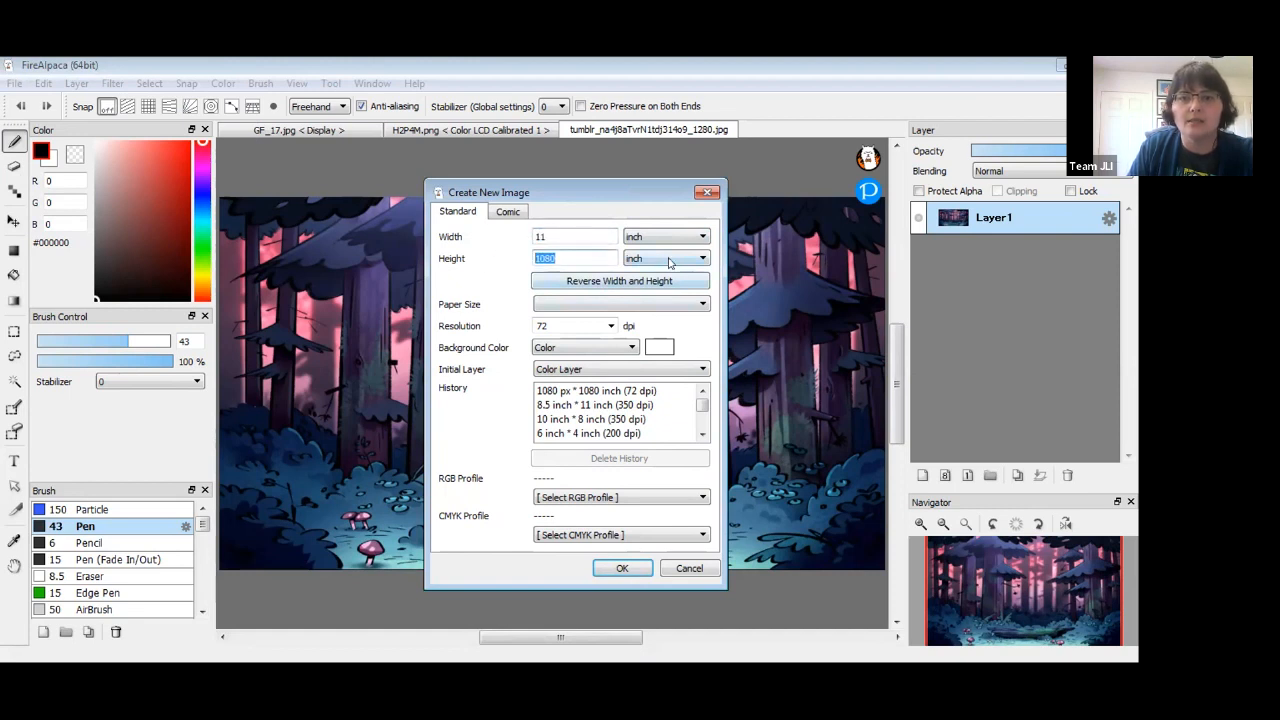
drag(568, 259, 475, 260)
text(8.5)
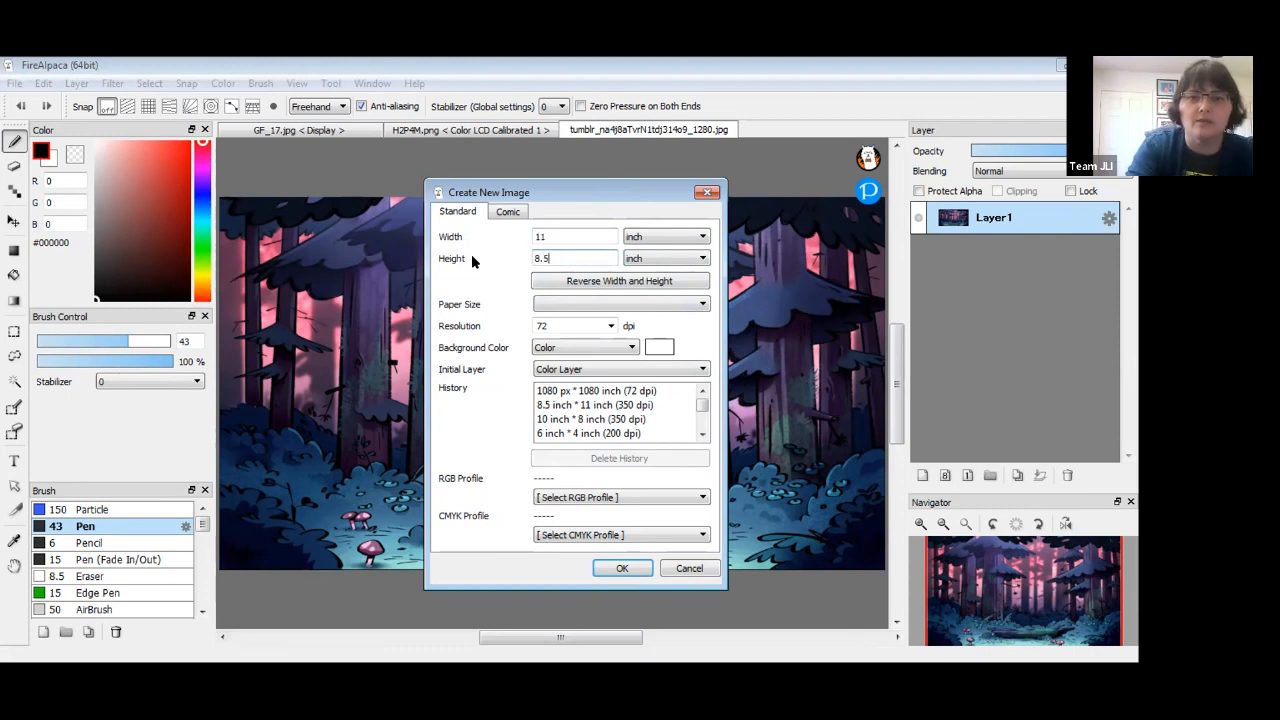
Set the new image's resolution to 200 dpi and create the canvas.
click(613, 325)
click(571, 343)
drag(557, 323, 487, 330)
text(200)
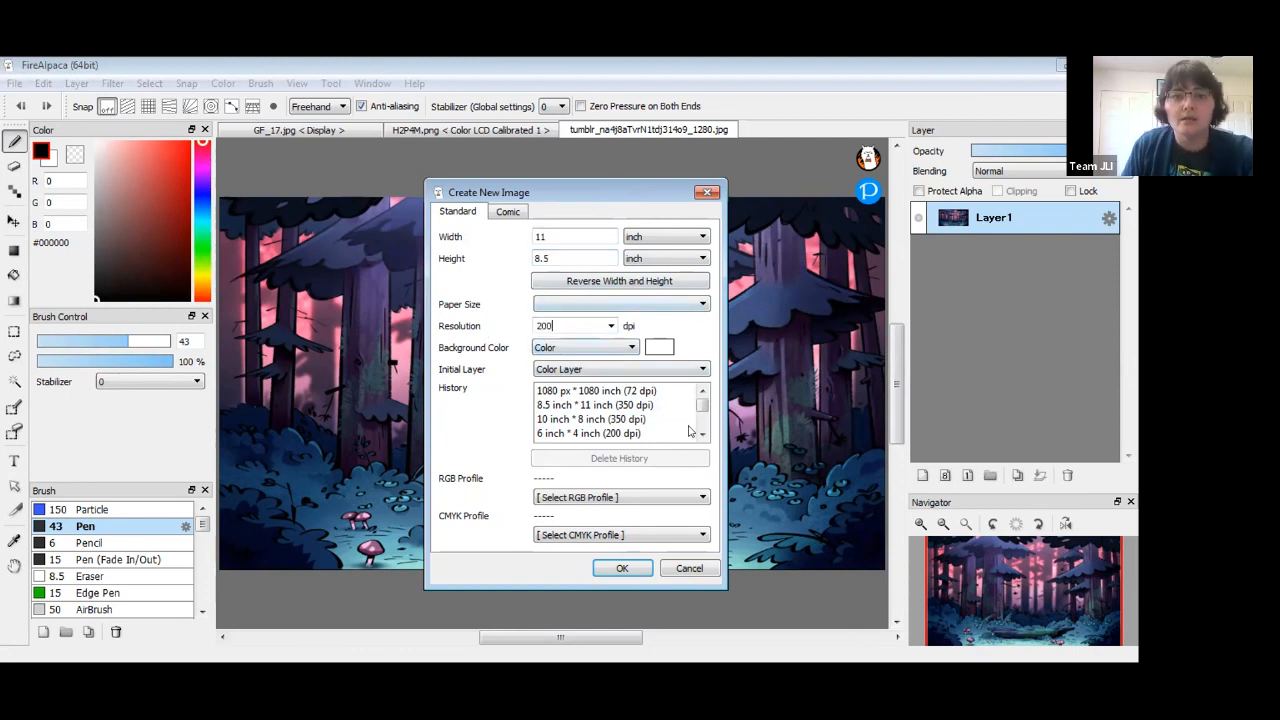
drag(452, 190, 297, 185)
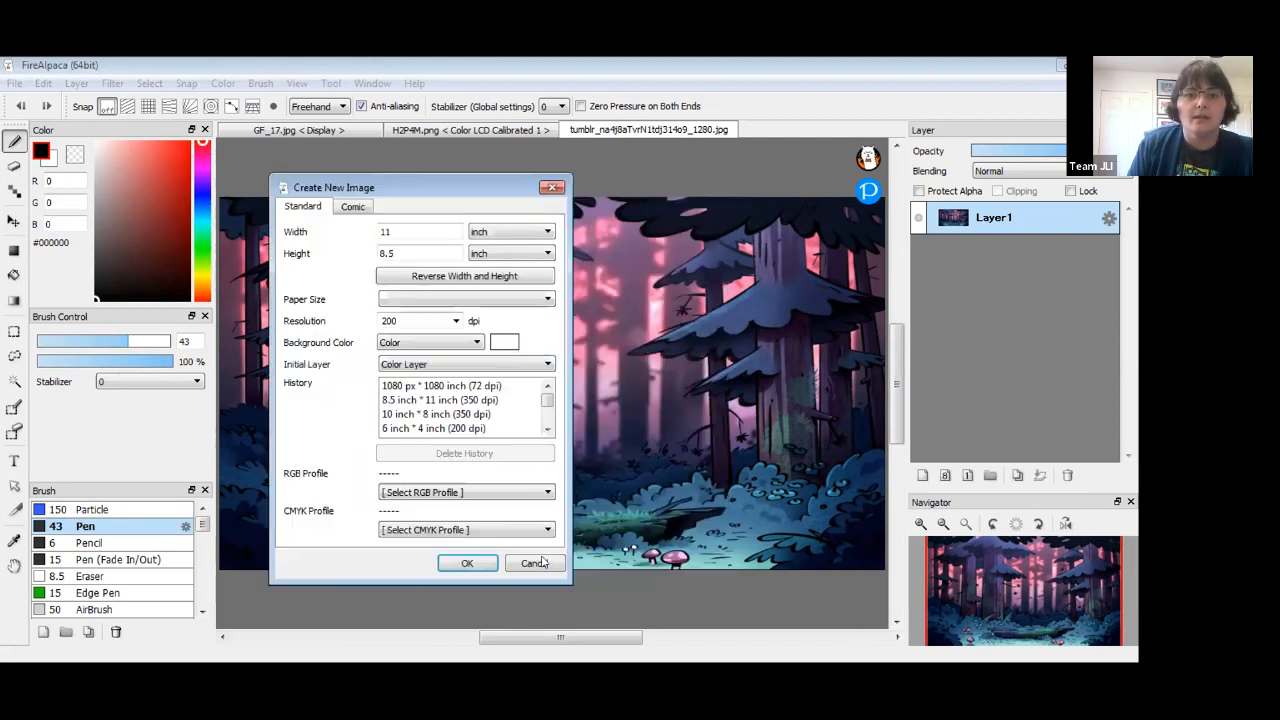
click(465, 563)
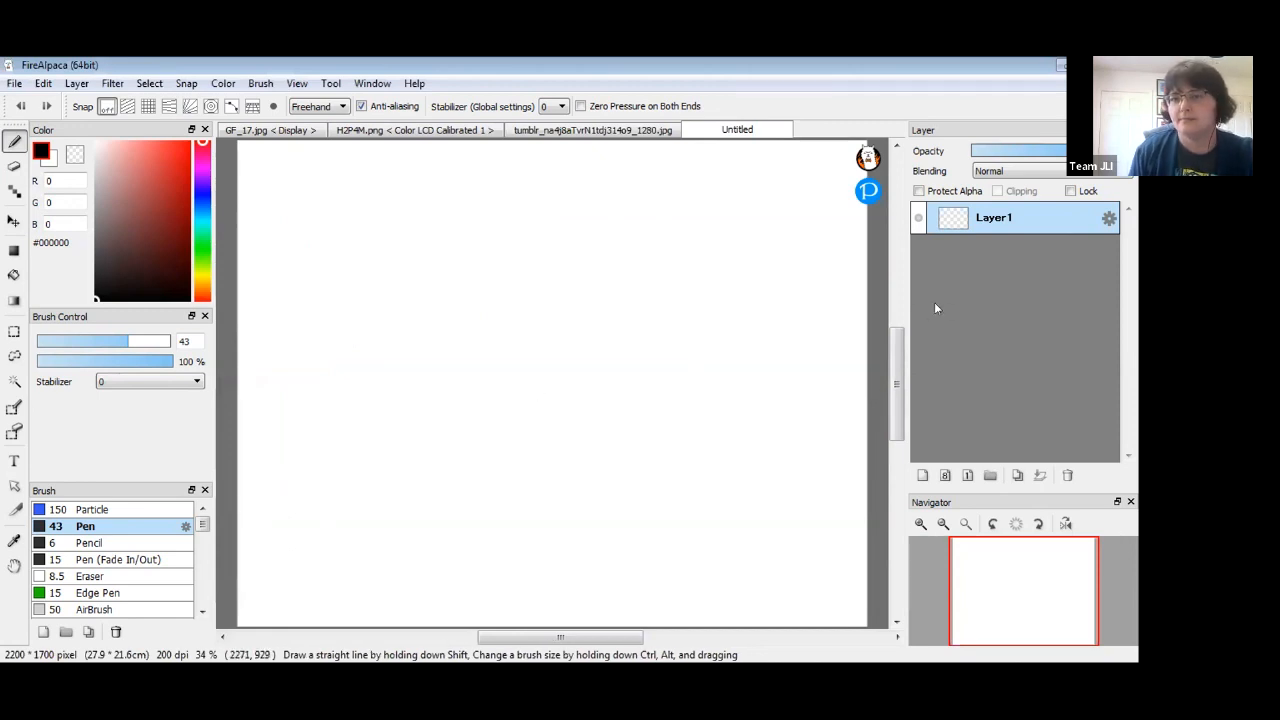
Rename Layer1 of the new canvas as FG.
double_click(992, 222)
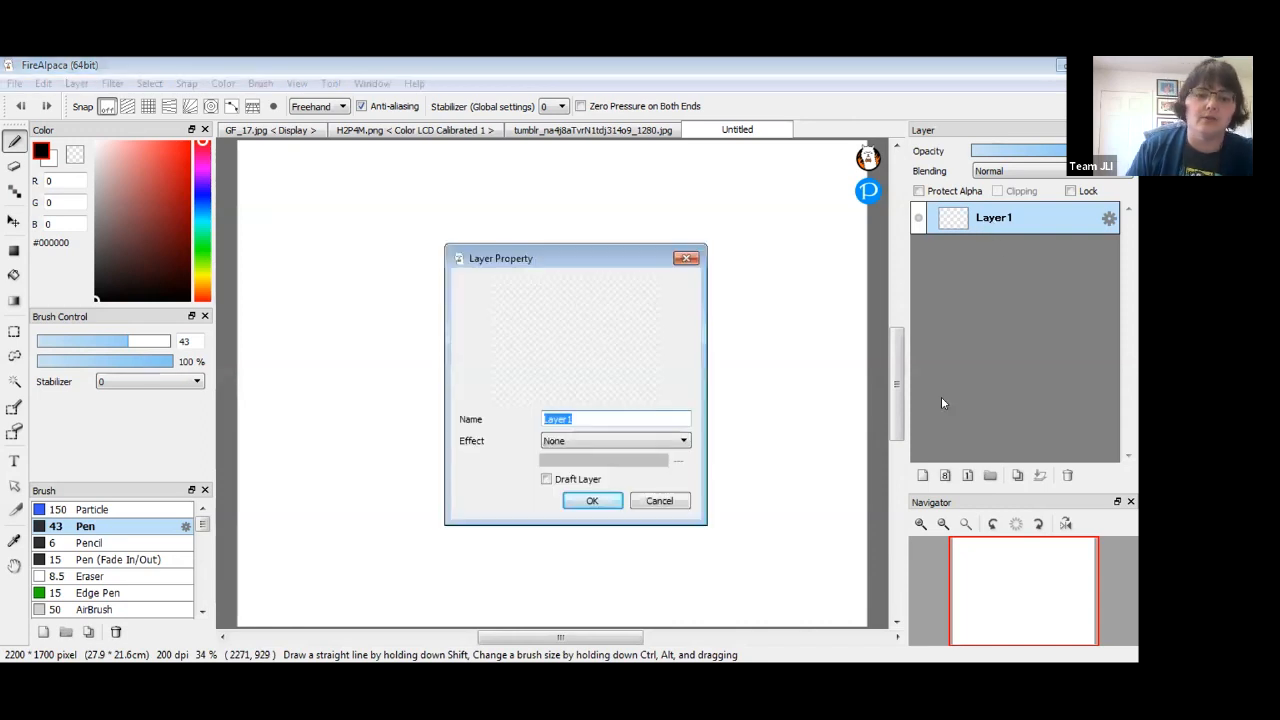
text(FB)
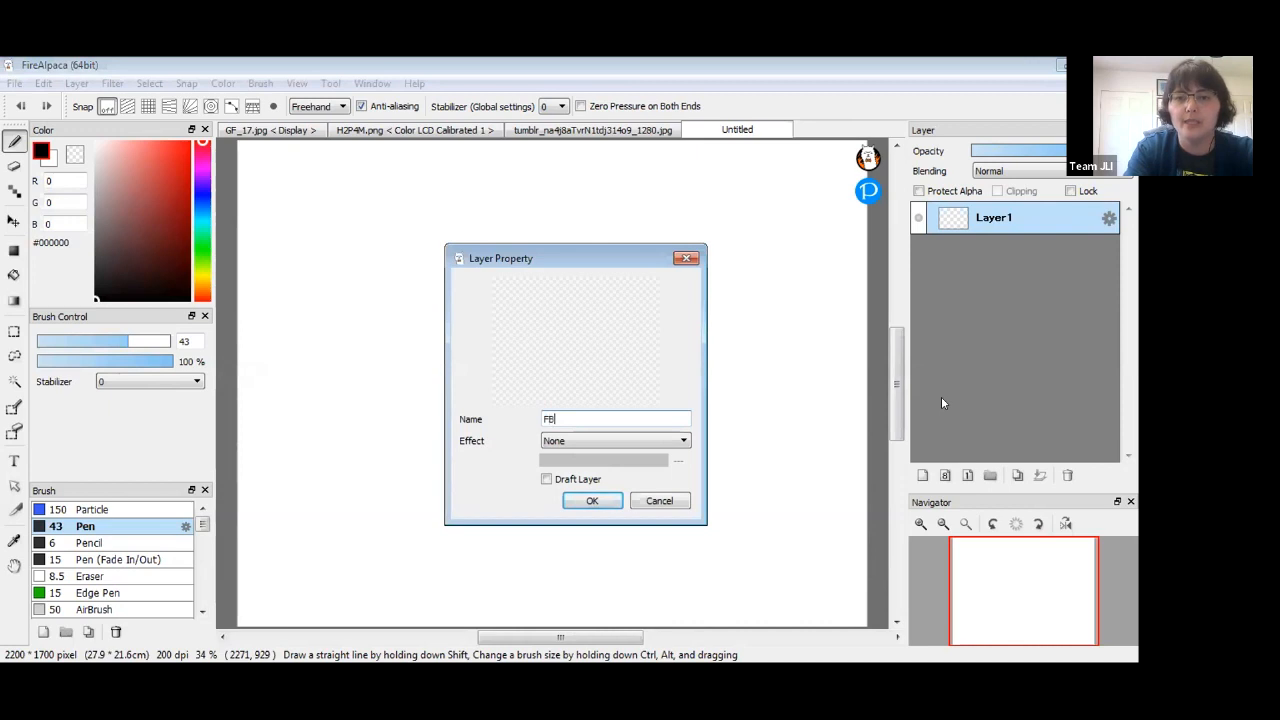
key(BackSpace)
text(G)
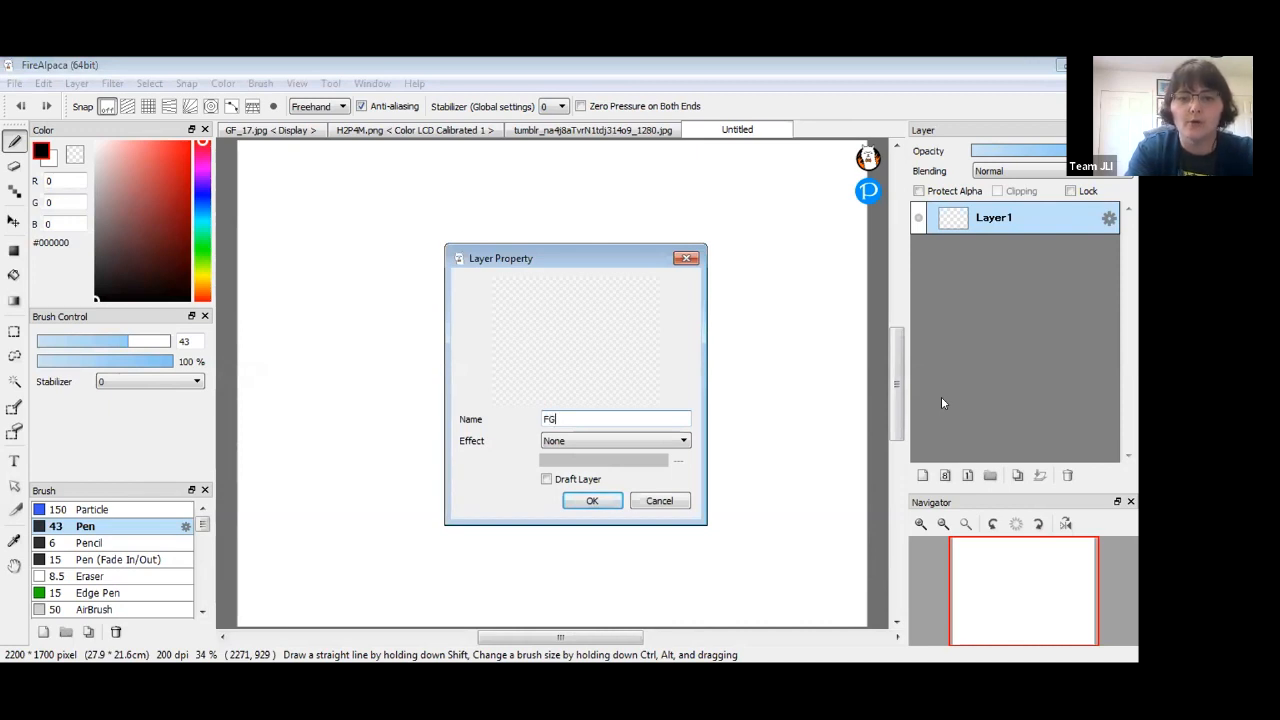
click(588, 501)
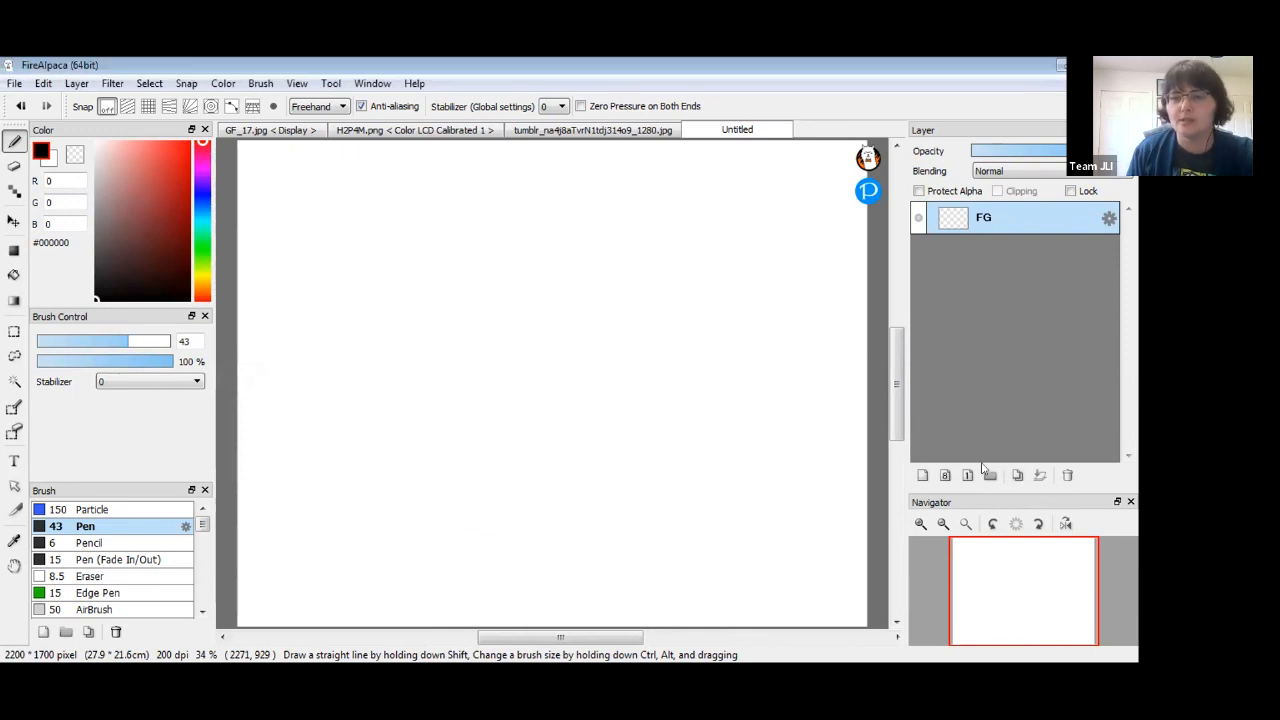
Add a new layer above FG and name it Midground.
click(922, 475)
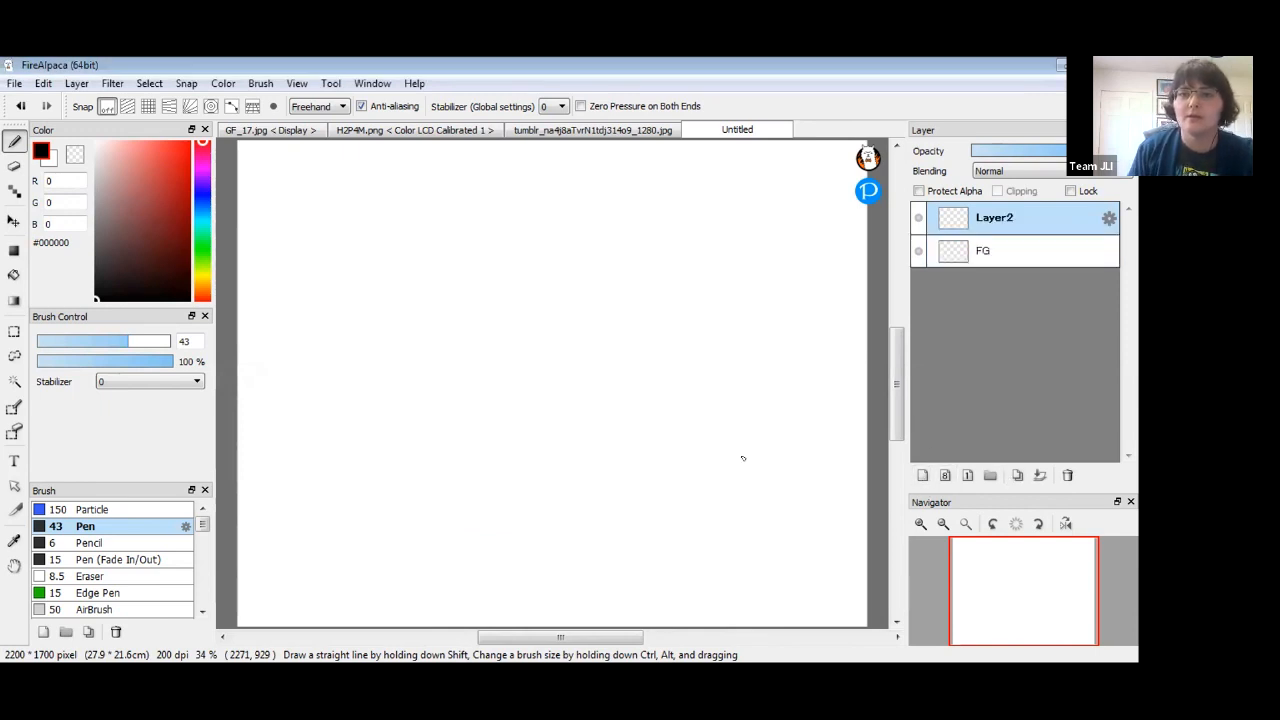
double_click(995, 220)
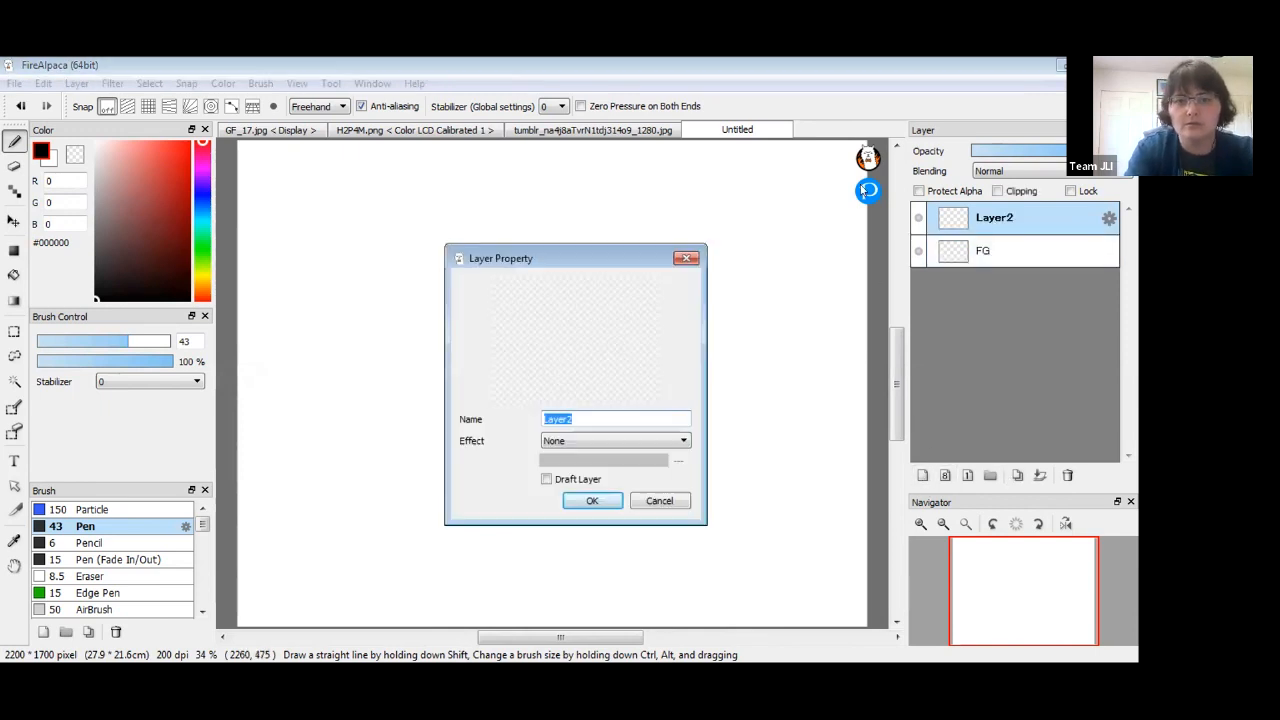
text(Midground)
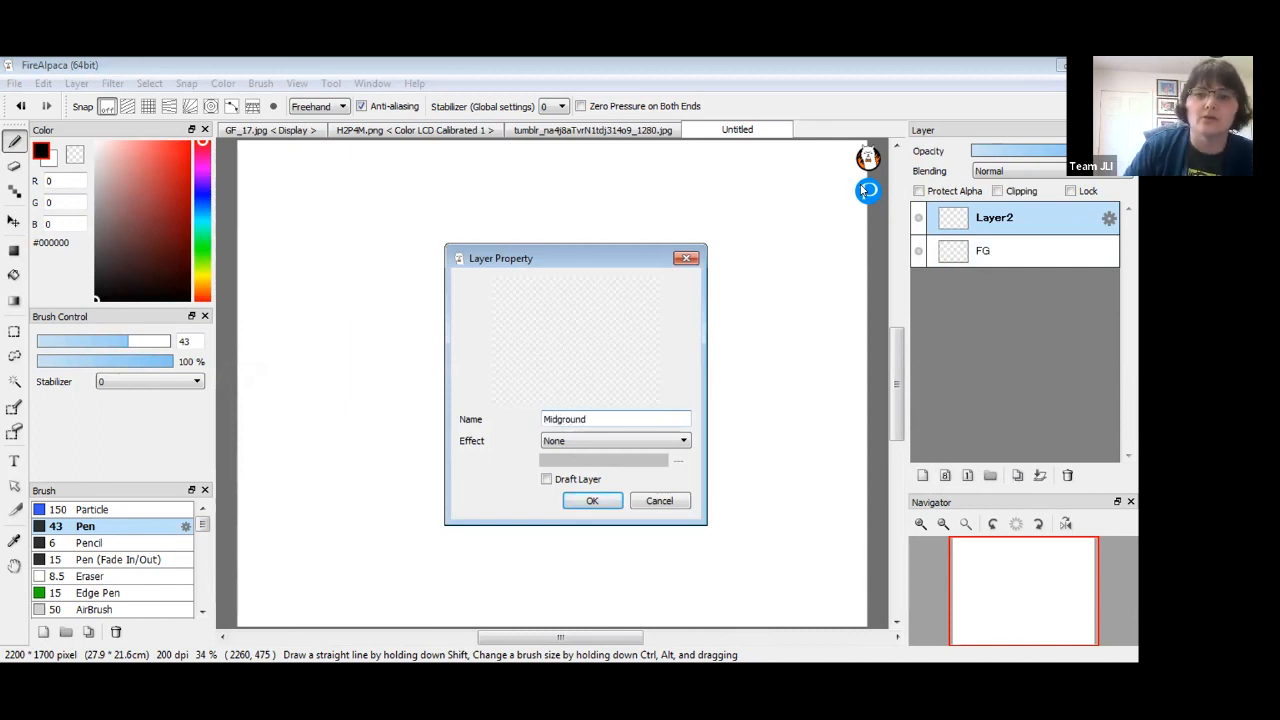
click(592, 500)
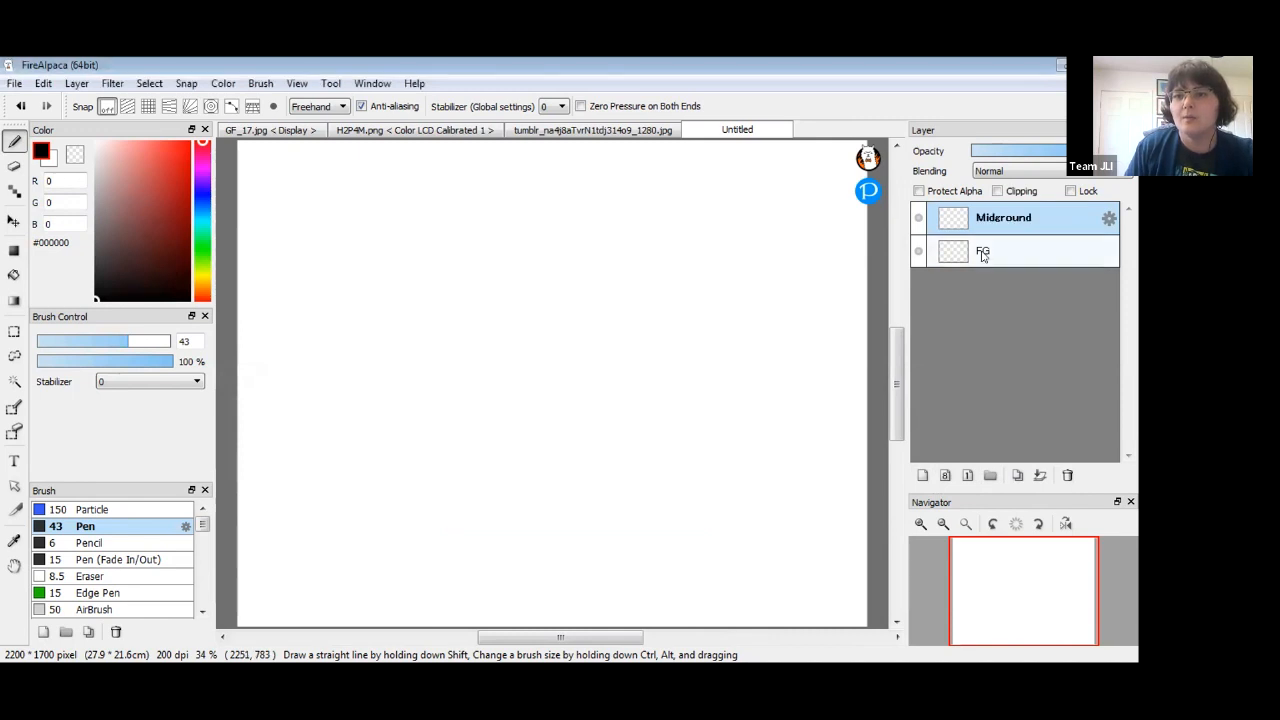
Rename the FG layer as Foreground.
double_click(983, 255)
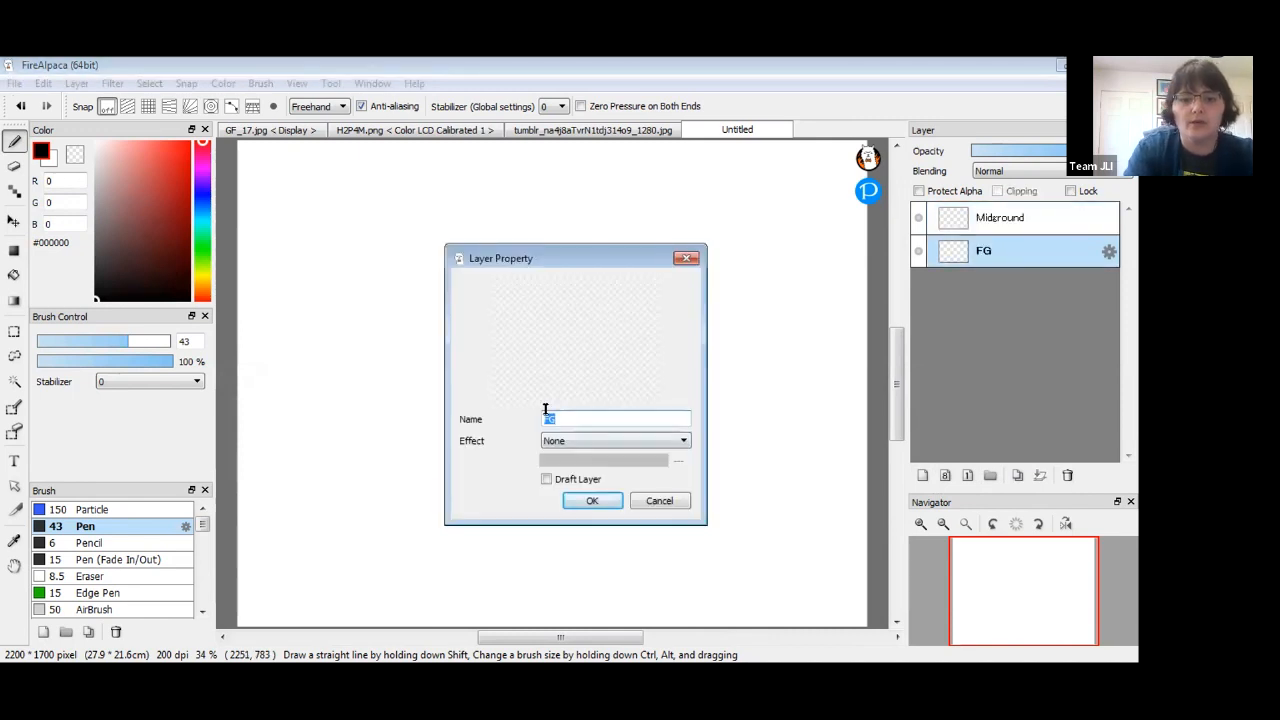
text(Foreground)
key(Return)
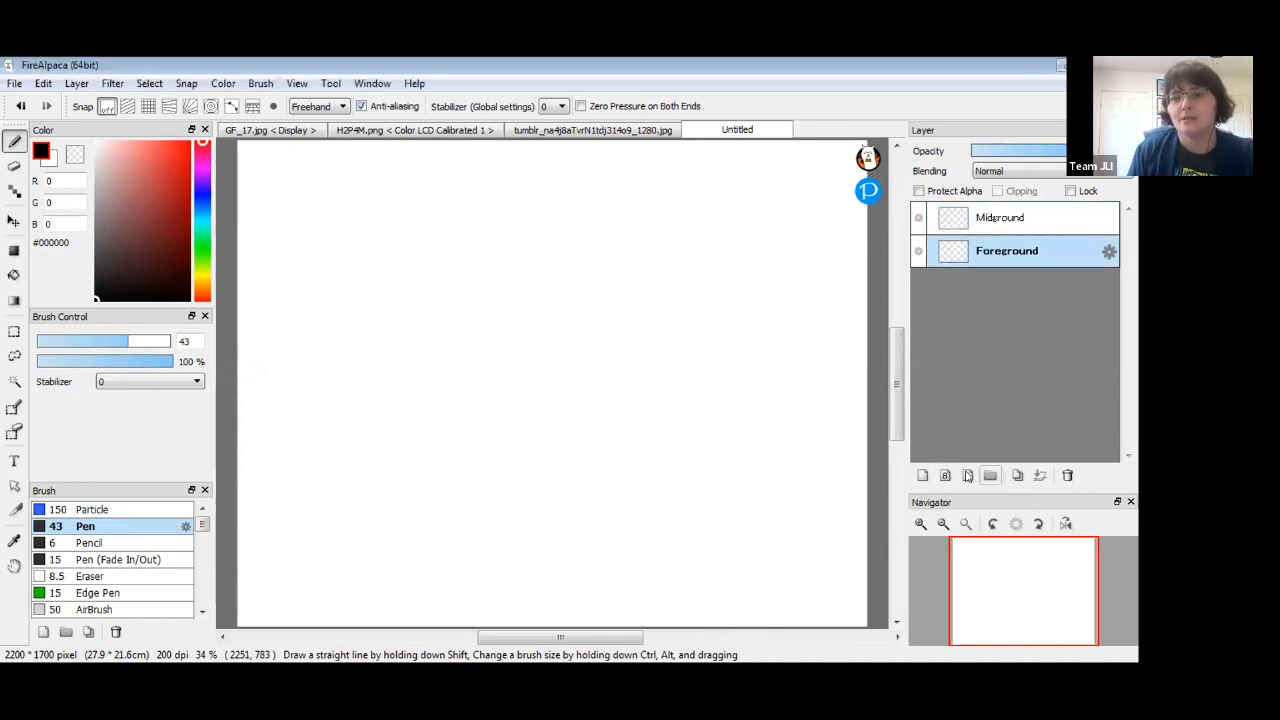
Add a new layer named Background and place it below the Foreground layer.
click(920, 476)
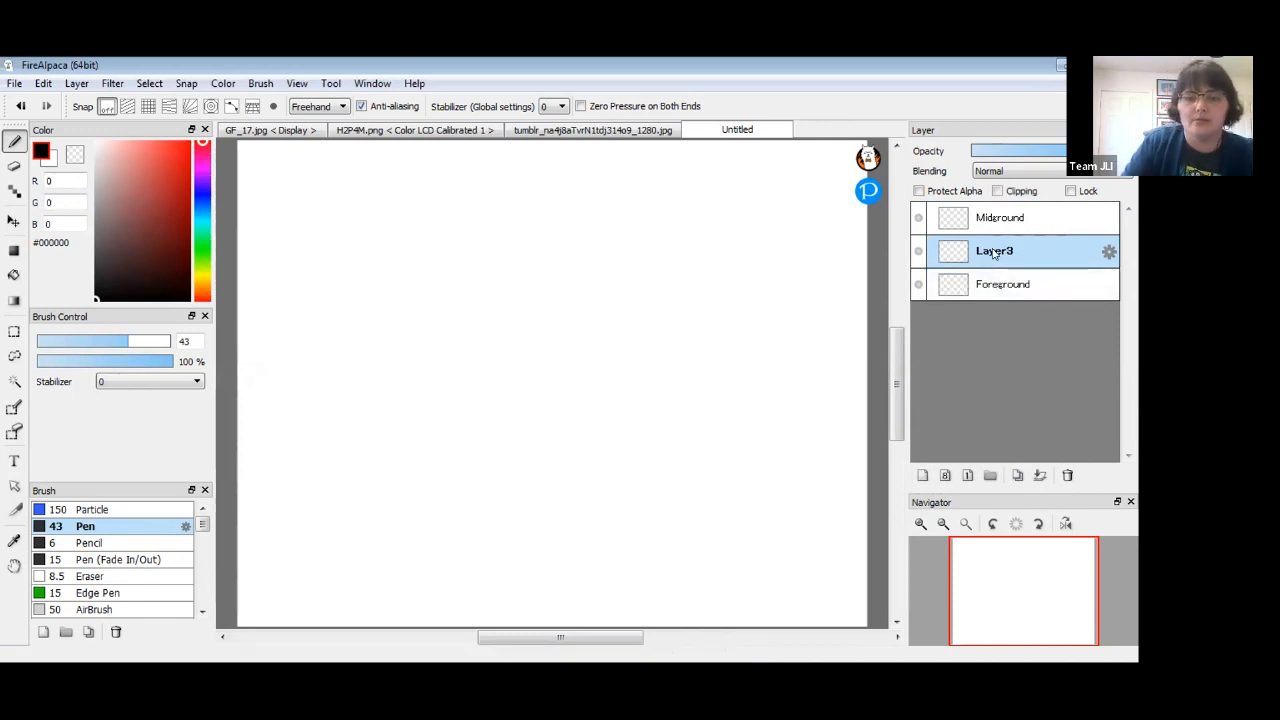
double_click(996, 250)
text(Back)
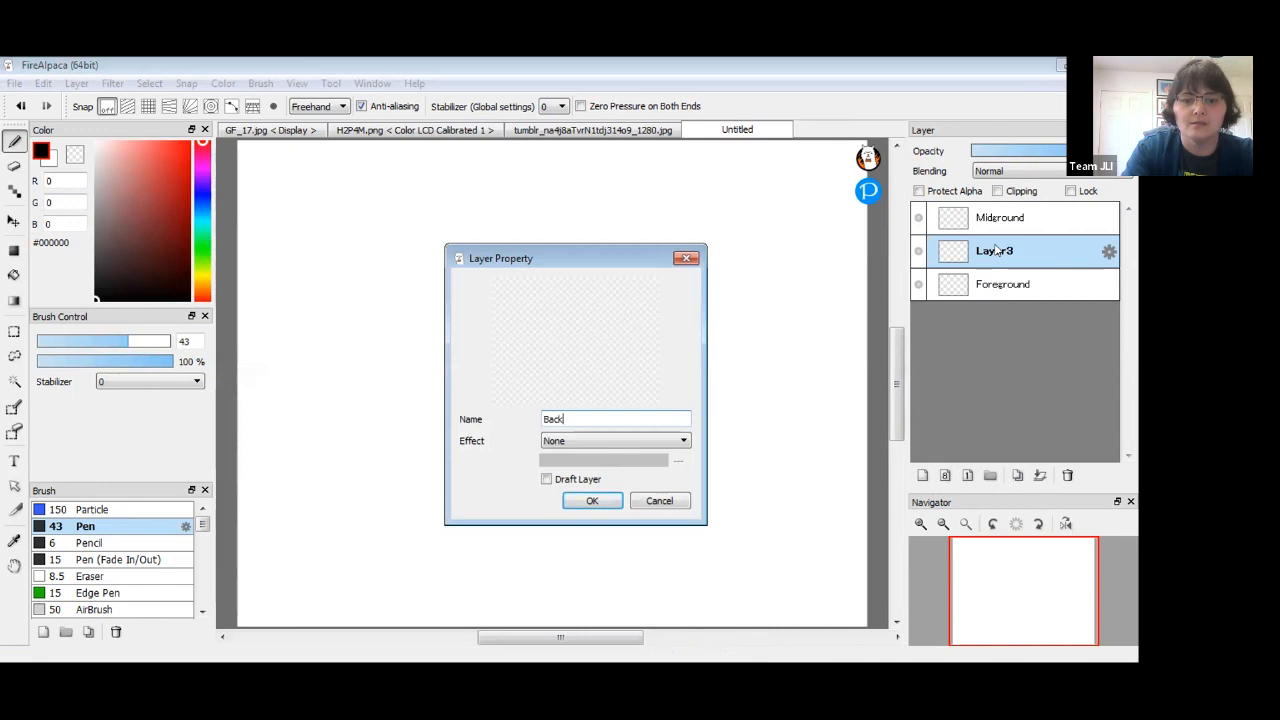
text(ground)
key(Return)
drag(1008, 252, 1010, 298)
Add a new layer named Sky and place it below the Background layer.
click(922, 477)
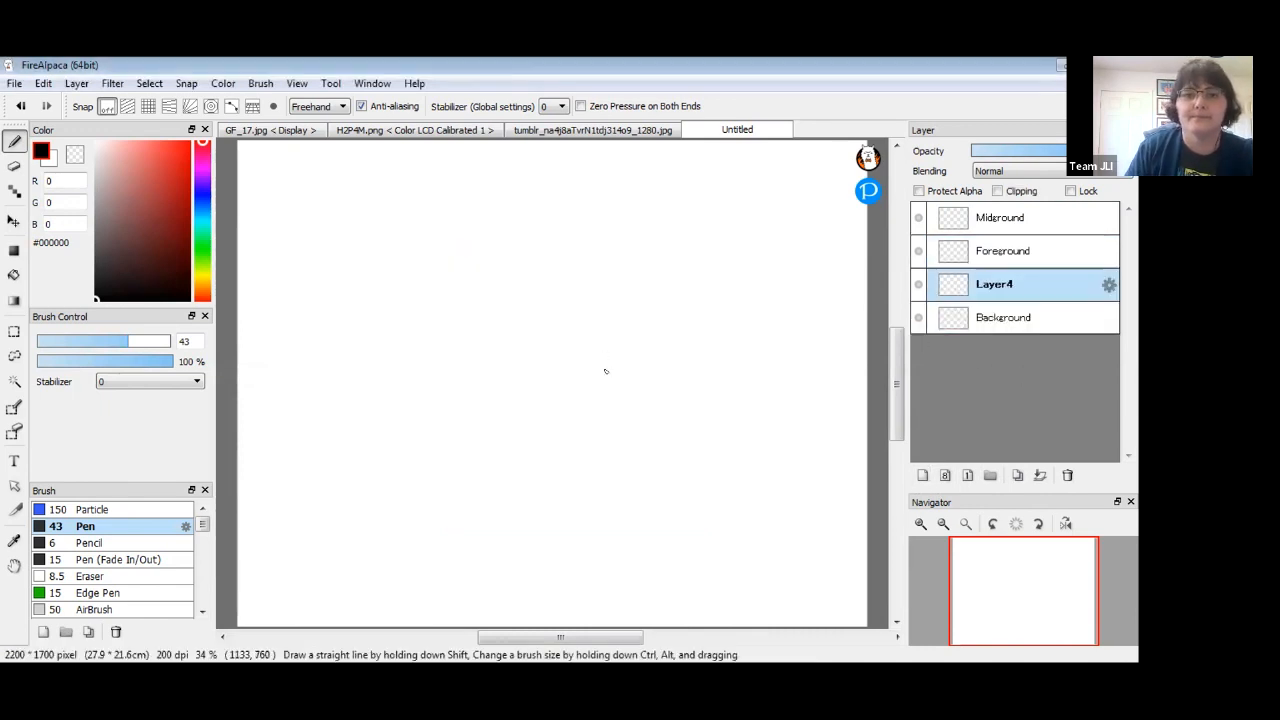
double_click(990, 284)
text(Sky)
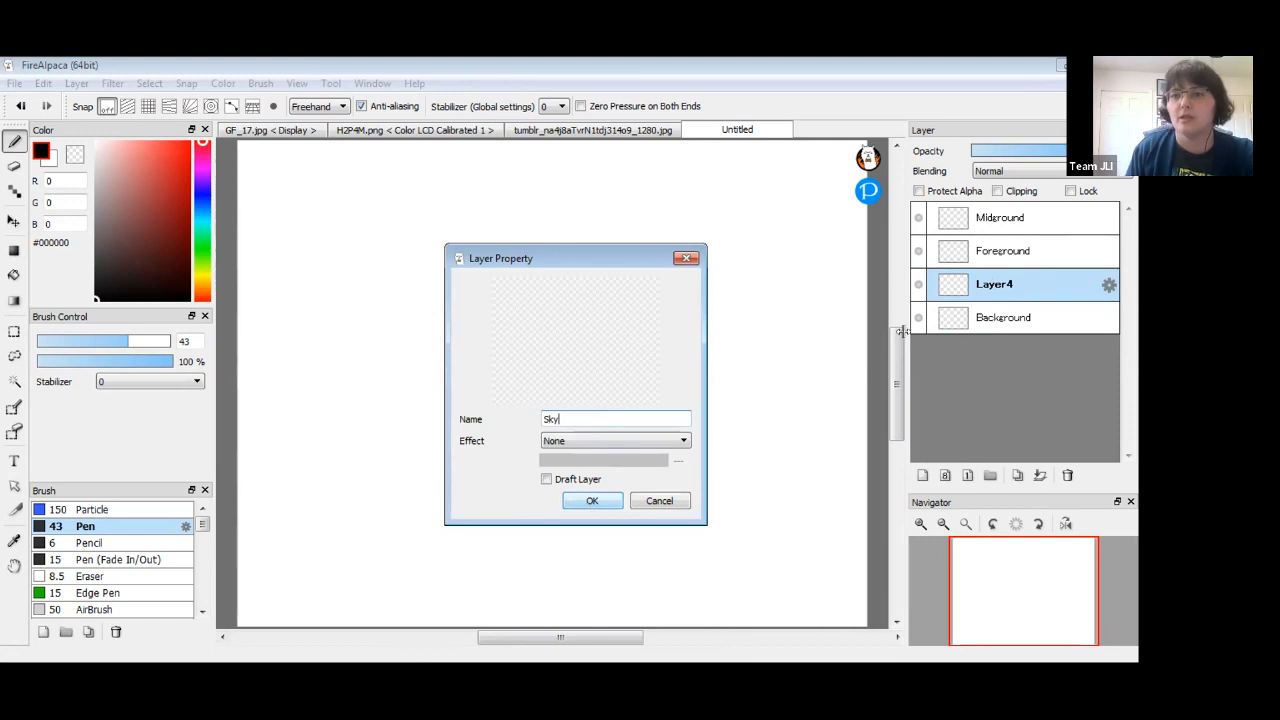
click(591, 502)
drag(1015, 317, 1021, 384)
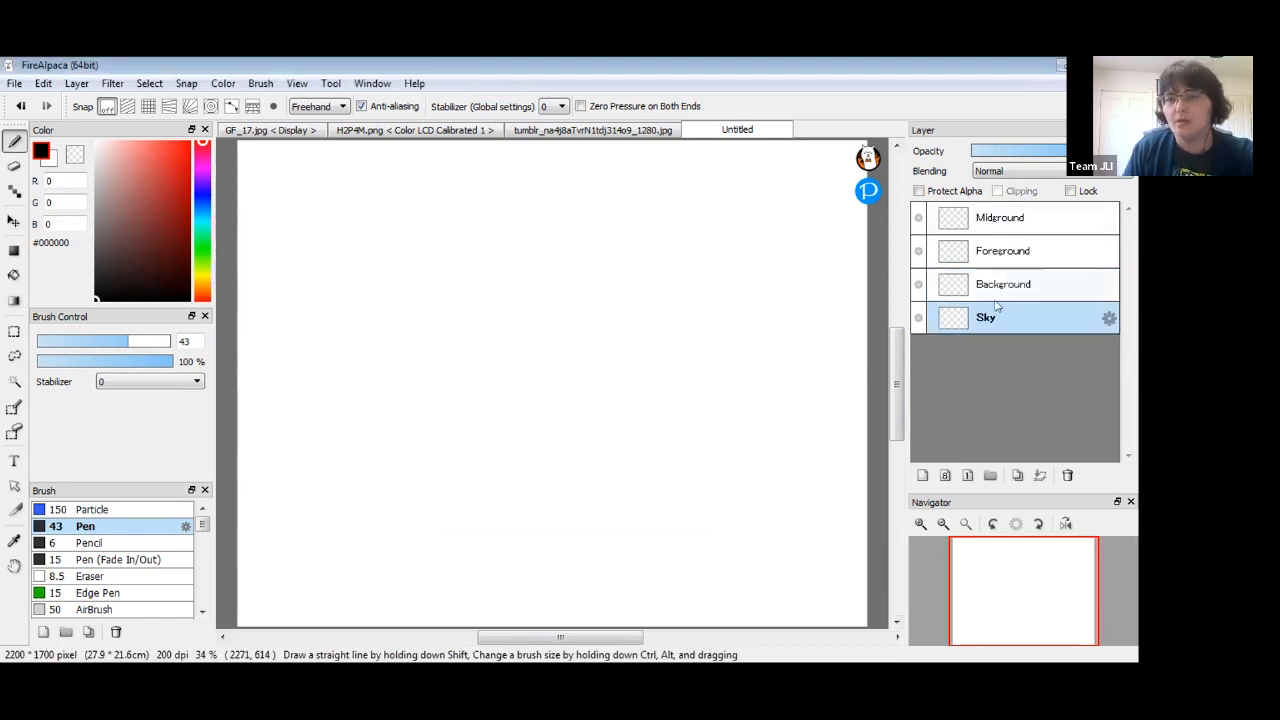
Move the Foreground layer above the Midground layer.
drag(997, 250, 990, 210)
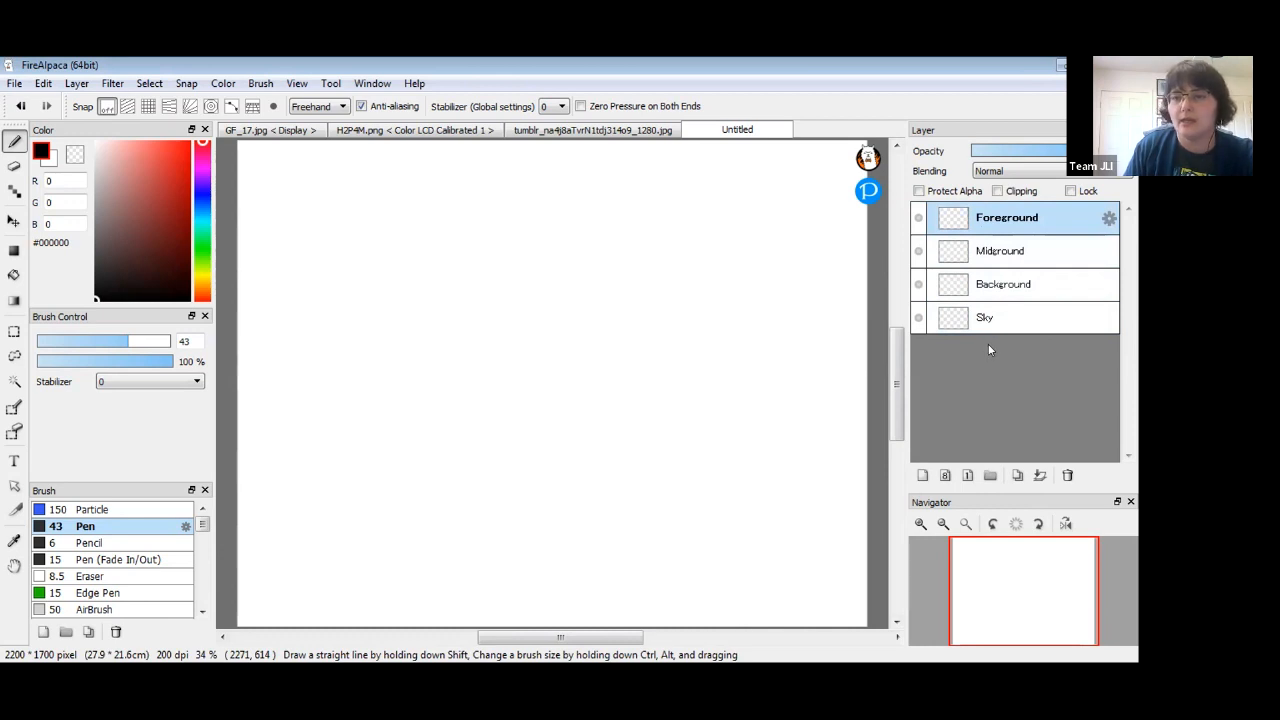
mouse_move(993, 322)
mouse_down()
mouse_move(990, 205)
mouse_move(995, 330)
mouse_up()
drag(995, 251, 995, 300)
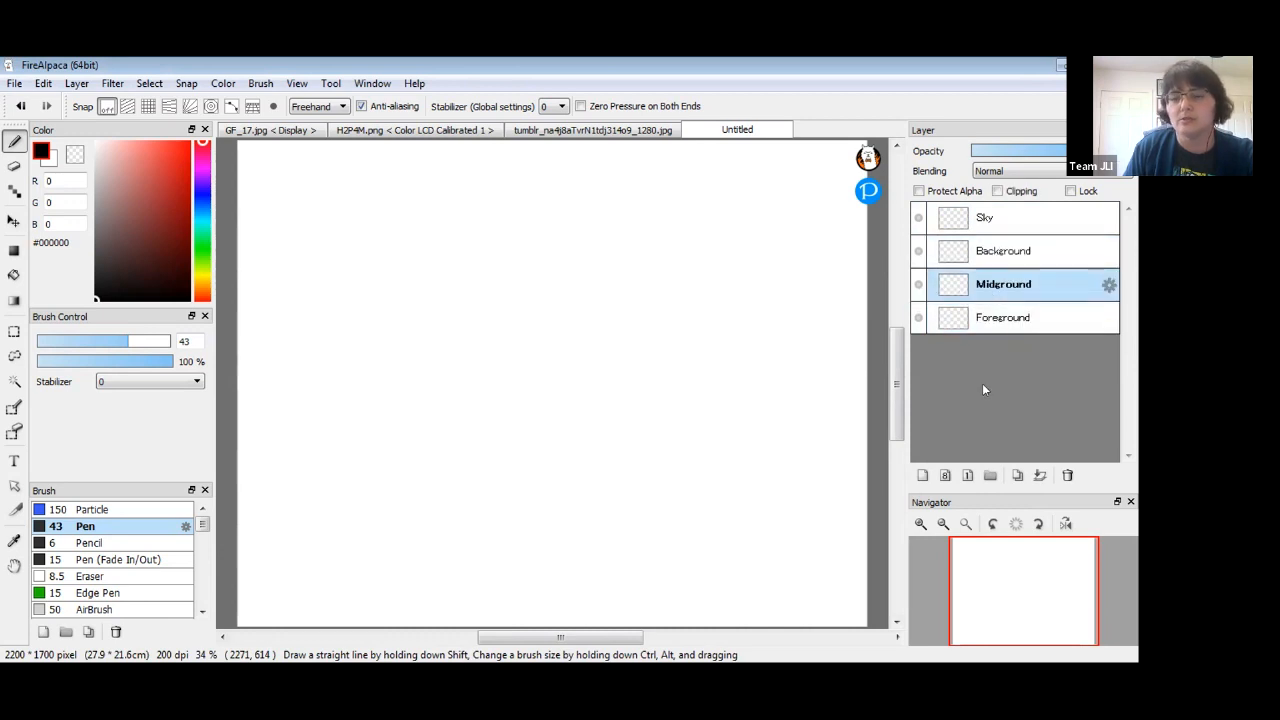
drag(1009, 217, 1006, 332)
drag(1000, 284, 1000, 210)
drag(1000, 256, 1003, 300)
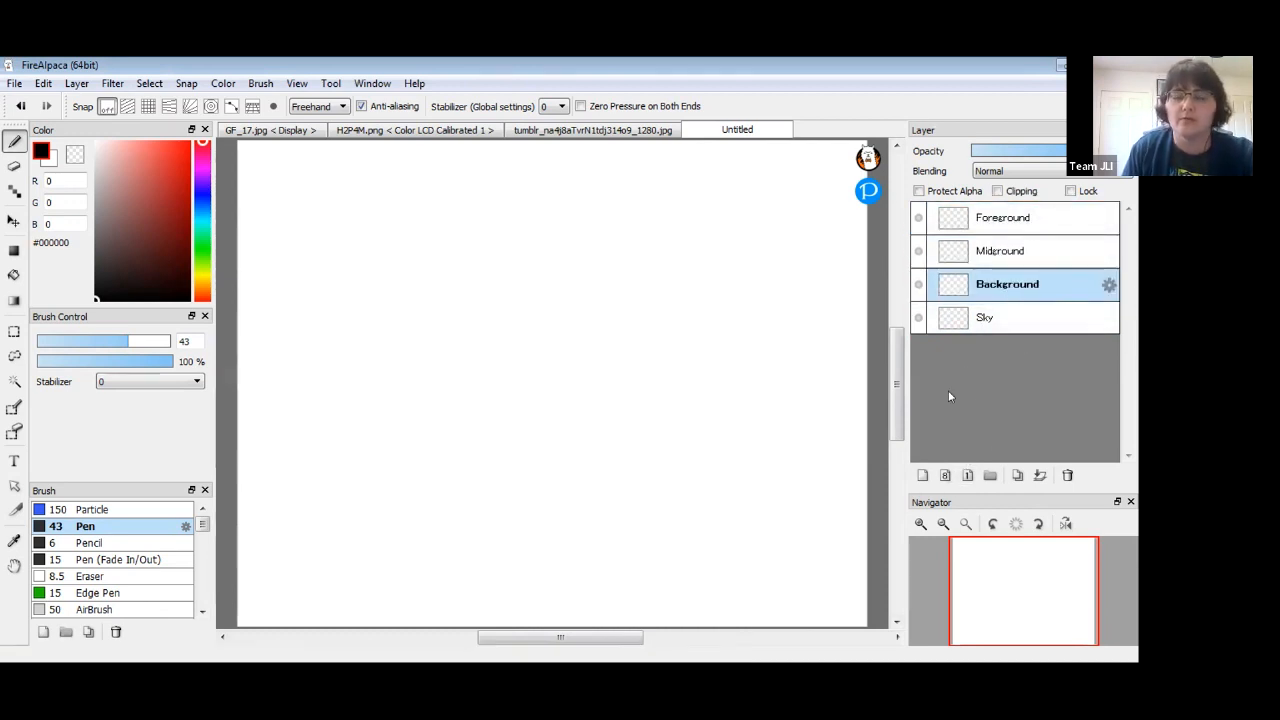
click(995, 251)
click(998, 285)
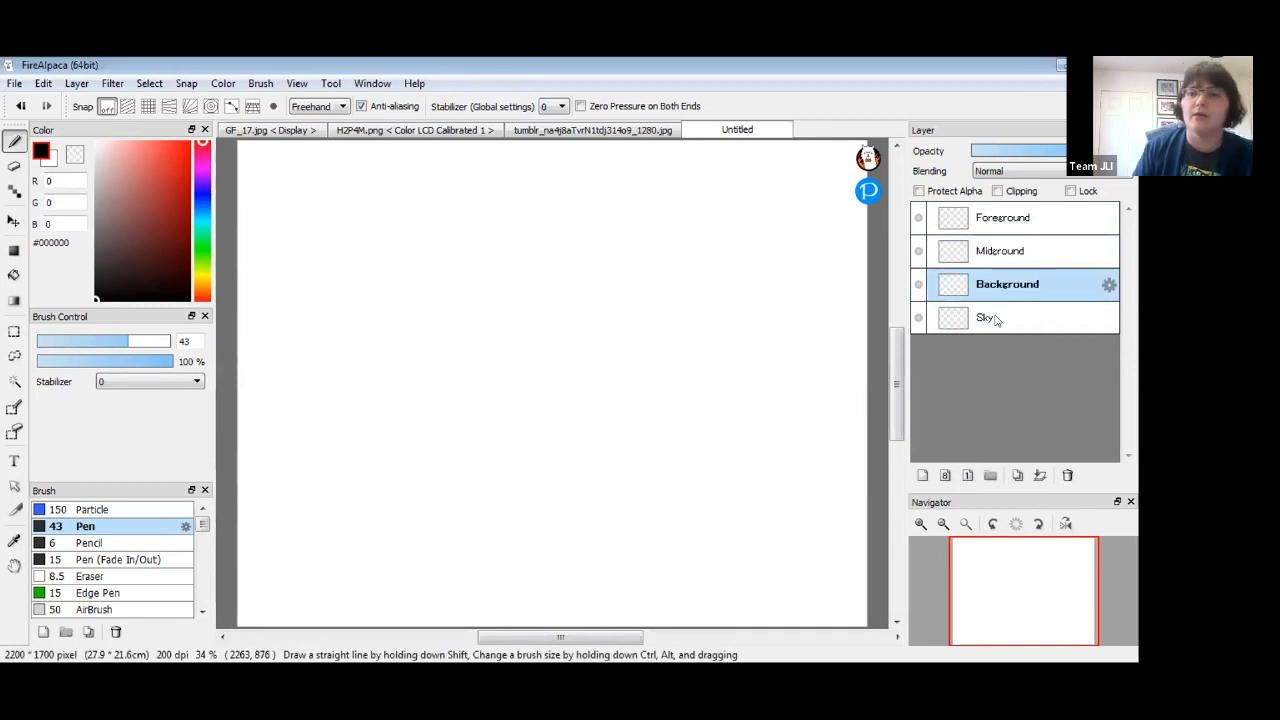
click(994, 318)
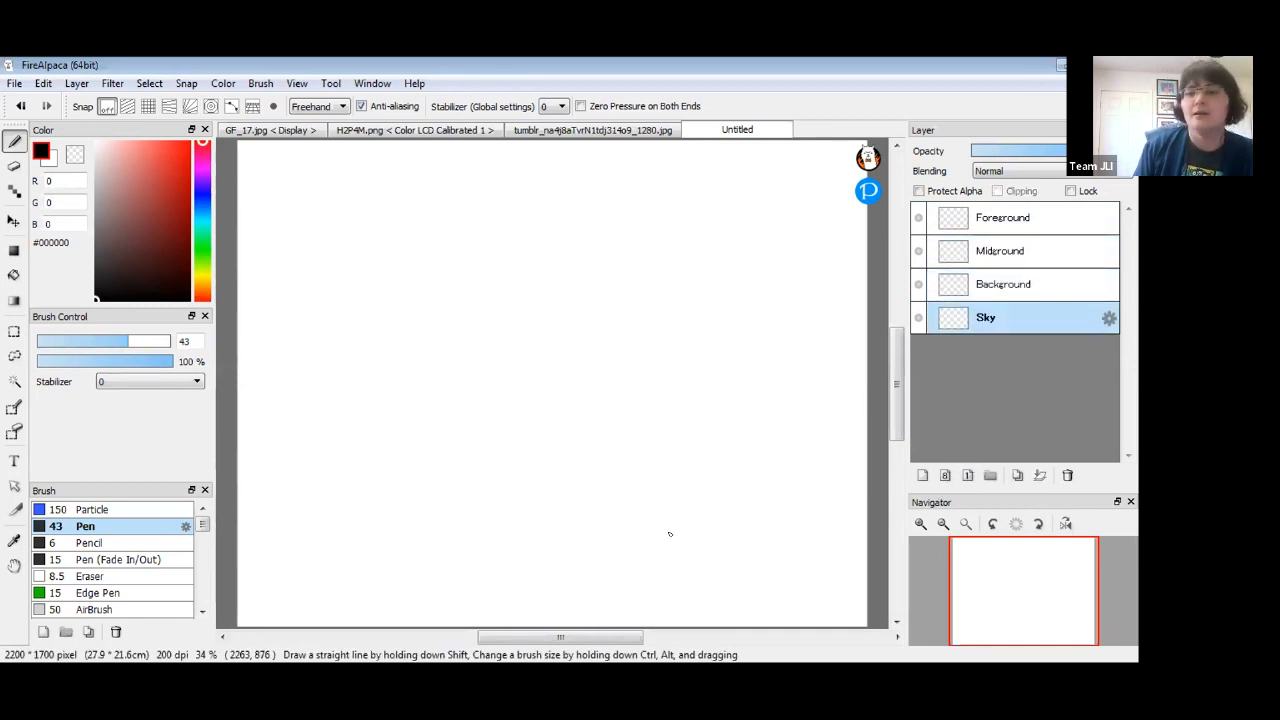
Select the Midground layer and set up the Pencil brush at size 6 with blue #2764E6.
click(1032, 262)
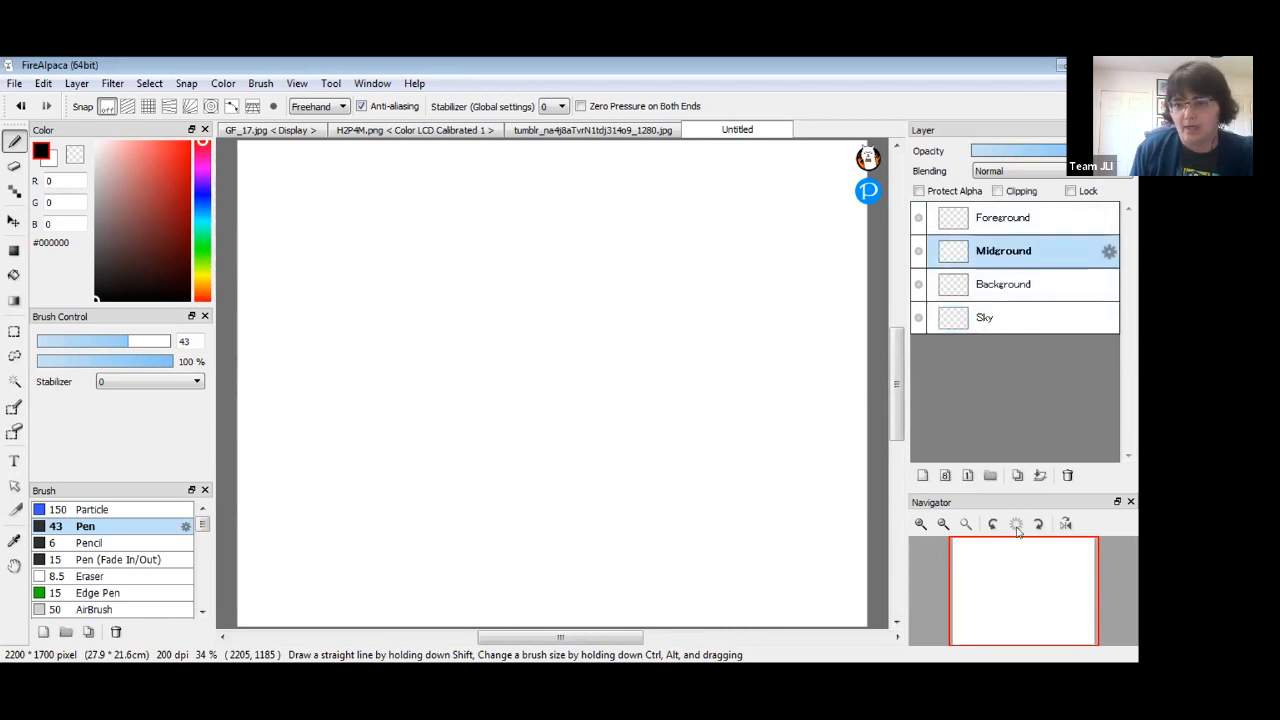
click(942, 528)
click(13, 142)
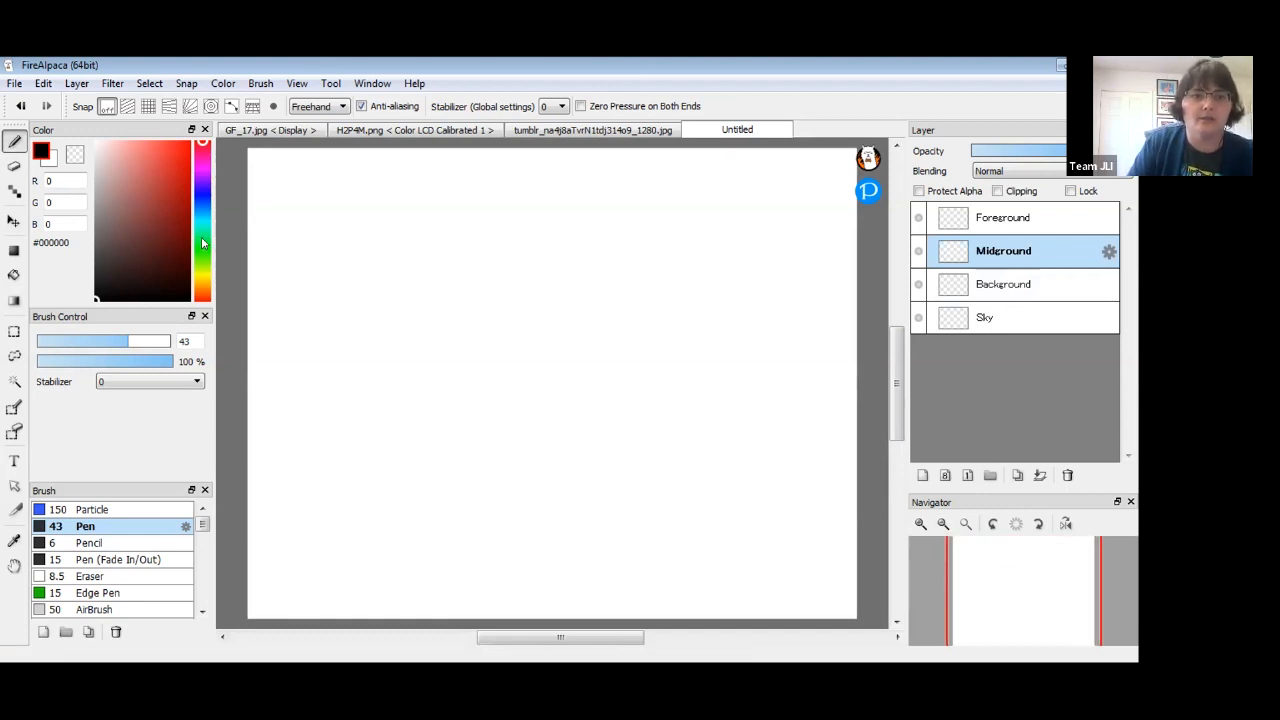
drag(204, 203, 205, 157)
click(174, 156)
drag(204, 218, 202, 205)
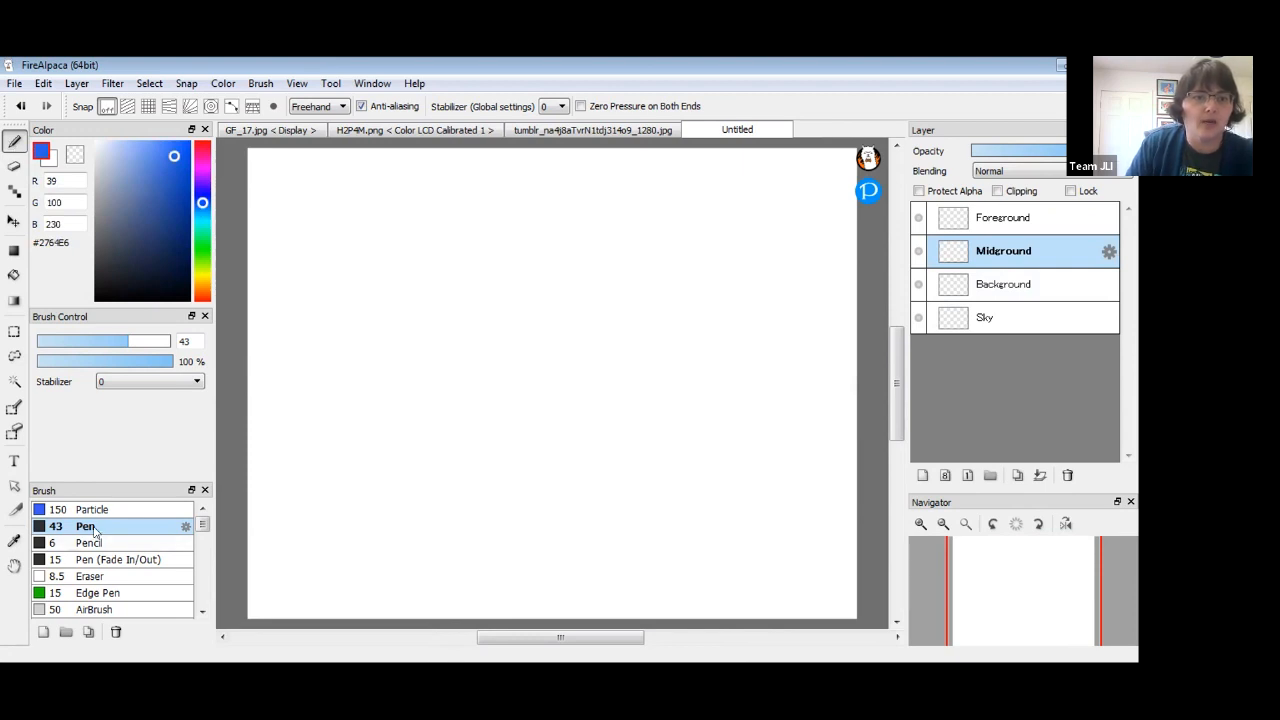
click(98, 544)
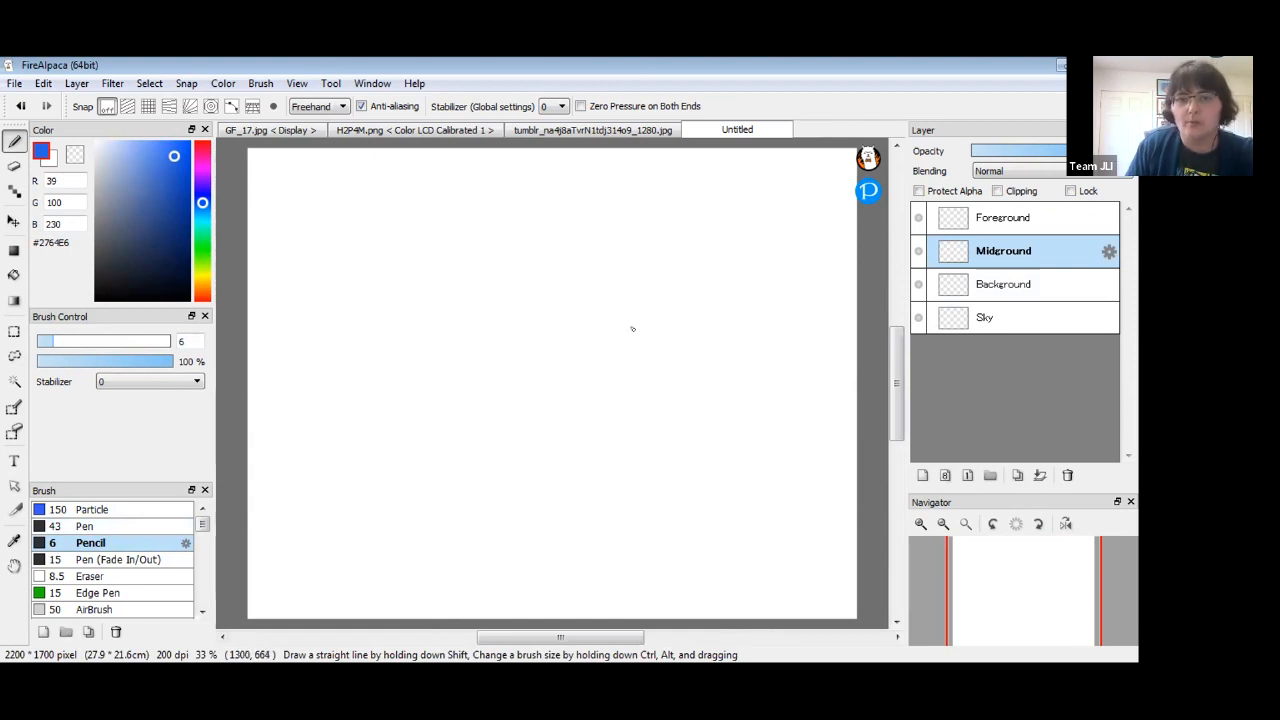
Sketch a figure's round head, torso and raised hand holding a sword near the centre of the canvas.
mouse_move(597, 281)
mouse_down()
mouse_move(618, 319)
mouse_move(583, 294)
mouse_move(630, 301)
mouse_move(604, 326)
mouse_move(582, 284)
mouse_move(590, 325)
mouse_move(568, 386)
mouse_up()
mouse_move(618, 336)
mouse_down()
mouse_move(621, 392)
mouse_move(617, 339)
mouse_move(589, 386)
mouse_move(563, 378)
mouse_move(621, 402)
mouse_up()
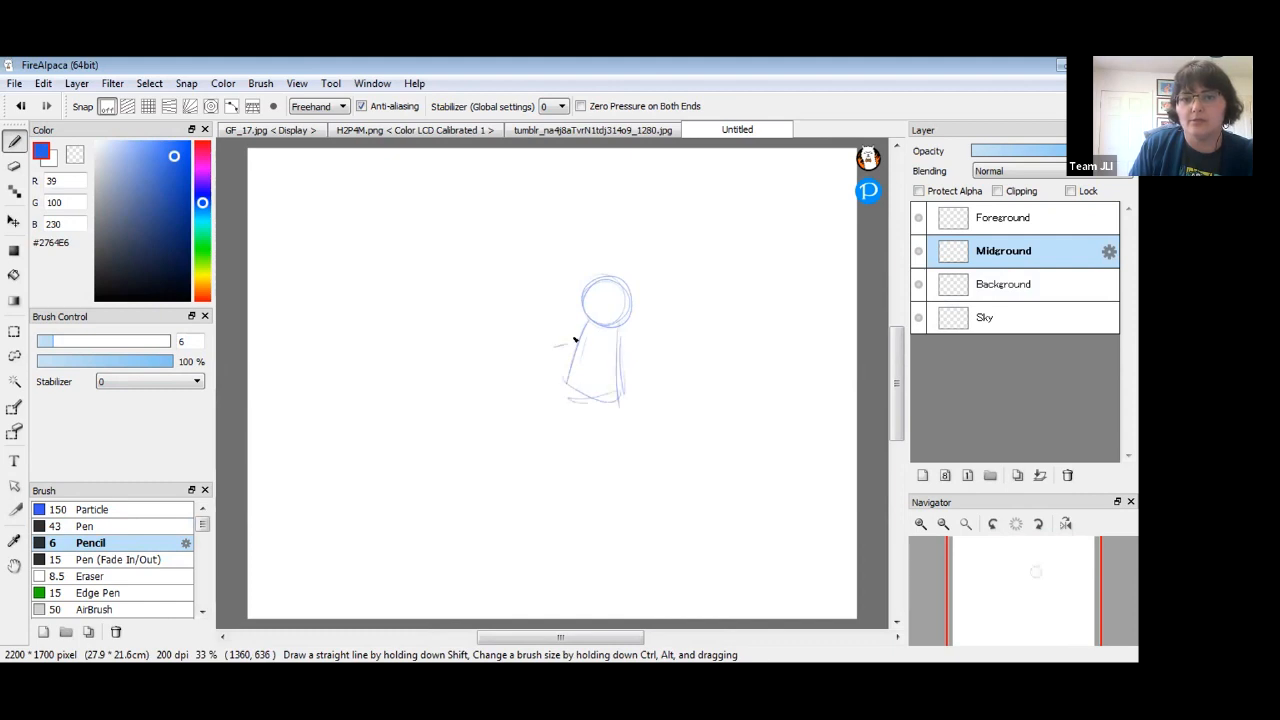
drag(549, 330, 556, 315)
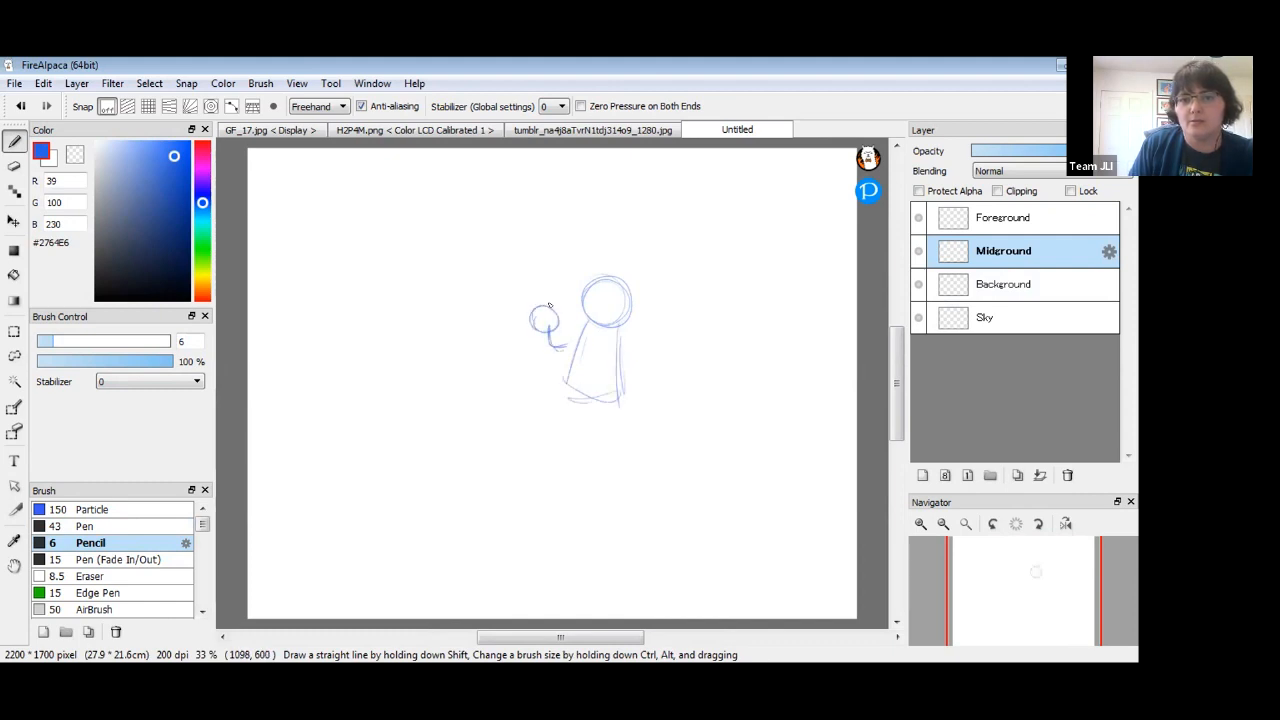
mouse_move(577, 247)
mouse_down()
mouse_move(552, 316)
mouse_move(528, 294)
mouse_move(553, 316)
mouse_up()
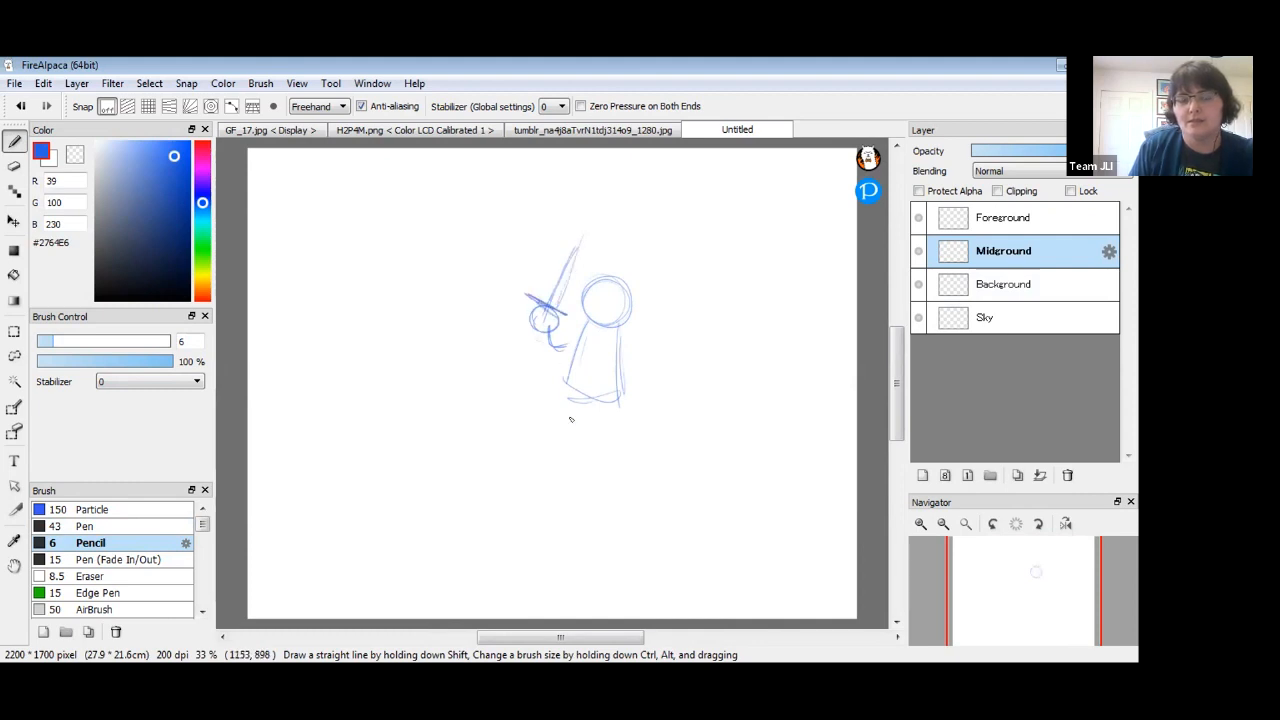
Sketch the figure's two striding legs with feet and the other arm hanging down with a round hand.
drag(608, 410, 552, 474)
mouse_move(627, 397)
mouse_down()
mouse_move(556, 482)
mouse_move(540, 464)
mouse_move(555, 489)
mouse_up()
drag(532, 442, 556, 484)
drag(569, 384, 584, 439)
mouse_move(574, 385)
mouse_down()
mouse_move(594, 440)
mouse_move(621, 456)
mouse_move(629, 473)
mouse_move(609, 489)
mouse_move(641, 484)
mouse_up()
mouse_move(631, 344)
mouse_down()
mouse_move(673, 397)
mouse_move(657, 383)
mouse_up()
drag(578, 333, 578, 338)
drag(560, 466, 611, 405)
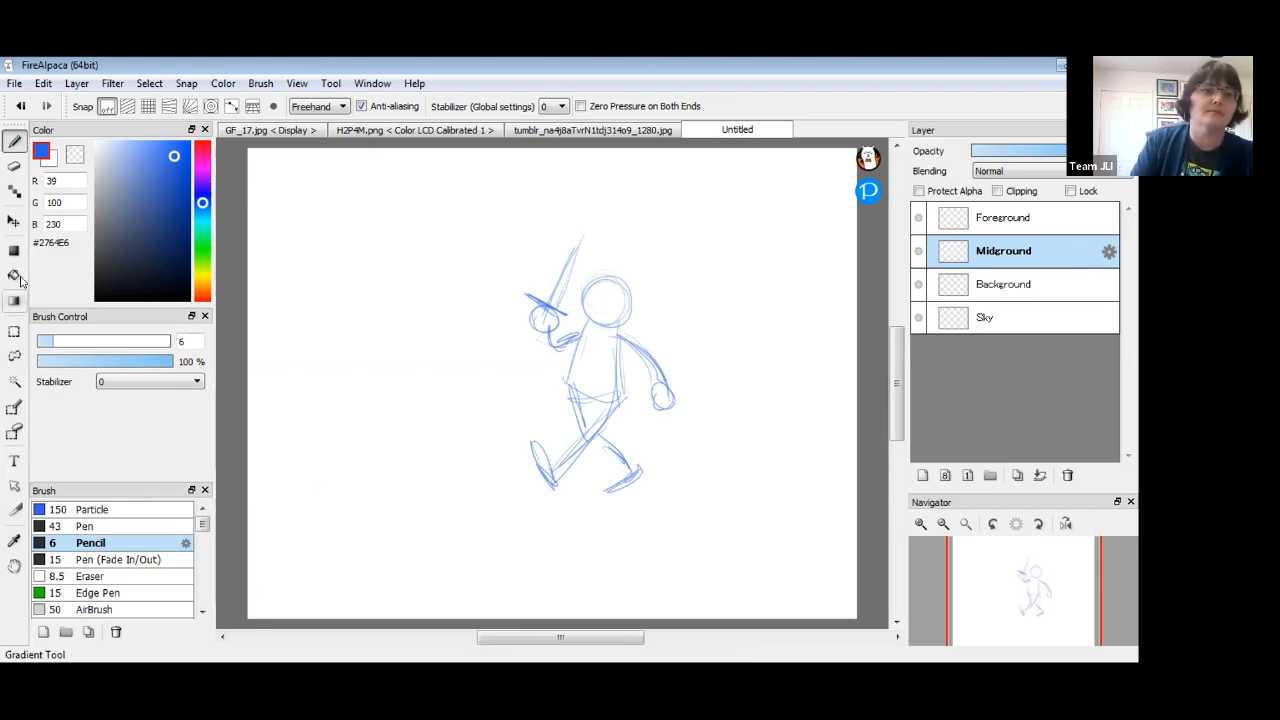
Move the sketched figure into the left half of the canvas with the Move tool.
click(13, 220)
drag(607, 387, 579, 377)
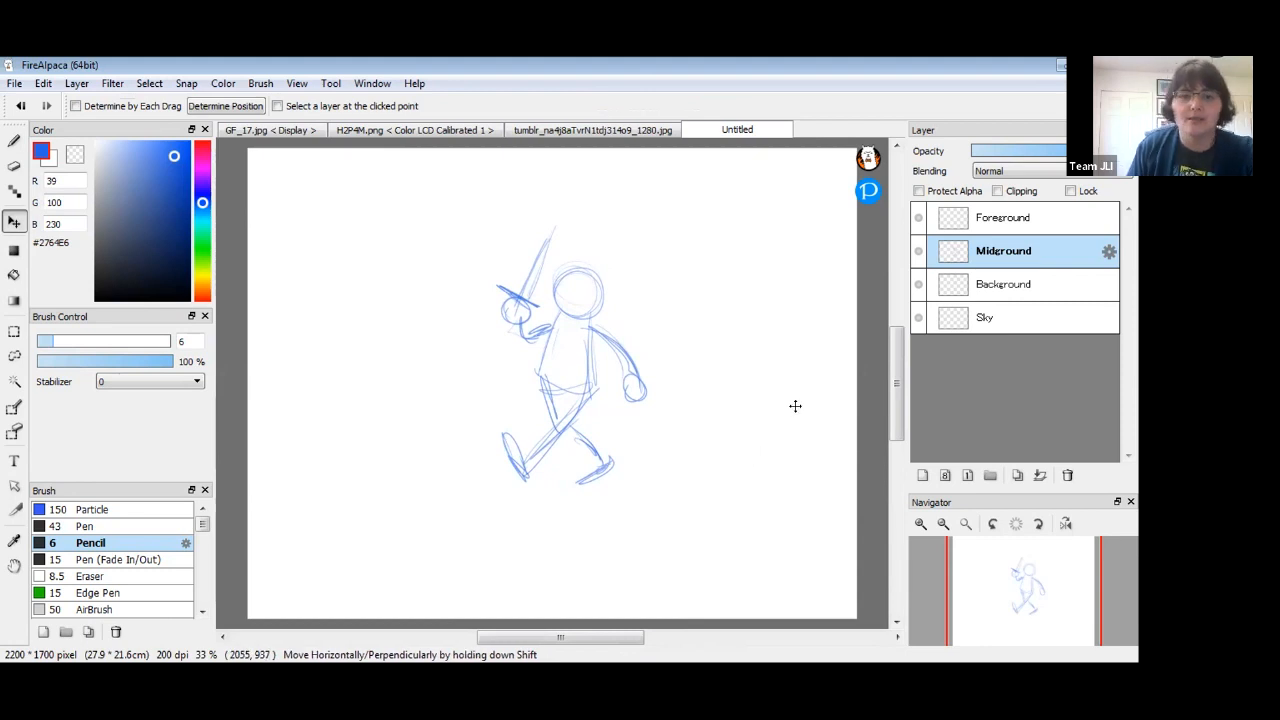
mouse_move(580, 364)
mouse_down()
mouse_move(530, 398)
mouse_move(370, 372)
mouse_move(706, 417)
mouse_move(444, 401)
mouse_up()
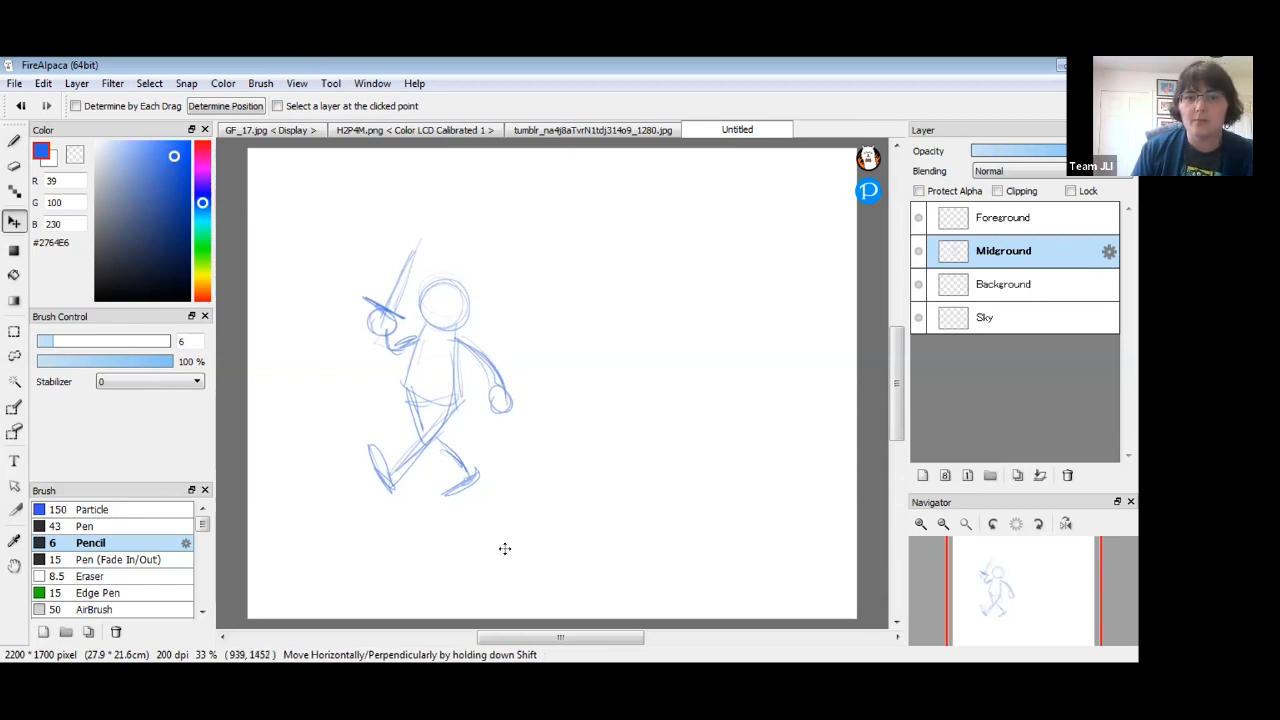
Draw a horizon line across the full canvas width, passing behind the figure's legs at about knee height.
key(b)
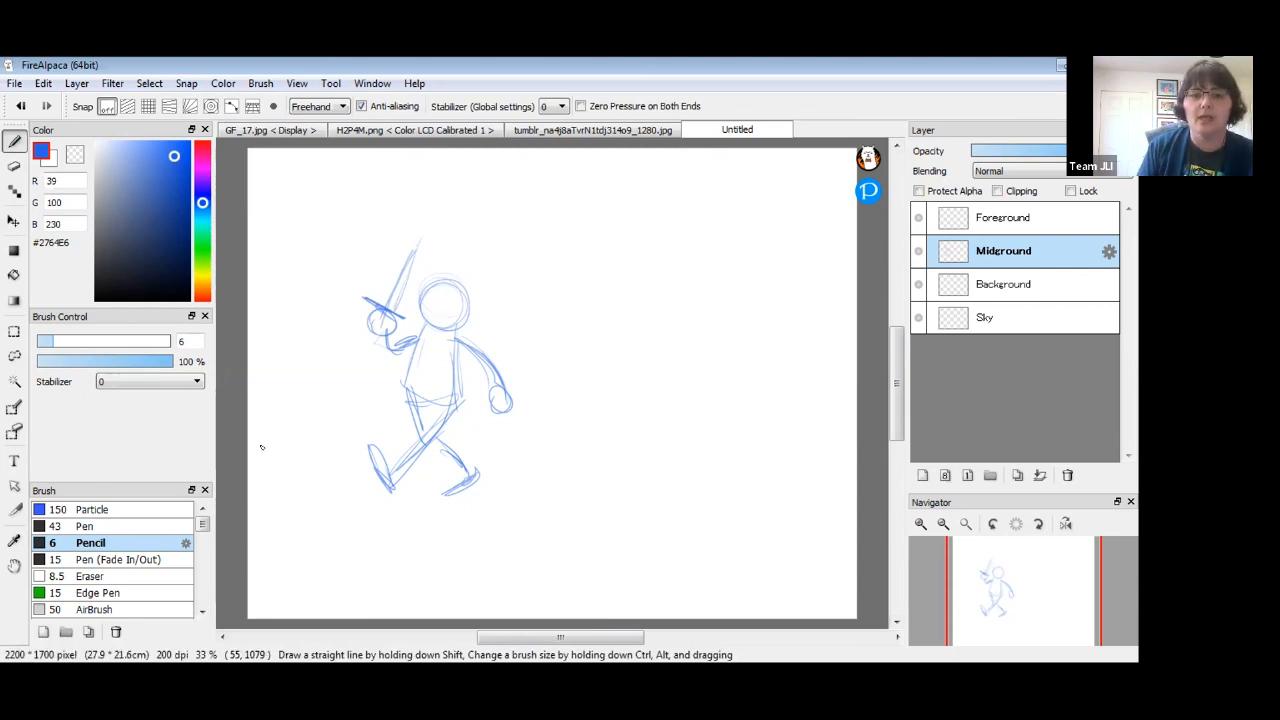
drag(339, 497, 548, 483)
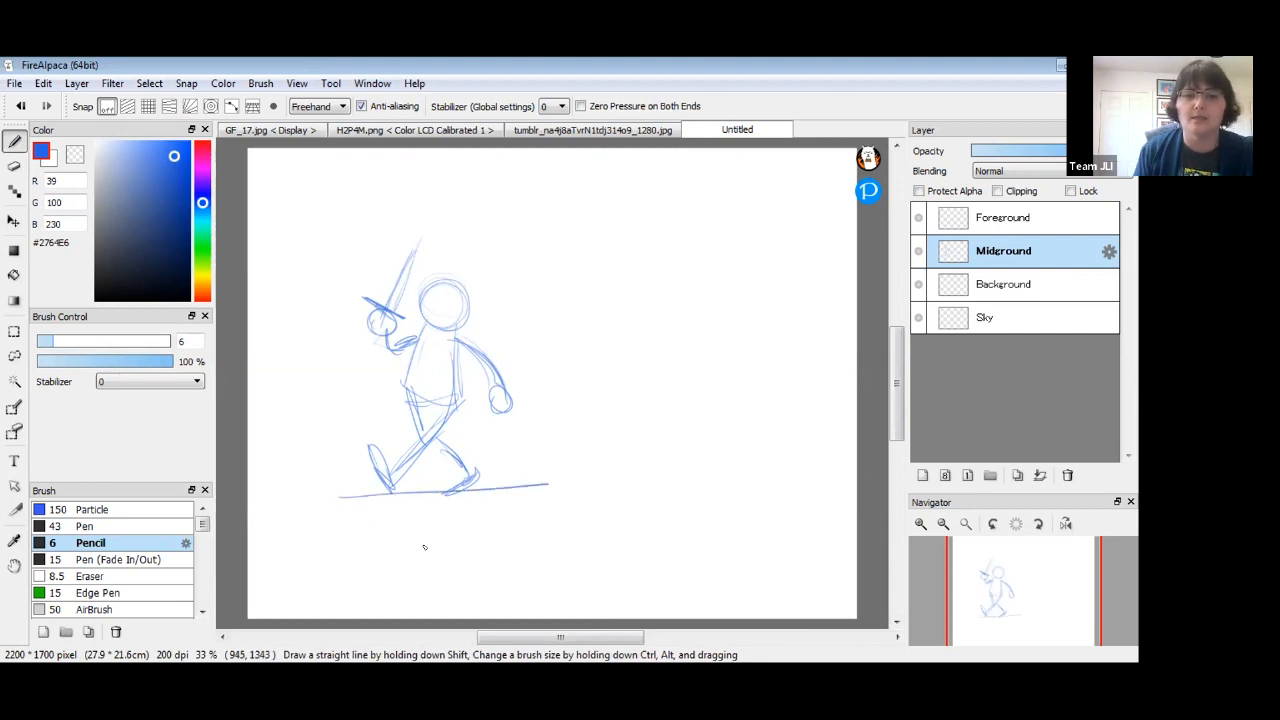
key(ctrl+z)
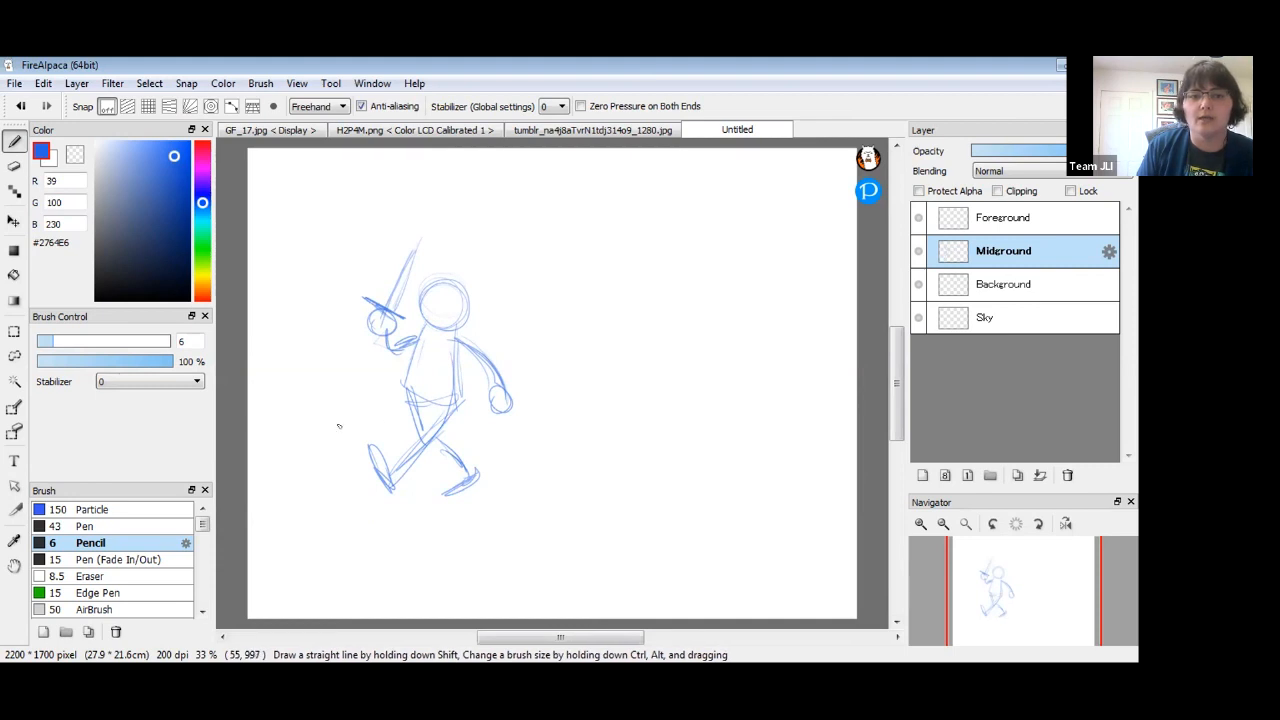
mouse_move(374, 422)
mouse_down()
mouse_move(256, 426)
mouse_move(636, 418)
mouse_up()
drag(520, 421, 847, 413)
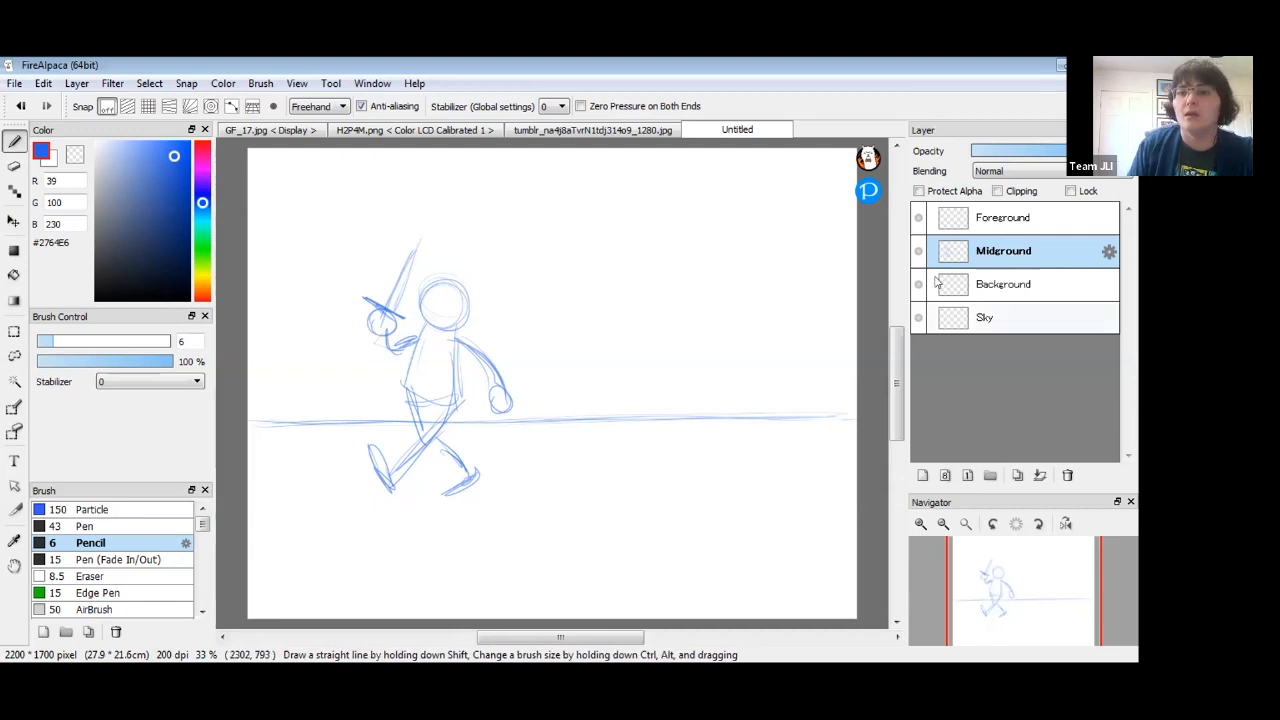
Enlarge the Pencil brush to 102 and paint a thick tree trunk to the right of the figure.
drag(50, 344, 167, 331)
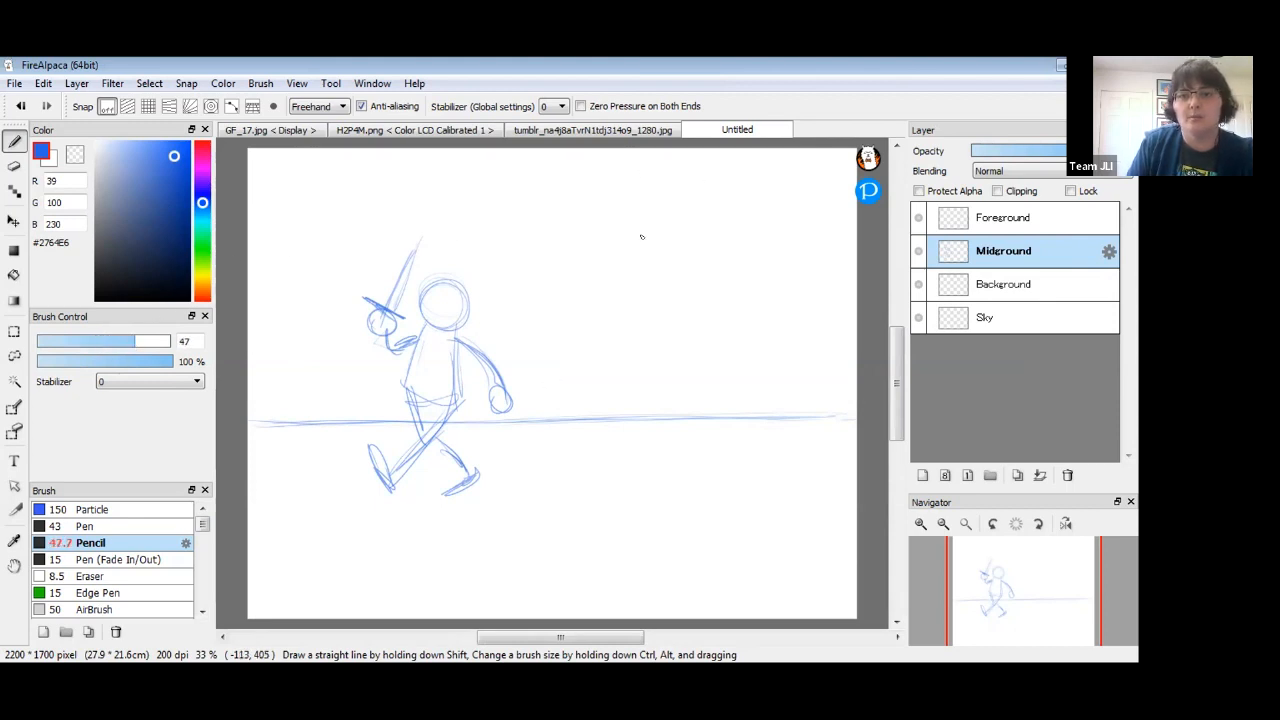
drag(636, 160, 641, 328)
drag(135, 342, 157, 343)
mouse_move(638, 155)
mouse_down()
mouse_move(642, 394)
mouse_move(641, 155)
mouse_move(651, 441)
mouse_move(662, 166)
mouse_move(685, 412)
mouse_move(668, 192)
mouse_move(697, 152)
mouse_move(701, 448)
mouse_move(686, 157)
mouse_move(687, 319)
mouse_move(681, 239)
mouse_move(631, 260)
mouse_move(631, 427)
mouse_move(656, 157)
mouse_move(637, 446)
mouse_move(683, 222)
mouse_move(704, 330)
mouse_move(710, 238)
mouse_move(698, 183)
mouse_up()
Check the GF_17.jpg reference and paint a thinner trunk left of the figure and another trunk at the canvas's right edge.
click(287, 130)
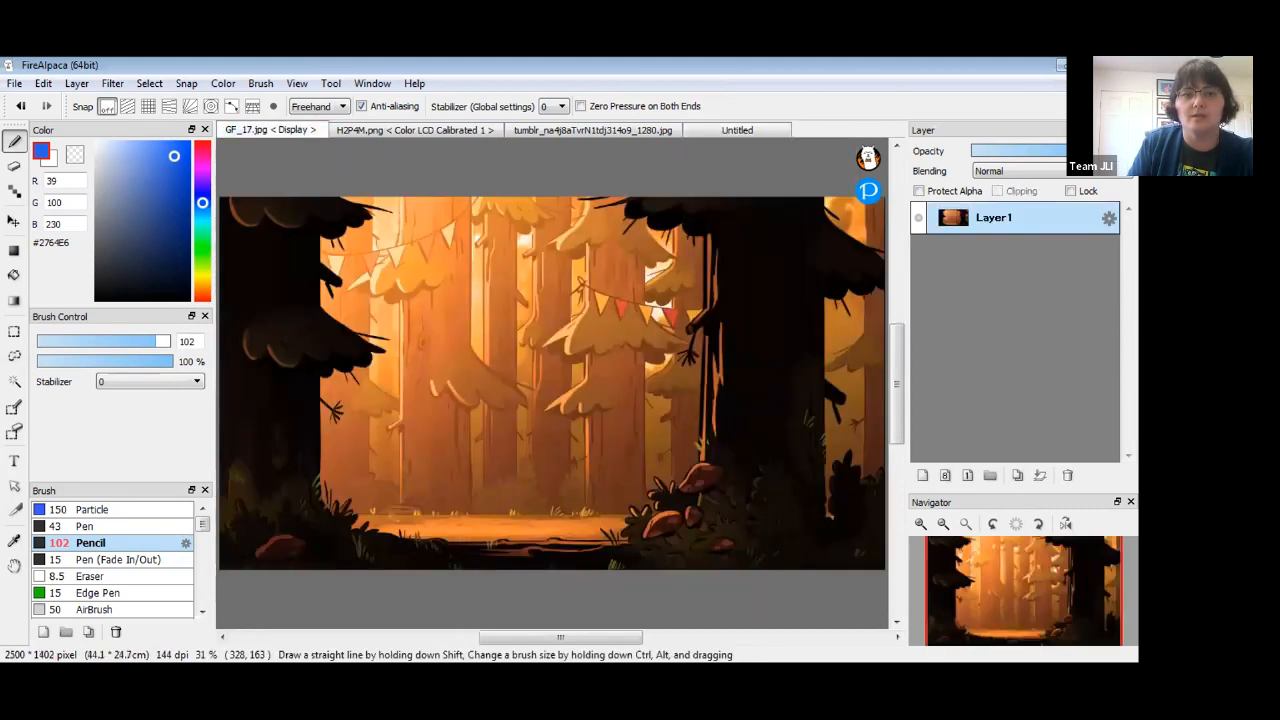
click(721, 130)
mouse_move(309, 168)
mouse_down()
mouse_move(304, 227)
mouse_move(303, 404)
mouse_move(292, 156)
mouse_move(295, 372)
mouse_move(290, 313)
mouse_move(291, 226)
mouse_move(313, 448)
mouse_move(321, 158)
mouse_move(335, 437)
mouse_move(322, 172)
mouse_move(328, 340)
mouse_up()
mouse_move(795, 158)
mouse_down()
mouse_move(798, 427)
mouse_move(795, 185)
mouse_move(823, 342)
mouse_move(818, 183)
mouse_move(815, 401)
mouse_move(830, 156)
mouse_move(837, 418)
mouse_move(846, 190)
mouse_move(861, 404)
mouse_up()
mouse_move(640, 236)
mouse_down()
mouse_move(620, 440)
mouse_move(682, 432)
mouse_move(697, 224)
mouse_up()
mouse_move(325, 412)
mouse_down()
mouse_move(306, 450)
mouse_move(305, 332)
mouse_move(312, 434)
mouse_move(329, 371)
mouse_up()
Paint branches on the left tree and leafy canopy masses along the top edge of the canvas.
drag(318, 212, 386, 148)
drag(252, 156, 283, 190)
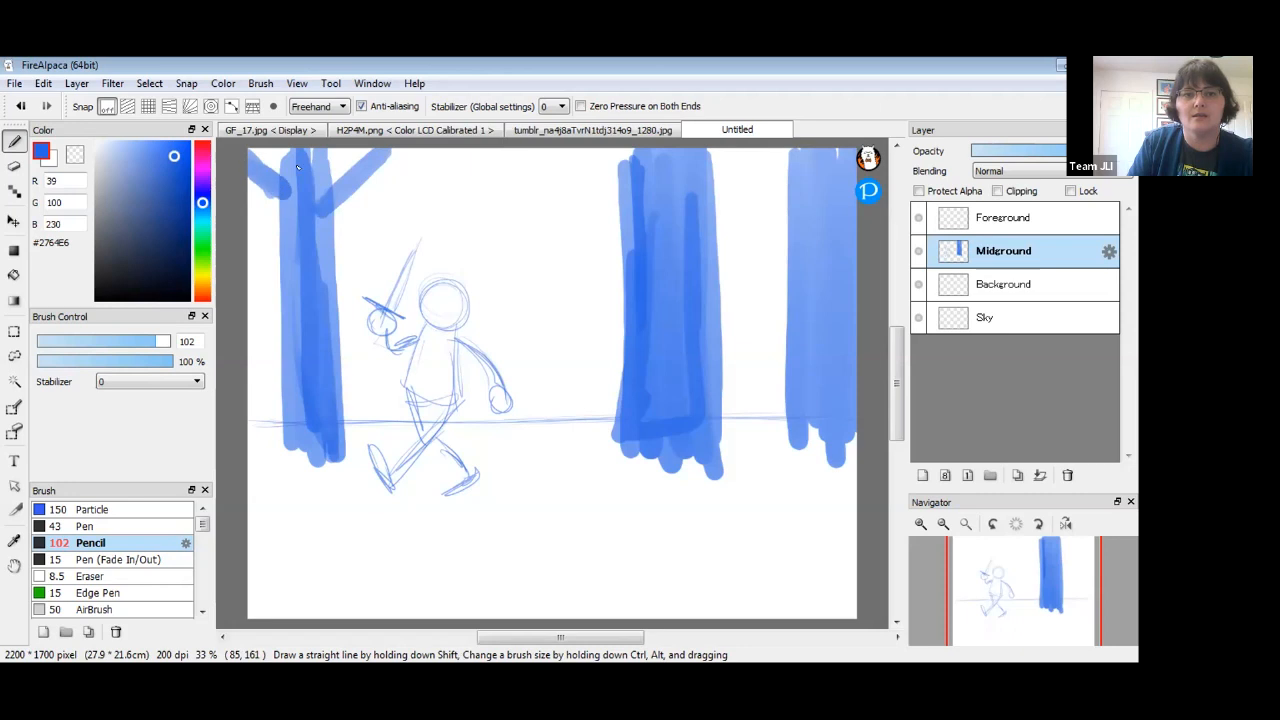
drag(366, 152, 422, 156)
drag(422, 156, 318, 148)
mouse_move(500, 165)
mouse_down()
mouse_move(526, 211)
mouse_move(575, 213)
mouse_move(635, 165)
mouse_move(596, 156)
mouse_move(737, 139)
mouse_move(713, 180)
mouse_move(770, 184)
mouse_up()
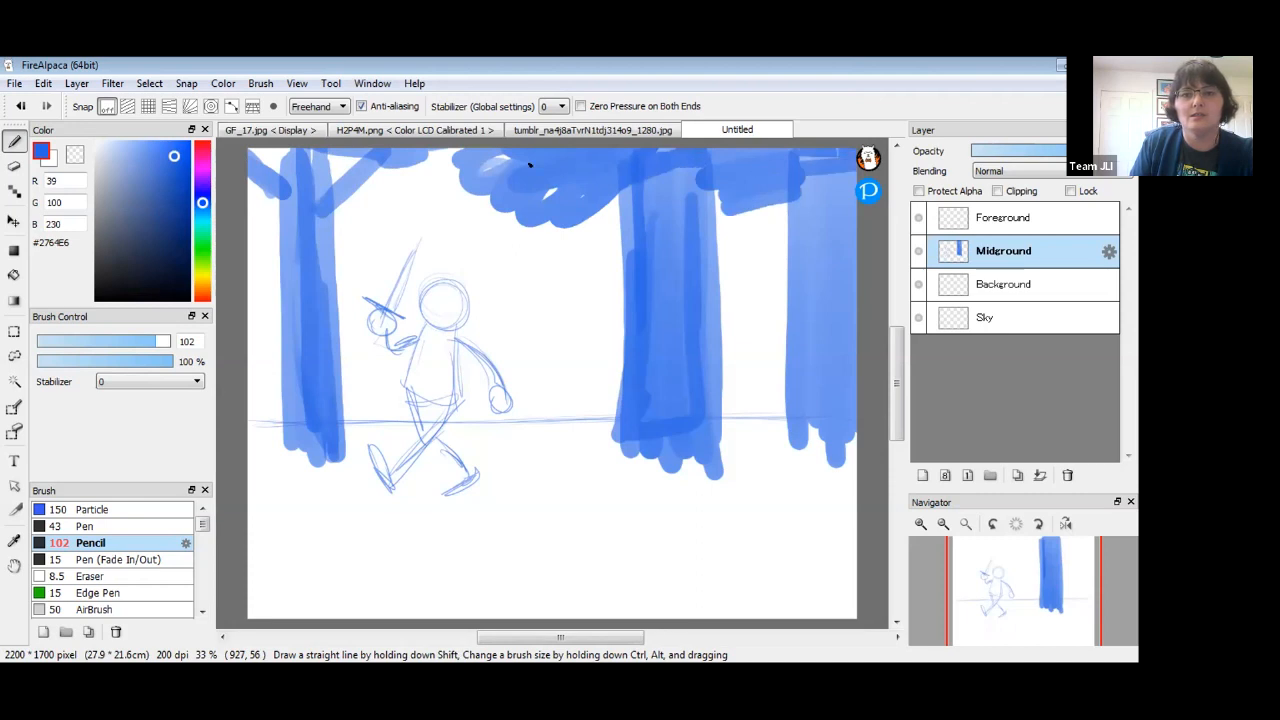
mouse_move(391, 167)
mouse_down()
mouse_move(324, 212)
mouse_move(310, 259)
mouse_move(274, 183)
mouse_move(303, 427)
mouse_move(298, 391)
mouse_move(340, 478)
mouse_up()
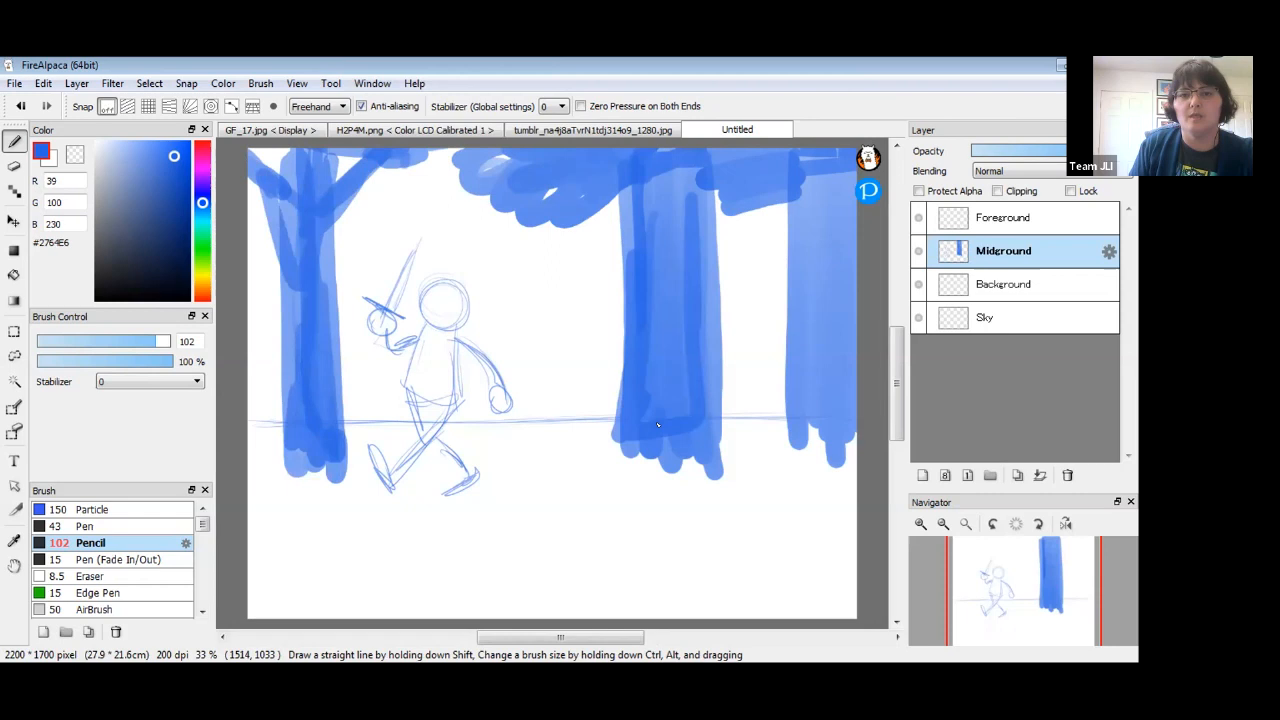
Paint rounded bushes around the bases of the left and right trees along the horizon line.
mouse_move(608, 342)
mouse_down()
mouse_move(576, 382)
mouse_move(610, 398)
mouse_up()
mouse_move(730, 369)
mouse_down()
mouse_move(716, 408)
mouse_move(730, 422)
mouse_move(752, 392)
mouse_move(762, 434)
mouse_move(850, 445)
mouse_up()
mouse_move(255, 410)
mouse_down()
mouse_move(305, 440)
mouse_move(370, 425)
mouse_move(355, 452)
mouse_up()
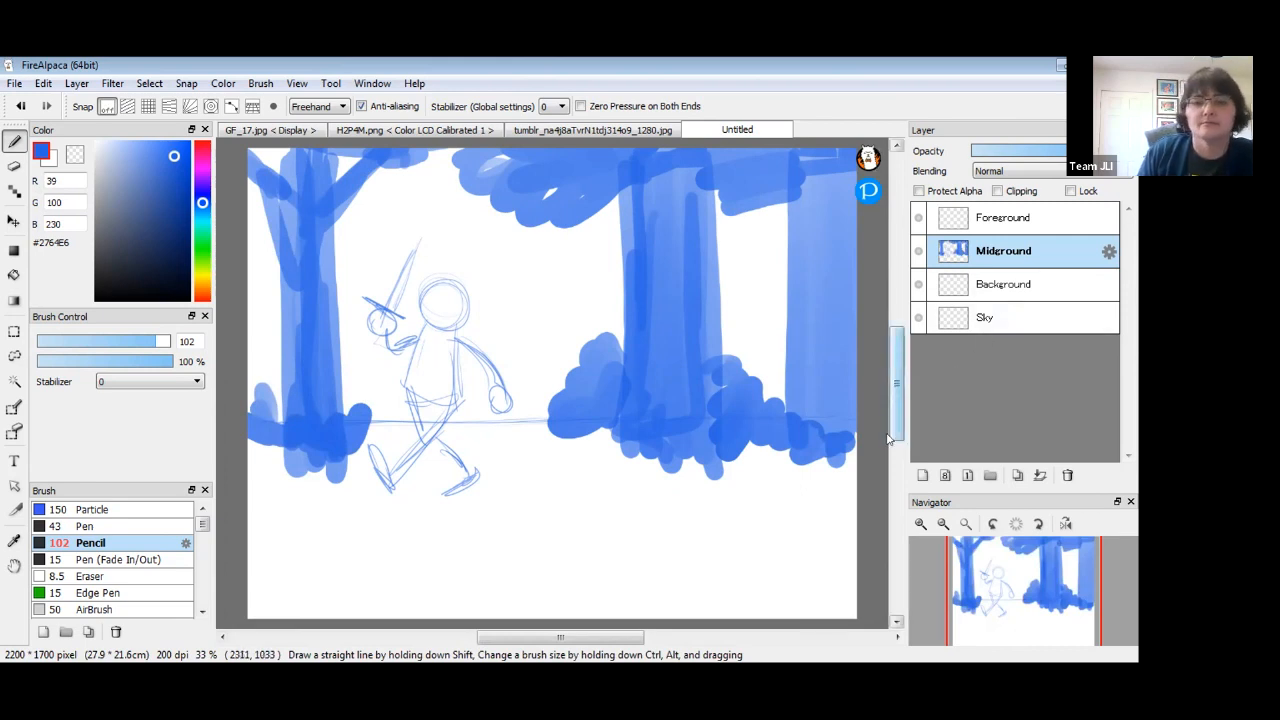
Paint a large boulder and two smaller rocks in dark blue #18336D on the Foreground layer, after checking the three forest references.
click(1050, 222)
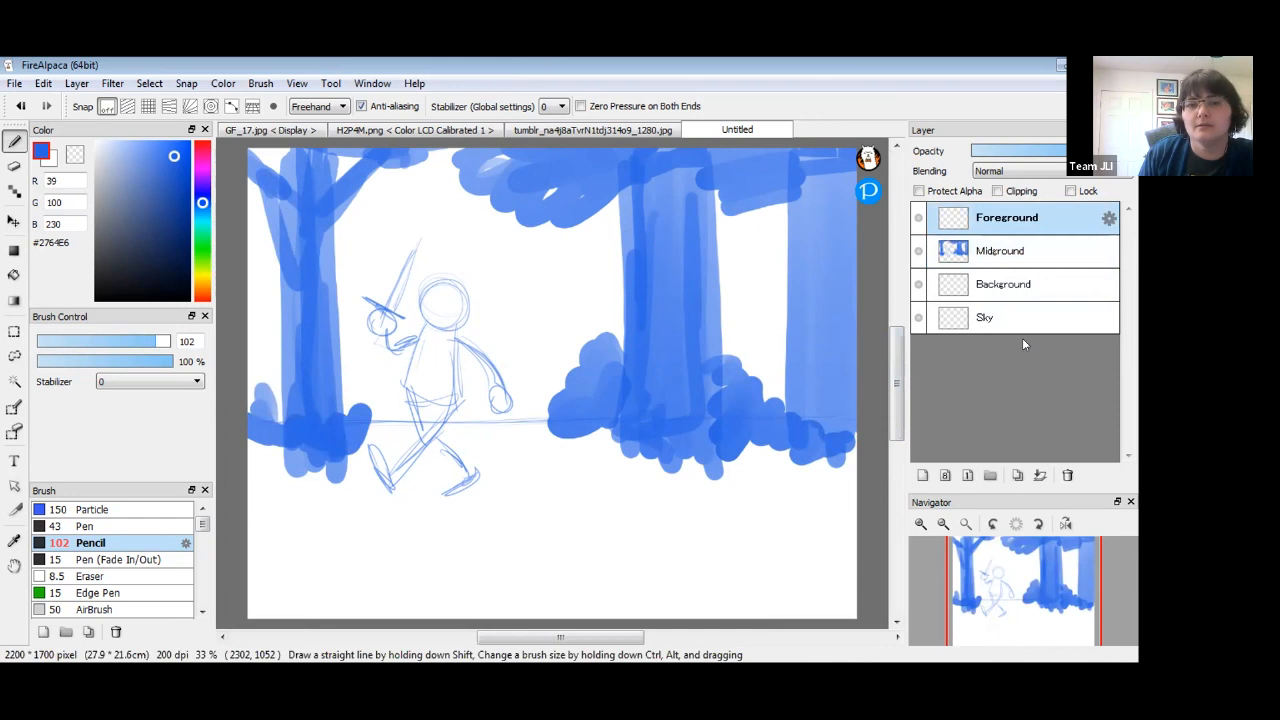
drag(174, 160, 172, 234)
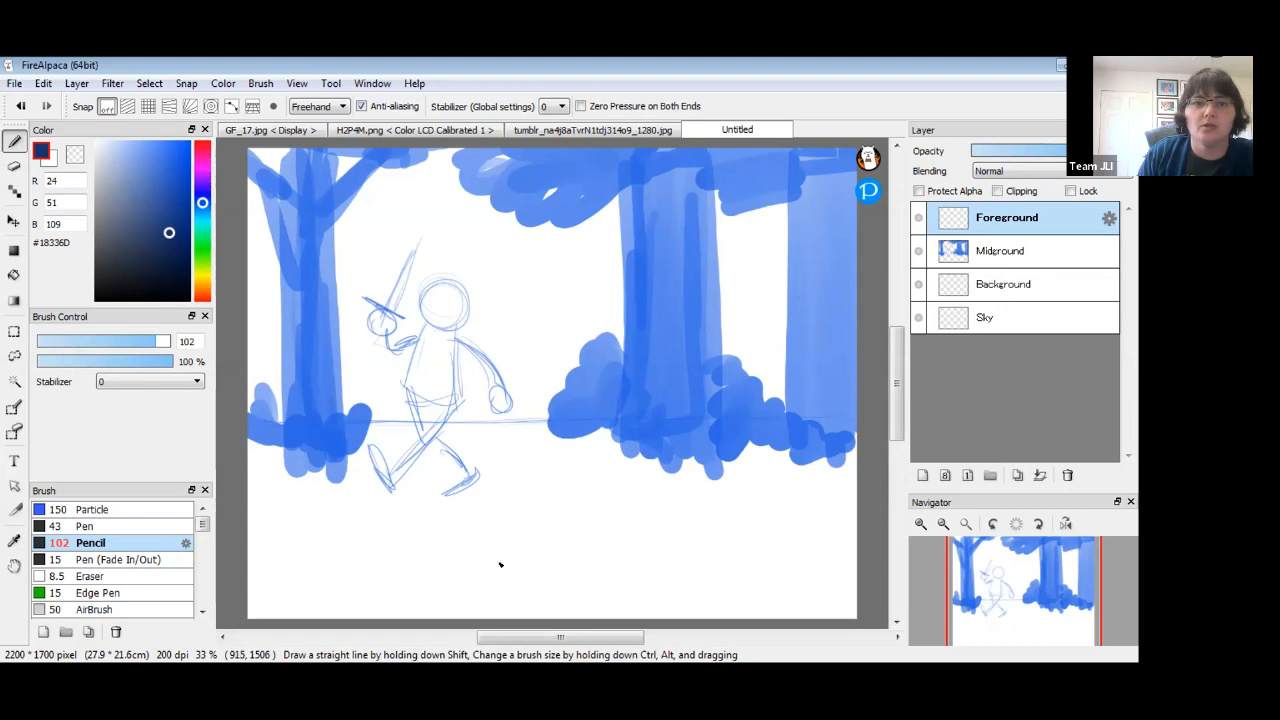
click(427, 131)
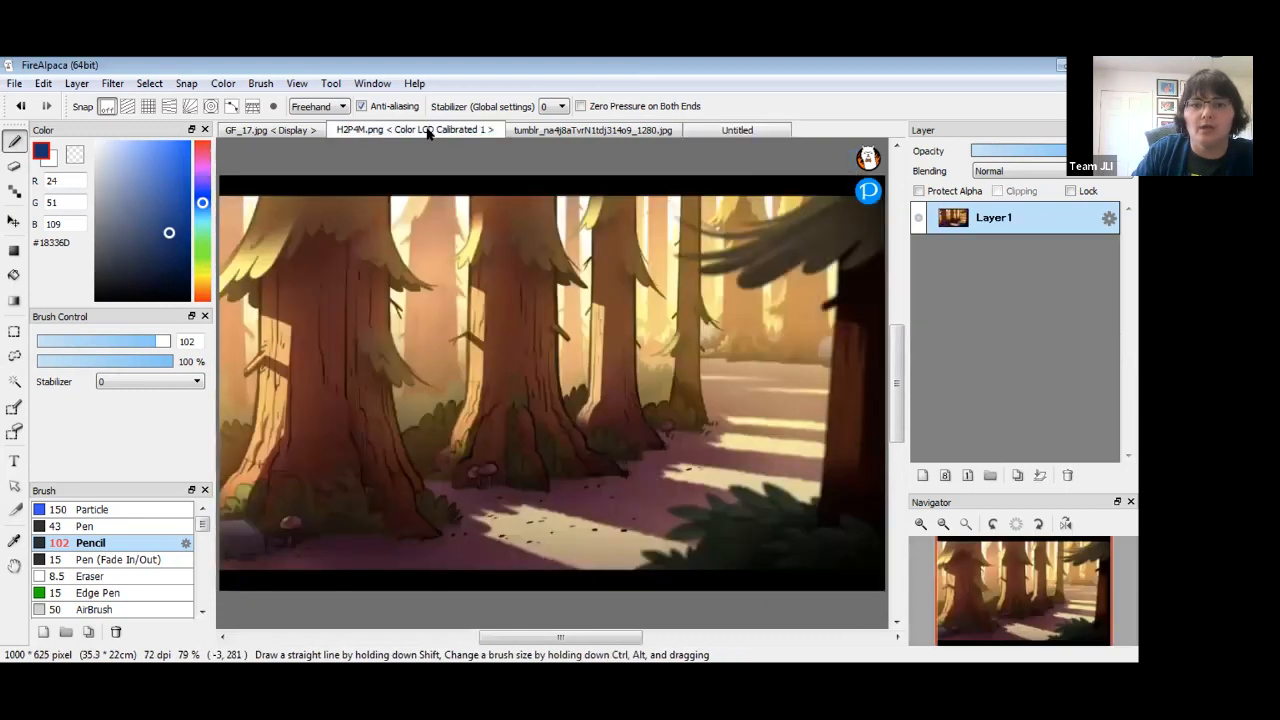
click(288, 131)
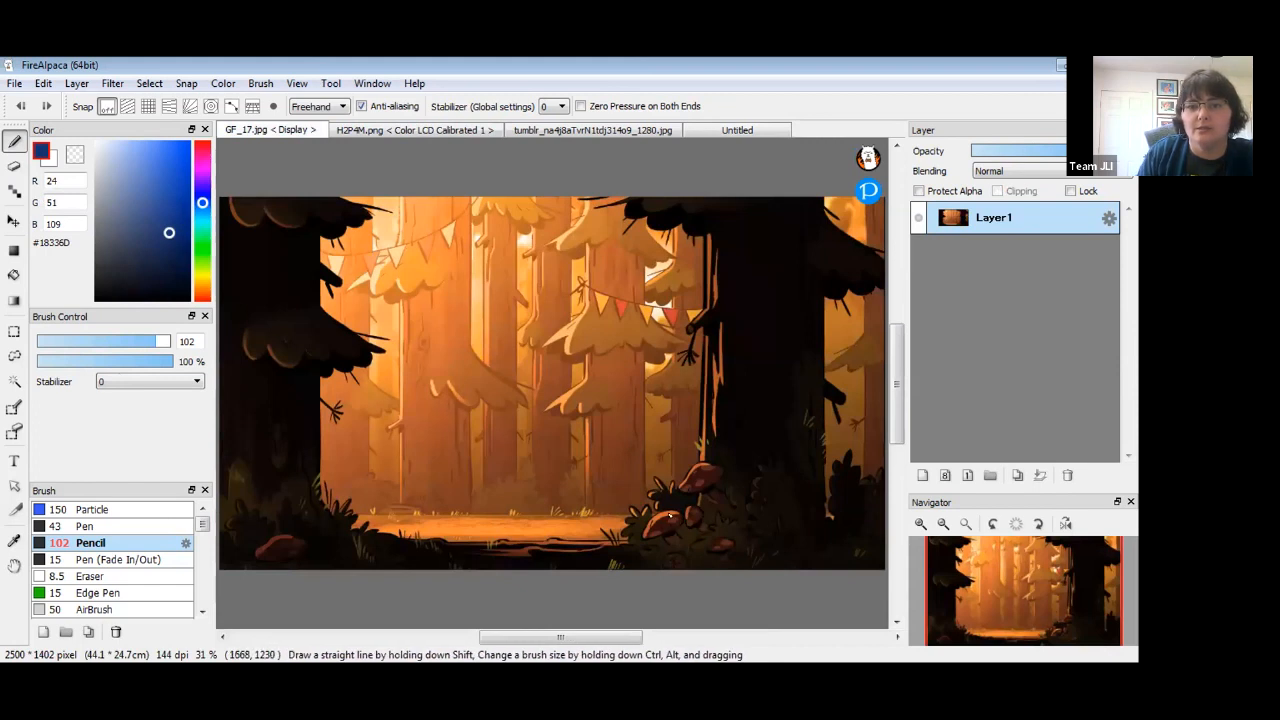
click(631, 134)
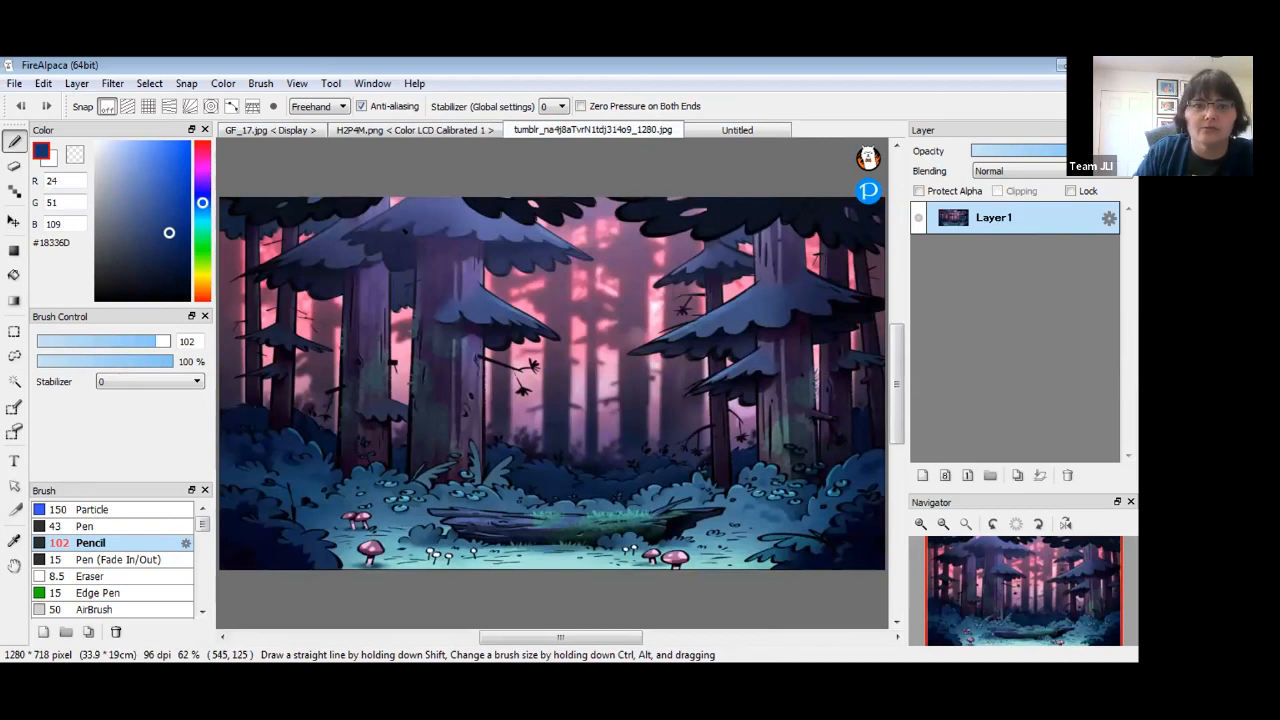
click(738, 131)
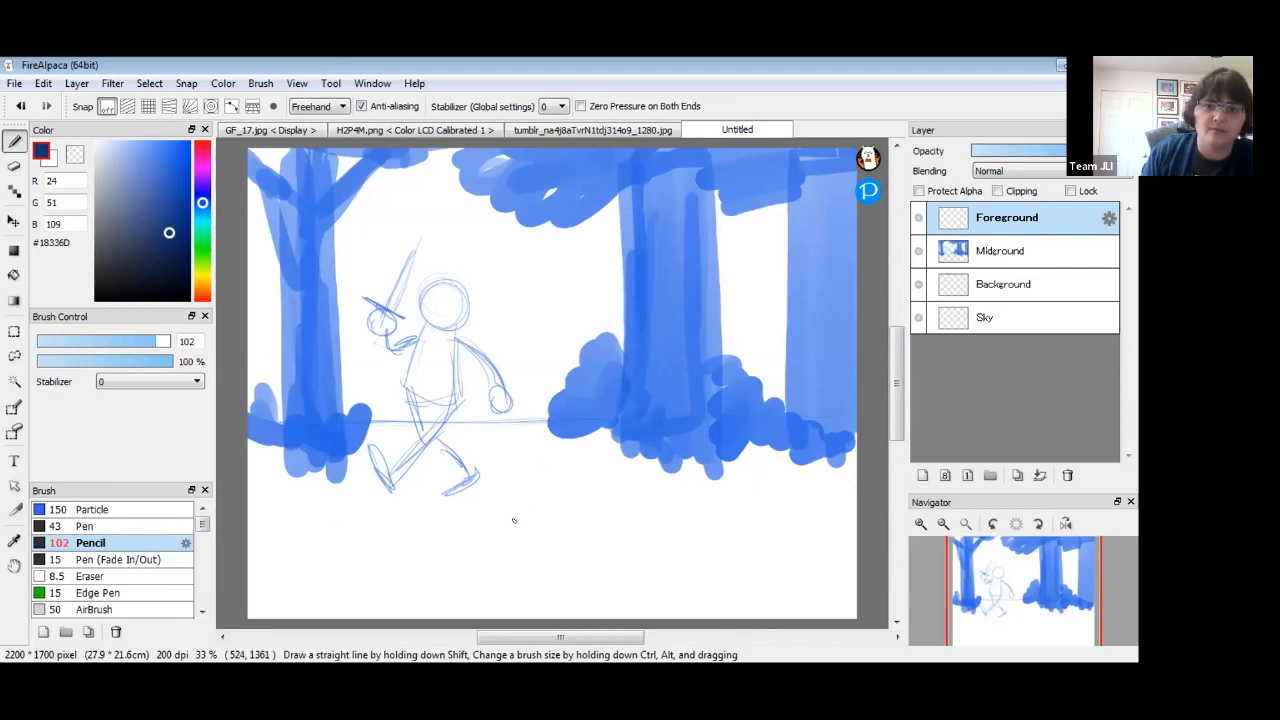
mouse_move(545, 492)
mouse_down()
mouse_move(597, 465)
mouse_move(662, 490)
mouse_move(583, 464)
mouse_move(548, 516)
mouse_move(616, 505)
mouse_move(661, 518)
mouse_move(565, 502)
mouse_move(548, 554)
mouse_move(680, 502)
mouse_move(689, 530)
mouse_move(648, 582)
mouse_move(576, 566)
mouse_move(748, 578)
mouse_up()
mouse_move(480, 545)
mouse_down()
mouse_move(454, 571)
mouse_move(470, 578)
mouse_move(455, 568)
mouse_move(487, 555)
mouse_move(505, 580)
mouse_up()
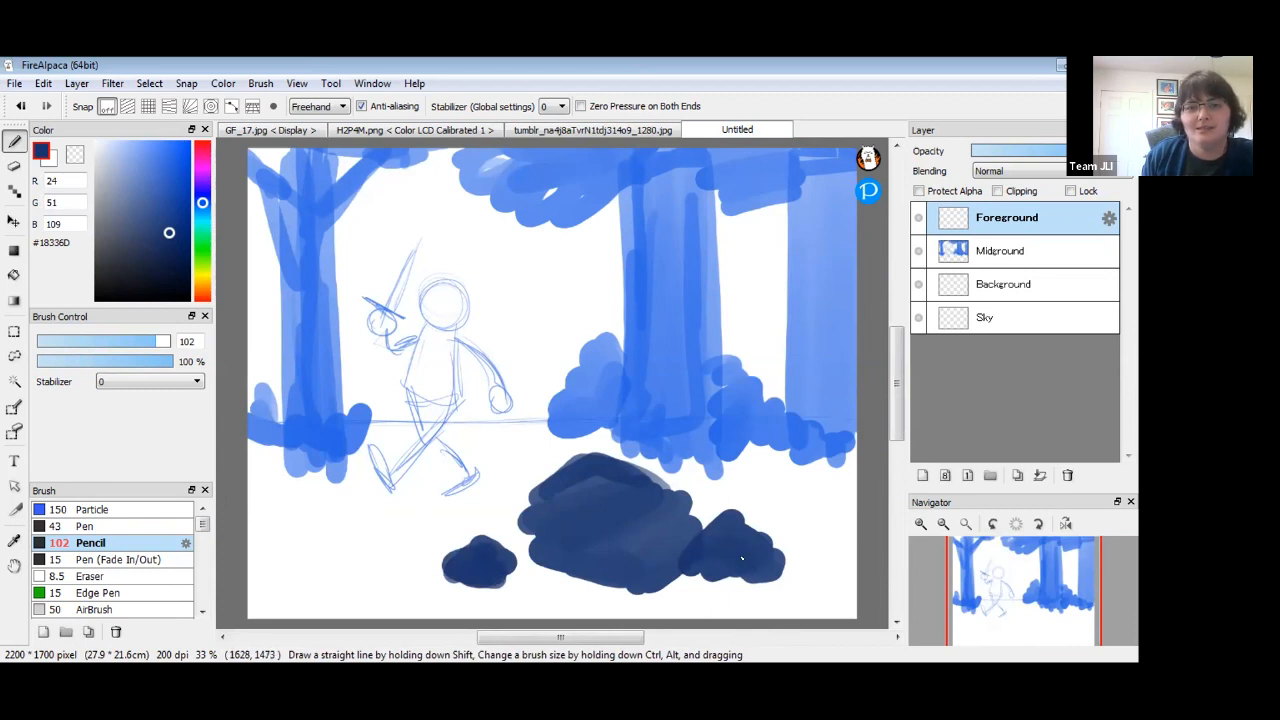
Paint a cluster of tall stalks with round heads in the lower right foreground, beside the rocks.
drag(810, 430, 795, 553)
drag(770, 472, 795, 588)
drag(826, 516, 797, 590)
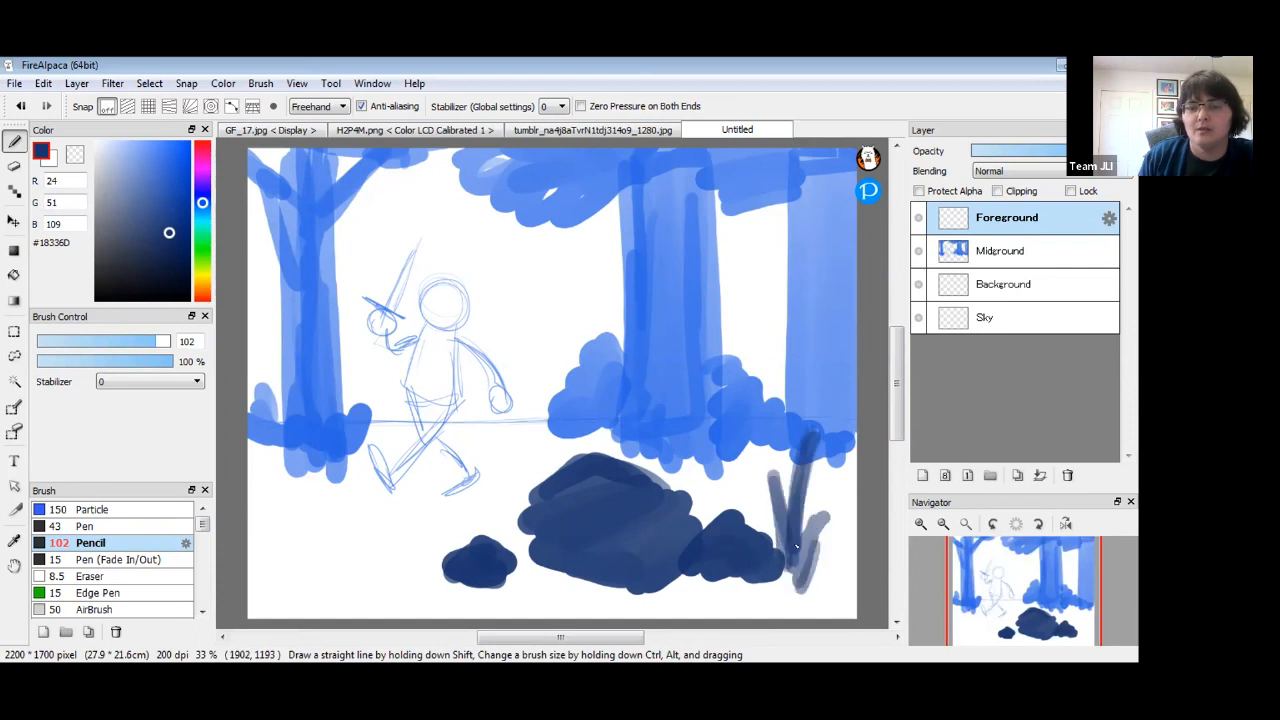
drag(836, 487, 800, 566)
drag(806, 446, 818, 425)
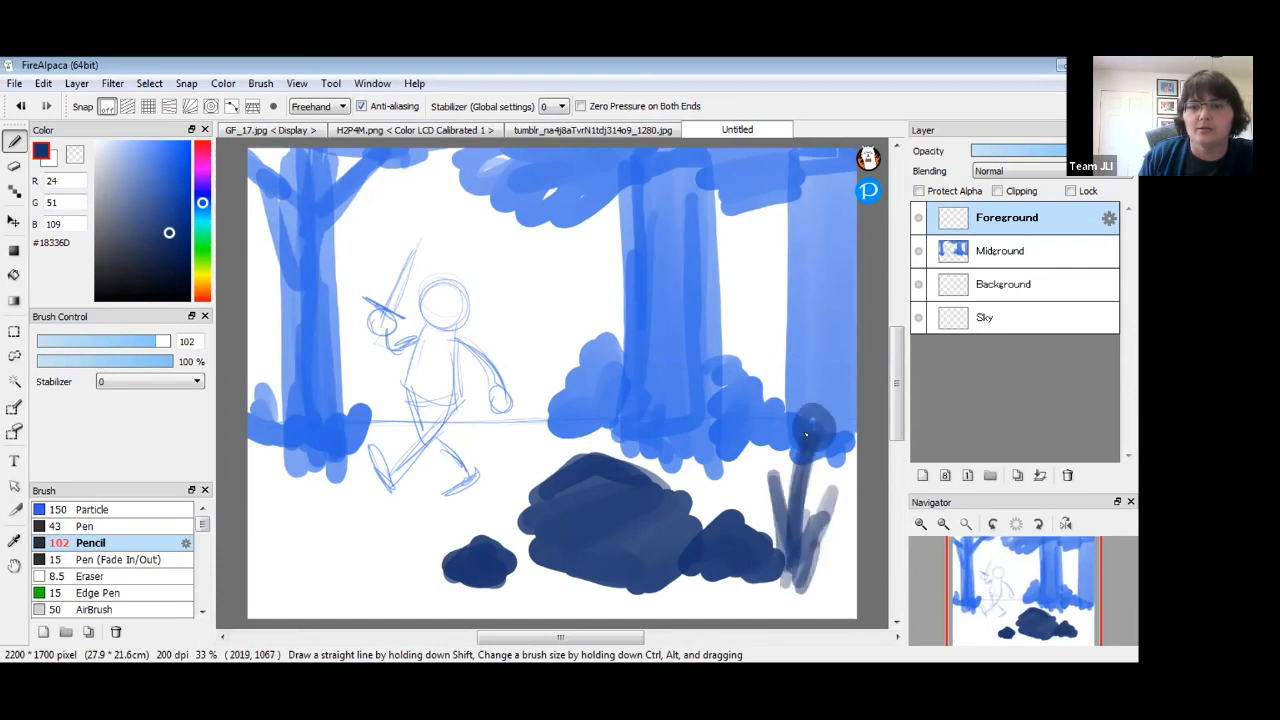
drag(830, 475, 830, 505)
mouse_move(775, 460)
mouse_down()
mouse_move(749, 489)
mouse_move(832, 497)
mouse_up()
drag(817, 427, 810, 428)
drag(770, 480, 757, 489)
Paint grass tufts and low plants along the lower left edge of the foreground.
mouse_move(249, 531)
mouse_down()
mouse_move(273, 592)
mouse_move(252, 562)
mouse_up()
mouse_move(290, 608)
mouse_down()
mouse_move(281, 542)
mouse_move(298, 605)
mouse_move(286, 528)
mouse_move(298, 600)
mouse_move(331, 587)
mouse_move(381, 597)
mouse_up()
mouse_move(370, 575)
mouse_down()
mouse_move(348, 548)
mouse_move(386, 582)
mouse_move(434, 585)
mouse_move(418, 588)
mouse_up()
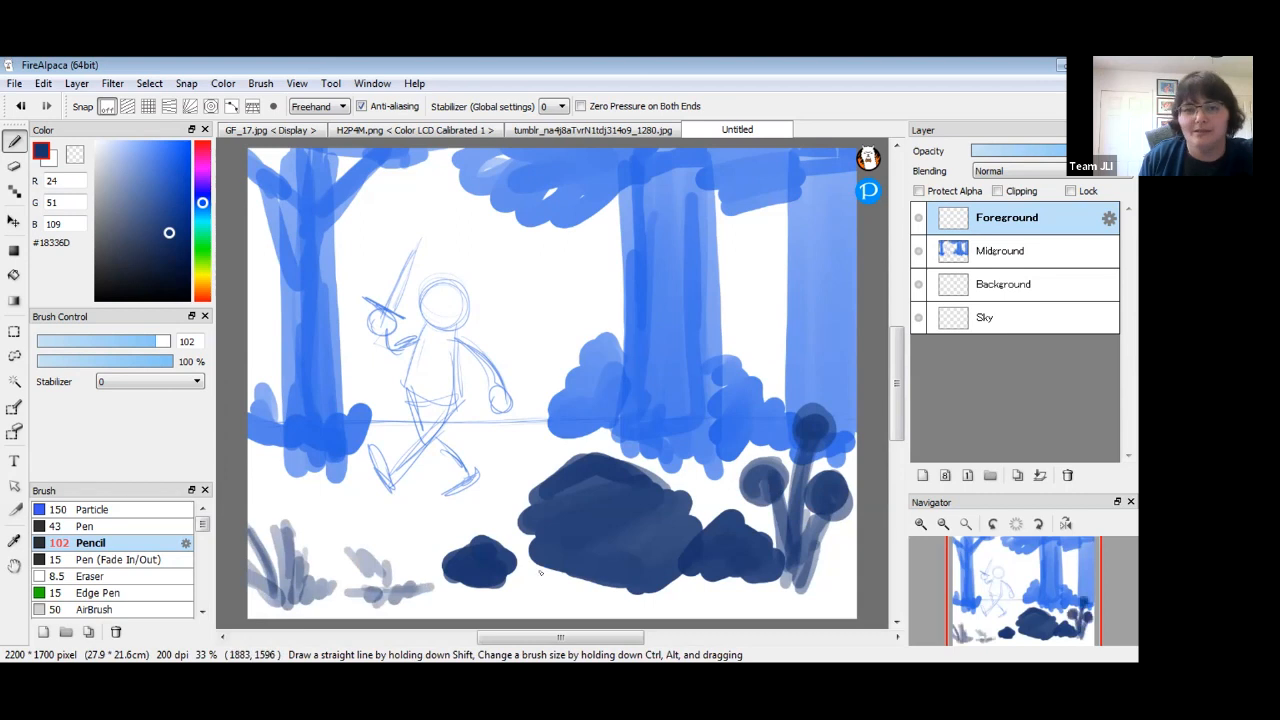
Darken the grass tufts in the lower left foreground and build up the smaller rock beside the large boulder.
mouse_move(263, 545)
mouse_down()
mouse_move(272, 588)
mouse_move(290, 564)
mouse_move(298, 608)
mouse_up()
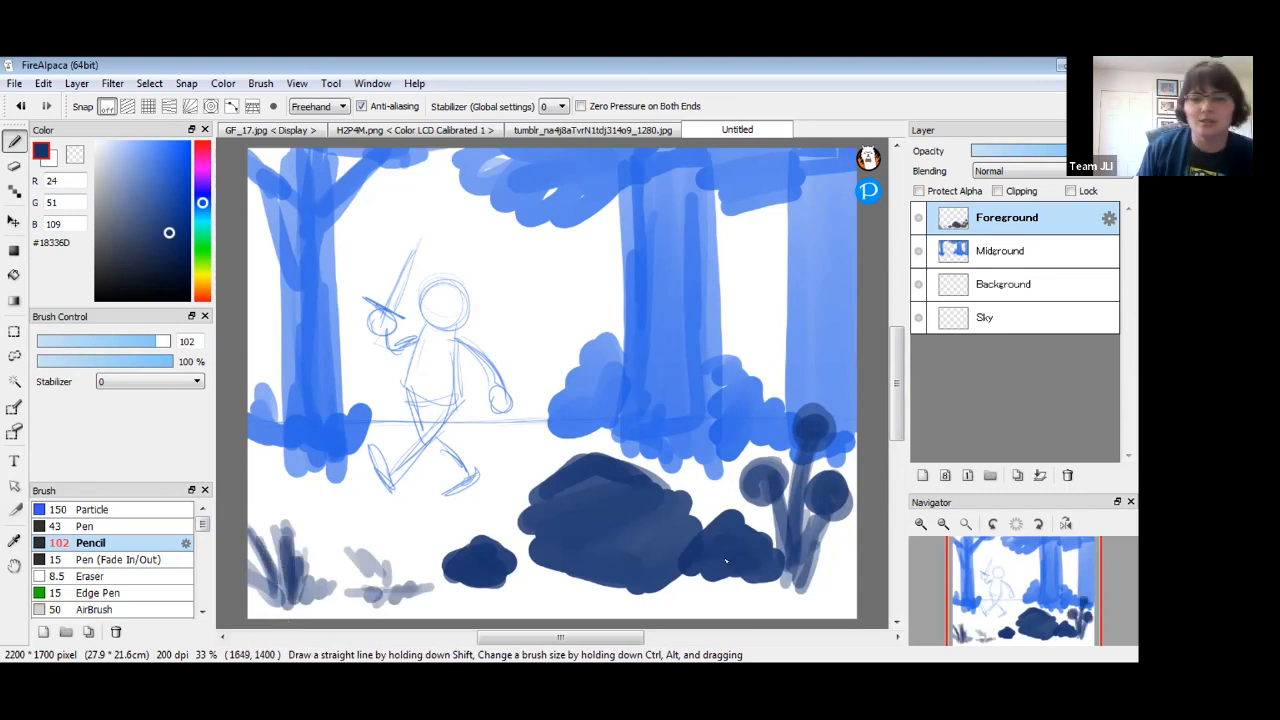
mouse_move(736, 582)
mouse_down()
mouse_move(696, 572)
mouse_move(766, 568)
mouse_up()
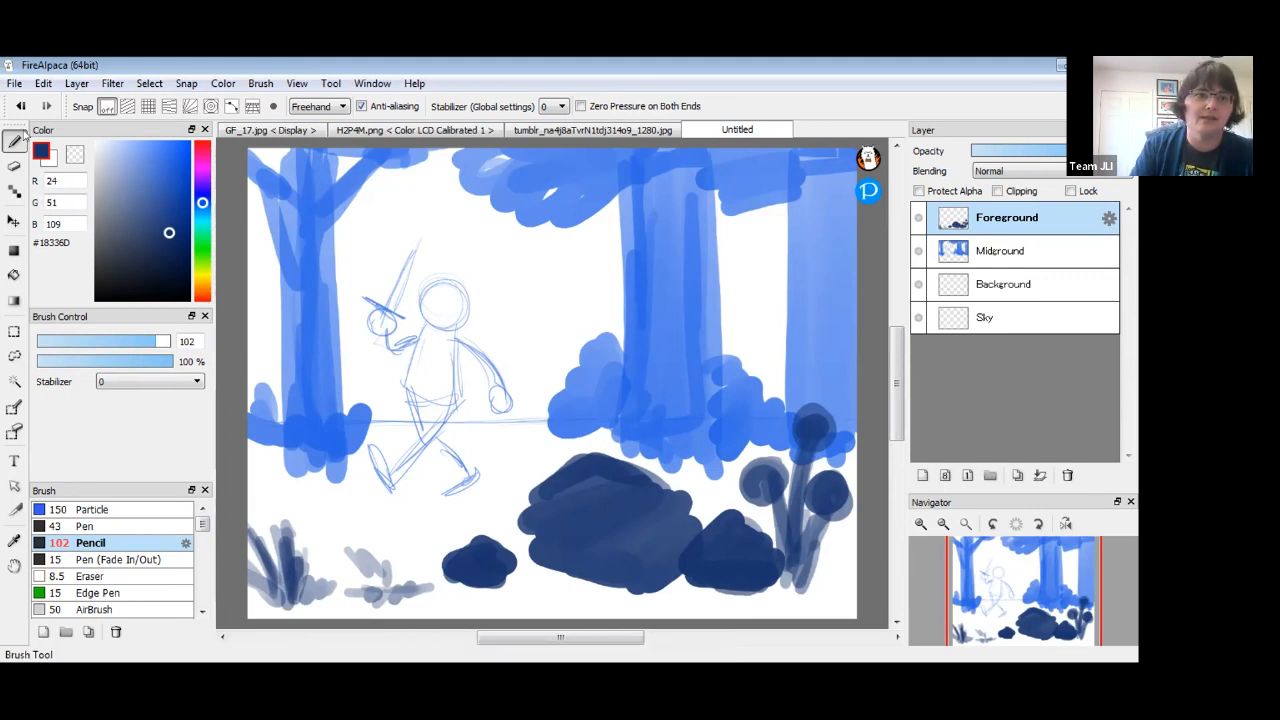
Lasso the large boulder with its adjoining rock, shift them left and slightly down, and deselect.
click(14, 355)
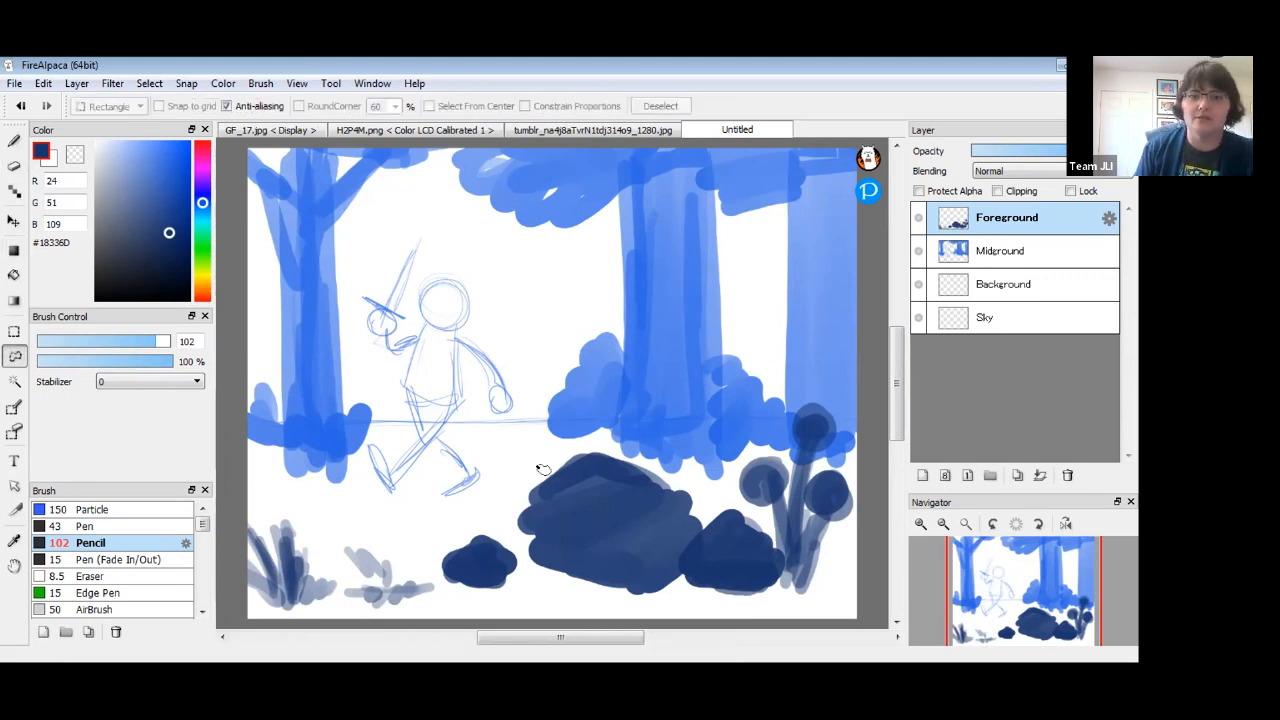
mouse_move(556, 455)
mouse_down()
mouse_move(517, 527)
mouse_move(526, 563)
mouse_move(601, 590)
mouse_move(770, 597)
mouse_move(762, 525)
mouse_up()
drag(648, 455, 600, 450)
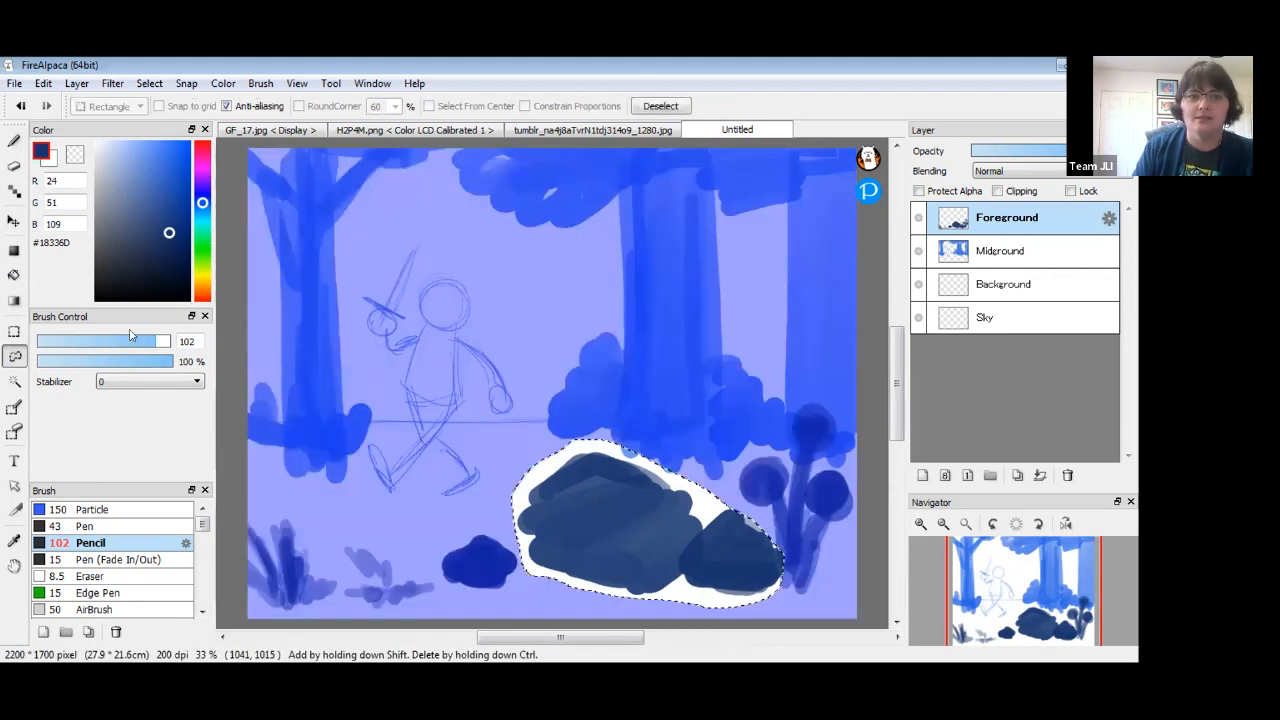
click(14, 220)
mouse_move(617, 513)
mouse_down()
mouse_move(552, 532)
mouse_move(555, 519)
mouse_up()
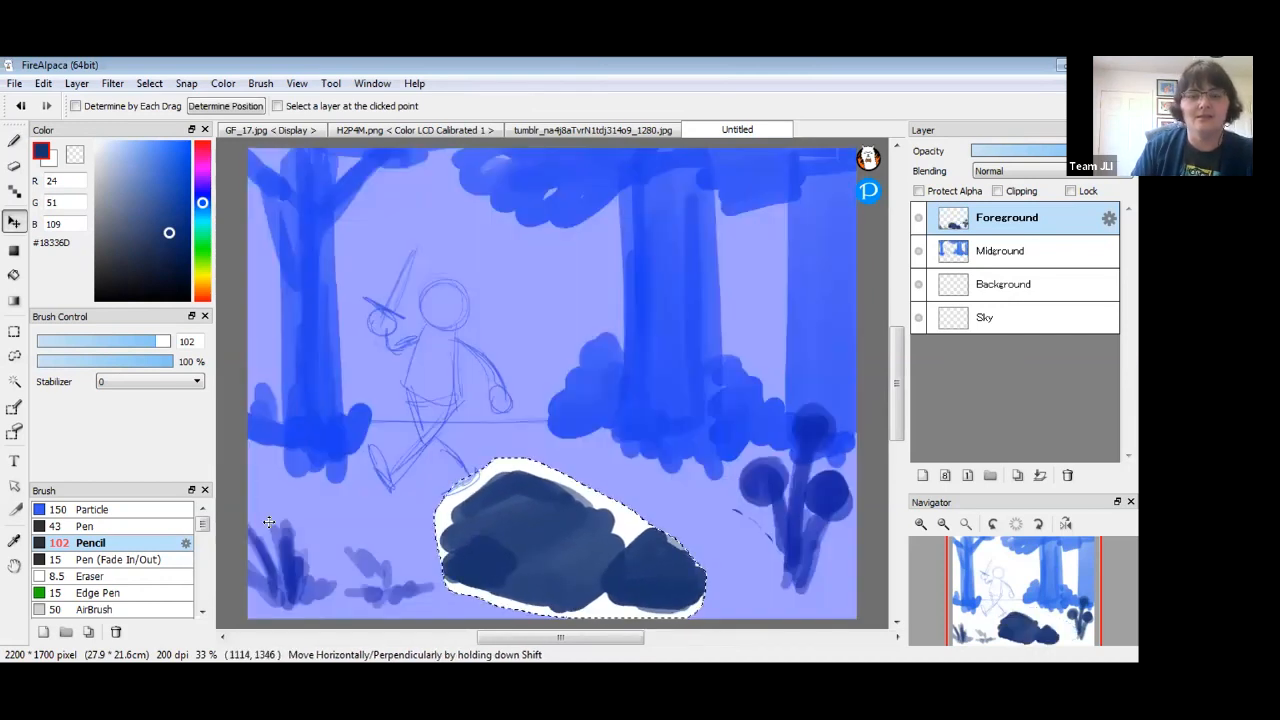
key(ctrl+d)
Paint dark leafy tufts against the left side of the relocated boulder.
click(15, 141)
drag(418, 530, 452, 608)
mouse_move(442, 552)
mouse_down()
mouse_move(436, 602)
mouse_move(458, 601)
mouse_up()
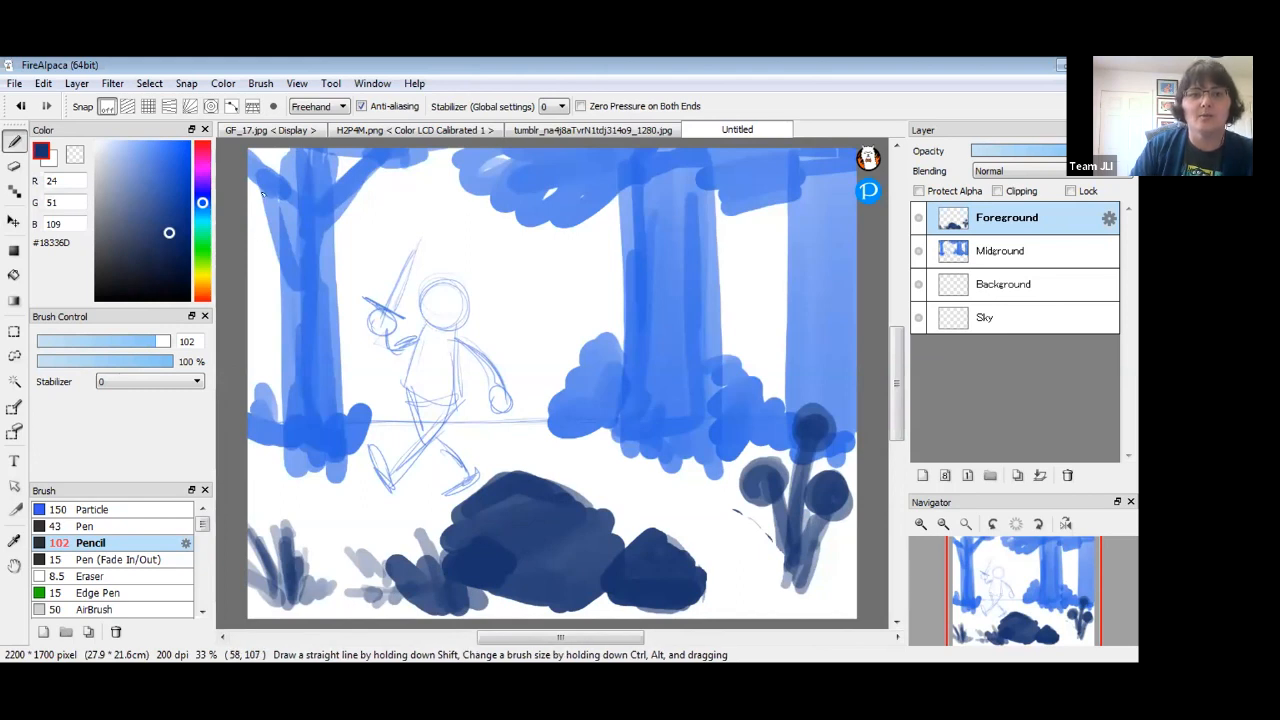
Paint a thick dark tree trunk leaning from the upper left corner down to the boulder, and fill in its widening base.
drag(248, 142, 285, 312)
drag(256, 180, 317, 442)
mouse_move(258, 265)
mouse_down()
mouse_move(335, 595)
mouse_move(350, 615)
mouse_move(394, 601)
mouse_up()
drag(340, 412, 424, 616)
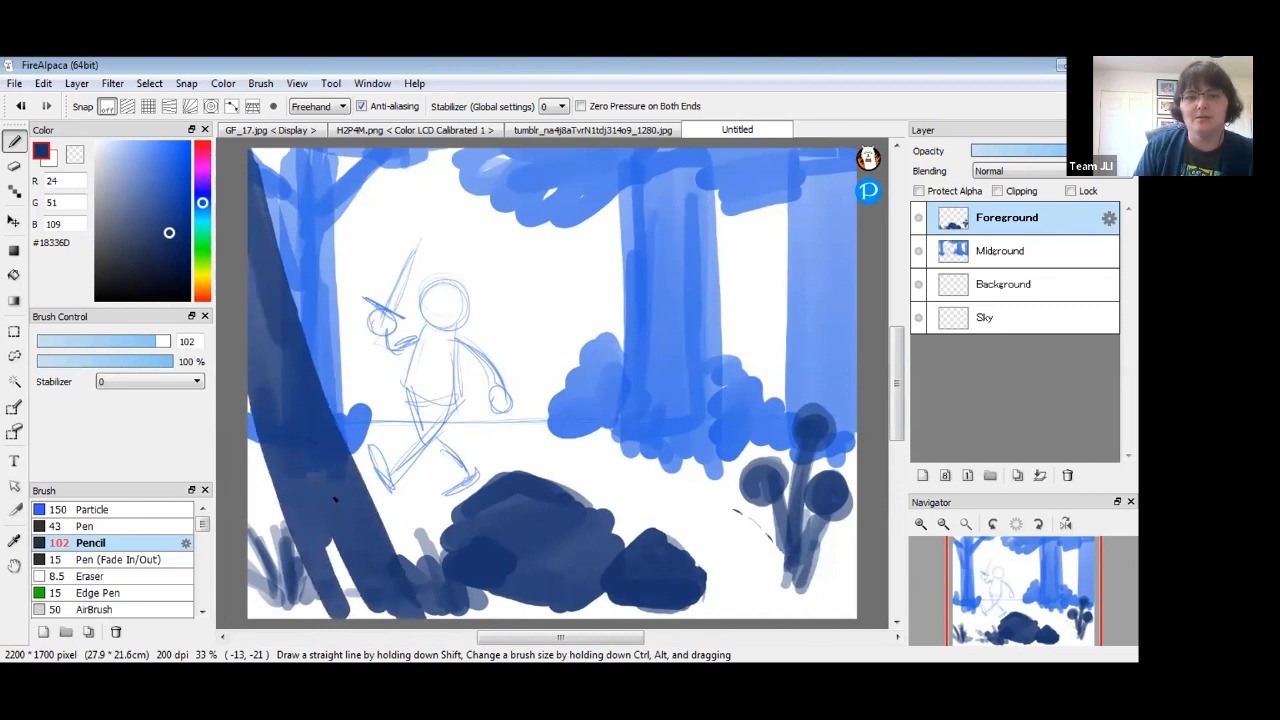
drag(372, 540, 356, 618)
drag(326, 514, 300, 616)
drag(280, 394, 262, 518)
drag(405, 601, 423, 612)
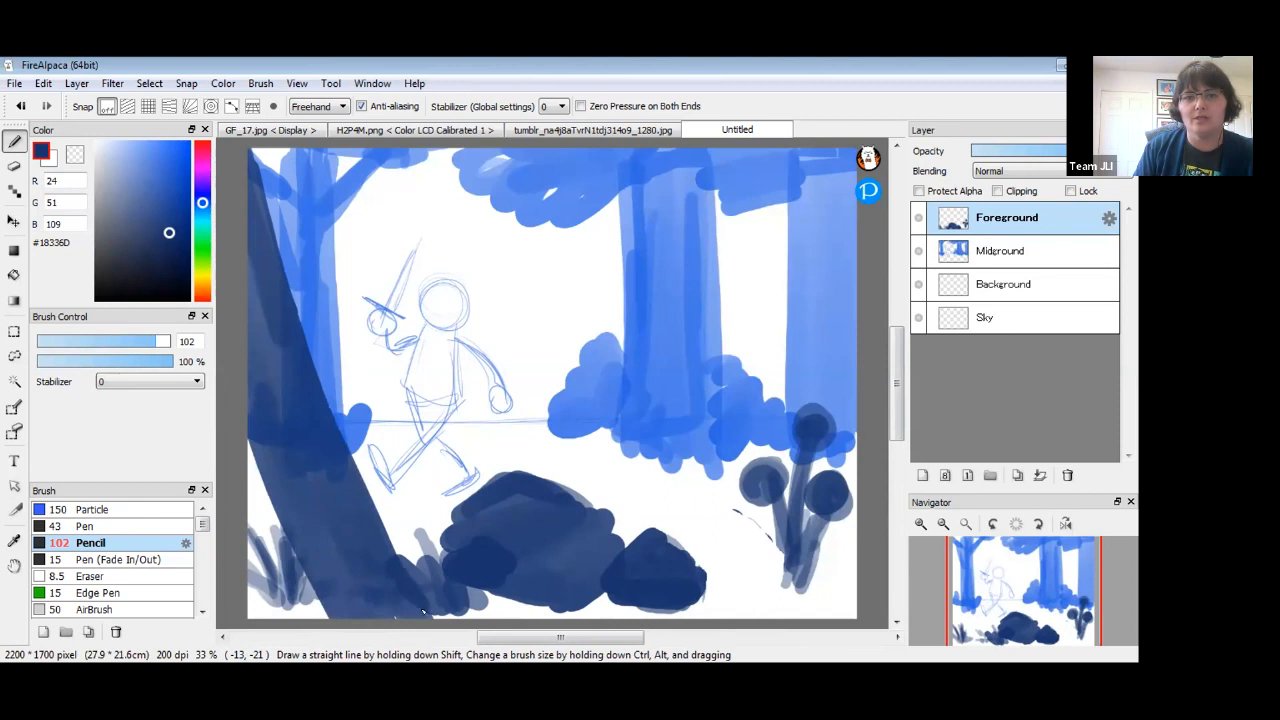
Paint solid dark bushes along the bottom of the canvas up to the round-headed stalks, and deepen the leaning trunk's tone.
mouse_move(335, 568)
mouse_down()
mouse_move(330, 622)
mouse_move(355, 622)
mouse_move(420, 602)
mouse_move(422, 560)
mouse_move(475, 633)
mouse_move(522, 620)
mouse_move(393, 572)
mouse_move(406, 533)
mouse_move(430, 519)
mouse_move(481, 620)
mouse_move(545, 612)
mouse_up()
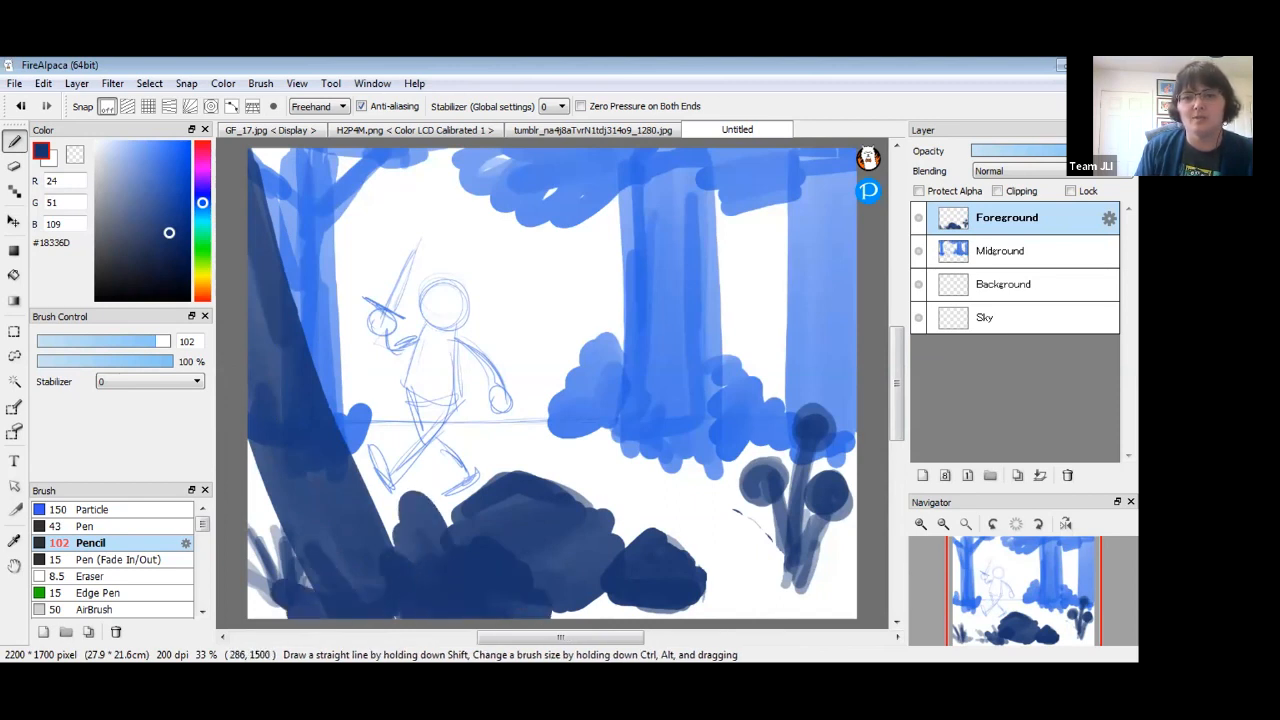
drag(686, 618, 662, 608)
mouse_move(745, 545)
mouse_down()
mouse_move(770, 579)
mouse_move(736, 564)
mouse_move(725, 597)
mouse_move(727, 573)
mouse_move(716, 584)
mouse_move(736, 627)
mouse_move(793, 612)
mouse_move(816, 560)
mouse_move(849, 598)
mouse_move(855, 588)
mouse_move(803, 540)
mouse_up()
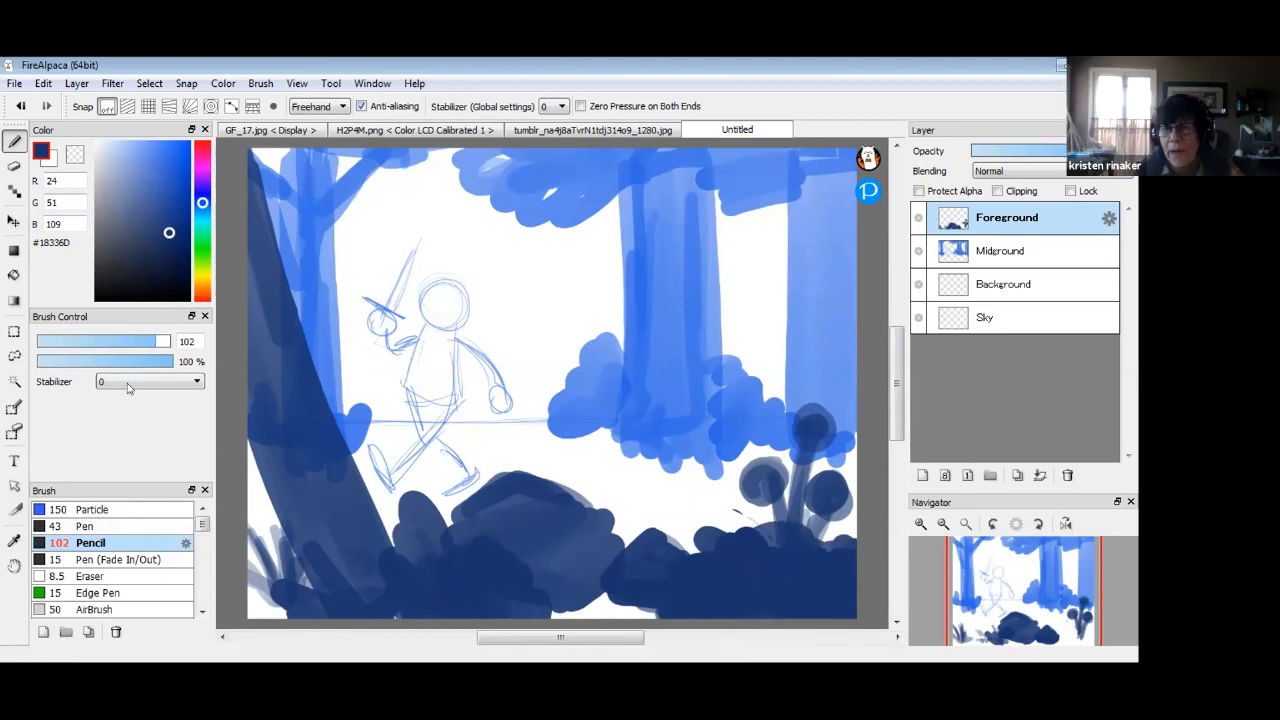
mouse_move(270, 275)
mouse_down()
mouse_move(262, 385)
mouse_move(353, 573)
mouse_move(372, 500)
mouse_up()
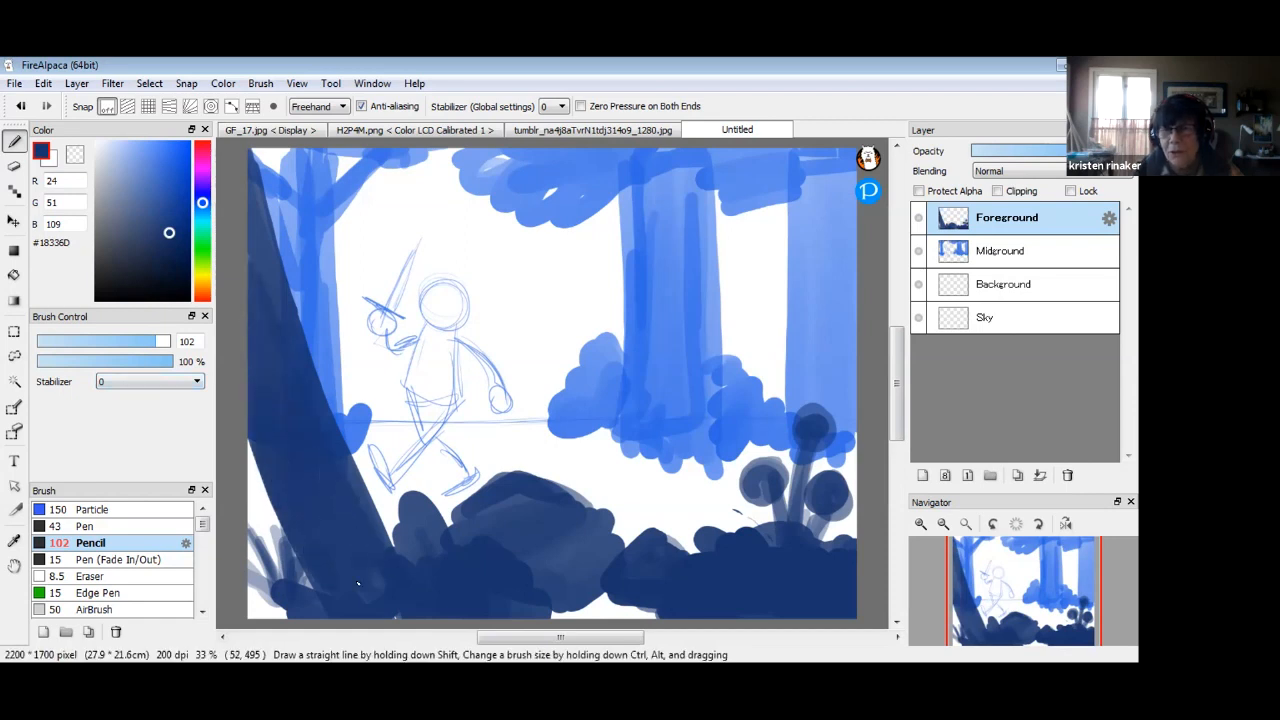
Lasso the round-headed stalks with the bush beneath them, nudge them slightly down and right, and deselect.
click(14, 357)
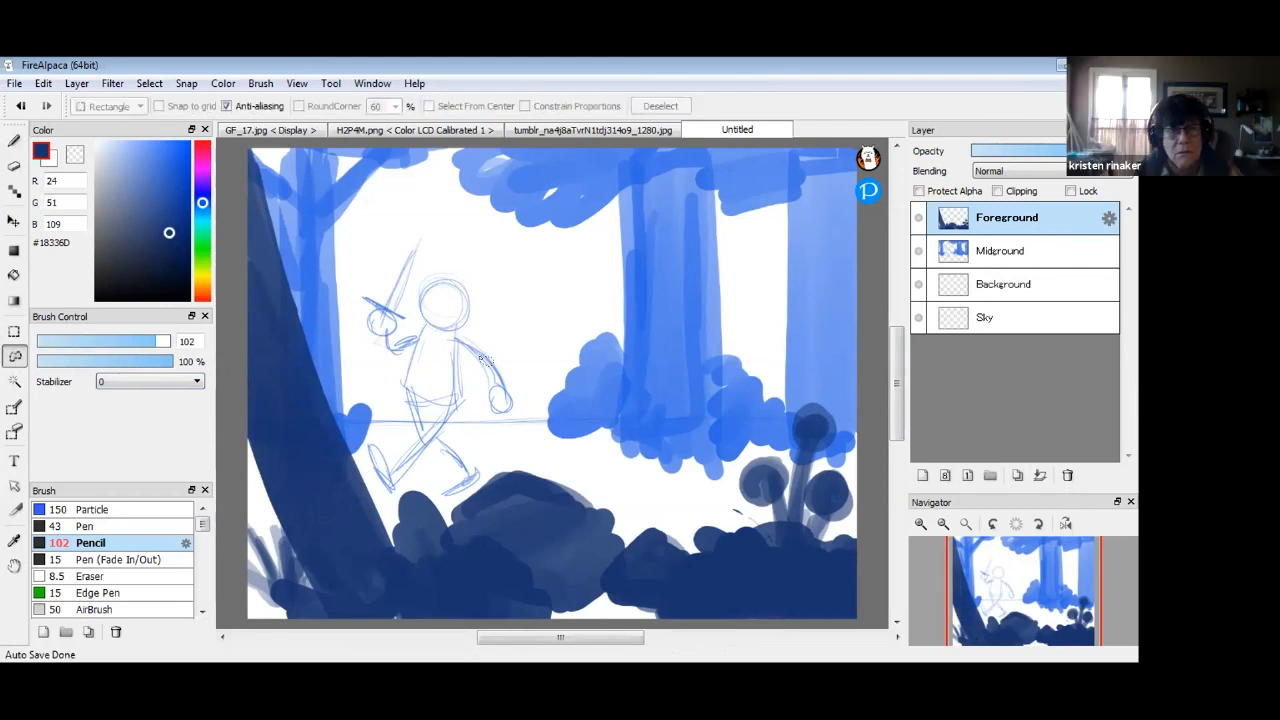
mouse_move(735, 452)
mouse_down()
mouse_move(722, 513)
mouse_move(690, 526)
mouse_move(698, 560)
mouse_move(758, 613)
mouse_move(851, 598)
mouse_move(894, 526)
mouse_move(881, 429)
mouse_move(829, 391)
mouse_move(738, 452)
mouse_up()
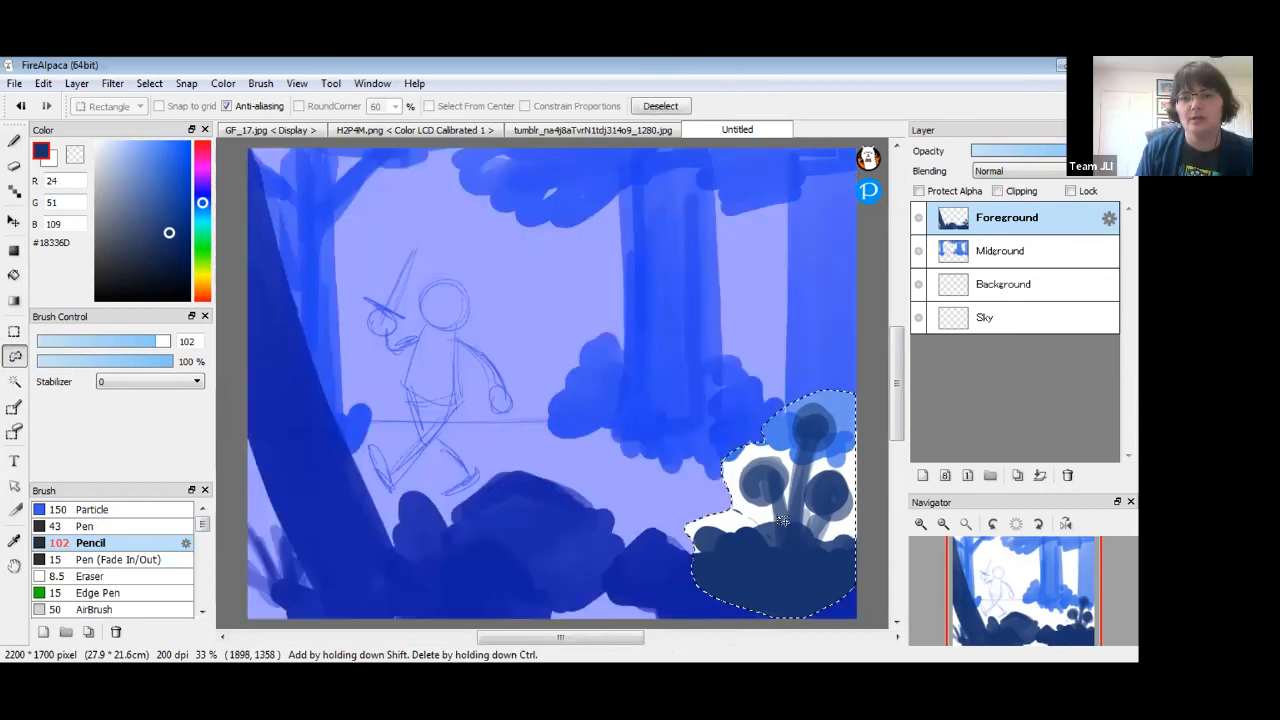
click(13, 222)
mouse_move(821, 492)
mouse_down()
mouse_move(640, 488)
mouse_move(817, 458)
mouse_move(826, 498)
mouse_up()
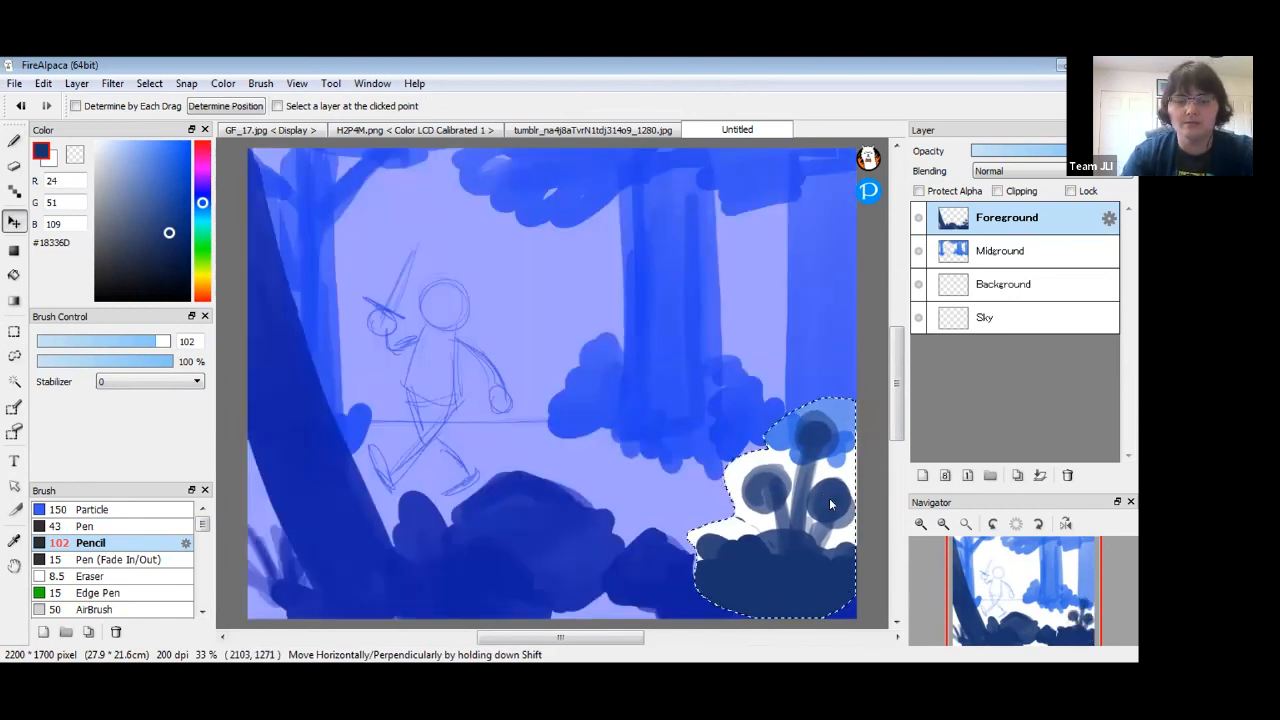
key(ctrl+d)
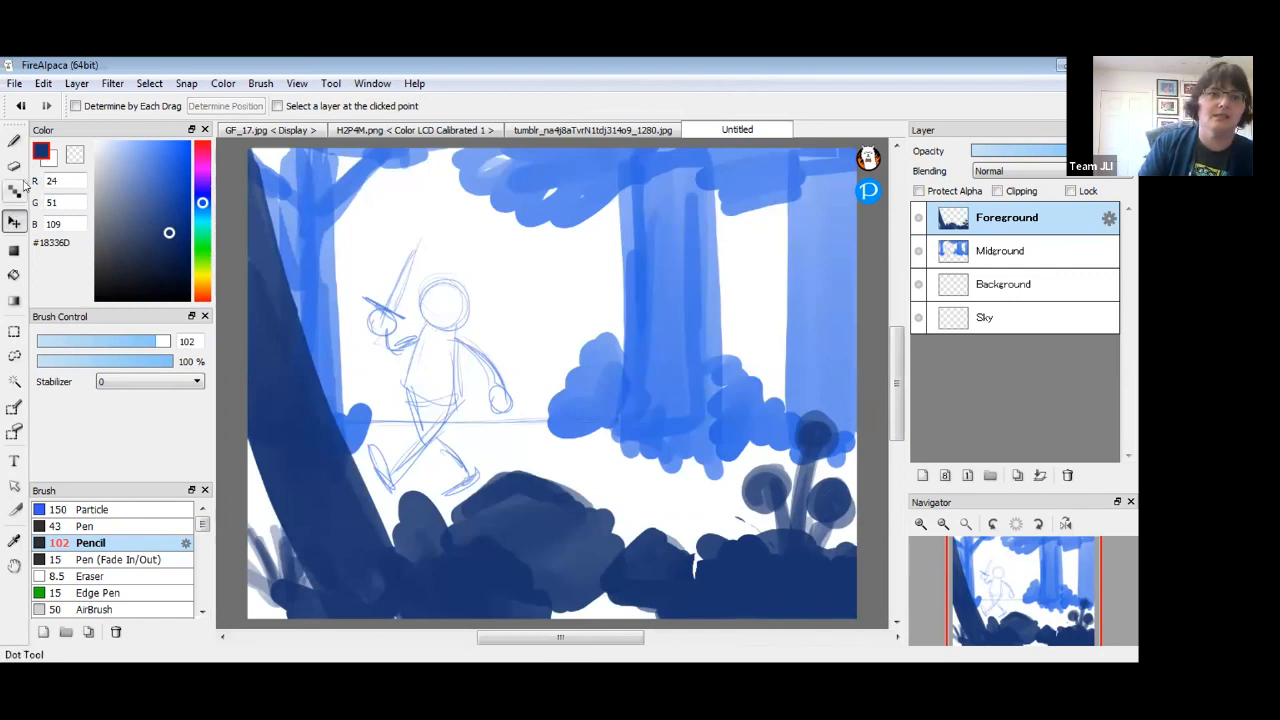
Paint over the gaps in the foreground bushes to form one continuous dark mass.
click(14, 140)
drag(692, 558, 700, 560)
drag(596, 609, 545, 606)
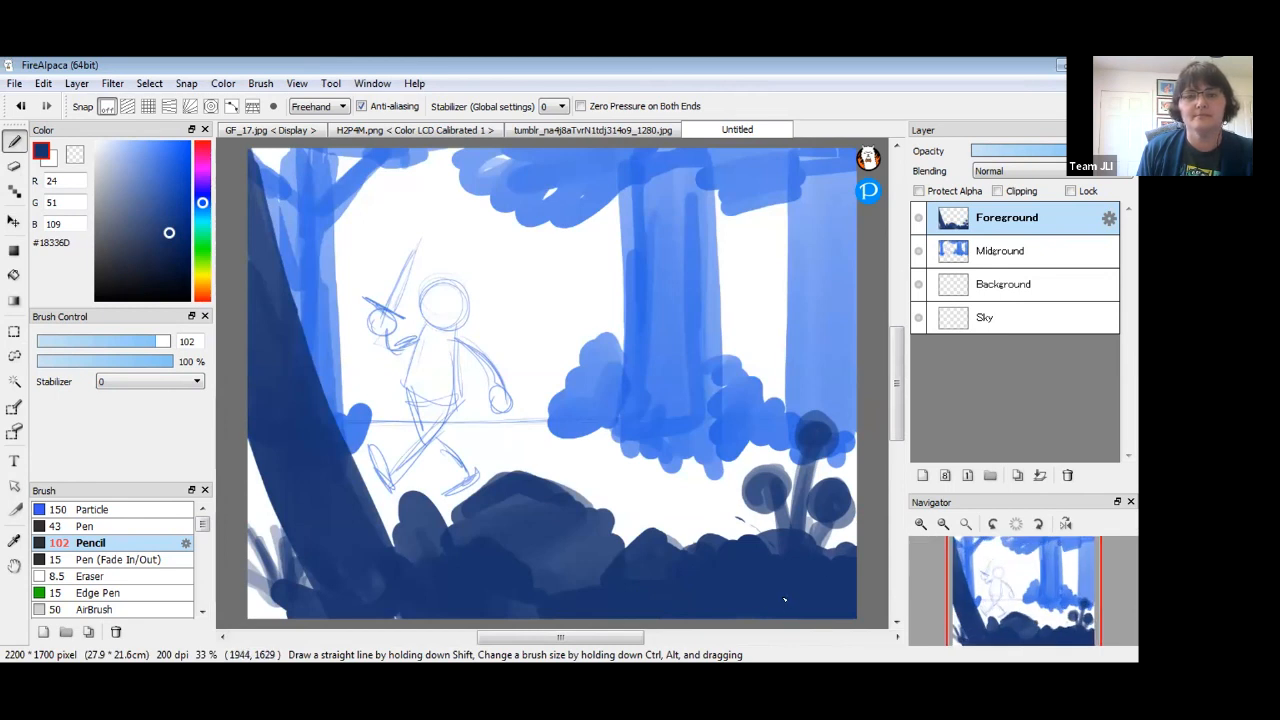
Paint a capped upright stem, a tall curled stem and a rounded shape rising from the foreground bushes, left of the stalks.
mouse_move(670, 420)
mouse_down()
mouse_move(678, 520)
mouse_move(640, 532)
mouse_move(690, 540)
mouse_up()
drag(722, 432, 710, 540)
mouse_move(738, 408)
mouse_down()
mouse_move(699, 530)
mouse_move(692, 522)
mouse_up()
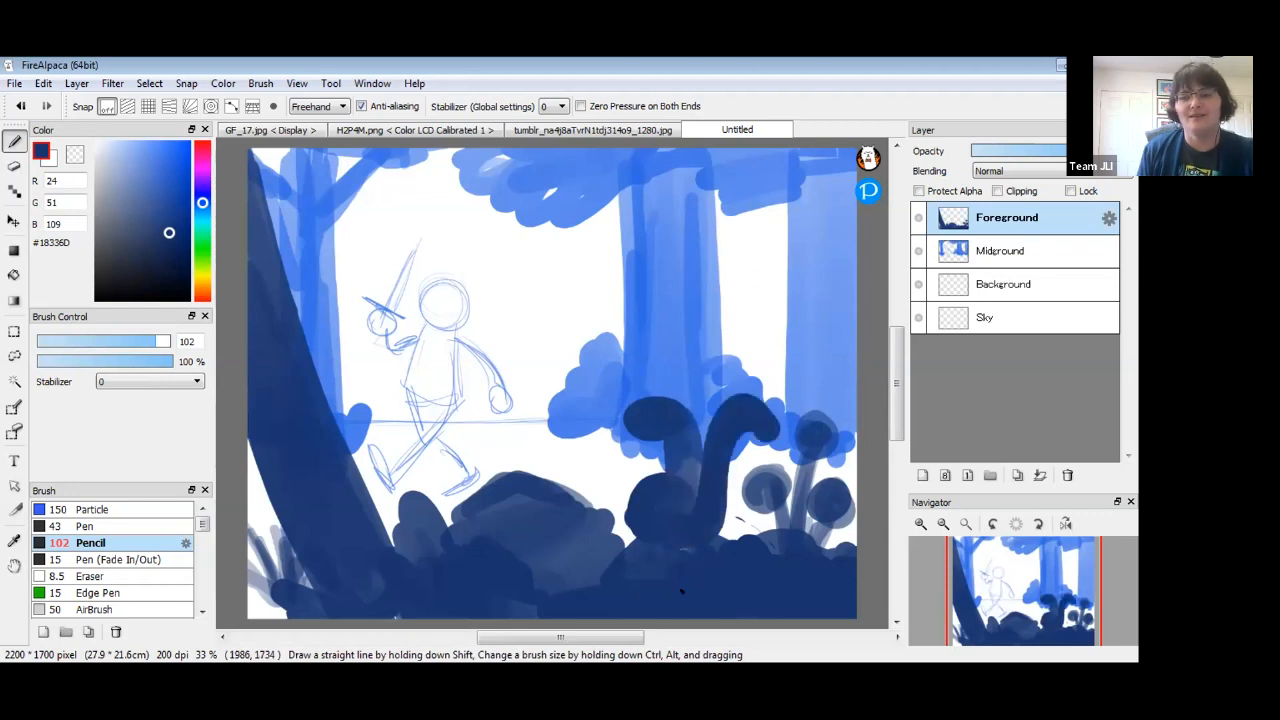
drag(667, 387, 680, 412)
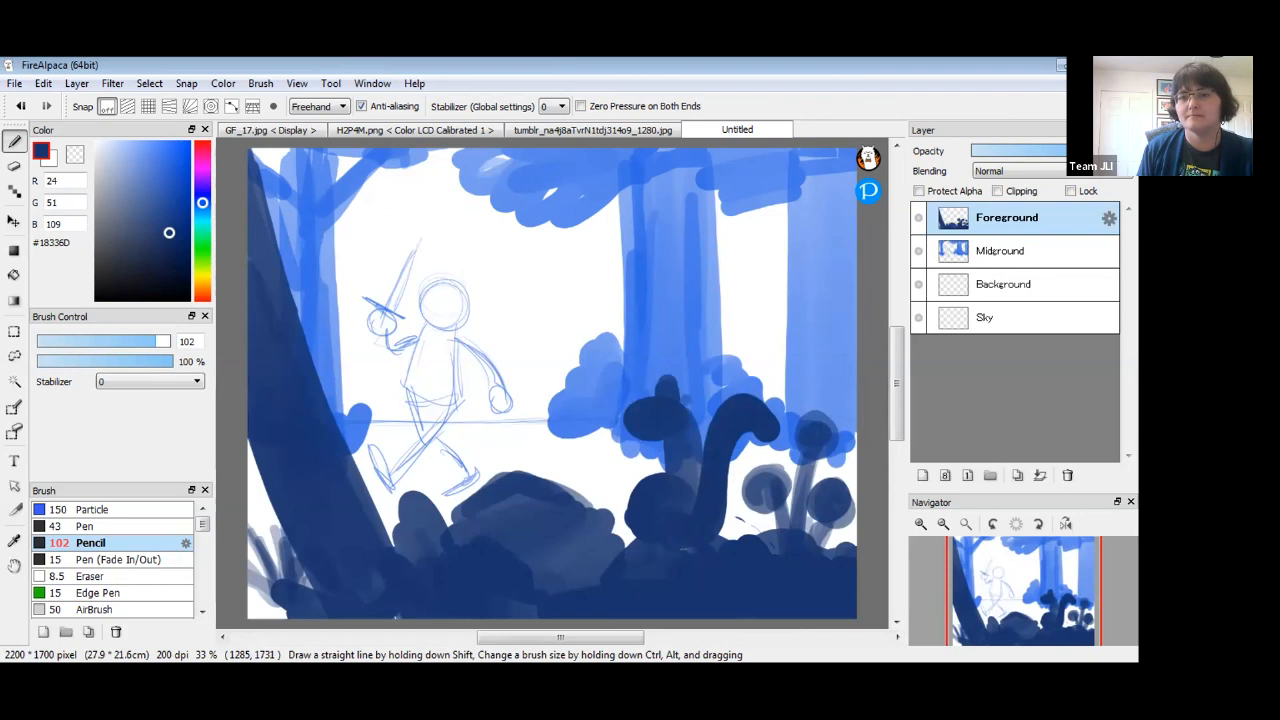
Hide the Foreground layer and shift the Midground layer straight down, leaving an empty band above the trees.
click(919, 218)
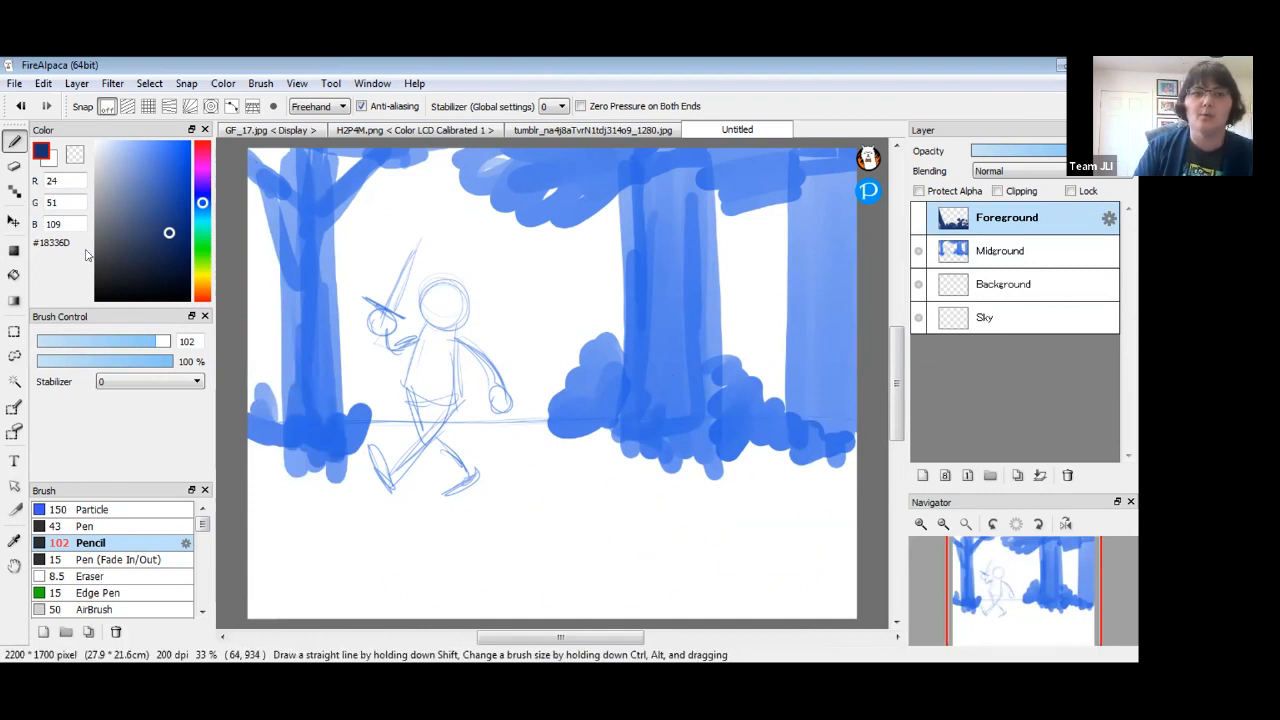
click(13, 219)
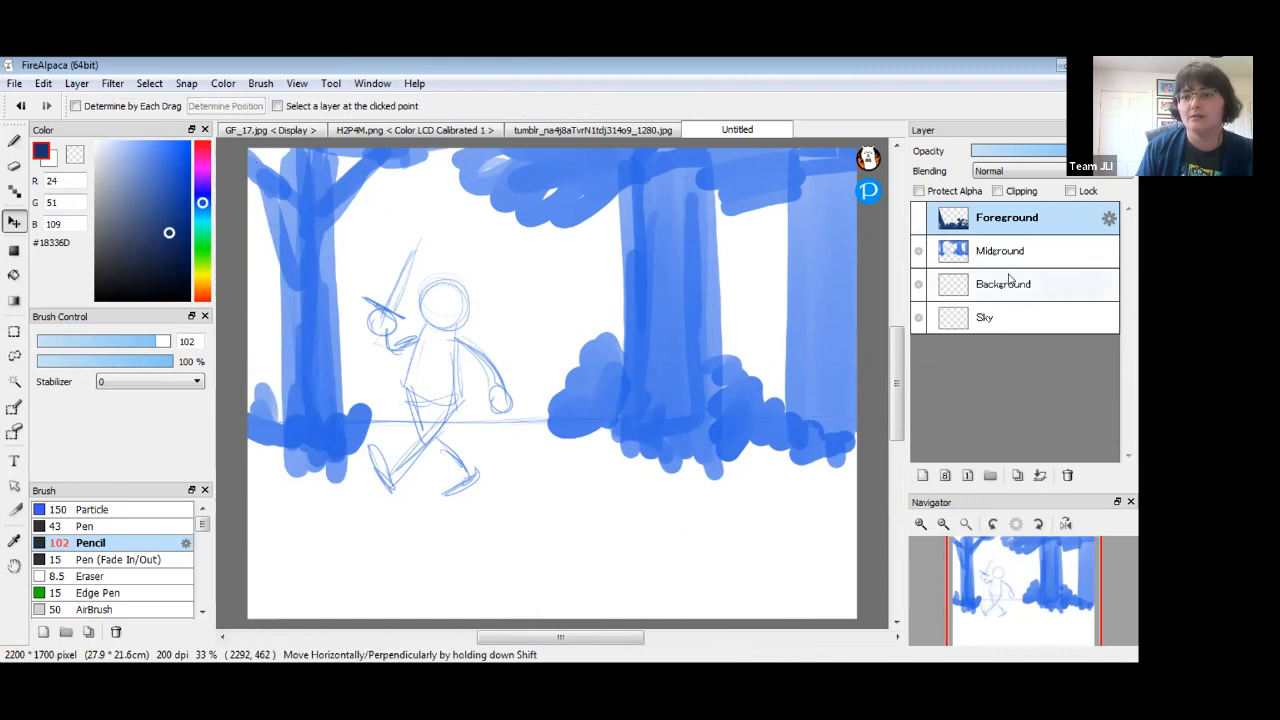
click(1000, 251)
drag(671, 306, 674, 379)
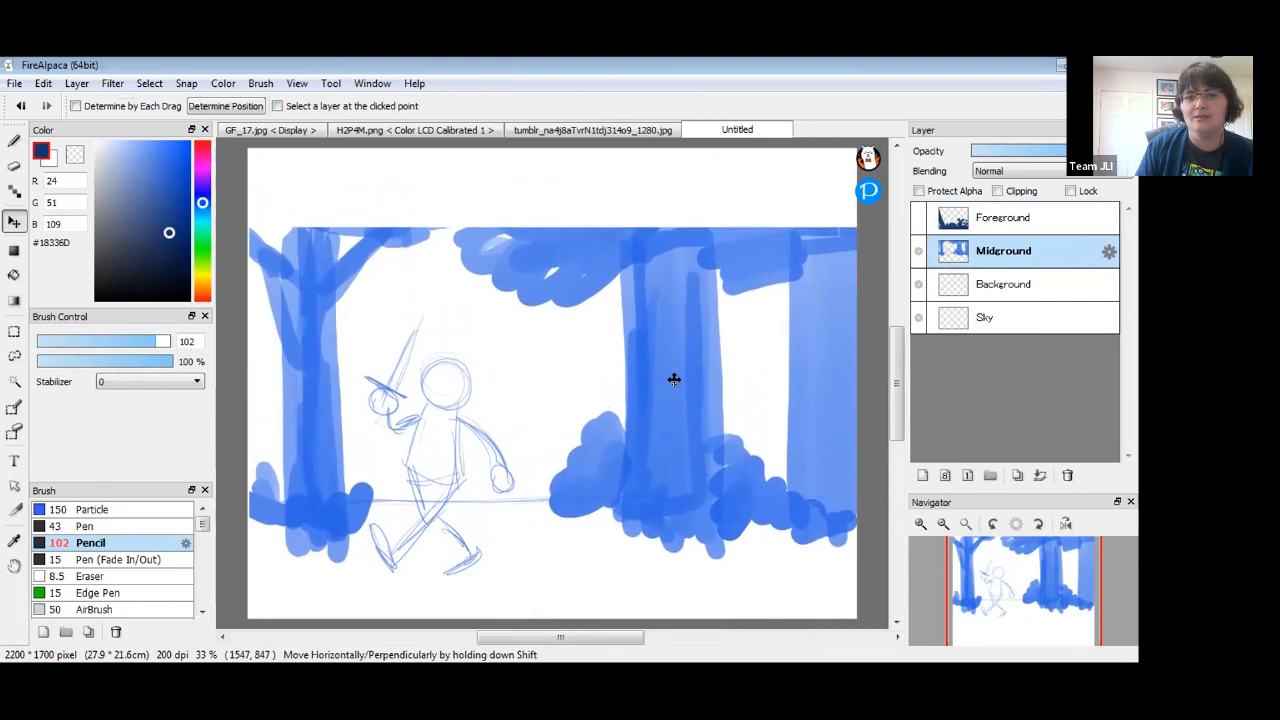
Fill the empty band above the trees with leaf canopy on the Midground layer in blue #4F81EA.
click(15, 143)
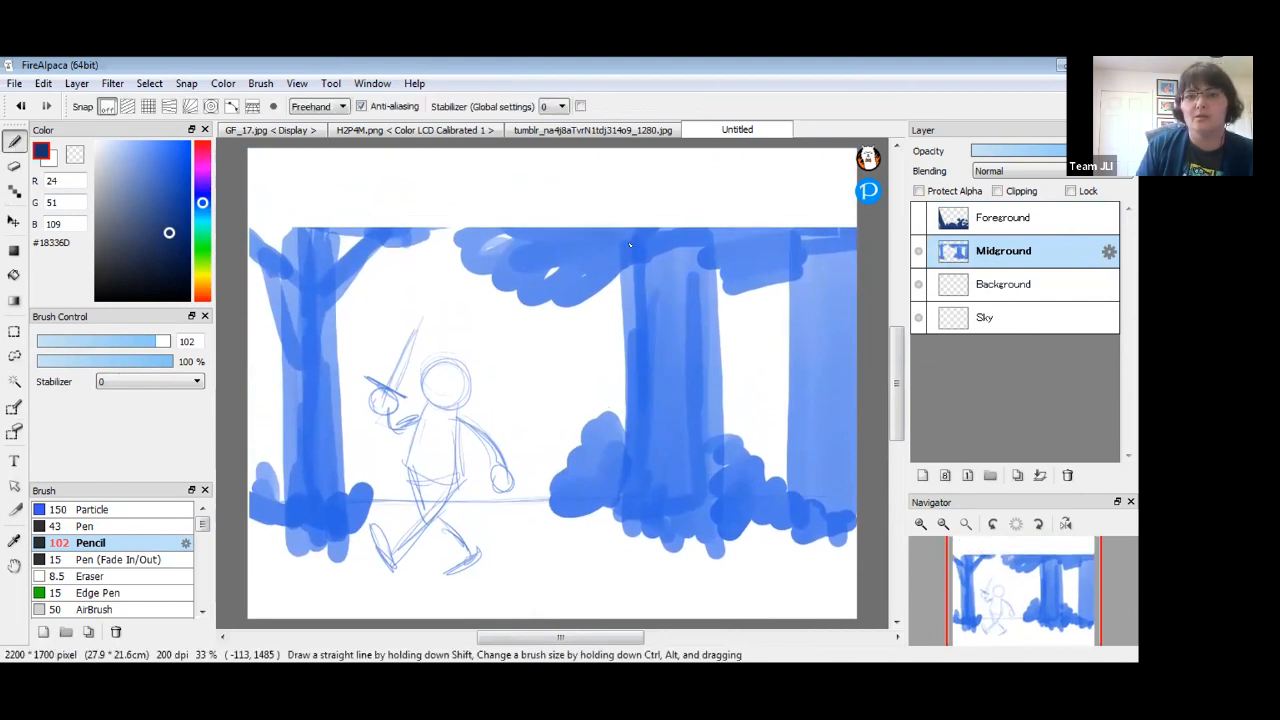
mouse_move(683, 183)
mouse_down()
mouse_move(520, 210)
mouse_move(610, 152)
mouse_move(760, 200)
mouse_move(848, 165)
mouse_move(260, 190)
mouse_move(460, 215)
mouse_move(520, 250)
mouse_move(800, 215)
mouse_move(738, 145)
mouse_up()
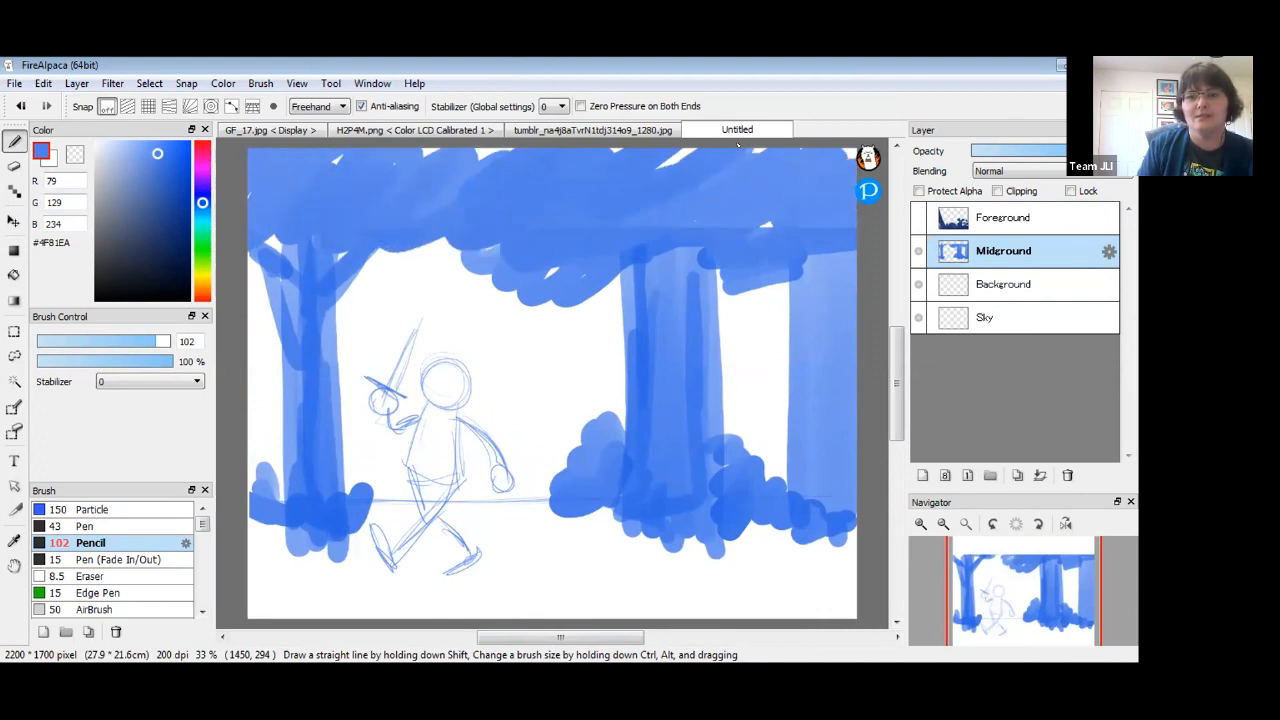
Show the Foreground layer again and try shifting the Midground layer further down behind it.
click(917, 217)
click(14, 220)
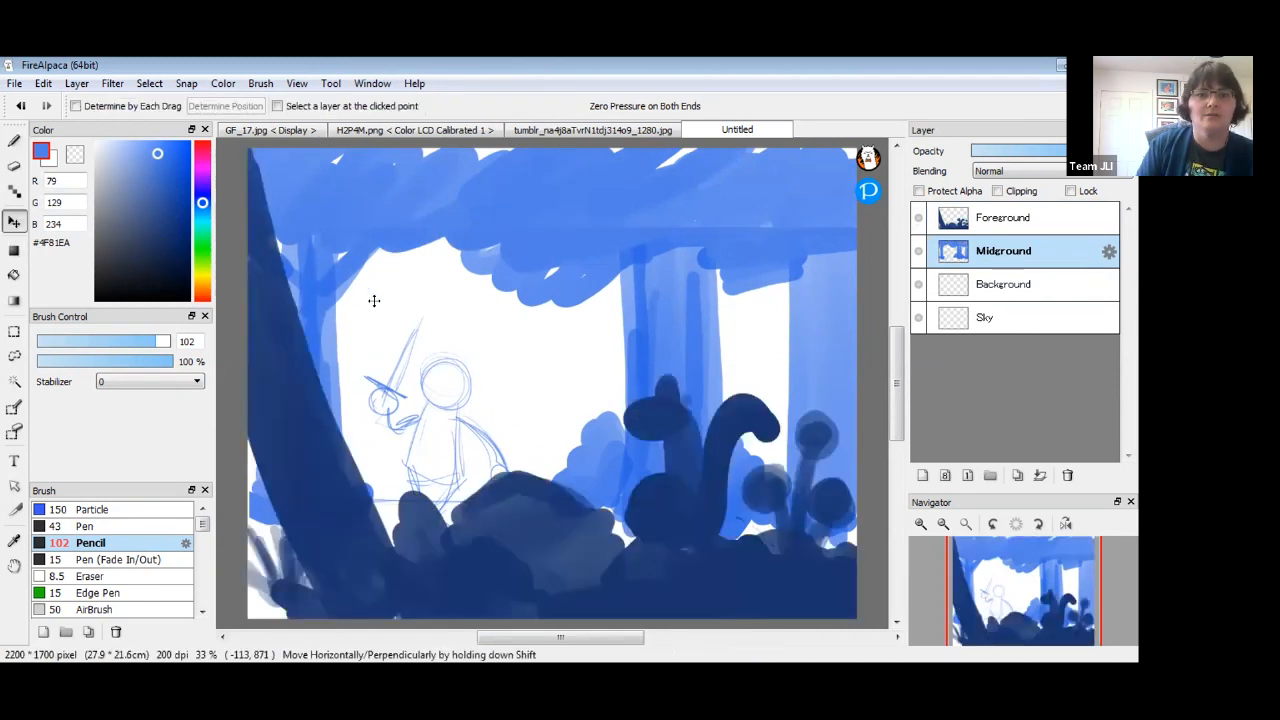
drag(680, 447, 681, 500)
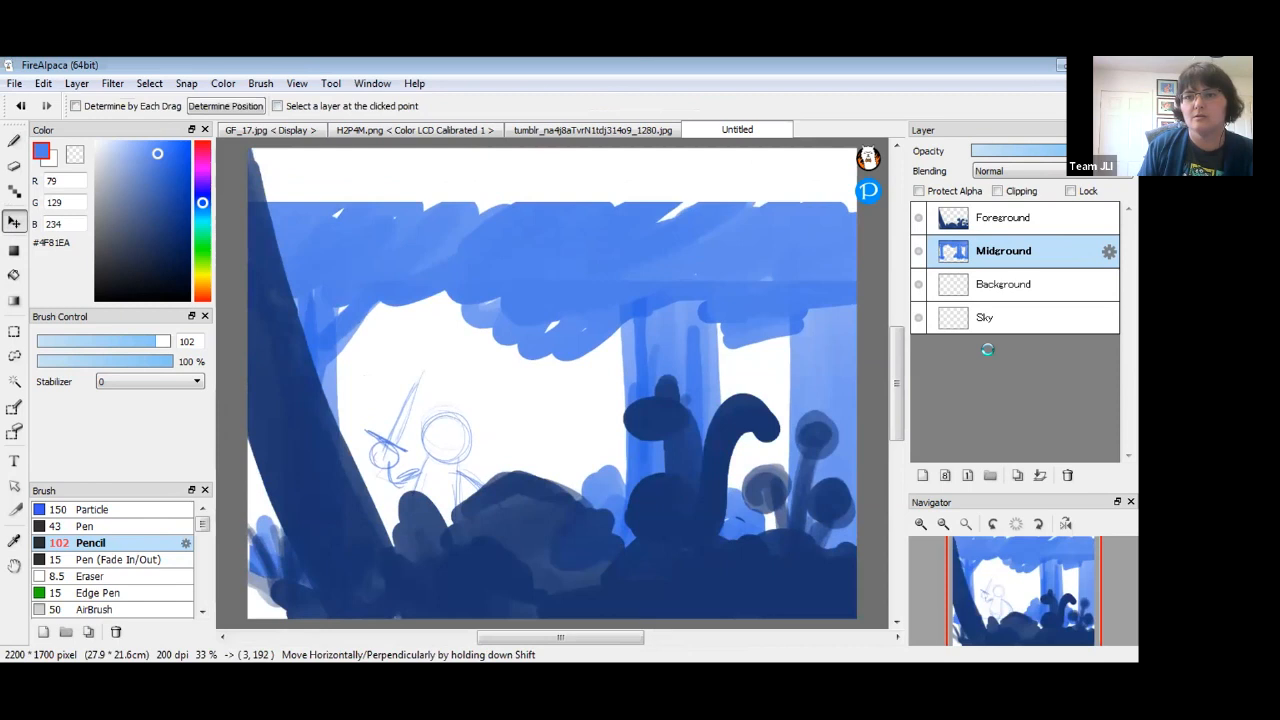
Try lowering the Foreground layer to clear the figure's legs.
click(1005, 218)
drag(676, 428, 663, 520)
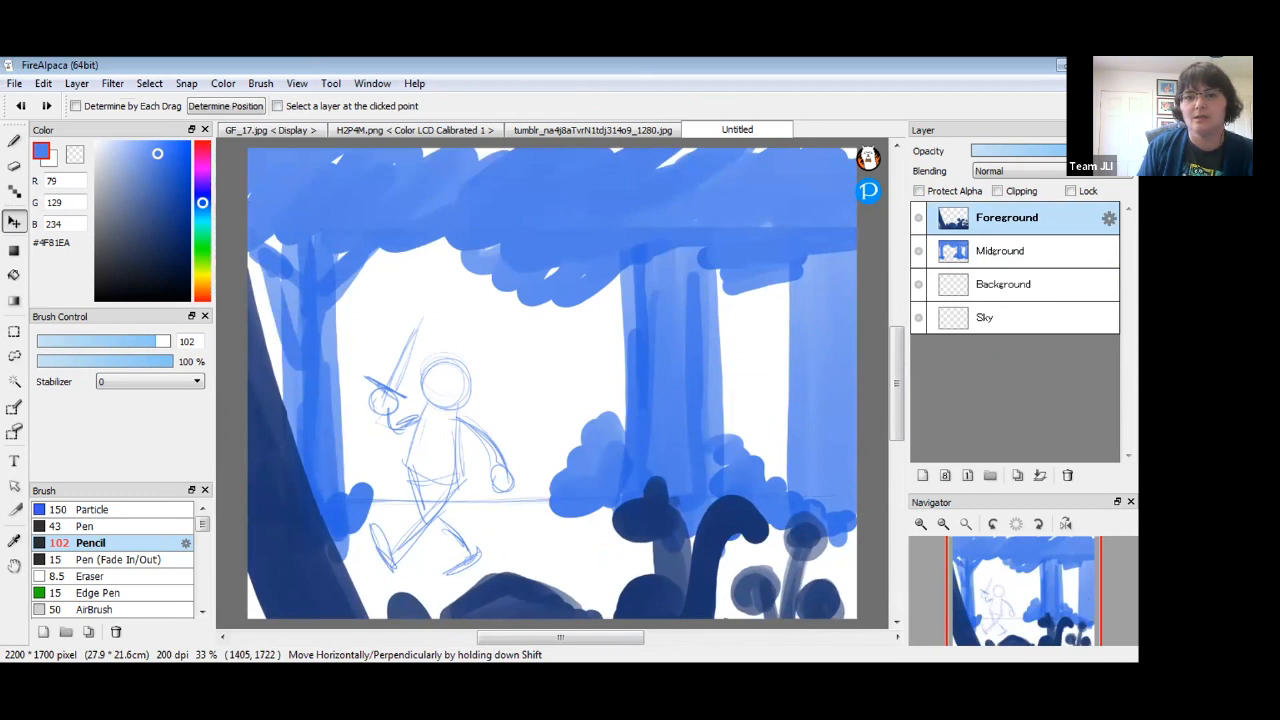
drag(686, 547, 682, 558)
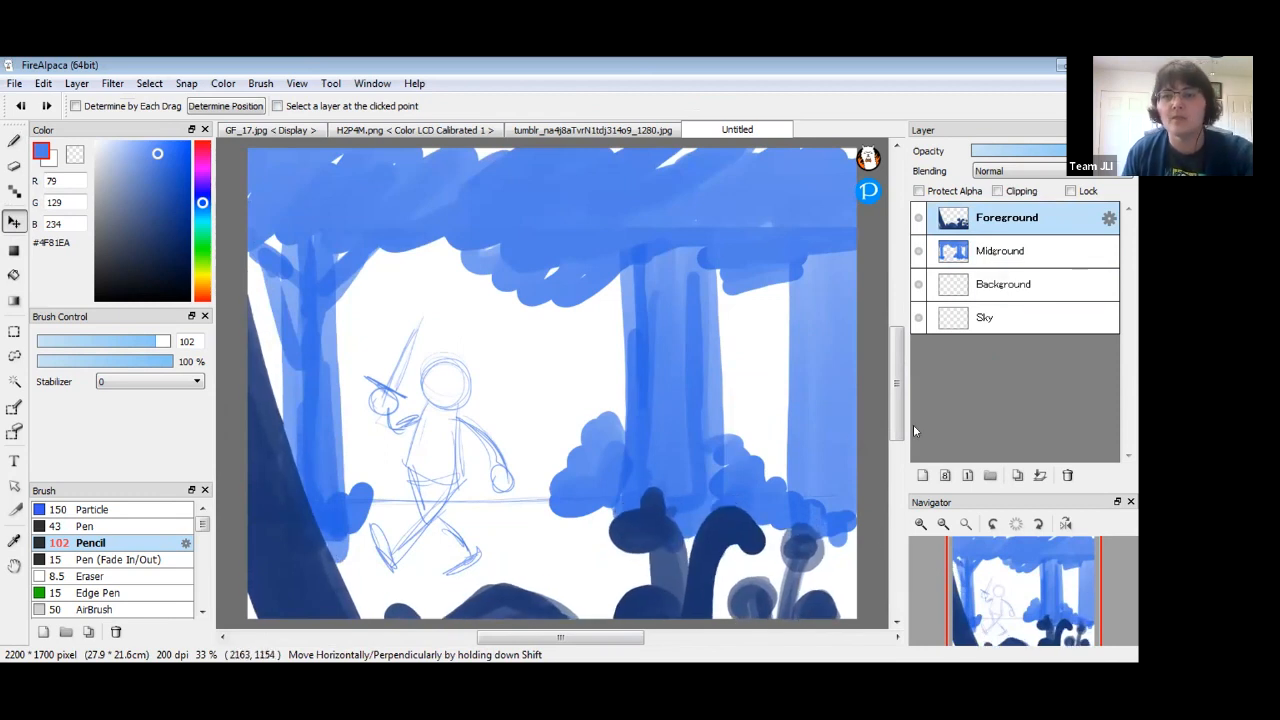
Nudge the Midground layer up and left, and raise the Foreground layer so its bushes fill the lower canvas.
click(997, 254)
mouse_move(423, 426)
mouse_down()
mouse_move(430, 400)
mouse_move(409, 400)
mouse_move(423, 418)
mouse_up()
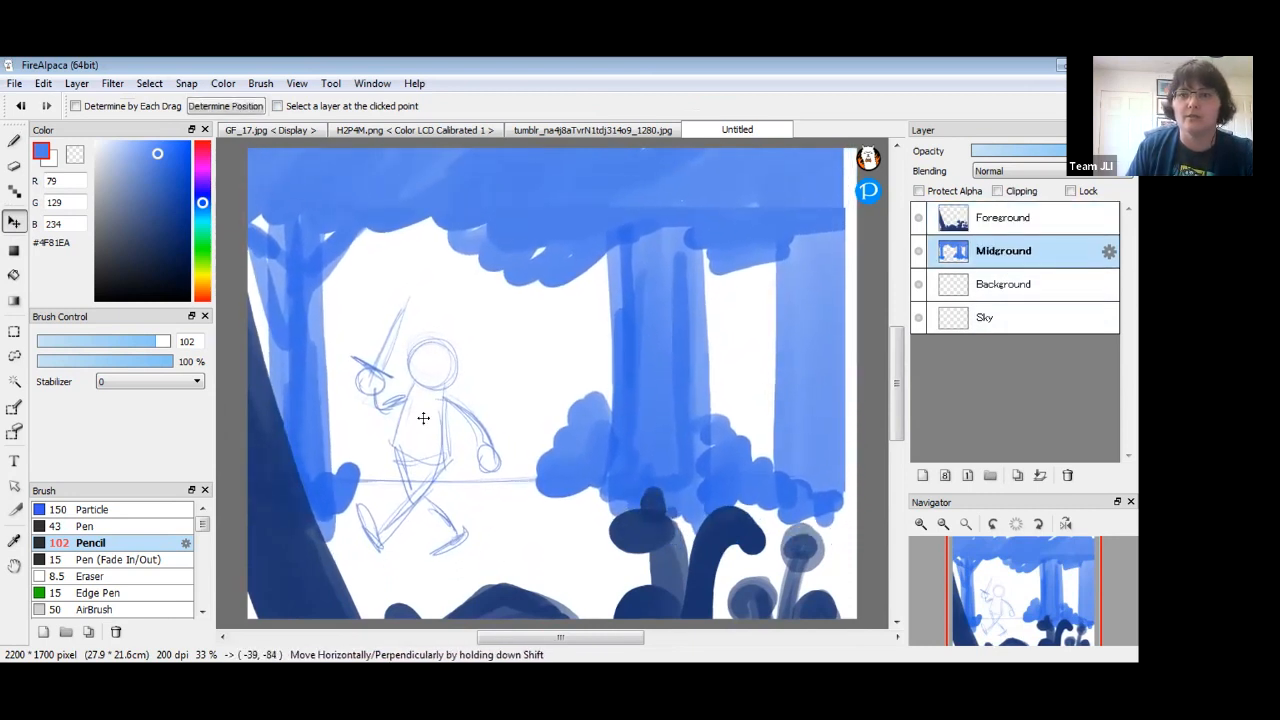
click(1003, 217)
drag(674, 560, 714, 571)
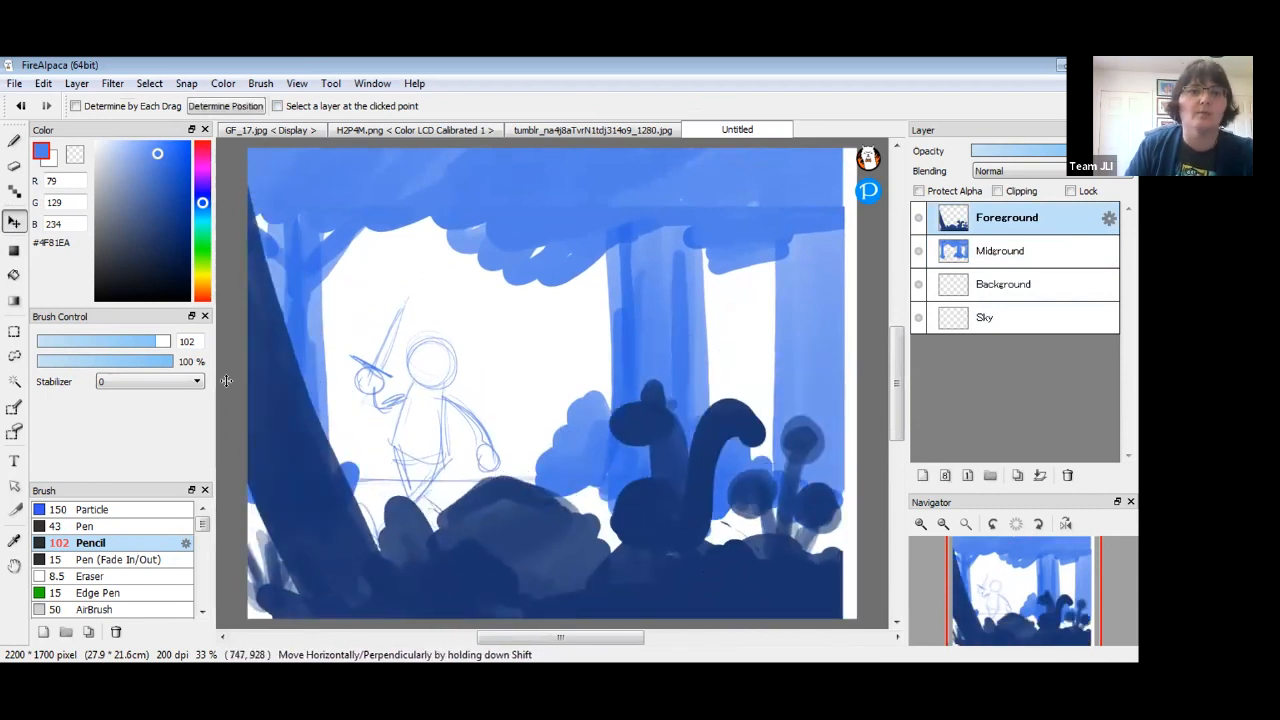
drag(271, 374, 280, 373)
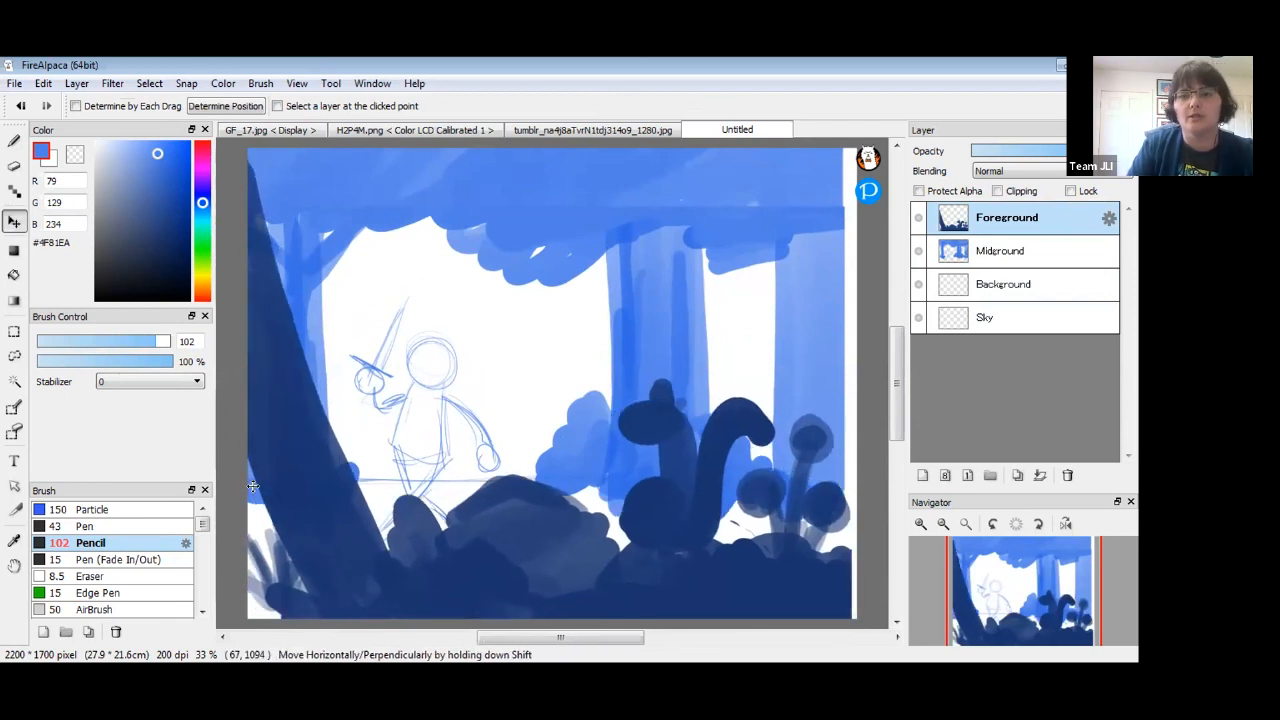
Flip the Foreground layer horizontally and shift it right so the leaning trunk meets the canvas's right edge.
click(73, 80)
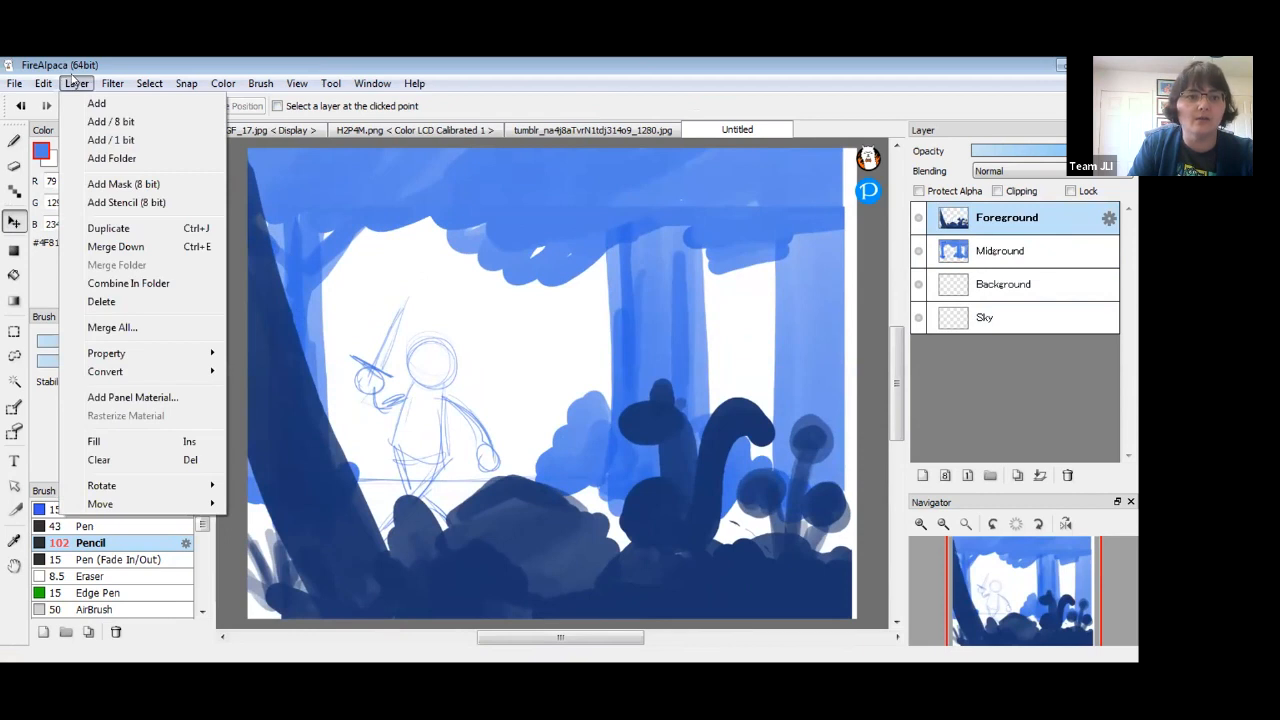
mouse_move(210, 487)
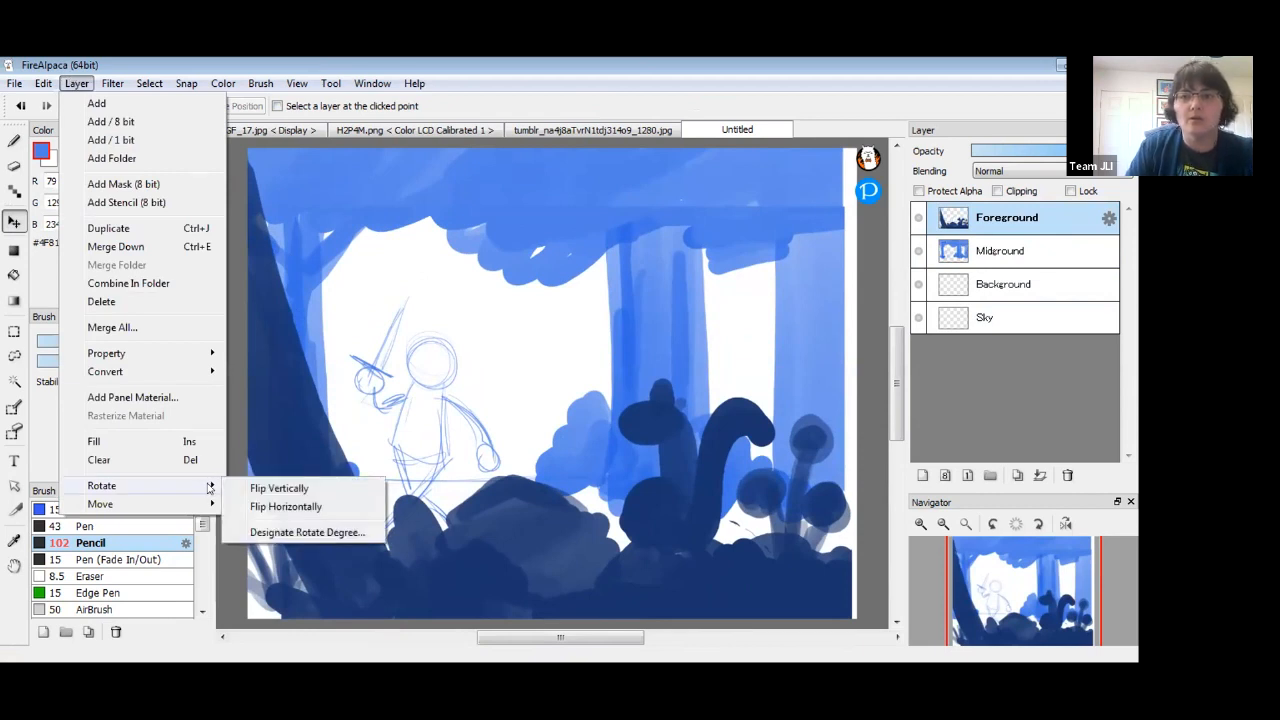
click(267, 507)
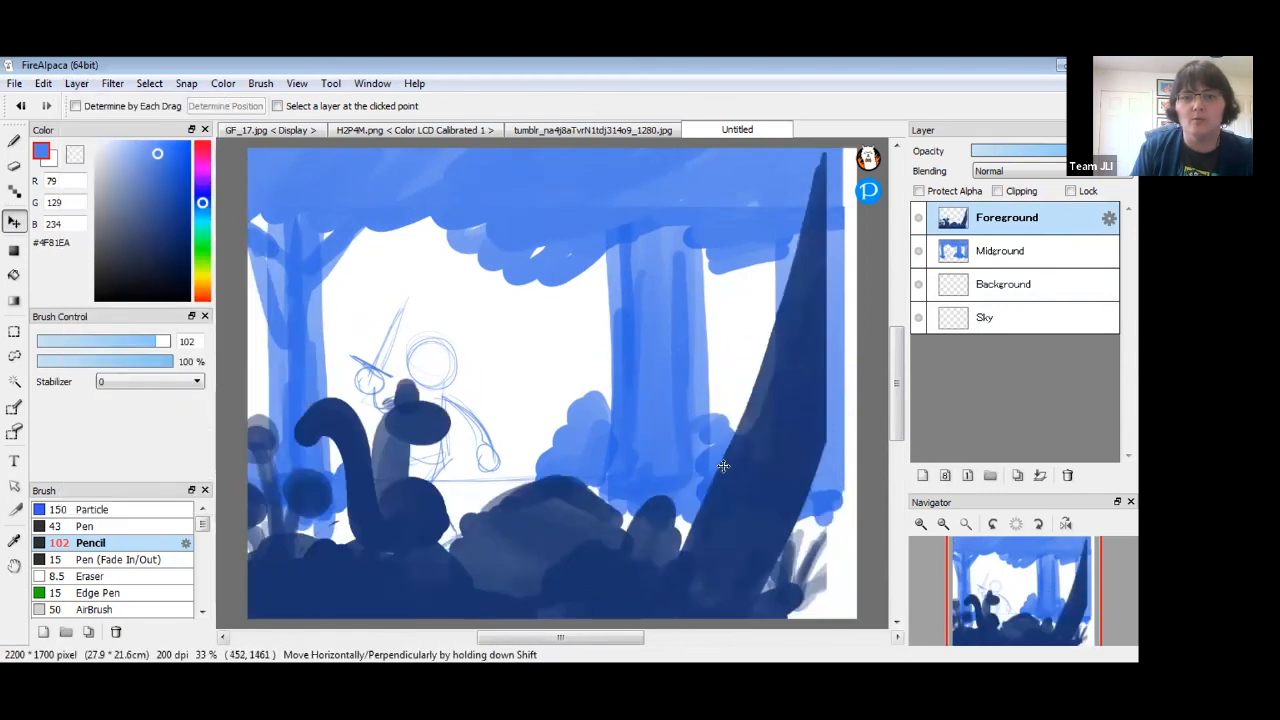
mouse_move(731, 500)
mouse_down()
mouse_move(756, 496)
mouse_move(745, 485)
mouse_up()
Lasso the curled and capped stems on the Foreground layer and move them right, above the boulder, clear of the figure.
click(14, 355)
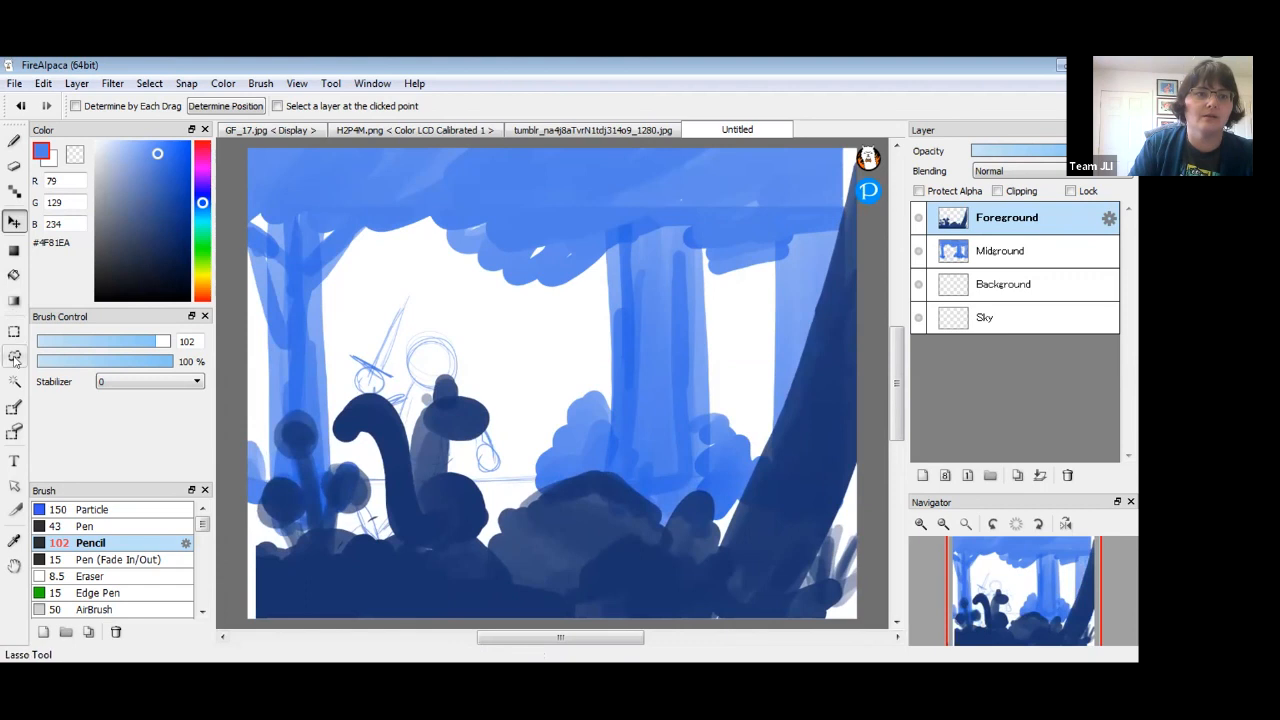
mouse_move(467, 360)
mouse_down()
mouse_move(505, 455)
mouse_move(492, 523)
mouse_move(480, 538)
mouse_move(384, 530)
mouse_move(375, 473)
mouse_move(332, 428)
mouse_move(350, 372)
mouse_move(420, 350)
mouse_up()
click(14, 222)
mouse_move(440, 502)
mouse_down()
mouse_move(490, 468)
mouse_move(580, 476)
mouse_move(603, 457)
mouse_up()
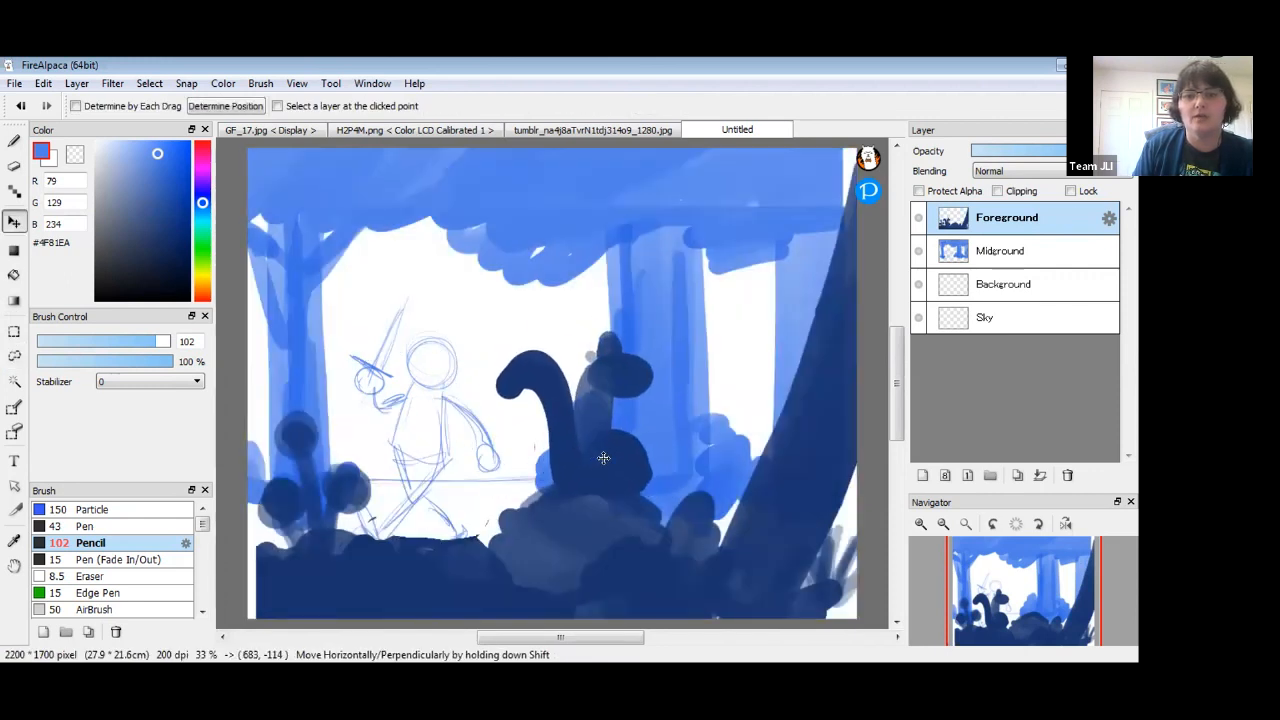
Flip the lassoed curled and capped stems horizontally, reposition them over the boulder away from the figure, and deselect.
click(70, 84)
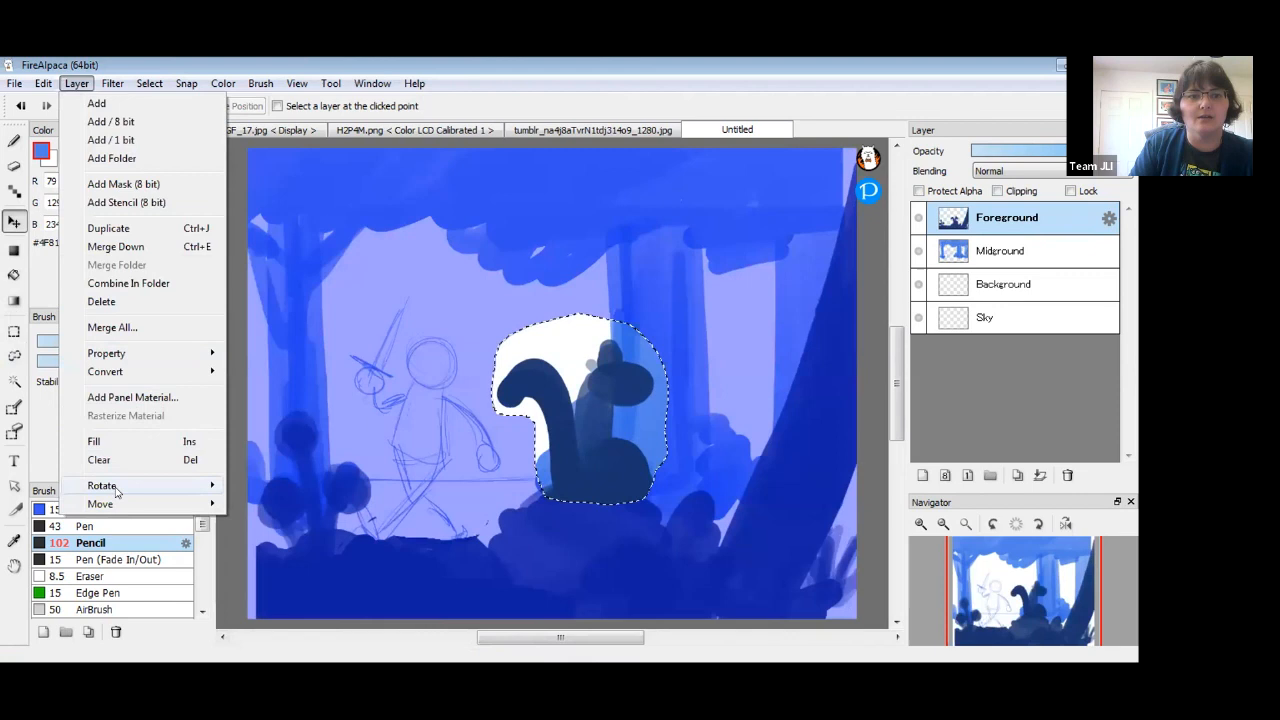
mouse_move(115, 486)
click(285, 507)
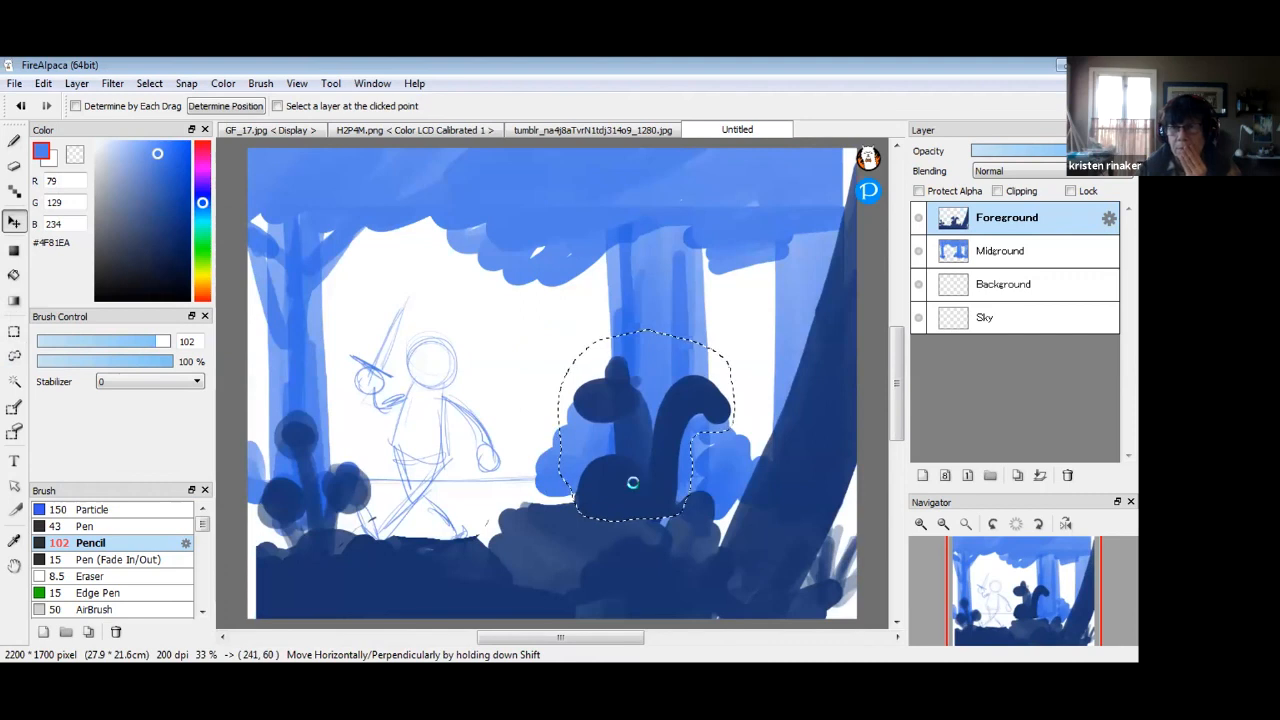
key(ctrl+d)
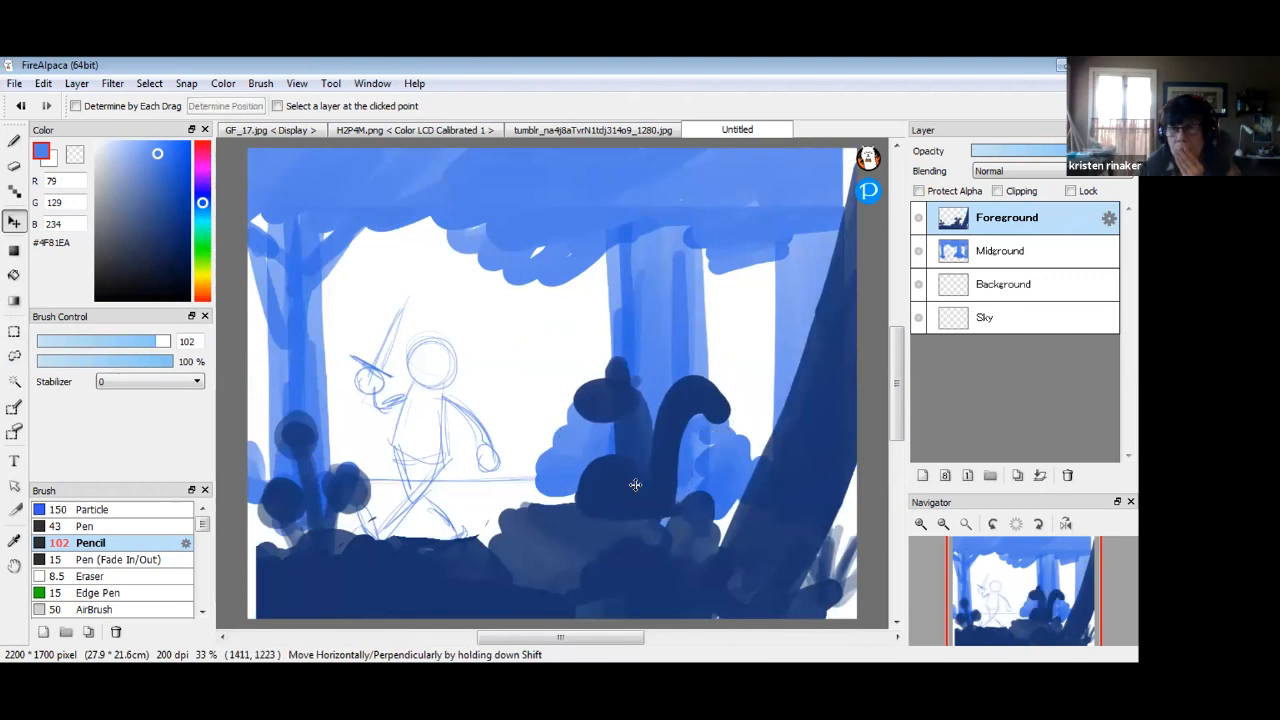
Sample the dark navy #18336D and paint over the gap at the lower-left canvas edge on the Foreground layer.
click(14, 141)
drag(258, 608, 251, 586)
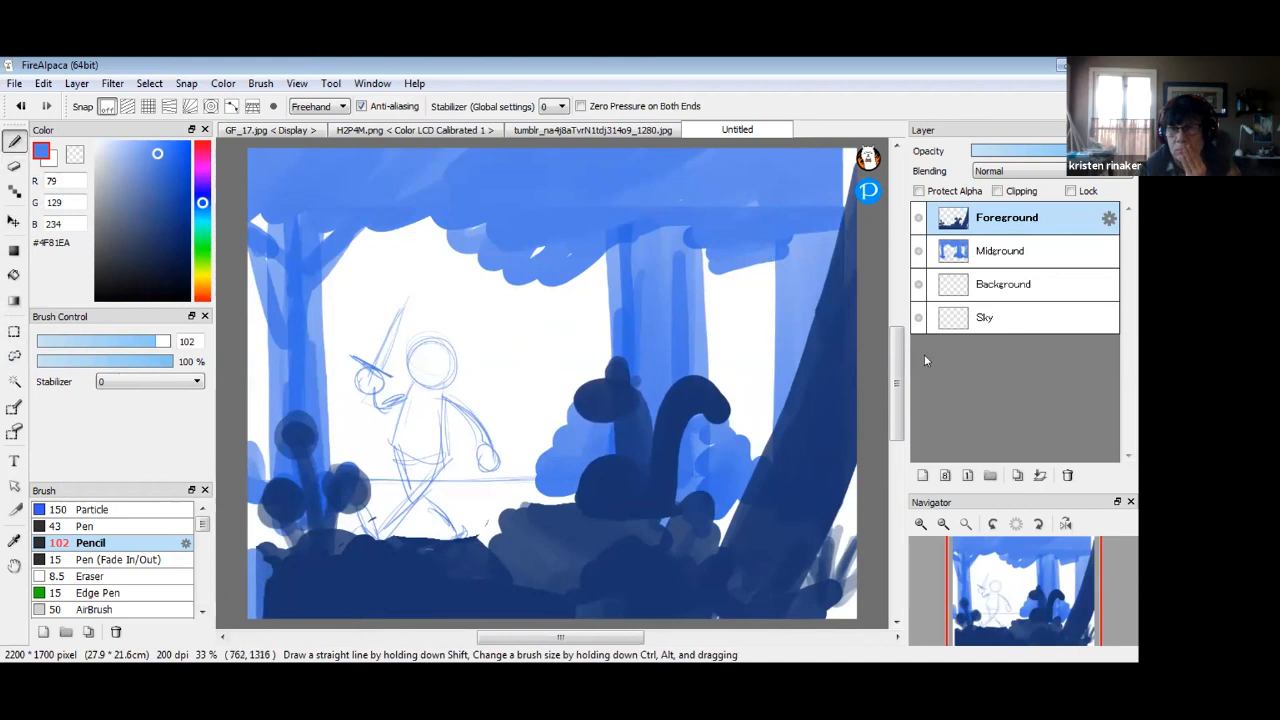
right_click(268, 572)
drag(252, 560, 257, 620)
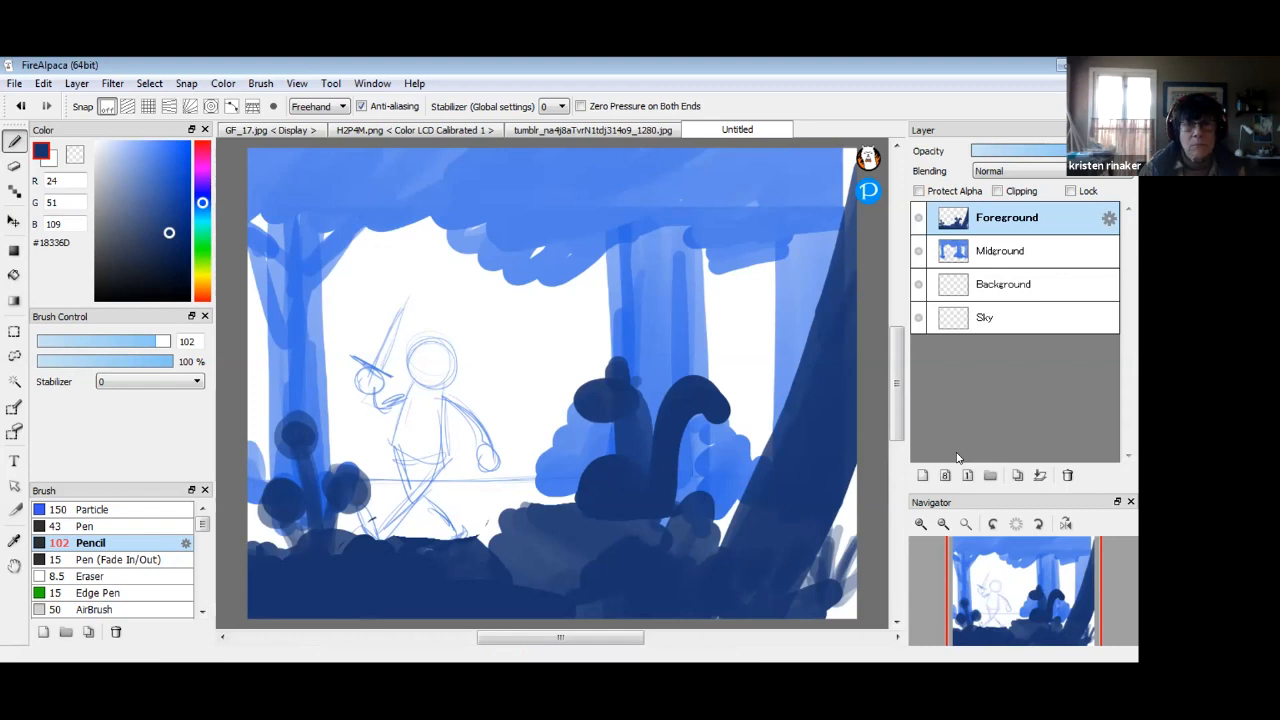
Make the Background layer active and review the tumblr forest and GF_17 reference images.
click(1015, 288)
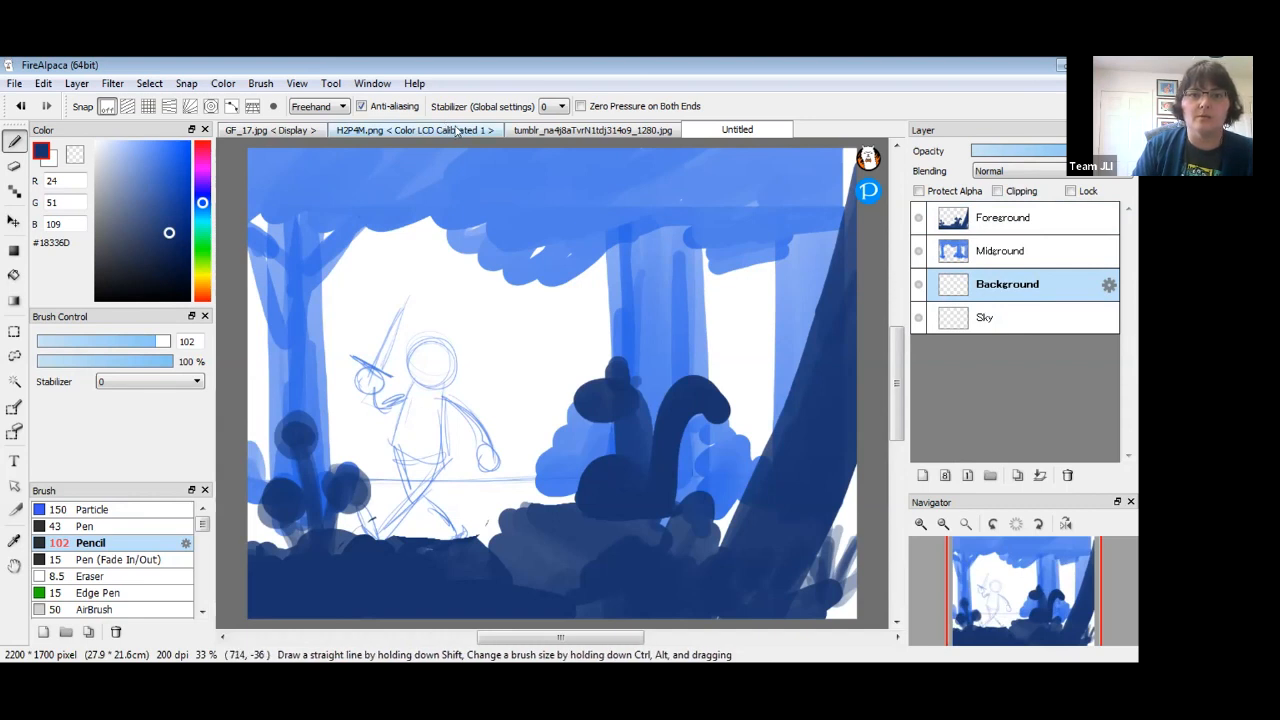
click(543, 131)
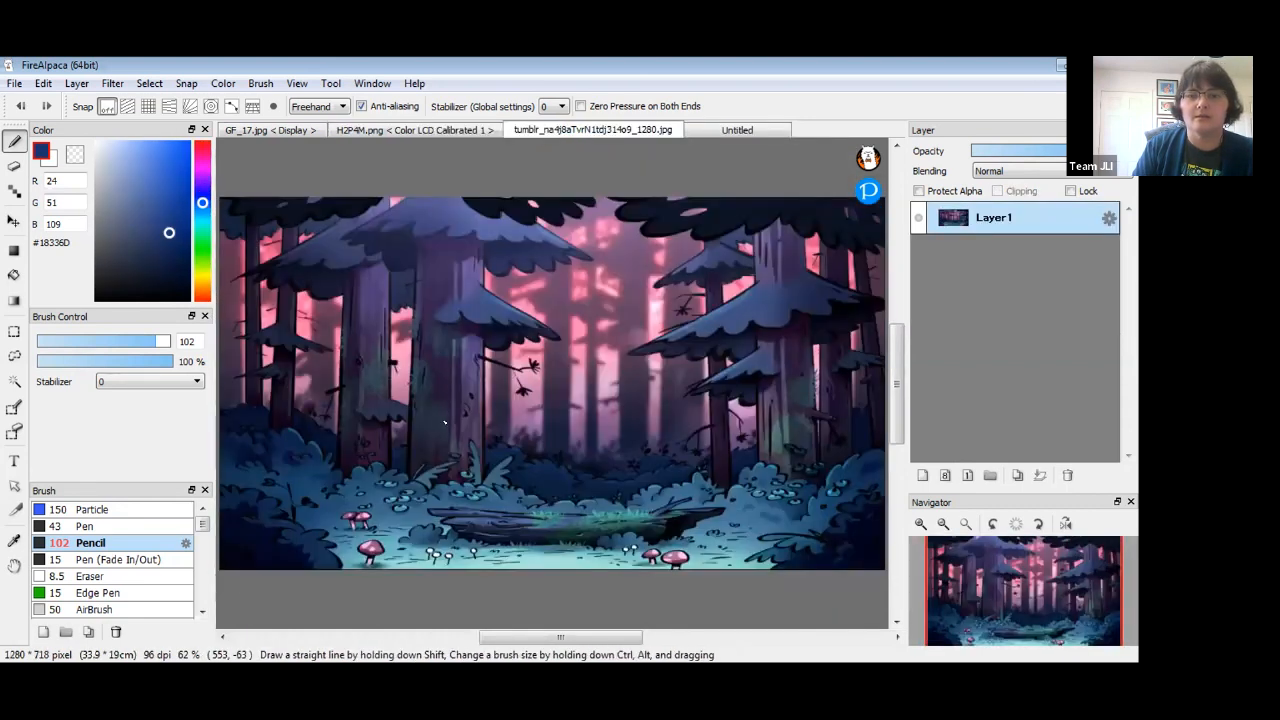
click(288, 131)
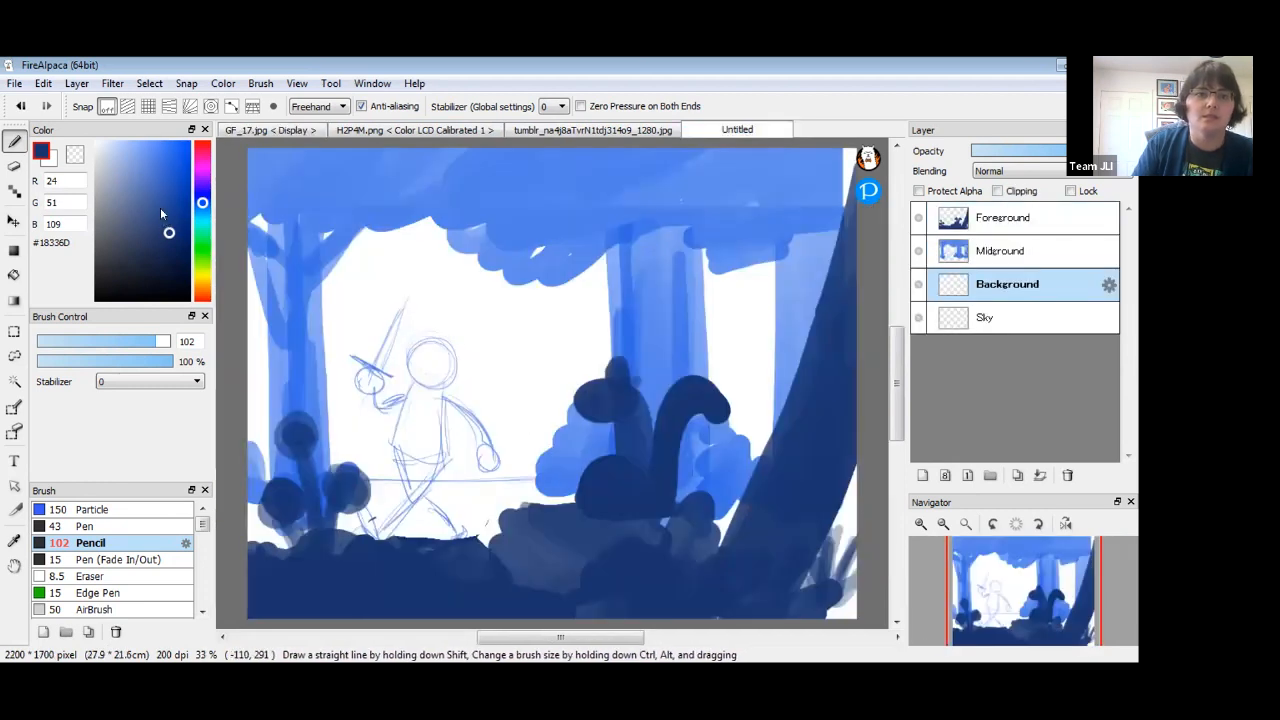
Set the colour to pale blue #A0B9F0 and paint wide tree trunks and rounded bushes behind the figure on the Background layer.
drag(160, 213, 127, 156)
mouse_move(366, 232)
mouse_down()
mouse_move(382, 470)
mouse_move(392, 280)
mouse_move(357, 243)
mouse_move(375, 425)
mouse_move(404, 240)
mouse_up()
mouse_move(490, 260)
mouse_down()
mouse_move(483, 457)
mouse_move(473, 264)
mouse_move(497, 265)
mouse_move(504, 454)
mouse_move(545, 423)
mouse_move(558, 385)
mouse_move(531, 453)
mouse_move(482, 427)
mouse_move(392, 450)
mouse_move(330, 432)
mouse_move(317, 455)
mouse_move(361, 445)
mouse_up()
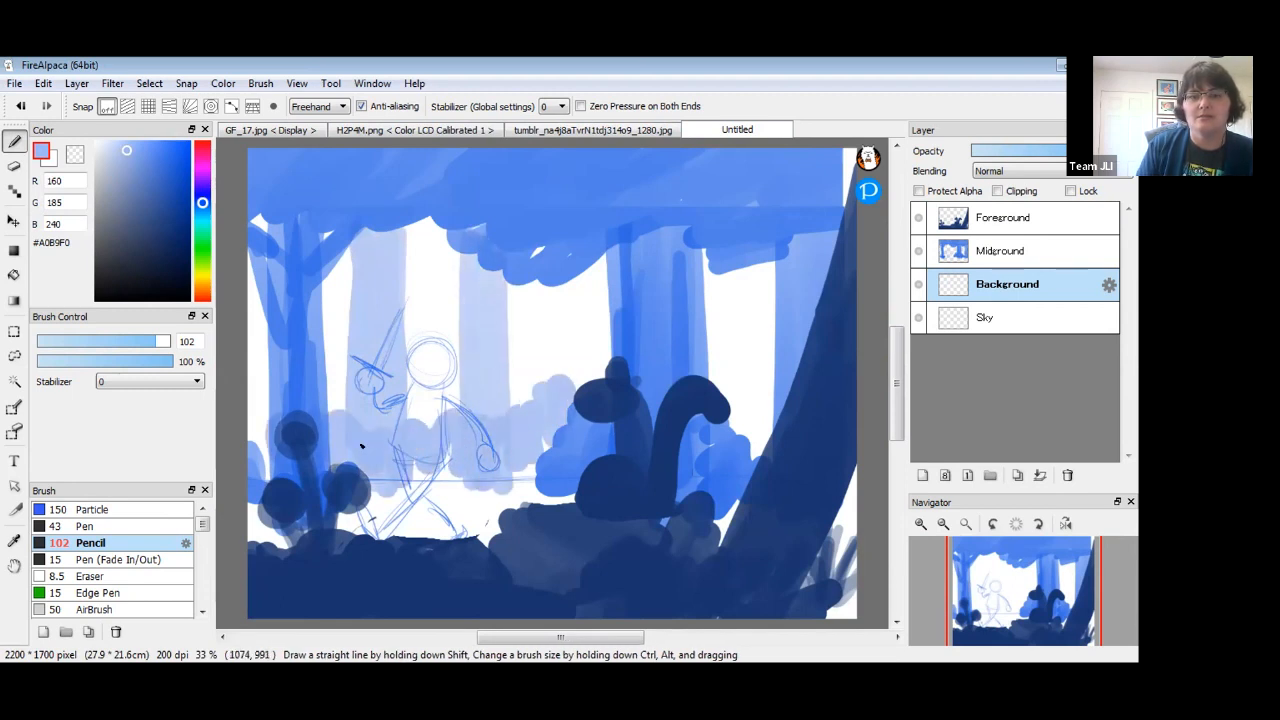
Paint thin pale trunks in the gaps on both sides of the large midground trees on the Background layer.
mouse_move(549, 340)
mouse_down()
mouse_move(548, 303)
mouse_move(552, 378)
mouse_up()
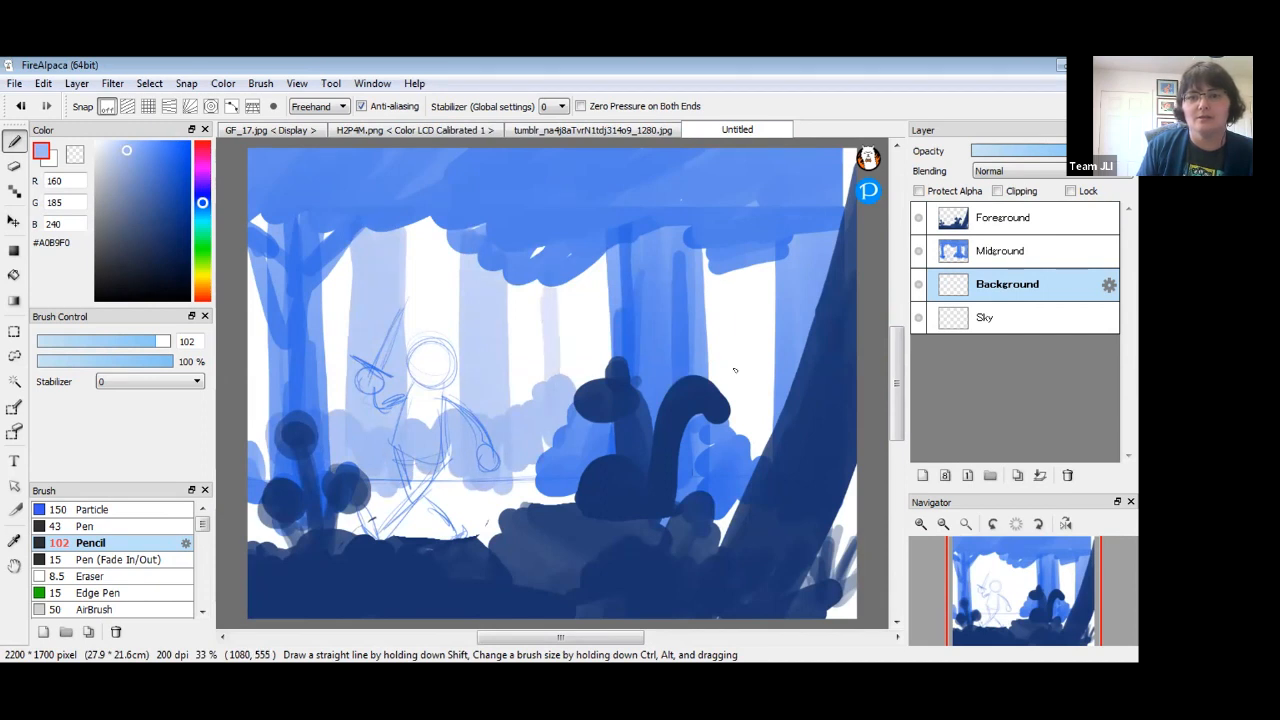
drag(734, 370, 736, 394)
drag(741, 321, 744, 424)
drag(765, 275, 767, 430)
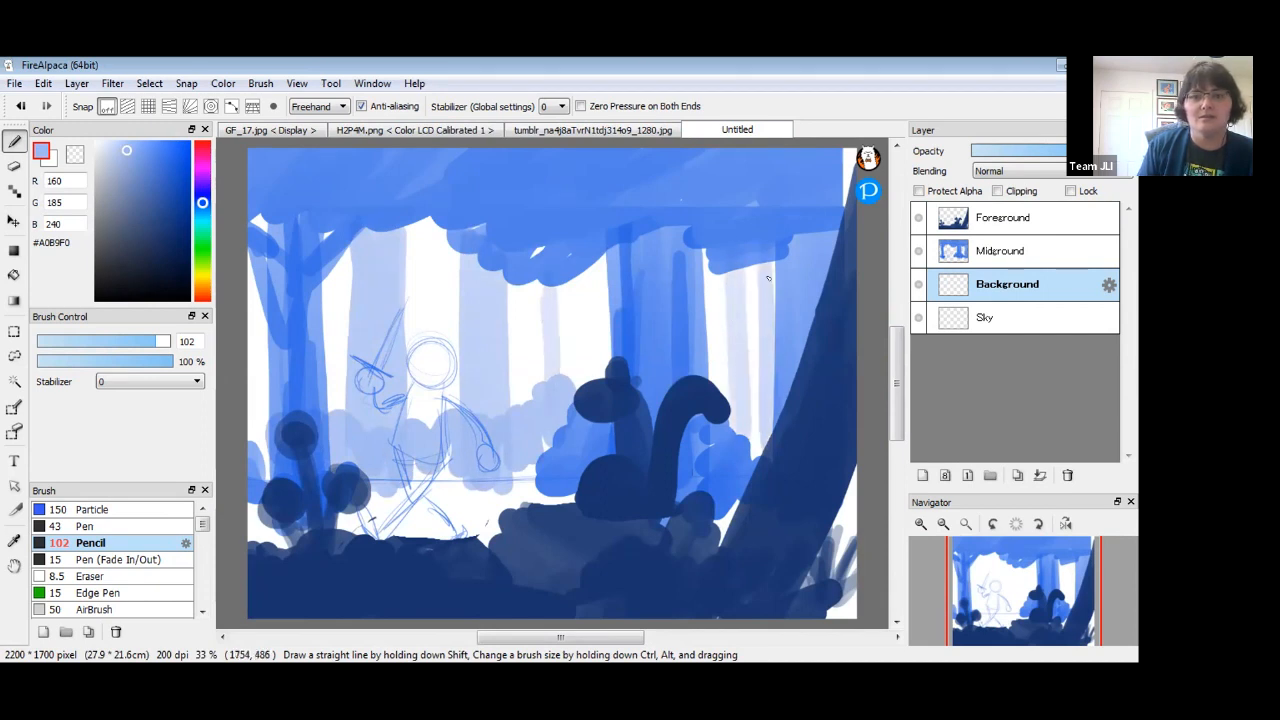
drag(551, 280, 552, 374)
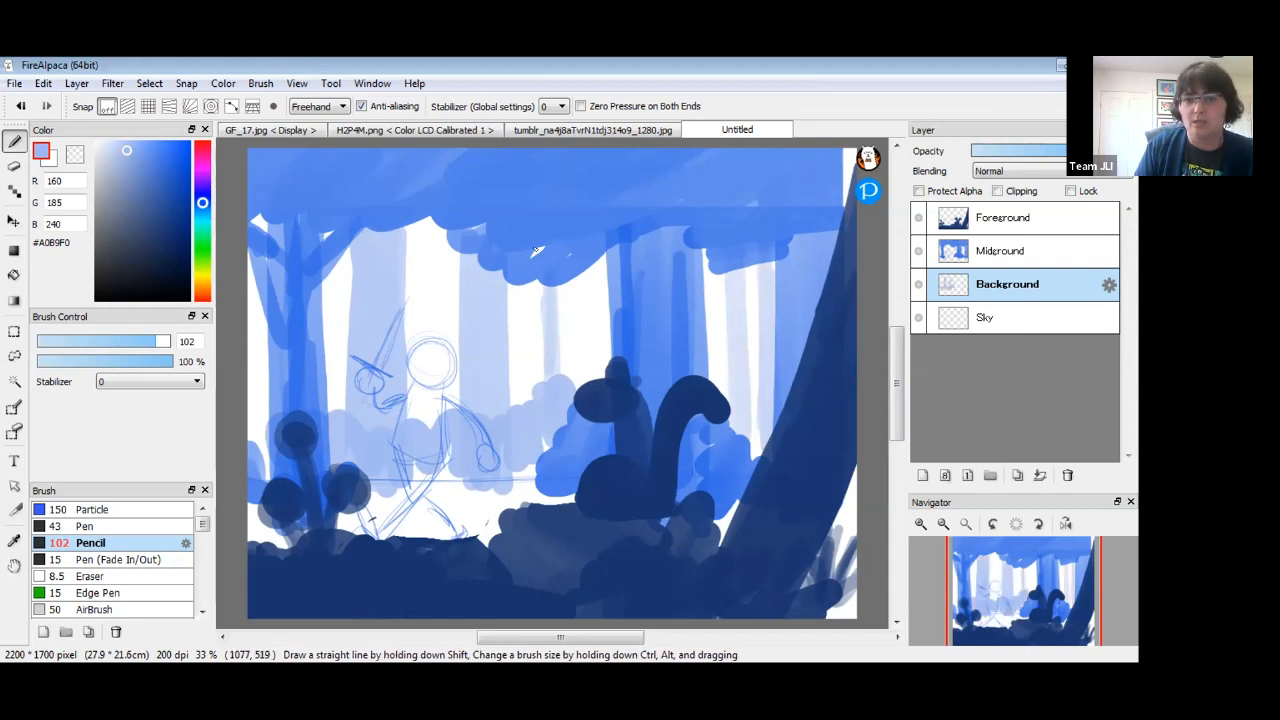
drag(553, 343, 552, 285)
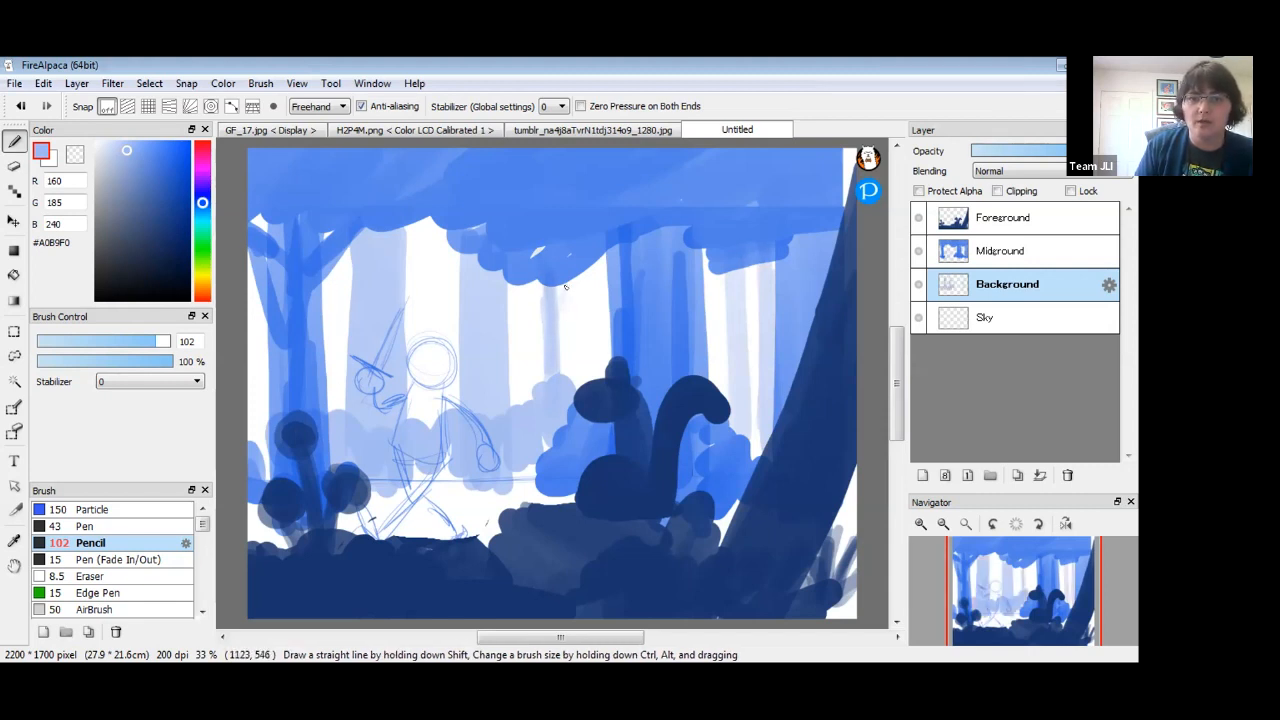
Add a forked branch to the thin central trunk and overlay more pale trunk strokes behind the figure.
drag(518, 246, 546, 337)
mouse_move(458, 236)
mouse_down()
mouse_move(469, 427)
mouse_move(457, 237)
mouse_move(443, 264)
mouse_move(421, 210)
mouse_move(461, 317)
mouse_move(436, 267)
mouse_move(463, 427)
mouse_up()
mouse_move(356, 285)
mouse_down()
mouse_move(340, 410)
mouse_move(334, 295)
mouse_move(377, 409)
mouse_up()
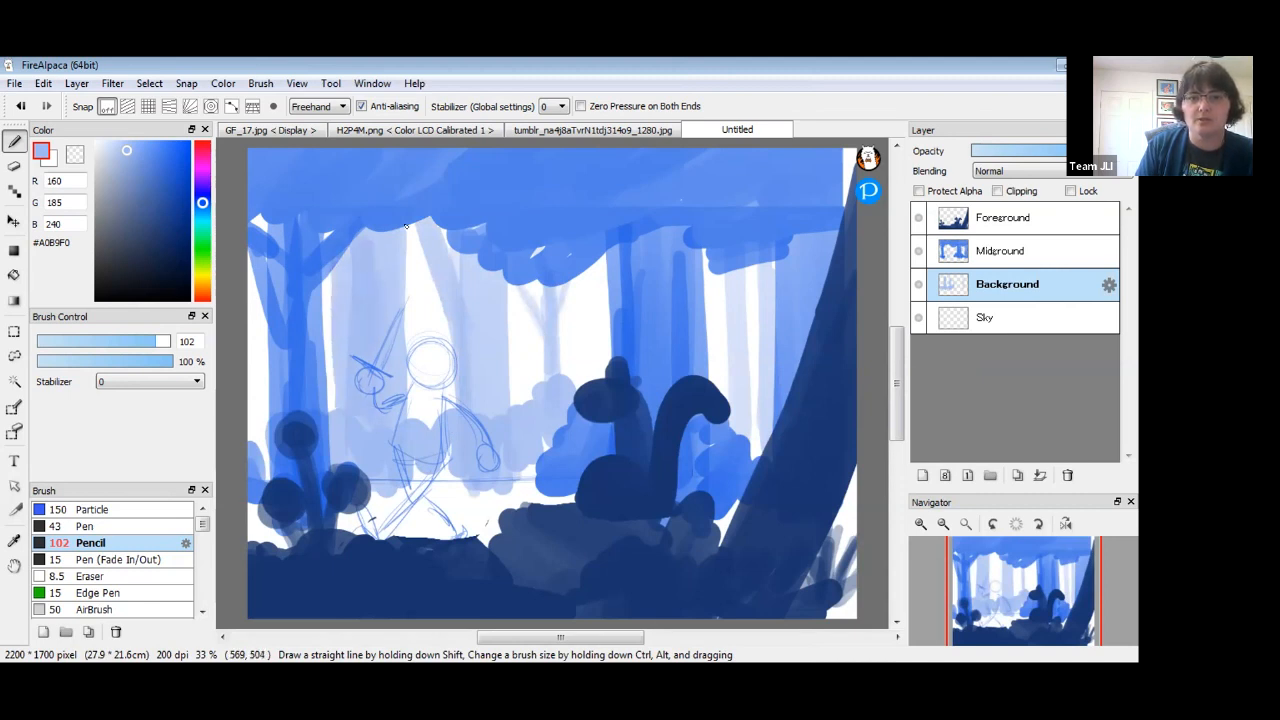
drag(406, 226, 408, 354)
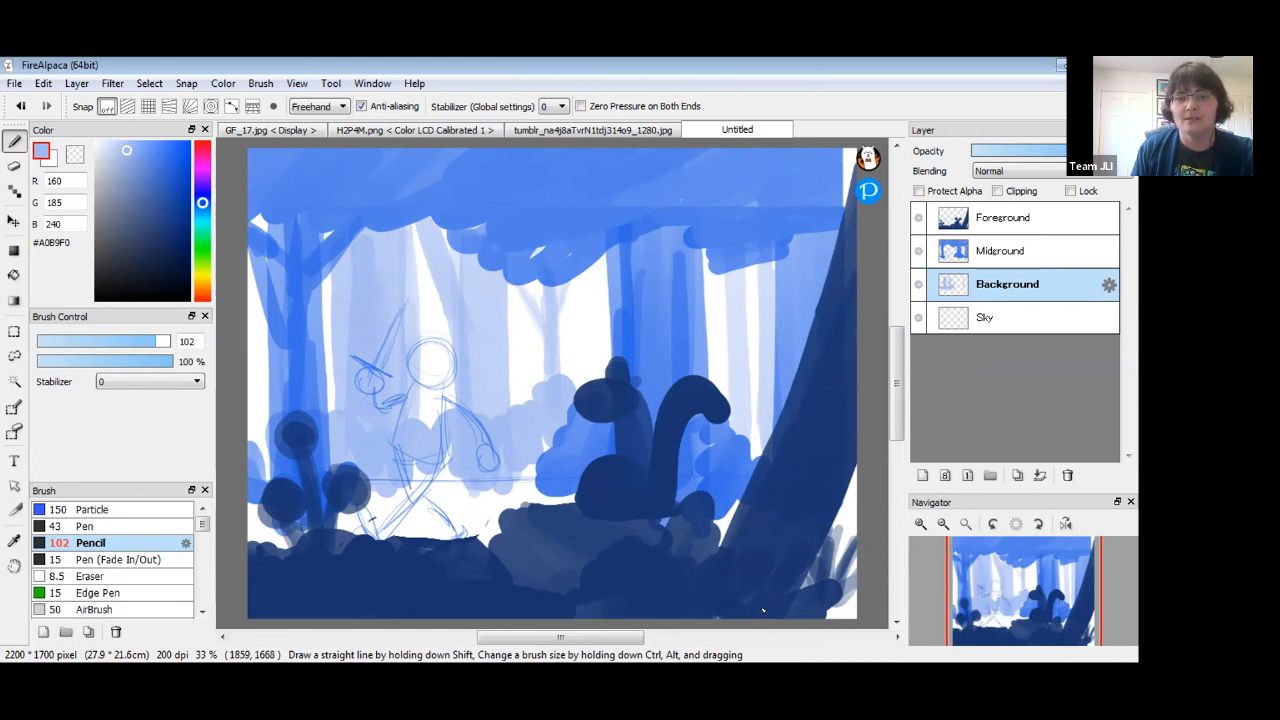
Dab pale rounded foliage clusters on either side of the large midground trunks on the Background layer.
mouse_move(721, 300)
mouse_down()
mouse_move(718, 325)
mouse_move(750, 312)
mouse_move(740, 332)
mouse_move(705, 310)
mouse_up()
drag(590, 315, 597, 340)
drag(727, 328, 730, 337)
drag(714, 302, 711, 298)
click(711, 290)
click(602, 296)
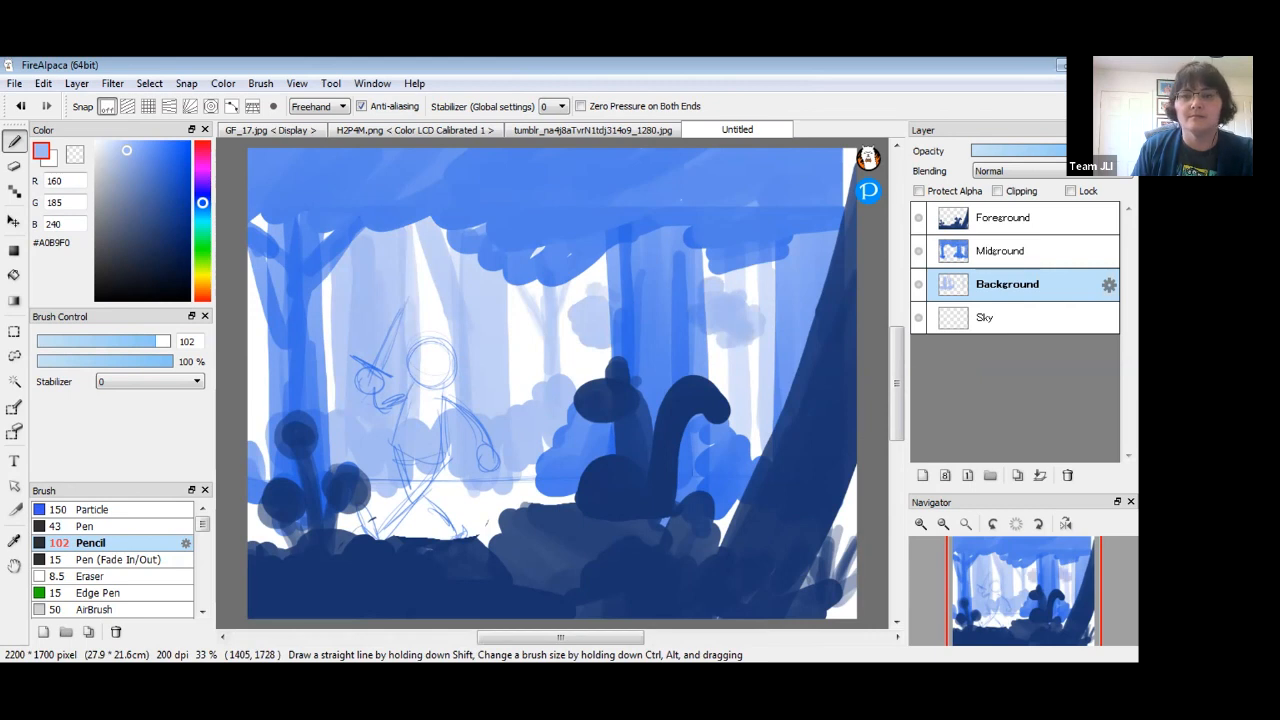
Move the Foreground layer down so its bushes clear the figure's legs.
click(1005, 217)
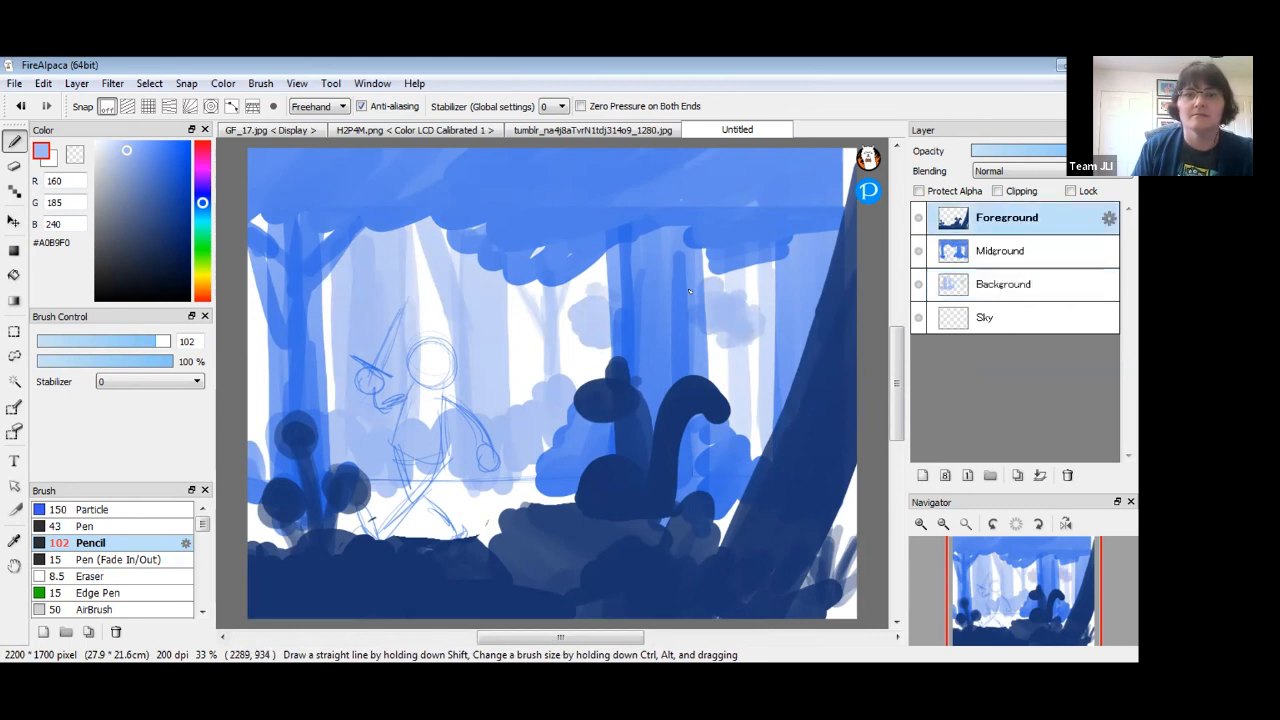
click(12, 221)
drag(808, 380, 822, 442)
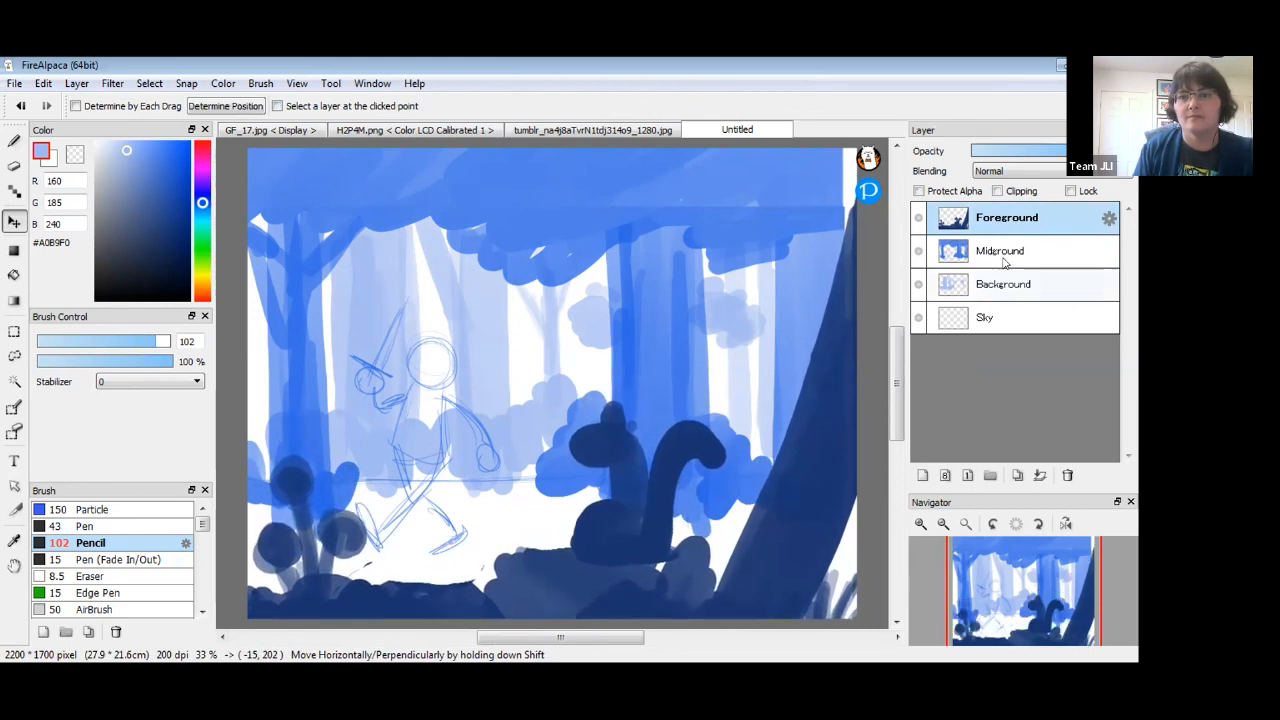
Lasso the figure sketch on the Midground layer, shift it slightly right, and deselect.
click(992, 252)
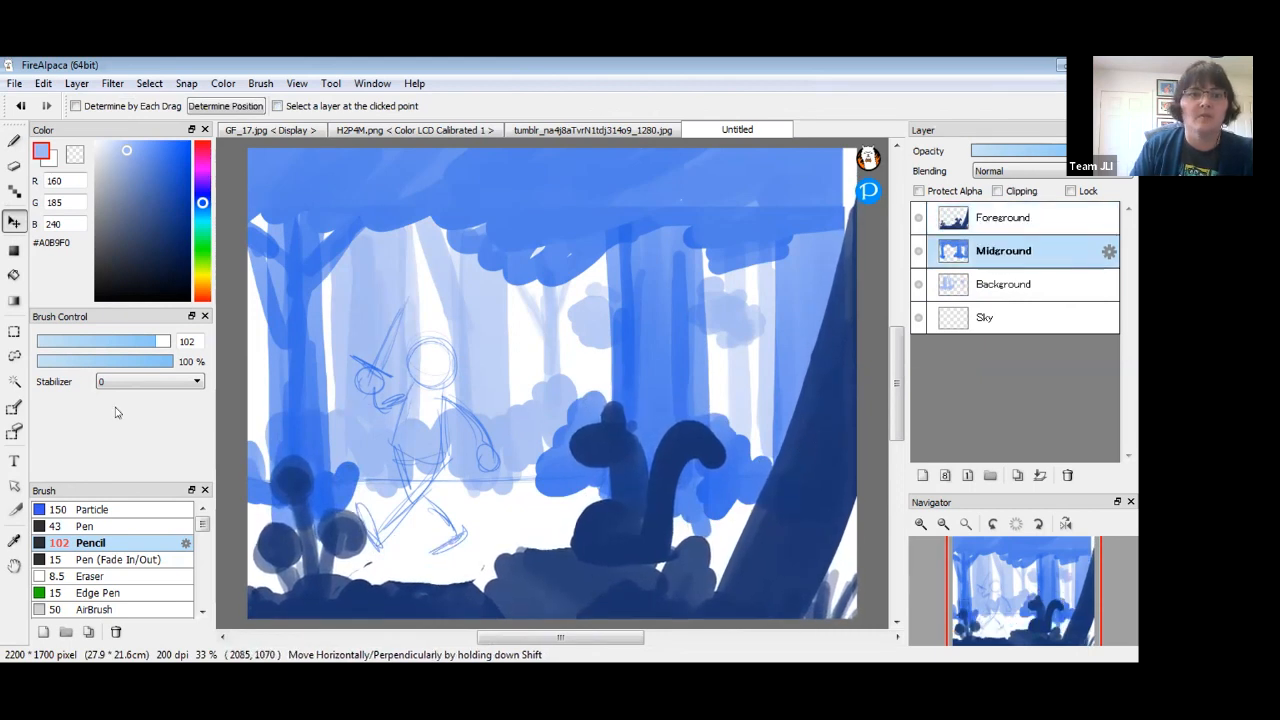
click(14, 356)
mouse_move(410, 278)
mouse_down()
mouse_move(505, 475)
mouse_move(455, 565)
mouse_move(385, 552)
mouse_move(388, 290)
mouse_move(409, 279)
mouse_up()
key(b)
key(v)
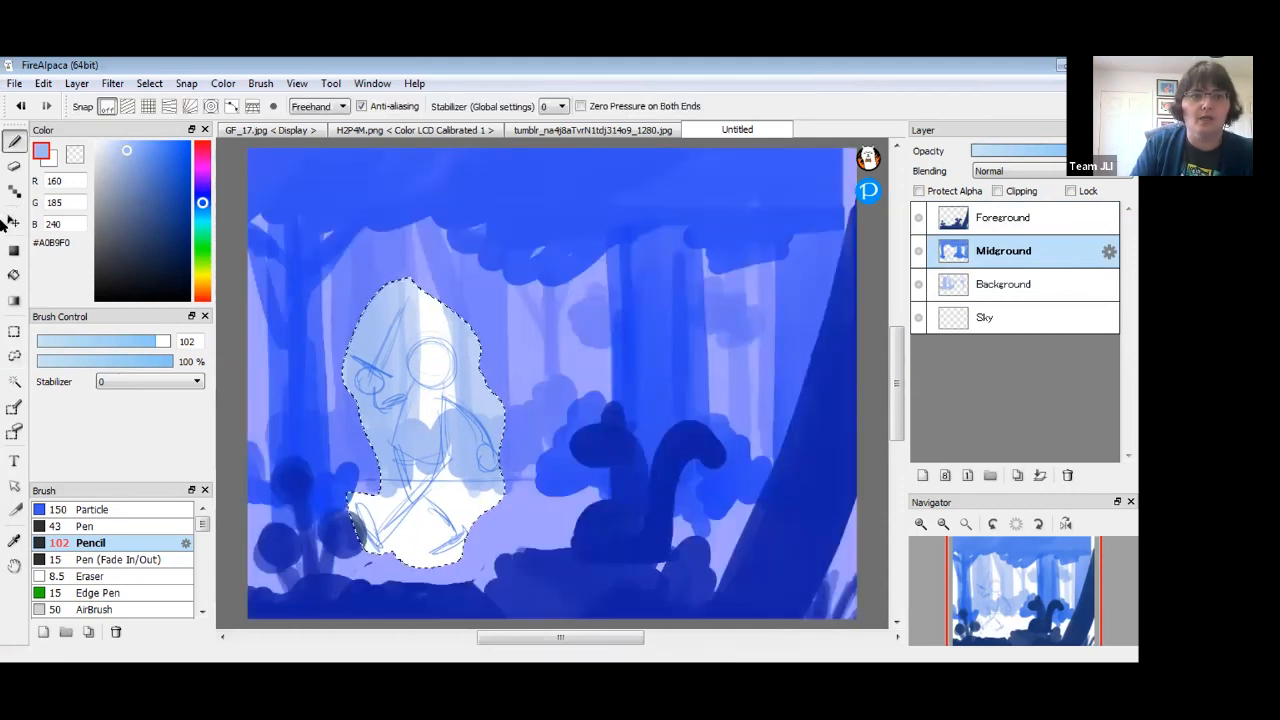
drag(456, 428, 493, 425)
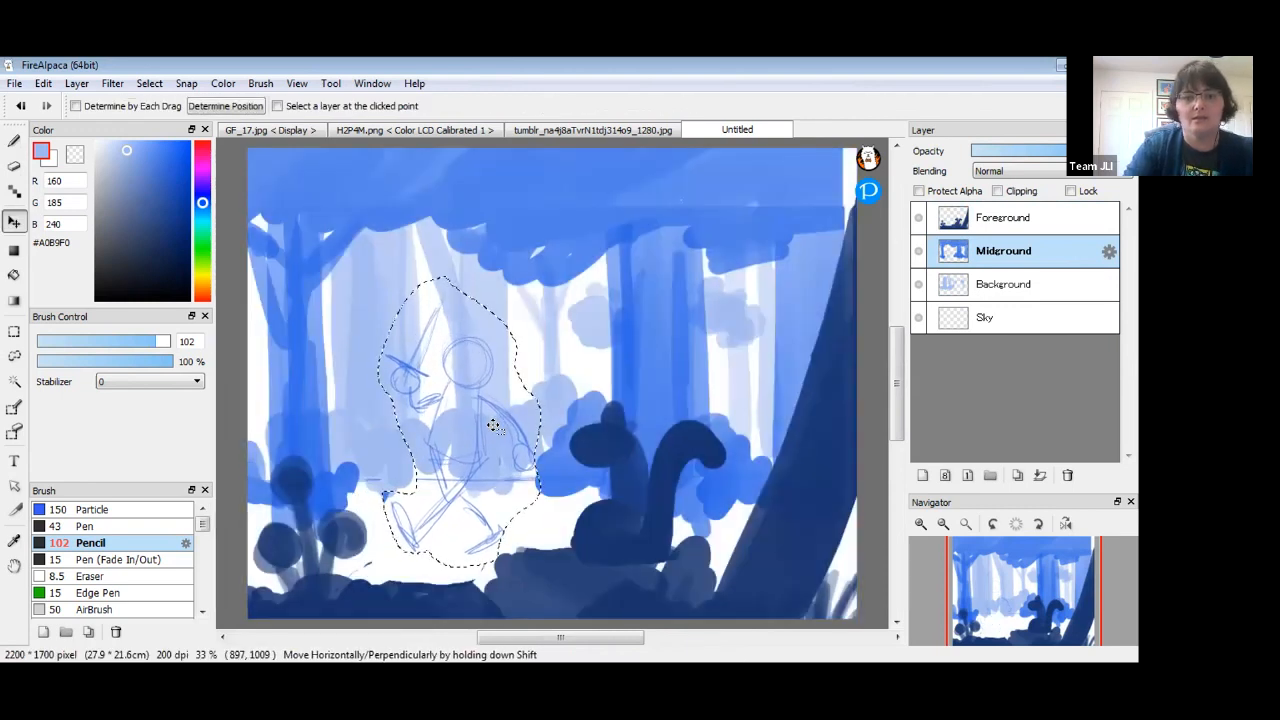
key(ctrl+t)
key(ctrl+z)
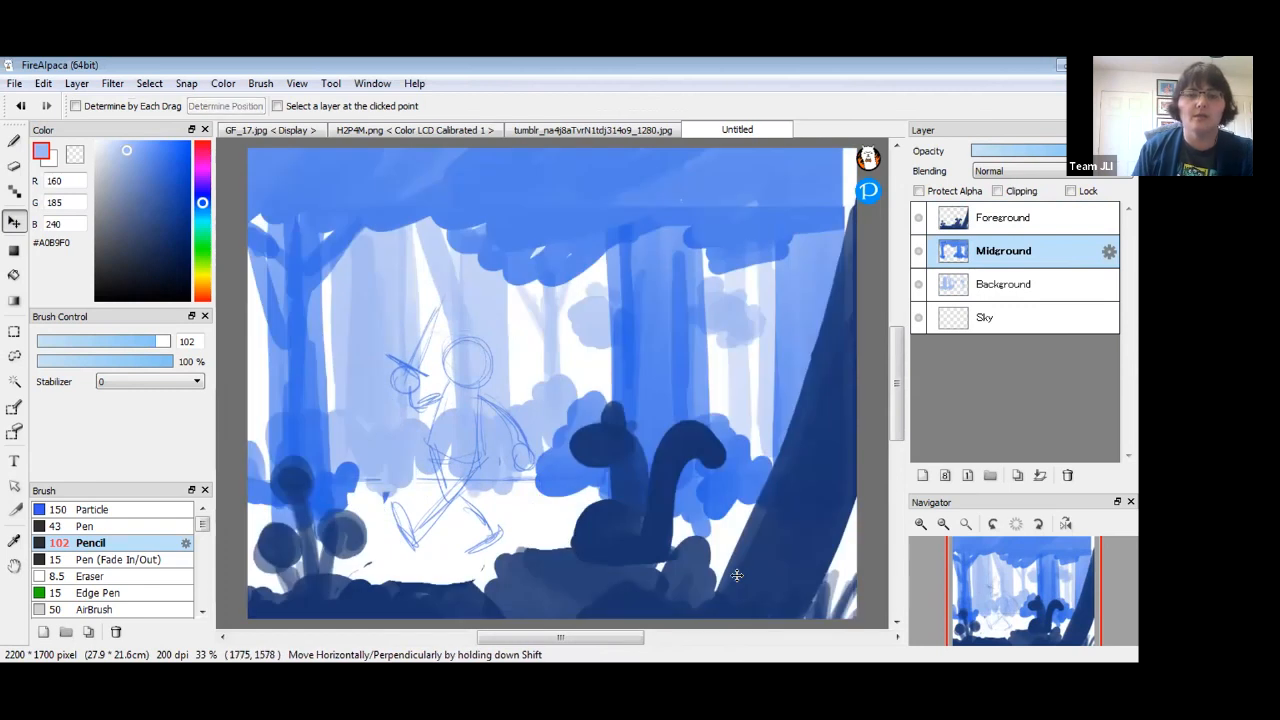
Lasso closely around the figure sketch and transfer it to a new layer above Midground.
click(14, 355)
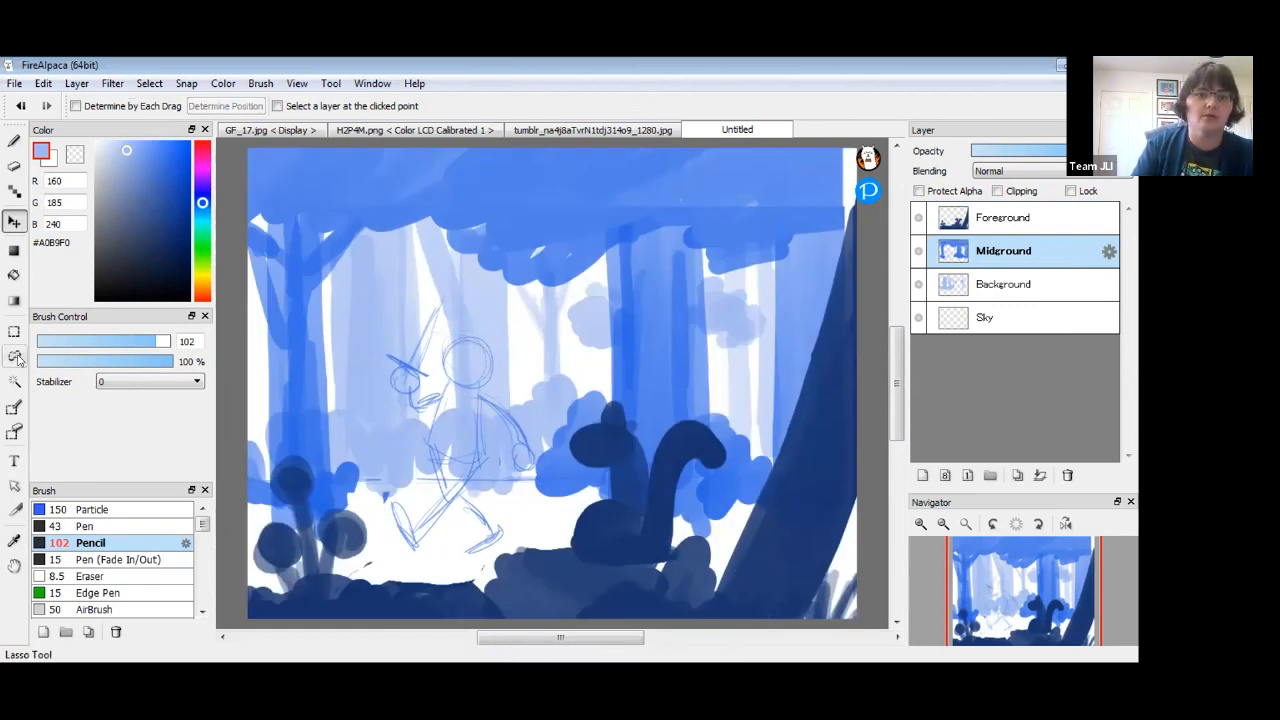
mouse_move(518, 400)
mouse_down()
mouse_move(536, 462)
mouse_move(521, 478)
mouse_move(473, 480)
mouse_move(511, 533)
mouse_move(461, 564)
mouse_move(427, 542)
mouse_move(388, 544)
mouse_move(385, 495)
mouse_move(416, 471)
mouse_move(384, 347)
mouse_move(424, 295)
mouse_move(505, 338)
mouse_up()
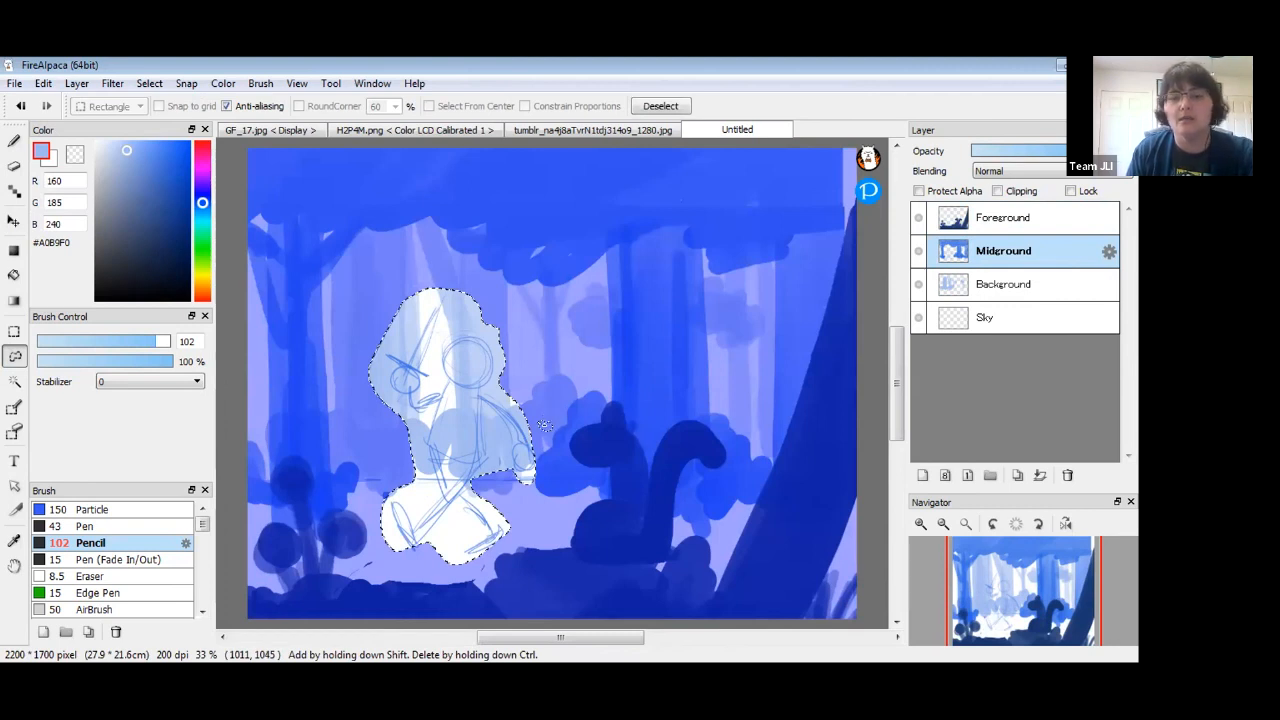
key(ctrl+shift+n)
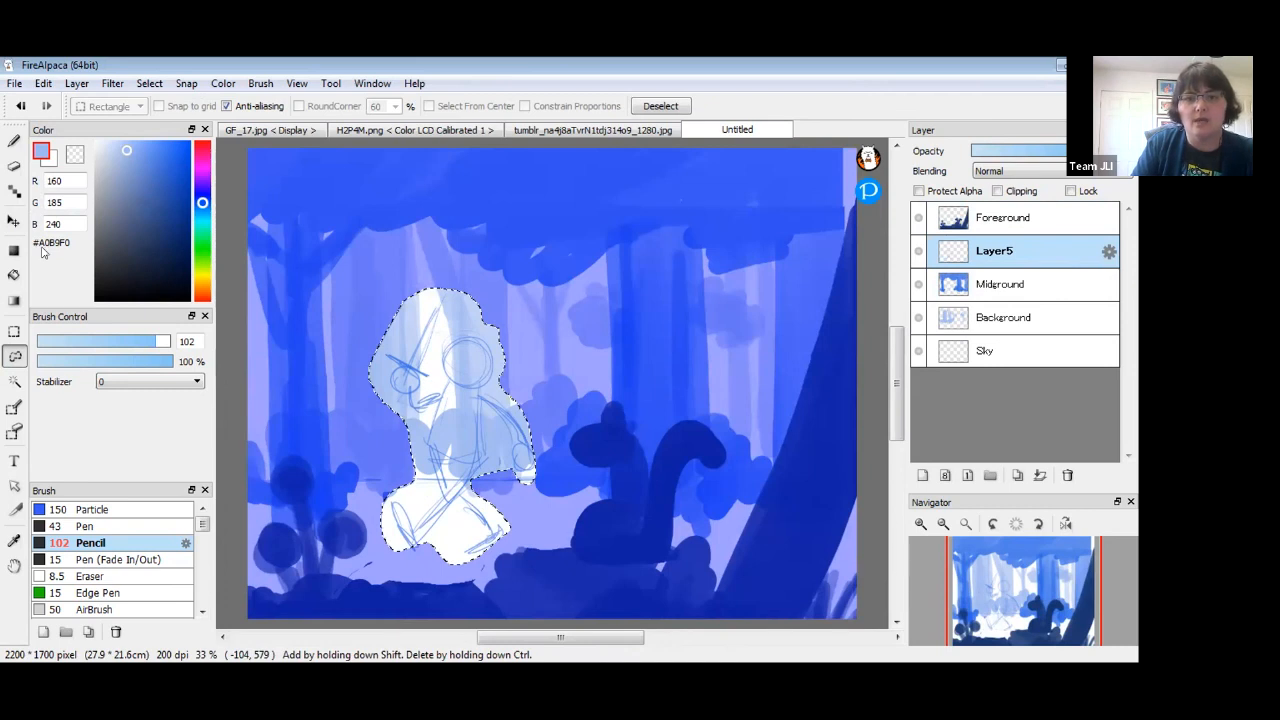
key(ctrl)
key(ctrl+d)
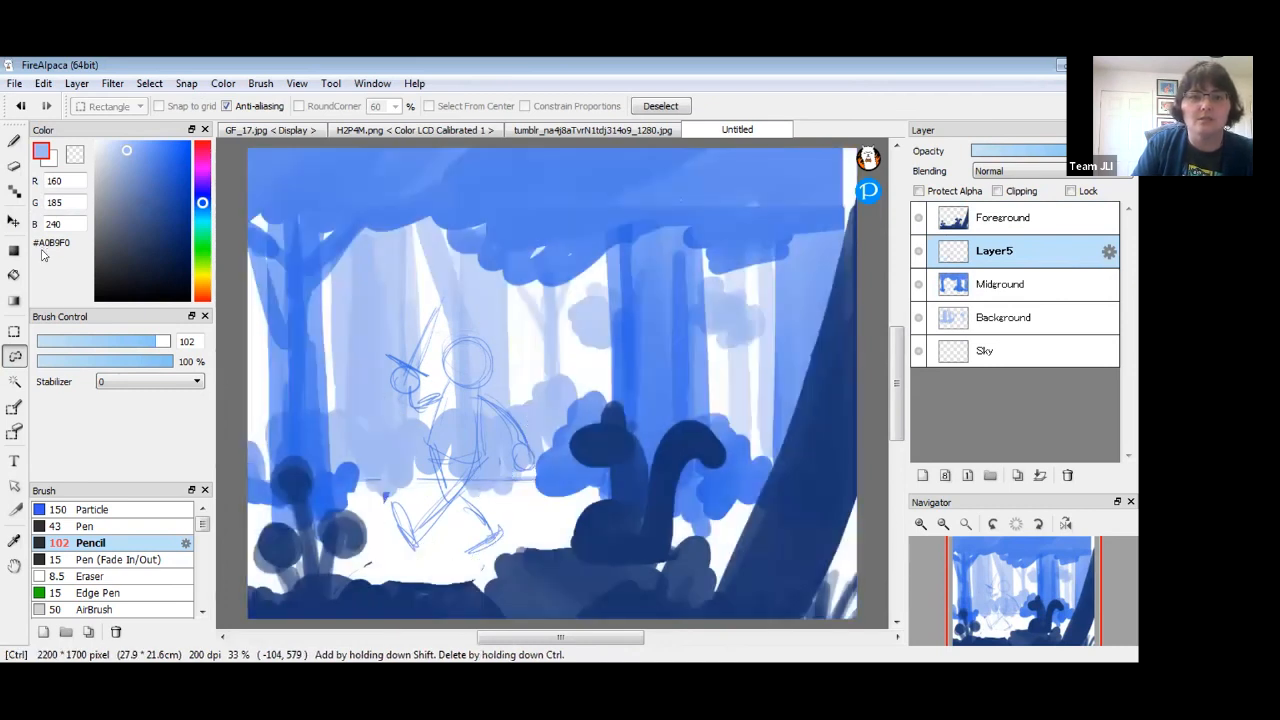
Enlarge the figure sketch on its new layer and reposition it in the clearing, close to the midground bush.
click(14, 221)
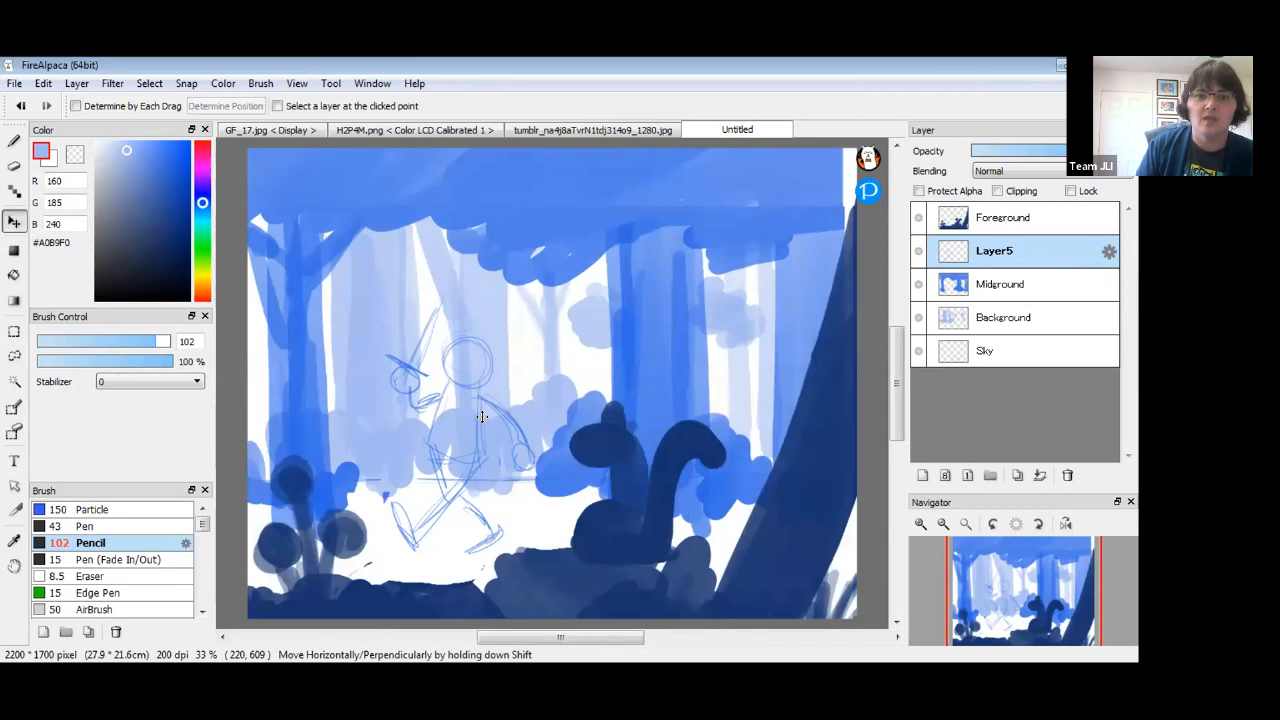
mouse_move(450, 367)
mouse_down()
mouse_move(465, 347)
mouse_move(428, 339)
mouse_up()
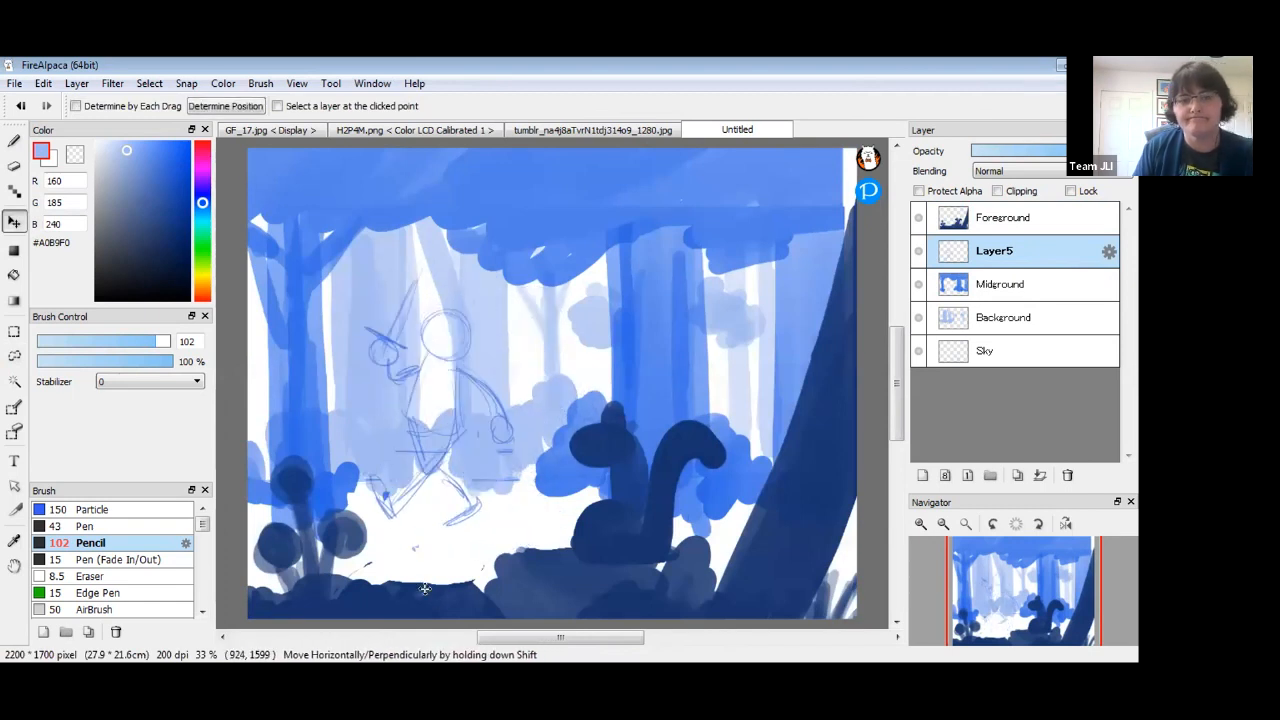
key(ctrl+t)
mouse_move(514, 231)
mouse_down()
mouse_move(569, 183)
mouse_move(528, 243)
mouse_up()
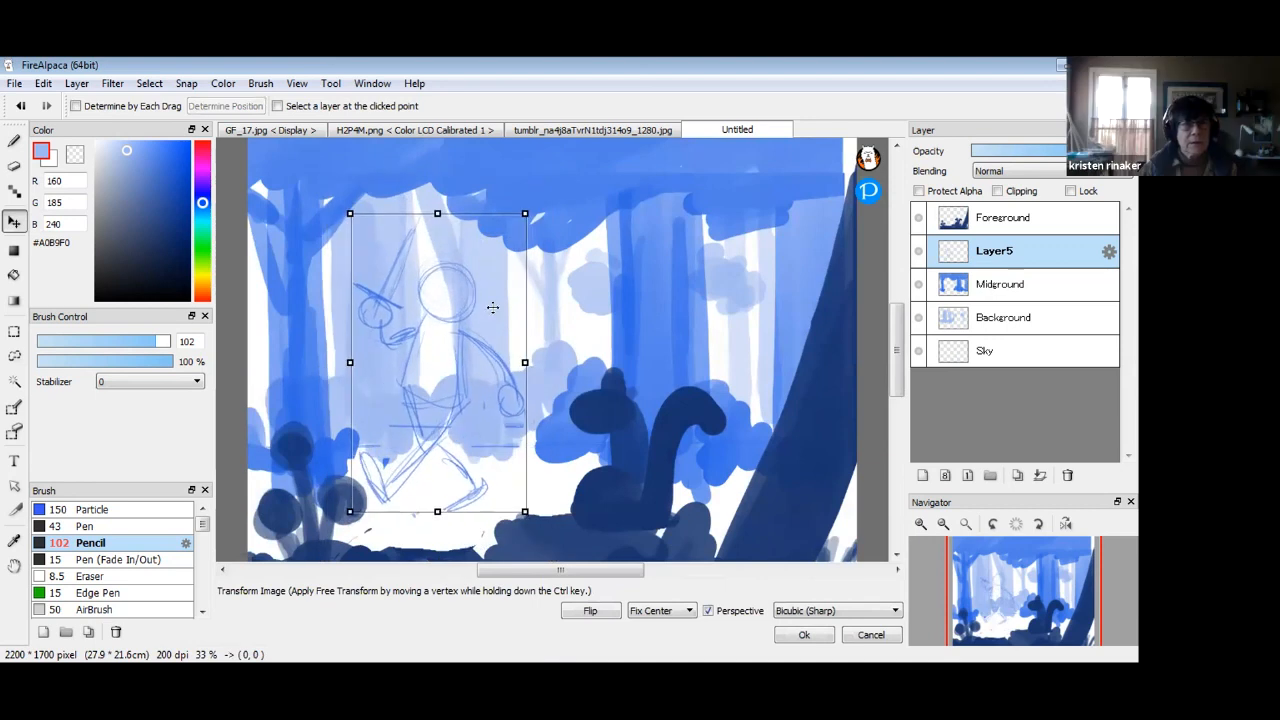
mouse_move(445, 363)
mouse_down()
mouse_move(474, 374)
mouse_move(489, 338)
mouse_up()
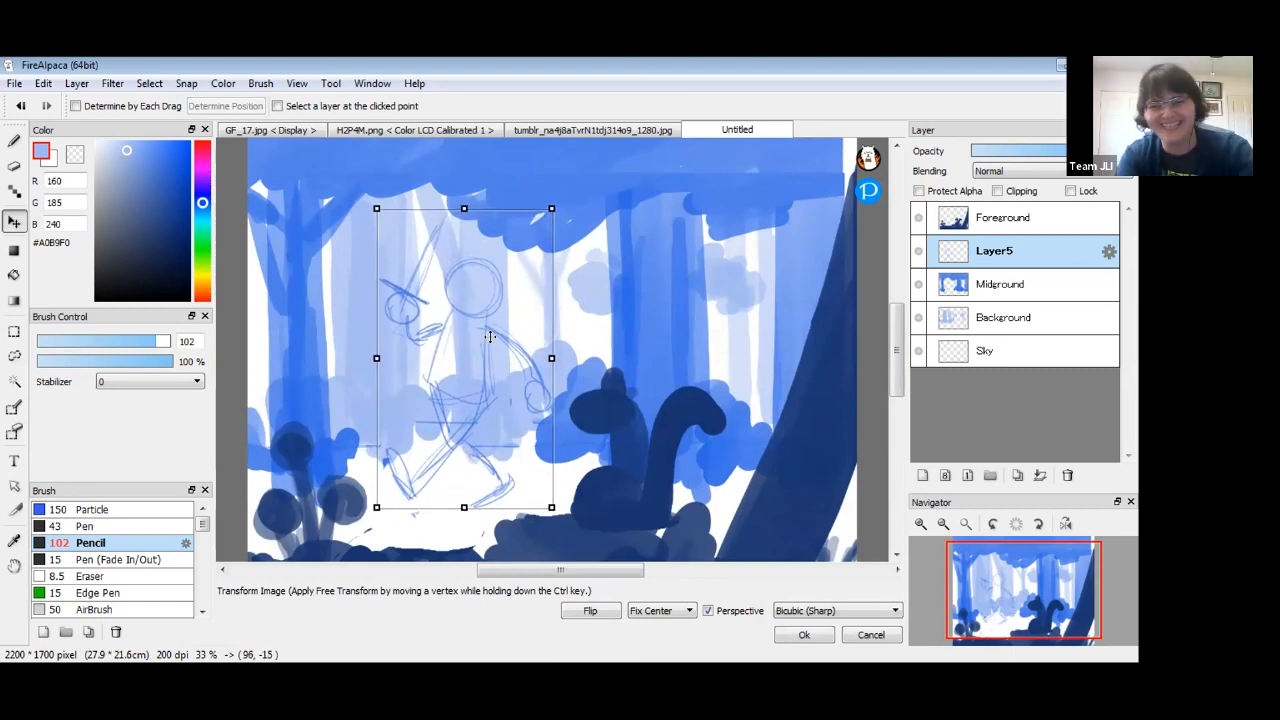
key(Return)
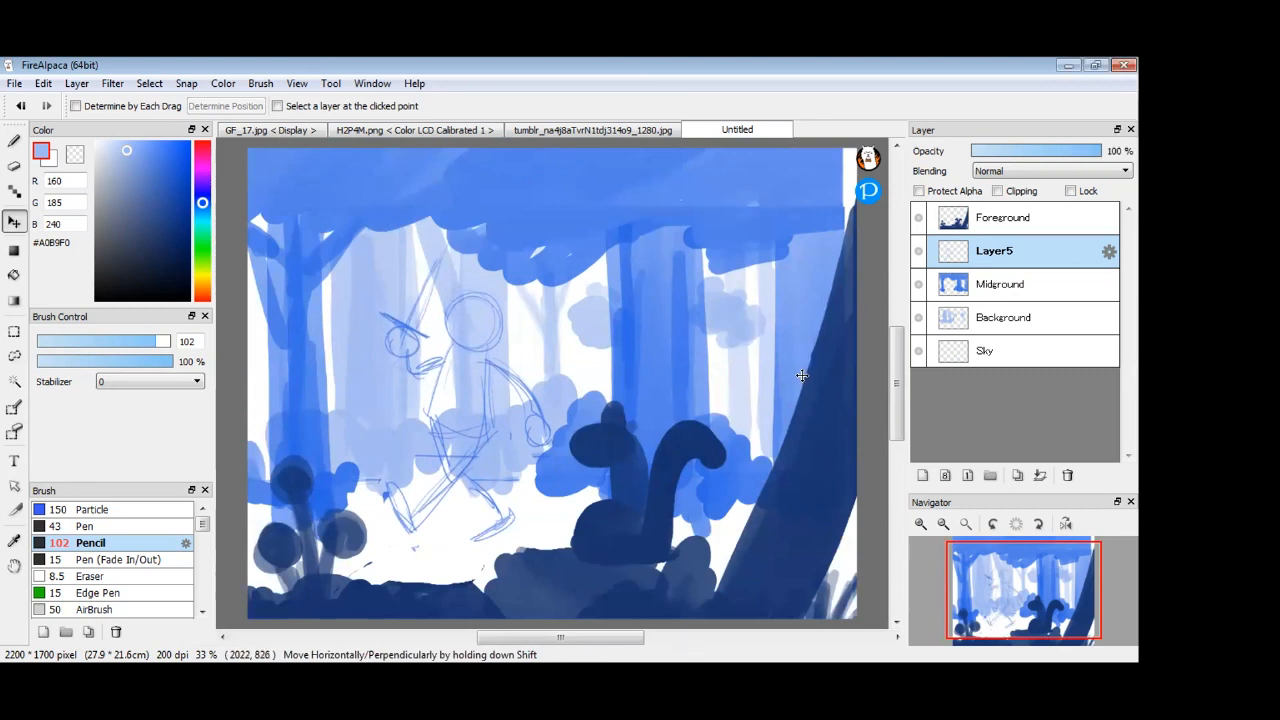
Sample the midground blue #4F81EA, then paint a ground strip behind the figure's legs and fill the canopy's upper-right corner gap.
key(e)
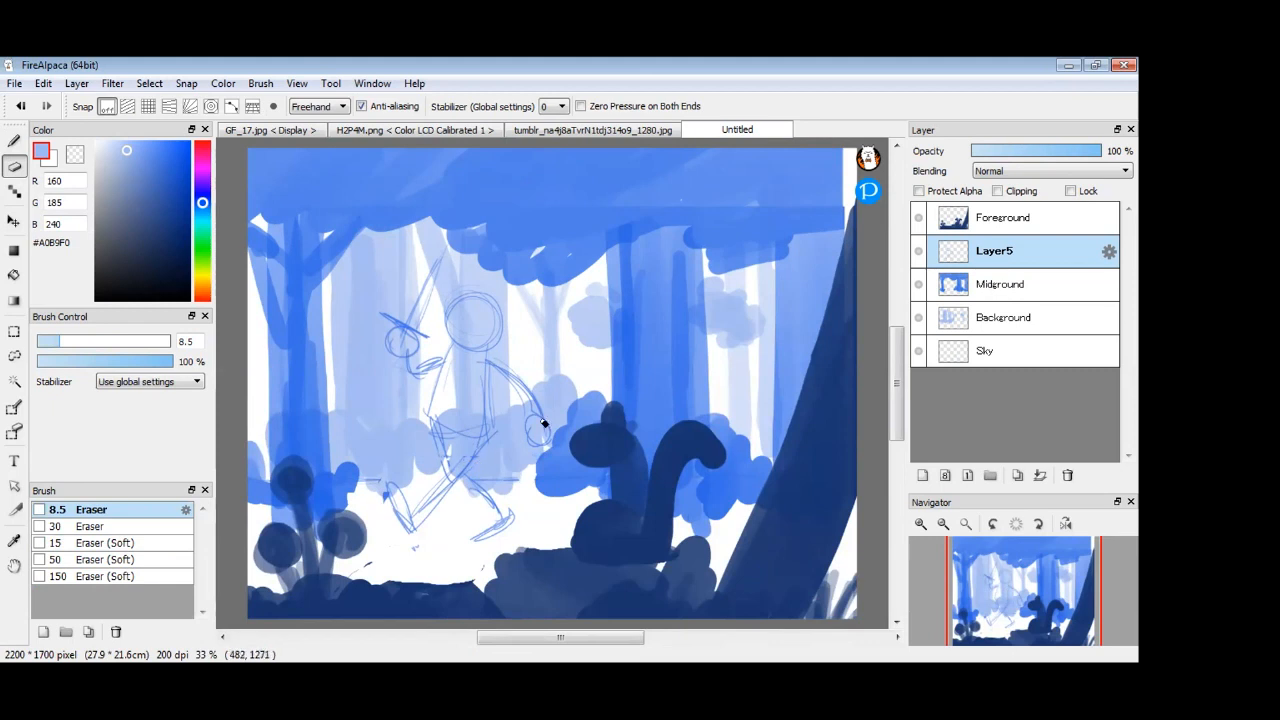
key(b)
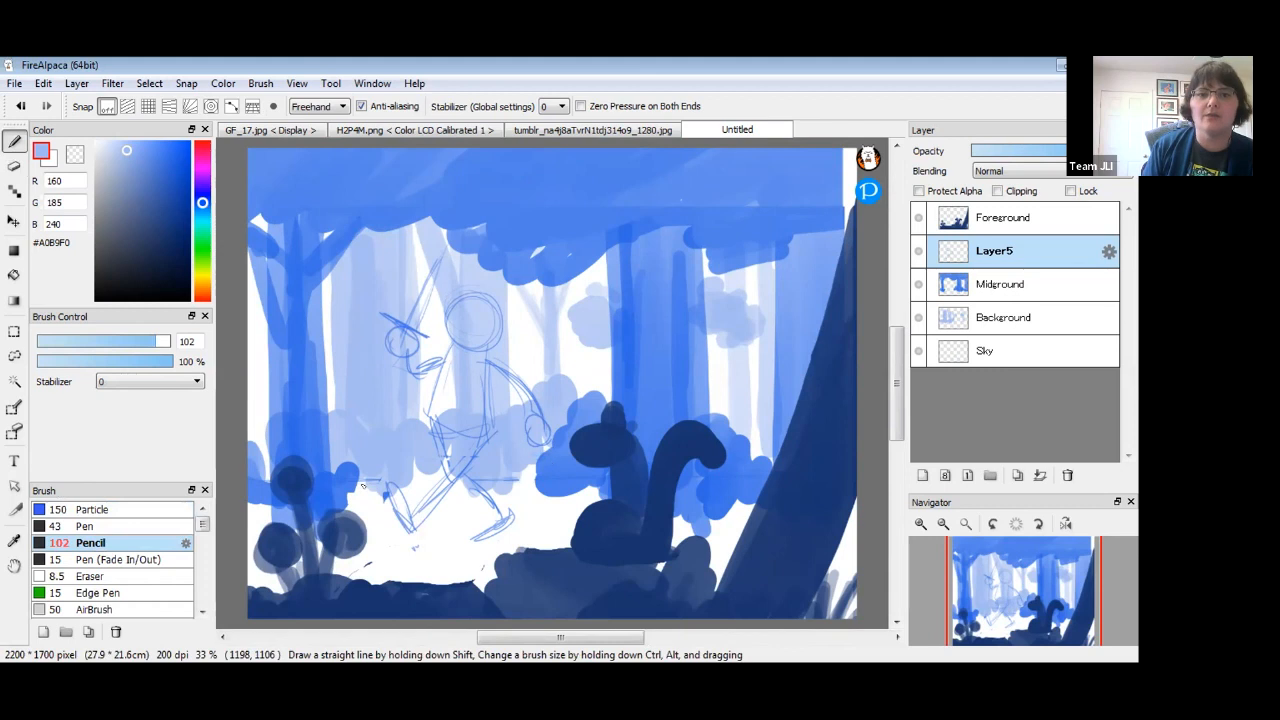
alt+click(562, 459)
mouse_move(366, 482)
mouse_down()
mouse_move(589, 486)
mouse_move(494, 479)
mouse_move(535, 480)
mouse_up()
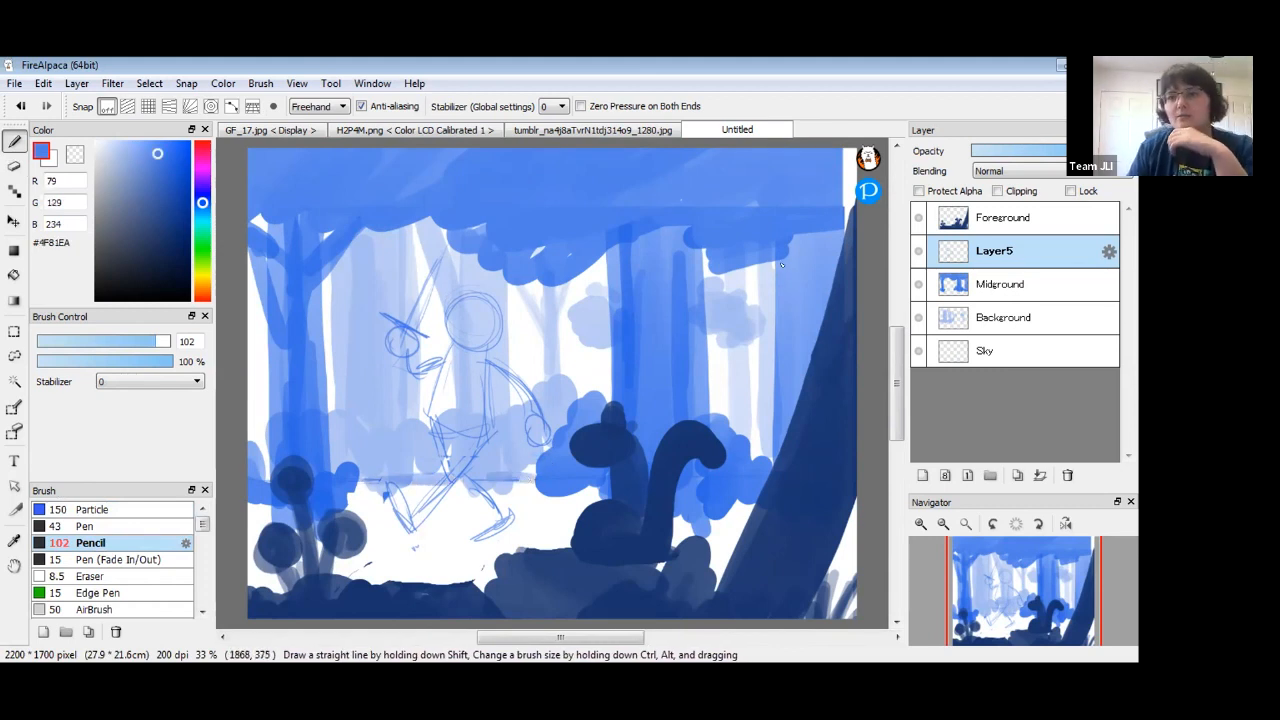
mouse_move(845, 194)
mouse_down()
mouse_move(851, 205)
mouse_move(850, 155)
mouse_up()
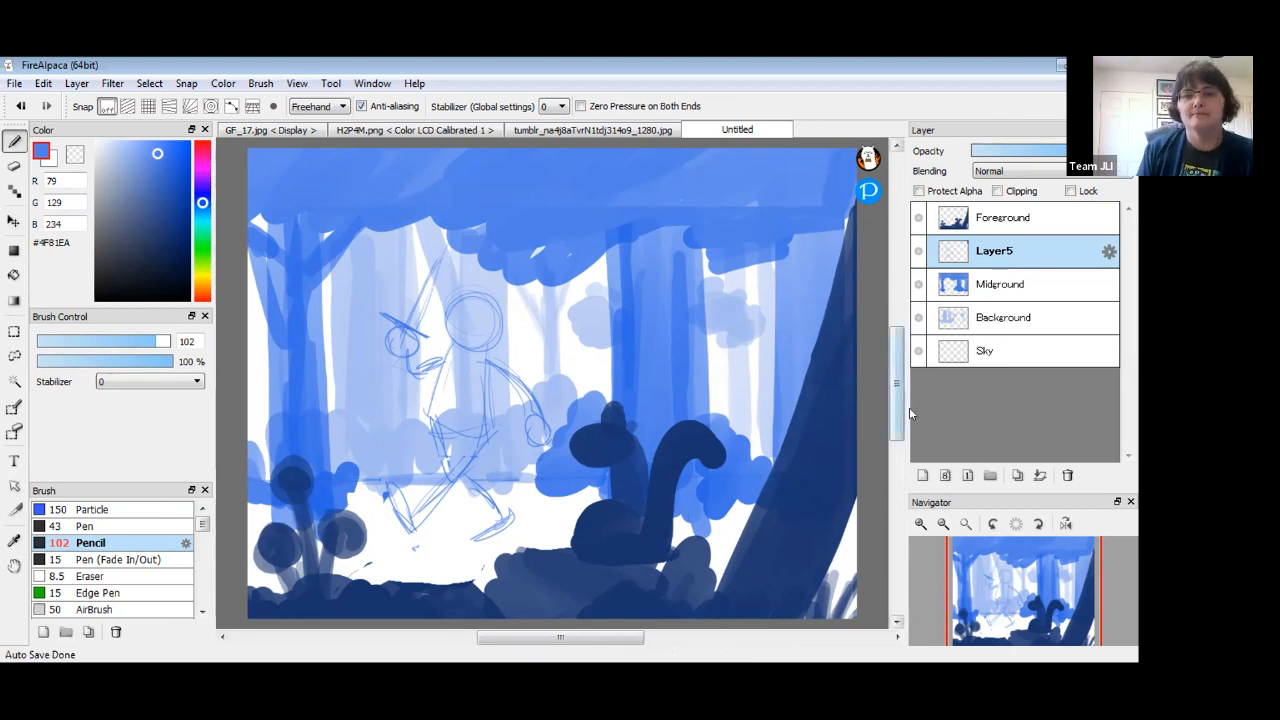
Create a new image 11 inches wide by 8.5 inches high at 200 dpi.
drag(901, 406, 901, 407)
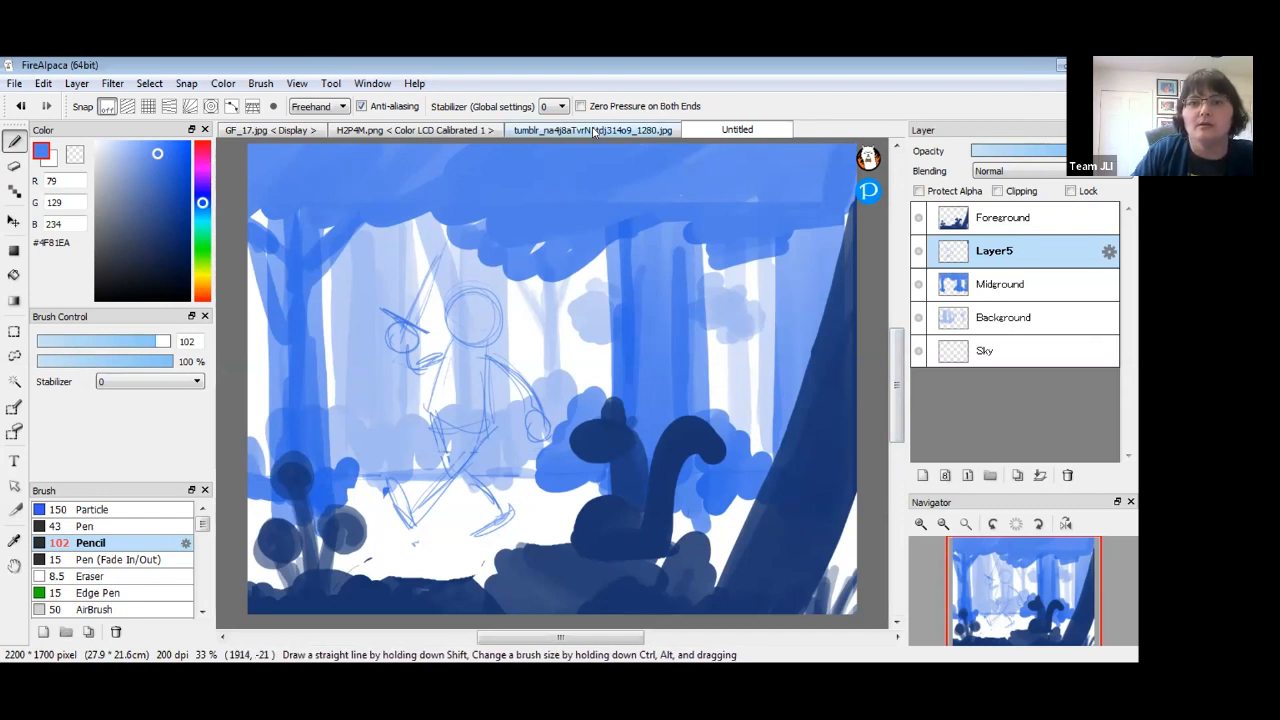
click(43, 83)
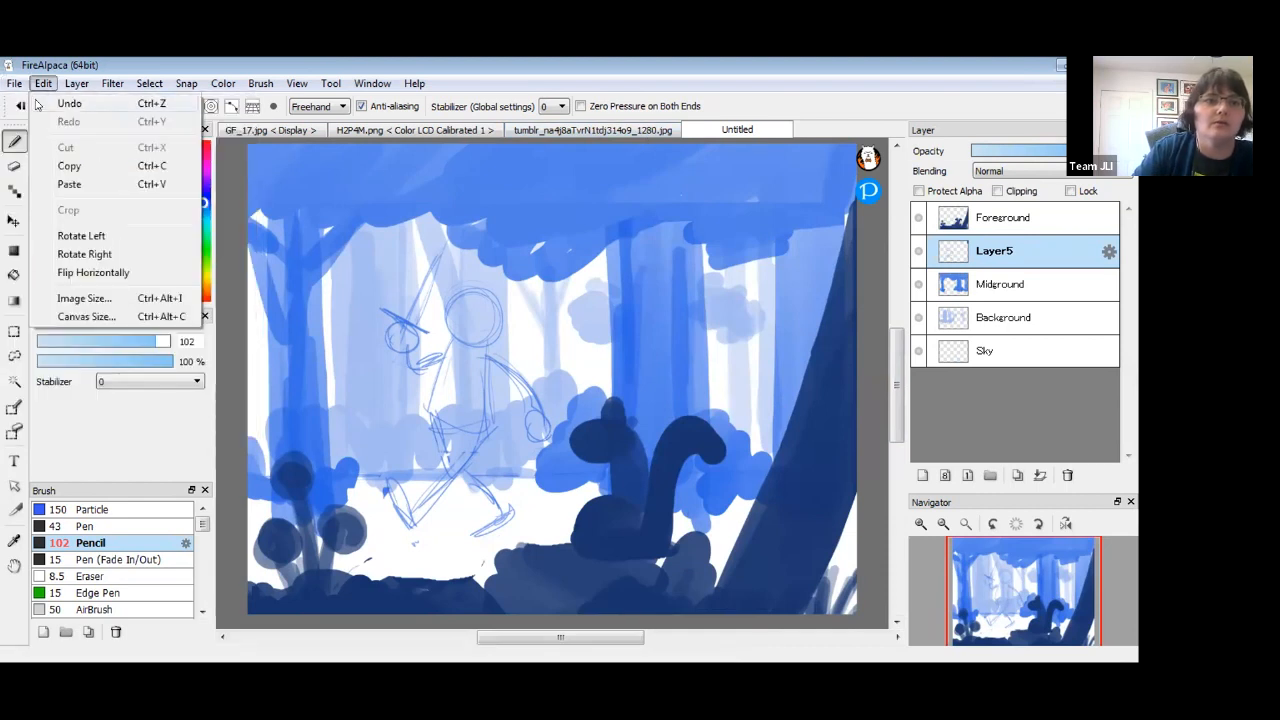
mouse_move(13, 88)
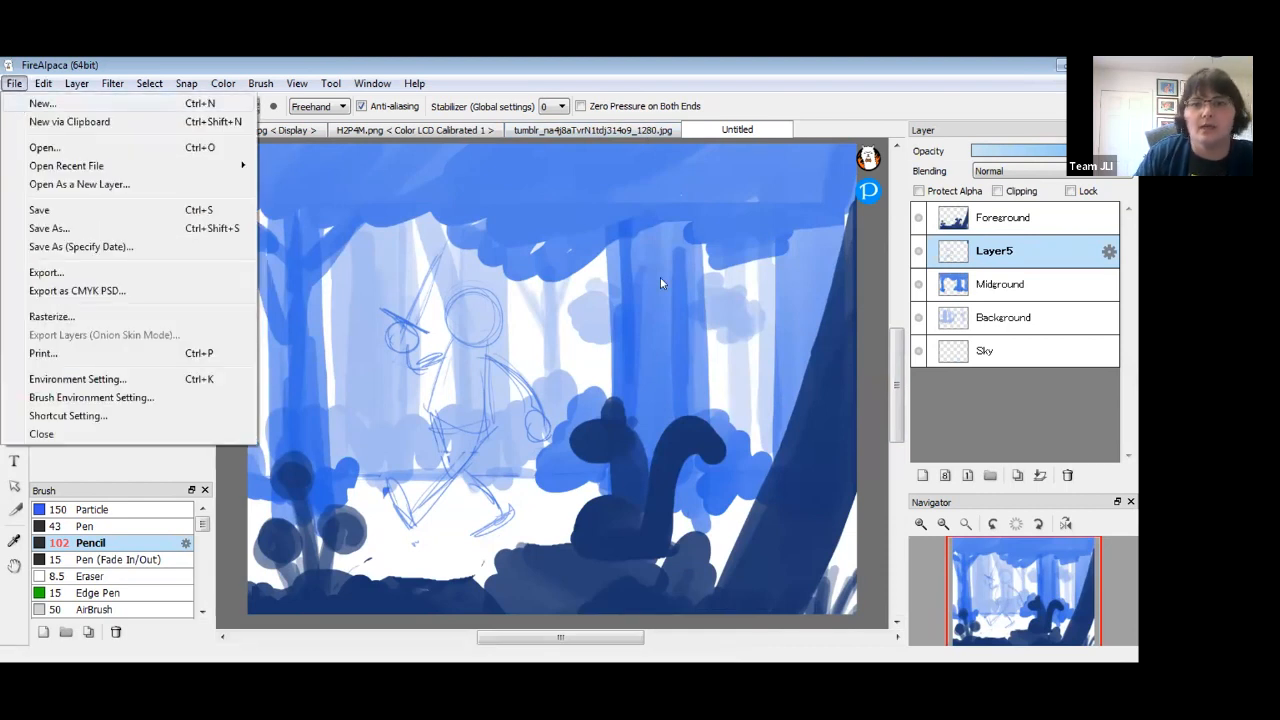
key(ctrl+n)
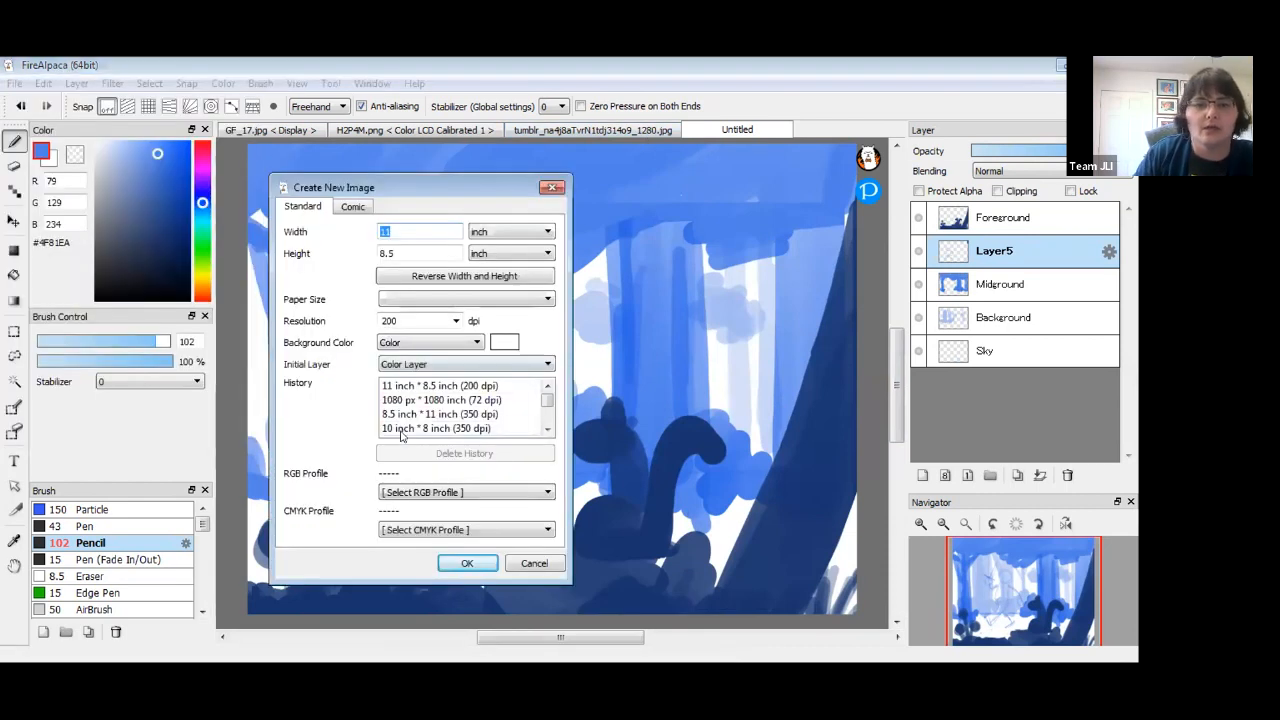
click(463, 562)
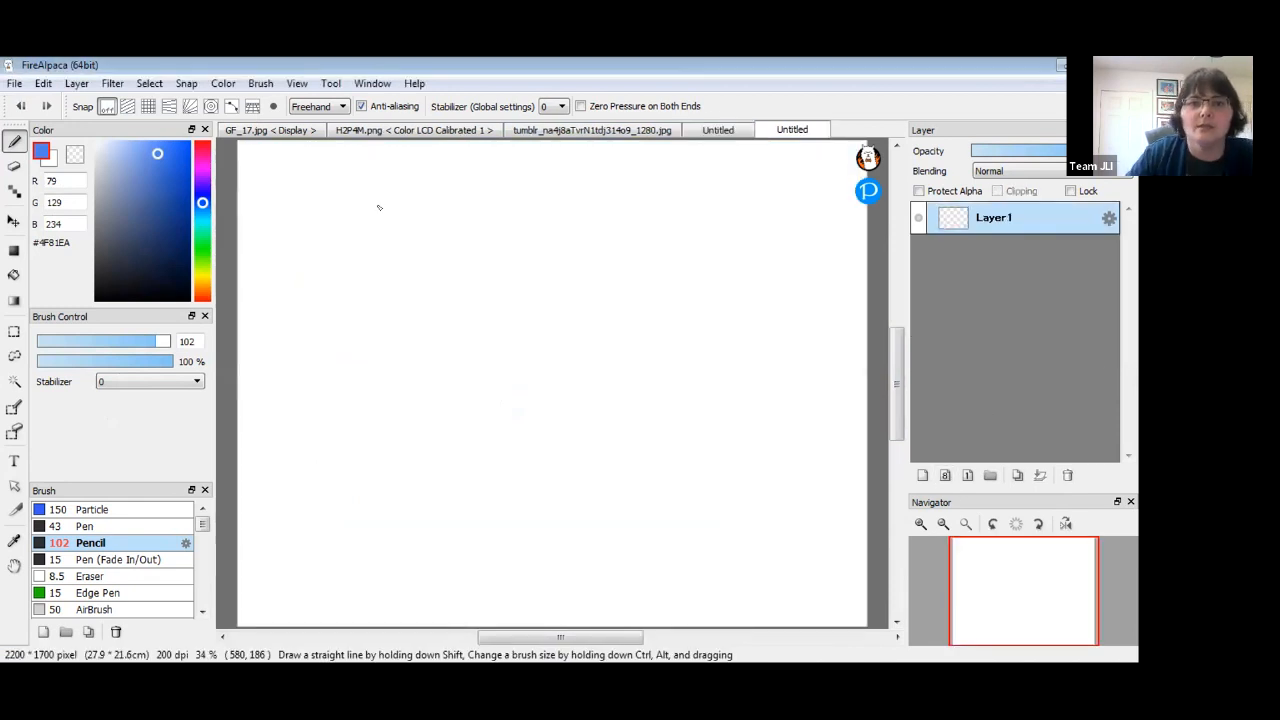
Examine how trees are shaped in the three open forest reference images and return to the new blank canvas.
click(283, 135)
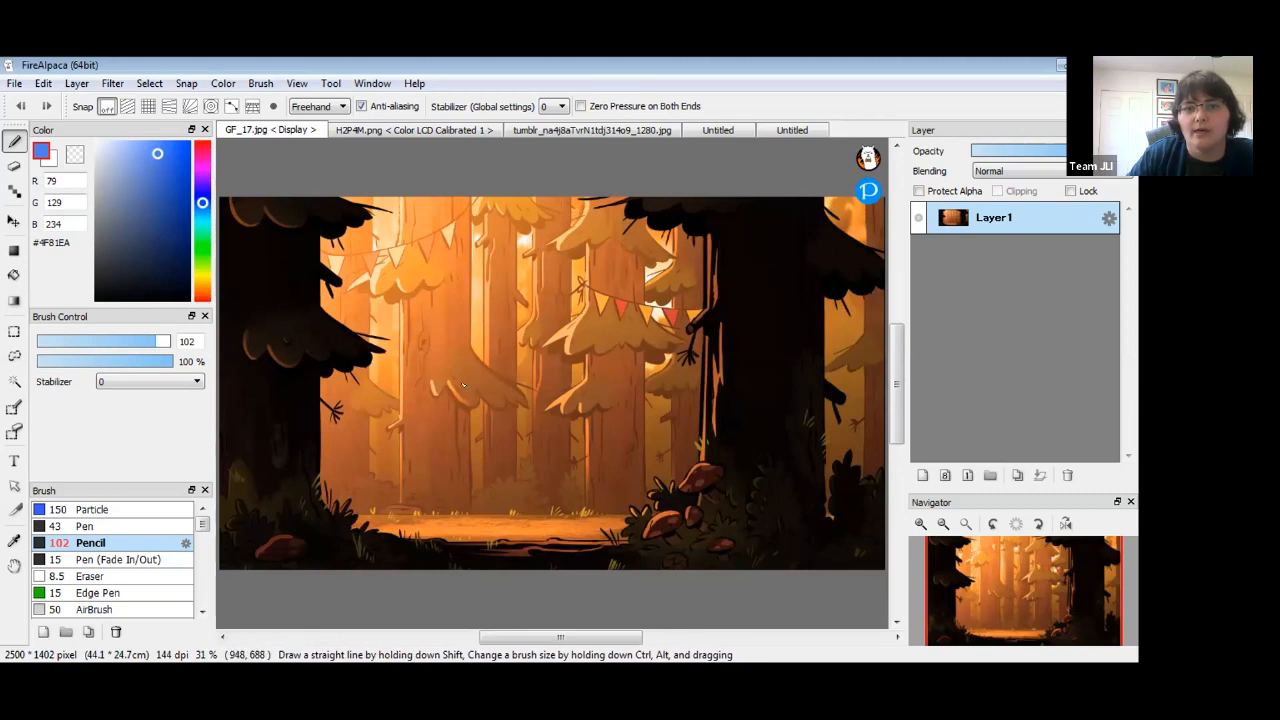
click(467, 131)
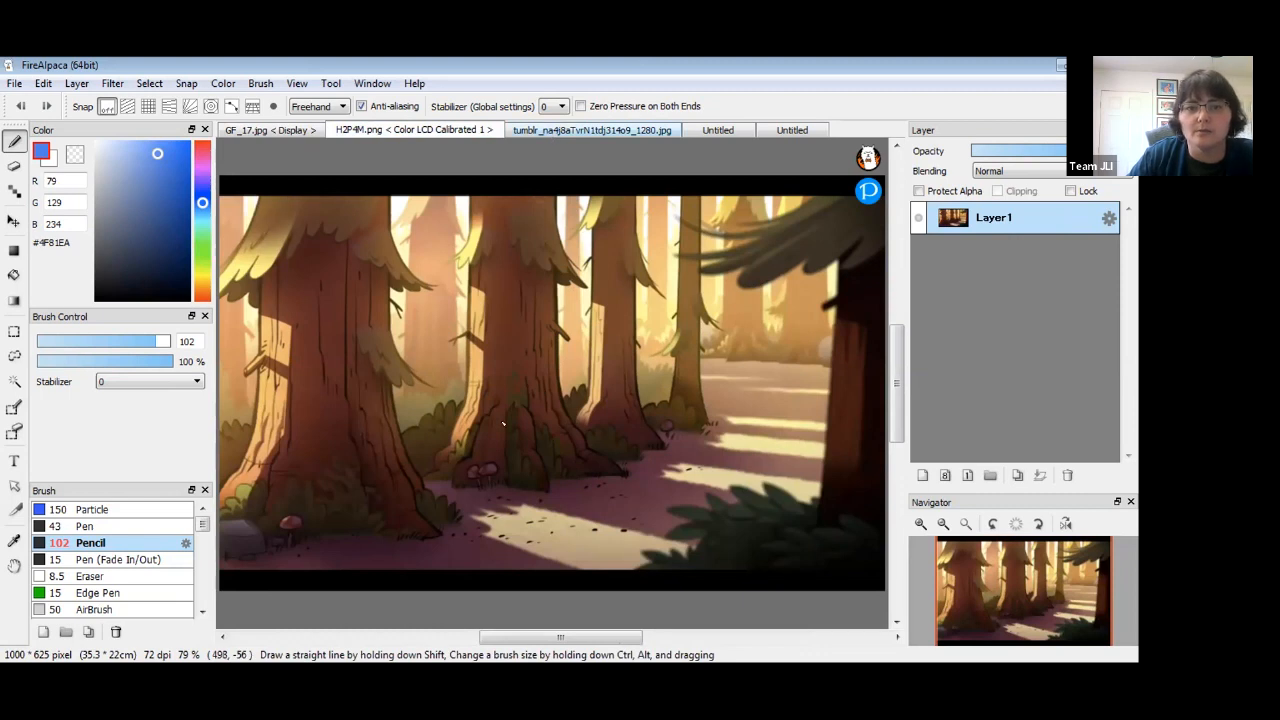
click(592, 130)
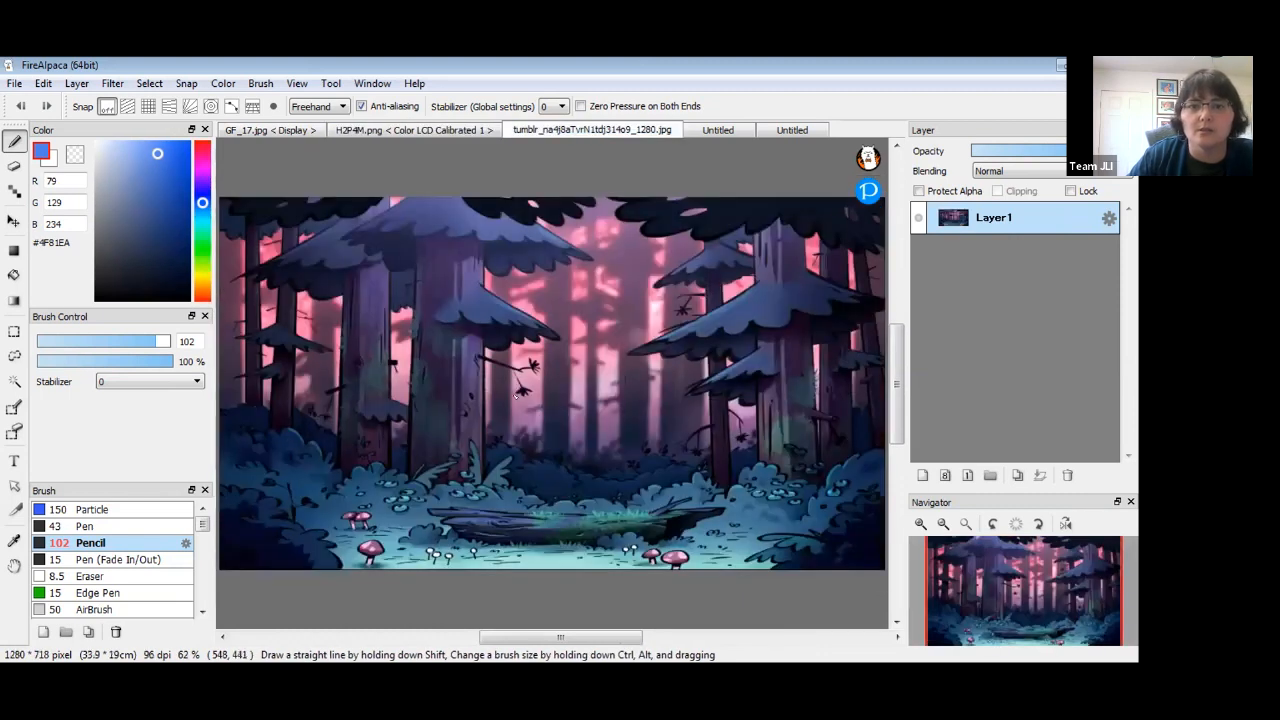
click(792, 130)
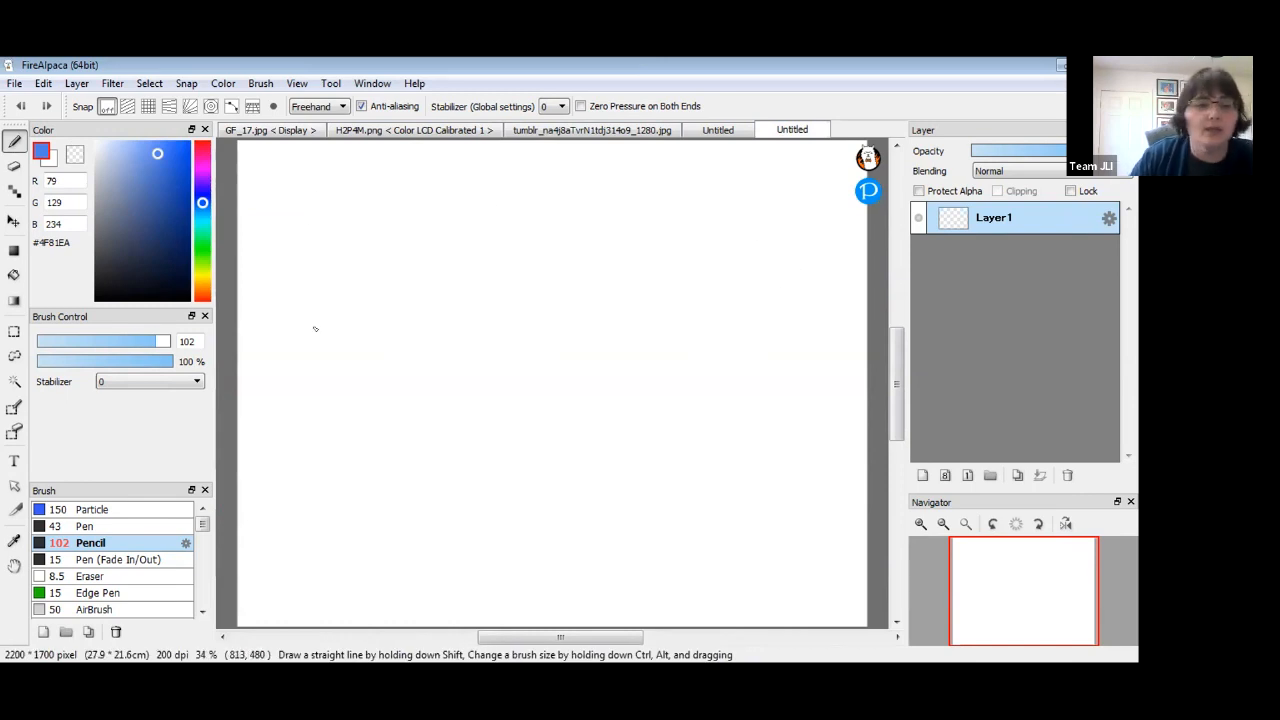
Outline a tree trunk on the canvas's left side with a size 63 Pen in #5B8FFF and fill it in at size 154.
click(150, 526)
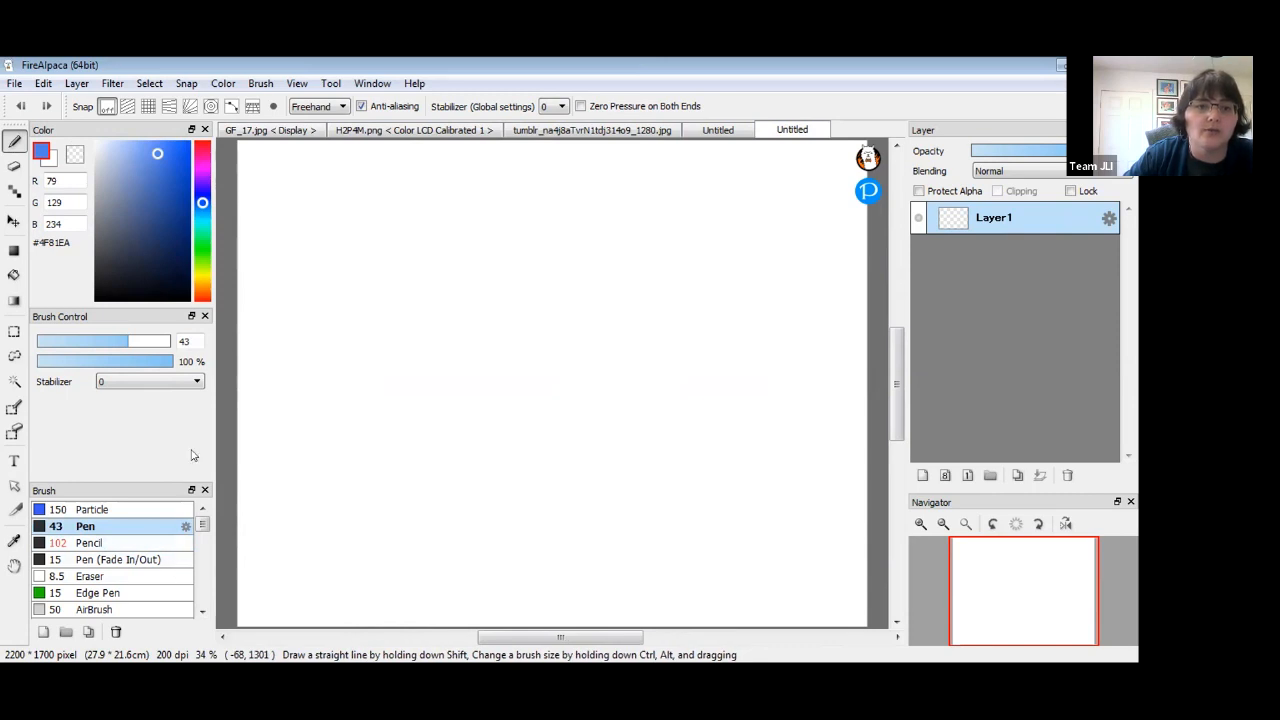
mouse_move(157, 155)
mouse_down()
mouse_move(184, 134)
mouse_move(157, 110)
mouse_up()
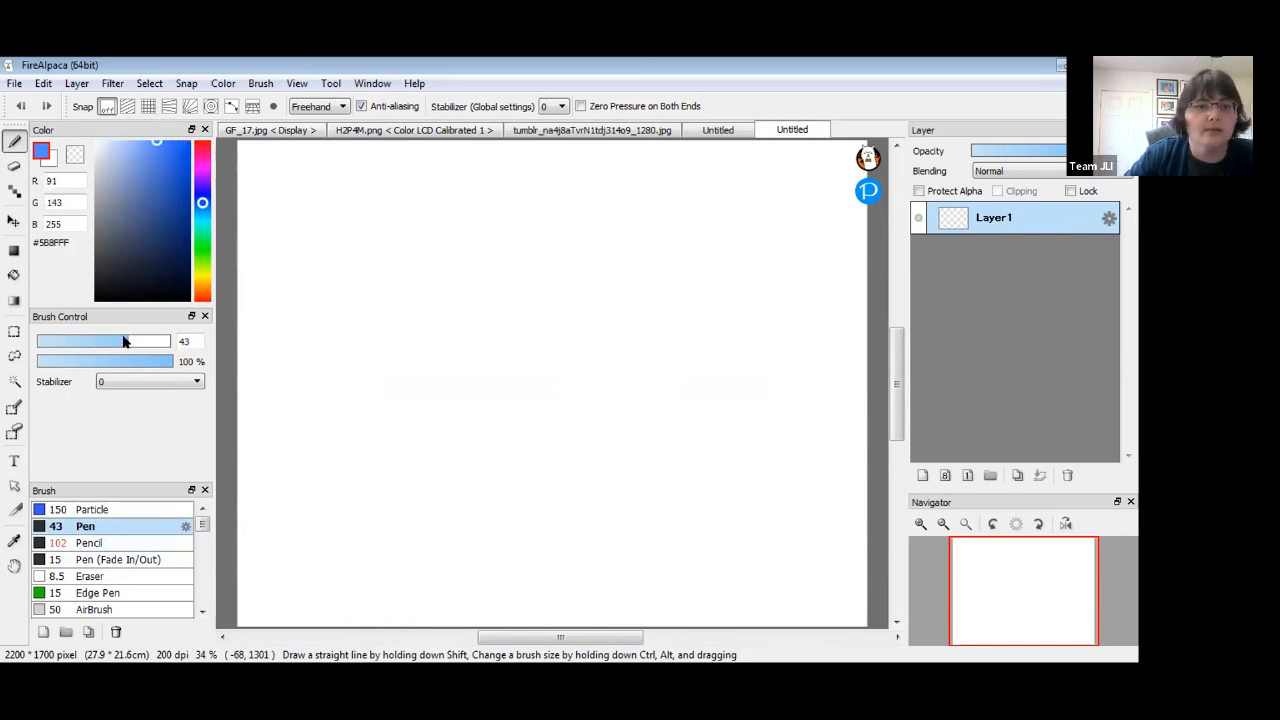
drag(116, 341, 145, 345)
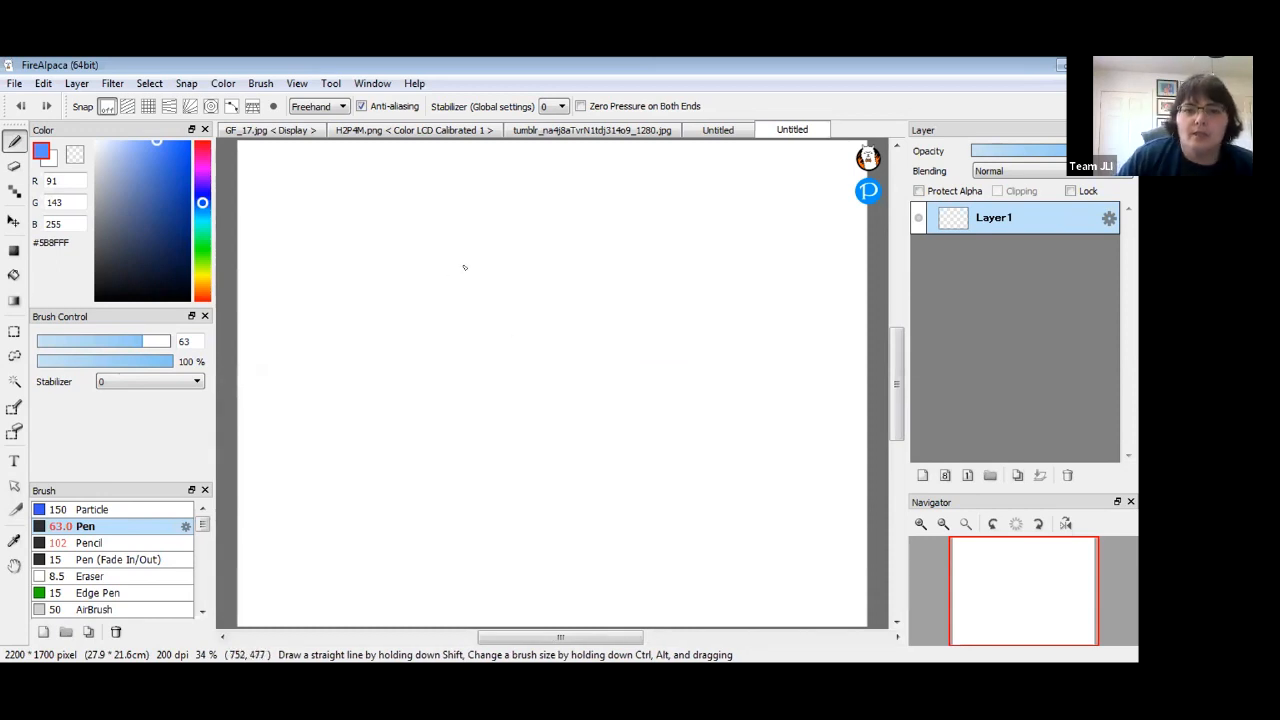
drag(344, 238, 357, 430)
drag(400, 238, 424, 425)
drag(143, 342, 172, 342)
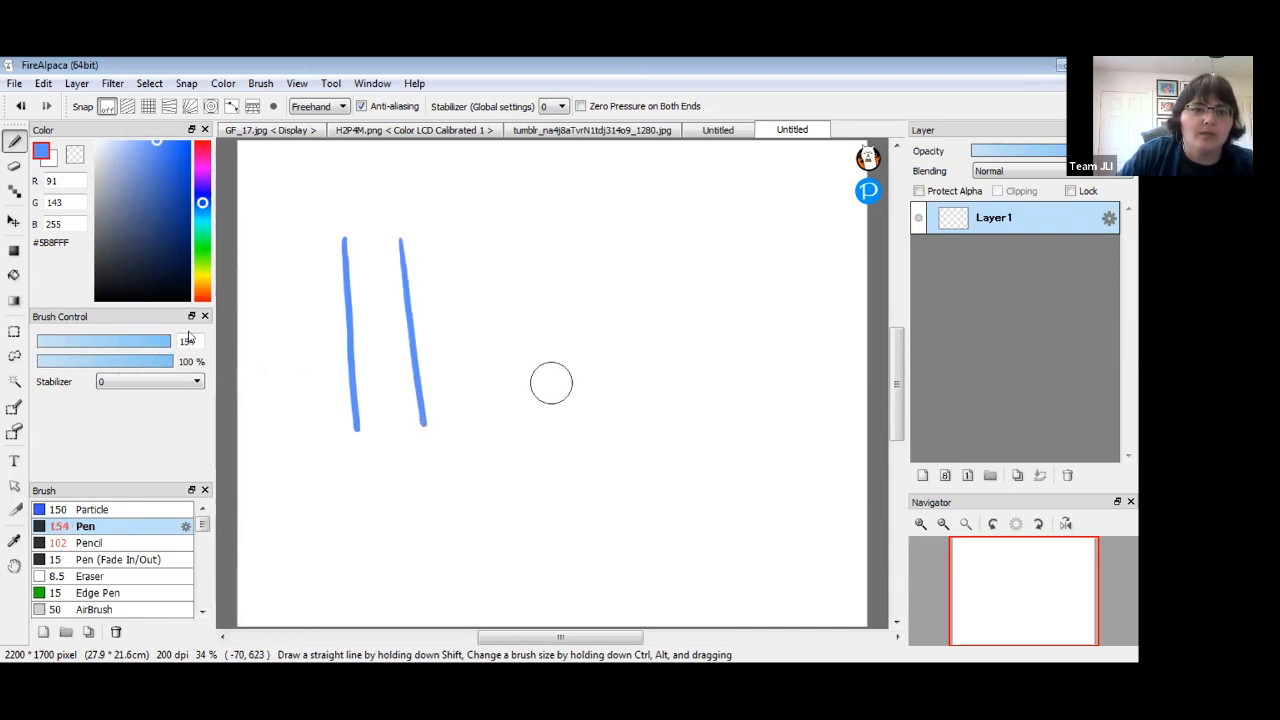
mouse_move(350, 242)
mouse_down()
mouse_move(353, 395)
mouse_move(351, 253)
mouse_move(372, 365)
mouse_move(374, 278)
mouse_move(384, 407)
mouse_move(392, 238)
mouse_move(405, 424)
mouse_move(409, 380)
mouse_move(409, 419)
mouse_move(361, 423)
mouse_move(420, 423)
mouse_move(362, 427)
mouse_up()
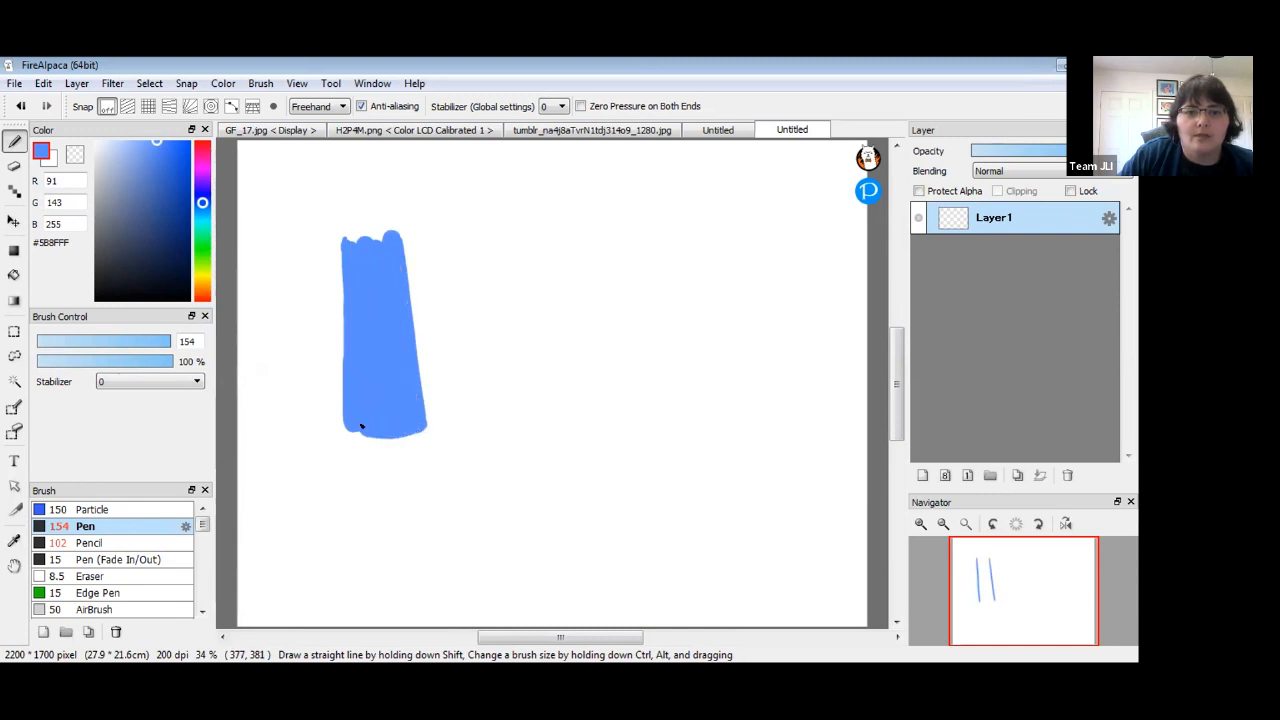
Move the trunk down and slightly right, and paint a large rounded, scalloped leaf canopy over its upper end.
click(14, 220)
drag(408, 357, 433, 460)
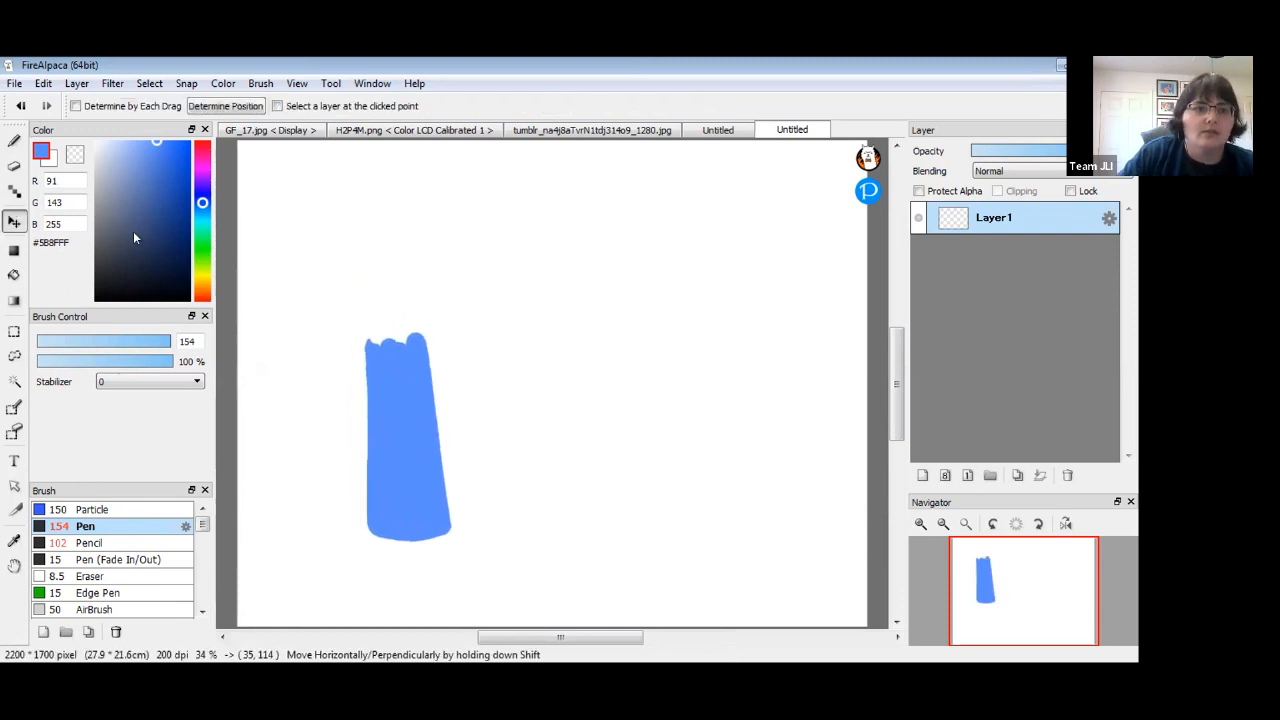
click(14, 140)
mouse_move(354, 331)
mouse_down()
mouse_move(297, 307)
mouse_move(298, 339)
mouse_move(315, 346)
mouse_move(466, 314)
mouse_move(446, 321)
mouse_move(430, 287)
mouse_move(365, 275)
mouse_move(305, 312)
mouse_move(311, 200)
mouse_move(430, 270)
mouse_move(503, 241)
mouse_move(481, 207)
mouse_move(421, 217)
mouse_move(379, 182)
mouse_move(344, 181)
mouse_move(280, 206)
mouse_up()
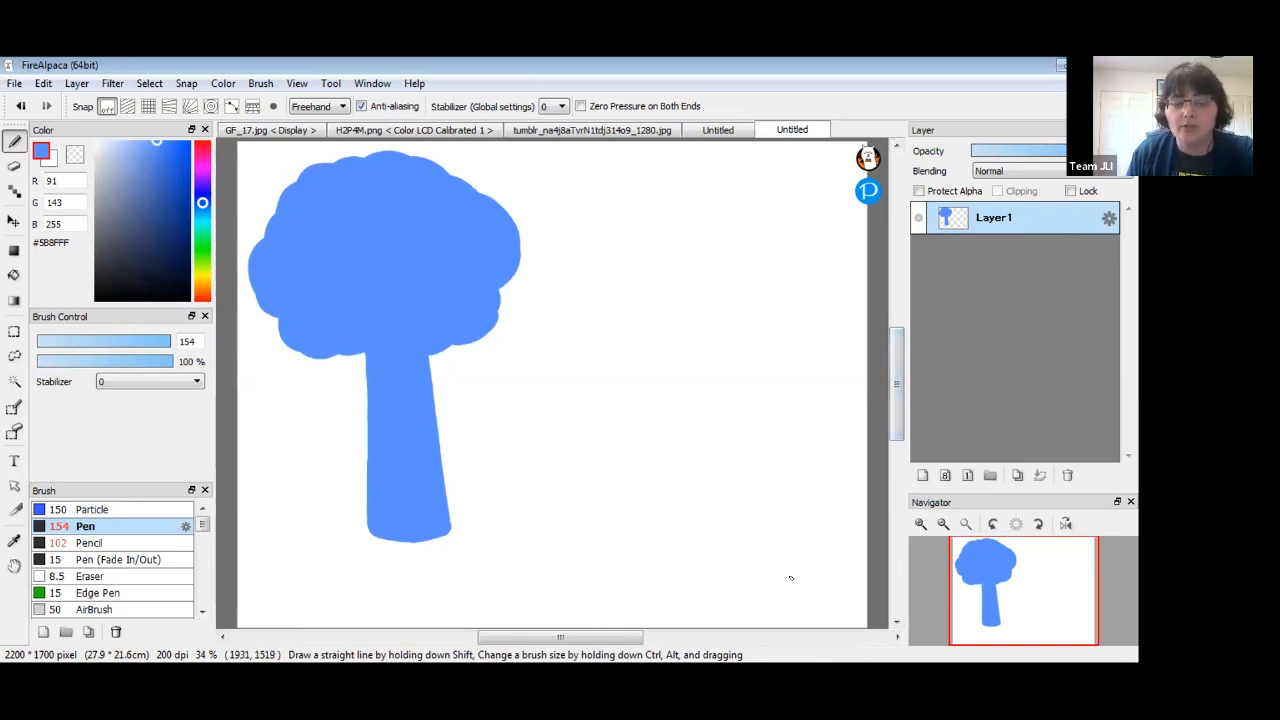
Set the Pen size to 35 and add a short angled branch on each side of the trunk, reaching into the canopy.
drag(141, 347, 114, 345)
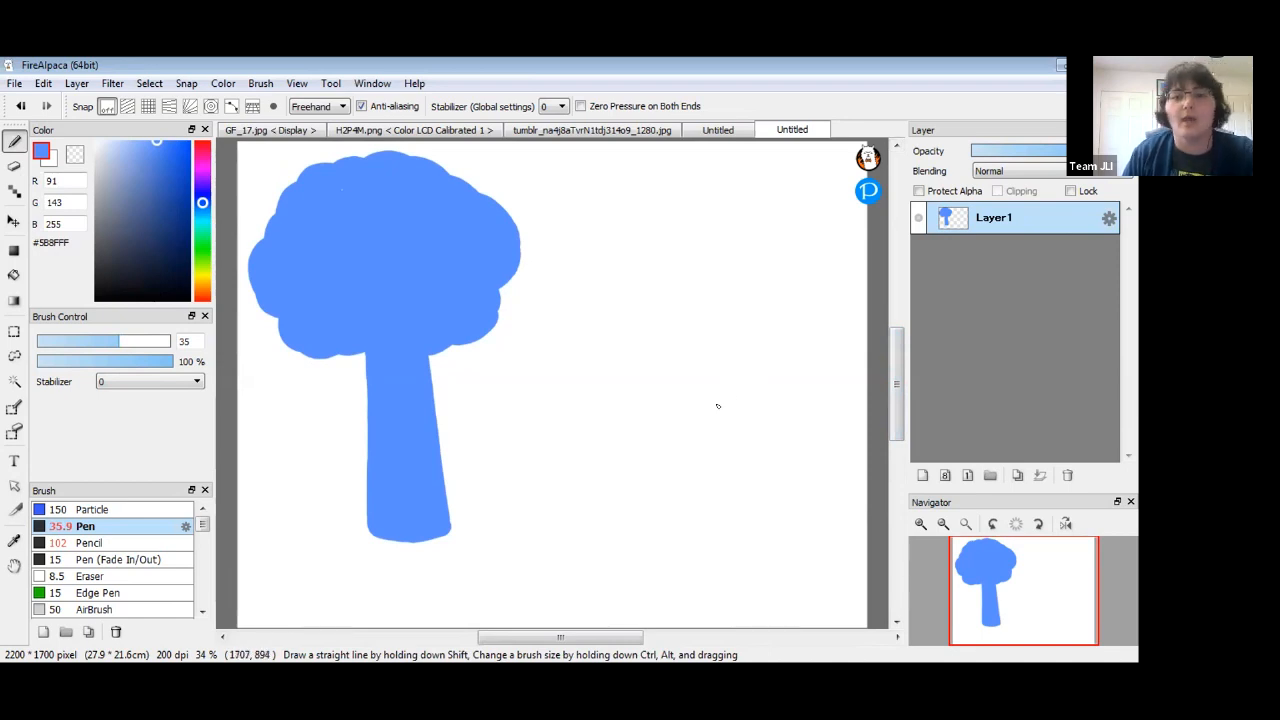
drag(367, 390, 328, 346)
drag(436, 381, 456, 342)
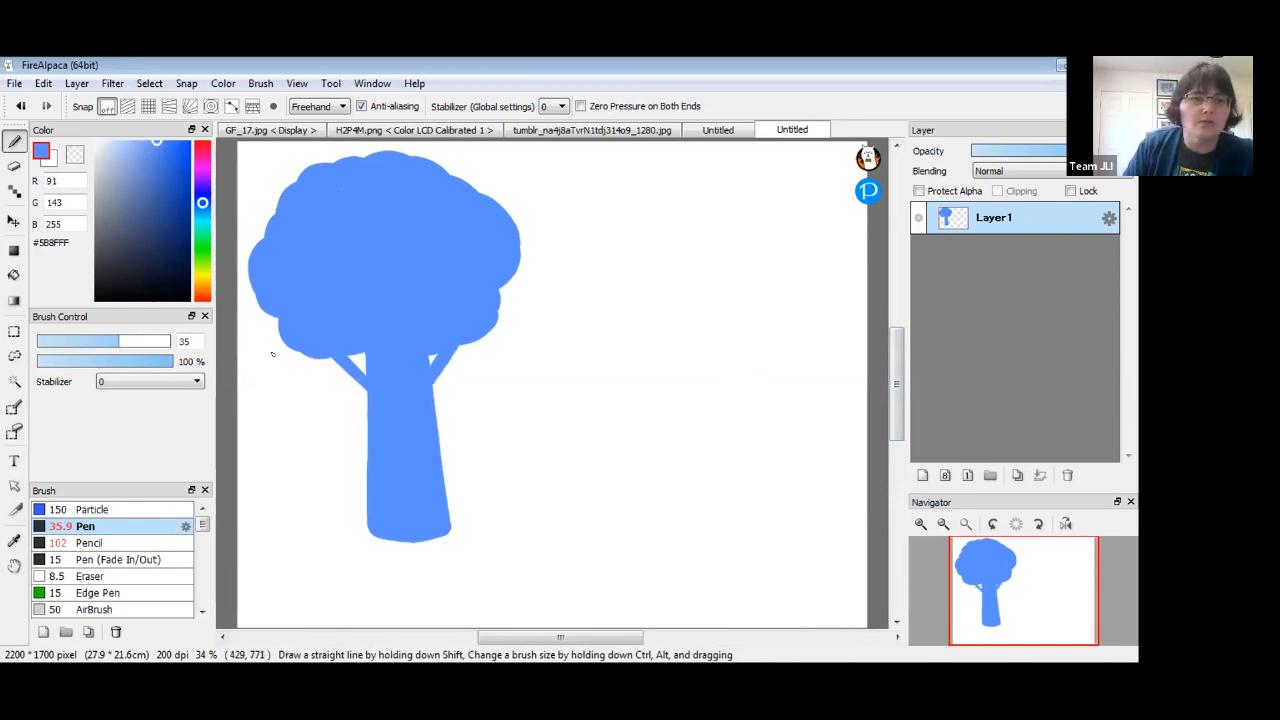
Set the Pen size to 97 and draw a second, wider trunk with a flared base on the right side, filled solid.
drag(118, 342, 152, 342)
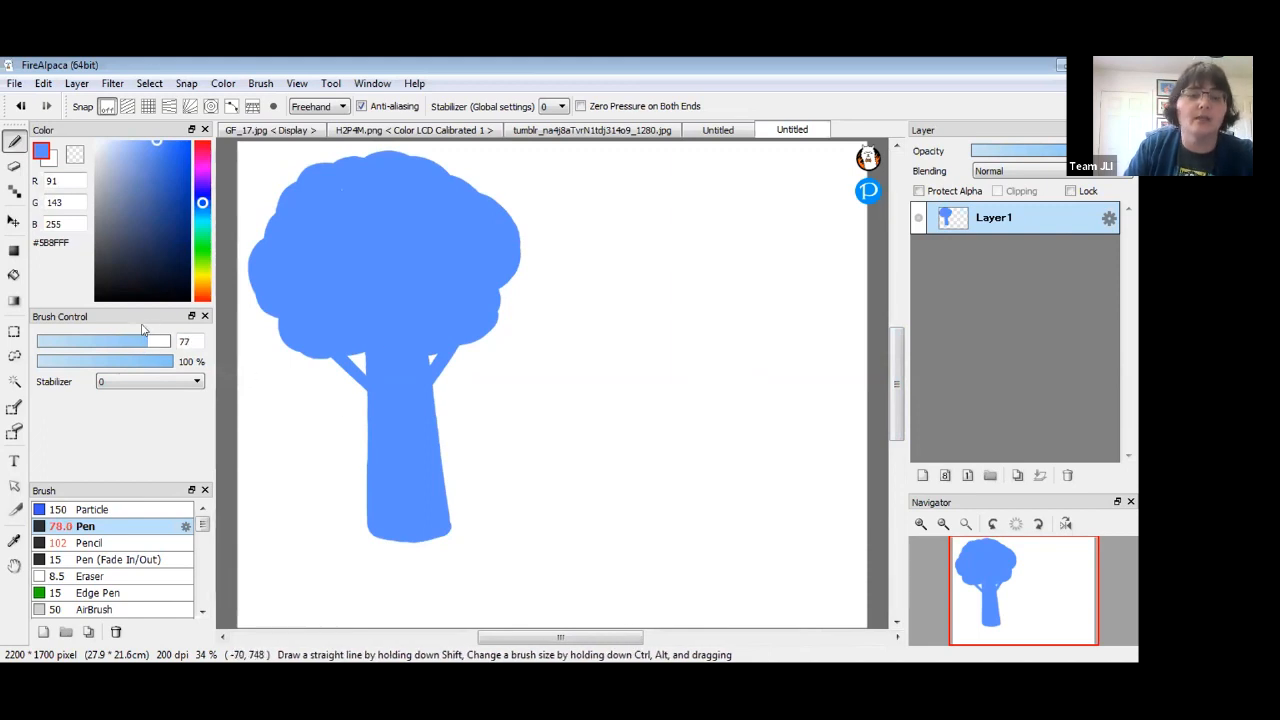
click(155, 342)
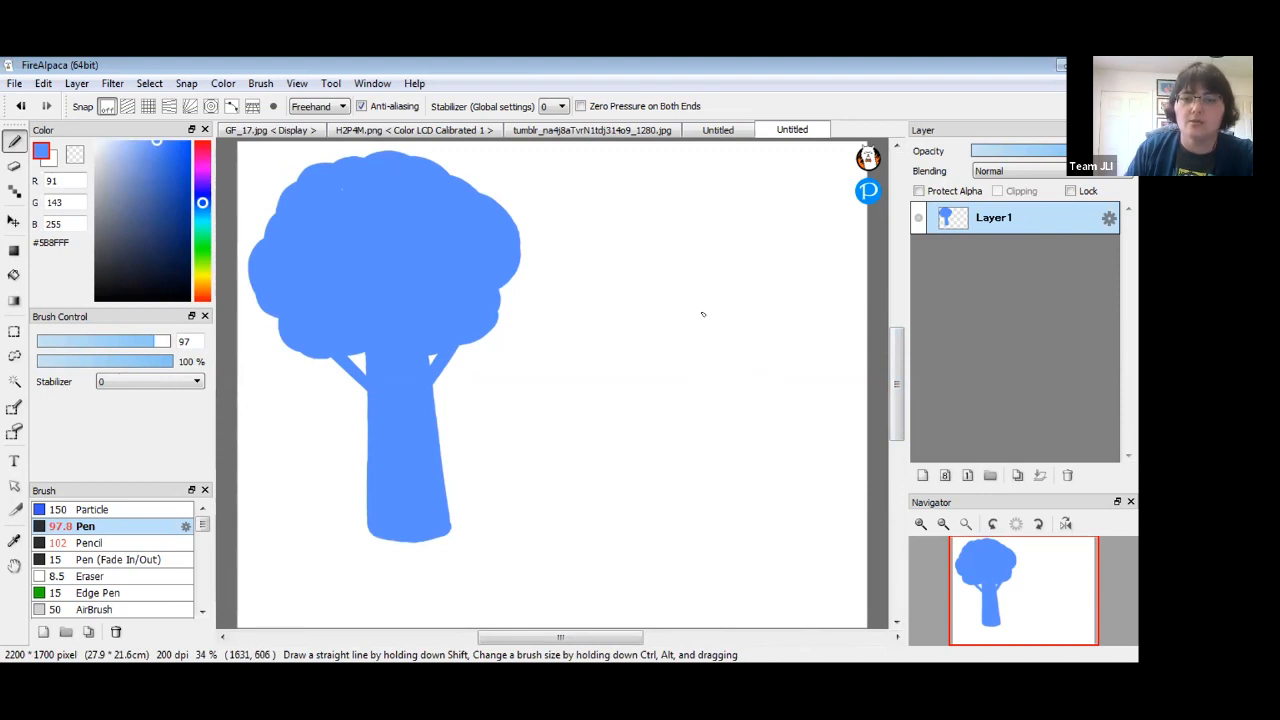
drag(686, 264, 679, 485)
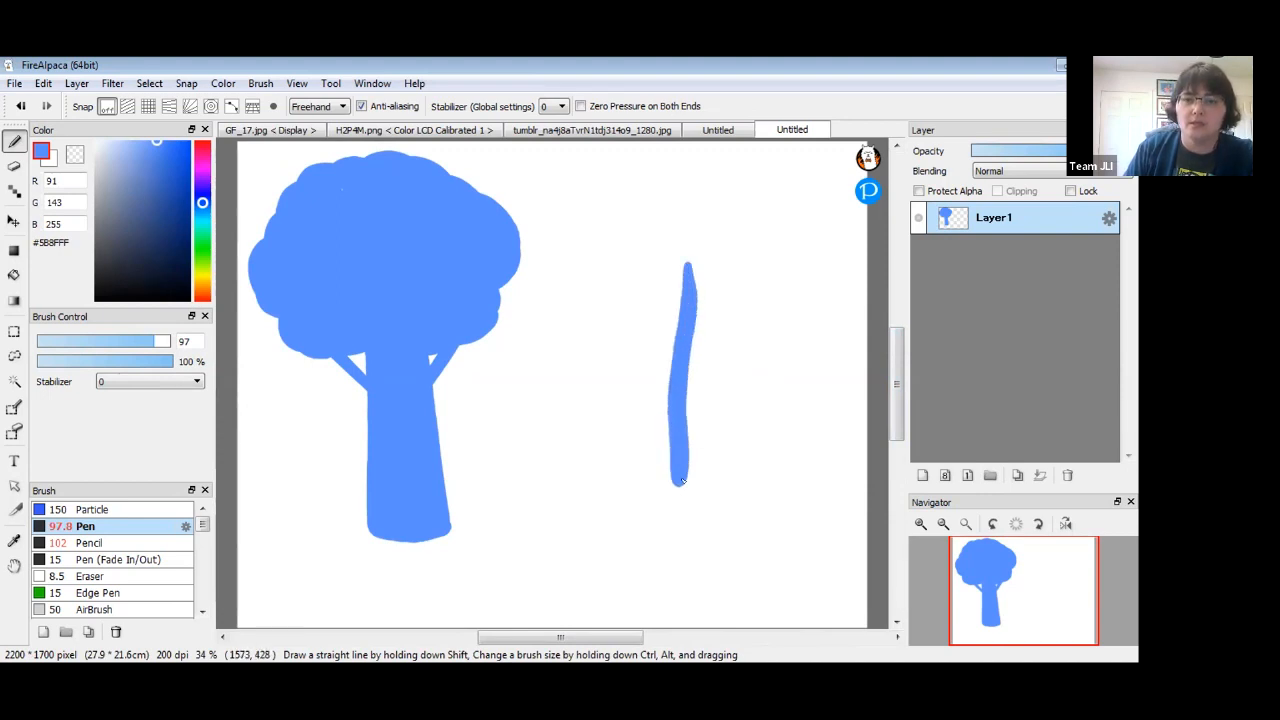
mouse_move(758, 261)
mouse_down()
mouse_move(758, 370)
mouse_move(788, 485)
mouse_up()
mouse_move(690, 268)
mouse_down()
mouse_move(688, 412)
mouse_move(695, 399)
mouse_move(708, 424)
mouse_move(711, 304)
mouse_move(734, 474)
mouse_move(735, 272)
mouse_move(742, 448)
mouse_move(739, 350)
mouse_move(775, 472)
mouse_move(744, 326)
mouse_up()
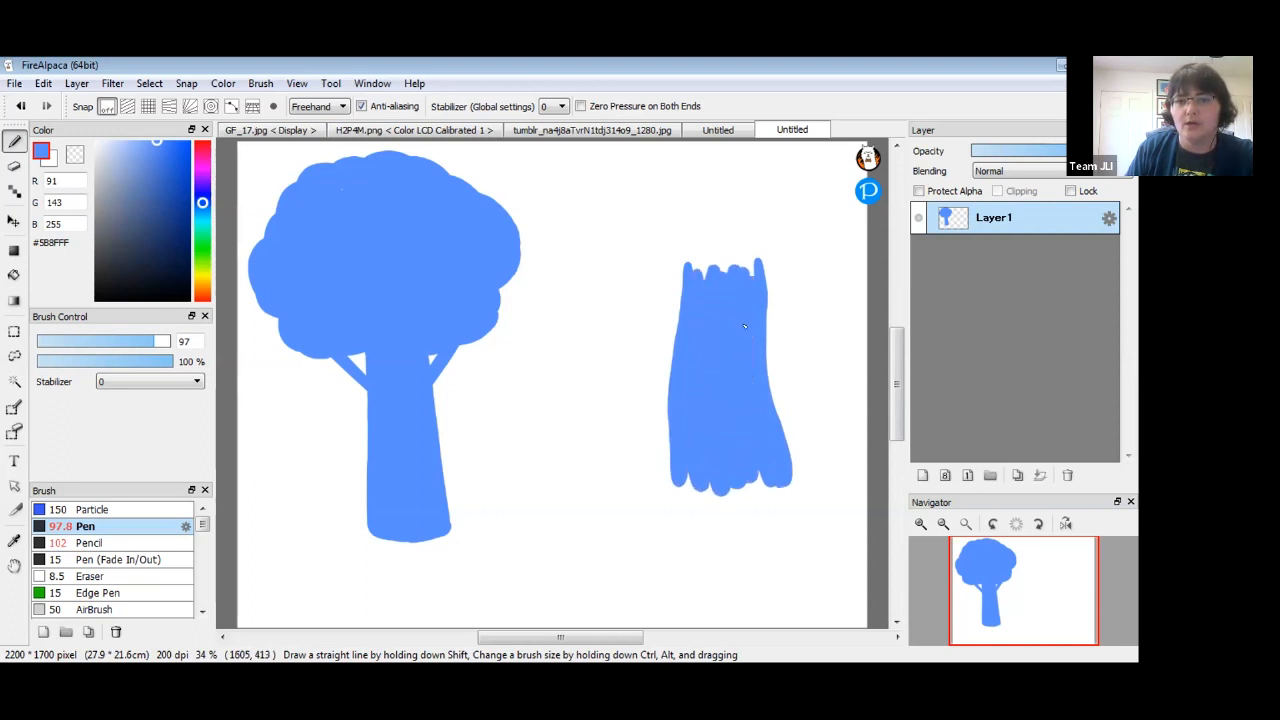
mouse_move(697, 458)
mouse_down()
mouse_move(686, 471)
mouse_move(712, 488)
mouse_move(741, 470)
mouse_up()
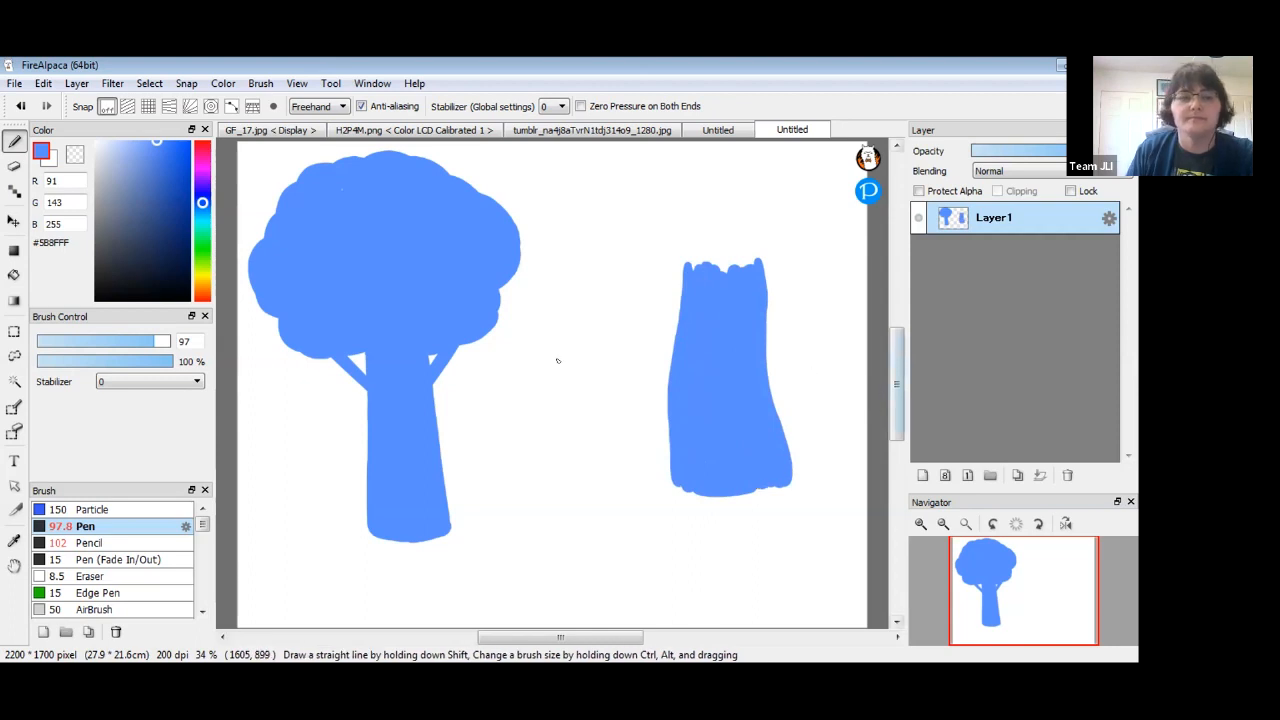
Shift the drawn trees slightly down and left on the canvas.
click(14, 221)
drag(743, 423, 734, 459)
click(14, 141)
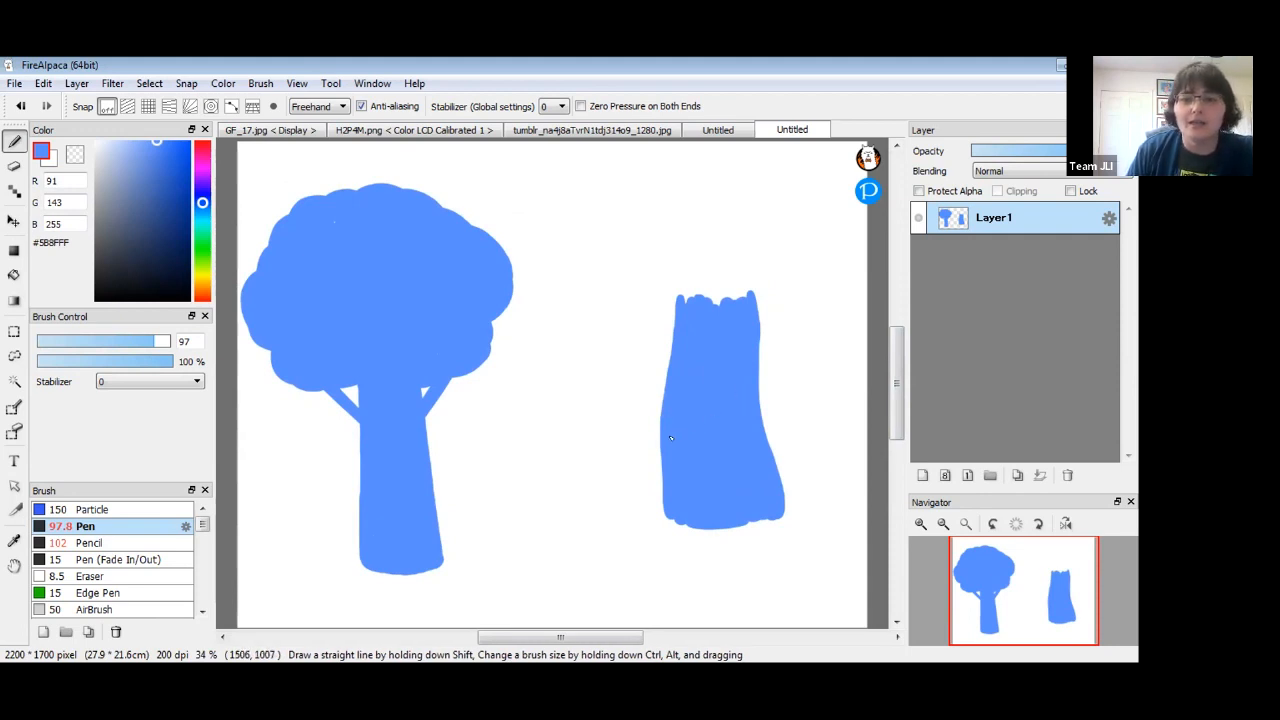
Paint a thick, tapering branch rising from the second trunk's left side, and extend the trunk's upper end.
mouse_move(664, 405)
mouse_down()
mouse_move(660, 372)
mouse_move(590, 282)
mouse_move(688, 378)
mouse_up()
drag(588, 271, 674, 357)
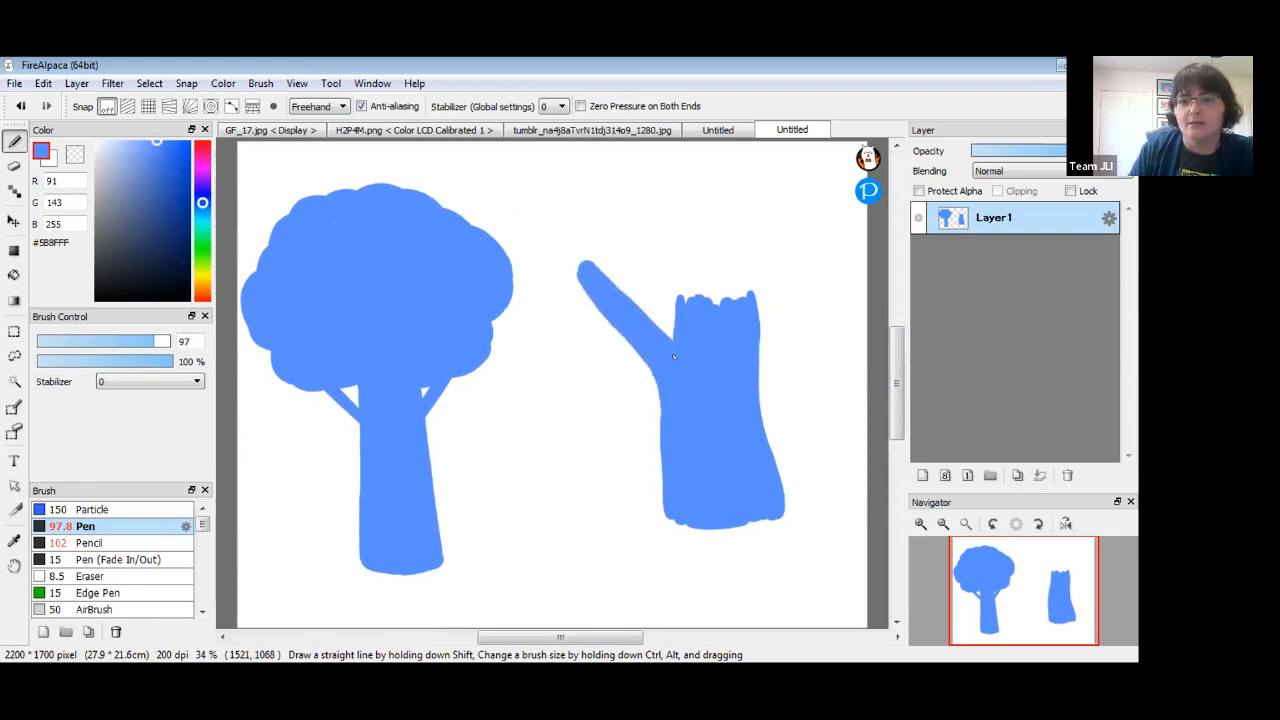
mouse_move(592, 276)
mouse_down()
mouse_move(689, 370)
mouse_move(617, 304)
mouse_move(656, 380)
mouse_up()
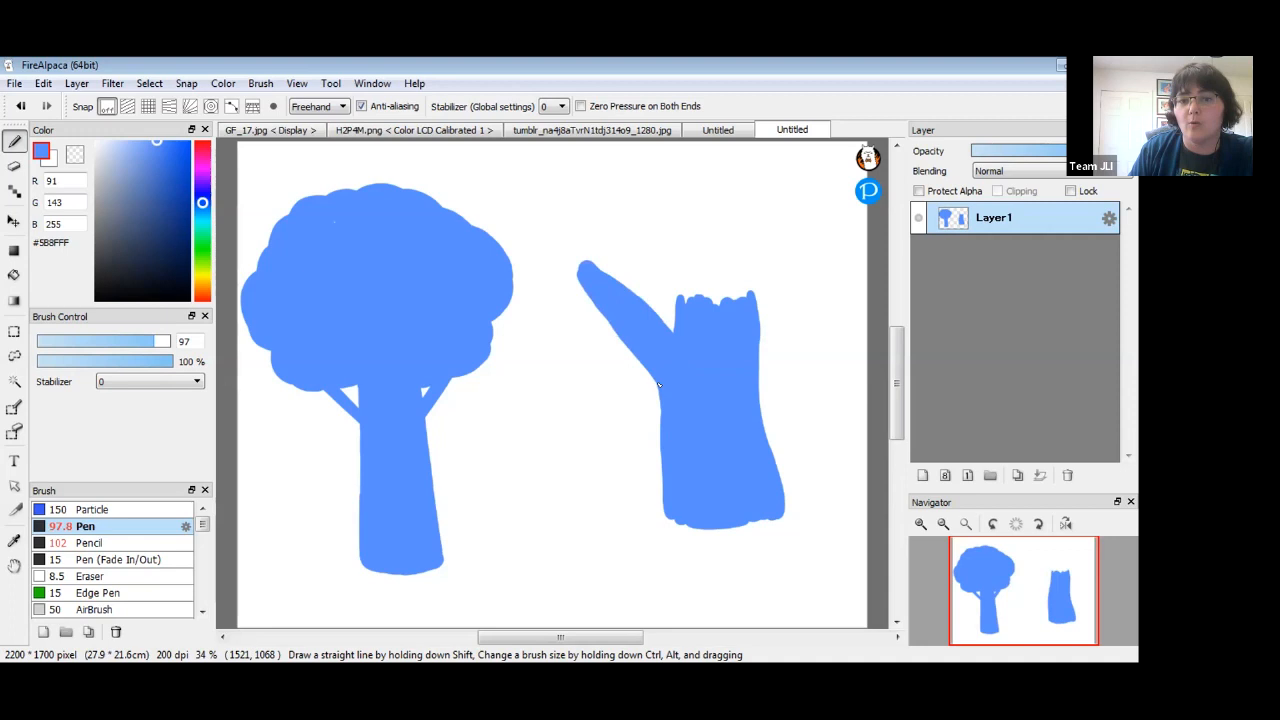
mouse_move(677, 281)
mouse_down()
mouse_move(675, 320)
mouse_move(686, 254)
mouse_move(741, 268)
mouse_up()
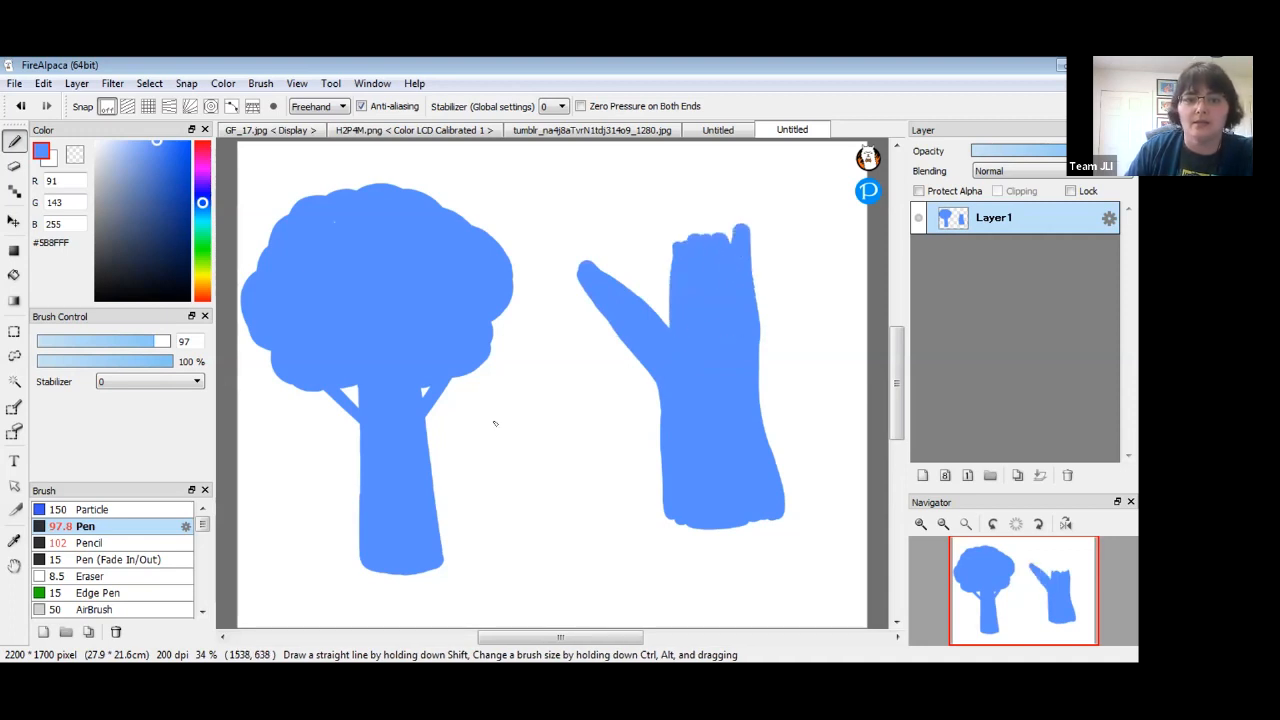
mouse_move(440, 410)
mouse_down()
mouse_move(457, 551)
mouse_move(482, 379)
mouse_up()
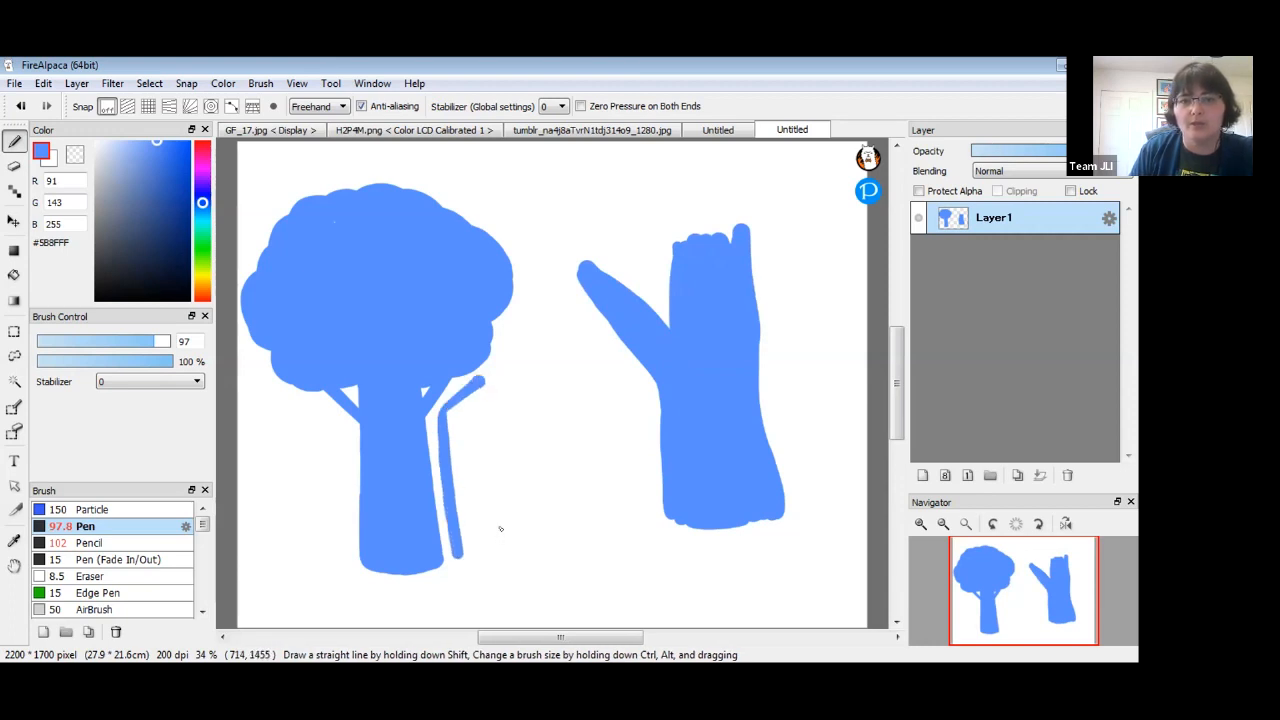
key(ctrl+z)
key(ctrl+z)
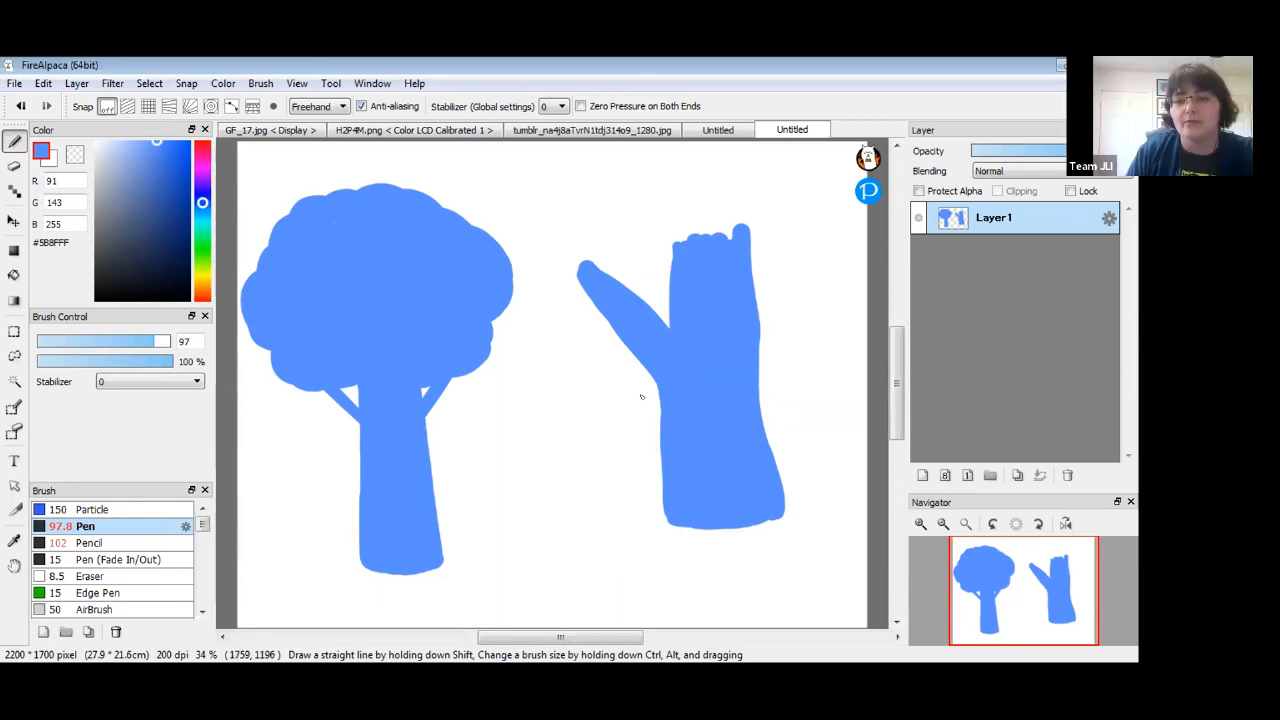
drag(600, 377, 640, 377)
mouse_move(614, 361)
mouse_down()
mouse_move(643, 379)
mouse_move(629, 394)
mouse_up()
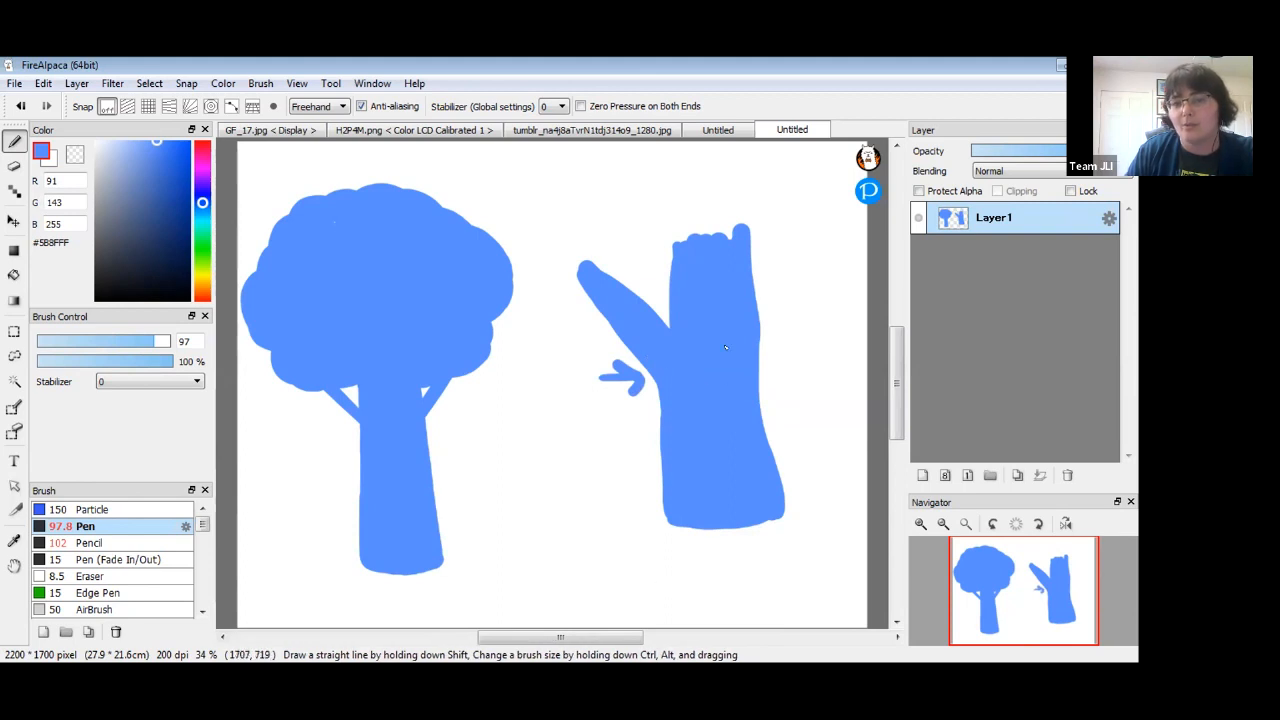
mouse_move(624, 418)
mouse_down()
mouse_move(643, 507)
mouse_move(624, 475)
mouse_move(637, 412)
mouse_up()
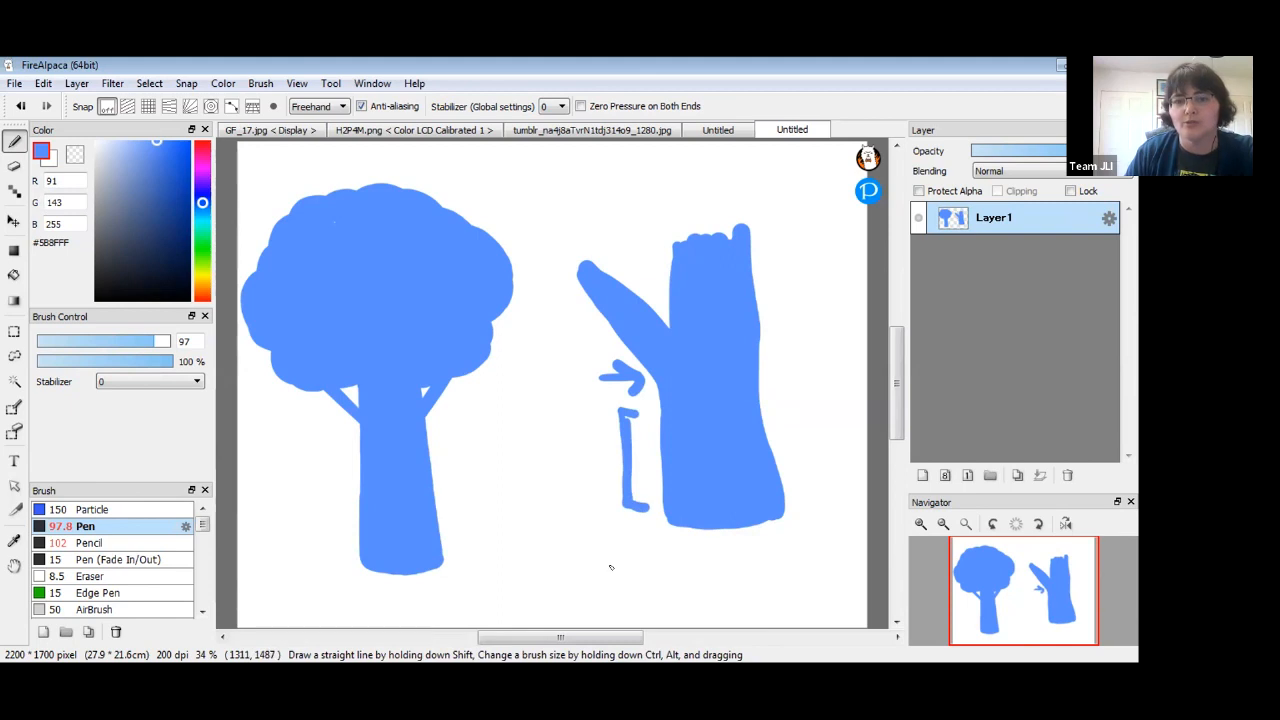
key(ctrl+z)
key(ctrl+z)
key(ctrl+z)
key(ctrl+z)
Add a thick branch on the second trunk's right side and split the left branch into two thinner offshoots.
mouse_move(755, 352)
mouse_down()
mouse_move(819, 268)
mouse_move(758, 352)
mouse_move(815, 277)
mouse_move(750, 330)
mouse_move(822, 256)
mouse_move(754, 320)
mouse_up()
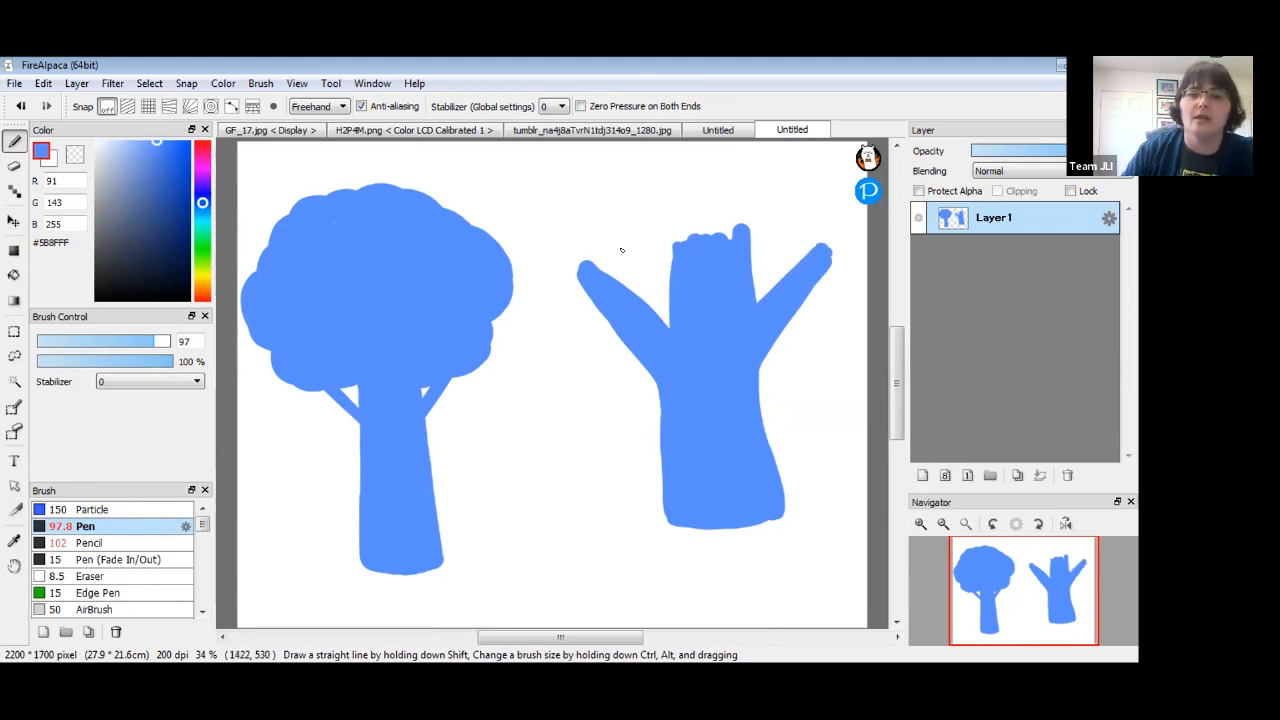
drag(609, 205, 645, 300)
drag(614, 240, 620, 280)
mouse_move(540, 234)
mouse_down()
mouse_move(586, 266)
mouse_move(541, 231)
mouse_up()
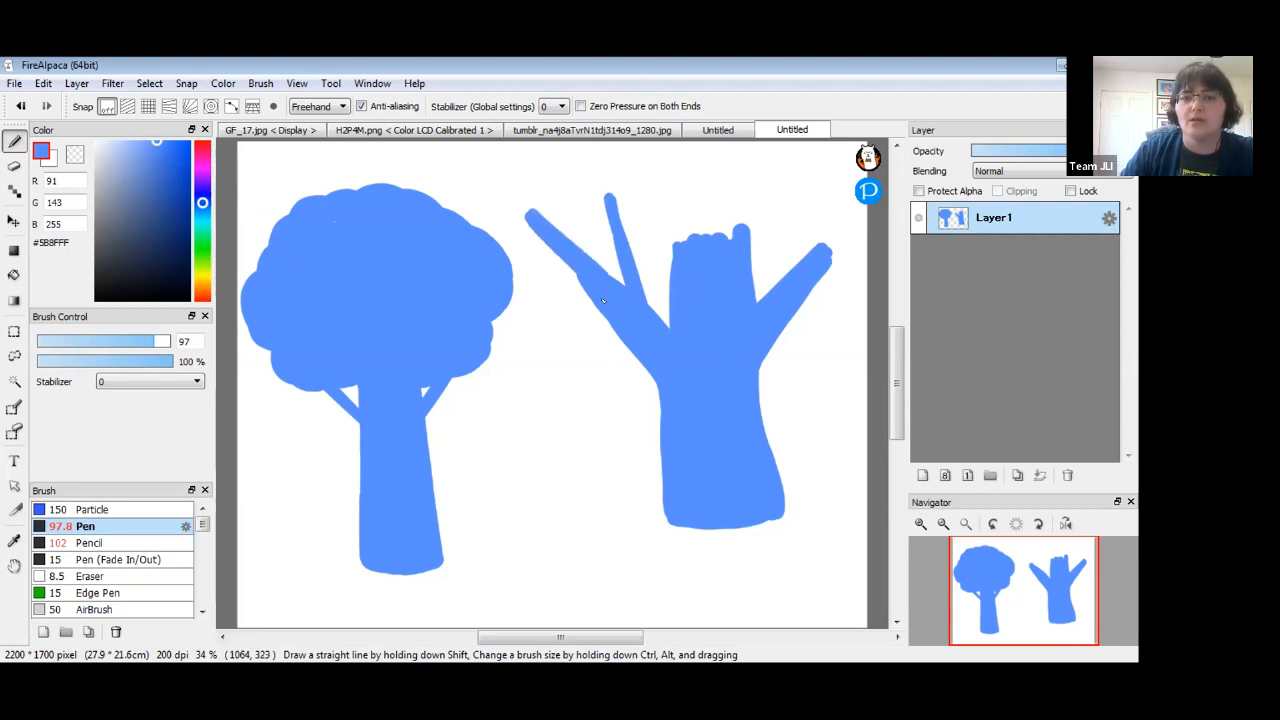
key(space)
mouse_move(709, 305)
mouse_down()
mouse_move(692, 353)
mouse_move(726, 300)
mouse_move(708, 290)
mouse_up()
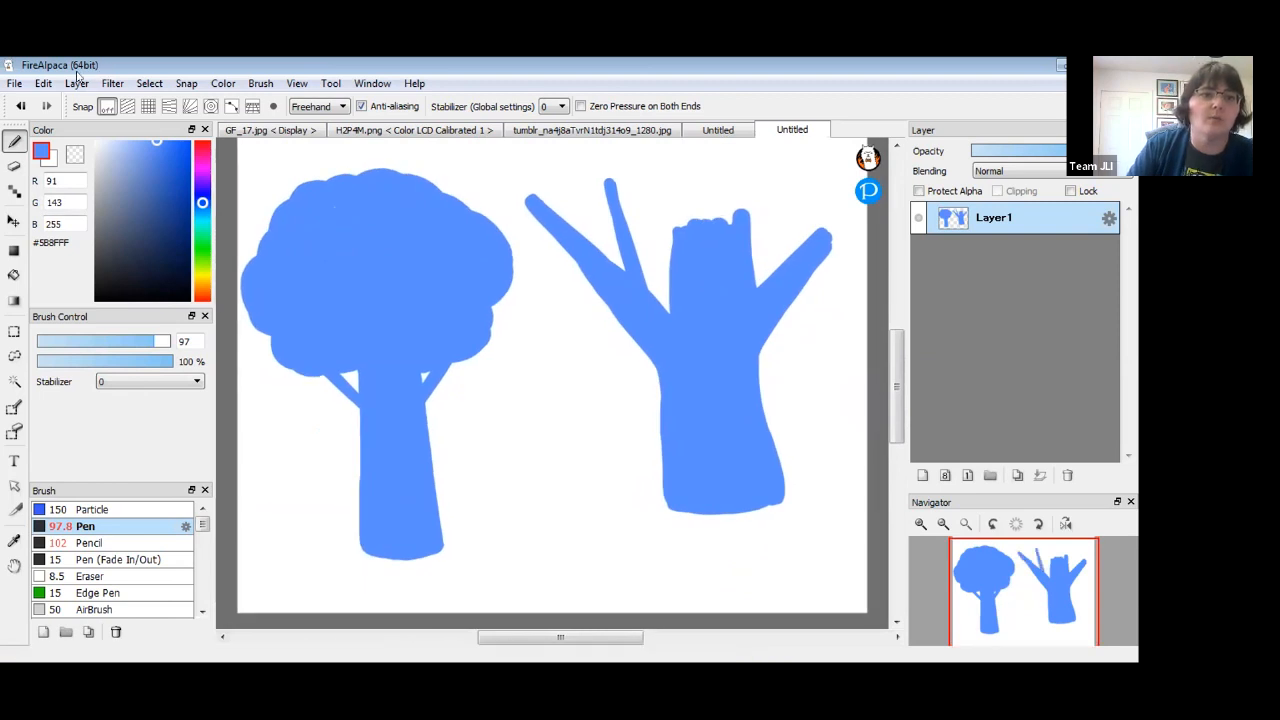
click(44, 84)
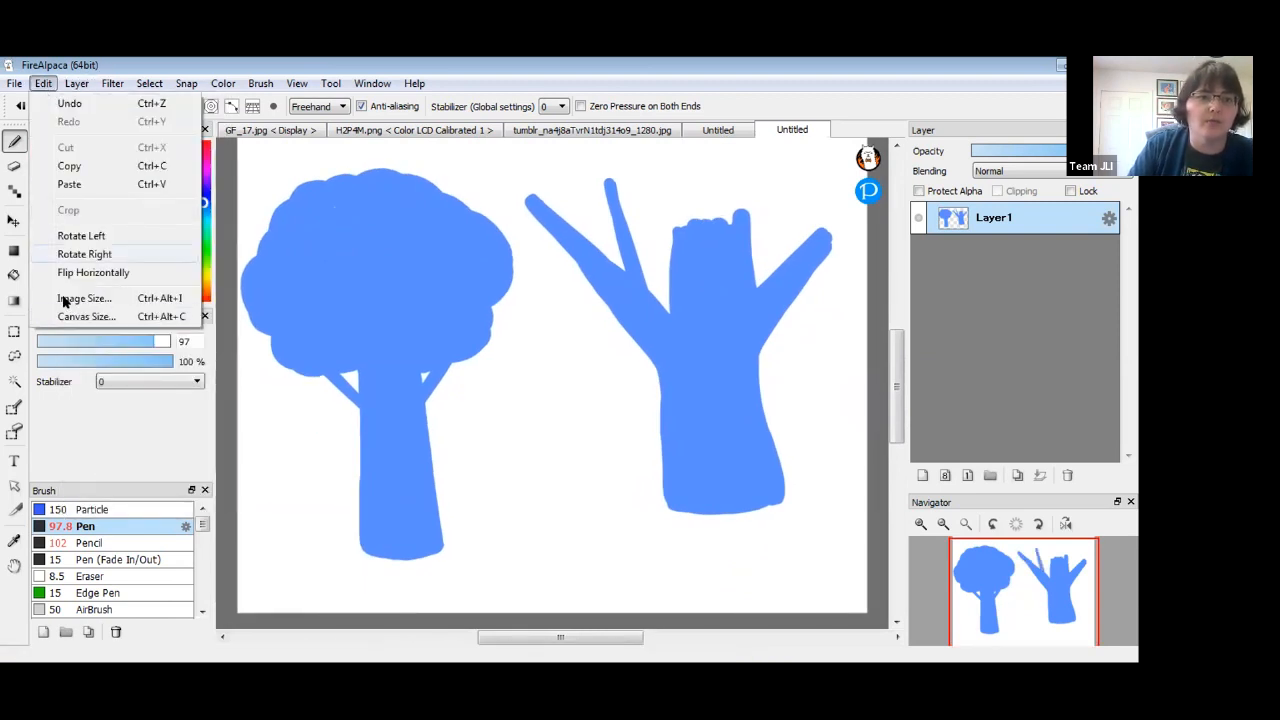
Resize the canvas to a height of 2000 pixels, anchored at Bottom Center so the extra space is added above the trees.
click(87, 317)
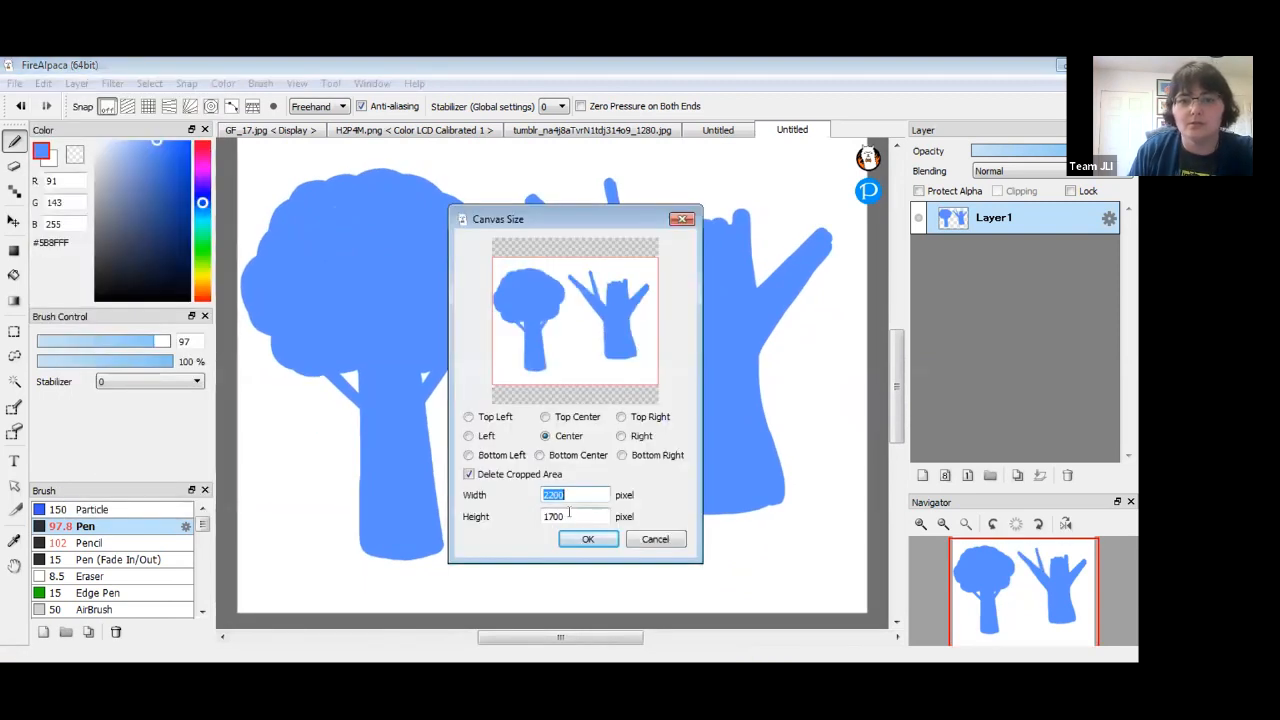
key(Tab)
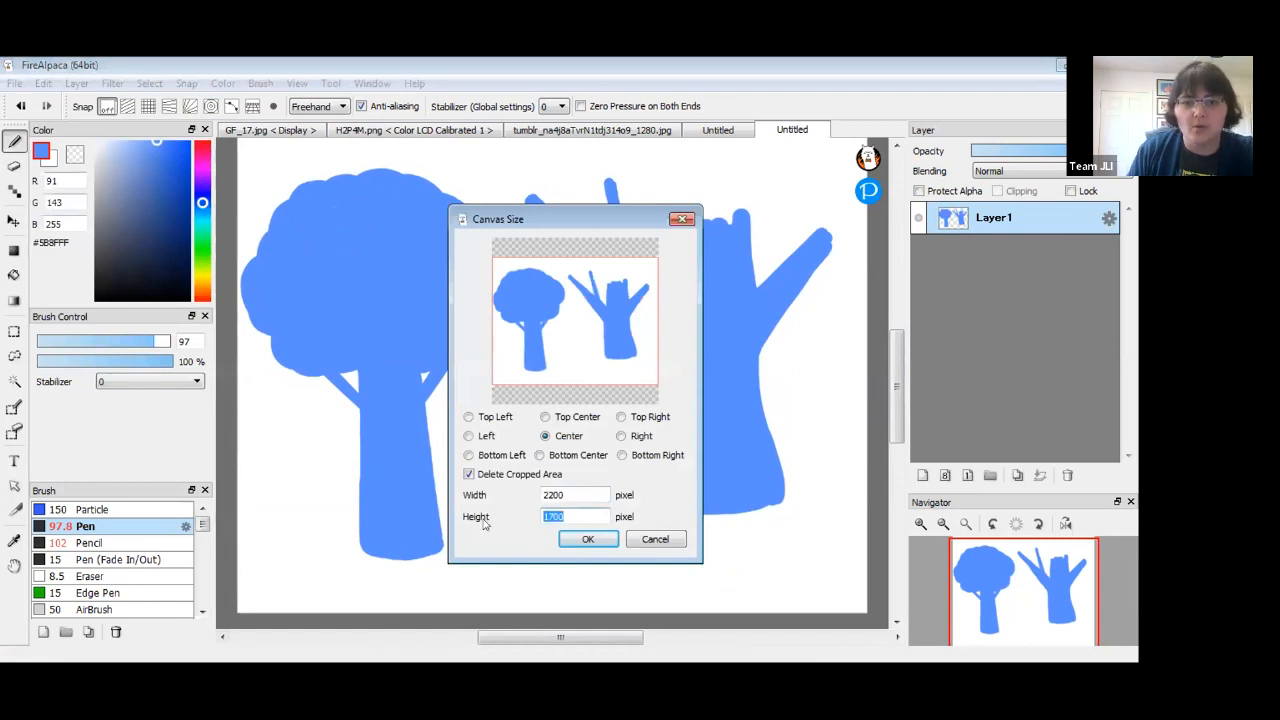
text(2000)
click(574, 421)
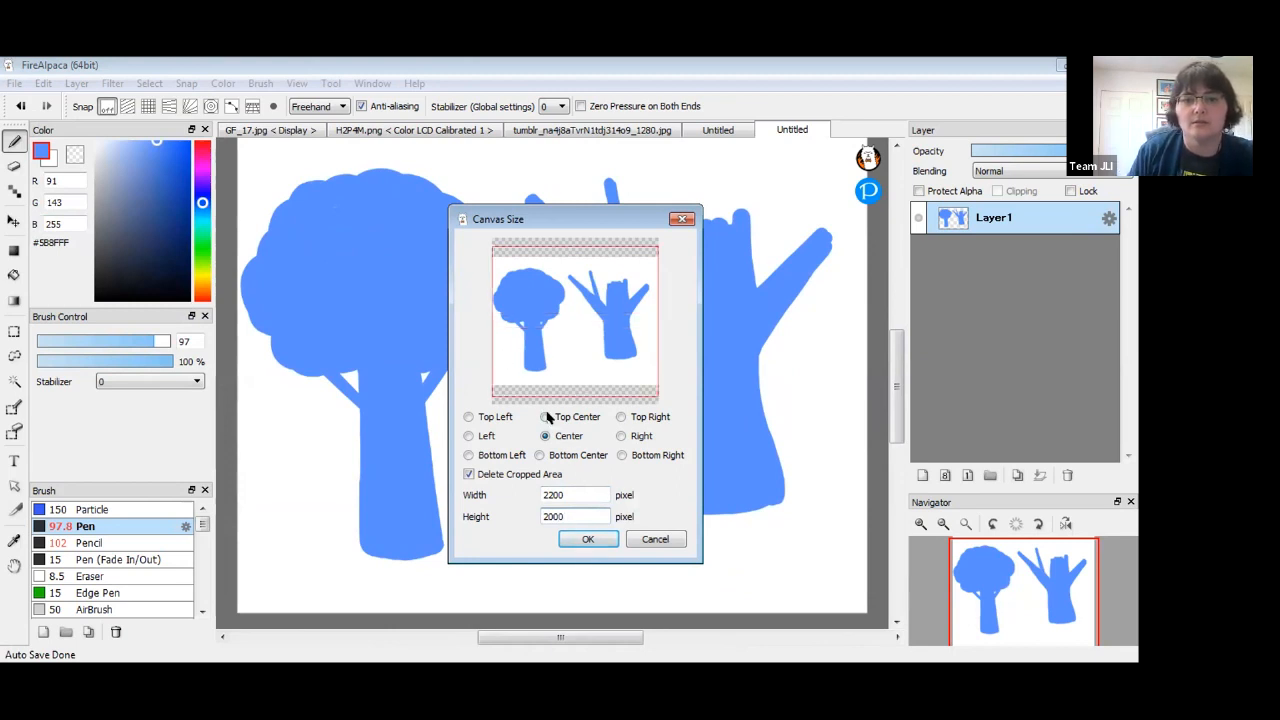
click(541, 455)
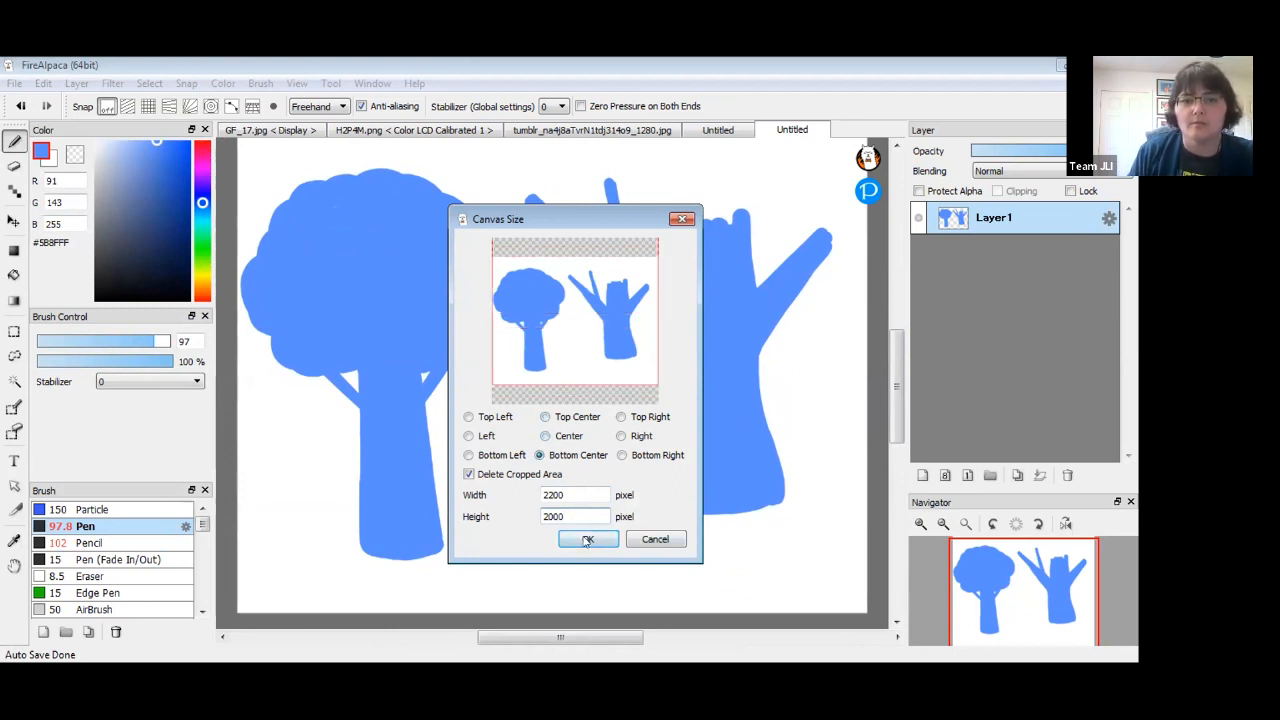
click(588, 539)
Extend the second trunk upward as a solid, narrowing shape and paint a tapering branch rising from its upper right side.
drag(750, 385, 668, 440)
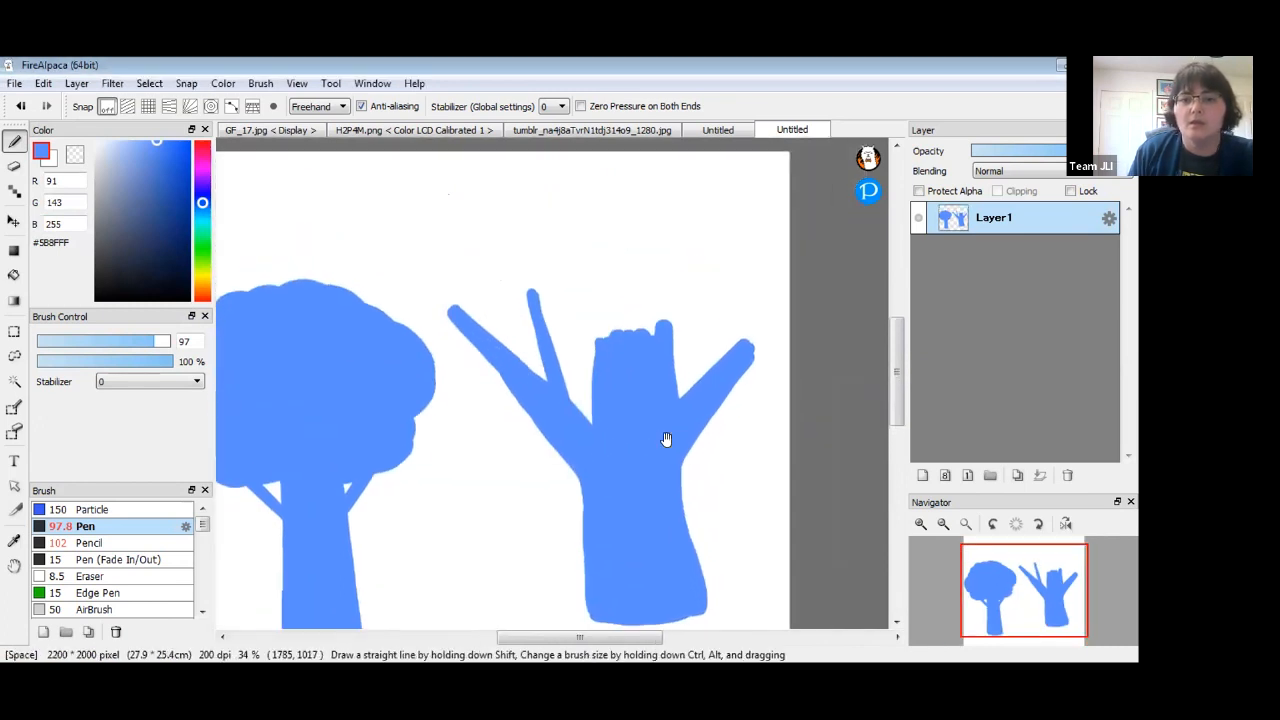
mouse_move(592, 355)
mouse_down()
mouse_move(614, 271)
mouse_move(598, 205)
mouse_move(598, 338)
mouse_move(716, 226)
mouse_up()
key(ctrl+z)
mouse_move(685, 278)
mouse_down()
mouse_move(644, 346)
mouse_move(674, 272)
mouse_move(664, 298)
mouse_move(718, 220)
mouse_up()
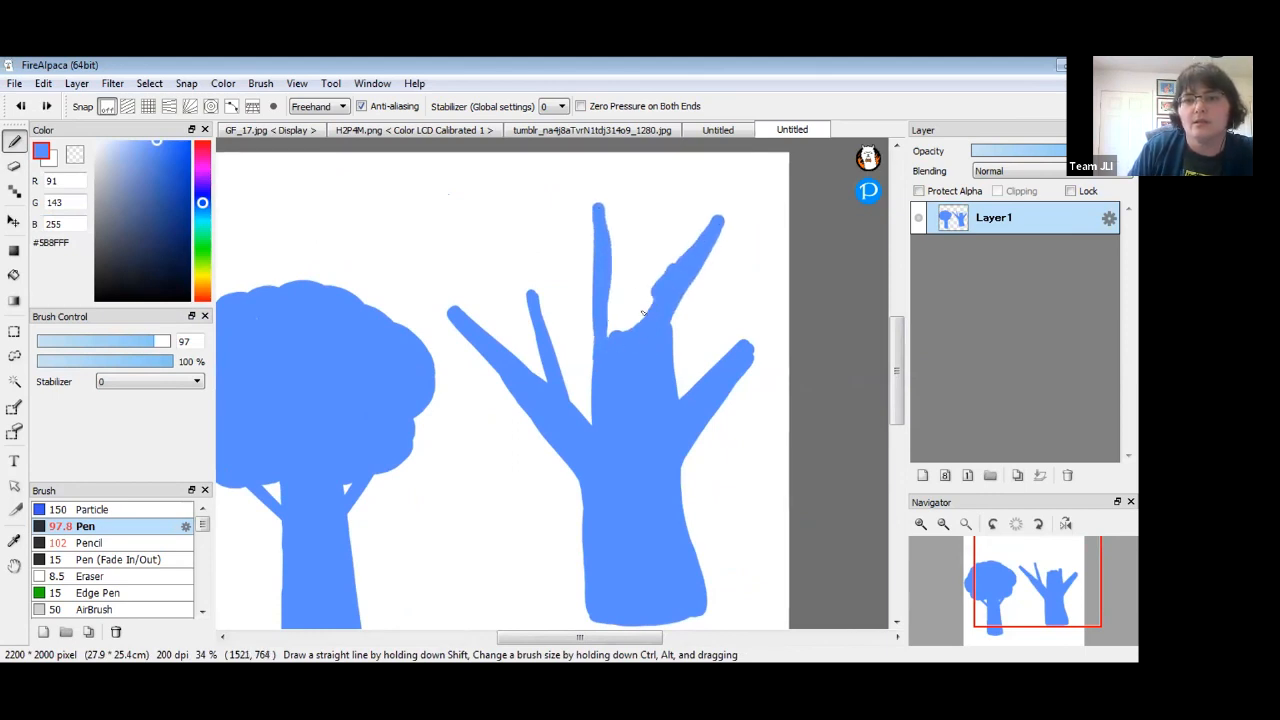
drag(640, 314, 629, 188)
mouse_move(630, 292)
mouse_down()
mouse_move(615, 246)
mouse_move(633, 356)
mouse_up()
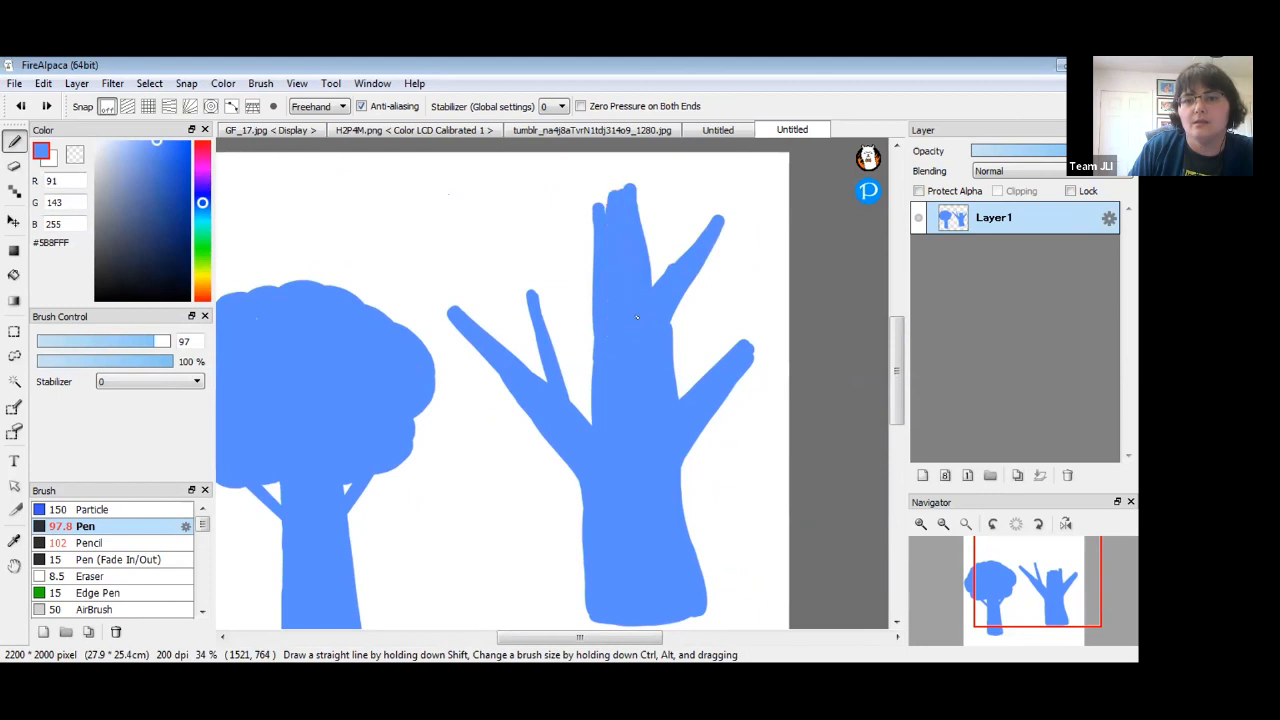
Add thinner offshoots to the second tree's two right branches and paint a branch on its upper left side with a thickened base.
mouse_move(716, 344)
mouse_down()
mouse_move(704, 398)
mouse_move(712, 379)
mouse_move(697, 385)
mouse_move(731, 251)
mouse_up()
mouse_move(588, 274)
mouse_down()
mouse_move(552, 217)
mouse_move(609, 282)
mouse_move(567, 236)
mouse_move(602, 275)
mouse_up()
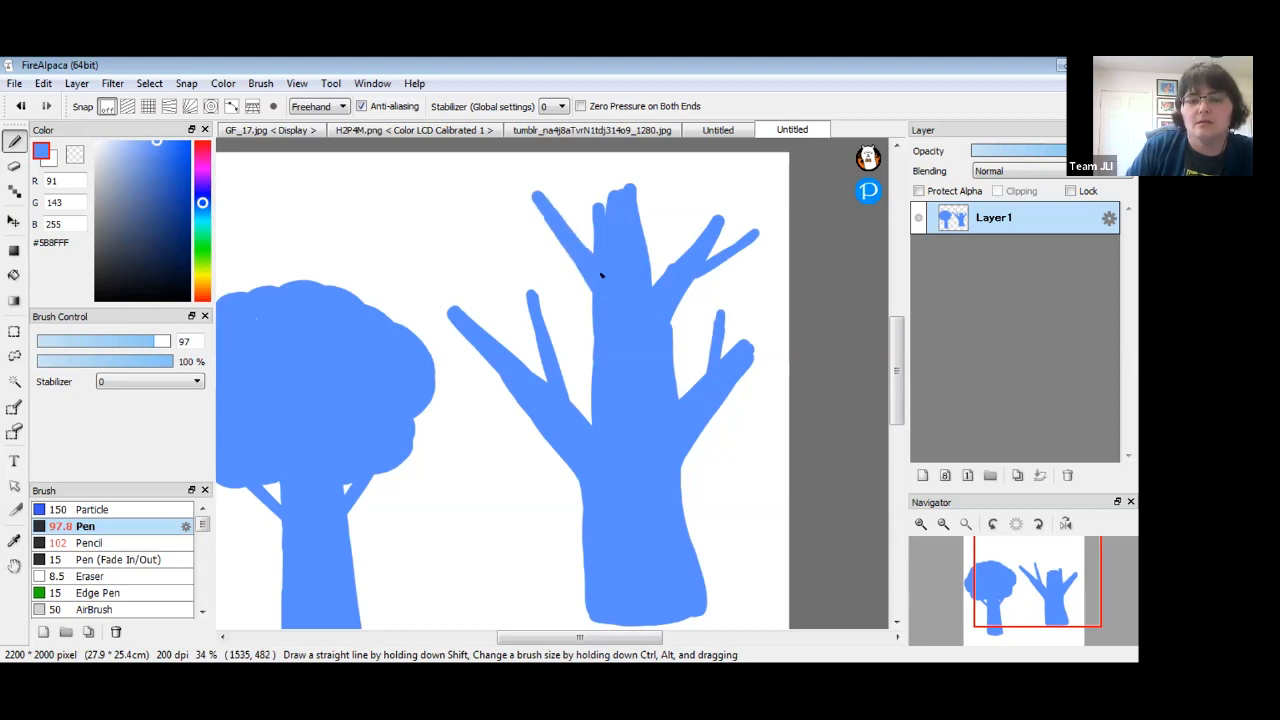
drag(530, 313, 541, 383)
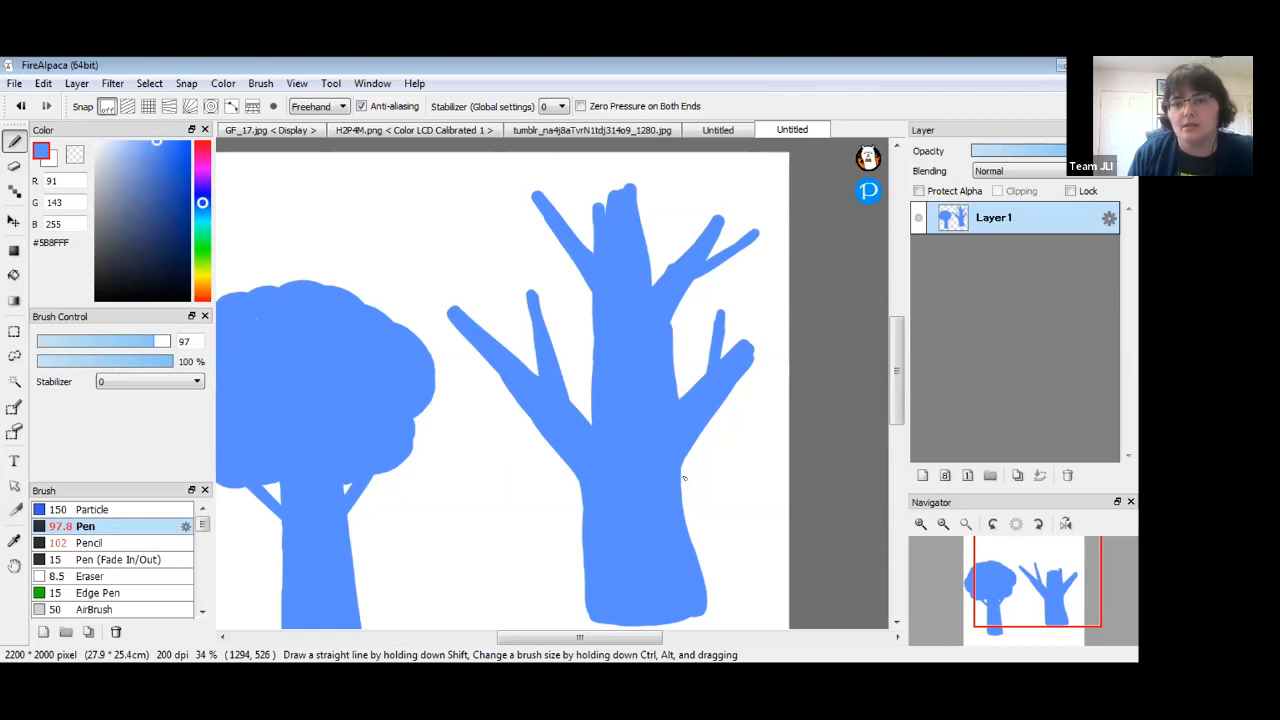
drag(718, 320, 699, 383)
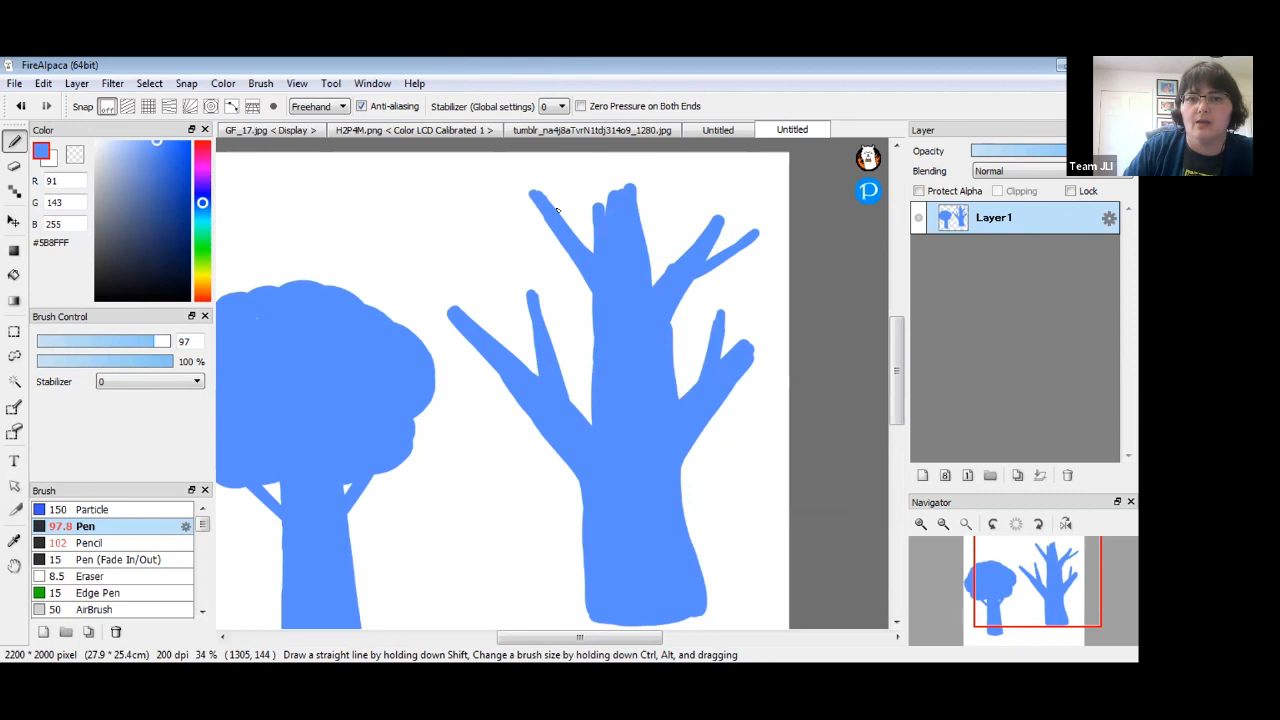
mouse_move(557, 210)
mouse_down()
mouse_move(603, 237)
mouse_move(564, 223)
mouse_up()
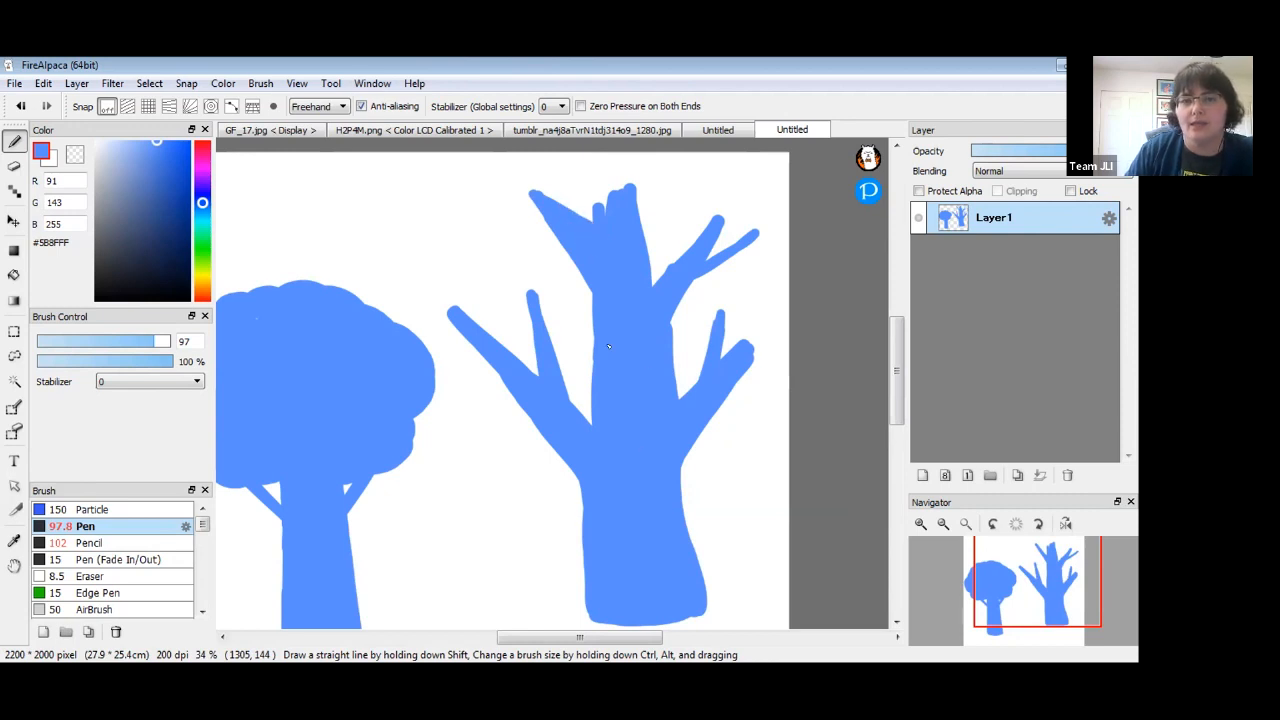
key(ctrl+z)
drag(595, 280, 605, 314)
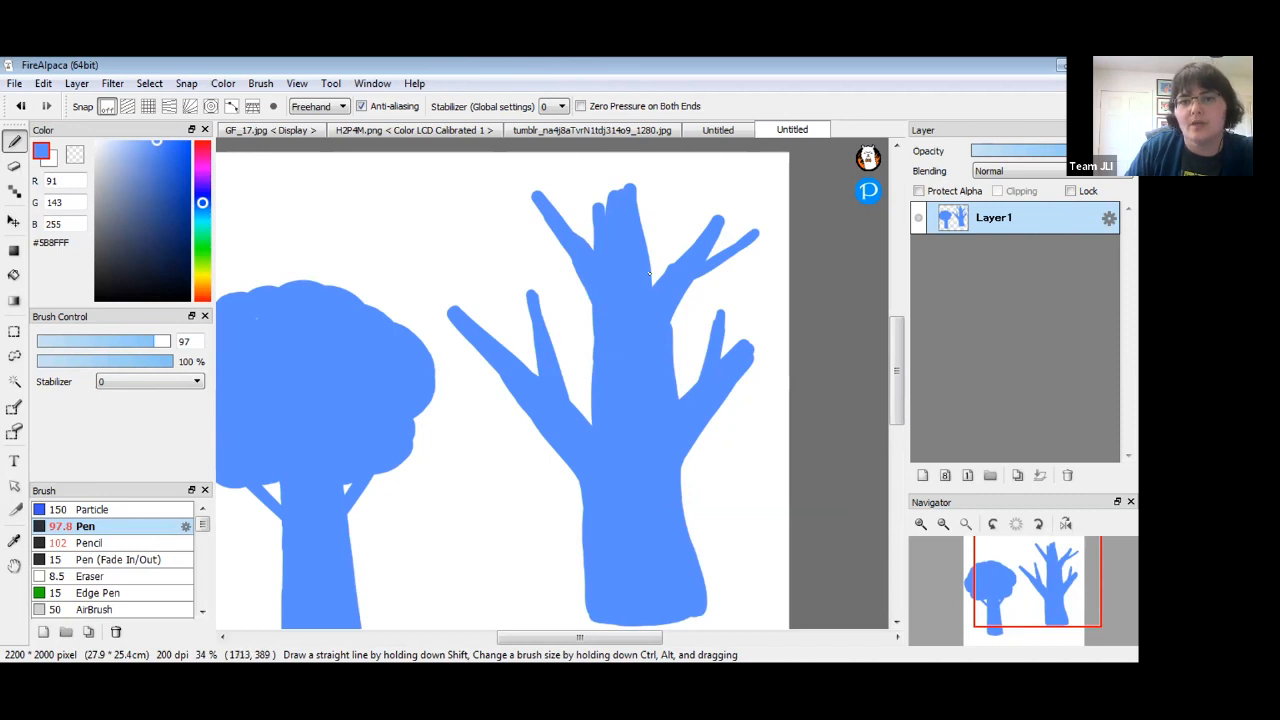
Paint a thin, forked branch between the trunk's upper end and the upper right branch.
drag(650, 272, 682, 208)
mouse_move(634, 277)
mouse_down()
mouse_move(688, 194)
mouse_move(656, 232)
mouse_move(675, 212)
mouse_up()
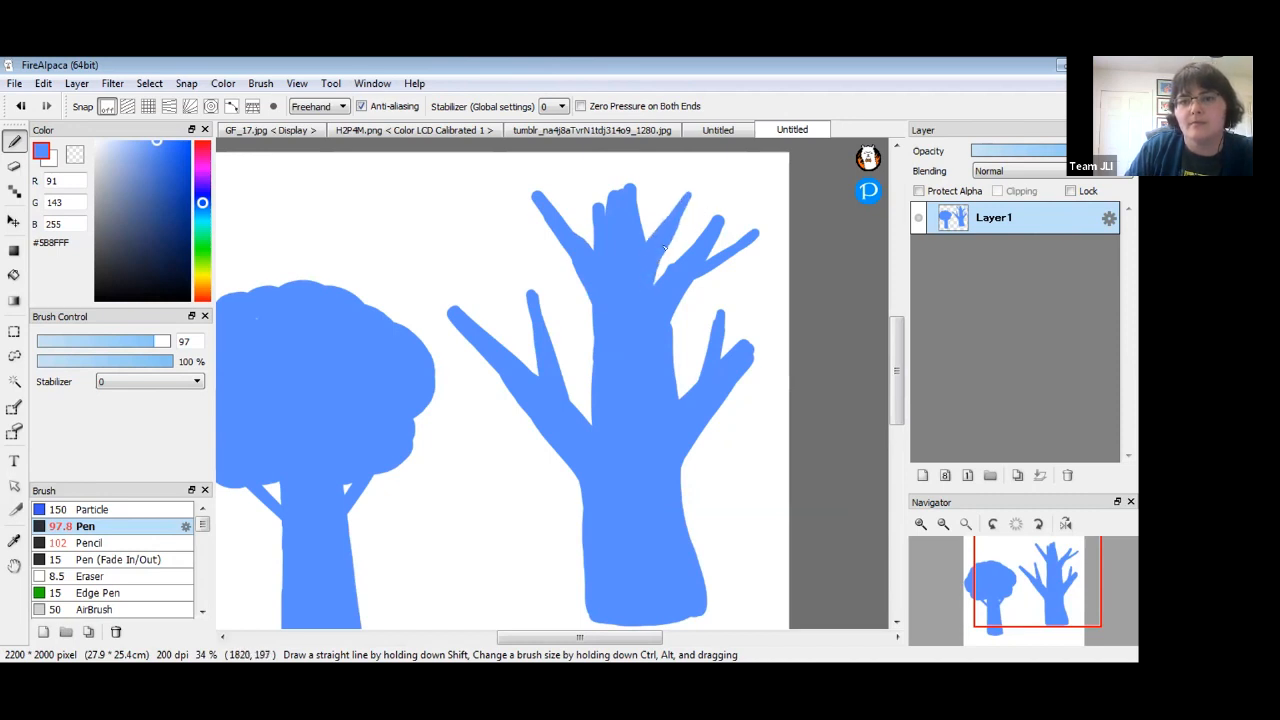
key(ctrl+z)
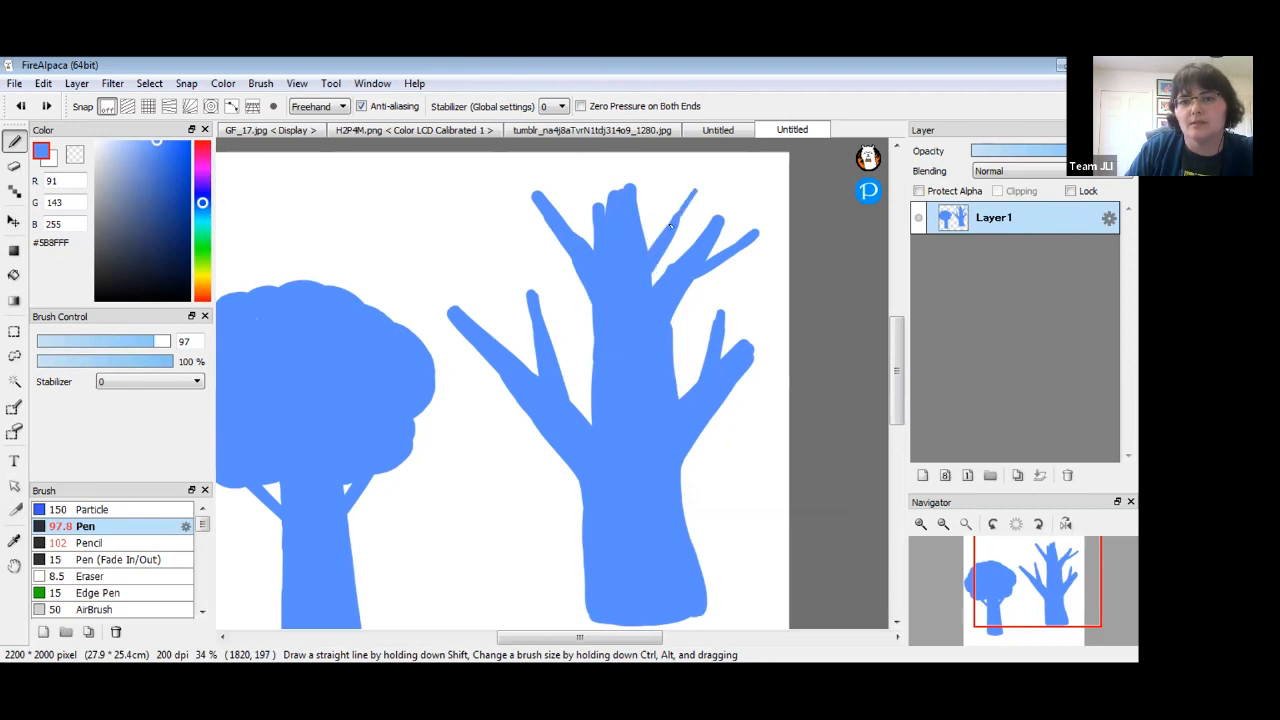
drag(668, 228, 673, 186)
Grow a long, forked twig leftward from the upper left branch and two curved twigs from the lower left branch's tip.
mouse_move(556, 236)
mouse_down()
mouse_move(407, 205)
mouse_move(560, 248)
mouse_up()
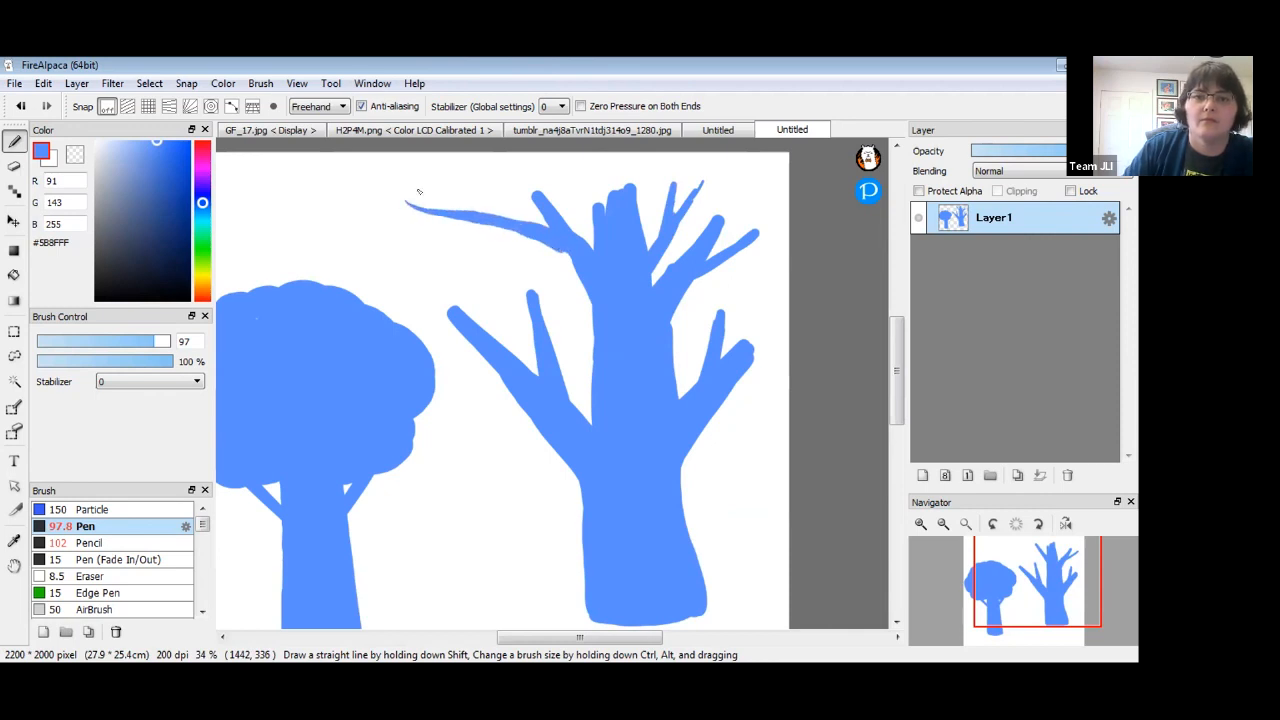
drag(442, 207, 401, 172)
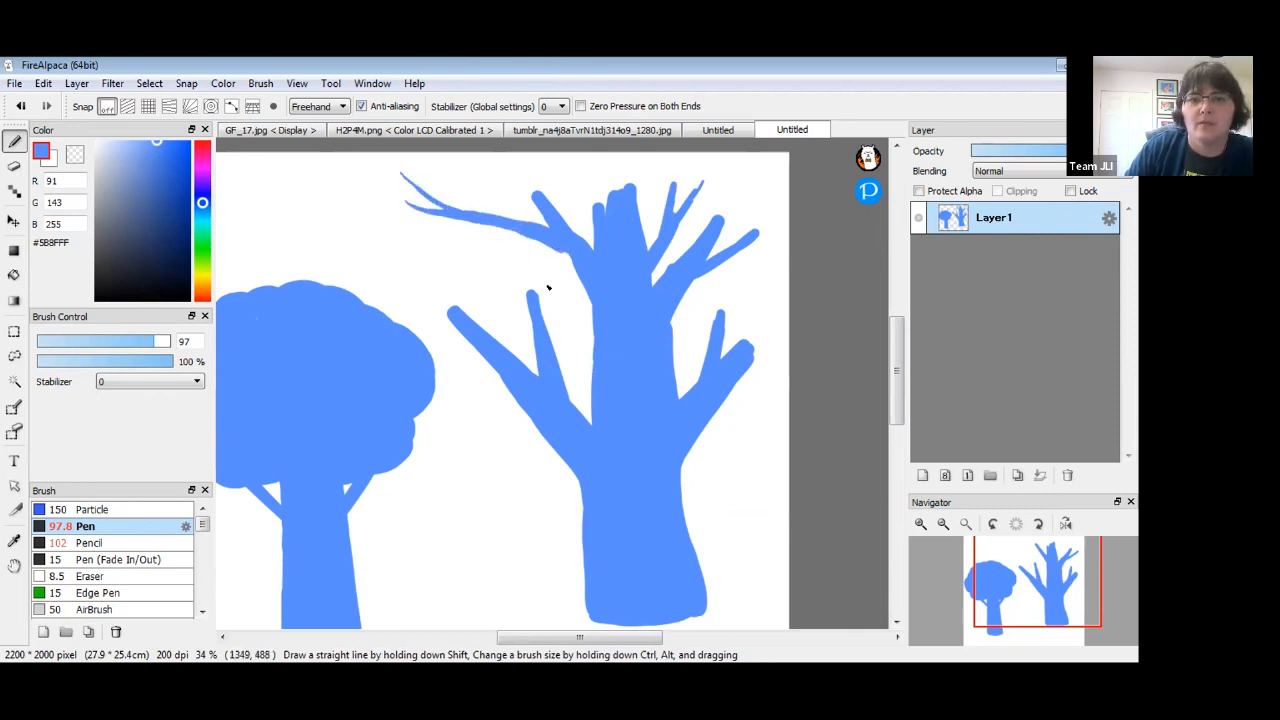
mouse_move(452, 308)
mouse_down()
mouse_move(385, 232)
mouse_move(457, 289)
mouse_move(459, 319)
mouse_move(454, 252)
mouse_up()
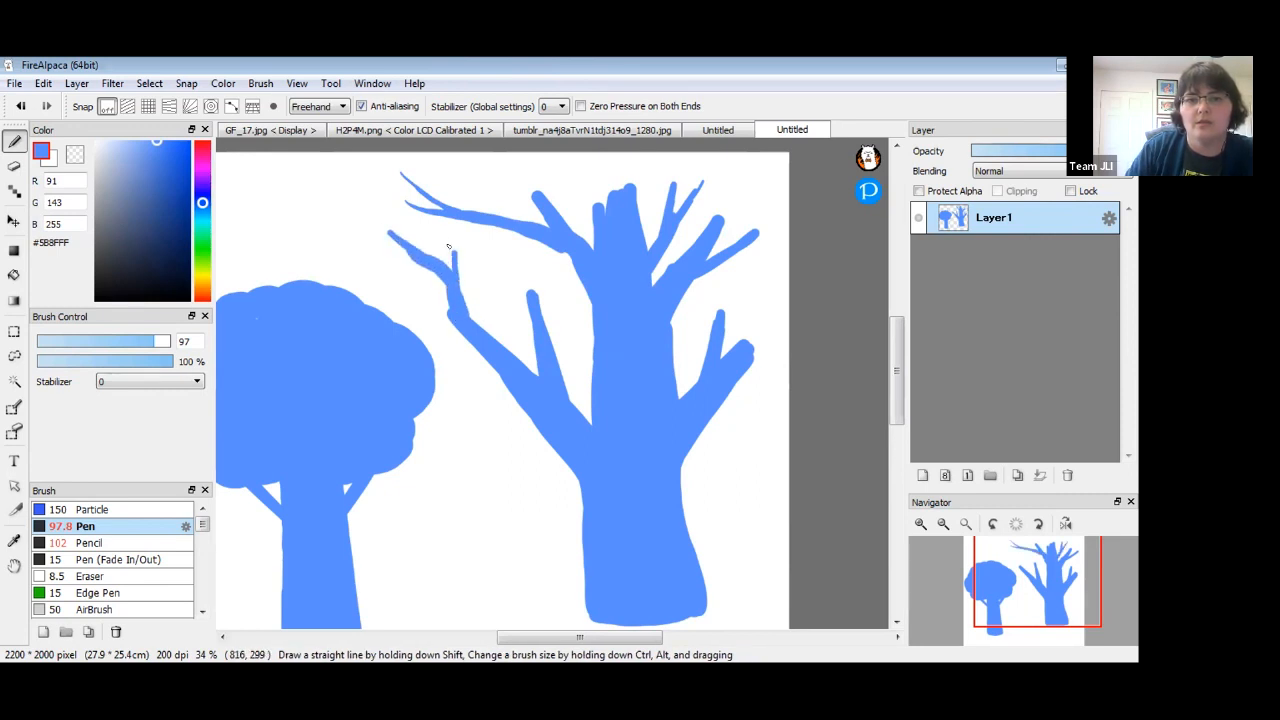
Add a thin, curved twig on each side of the lower left branch's inner offshoot.
mouse_move(531, 328)
mouse_down()
mouse_move(498, 295)
mouse_move(490, 235)
mouse_move(517, 312)
mouse_up()
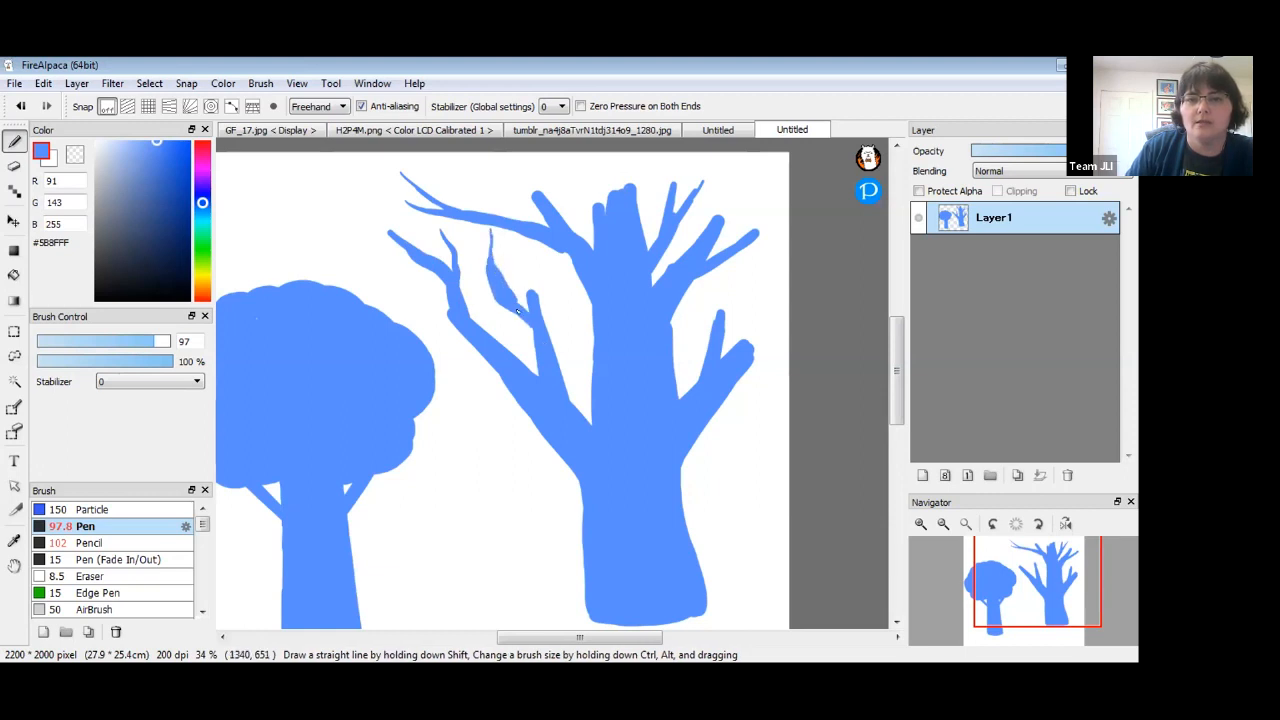
key(ctrl+z)
drag(490, 244, 541, 368)
key(ctrl+z)
mouse_move(497, 246)
mouse_down()
mouse_move(553, 380)
mouse_move(556, 282)
mouse_move(557, 330)
mouse_up()
Extend the upper right branch with a forked twig reaching the canvas edge, and lengthen the trunk's upper end slightly.
mouse_move(752, 236)
mouse_down()
mouse_move(776, 197)
mouse_move(763, 173)
mouse_move(752, 236)
mouse_move(778, 196)
mouse_move(754, 237)
mouse_move(670, 301)
mouse_up()
key(ctrl+z)
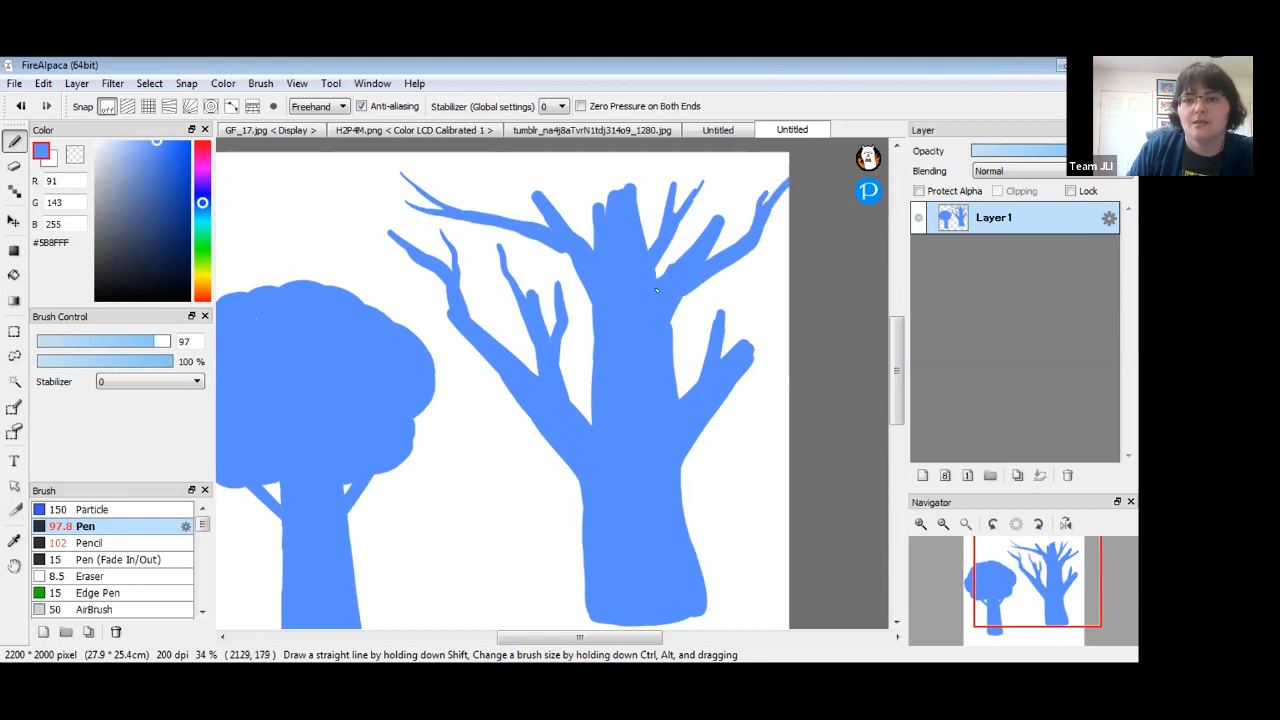
mouse_move(642, 250)
mouse_down()
mouse_move(640, 186)
mouse_move(652, 242)
mouse_move(646, 232)
mouse_up()
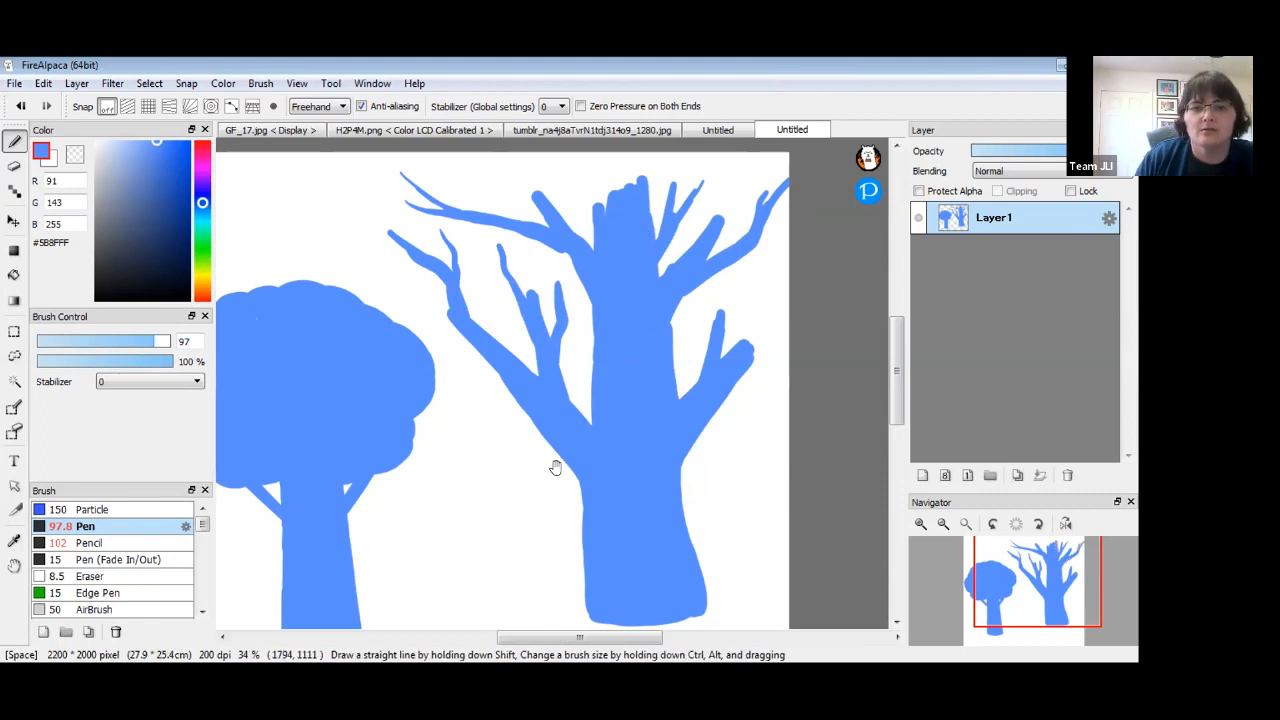
drag(557, 466, 600, 429)
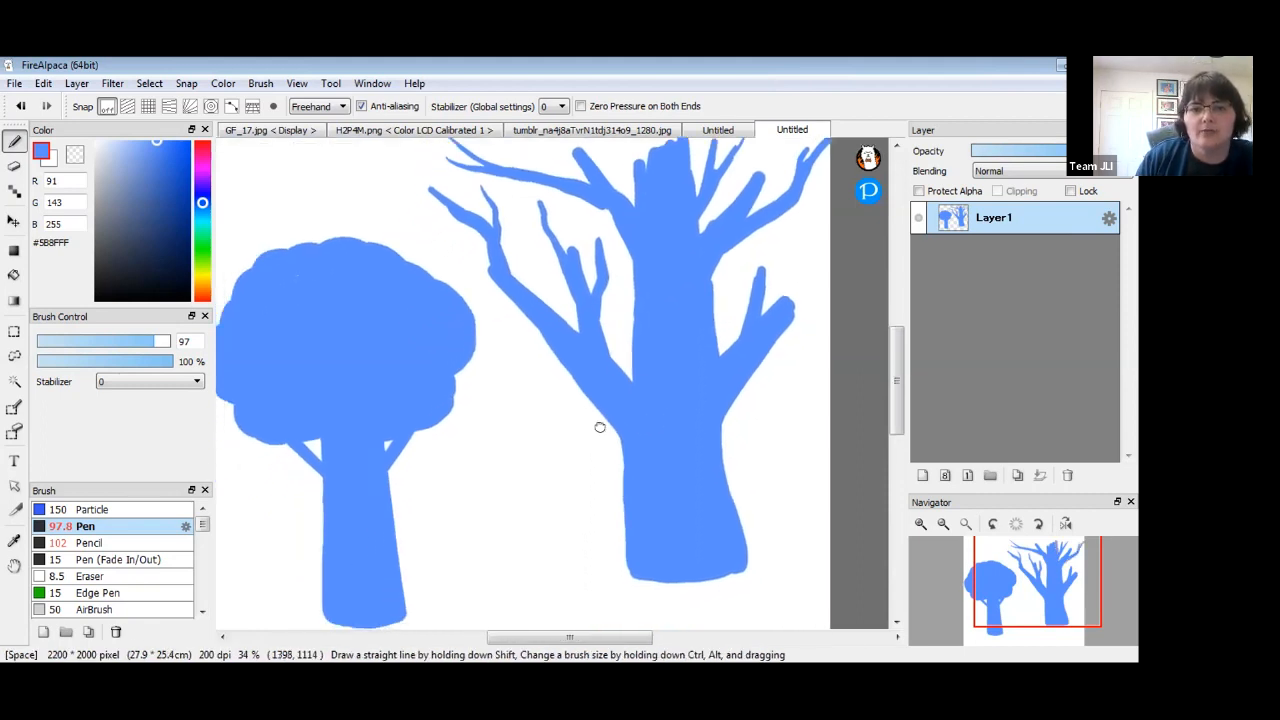
click(943, 526)
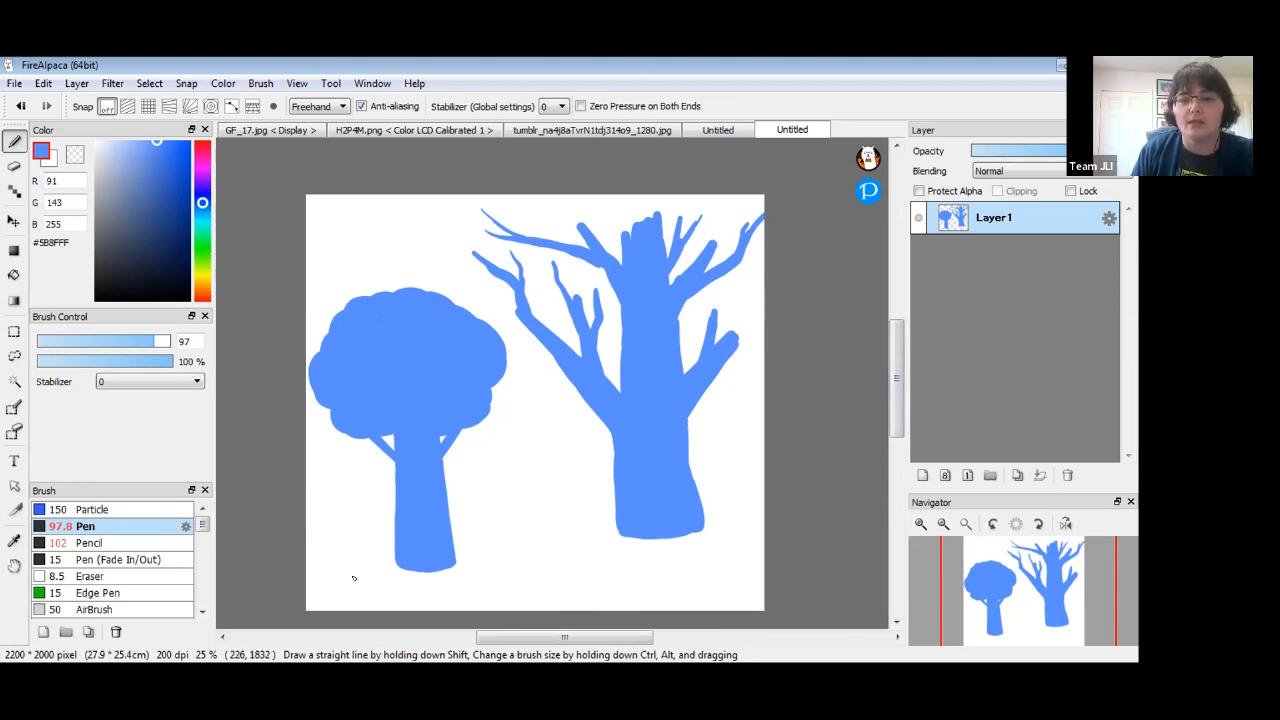
mouse_move(700, 468)
mouse_down()
mouse_move(737, 563)
mouse_move(705, 458)
mouse_up()
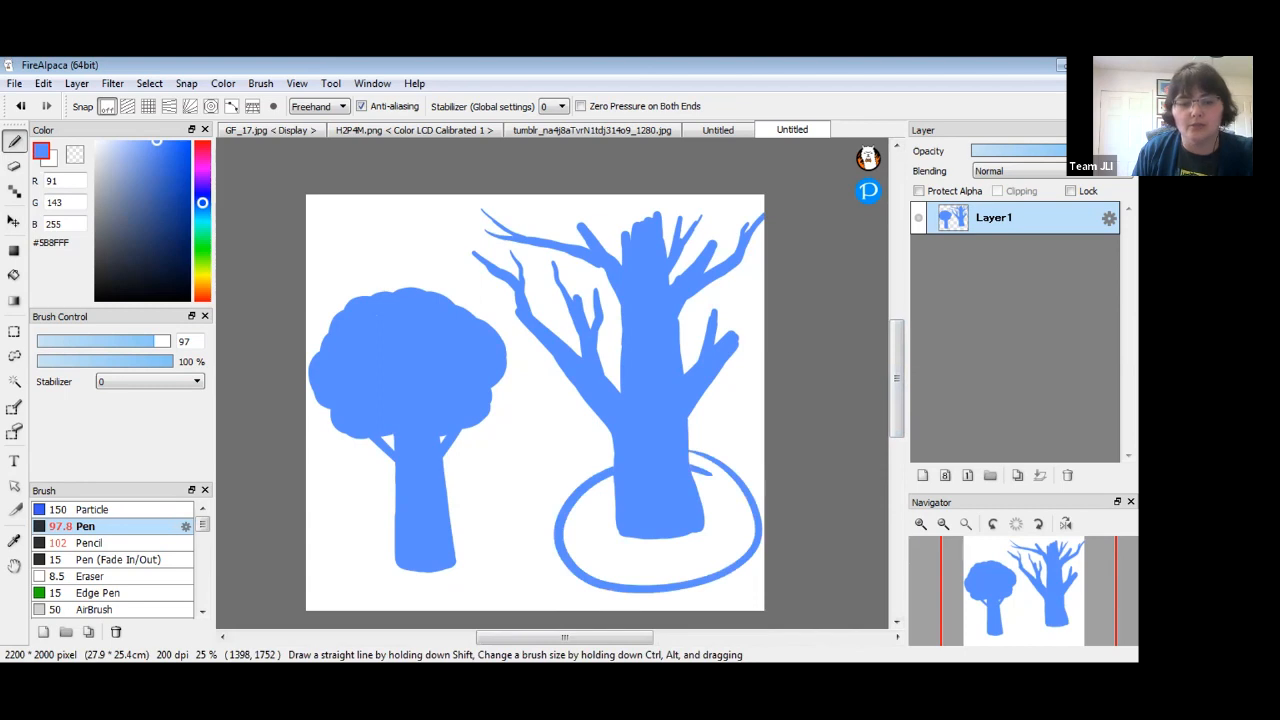
key(ctrl+z)
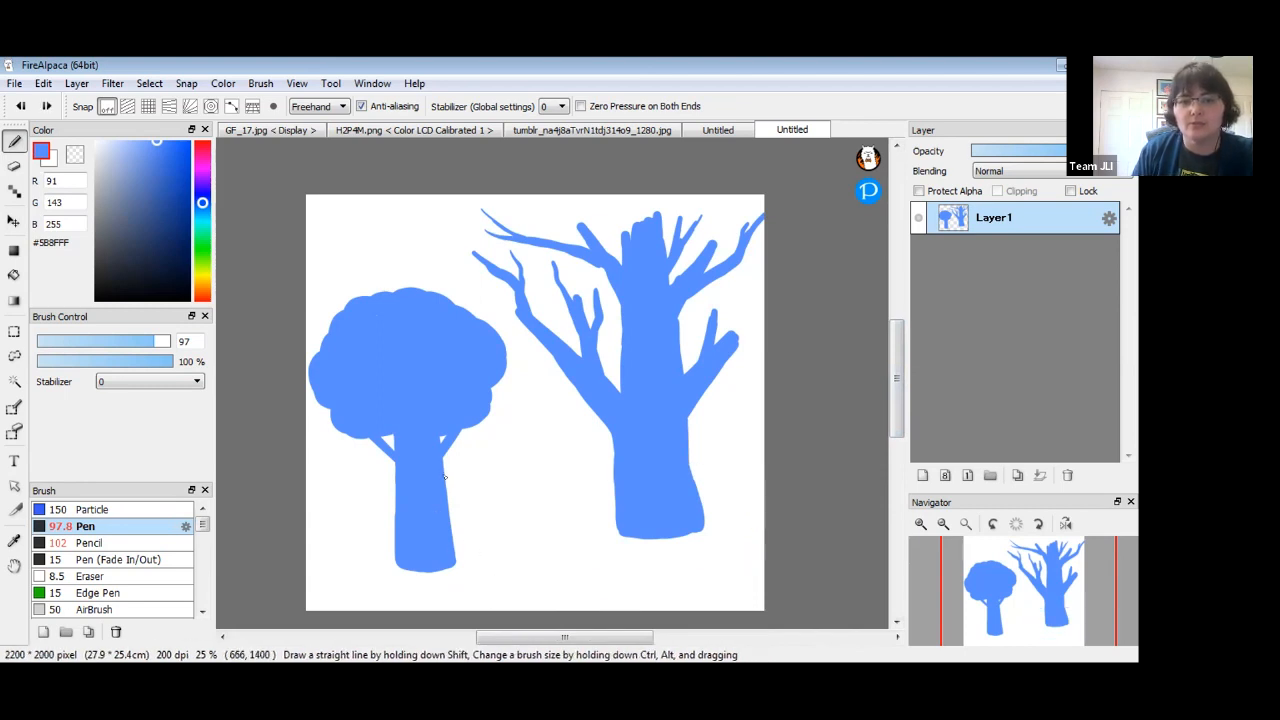
mouse_move(475, 528)
mouse_down()
mouse_move(470, 558)
mouse_move(400, 570)
mouse_up()
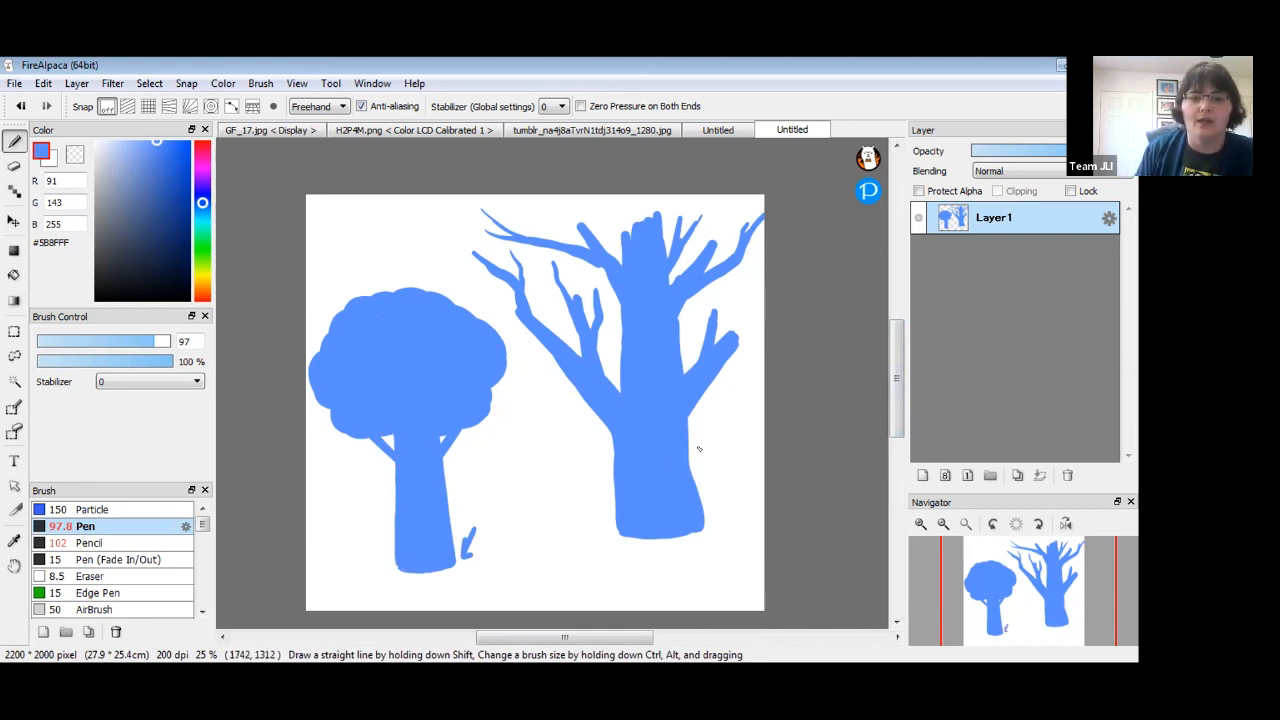
key(ctrl+z)
Paint four thick, curving roots spreading from the second trunk's base, with the outer left root forked.
mouse_move(596, 515)
mouse_down()
mouse_move(588, 534)
mouse_move(609, 525)
mouse_move(618, 493)
mouse_up()
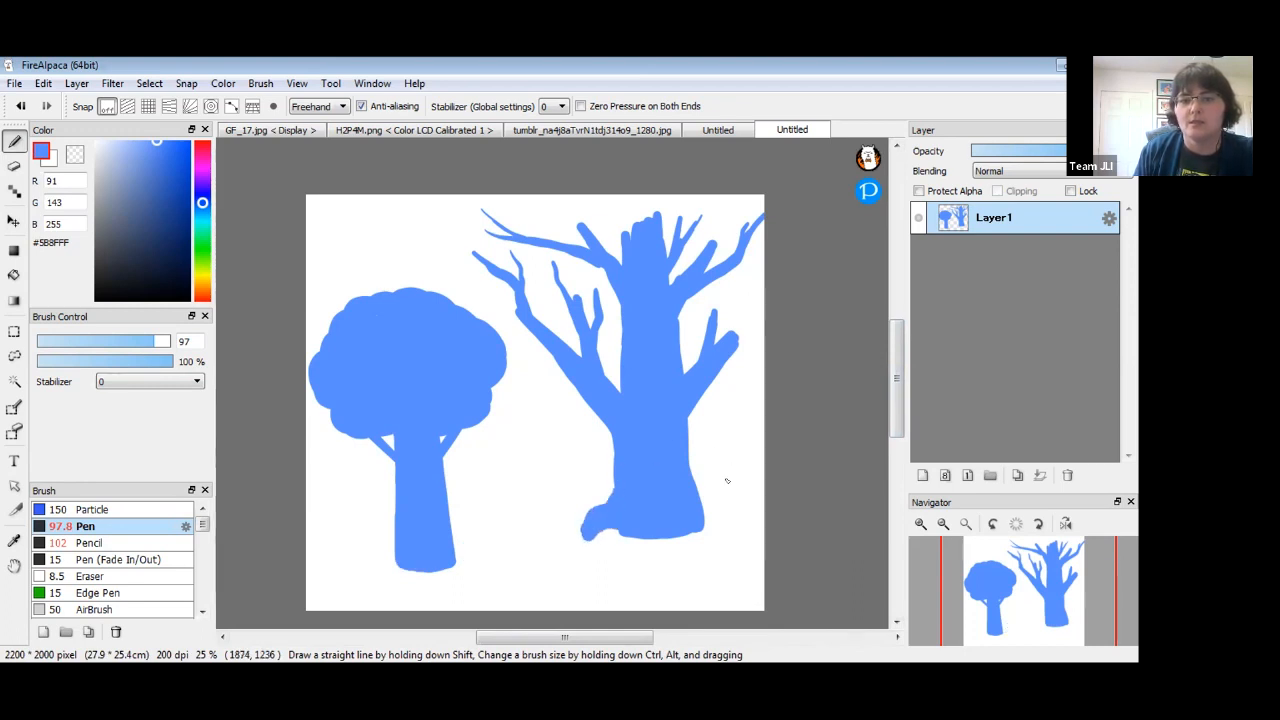
mouse_move(698, 526)
mouse_down()
mouse_move(723, 592)
mouse_move(718, 602)
mouse_up()
drag(586, 535, 577, 554)
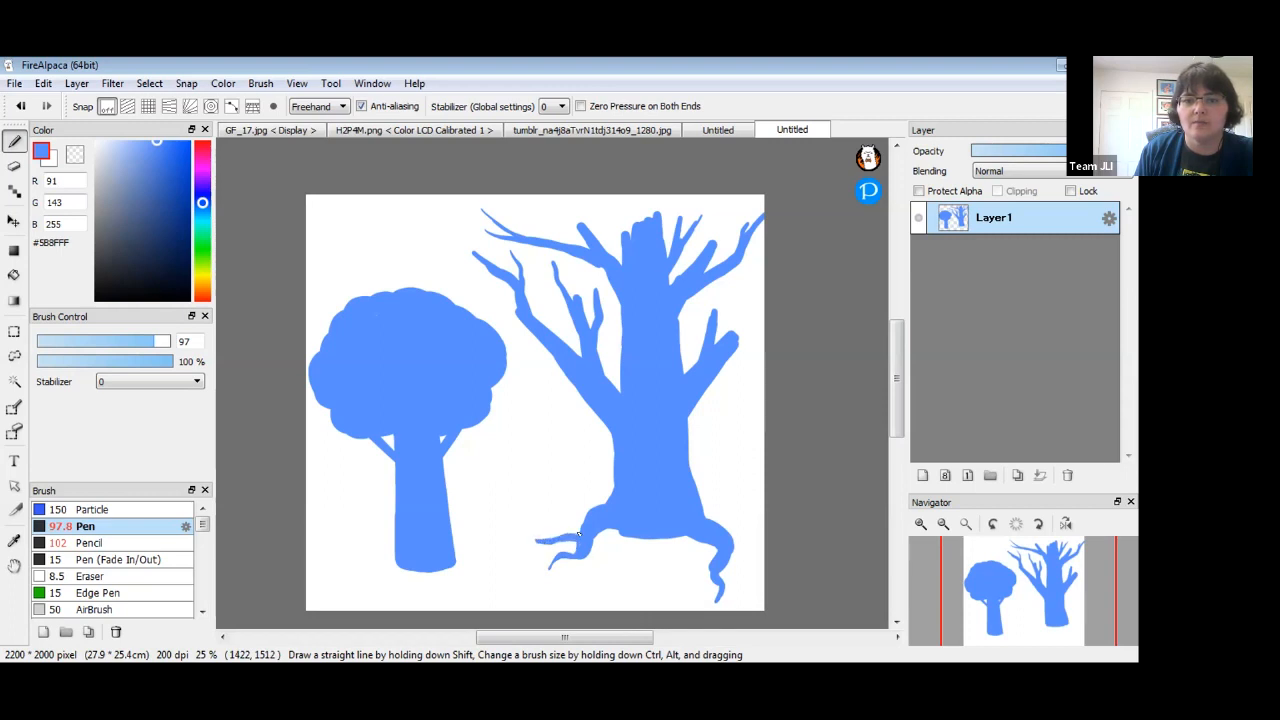
mouse_move(608, 530)
mouse_down()
mouse_move(619, 586)
mouse_move(588, 608)
mouse_move(617, 567)
mouse_up()
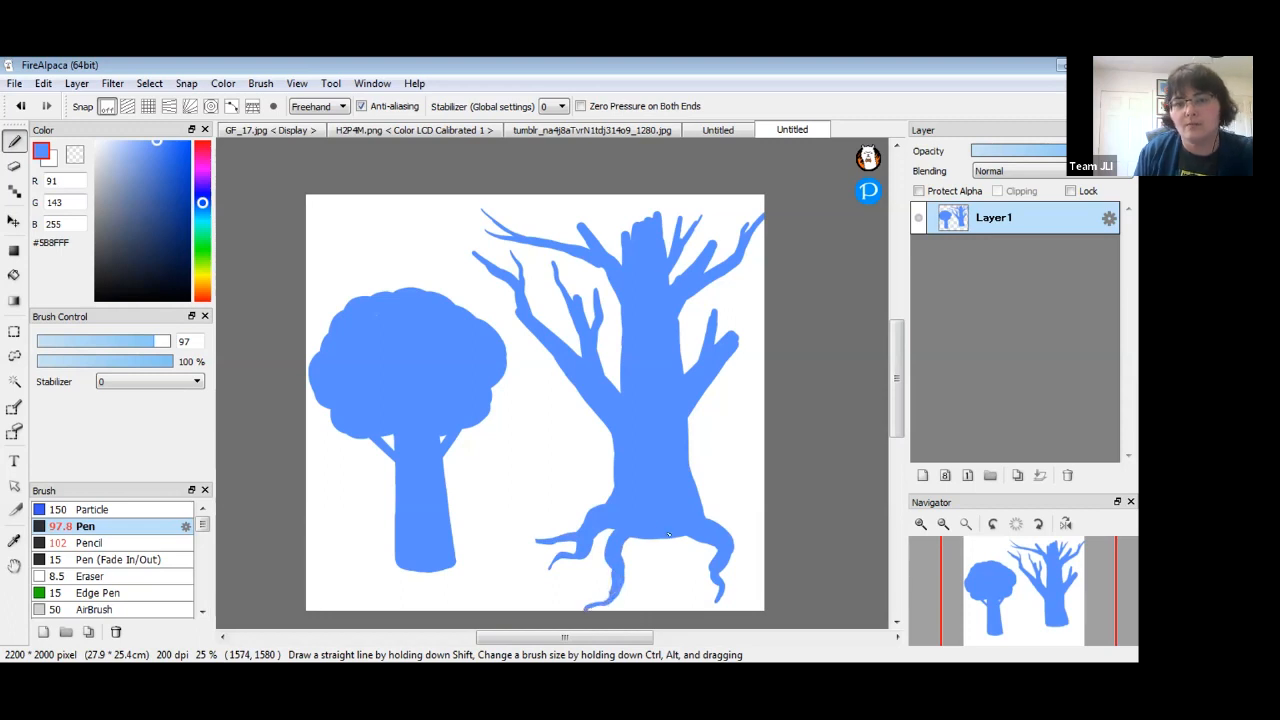
mouse_move(664, 527)
mouse_down()
mouse_move(670, 605)
mouse_move(671, 541)
mouse_move(665, 606)
mouse_up()
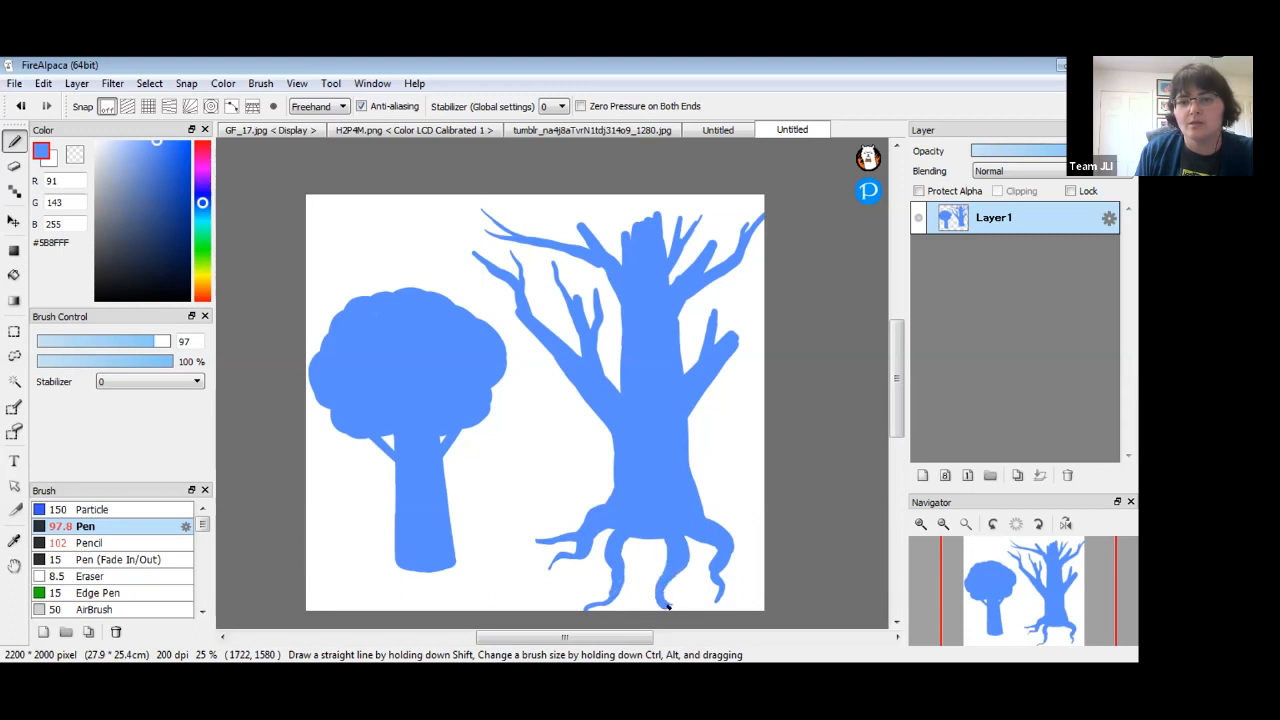
Branch thin rootlets off the second tree's middle, left and right roots.
drag(677, 562, 680, 594)
drag(626, 566, 633, 598)
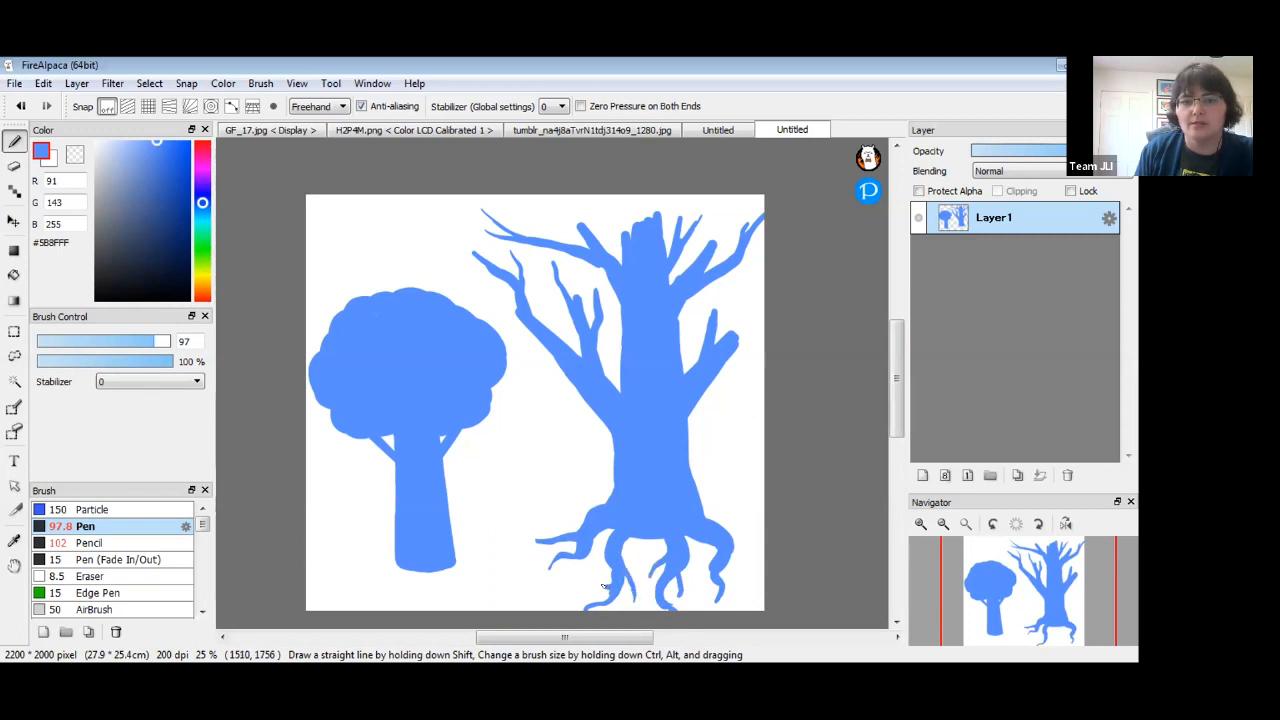
drag(545, 549, 517, 564)
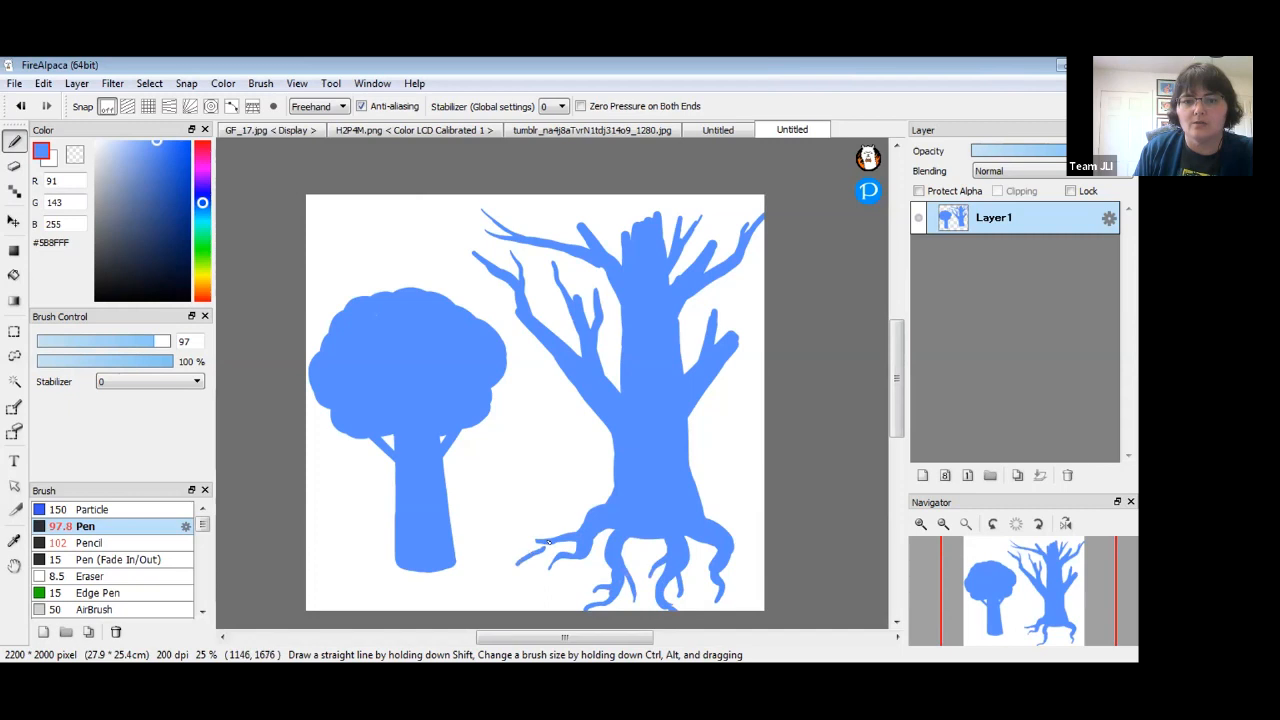
drag(728, 548, 752, 567)
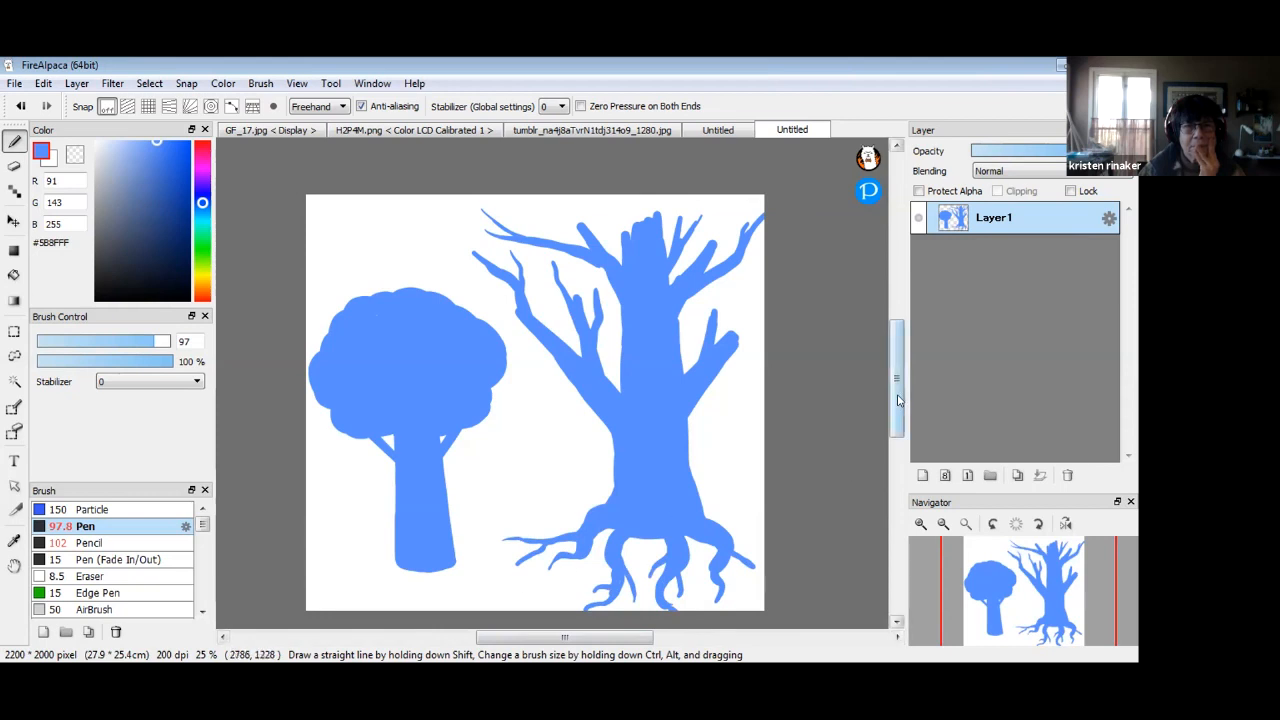
Sketch angular rock outlines between and beside the second tree's roots.
scroll(737, 557, down, 2)
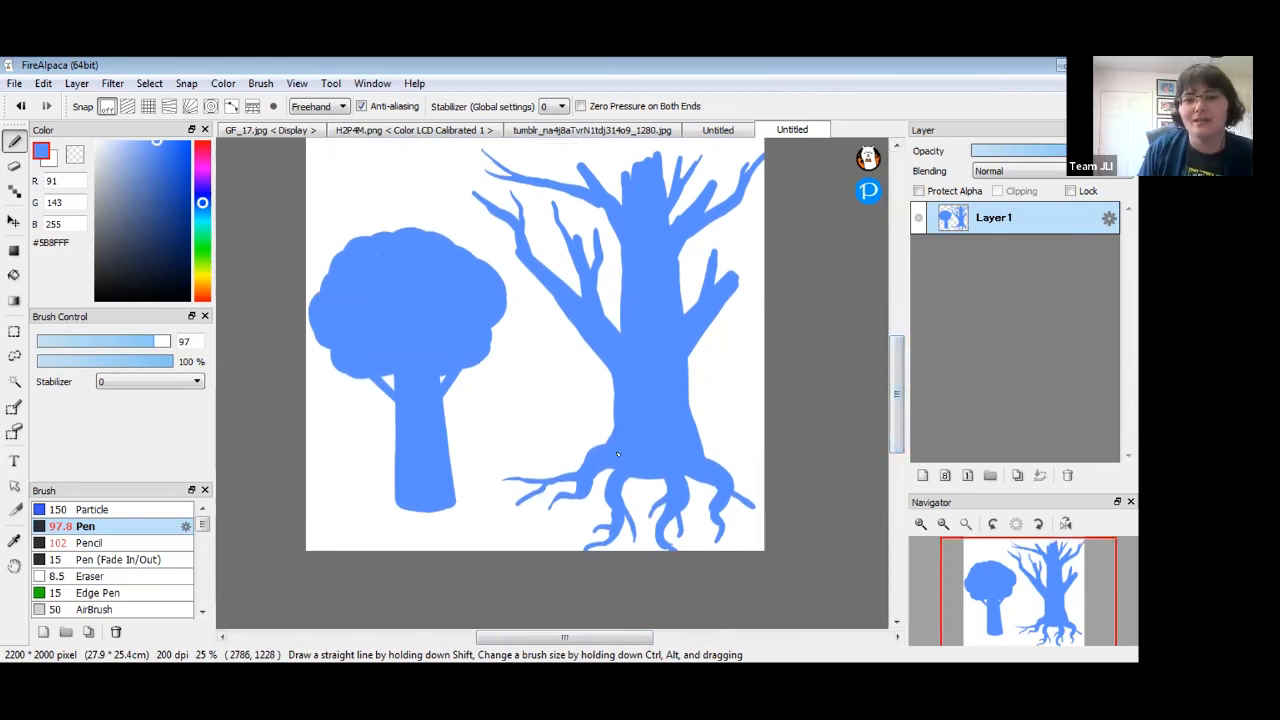
mouse_move(581, 497)
mouse_down()
mouse_move(549, 503)
mouse_move(548, 528)
mouse_move(567, 539)
mouse_move(556, 503)
mouse_move(589, 523)
mouse_move(655, 516)
mouse_up()
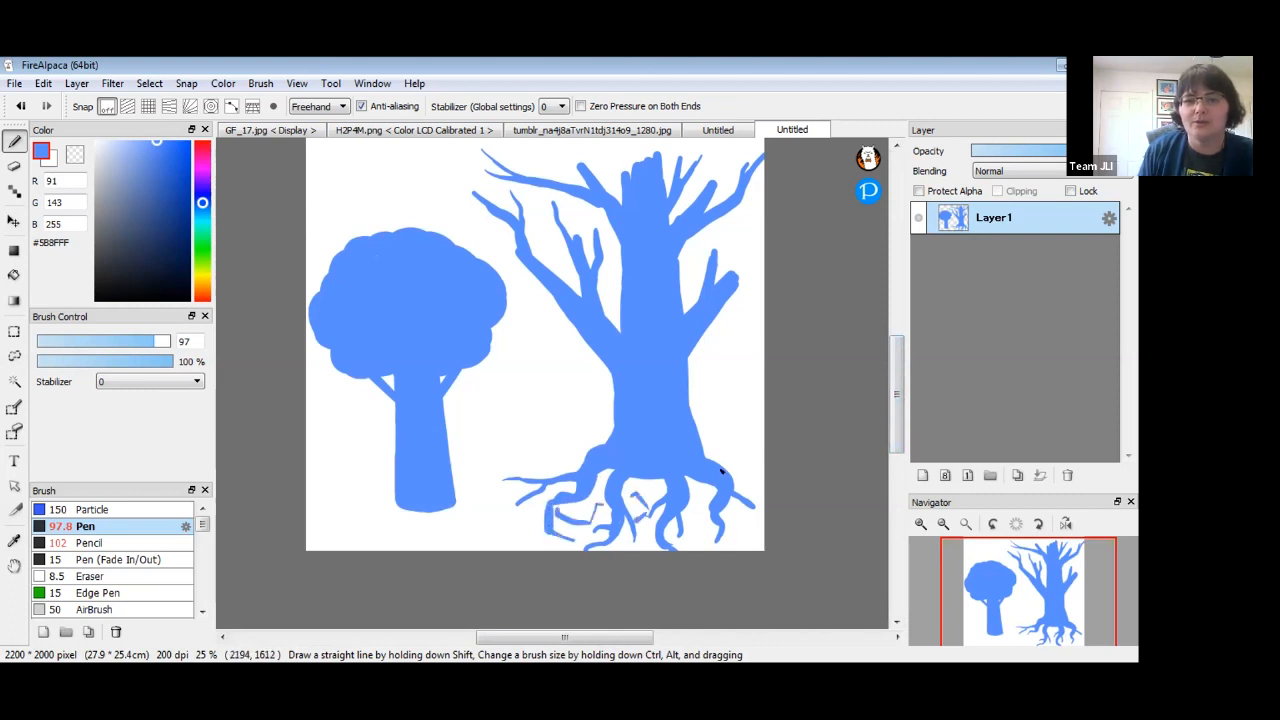
mouse_move(705, 451)
mouse_down()
mouse_move(736, 467)
mouse_move(742, 453)
mouse_move(739, 484)
mouse_move(754, 480)
mouse_move(717, 525)
mouse_up()
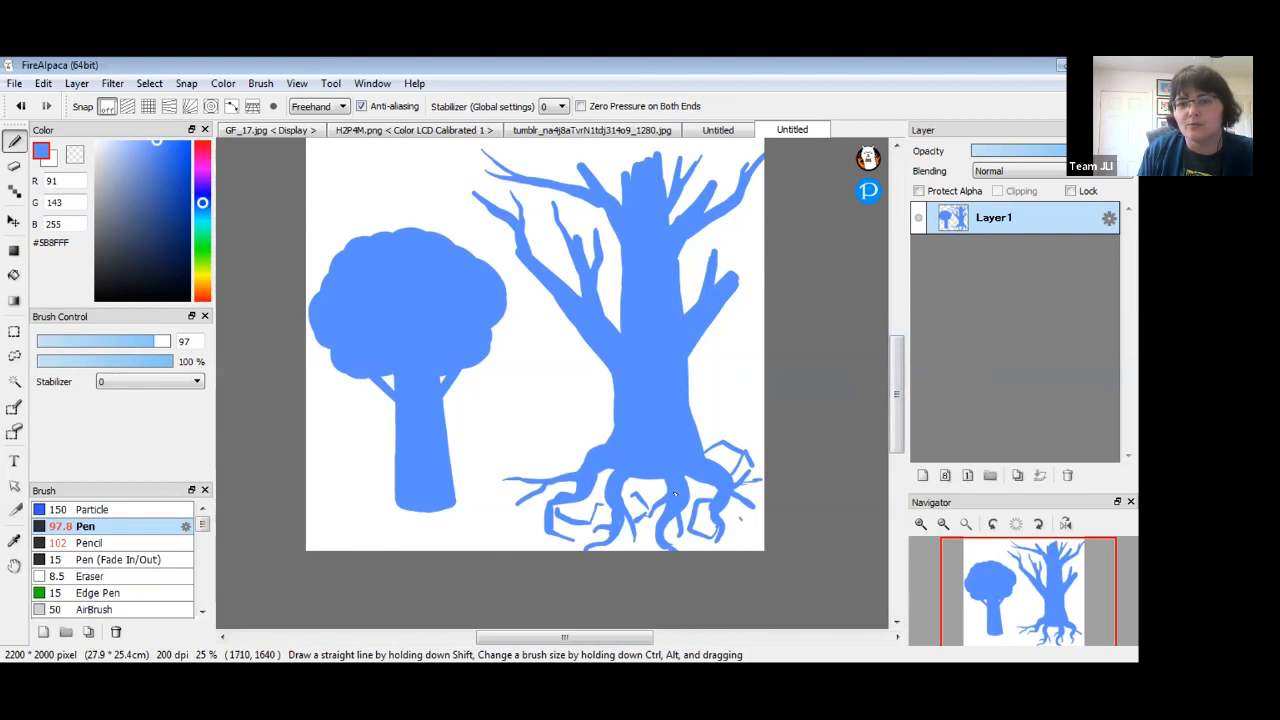
Undo the rock outlines sketched between and beside the second tree's roots.
key(ctrl+z)
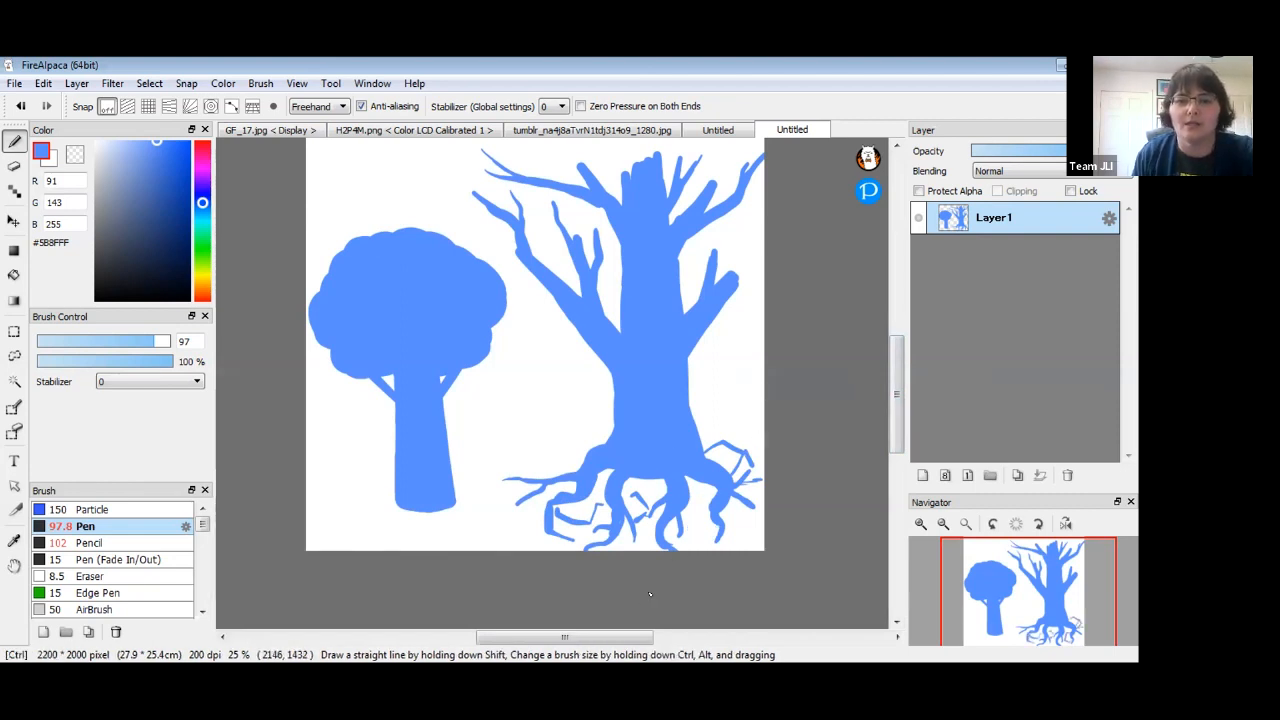
key(ctrl+z)
key(ctrl+z)
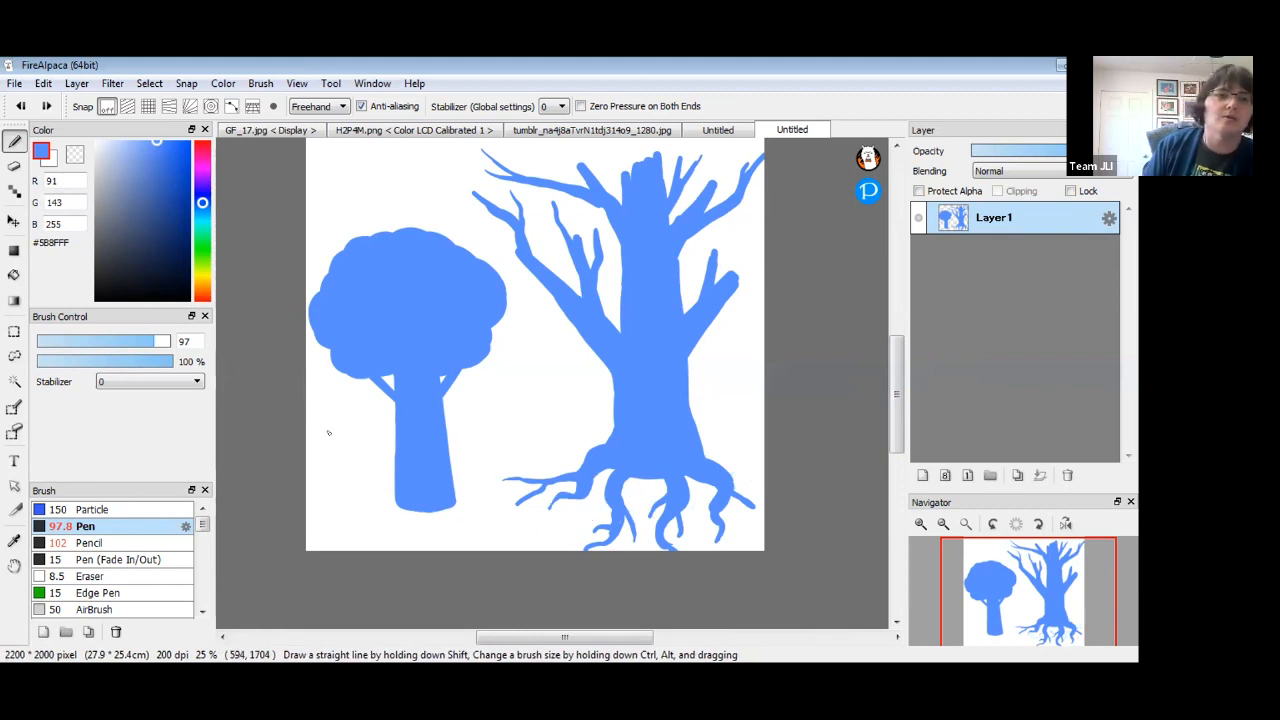
Try painting dark green growth over the second tree's roots and a wavy green band across its lower trunk.
click(203, 249)
drag(168, 244, 157, 222)
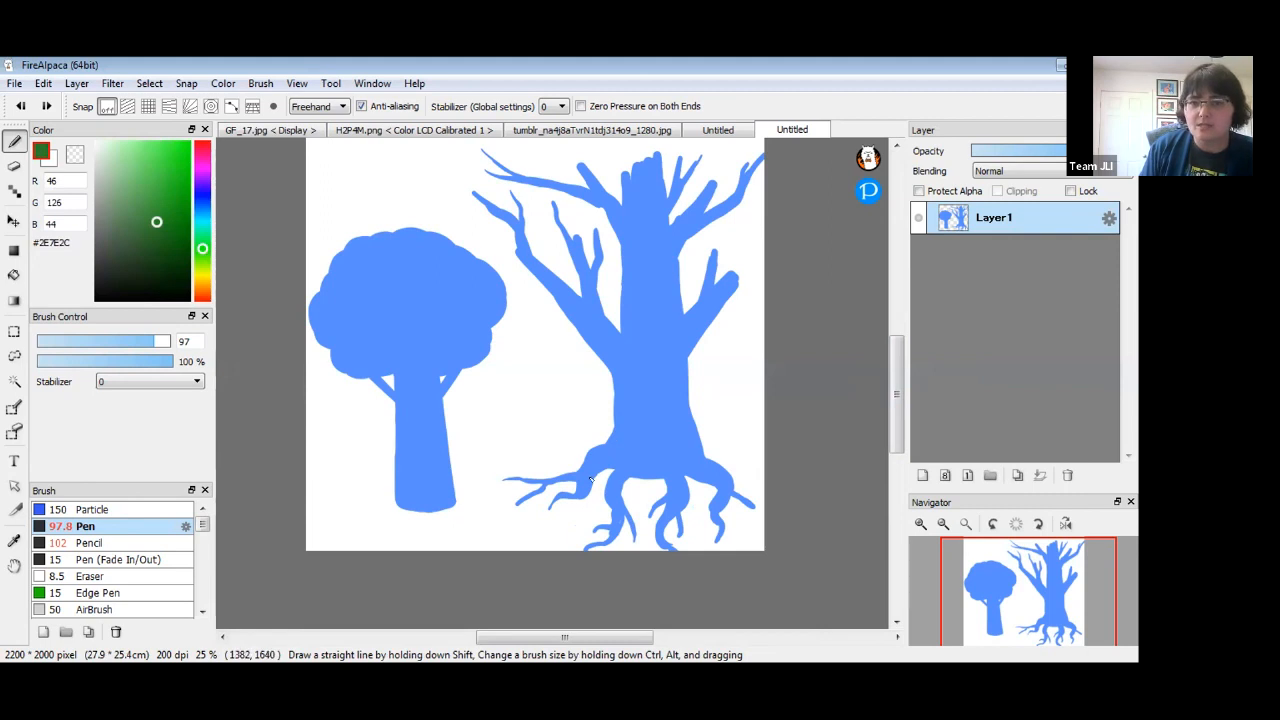
mouse_move(556, 474)
mouse_down()
mouse_move(610, 474)
mouse_move(586, 486)
mouse_move(533, 468)
mouse_move(687, 485)
mouse_move(697, 469)
mouse_move(711, 484)
mouse_move(678, 489)
mouse_move(724, 488)
mouse_move(725, 469)
mouse_move(759, 478)
mouse_up()
drag(588, 422, 716, 410)
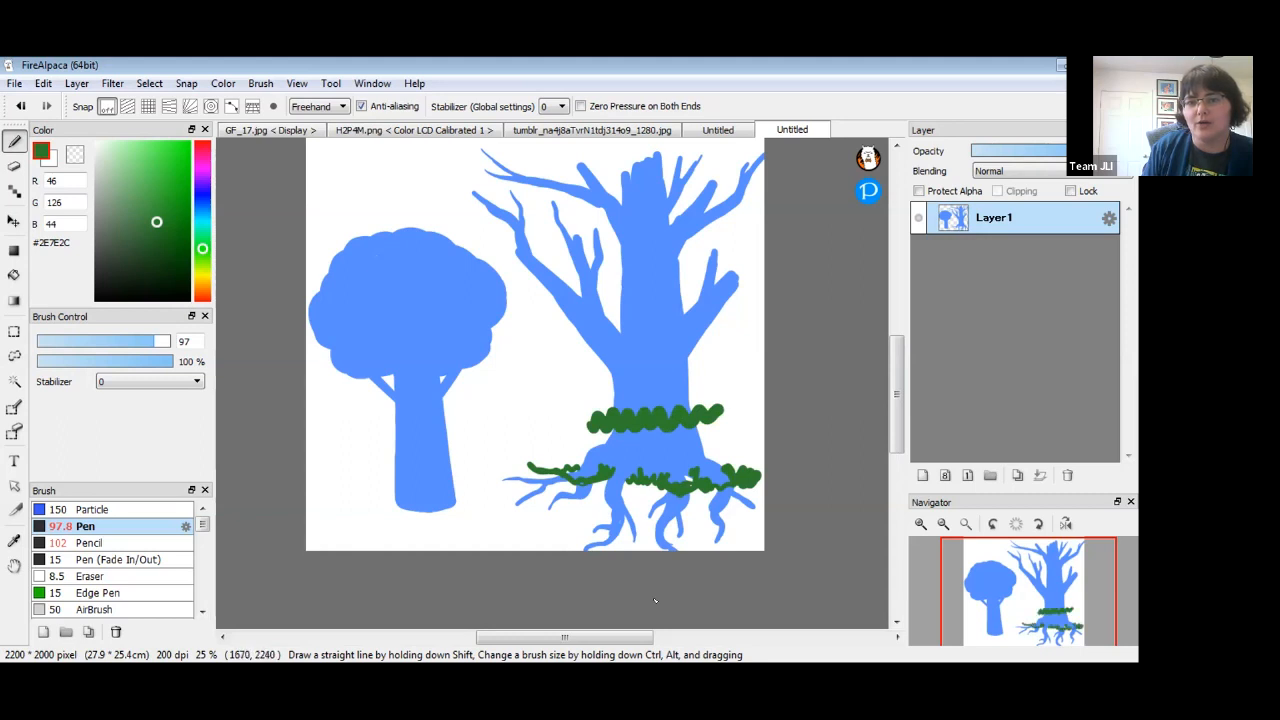
key(ctrl+z)
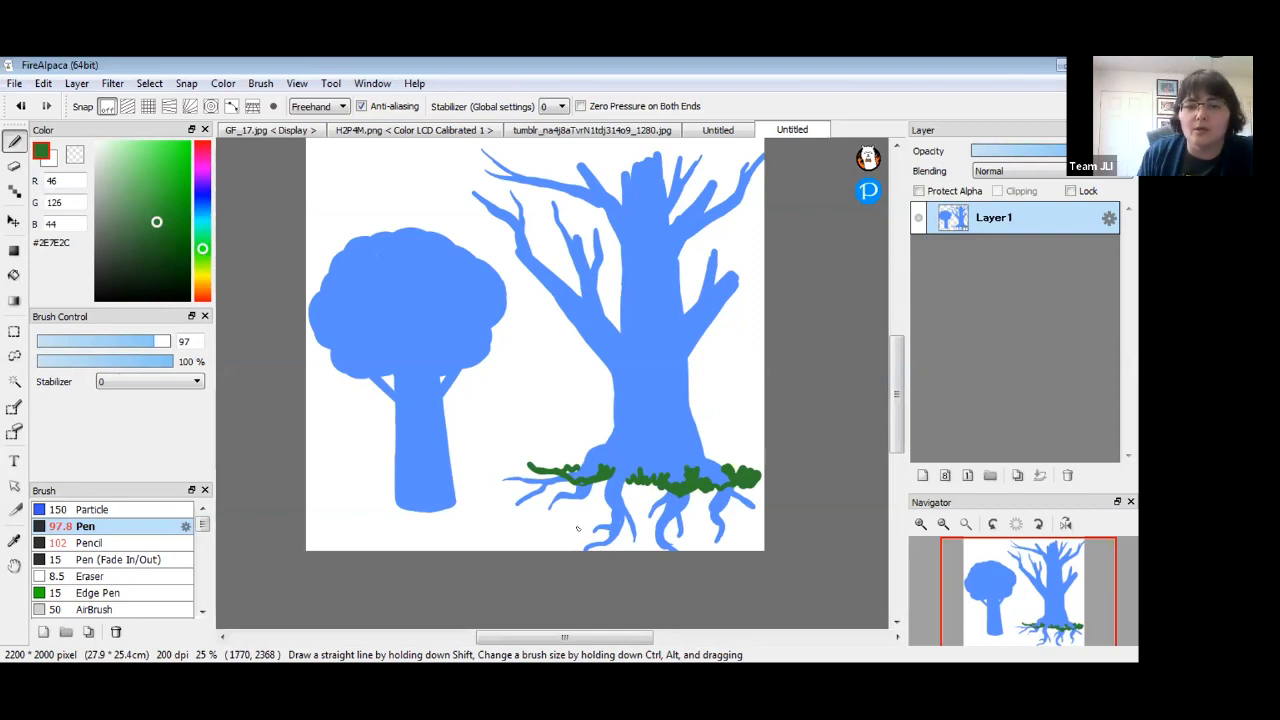
key(ctrl+z)
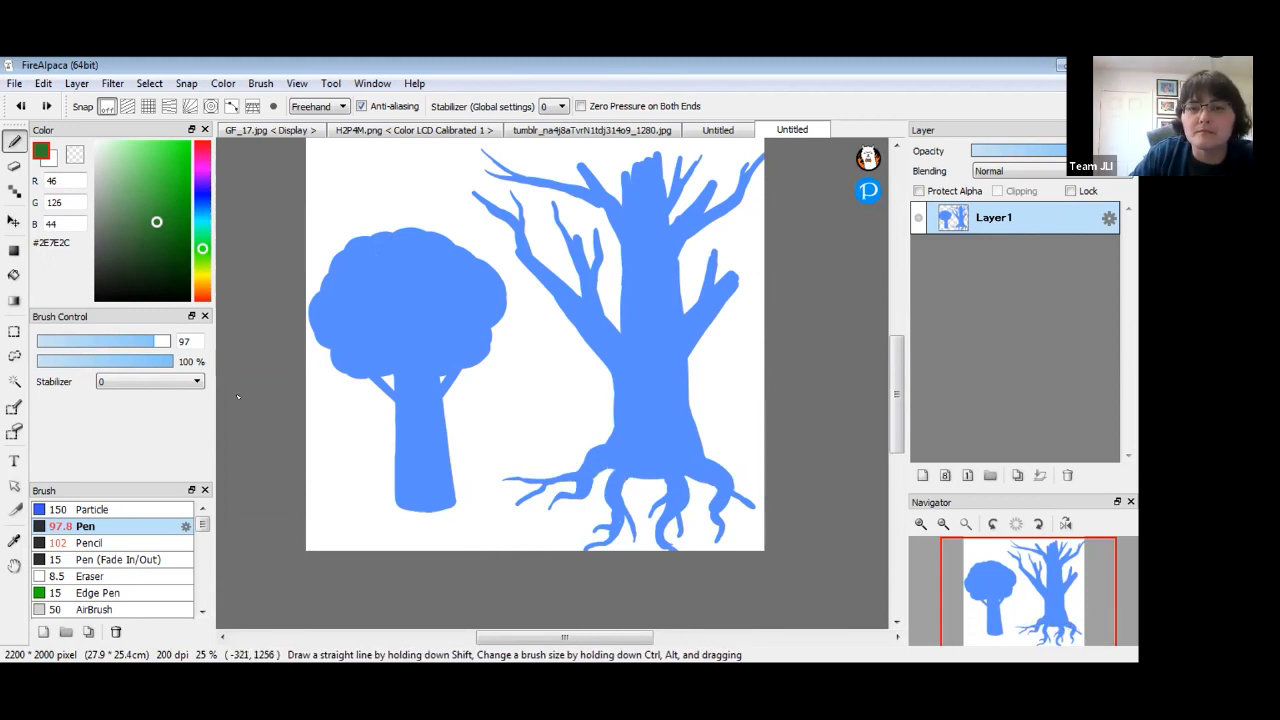
Add a new layer above the tree layer and set the pen colour to near-black #1B1B1B.
click(922, 475)
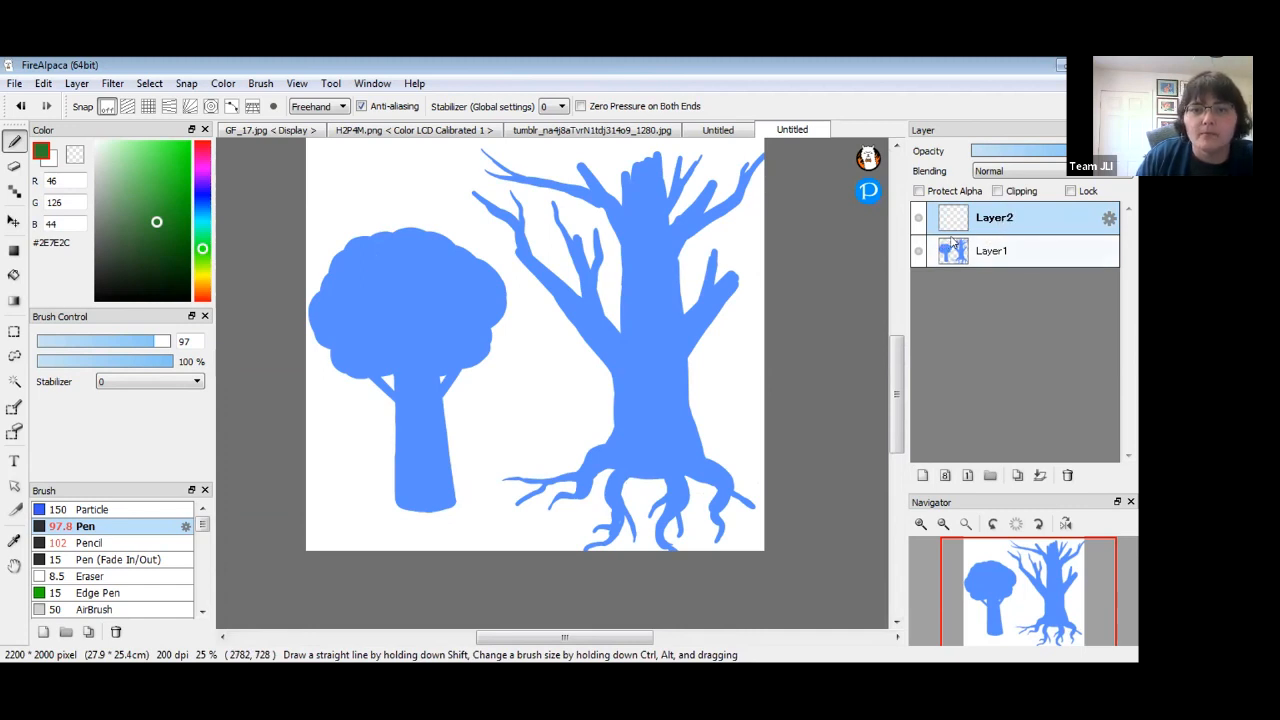
drag(140, 240, 75, 281)
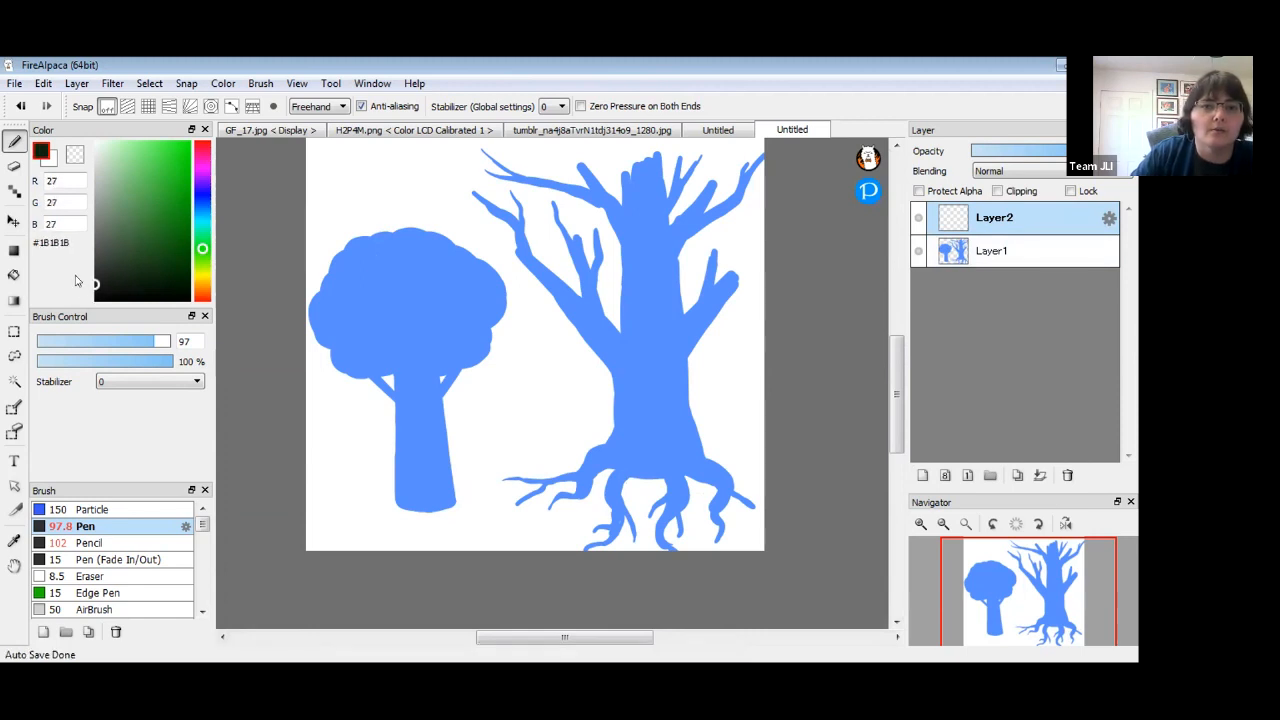
click(920, 523)
drag(713, 348, 569, 531)
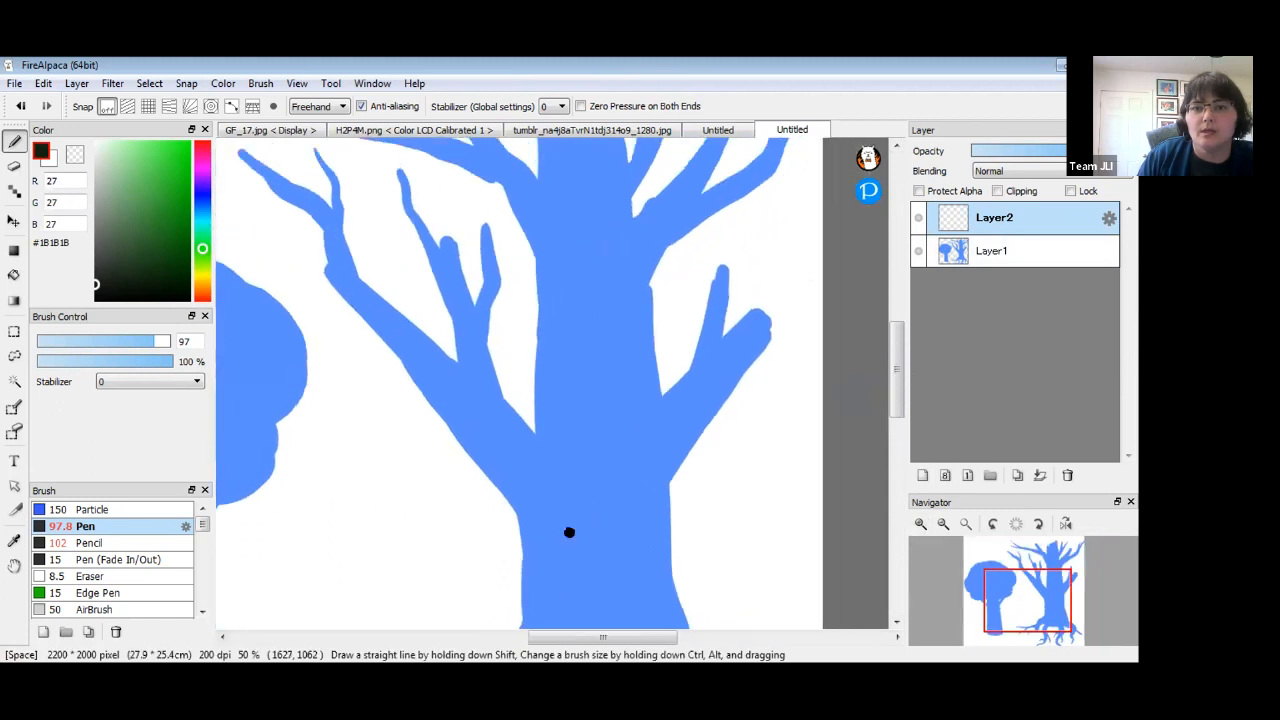
drag(591, 429, 628, 440)
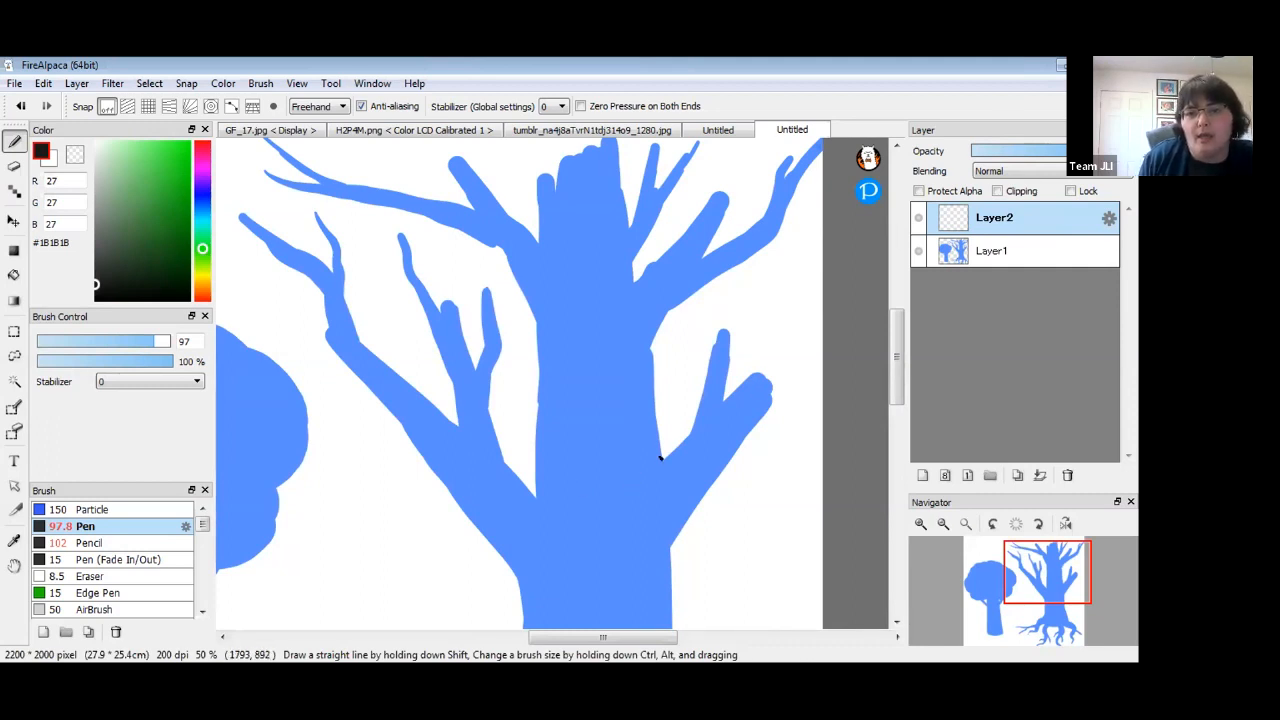
Try thick curved contour lines along the second tree's lower right branch and its twig, starting from a curve at the trunk joint.
mouse_move(663, 460)
mouse_down()
mouse_move(640, 505)
mouse_move(660, 533)
mouse_up()
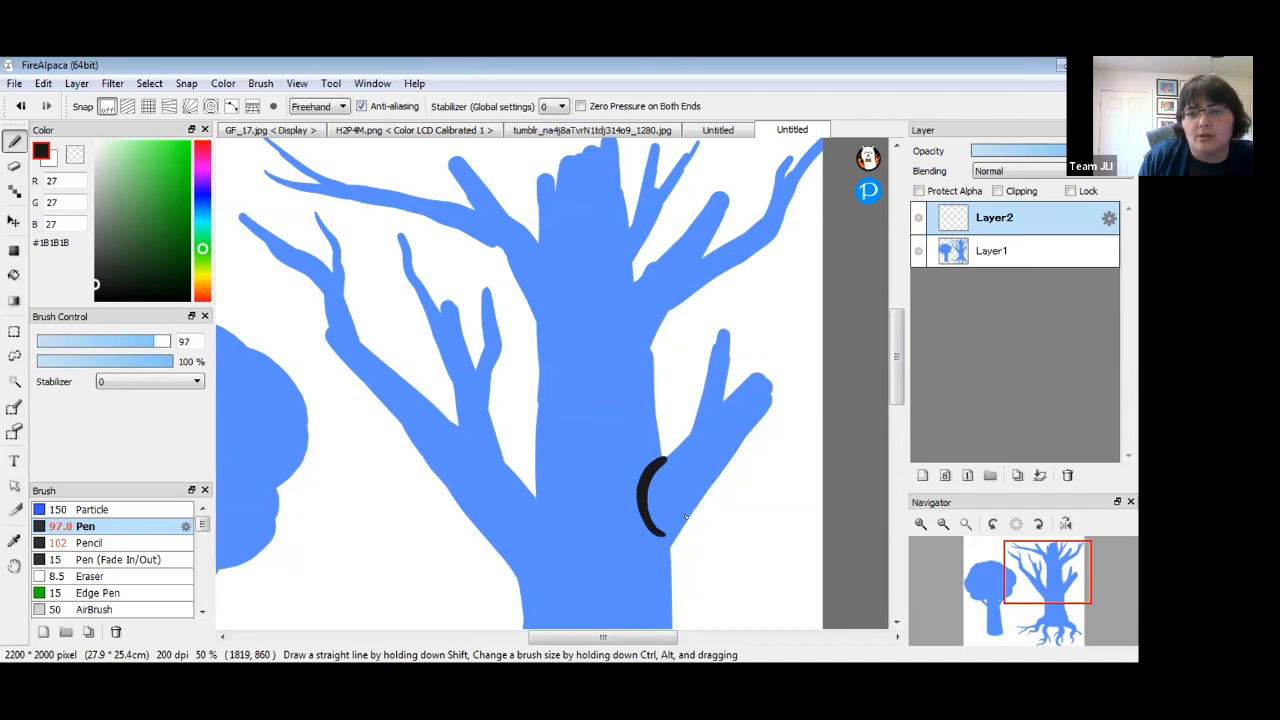
mouse_move(678, 447)
mouse_down()
mouse_move(688, 505)
mouse_move(680, 450)
mouse_move(714, 480)
mouse_move(722, 380)
mouse_move(748, 414)
mouse_move(747, 440)
mouse_up()
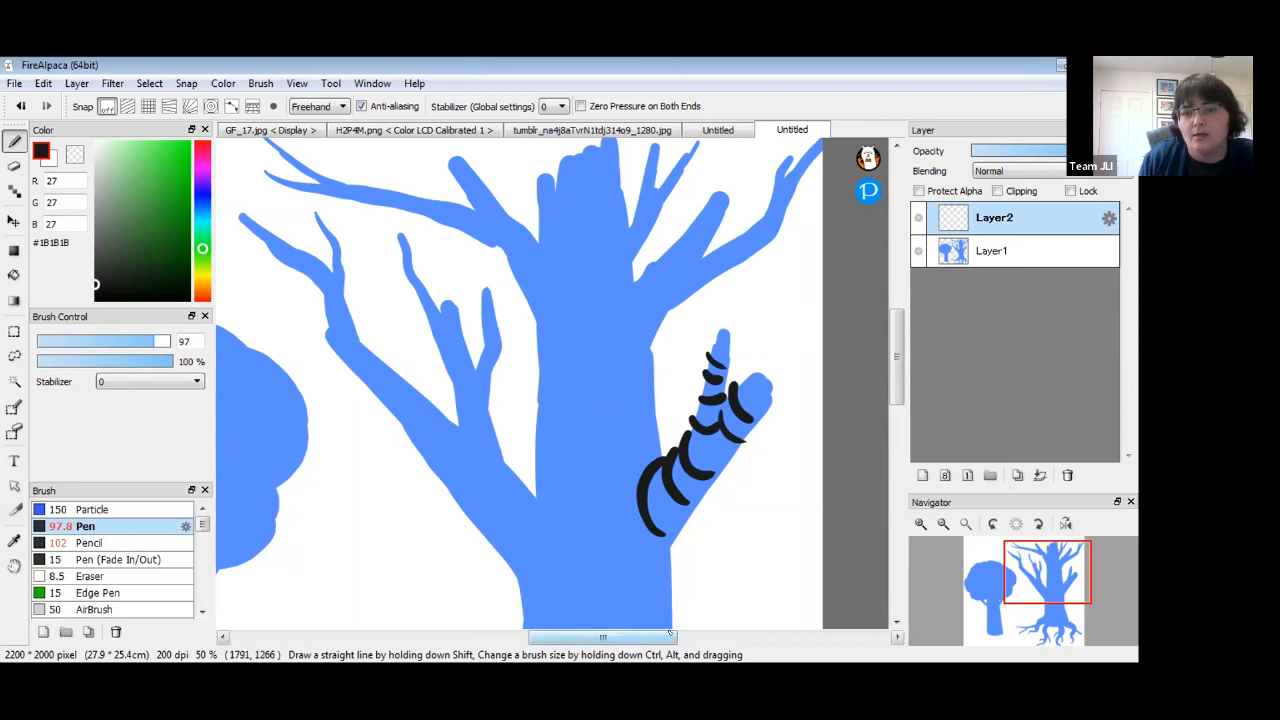
key(ctrl+z)
key(ctrl+z)
key(ctrl+z)
key(ctrl+z)
key(ctrl+z)
key(ctrl+z)
key(ctrl+z)
key(ctrl+z)
key(ctrl+z)
Mark the trunk edge across the lower right branch's joint and draw thick contour curves along the branch and its twig.
drag(660, 435, 662, 563)
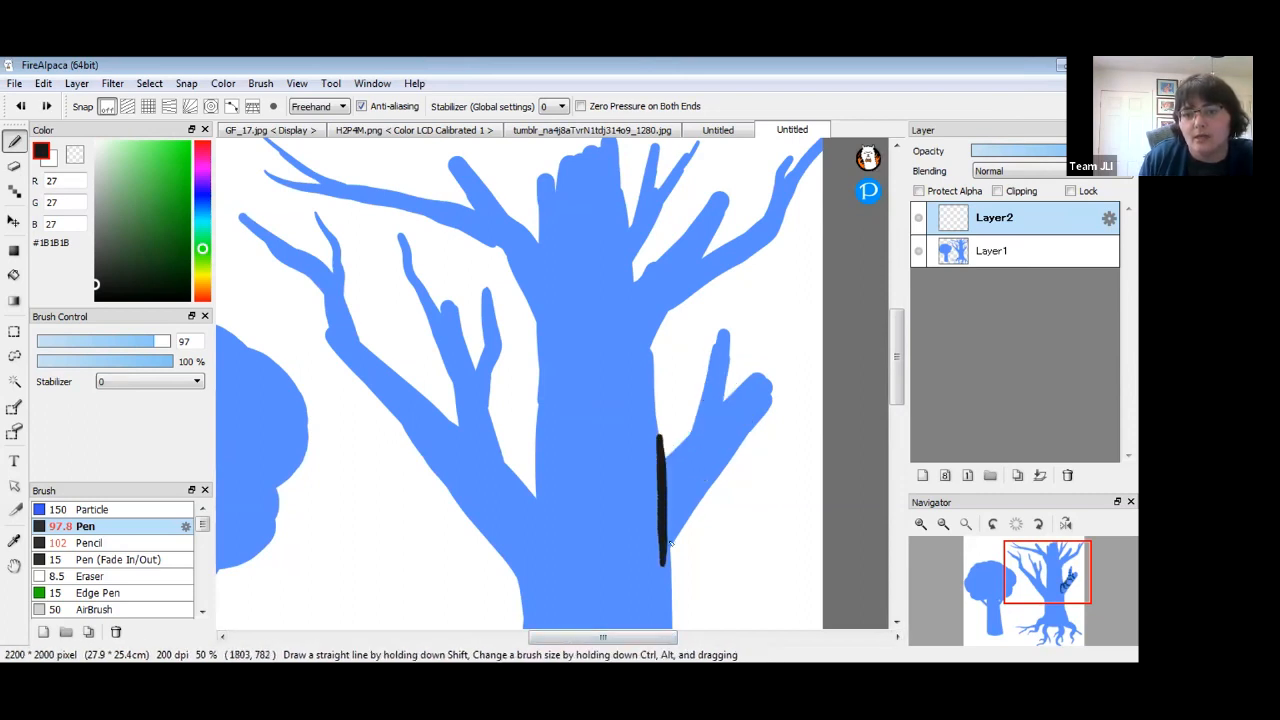
mouse_move(665, 451)
mouse_down()
mouse_move(697, 472)
mouse_move(695, 502)
mouse_up()
mouse_move(696, 425)
mouse_down()
mouse_move(723, 440)
mouse_move(719, 466)
mouse_up()
drag(727, 397, 746, 430)
mouse_move(764, 391)
mouse_down()
mouse_move(765, 403)
mouse_move(733, 397)
mouse_move(741, 330)
mouse_up()
drag(722, 392, 698, 408)
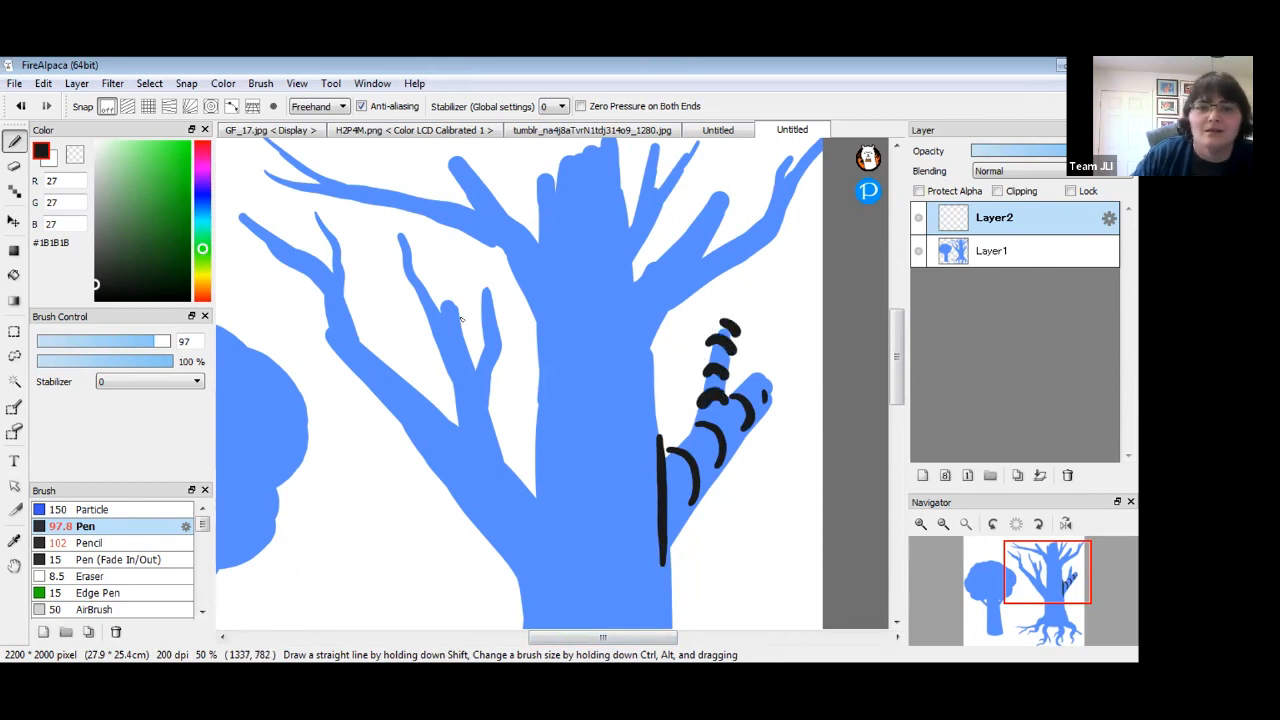
Draw thick contour curves up the inner offshoot of the lower left branch, and reduce the pen size to 14.9.
mouse_move(458, 424)
mouse_down()
mouse_move(464, 459)
mouse_move(490, 476)
mouse_move(492, 432)
mouse_up()
drag(450, 388, 484, 404)
mouse_move(446, 362)
mouse_down()
mouse_move(472, 374)
mouse_move(468, 348)
mouse_up()
drag(148, 342, 78, 341)
Try outlining the lower left branch's joint with a curved loop, and with a straight line along the trunk edge.
drag(576, 440, 600, 460)
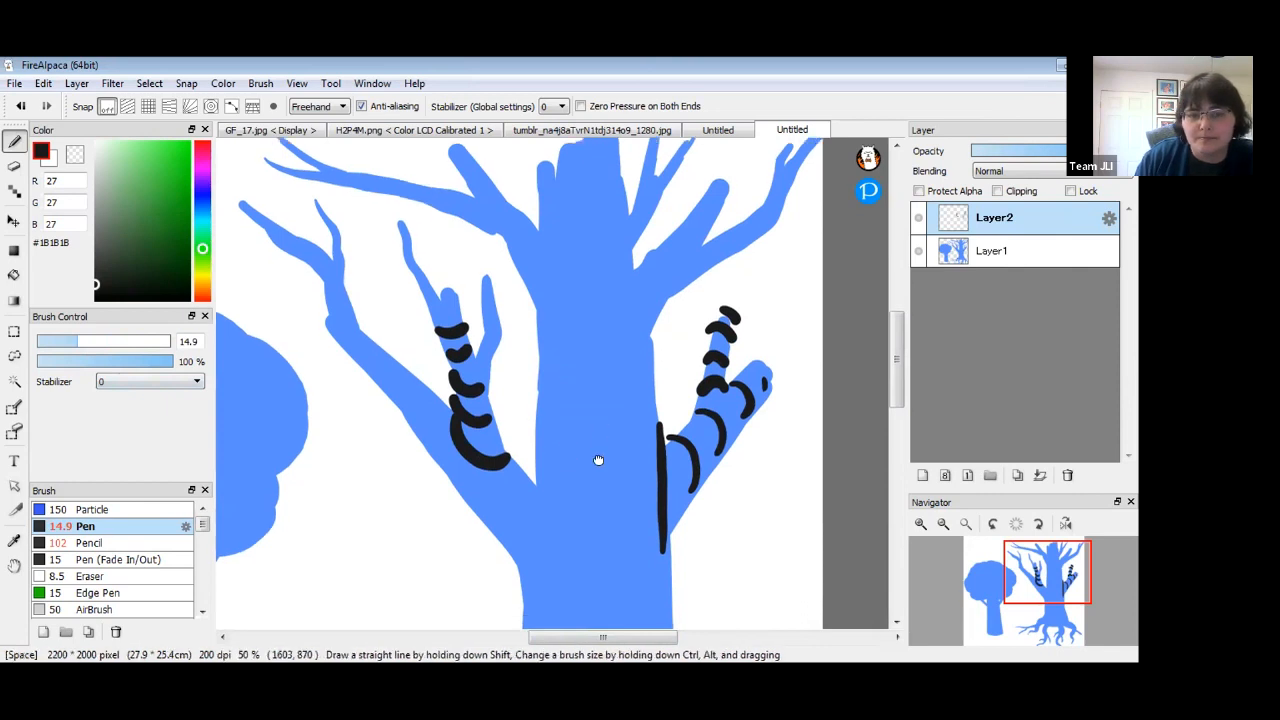
mouse_move(560, 514)
mouse_down()
mouse_move(580, 551)
mouse_move(579, 586)
mouse_move(567, 618)
mouse_move(545, 619)
mouse_move(578, 606)
mouse_move(581, 544)
mouse_move(564, 520)
mouse_move(641, 505)
mouse_move(634, 375)
mouse_up()
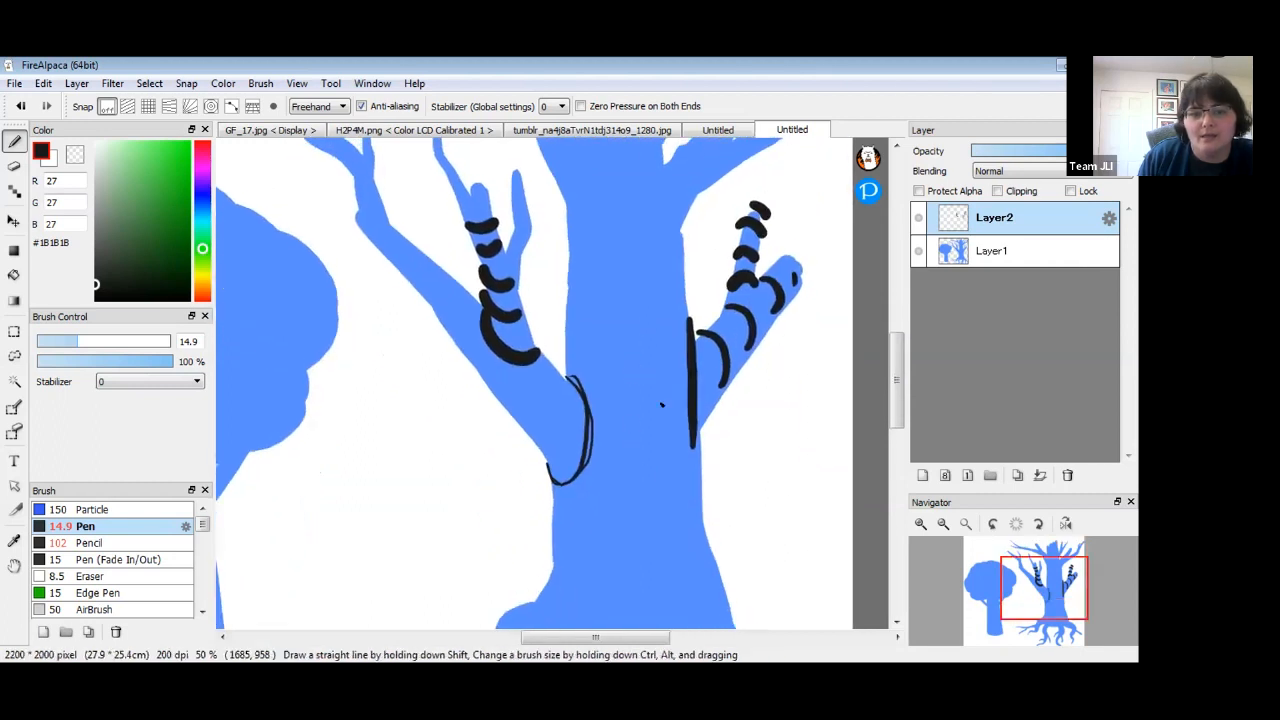
key(ctrl+z)
drag(566, 353, 548, 566)
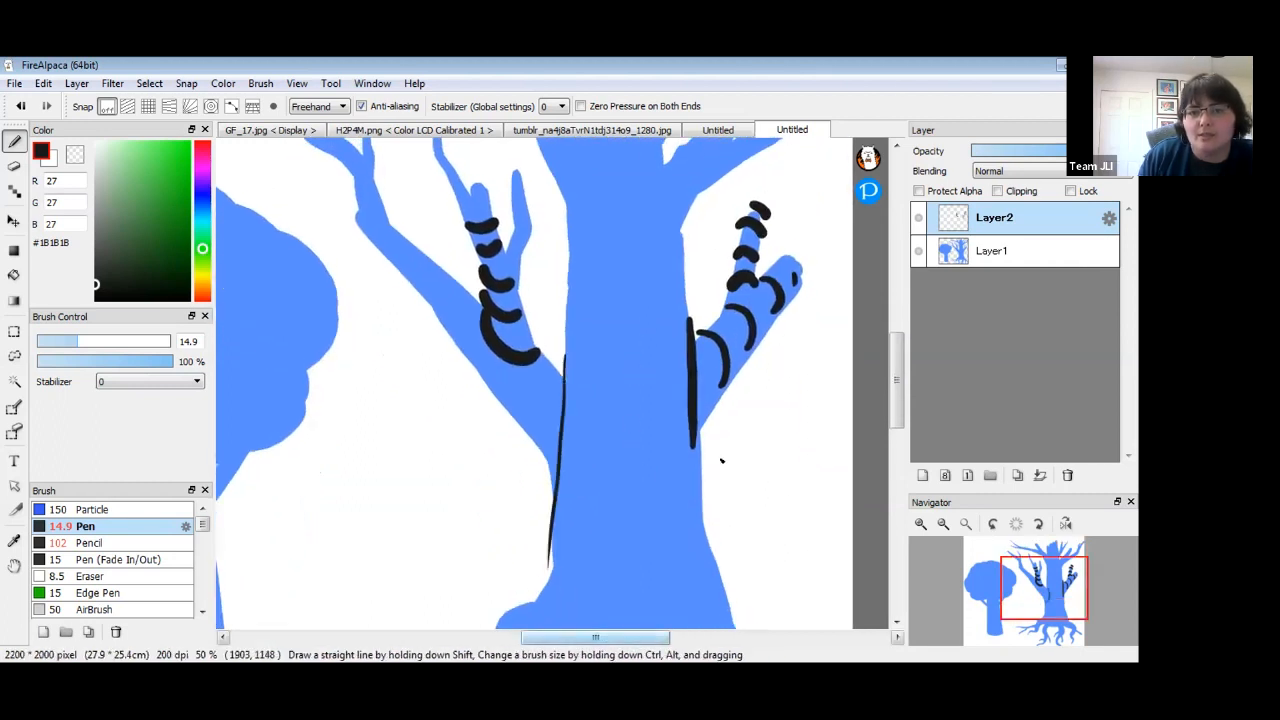
key(ctrl+z)
Draw thin contour curves along the lower left branch from its trunk joint up towards the outer fork.
drag(616, 418, 640, 504)
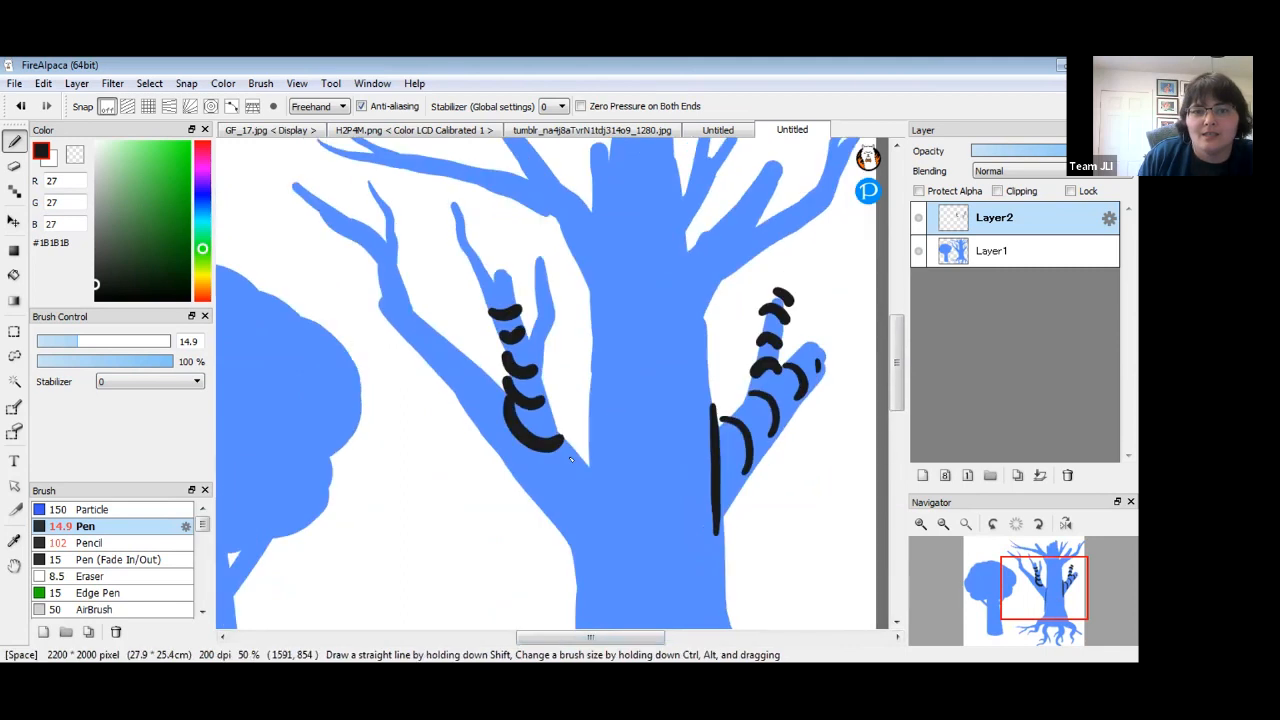
drag(566, 445, 559, 520)
drag(590, 474, 580, 550)
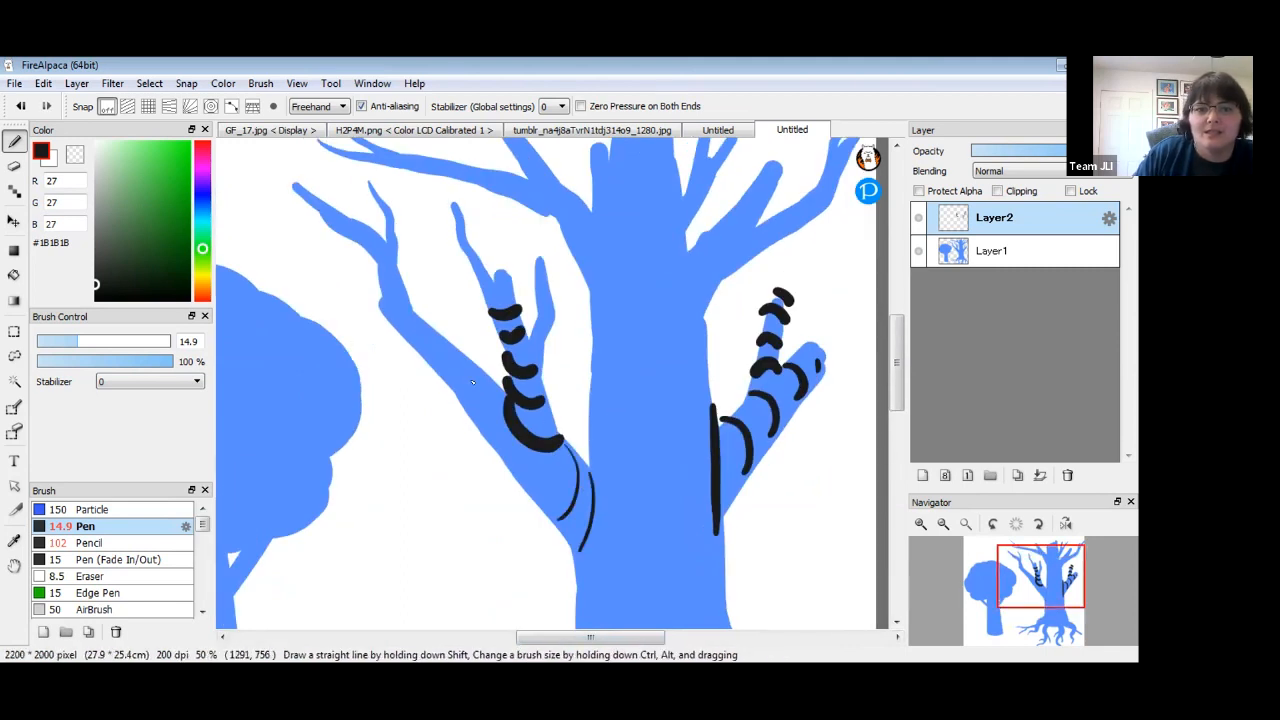
drag(449, 388, 474, 398)
drag(442, 349, 410, 355)
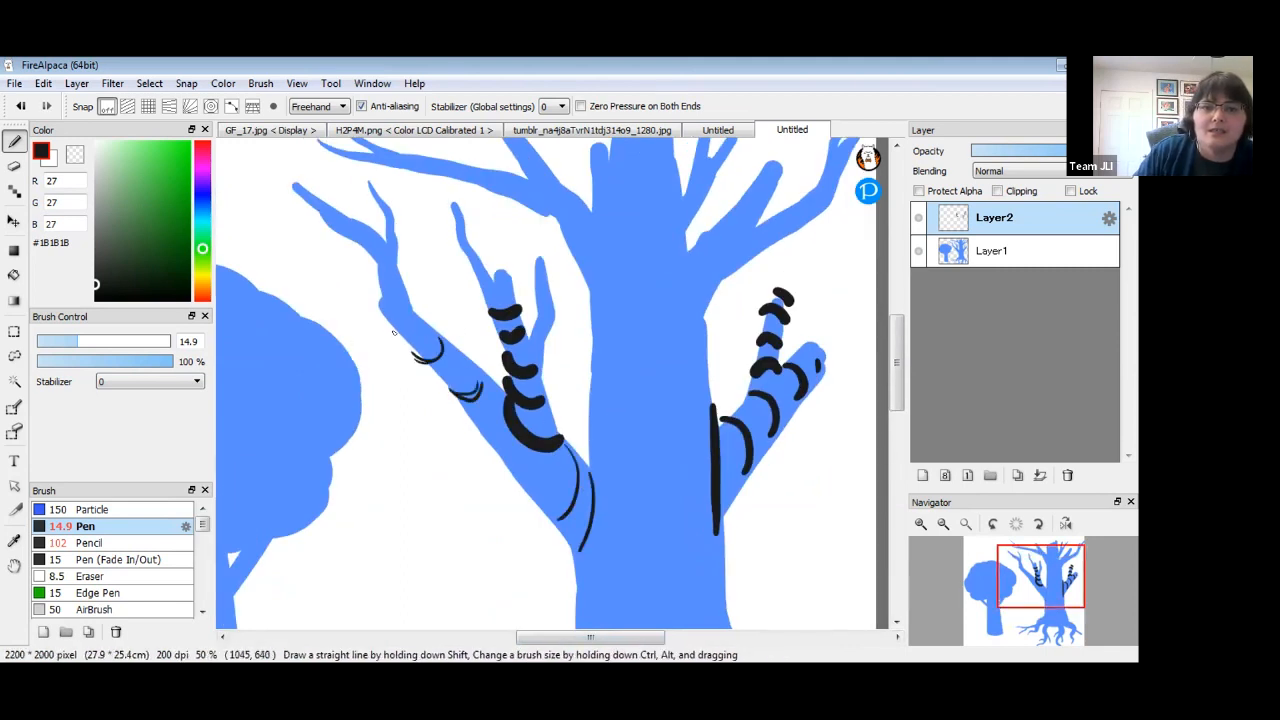
drag(496, 459, 490, 463)
drag(394, 270, 399, 304)
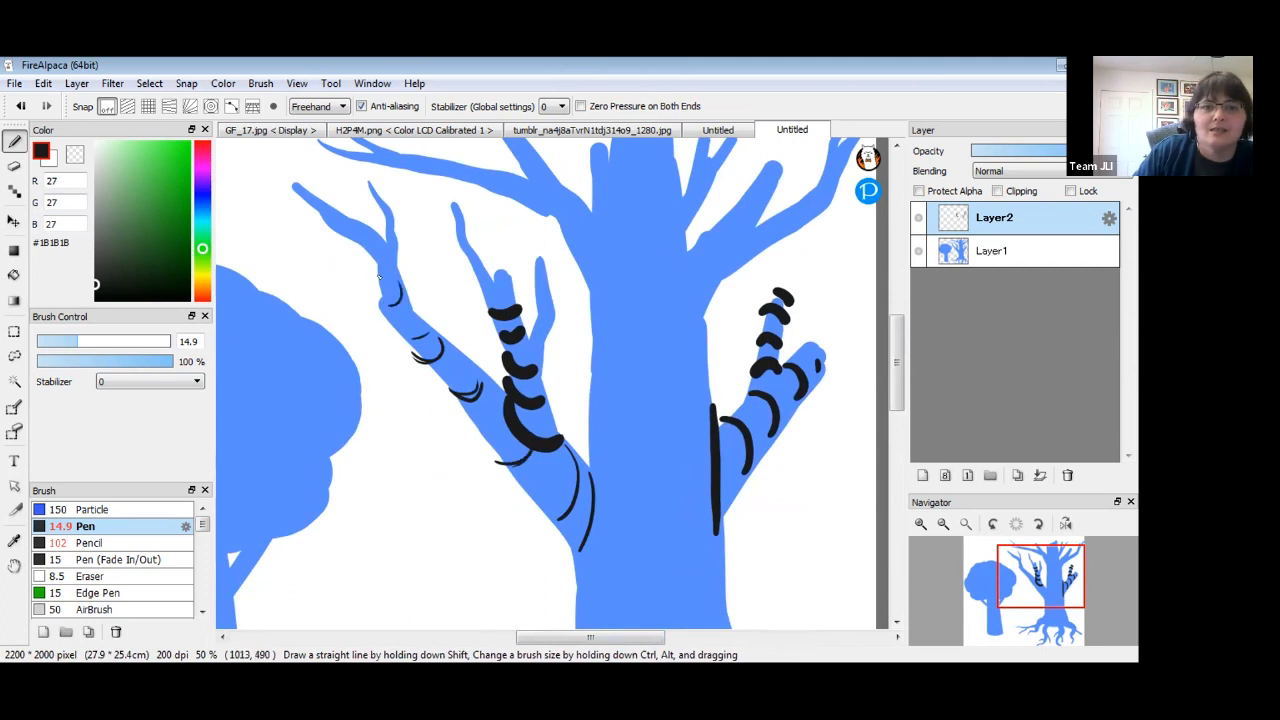
Outline the upper right branch's joint with the trunk and draw contour curves along both of its forks.
drag(623, 354, 562, 460)
drag(622, 356, 630, 434)
drag(624, 380, 676, 338)
mouse_move(664, 338)
mouse_down()
mouse_move(698, 305)
mouse_move(686, 366)
mouse_up()
mouse_move(689, 311)
mouse_down()
mouse_move(703, 293)
mouse_move(782, 272)
mouse_move(788, 250)
mouse_up()
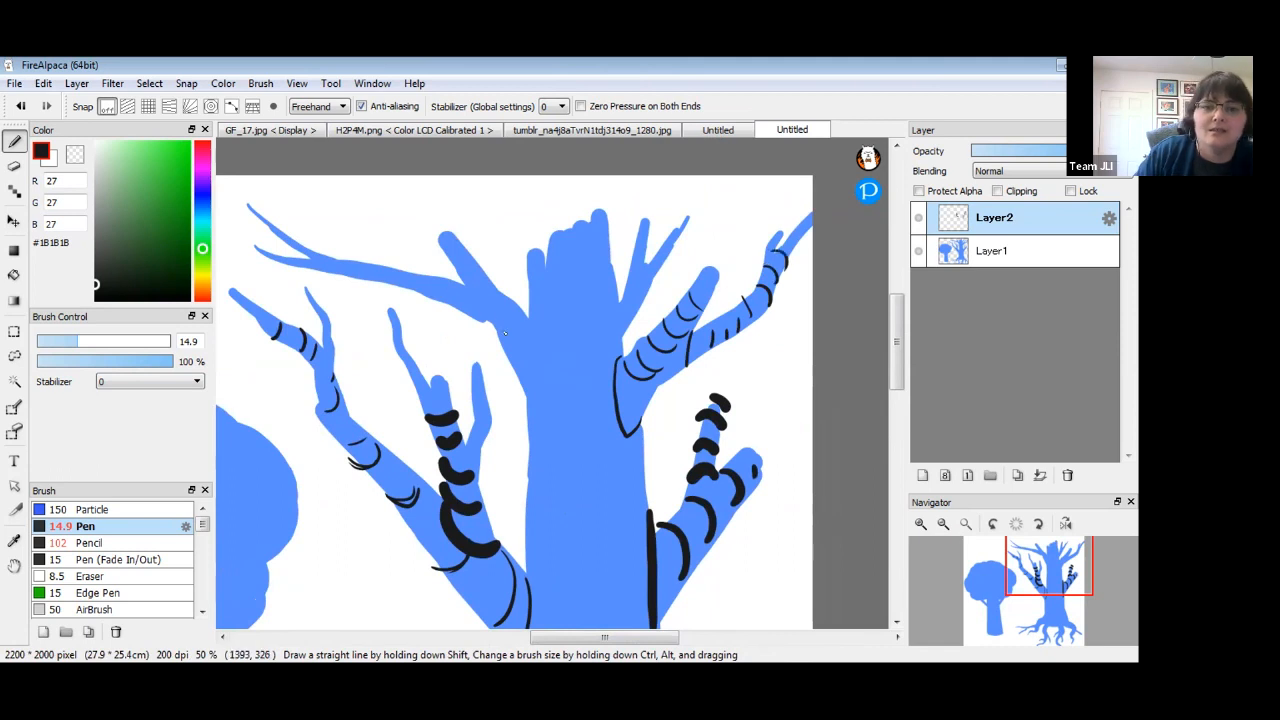
Mark the trunk edge at the upper left branch and draw contour curves on the thick part of that branch.
drag(530, 282, 528, 425)
mouse_move(502, 300)
mouse_down()
mouse_move(520, 345)
mouse_move(500, 324)
mouse_up()
drag(472, 284, 458, 311)
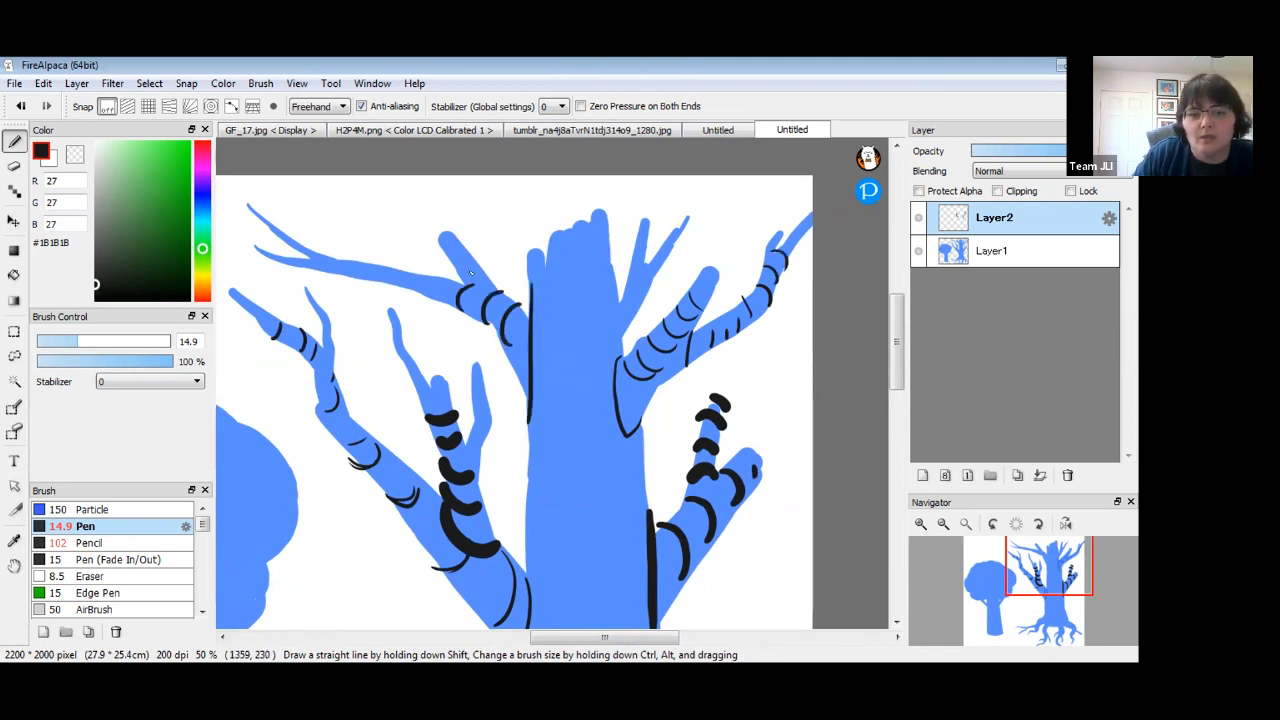
key(ctrl+z)
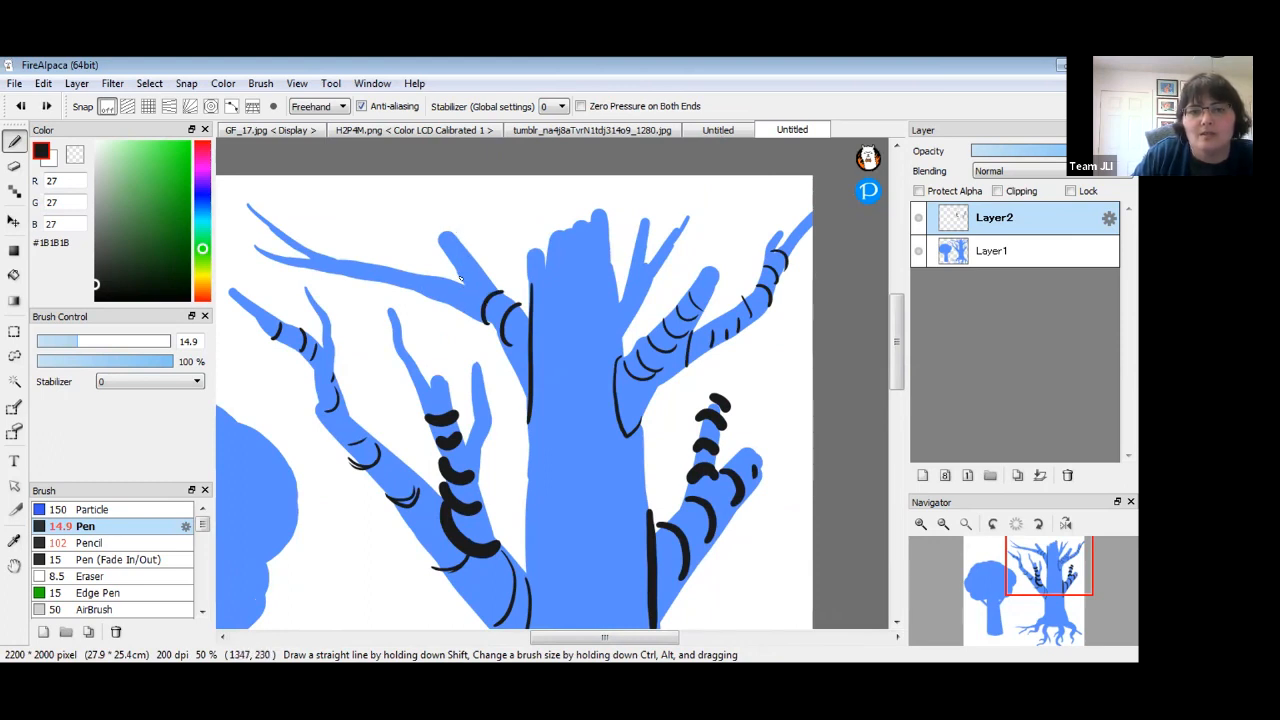
Try different directions of contour curves on the short stub of the upper left branch.
drag(458, 272, 476, 264)
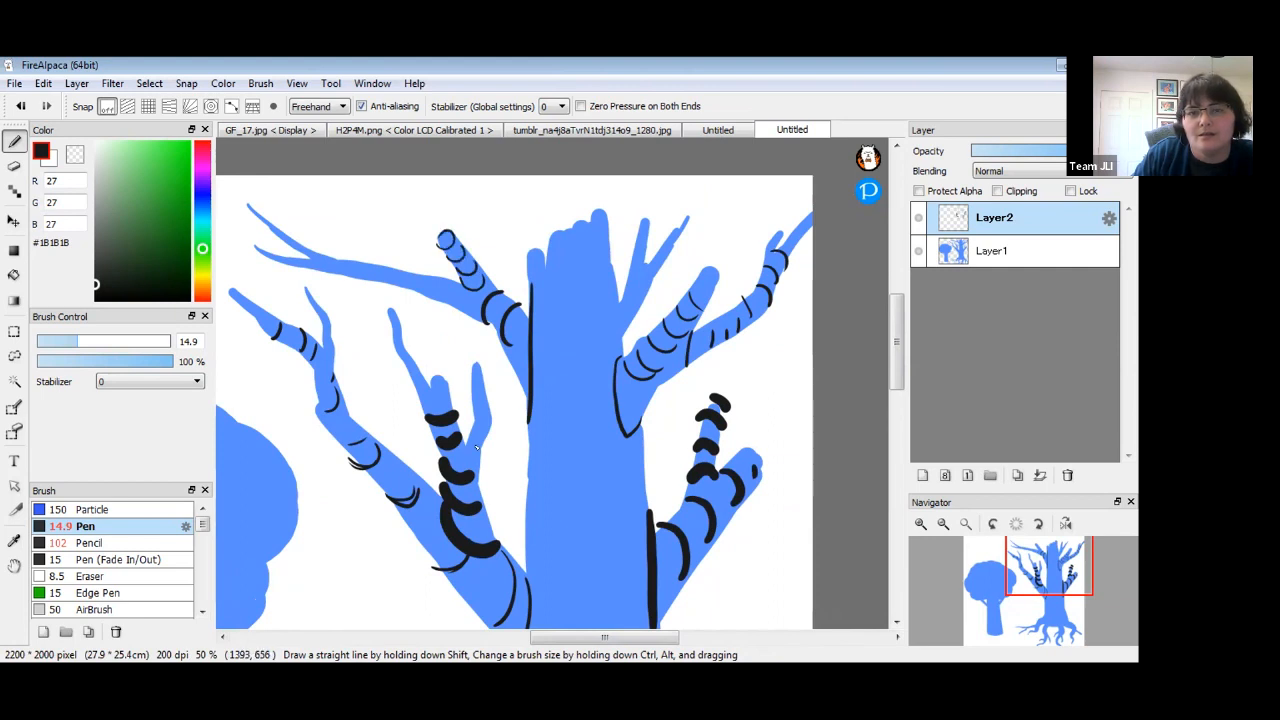
key(ctrl+z)
key(ctrl+z)
key(ctrl+z)
key(ctrl+z)
key(ctrl+z)
mouse_move(449, 279)
mouse_down()
mouse_move(490, 287)
mouse_move(458, 280)
mouse_move(459, 245)
mouse_up()
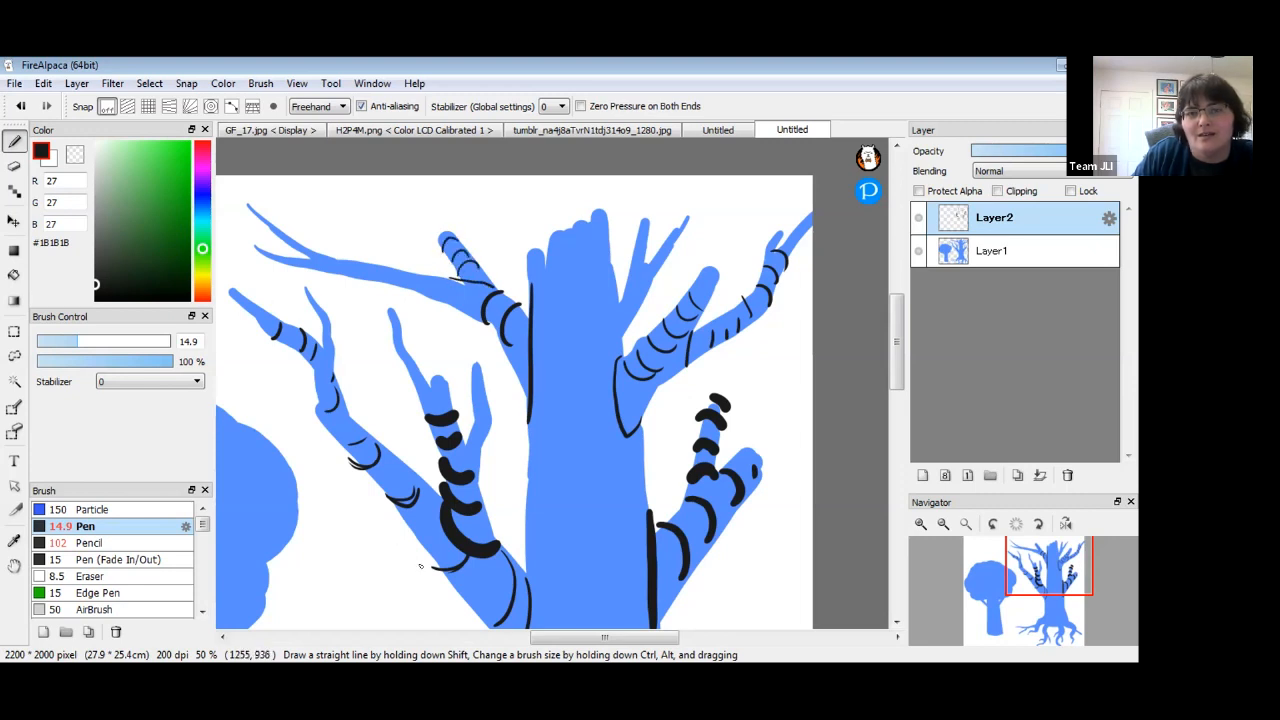
key(ctrl+z)
key(ctrl+z)
key(ctrl+z)
key(ctrl+z)
key(ctrl+z)
Draw contour curves along the long upper left branch and its short stub, and on the forked twig beside the trunk's upper right edge.
mouse_move(473, 283)
mouse_down()
mouse_move(443, 300)
mouse_move(413, 290)
mouse_up()
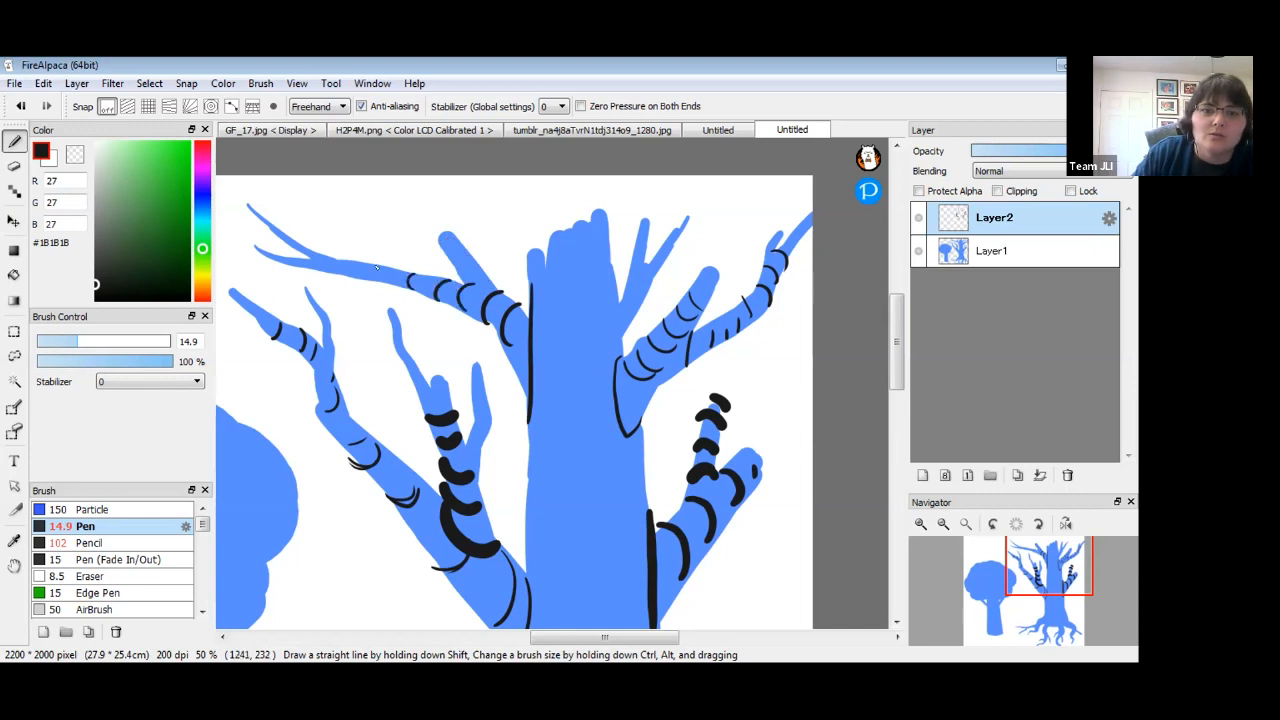
mouse_move(351, 260)
mouse_down()
mouse_move(353, 275)
mouse_move(302, 266)
mouse_up()
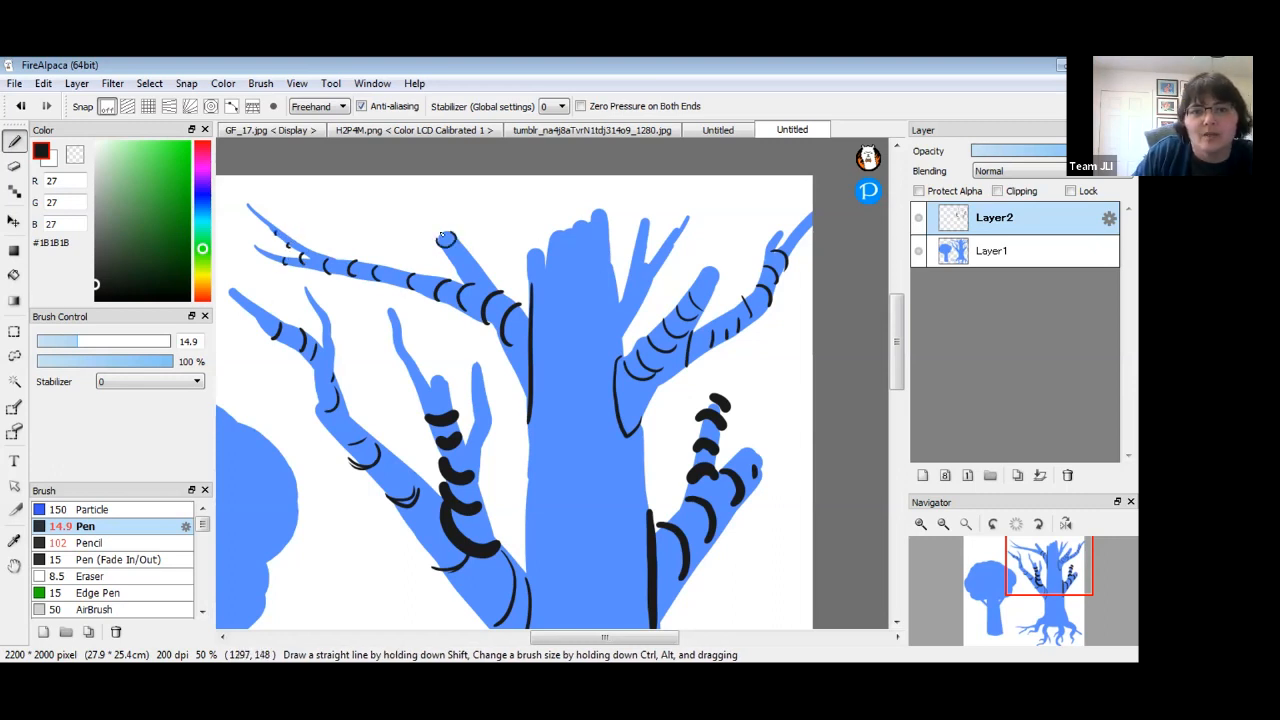
mouse_move(459, 250)
mouse_down()
mouse_move(449, 262)
mouse_move(472, 282)
mouse_up()
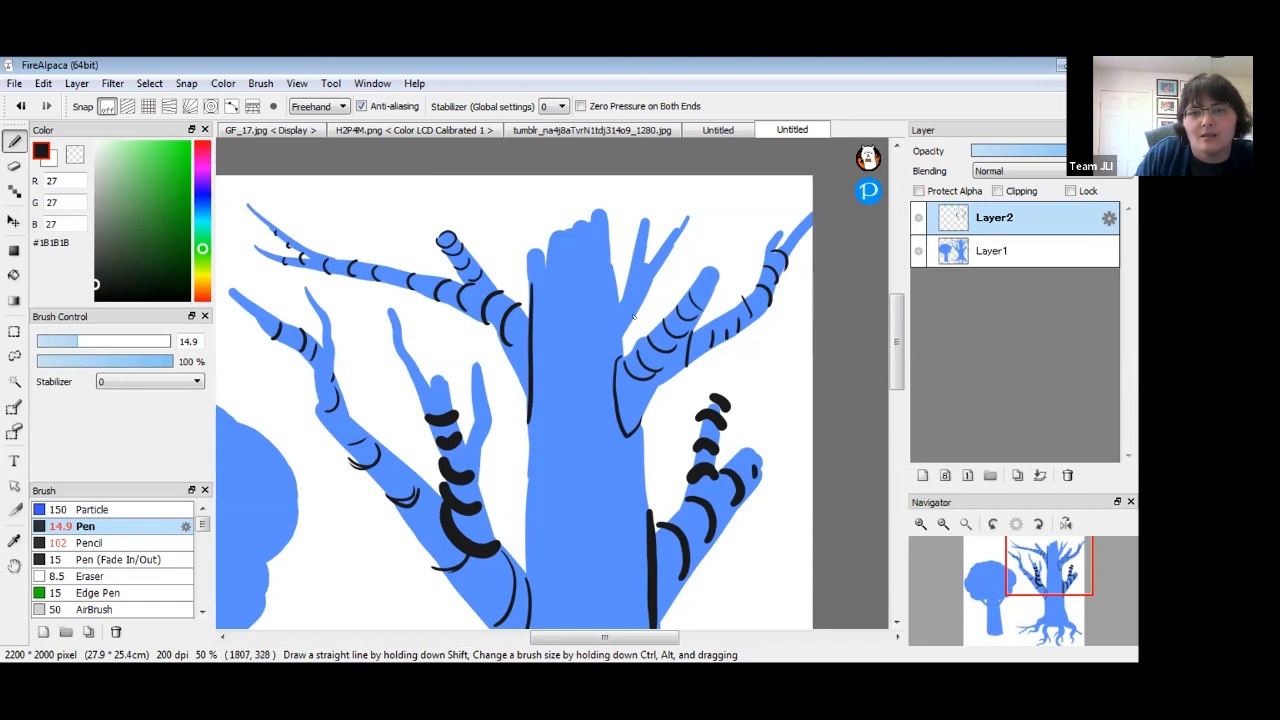
drag(615, 268, 628, 313)
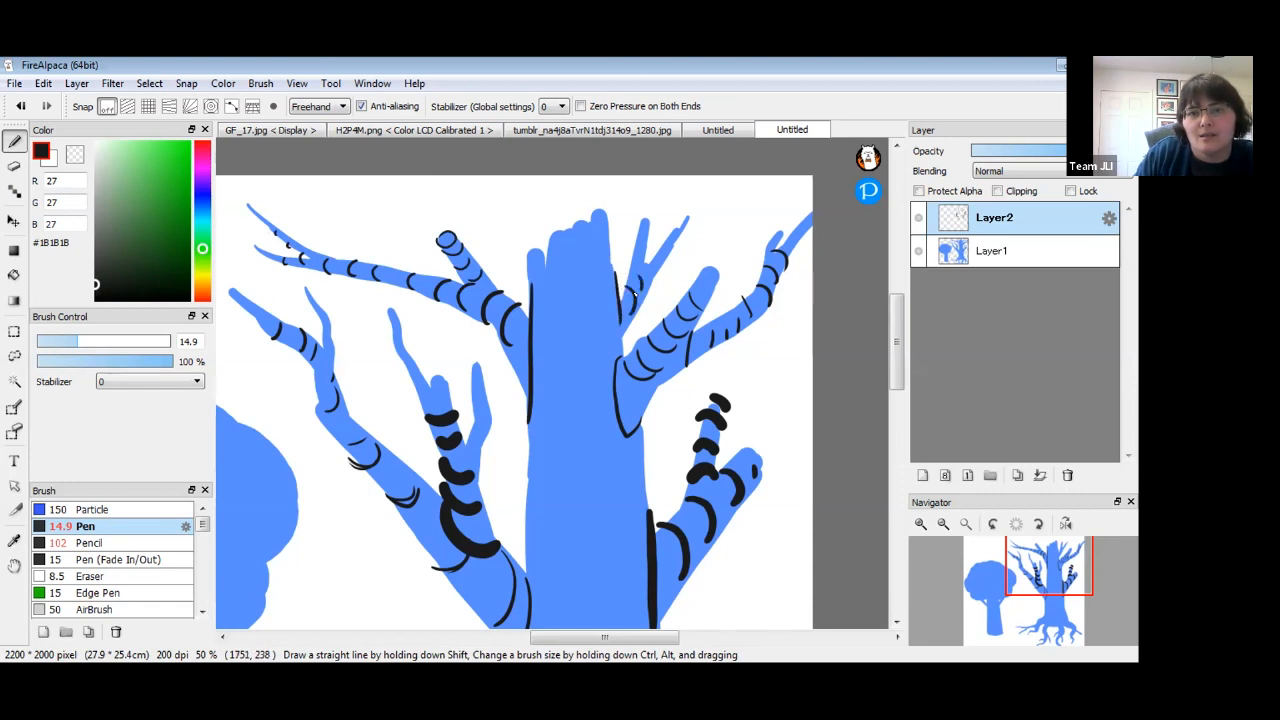
drag(655, 270, 633, 267)
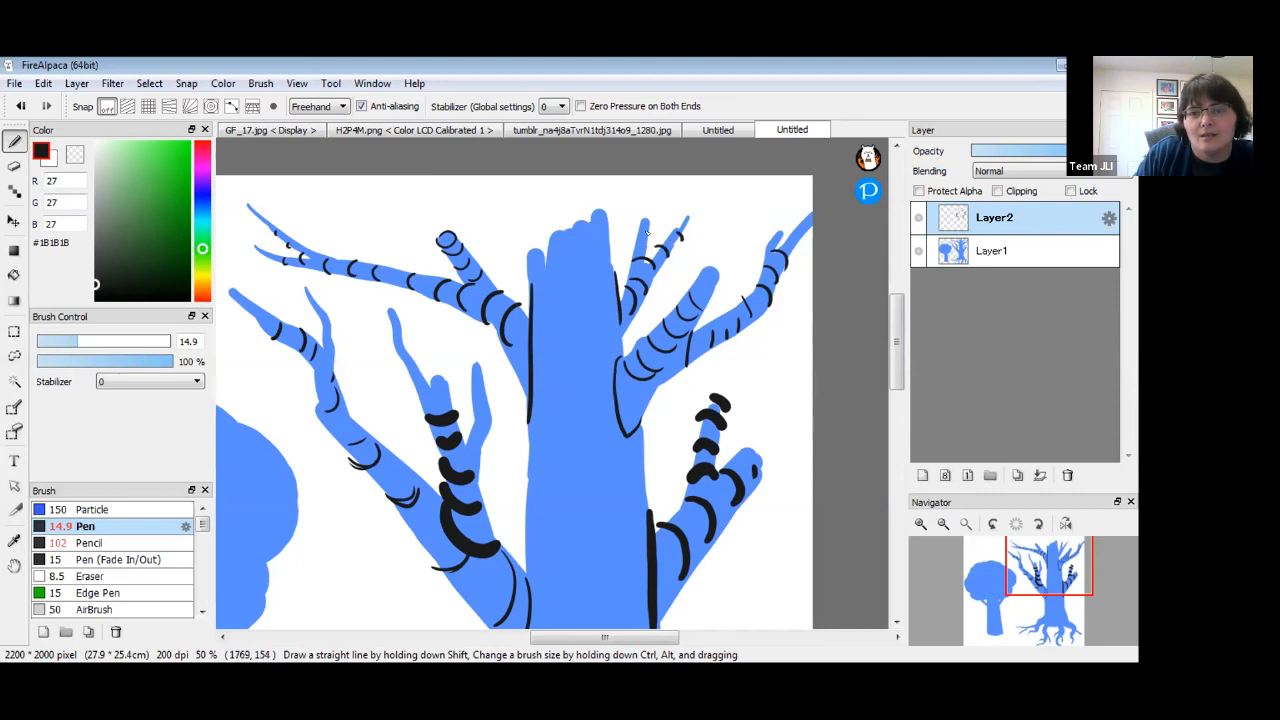
Draw contour curves along the bare tree's front left root, from its base on the trunk down through its small side roots.
scroll(528, 289, down, 5)
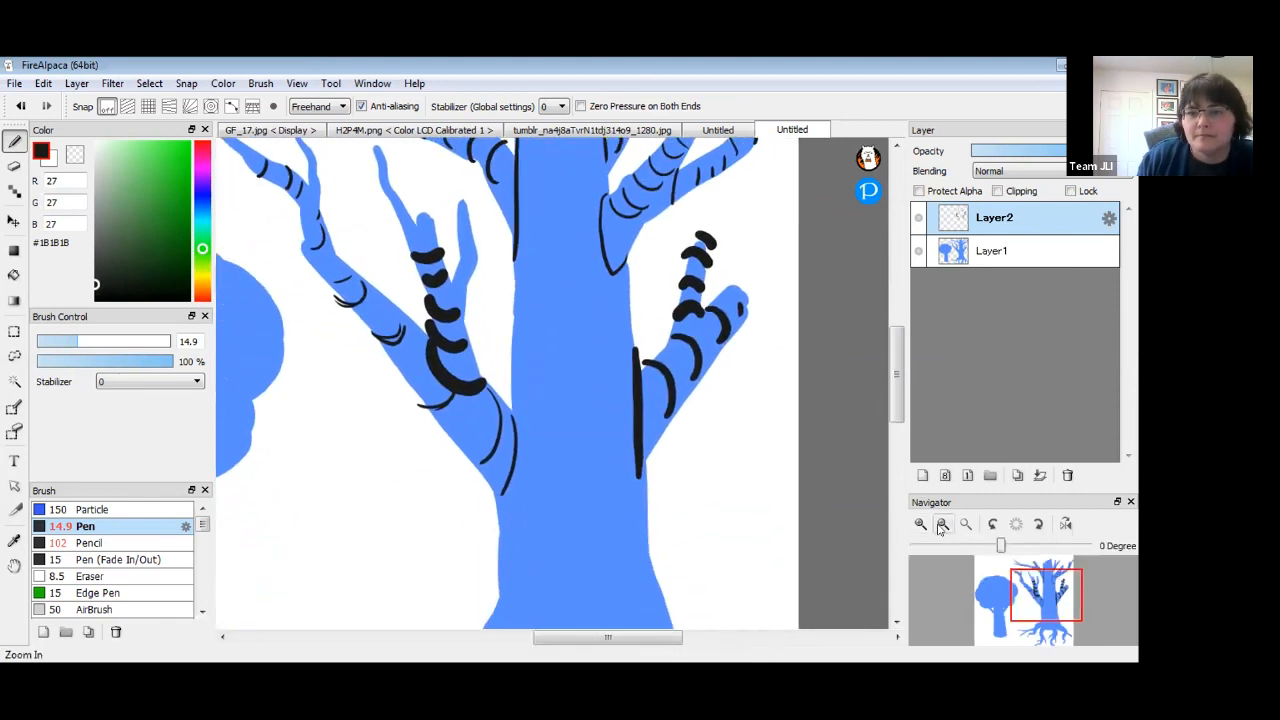
click(942, 527)
click(942, 527)
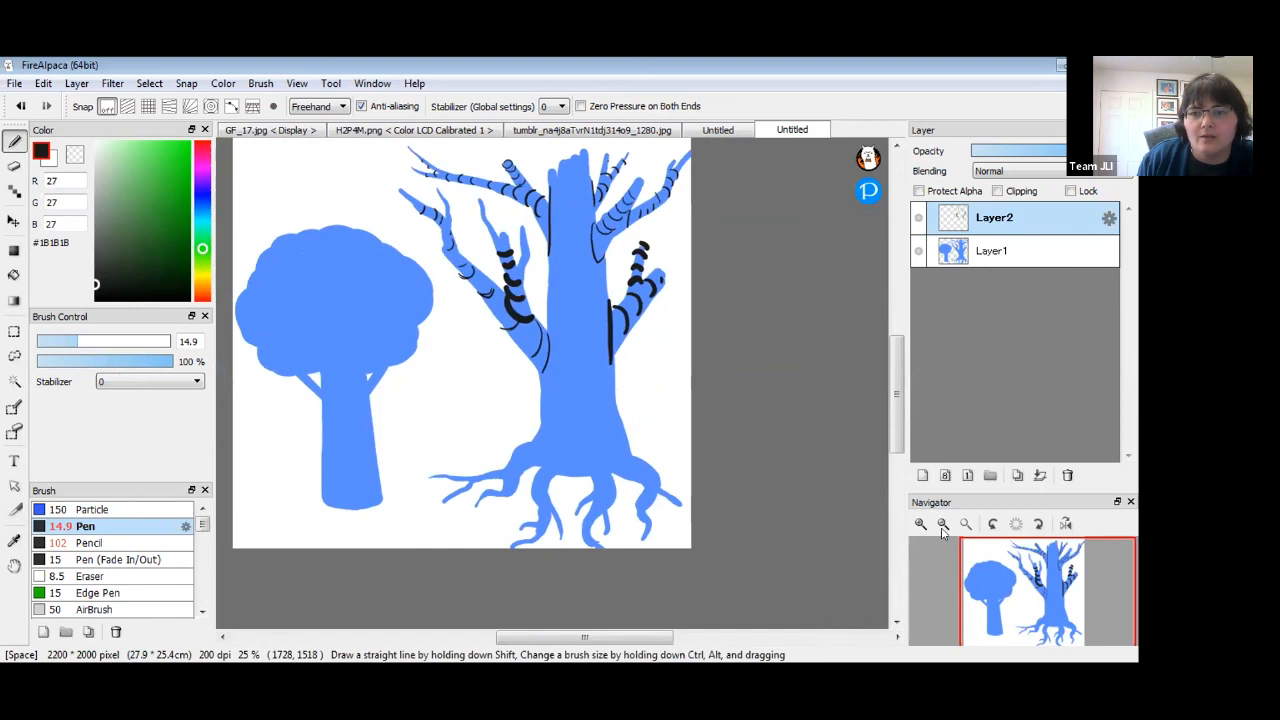
click(921, 526)
click(921, 526)
click(921, 526)
drag(599, 545, 588, 309)
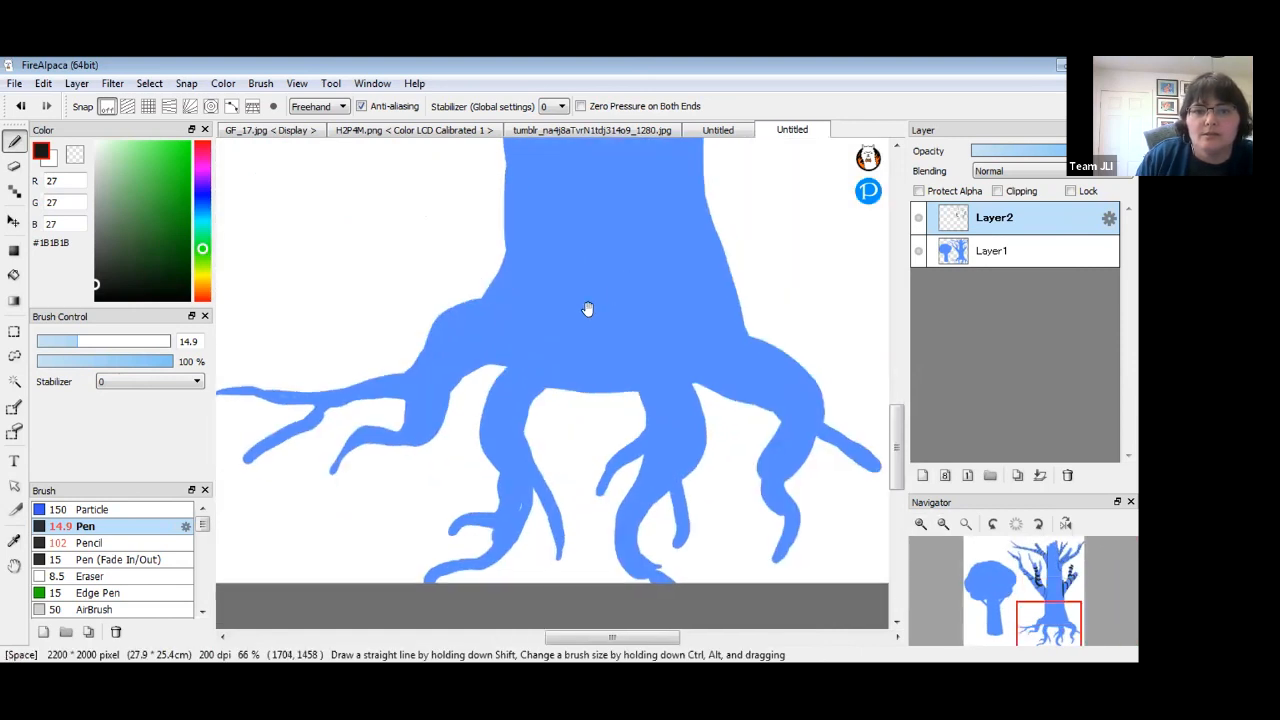
mouse_move(510, 360)
mouse_down()
mouse_move(538, 338)
mouse_move(571, 360)
mouse_move(540, 395)
mouse_move(522, 384)
mouse_move(530, 408)
mouse_up()
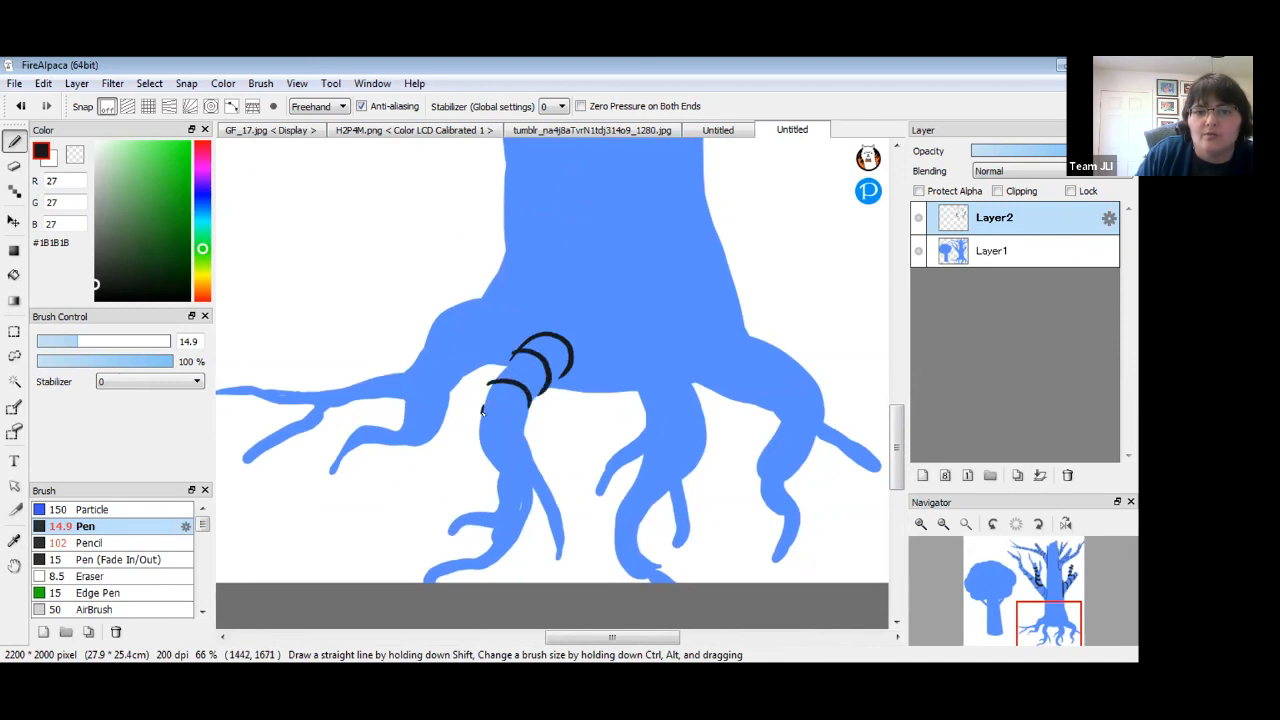
mouse_move(477, 436)
mouse_down()
mouse_move(490, 454)
mouse_move(524, 430)
mouse_up()
mouse_move(508, 477)
mouse_down()
mouse_move(526, 452)
mouse_move(540, 484)
mouse_up()
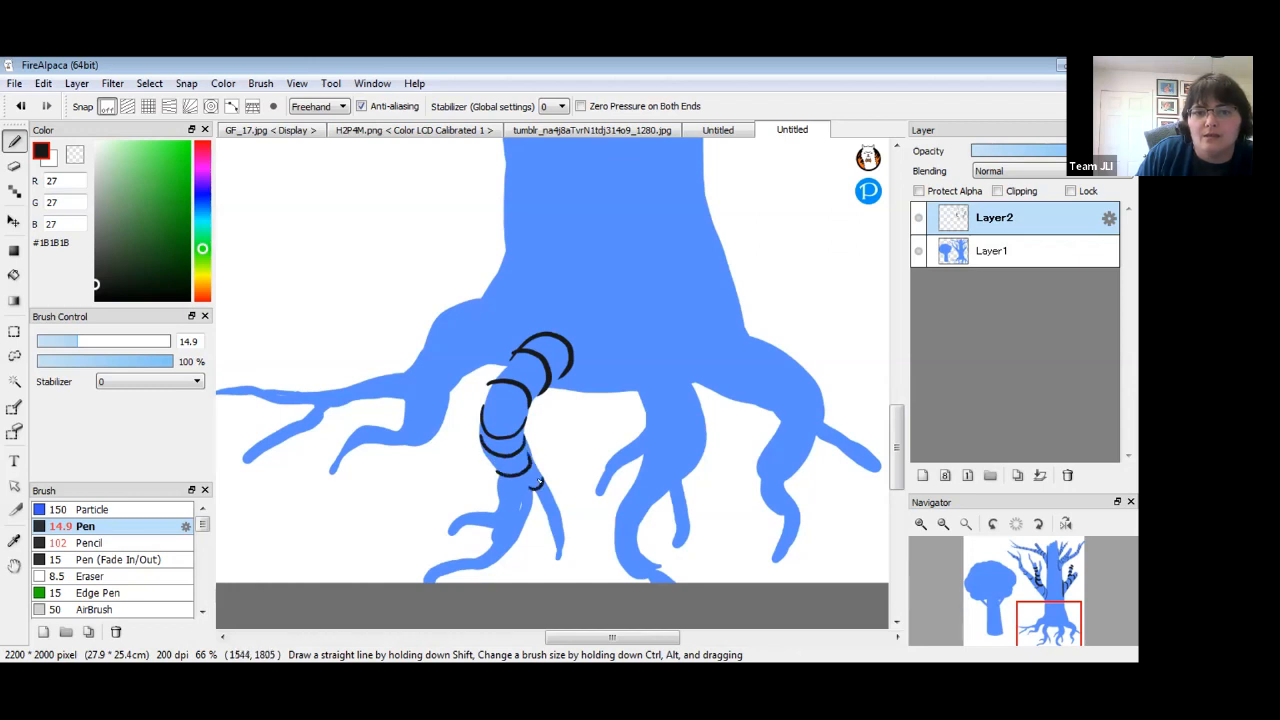
drag(487, 551, 497, 544)
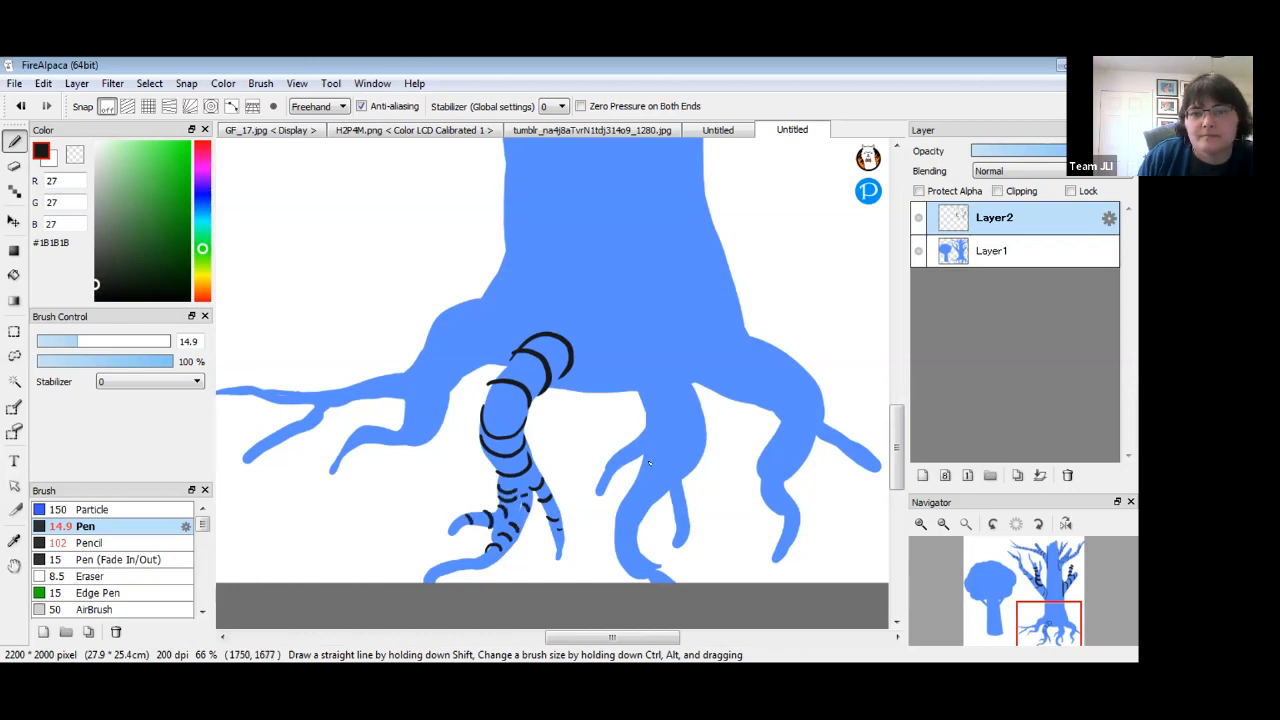
Draw contour curves on the middle front root and along the small rootlet branching off its left side.
mouse_move(643, 431)
mouse_down()
mouse_move(649, 454)
mouse_move(627, 459)
mouse_up()
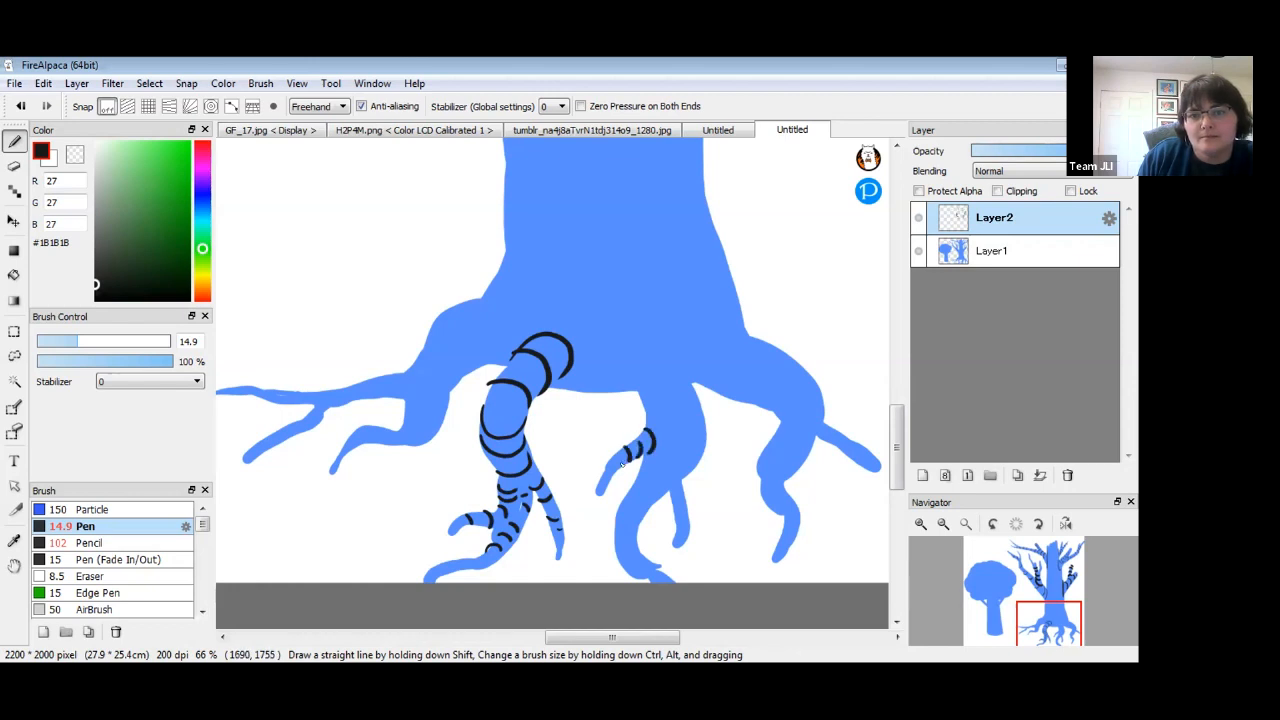
drag(641, 390, 689, 397)
mouse_move(656, 455)
mouse_down()
mouse_move(703, 440)
mouse_move(651, 508)
mouse_move(642, 546)
mouse_up()
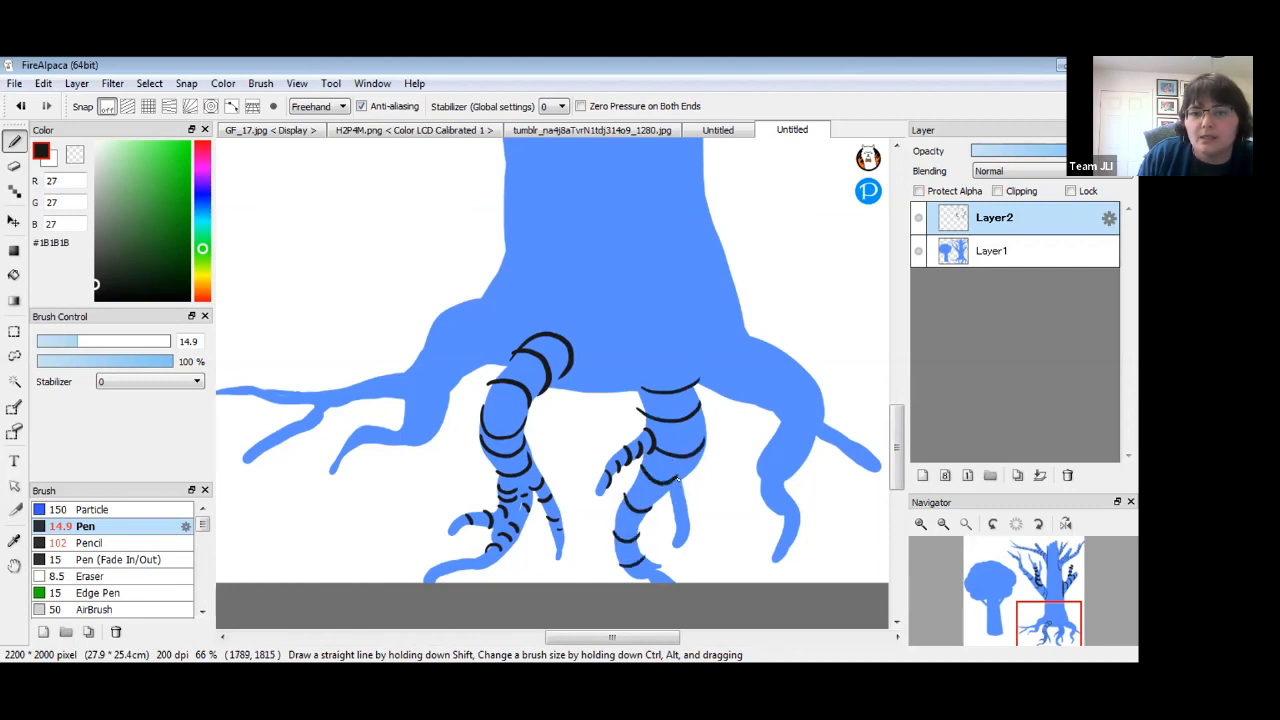
Mark the trunk edge beside the right root, then draw contour curves along that root with a circle at its bend.
drag(690, 320, 708, 416)
mouse_move(750, 336)
mouse_down()
mouse_move(710, 356)
mouse_move(720, 388)
mouse_move(786, 351)
mouse_move(752, 404)
mouse_up()
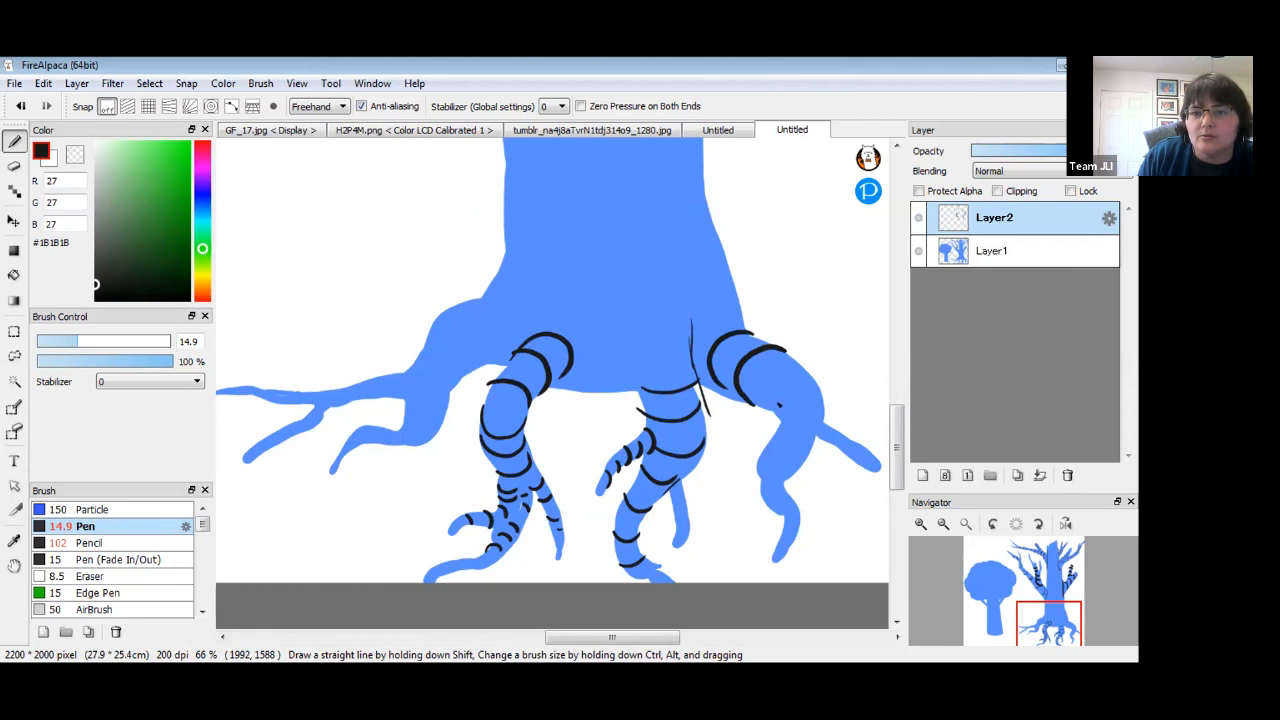
mouse_move(795, 363)
mouse_down()
mouse_move(766, 380)
mouse_move(777, 413)
mouse_move(807, 374)
mouse_move(771, 408)
mouse_move(820, 418)
mouse_move(823, 385)
mouse_move(798, 375)
mouse_move(784, 448)
mouse_move(809, 448)
mouse_move(765, 467)
mouse_move(796, 471)
mouse_move(754, 458)
mouse_move(758, 483)
mouse_move(790, 508)
mouse_up()
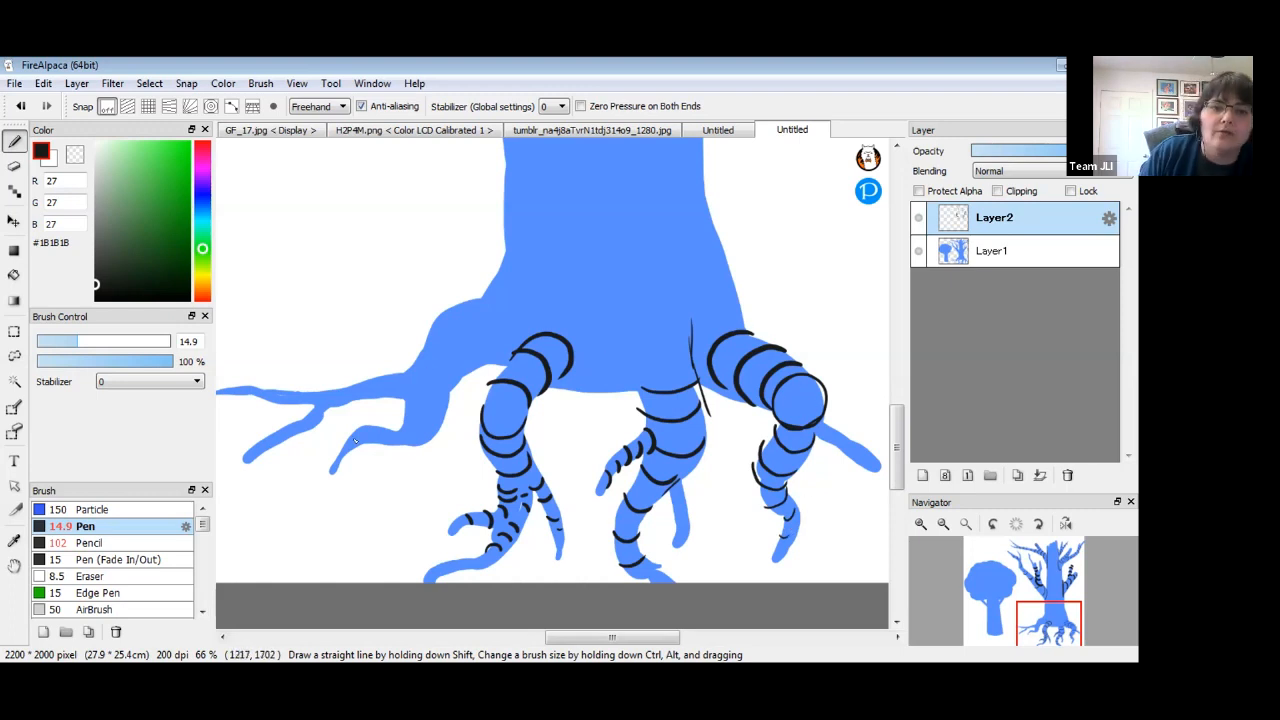
Draw contour curves along the far left root, covering its thick base, its lower fork and its long thin forked end.
mouse_move(356, 432)
mouse_down()
mouse_move(416, 433)
mouse_move(407, 427)
mouse_move(433, 406)
mouse_move(431, 360)
mouse_move(452, 384)
mouse_up()
mouse_move(422, 338)
mouse_down()
mouse_move(459, 326)
mouse_move(480, 366)
mouse_up()
drag(466, 294, 506, 354)
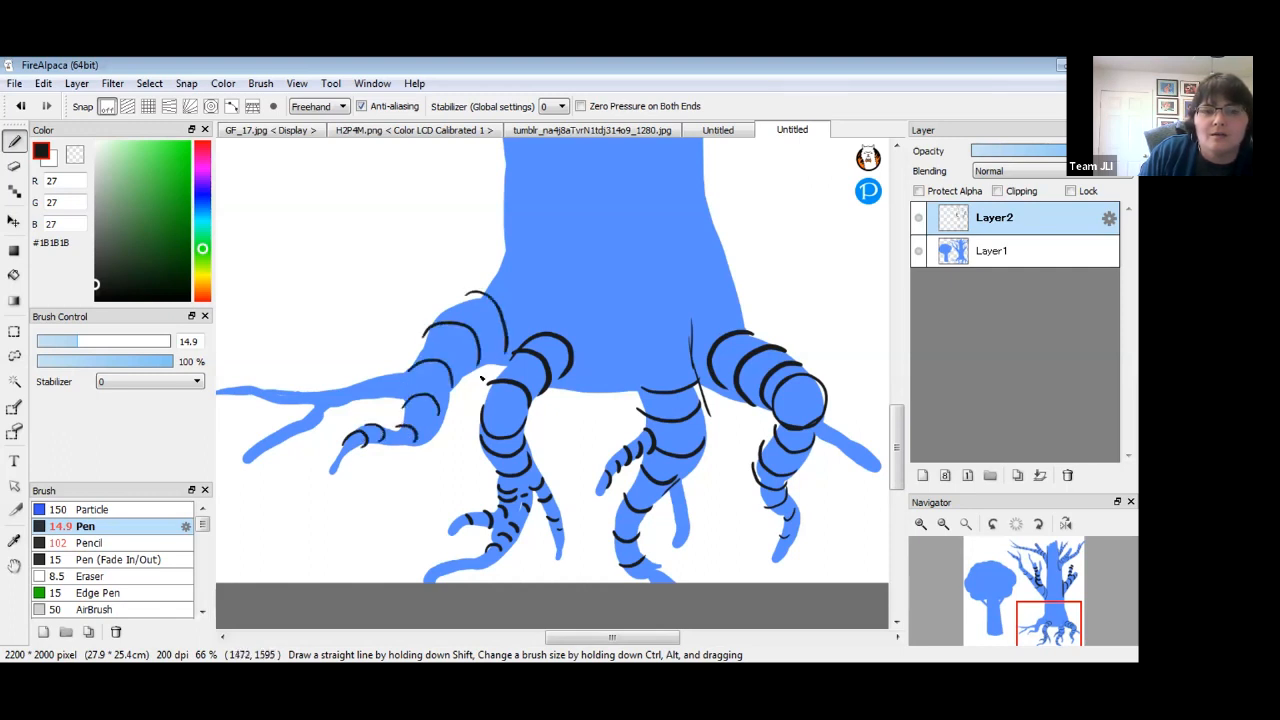
mouse_move(368, 396)
mouse_down()
mouse_move(378, 376)
mouse_move(330, 386)
mouse_up()
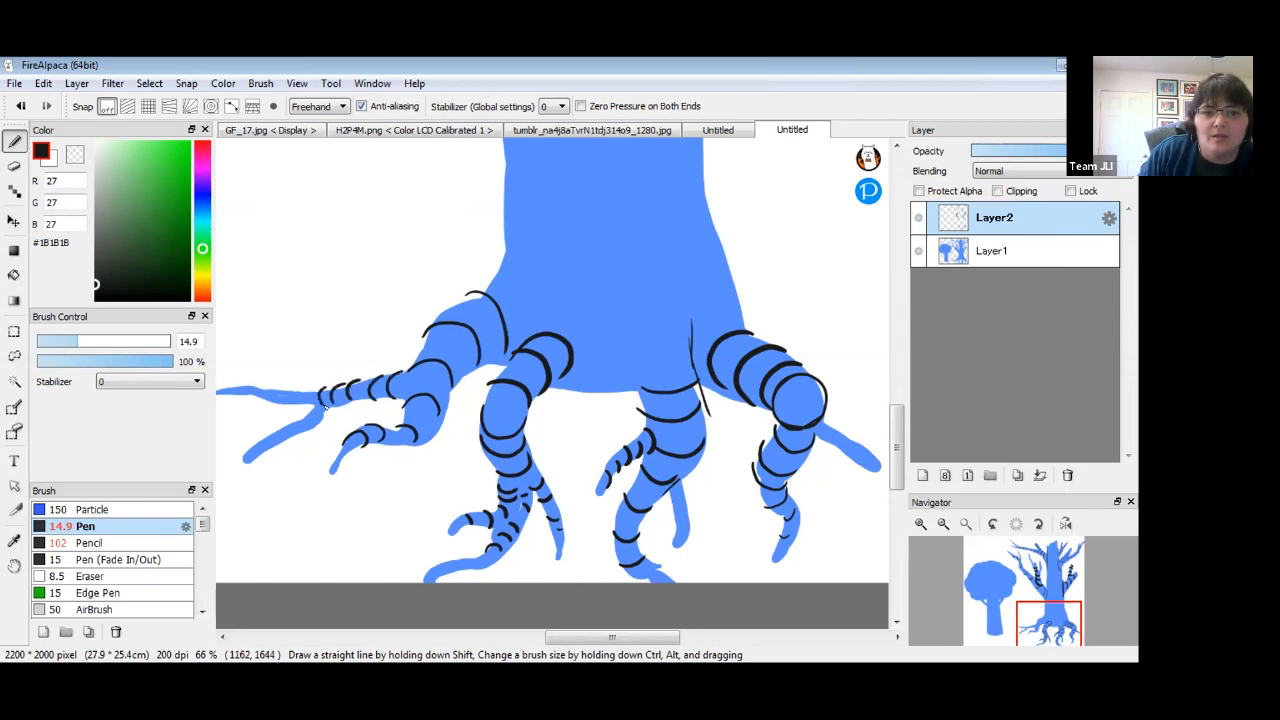
drag(304, 433, 314, 414)
mouse_move(262, 460)
mouse_down()
mouse_move(304, 386)
mouse_move(284, 386)
mouse_up()
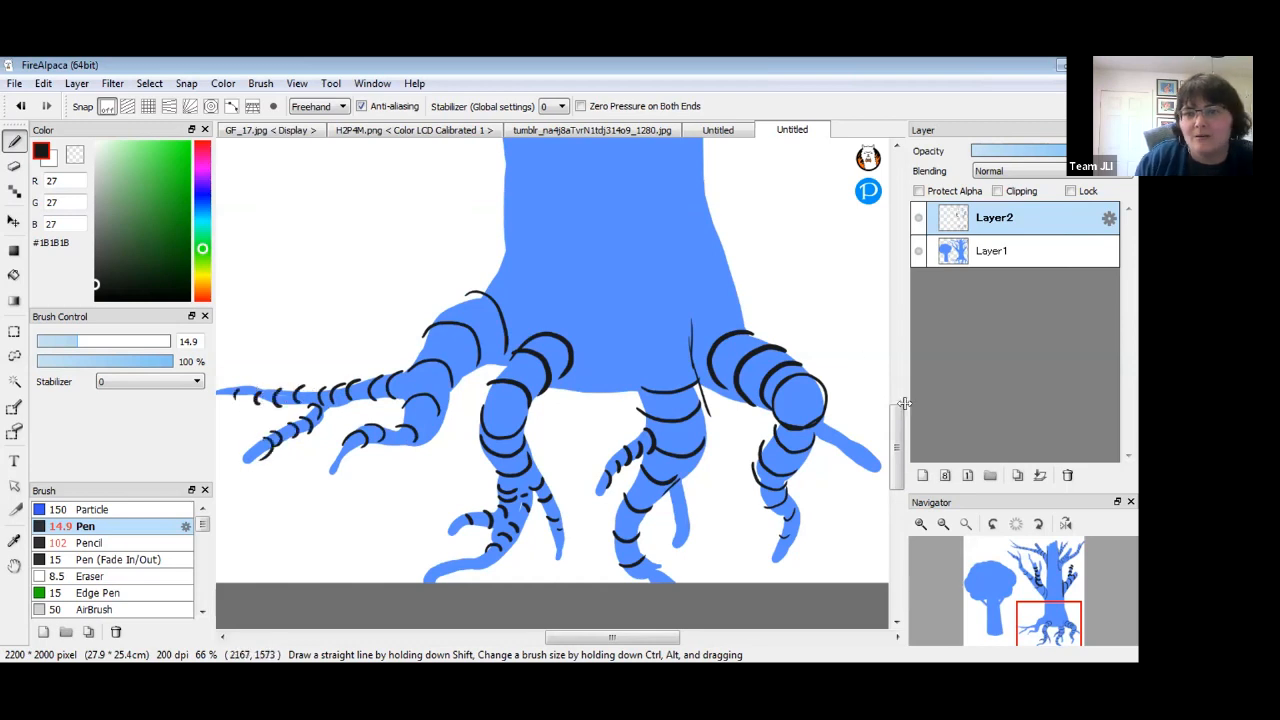
Compare the whole tree drawing with the contour lines on Layer2 hidden and shown.
click(943, 524)
click(943, 524)
scroll(829, 540, up, 5)
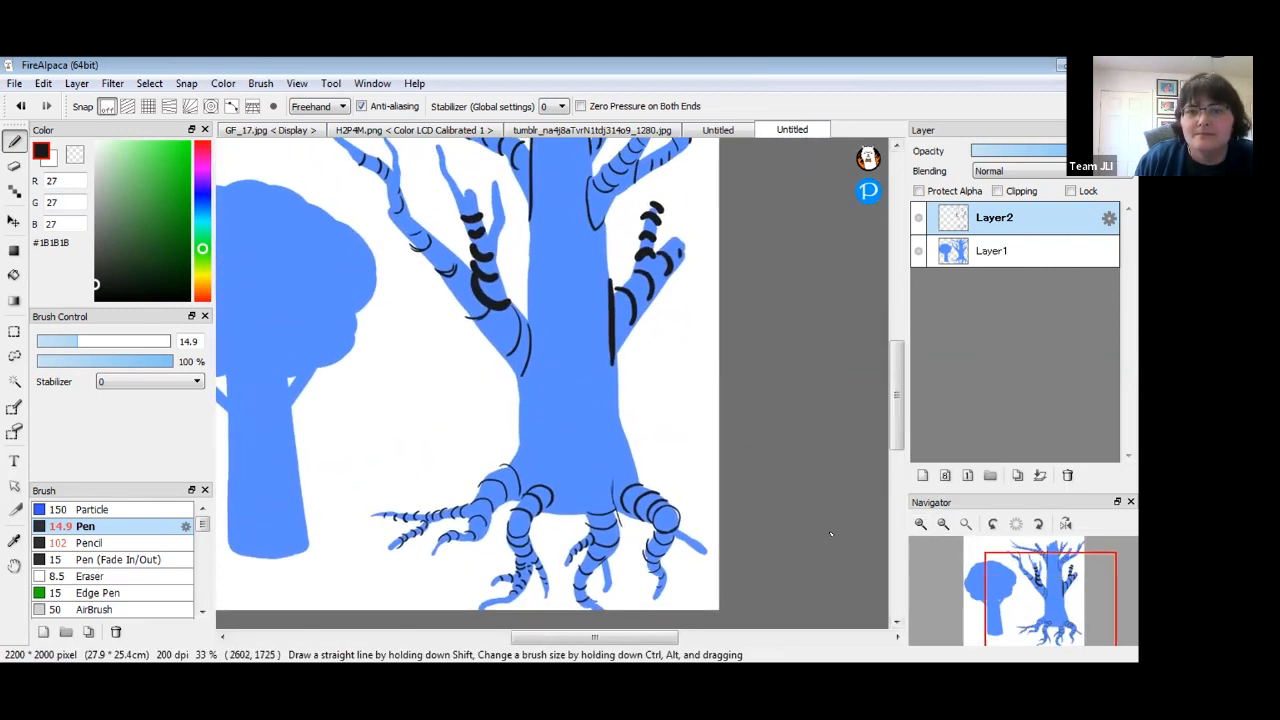
click(943, 526)
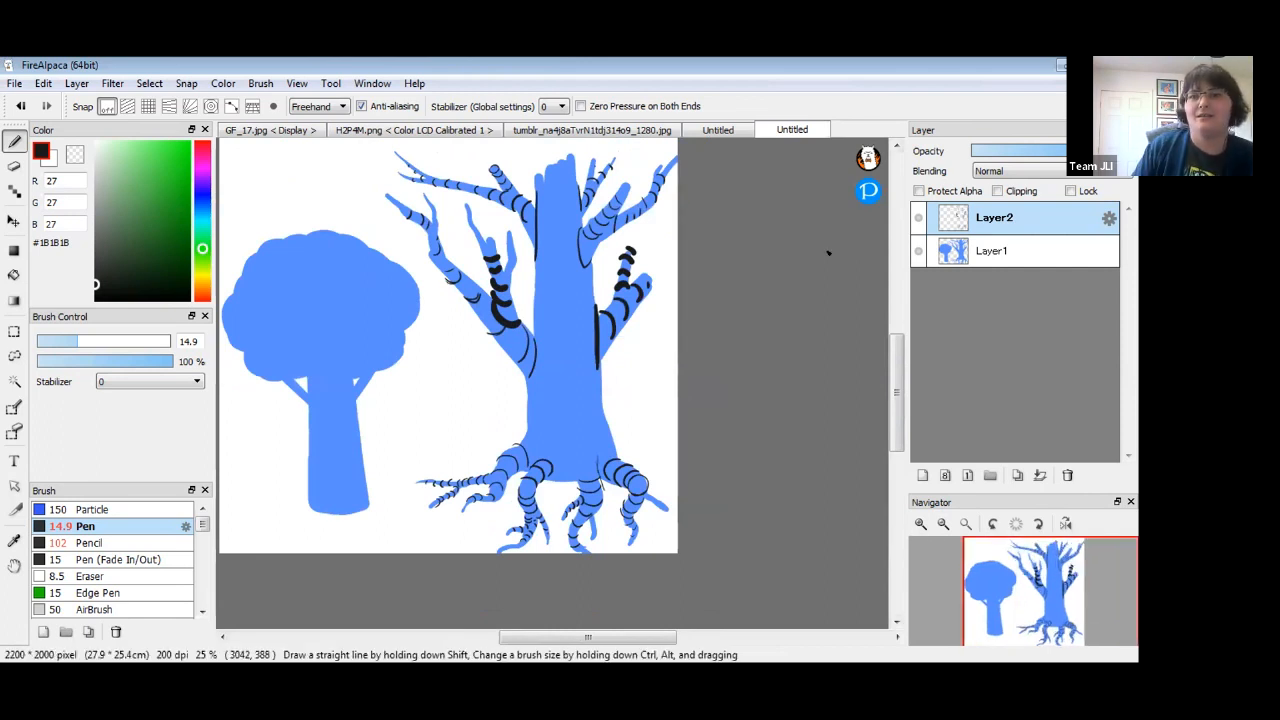
click(918, 218)
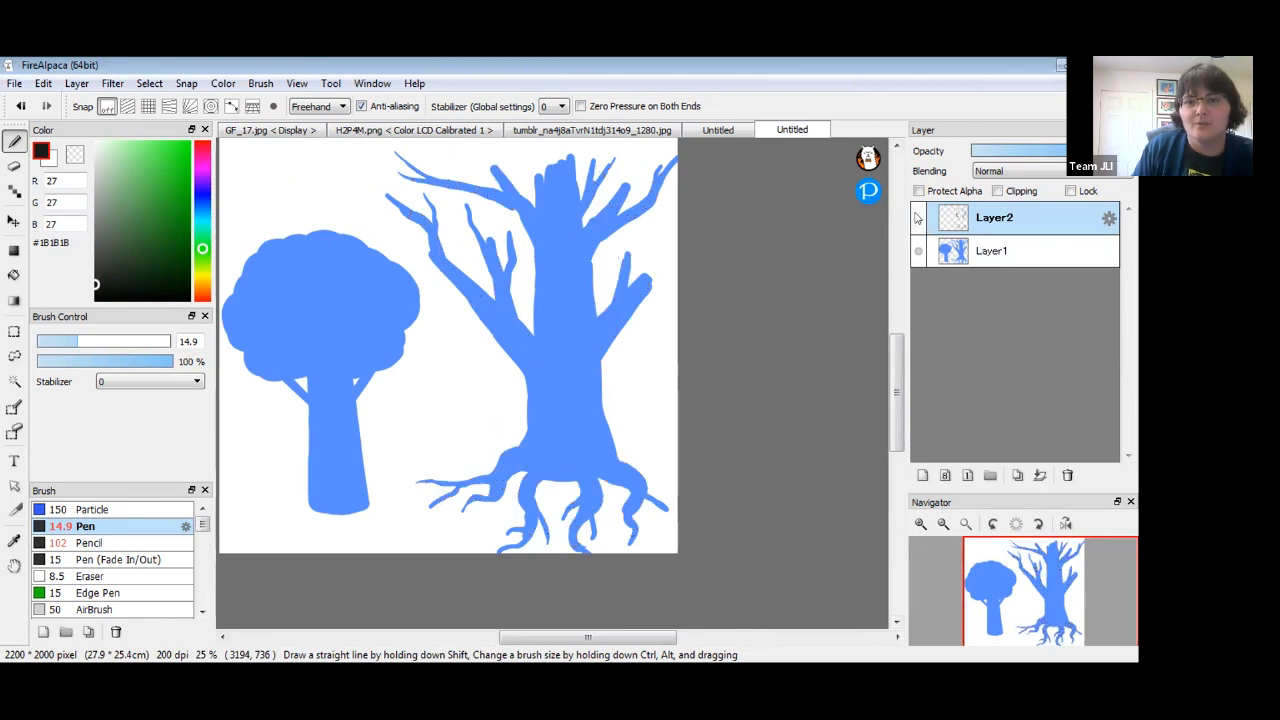
click(918, 218)
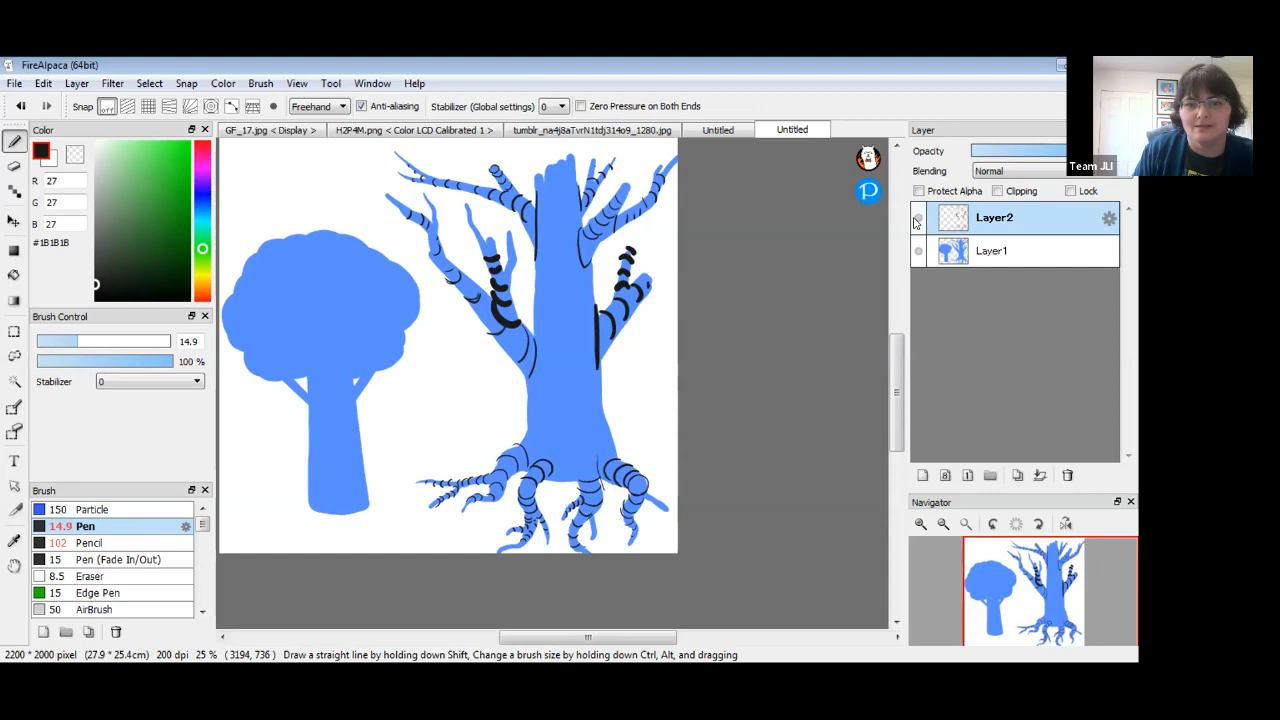
click(918, 219)
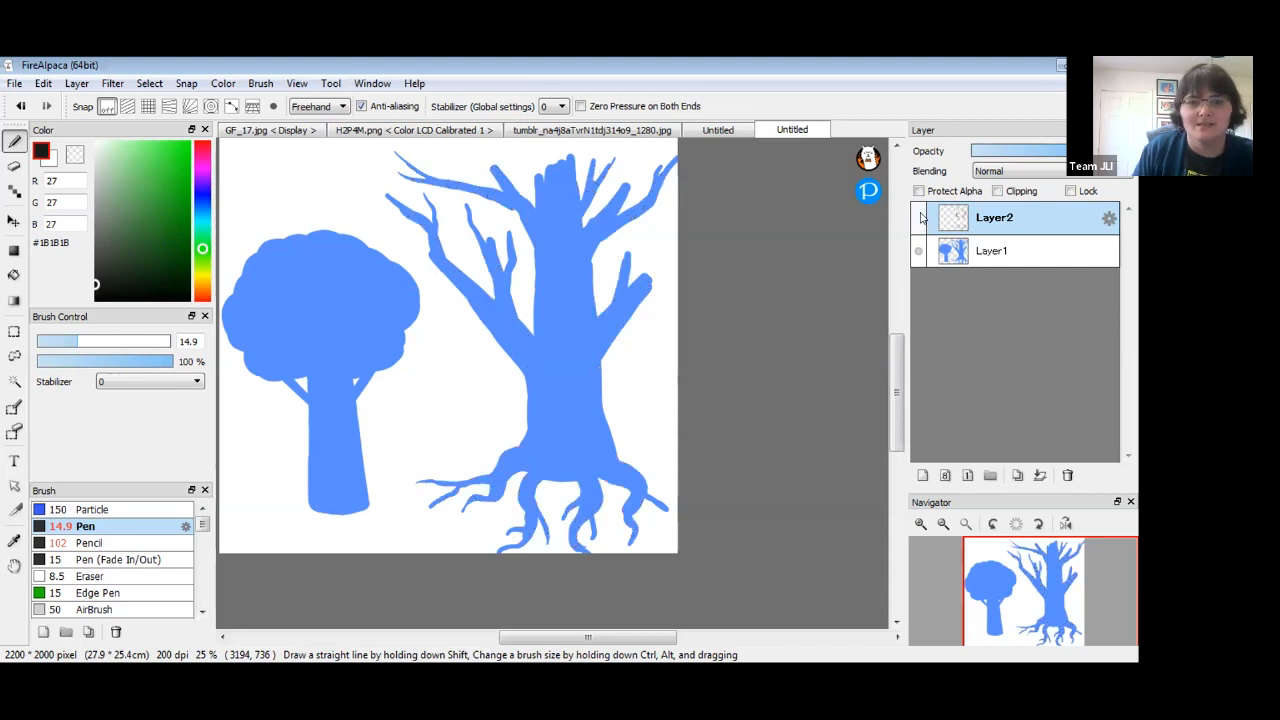
click(919, 218)
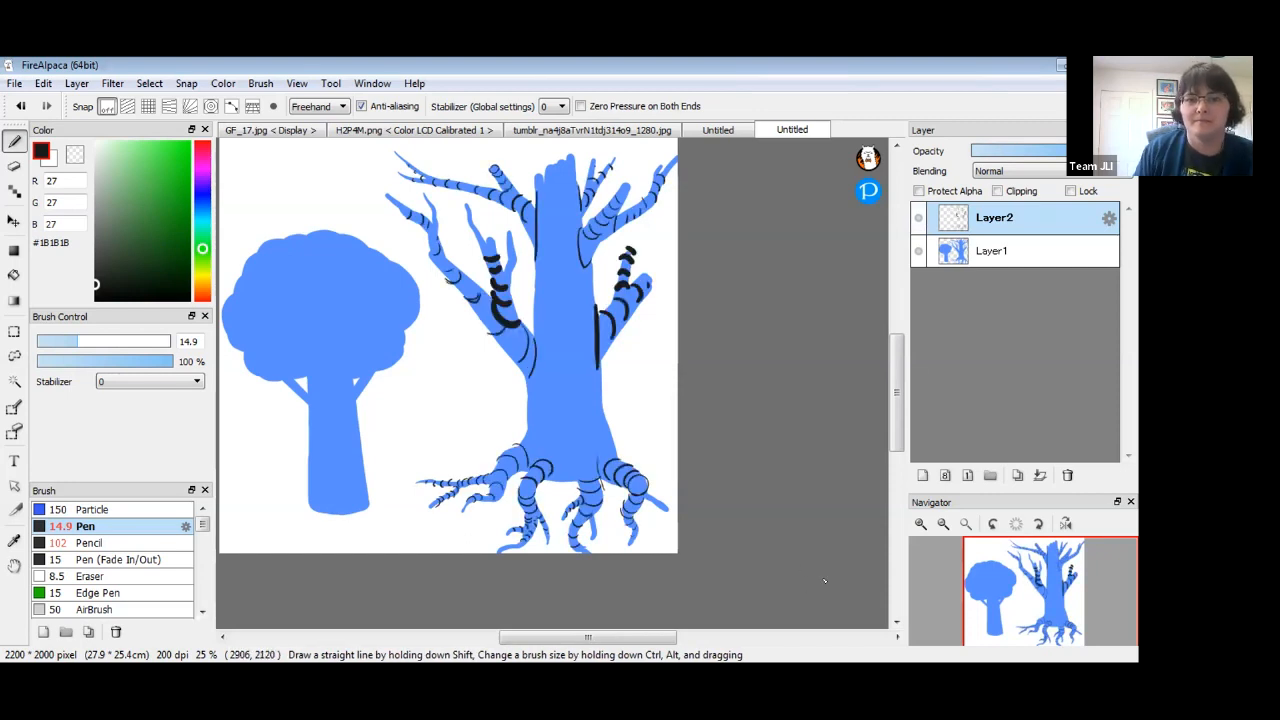
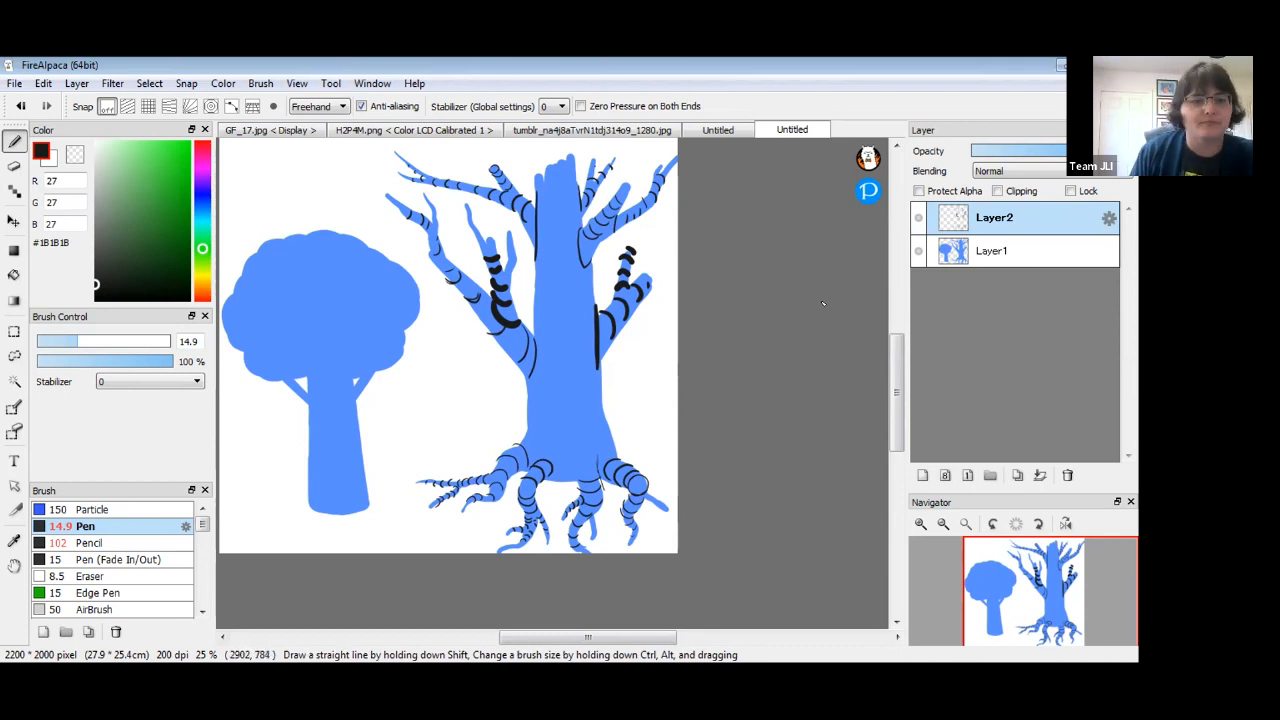
Lower the opacity of Layer2's contour lines and fill the whole bare tree silhouette on Layer1 with brown #A25D36.
drag(1040, 150, 1021, 151)
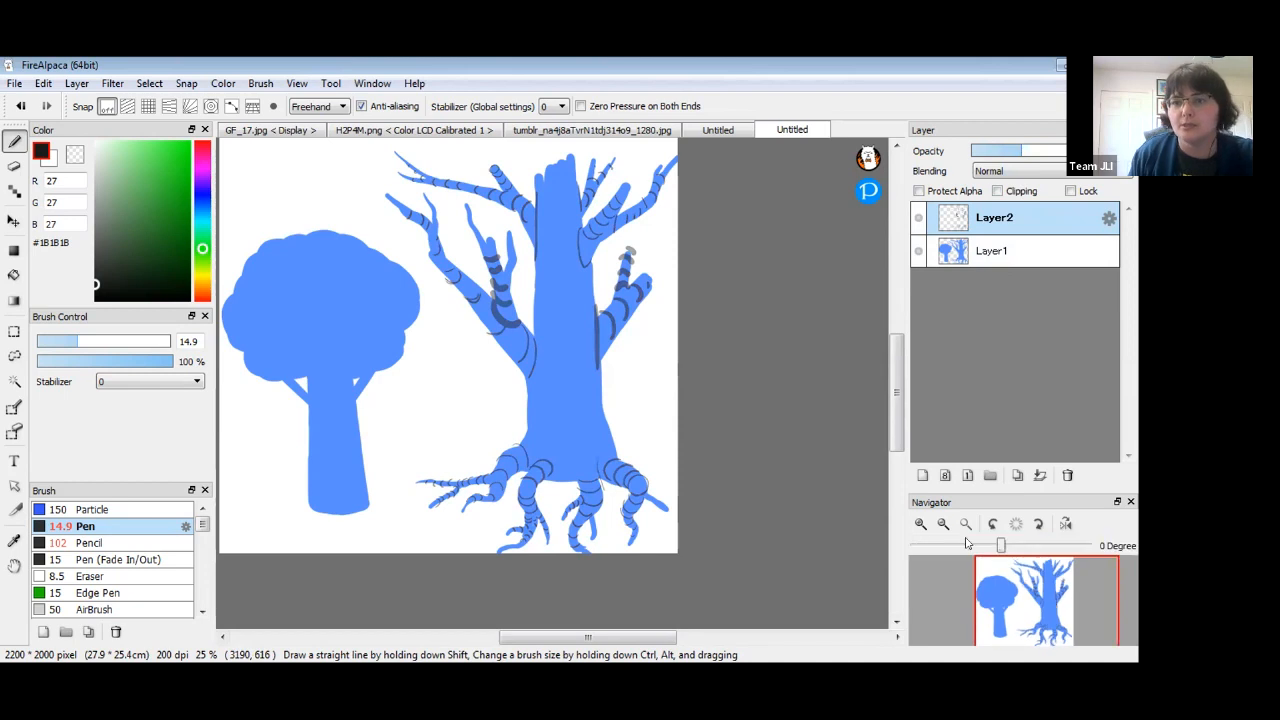
click(1012, 250)
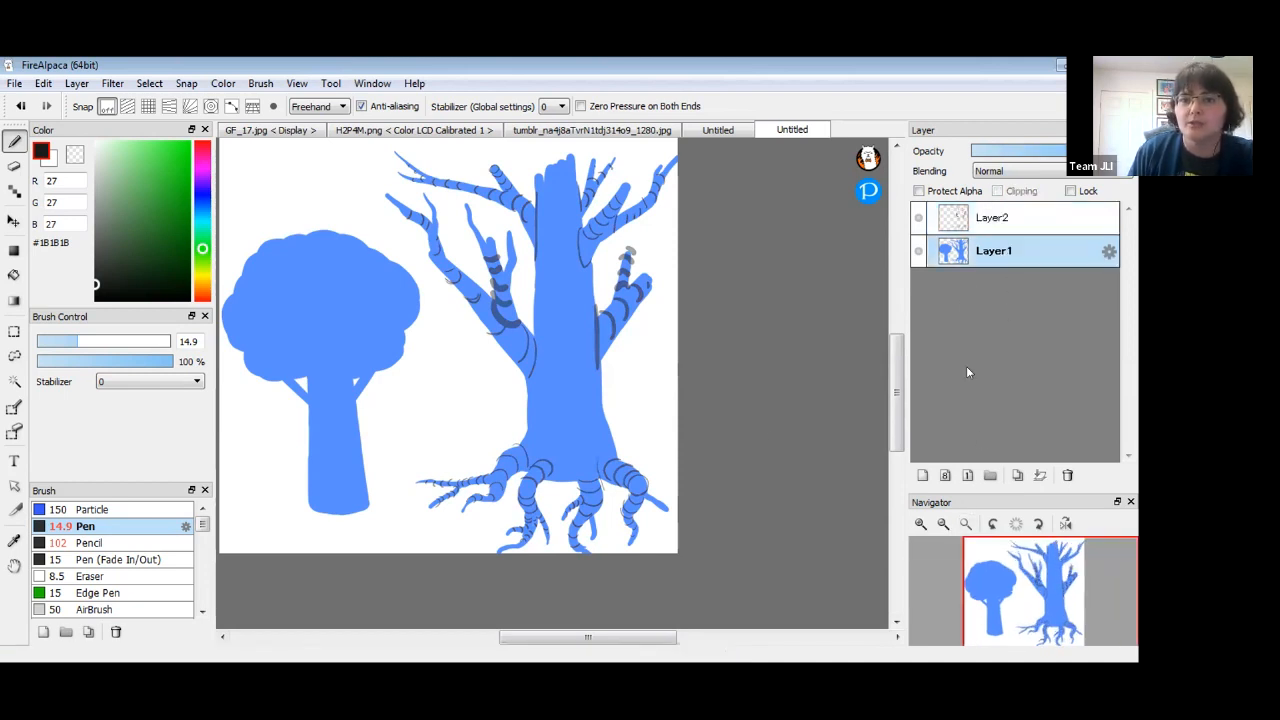
drag(203, 276, 203, 292)
click(162, 158)
drag(163, 160, 158, 200)
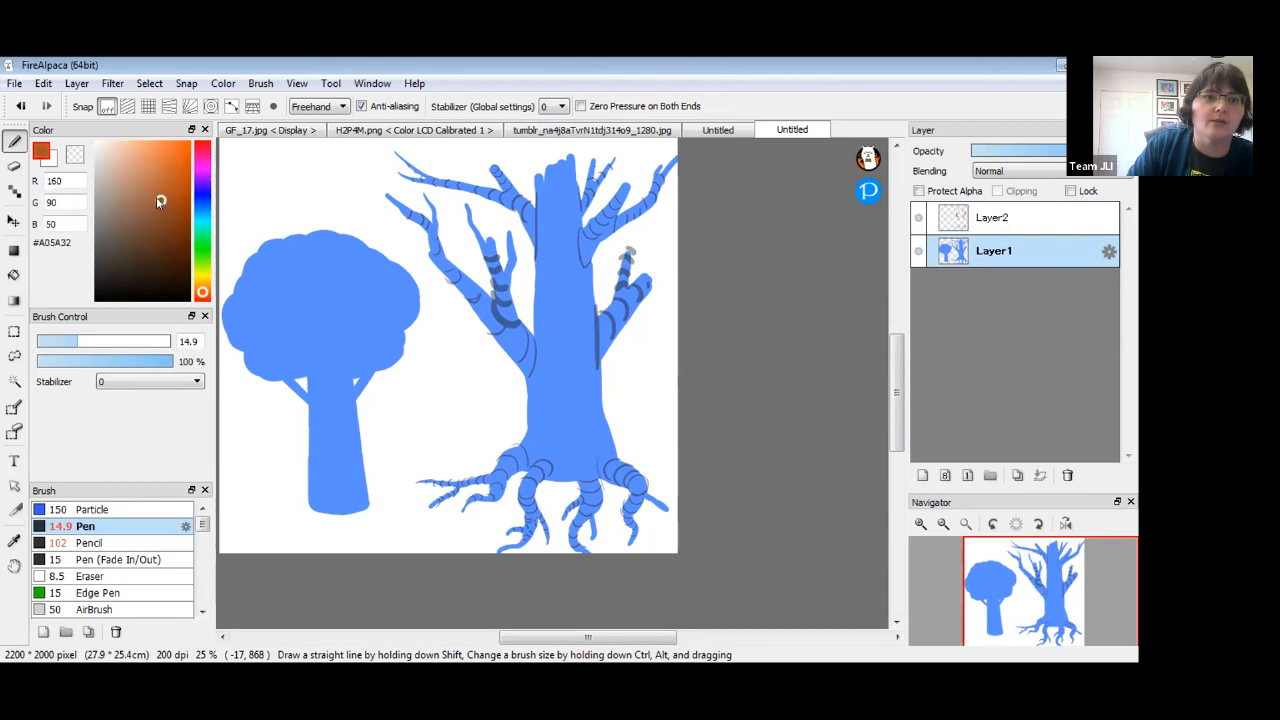
click(14, 275)
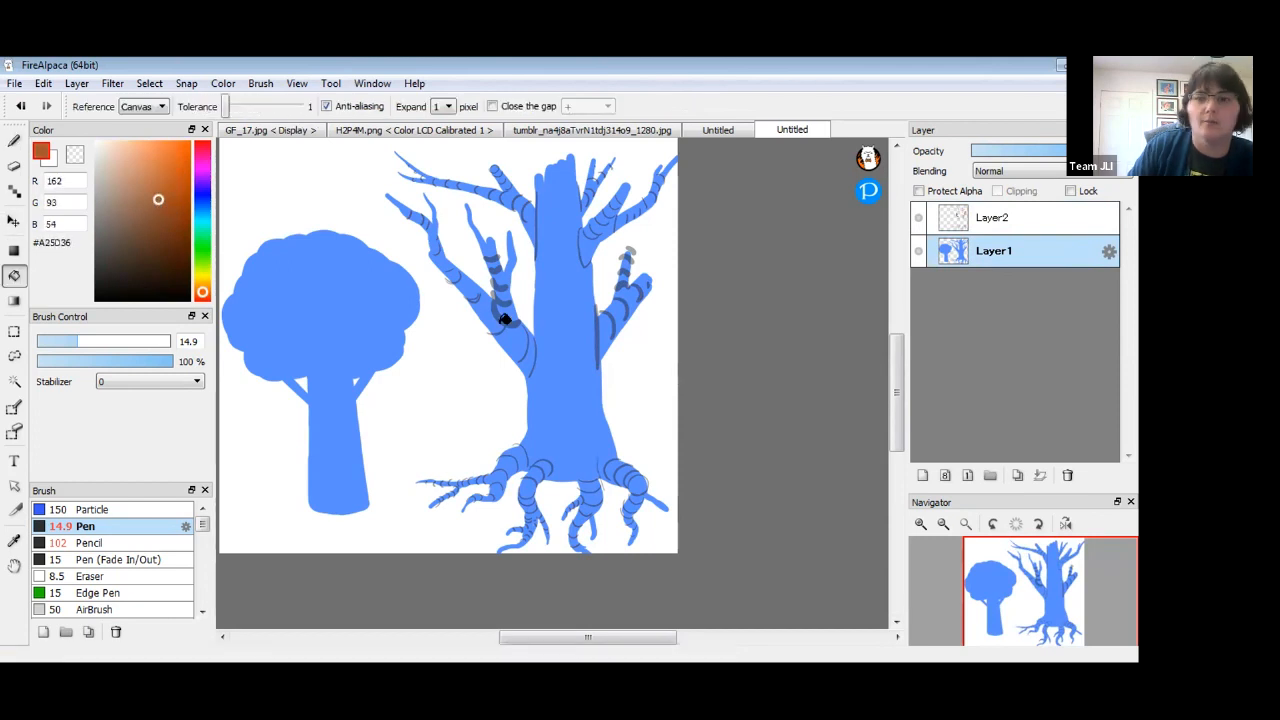
click(572, 333)
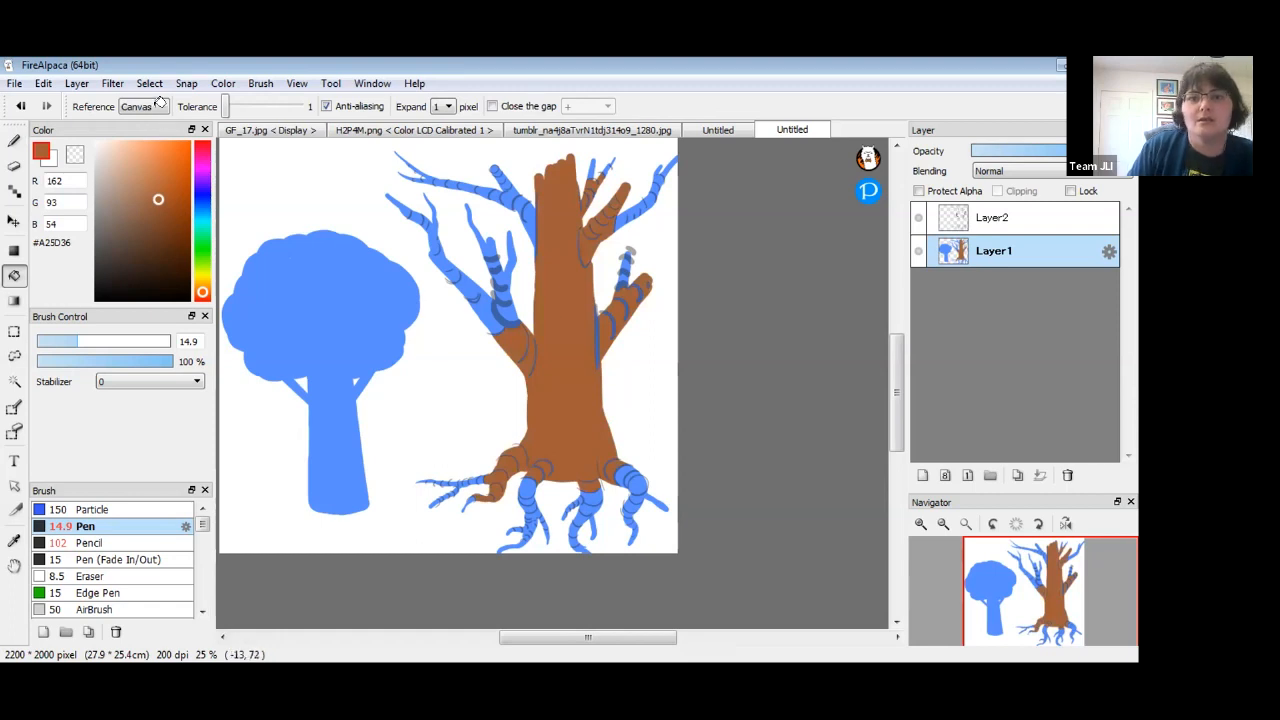
key(ctrl+z)
click(560, 300)
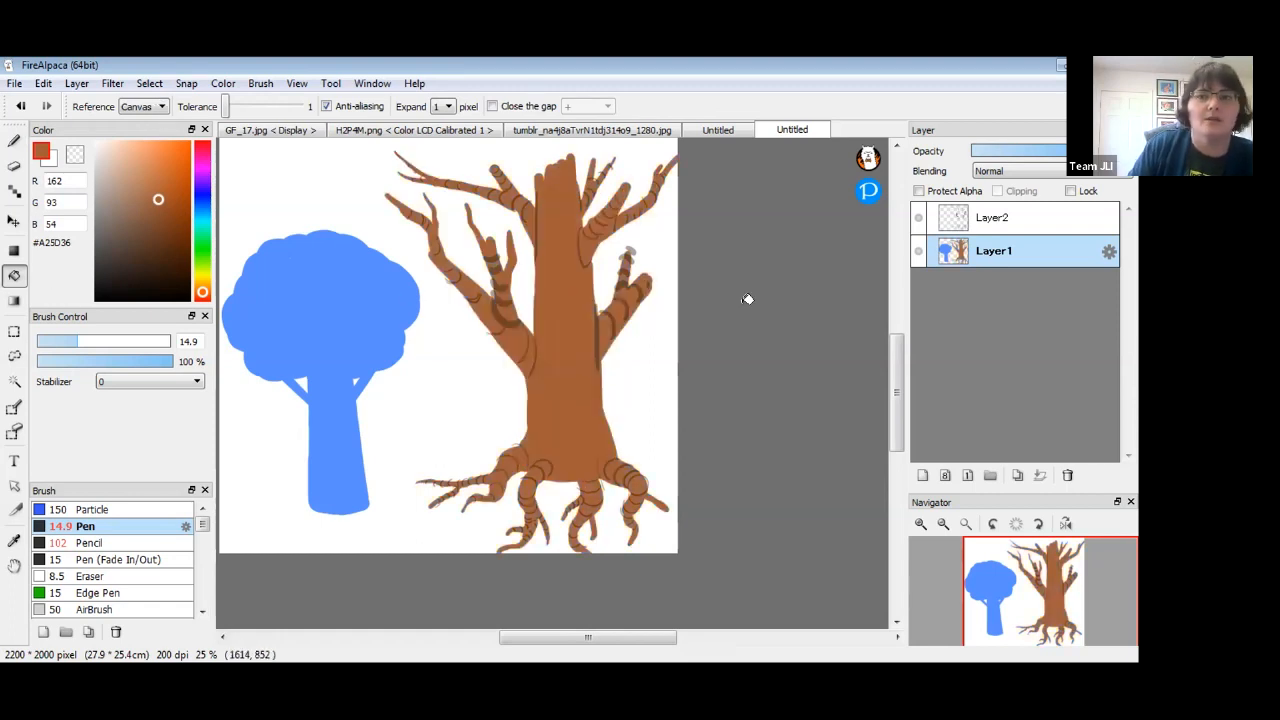
Fade the contour lines on Layer2 further by reducing the layer's opacity again.
click(1036, 221)
drag(1007, 153, 994, 155)
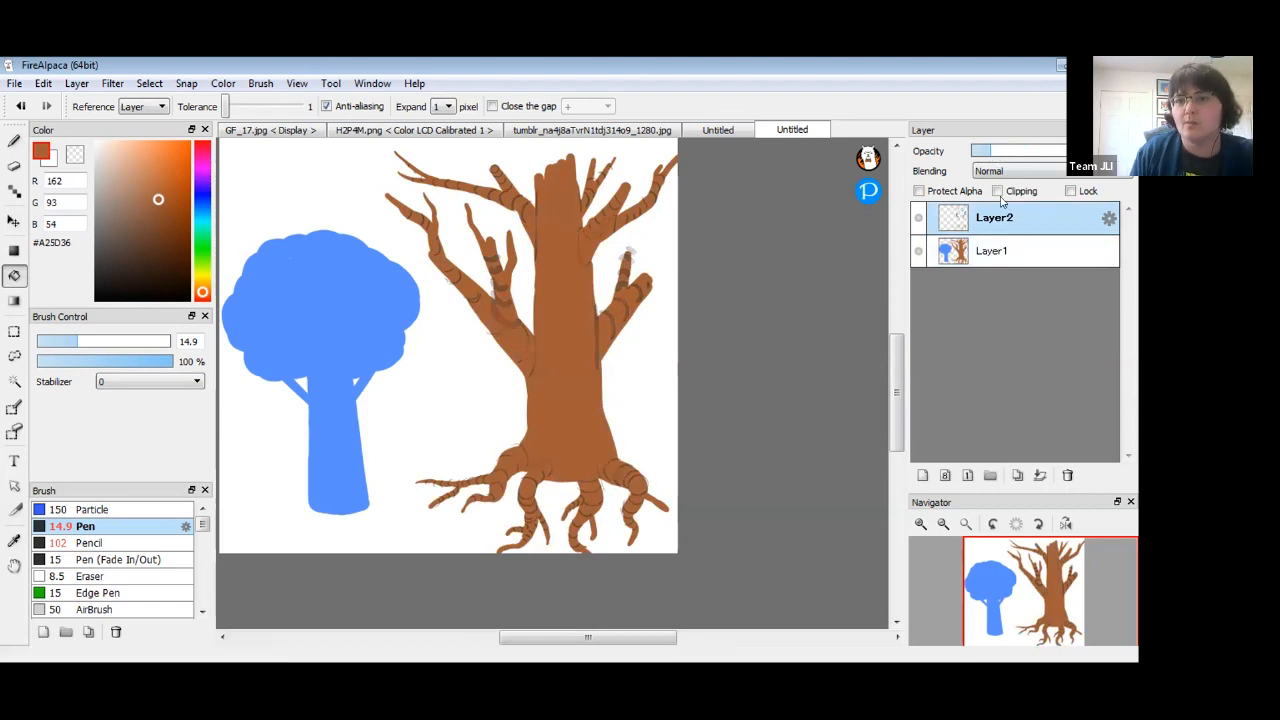
Add a new layer named "ink]" above Layer2 and set up the Pen in black #000000 for the lower right branch.
click(920, 523)
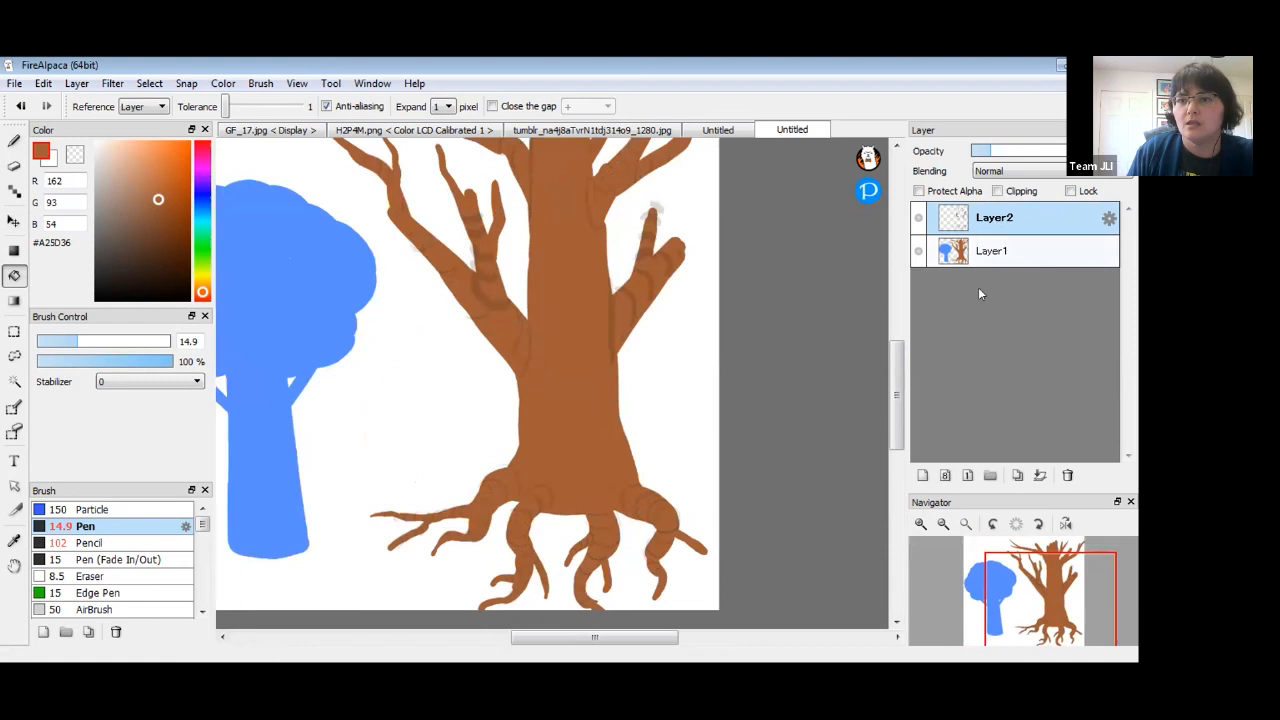
click(921, 526)
click(921, 526)
key(space)
drag(598, 268, 567, 553)
drag(609, 354, 515, 209)
click(920, 525)
key(space)
drag(595, 333, 553, 361)
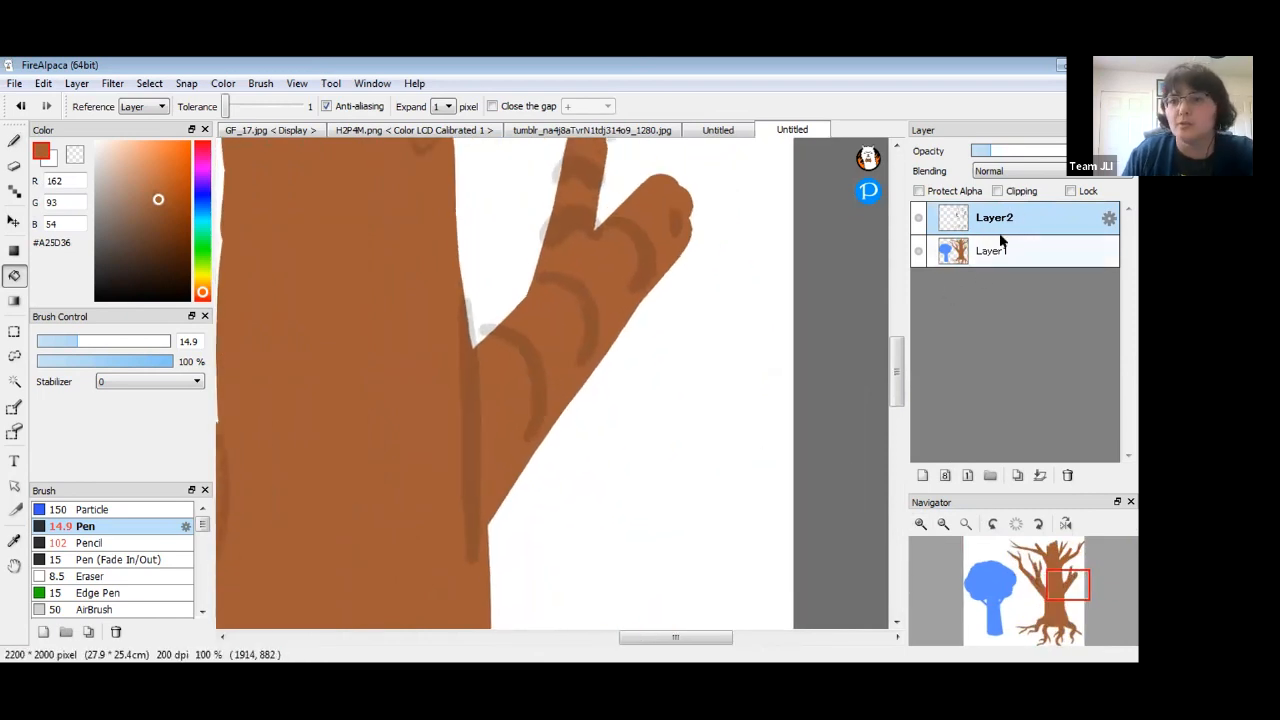
click(923, 476)
double_click(995, 222)
text(ink])
key(Return)
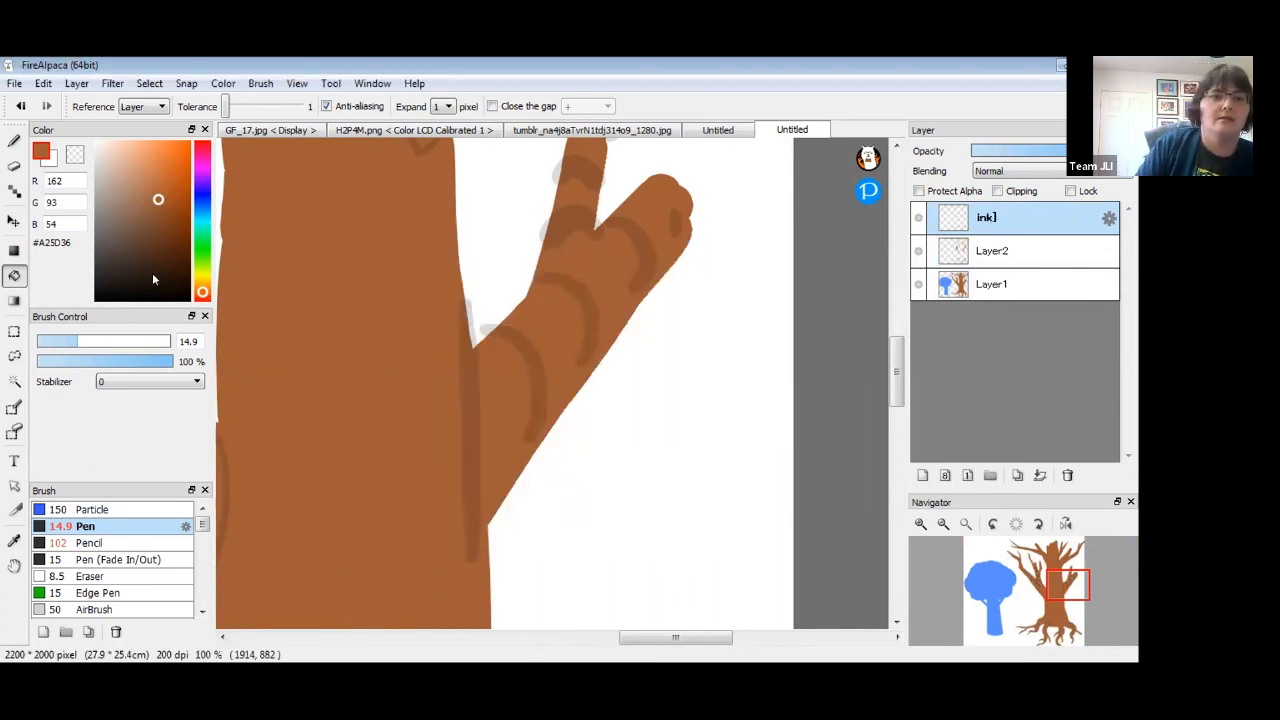
drag(132, 278, 96, 302)
click(15, 142)
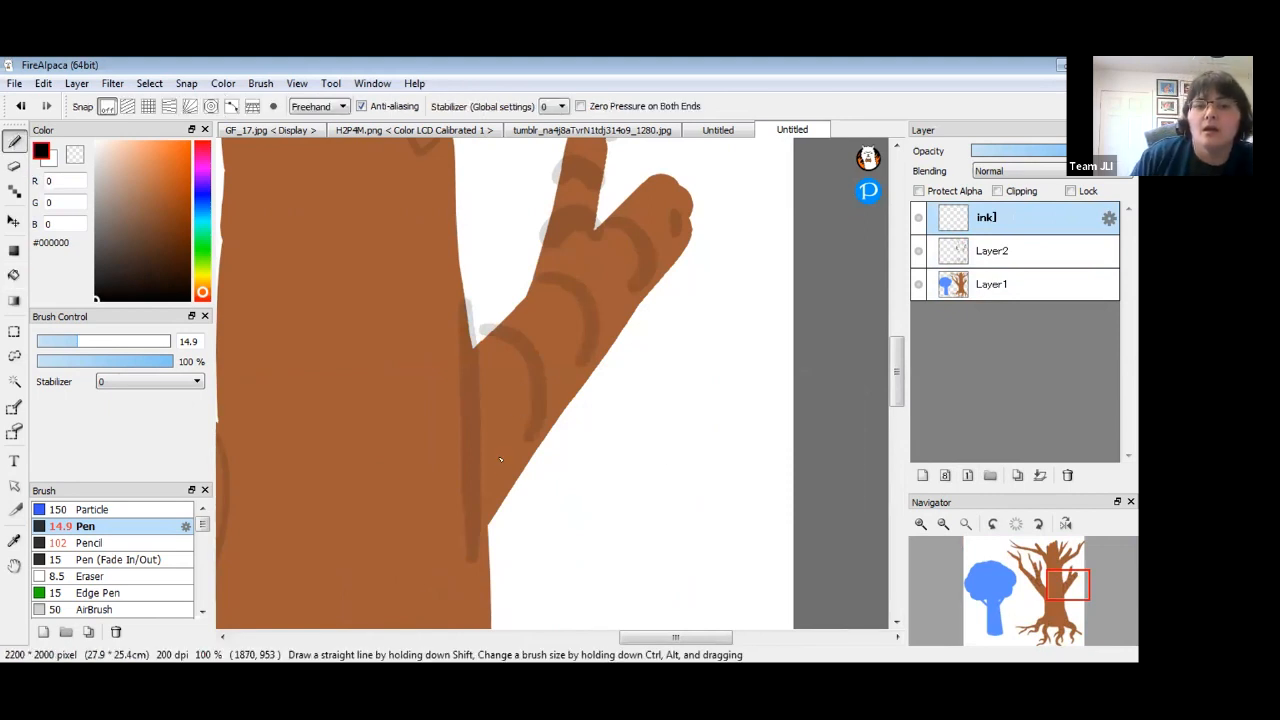
Ink black contour and lengthwise grain lines along the lower branch on the trunk's right side, using the 14.9 px Pen.
mouse_move(487, 466)
mouse_down()
mouse_move(663, 218)
mouse_move(605, 342)
mouse_move(486, 514)
mouse_up()
drag(472, 346, 518, 305)
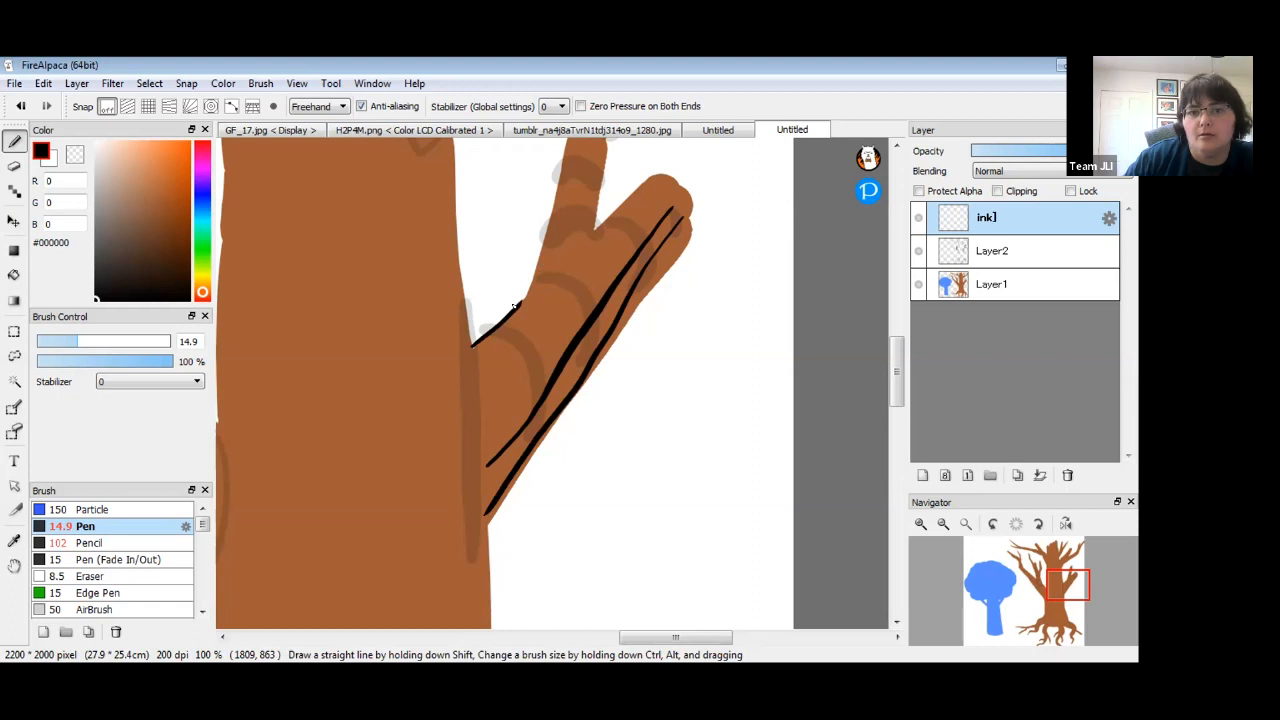
drag(556, 222, 538, 268)
mouse_move(597, 182)
mouse_down()
mouse_move(608, 222)
mouse_move(540, 298)
mouse_up()
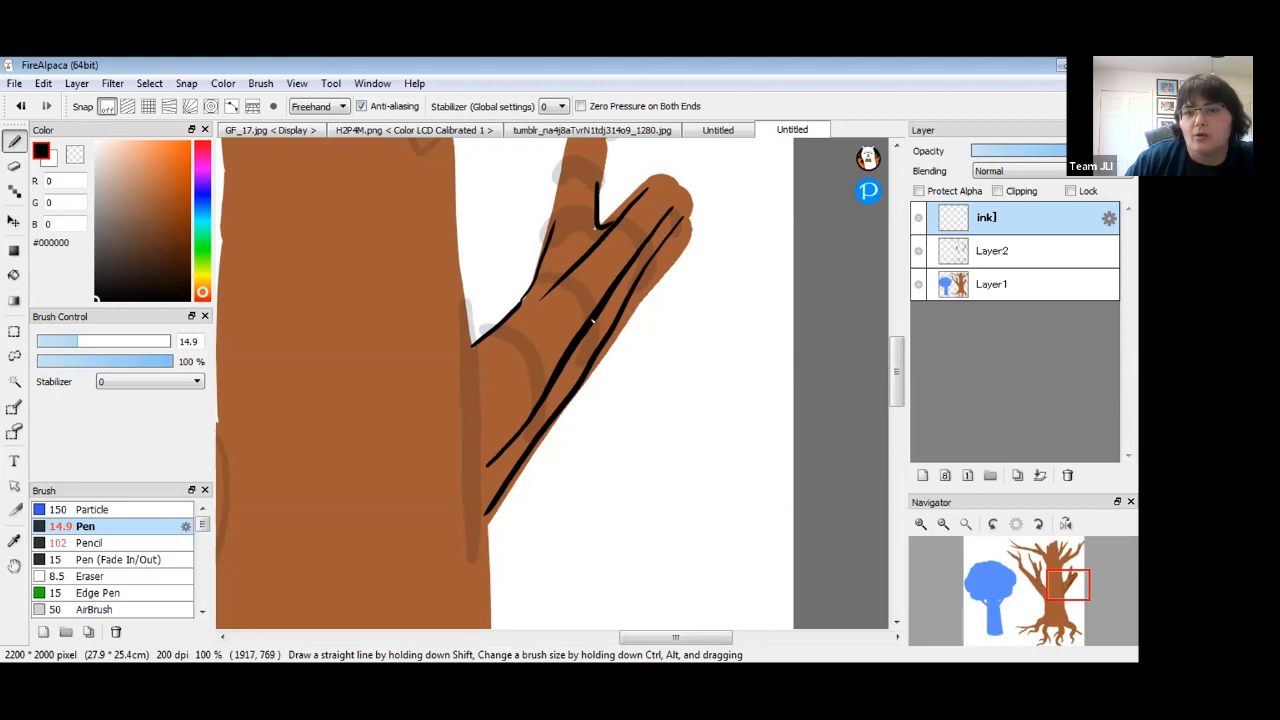
drag(580, 282, 593, 302)
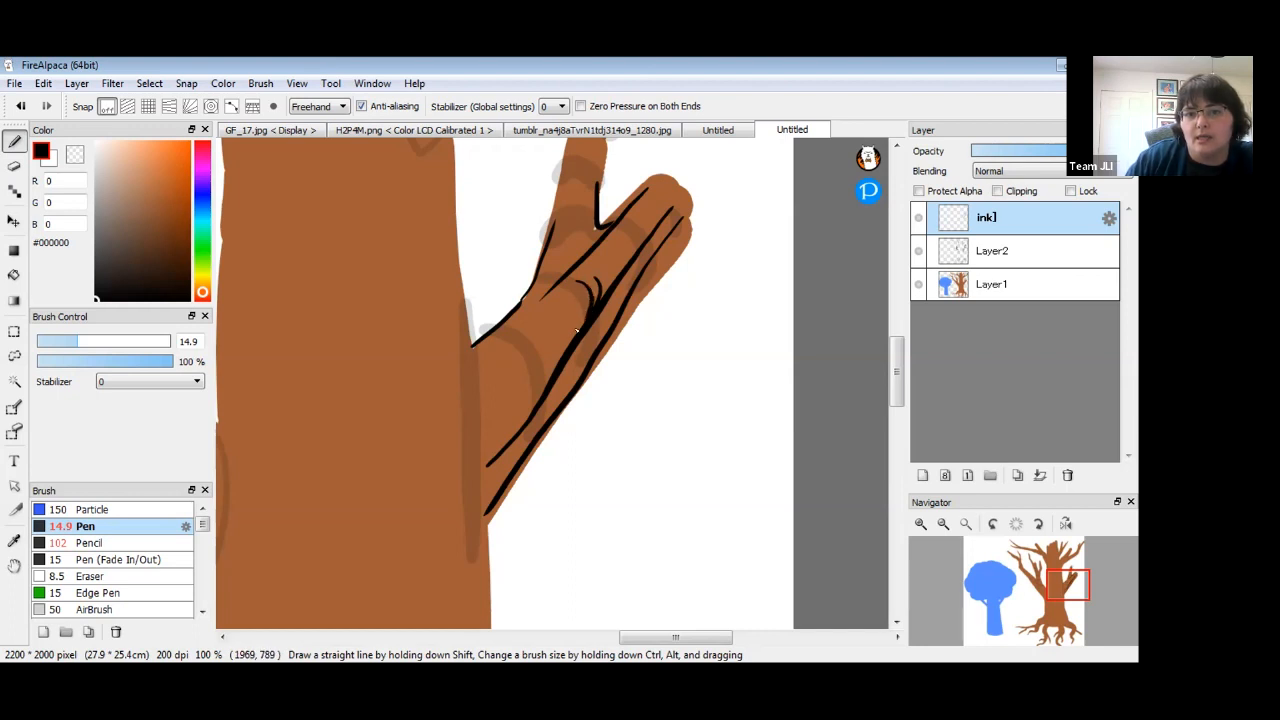
Shade the underside of the lower right branch with solid black at its base and short curved hatch strokes towards the tip.
mouse_move(575, 360)
mouse_down()
mouse_move(550, 419)
mouse_move(566, 393)
mouse_move(556, 409)
mouse_move(550, 378)
mouse_move(550, 414)
mouse_move(543, 388)
mouse_move(540, 422)
mouse_up()
mouse_move(527, 447)
mouse_down()
mouse_move(486, 513)
mouse_move(499, 488)
mouse_move(486, 463)
mouse_move(485, 507)
mouse_move(526, 451)
mouse_move(486, 460)
mouse_move(515, 433)
mouse_move(490, 455)
mouse_up()
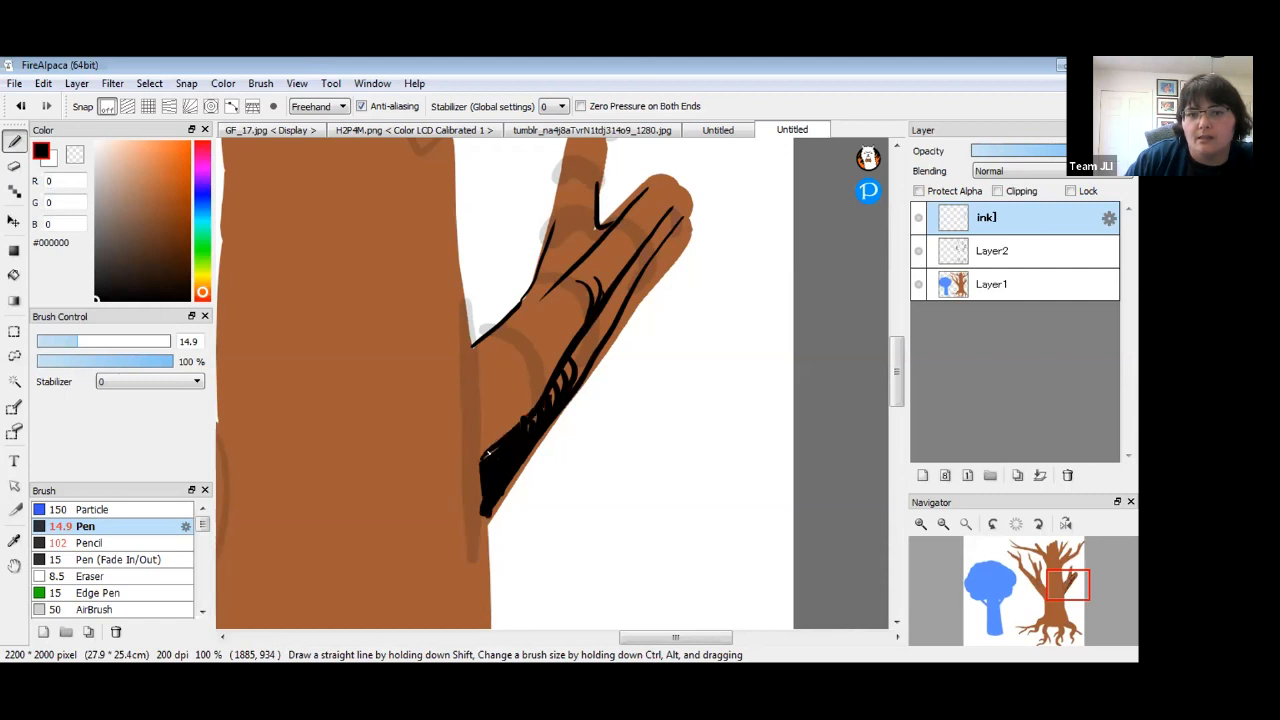
drag(567, 379, 592, 333)
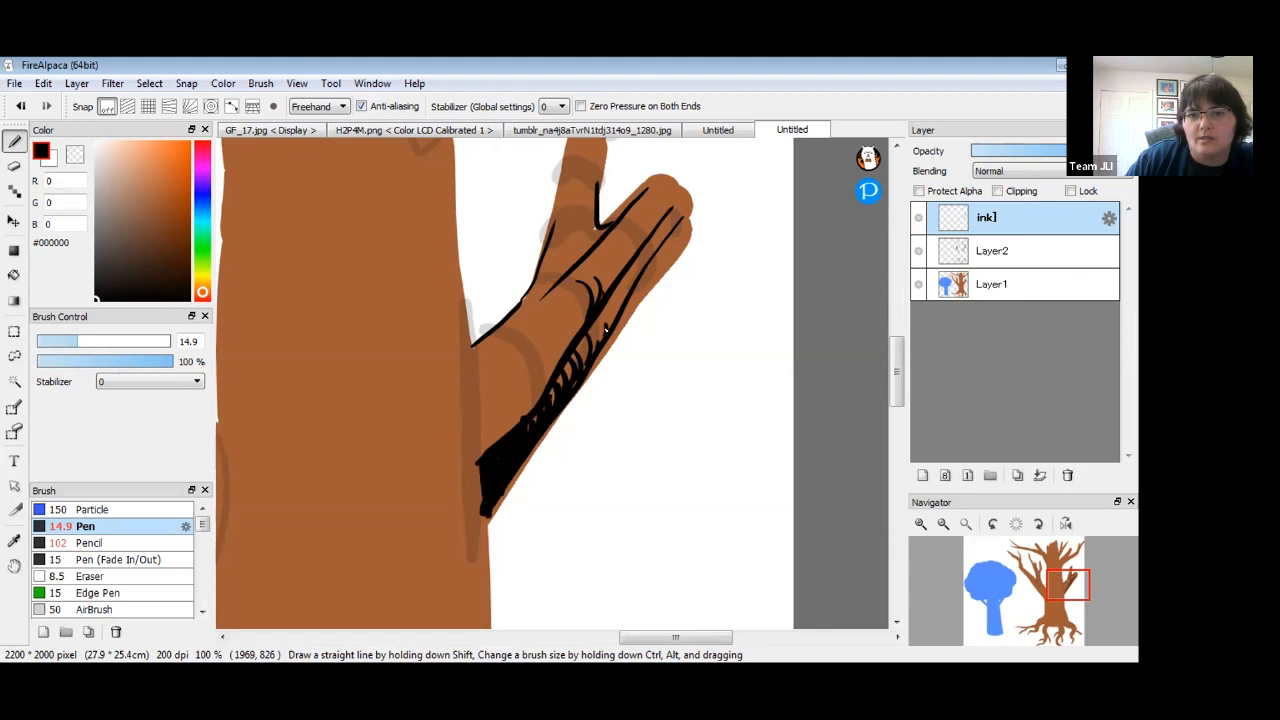
mouse_move(595, 362)
mouse_down()
mouse_move(700, 234)
mouse_move(664, 270)
mouse_up()
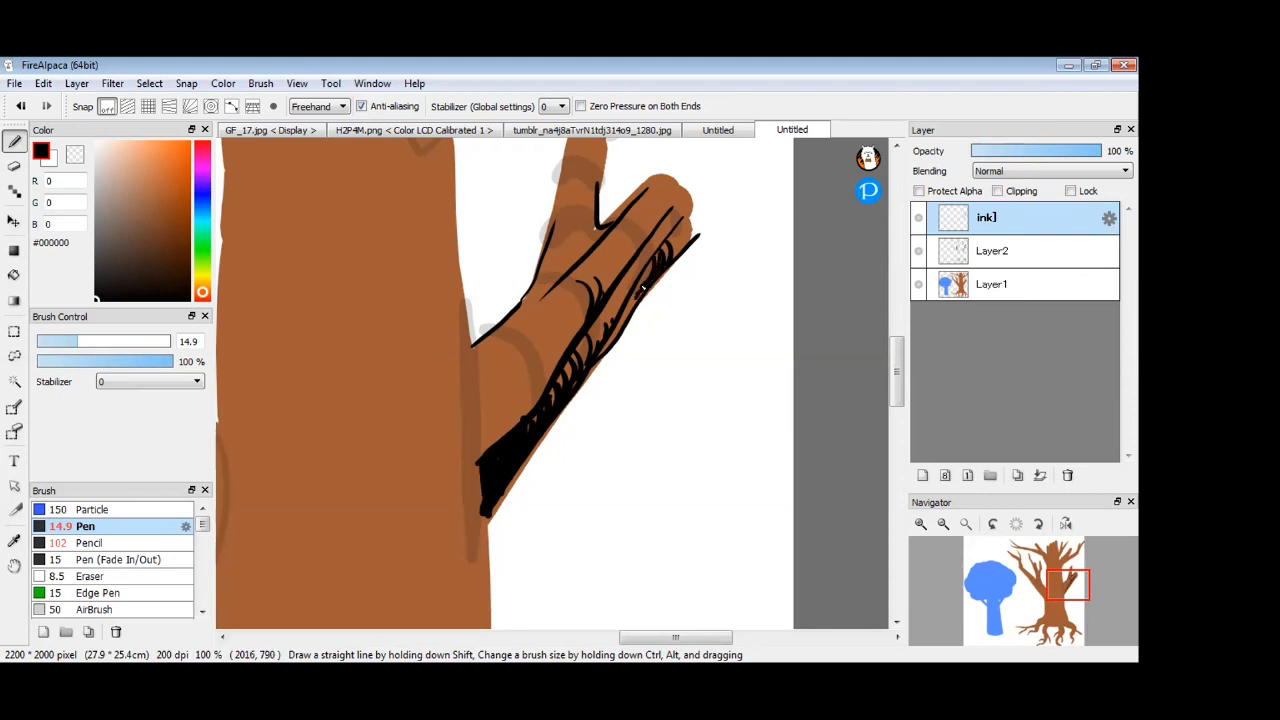
drag(632, 308, 648, 288)
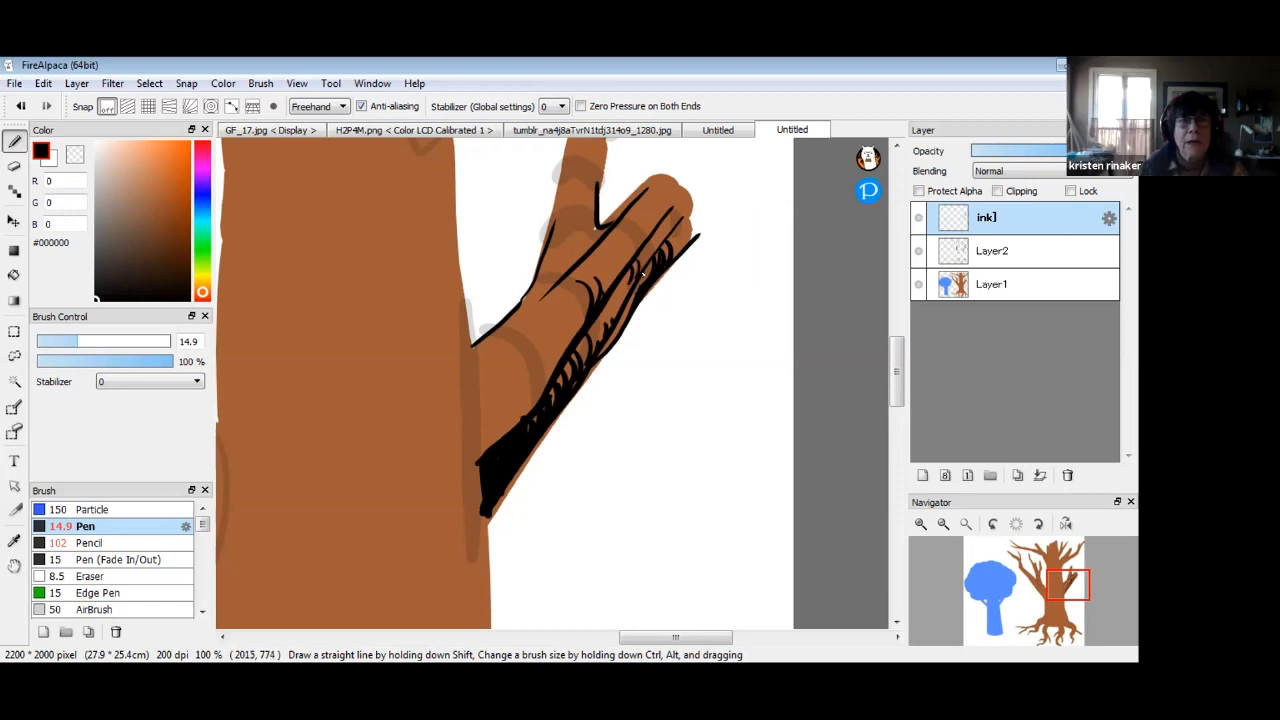
Ink grain lines and short bark marks on the upright twig growing from the lower right branch.
scroll(586, 325, up, 1)
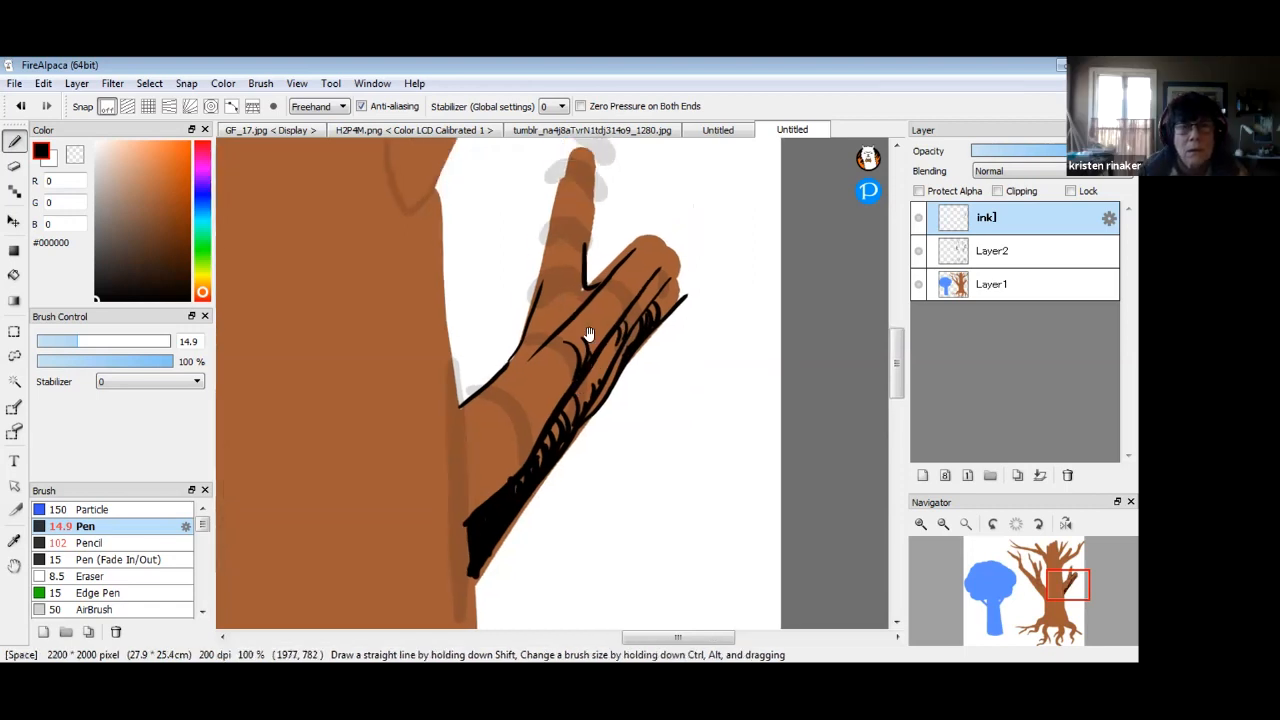
drag(563, 197, 537, 305)
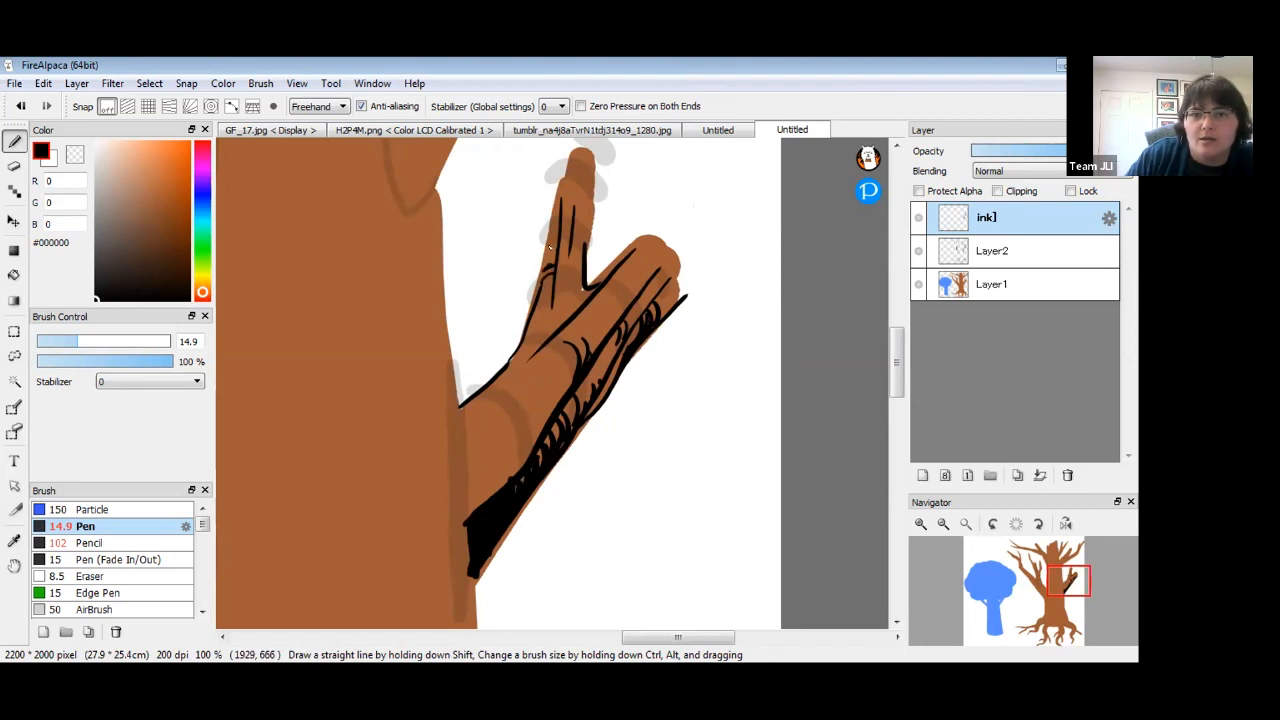
mouse_move(578, 236)
mouse_down()
mouse_move(588, 212)
mouse_move(582, 250)
mouse_up()
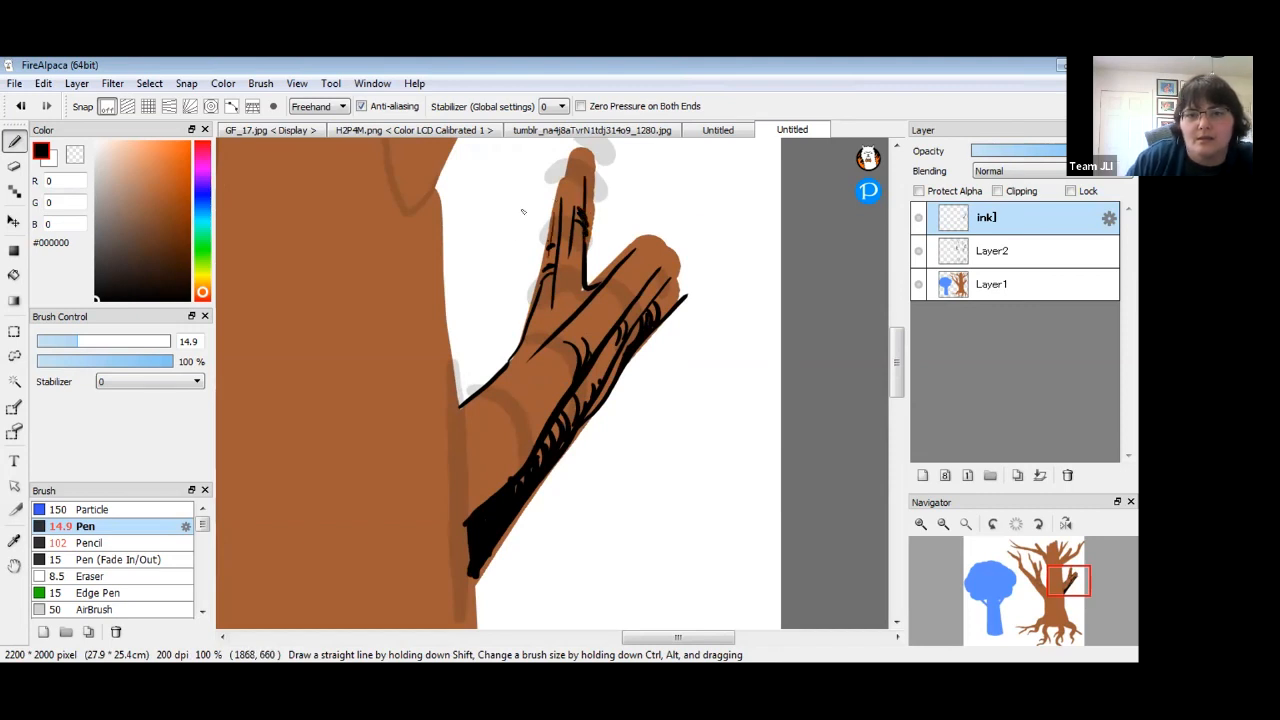
Ink the outer contours and long grain lines of the large forked branch on the trunk's upper right side.
drag(383, 488, 396, 533)
drag(541, 252, 512, 480)
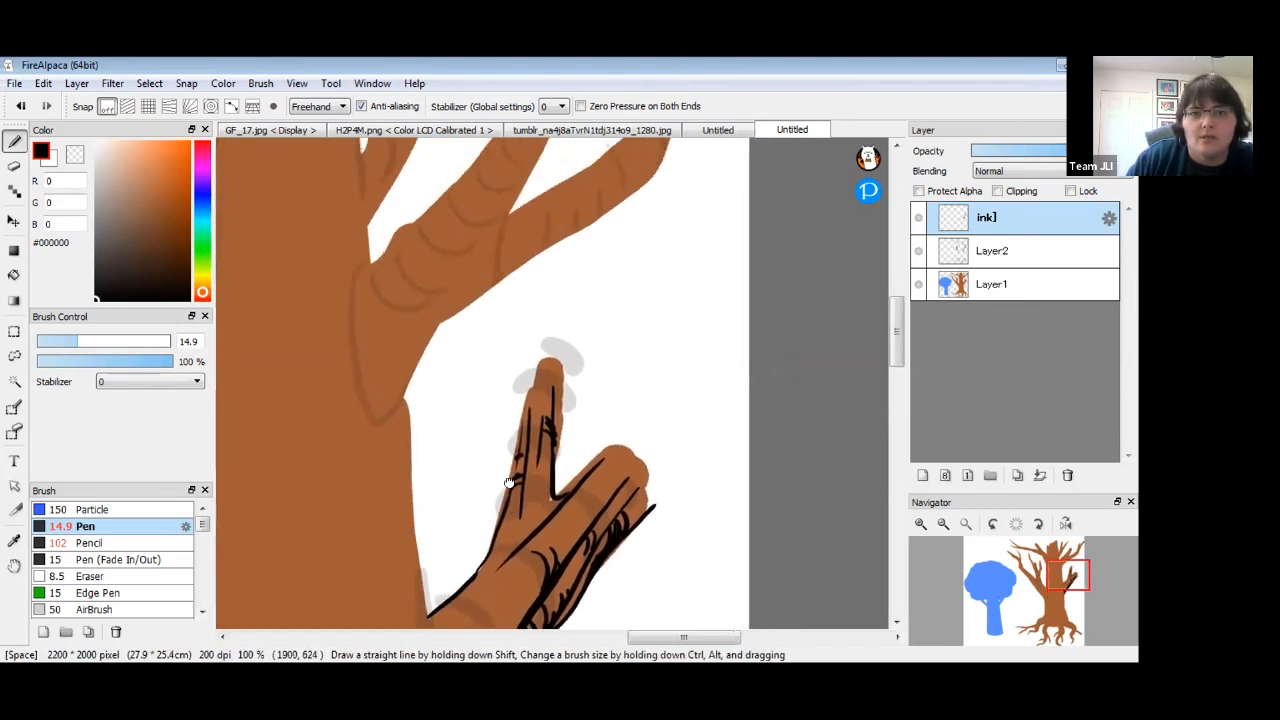
mouse_move(557, 178)
mouse_down()
mouse_move(515, 264)
mouse_move(410, 382)
mouse_move(375, 480)
mouse_move(437, 401)
mouse_move(620, 277)
mouse_move(670, 205)
mouse_up()
drag(536, 181, 367, 385)
drag(387, 320, 514, 203)
drag(368, 338, 458, 267)
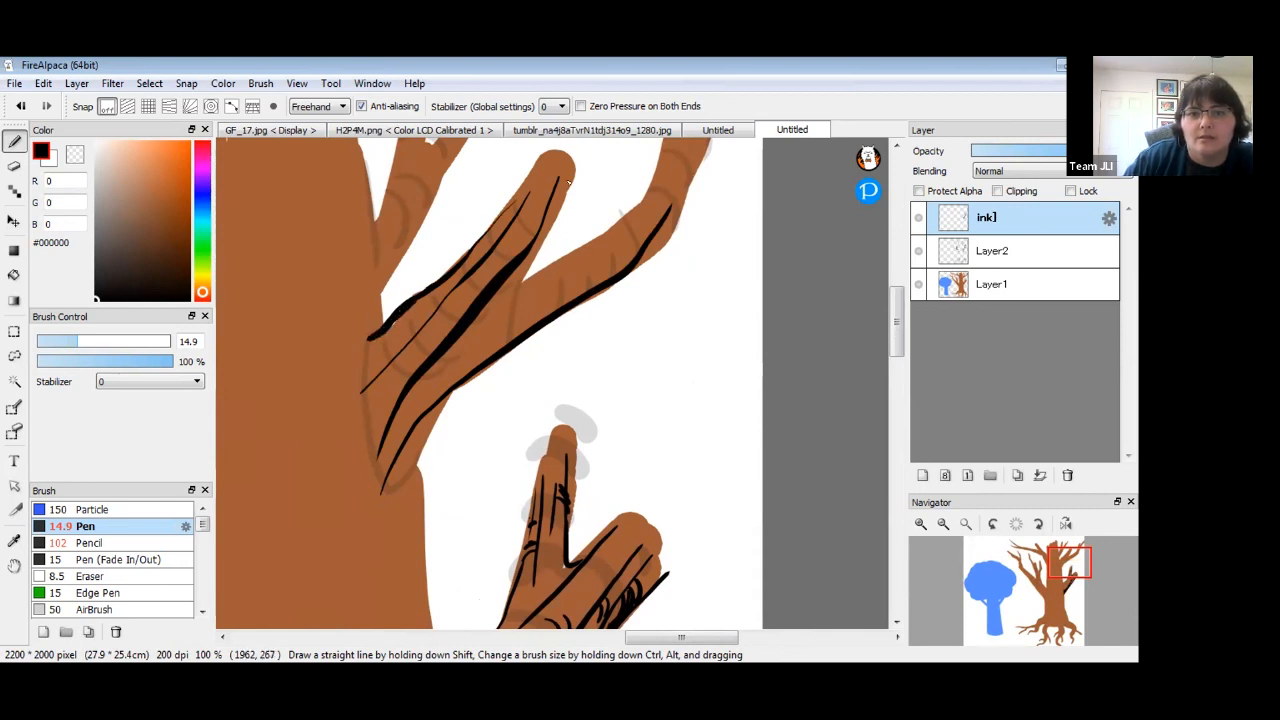
Outline the inner fork of the upper right branch and add short curved bark marks along both arms.
drag(558, 198, 516, 306)
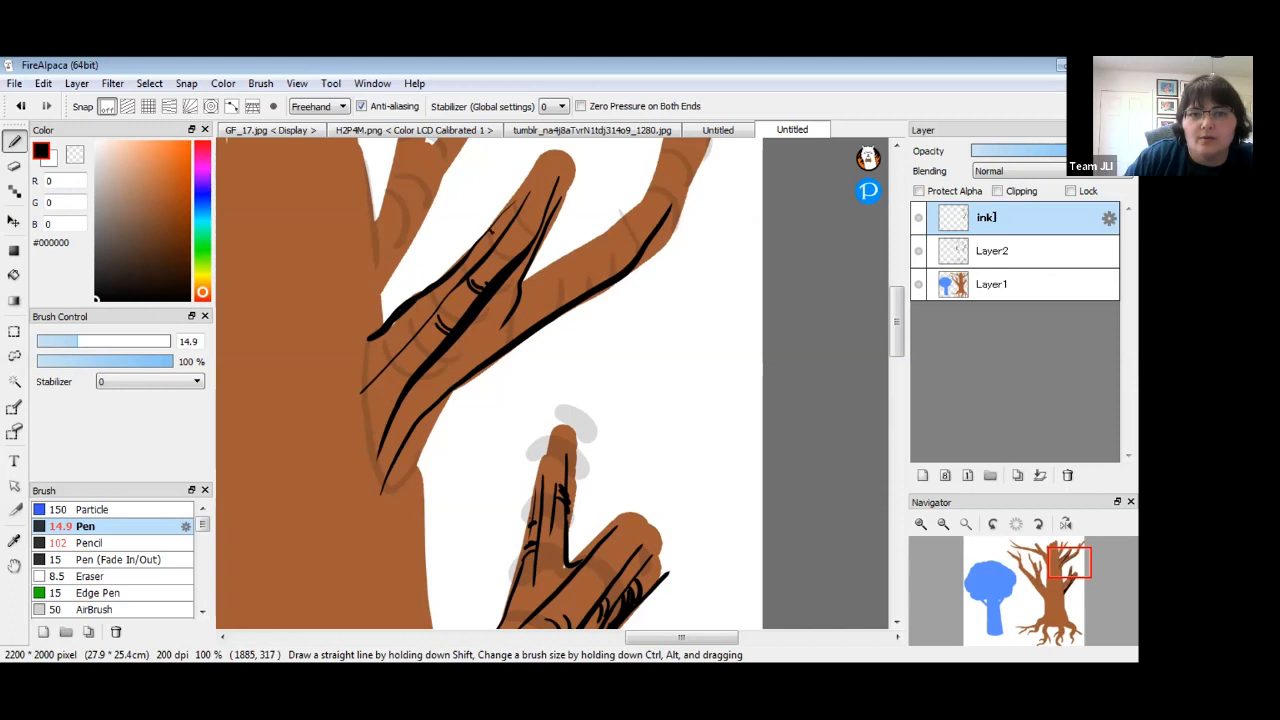
drag(447, 375, 420, 373)
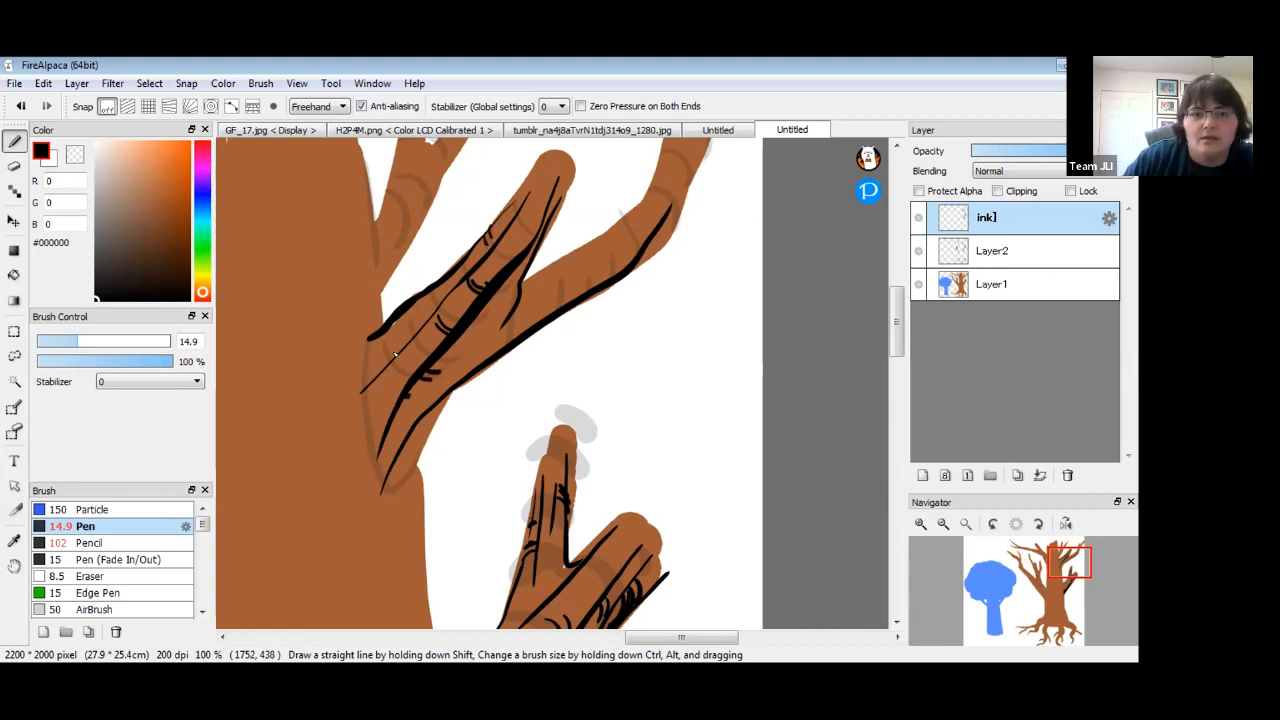
mouse_move(380, 336)
mouse_down()
mouse_move(388, 353)
mouse_move(396, 342)
mouse_up()
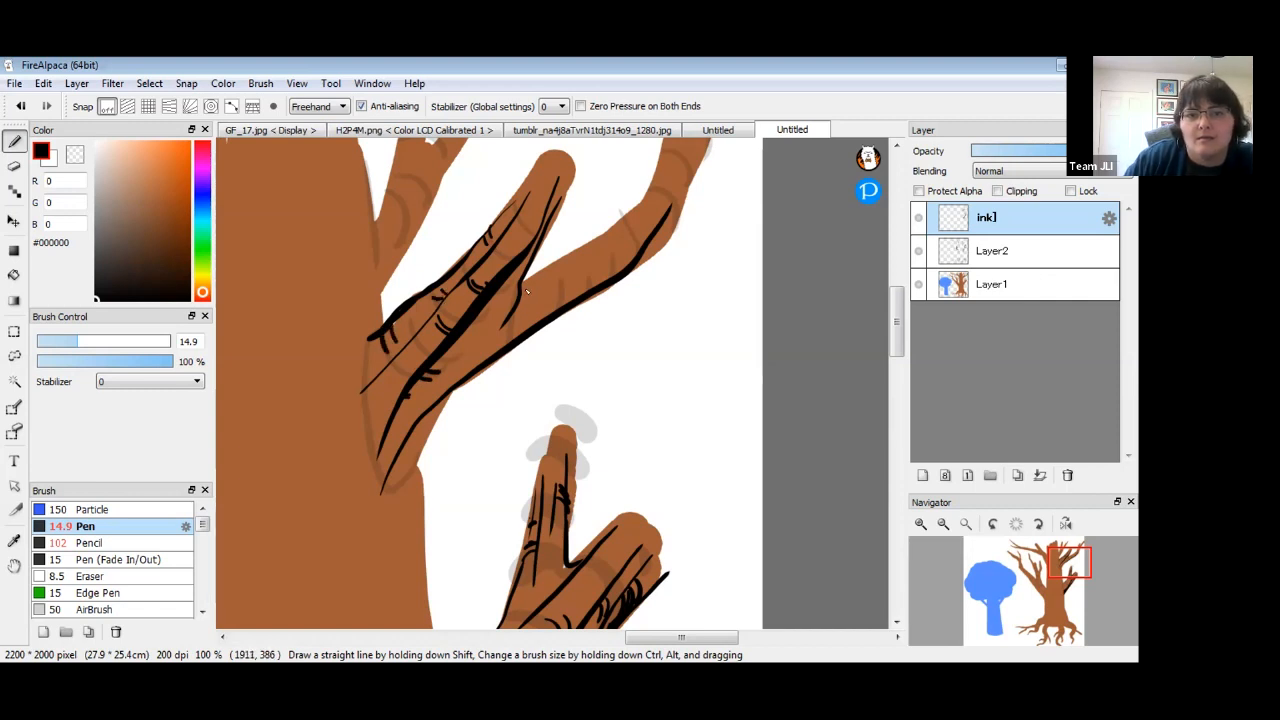
mouse_move(528, 277)
mouse_down()
mouse_move(598, 240)
mouse_move(652, 184)
mouse_up()
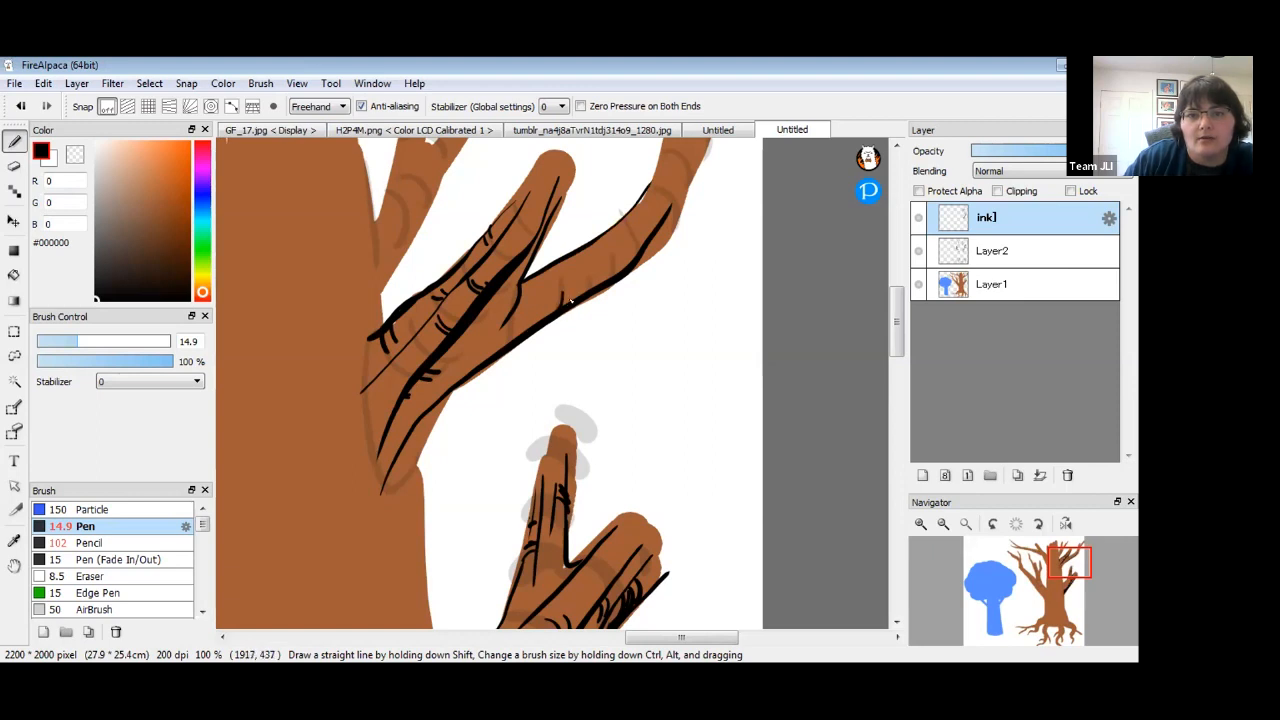
mouse_move(592, 246)
mouse_down()
mouse_move(601, 263)
mouse_move(631, 240)
mouse_up()
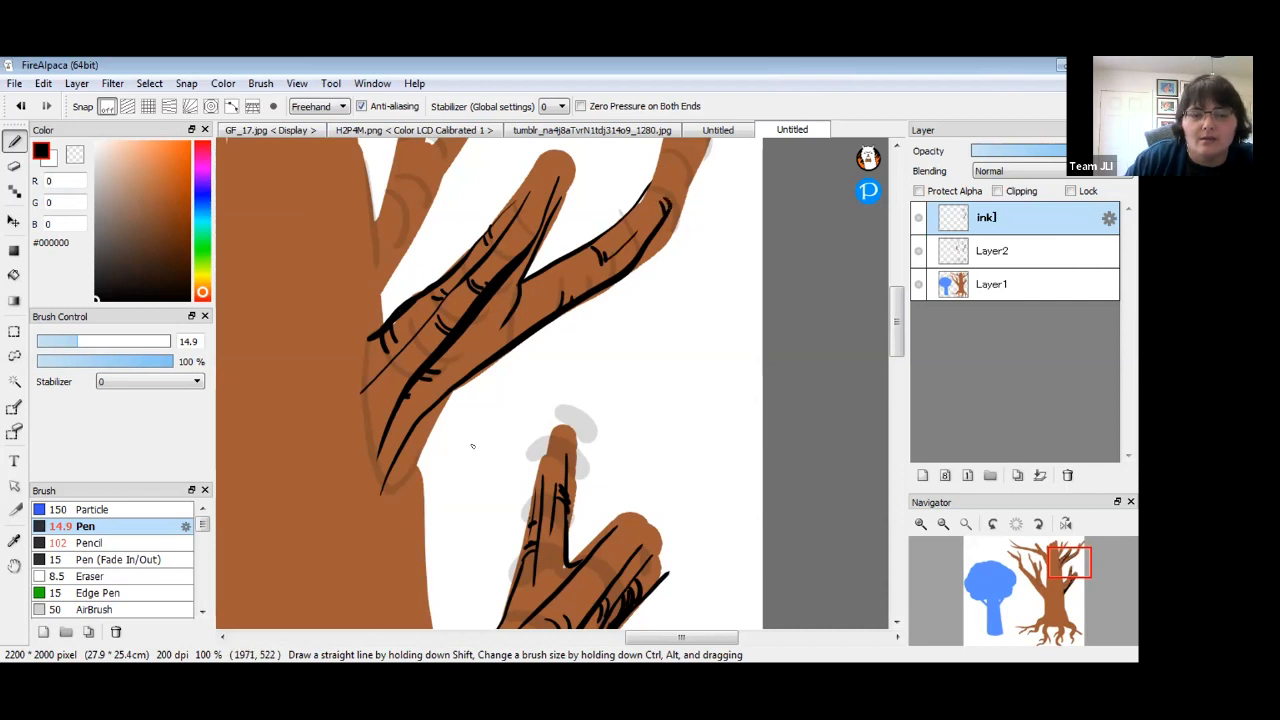
Ink the contours, shaded underside and bark marks of the small forked branch near the trunk's upper right edge.
drag(399, 426, 487, 515)
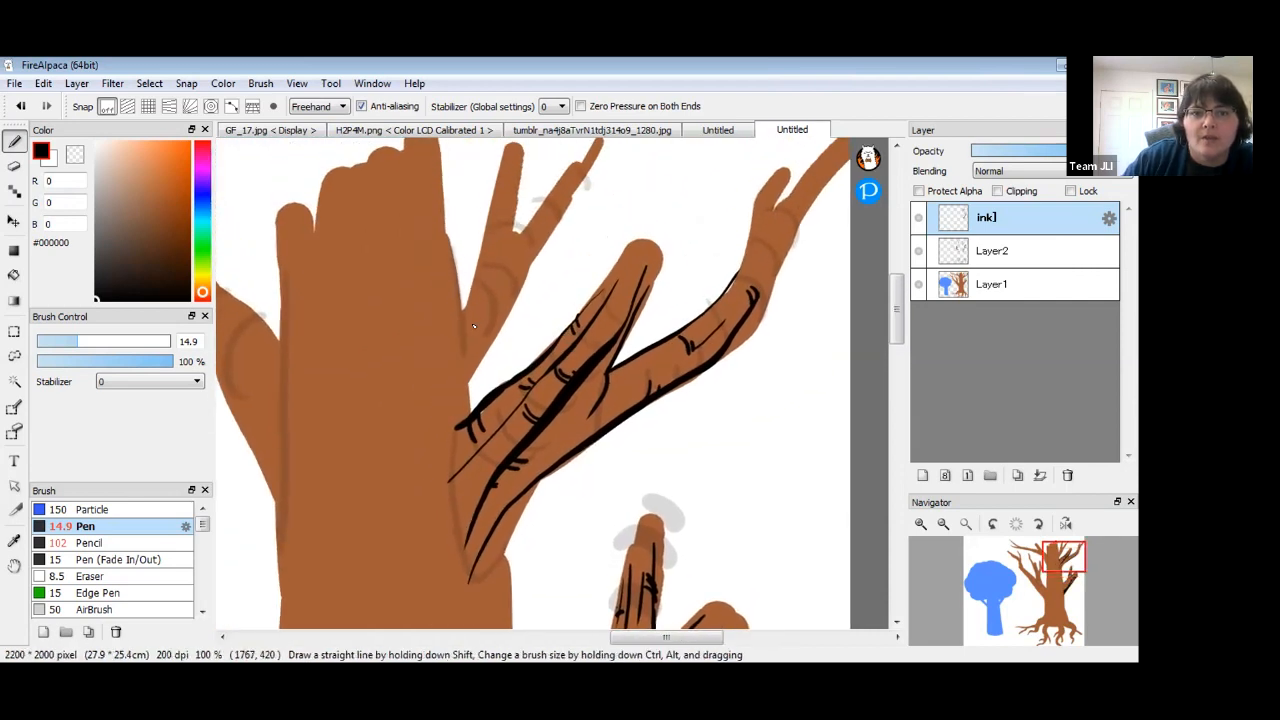
drag(456, 282, 465, 400)
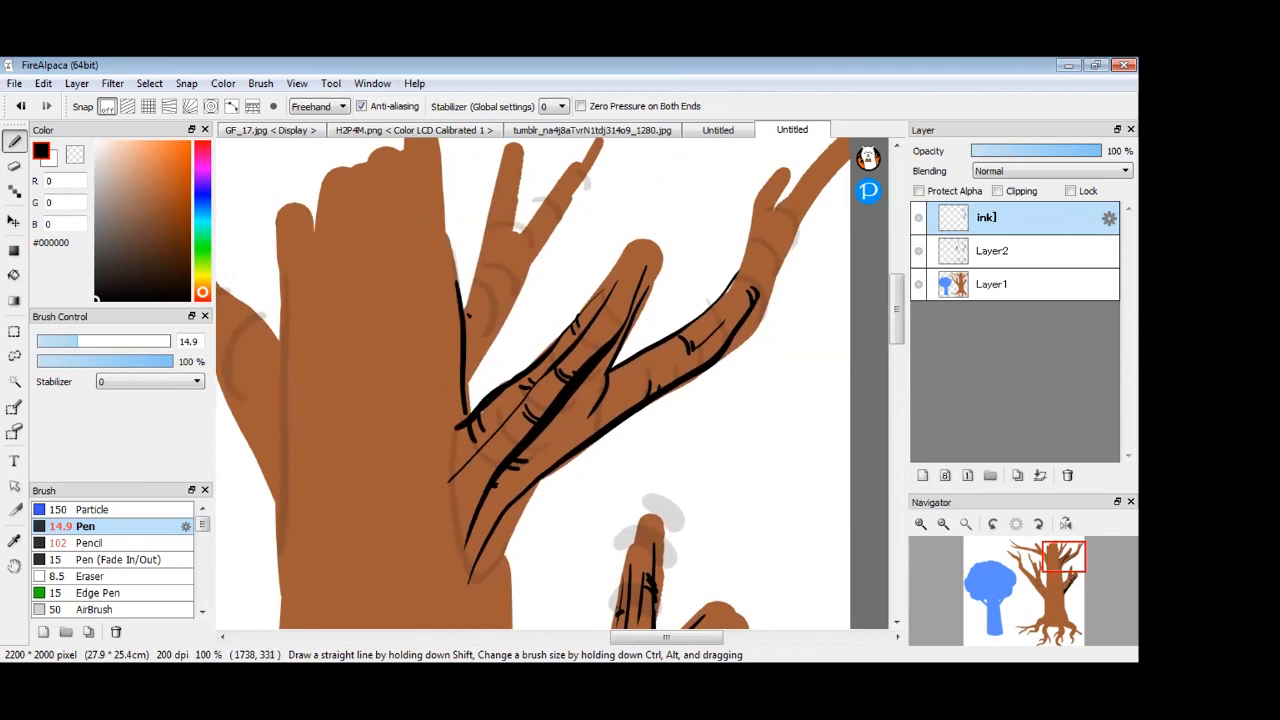
mouse_move(463, 305)
mouse_down()
mouse_move(563, 183)
mouse_move(466, 398)
mouse_up()
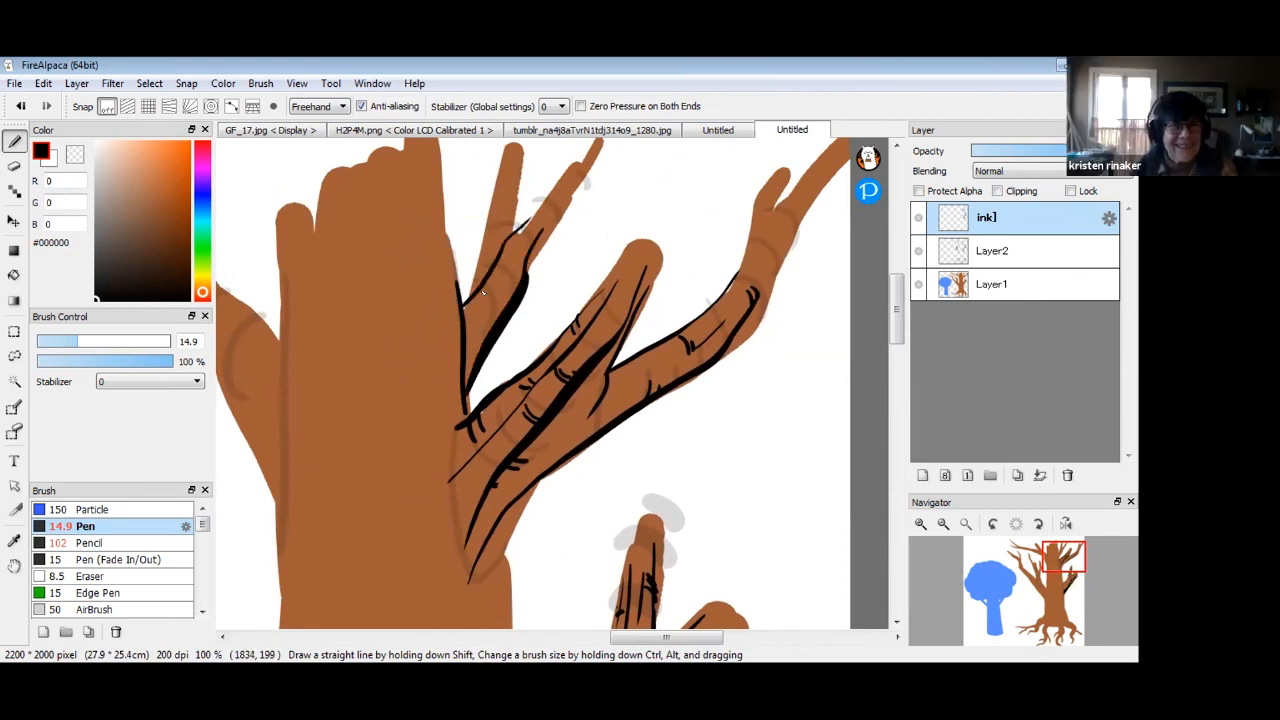
drag(498, 297, 462, 360)
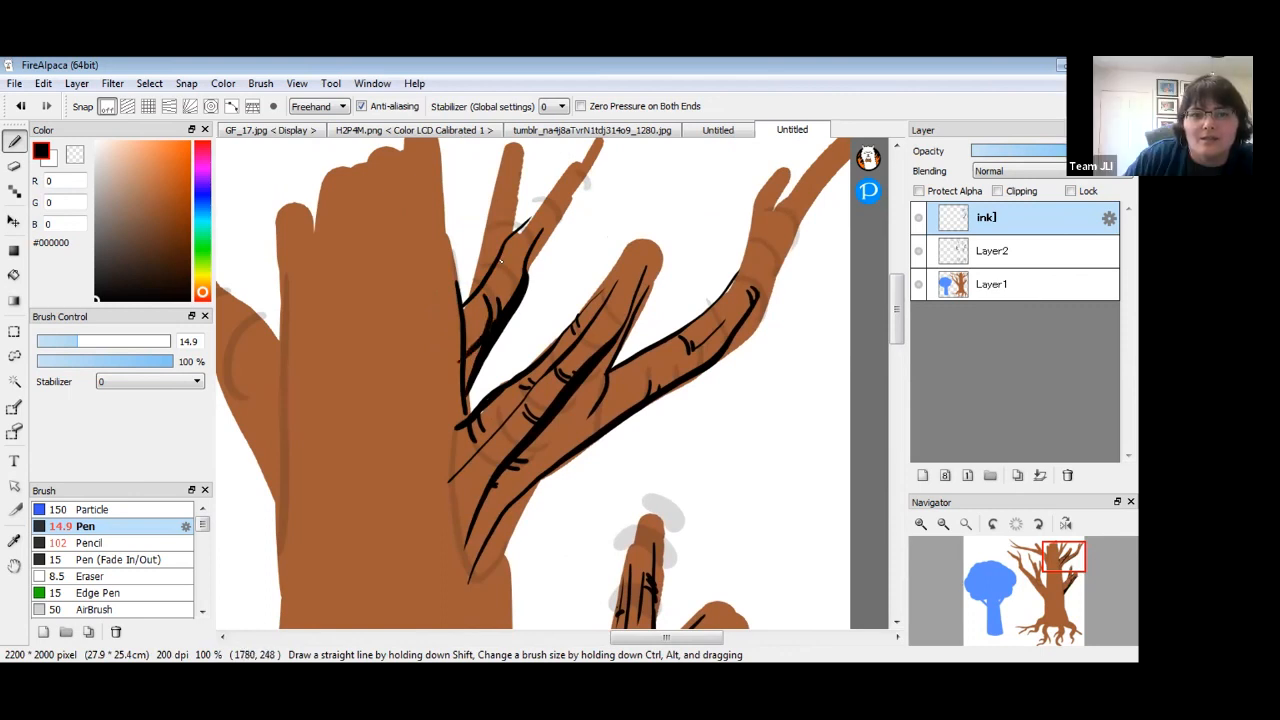
drag(470, 298, 494, 238)
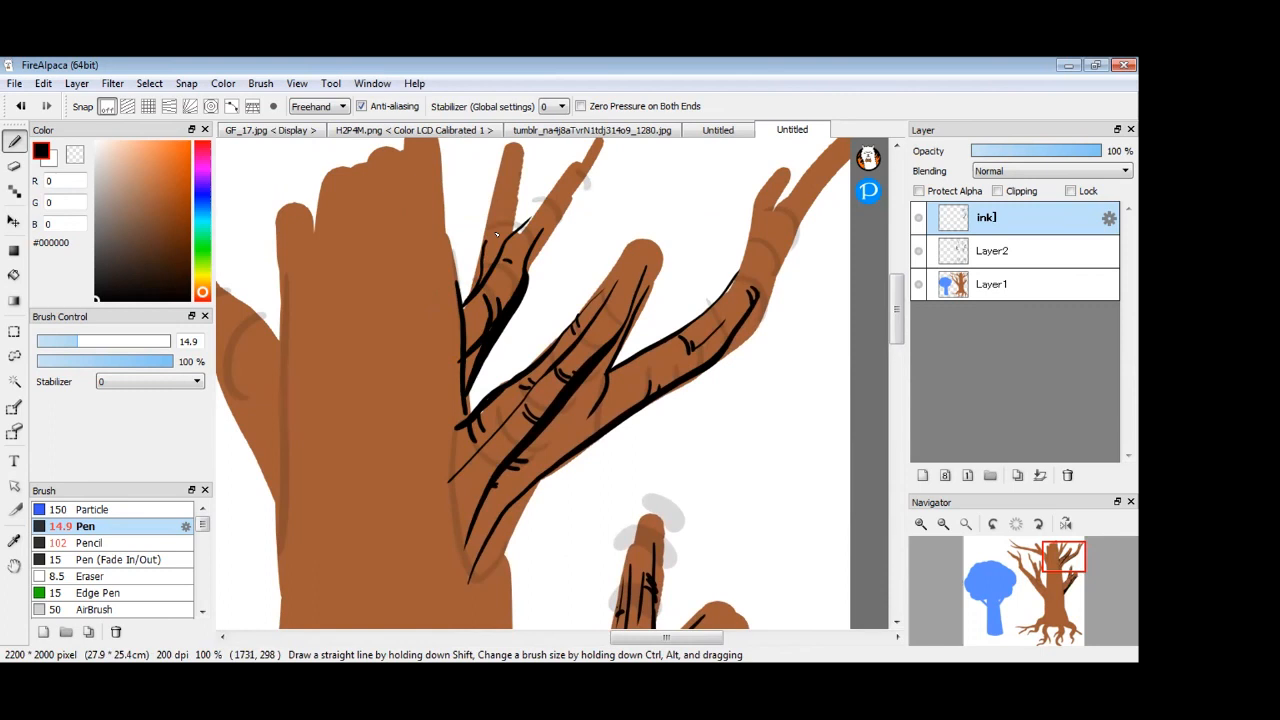
Compare the inked tree with the forest references H2P4M.png and GF_17.jpg.
click(943, 524)
click(943, 524)
drag(591, 503, 613, 385)
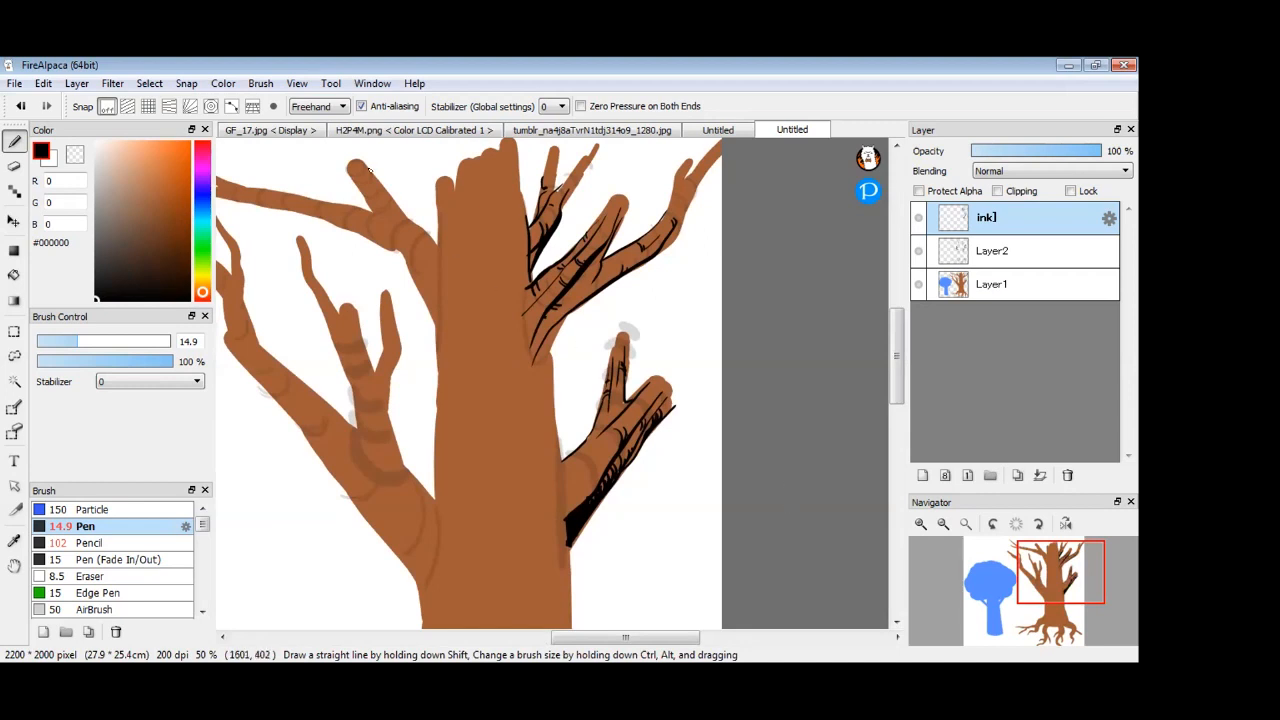
click(371, 134)
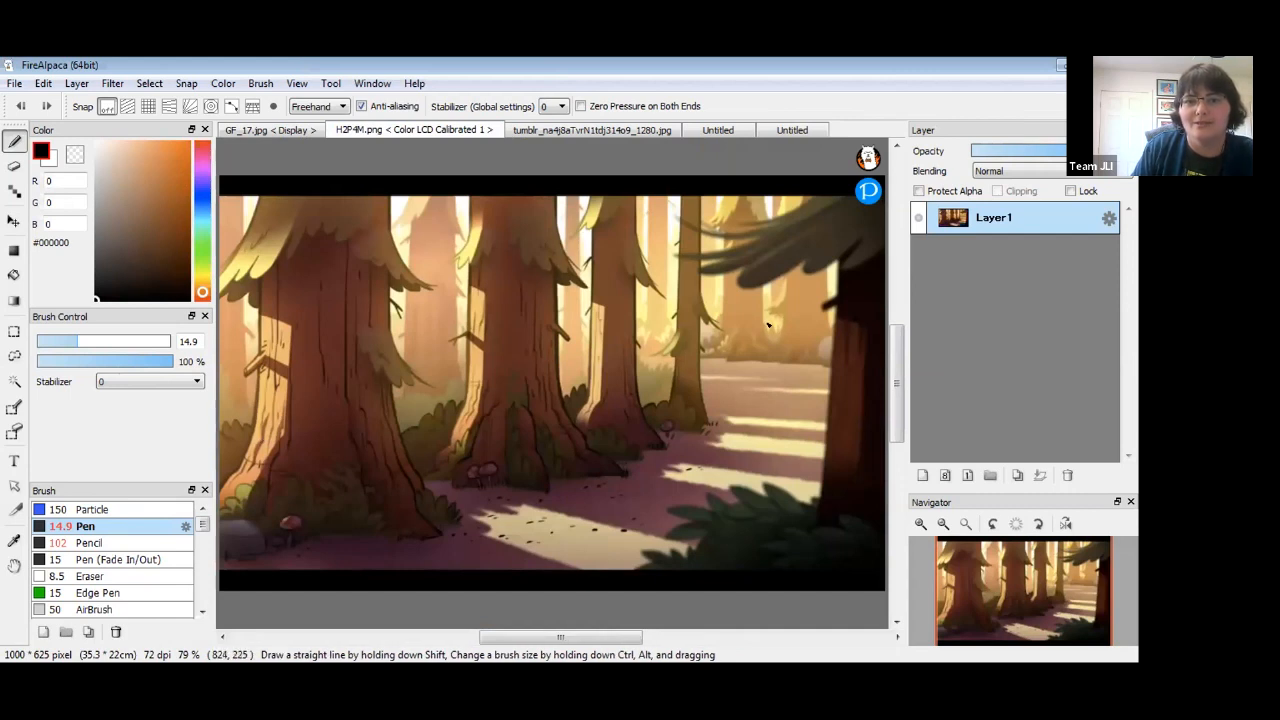
click(268, 130)
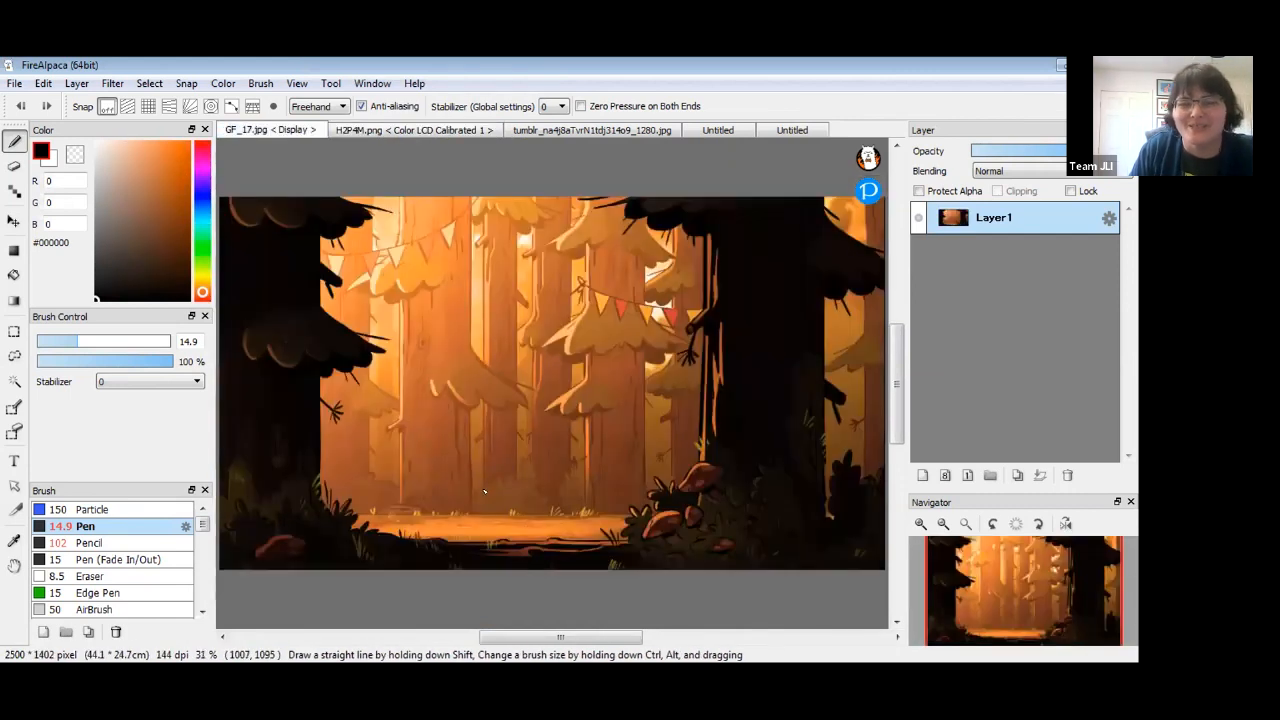
click(792, 130)
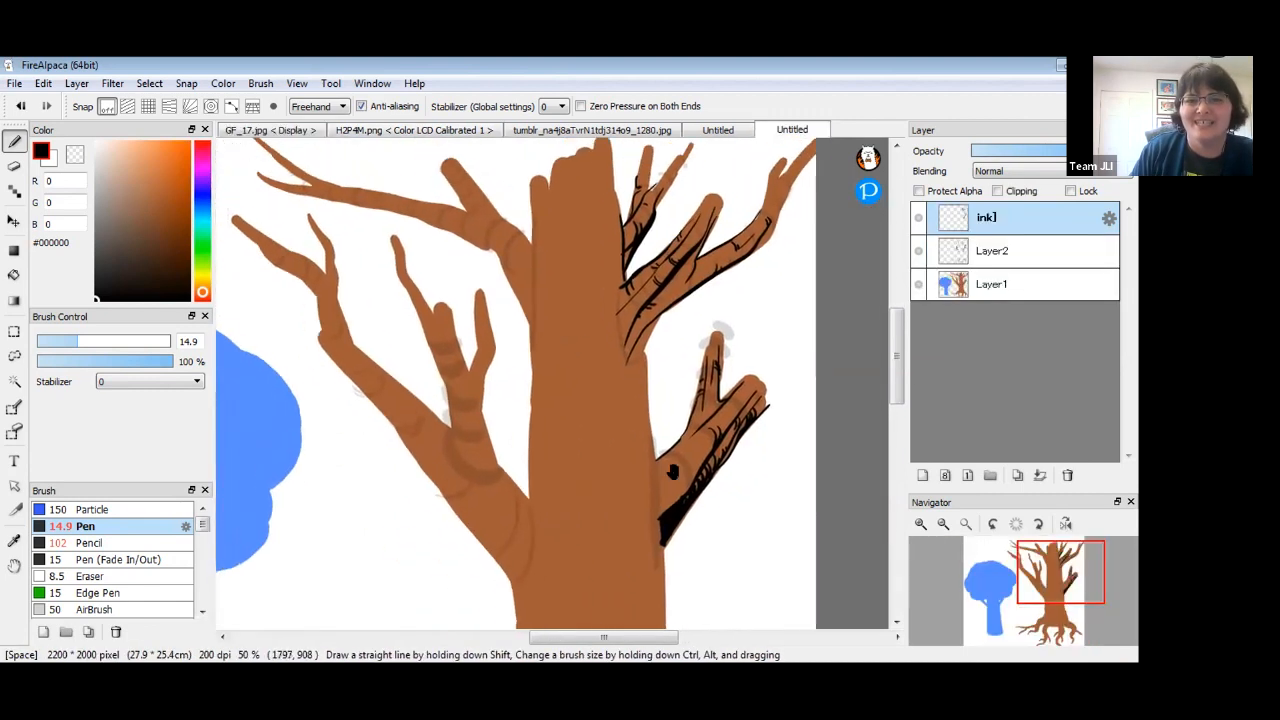
click(921, 524)
drag(648, 346, 640, 469)
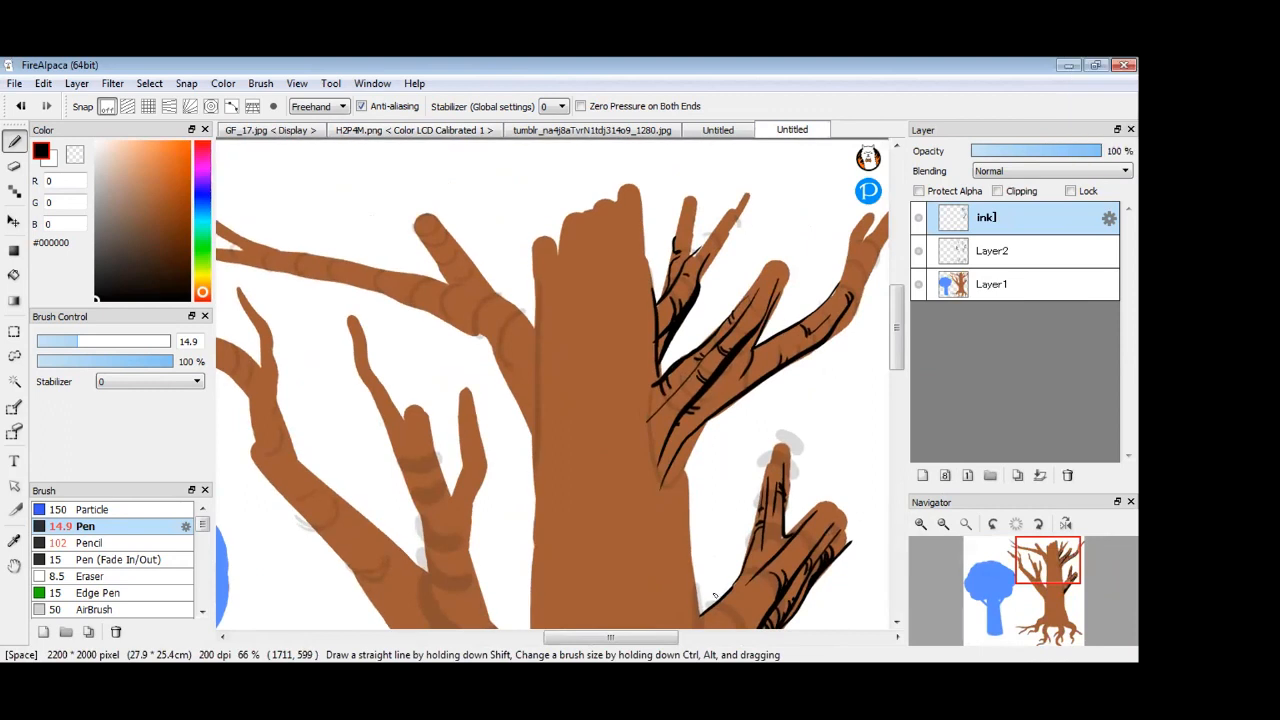
drag(583, 520, 527, 408)
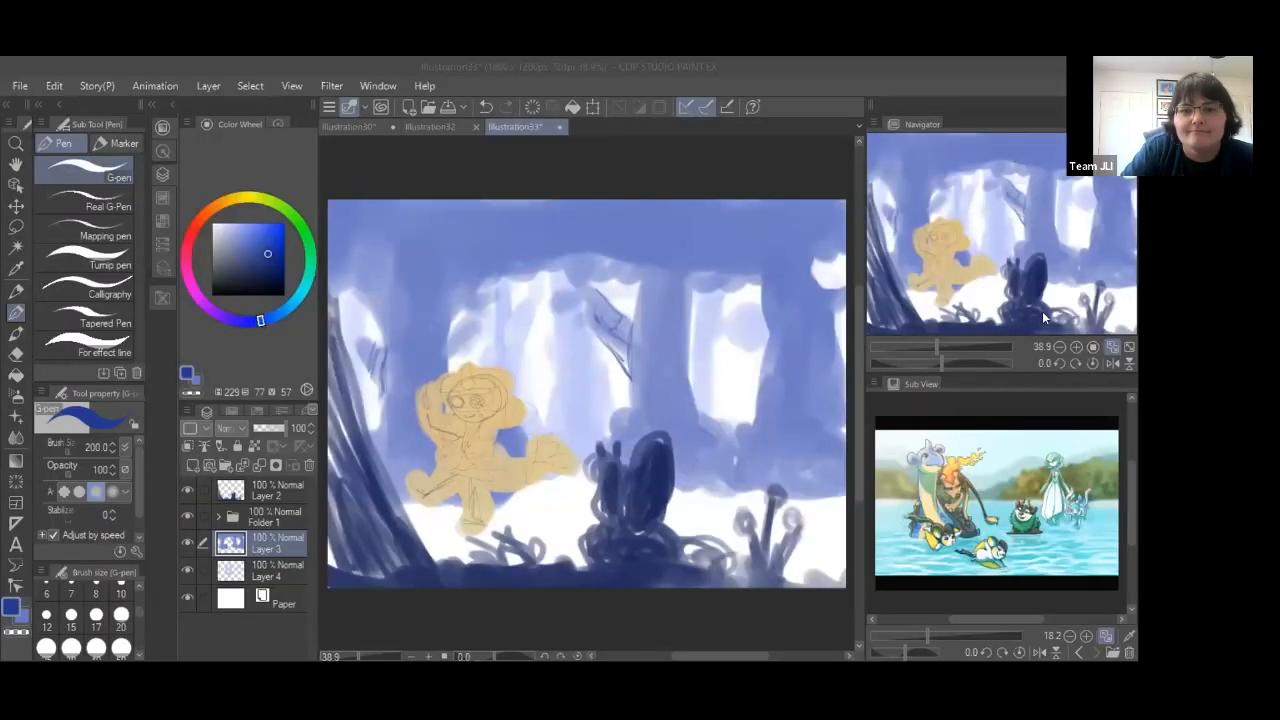
Switch to Clip Studio Paint and brush over the sketched branch in Illustration33 with Dense watercolor at 100% zoom.
click(1061, 347)
click(1093, 347)
drag(1007, 212, 1022, 175)
drag(507, 409, 521, 401)
key(ctrl+z)
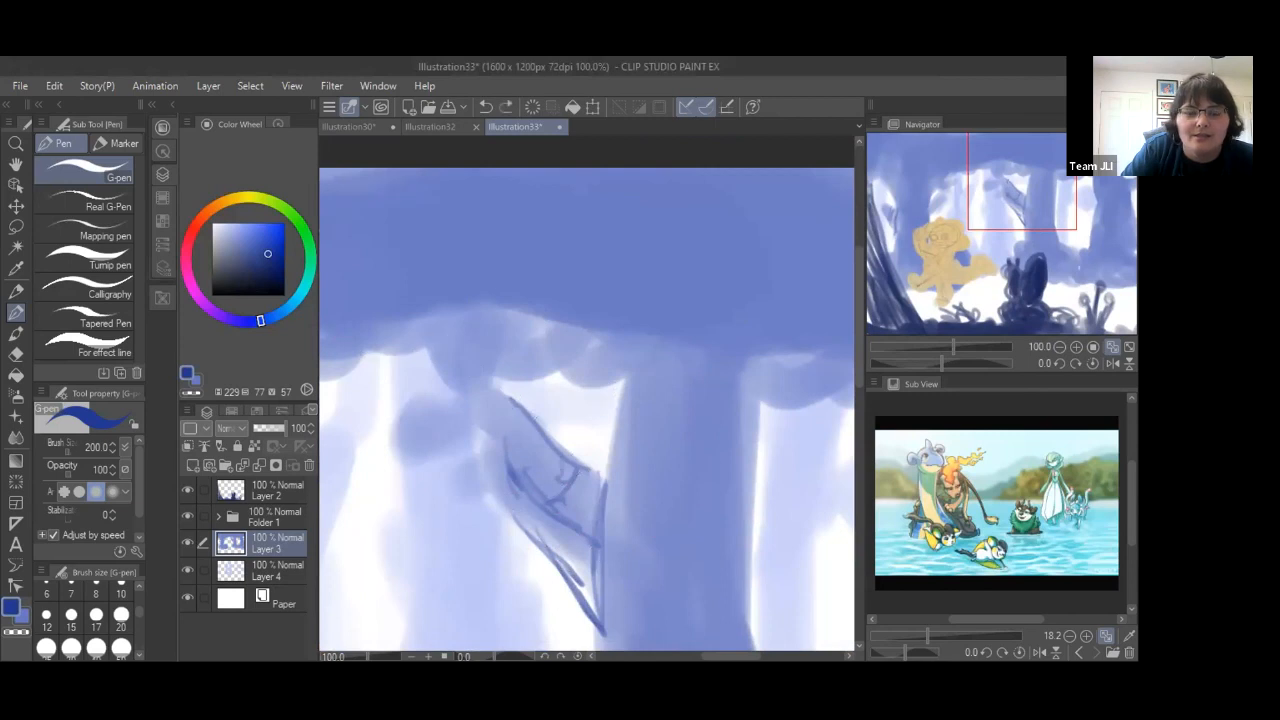
click(17, 334)
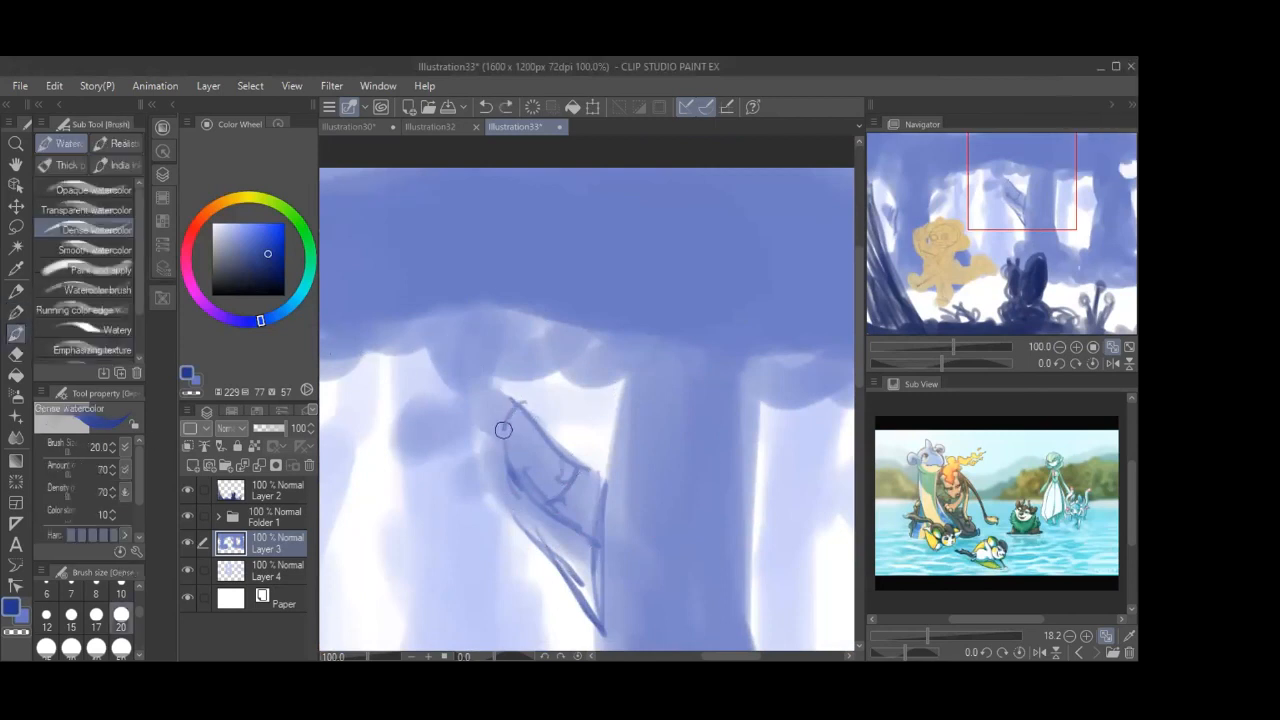
mouse_move(524, 469)
mouse_down()
mouse_move(523, 485)
mouse_move(562, 510)
mouse_move(503, 498)
mouse_up()
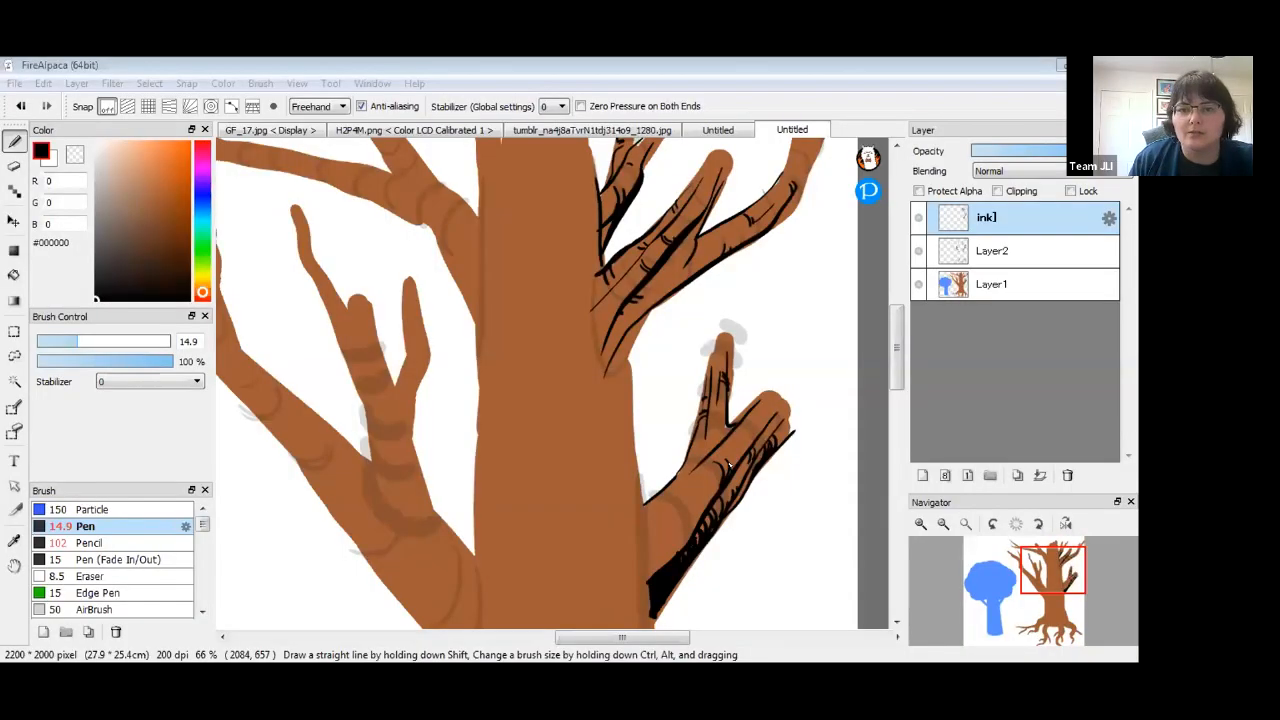
Switch back to the FireAlpaca tree drawing and hide the grey sketch on Layer2.
key(space)
drag(708, 425, 695, 413)
key(space)
mouse_move(647, 521)
mouse_down()
mouse_move(608, 464)
mouse_move(554, 457)
mouse_move(555, 446)
mouse_move(569, 496)
mouse_move(592, 508)
mouse_up()
click(918, 251)
Ink two long grain lines running from the lower right branch's base into the trunk.
click(921, 523)
click(921, 523)
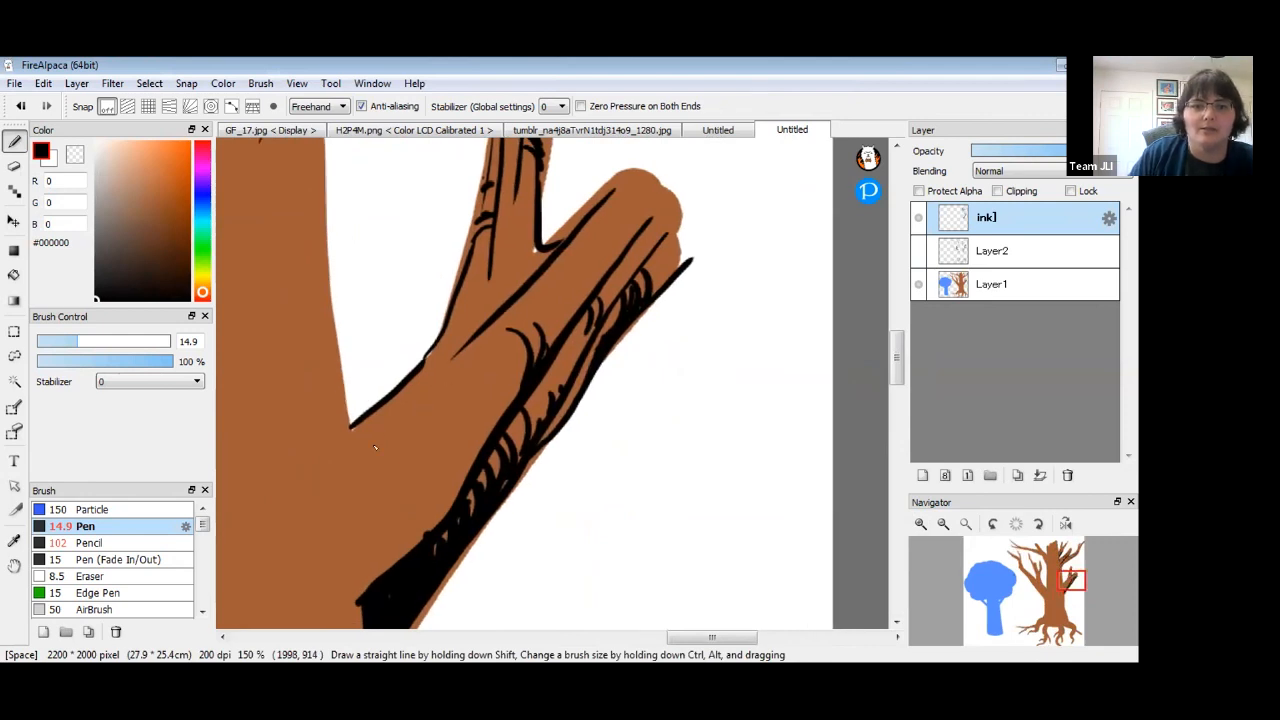
drag(436, 385, 233, 550)
drag(367, 498, 490, 392)
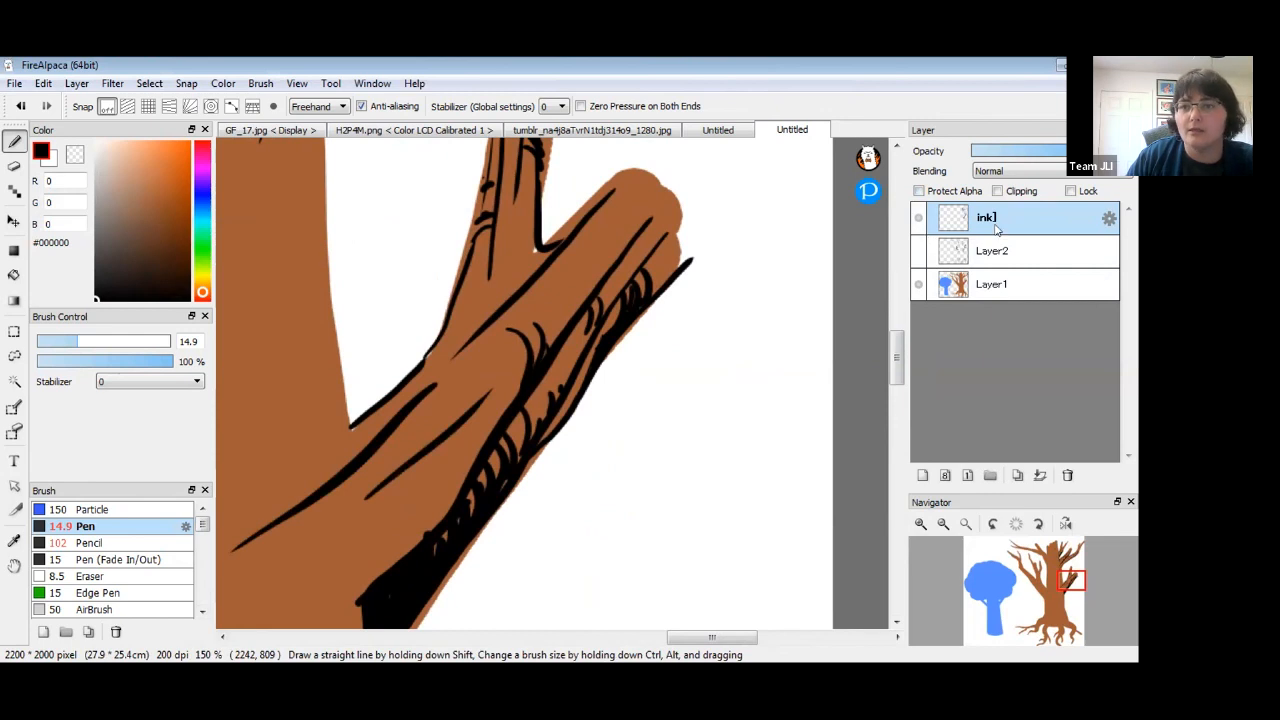
Turn on Protect Alpha for the ink layer and bucket-fill the black branch lines with dark brown #582E16.
click(918, 191)
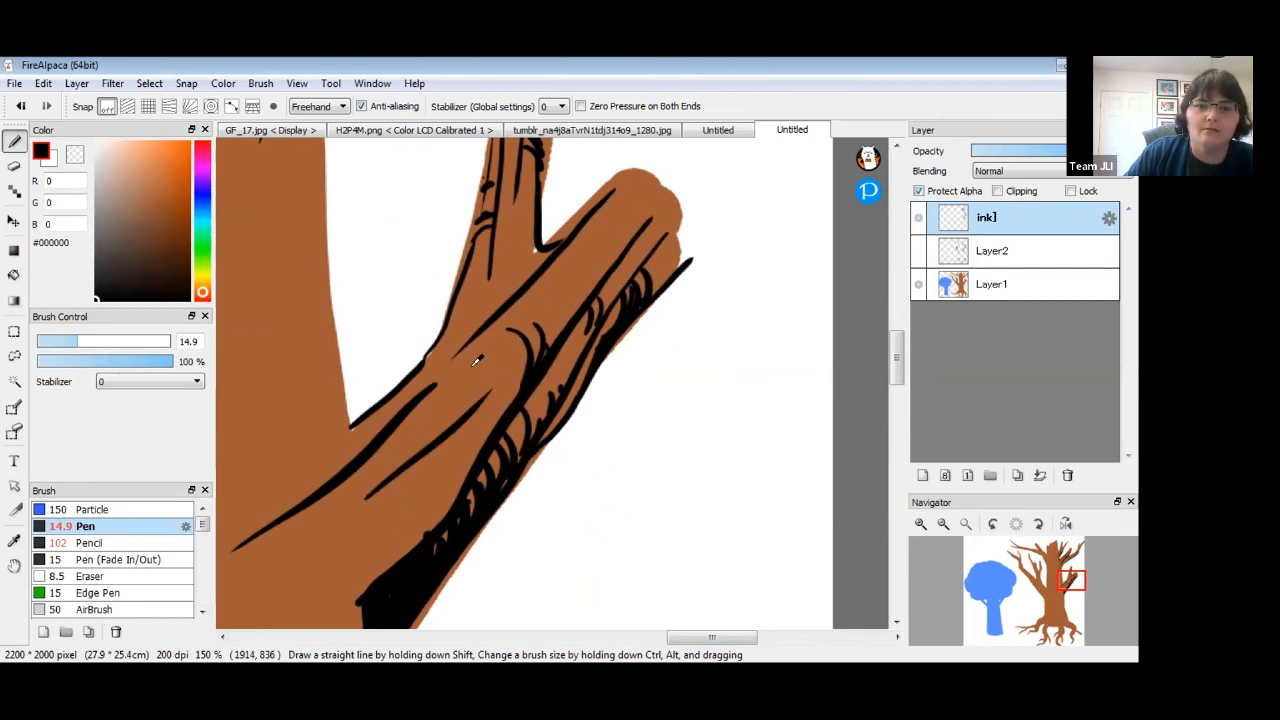
drag(158, 232, 166, 246)
click(14, 274)
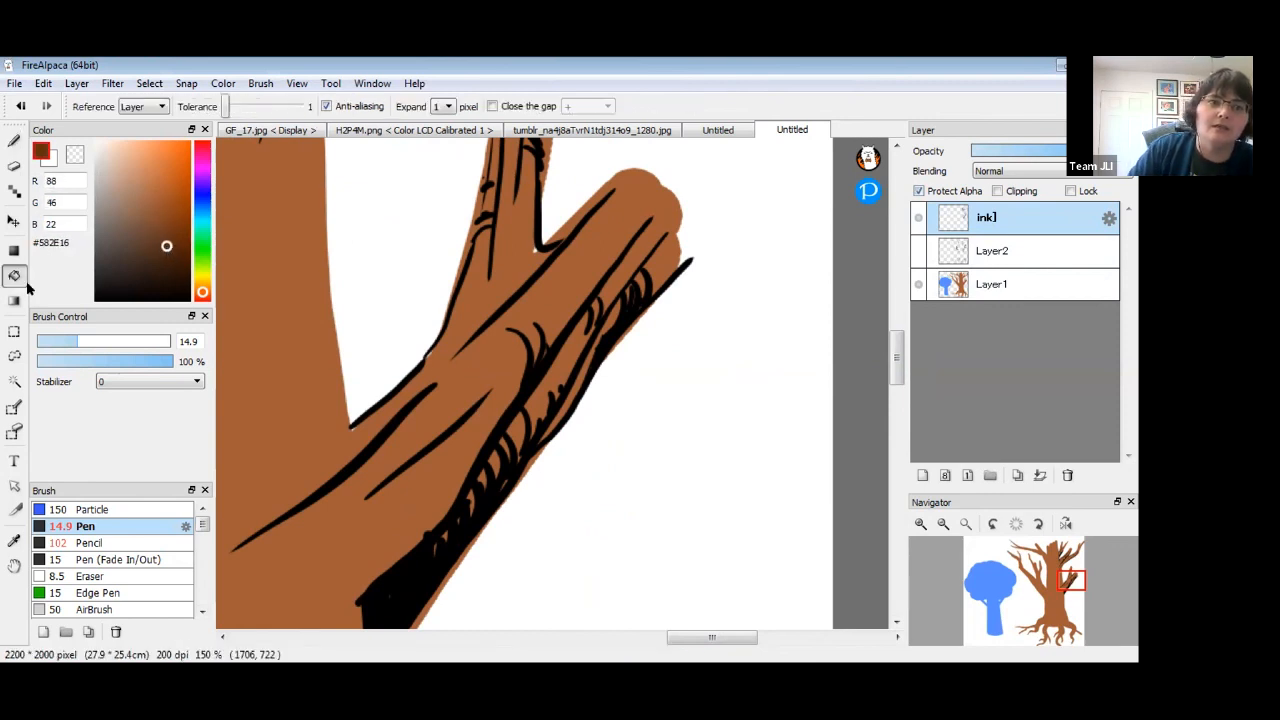
click(522, 280)
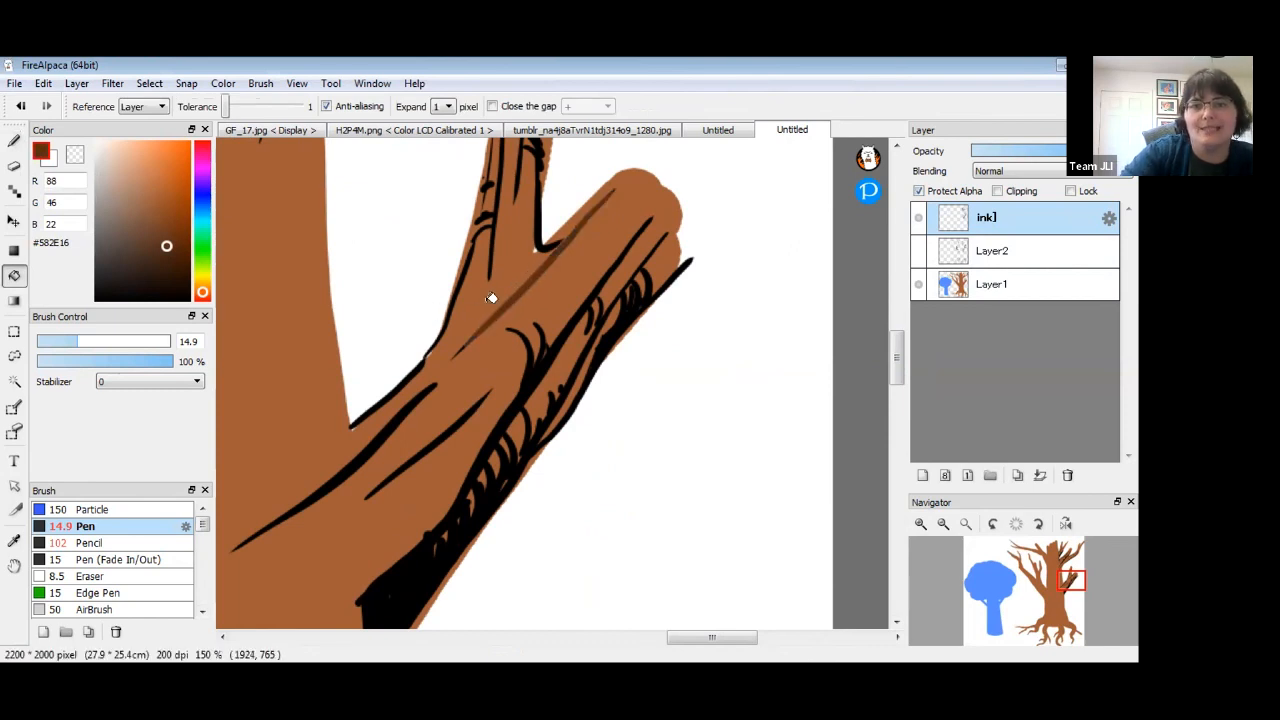
click(491, 297)
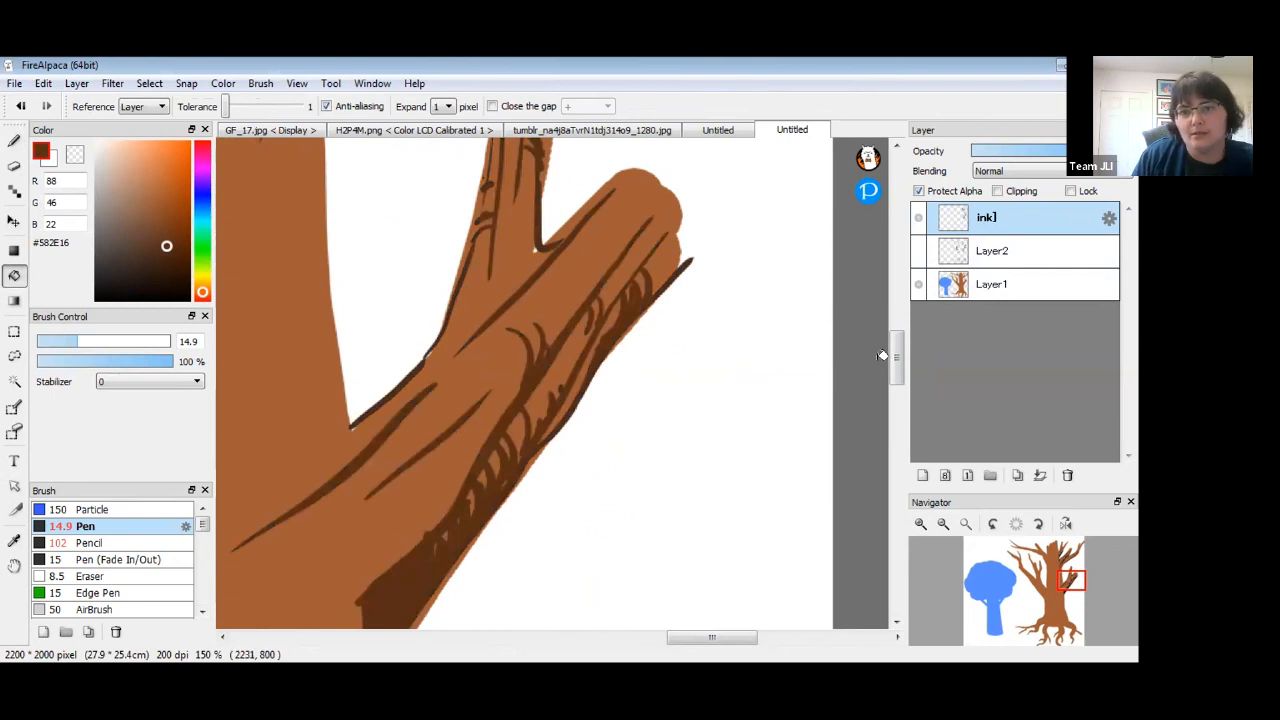
Try darkening the lower right branch's lines with a 410 px Pen in #1C0C04.
mouse_move(897, 352)
mouse_down()
mouse_move(907, 290)
mouse_move(895, 377)
mouse_up()
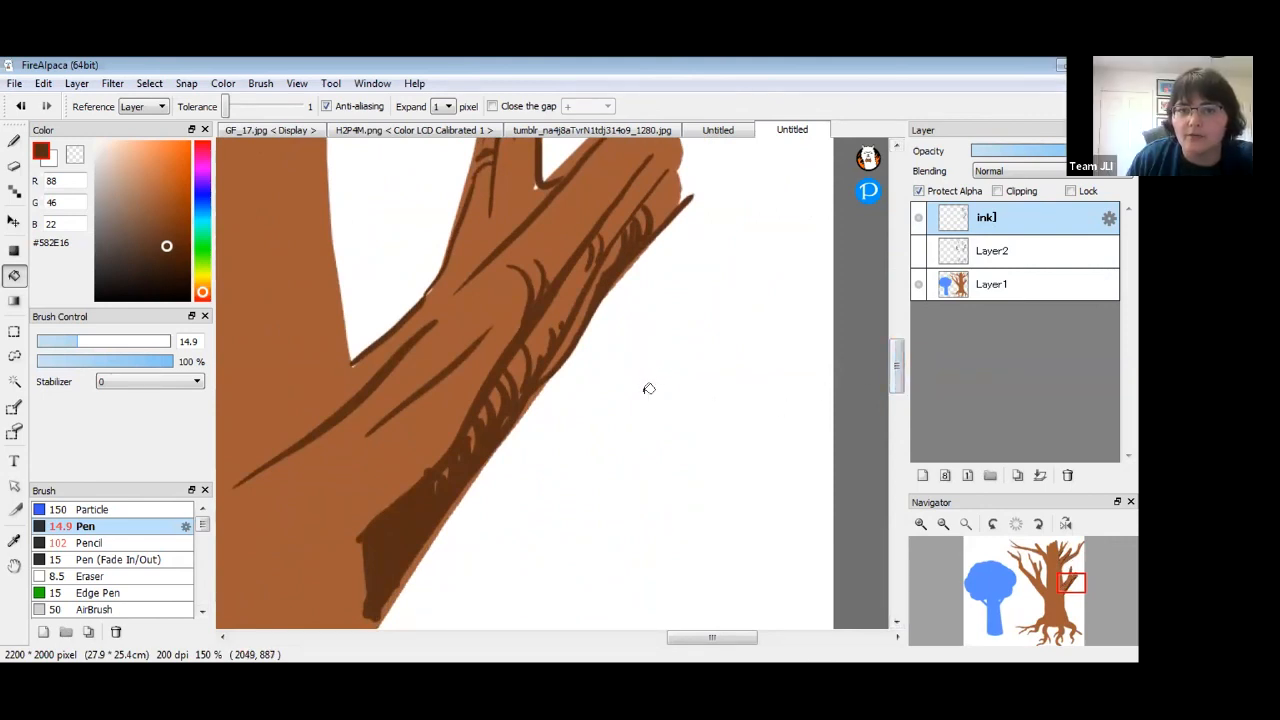
click(28, 148)
drag(110, 341, 228, 349)
drag(177, 264, 177, 283)
mouse_move(482, 328)
mouse_down()
mouse_move(620, 303)
mouse_move(448, 393)
mouse_up()
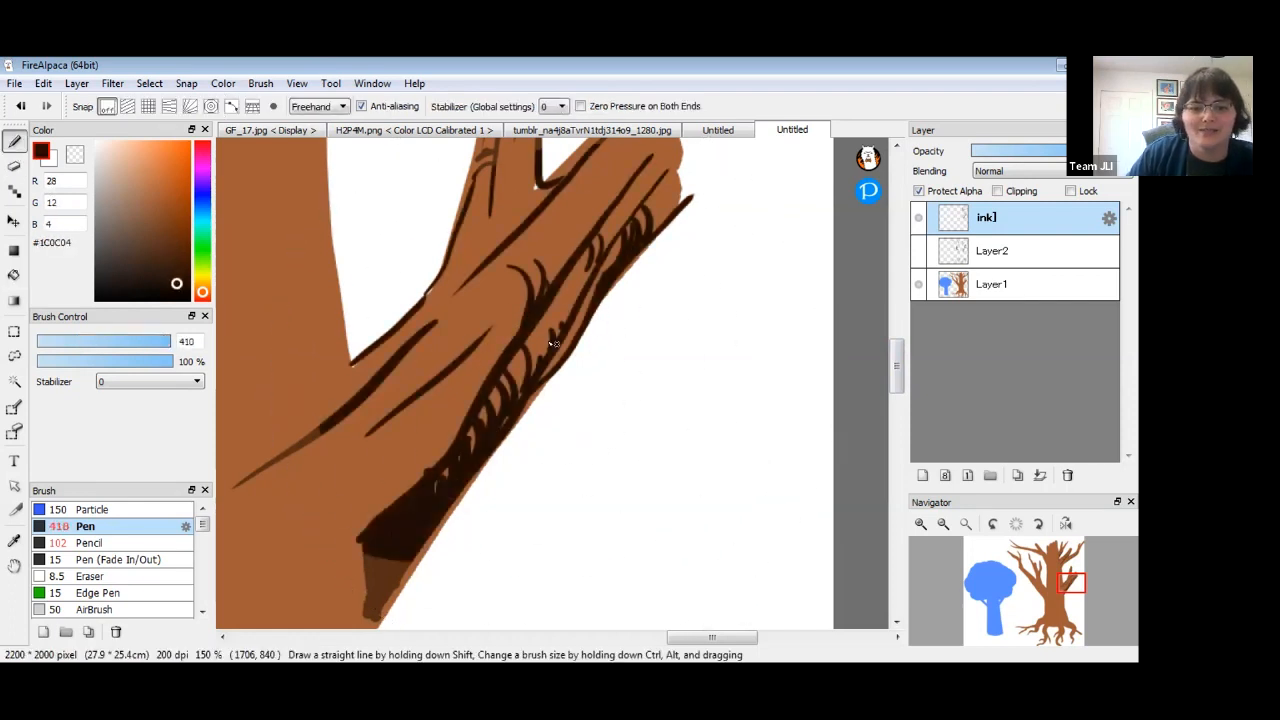
Hide and show the ink layer to compare the right branches with and without line art.
click(943, 525)
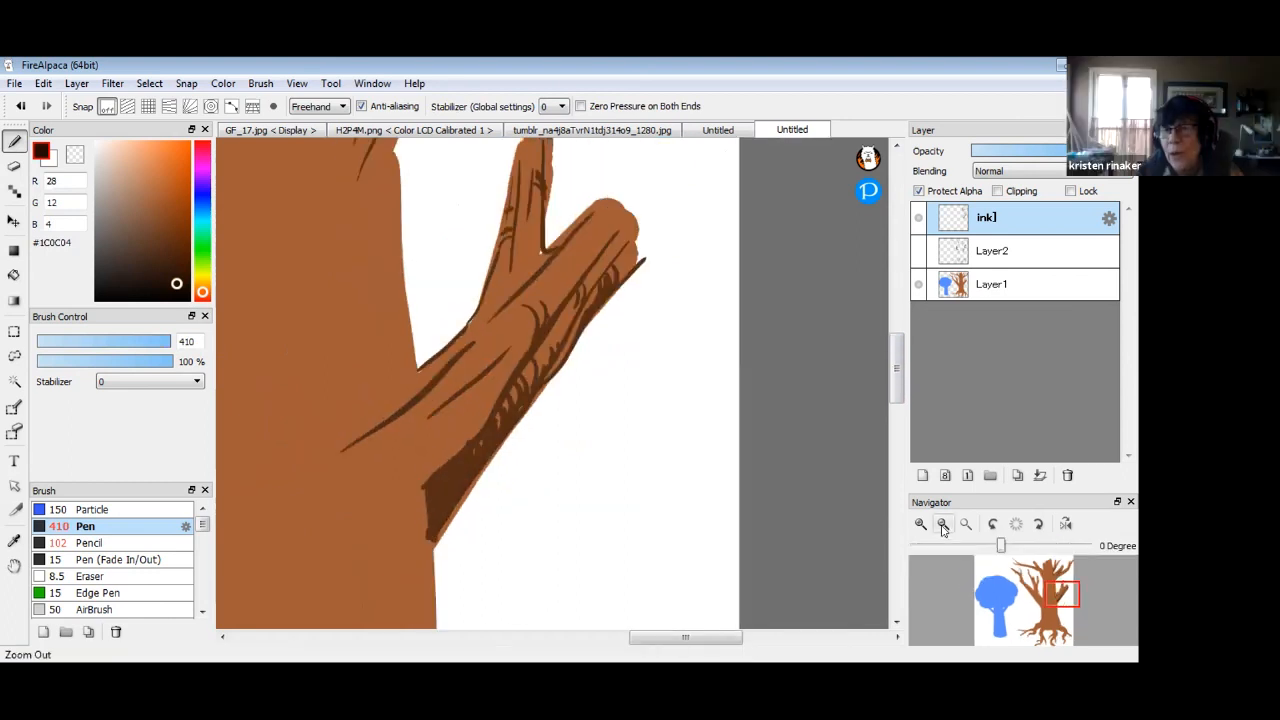
click(943, 525)
key(space)
drag(620, 266, 651, 423)
click(915, 220)
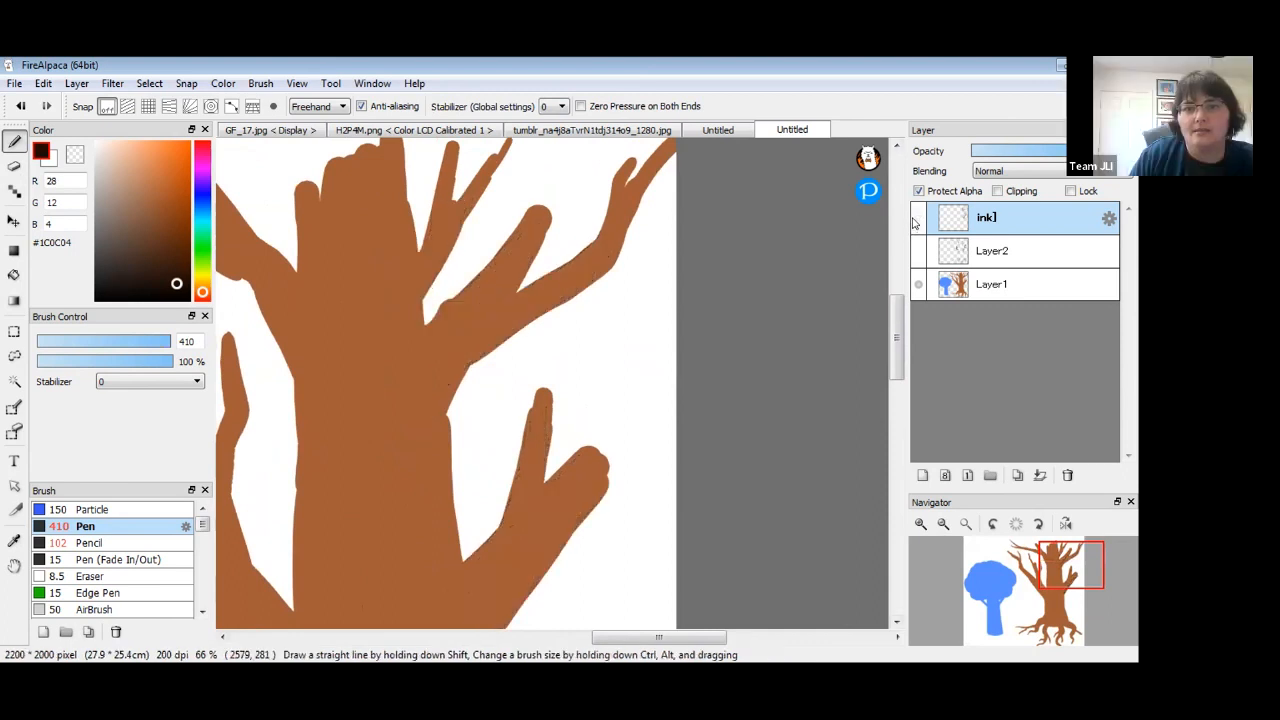
click(918, 217)
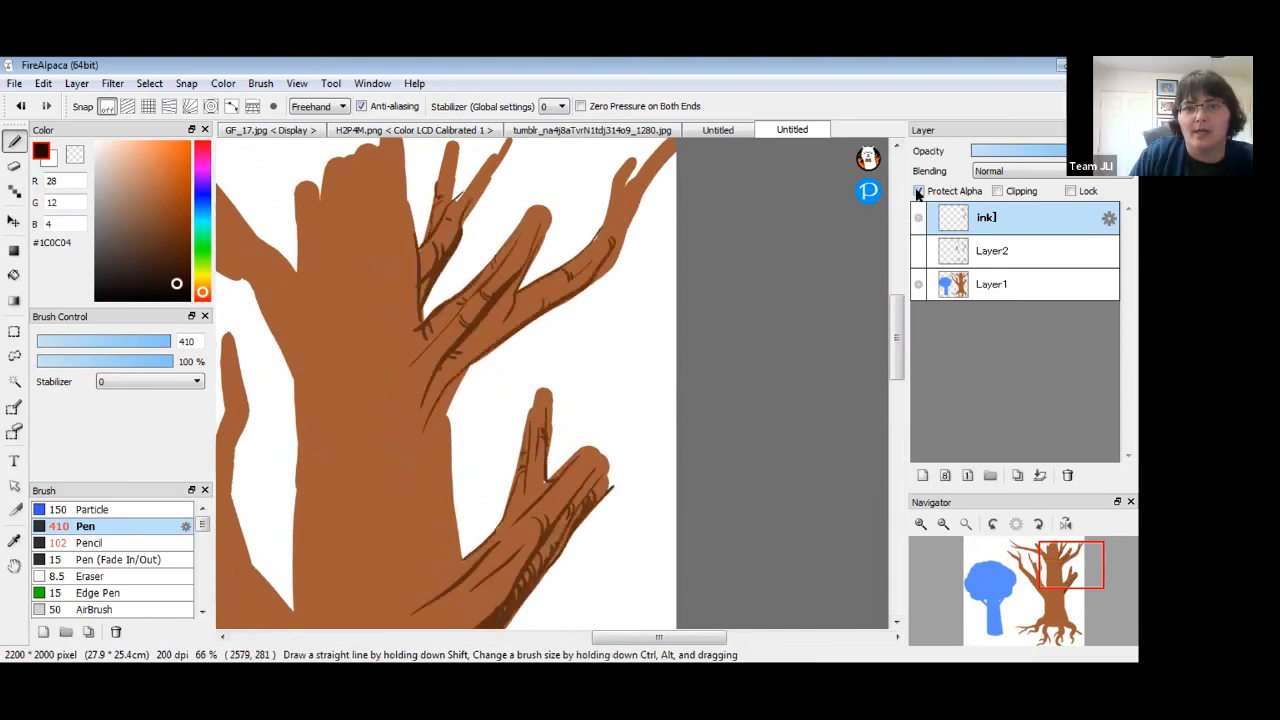
Test broad 410 px Pen strokes in #1C0C04 over the right branches with Protect Alpha off and on.
mouse_move(520, 470)
mouse_down()
mouse_move(470, 500)
mouse_move(620, 480)
mouse_up()
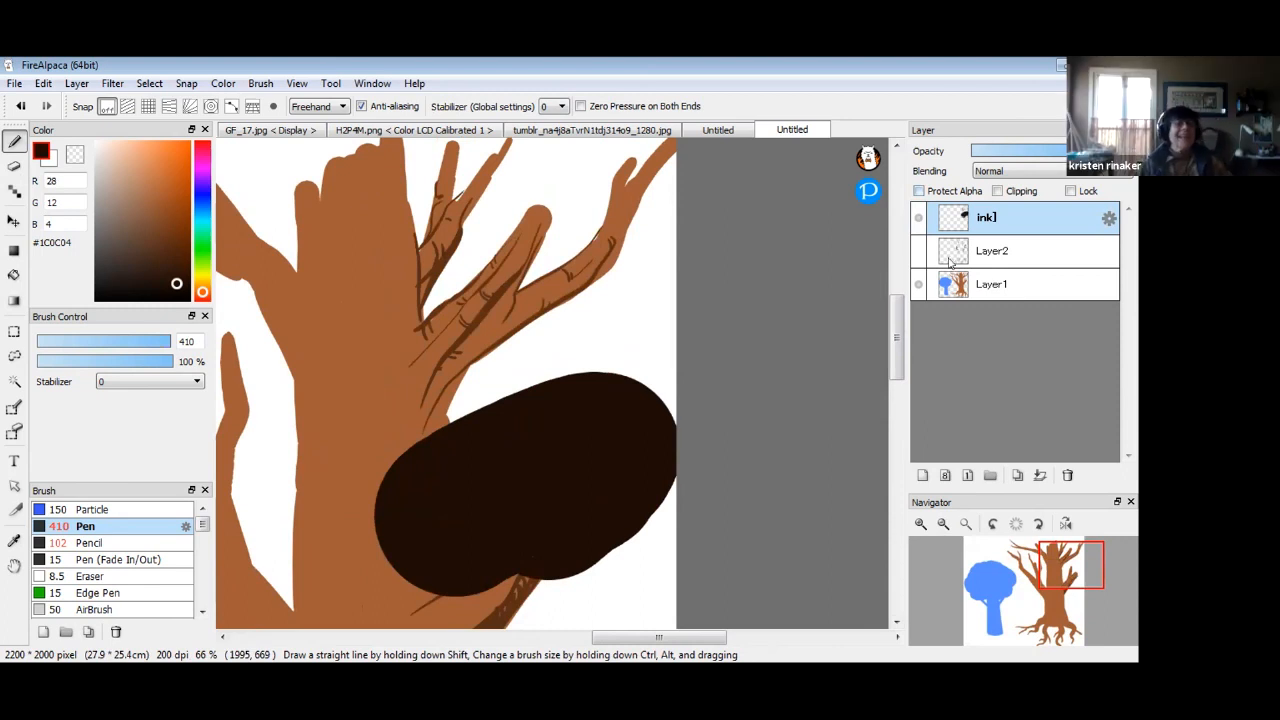
key(ctrl+z)
click(918, 190)
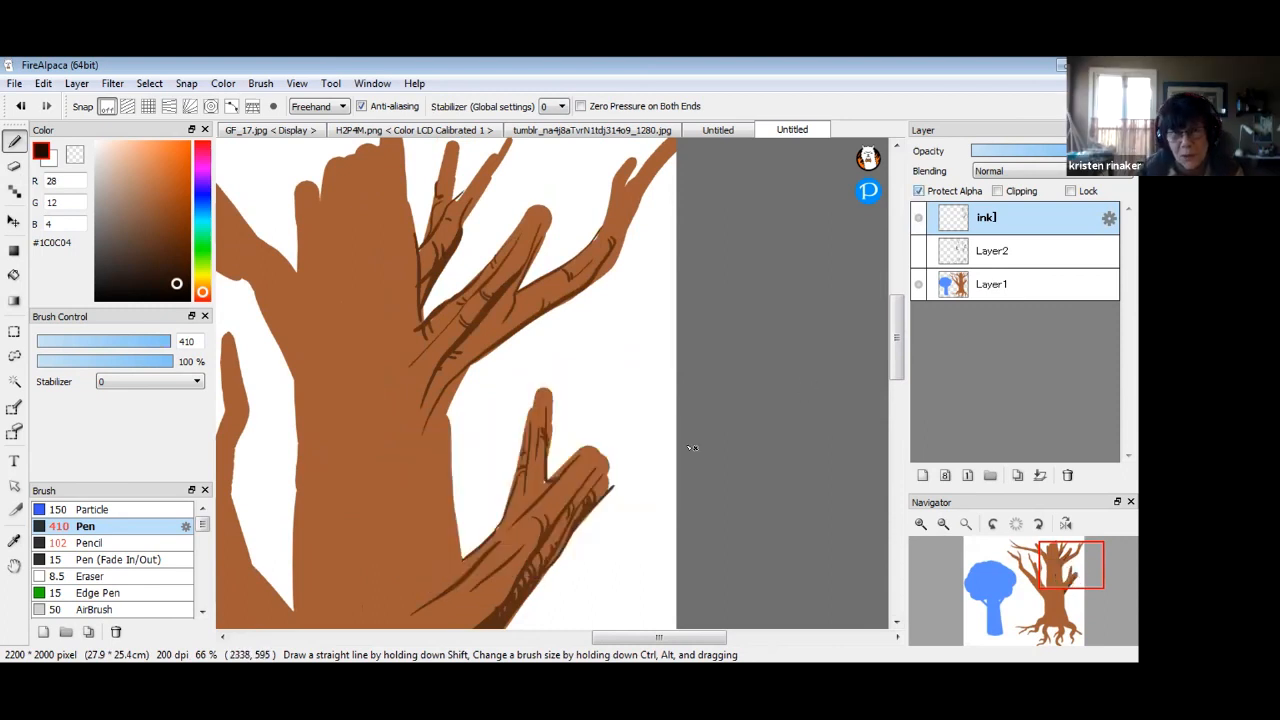
mouse_move(471, 400)
mouse_down()
mouse_move(463, 346)
mouse_move(516, 264)
mouse_move(400, 228)
mouse_up()
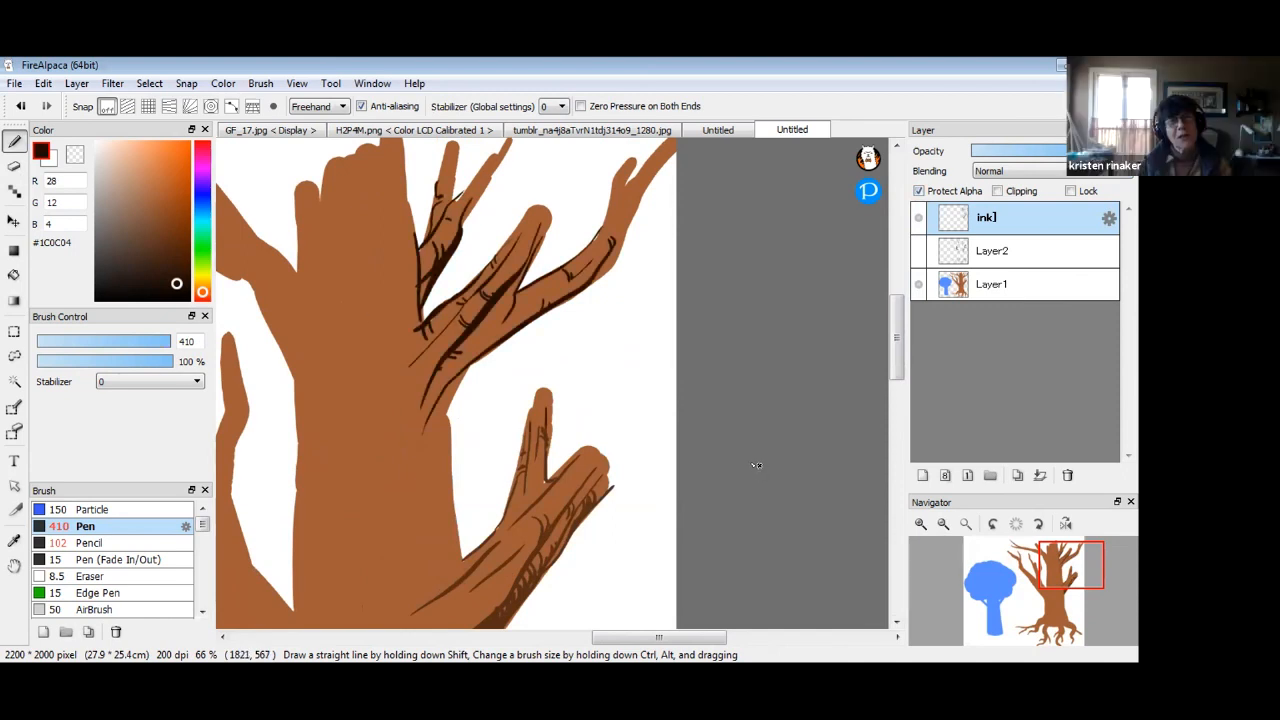
Set the Pen size to 9.7 and check the upper right branches with the ink layer hidden and shown.
click(920, 524)
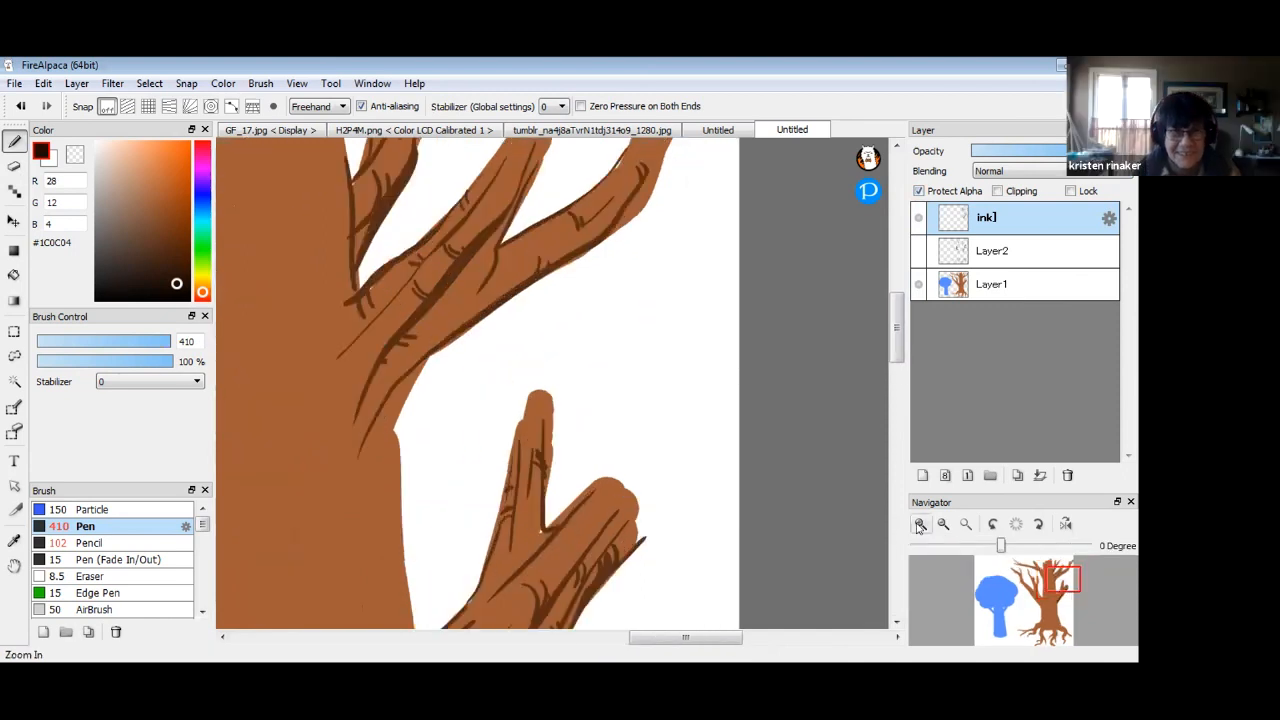
drag(691, 457, 649, 526)
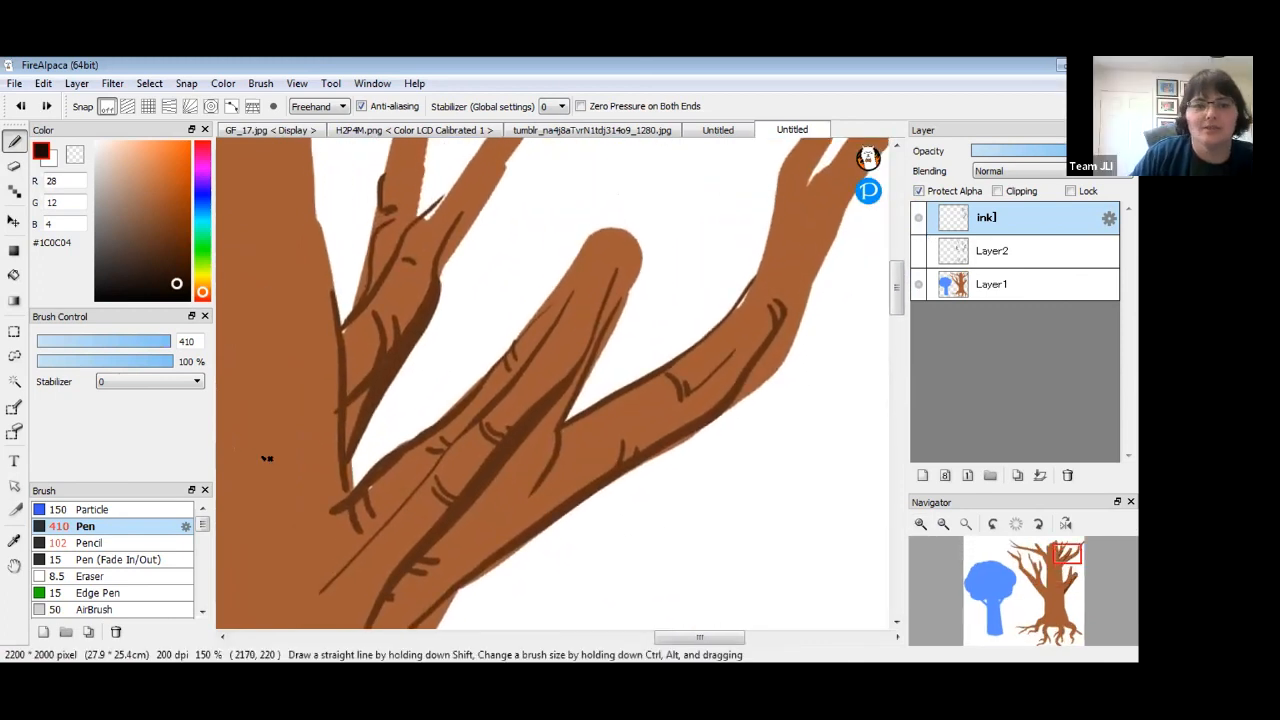
drag(152, 342, 62, 342)
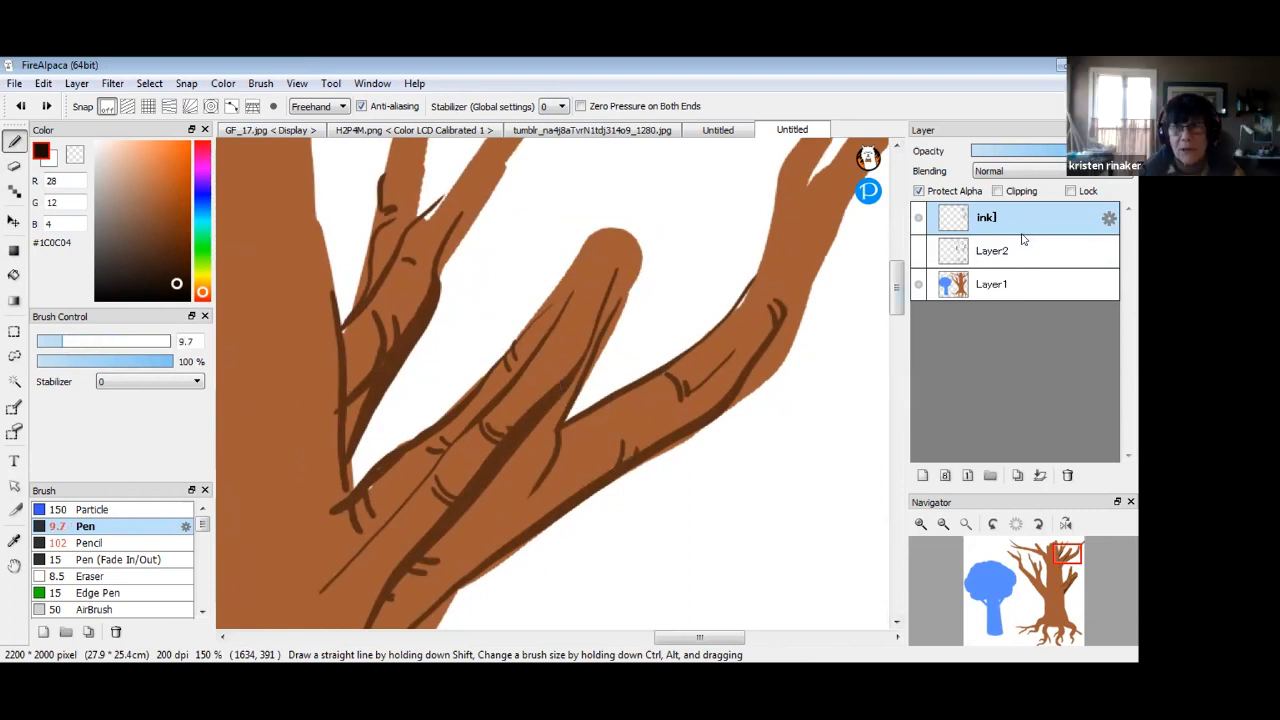
click(920, 218)
click(918, 218)
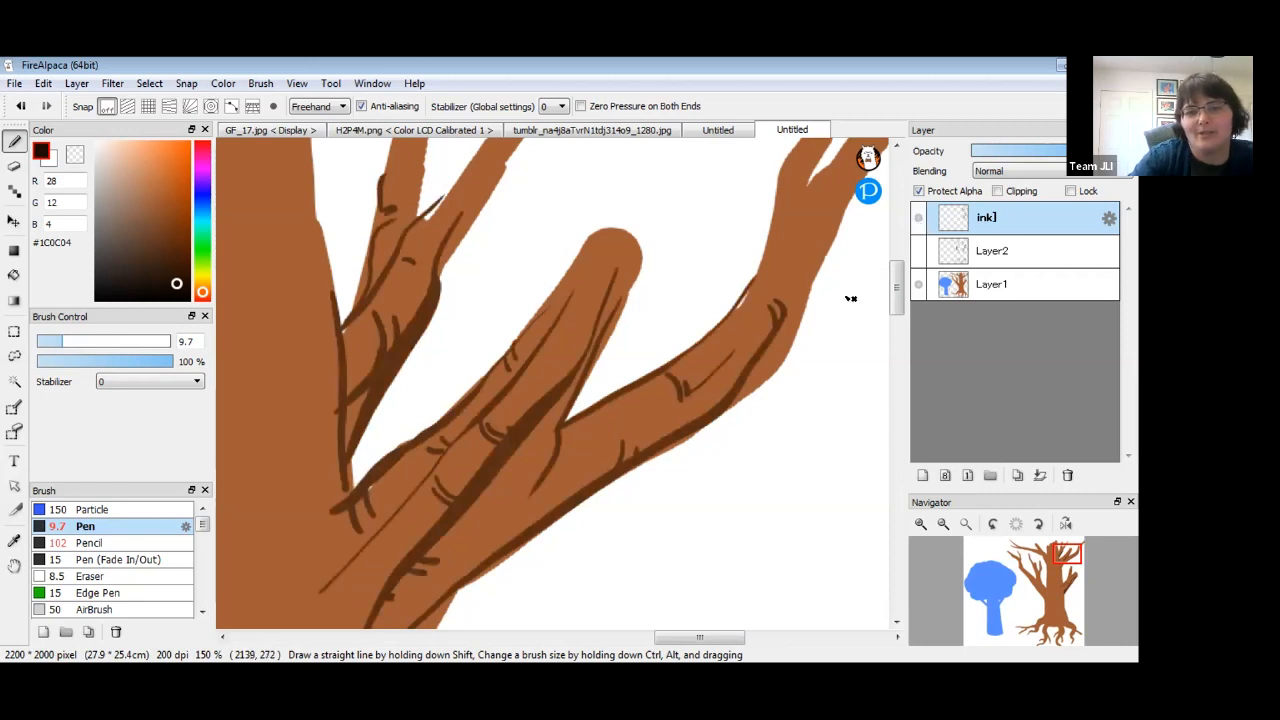
Try recoloring the ink layer with Hue Saturation Brightness at saturation +46, brightness -41 and hue shifts of +109 and -116.
key(ctrl+u)
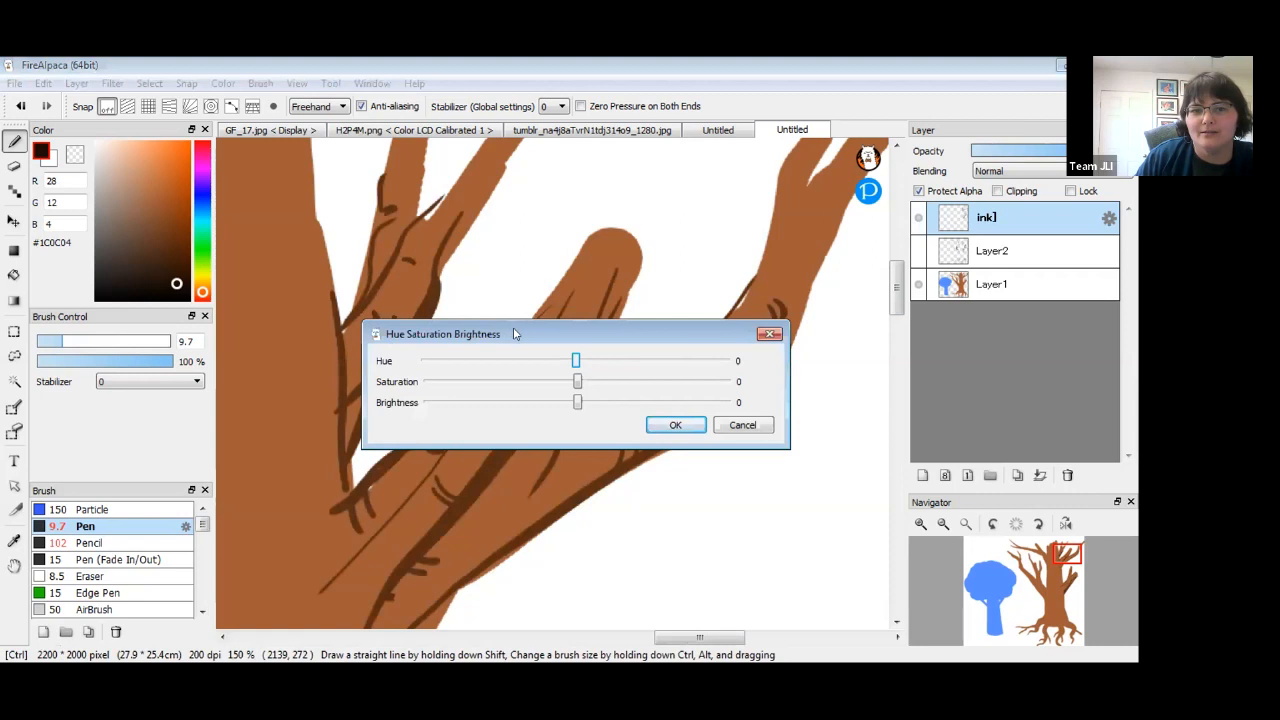
drag(572, 334, 697, 183)
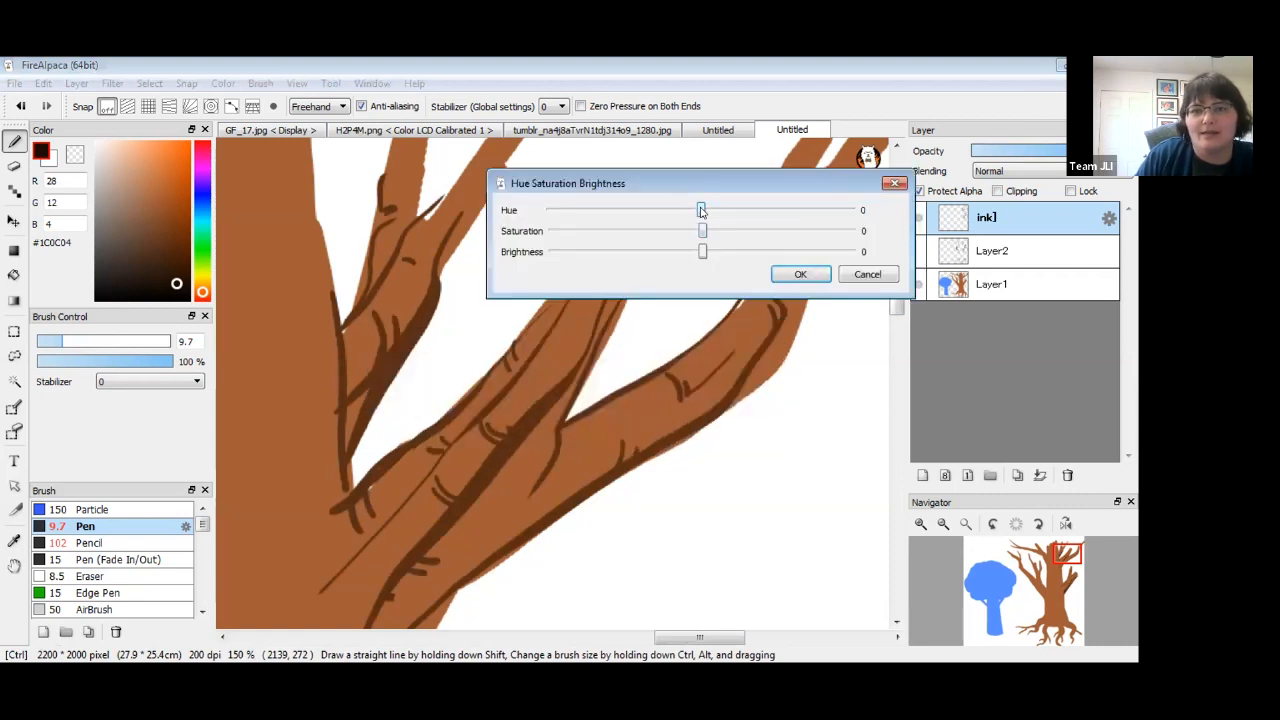
mouse_move(690, 232)
mouse_down()
mouse_move(588, 232)
mouse_move(508, 291)
mouse_up()
mouse_move(552, 231)
mouse_down()
mouse_move(771, 238)
mouse_move(641, 251)
mouse_up()
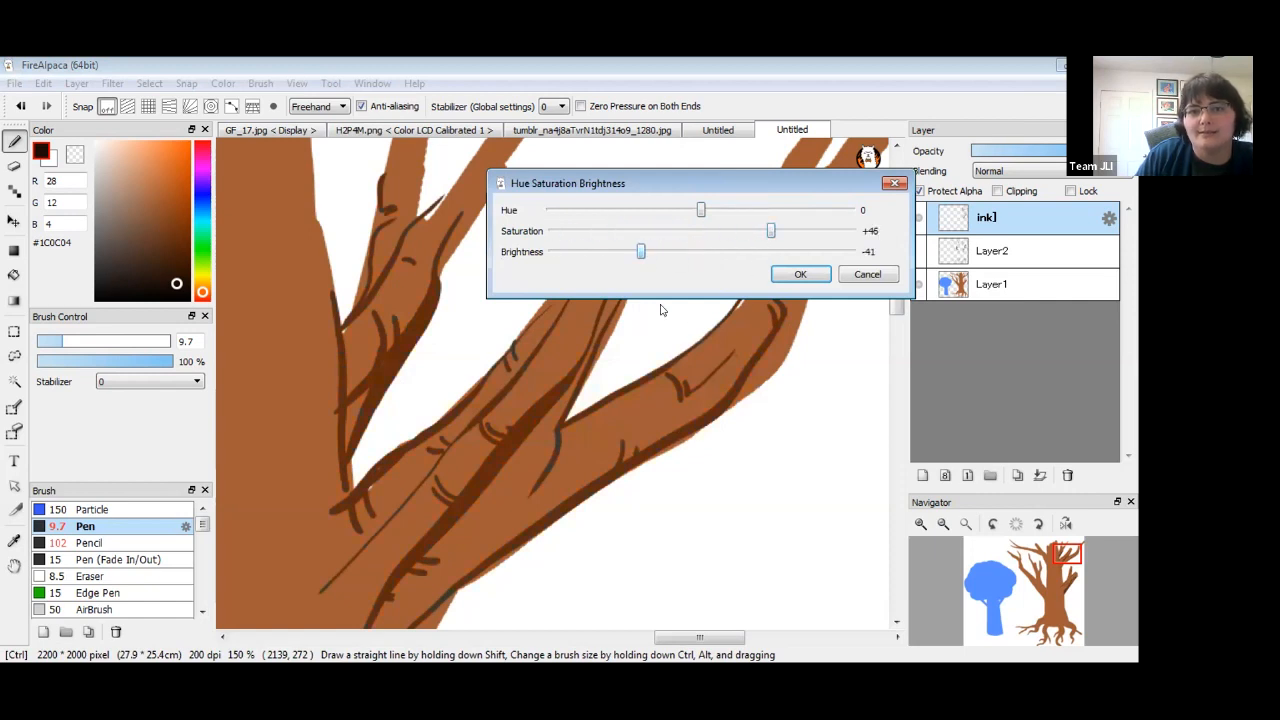
click(713, 209)
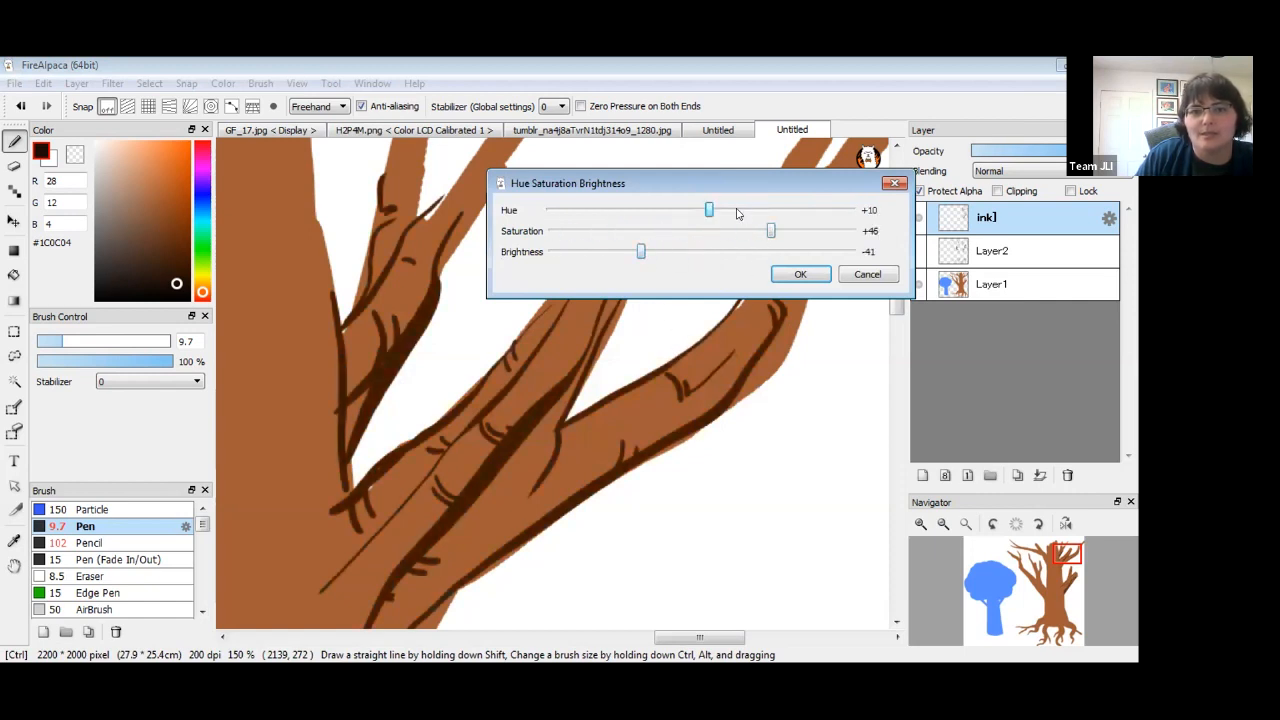
mouse_move(711, 210)
mouse_down()
mouse_move(846, 211)
mouse_move(792, 212)
mouse_up()
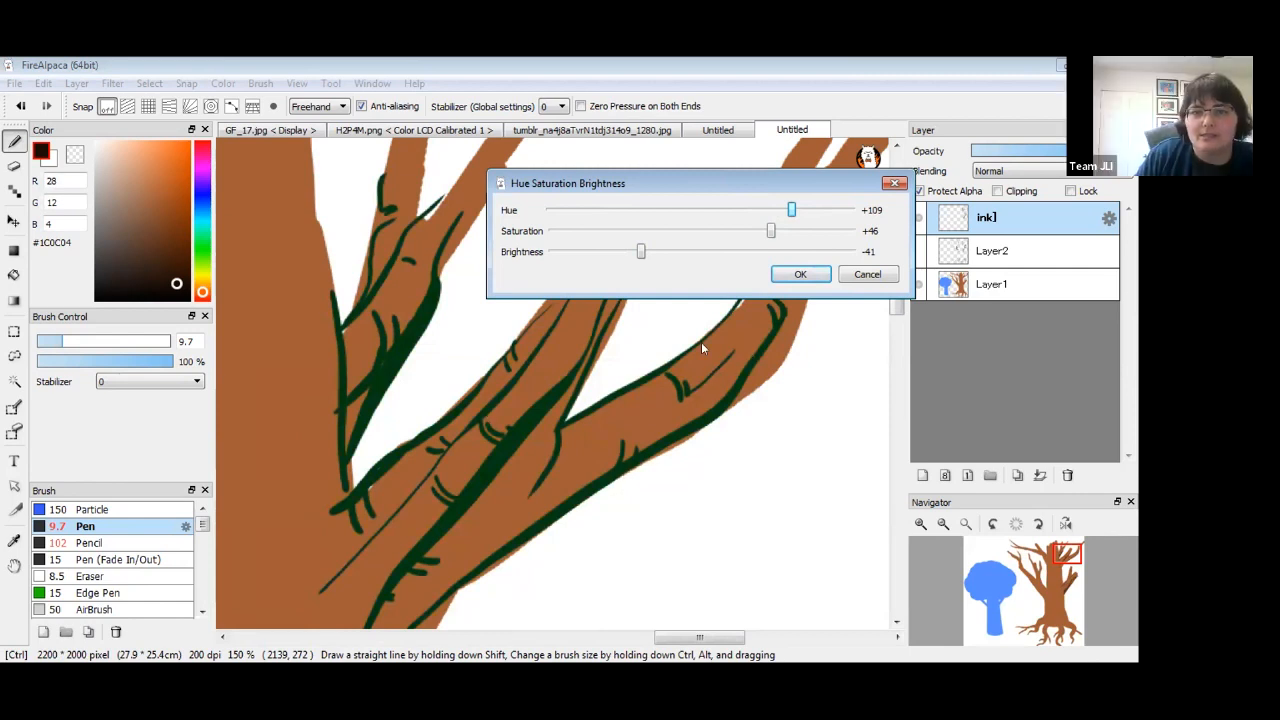
mouse_move(791, 209)
mouse_down()
mouse_move(581, 210)
mouse_move(603, 210)
mouse_up()
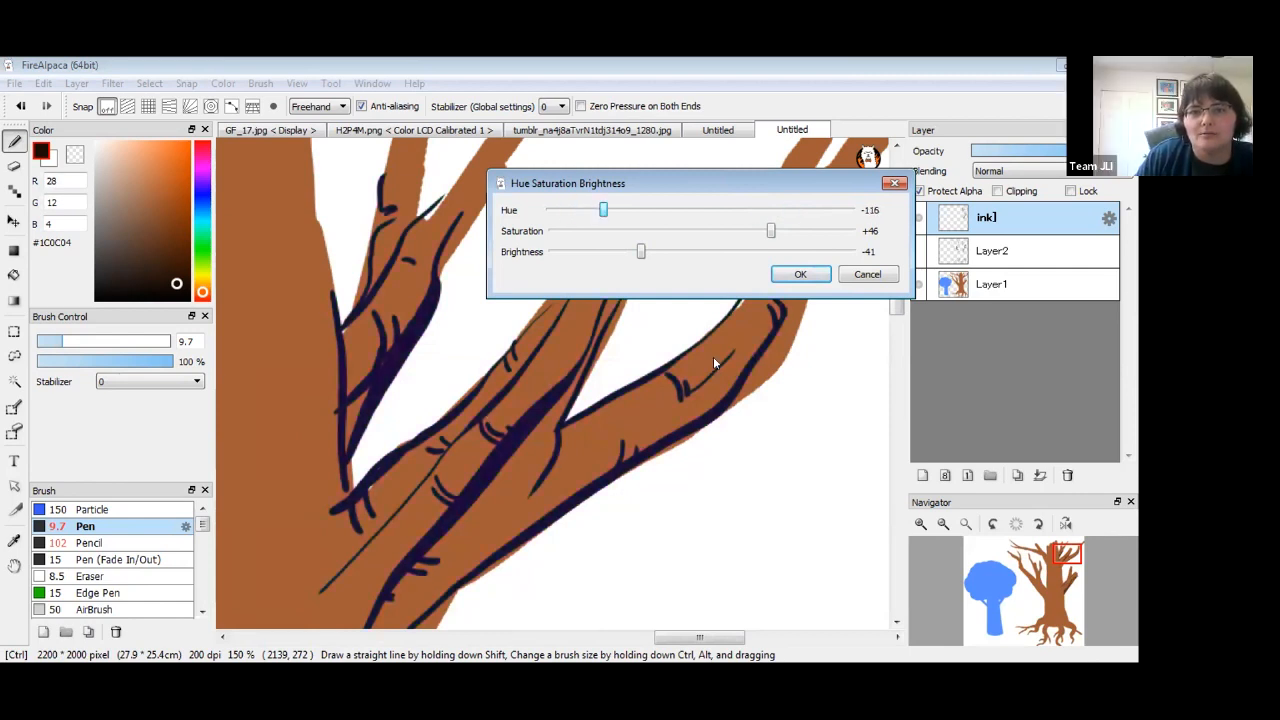
click(867, 275)
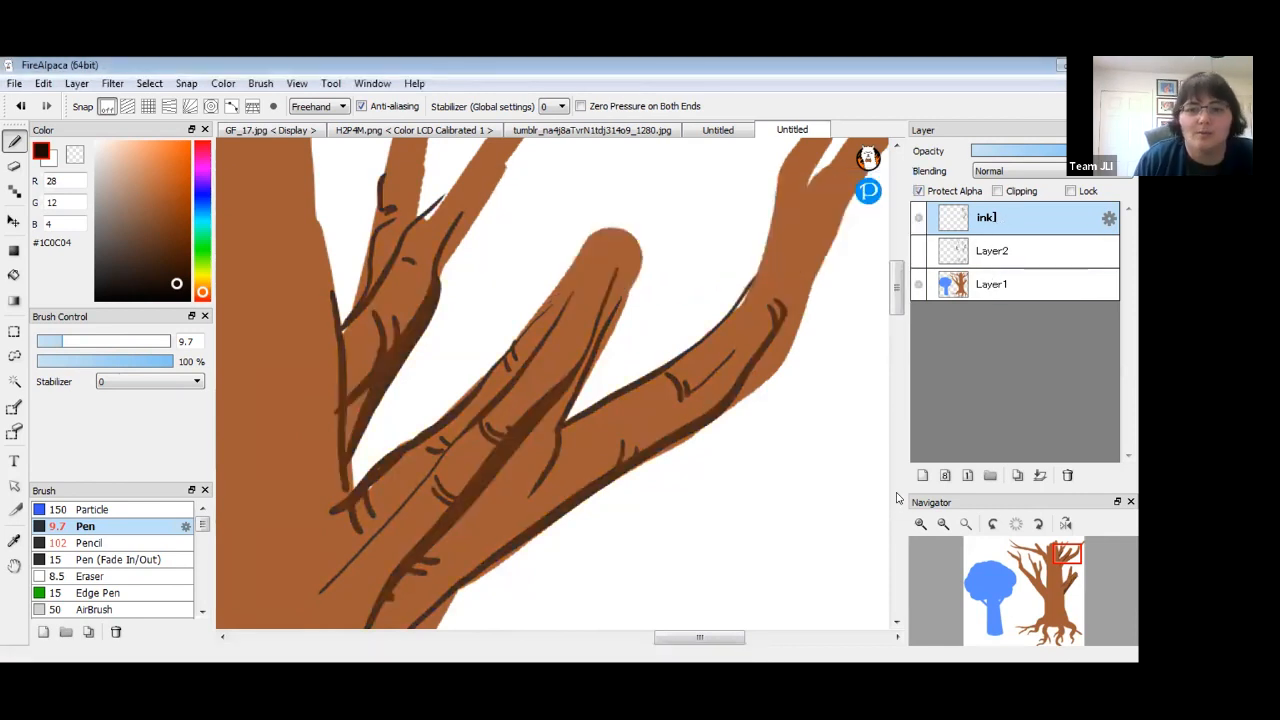
Sample the line art's dark brown #582E16 as the Pen color for inking the trunk at 100% zoom.
click(943, 526)
click(945, 525)
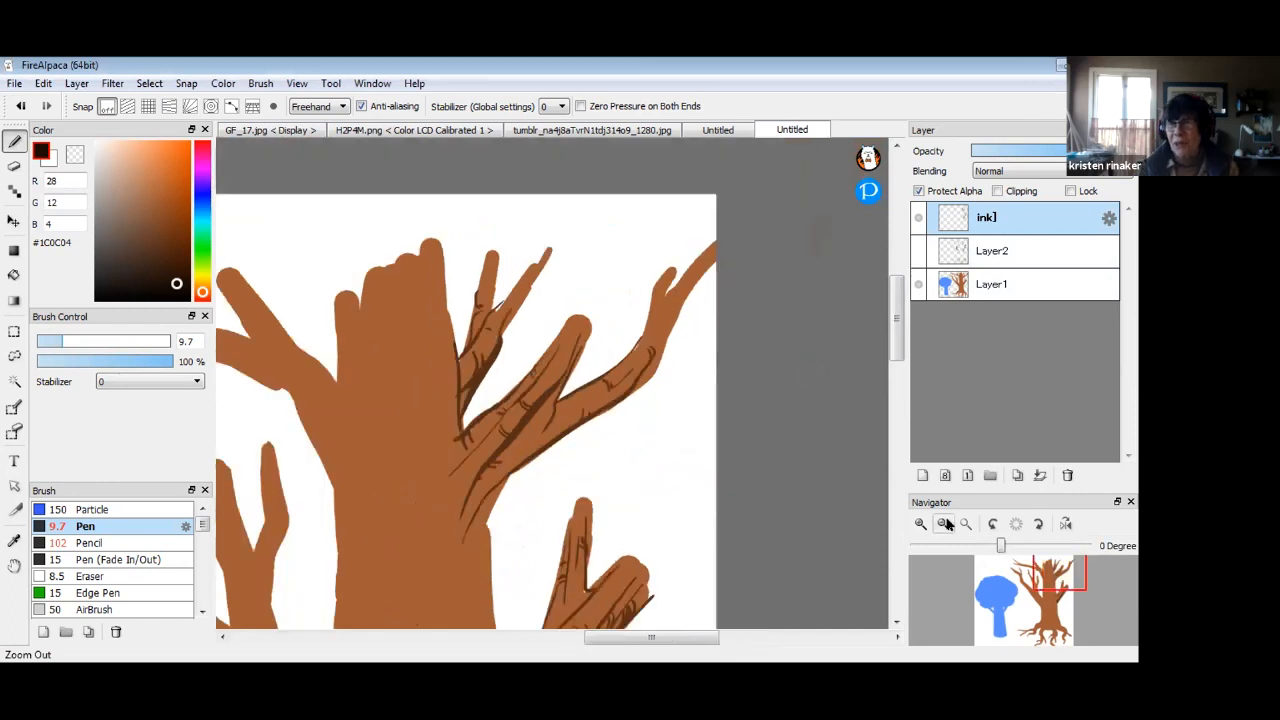
click(948, 524)
drag(618, 538, 729, 363)
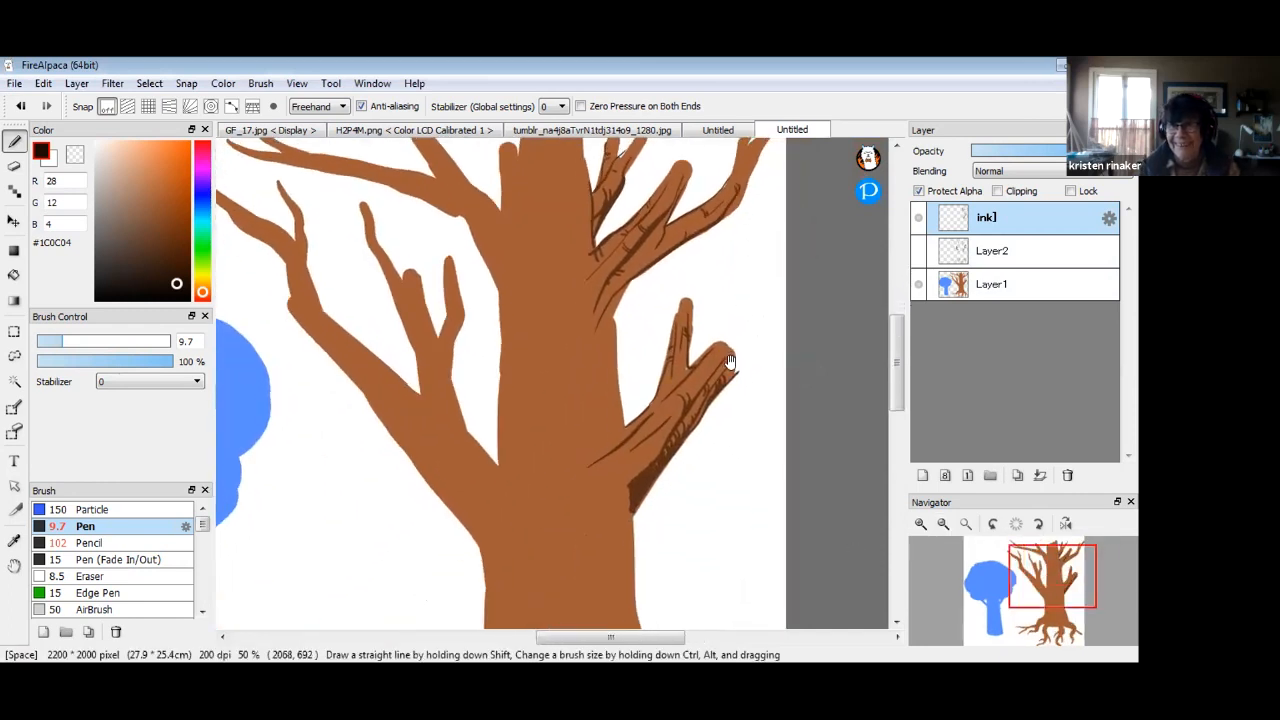
drag(705, 465, 656, 402)
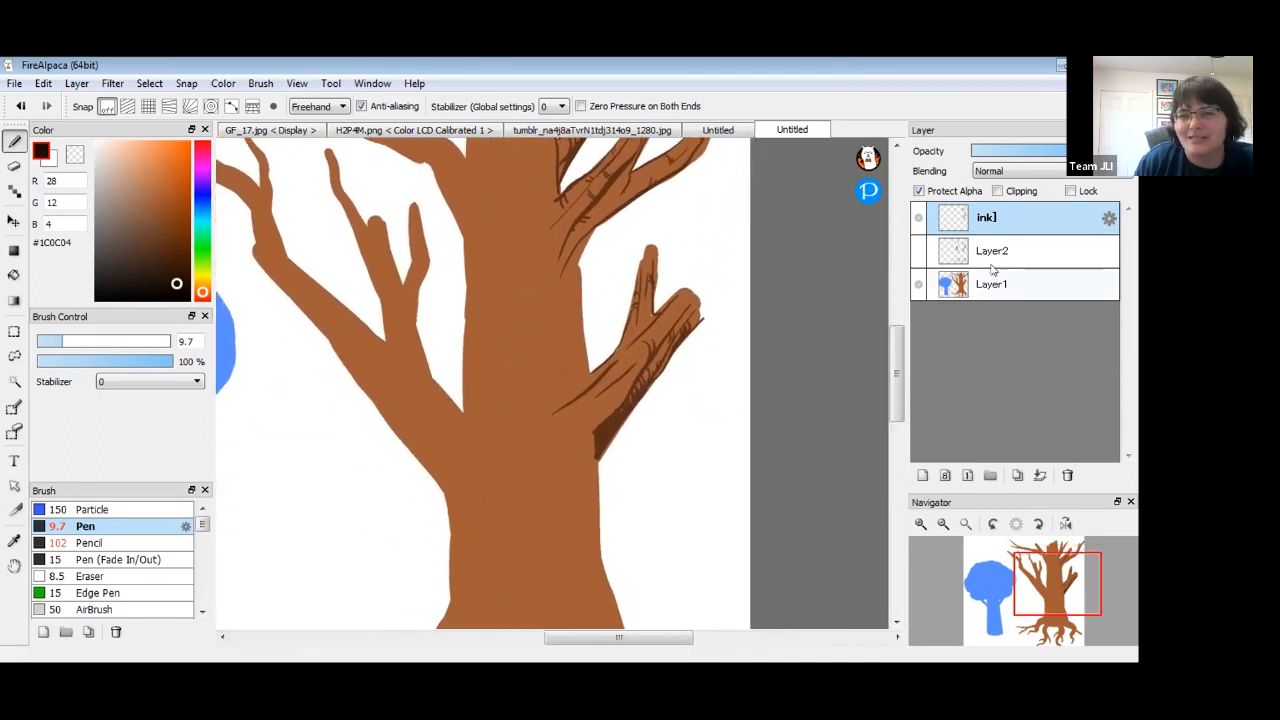
click(922, 526)
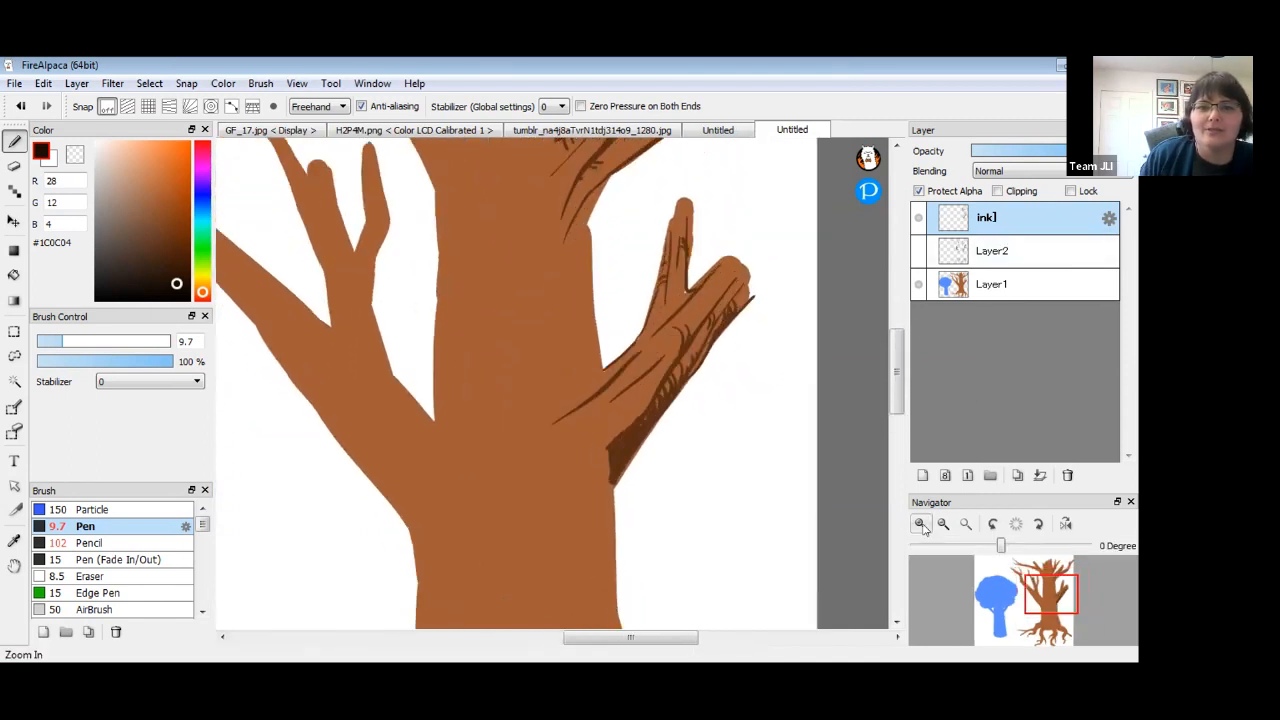
click(922, 526)
scroll(577, 423, up, 3)
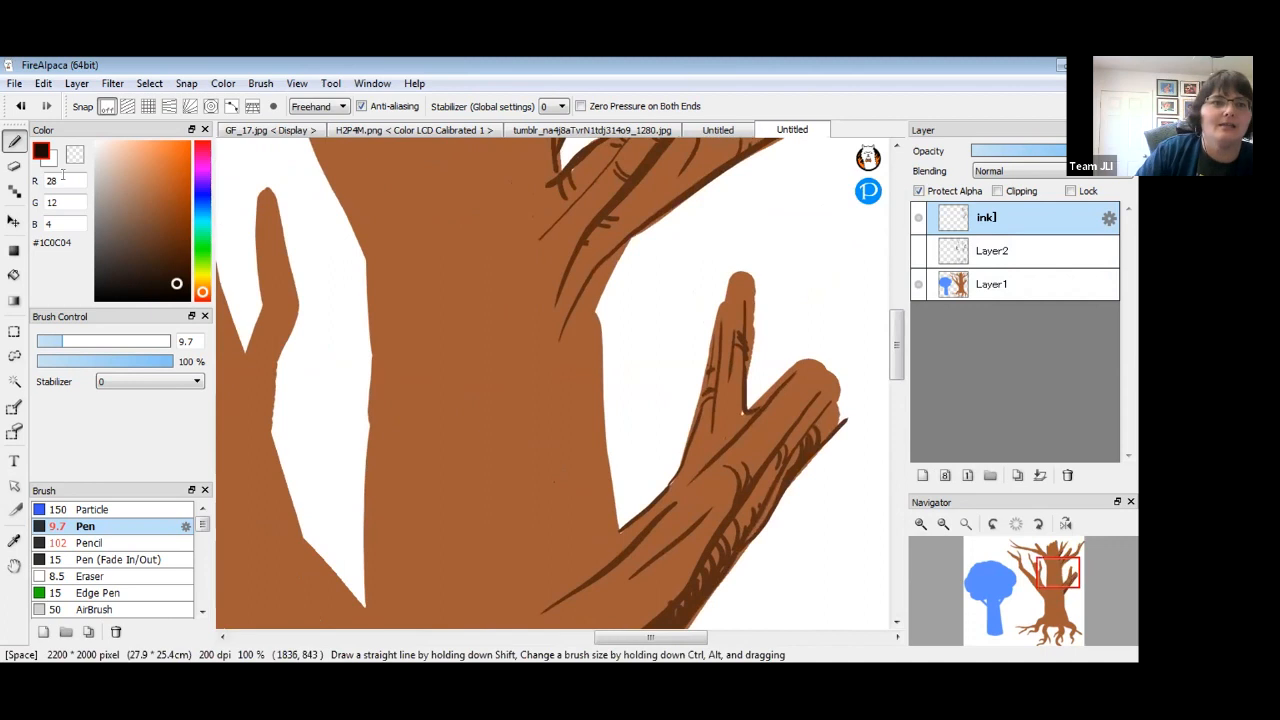
right_click(611, 261)
mouse_move(489, 414)
mouse_down()
mouse_move(451, 321)
mouse_move(488, 418)
mouse_up()
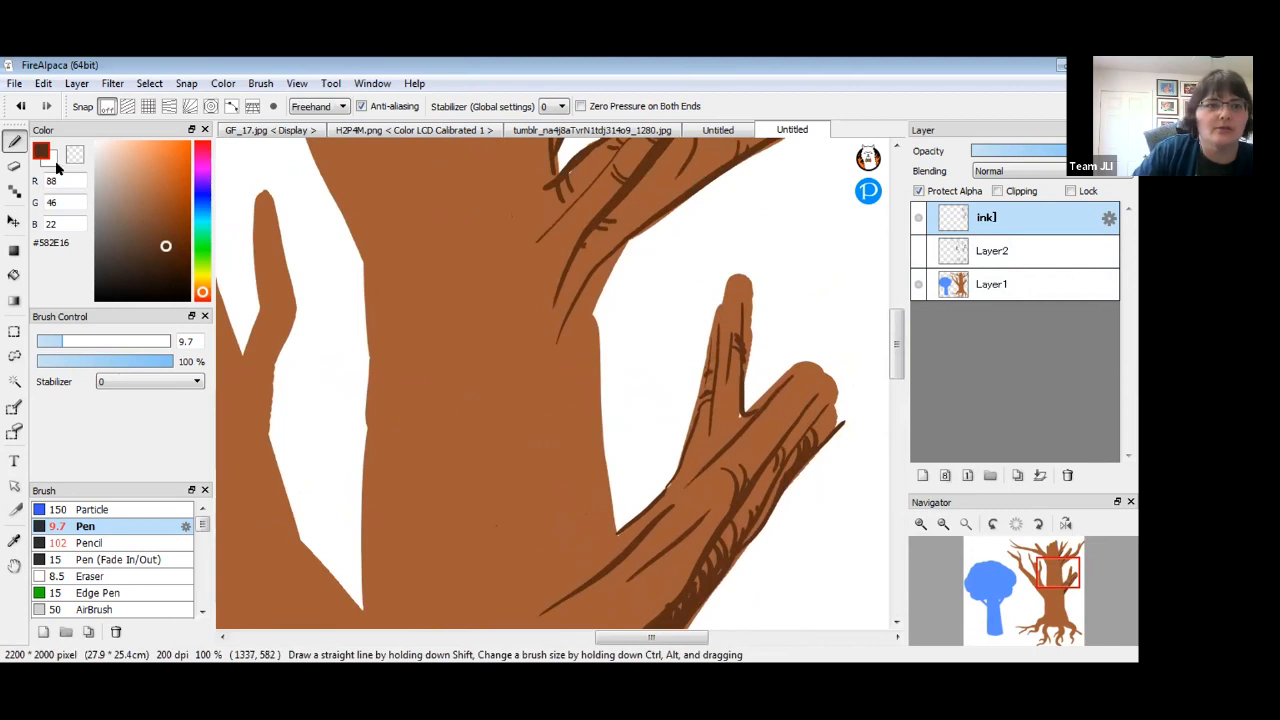
key(x)
key(x)
With Protect Alpha off on the ink layer, ink long vertical grain lines down the trunk beside the right branches.
drag(548, 332, 510, 612)
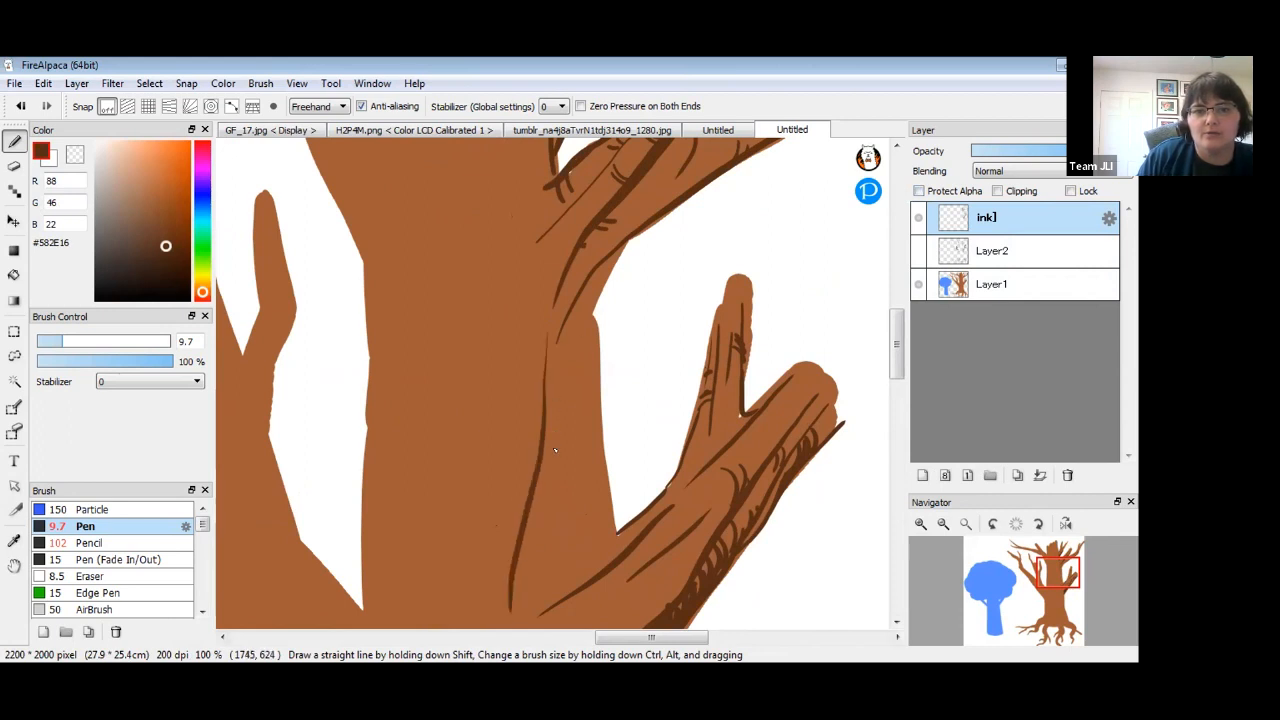
drag(543, 500, 529, 329)
drag(512, 414, 512, 596)
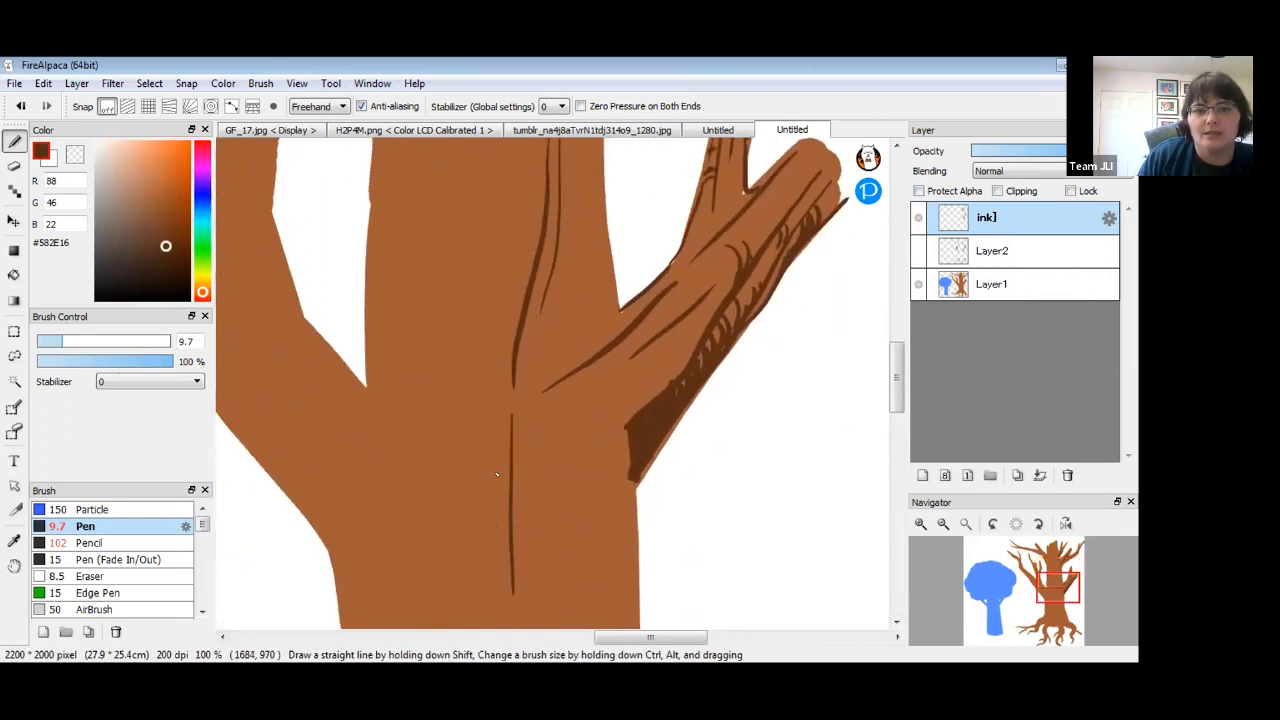
scroll(496, 474, up, 3)
mouse_move(483, 176)
mouse_down()
mouse_move(478, 580)
mouse_move(434, 162)
mouse_move(409, 224)
mouse_move(420, 628)
mouse_up()
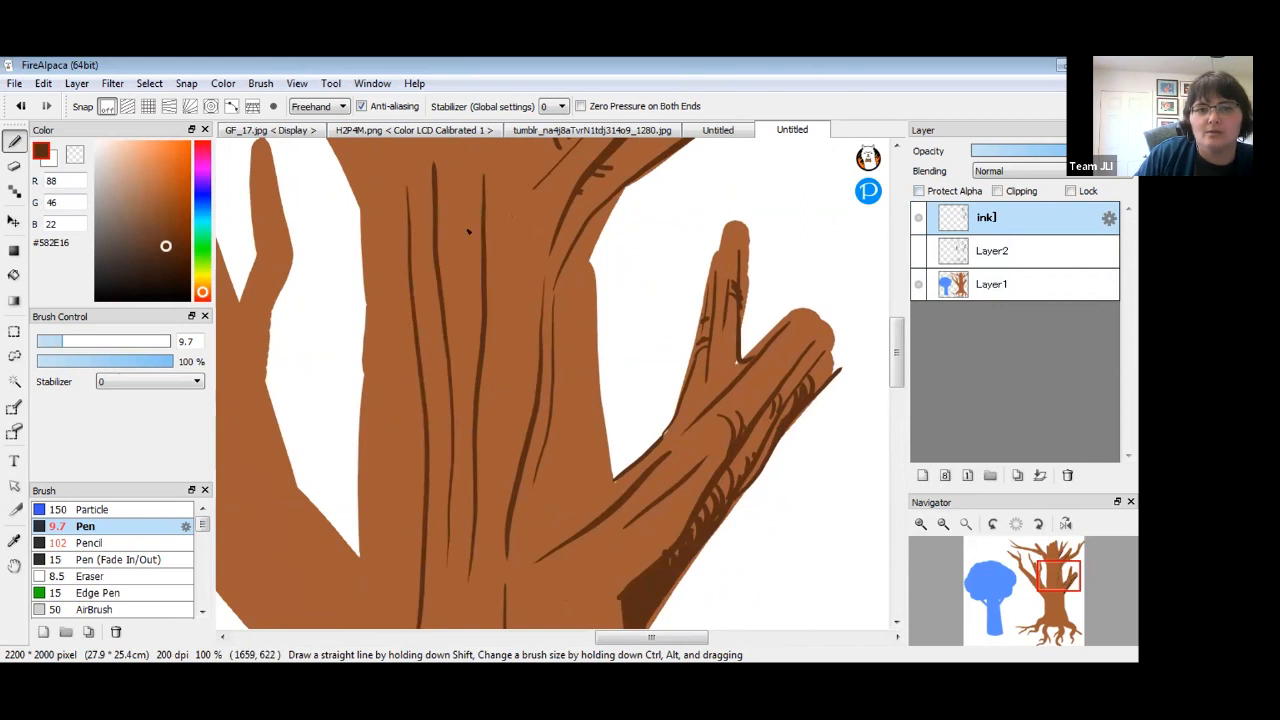
drag(383, 212, 378, 536)
Ink curved bark lines sweeping diagonally across the lower trunk, plus a hooked curve above the right root.
scroll(589, 511, down, 10)
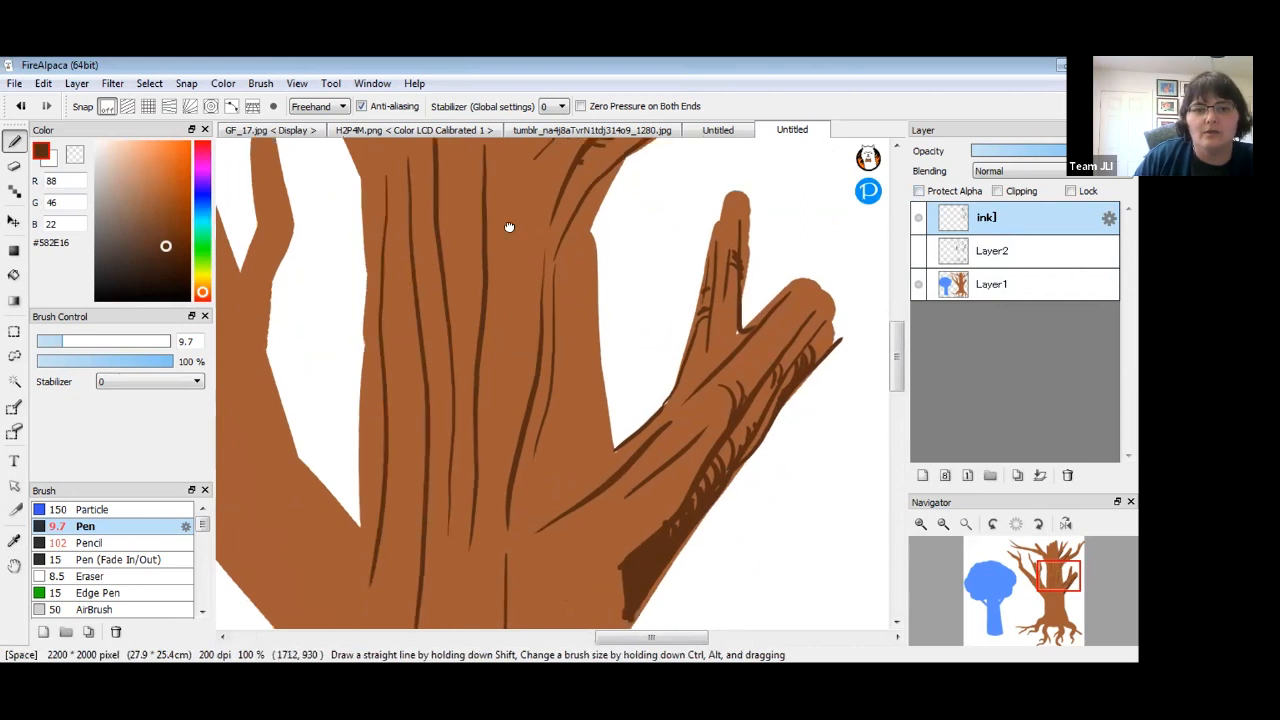
mouse_move(631, 190)
mouse_down()
mouse_move(622, 226)
mouse_move(376, 418)
mouse_move(598, 350)
mouse_move(642, 258)
mouse_move(634, 162)
mouse_move(443, 262)
mouse_move(360, 388)
mouse_up()
mouse_move(420, 294)
mouse_down()
mouse_move(546, 226)
mouse_move(624, 158)
mouse_up()
mouse_move(620, 348)
mouse_down()
mouse_move(543, 432)
mouse_move(337, 461)
mouse_up()
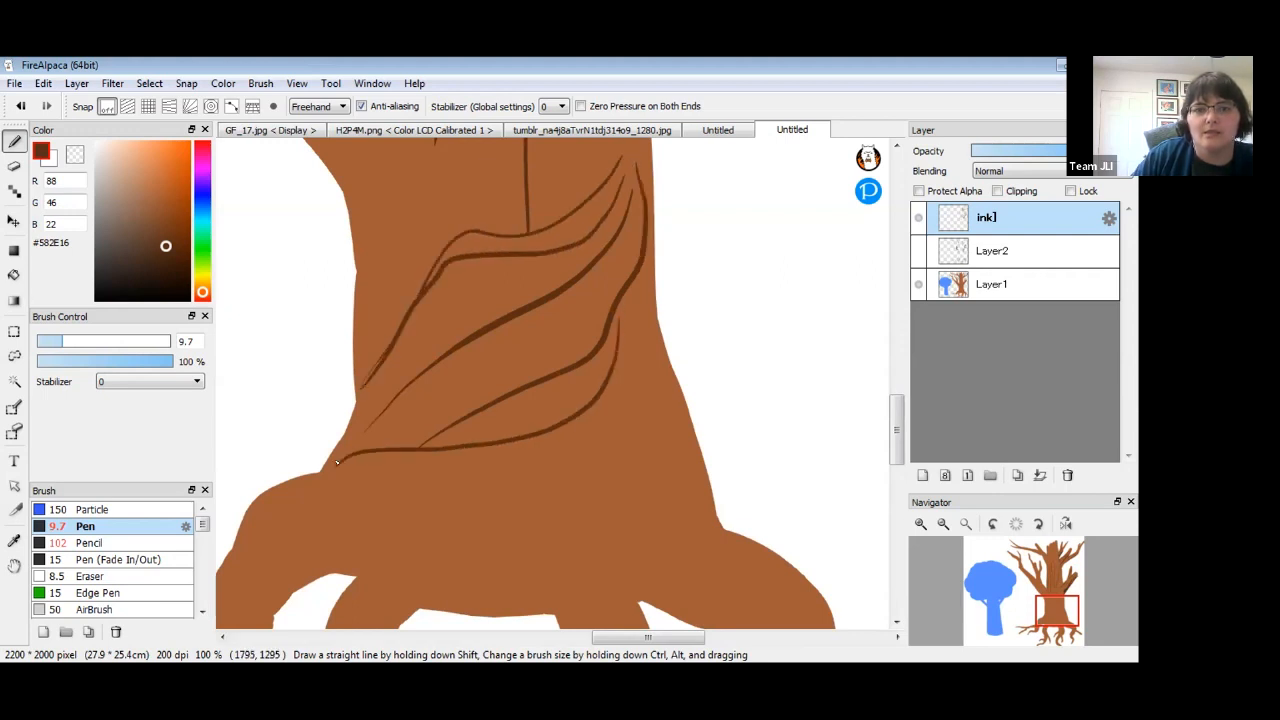
drag(400, 308, 444, 222)
mouse_move(633, 307)
mouse_down()
mouse_move(648, 340)
mouse_move(560, 475)
mouse_up()
Ink an arching line and a short hook above the diagonal bark lines, and a wavy contour down the trunk's left edge.
scroll(480, 350, up, 3)
mouse_move(362, 348)
mouse_down()
mouse_move(384, 277)
mouse_move(556, 197)
mouse_up()
drag(604, 200, 620, 255)
mouse_move(349, 291)
mouse_down()
mouse_move(354, 449)
mouse_move(330, 487)
mouse_move(342, 519)
mouse_move(318, 545)
mouse_up()
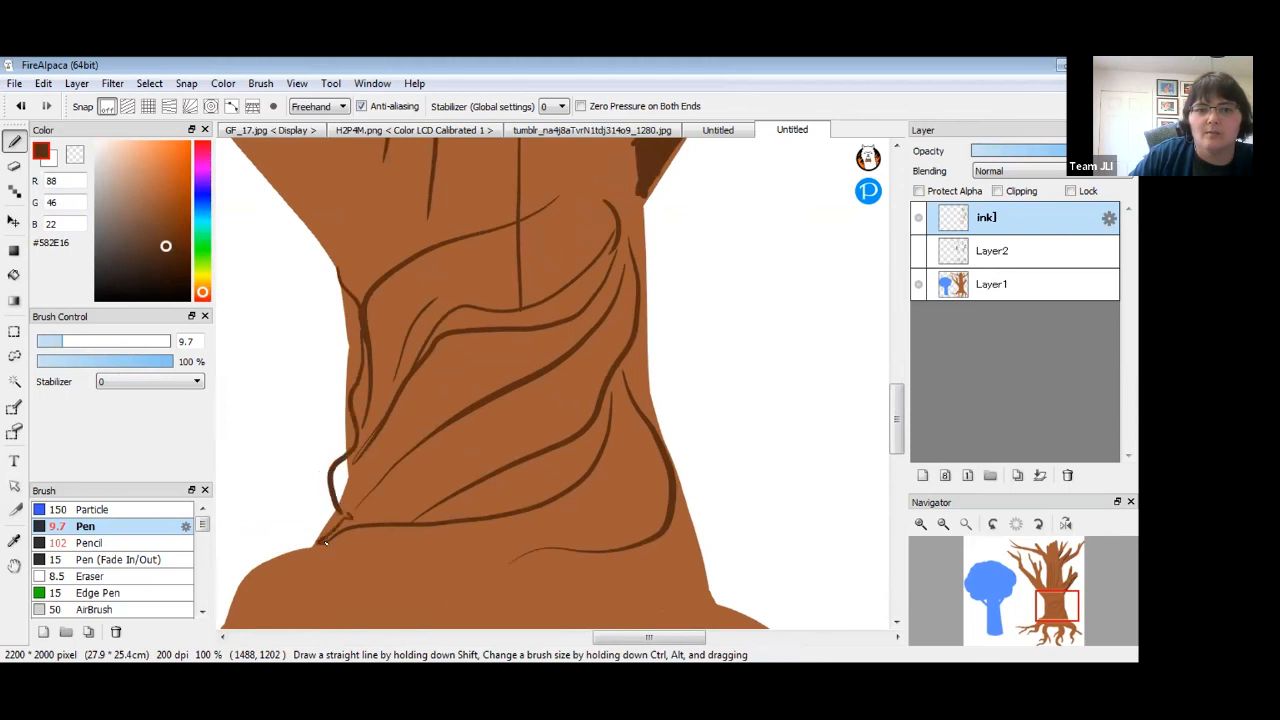
Ink the upper trunk's right and left contours, and draw a small arrow pointing at the left edge.
drag(533, 232, 571, 483)
drag(589, 350, 597, 440)
drag(555, 234, 601, 466)
drag(506, 462, 501, 282)
drag(575, 374, 556, 303)
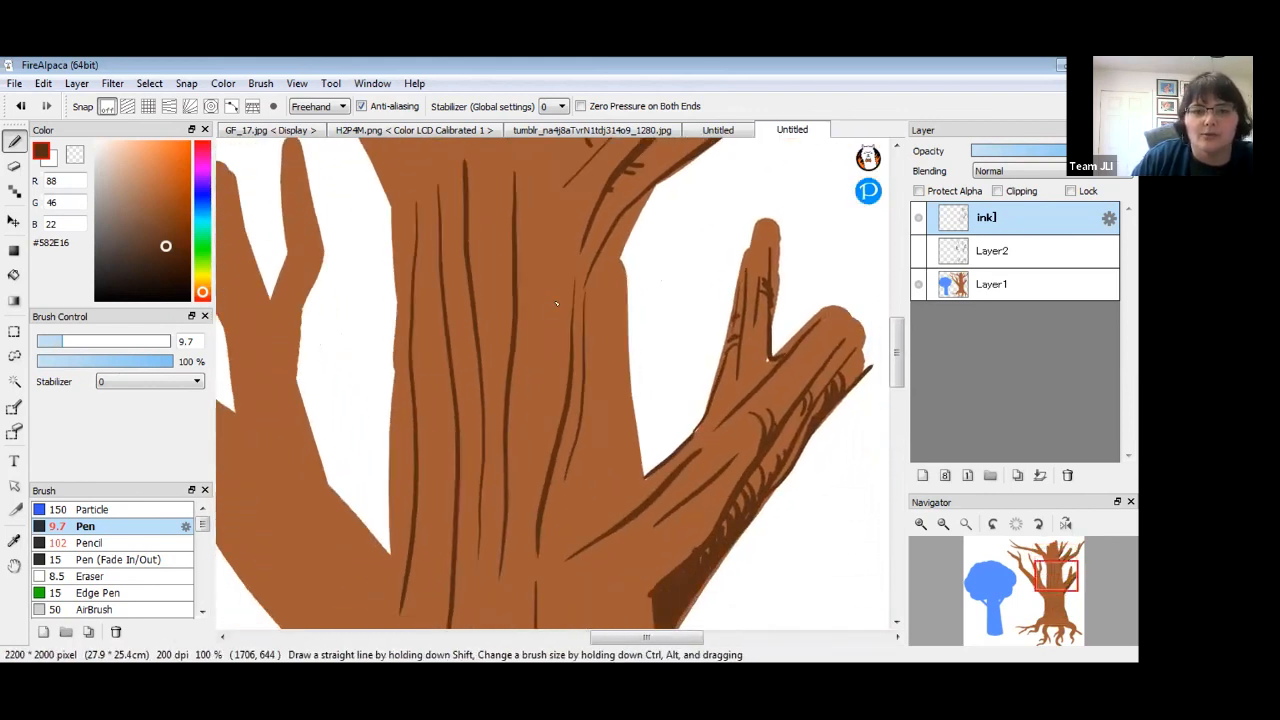
drag(586, 363, 661, 340)
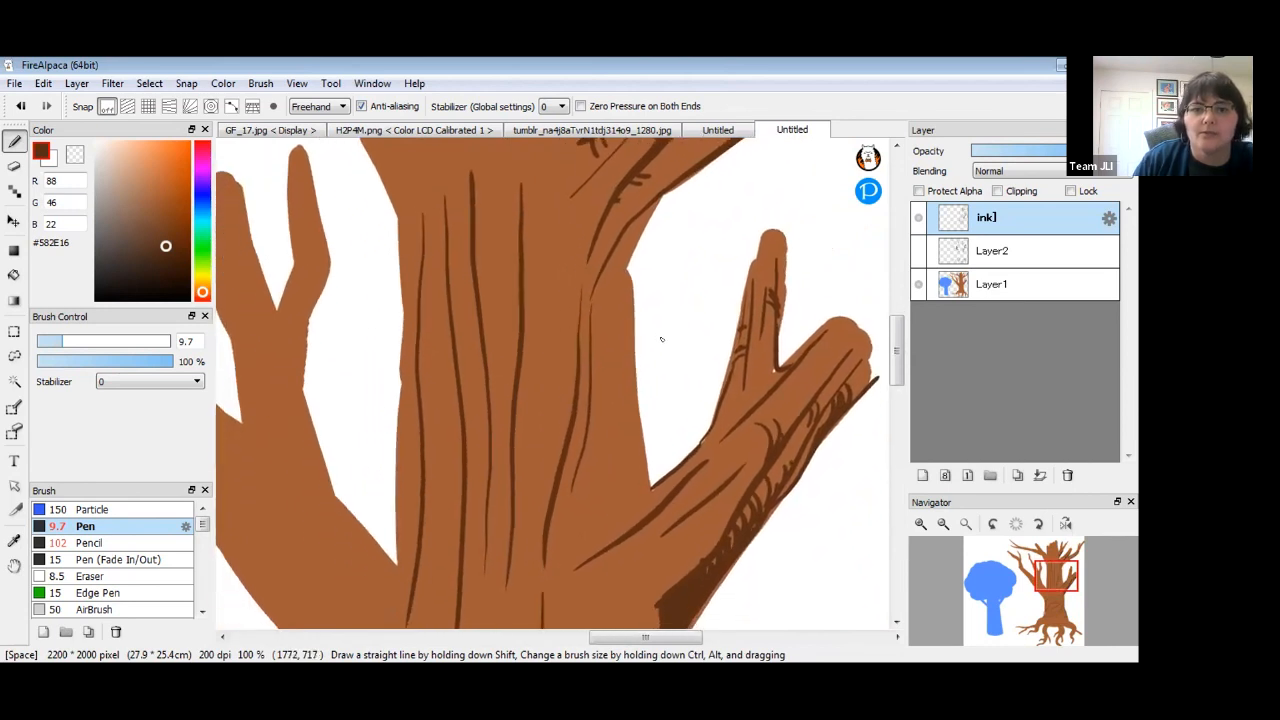
mouse_move(629, 253)
mouse_down()
mouse_move(623, 311)
mouse_move(645, 481)
mouse_up()
drag(391, 211, 403, 552)
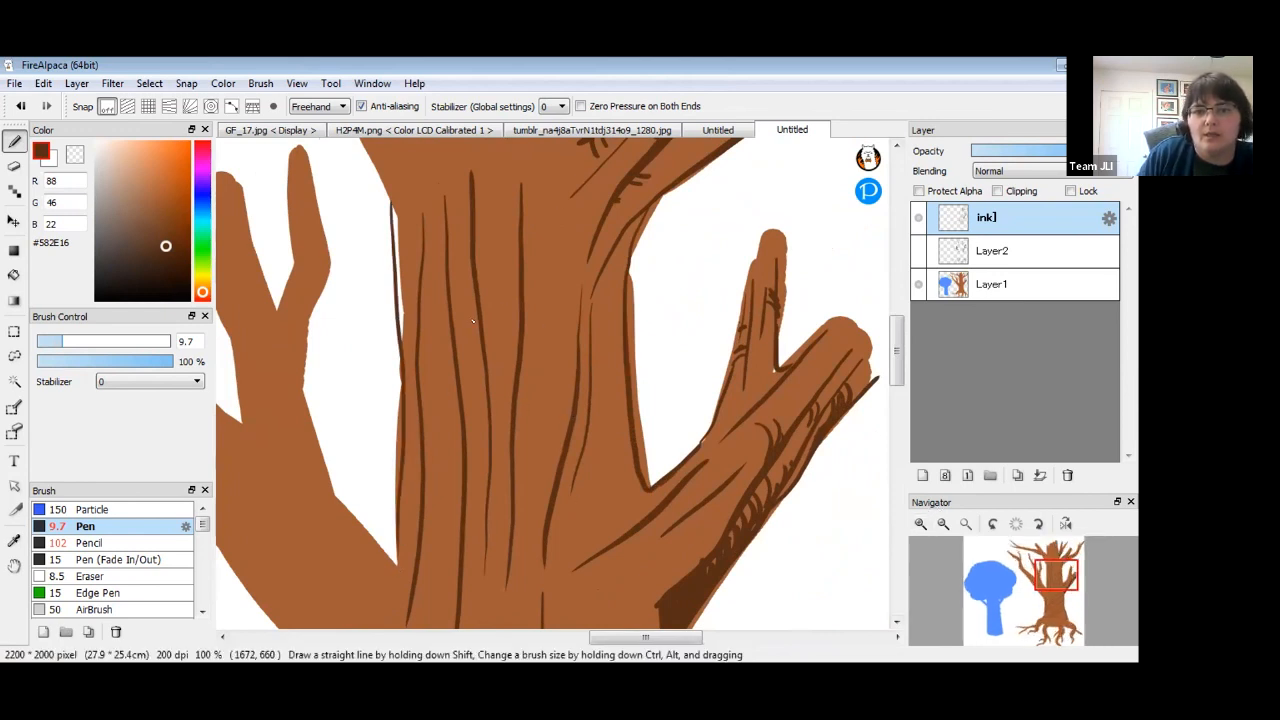
drag(326, 320, 380, 354)
mouse_move(360, 323)
mouse_down()
mouse_move(382, 356)
mouse_move(343, 368)
mouse_up()
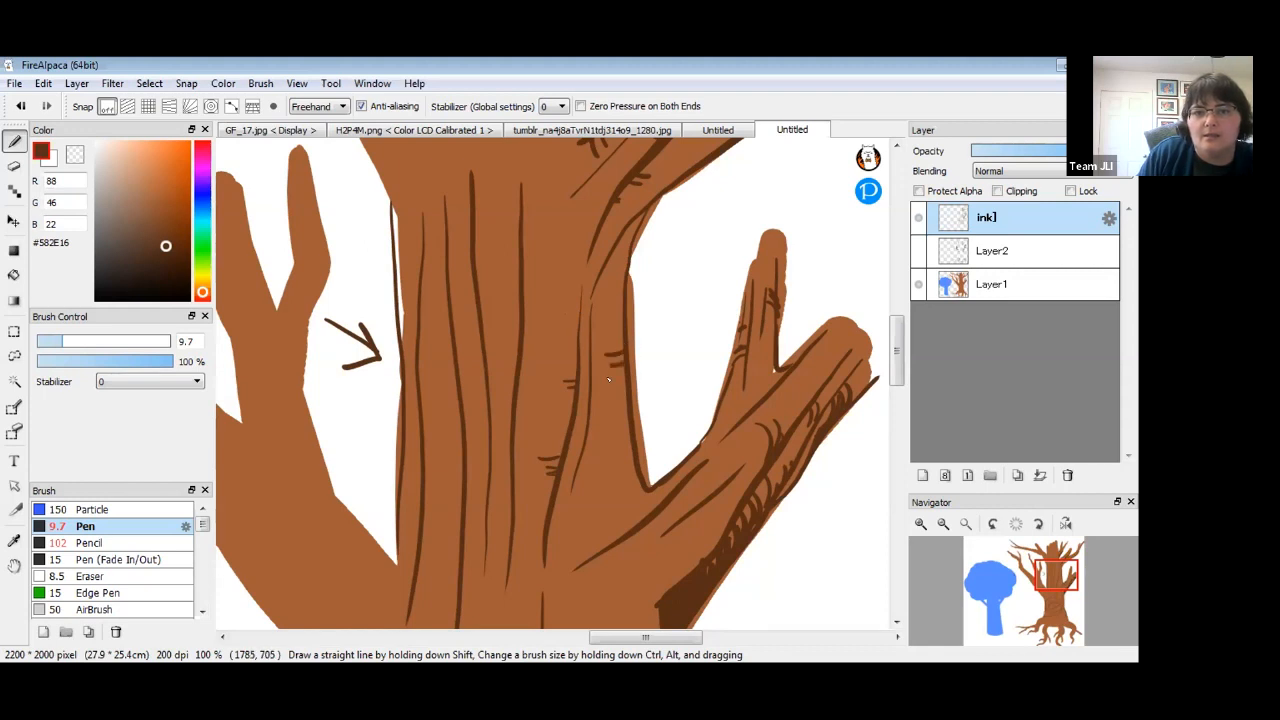
Hatch the strip along the upper trunk's right edge with short curved strokes, continuing up into the adjoining branch.
mouse_move(604, 264)
mouse_down()
mouse_move(627, 254)
mouse_move(622, 290)
mouse_up()
mouse_move(592, 307)
mouse_down()
mouse_move(591, 331)
mouse_move(629, 327)
mouse_move(625, 339)
mouse_move(584, 348)
mouse_move(624, 328)
mouse_up()
mouse_move(592, 391)
mouse_down()
mouse_move(617, 381)
mouse_move(626, 414)
mouse_up()
mouse_move(590, 434)
mouse_down()
mouse_move(617, 410)
mouse_move(578, 440)
mouse_move(640, 432)
mouse_up()
mouse_move(586, 470)
mouse_down()
mouse_move(642, 440)
mouse_move(646, 458)
mouse_up()
drag(586, 494, 640, 474)
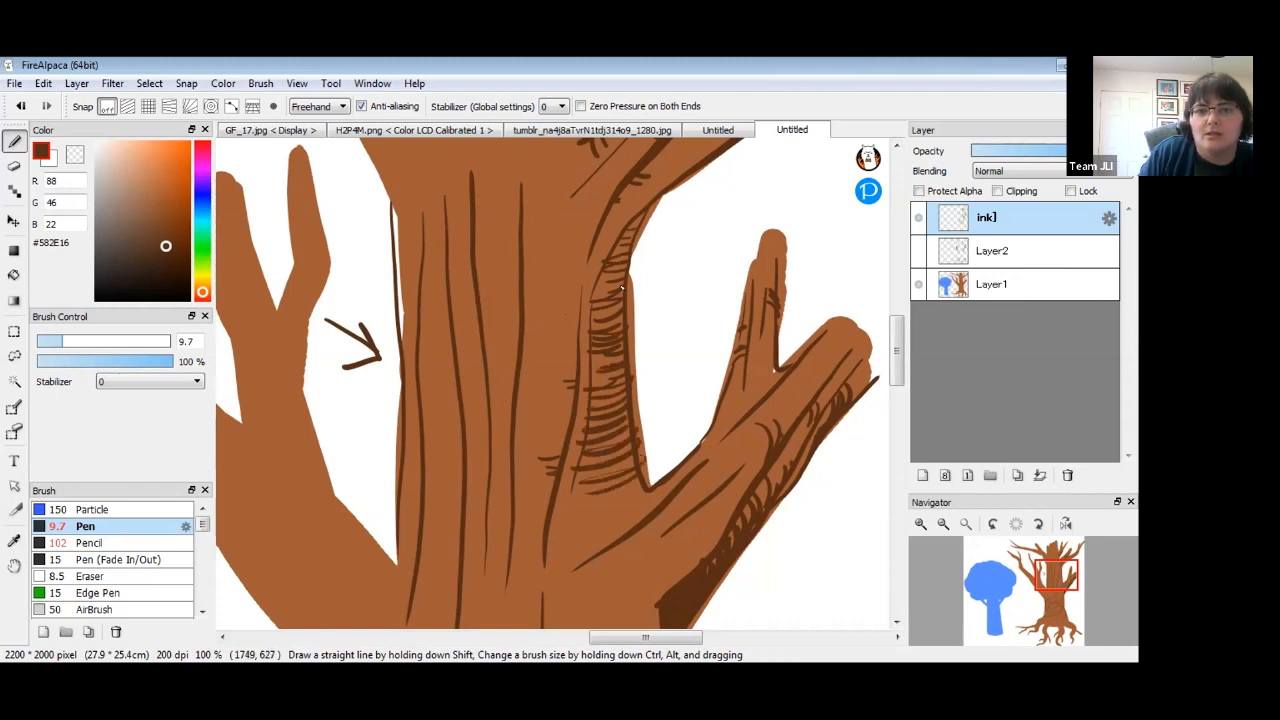
drag(602, 234, 626, 216)
drag(610, 224, 638, 204)
drag(620, 208, 644, 192)
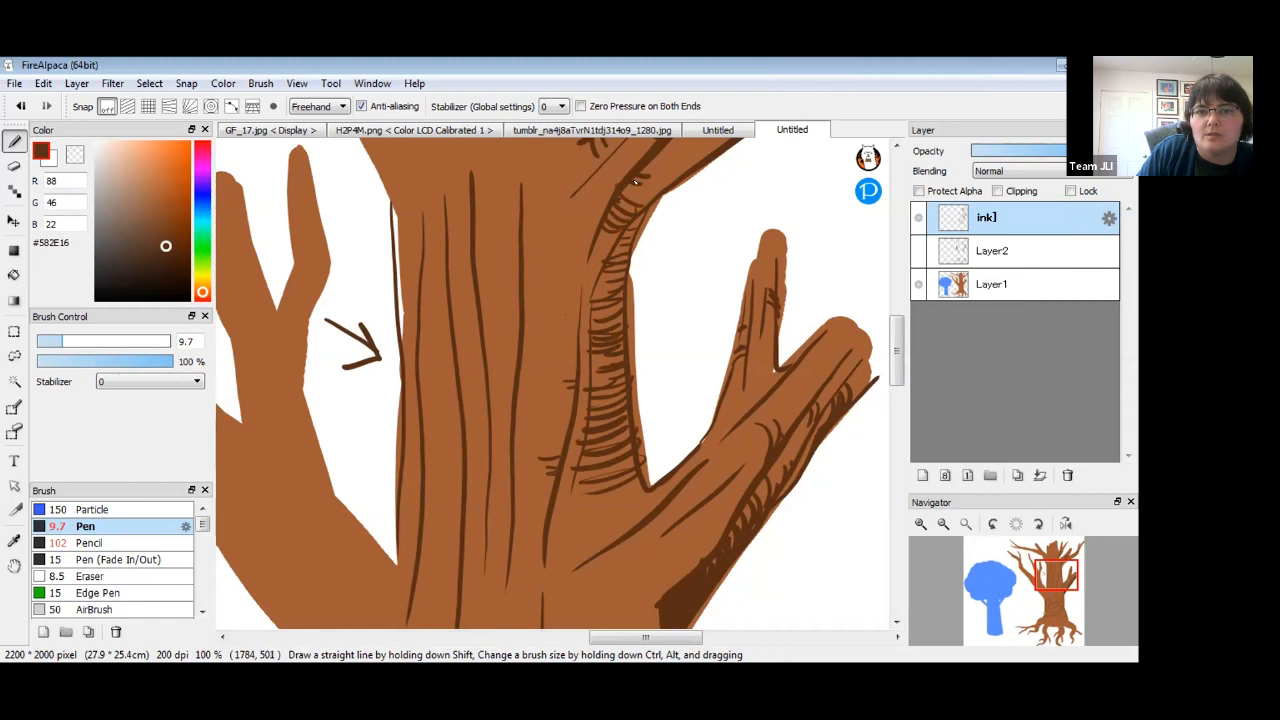
drag(588, 268, 604, 252)
mouse_move(585, 275)
mouse_down()
mouse_move(598, 264)
mouse_move(602, 280)
mouse_up()
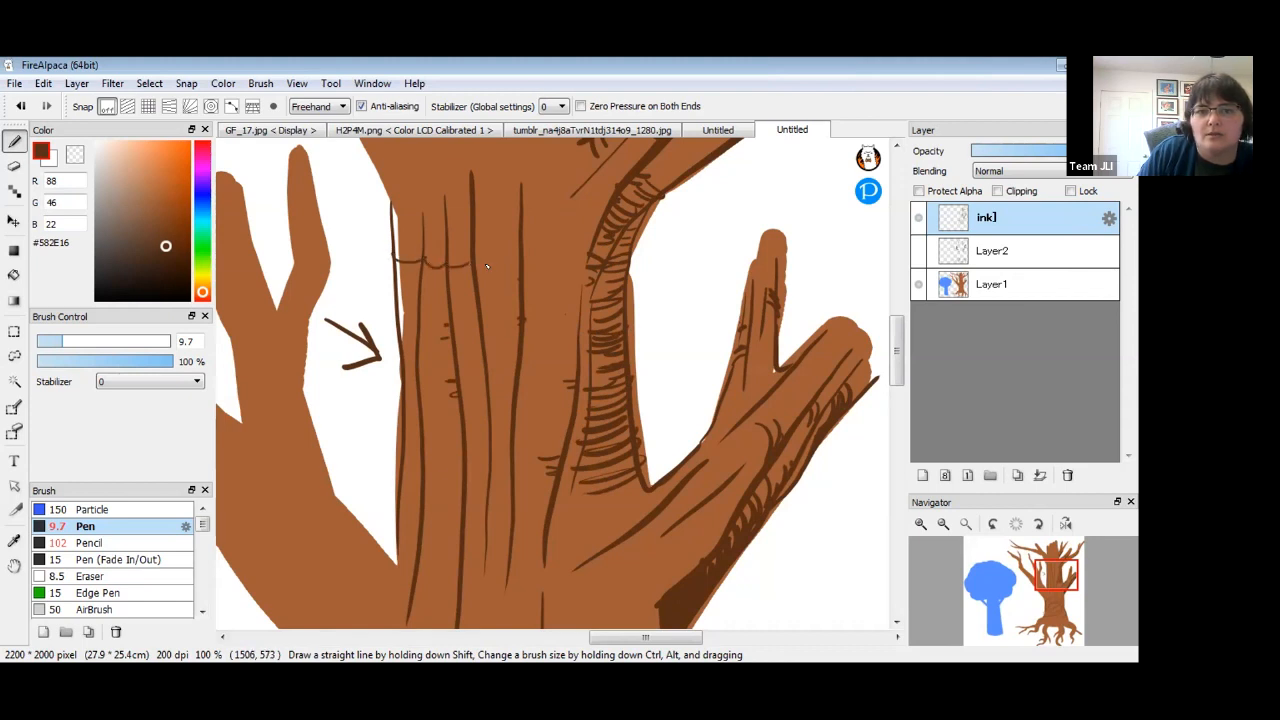
Complete the wavy horizontal contour line crossing the upper trunk's grain lines to the hatched strip.
drag(567, 263, 588, 265)
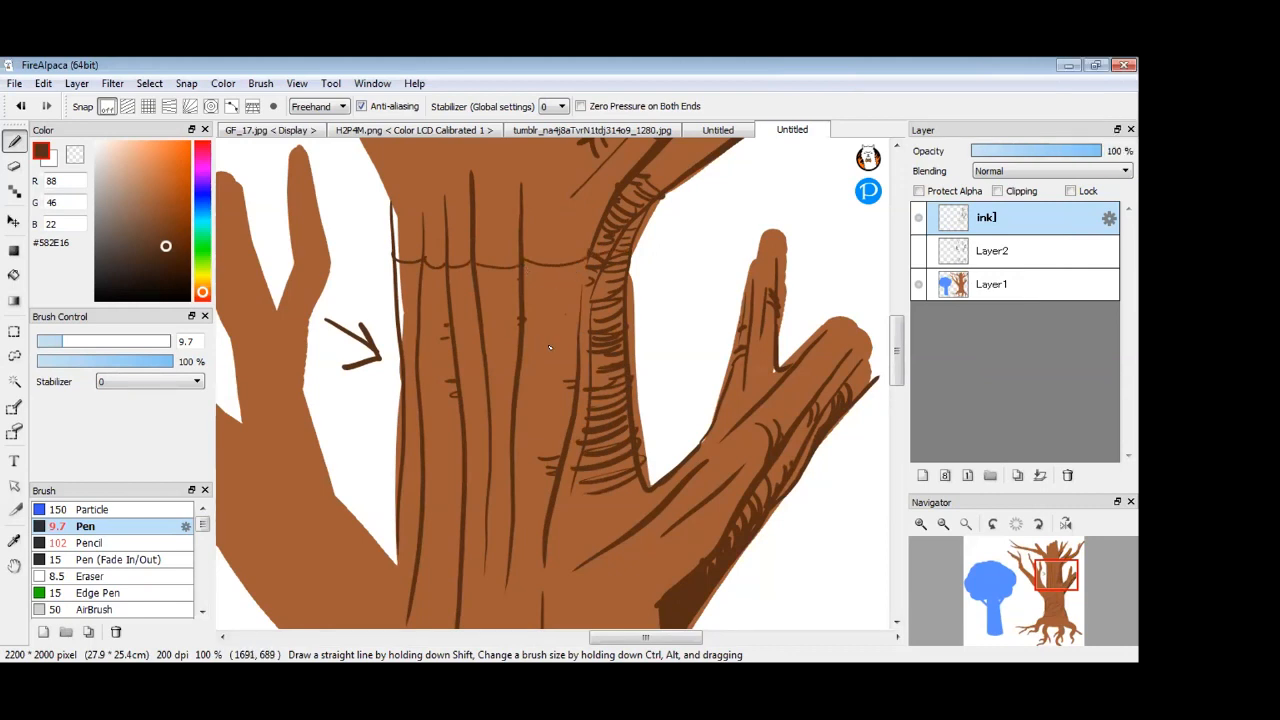
drag(663, 289, 649, 303)
key(ctrl+z)
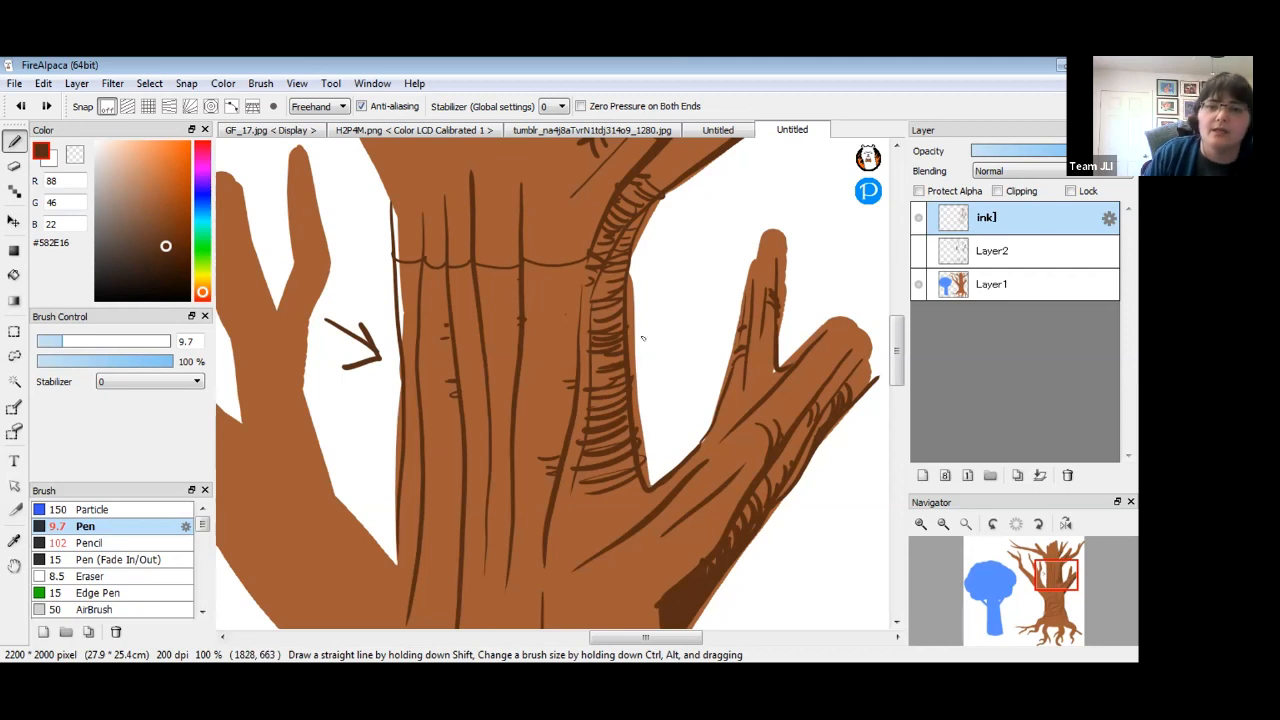
Examine the tree trunks in the H2P4M.png forest reference and compare them with the inked tree.
click(373, 132)
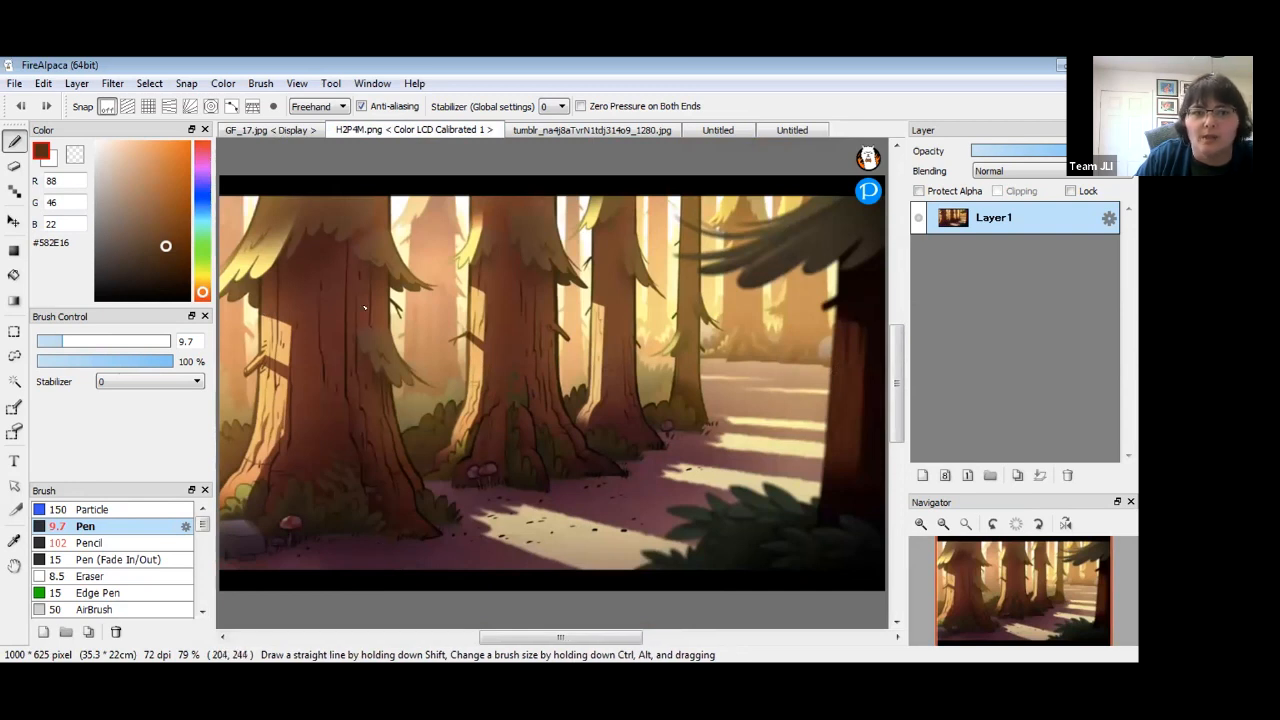
click(792, 130)
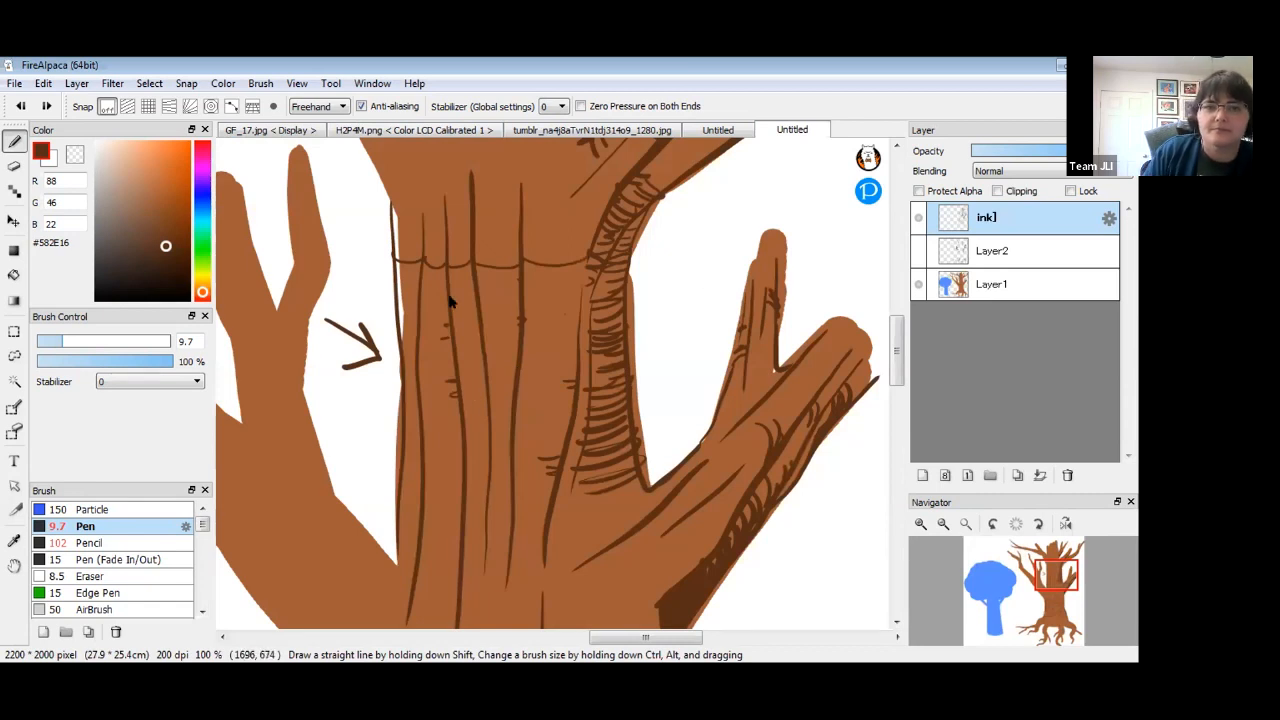
click(942, 531)
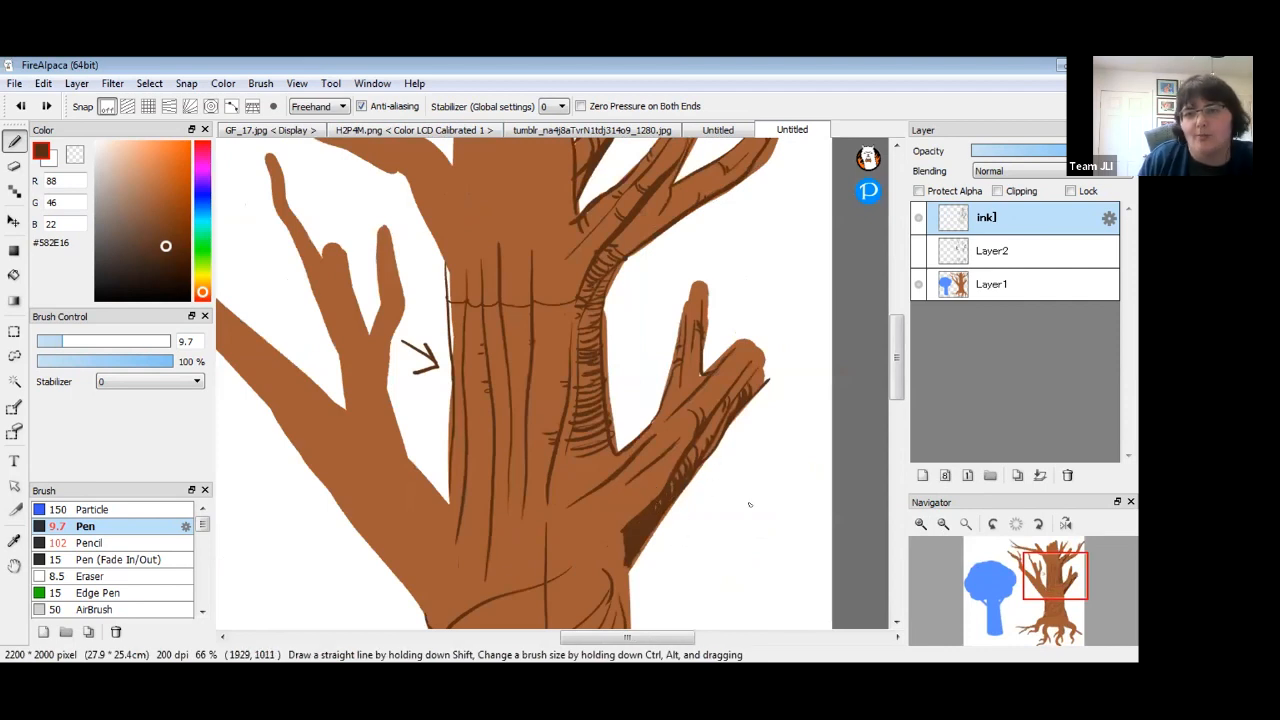
At 150% zoom, ink the edges of the broken stubs atop the trunk and long vertical grain lines between them.
click(921, 525)
key(space)
drag(571, 463, 556, 618)
drag(620, 394, 649, 486)
drag(543, 354, 803, 453)
drag(772, 391, 704, 457)
click(920, 526)
key(space)
drag(678, 547, 646, 453)
drag(530, 268, 544, 510)
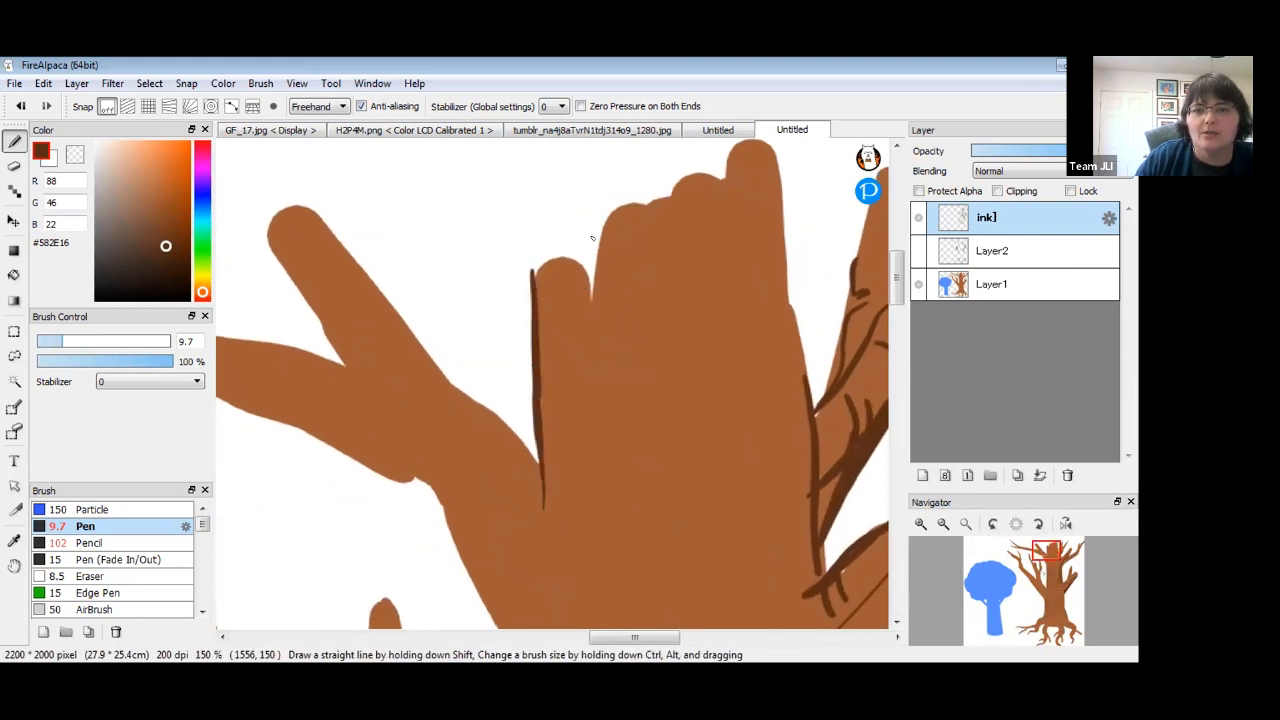
drag(594, 237, 612, 518)
drag(776, 154, 812, 384)
mouse_move(655, 205)
mouse_down()
mouse_move(648, 499)
mouse_move(658, 604)
mouse_up()
drag(690, 226, 716, 550)
drag(747, 198, 758, 322)
drag(463, 523, 449, 475)
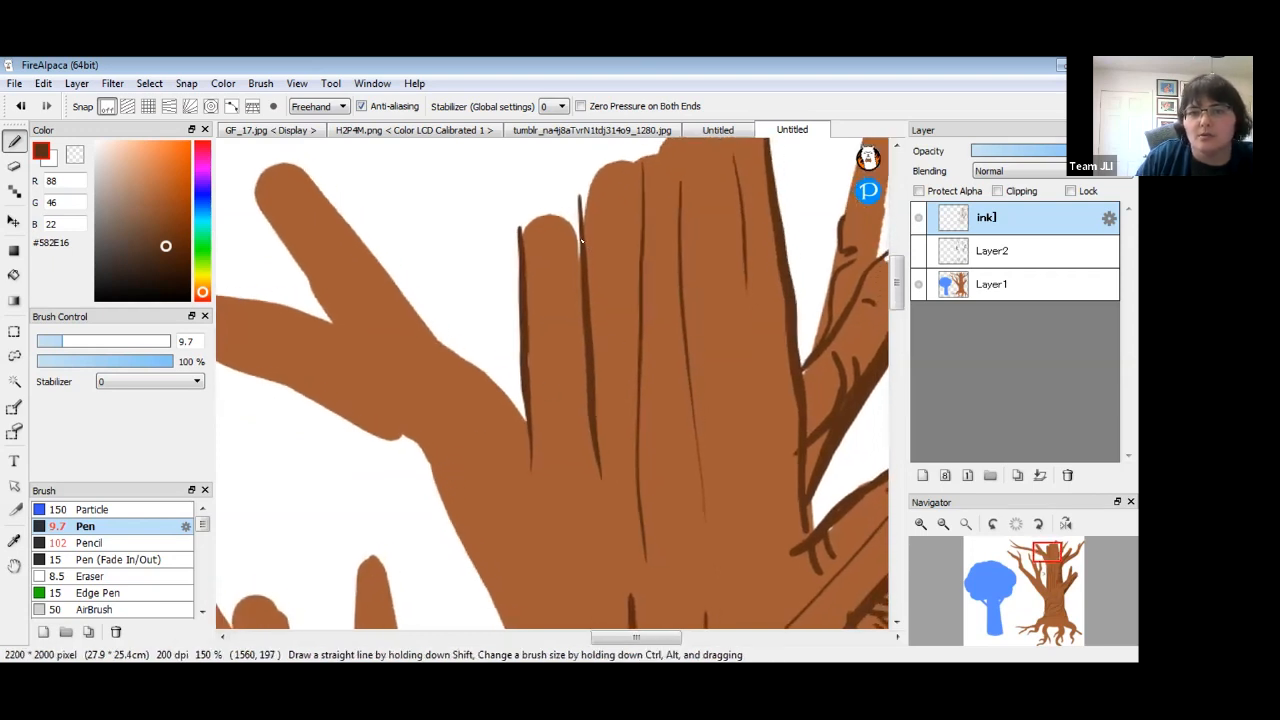
drag(618, 265, 623, 266)
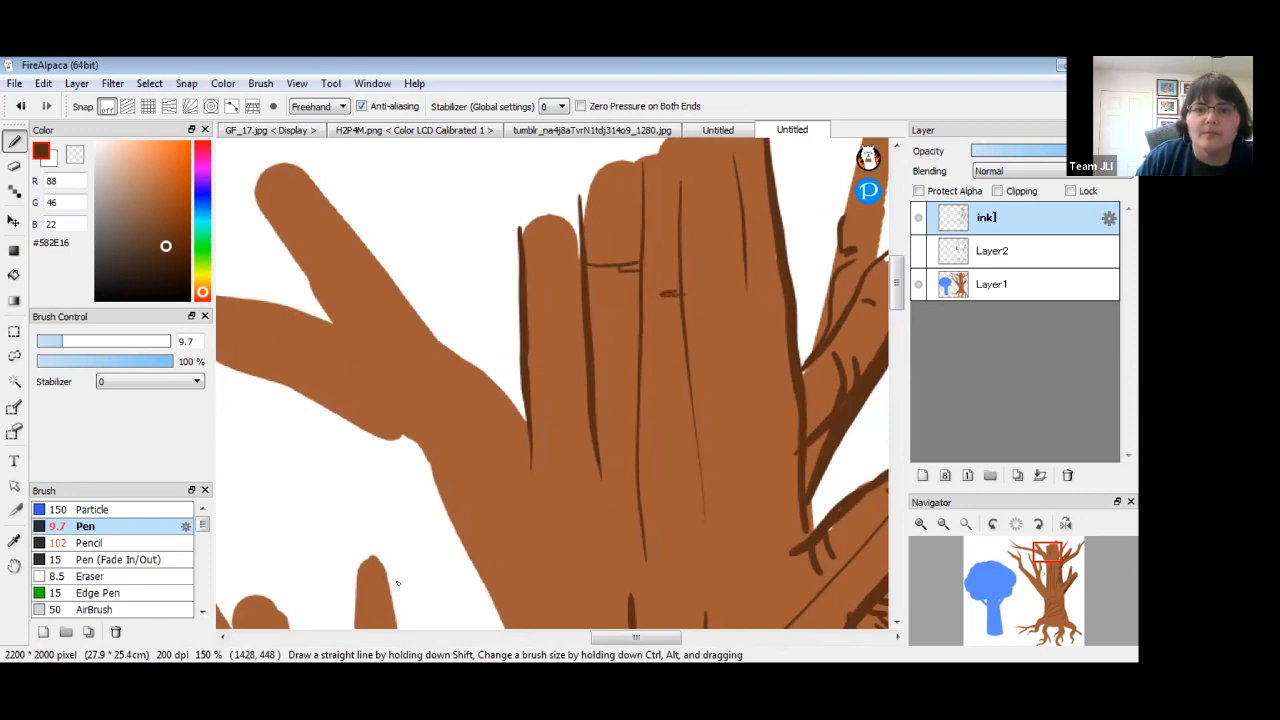
key(ctrl+z)
key(ctrl+z)
Ink the upper and lower contours of the forked branch to the left of the trunk's top.
drag(529, 463, 634, 471)
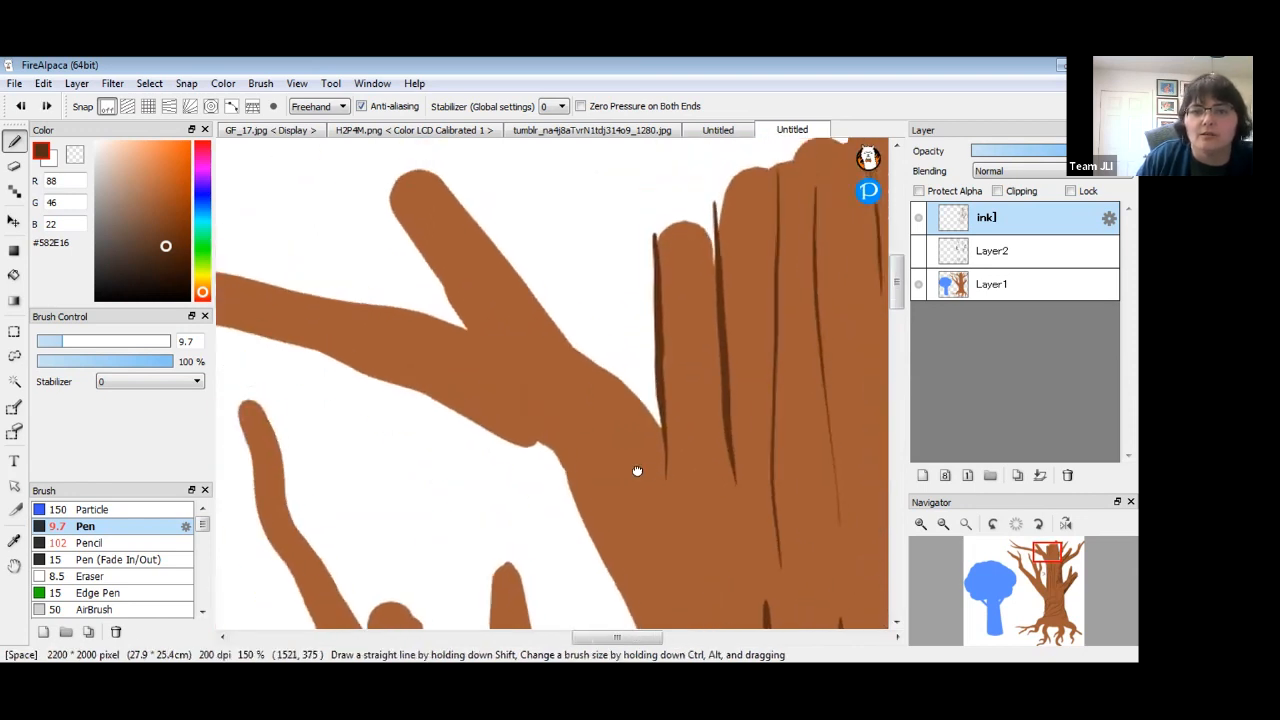
mouse_move(418, 200)
mouse_down()
mouse_move(471, 267)
mouse_move(628, 420)
mouse_up()
drag(380, 238, 440, 326)
mouse_move(278, 277)
mouse_down()
mouse_move(436, 326)
mouse_move(494, 360)
mouse_up()
mouse_move(290, 345)
mouse_down()
mouse_move(501, 462)
mouse_move(632, 603)
mouse_up()
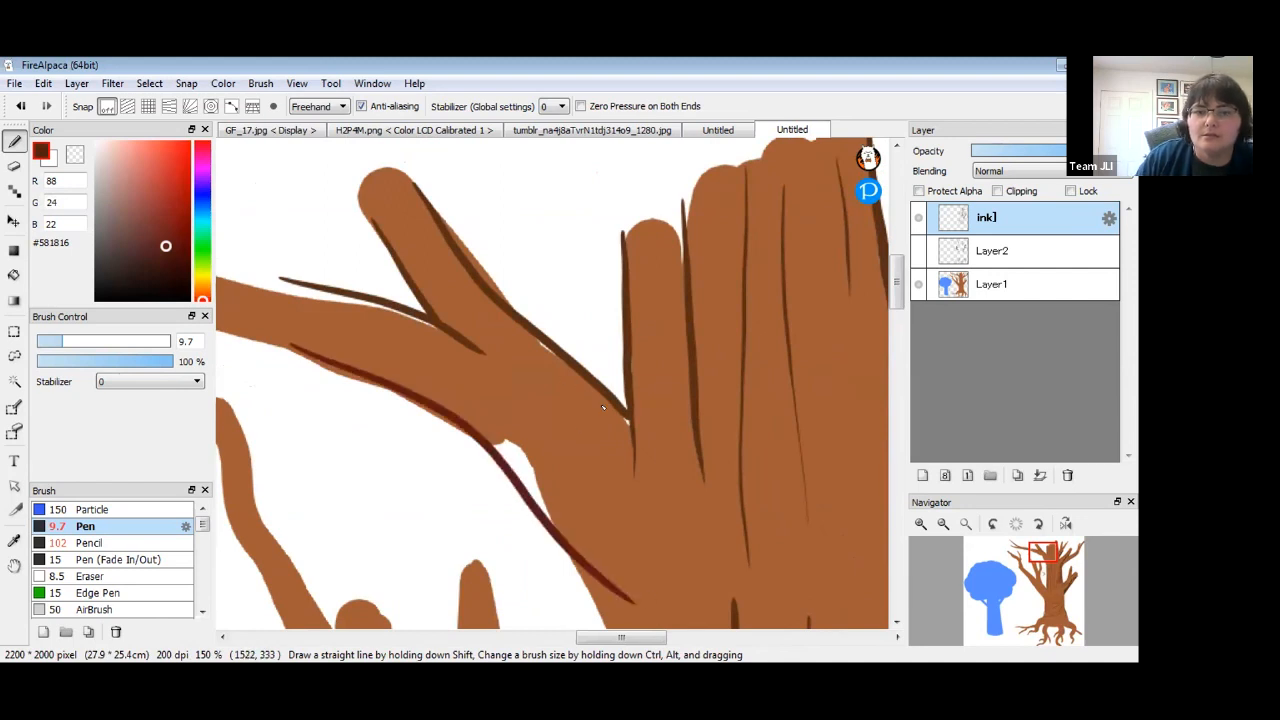
Add short curved wrinkle strokes in #581816 around the base and fork of the upper left branch.
drag(622, 406, 568, 430)
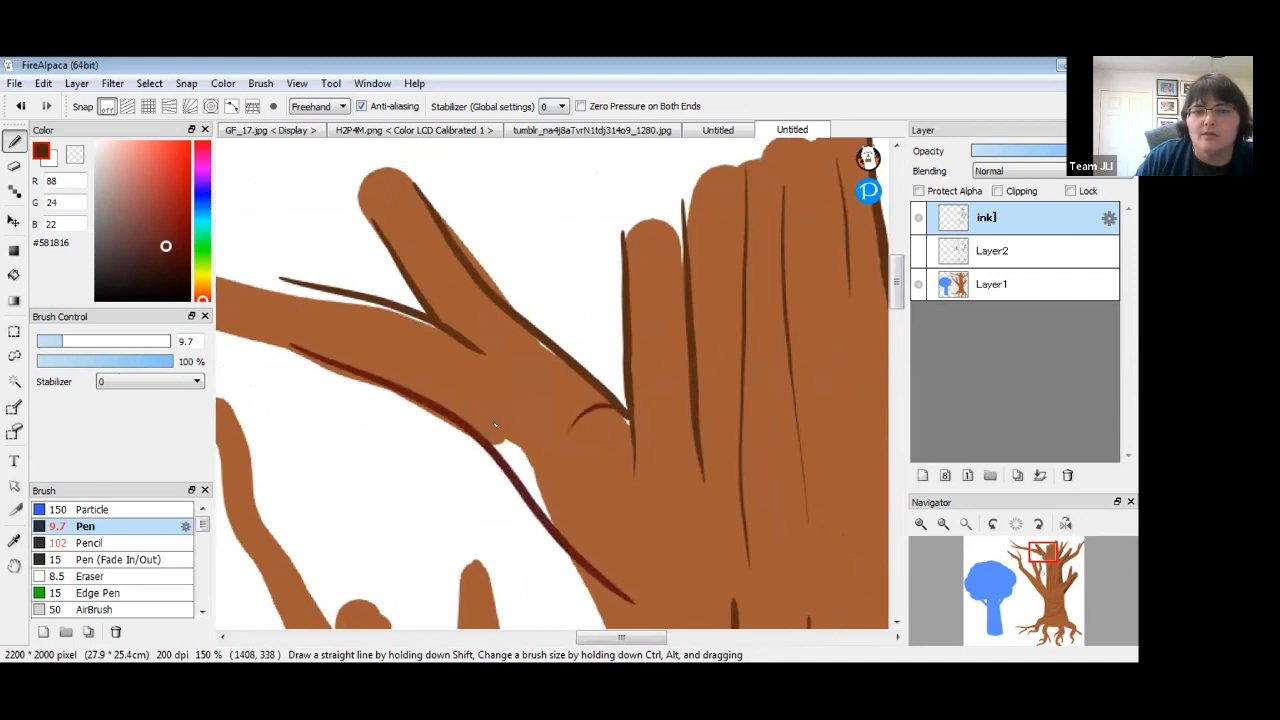
drag(492, 405, 470, 425)
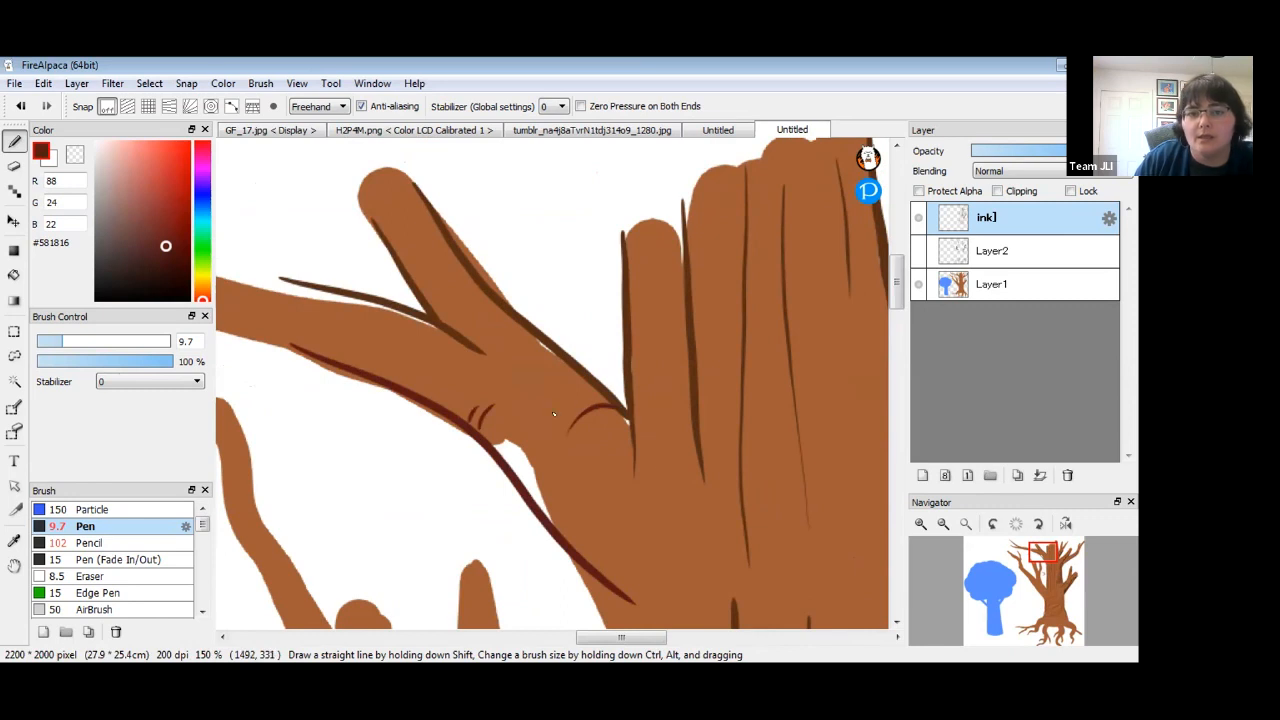
mouse_move(586, 379)
mouse_down()
mouse_move(527, 399)
mouse_move(503, 452)
mouse_move(513, 490)
mouse_move(538, 410)
mouse_move(566, 398)
mouse_up()
key(ctrl+z)
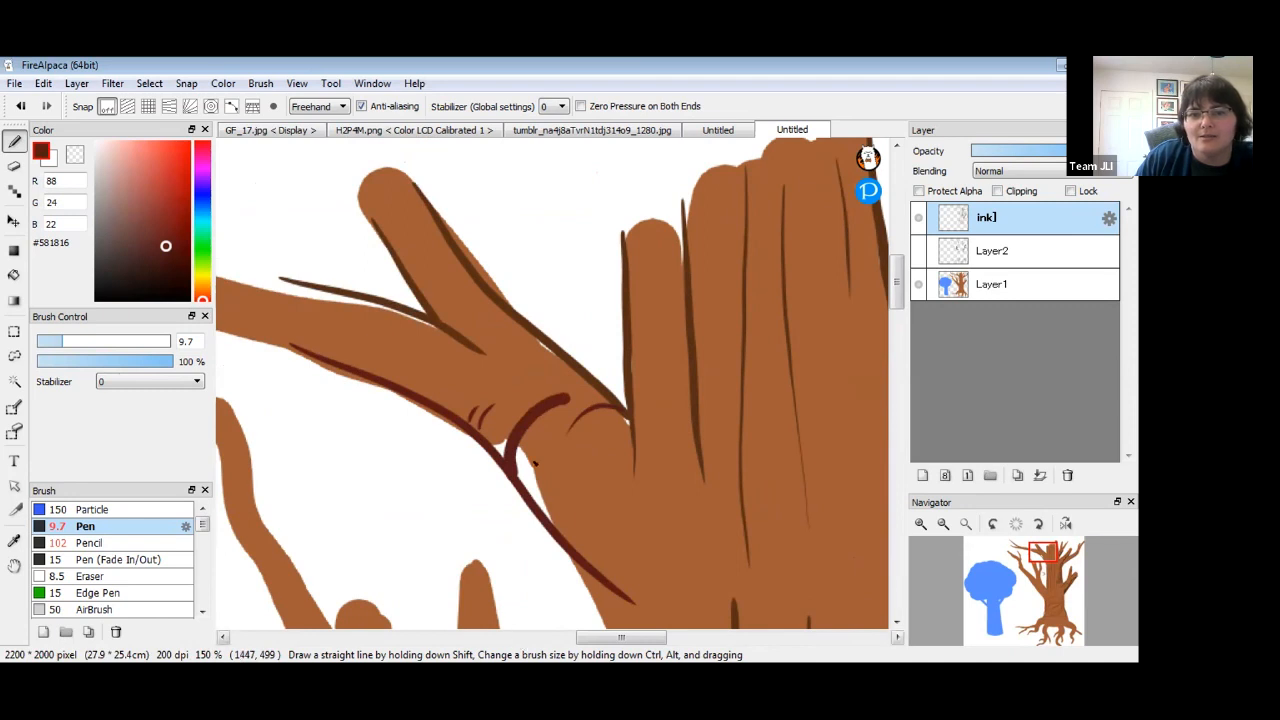
key(ctrl+z)
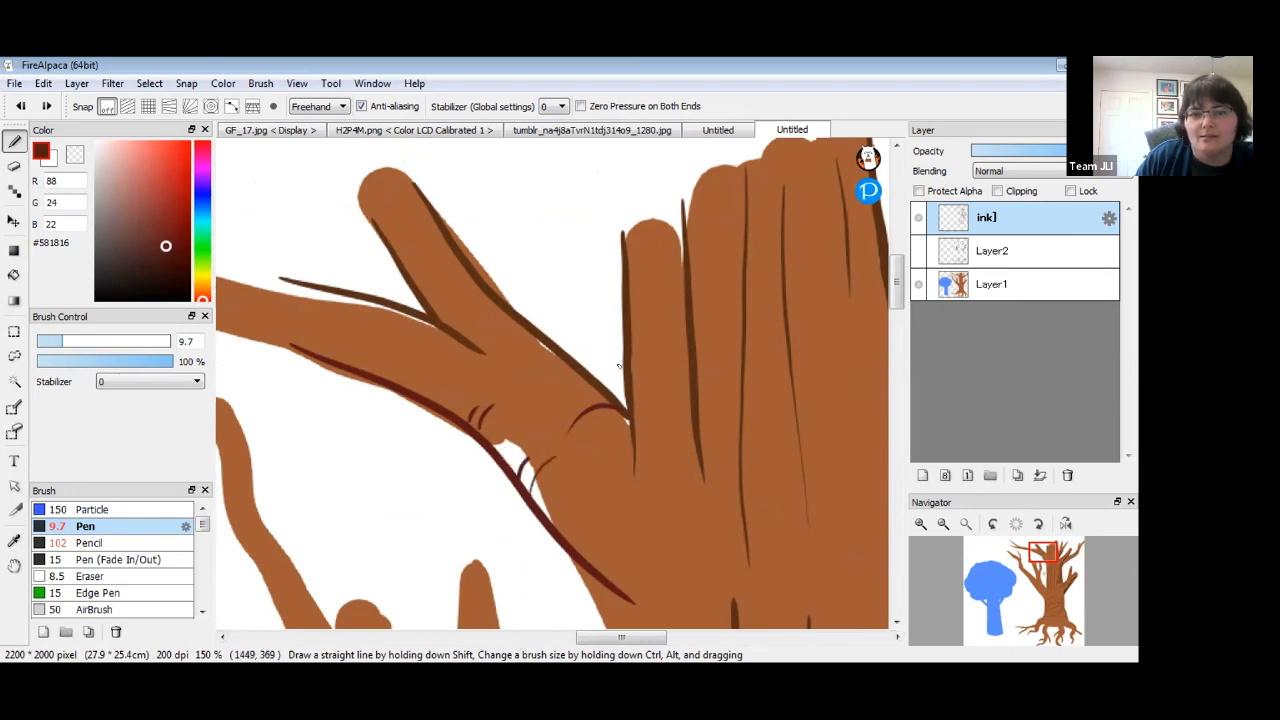
drag(491, 327, 514, 320)
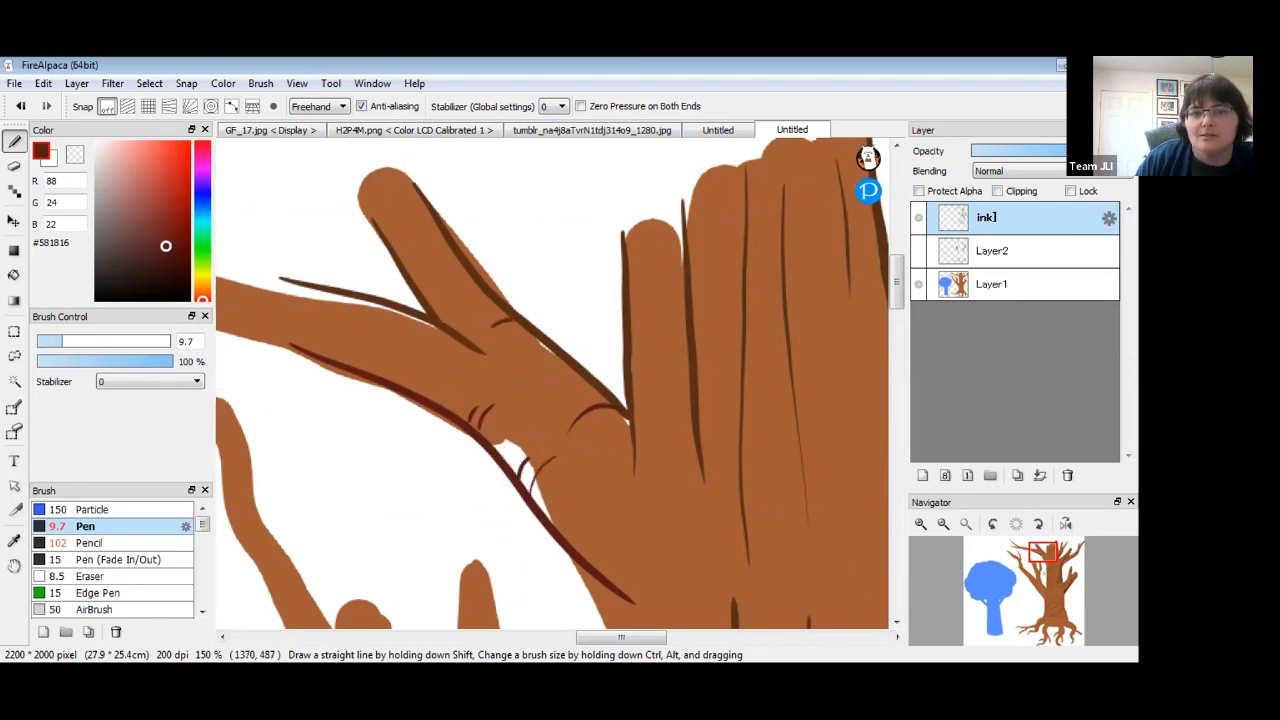
Examine the whole inked tree from its branches down to its roots at 33% zoom.
click(943, 526)
click(943, 526)
drag(610, 478, 524, 386)
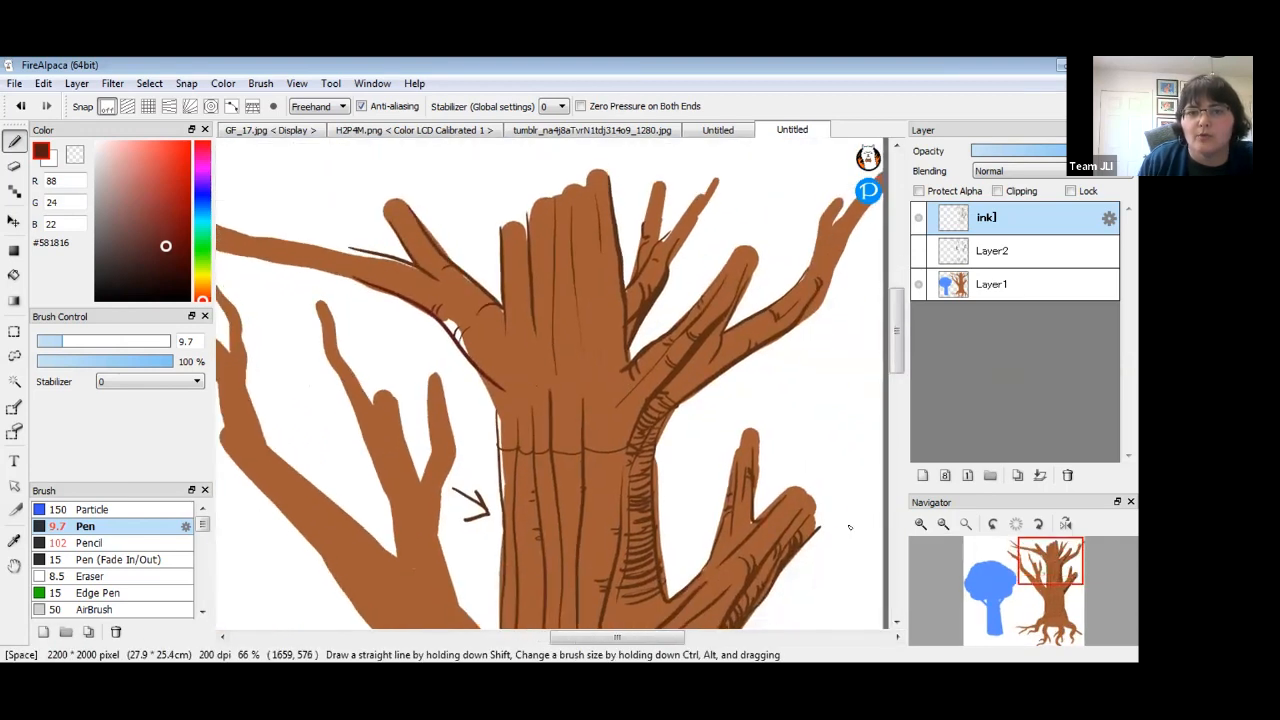
click(943, 526)
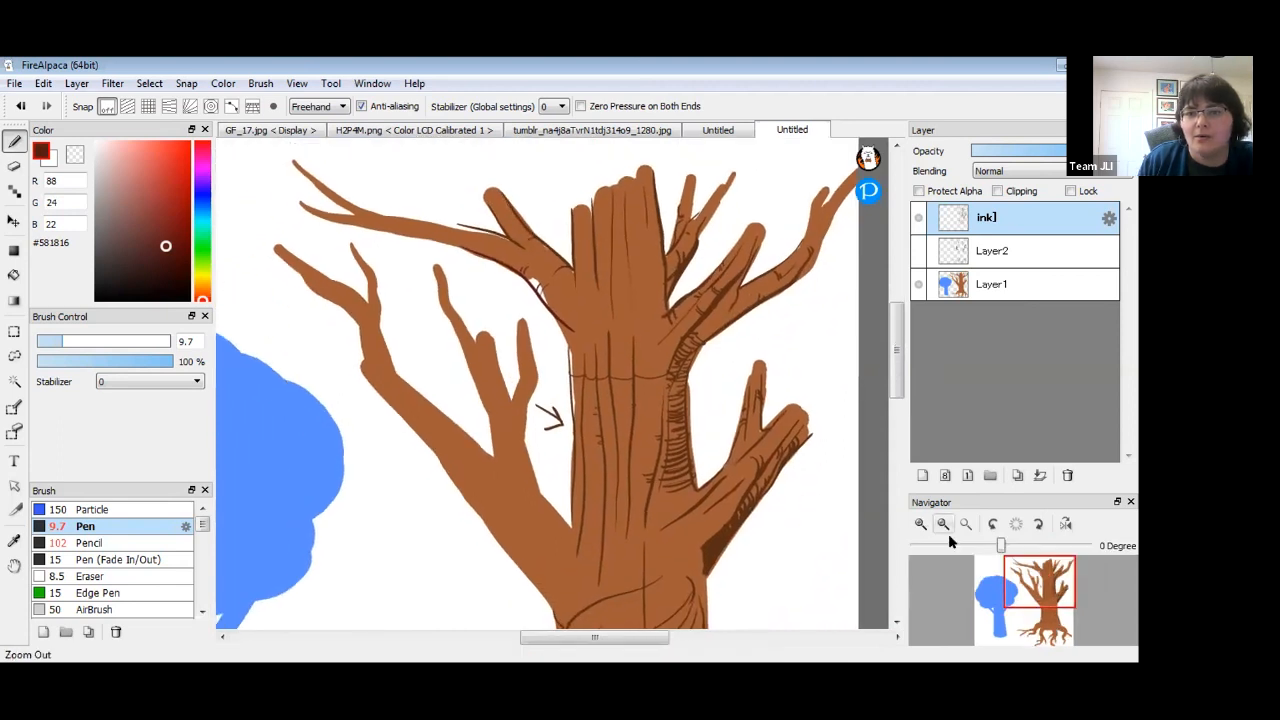
click(945, 528)
drag(637, 522, 718, 332)
drag(743, 450, 786, 501)
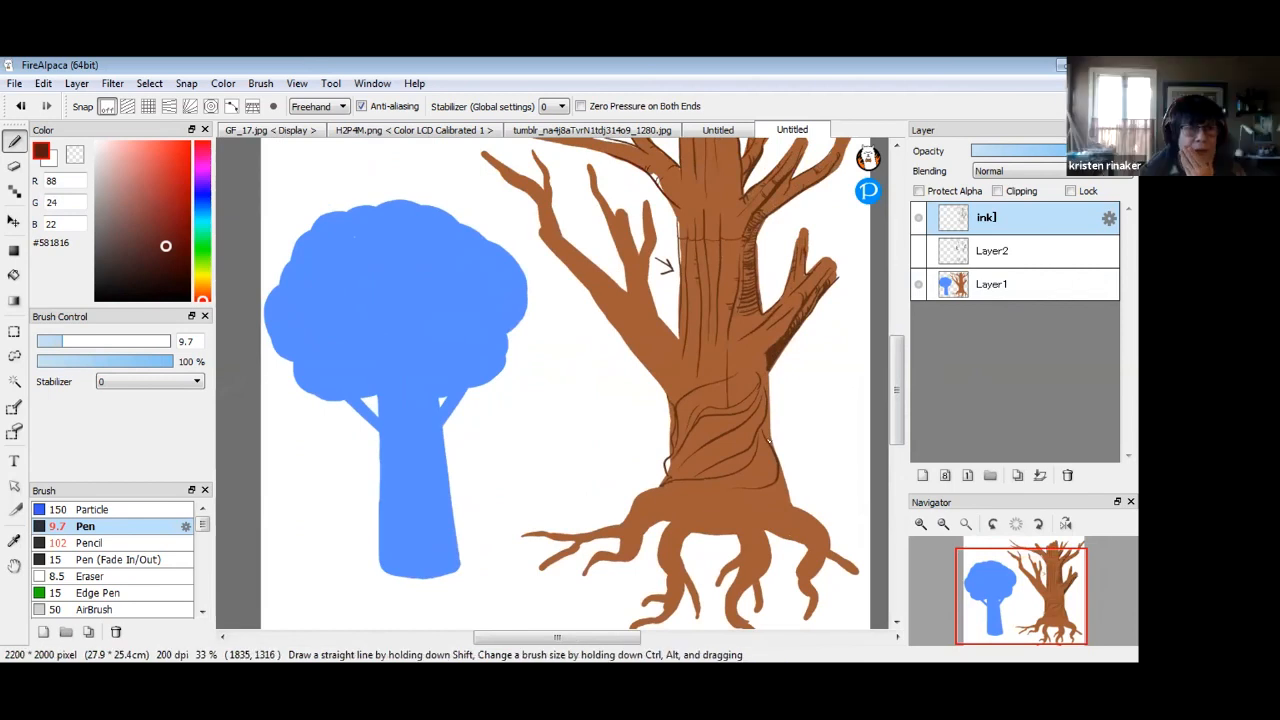
drag(754, 351, 691, 392)
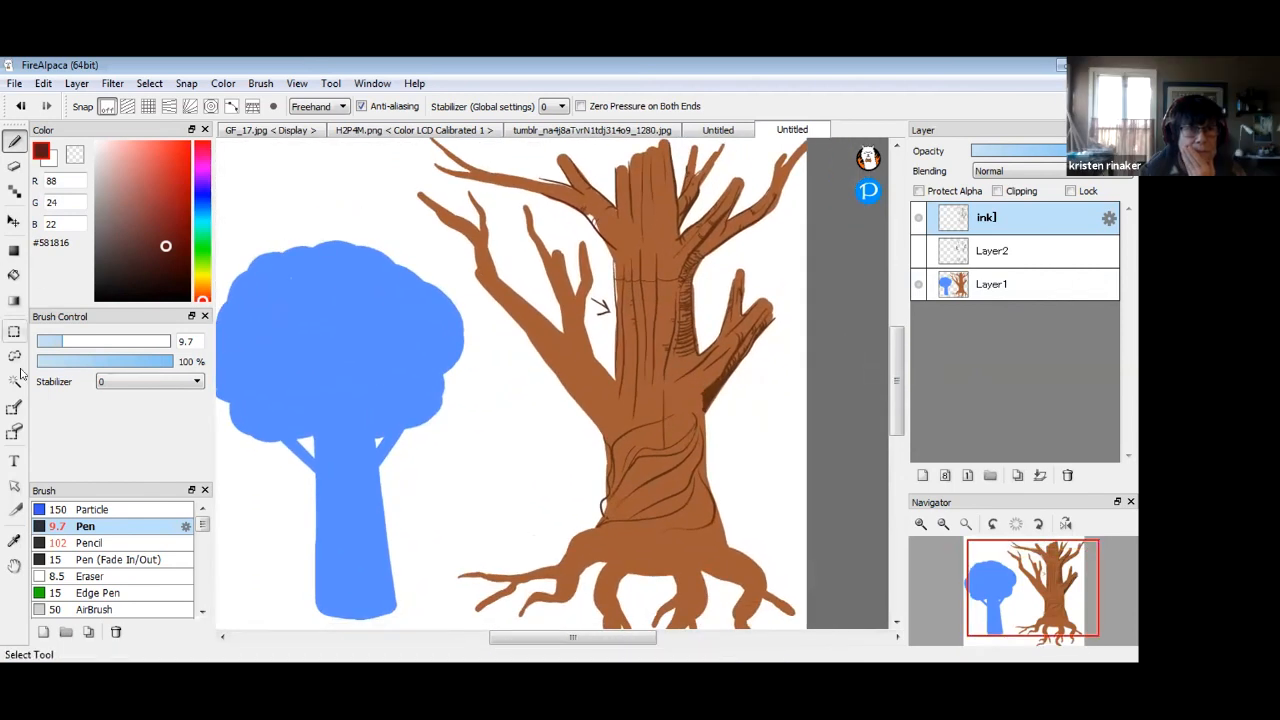
Switch to the blue forest composition and sample #4D78D5 as the Pen color on the Midground layer.
key(e)
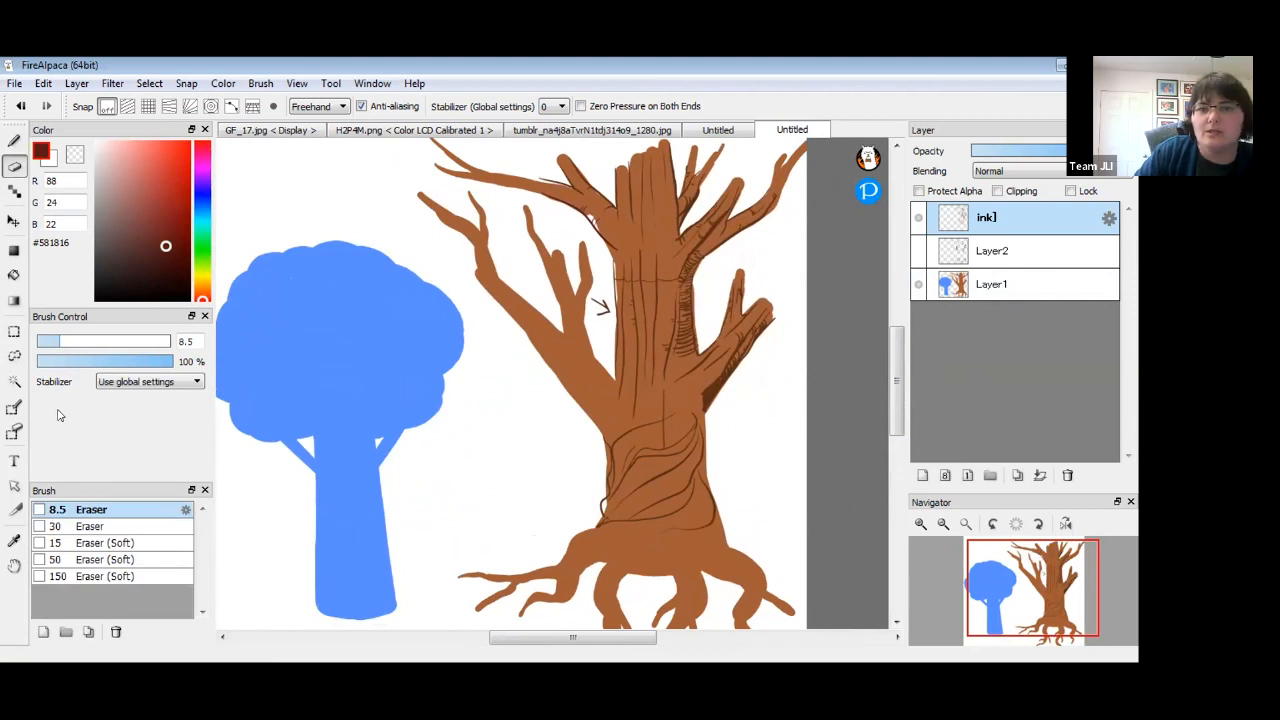
click(730, 130)
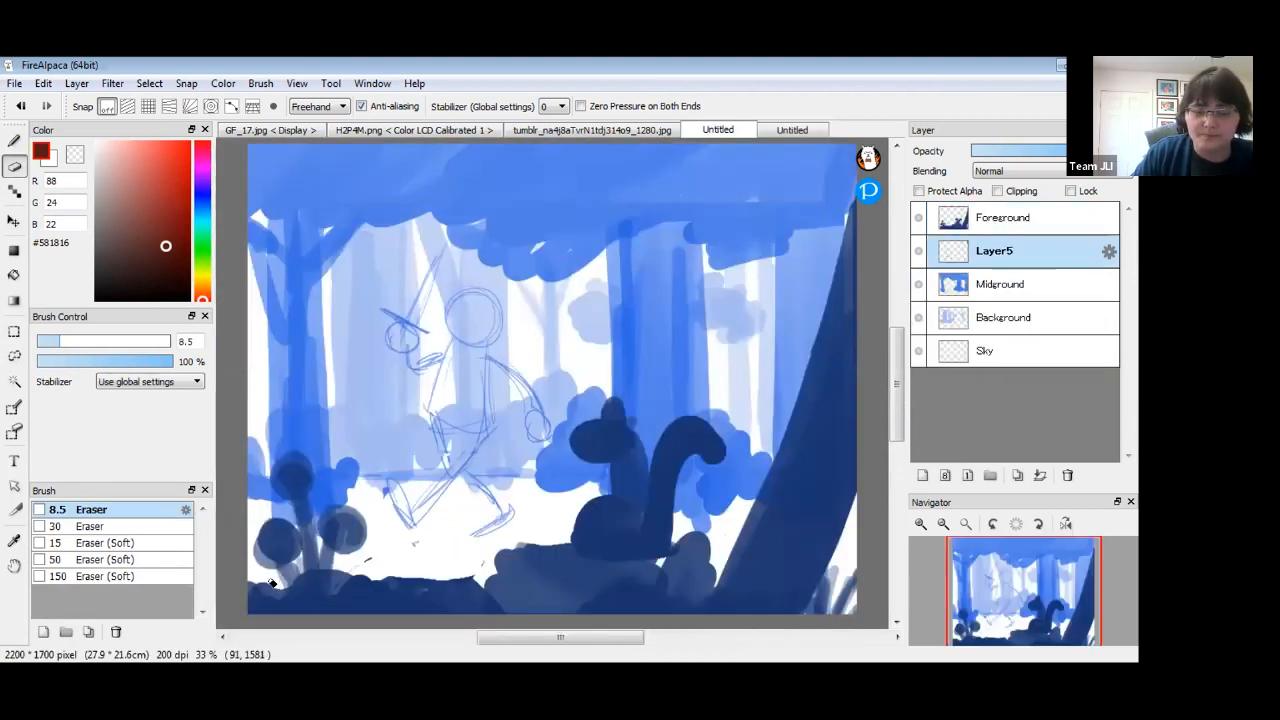
click(795, 132)
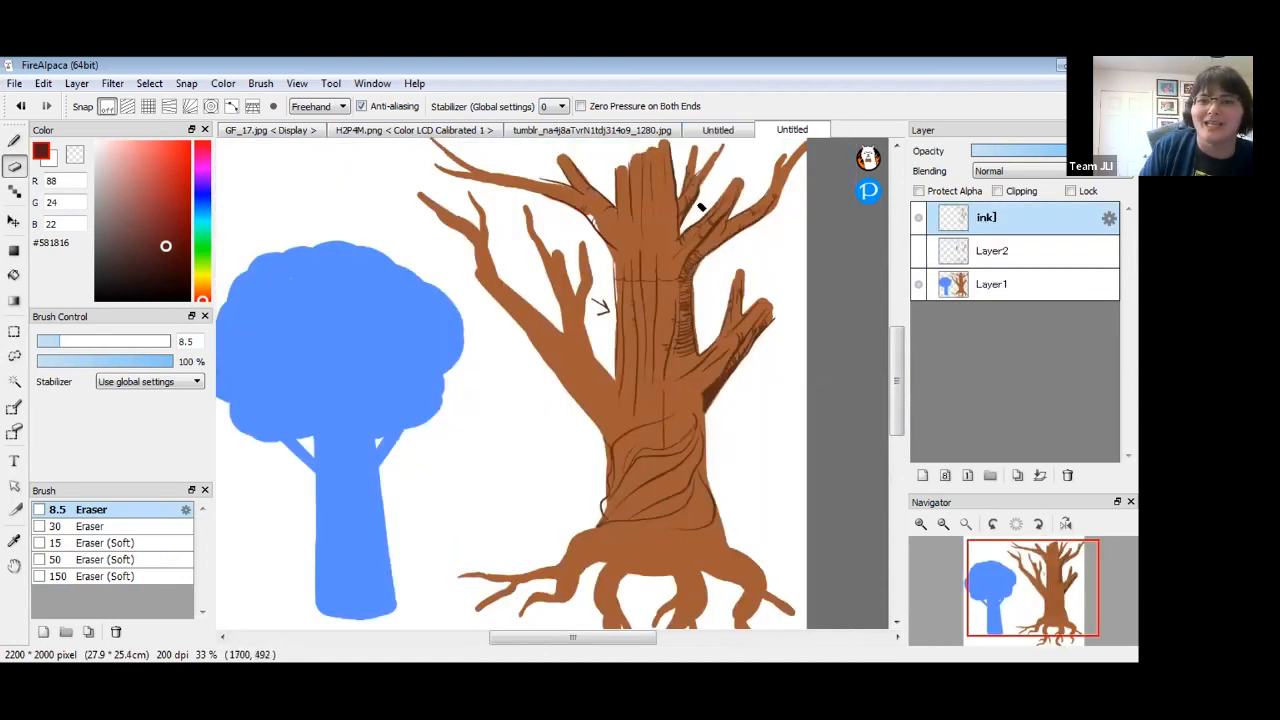
click(722, 128)
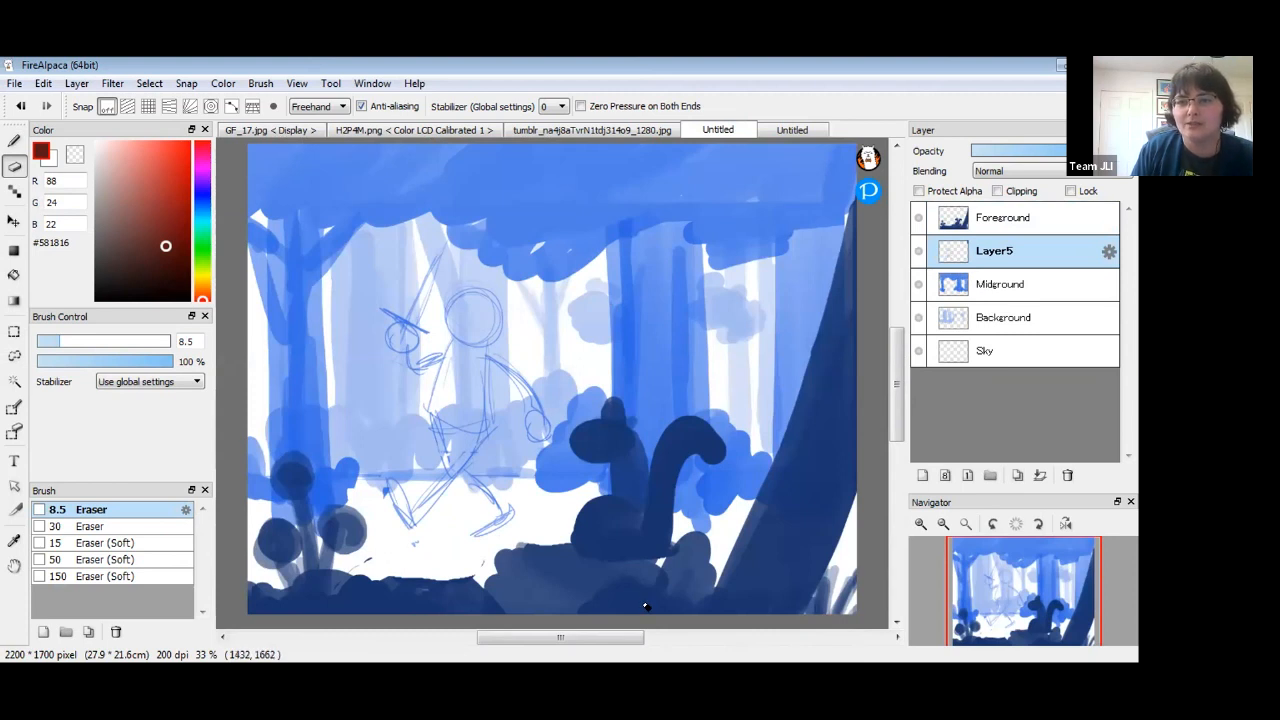
click(1028, 288)
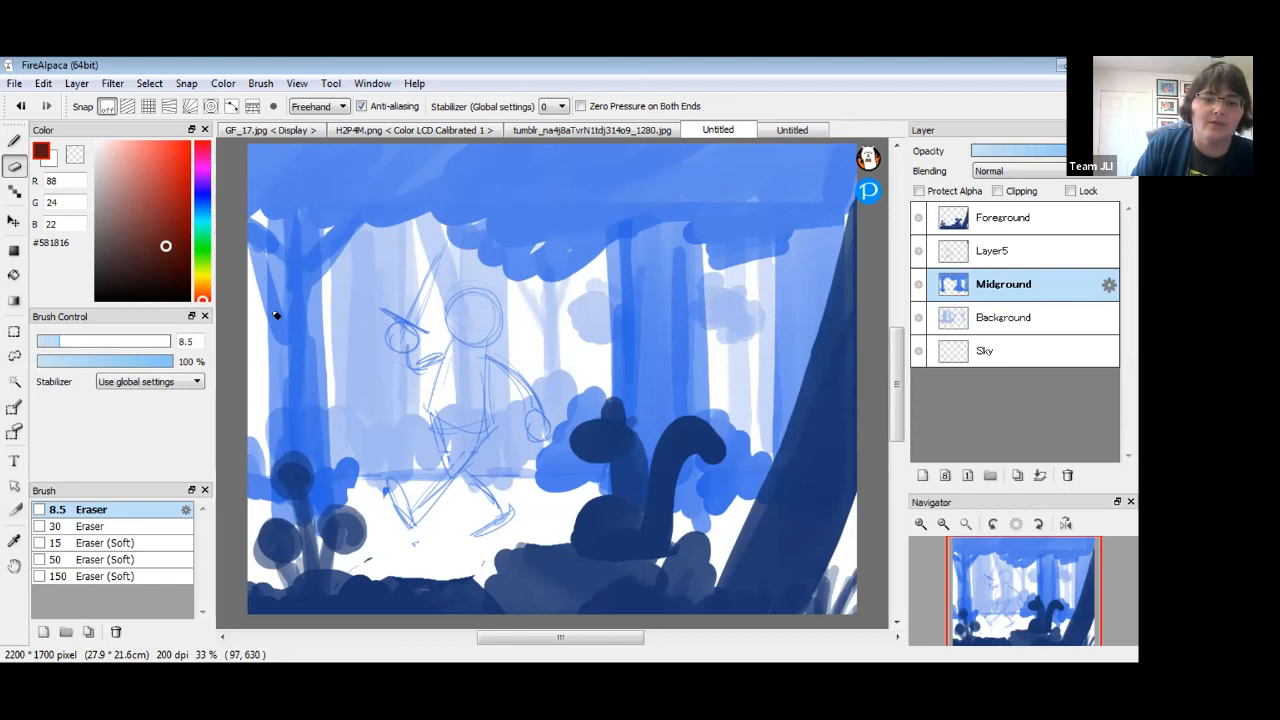
alt+click(634, 340)
click(14, 141)
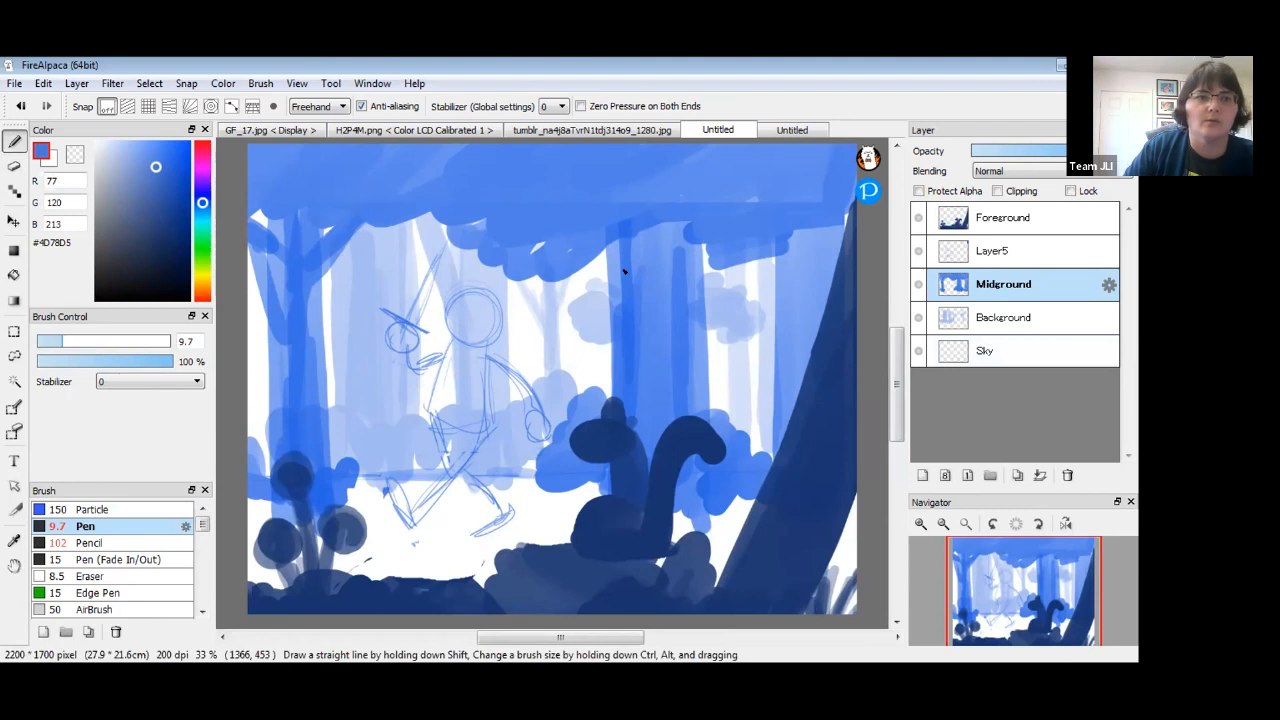
Erase both sides of the right midground tree's upper trunk so that it tapers upward.
key(e)
mouse_move(613, 248)
mouse_down()
mouse_move(610, 279)
mouse_move(617, 241)
mouse_move(592, 284)
mouse_move(590, 254)
mouse_move(620, 242)
mouse_move(622, 345)
mouse_move(692, 253)
mouse_move(690, 370)
mouse_up()
click(142, 341)
Paint thick upper-left and central branches plus a drooping forked left branch on the right midground tree with a size 38 Pen.
key(b)
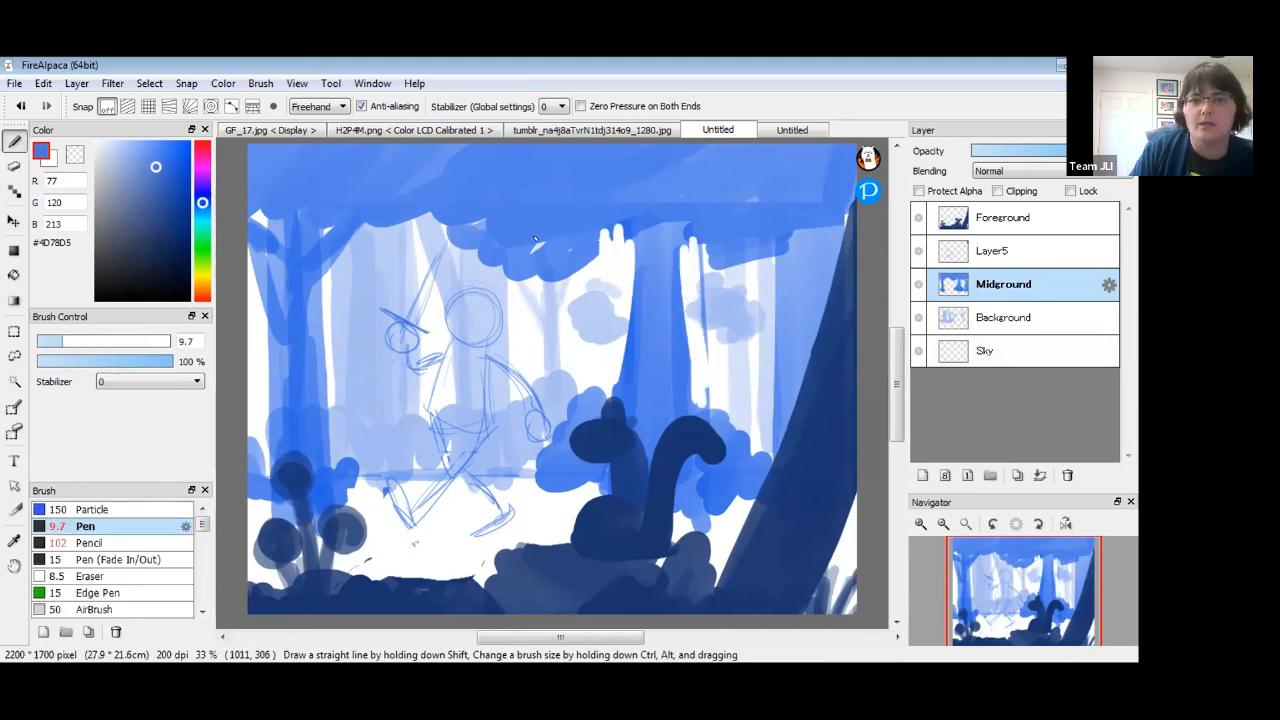
drag(575, 264, 595, 276)
drag(100, 338, 124, 340)
drag(540, 248, 662, 320)
mouse_move(637, 263)
mouse_down()
mouse_move(642, 383)
mouse_move(631, 246)
mouse_move(633, 348)
mouse_move(658, 236)
mouse_move(671, 303)
mouse_move(664, 415)
mouse_move(648, 387)
mouse_move(662, 331)
mouse_up()
drag(689, 233, 692, 254)
mouse_move(598, 278)
mouse_down()
mouse_move(612, 322)
mouse_move(622, 306)
mouse_move(594, 257)
mouse_move(558, 264)
mouse_move(522, 248)
mouse_up()
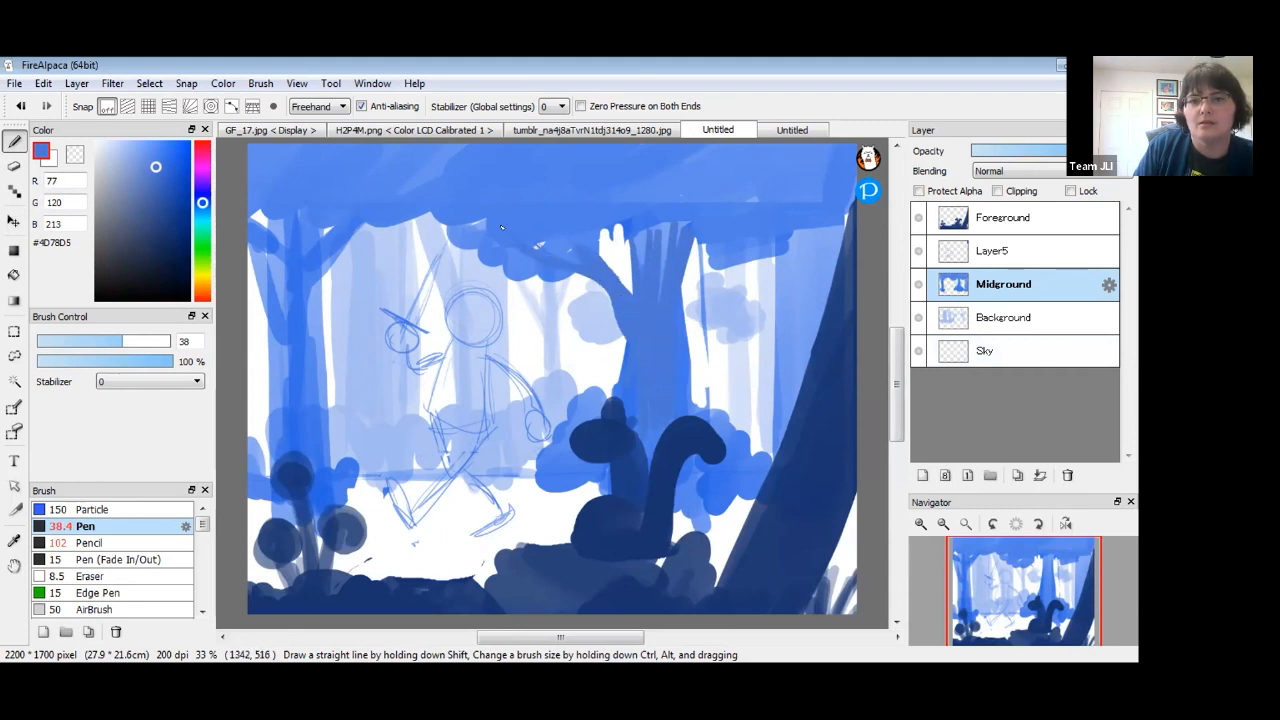
mouse_move(613, 295)
mouse_down()
mouse_move(589, 289)
mouse_move(540, 310)
mouse_move(564, 294)
mouse_move(610, 294)
mouse_up()
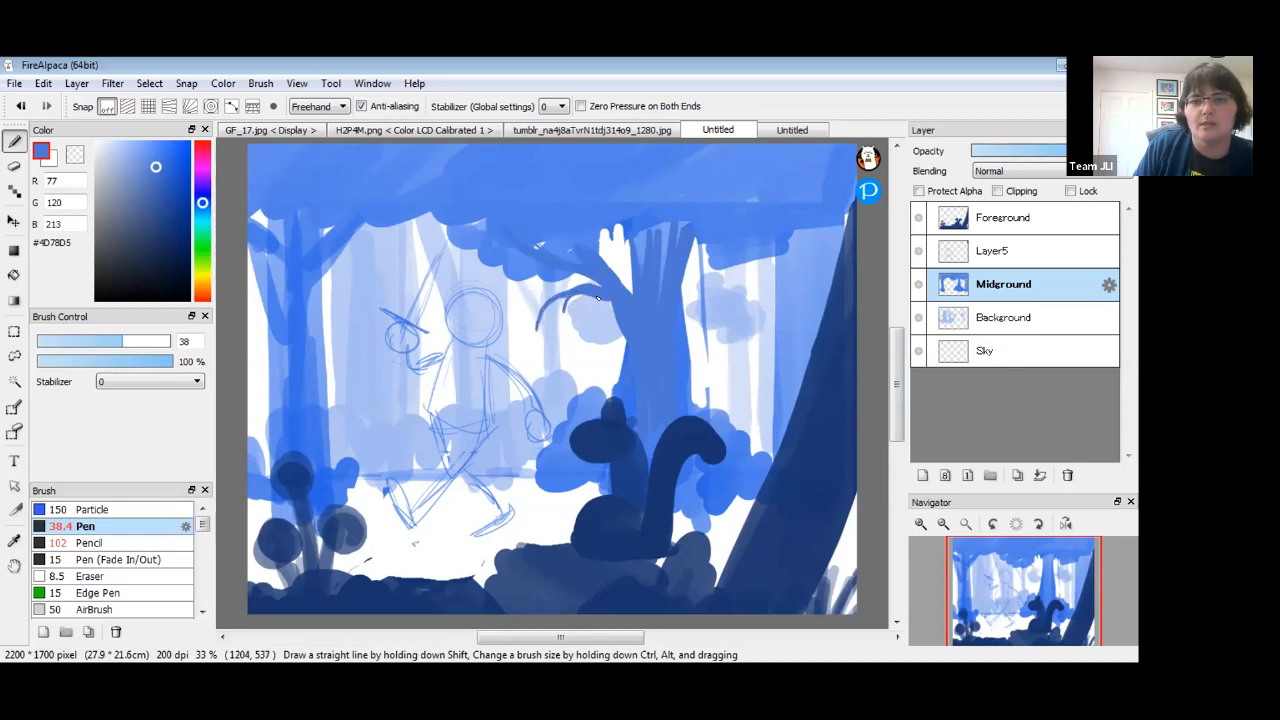
Paint a thick forked branch rising from the right side of the same tree's trunk into the canopy and widen its base.
mouse_move(712, 352)
mouse_down()
mouse_move(693, 381)
mouse_move(742, 314)
mouse_move(681, 411)
mouse_up()
drag(736, 312, 695, 373)
mouse_move(695, 373)
mouse_down()
mouse_move(730, 312)
mouse_move(693, 376)
mouse_move(697, 410)
mouse_up()
mouse_move(697, 410)
mouse_down()
mouse_move(766, 250)
mouse_move(741, 282)
mouse_move(716, 288)
mouse_move(720, 256)
mouse_move(711, 321)
mouse_up()
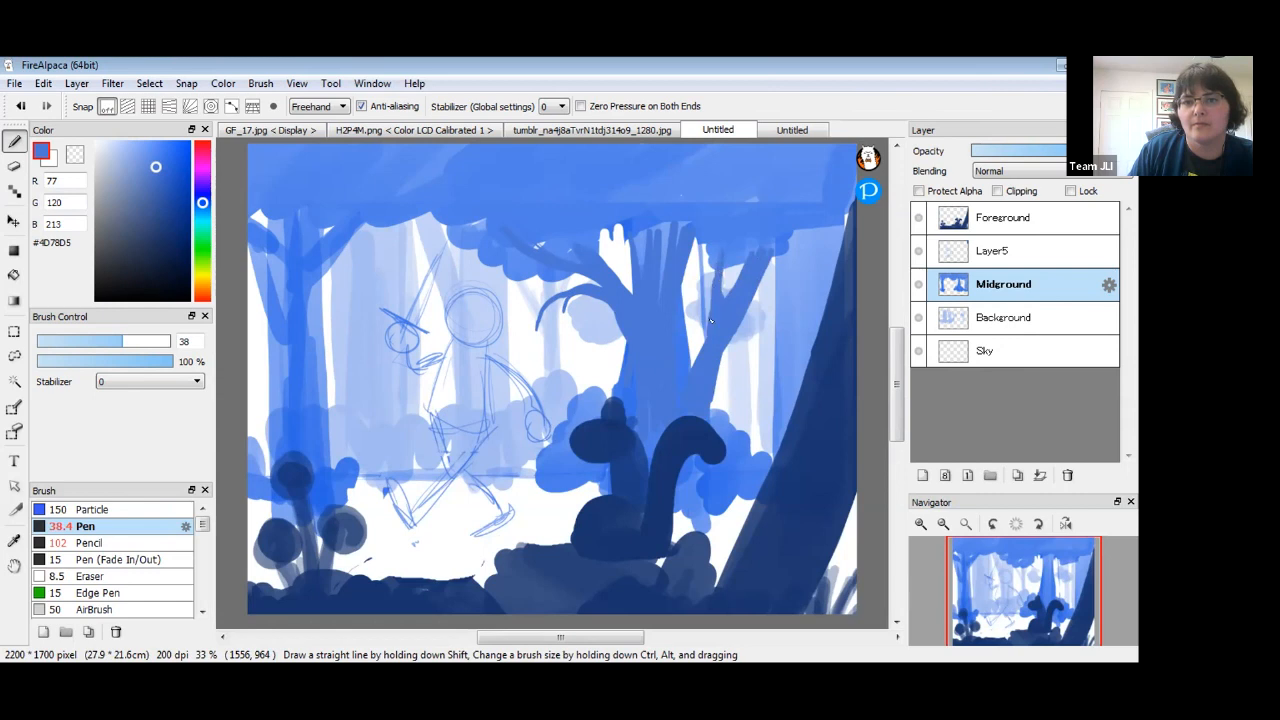
drag(690, 368, 698, 330)
drag(717, 320, 713, 310)
drag(709, 422, 715, 388)
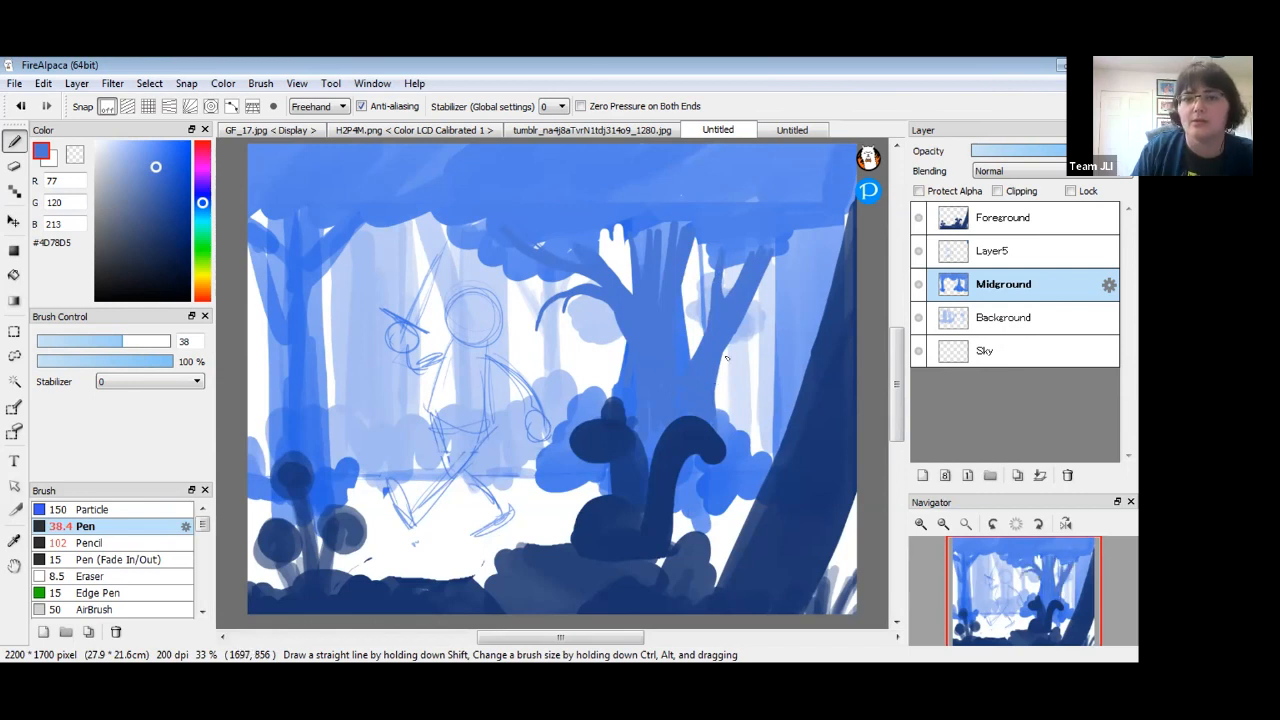
Outline the gaps between the tree's branches in red #FD0A0A and undo the outlines.
click(189, 143)
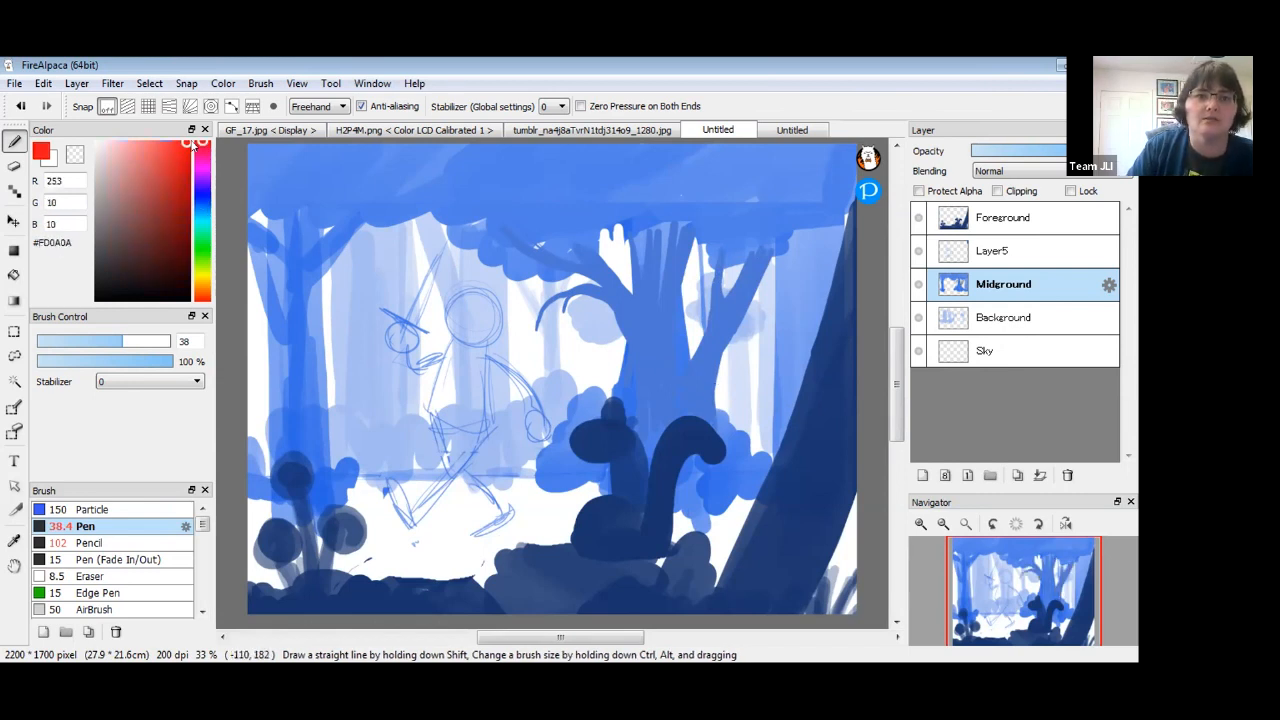
mouse_move(600, 236)
mouse_down()
mouse_move(629, 288)
mouse_move(618, 228)
mouse_up()
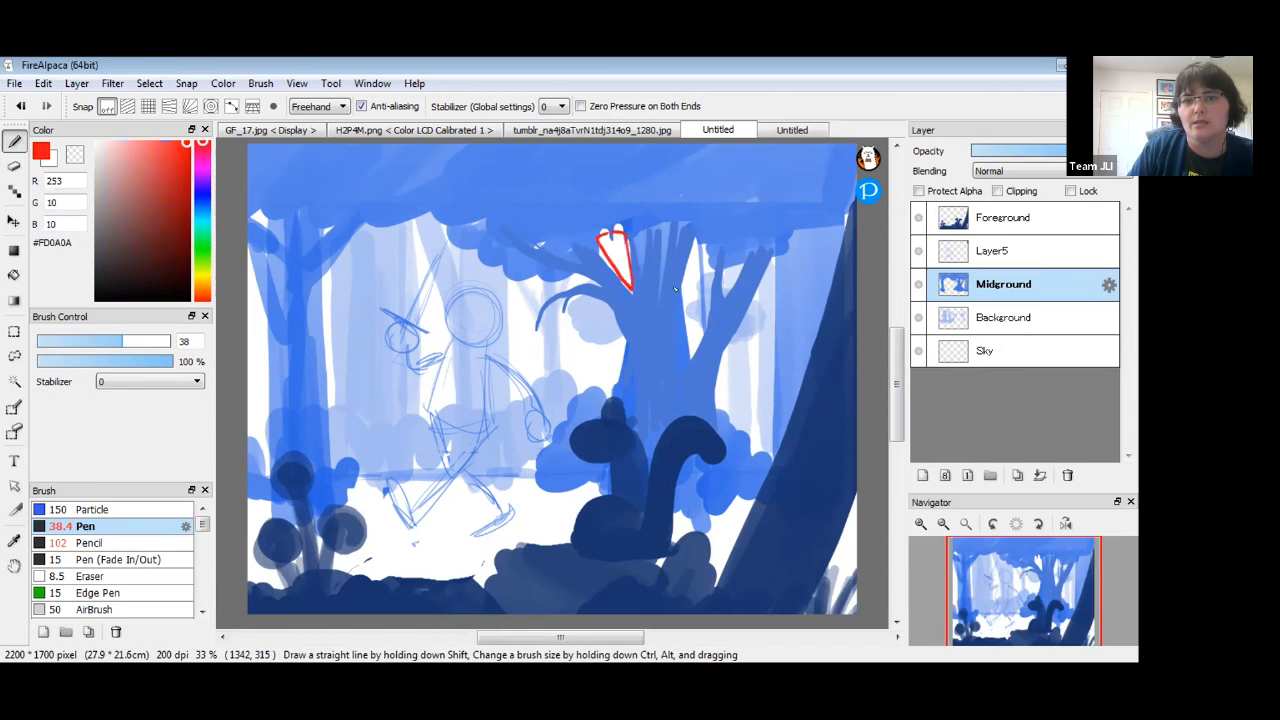
mouse_move(681, 301)
mouse_down()
mouse_move(691, 350)
mouse_move(698, 252)
mouse_move(725, 274)
mouse_up()
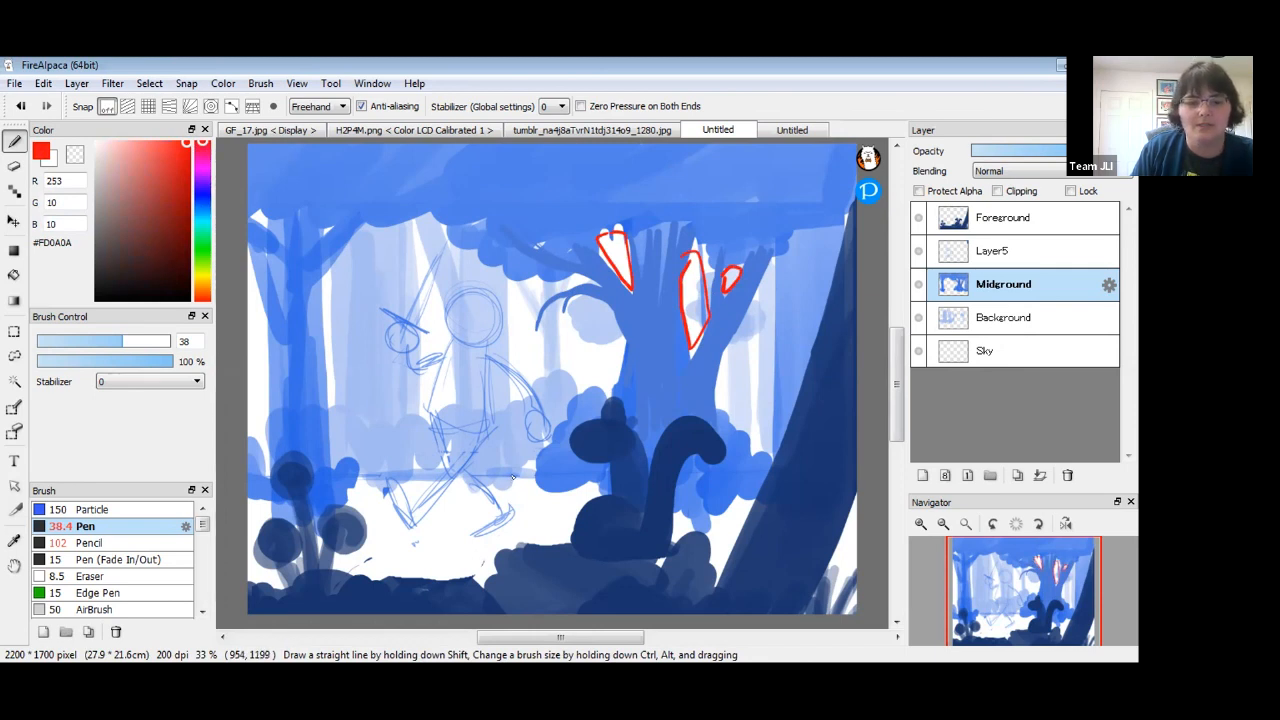
key(ctrl+z)
key(ctrl+z)
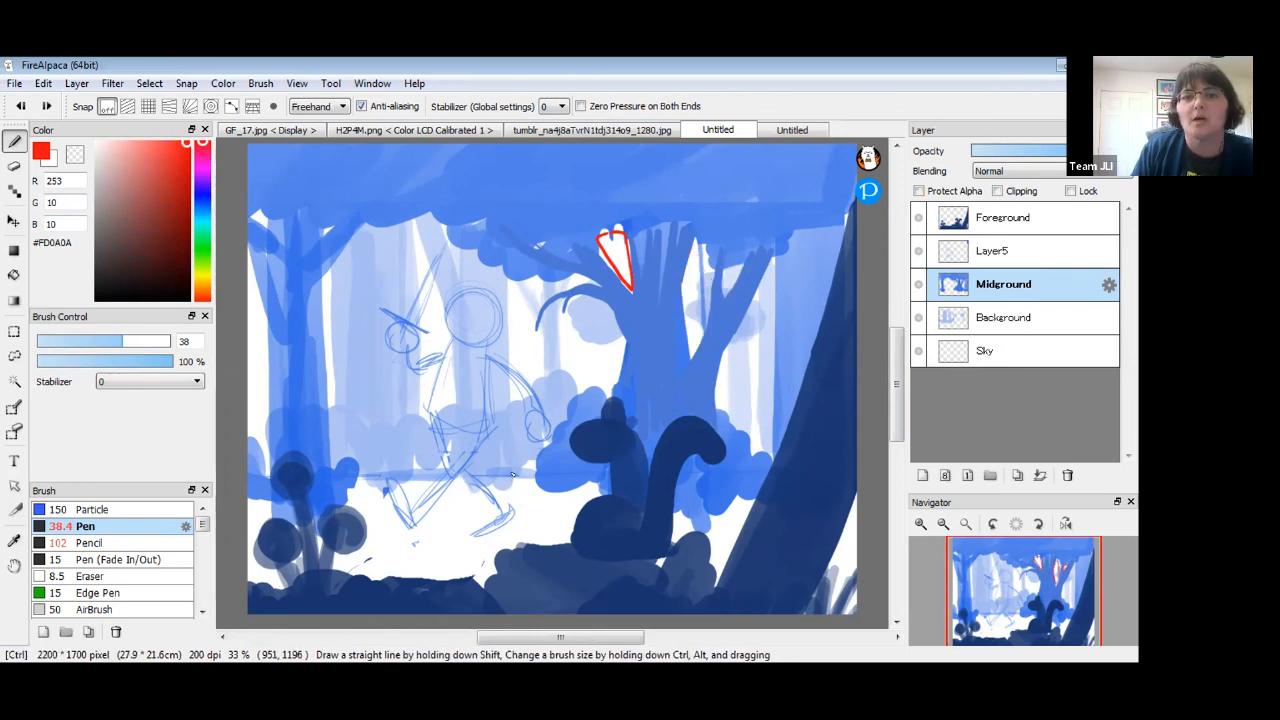
key(ctrl+z)
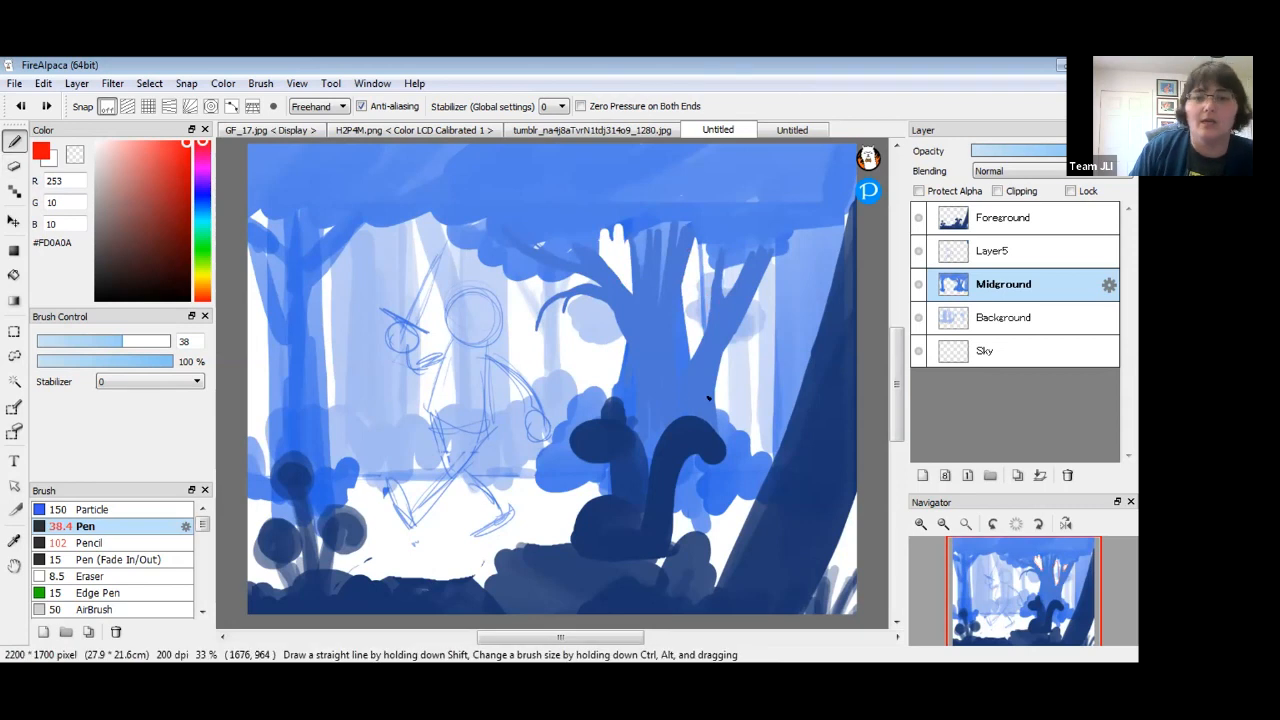
Sample #4D78D5, paint thin twigs in the gap left of the central branches, and trim the trunk's left edge with the transparent color.
alt+click(673, 278)
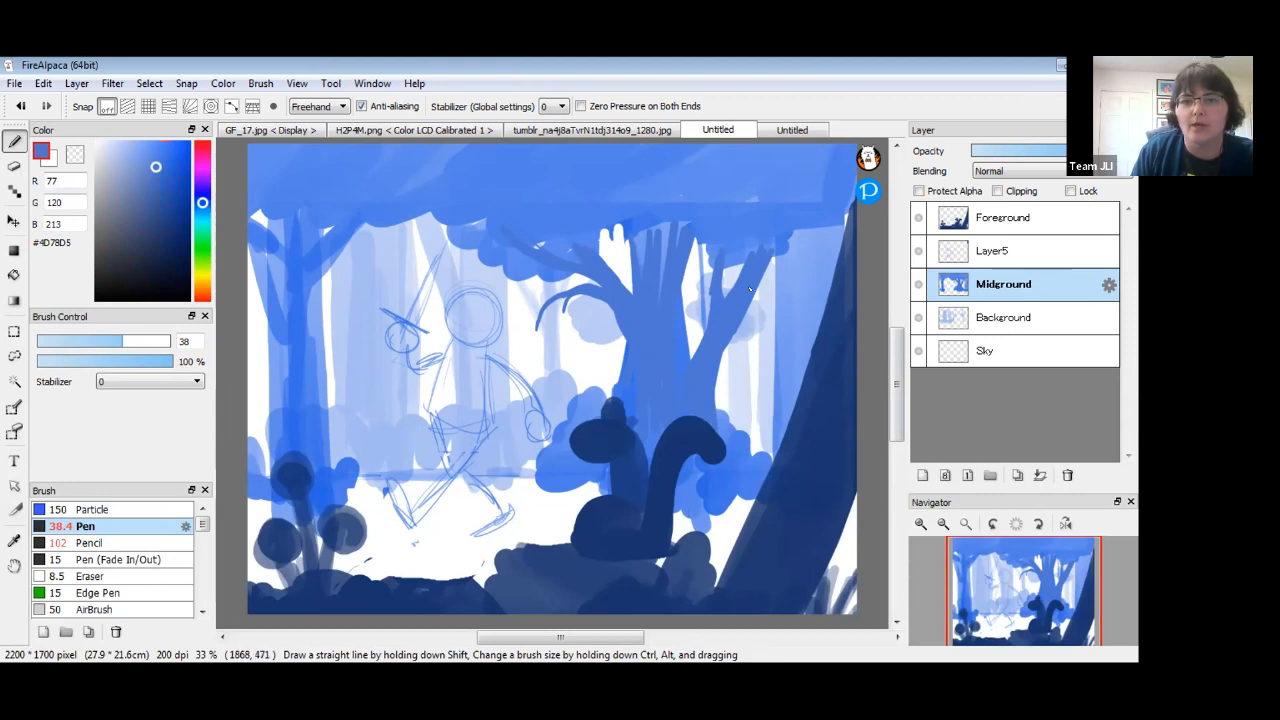
drag(615, 240, 627, 284)
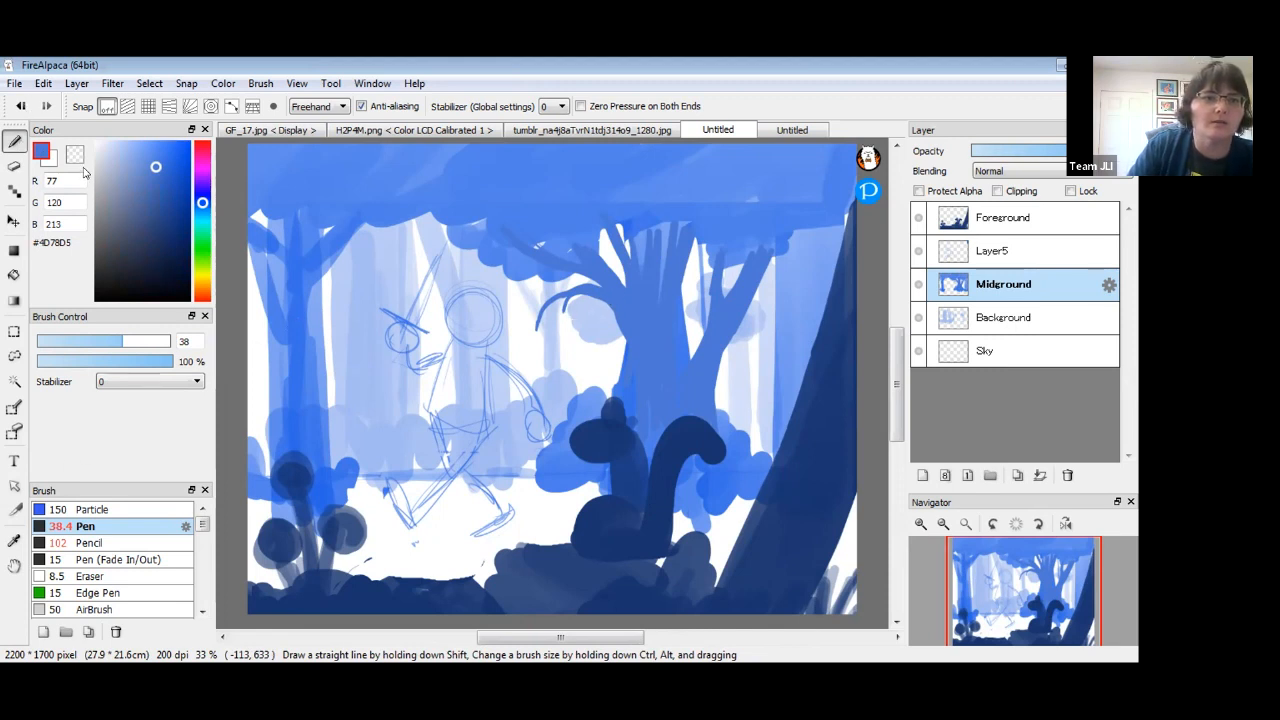
right_click(610, 311)
mouse_move(613, 316)
mouse_down()
mouse_move(625, 345)
mouse_move(617, 398)
mouse_move(624, 373)
mouse_up()
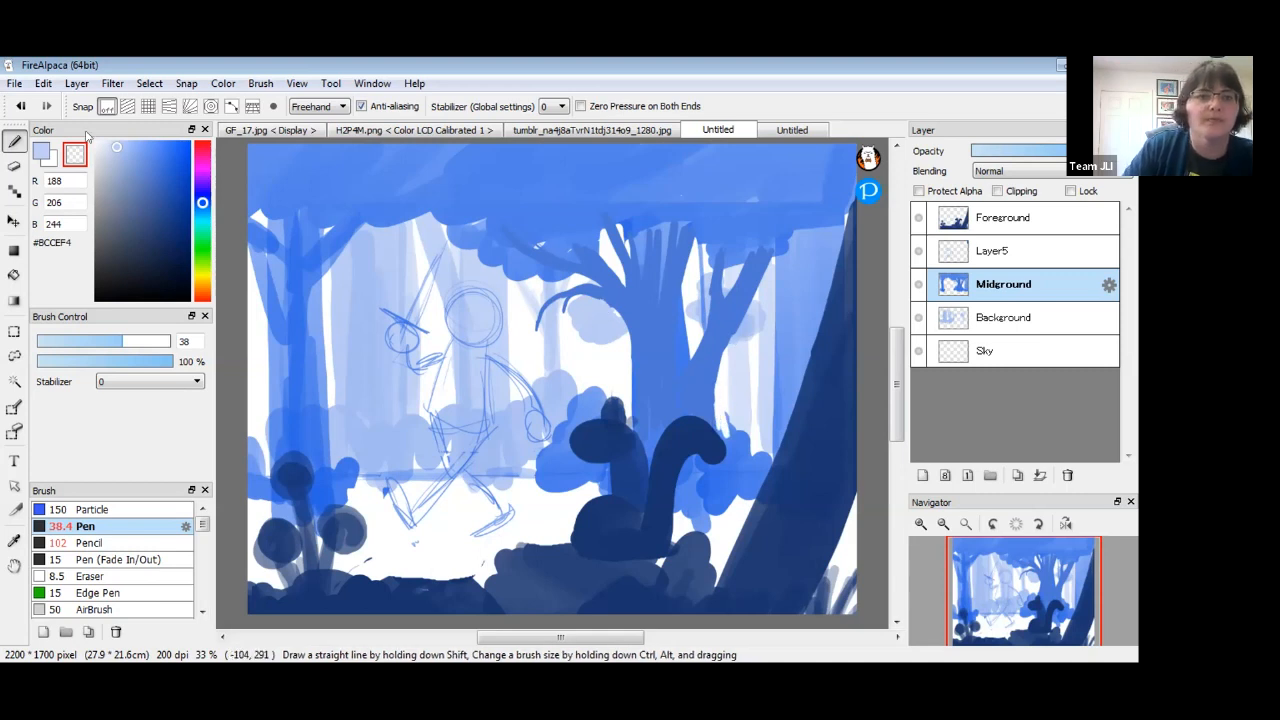
Resample #4D78D5 and paint thin branches in the gap between the central branches and the right fork.
alt+click(661, 333)
click(44, 151)
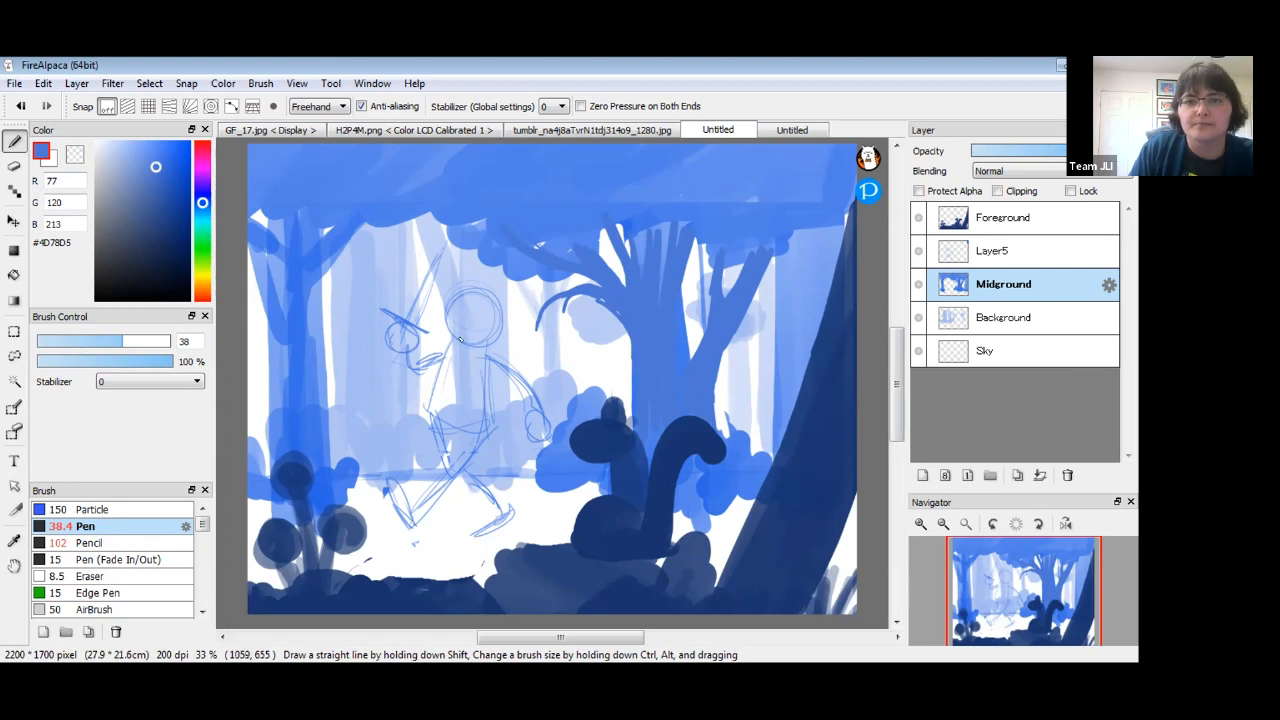
drag(705, 238, 677, 319)
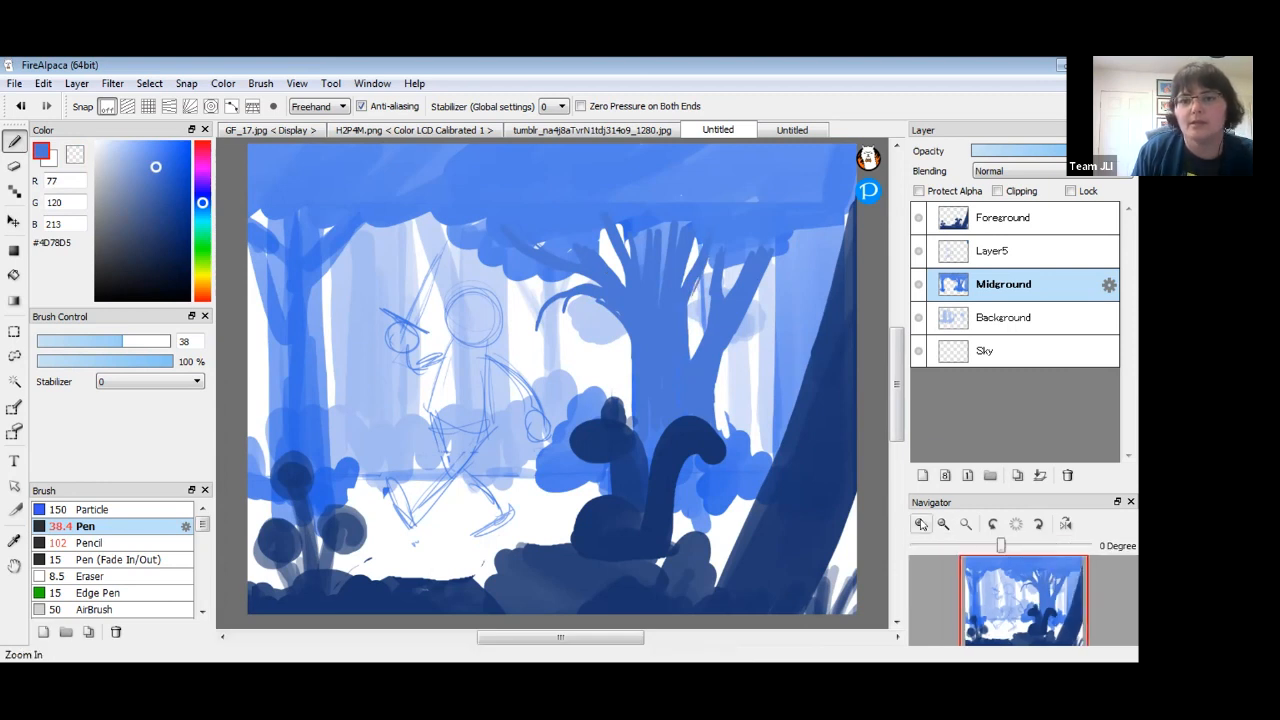
Mark the branching line and the gaps beside the central branches in dark blue #002371 and undo the marks.
scroll(519, 452, up, 3)
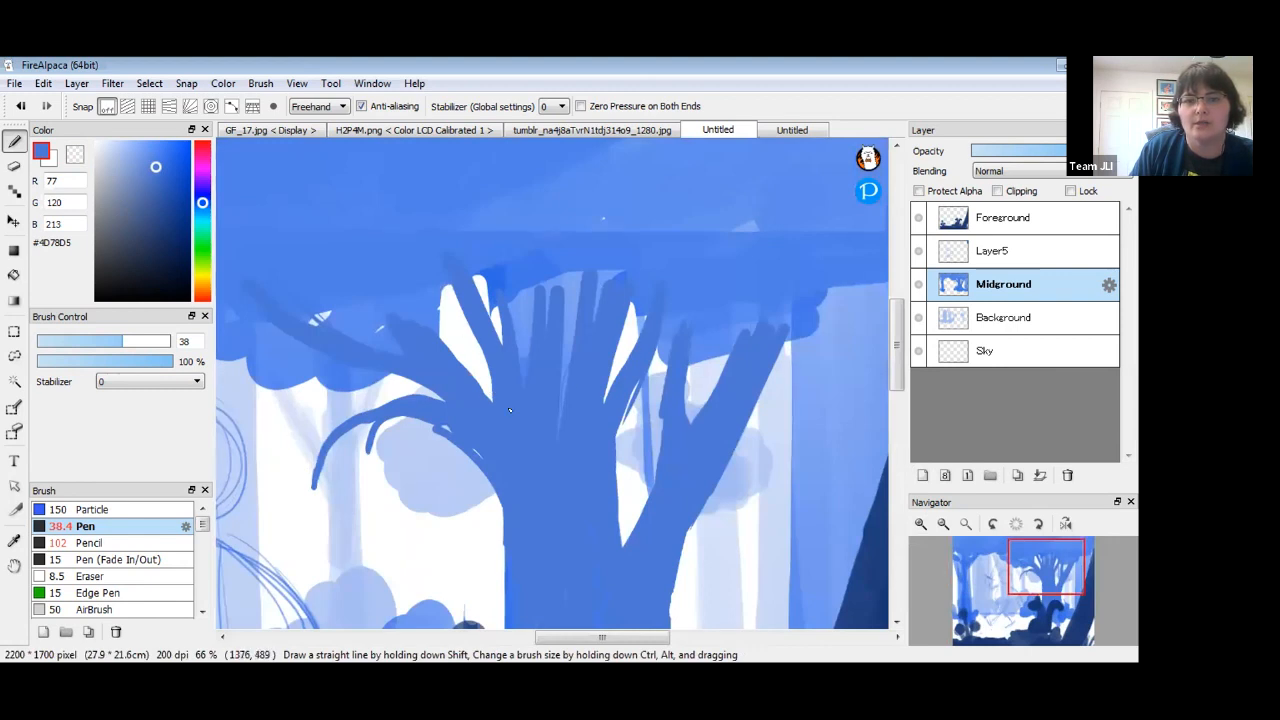
click(189, 230)
mouse_move(460, 400)
mouse_down()
mouse_move(618, 401)
mouse_move(623, 311)
mouse_move(644, 313)
mouse_move(605, 395)
mouse_up()
mouse_move(450, 298)
mouse_down()
mouse_move(490, 384)
mouse_move(449, 358)
mouse_move(450, 300)
mouse_up()
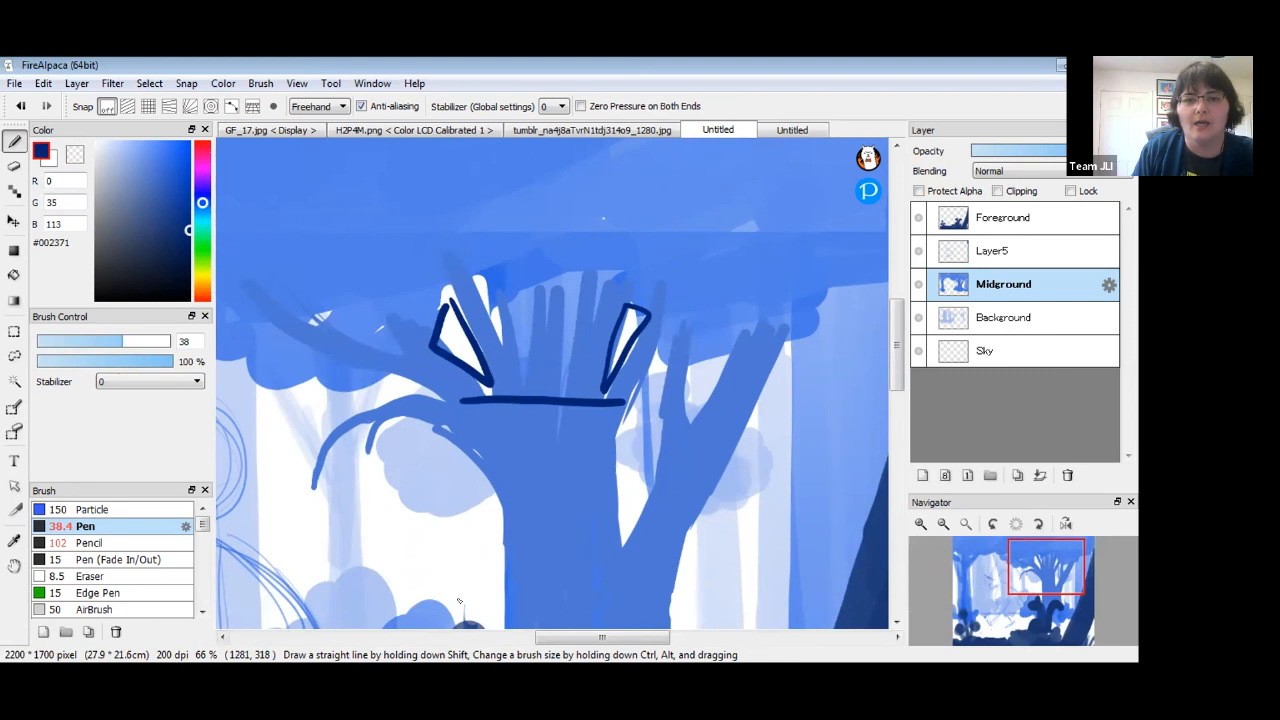
key(ctrl+z)
key(ctrl+z)
key(ctrl+z)
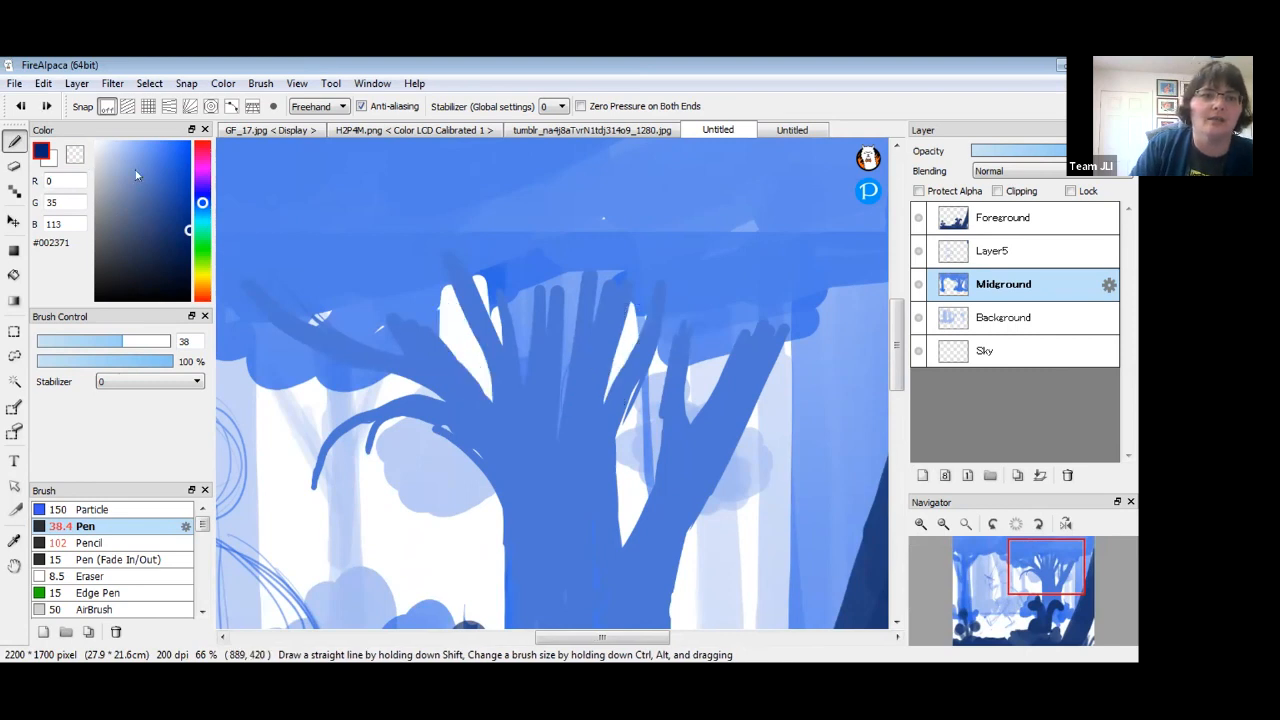
Erase the right part of the central branches with the transparent color and repaint one slanted branch there in #4D78D5.
click(75, 155)
mouse_move(612, 382)
mouse_down()
mouse_move(620, 531)
mouse_move(611, 449)
mouse_move(638, 395)
mouse_move(597, 427)
mouse_move(611, 523)
mouse_move(594, 466)
mouse_move(618, 545)
mouse_up()
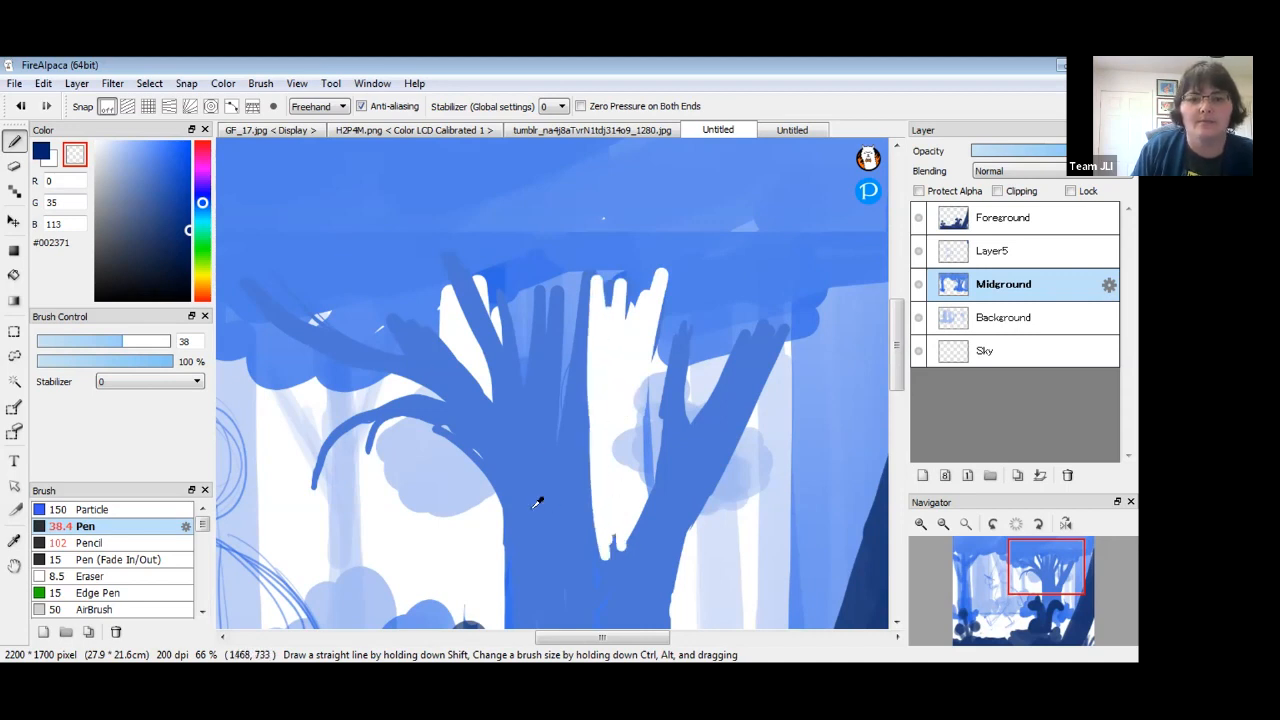
click(38, 156)
alt+click(555, 463)
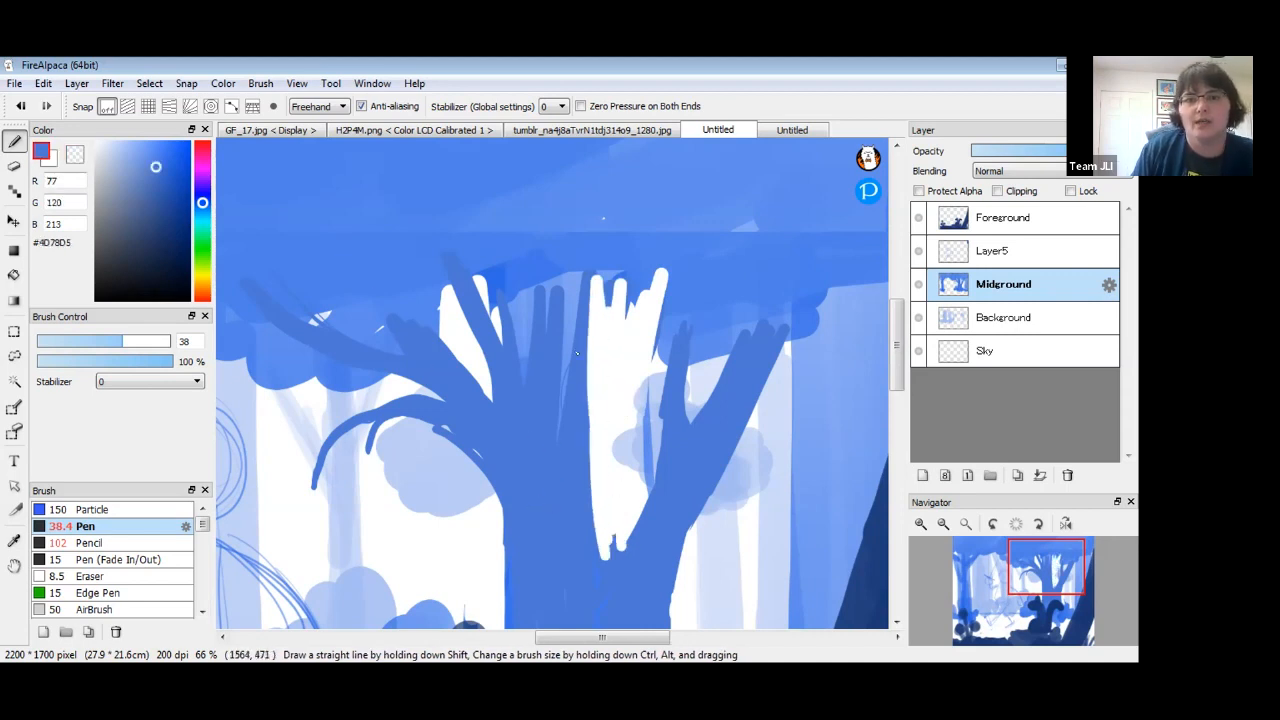
mouse_move(670, 320)
mouse_down()
mouse_move(584, 505)
mouse_move(594, 471)
mouse_move(607, 450)
mouse_move(591, 566)
mouse_move(606, 540)
mouse_up()
mouse_move(578, 480)
mouse_down()
mouse_move(618, 398)
mouse_move(665, 354)
mouse_move(690, 291)
mouse_up()
mouse_move(616, 435)
mouse_down()
mouse_move(675, 407)
mouse_move(659, 379)
mouse_move(661, 479)
mouse_up()
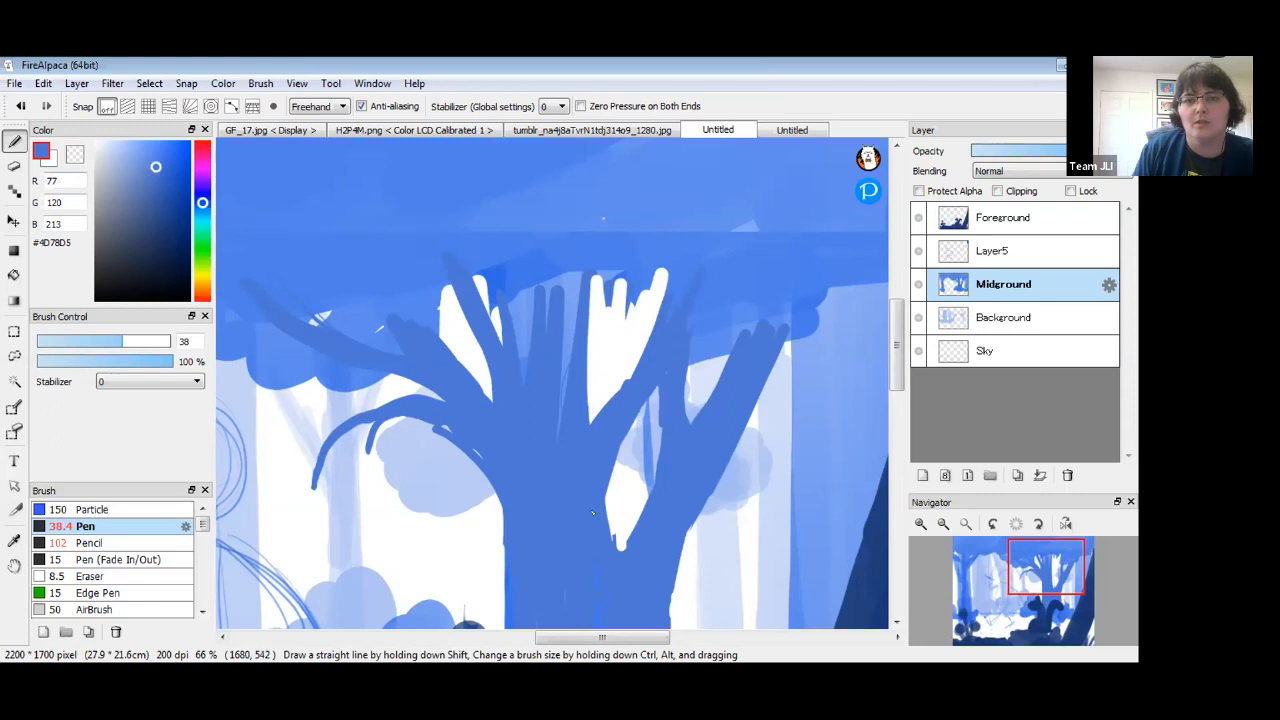
mouse_move(629, 529)
mouse_down()
mouse_move(557, 449)
mouse_move(569, 517)
mouse_up()
Circle the differently shaped gaps between the branches in bright blue #0051FF and undo the circles.
drag(186, 146, 209, 133)
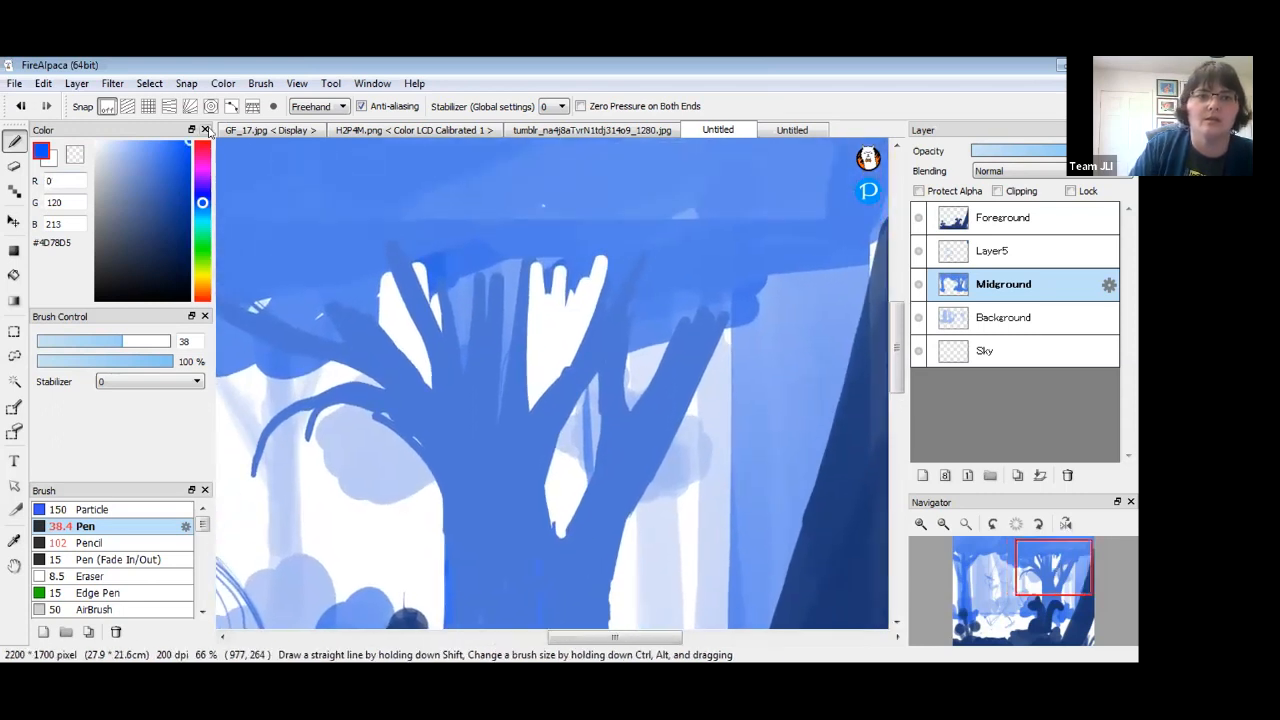
mouse_move(620, 398)
mouse_down()
mouse_move(652, 300)
mouse_move(622, 392)
mouse_move(565, 397)
mouse_up()
mouse_move(543, 293)
mouse_down()
mouse_move(564, 388)
mouse_move(533, 308)
mouse_up()
drag(383, 287, 422, 258)
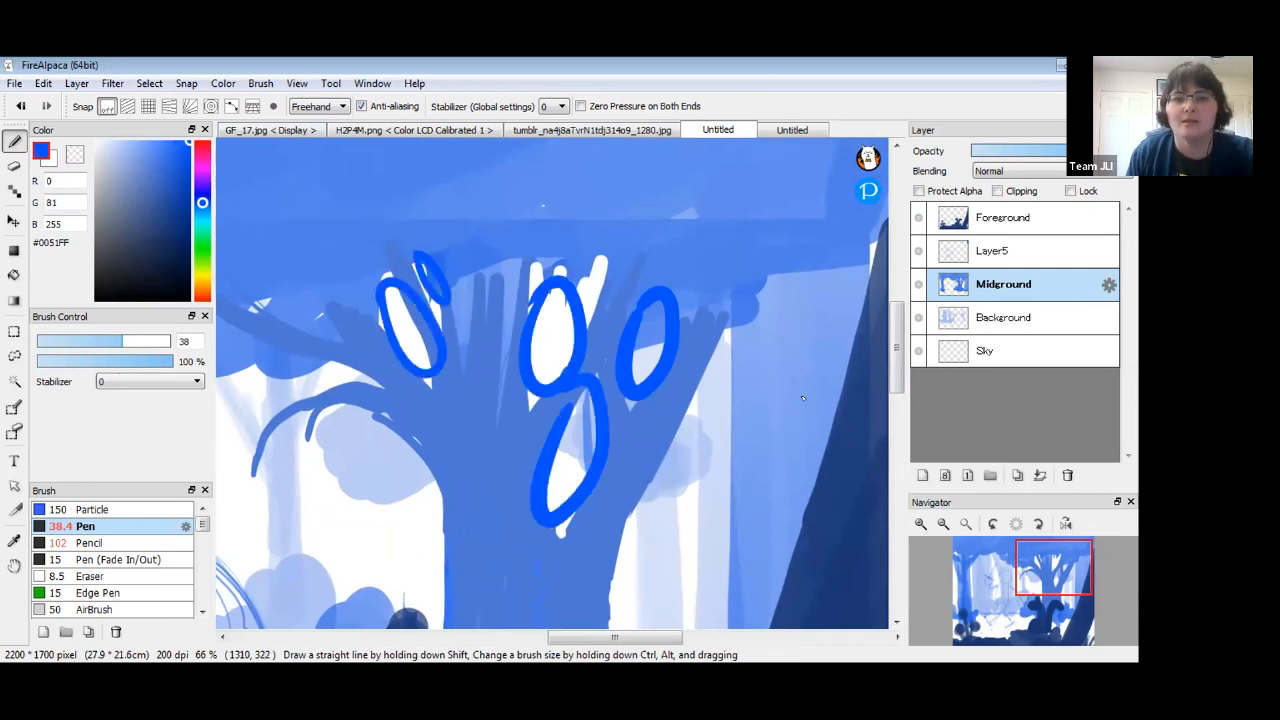
key(ctrl+z)
key(ctrl+z)
key(ctrl+z)
key(ctrl+z)
key(ctrl+z)
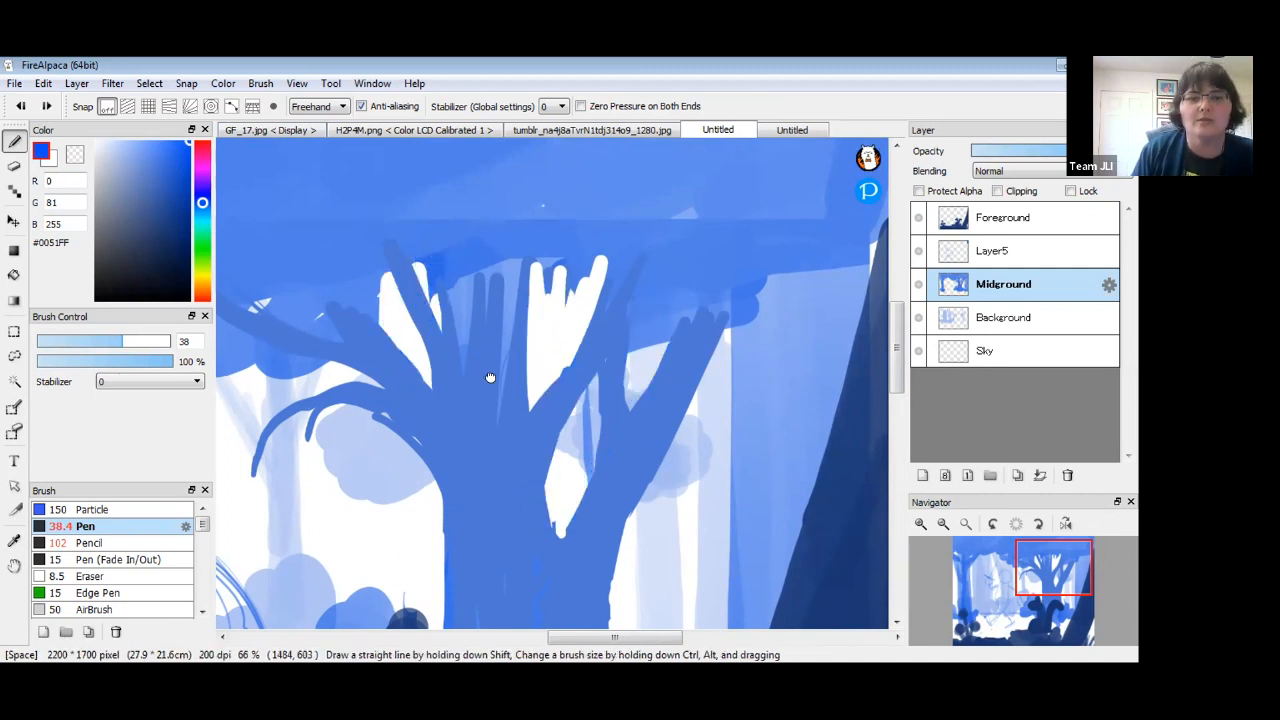
Erase the midground bushes on both sides of the tree's base behind the foreground plants with the Eraser.
drag(488, 378, 534, 326)
click(943, 525)
click(943, 525)
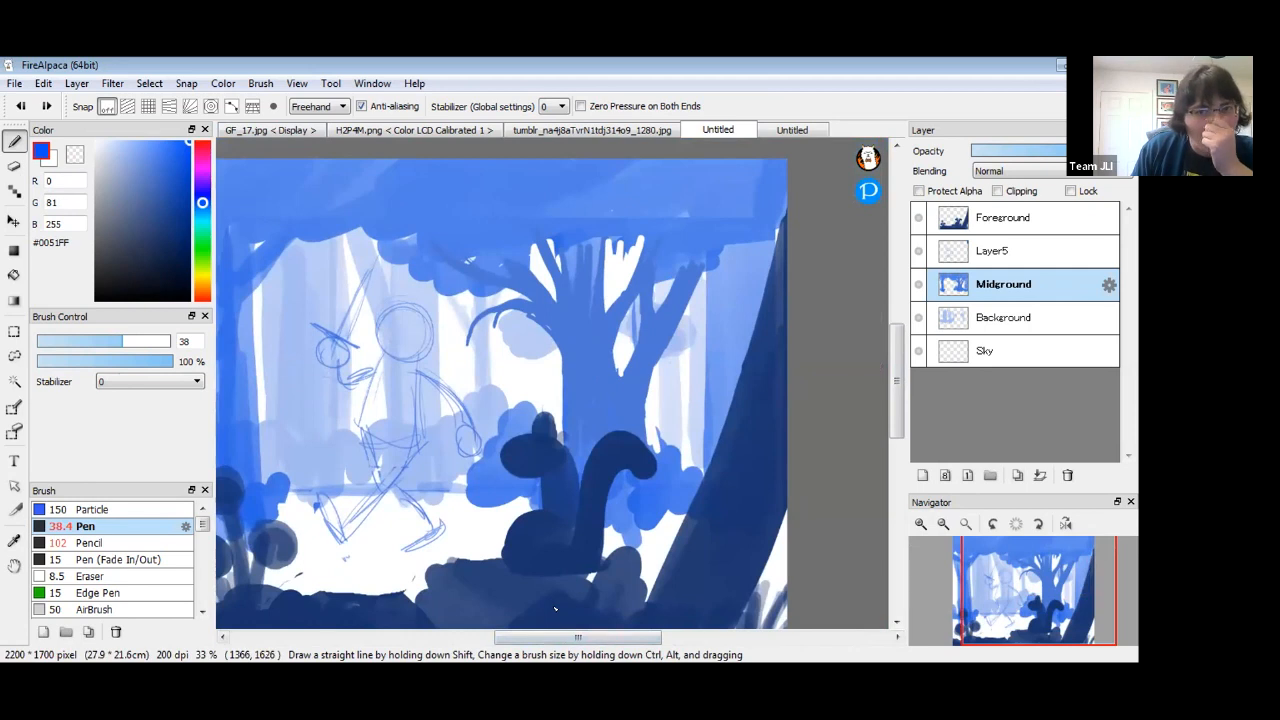
drag(610, 530, 641, 456)
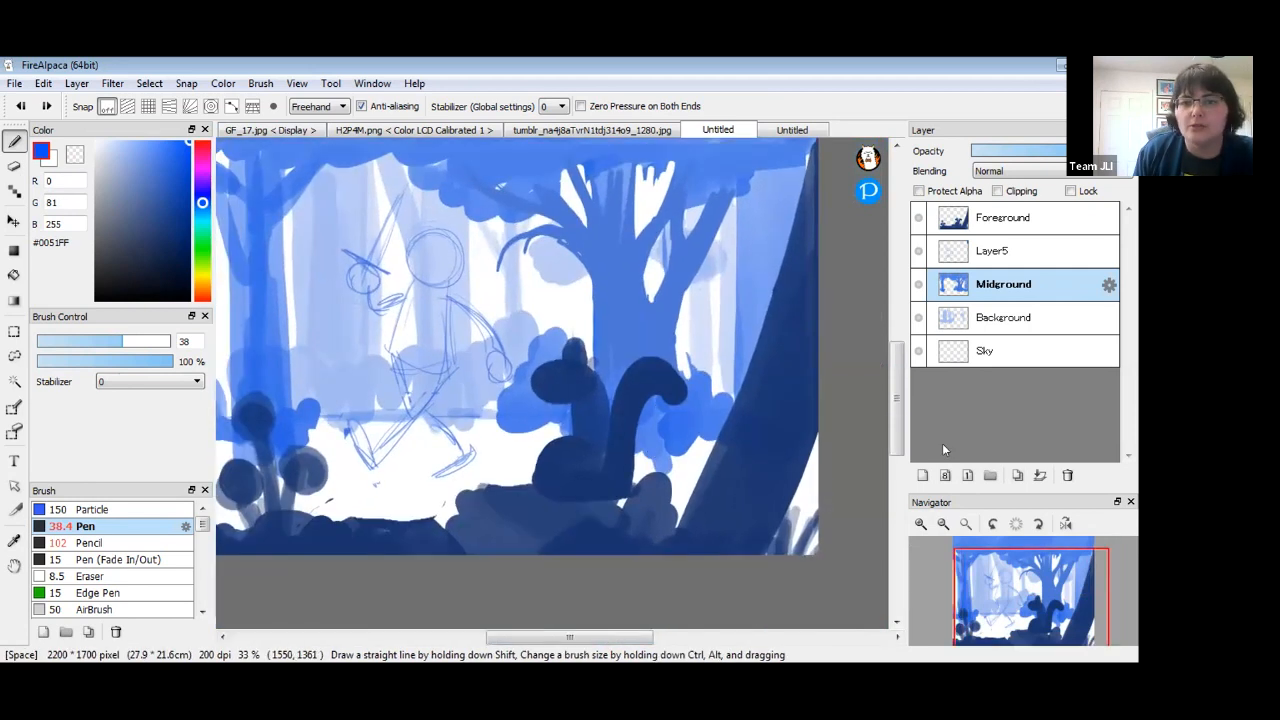
click(921, 525)
click(921, 525)
drag(532, 482, 345, 452)
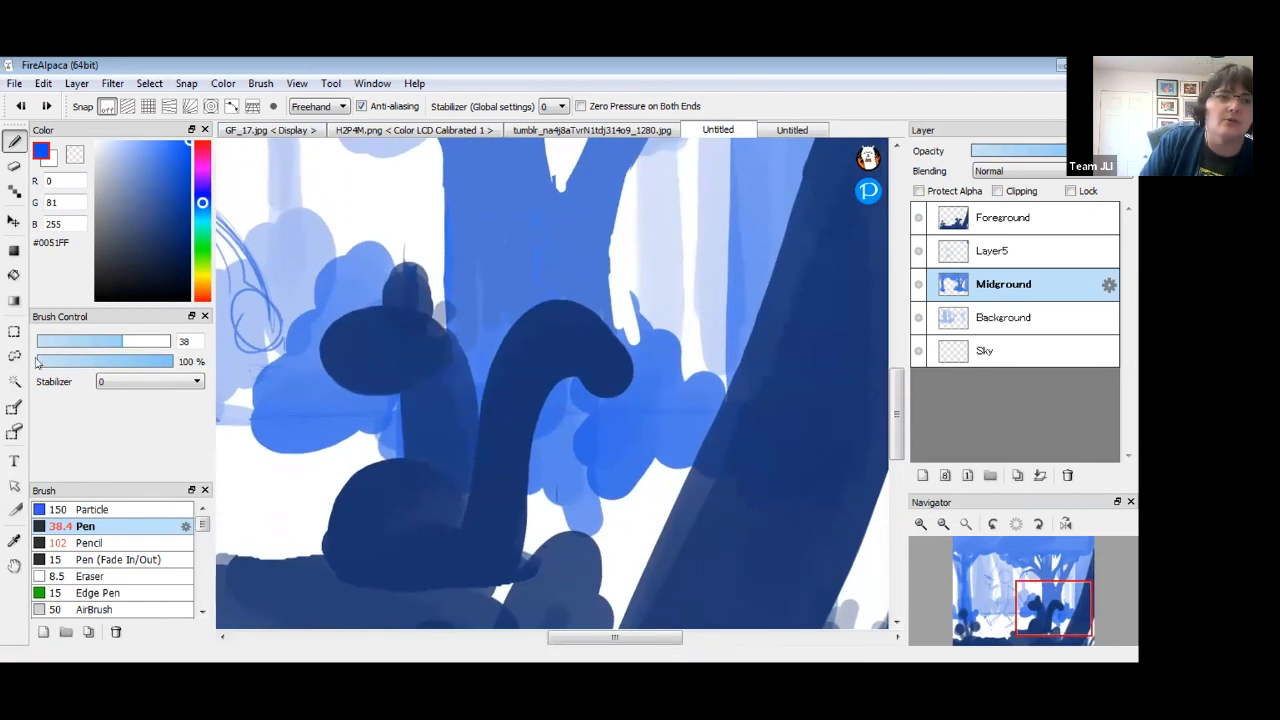
click(13, 165)
mouse_move(608, 543)
mouse_down()
mouse_move(501, 502)
mouse_move(497, 479)
mouse_move(572, 449)
mouse_move(461, 438)
mouse_move(744, 420)
mouse_move(612, 388)
mouse_move(599, 357)
mouse_move(673, 319)
mouse_move(693, 436)
mouse_up()
mouse_move(356, 408)
mouse_down()
mouse_move(277, 437)
mouse_move(260, 427)
mouse_move(273, 398)
mouse_move(332, 443)
mouse_move(392, 408)
mouse_move(431, 407)
mouse_move(358, 443)
mouse_up()
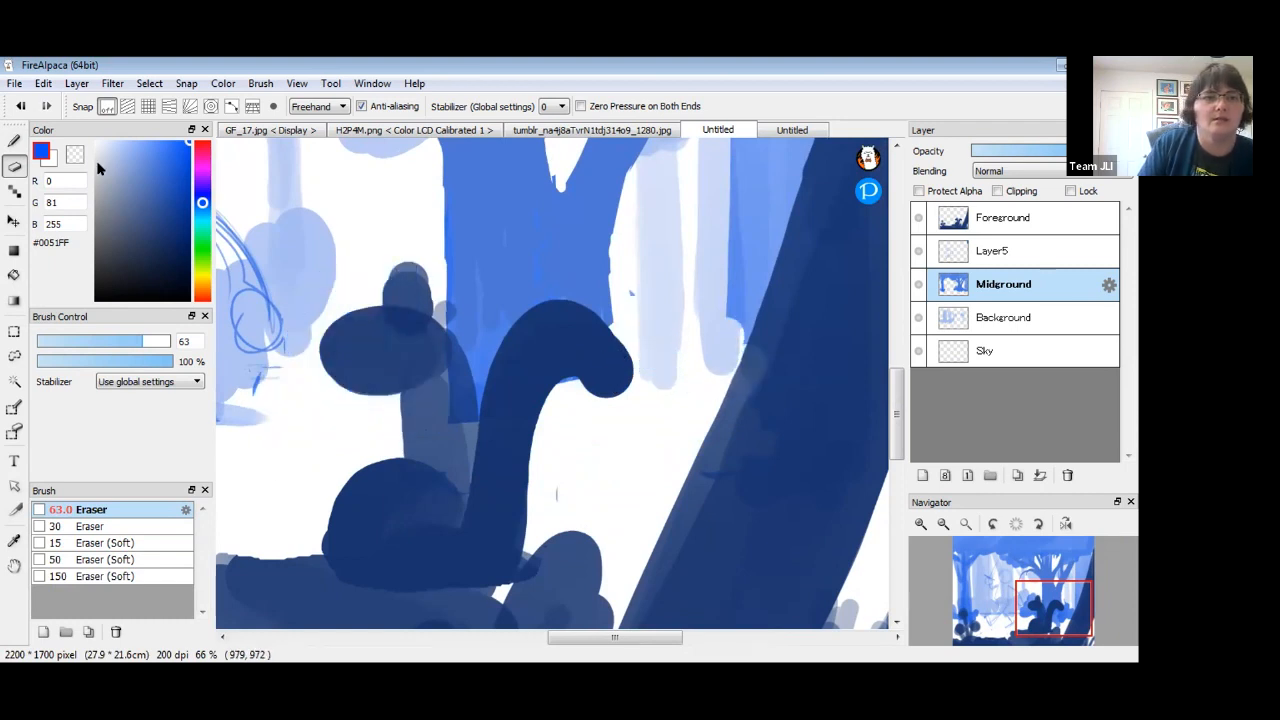
Paint spreading, tapered roots at the base of the trunk in #4D78D5 with the Pen and trim their tips with the transparent color.
click(14, 140)
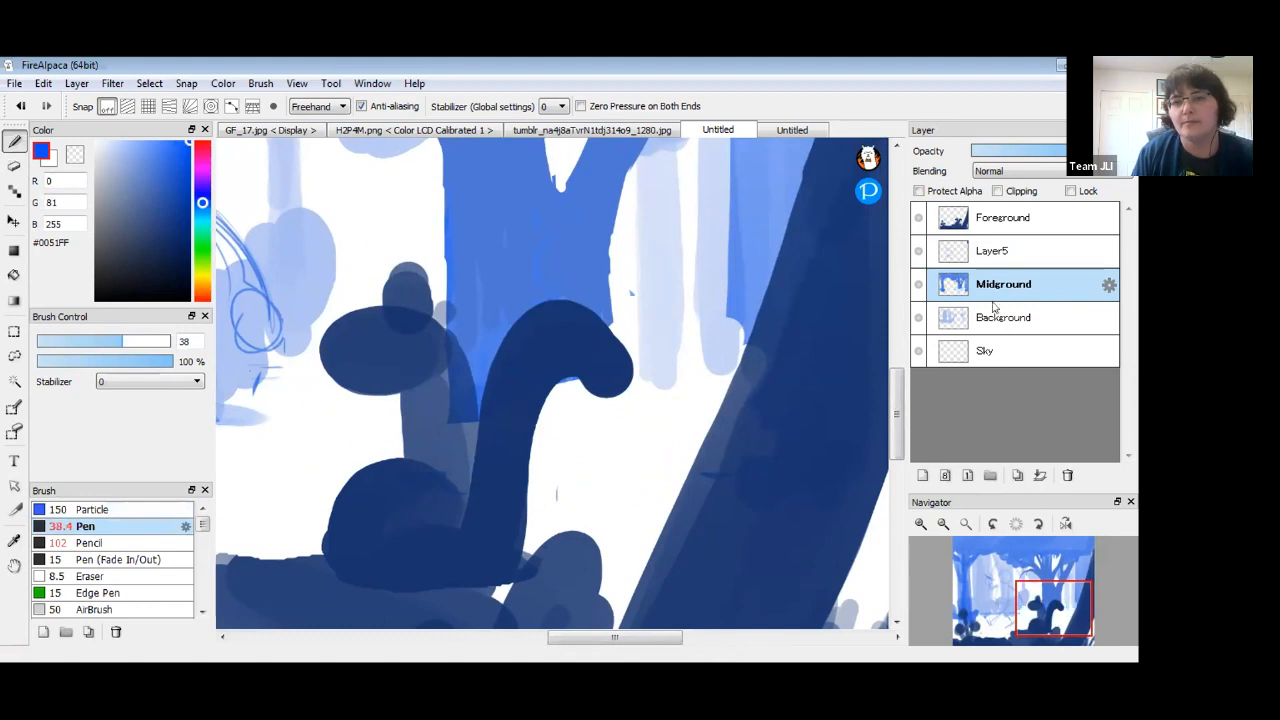
mouse_move(604, 400)
mouse_down()
mouse_move(518, 424)
mouse_move(598, 424)
mouse_move(496, 428)
mouse_move(590, 432)
mouse_up()
right_click(600, 300)
mouse_move(603, 322)
mouse_down()
mouse_move(545, 441)
mouse_move(522, 446)
mouse_move(575, 382)
mouse_move(538, 381)
mouse_up()
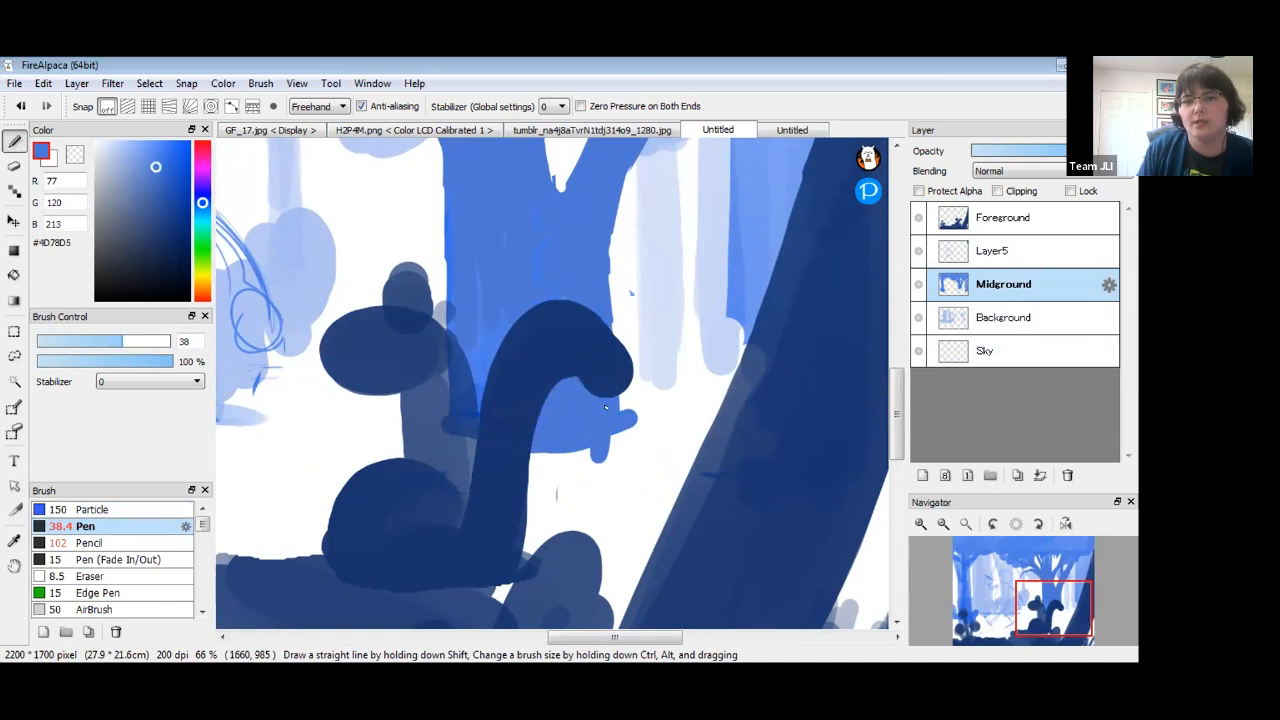
mouse_move(628, 389)
mouse_down()
mouse_move(660, 414)
mouse_move(630, 411)
mouse_move(706, 437)
mouse_move(690, 441)
mouse_up()
mouse_move(463, 405)
mouse_down()
mouse_move(380, 438)
mouse_move(448, 437)
mouse_up()
mouse_move(548, 455)
mouse_down()
mouse_move(588, 459)
mouse_move(580, 435)
mouse_move(616, 465)
mouse_move(655, 472)
mouse_move(616, 457)
mouse_move(611, 434)
mouse_move(635, 463)
mouse_move(617, 467)
mouse_move(655, 472)
mouse_move(621, 451)
mouse_up()
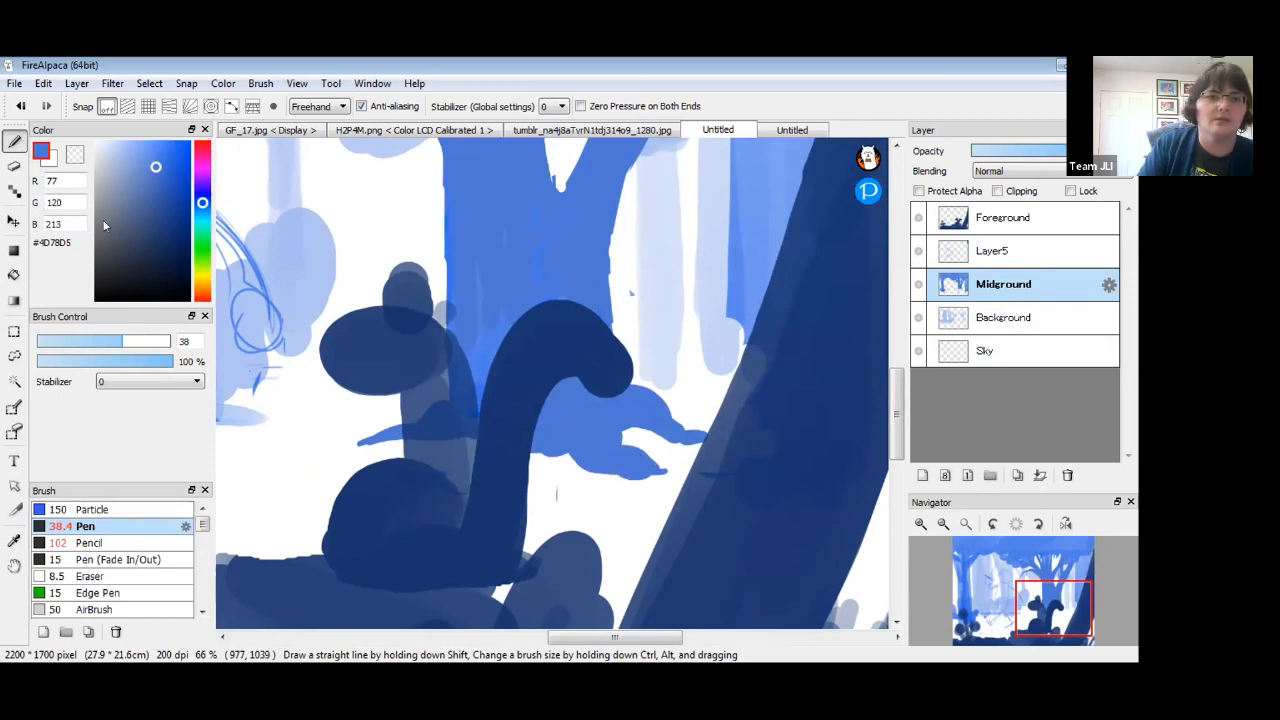
key(x)
drag(574, 466, 670, 467)
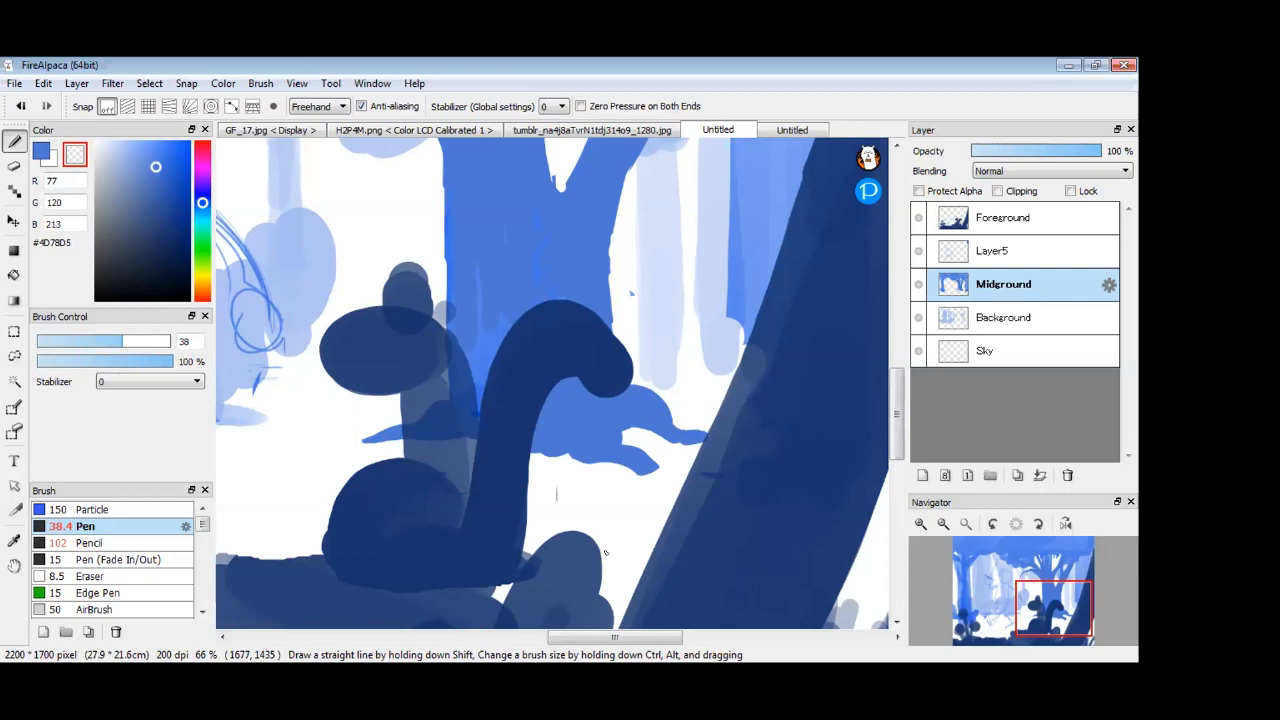
Slim the tree's right branch and clean the trunk's right edge by erasing along them with the transparent color.
mouse_move(679, 304)
mouse_down()
mouse_move(637, 369)
mouse_move(646, 480)
mouse_move(642, 410)
mouse_move(619, 485)
mouse_up()
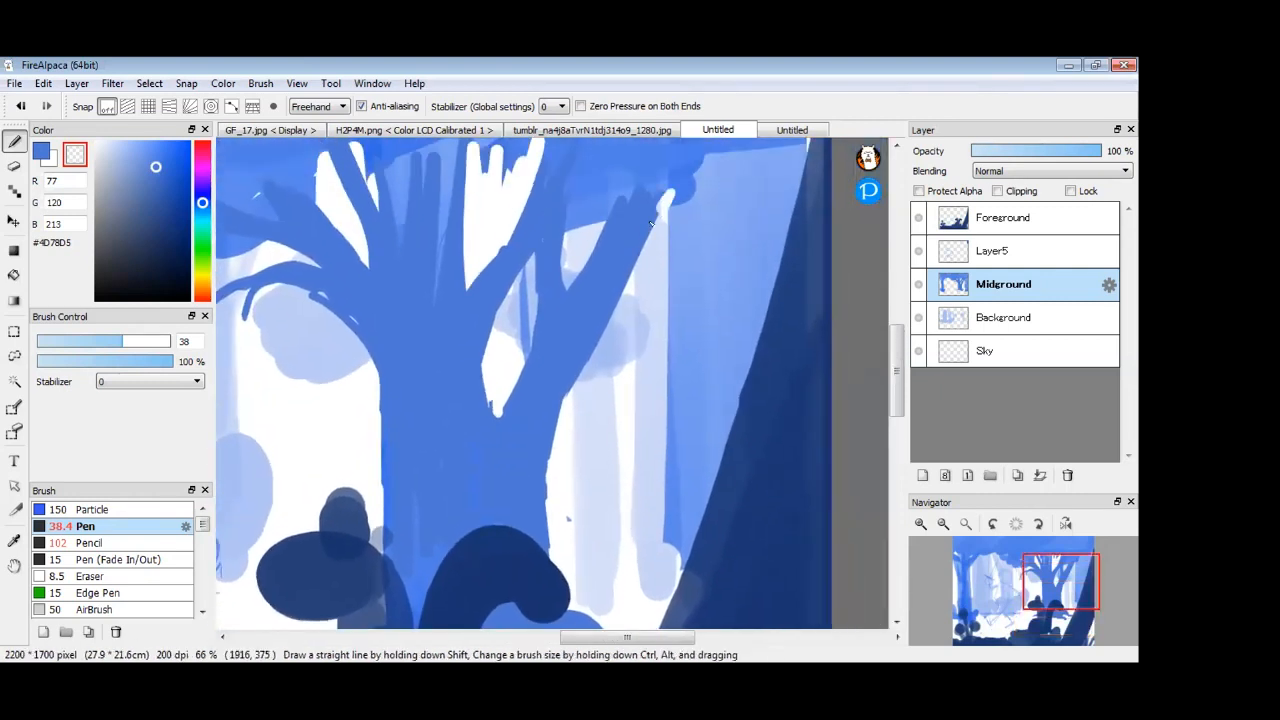
drag(608, 316, 588, 366)
drag(645, 225, 576, 388)
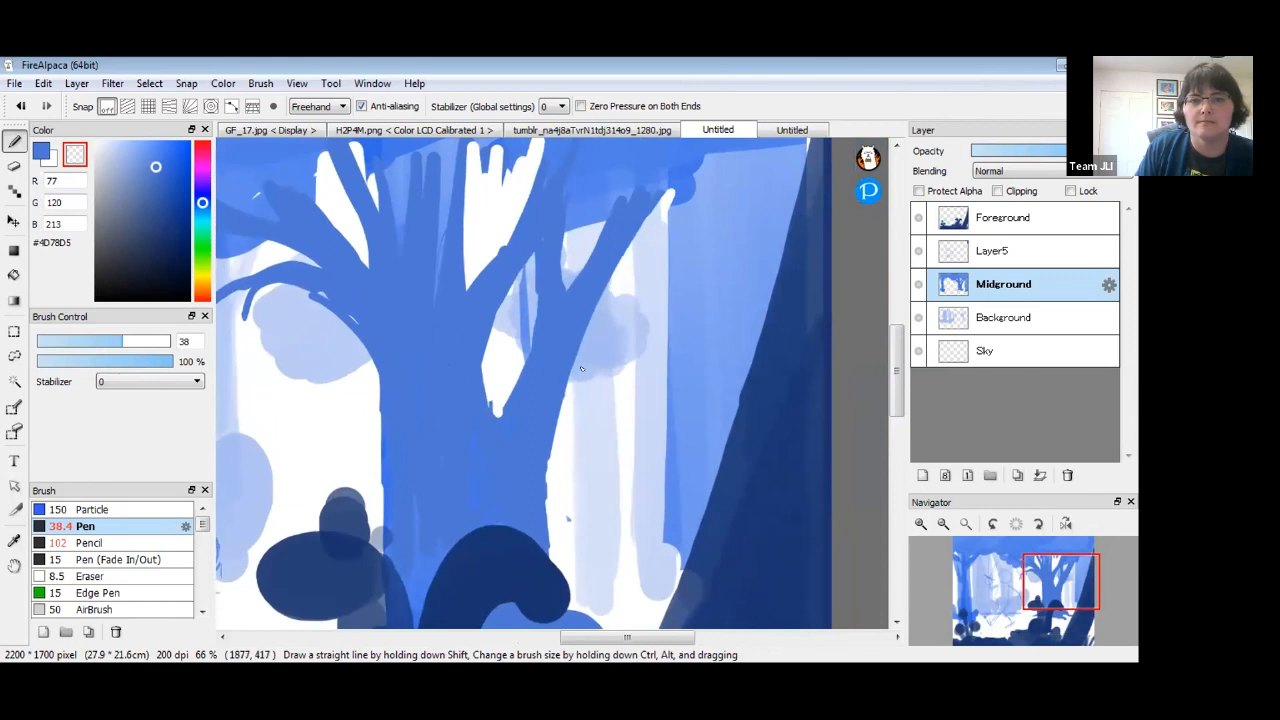
drag(550, 484, 548, 556)
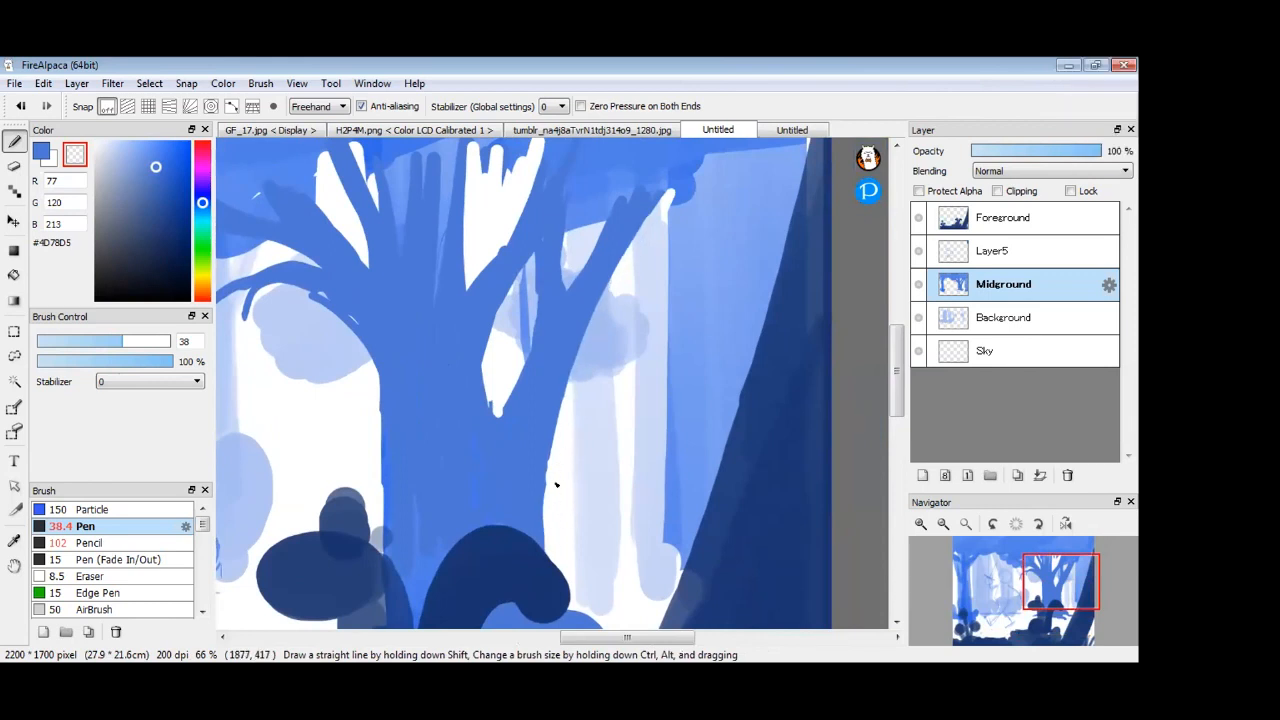
Paint tapered branches between the trunk and right limb and reaching out toward the canopy's right side in #4D78D5 with the Pen.
drag(543, 480, 680, 375)
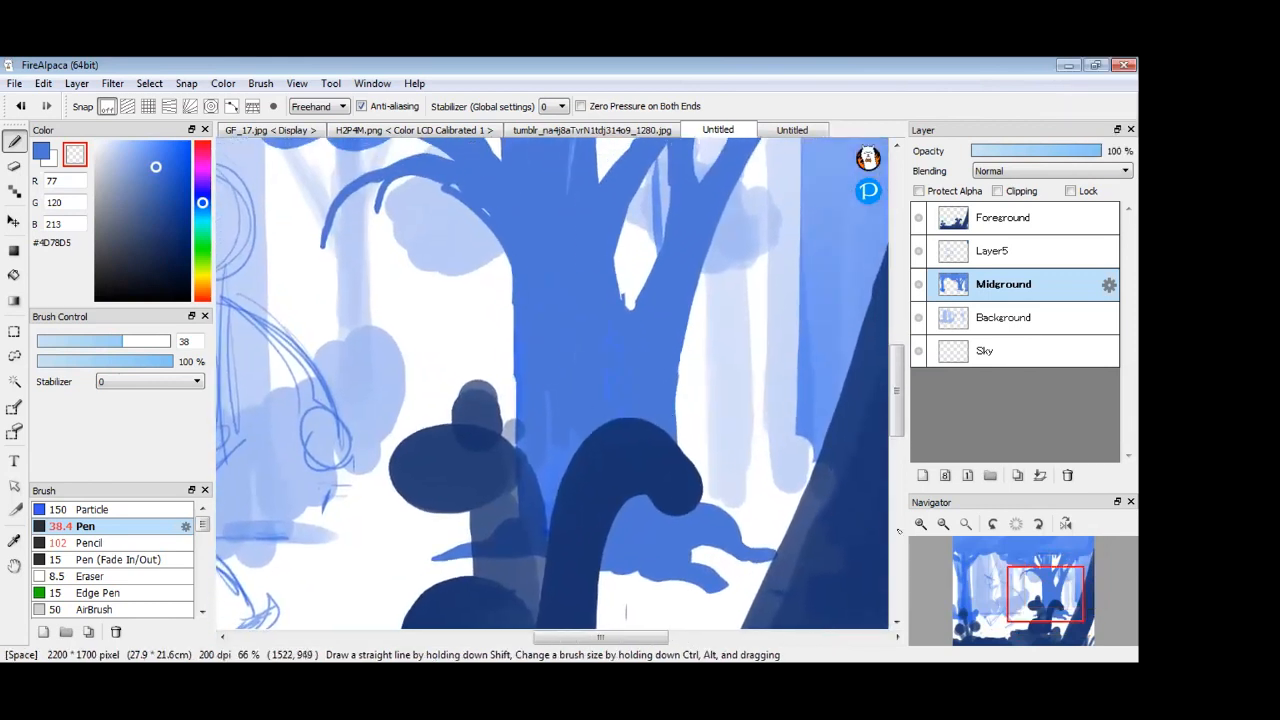
scroll(678, 437, down, 2)
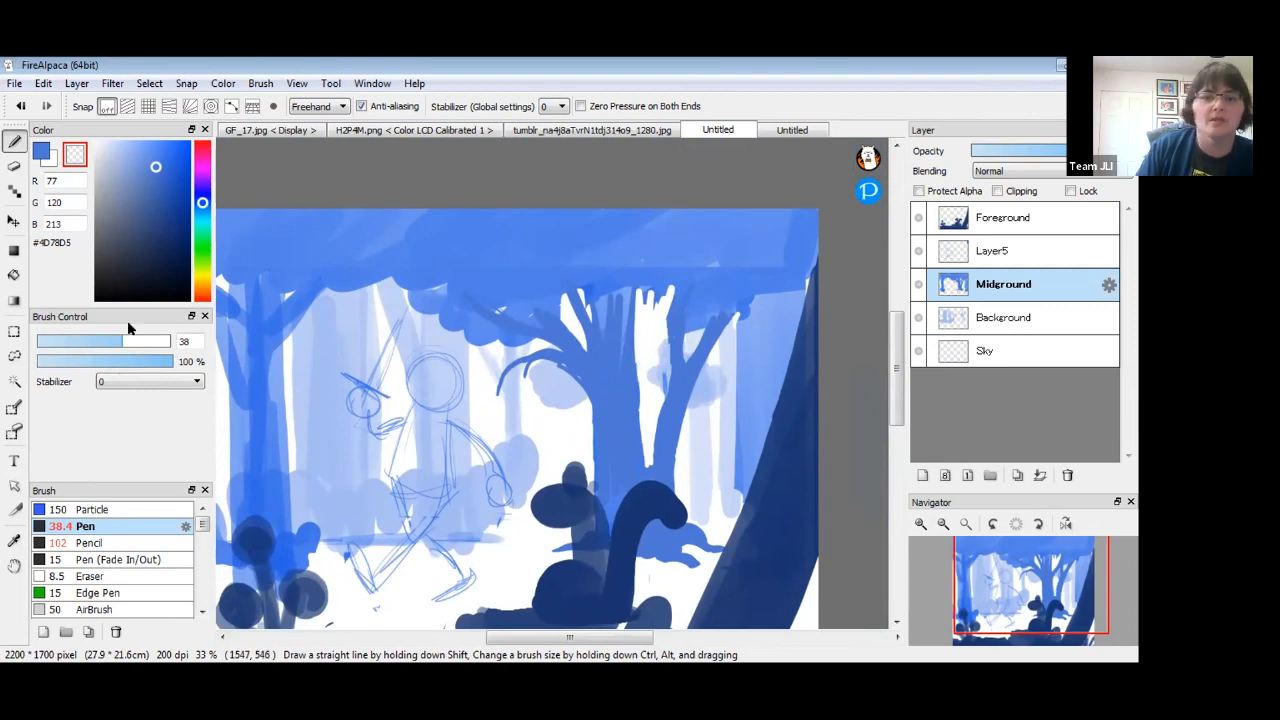
click(42, 154)
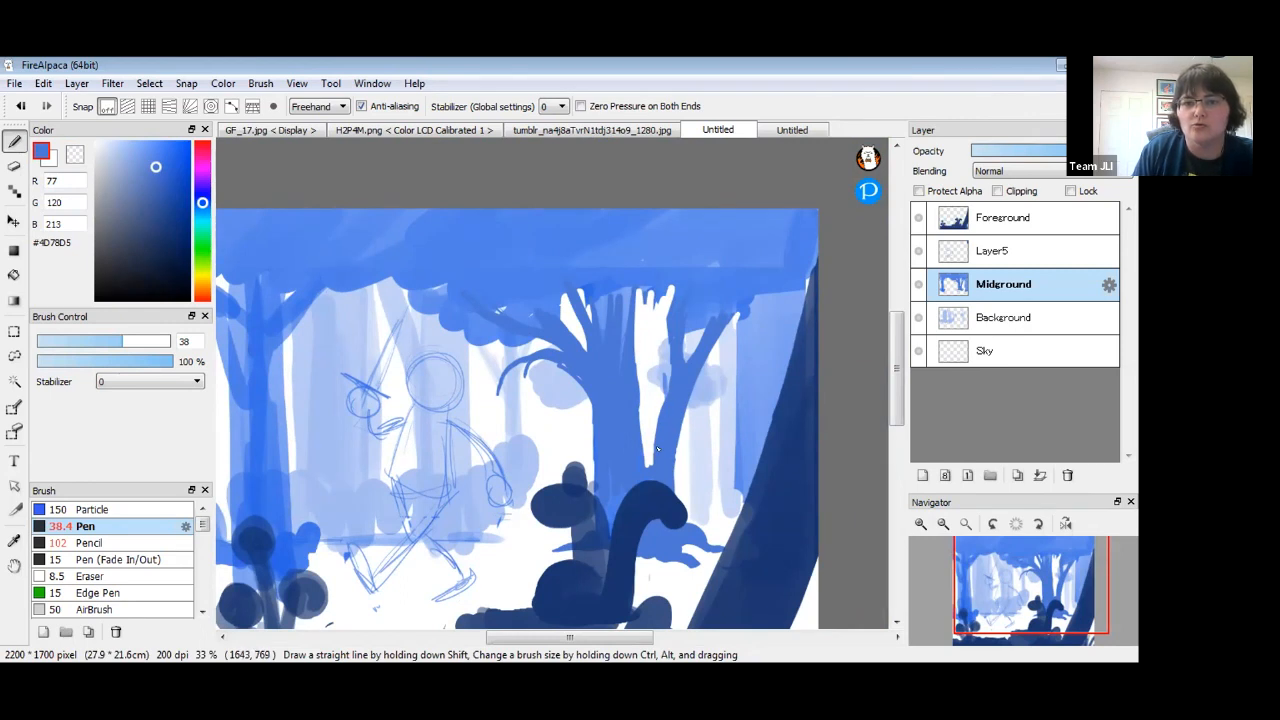
mouse_move(637, 437)
mouse_down()
mouse_move(687, 291)
mouse_move(644, 395)
mouse_move(670, 341)
mouse_move(671, 352)
mouse_move(656, 306)
mouse_move(658, 342)
mouse_up()
mouse_move(700, 358)
mouse_down()
mouse_move(761, 327)
mouse_move(784, 295)
mouse_up()
mouse_move(750, 340)
mouse_down()
mouse_move(715, 353)
mouse_move(777, 313)
mouse_move(716, 357)
mouse_move(708, 345)
mouse_move(752, 327)
mouse_move(770, 300)
mouse_move(700, 357)
mouse_move(776, 291)
mouse_up()
key(ctrl+z)
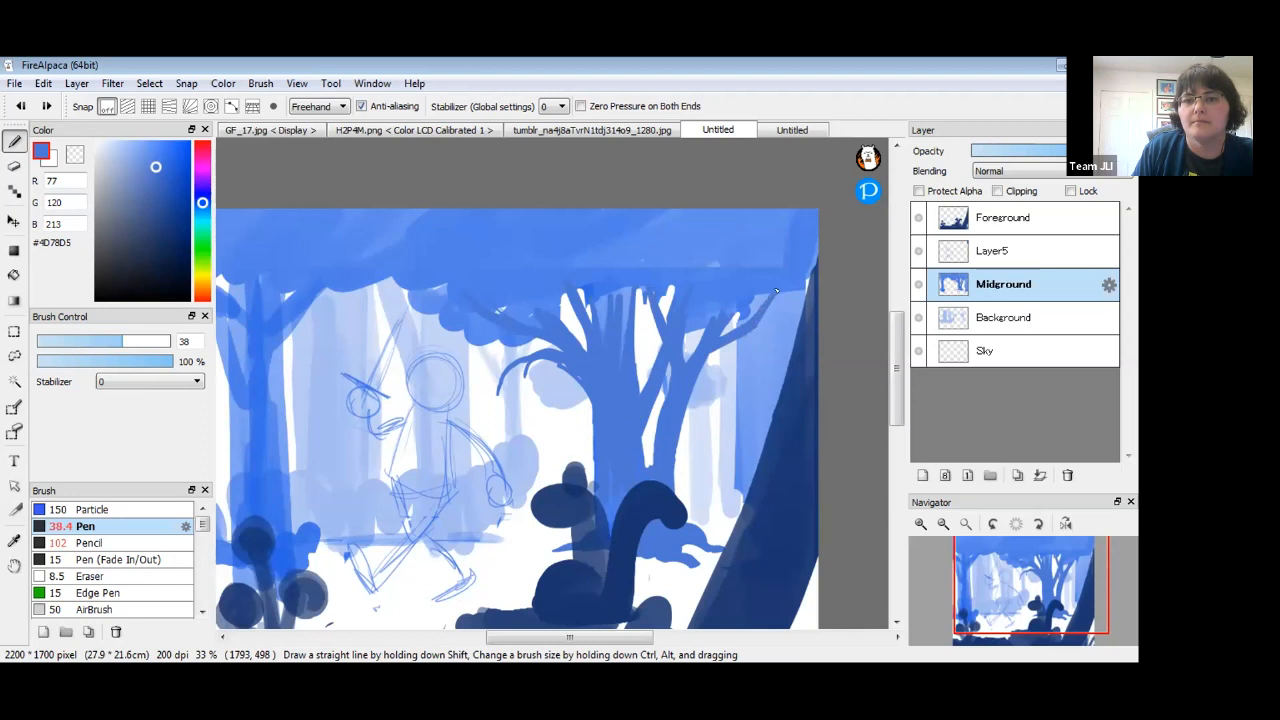
scroll(767, 300, down, 3)
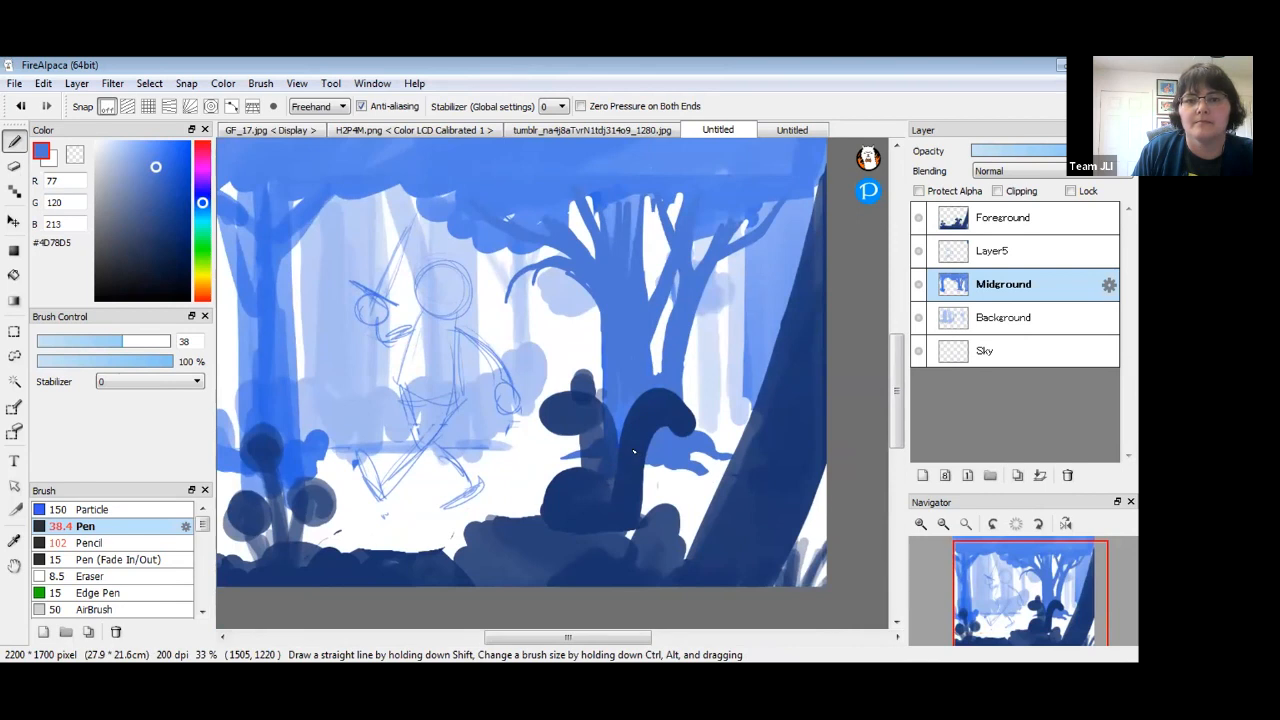
scroll(606, 434, up, 3)
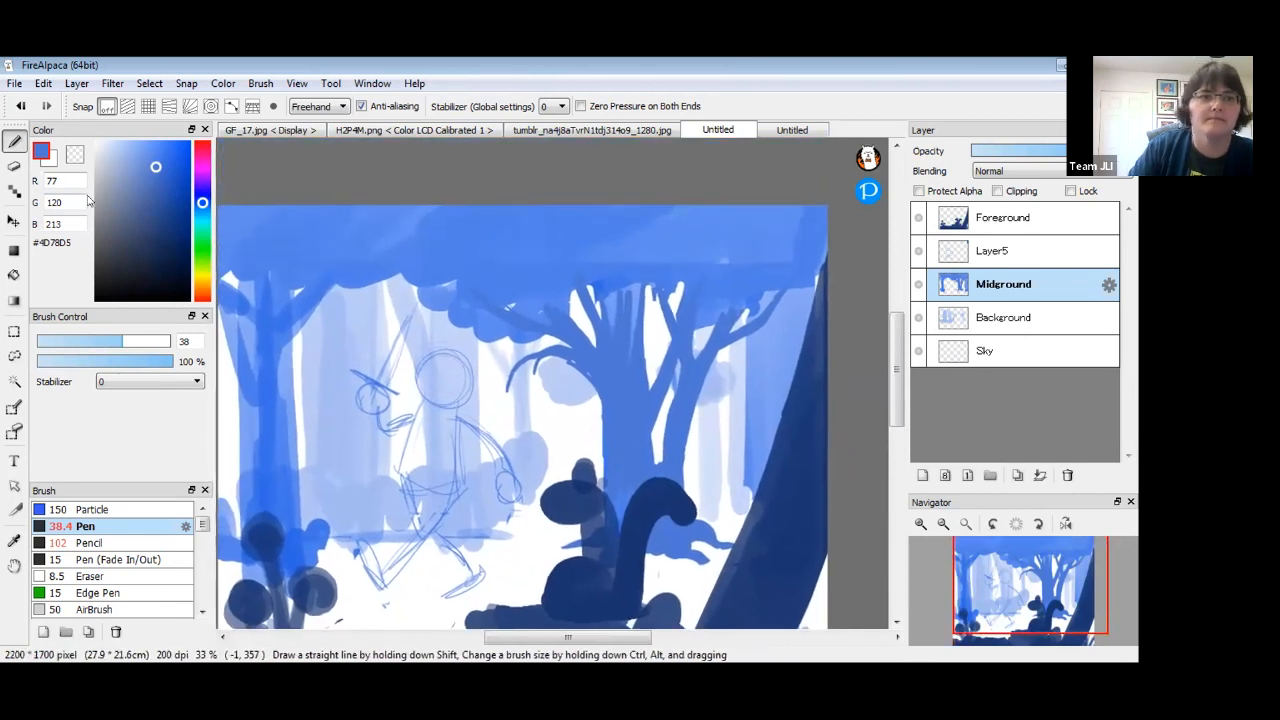
Erase the tree's central branch cluster and repaint a straight central trunk with thinner side branches in #4D78D5.
click(14, 168)
mouse_move(563, 280)
mouse_down()
mouse_move(612, 349)
mouse_move(645, 344)
mouse_move(635, 274)
mouse_move(571, 297)
mouse_move(596, 344)
mouse_up()
click(14, 141)
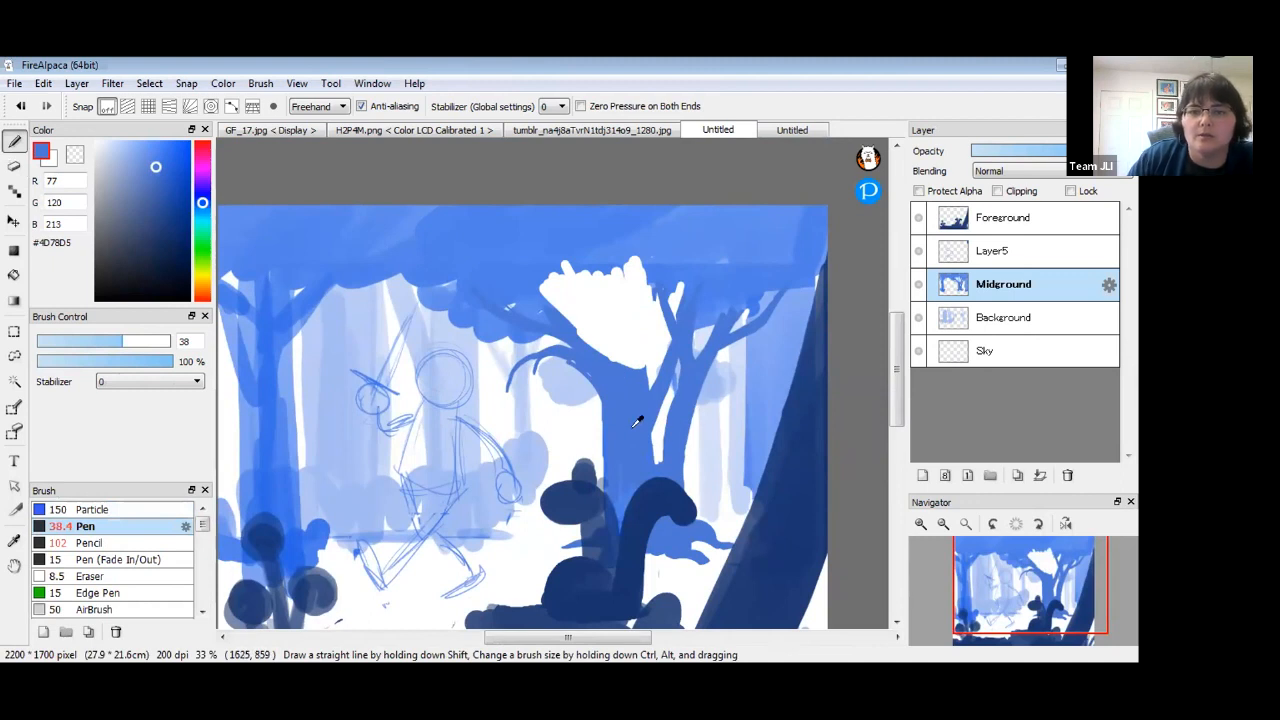
mouse_move(606, 342)
mouse_down()
mouse_move(611, 287)
mouse_move(611, 366)
mouse_move(622, 341)
mouse_move(631, 352)
mouse_move(631, 289)
mouse_move(637, 355)
mouse_up()
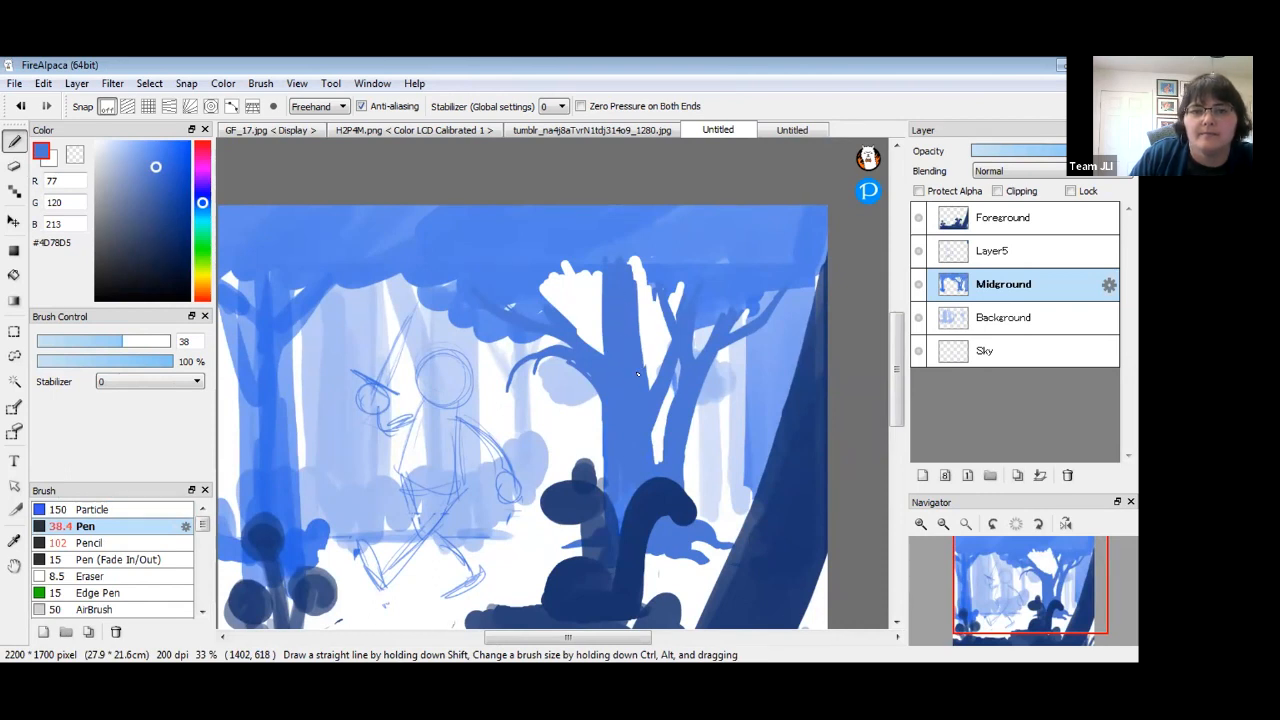
drag(642, 320, 636, 327)
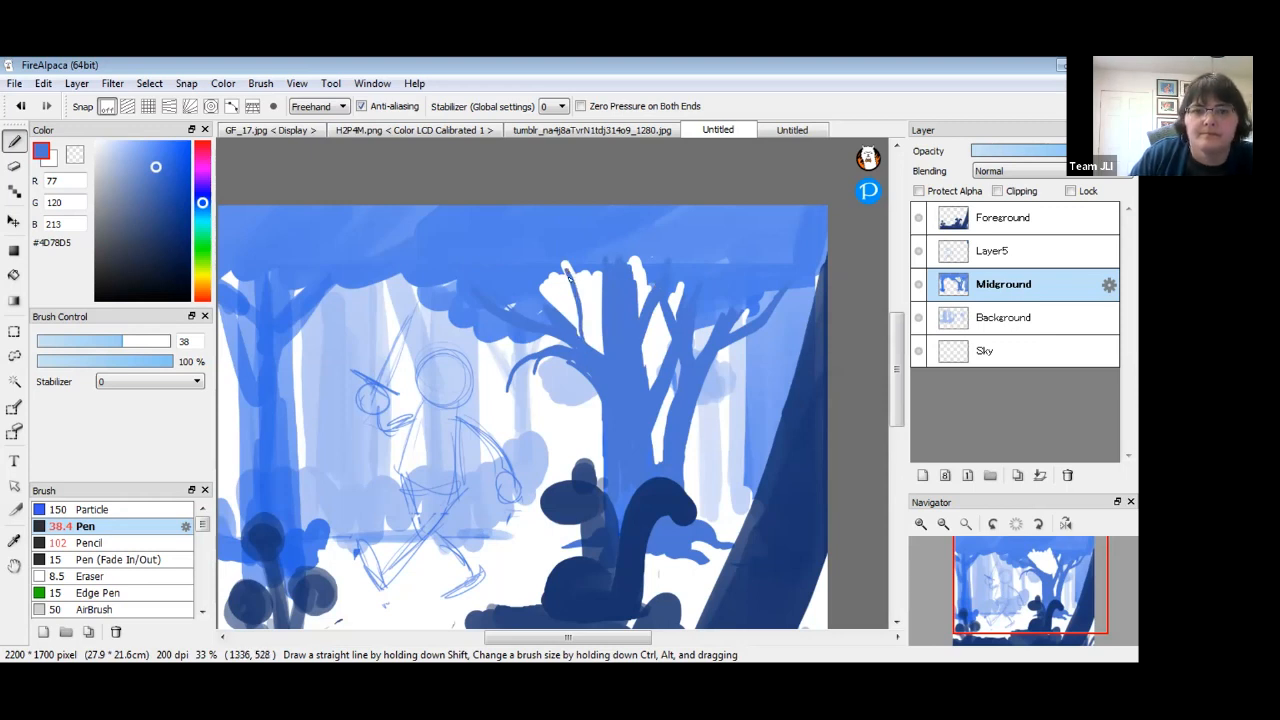
drag(578, 340, 607, 361)
drag(570, 274, 574, 328)
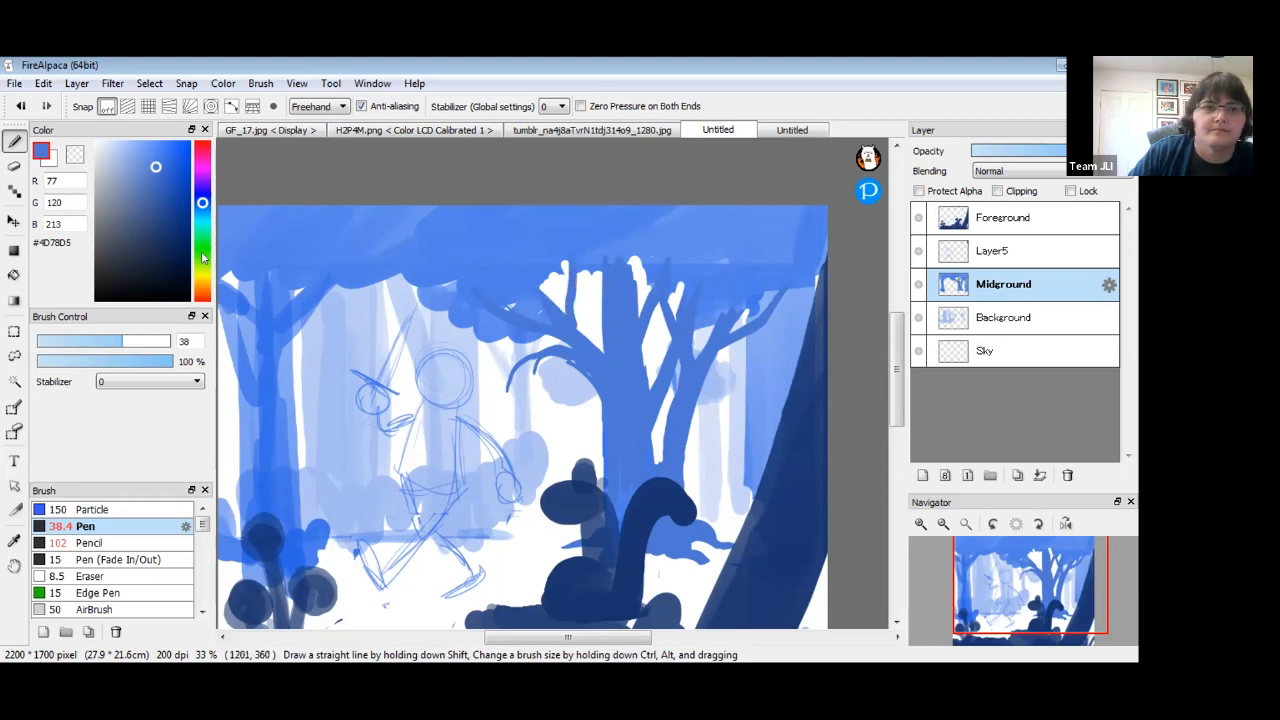
Erase the midground foliage above and around the tree's branches with the Eraser enlarged to 249.
key(e)
mouse_move(470, 328)
mouse_down()
mouse_move(497, 337)
mouse_move(451, 306)
mouse_move(500, 323)
mouse_move(457, 289)
mouse_move(535, 310)
mouse_move(533, 272)
mouse_move(563, 246)
mouse_move(581, 273)
mouse_move(597, 252)
mouse_move(678, 276)
mouse_move(711, 266)
mouse_move(718, 300)
mouse_move(791, 274)
mouse_move(674, 240)
mouse_move(541, 233)
mouse_up()
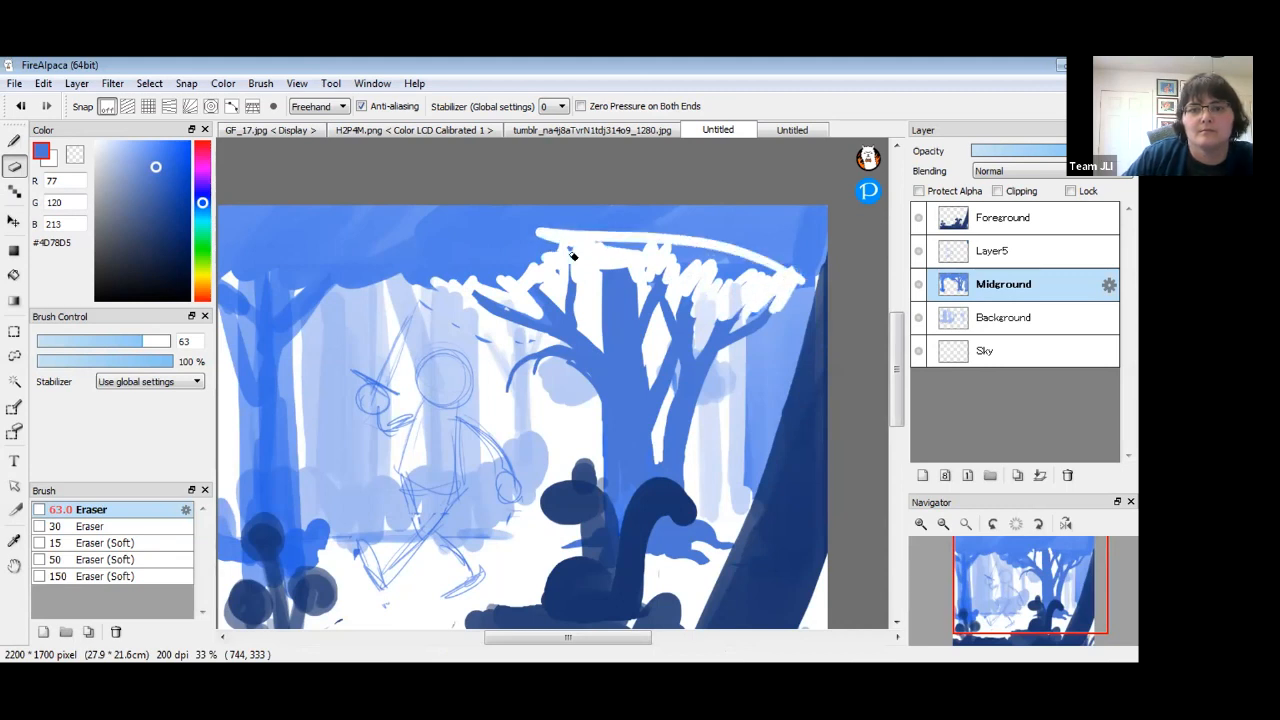
drag(150, 342, 170, 342)
mouse_move(548, 252)
mouse_down()
mouse_move(766, 294)
mouse_move(514, 263)
mouse_move(483, 287)
mouse_up()
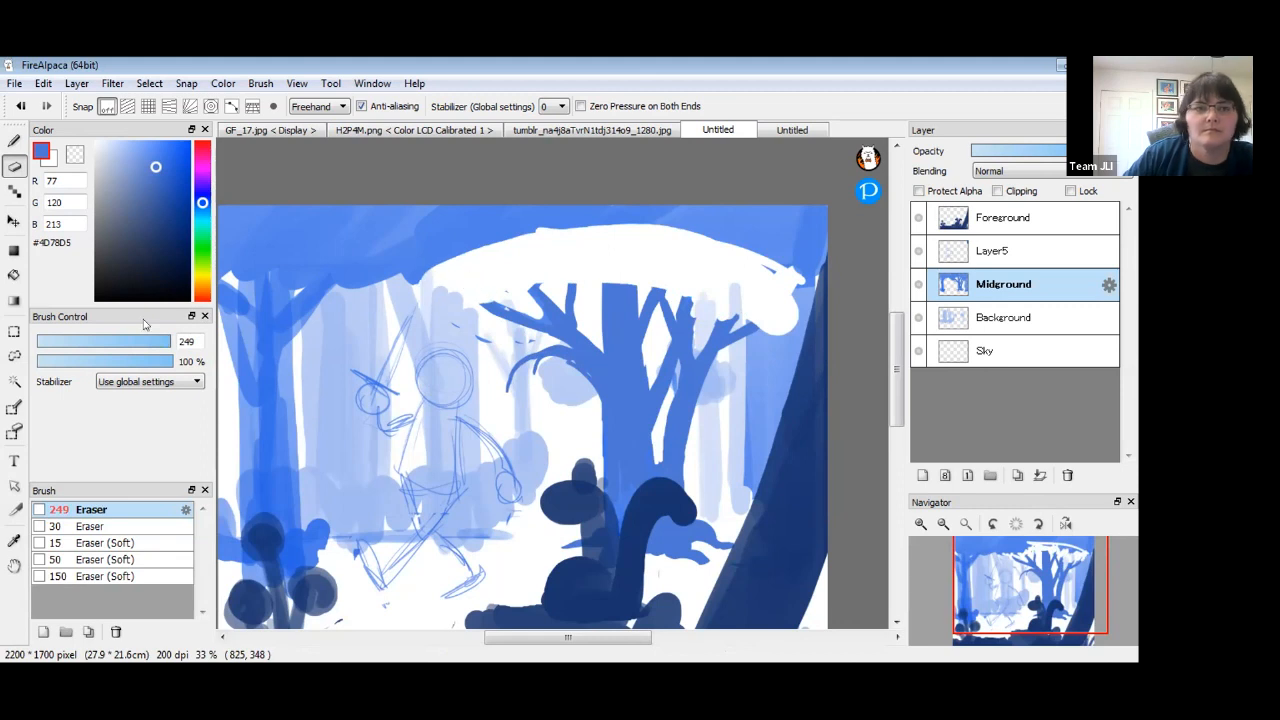
Extend the trunk top and the branch tips up into the cleared canopy area with the Pen in #4D78D5.
key(b)
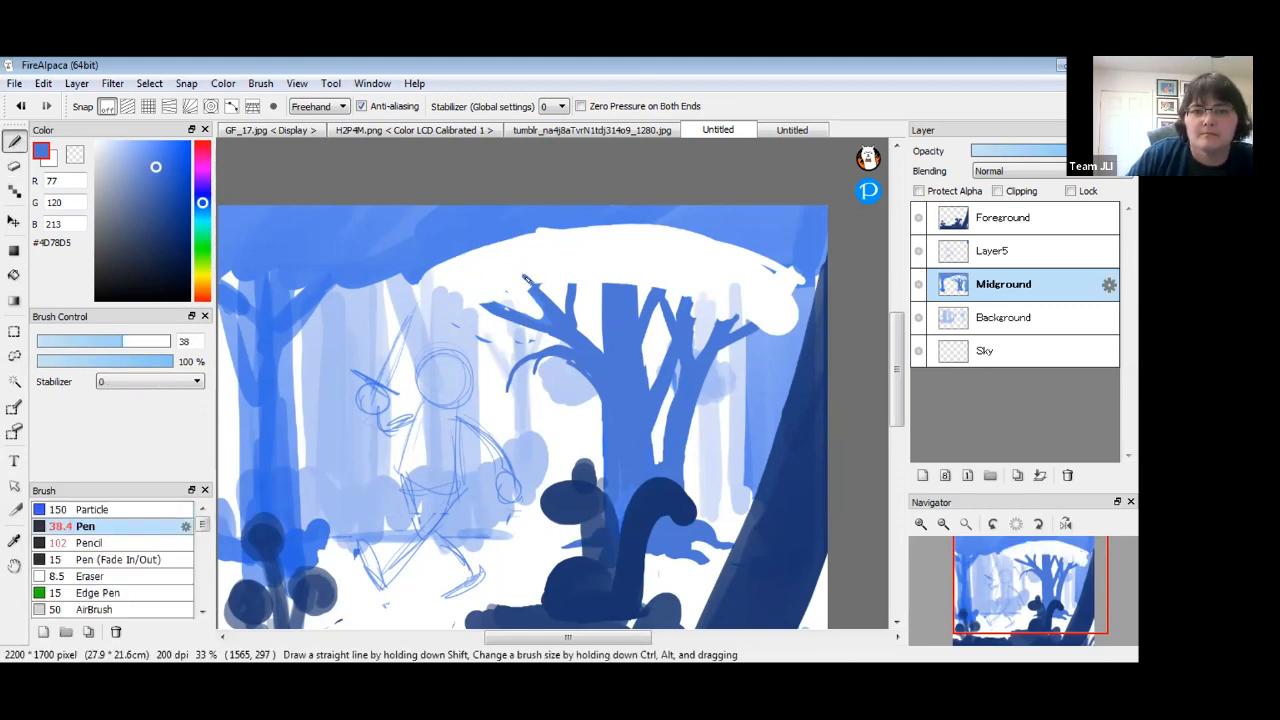
drag(522, 303, 454, 282)
mouse_move(576, 273)
mouse_down()
mouse_move(578, 326)
mouse_move(606, 312)
mouse_move(606, 253)
mouse_move(611, 274)
mouse_move(630, 264)
mouse_move(634, 294)
mouse_up()
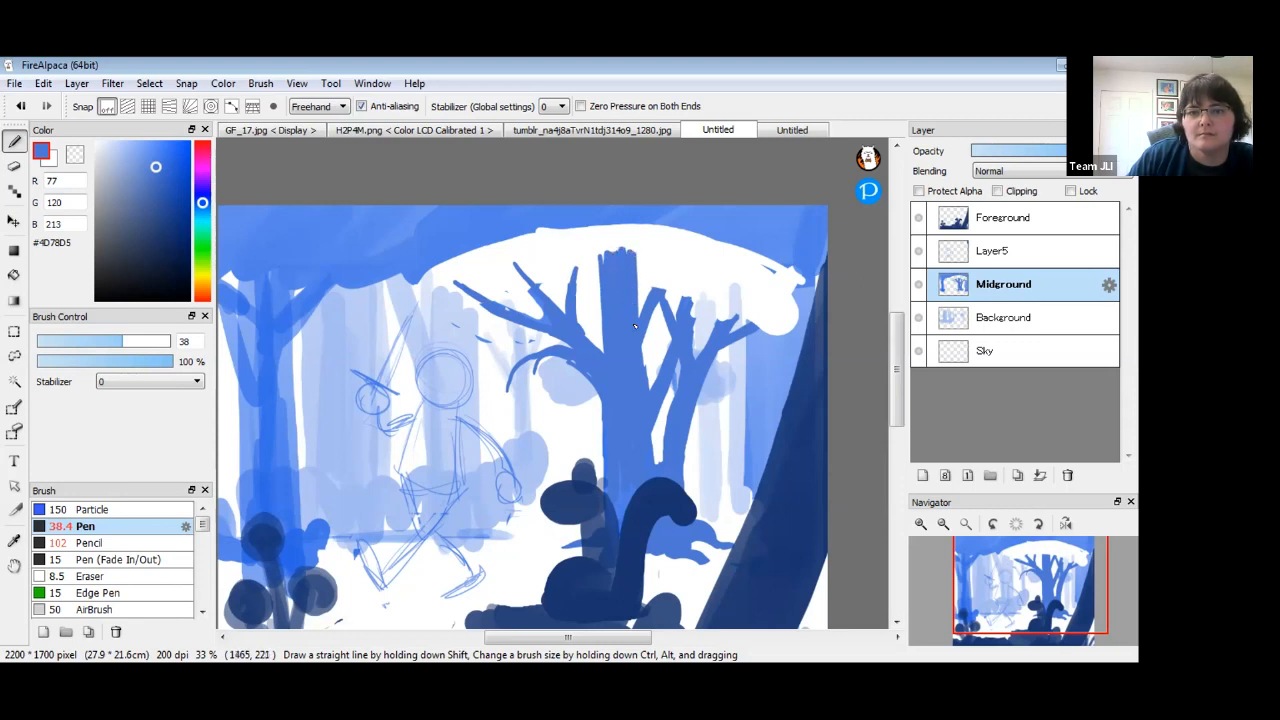
mouse_move(690, 338)
mouse_down()
mouse_move(709, 288)
mouse_move(690, 344)
mouse_up()
mouse_move(688, 289)
mouse_down()
mouse_move(685, 320)
mouse_move(697, 284)
mouse_move(694, 307)
mouse_move(718, 328)
mouse_move(729, 294)
mouse_move(723, 338)
mouse_up()
drag(645, 338, 642, 410)
Refine the gaps right of the trunk with the transparent color, then fill the lower fork and add a thin branch in #4D78D5.
key(x)
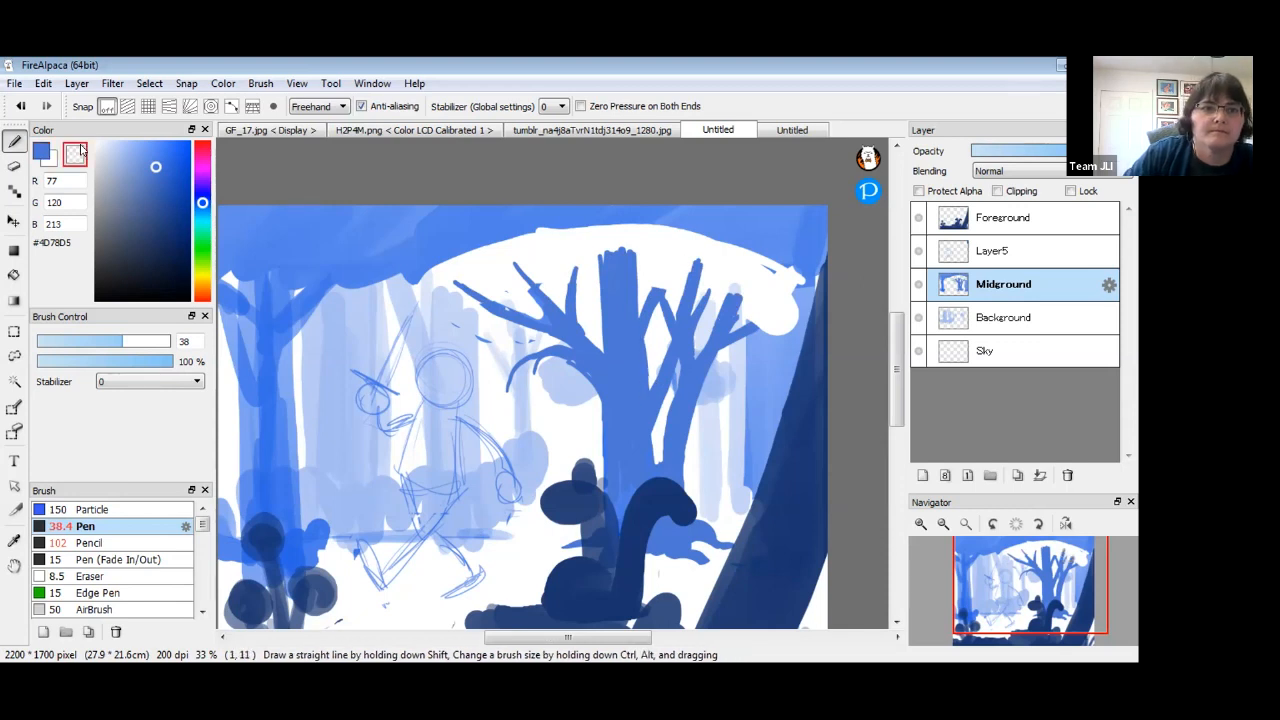
drag(645, 343, 646, 386)
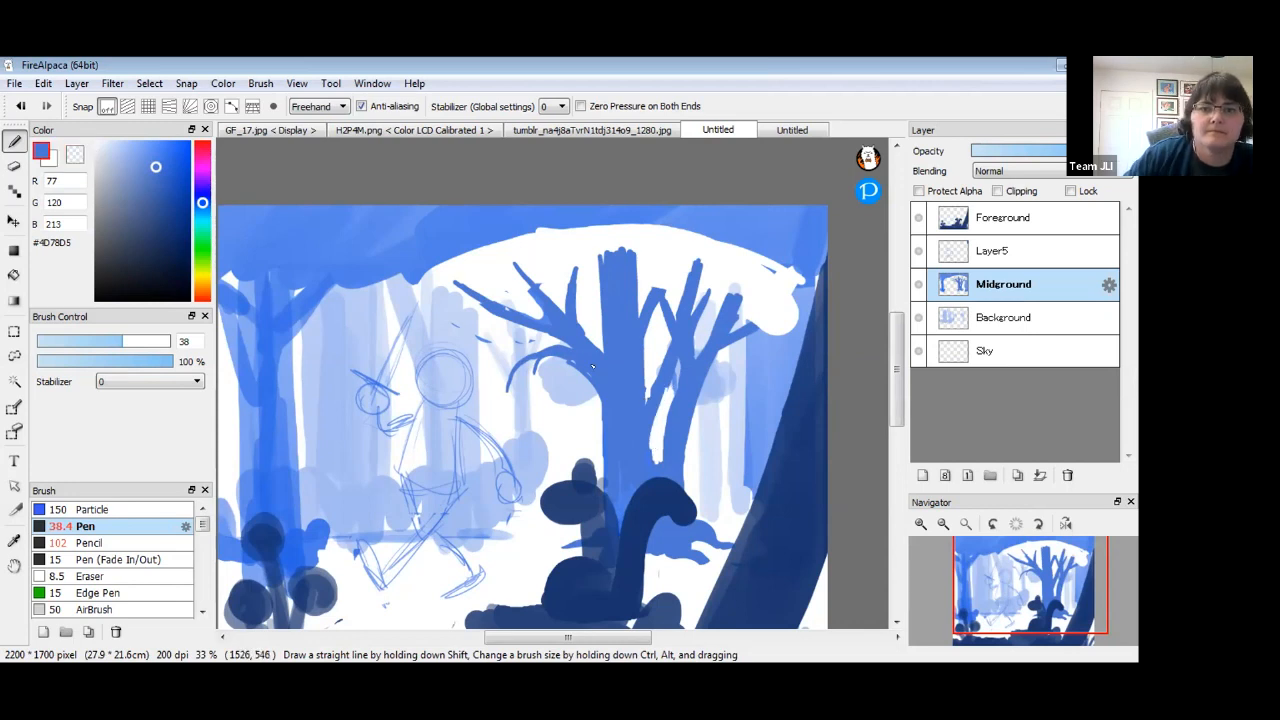
key(x)
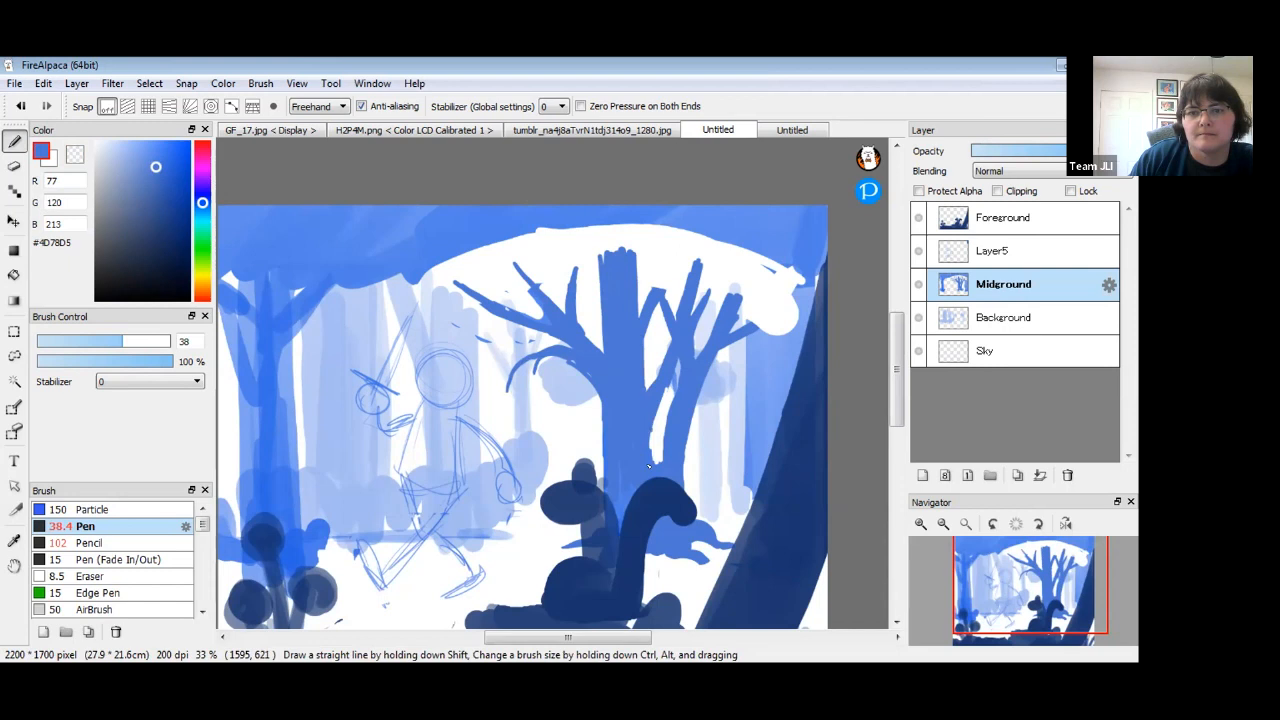
drag(651, 411, 658, 464)
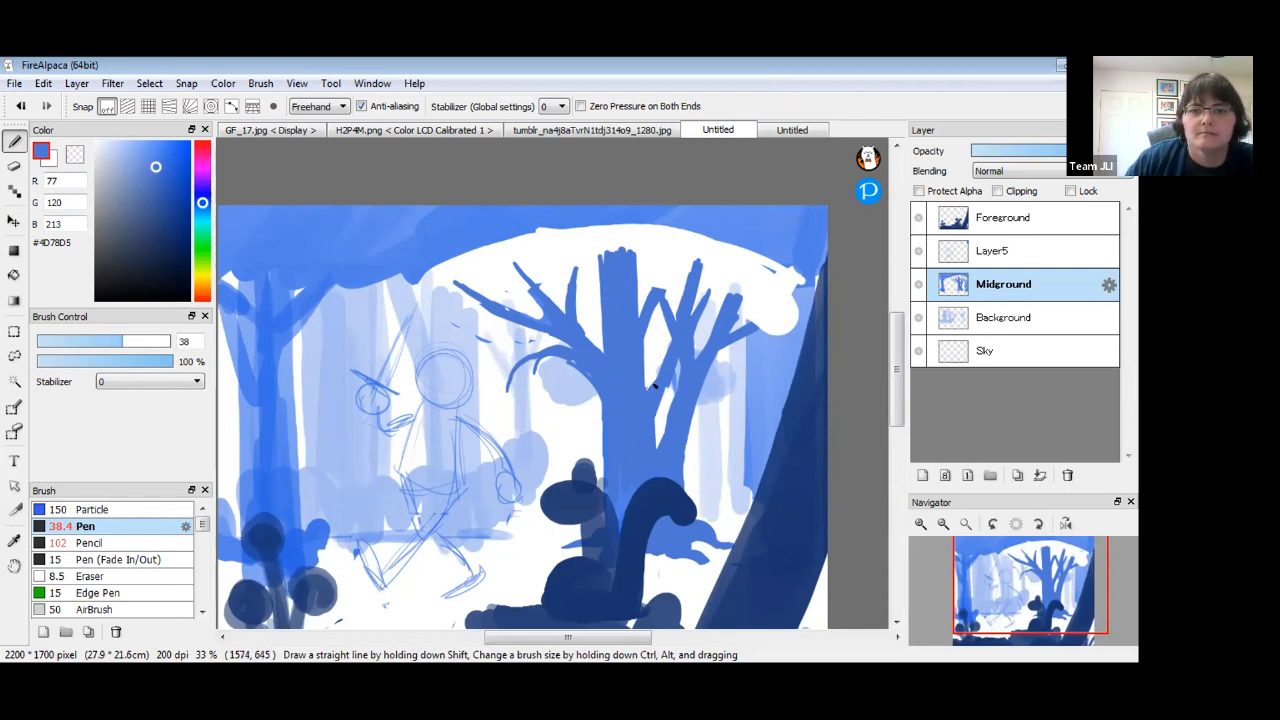
mouse_move(653, 344)
mouse_down()
mouse_move(650, 306)
mouse_move(655, 383)
mouse_up()
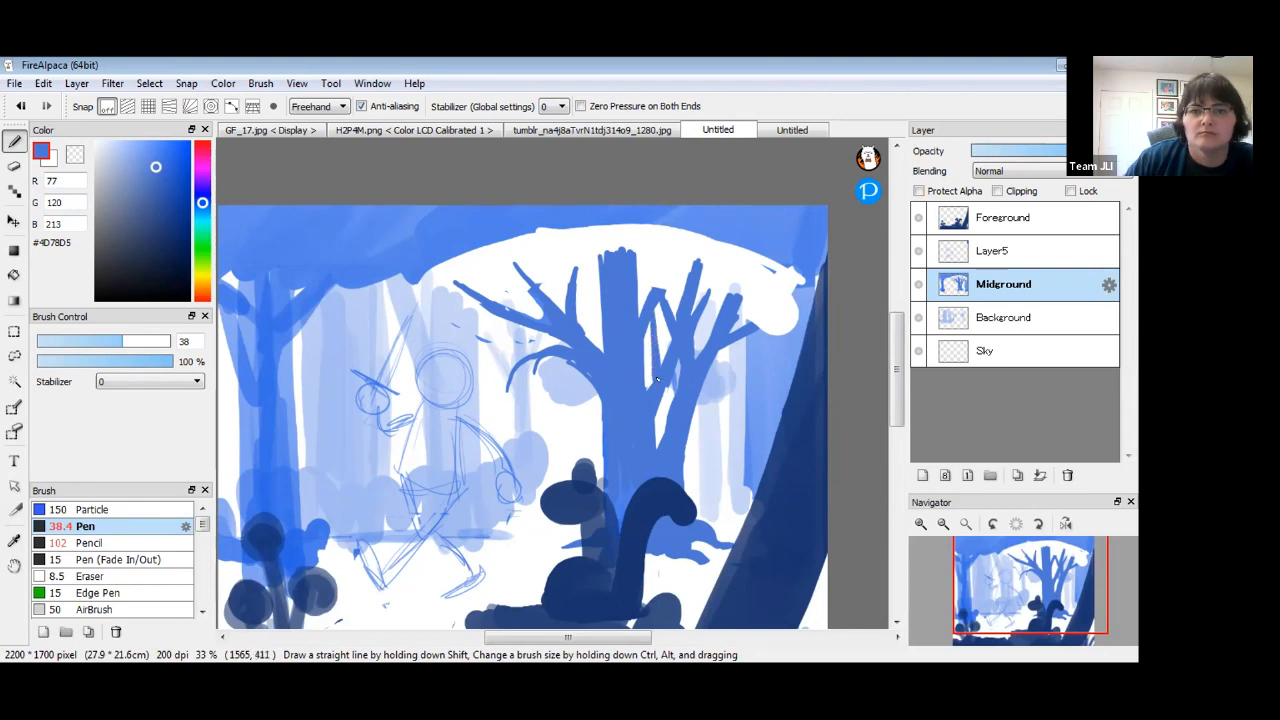
drag(576, 268, 590, 310)
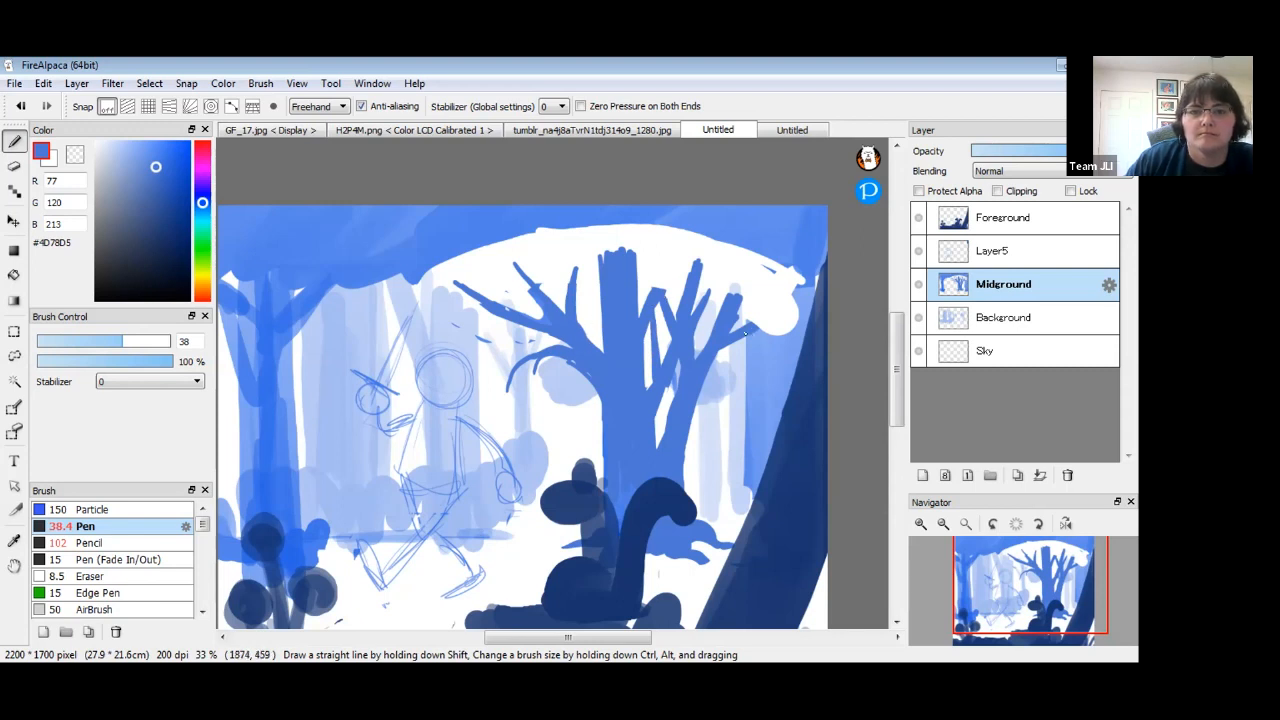
key(e)
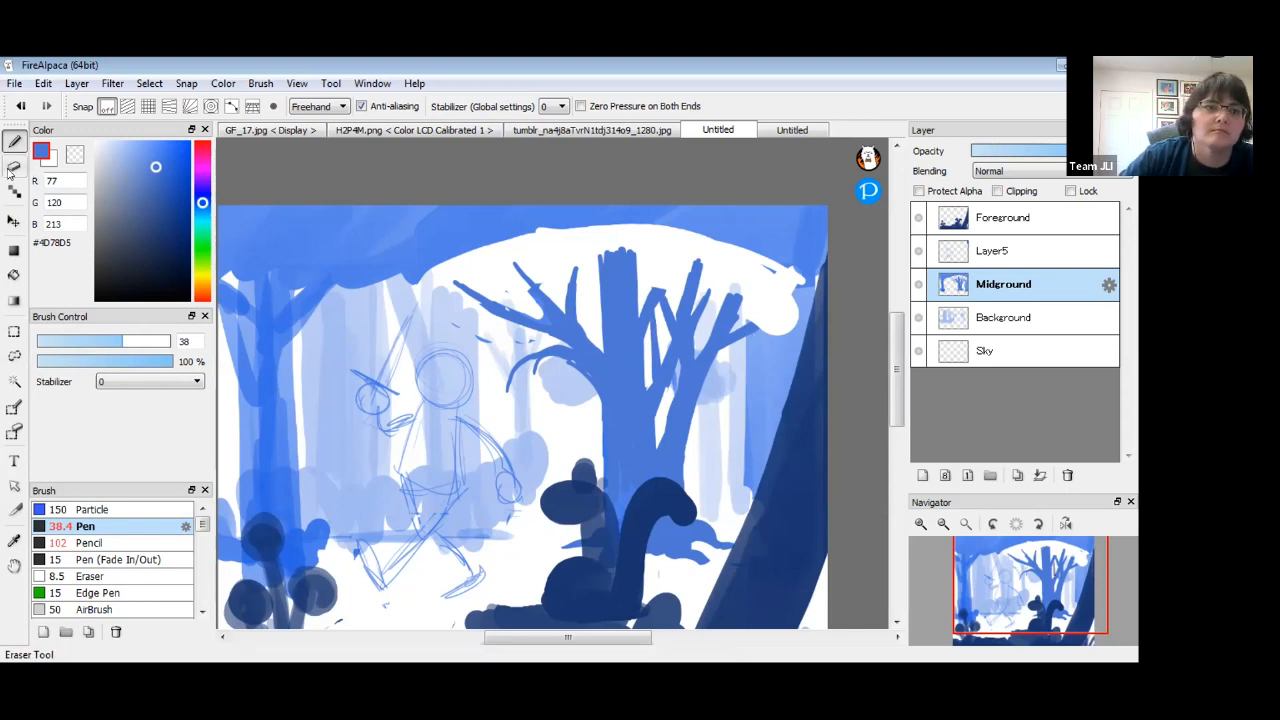
mouse_move(519, 265)
mouse_down()
mouse_move(553, 307)
mouse_move(545, 296)
mouse_move(570, 288)
mouse_move(581, 318)
mouse_move(534, 284)
mouse_move(552, 295)
mouse_move(467, 293)
mouse_move(515, 318)
mouse_move(570, 323)
mouse_move(571, 358)
mouse_move(582, 358)
mouse_move(498, 266)
mouse_move(576, 355)
mouse_move(553, 318)
mouse_move(576, 340)
mouse_move(577, 262)
mouse_move(588, 338)
mouse_up()
click(14, 143)
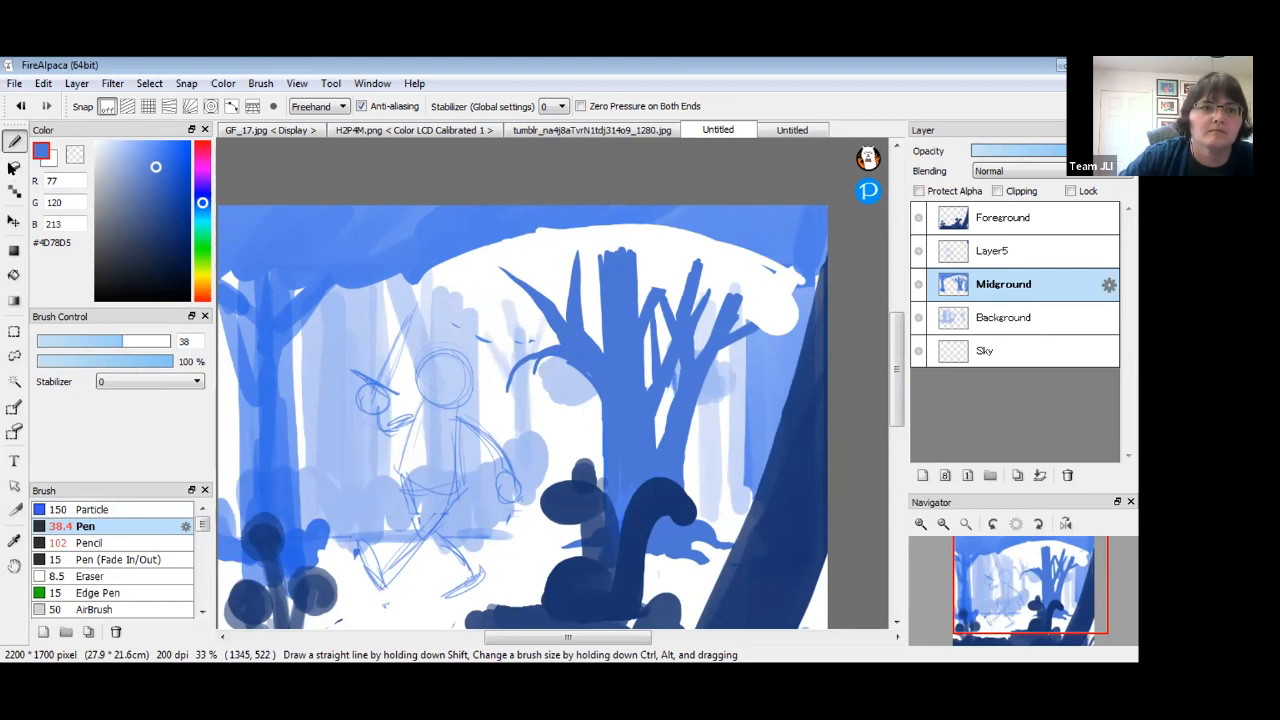
key(ctrl+z)
key(ctrl+z)
key(ctrl+z)
key(ctrl+z)
Erase the tree's upper-left branches with the Eraser and repaint them as long, forked, tapered branches with the Pen.
key(e)
mouse_move(466, 283)
mouse_down()
mouse_move(460, 301)
mouse_move(555, 318)
mouse_move(575, 336)
mouse_move(578, 305)
mouse_move(585, 346)
mouse_up()
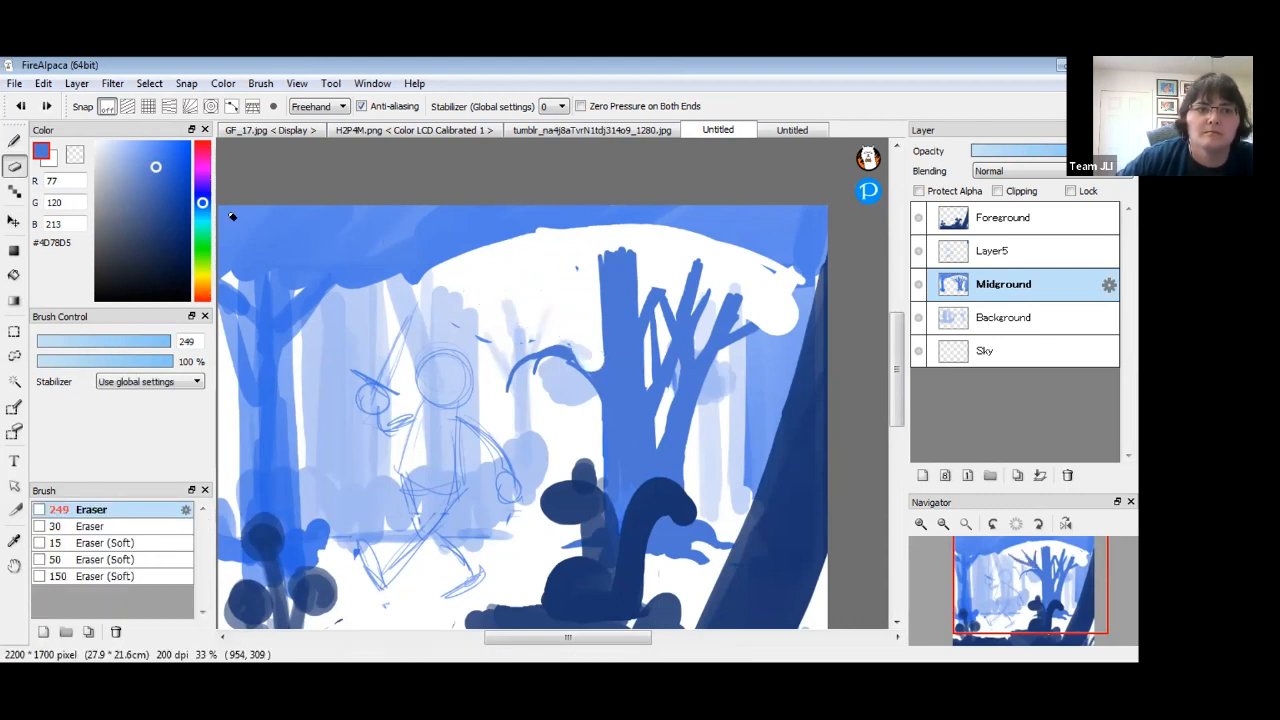
key(b)
drag(572, 350, 598, 374)
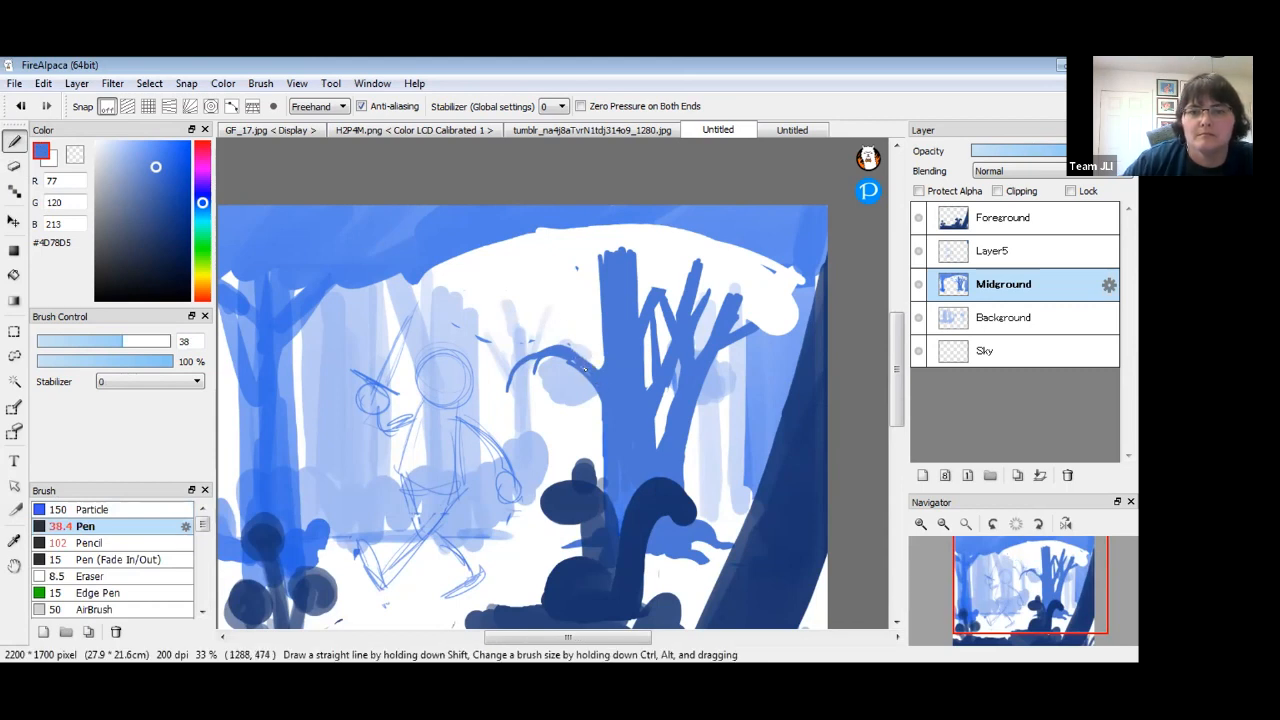
mouse_move(606, 335)
mouse_down()
mouse_move(526, 274)
mouse_move(604, 345)
mouse_move(593, 342)
mouse_up()
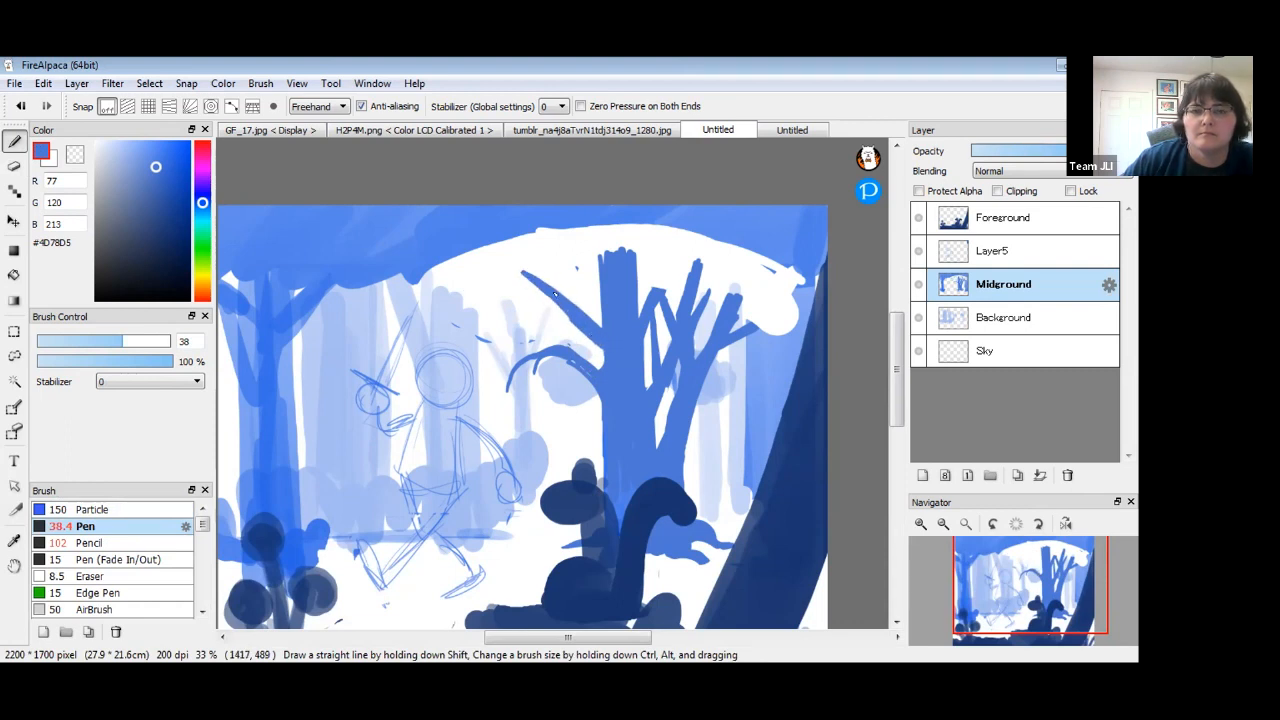
mouse_move(541, 239)
mouse_down()
mouse_move(582, 317)
mouse_move(548, 257)
mouse_move(578, 312)
mouse_move(526, 272)
mouse_move(549, 293)
mouse_move(461, 260)
mouse_move(571, 313)
mouse_move(532, 284)
mouse_up()
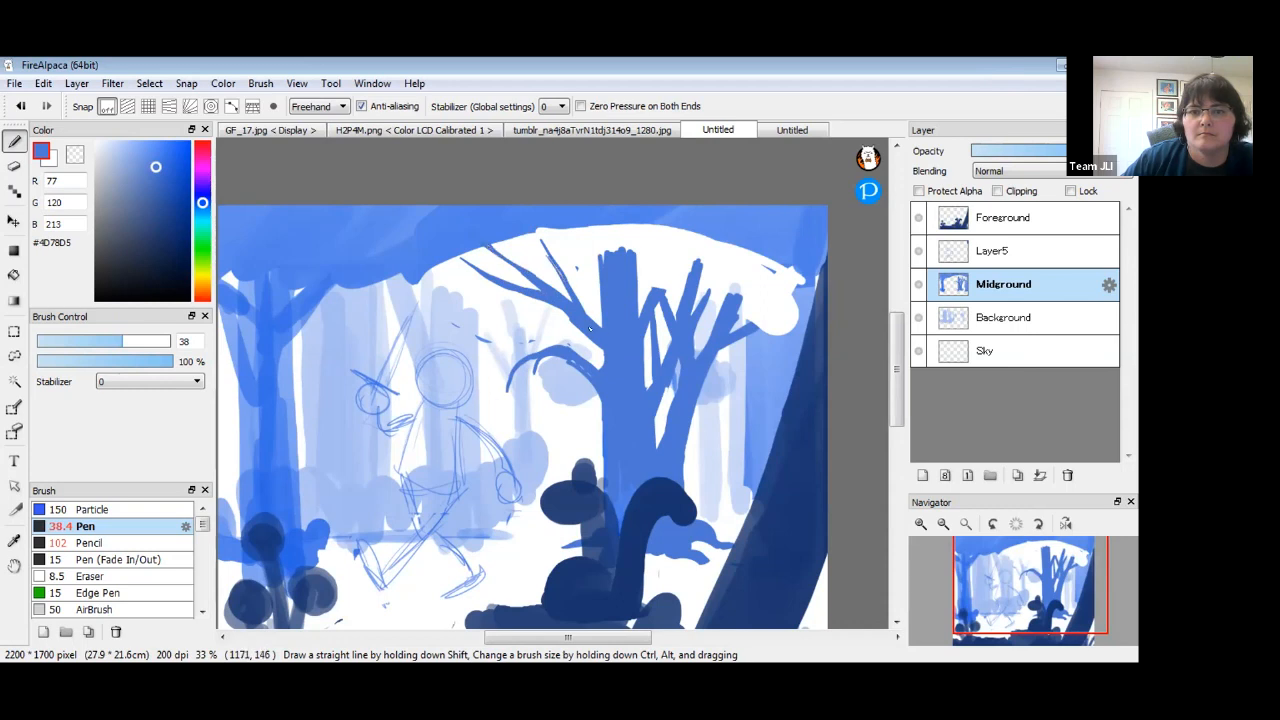
Add a pointed tip to the branch just right of the trunk and trim its edge with the transparent color.
drag(662, 287, 671, 278)
key(x)
drag(651, 291, 658, 283)
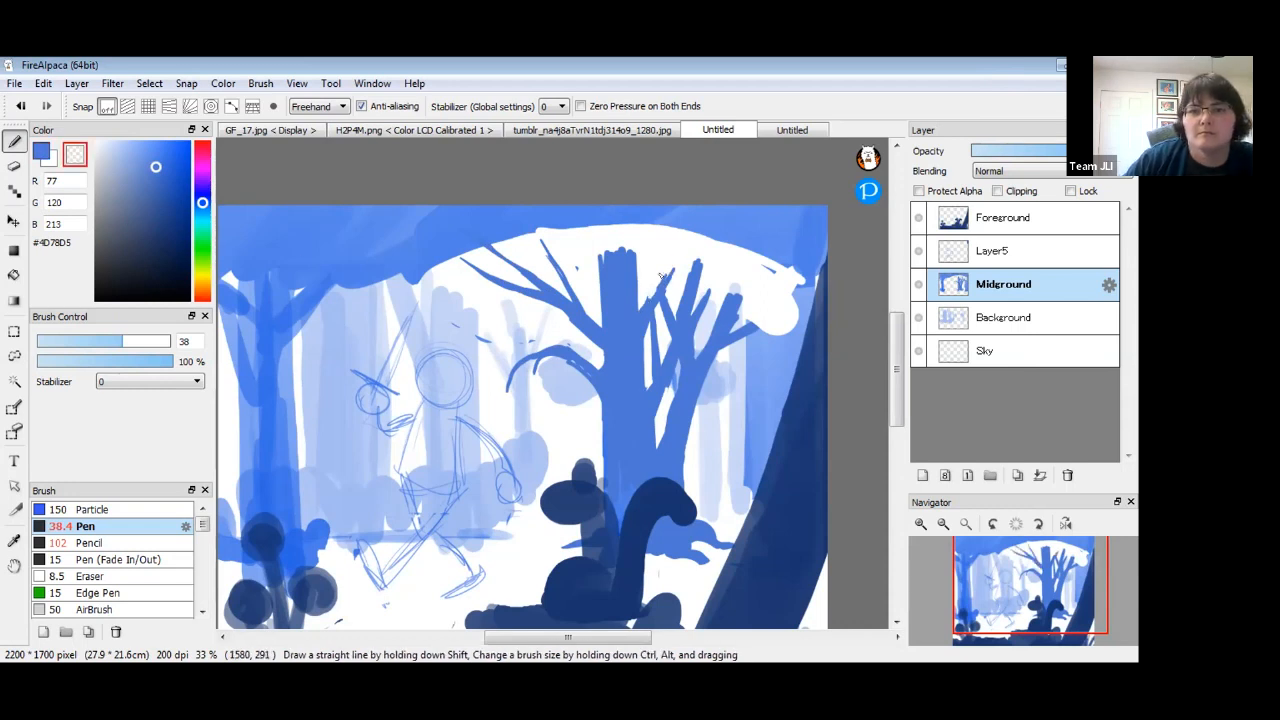
key(x)
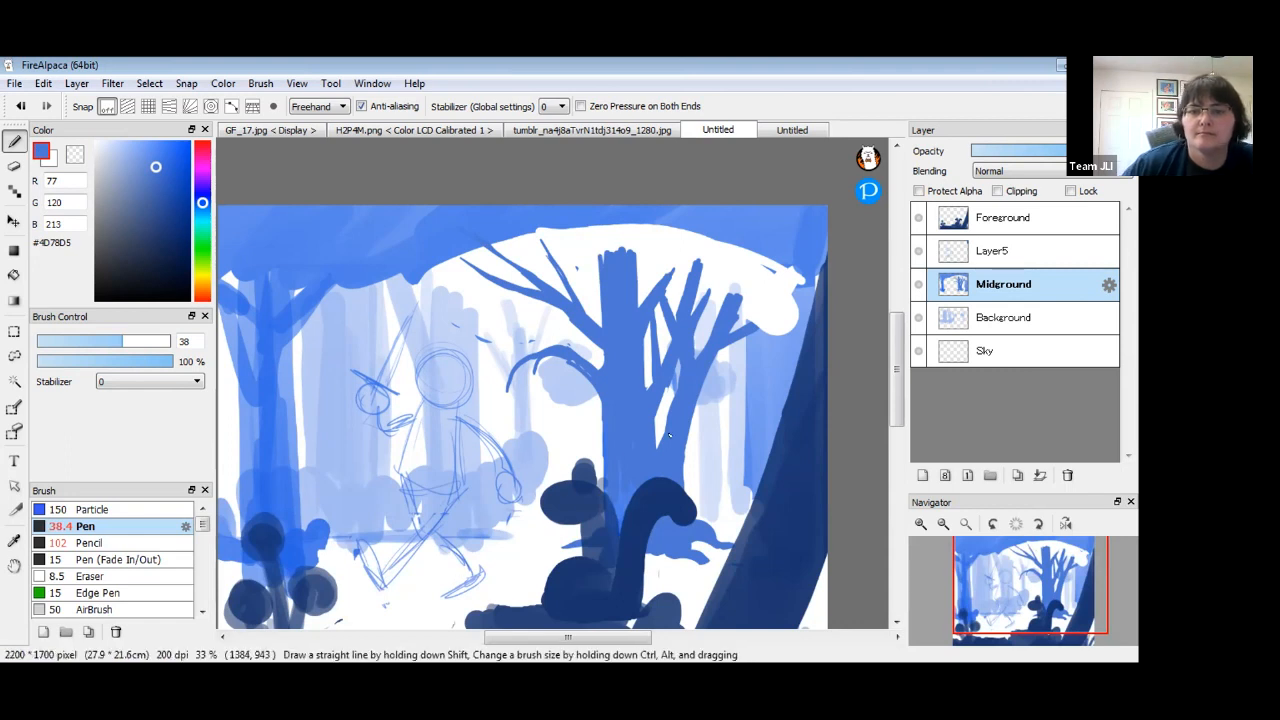
Paint a forked side branch on the outer side of the right limb and slim the arching left branch with the transparent color.
drag(690, 414, 738, 375)
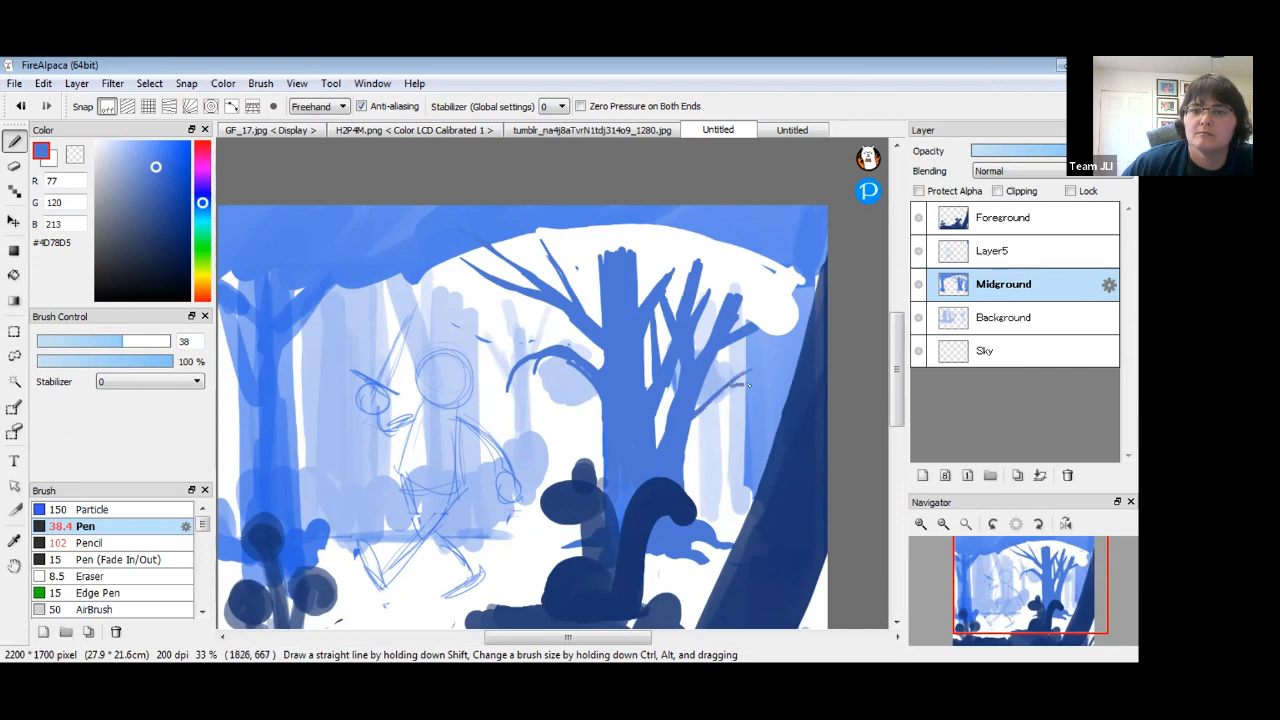
drag(694, 410, 731, 379)
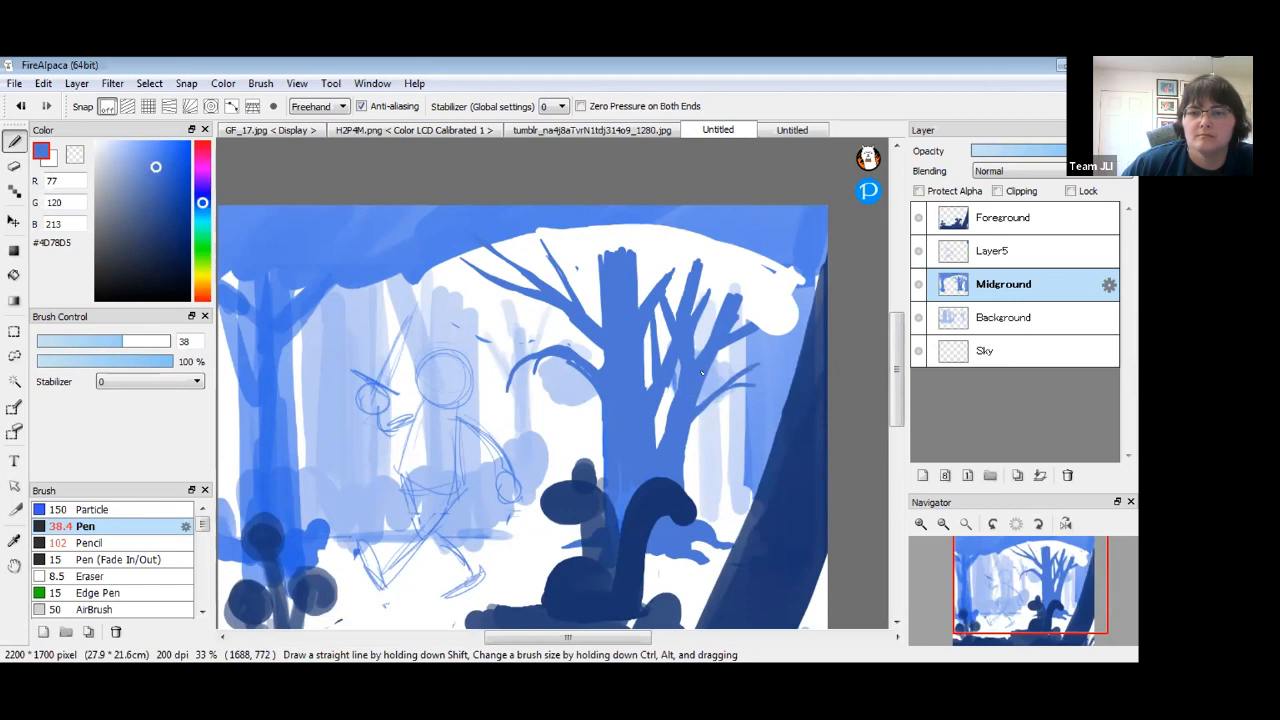
drag(657, 420, 665, 382)
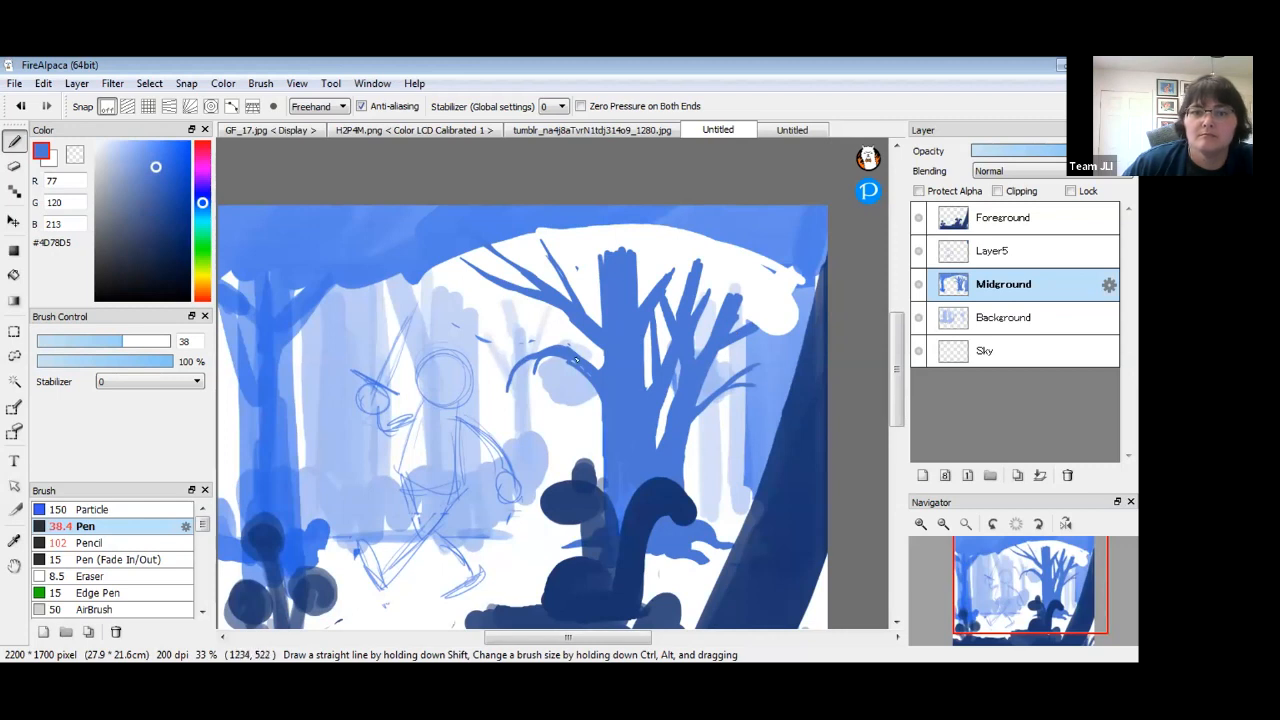
key(x)
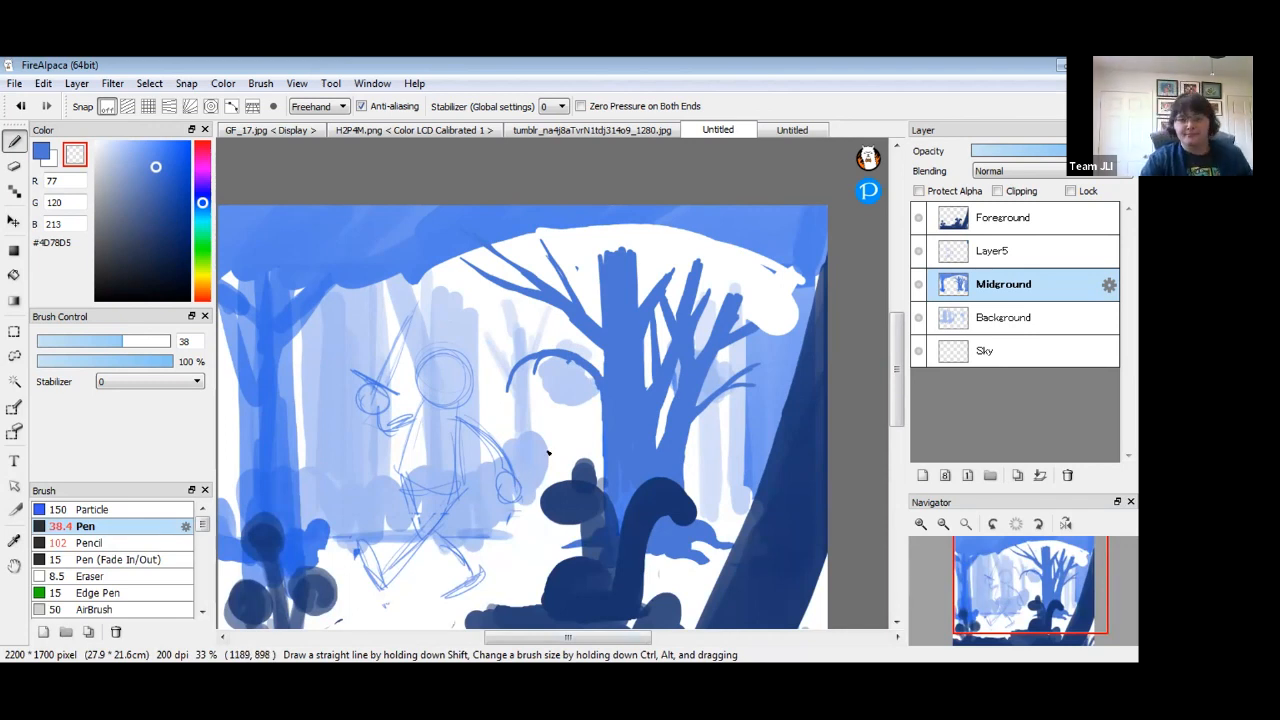
Set the Pen size to 46 and thicken the left edge of the upper trunk in #4D78D5.
click(42, 154)
drag(125, 342, 134, 341)
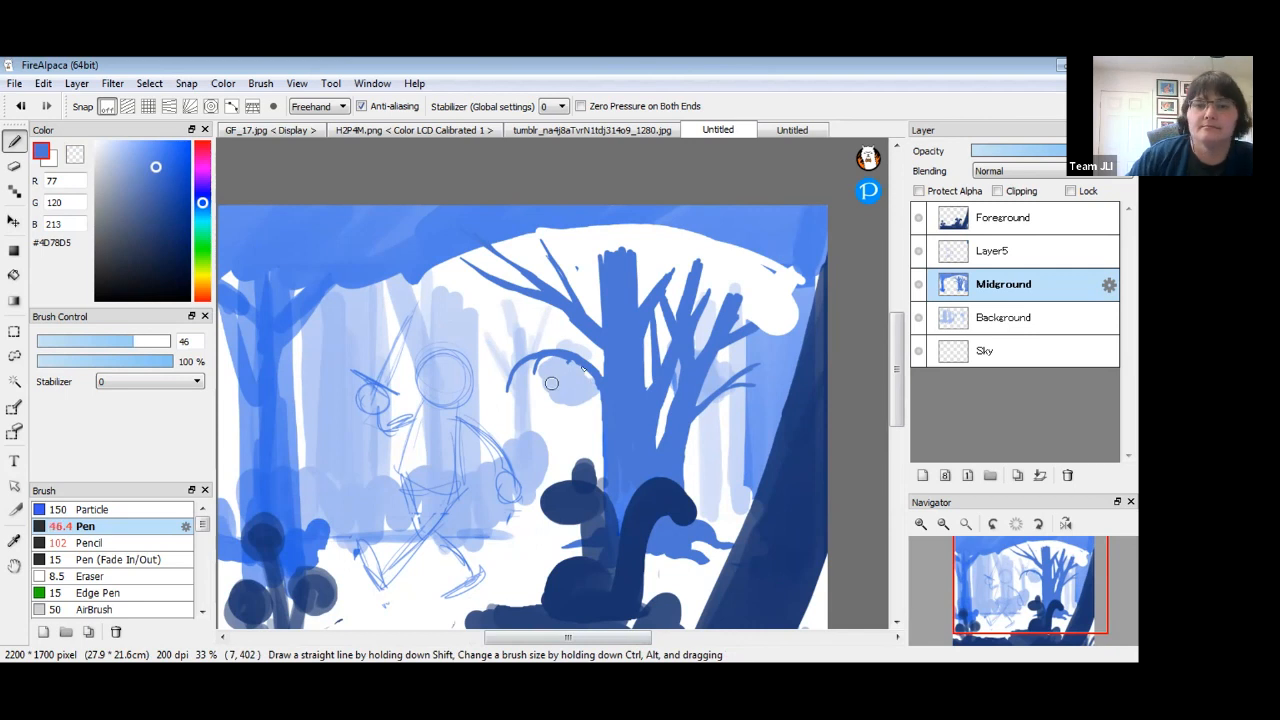
mouse_move(601, 262)
mouse_down()
mouse_move(594, 332)
mouse_move(607, 373)
mouse_up()
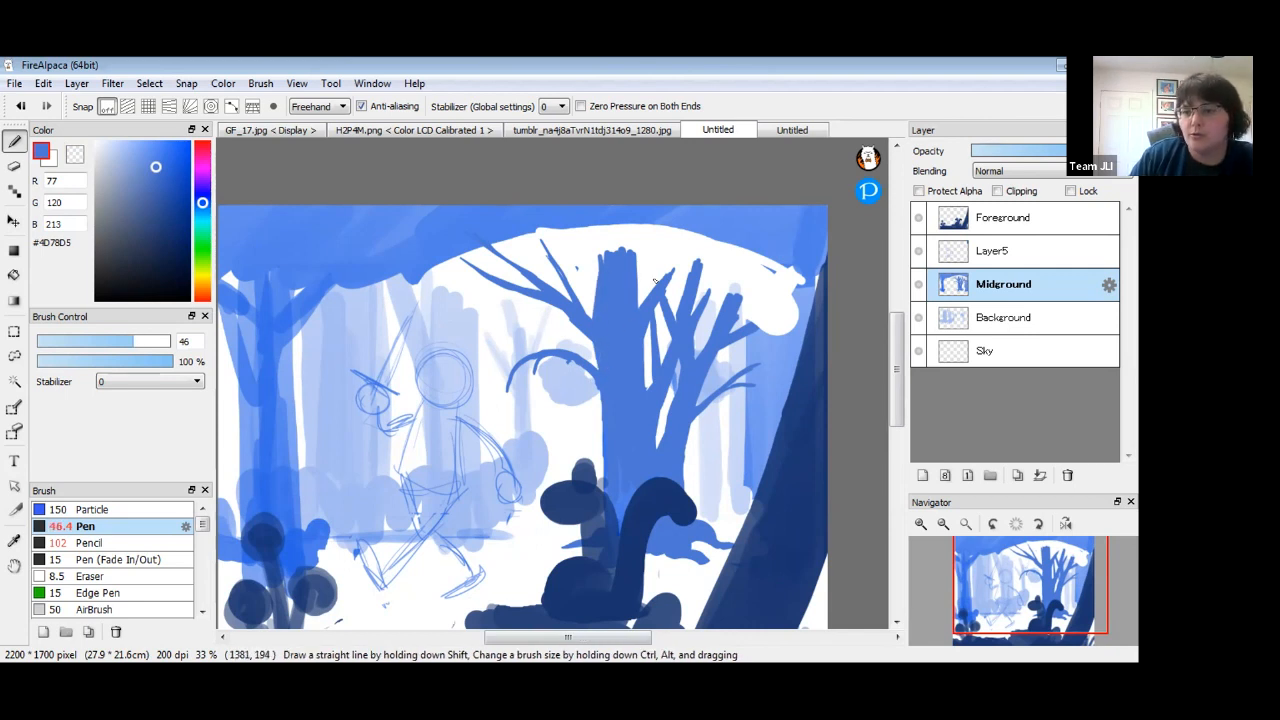
key(x)
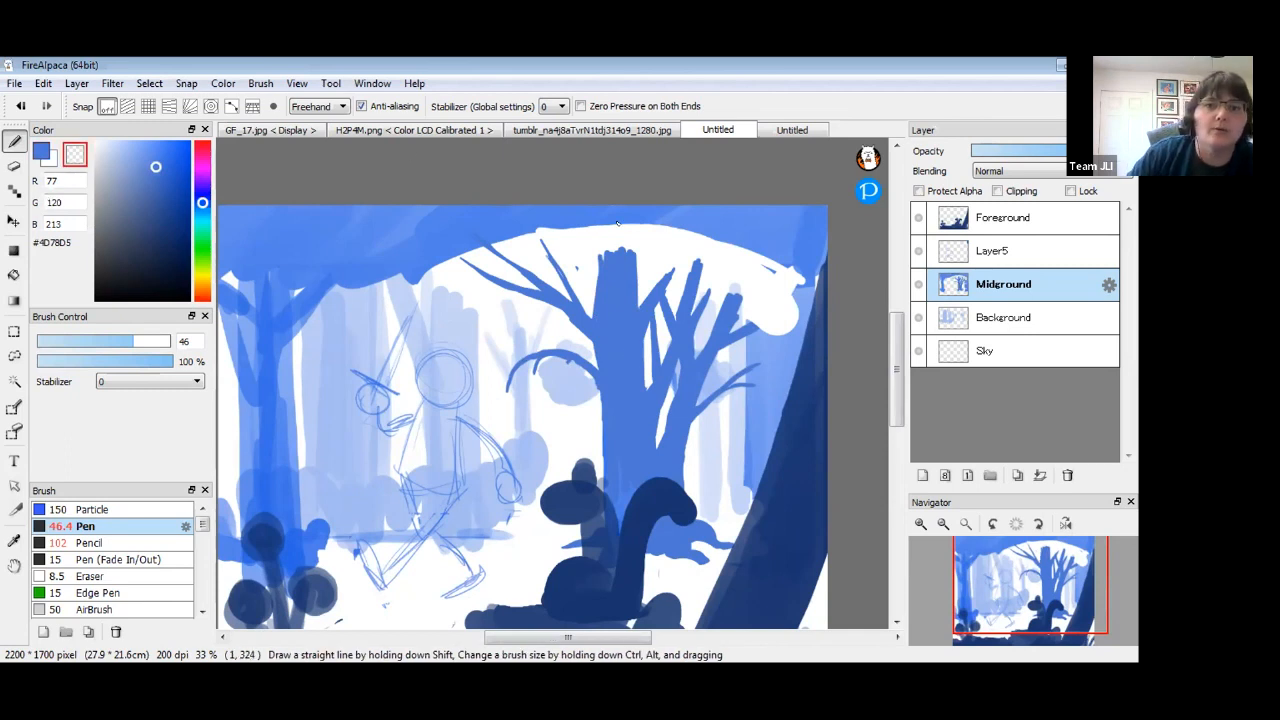
Erase the short branch just to the trunk's upper right with the transparent color.
mouse_move(641, 270)
mouse_down()
mouse_move(636, 310)
mouse_move(638, 293)
mouse_up()
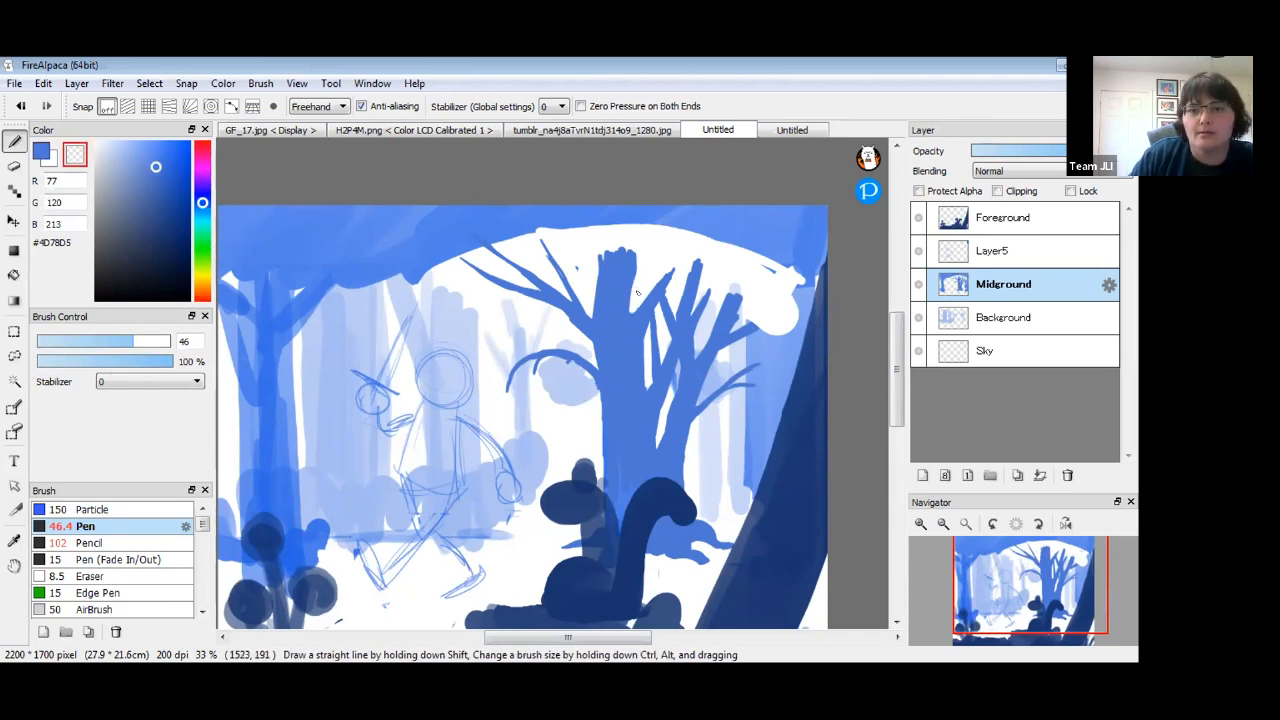
mouse_move(642, 374)
mouse_down()
mouse_move(639, 308)
mouse_move(654, 294)
mouse_move(654, 365)
mouse_up()
drag(635, 318, 634, 360)
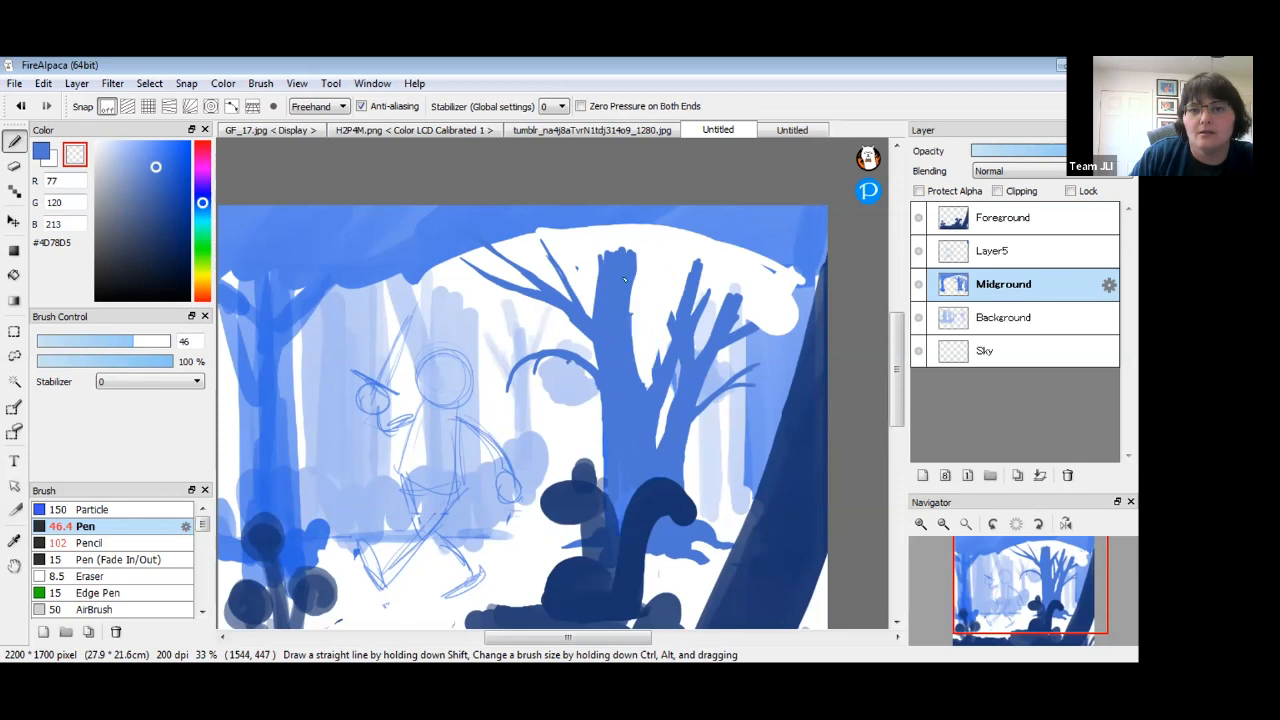
Paint a thin twig, a slanting side branch and a curved connecting branch between the upper trunk and right limb in #4D78D5.
click(42, 152)
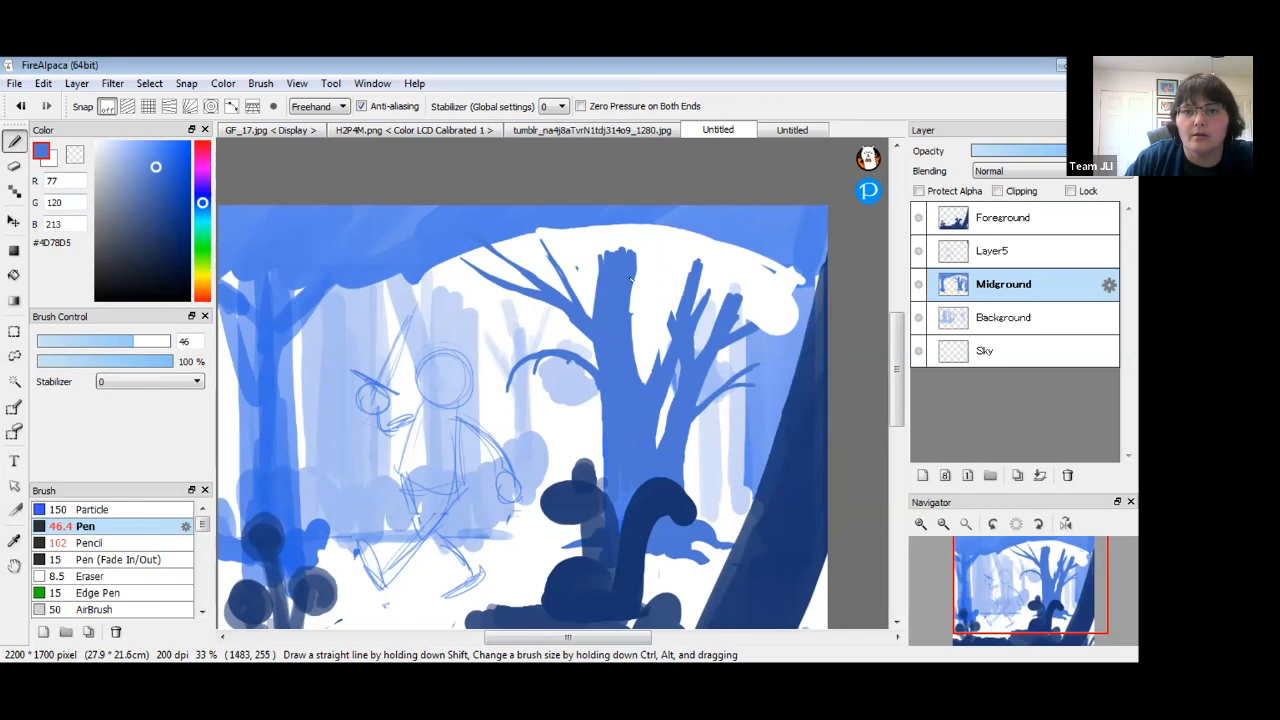
drag(633, 312, 634, 355)
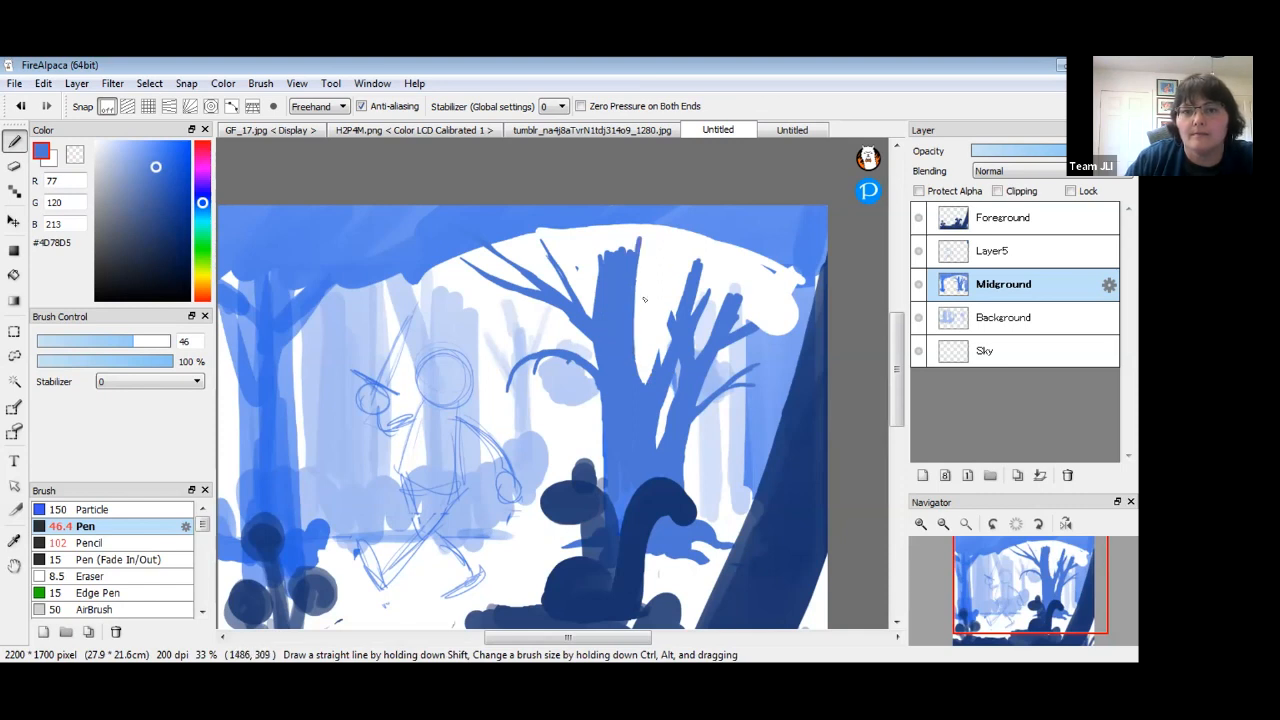
mouse_move(634, 296)
mouse_down()
mouse_move(670, 254)
mouse_move(631, 298)
mouse_up()
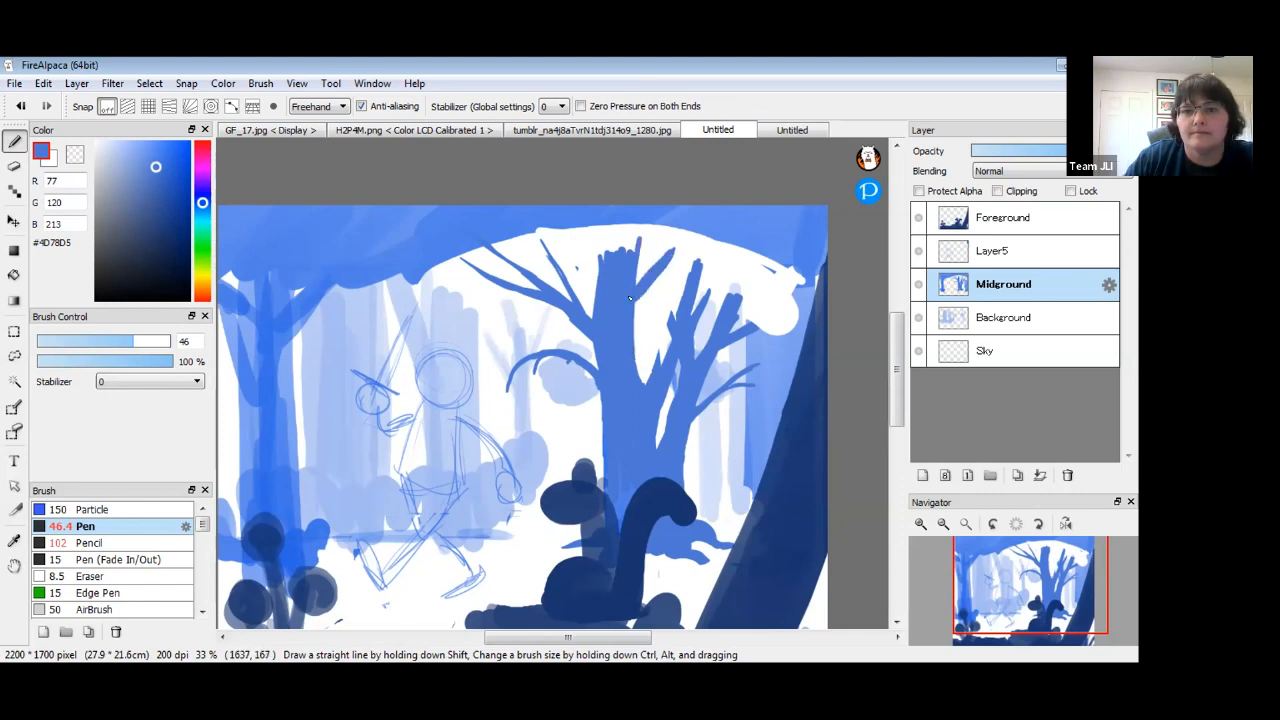
mouse_move(656, 374)
mouse_down()
mouse_move(690, 300)
mouse_move(645, 383)
mouse_up()
mouse_move(673, 331)
mouse_down()
mouse_move(647, 272)
mouse_move(681, 343)
mouse_move(645, 303)
mouse_move(675, 338)
mouse_move(648, 385)
mouse_up()
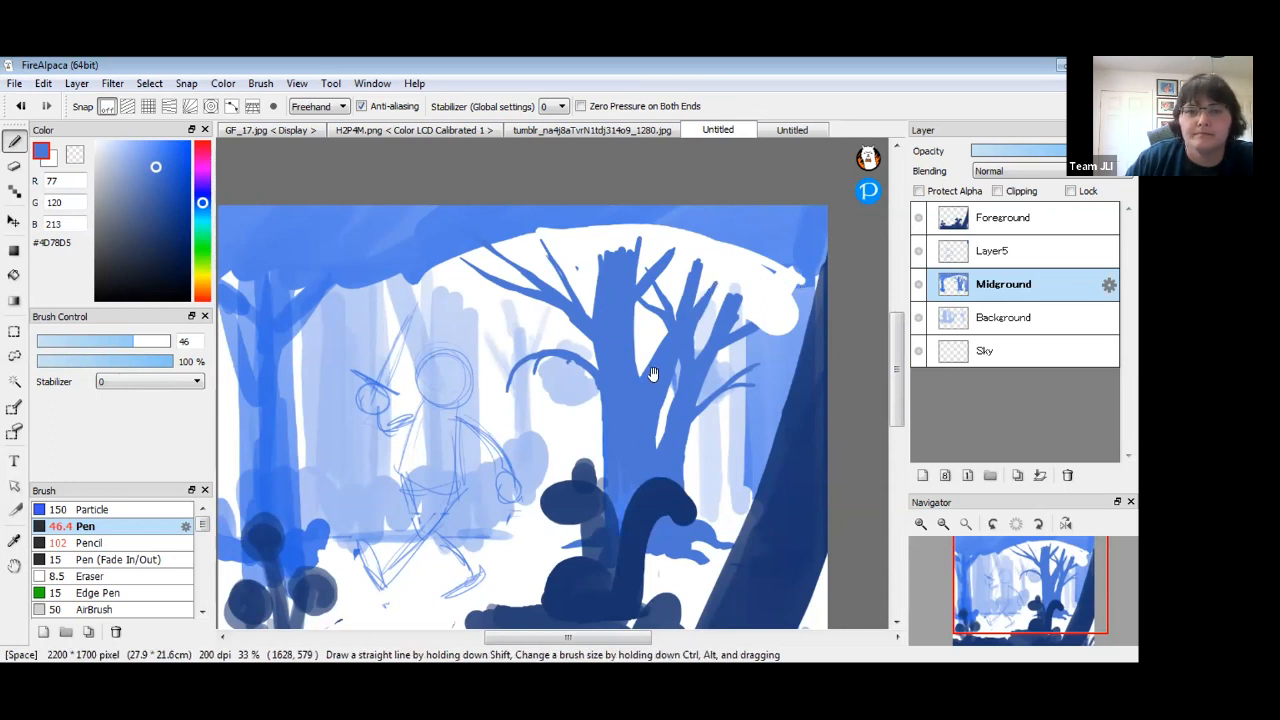
Erase the right limb with its branches and the root below using the Eraser, and thicken the trunk's upper-right branch with the Pen.
drag(652, 373, 629, 323)
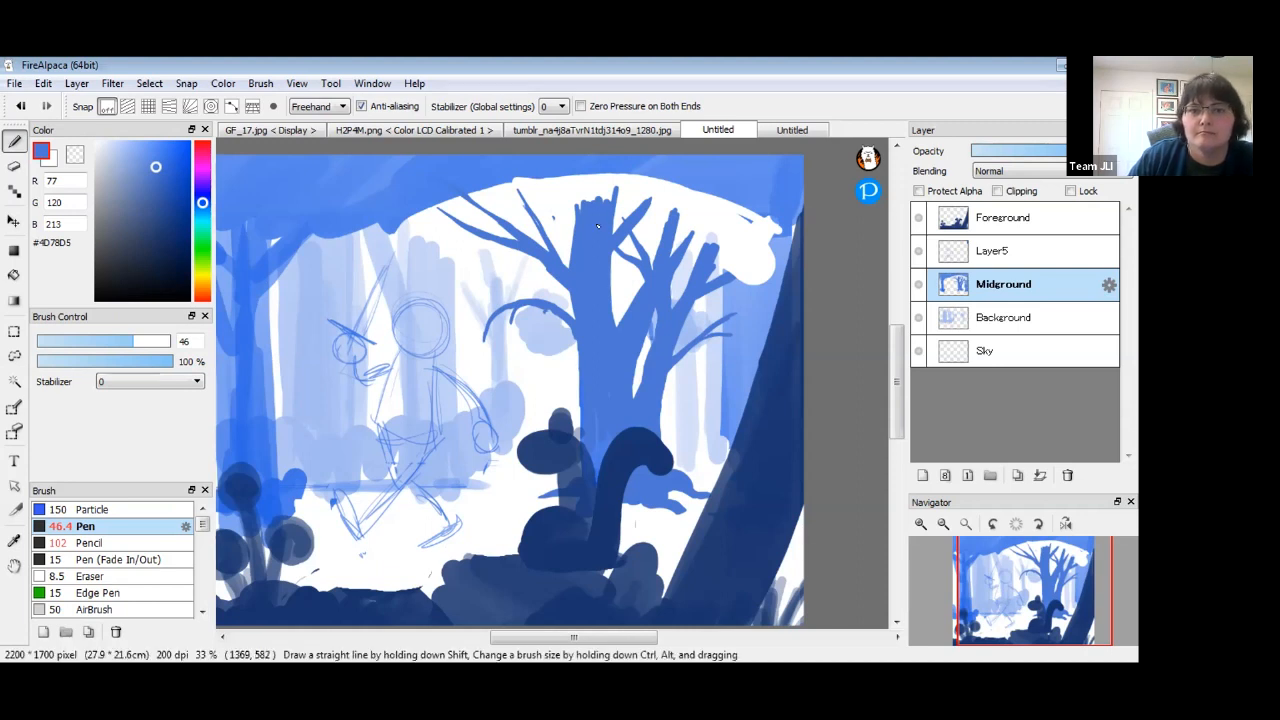
key(e)
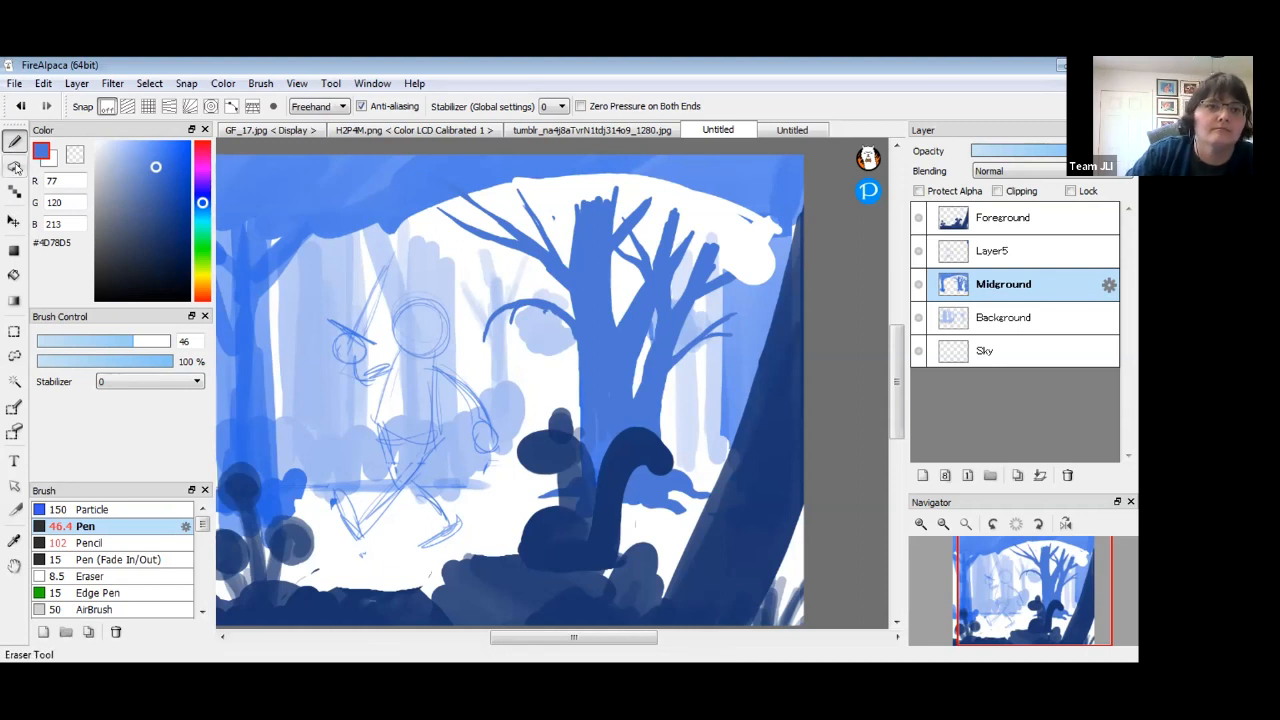
mouse_move(636, 256)
mouse_down()
mouse_move(676, 197)
mouse_move(645, 330)
mouse_move(667, 310)
mouse_move(688, 316)
mouse_move(706, 354)
mouse_move(725, 356)
mouse_move(726, 390)
mouse_move(689, 413)
mouse_move(649, 367)
mouse_move(664, 436)
mouse_move(651, 427)
mouse_move(701, 495)
mouse_up()
key(b)
drag(636, 221, 605, 274)
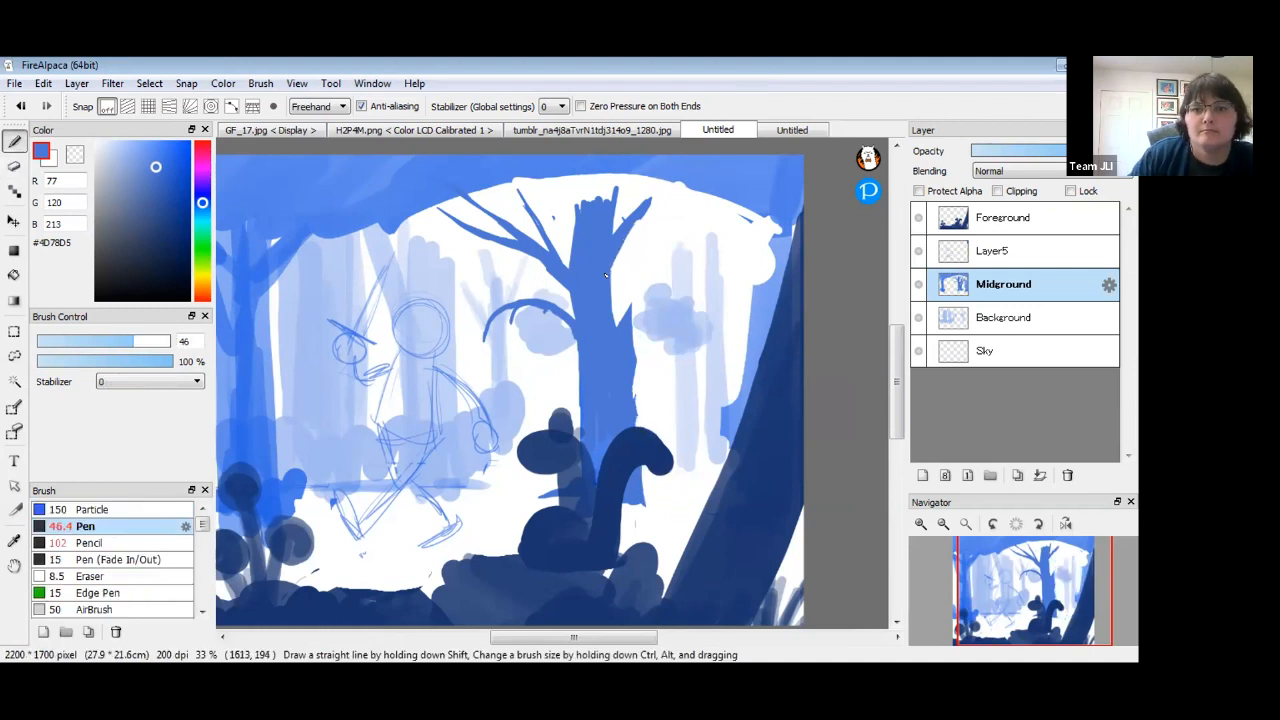
Check the brown tree drawing, return to the forest, and paint a tall forked right limb and a new root at its base.
click(792, 130)
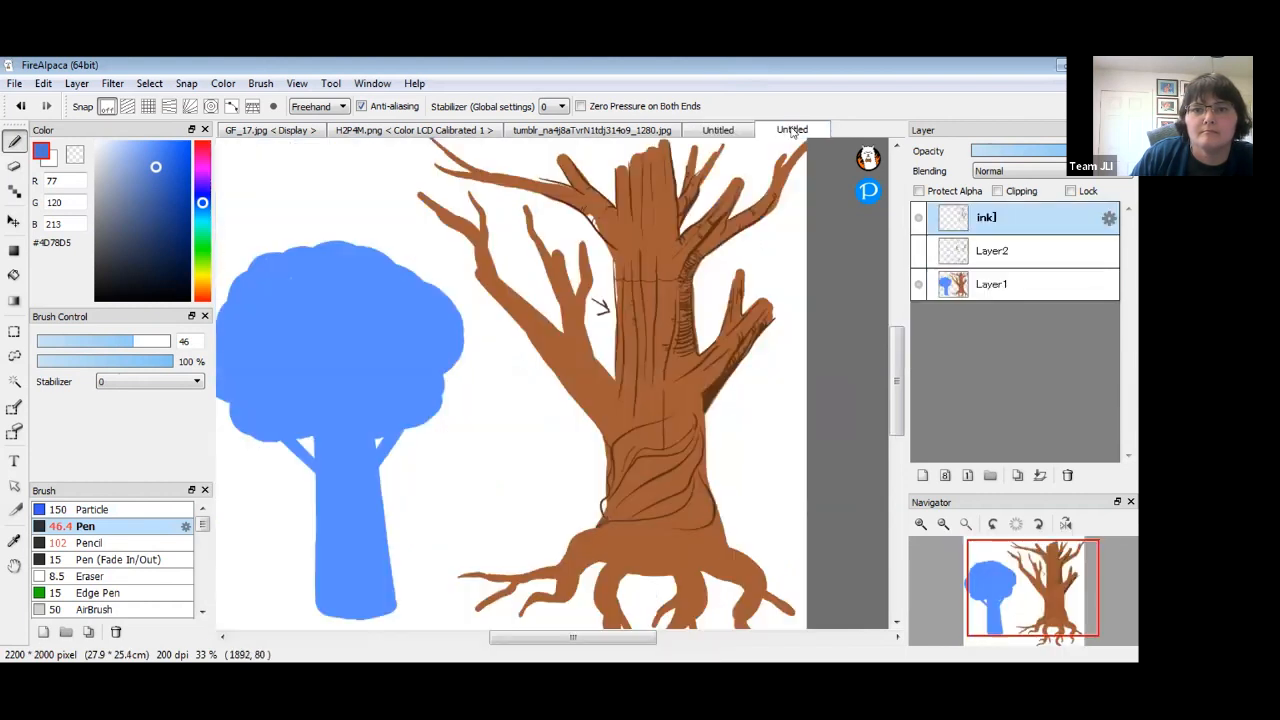
click(728, 131)
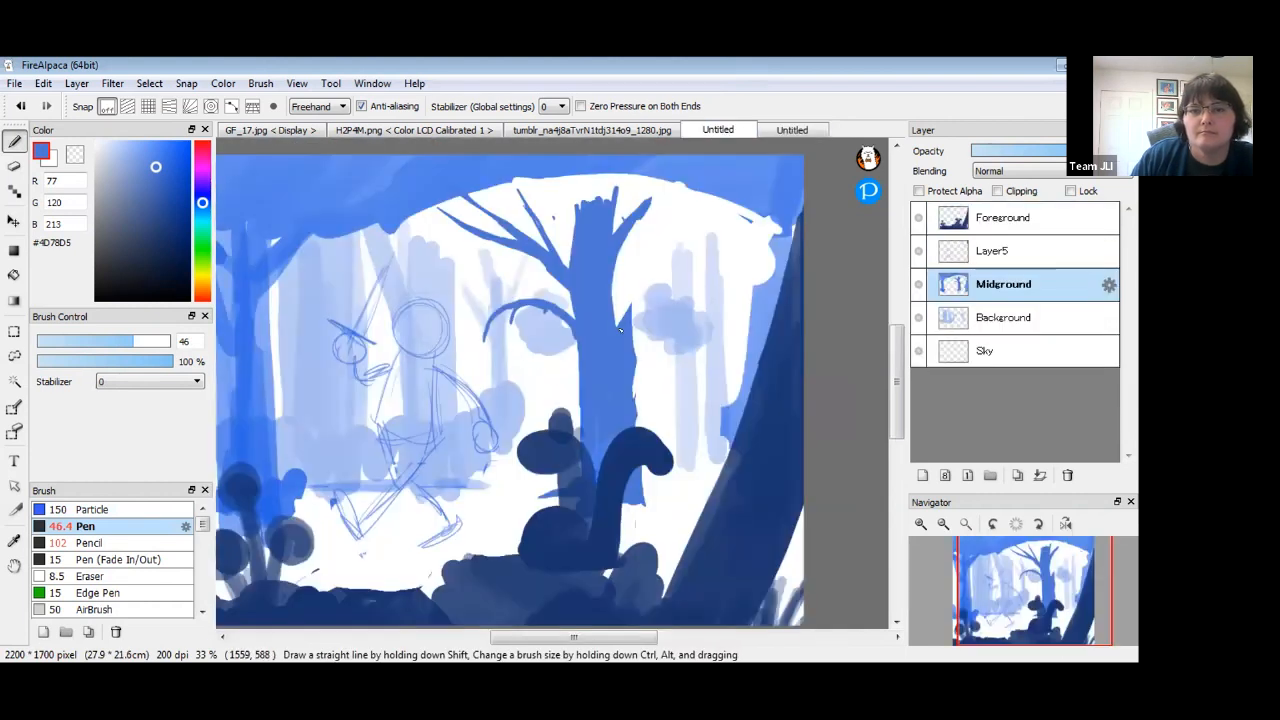
mouse_move(627, 307)
mouse_down()
mouse_move(642, 278)
mouse_move(621, 397)
mouse_move(660, 240)
mouse_move(650, 262)
mouse_move(638, 234)
mouse_move(623, 320)
mouse_up()
mouse_move(671, 221)
mouse_down()
mouse_move(643, 290)
mouse_move(688, 186)
mouse_up()
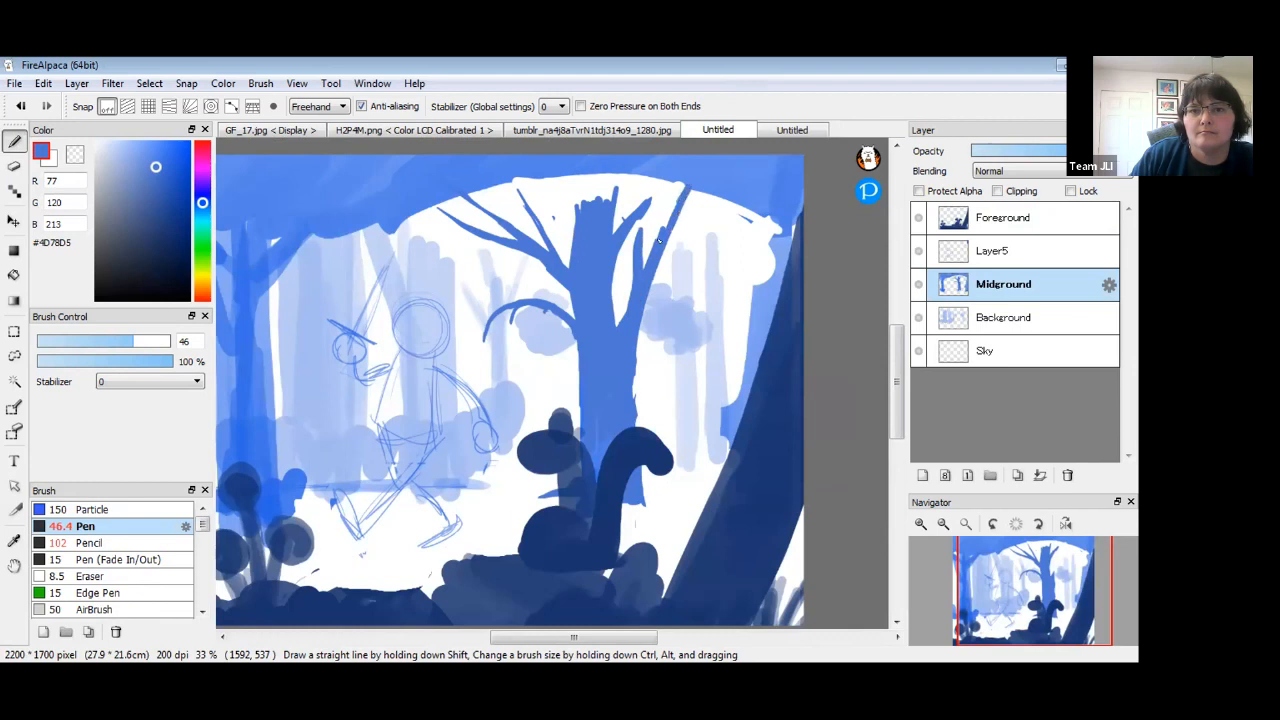
mouse_move(645, 272)
mouse_down()
mouse_move(634, 326)
mouse_move(658, 251)
mouse_move(695, 210)
mouse_move(650, 288)
mouse_move(633, 425)
mouse_move(630, 378)
mouse_move(646, 502)
mouse_move(649, 487)
mouse_move(672, 492)
mouse_move(689, 527)
mouse_move(665, 493)
mouse_move(673, 503)
mouse_move(651, 502)
mouse_move(642, 504)
mouse_up()
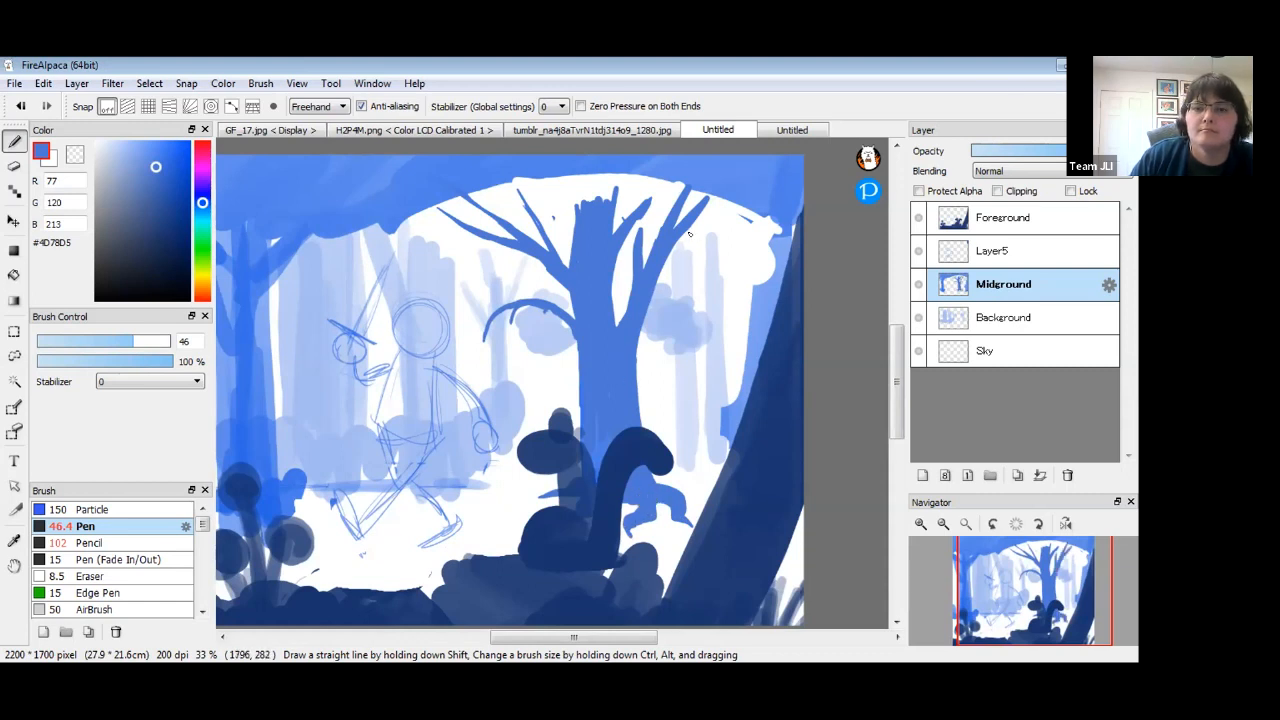
Add a thin outward-pointing twig near the tip of the right limb, undoing the first stroke.
drag(686, 228, 722, 216)
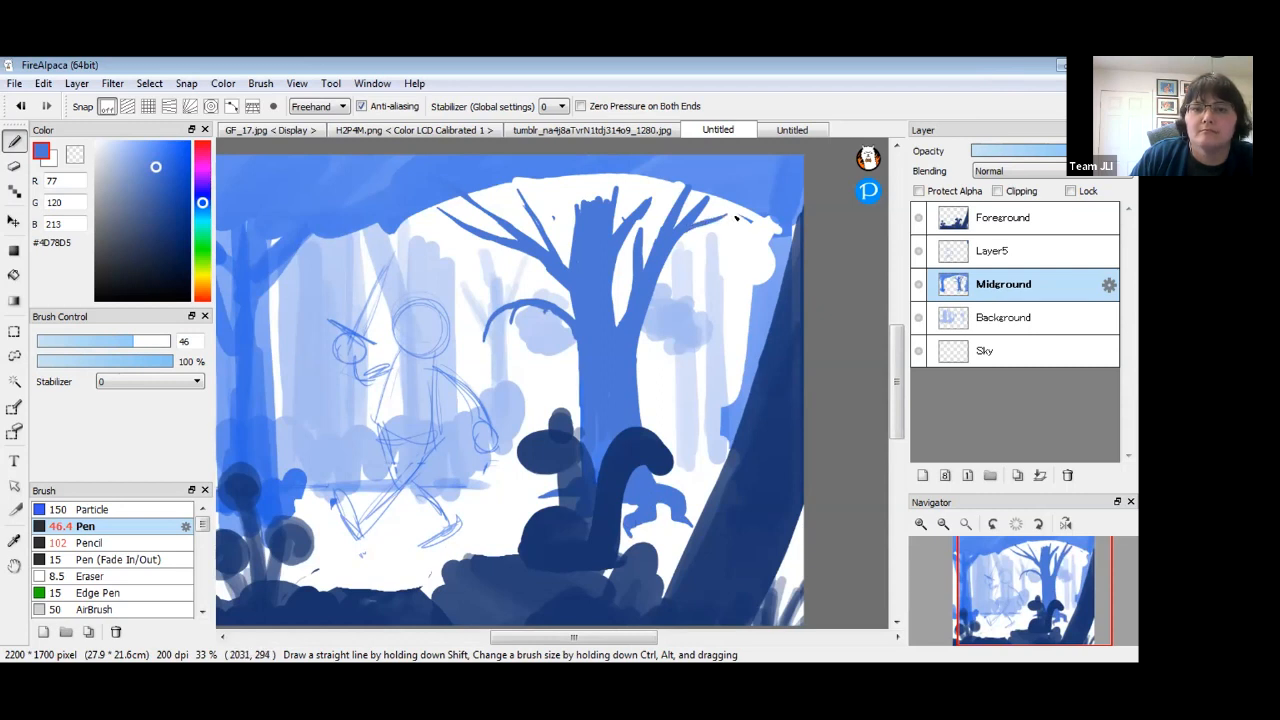
key(ctrl+z)
drag(692, 220, 730, 206)
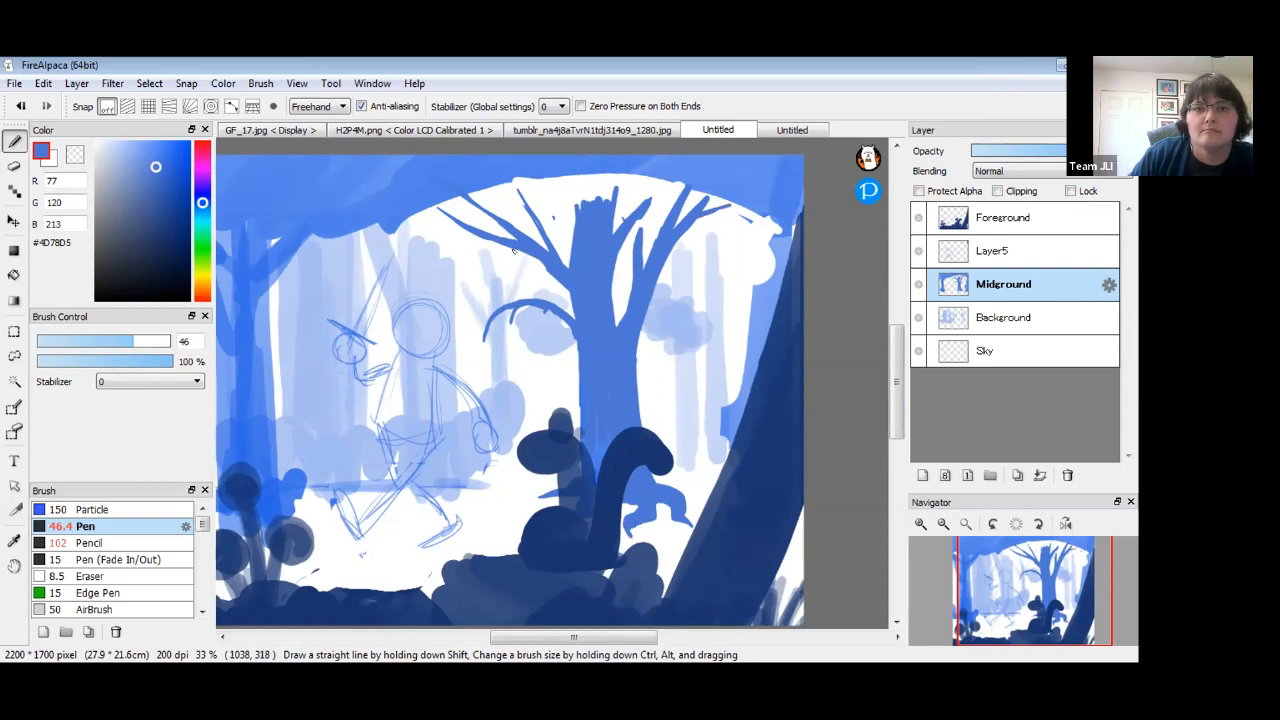
Erase the uppermost left branch with the Eraser and repaint the left limb with forked, tapered twigs using the Pen.
click(14, 166)
drag(504, 224, 432, 168)
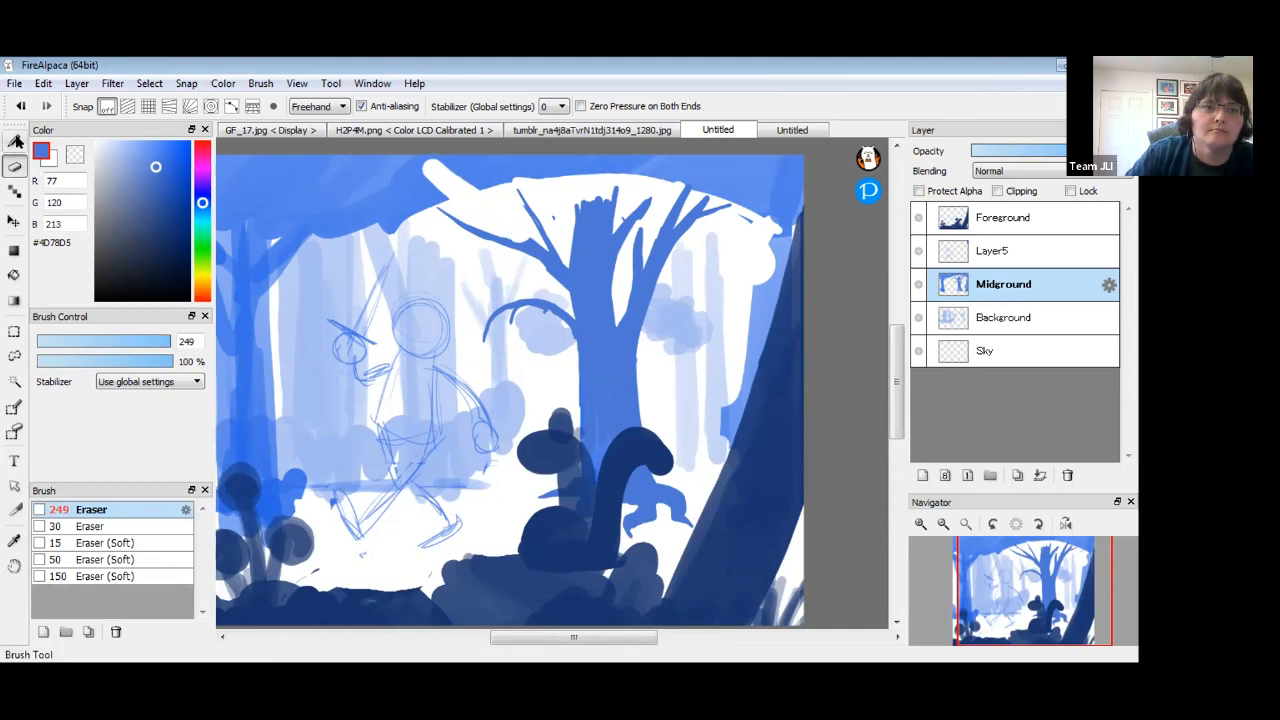
click(14, 141)
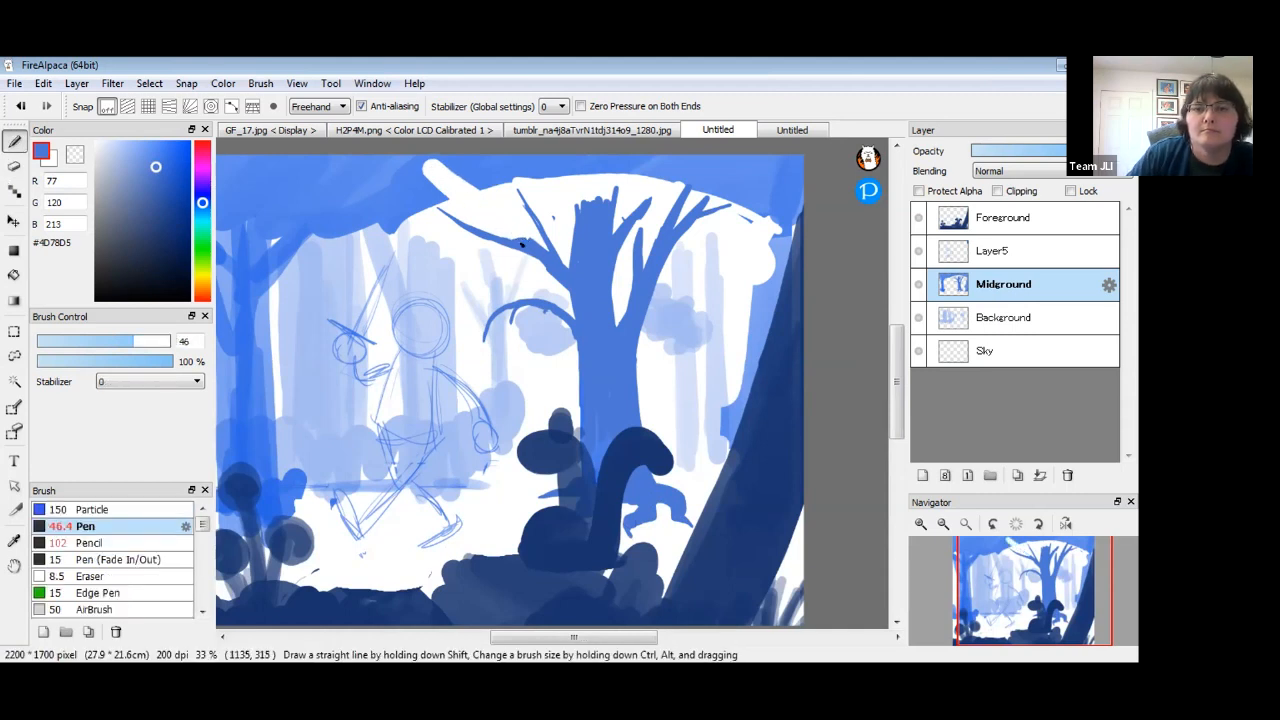
mouse_move(432, 226)
mouse_down()
mouse_move(478, 238)
mouse_move(508, 227)
mouse_move(536, 252)
mouse_up()
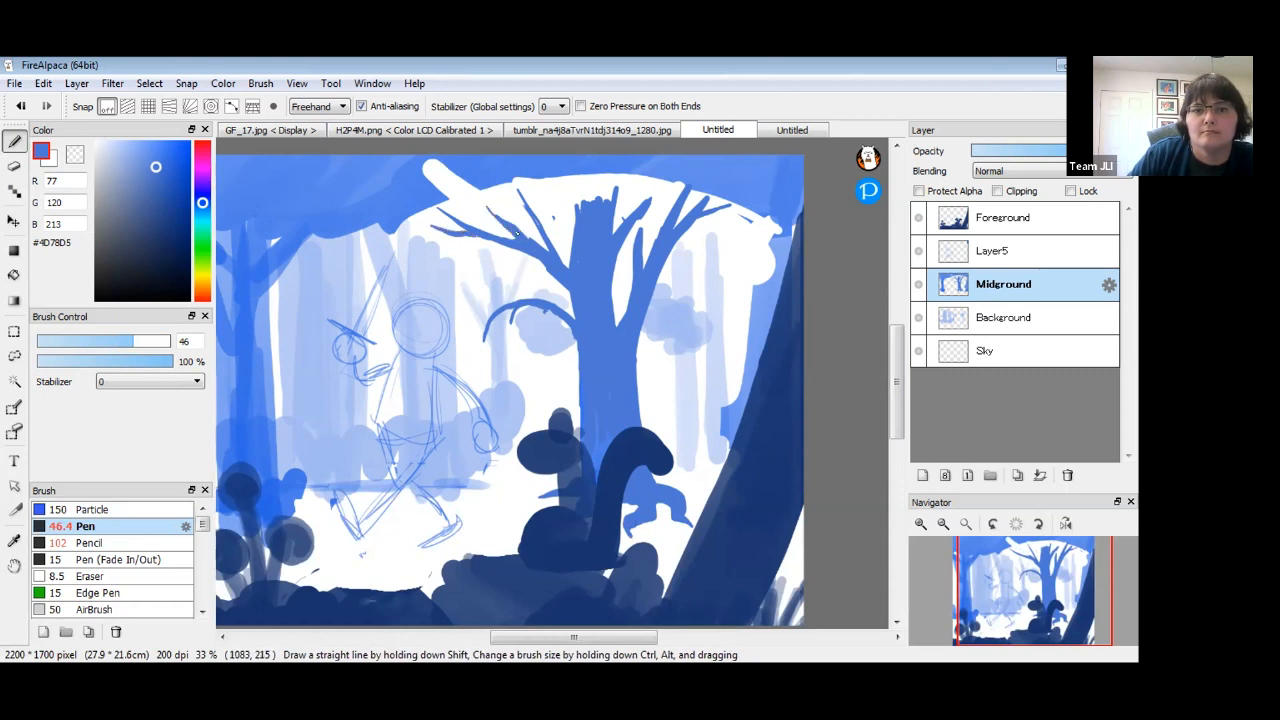
drag(551, 207, 553, 256)
drag(544, 209, 548, 224)
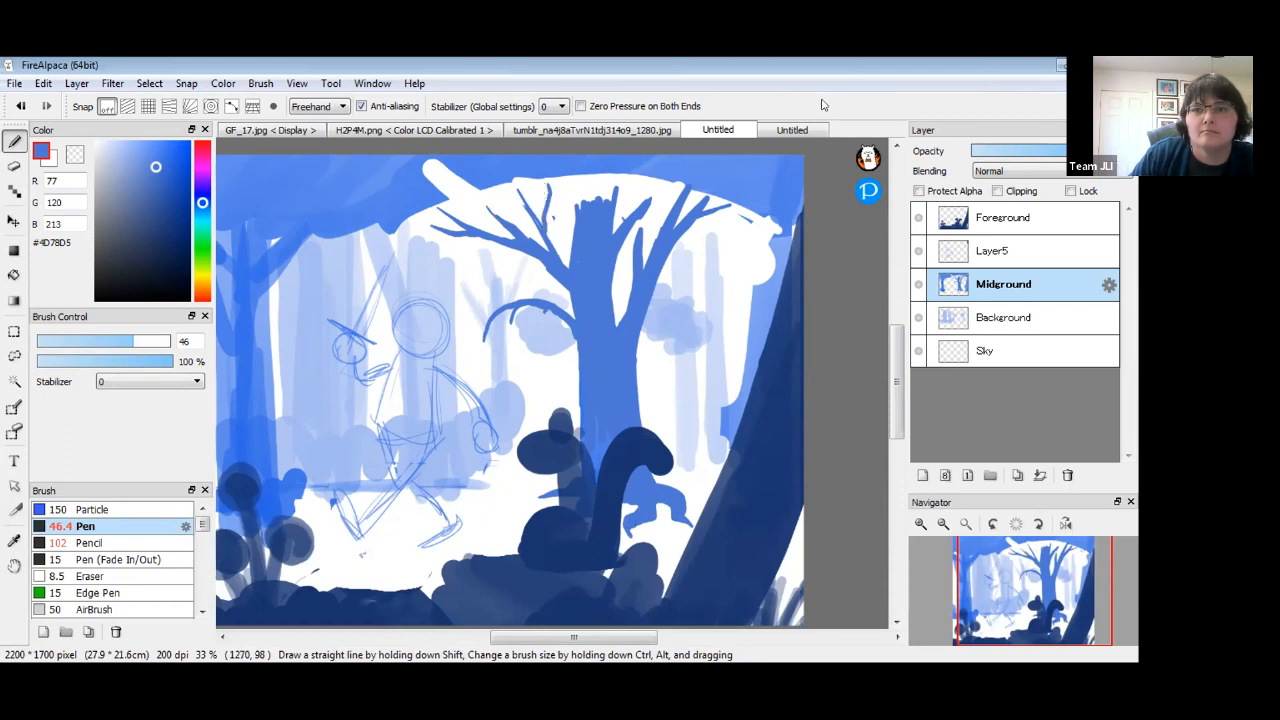
key(ctrl+s)
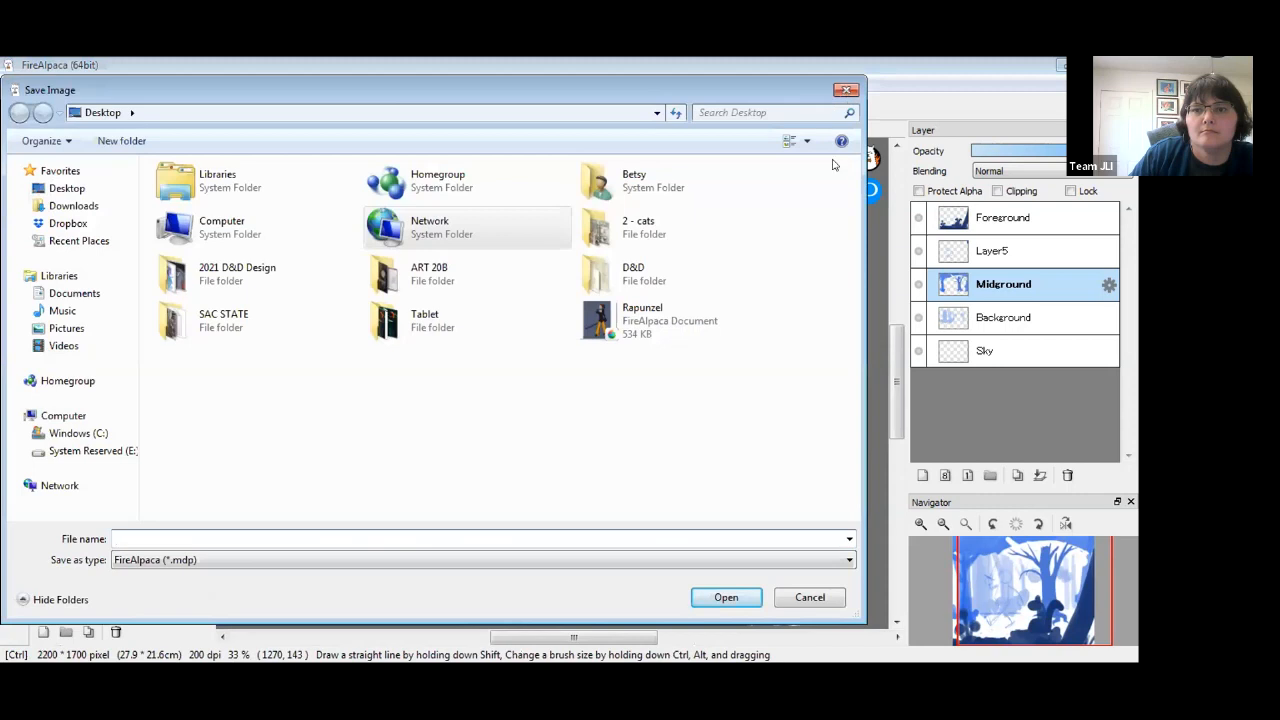
click(810, 597)
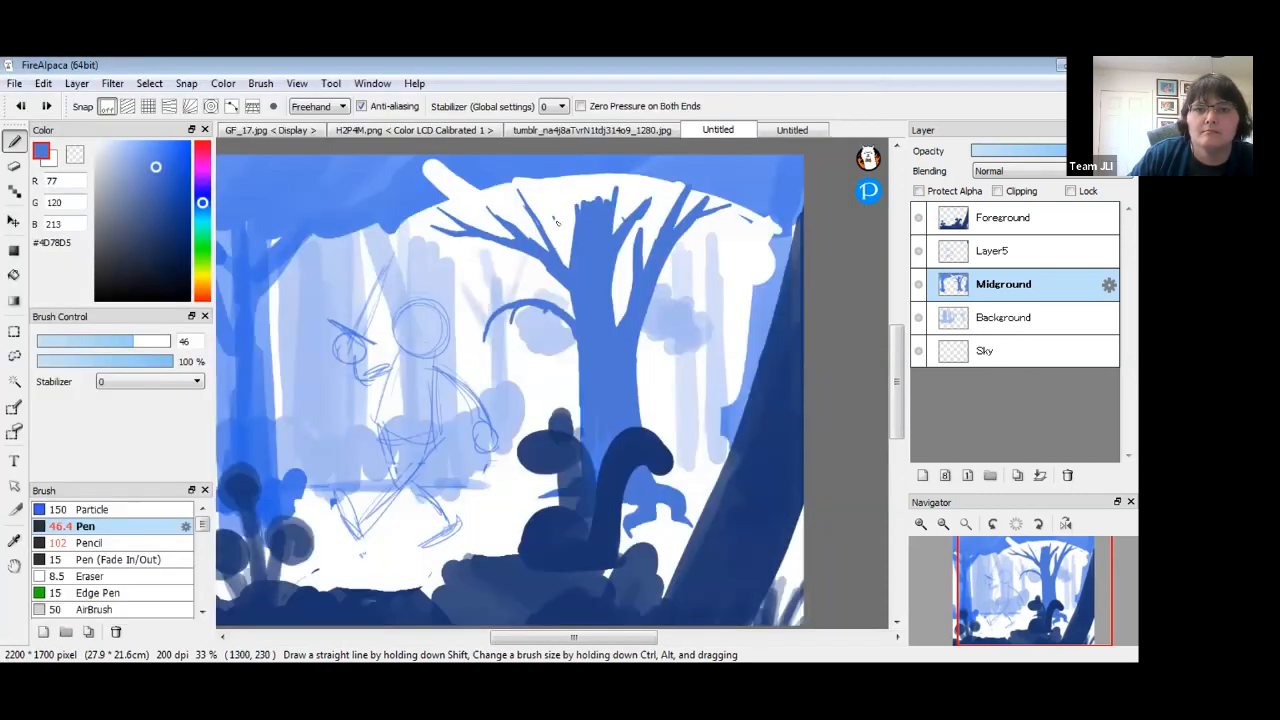
Paint a short twig on the trunk's upper left, slim the neighboring branch with the transparent color, and extend the branch right of the trunk.
mouse_move(569, 248)
mouse_down()
mouse_move(562, 218)
mouse_move(566, 255)
mouse_up()
click(75, 154)
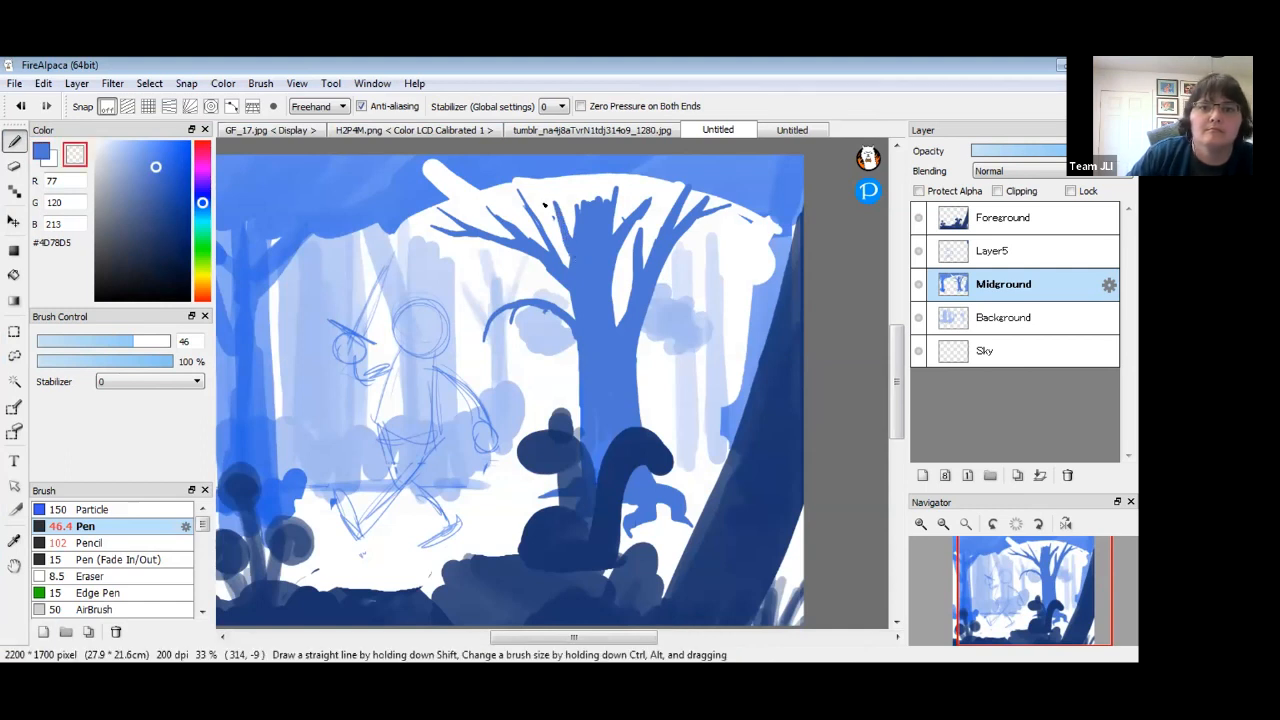
drag(513, 183, 566, 262)
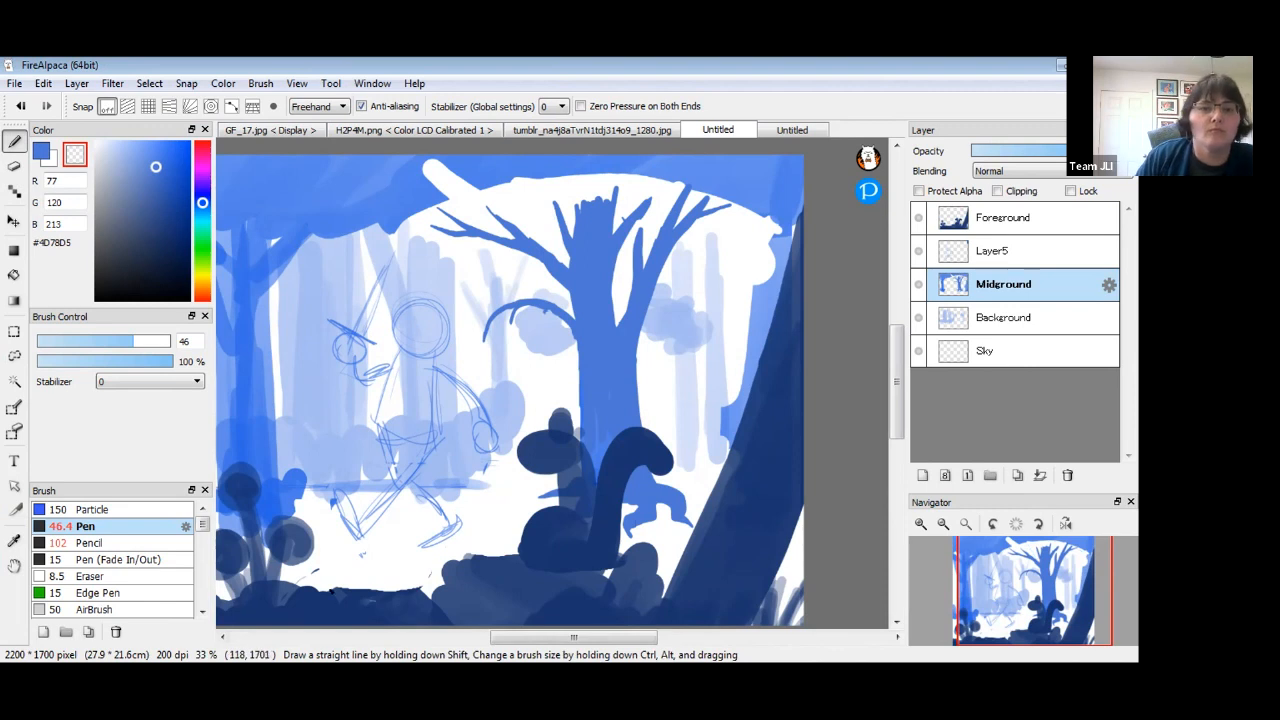
click(41, 152)
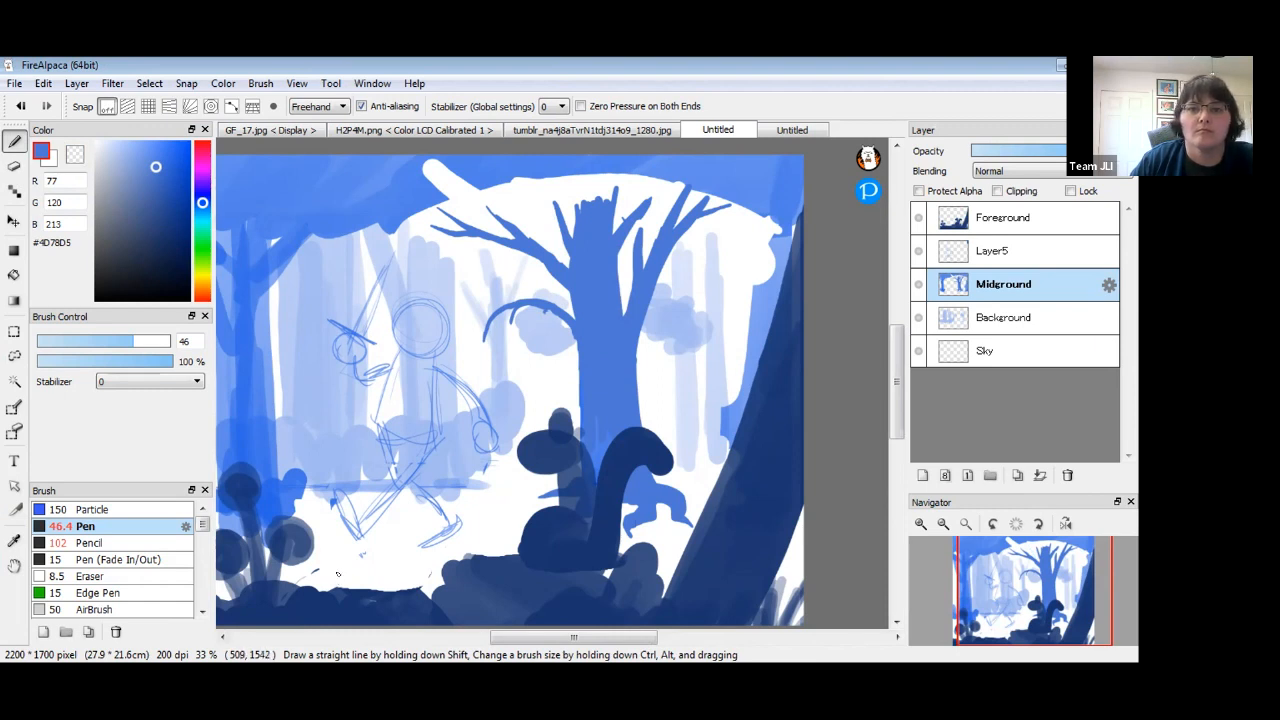
drag(617, 232, 602, 247)
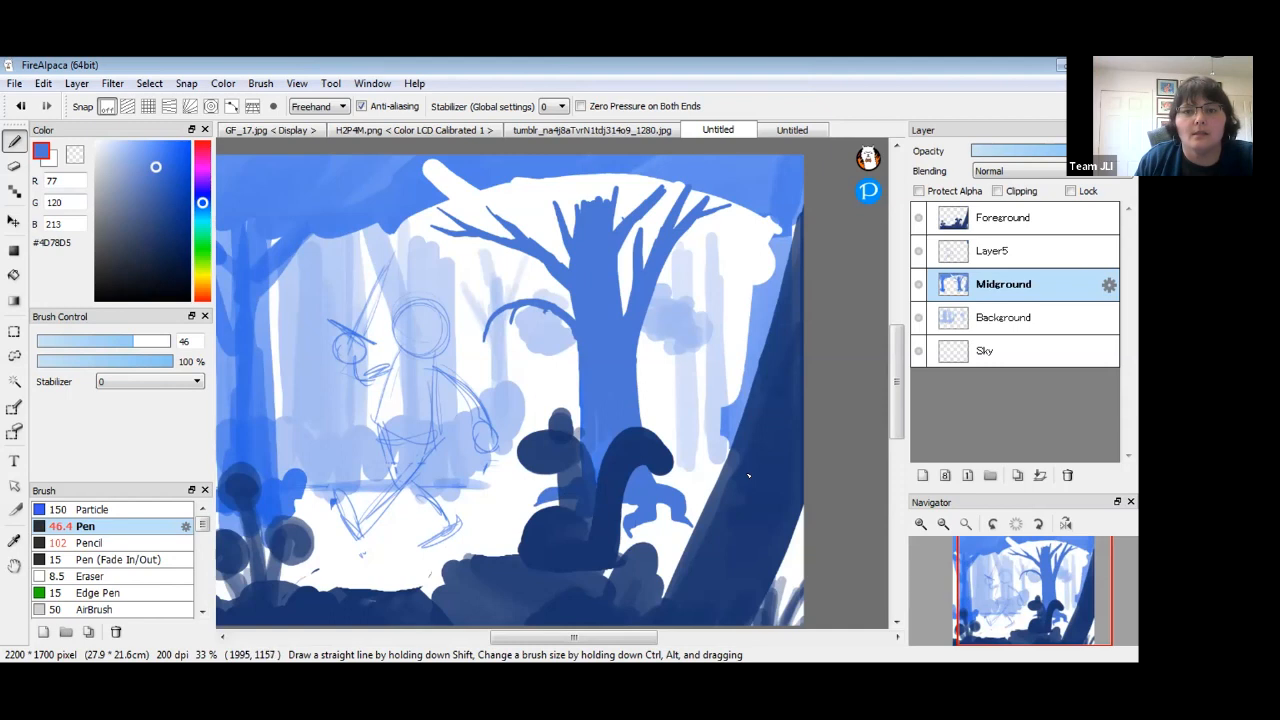
Add a new layer above Midground and name it contour.
click(920, 523)
drag(615, 315, 599, 437)
click(922, 476)
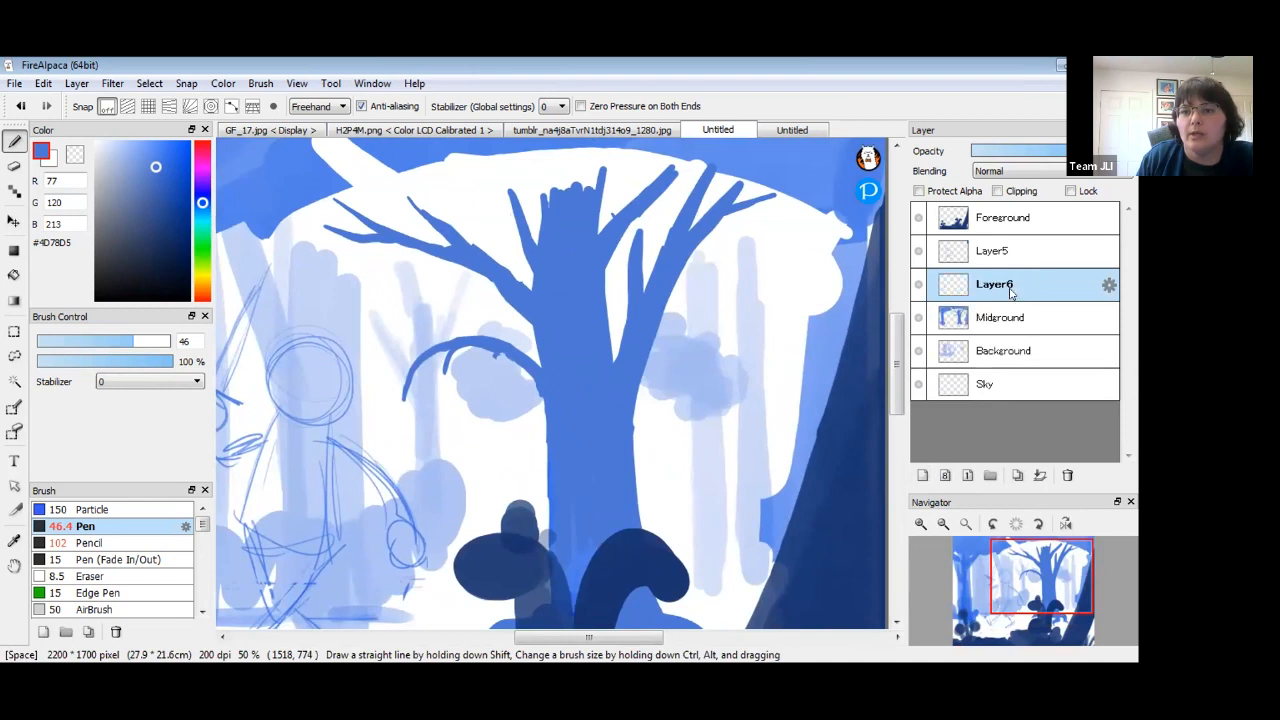
double_click(994, 285)
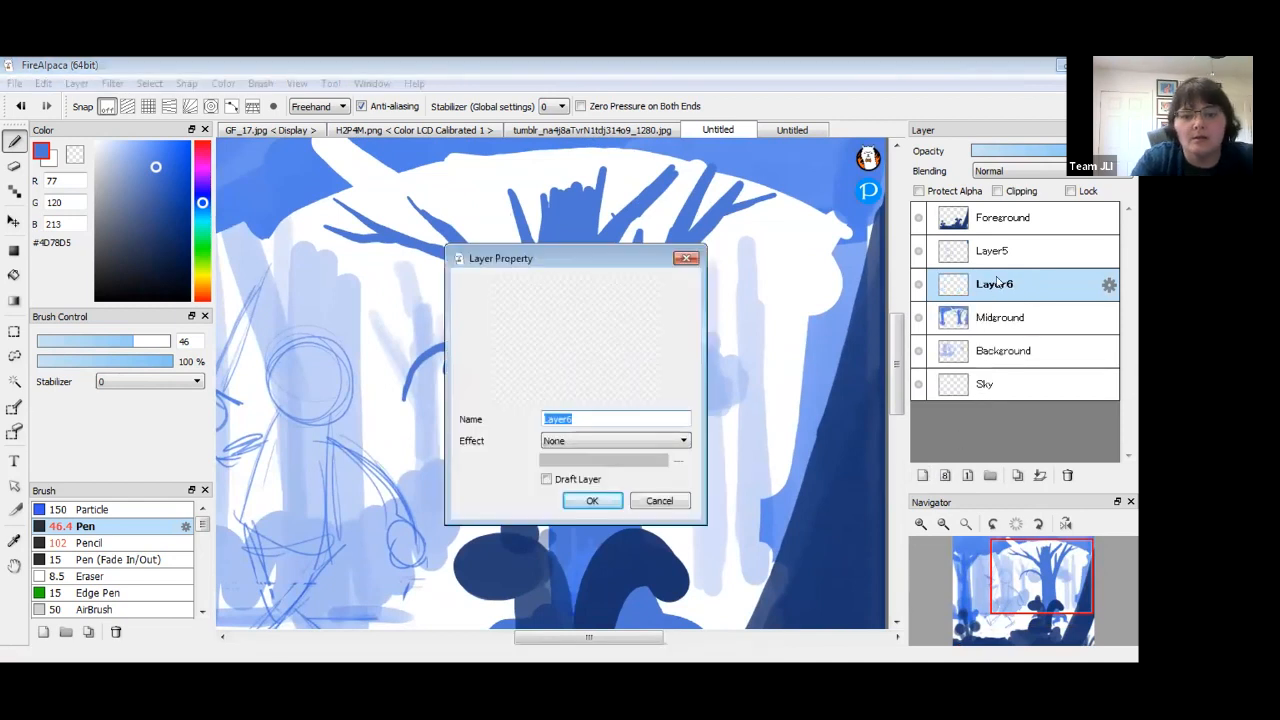
text(contour)
key(Return)
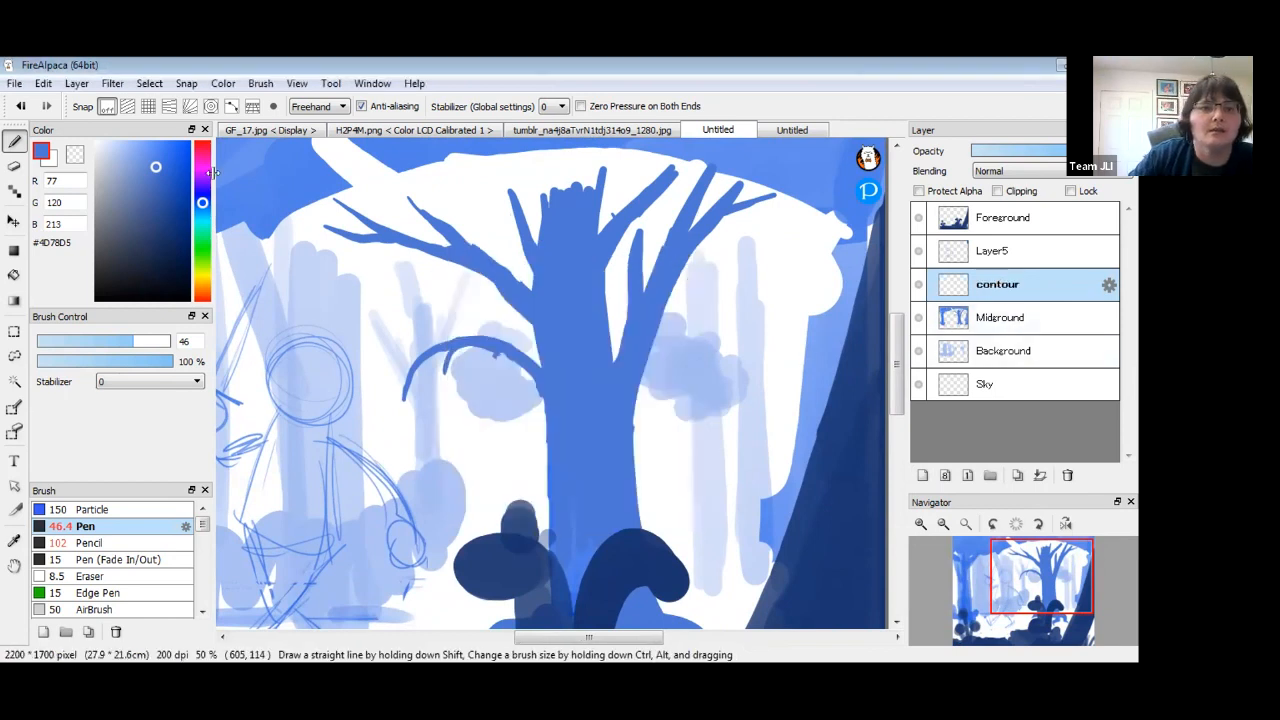
Set the color to #691A5B and draw contour lines along the trunk's fork and across the bases of the right and left limbs.
mouse_move(203, 203)
mouse_down()
mouse_move(203, 157)
mouse_move(170, 163)
mouse_move(202, 146)
mouse_move(202, 170)
mouse_move(177, 151)
mouse_up()
drag(167, 236, 166, 235)
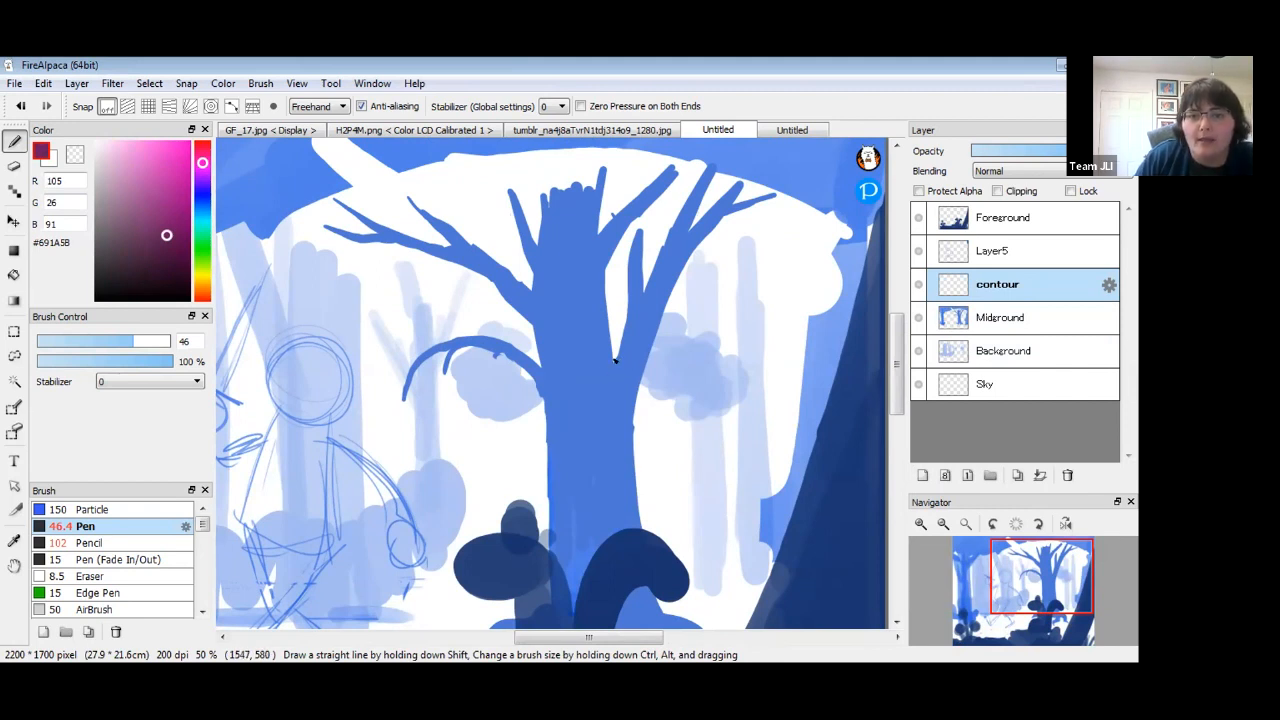
drag(603, 278, 620, 480)
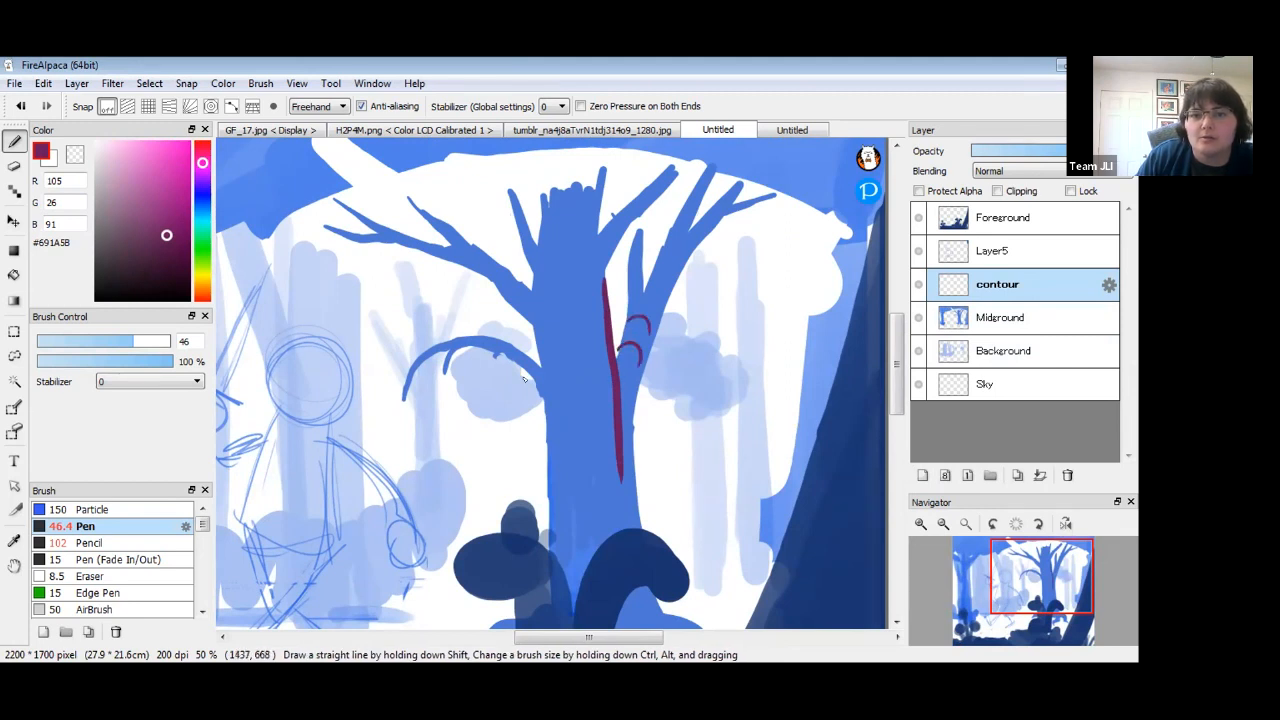
mouse_move(503, 293)
mouse_down()
mouse_move(549, 352)
mouse_move(562, 343)
mouse_move(557, 304)
mouse_move(512, 298)
mouse_up()
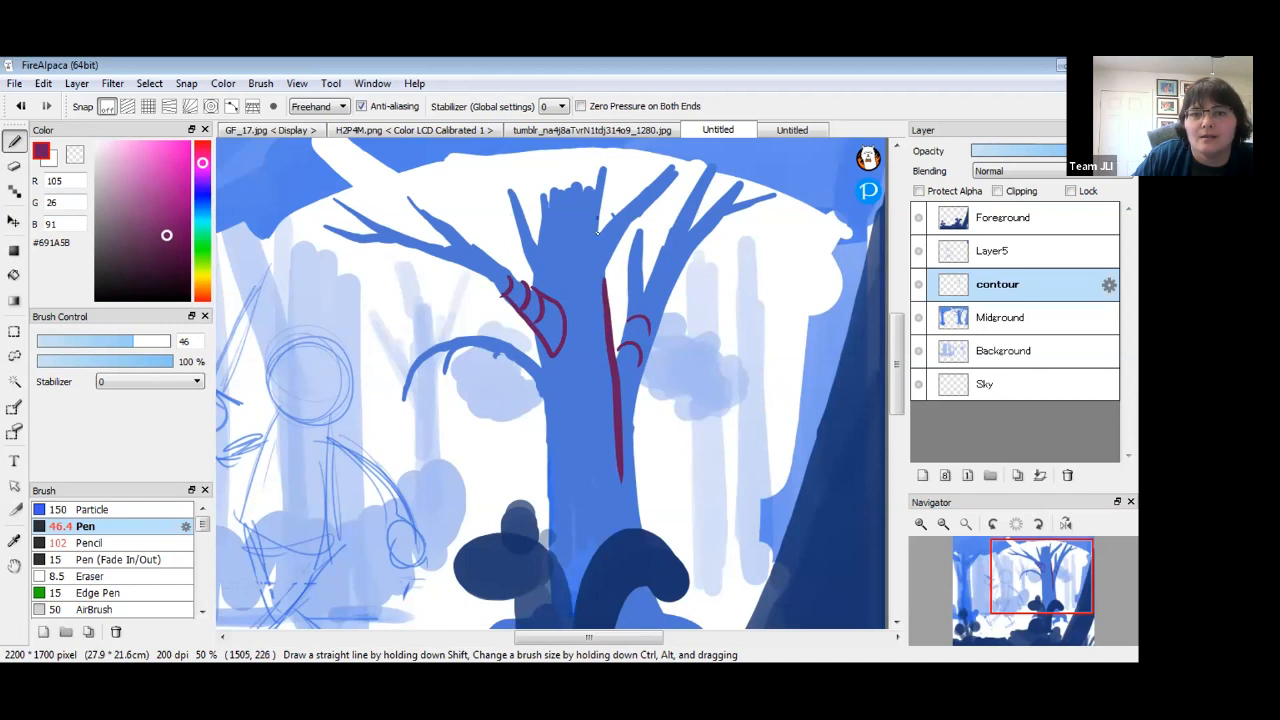
Draw curved contour arcs across the branches on both sides of the upper trunk and along the long left branch.
drag(600, 247, 594, 278)
drag(612, 226, 603, 254)
drag(645, 192, 637, 215)
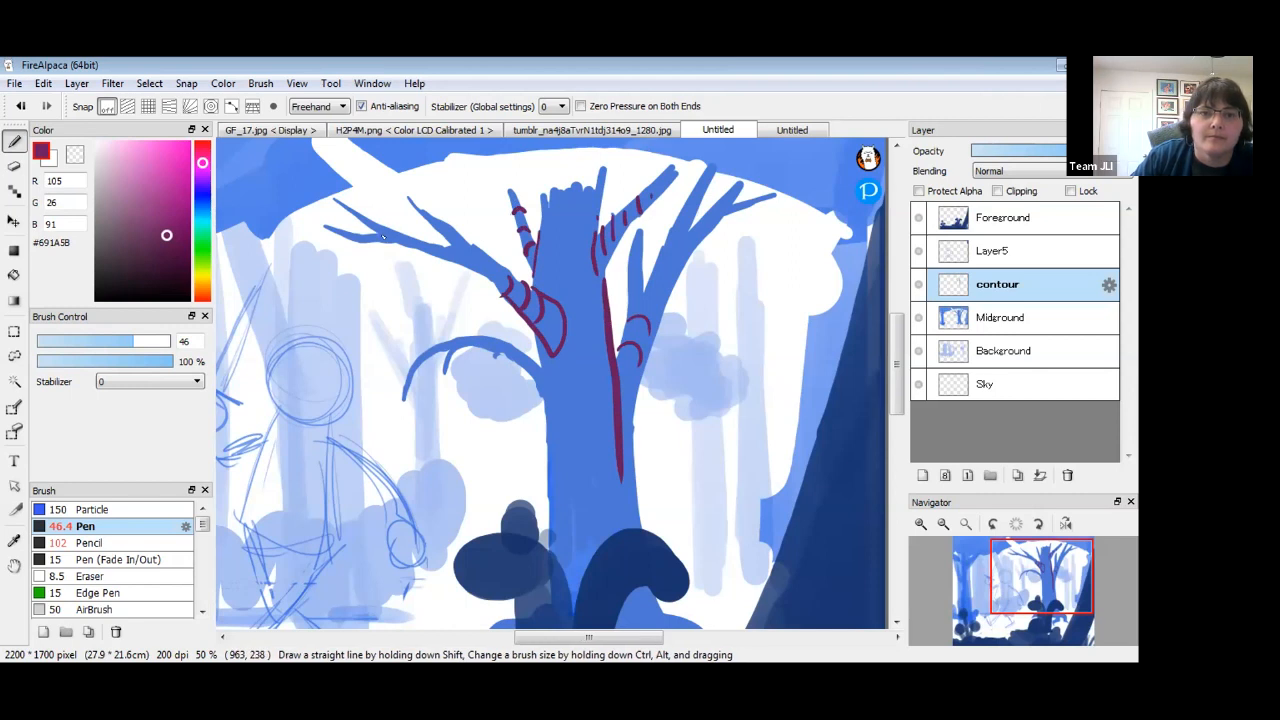
mouse_move(330, 224)
mouse_down()
mouse_move(485, 253)
mouse_move(468, 240)
mouse_move(500, 280)
mouse_up()
Trace the trunk's left edge below the left limb and add contour arcs across the right limb's inner and outer branches.
drag(538, 358, 540, 488)
key(ctrl+z)
mouse_move(538, 354)
mouse_down()
mouse_move(544, 472)
mouse_move(533, 428)
mouse_move(552, 435)
mouse_up()
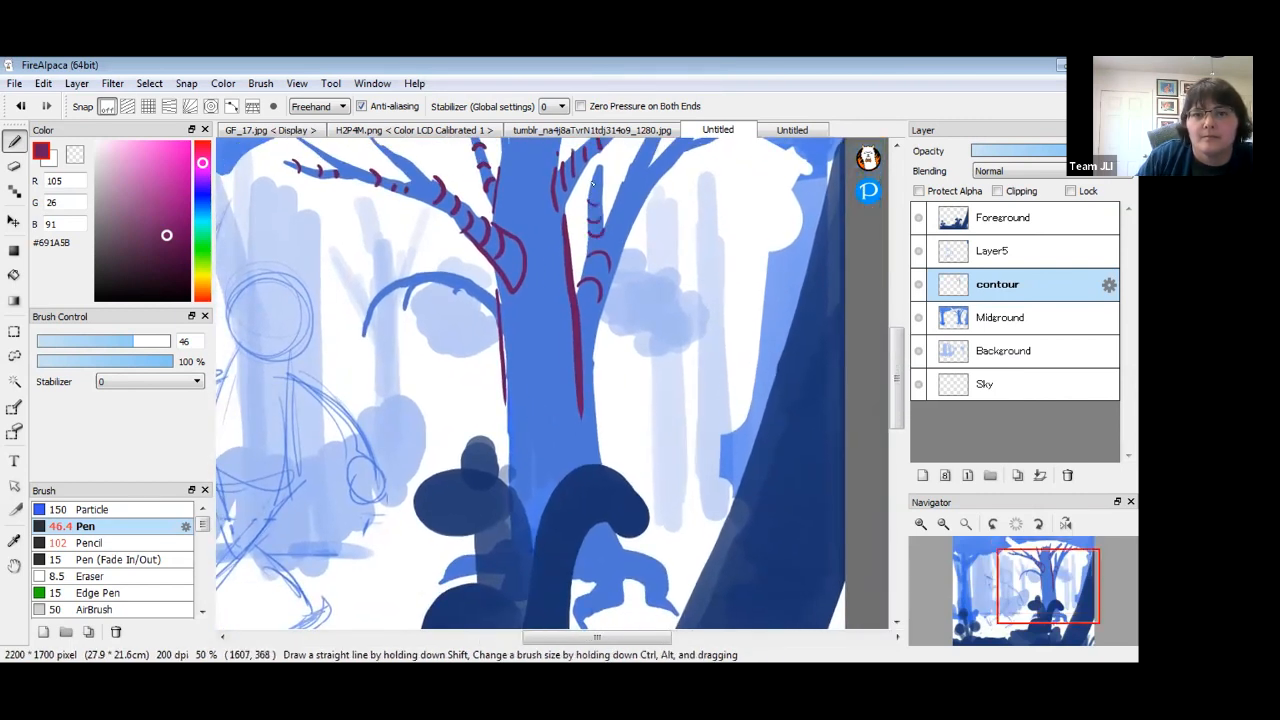
drag(622, 175, 577, 225)
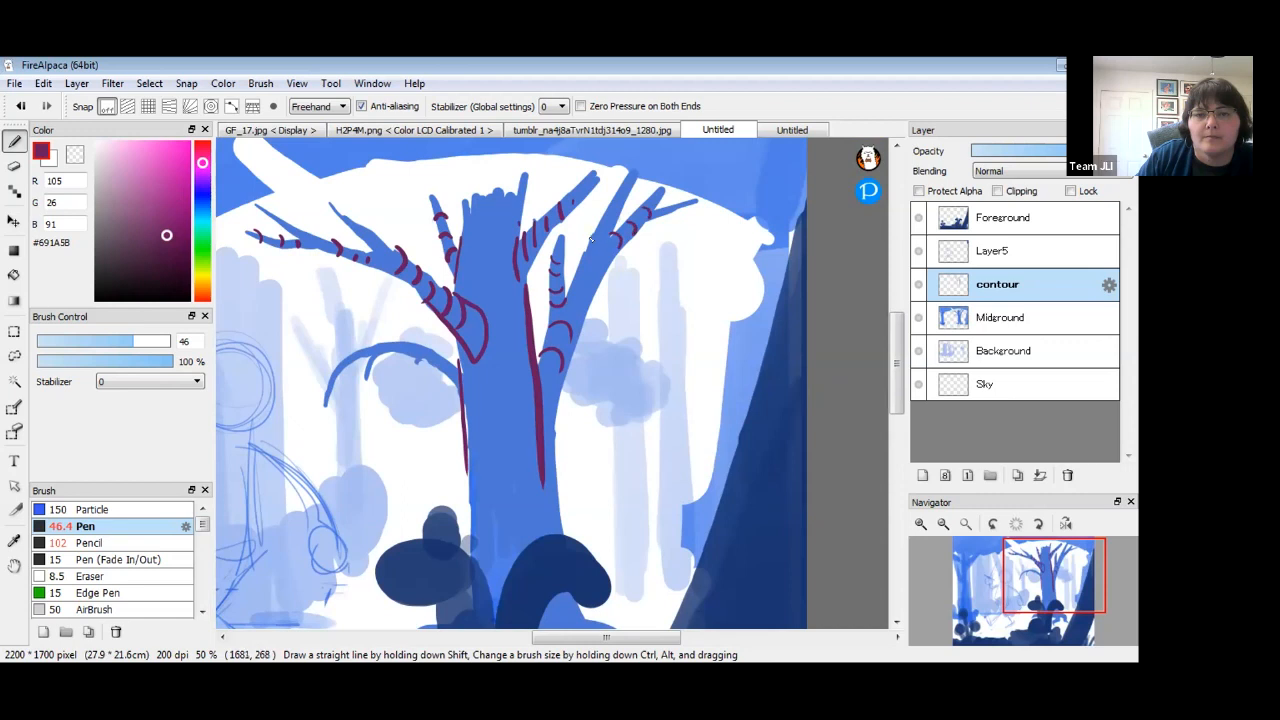
drag(612, 234, 583, 257)
mouse_move(506, 434)
mouse_down()
mouse_move(517, 351)
mouse_move(485, 260)
mouse_up()
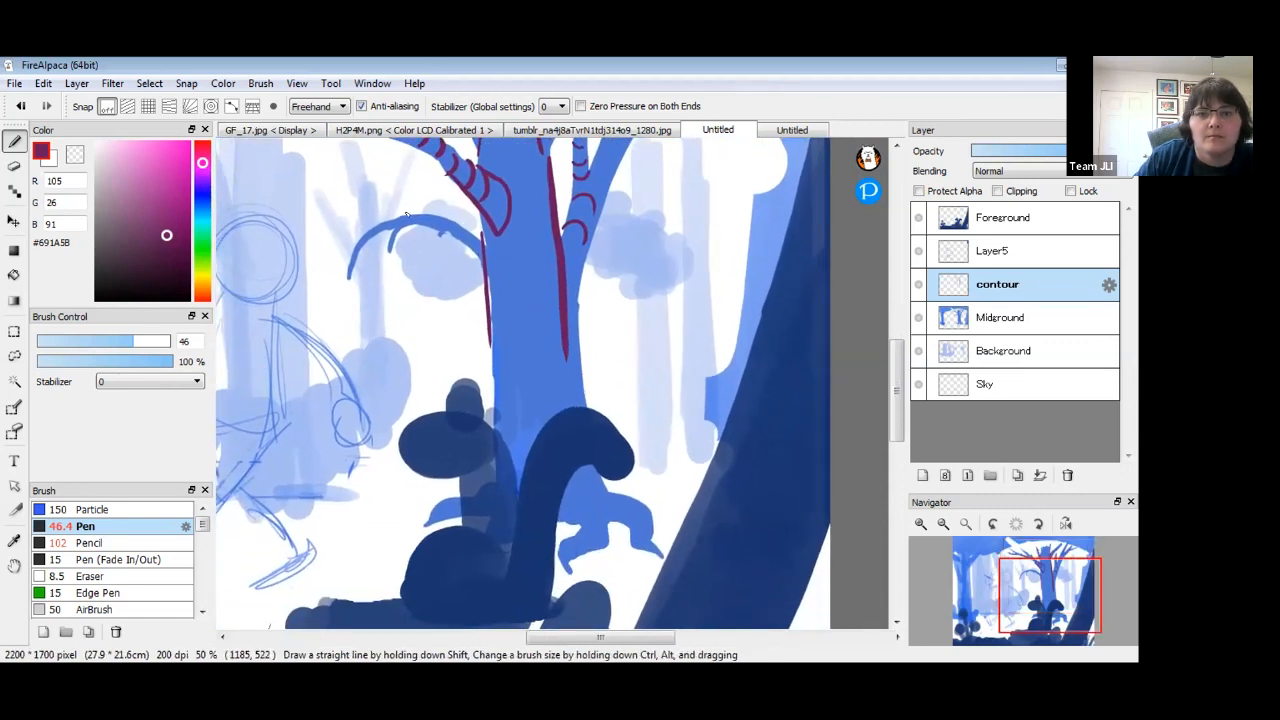
Add contour arcs along the drooping lower-left branch and across the roots on the tree's right side.
drag(383, 231, 355, 250)
drag(444, 218, 452, 234)
drag(531, 340, 481, 216)
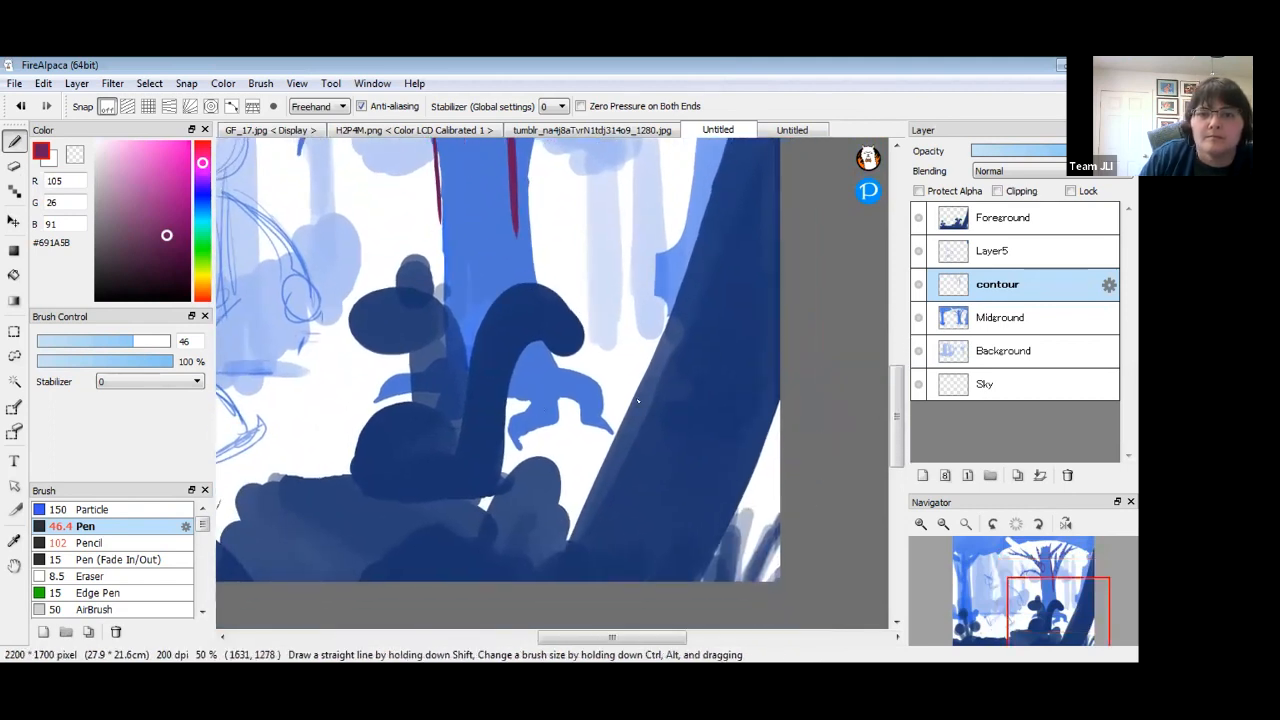
click(922, 524)
drag(549, 422, 580, 400)
mouse_move(572, 346)
mouse_down()
mouse_move(592, 391)
mouse_move(578, 417)
mouse_move(579, 367)
mouse_move(565, 355)
mouse_move(552, 388)
mouse_up()
mouse_move(594, 343)
mouse_down()
mouse_move(632, 361)
mouse_move(638, 375)
mouse_move(608, 376)
mouse_move(621, 381)
mouse_up()
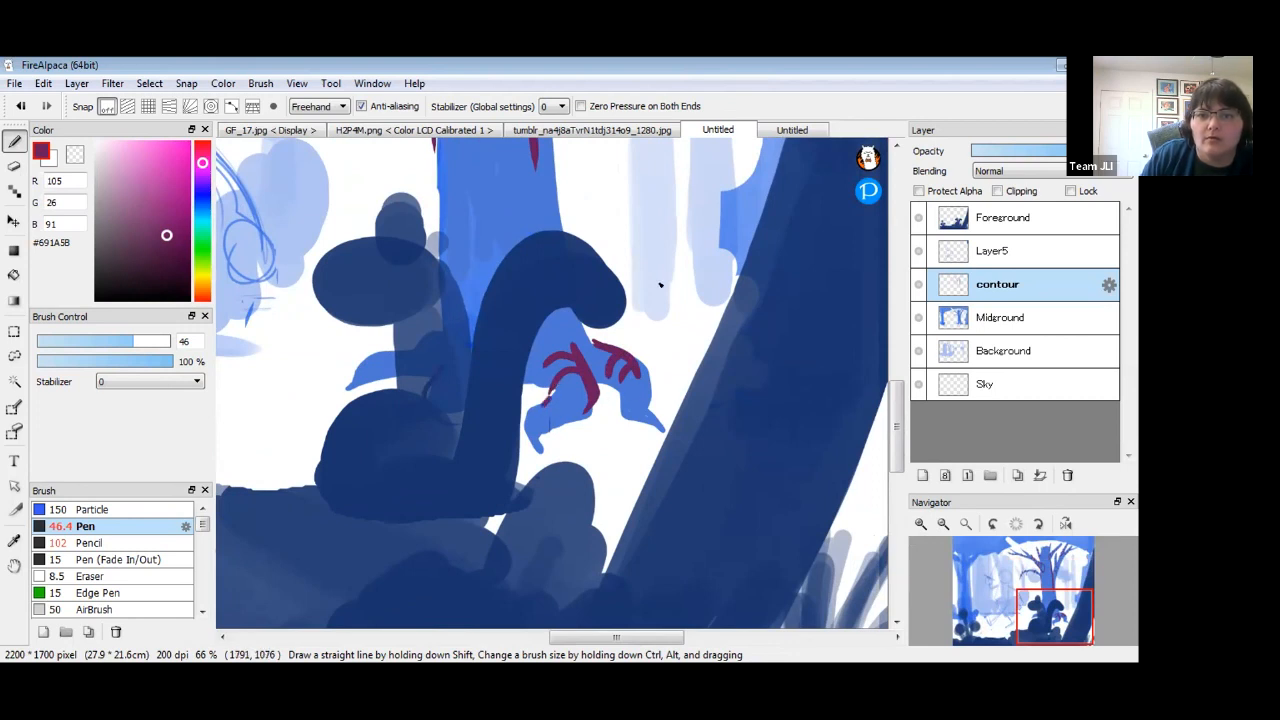
Erase and redraw the contour arcs on the outer right root, and add arcs across the left root.
click(14, 167)
mouse_move(636, 370)
mouse_down()
mouse_move(532, 375)
mouse_move(589, 383)
mouse_up()
click(14, 141)
drag(584, 332, 622, 380)
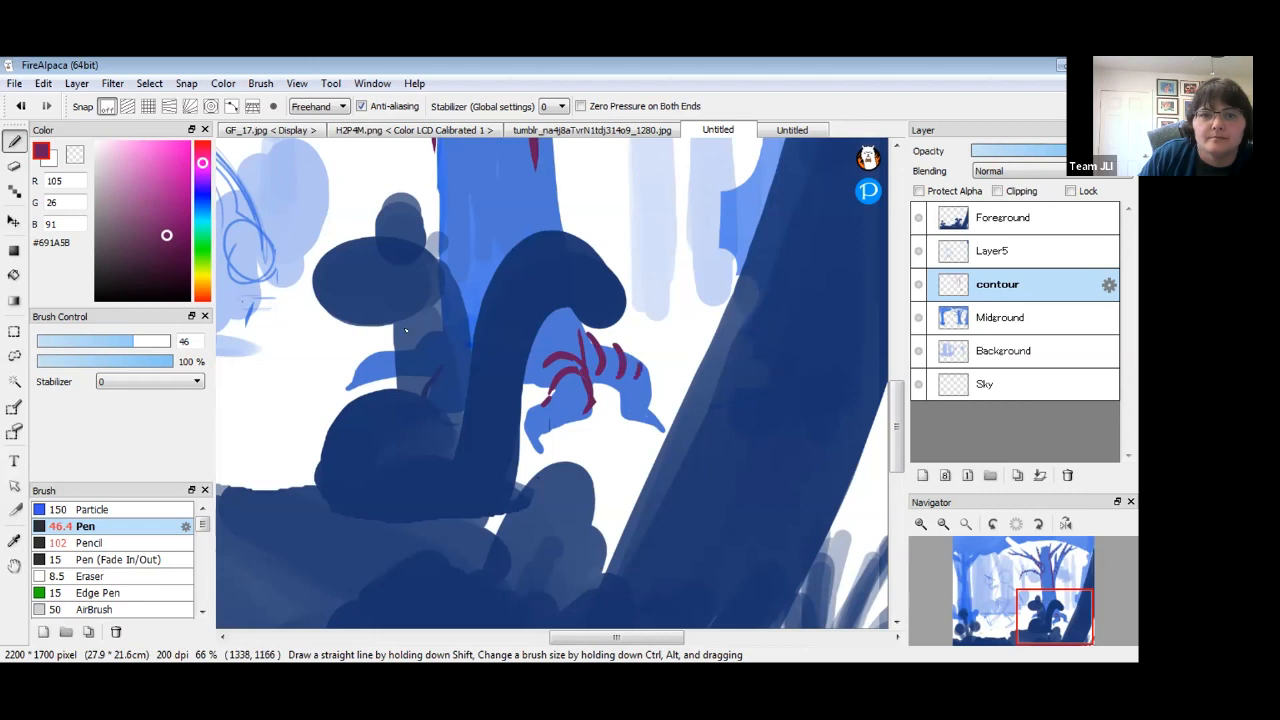
mouse_move(390, 346)
mouse_down()
mouse_move(375, 373)
mouse_move(349, 390)
mouse_up()
Draw a double-oval knot on the middle of the trunk and trace the trunk's lower left and right edges.
drag(514, 300, 503, 571)
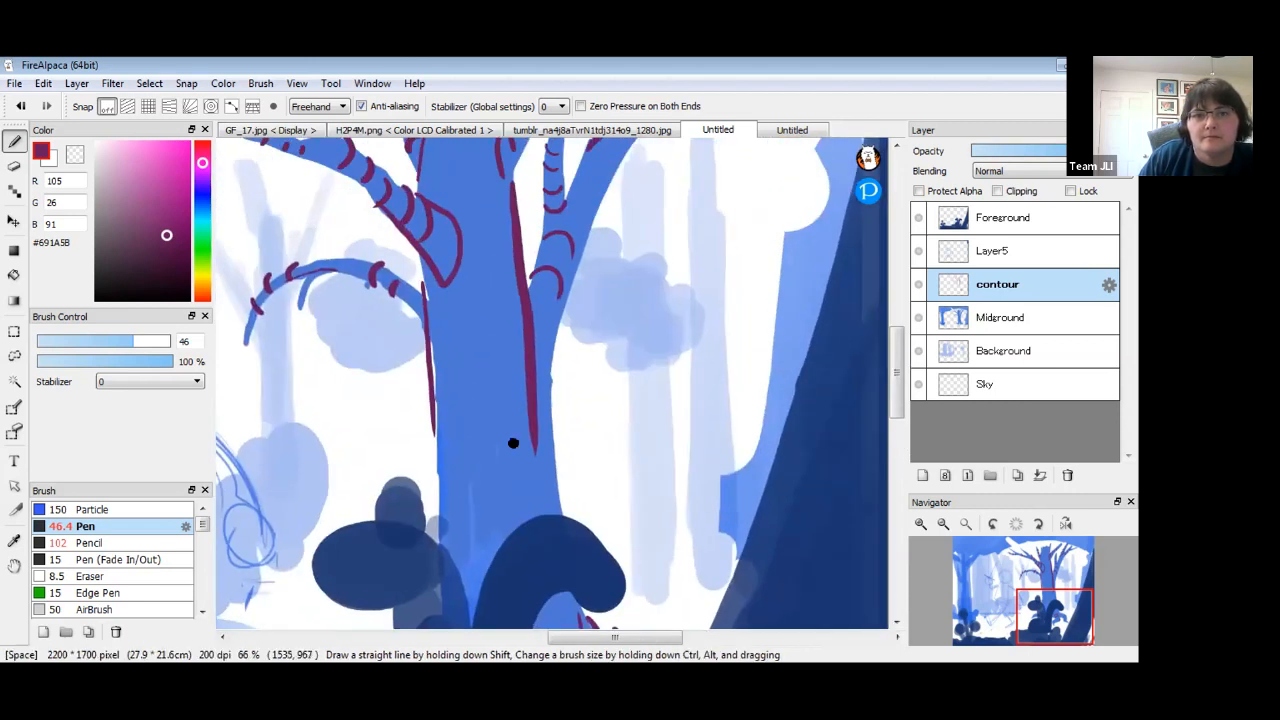
drag(514, 444, 543, 616)
click(943, 526)
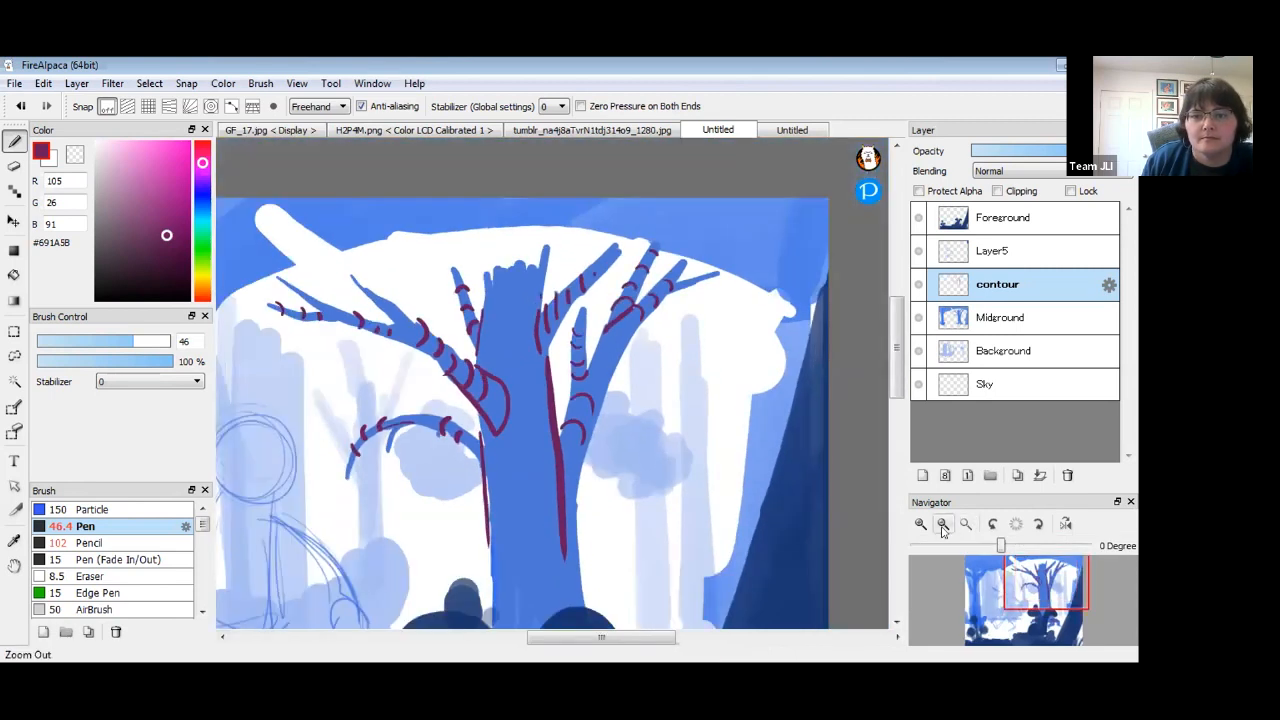
click(943, 526)
drag(531, 494, 499, 428)
click(920, 523)
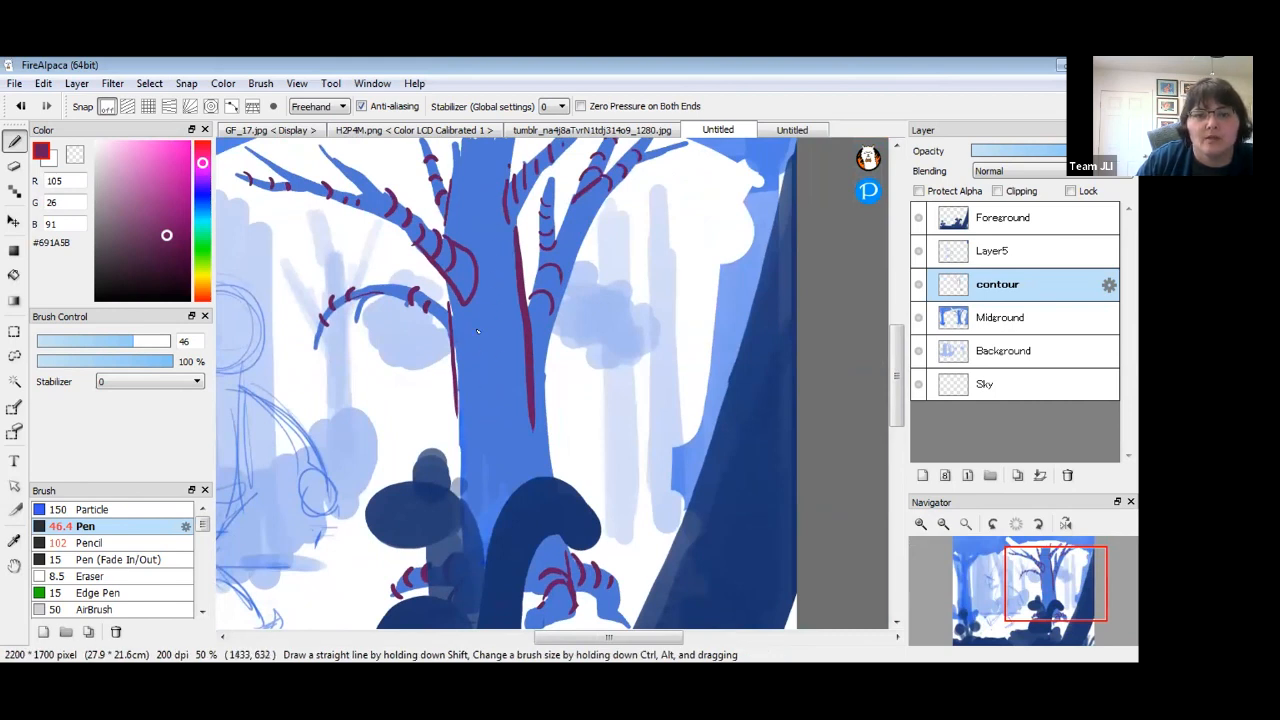
mouse_move(485, 421)
mouse_down()
mouse_move(500, 380)
mouse_move(487, 343)
mouse_move(485, 404)
mouse_up()
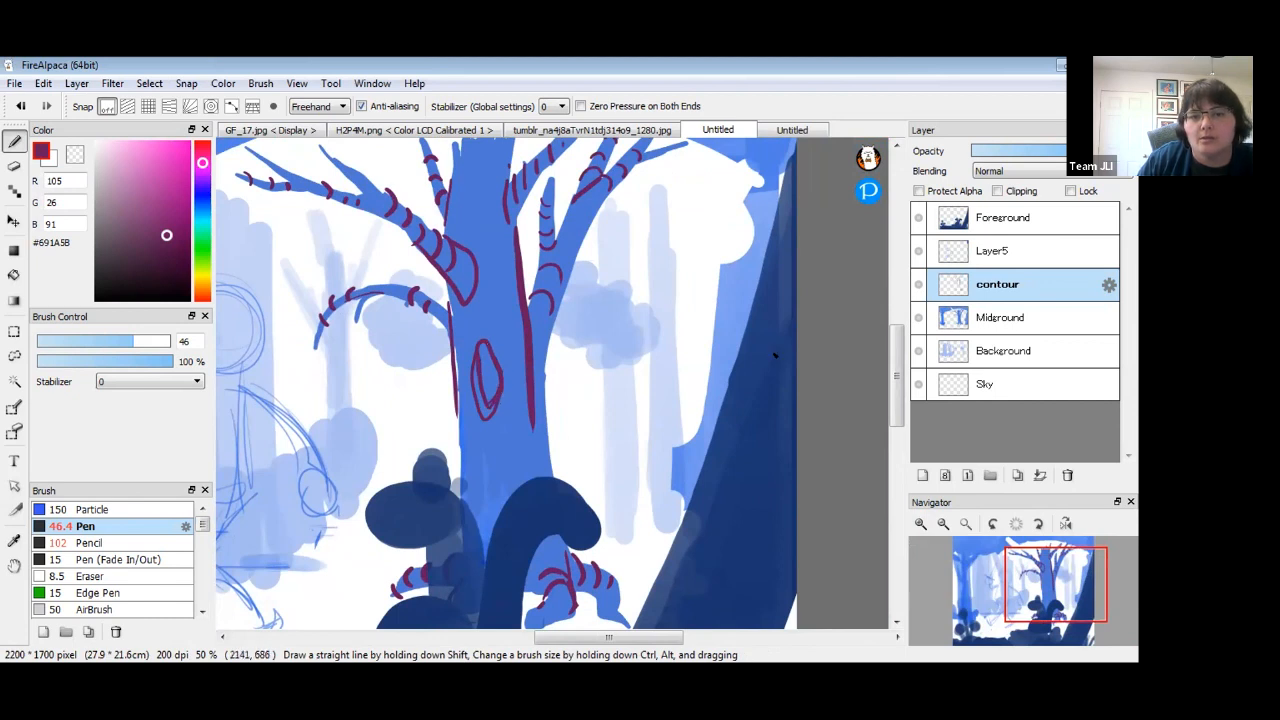
drag(458, 412, 462, 498)
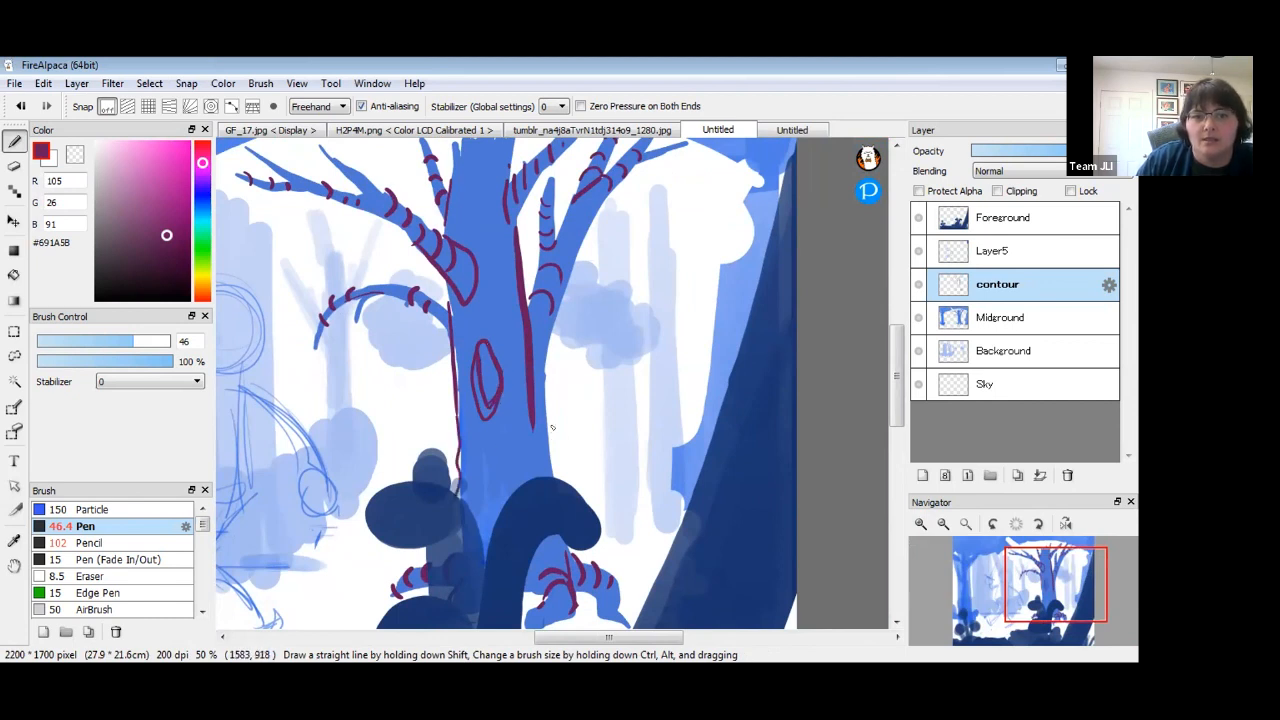
drag(552, 482, 554, 314)
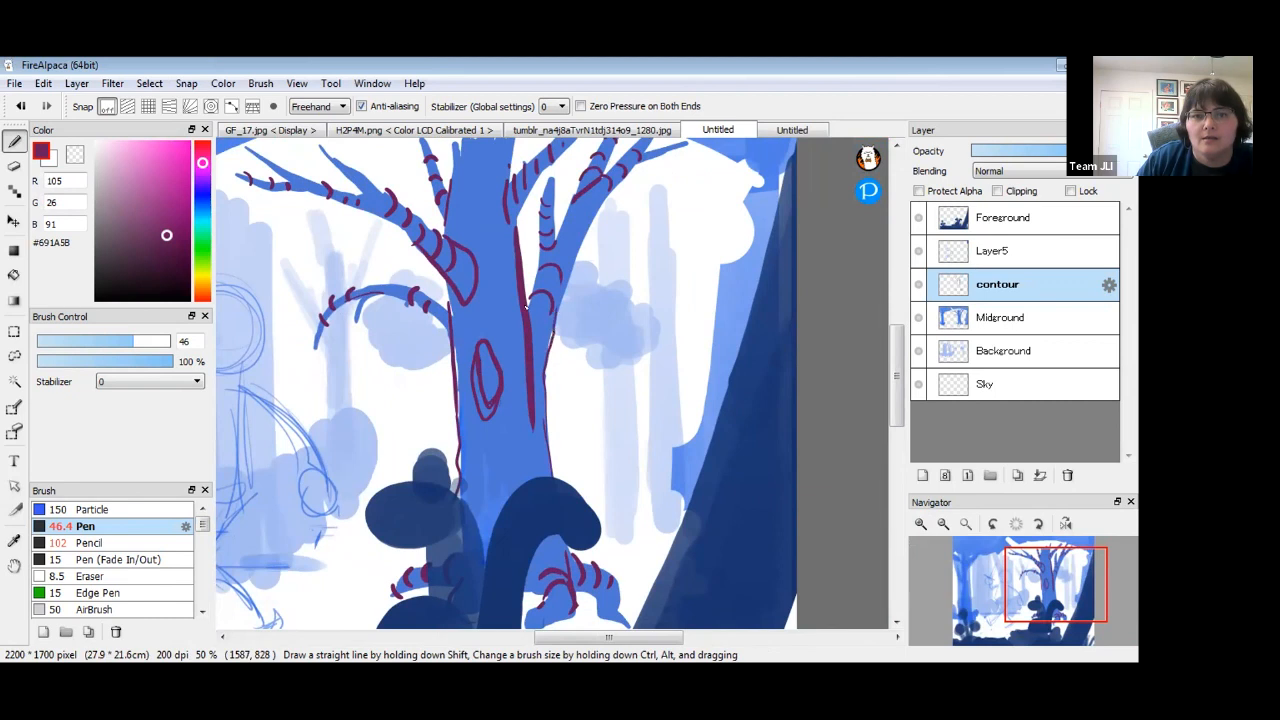
Draw long vertical bark grain lines down the upper trunk between the limbs.
scroll(611, 278, up, 1)
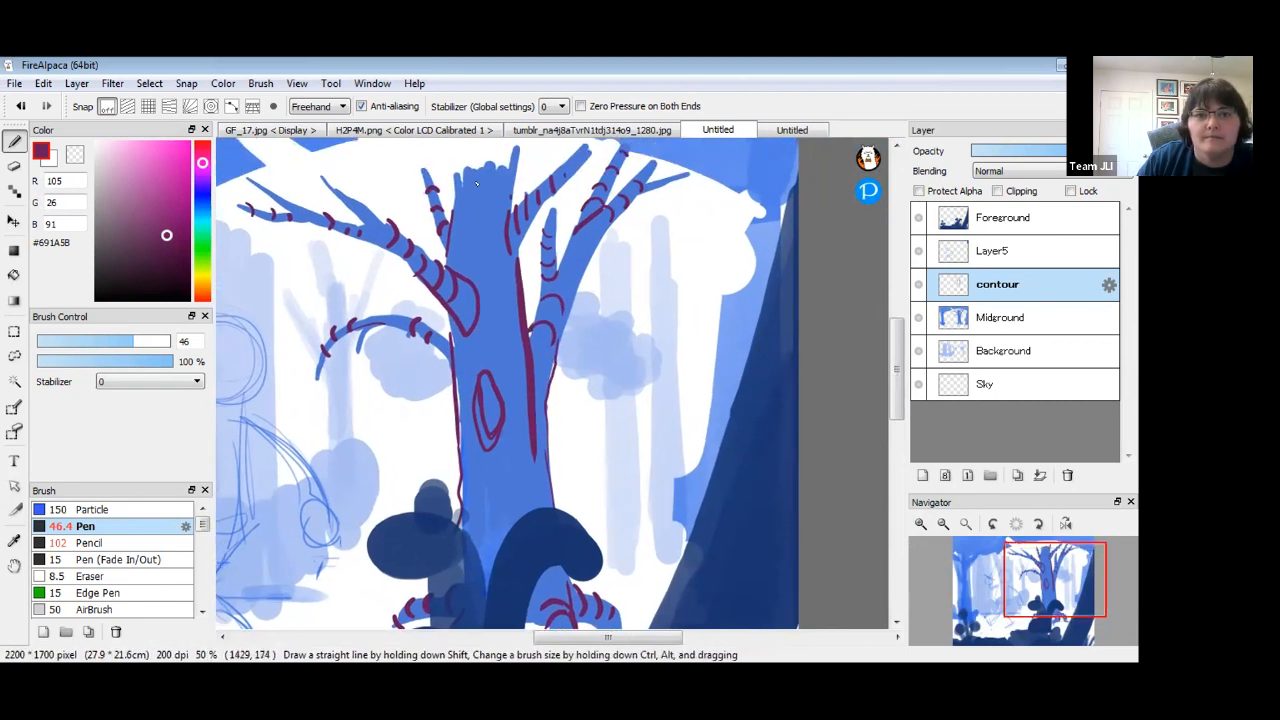
key(space)
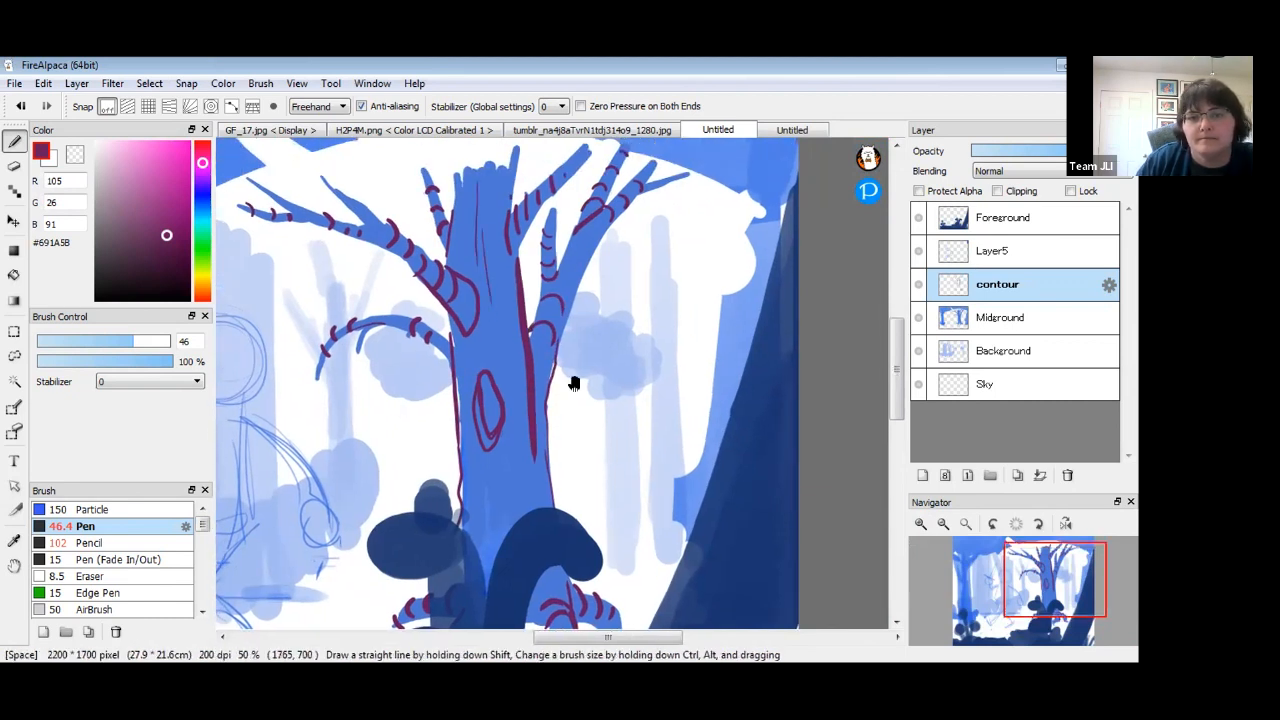
drag(571, 380, 597, 326)
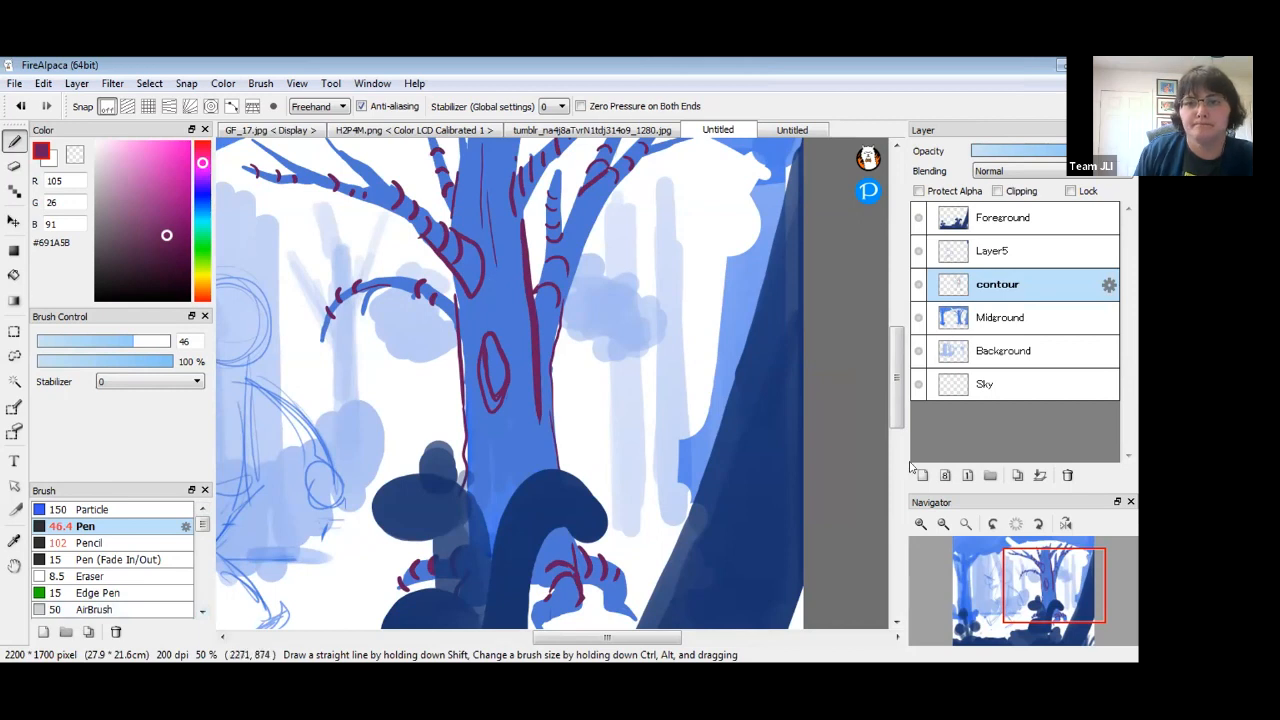
Fade the contour layer by lowering its opacity, then add a new layer above it named ink.
mouse_move(898, 410)
mouse_down()
mouse_move(898, 437)
mouse_move(898, 407)
mouse_up()
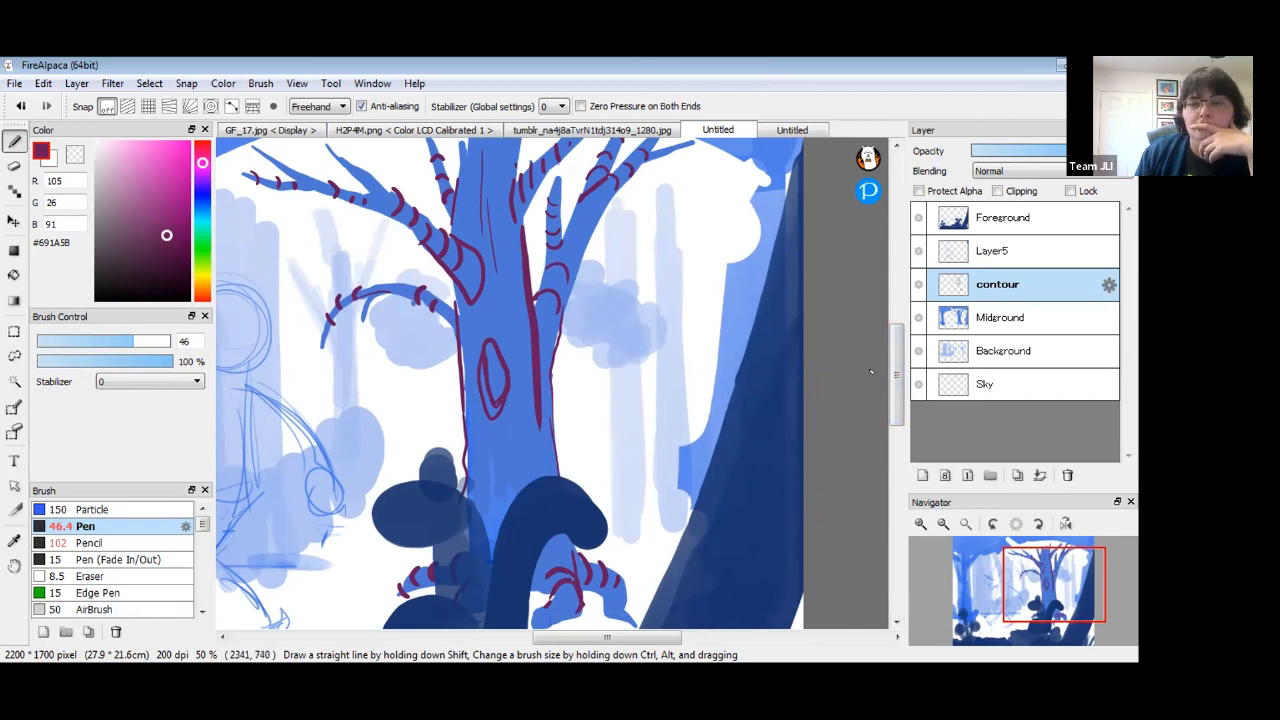
drag(896, 389, 896, 383)
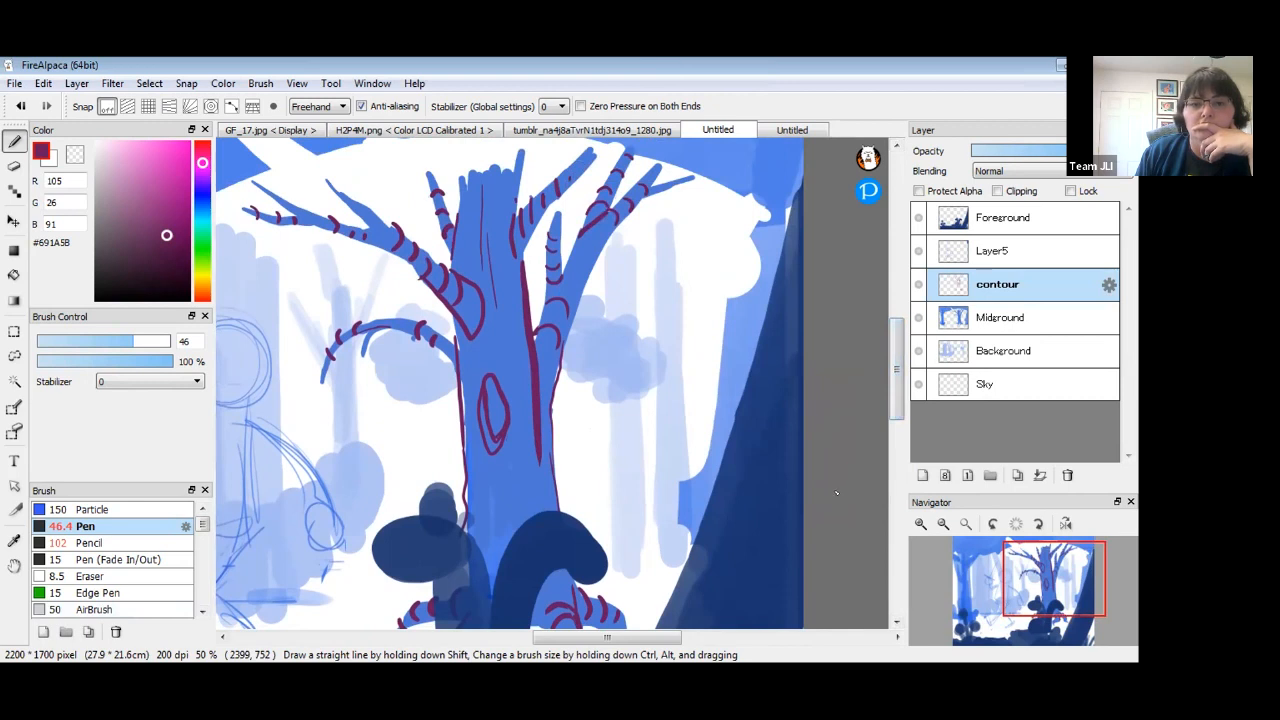
drag(1037, 151, 999, 152)
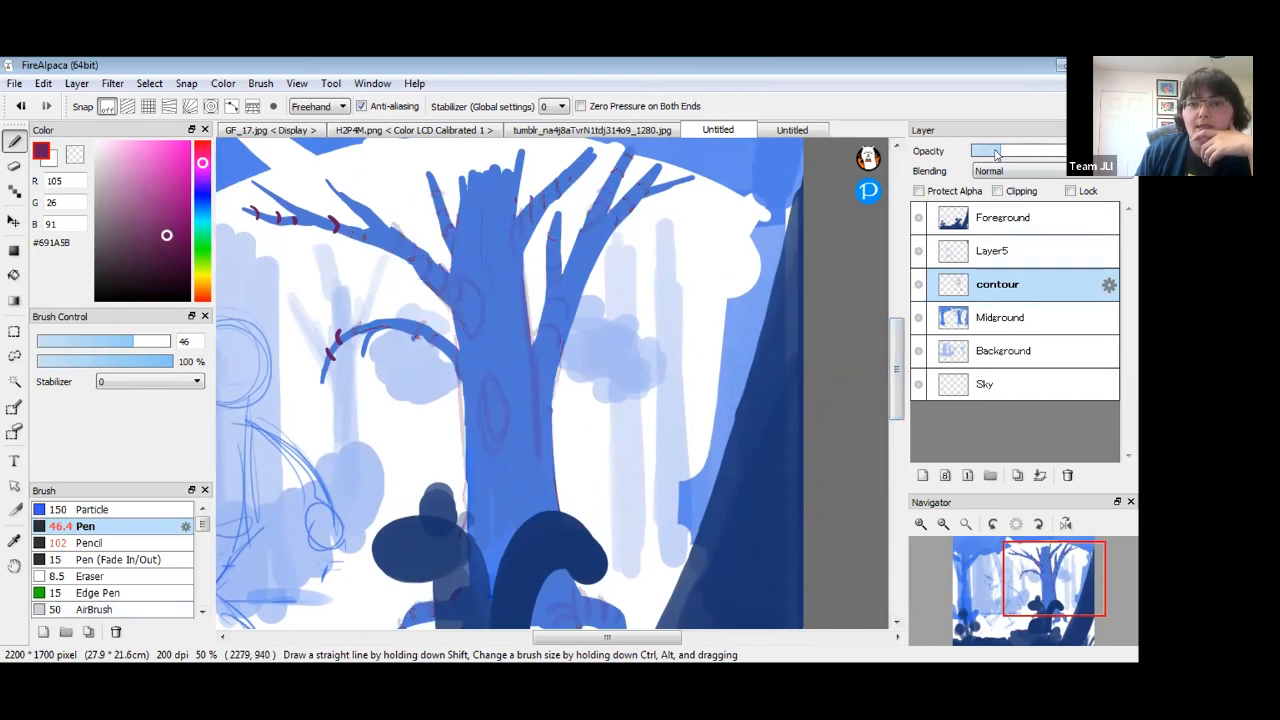
click(922, 476)
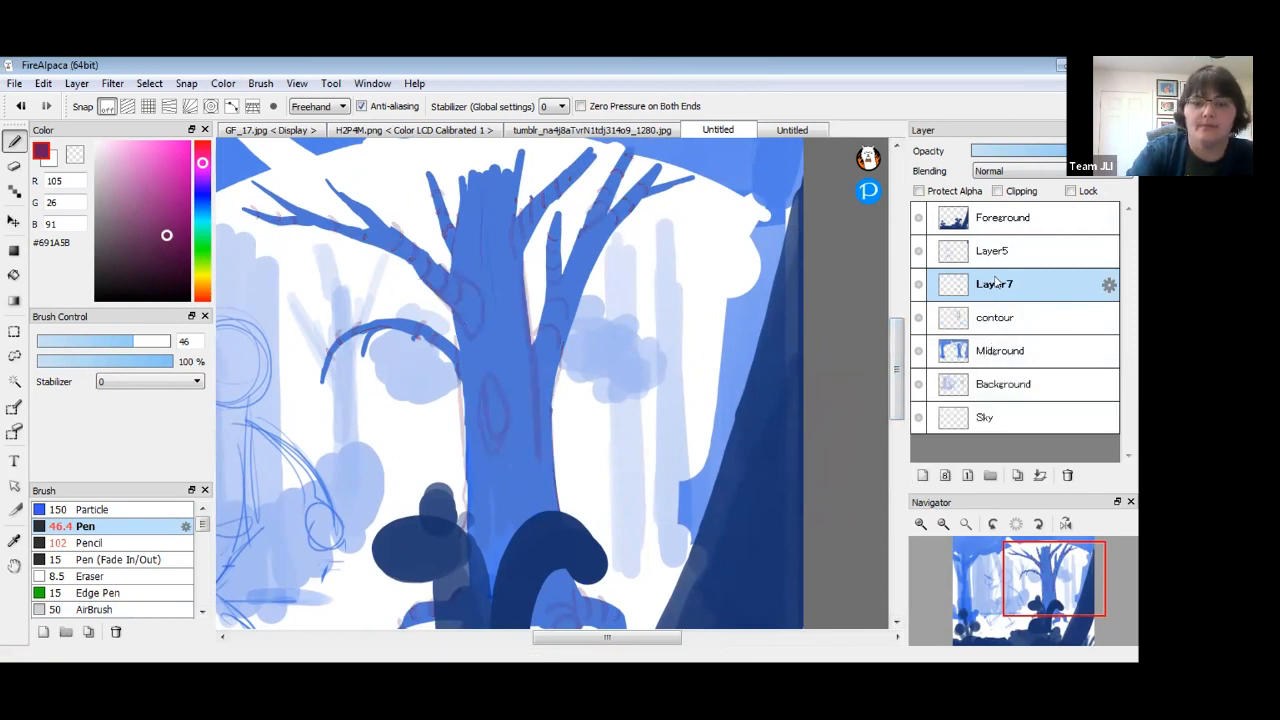
double_click(996, 283)
text(ink)
key(Return)
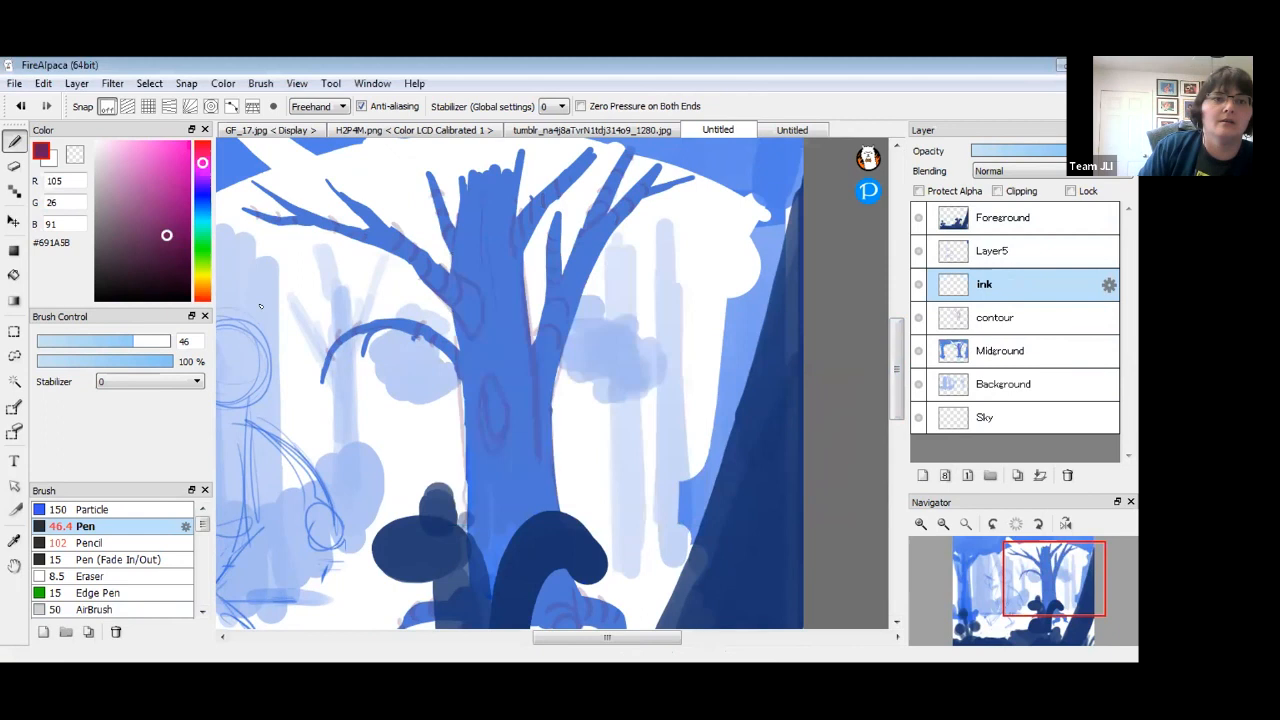
Set the color to #000000 and the brush size to 7, and ink the fork between the trunk and the right limb.
mouse_move(165, 270)
mouse_down()
mouse_move(206, 356)
mouse_move(150, 343)
mouse_up()
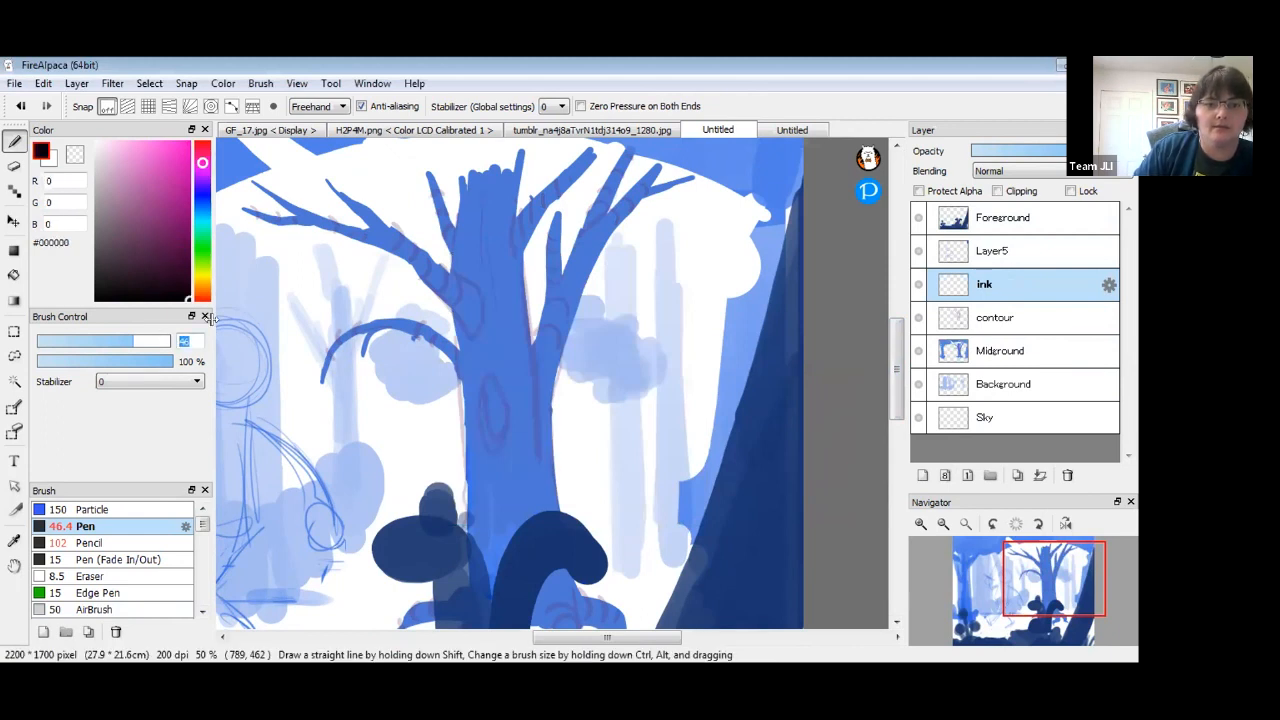
text(7)
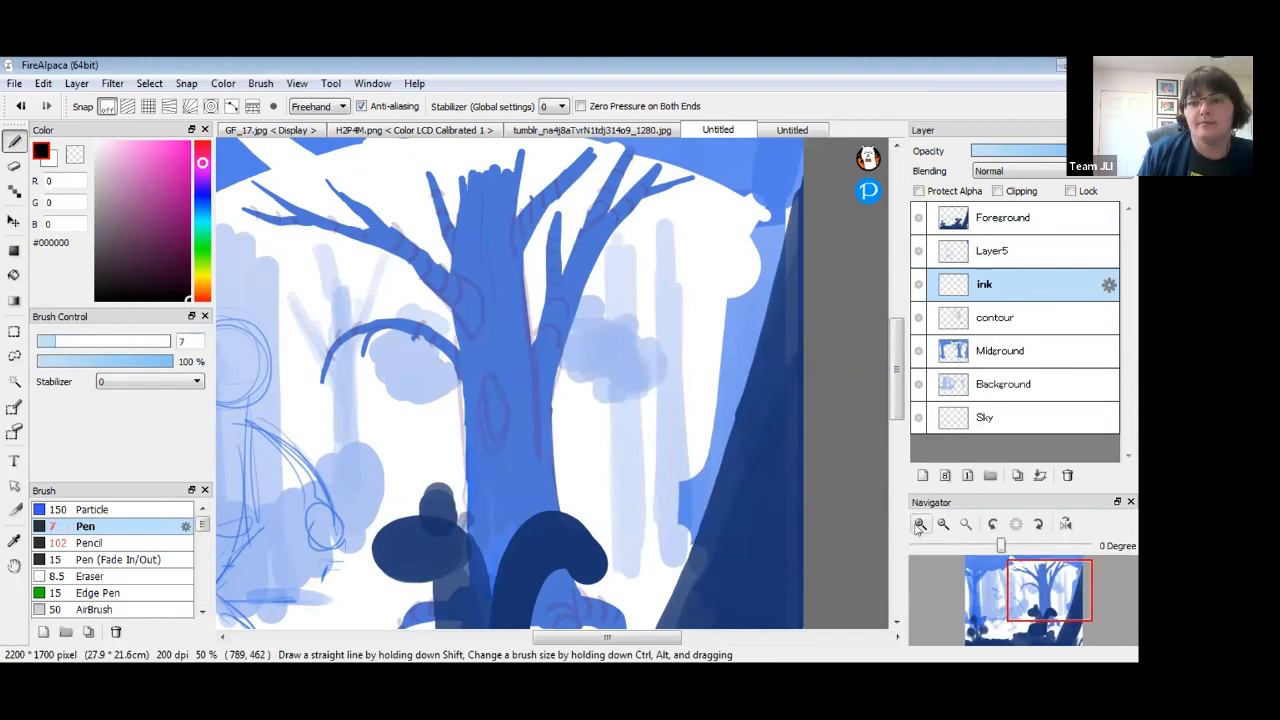
click(921, 524)
click(921, 524)
click(921, 524)
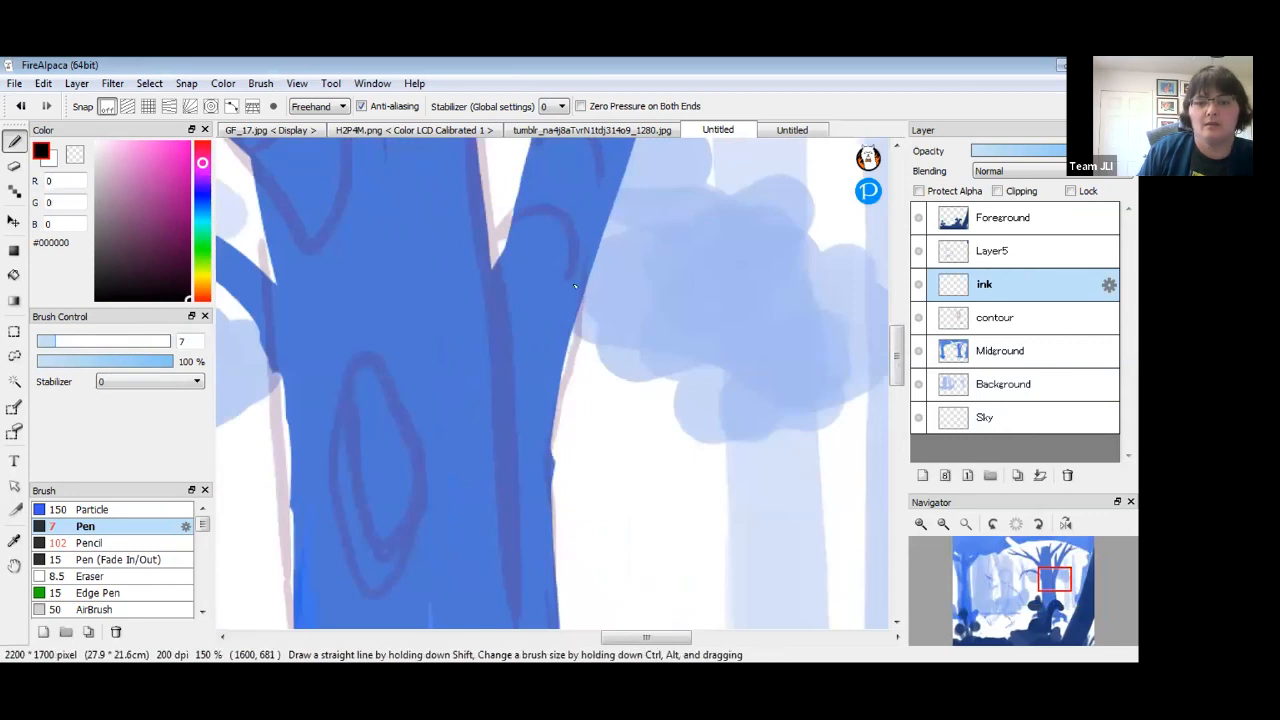
drag(551, 297, 549, 551)
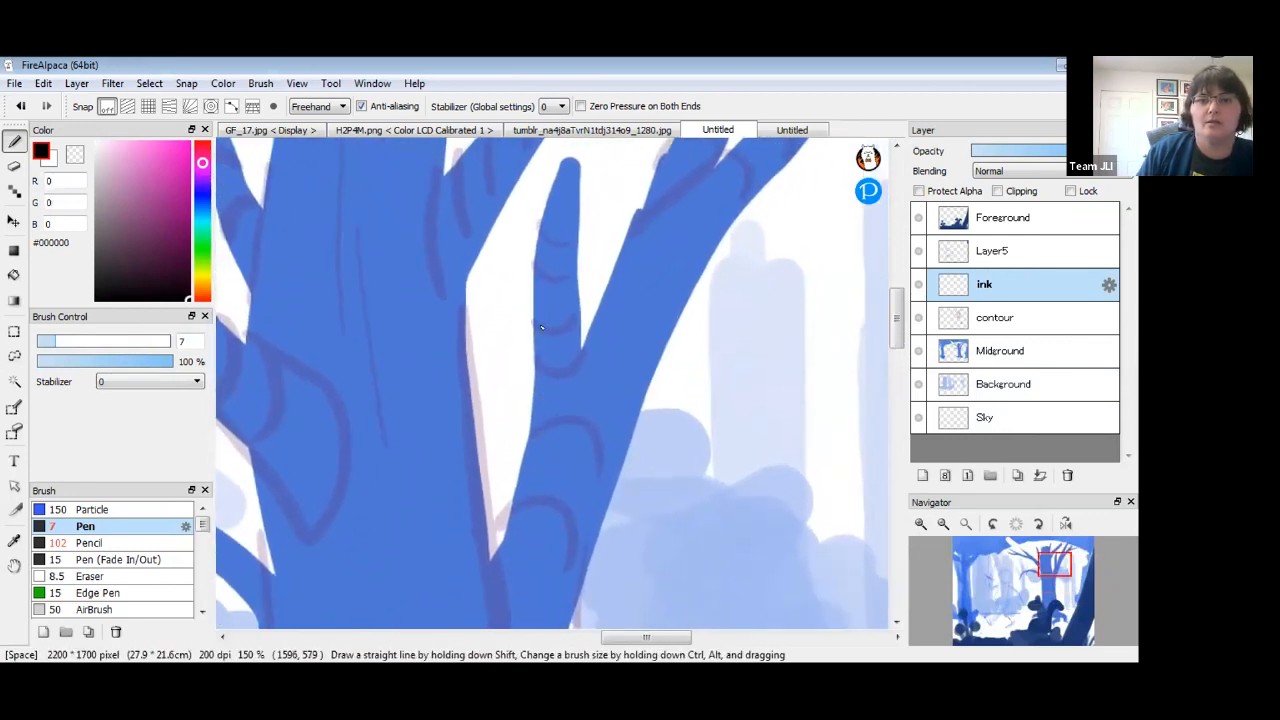
mouse_move(469, 281)
mouse_down()
mouse_move(471, 245)
mouse_move(512, 575)
mouse_up()
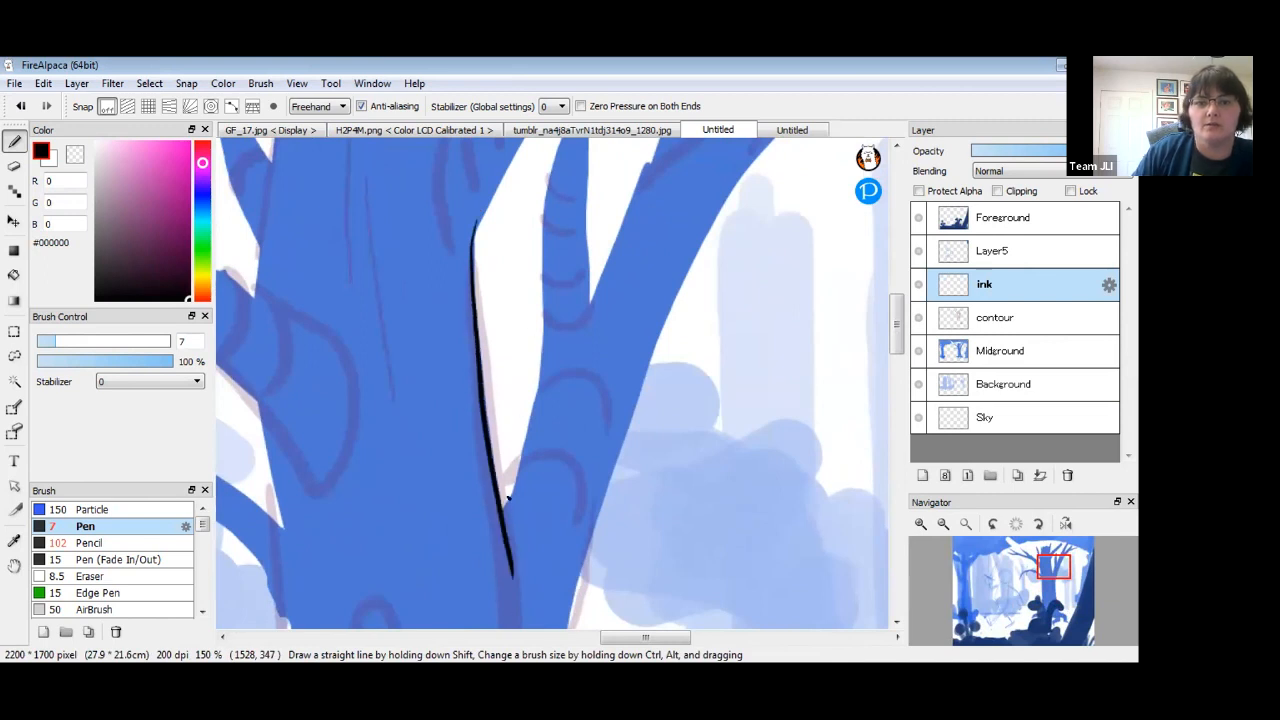
mouse_move(503, 505)
mouse_down()
mouse_move(547, 326)
mouse_move(555, 348)
mouse_move(546, 325)
mouse_move(572, 176)
mouse_move(597, 363)
mouse_move(656, 185)
mouse_move(690, 276)
mouse_move(634, 438)
mouse_up()
key(space)
drag(543, 486, 584, 318)
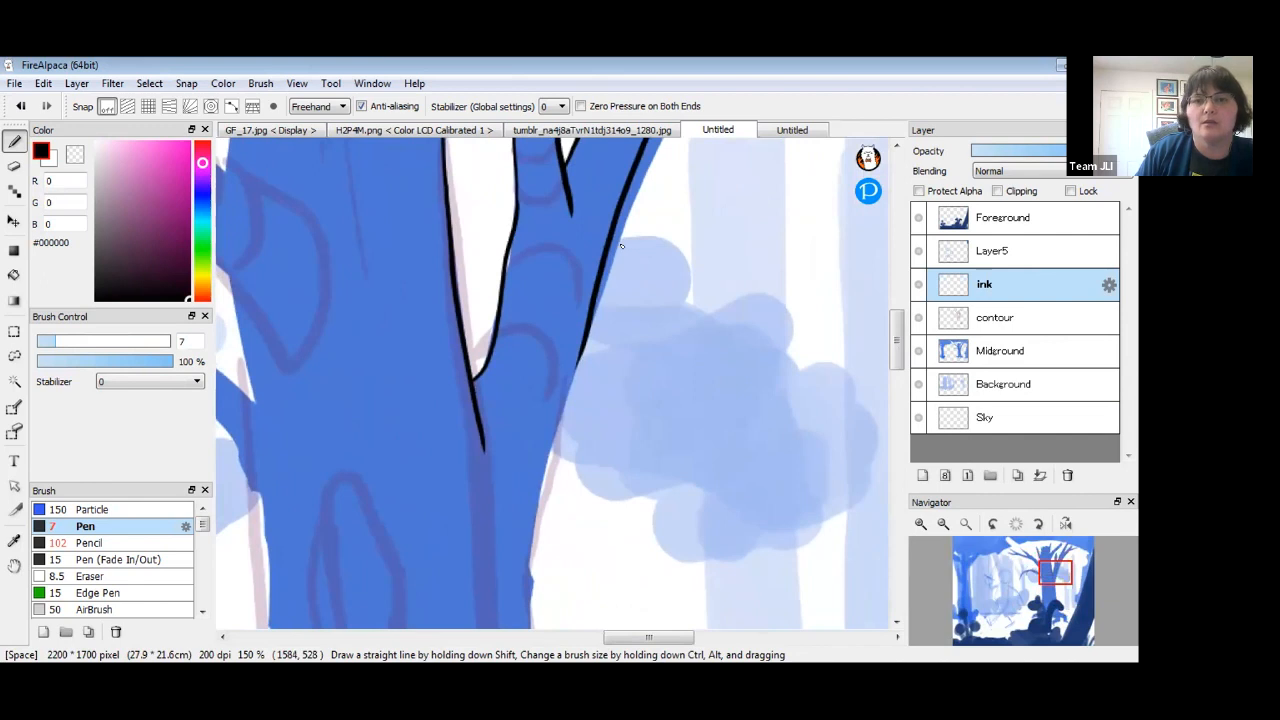
Ink the right limb's outer edge and continue the line down the trunk's right side.
drag(513, 363, 423, 498)
drag(573, 158, 463, 594)
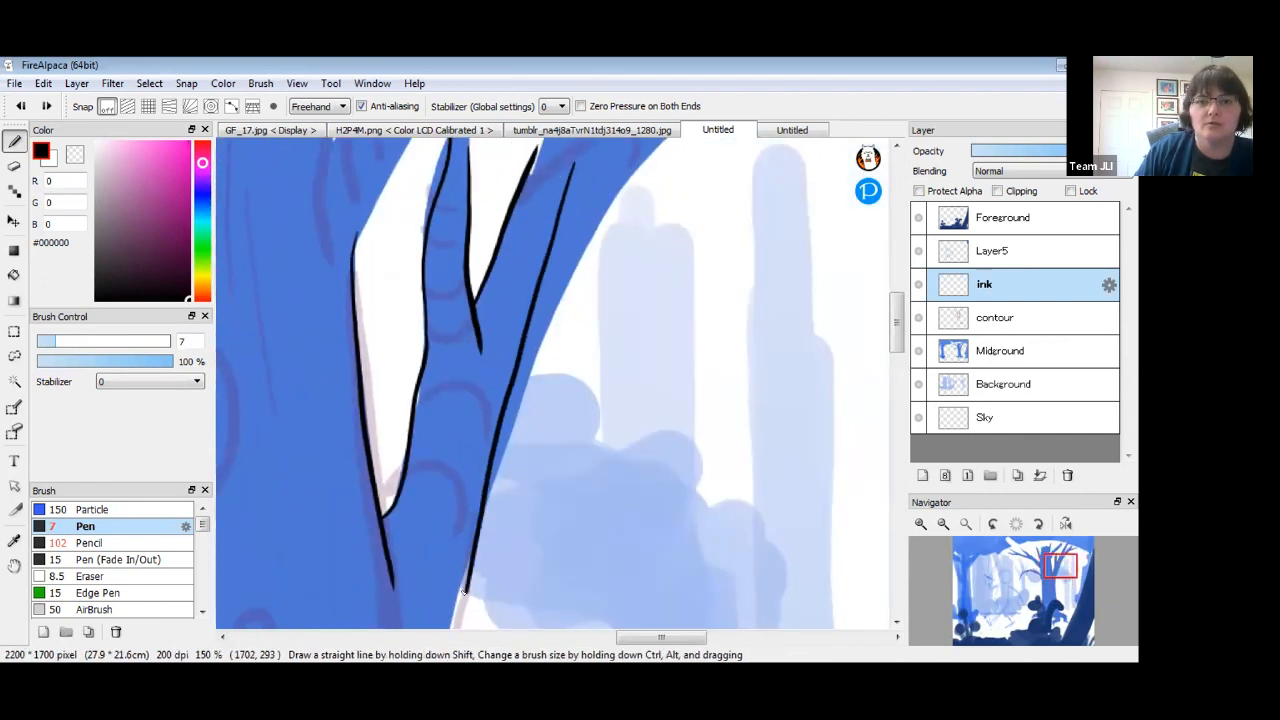
drag(461, 337, 481, 227)
drag(483, 487, 455, 625)
drag(561, 482, 580, 354)
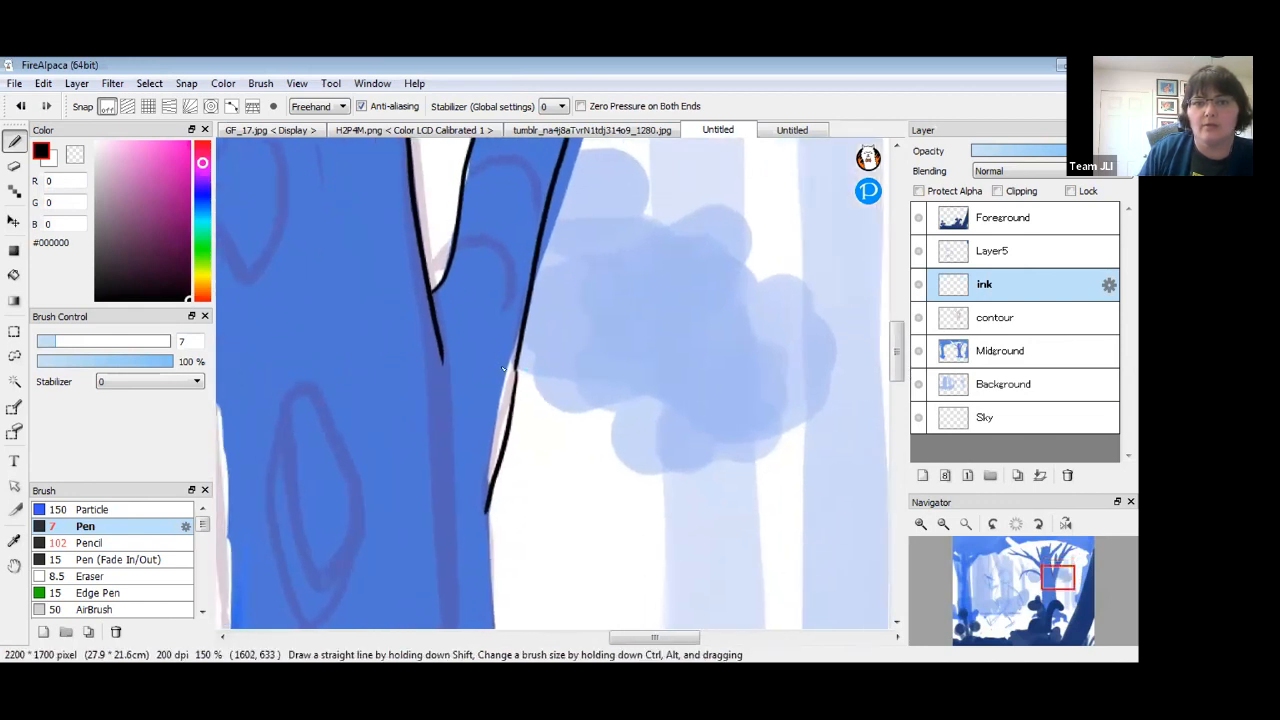
drag(473, 458, 476, 340)
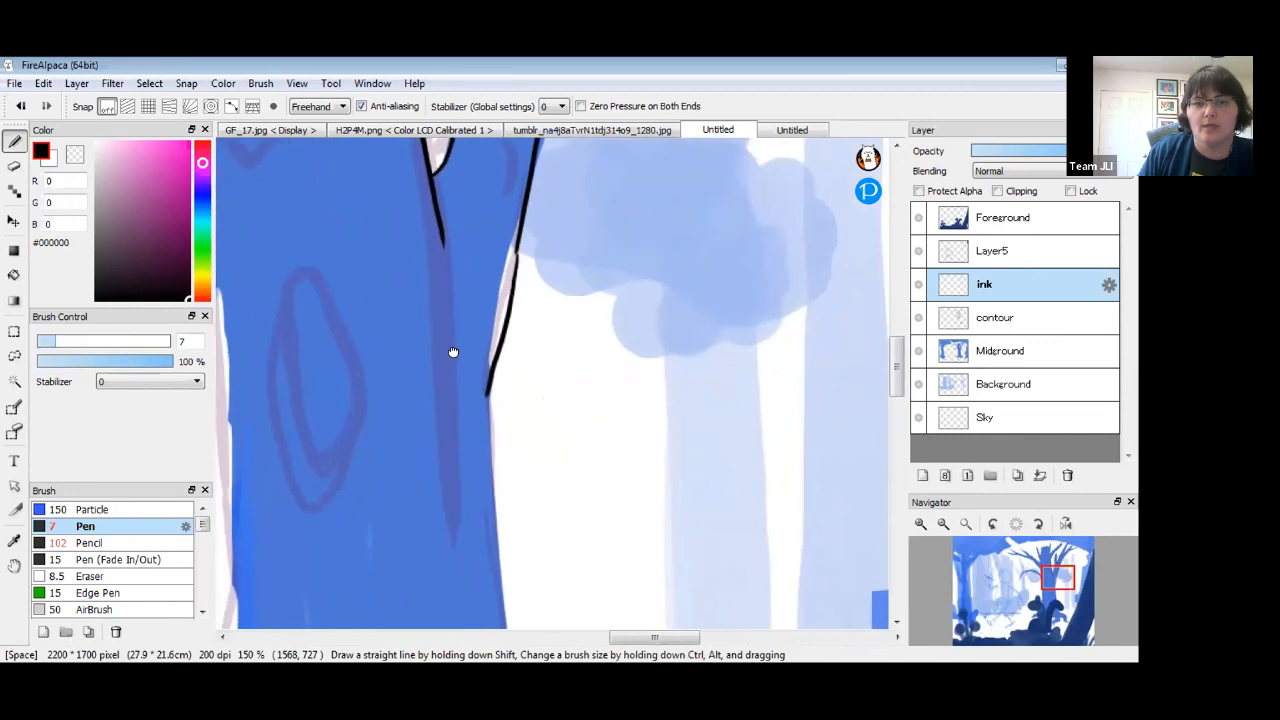
drag(490, 394, 503, 570)
Ink the outlines of the right limb's upper fork and its outer twigs.
drag(505, 277, 454, 534)
mouse_move(520, 314)
mouse_down()
mouse_move(531, 350)
mouse_move(489, 475)
mouse_up()
mouse_move(530, 312)
mouse_down()
mouse_move(592, 201)
mouse_move(616, 206)
mouse_move(566, 334)
mouse_move(714, 183)
mouse_move(737, 175)
mouse_move(691, 267)
mouse_move(726, 238)
mouse_move(809, 214)
mouse_move(695, 280)
mouse_move(570, 412)
mouse_up()
key(space)
drag(622, 290, 572, 312)
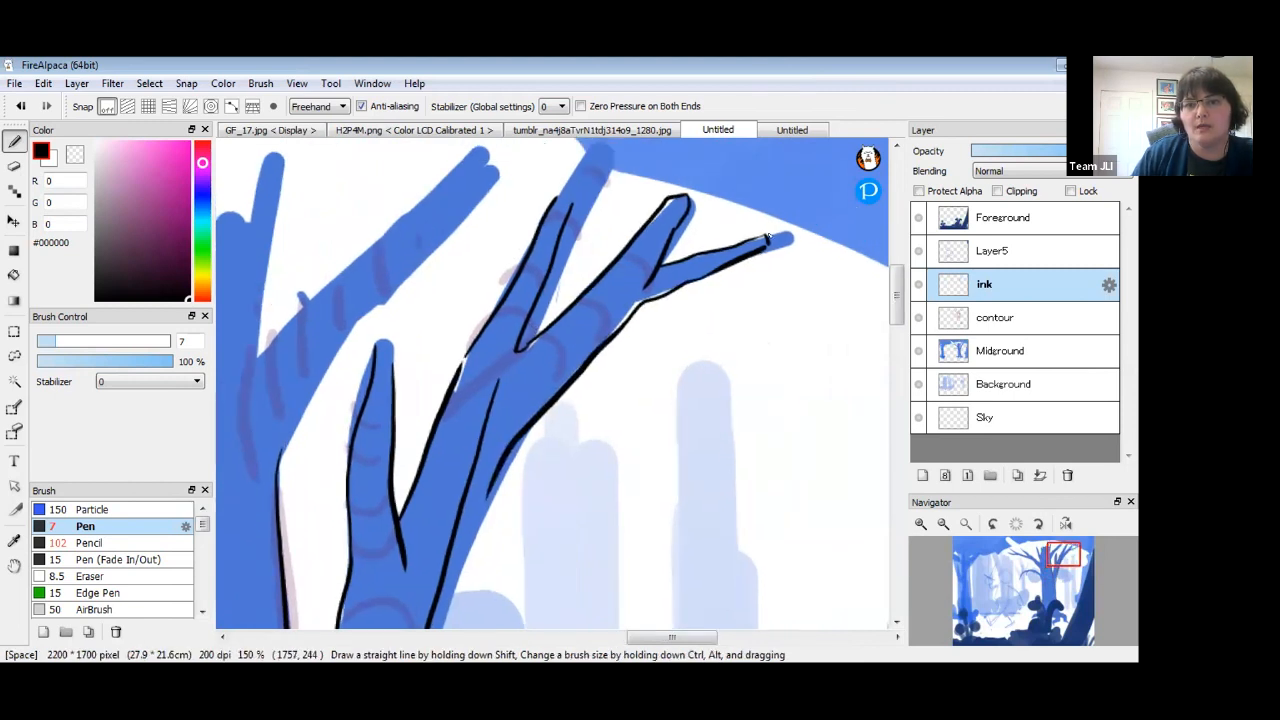
mouse_move(469, 417)
mouse_down()
mouse_move(478, 306)
mouse_move(494, 340)
mouse_move(500, 322)
mouse_move(492, 400)
mouse_move(457, 457)
mouse_move(466, 318)
mouse_move(450, 500)
mouse_up()
Ink the trunk's left edge and both edges of the drooping lower-left branch.
key(space)
key(space)
mouse_move(414, 634)
mouse_down()
mouse_move(391, 451)
mouse_move(553, 230)
mouse_move(698, 280)
mouse_up()
drag(486, 256, 493, 410)
drag(503, 541, 508, 614)
key(space)
mouse_move(517, 246)
mouse_down()
mouse_move(545, 456)
mouse_move(499, 440)
mouse_move(450, 388)
mouse_up()
drag(492, 264, 505, 430)
mouse_move(497, 380)
mouse_down()
mouse_move(562, 455)
mouse_move(490, 407)
mouse_move(385, 378)
mouse_move(494, 352)
mouse_move(442, 360)
mouse_move(370, 410)
mouse_move(325, 490)
mouse_move(326, 440)
mouse_move(450, 333)
mouse_move(562, 329)
mouse_move(715, 395)
mouse_up()
key(space)
drag(397, 352, 385, 326)
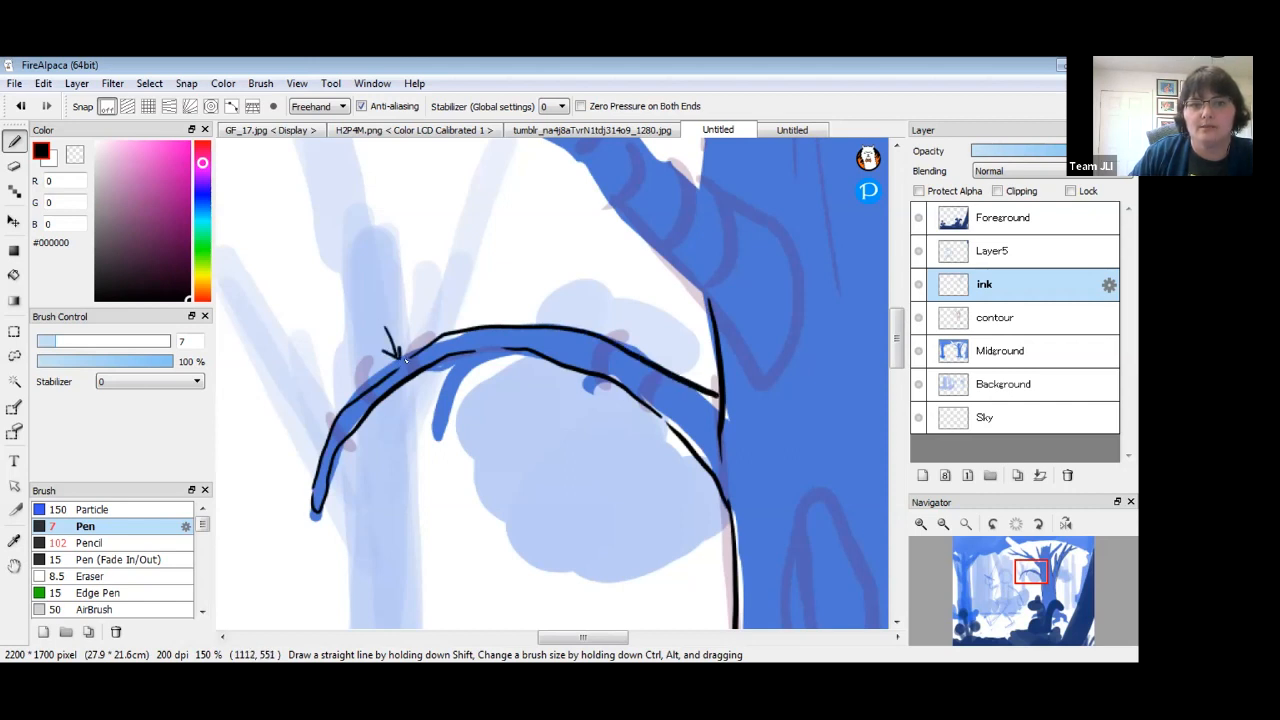
drag(486, 357, 490, 430)
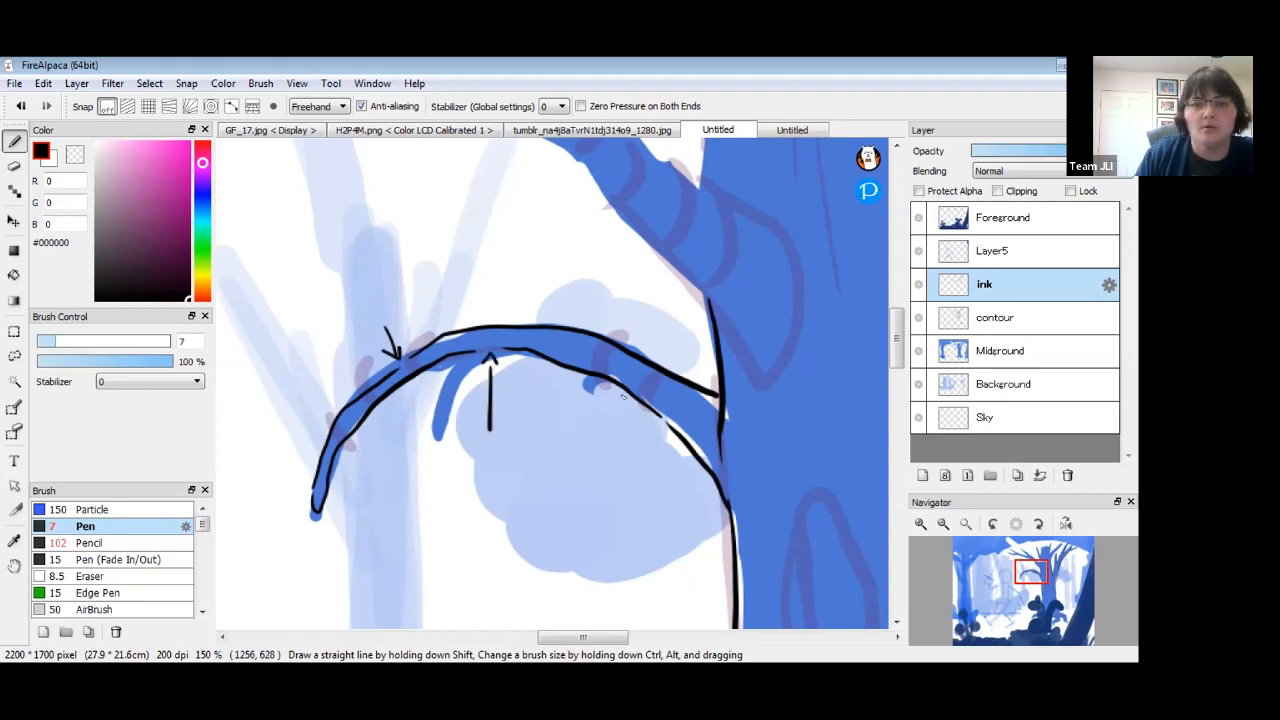
key(ctrl+z)
key(ctrl+z)
Ink the small twig under the drooping branch and both edges of the large left limb where it joins the trunk.
drag(452, 358, 434, 437)
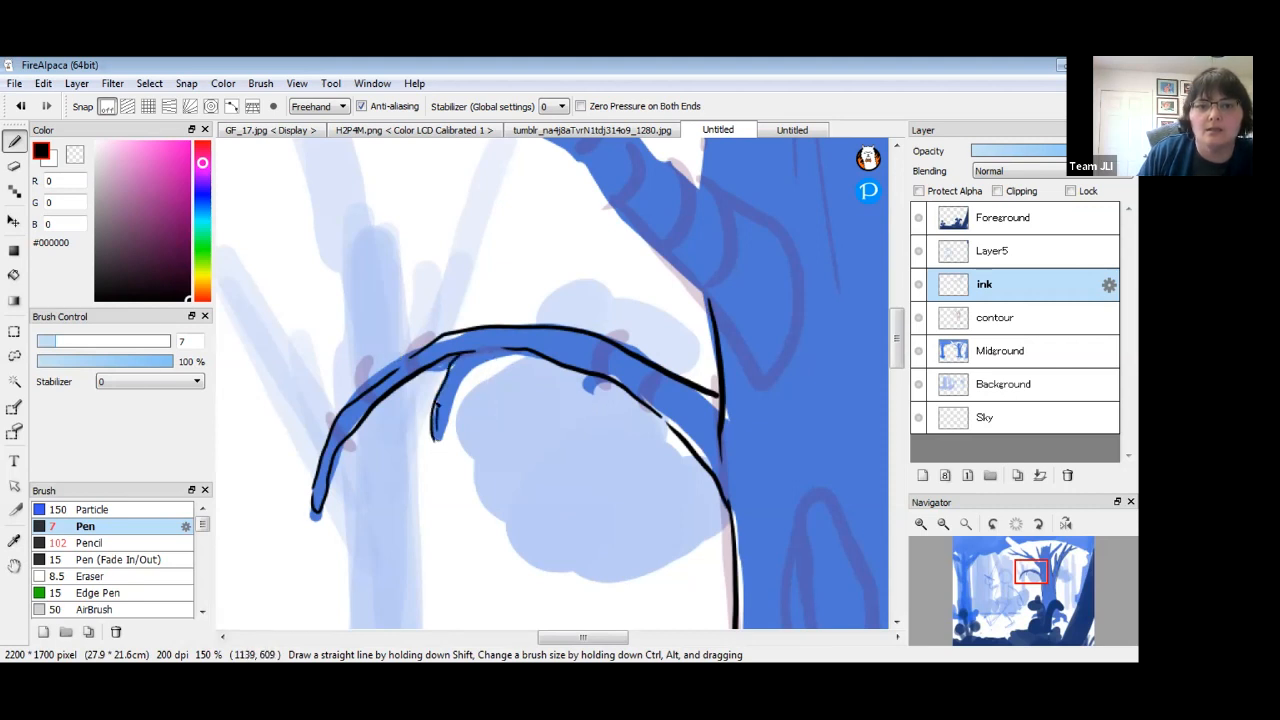
drag(469, 366, 513, 358)
mouse_move(743, 280)
mouse_down()
mouse_move(634, 437)
mouse_move(663, 466)
mouse_move(623, 456)
mouse_up()
mouse_move(337, 273)
mouse_down()
mouse_move(430, 304)
mouse_move(475, 344)
mouse_move(602, 478)
mouse_move(639, 547)
mouse_up()
mouse_move(437, 242)
mouse_down()
mouse_move(574, 352)
mouse_move(642, 386)
mouse_move(682, 454)
mouse_move(685, 514)
mouse_up()
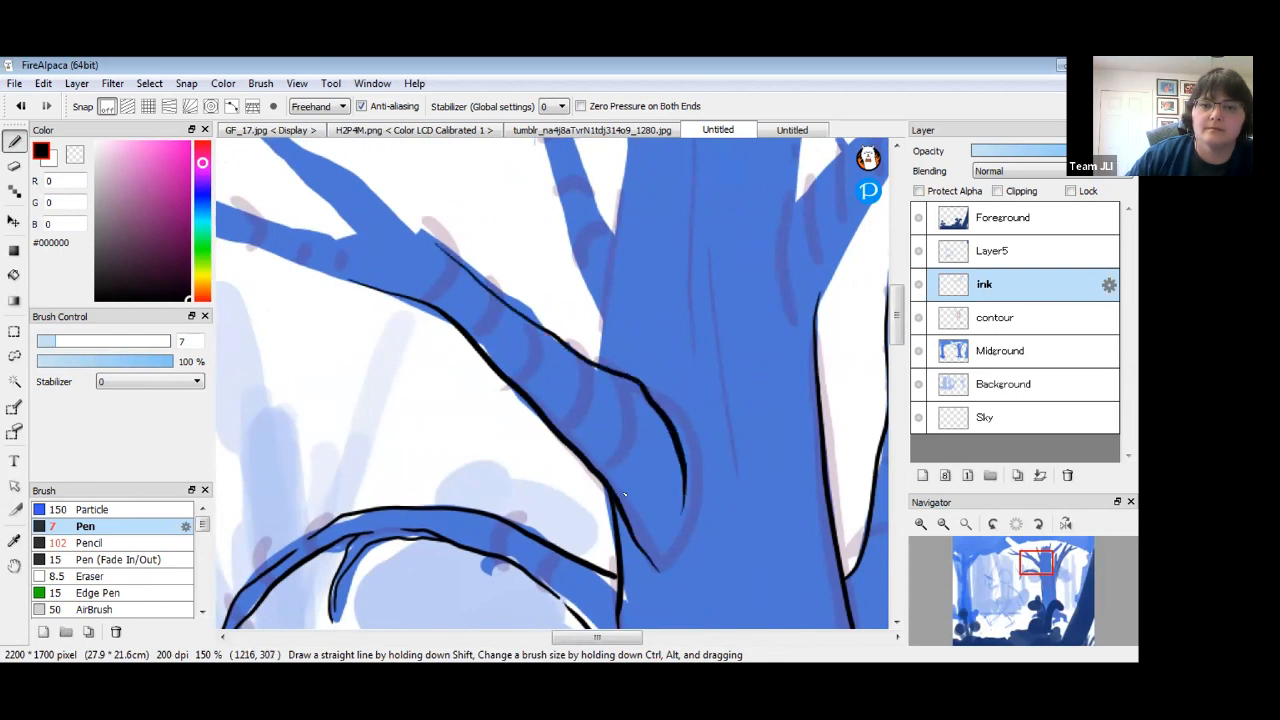
Ink the outer part of the large left limb, including its forked tips.
drag(461, 280, 676, 414)
drag(568, 412, 395, 351)
mouse_move(646, 376)
mouse_down()
mouse_move(488, 263)
mouse_move(478, 270)
mouse_move(575, 362)
mouse_up()
mouse_move(343, 366)
mouse_down()
mouse_move(584, 445)
mouse_move(581, 432)
mouse_move(525, 428)
mouse_move(416, 385)
mouse_move(597, 410)
mouse_move(430, 305)
mouse_move(592, 387)
mouse_move(806, 437)
mouse_move(802, 461)
mouse_move(423, 376)
mouse_move(549, 417)
mouse_up()
mouse_move(647, 474)
mouse_down()
mouse_move(625, 527)
mouse_move(678, 583)
mouse_up()
Ink the short upper-left branch and the upper trunk's side edges.
drag(487, 233, 555, 462)
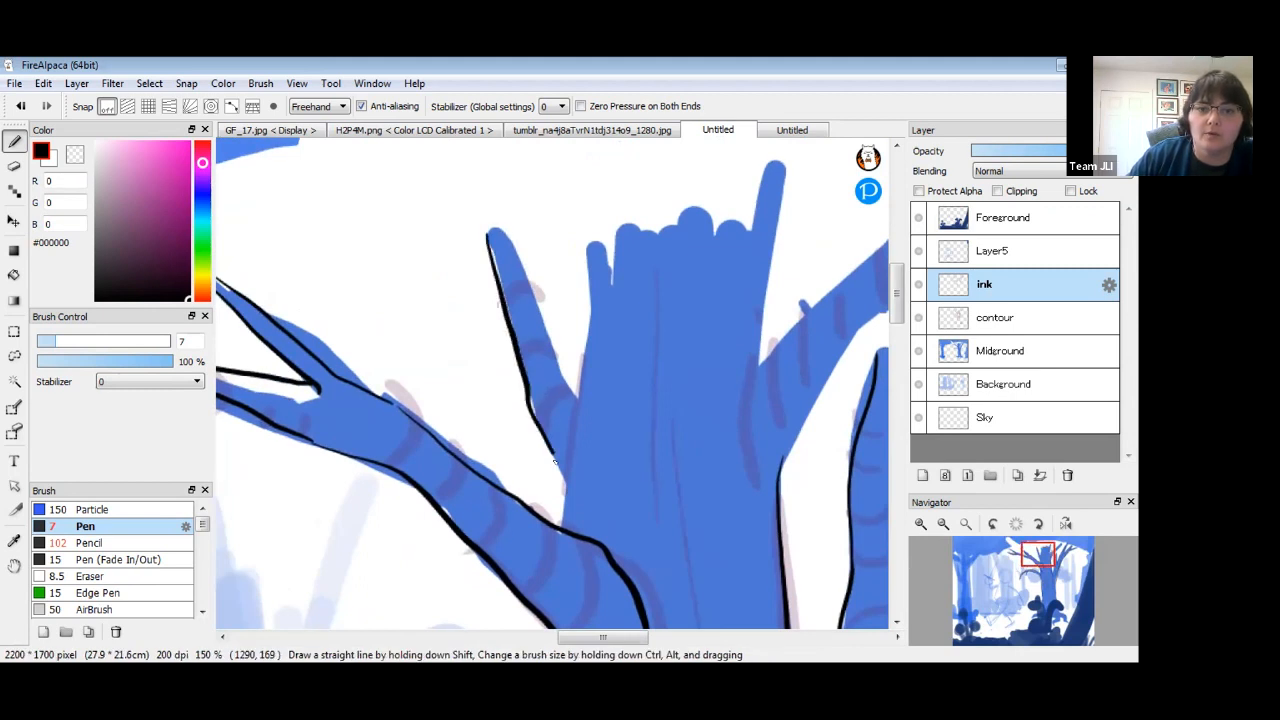
drag(557, 530, 559, 532)
mouse_move(505, 235)
mouse_down()
mouse_move(578, 400)
mouse_move(594, 233)
mouse_up()
mouse_move(730, 312)
mouse_down()
mouse_move(588, 308)
mouse_move(582, 284)
mouse_up()
drag(631, 161, 615, 324)
Ink both edges of the upper-right branch and curve its base lines into the trunk.
drag(673, 266, 552, 313)
mouse_move(708, 207)
mouse_down()
mouse_move(549, 357)
mouse_move(478, 403)
mouse_move(462, 470)
mouse_up()
mouse_move(726, 224)
mouse_down()
mouse_move(577, 391)
mouse_move(510, 527)
mouse_up()
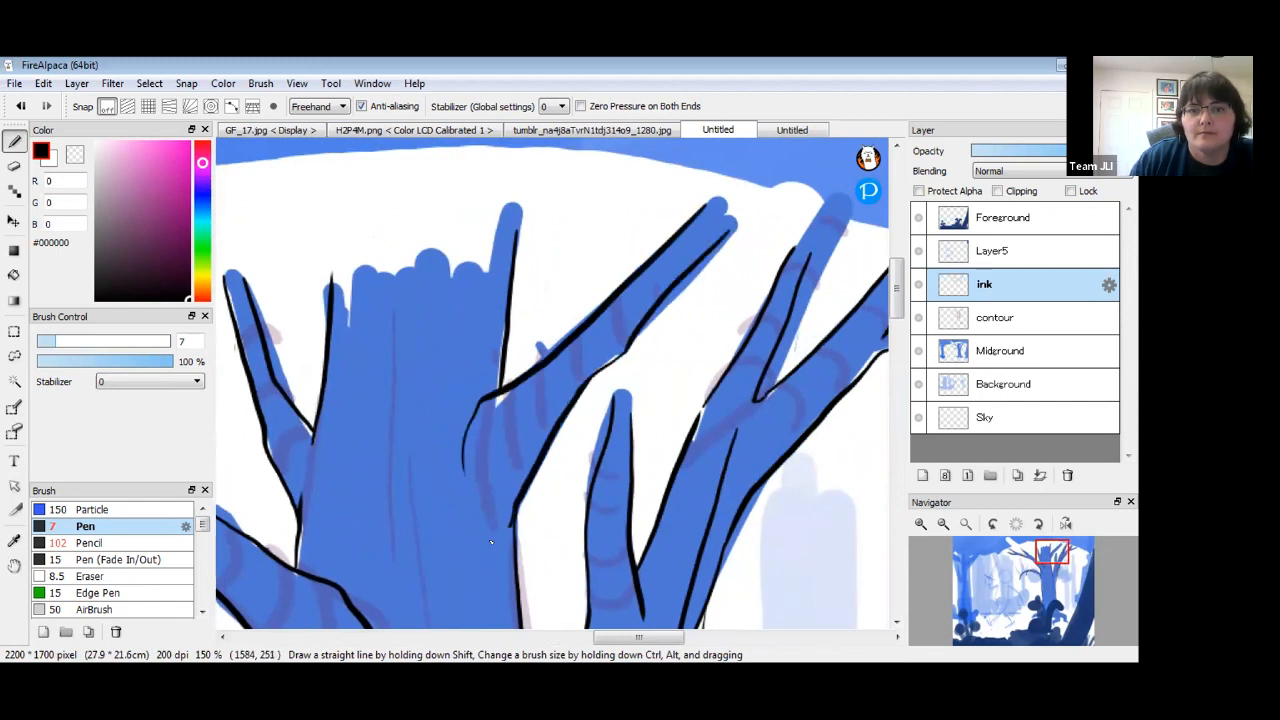
drag(413, 597, 560, 330)
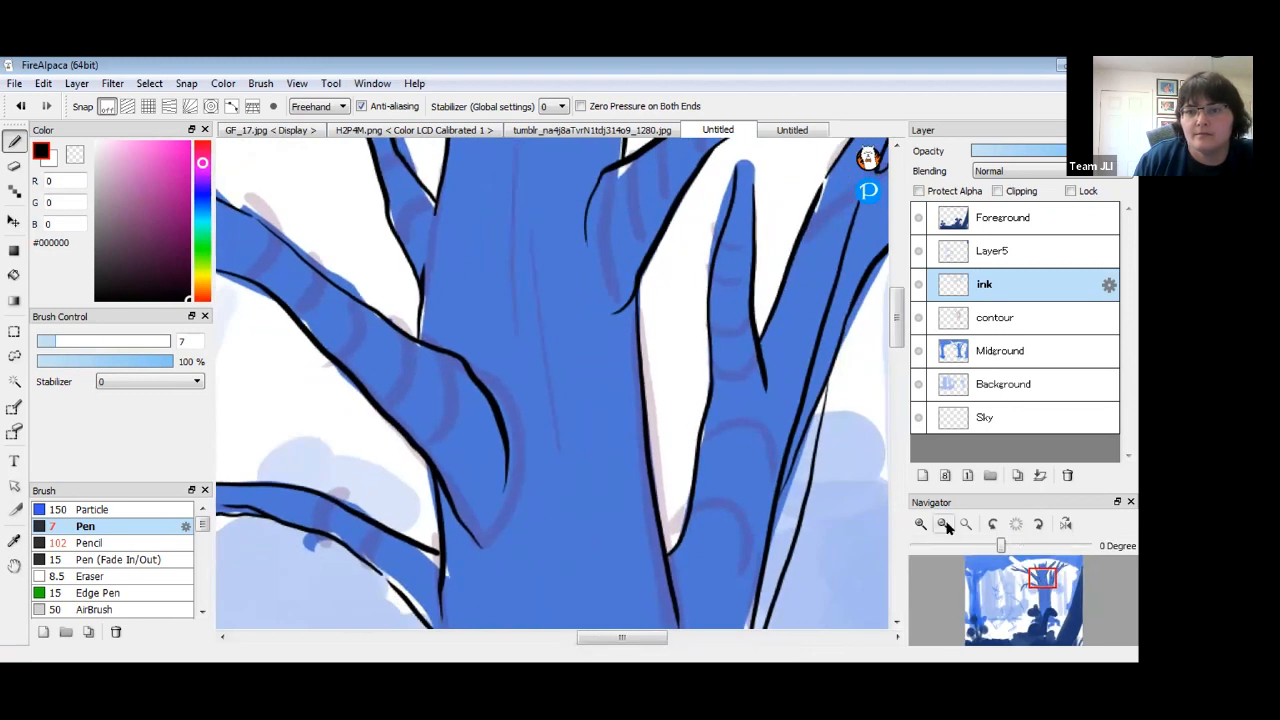
click(943, 524)
click(943, 524)
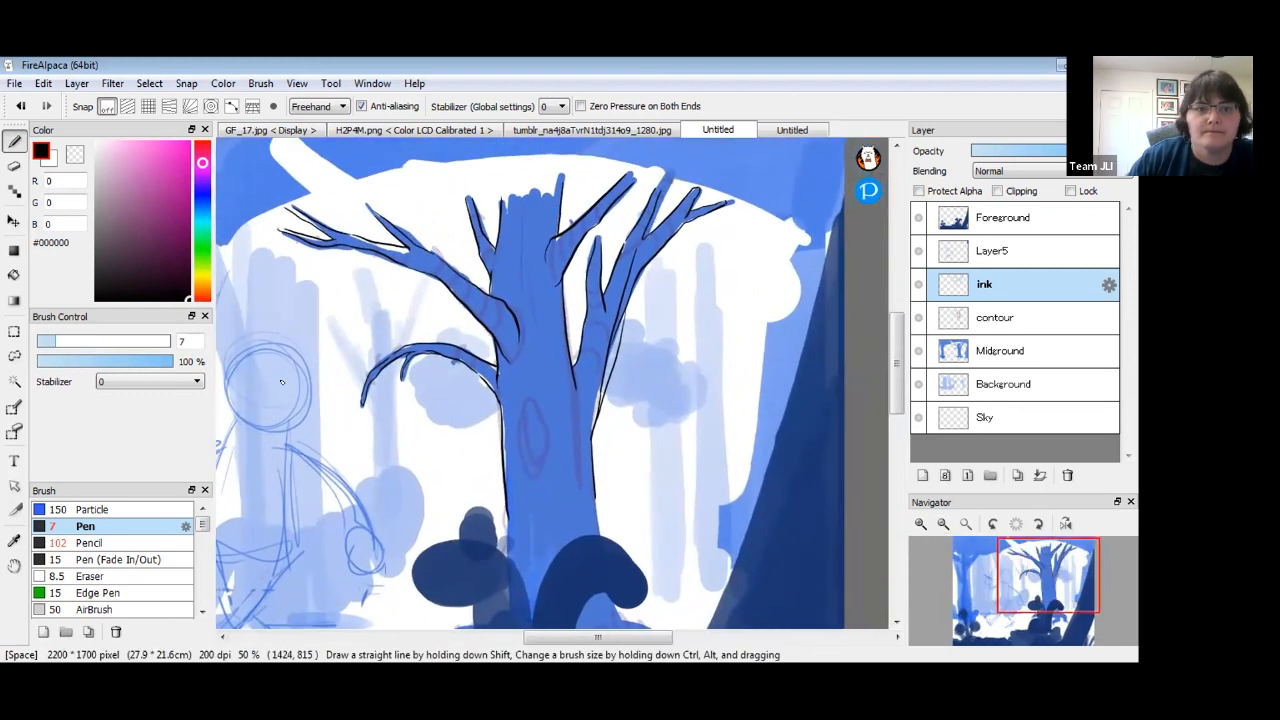
Erase the ink on the large right limb's outer edge and the trunk's right side, and redraw both edges in black.
click(14, 163)
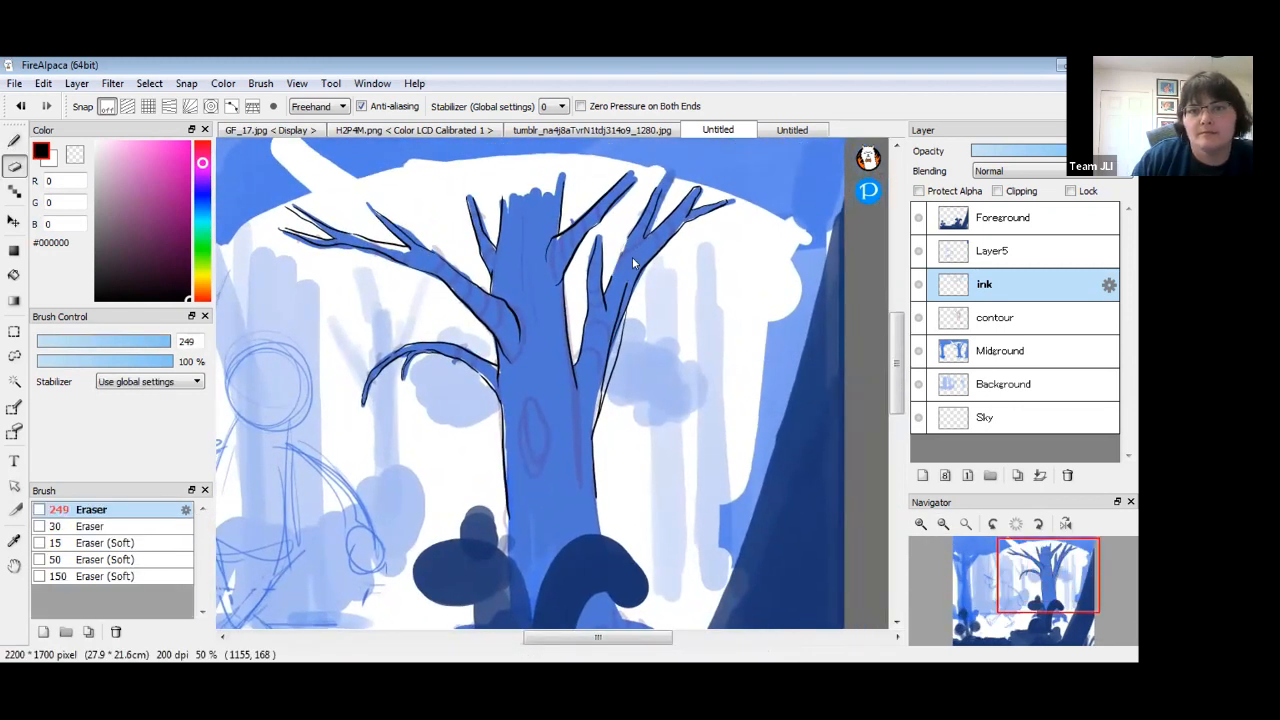
drag(621, 300, 596, 500)
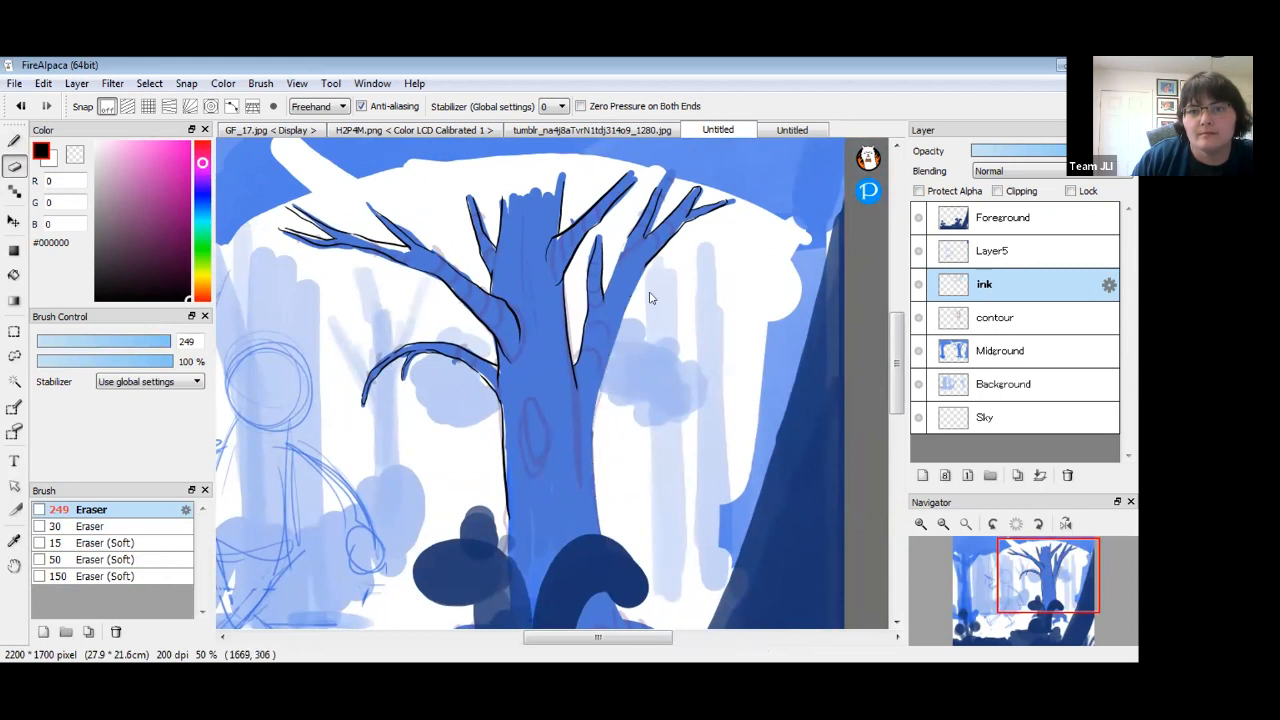
click(14, 141)
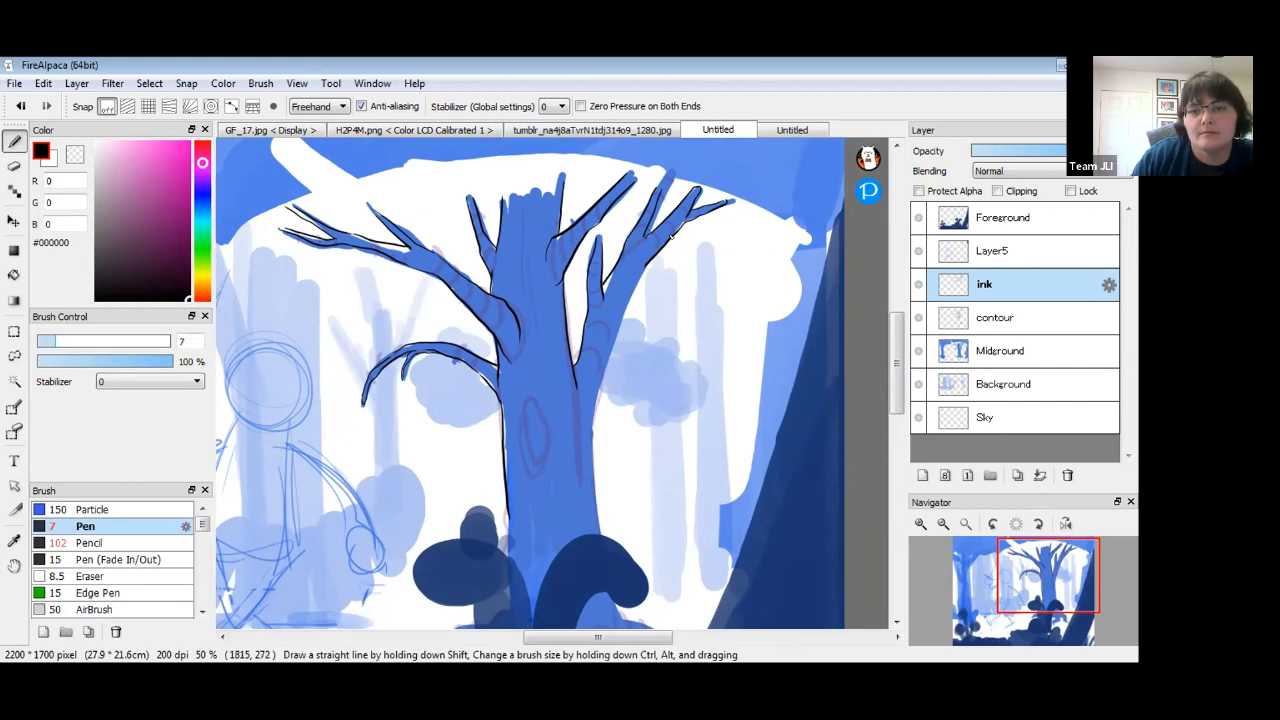
click(14, 165)
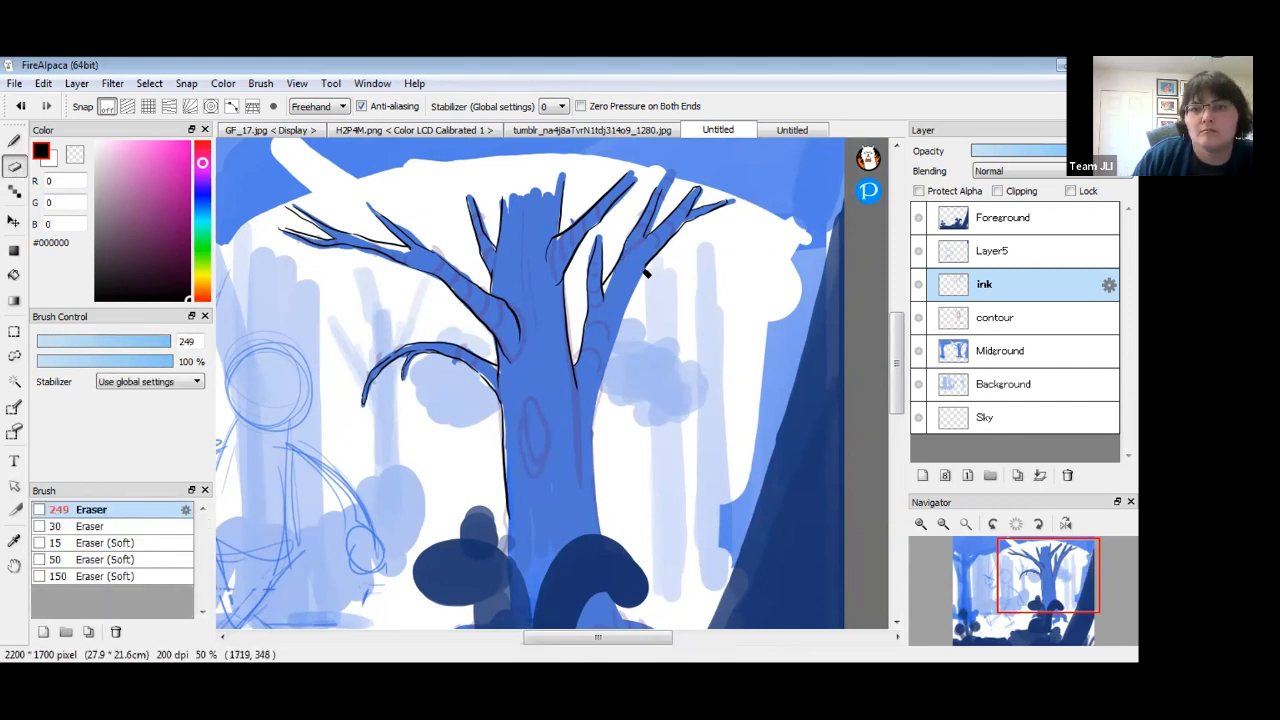
click(15, 143)
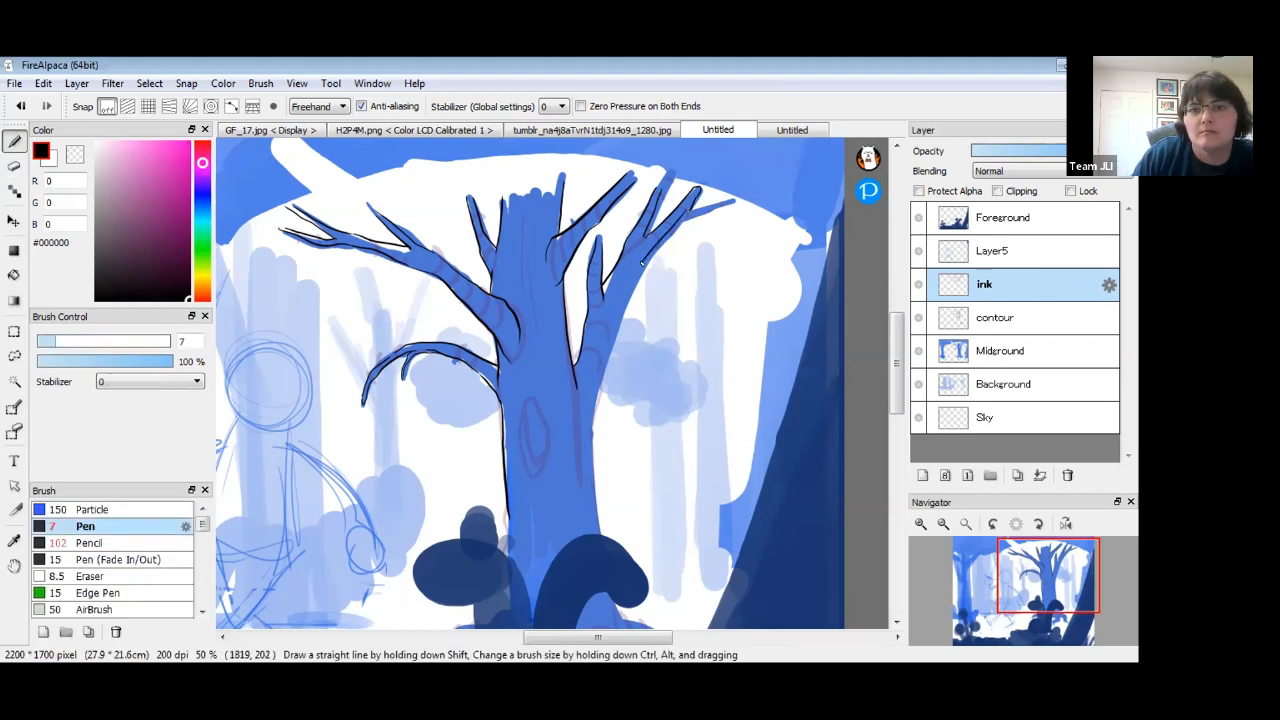
drag(597, 436, 597, 505)
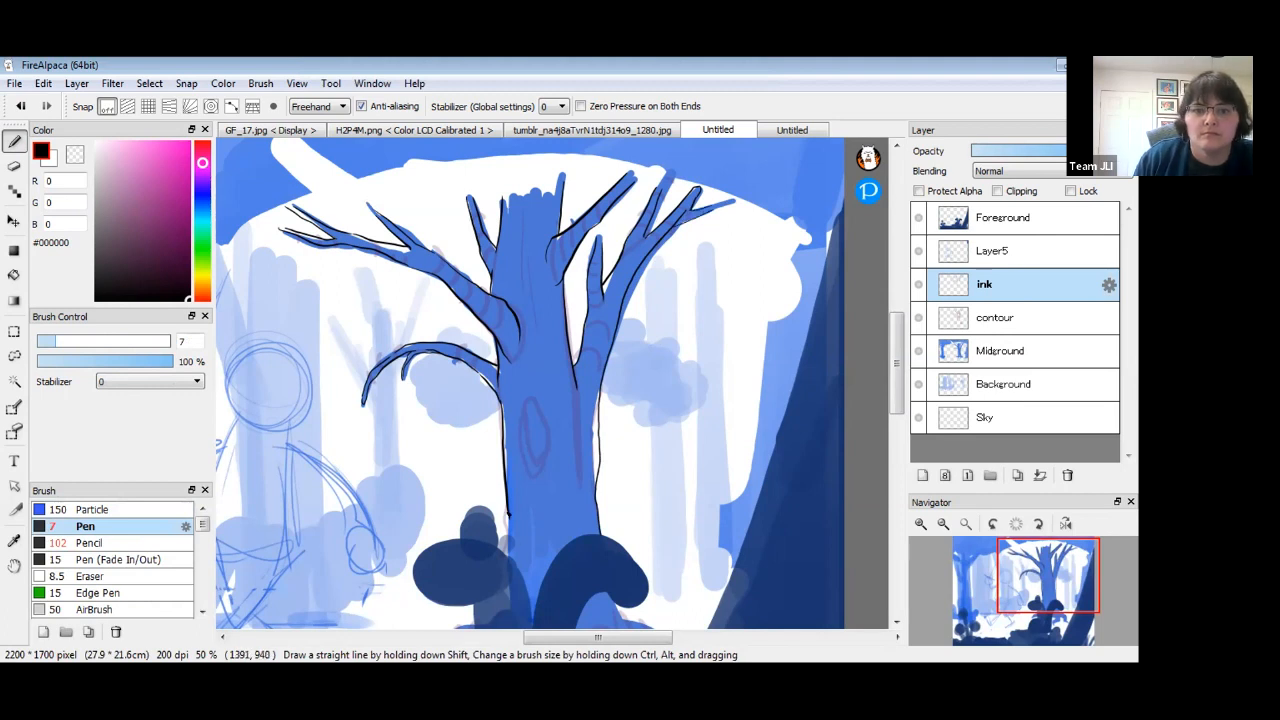
Ink the roots on both sides of the trunk base, adding jagged grass marks along the undersides of the right-hand roots.
scroll(510, 592, down, 3)
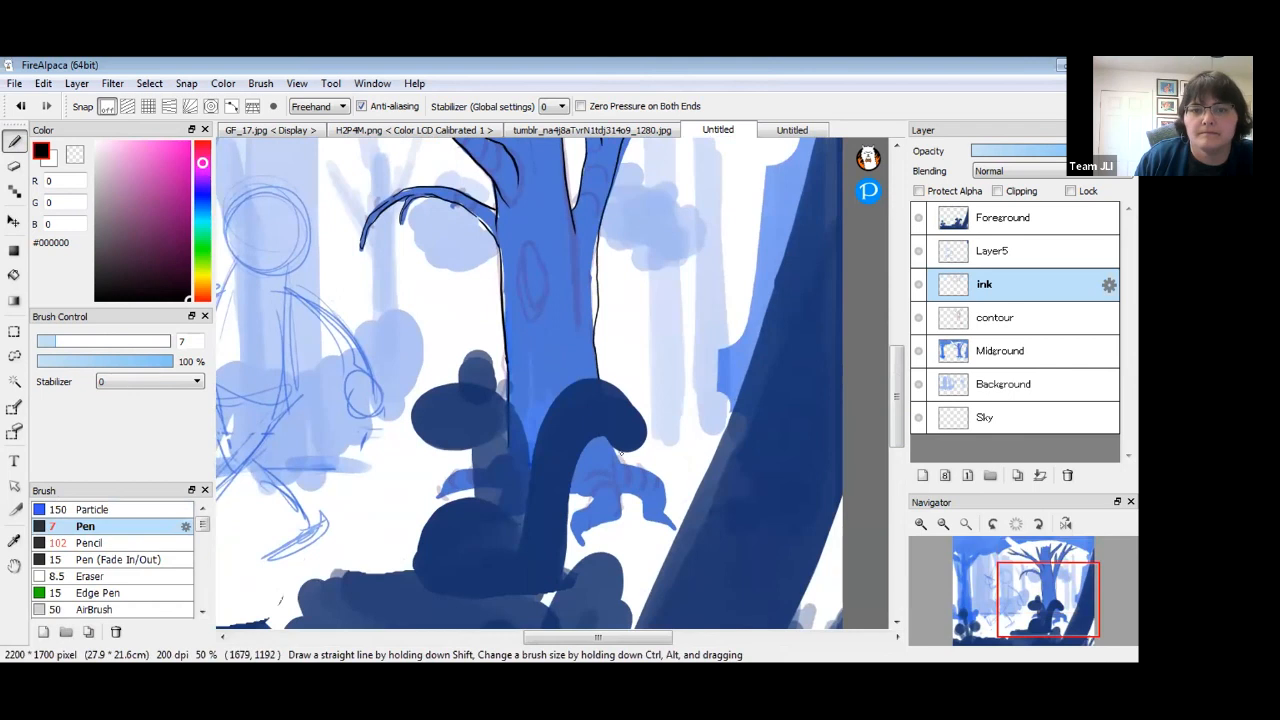
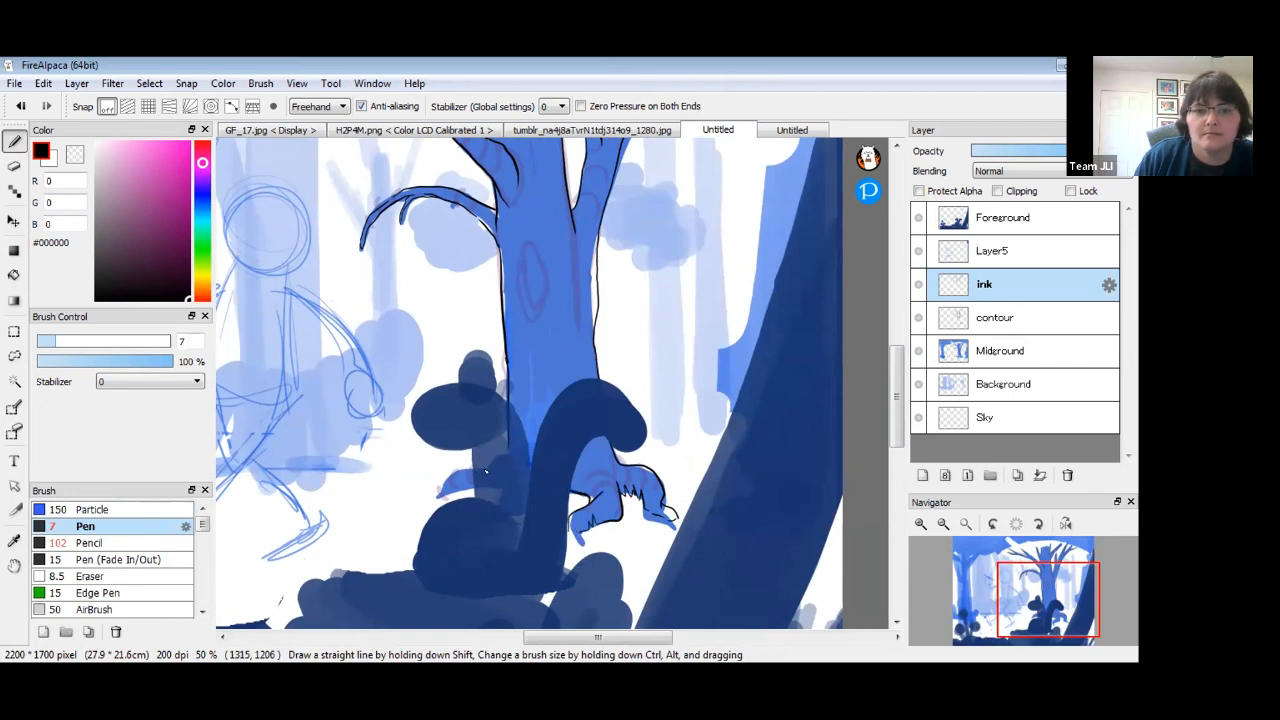
drag(443, 489, 426, 497)
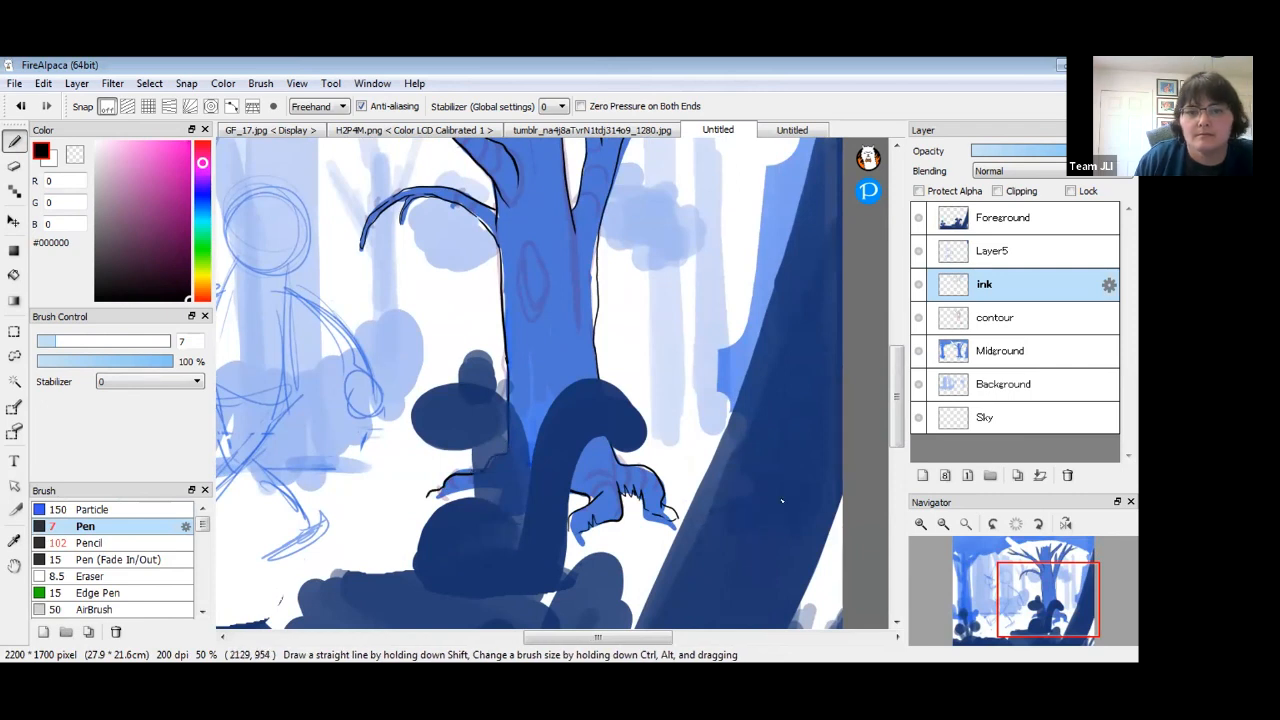
Lower the opacity of the Midground layer so the black ink over the roots is easier to see.
key(space)
mouse_move(714, 435)
mouse_down()
mouse_move(681, 400)
mouse_move(687, 443)
mouse_up()
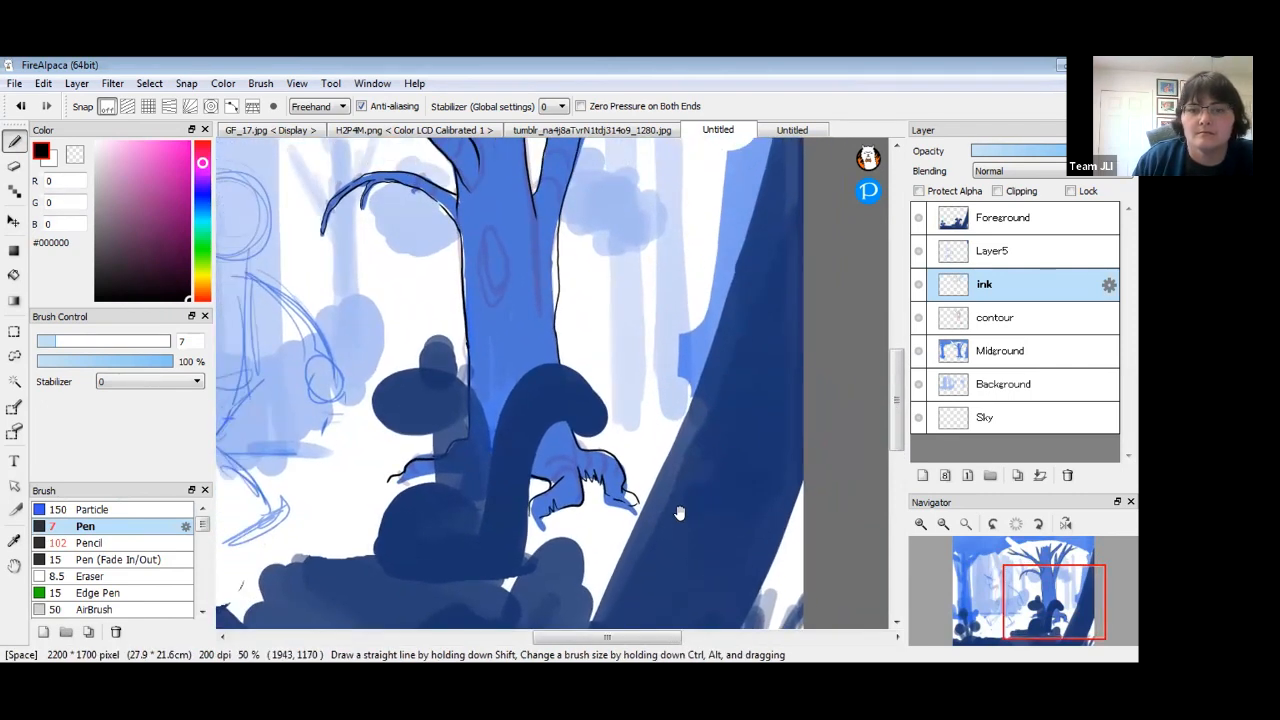
drag(555, 478, 551, 441)
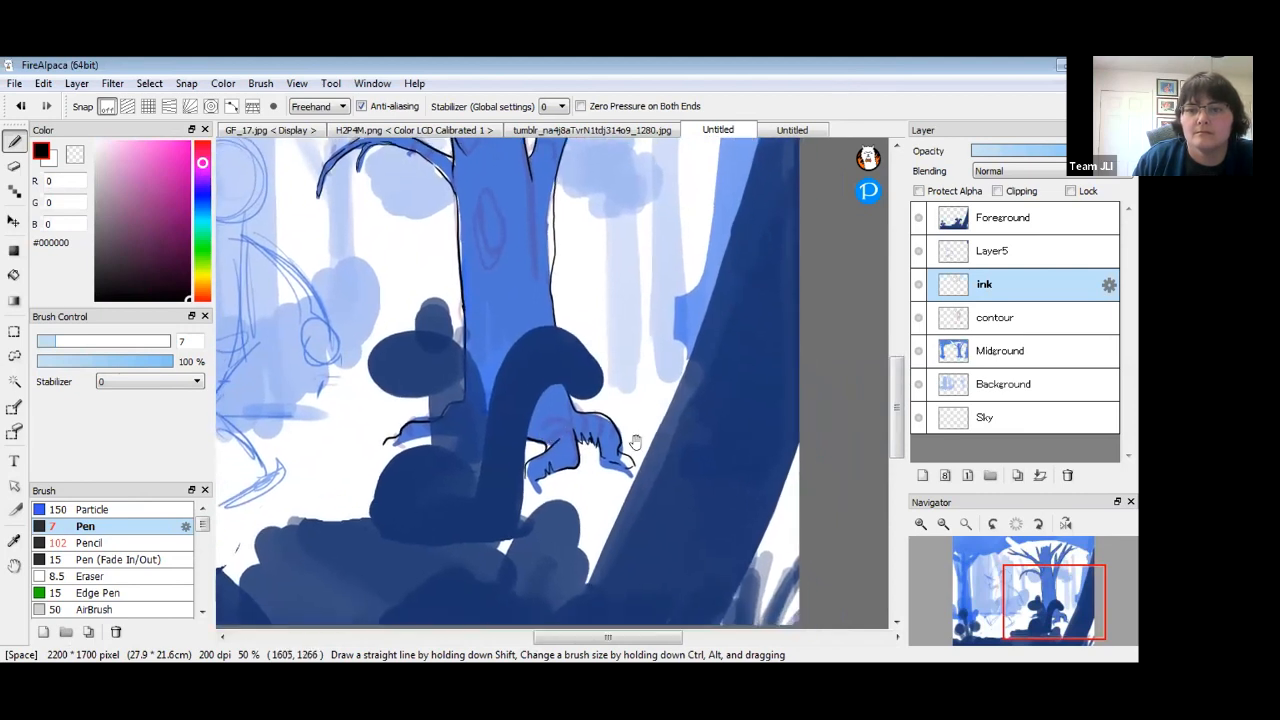
click(919, 526)
click(919, 526)
click(919, 526)
drag(680, 546, 755, 375)
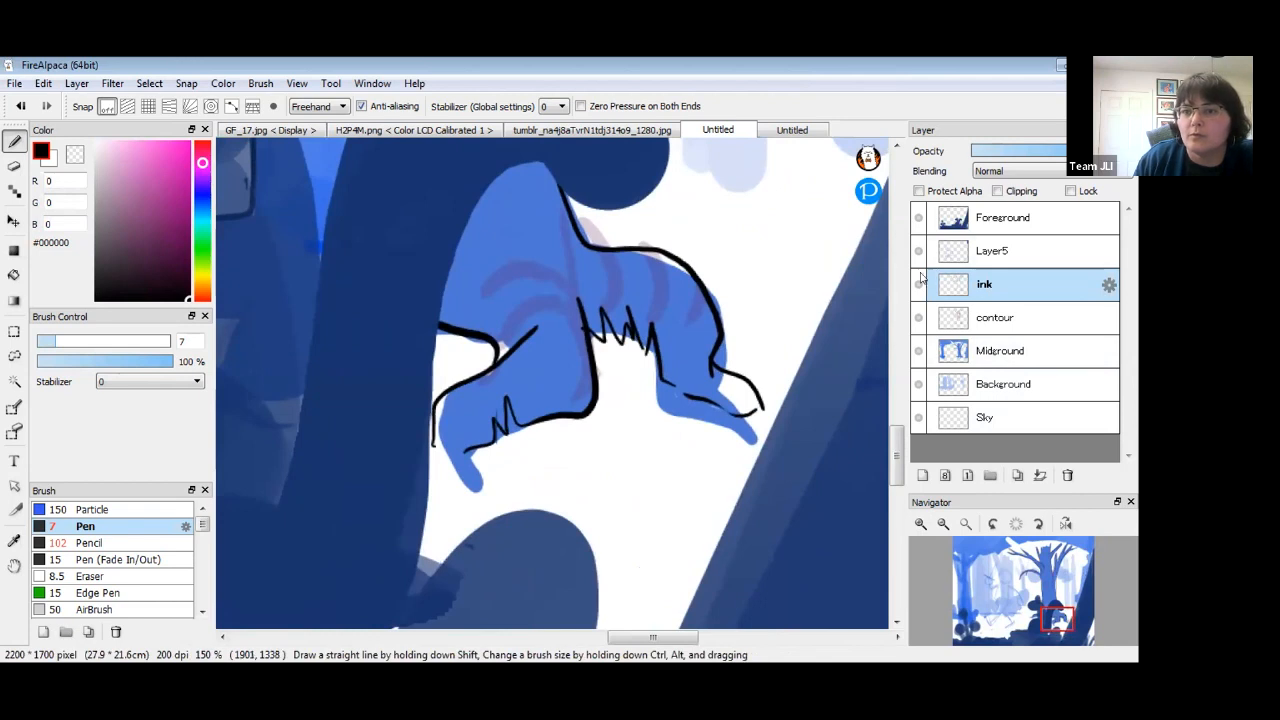
click(1020, 355)
click(1018, 150)
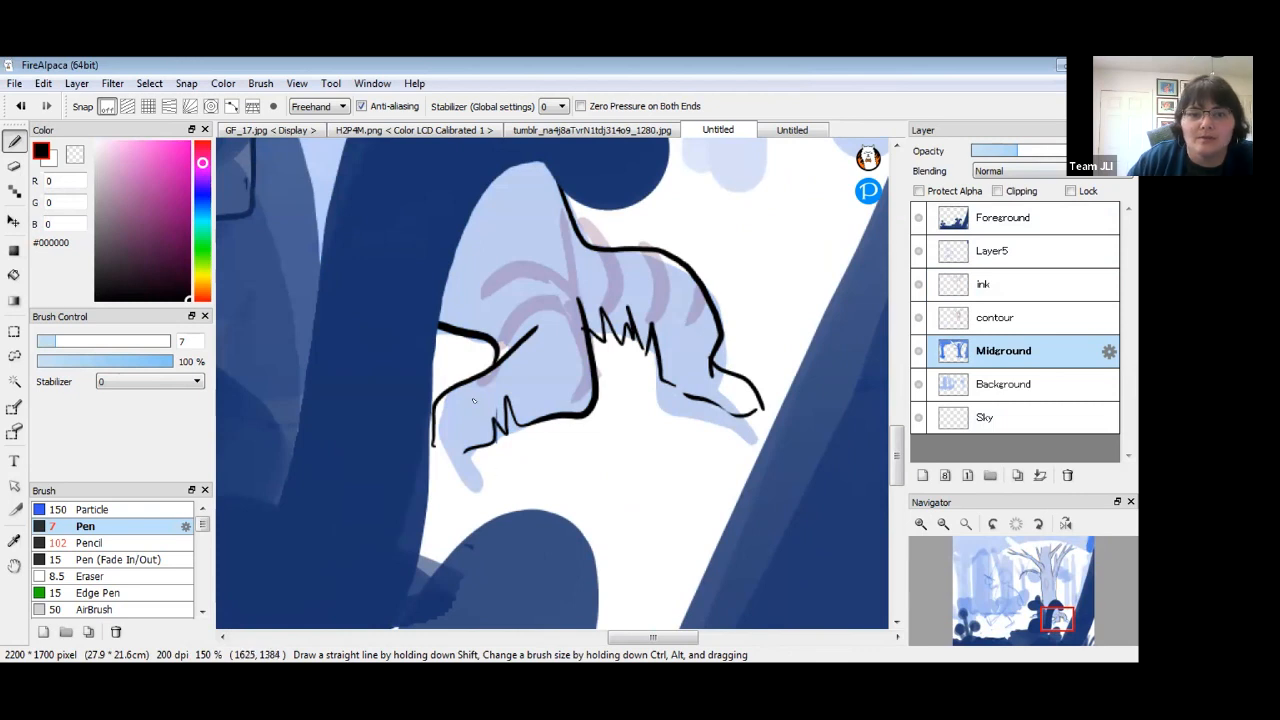
On the ink layer, draw the left root's lower edge with jagged grass marks.
mouse_move(545, 381)
mouse_down()
mouse_move(606, 337)
mouse_move(631, 356)
mouse_up()
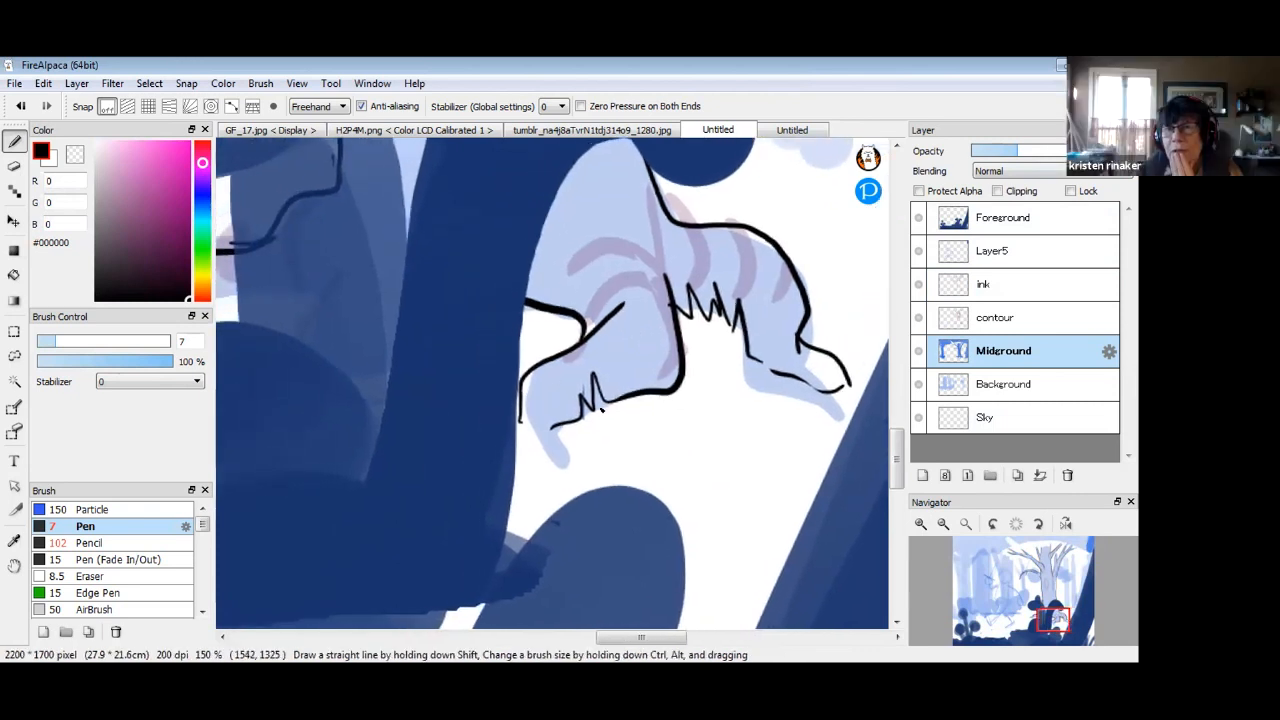
drag(722, 372, 654, 387)
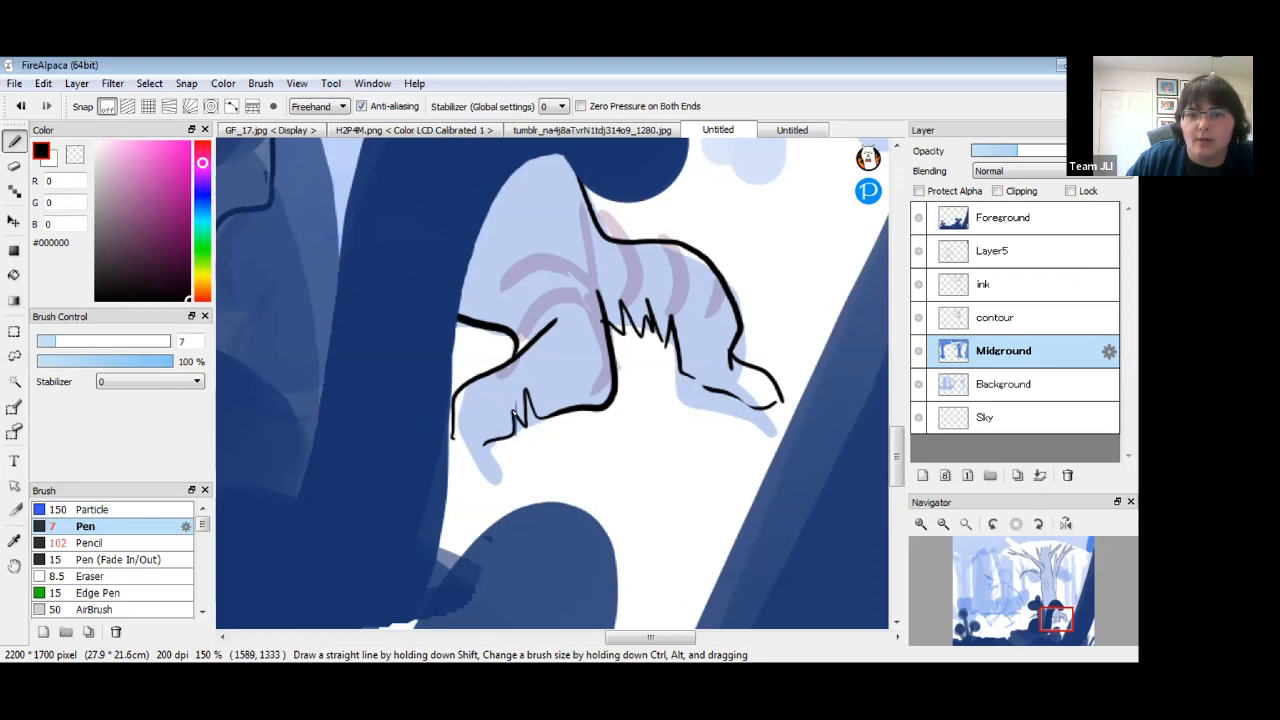
drag(440, 361, 722, 393)
drag(520, 377, 621, 376)
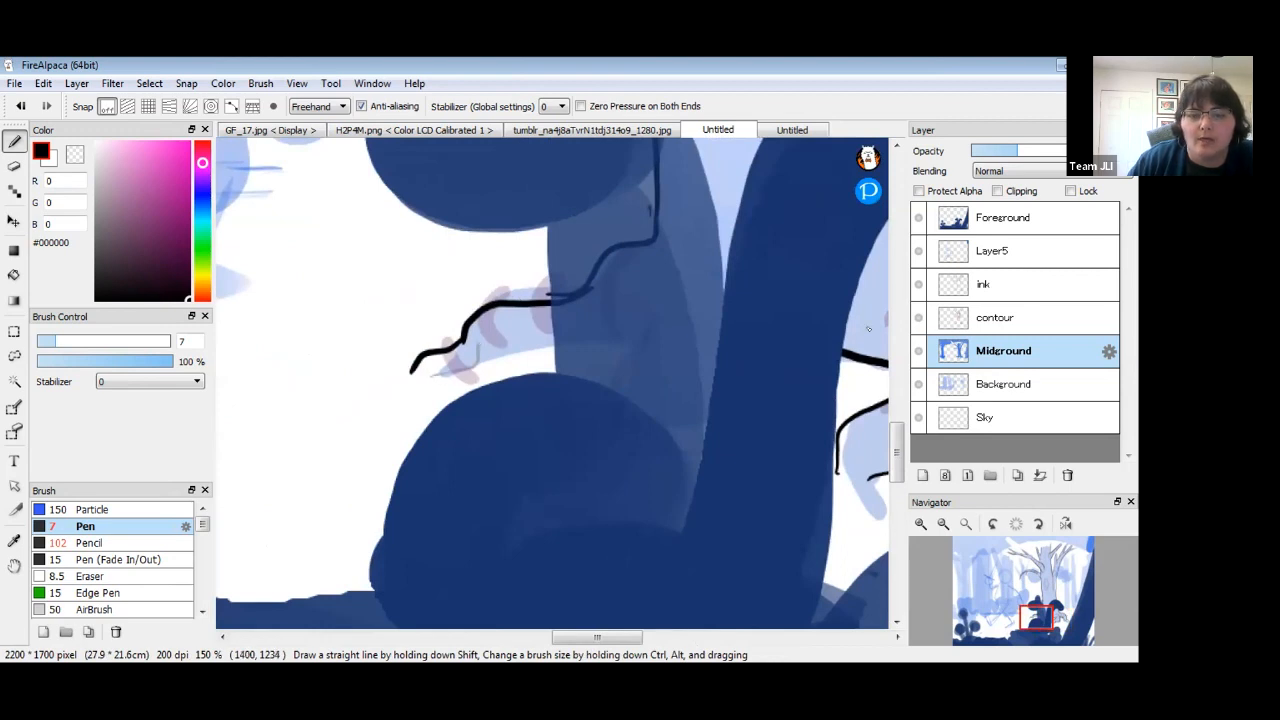
click(990, 285)
drag(430, 376, 481, 352)
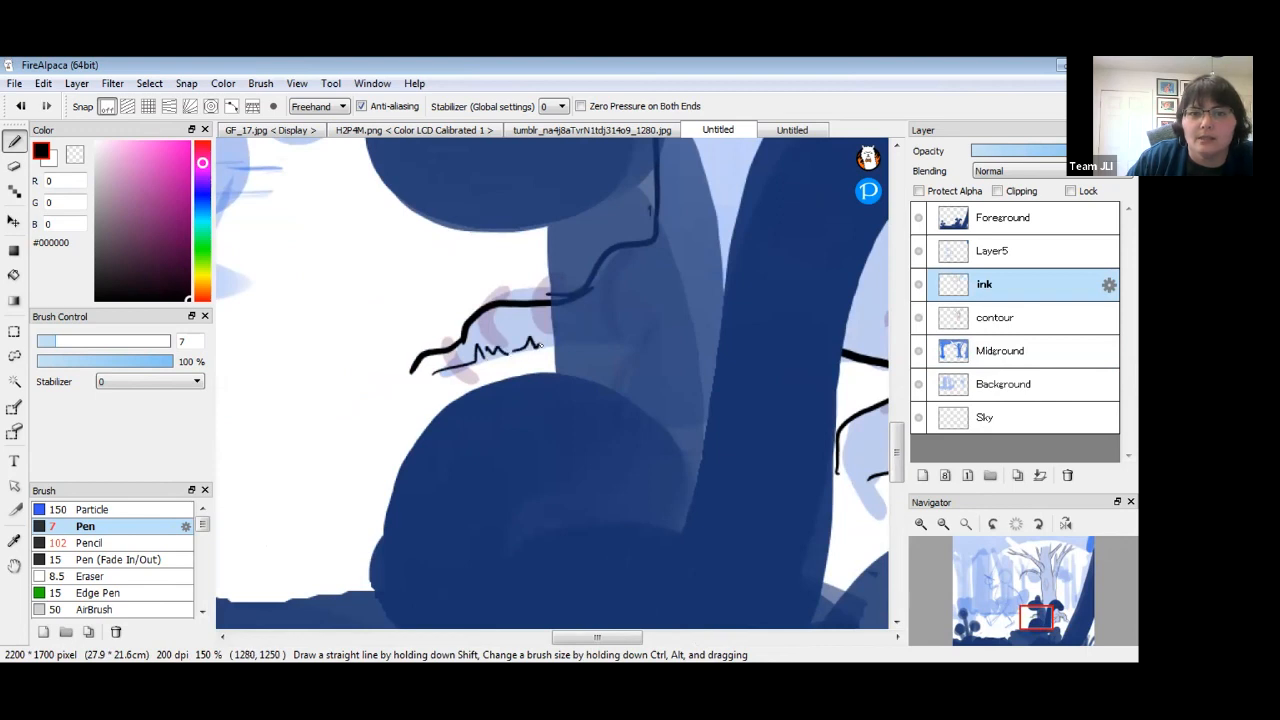
mouse_move(680, 285)
mouse_down()
mouse_move(760, 354)
mouse_move(781, 337)
mouse_move(485, 343)
mouse_up()
drag(619, 352, 794, 372)
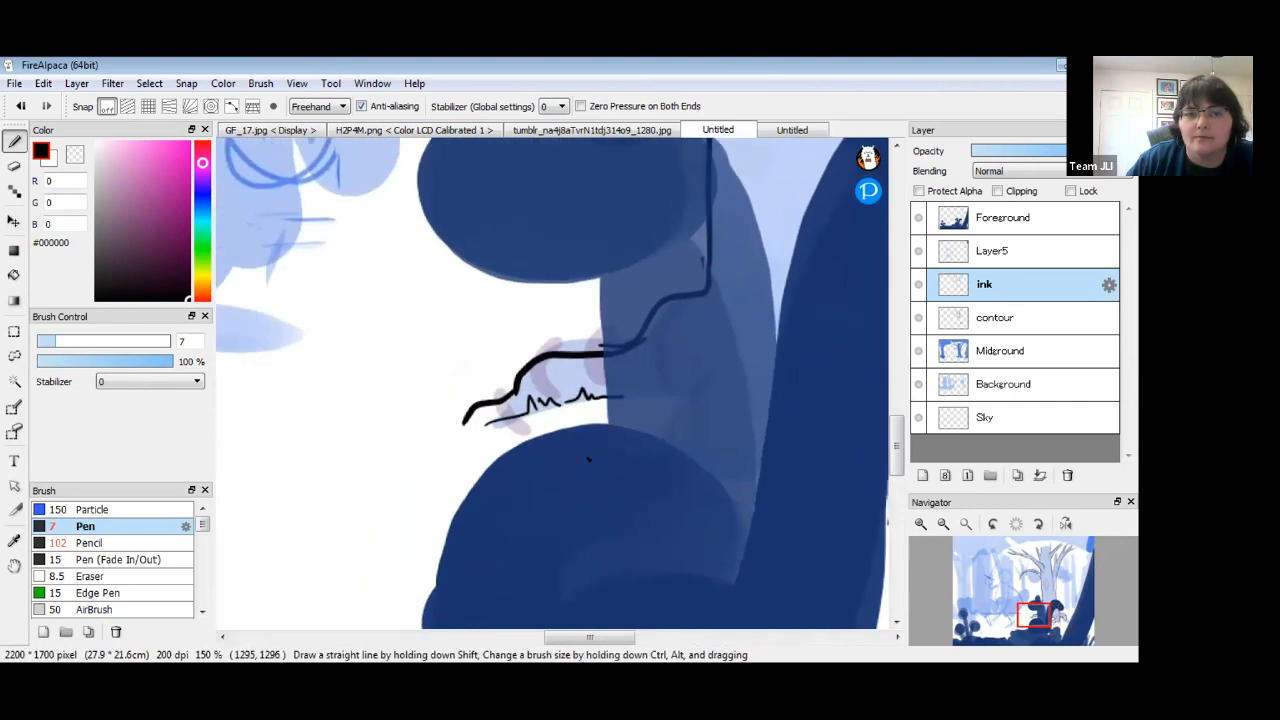
Sketch a sample wavy, tapering root in the blank area beside the left root.
drag(451, 357, 506, 337)
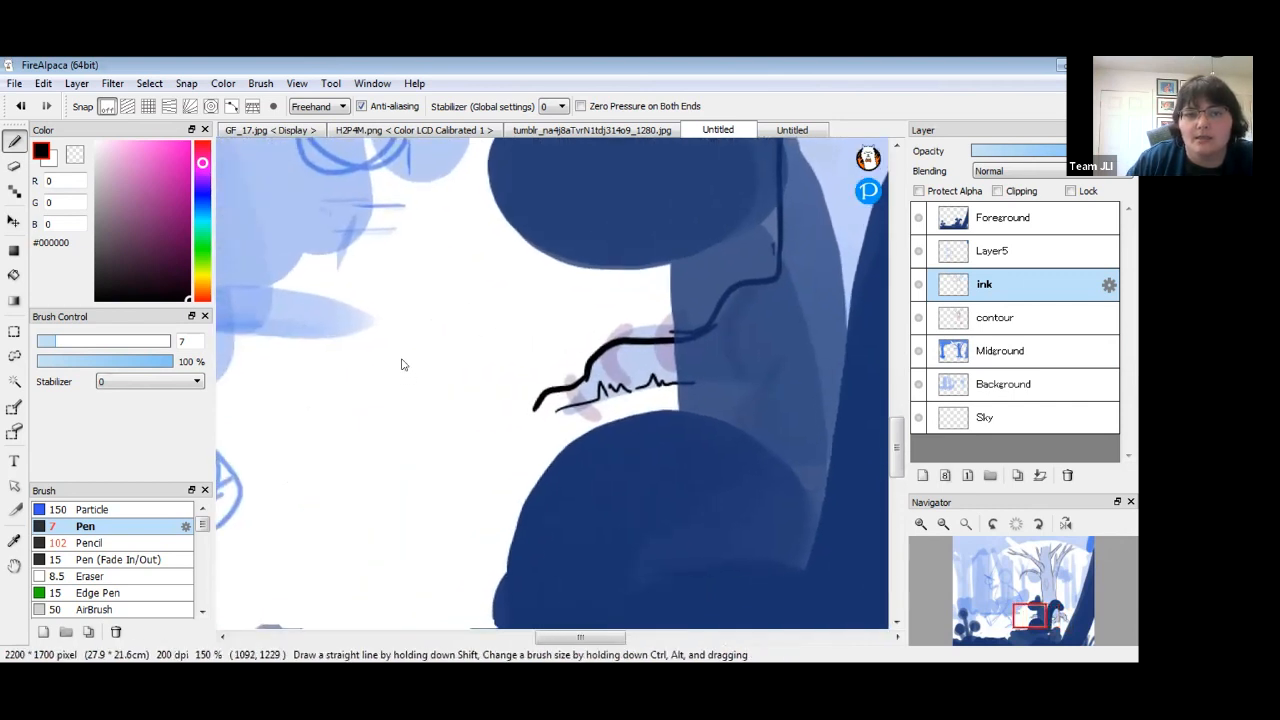
mouse_move(366, 368)
mouse_down()
mouse_move(393, 337)
mouse_move(437, 322)
mouse_move(420, 330)
mouse_move(445, 296)
mouse_move(471, 293)
mouse_up()
mouse_move(434, 344)
mouse_down()
mouse_move(418, 372)
mouse_move(366, 370)
mouse_up()
mouse_move(437, 348)
mouse_down()
mouse_move(507, 318)
mouse_move(502, 327)
mouse_move(497, 266)
mouse_move(521, 264)
mouse_move(459, 291)
mouse_move(377, 368)
mouse_move(326, 380)
mouse_move(389, 358)
mouse_up()
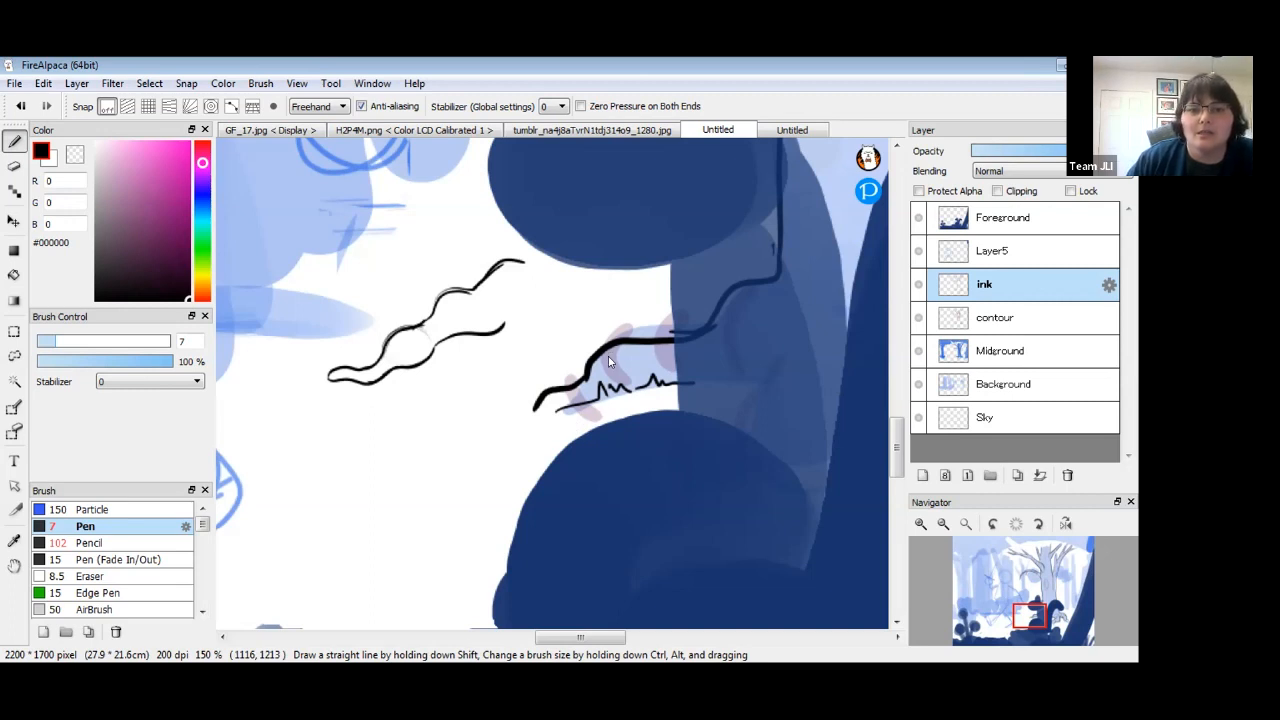
Hide the Midground, contour, Background, Foreground and Layer5 layers to isolate the inked tree.
scroll(740, 329, right, 3)
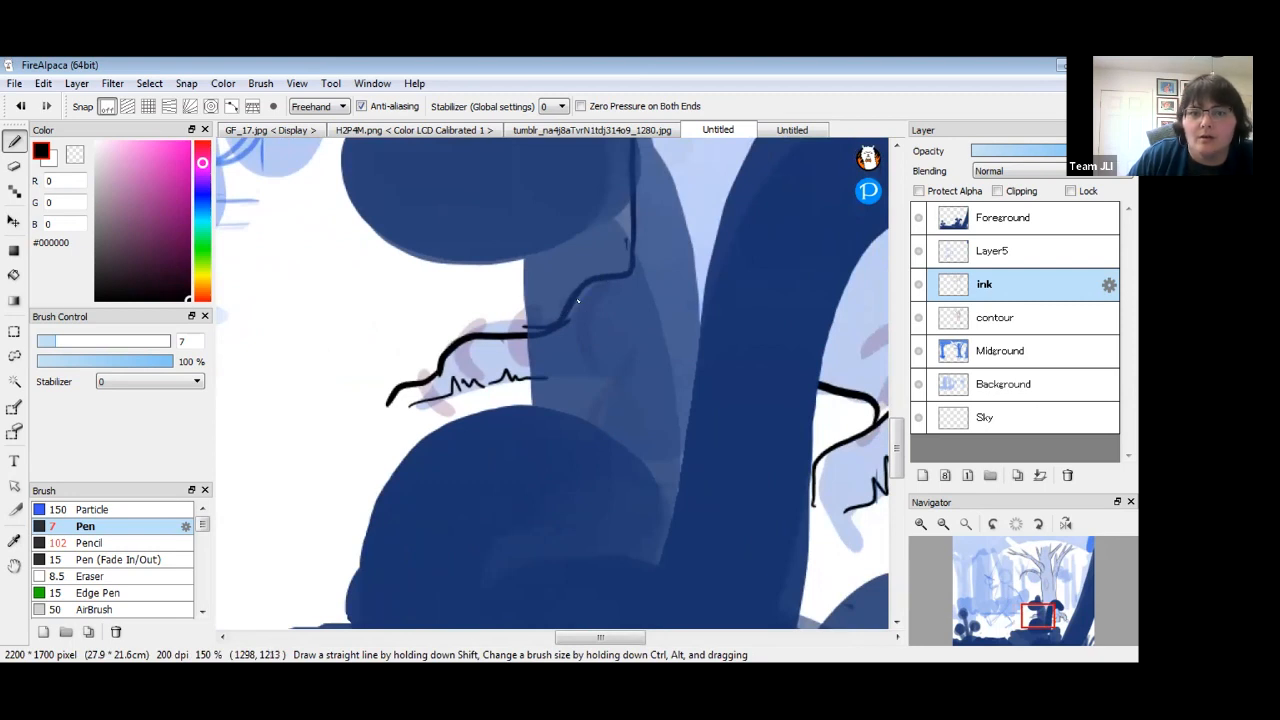
drag(766, 388, 590, 397)
click(943, 530)
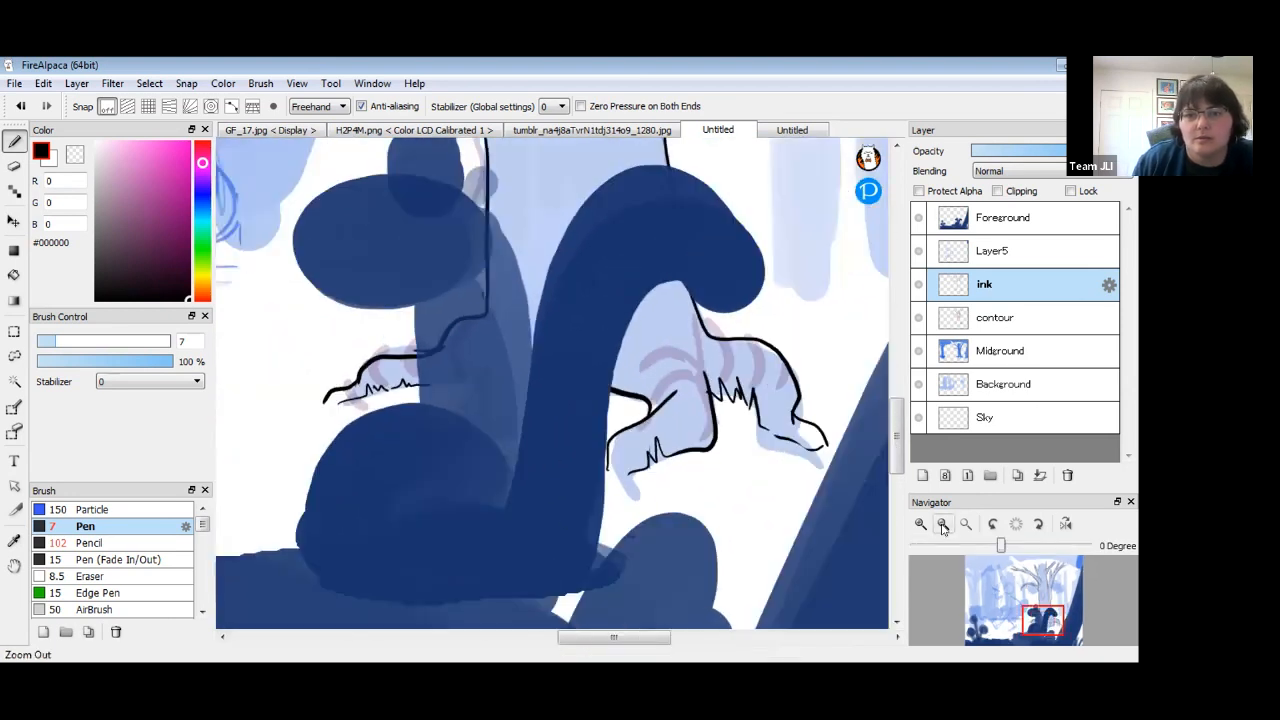
scroll(568, 382, down, 2)
drag(603, 288, 630, 466)
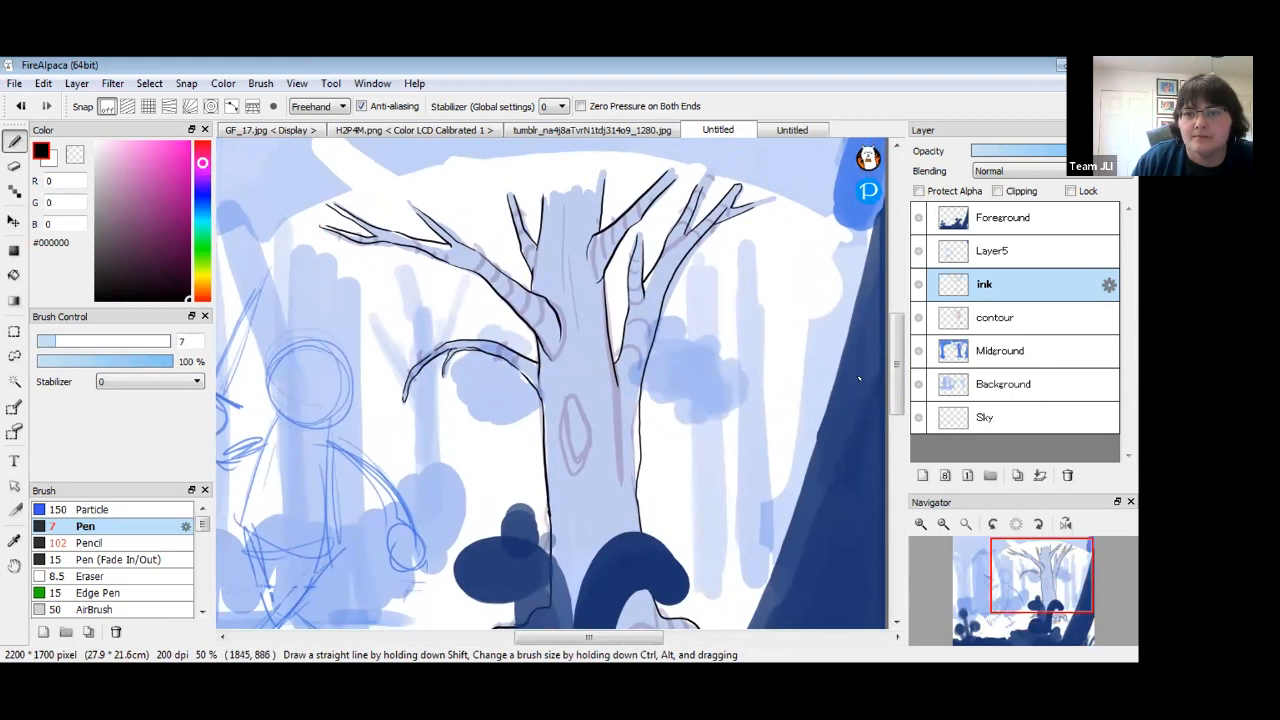
click(918, 350)
click(918, 317)
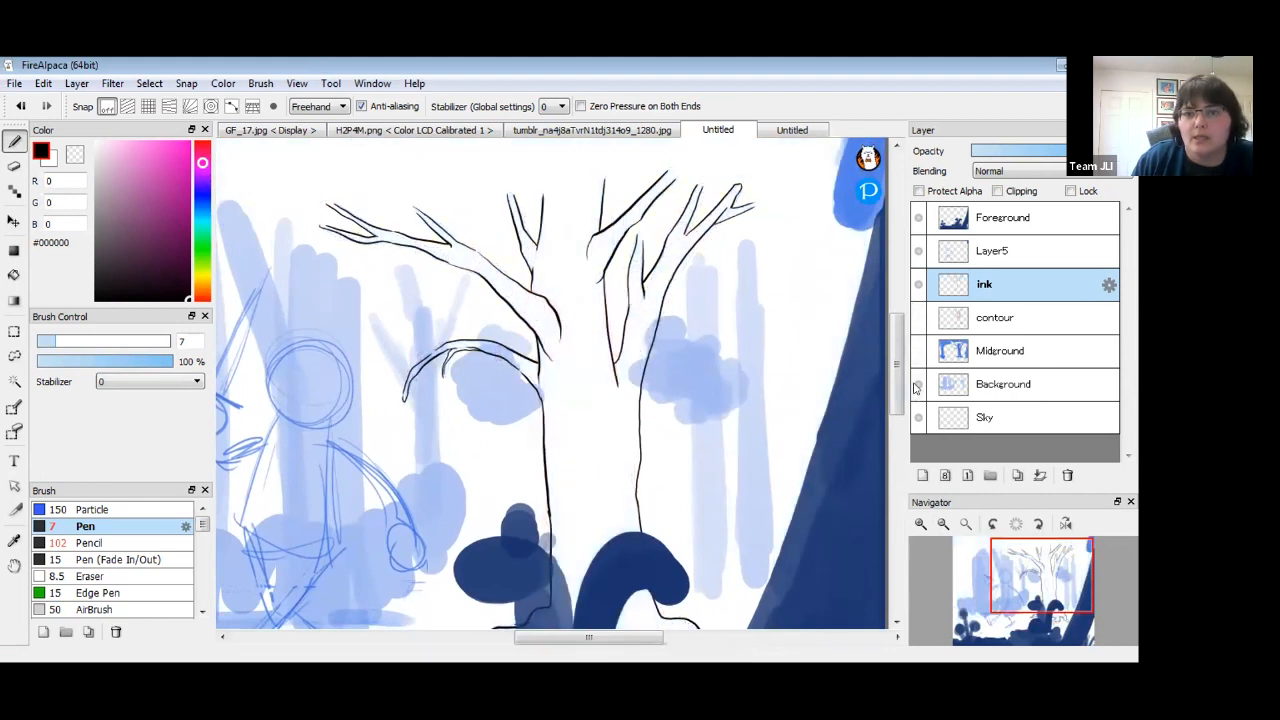
click(918, 384)
click(918, 217)
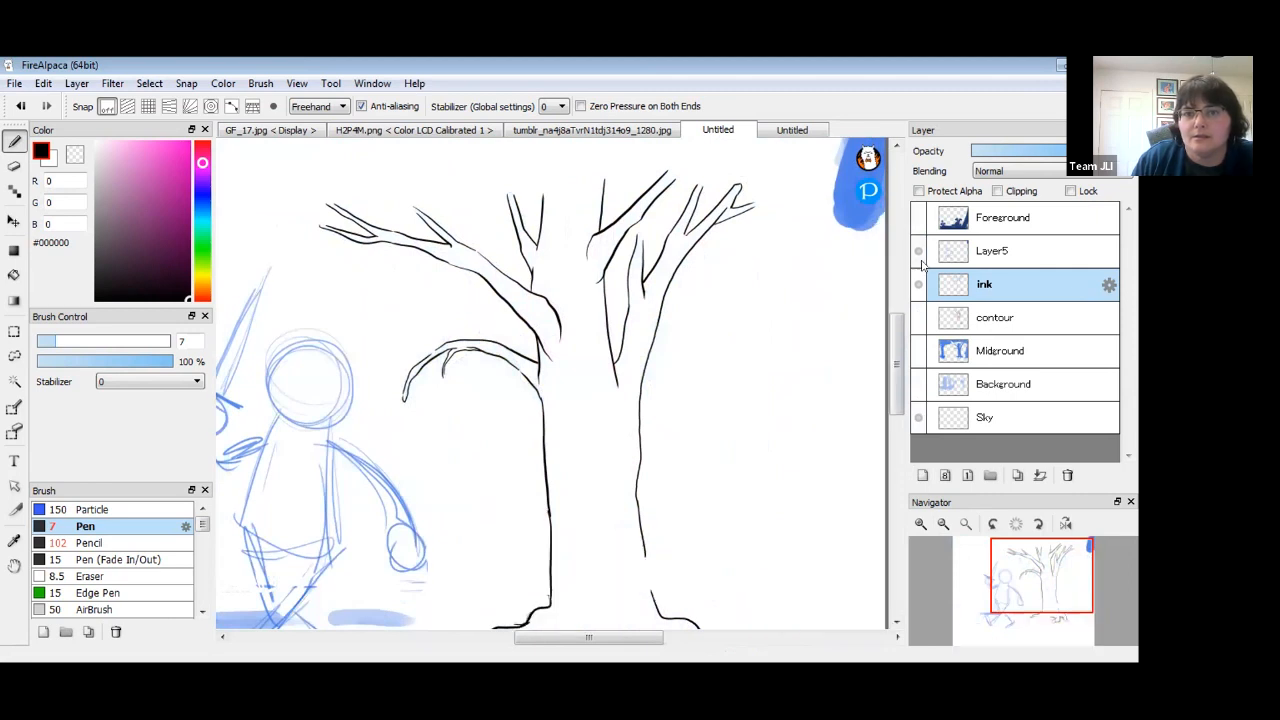
click(918, 250)
Compare the inked tree with the contour guides by briefly showing the contour layer and hiding it again.
mouse_move(757, 471)
mouse_down()
mouse_move(743, 457)
mouse_move(844, 582)
mouse_up()
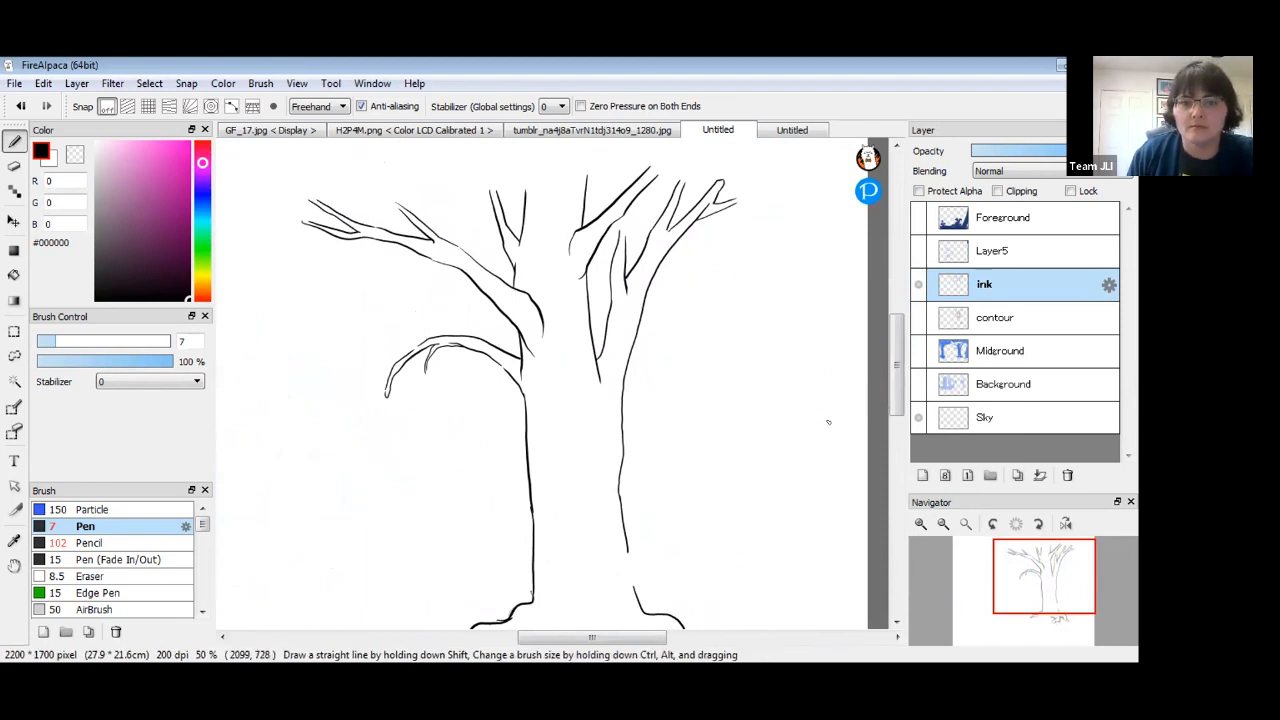
drag(700, 466, 723, 417)
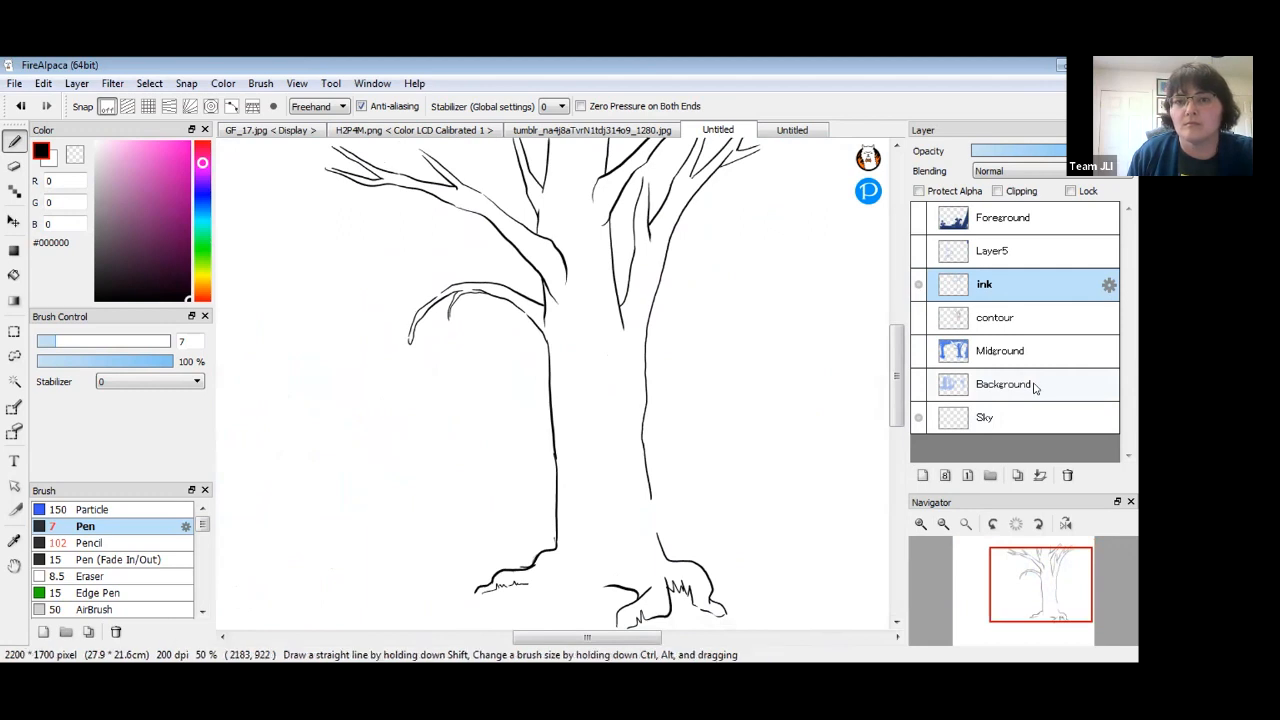
click(919, 318)
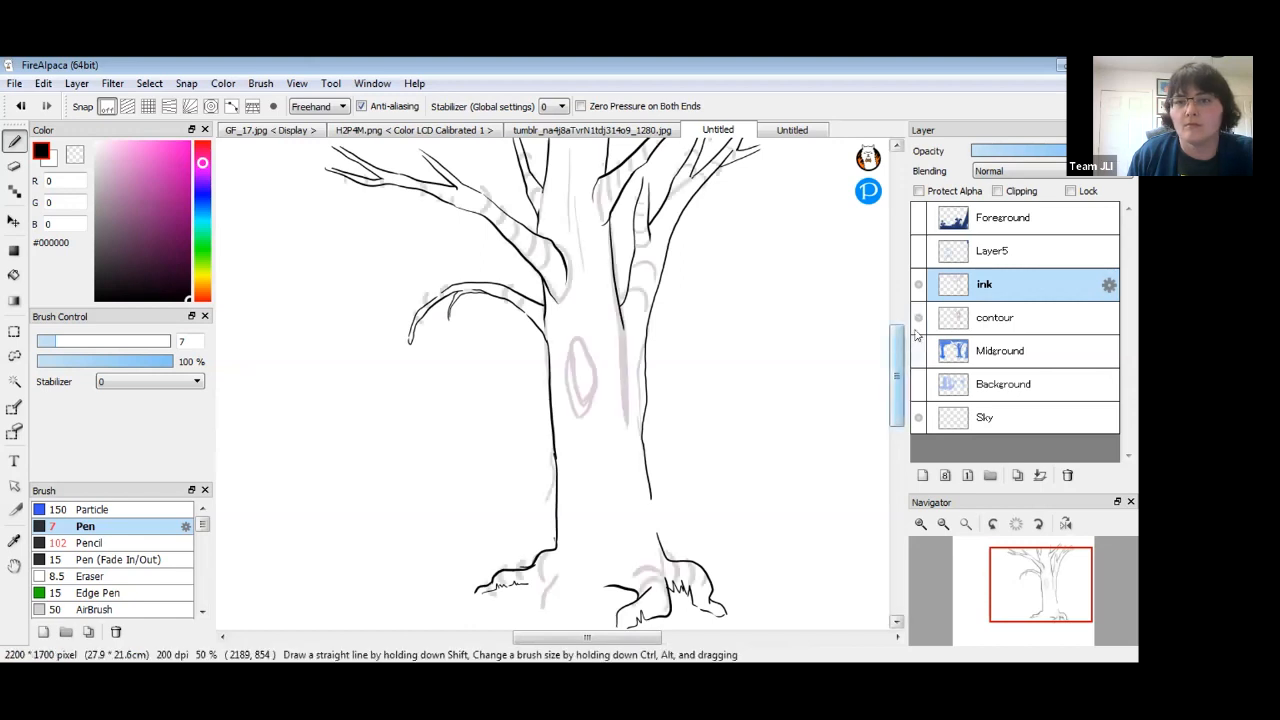
click(919, 318)
Ink a line continuing from the right limb's inner edge down into the trunk's right side, redoing the first stroke.
key(space)
mouse_move(677, 380)
mouse_down()
mouse_move(734, 429)
mouse_move(754, 419)
mouse_up()
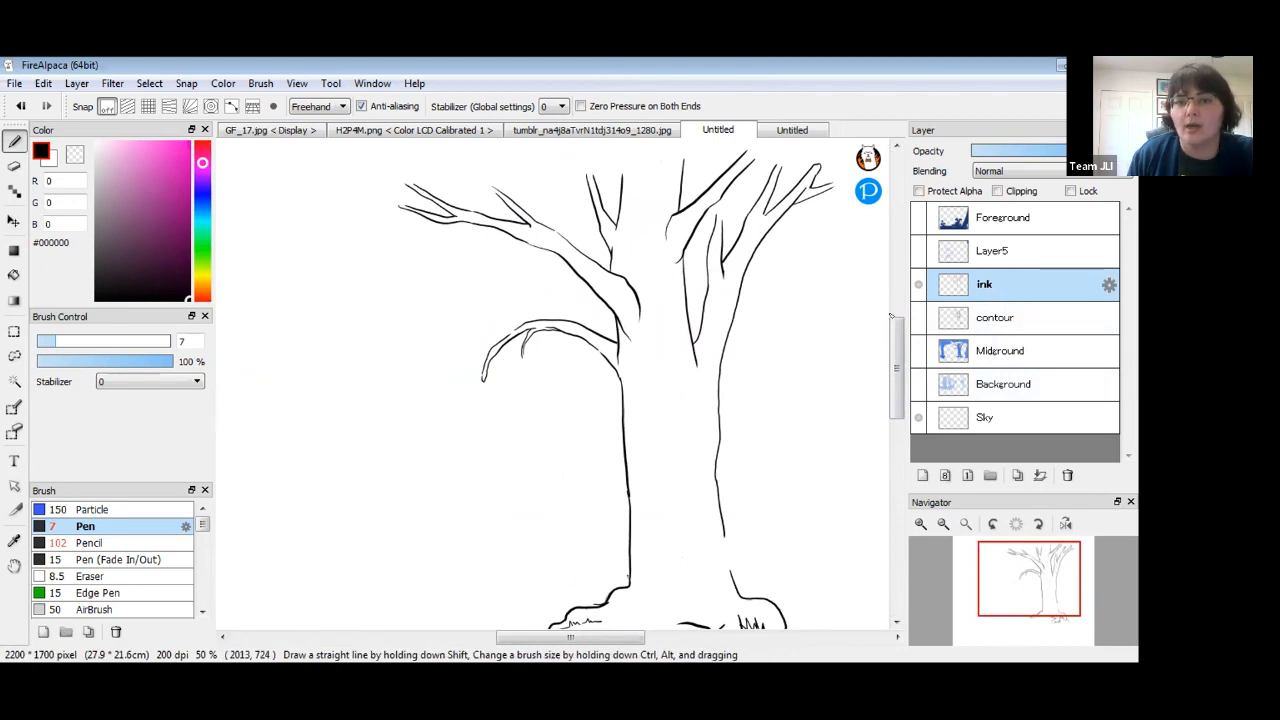
drag(697, 374, 715, 464)
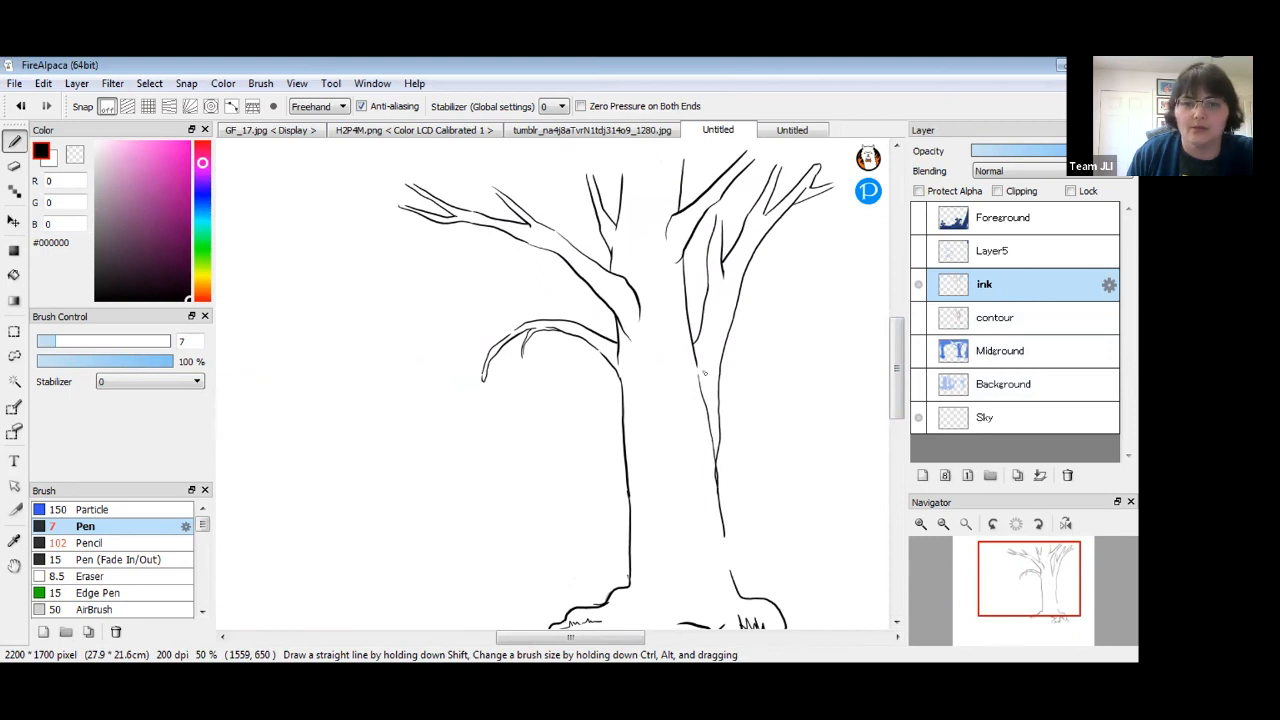
key(ctrl+z)
drag(701, 388, 719, 490)
Ink thin bark grain lines down the trunk and right limb, with short curved creases at the branch joints.
mouse_move(614, 514)
mouse_down()
mouse_move(677, 408)
mouse_move(623, 390)
mouse_up()
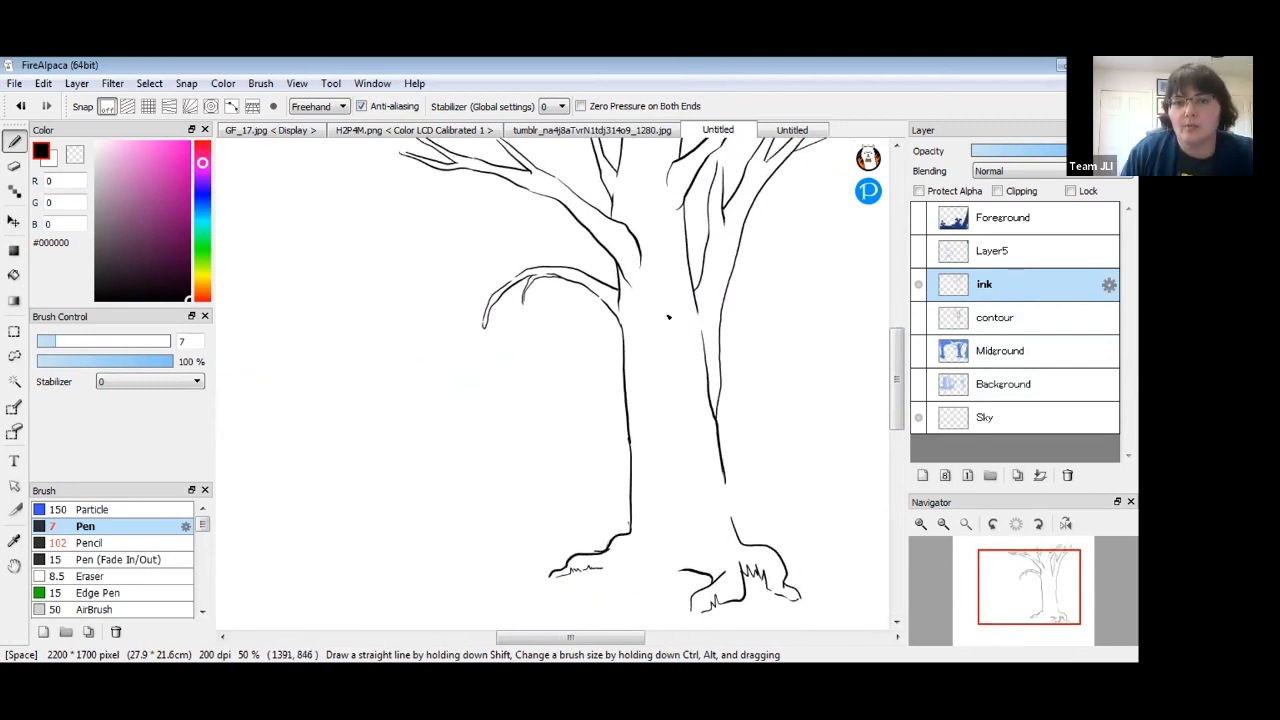
drag(683, 297, 700, 450)
drag(677, 350, 685, 412)
mouse_move(668, 228)
mouse_down()
mouse_move(672, 282)
mouse_move(661, 256)
mouse_move(697, 296)
mouse_up()
drag(730, 255, 716, 298)
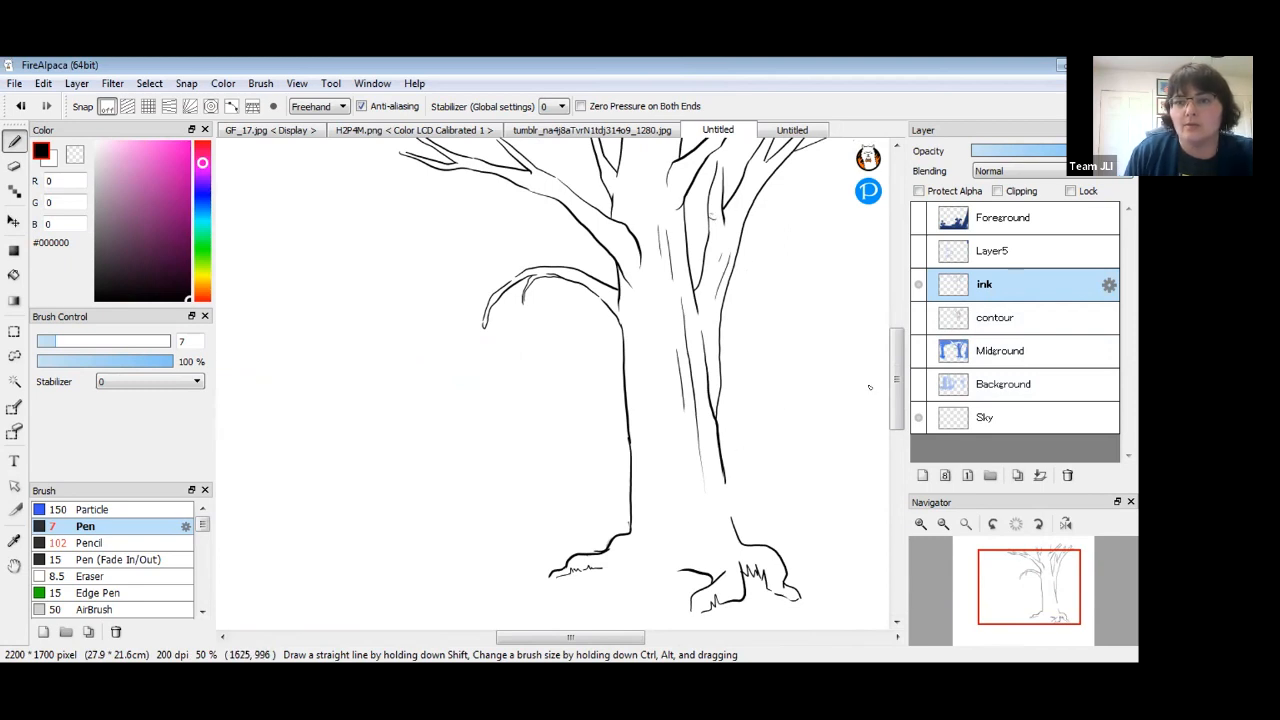
scroll(426, 466, up, 3)
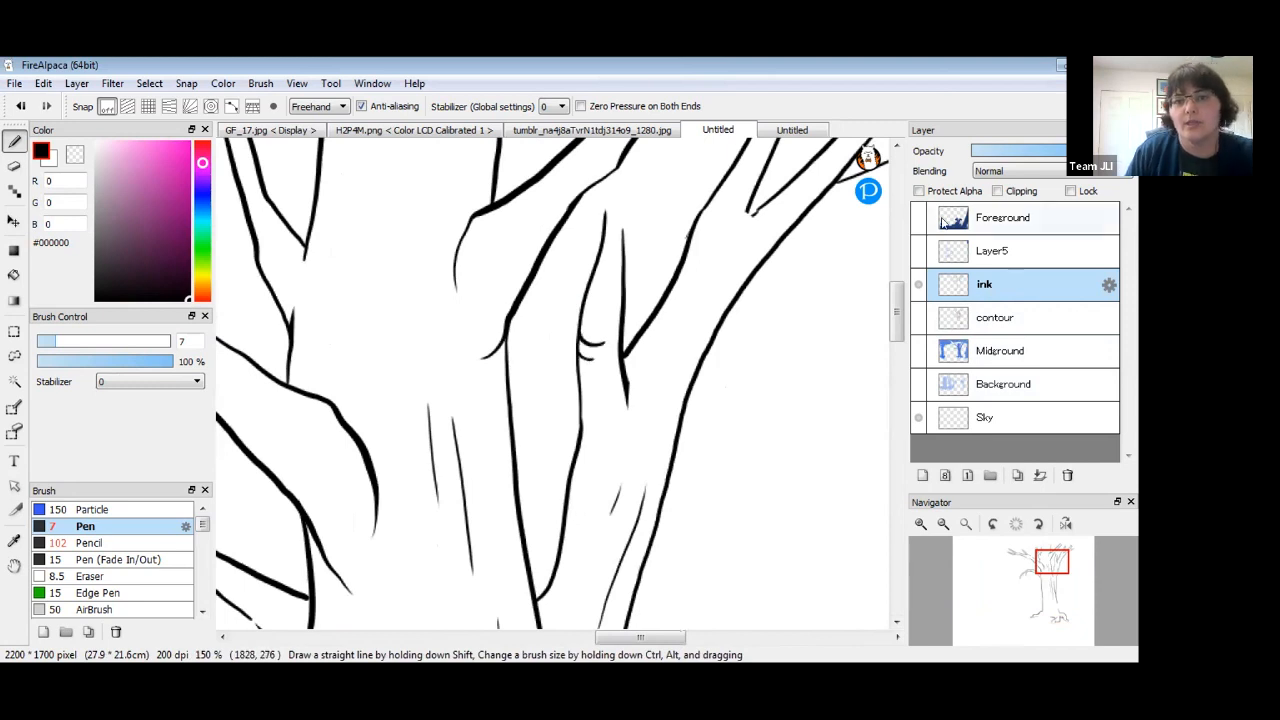
mouse_move(699, 240)
mouse_down()
mouse_move(660, 297)
mouse_move(728, 224)
mouse_up()
drag(712, 195, 745, 226)
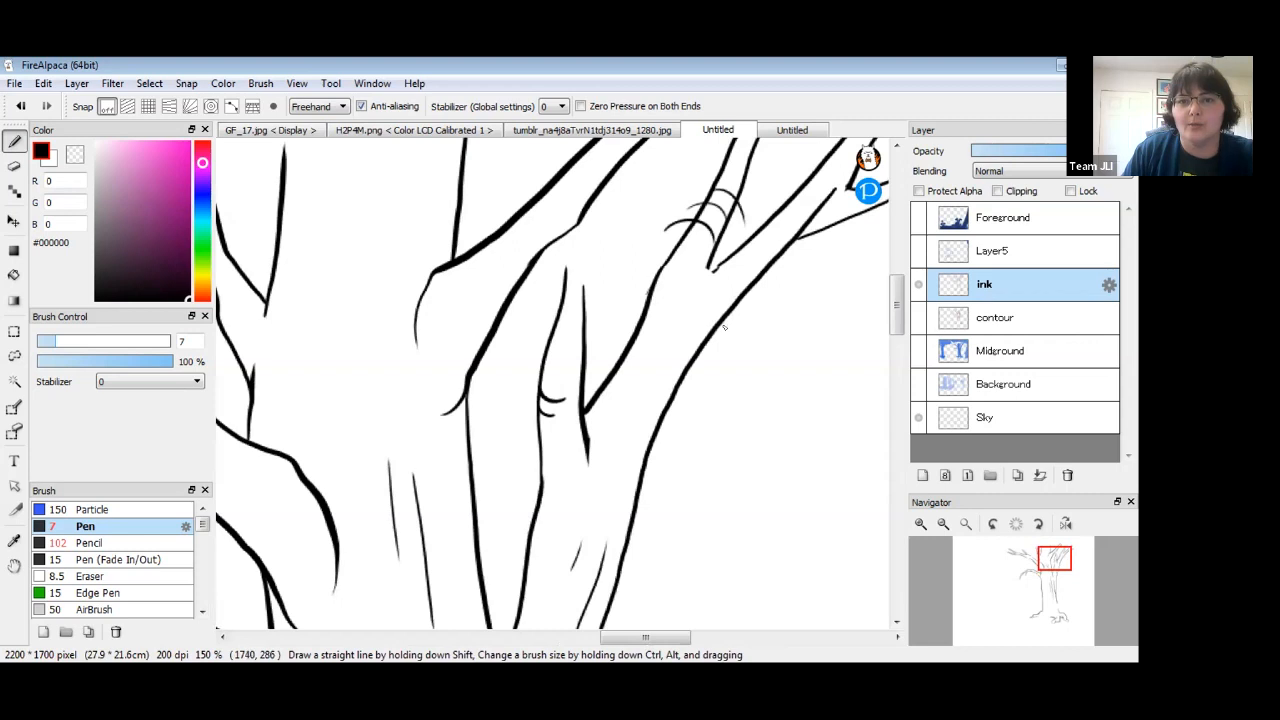
key(ctrl+z)
key(ctrl+z)
key(ctrl+z)
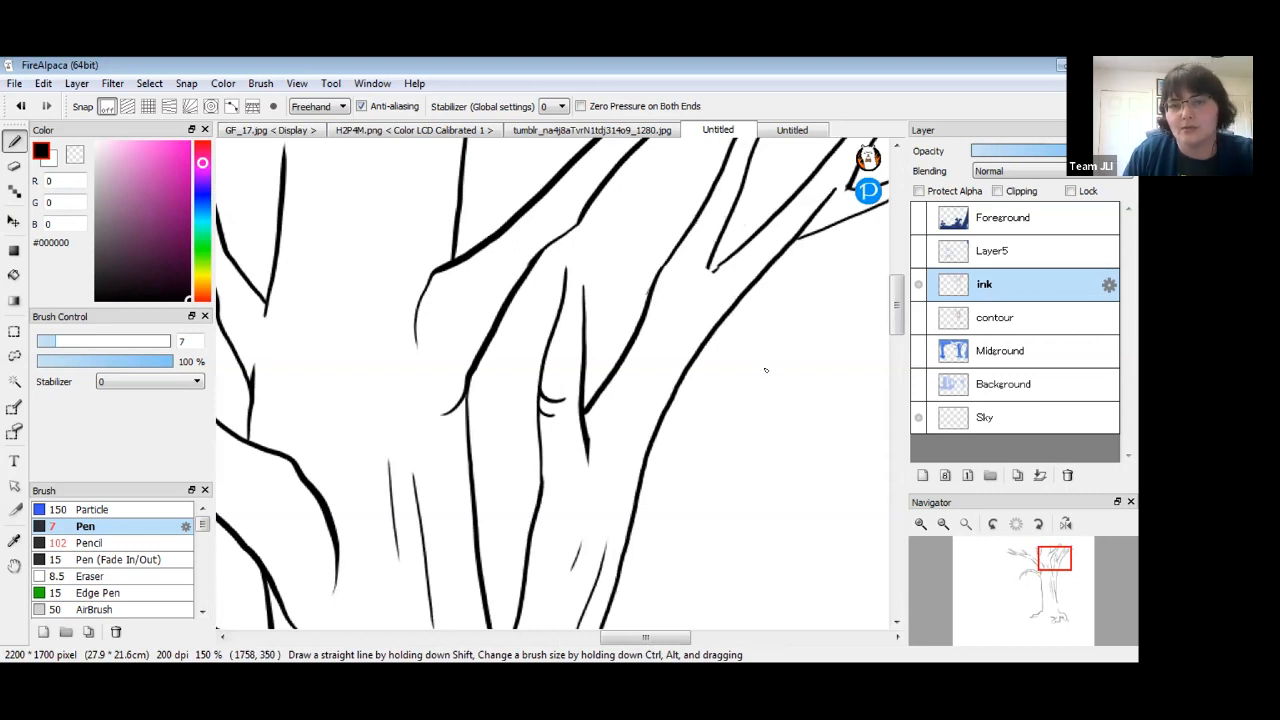
Ink short contour strokes at the right branch fork and curved bark lines around the base of the thick middle branch.
drag(721, 266, 676, 281)
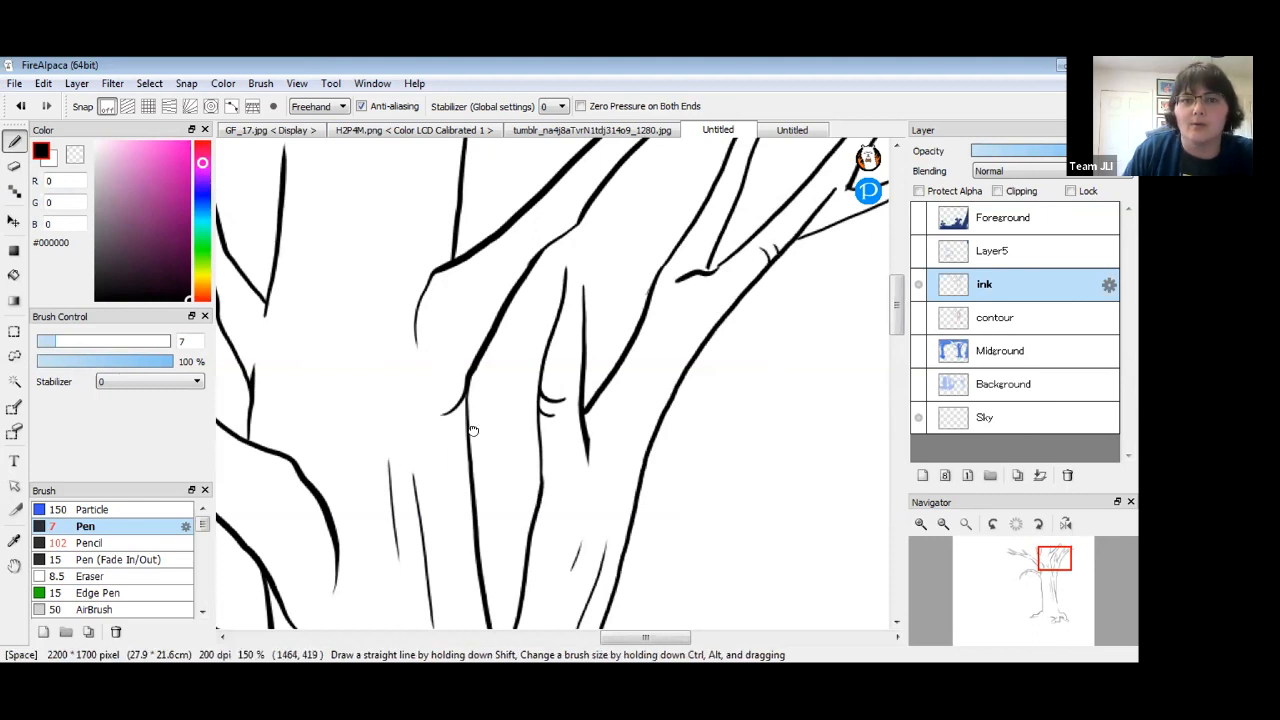
drag(541, 445, 718, 412)
mouse_move(610, 271)
mouse_down()
mouse_move(623, 333)
mouse_move(652, 329)
mouse_up()
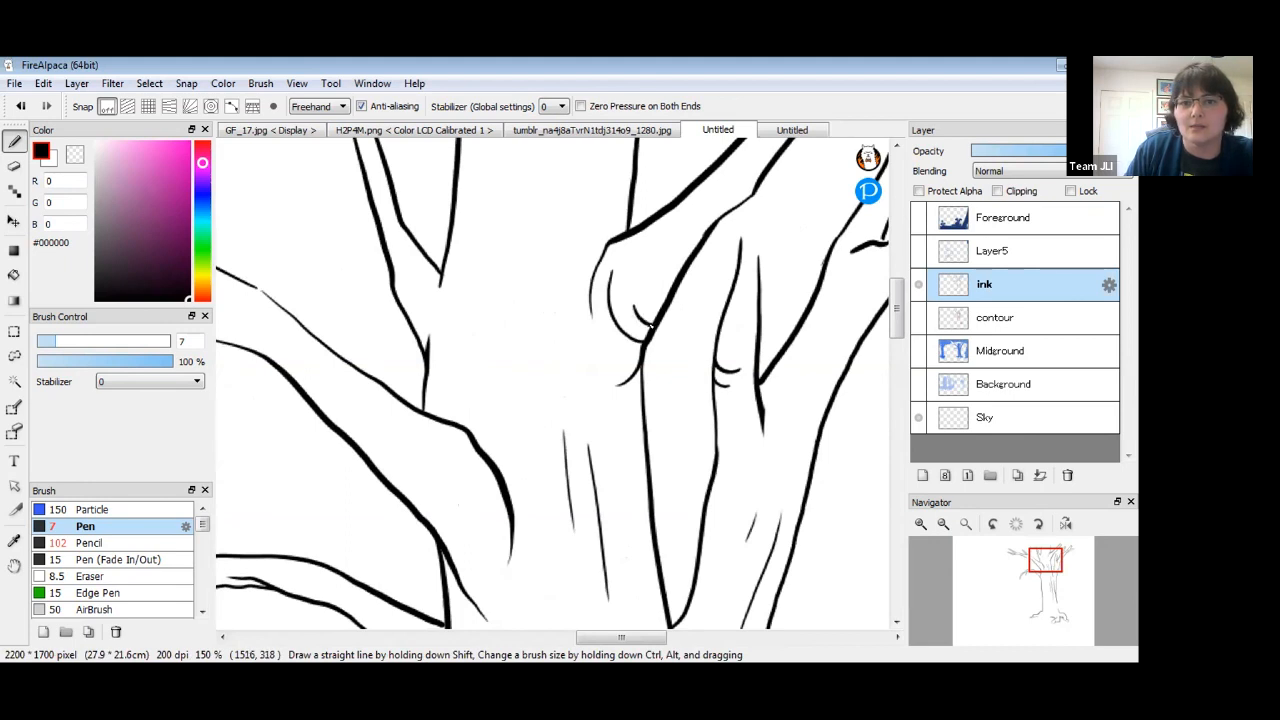
mouse_move(607, 226)
mouse_down()
mouse_move(568, 272)
mouse_move(566, 318)
mouse_move(597, 362)
mouse_up()
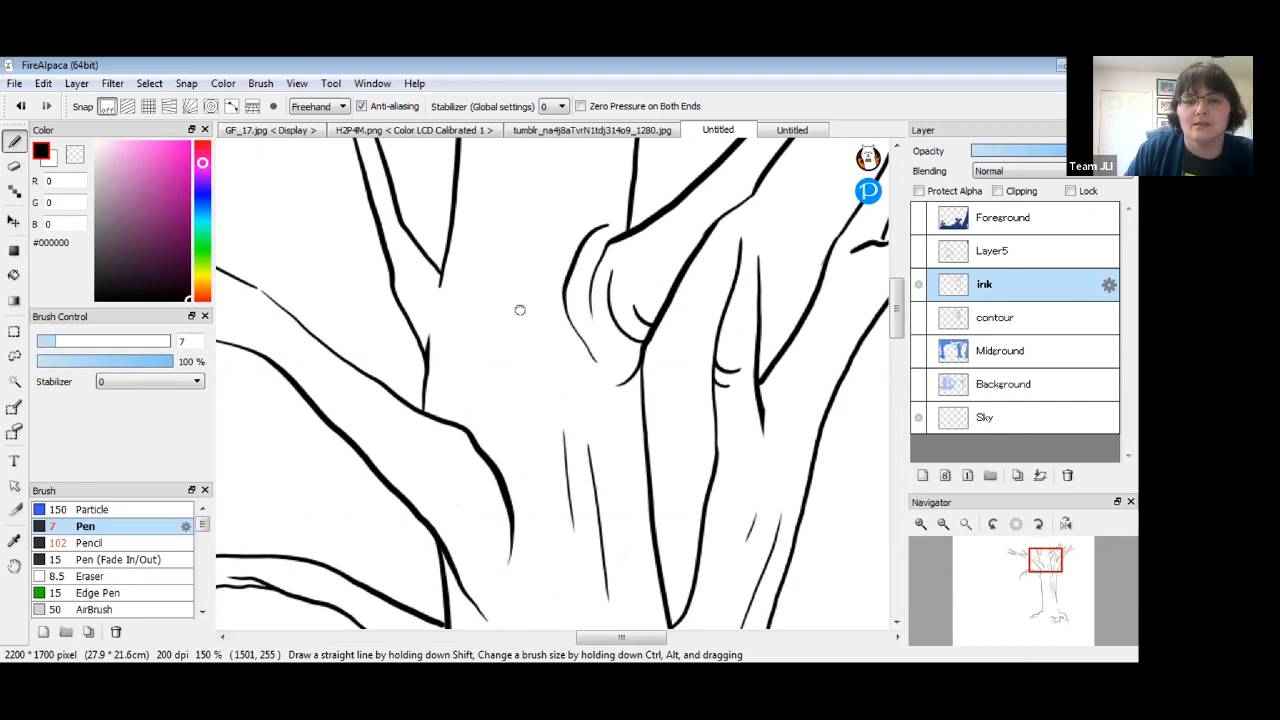
Ink long flowing bark lines through the upper trunk and up into the central and left upright branches.
drag(518, 309, 537, 397)
mouse_move(600, 505)
mouse_down()
mouse_move(564, 411)
mouse_move(562, 360)
mouse_move(598, 301)
mouse_move(613, 212)
mouse_up()
mouse_move(593, 430)
mouse_down()
mouse_move(555, 360)
mouse_move(525, 338)
mouse_move(597, 233)
mouse_up()
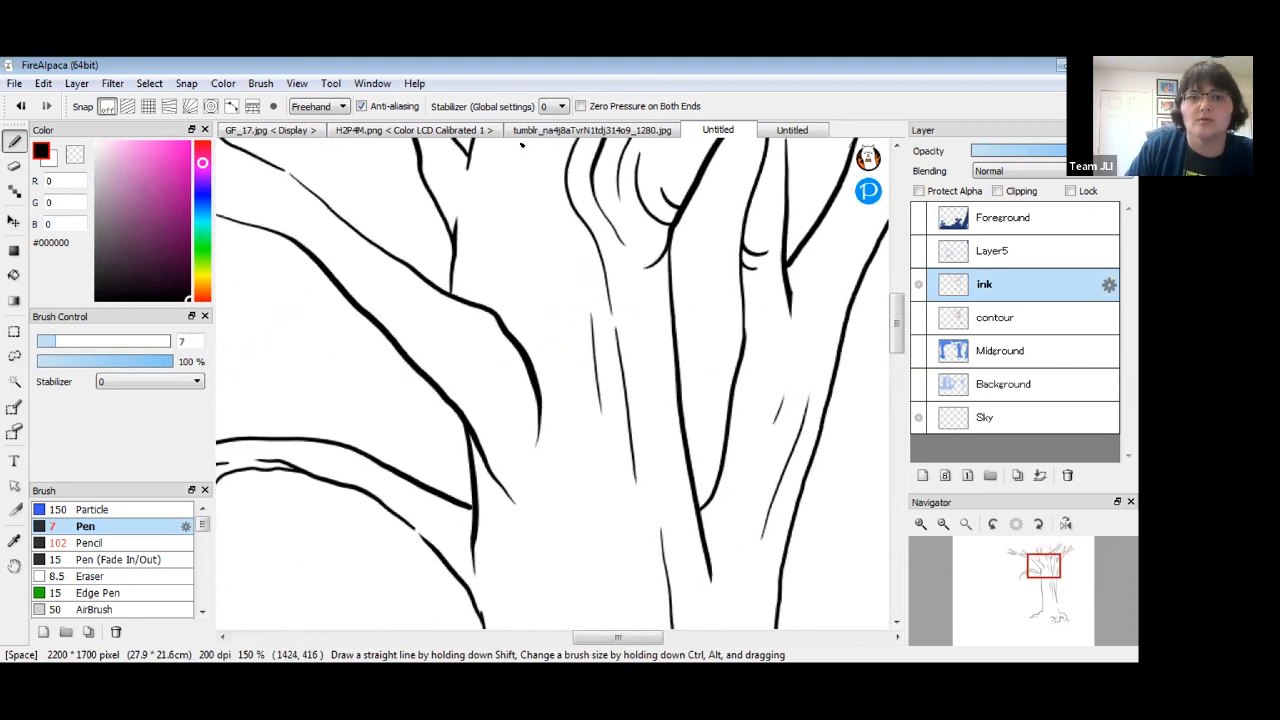
mouse_move(520, 157)
mouse_down()
mouse_move(525, 291)
mouse_move(567, 408)
mouse_move(568, 466)
mouse_move(544, 514)
mouse_up()
drag(583, 333, 599, 516)
drag(522, 203, 488, 458)
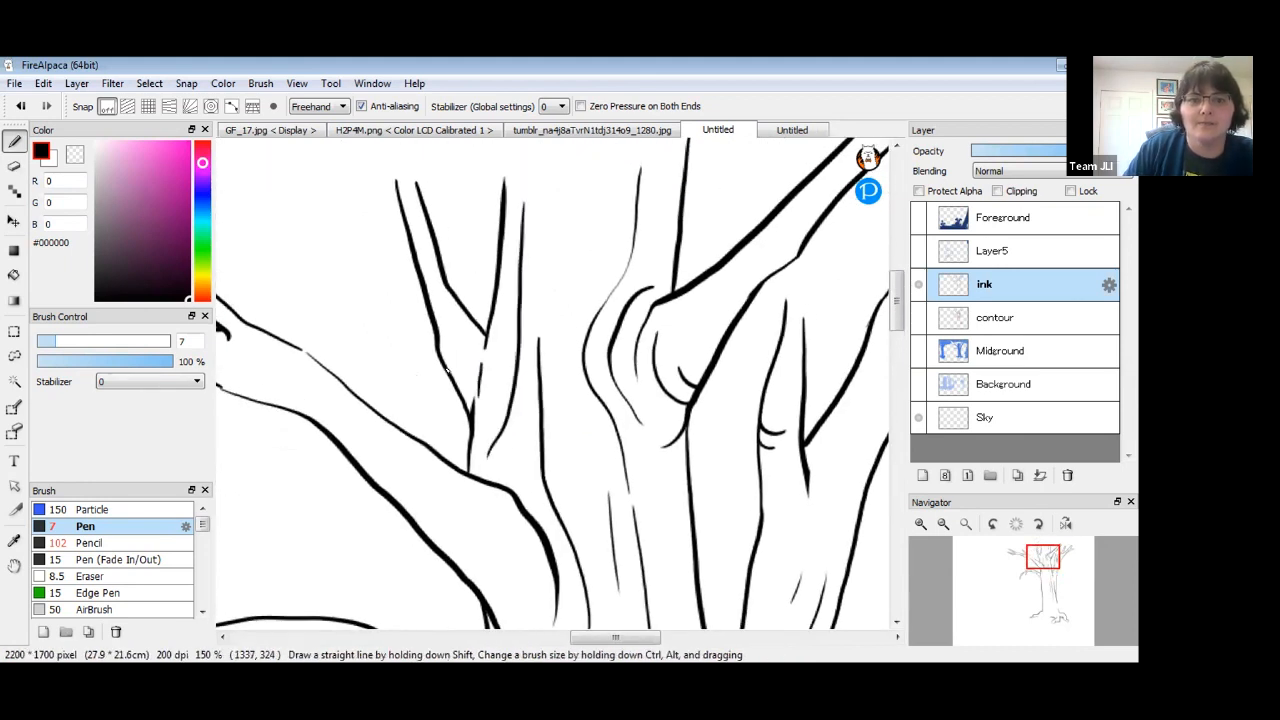
Ink small curved contour lines at the upright left fork, the base of the large left branch and its outer twig.
drag(442, 358, 447, 328)
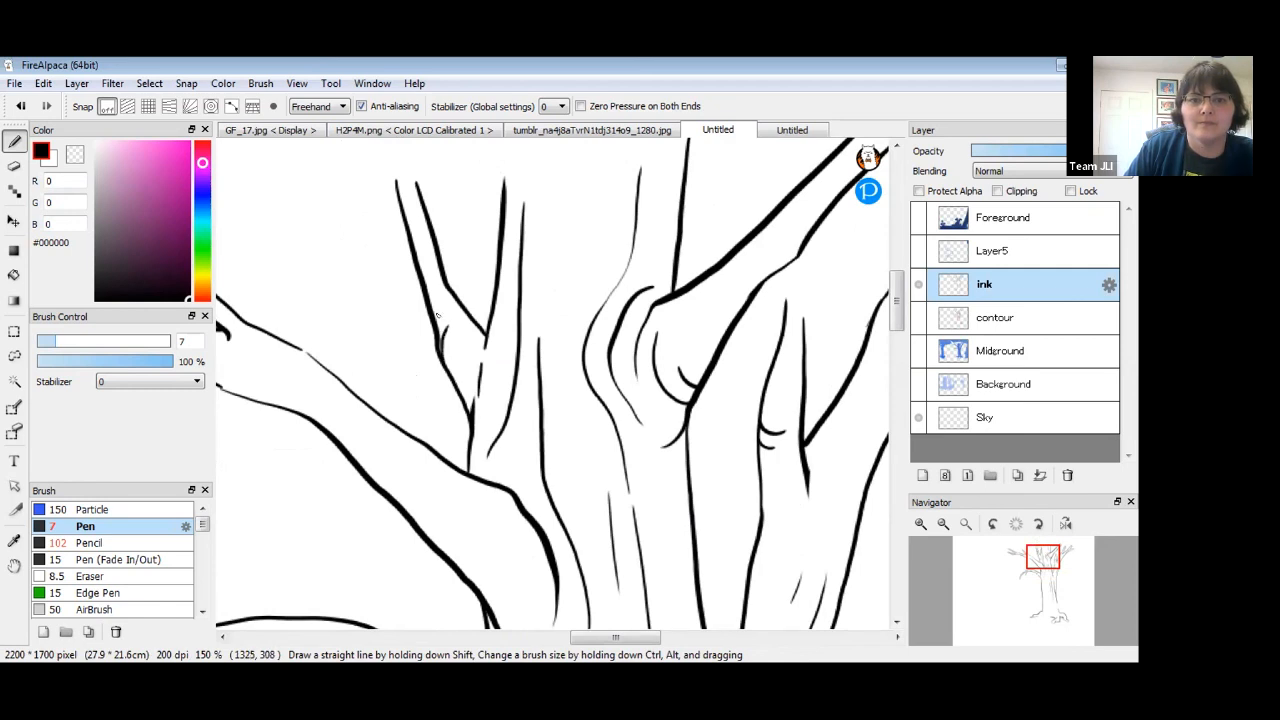
key(space)
mouse_move(560, 520)
mouse_down()
mouse_move(698, 312)
mouse_move(612, 377)
mouse_up()
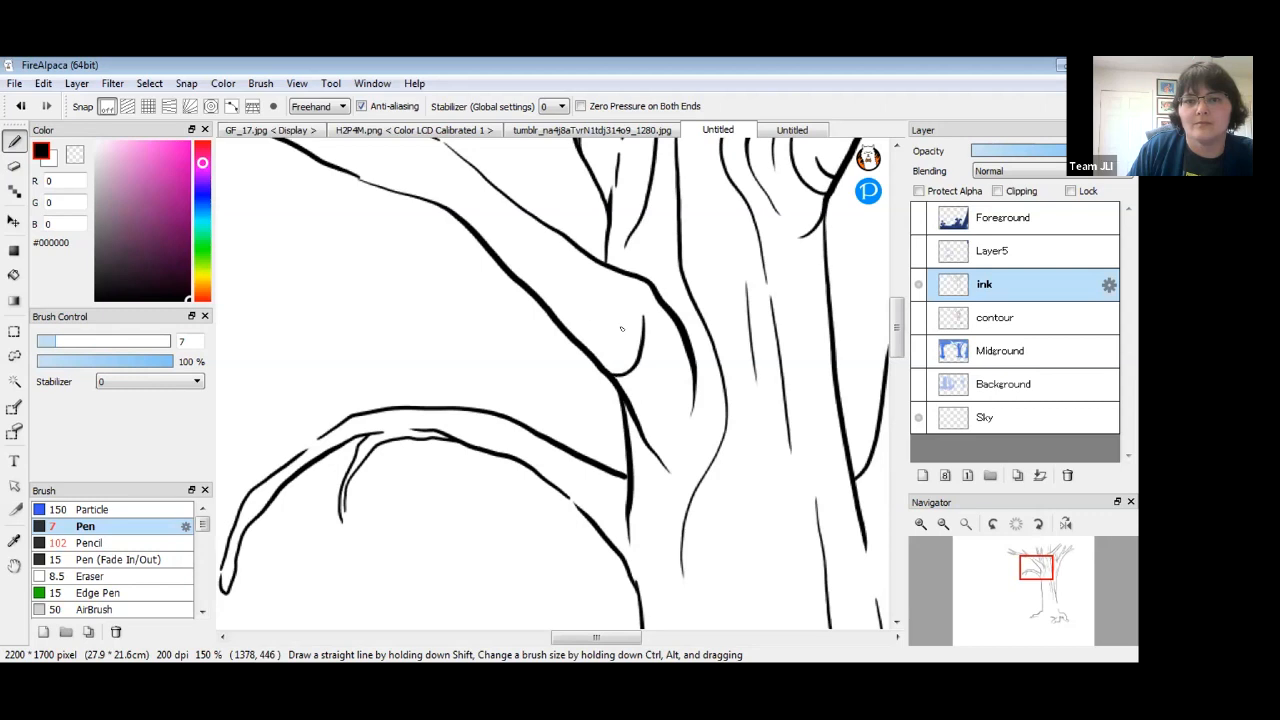
key(space)
drag(414, 274, 512, 494)
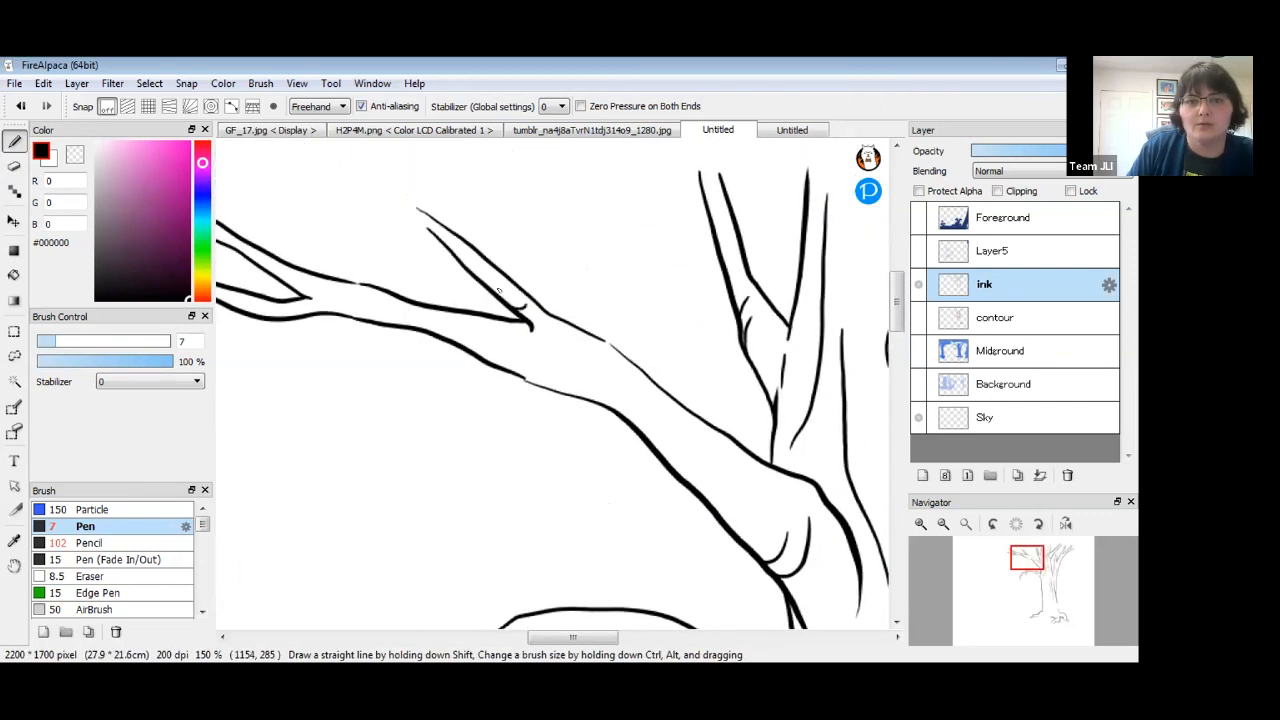
drag(497, 292, 515, 300)
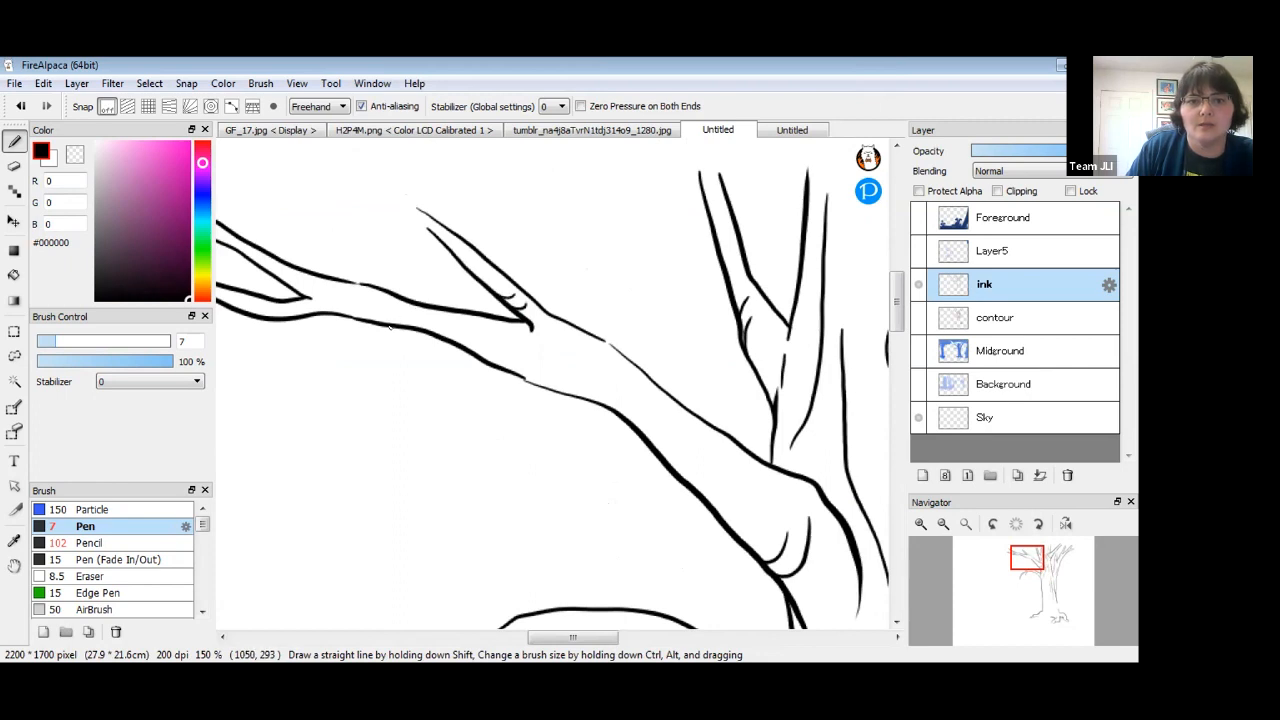
Ink short curved bark lines where the drooping left branch joins the trunk.
key(space)
drag(674, 491, 563, 165)
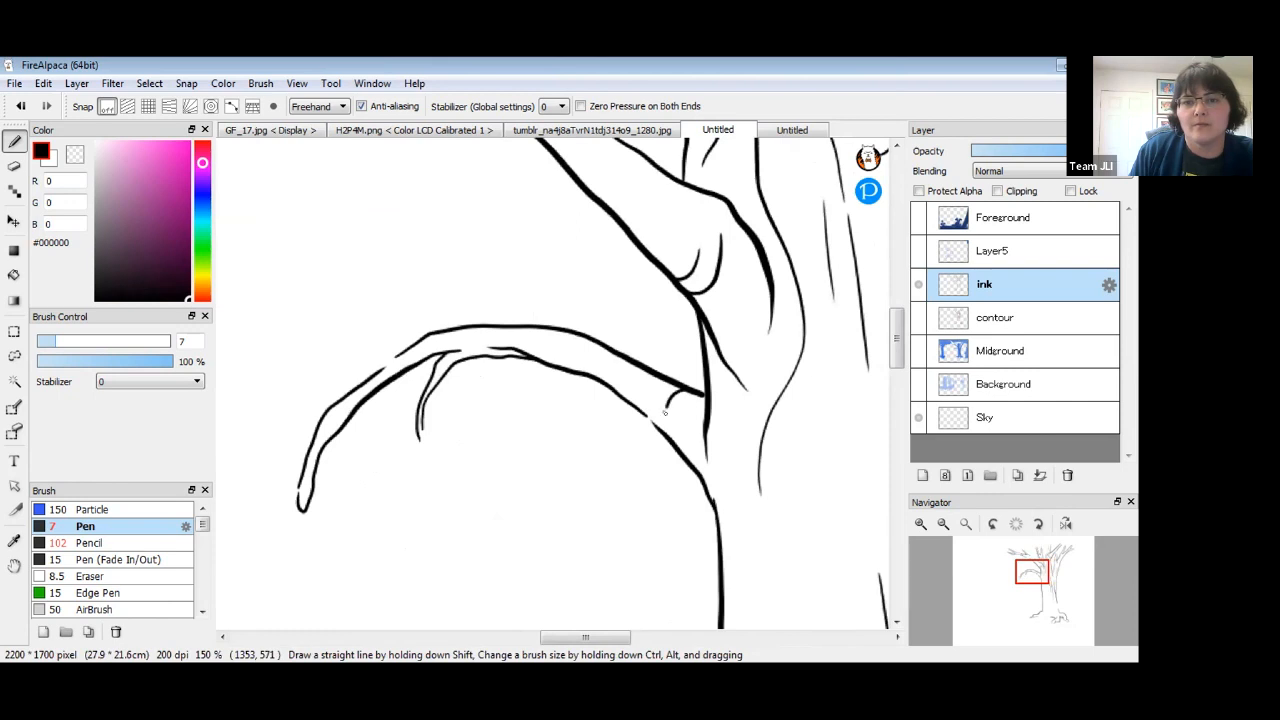
drag(682, 405, 690, 459)
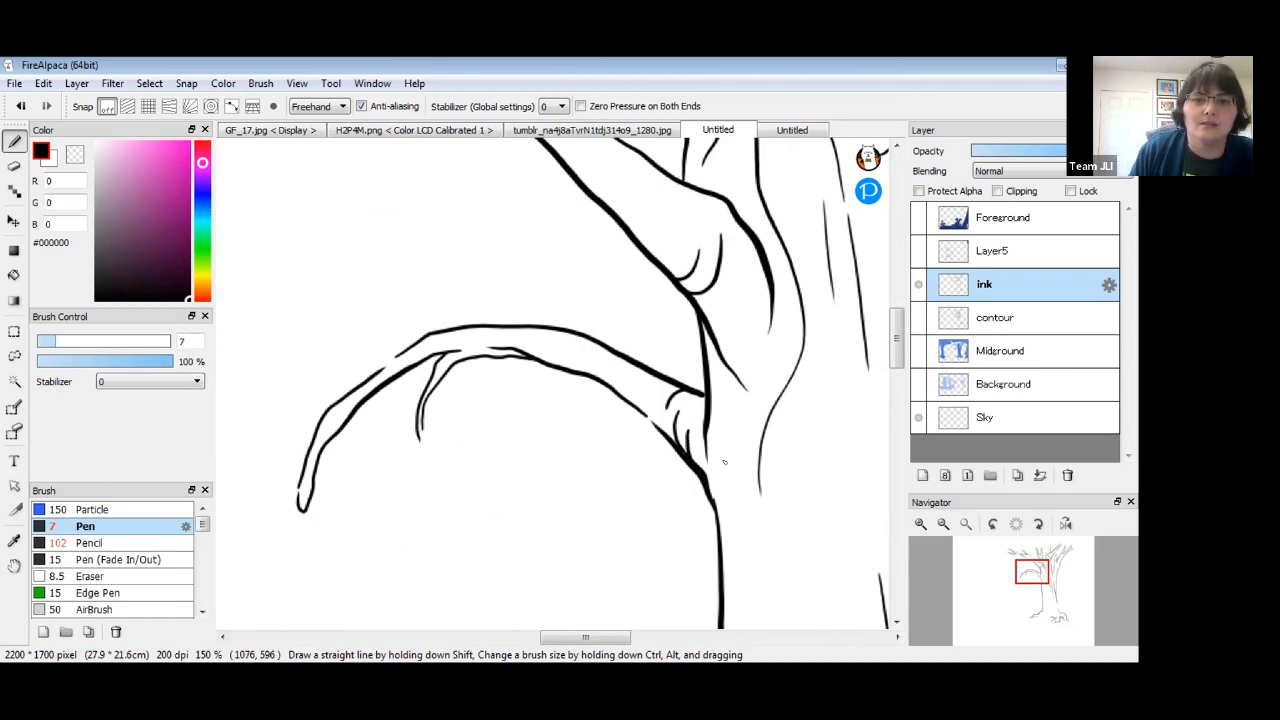
Ink long vertical bark lines down the middle and lower trunk towards the roots.
click(946, 528)
click(944, 528)
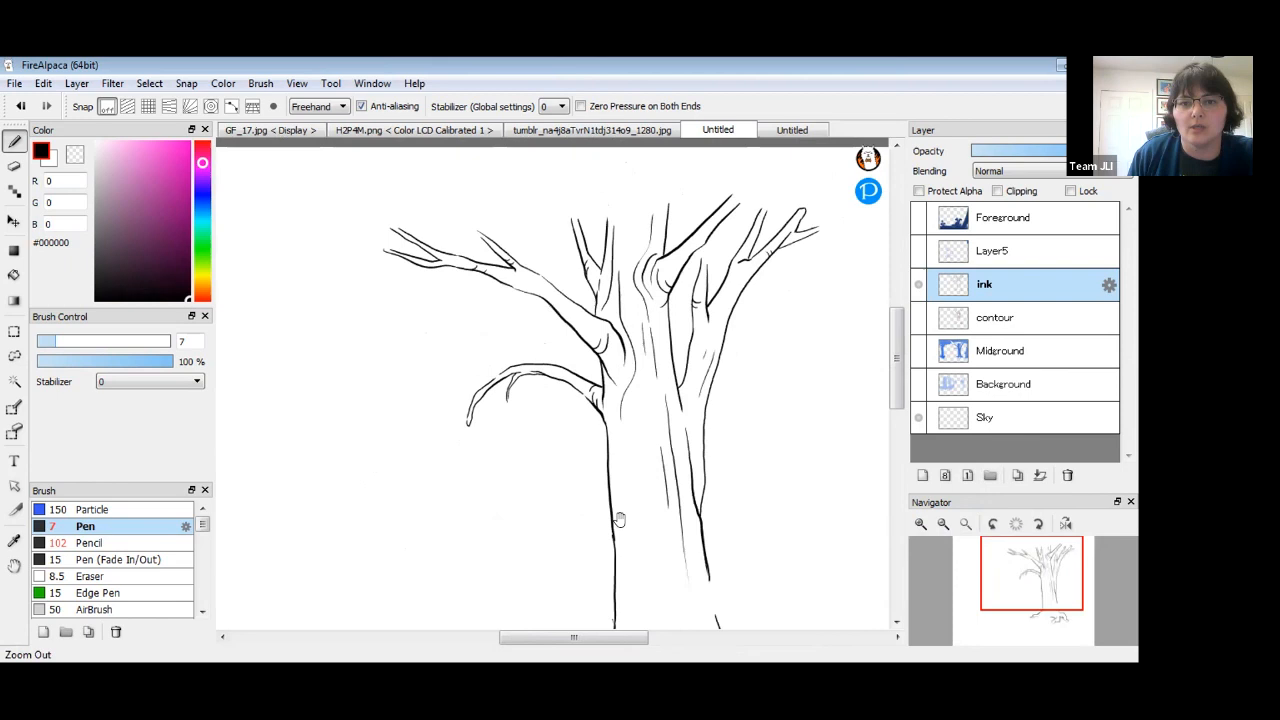
drag(620, 520, 626, 395)
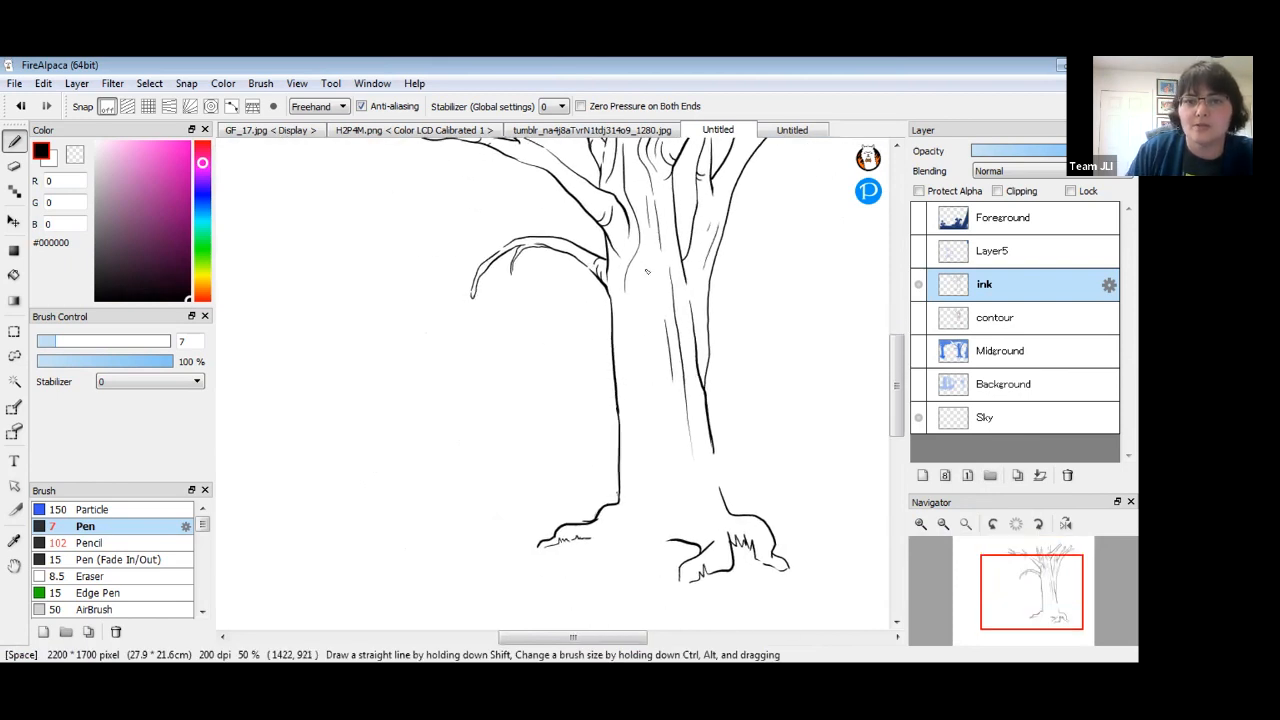
drag(615, 263, 641, 495)
mouse_move(646, 257)
mouse_down()
mouse_move(639, 306)
mouse_move(662, 486)
mouse_up()
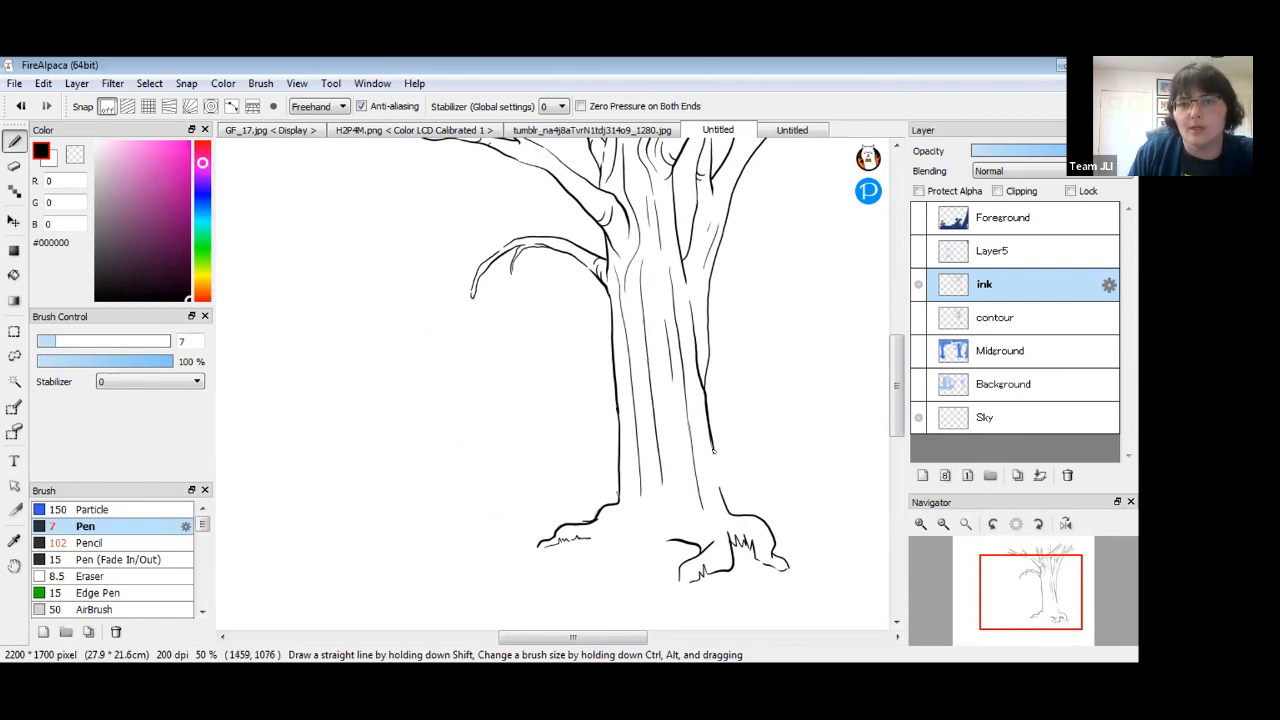
drag(617, 361, 701, 457)
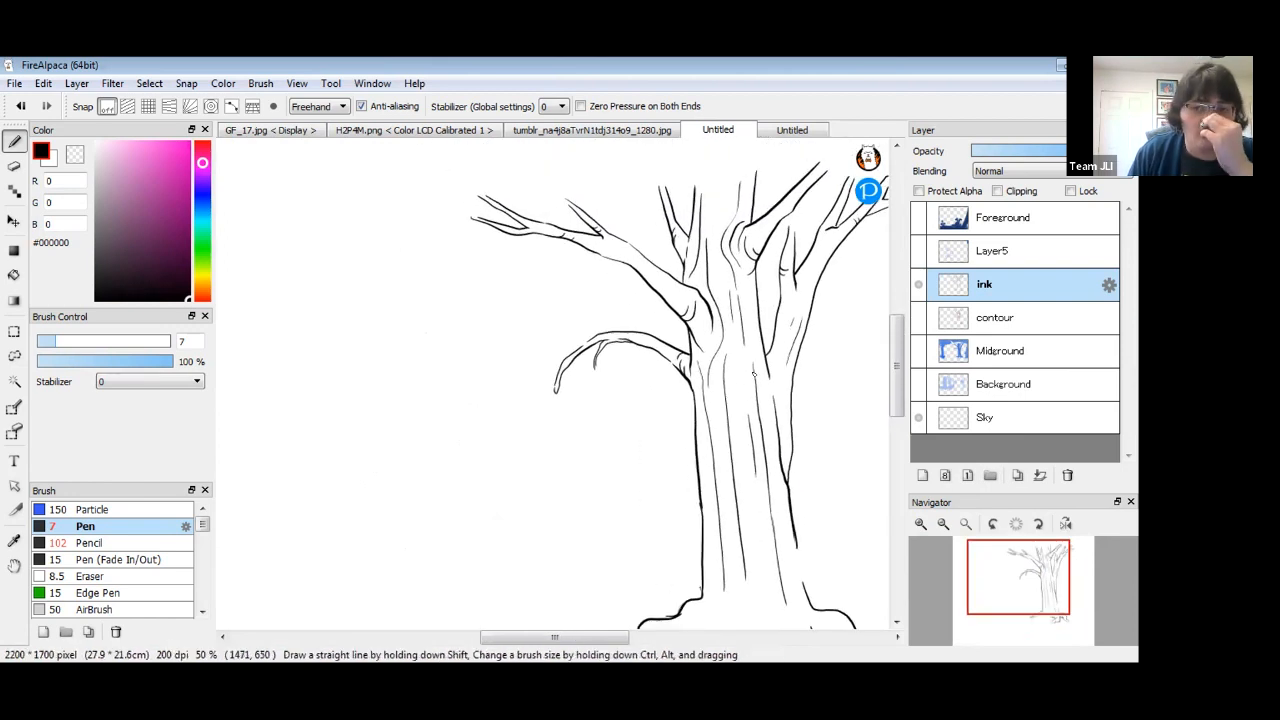
Check the inked tree against the Midground layer's shapes, hiding that layer again after the comparison.
click(918, 351)
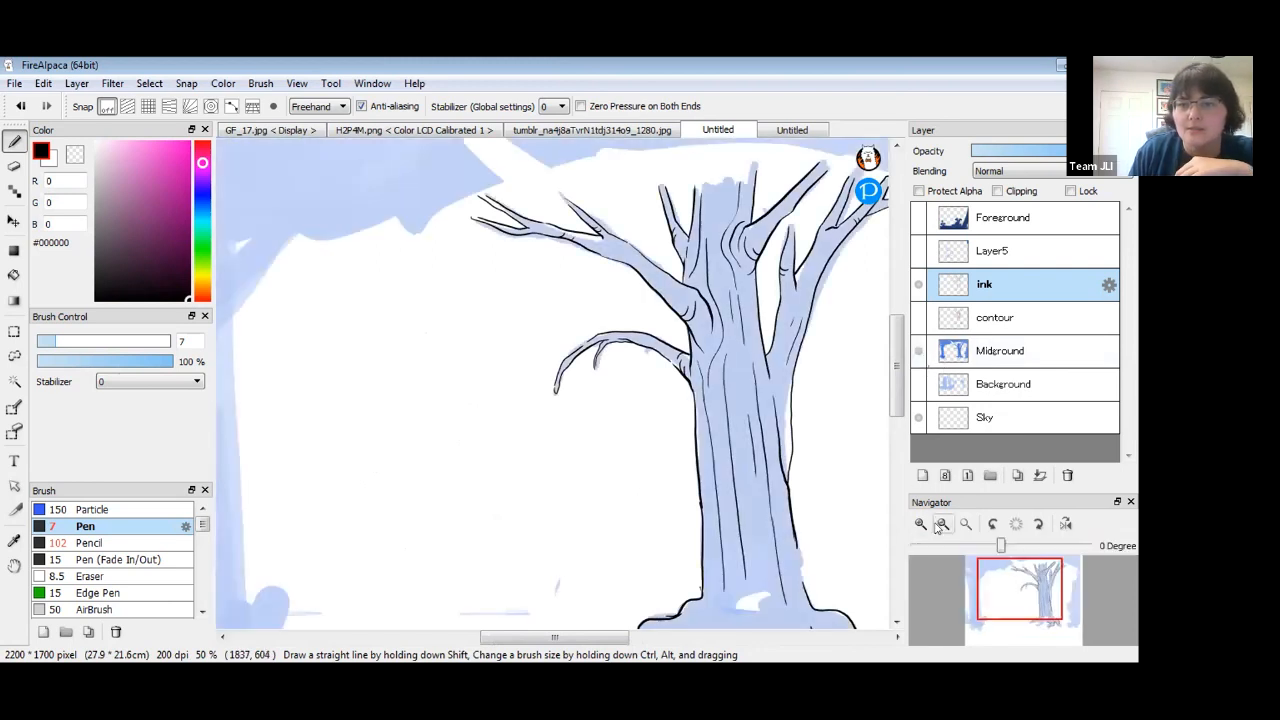
click(942, 524)
click(942, 524)
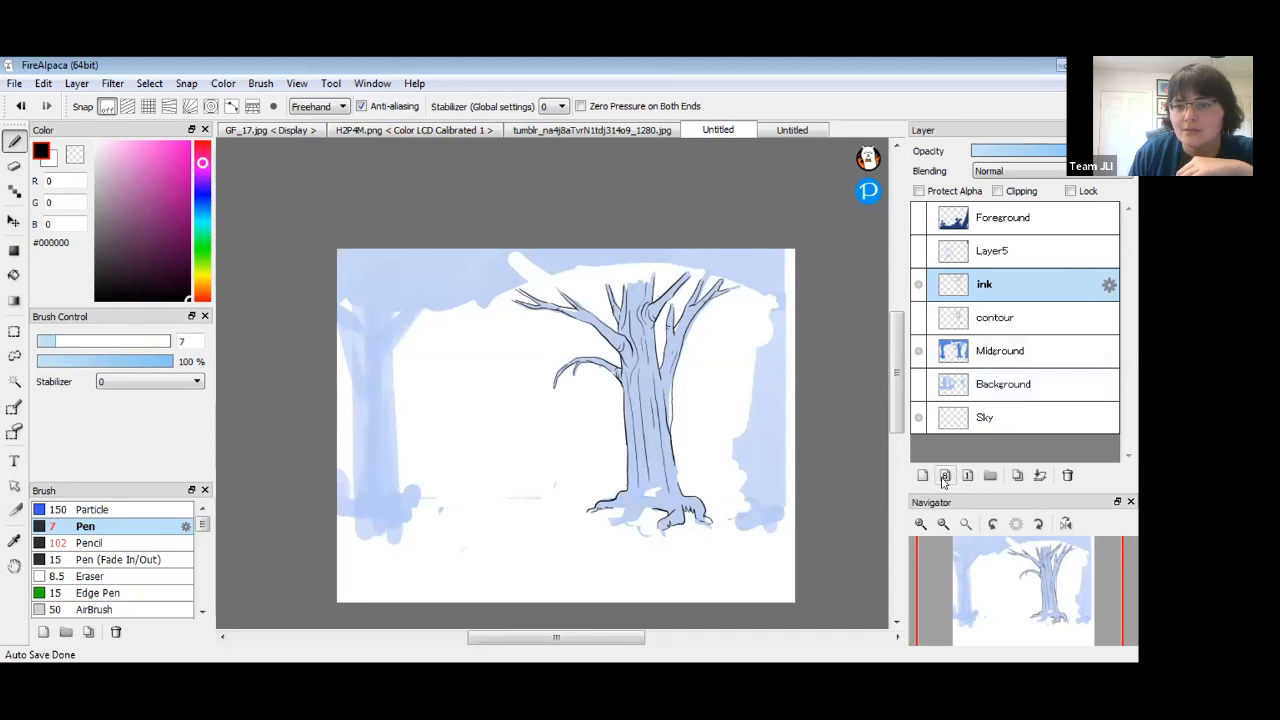
click(920, 524)
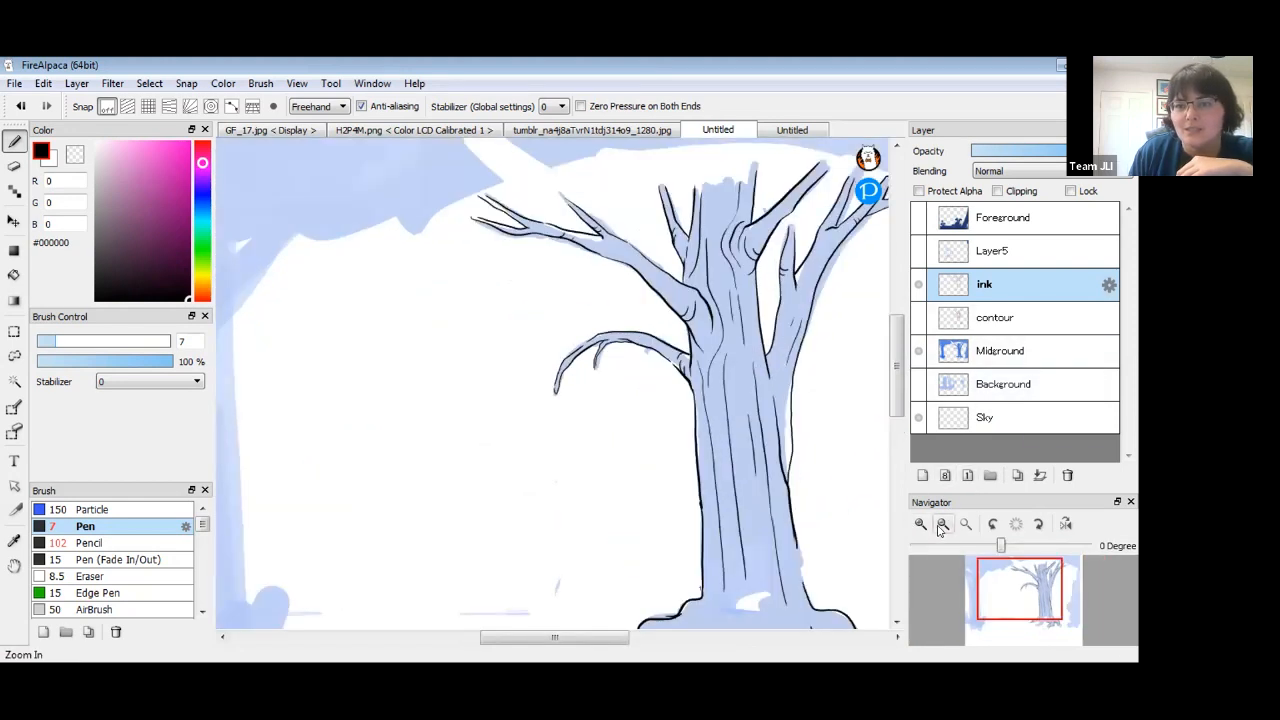
click(918, 350)
drag(681, 400, 583, 419)
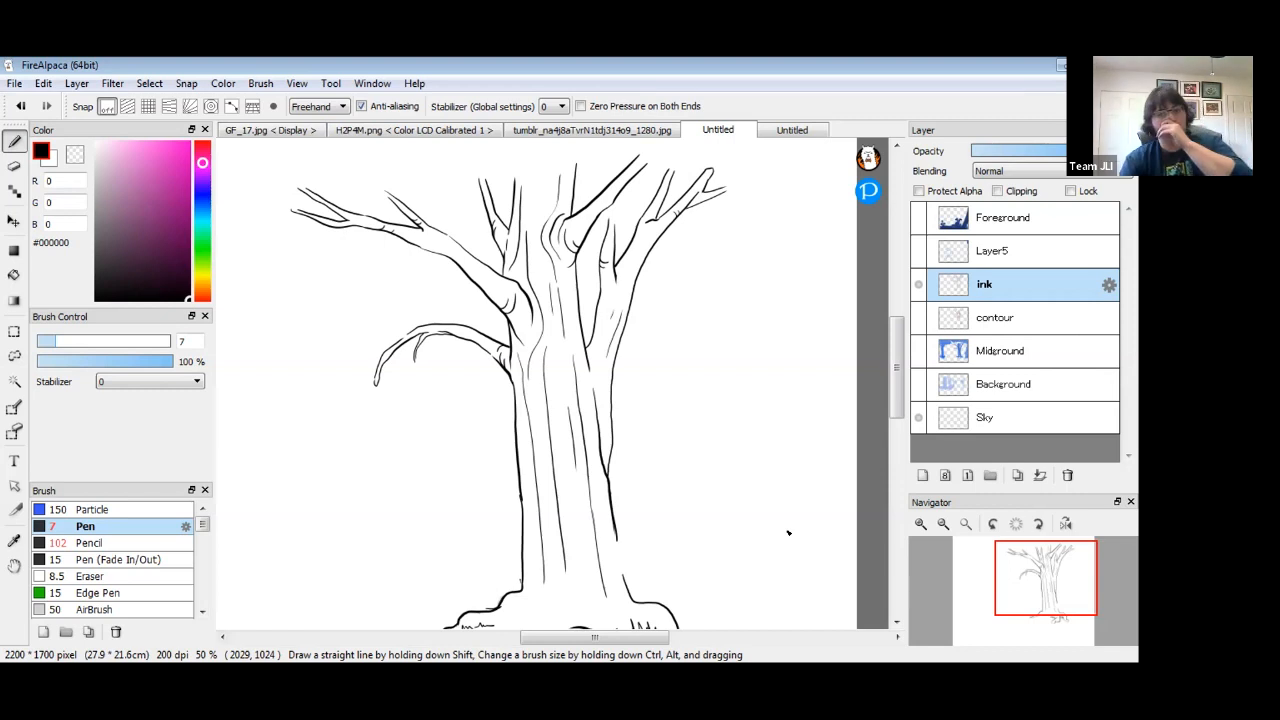
Make the Background, Midground, Foreground and Layer5 layers visible around the inked tree.
click(943, 523)
click(917, 385)
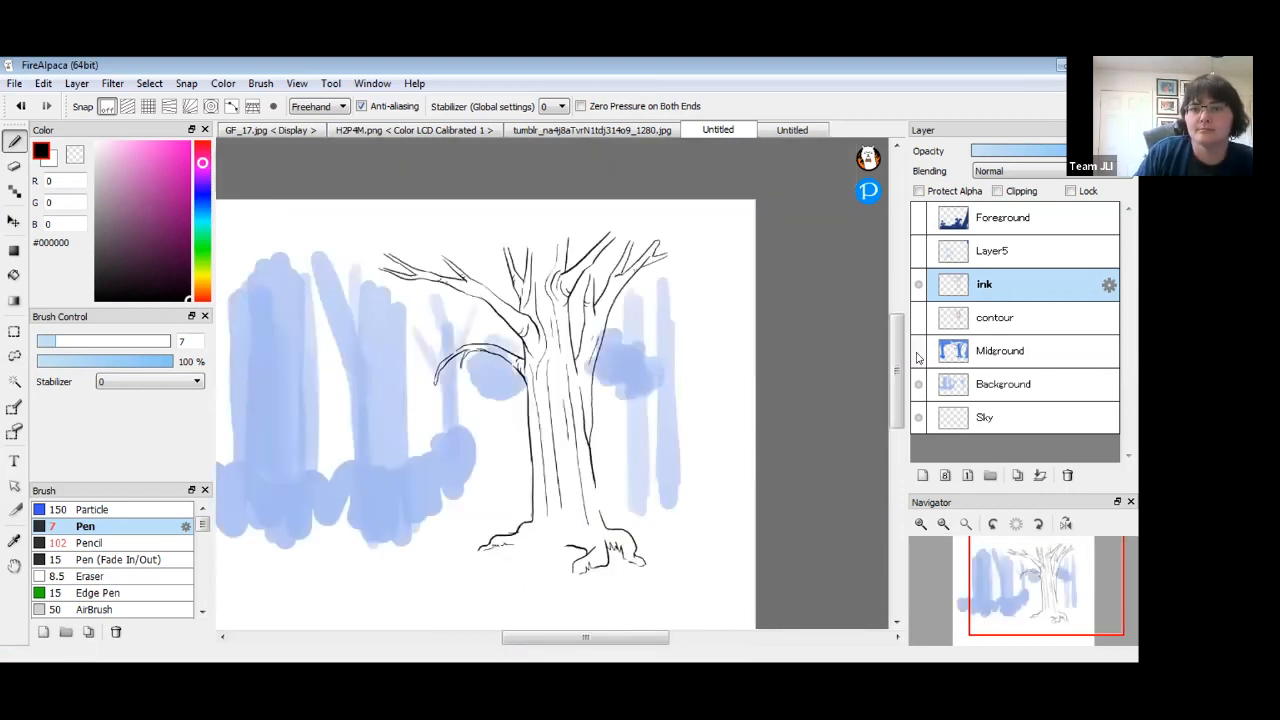
click(918, 351)
click(917, 218)
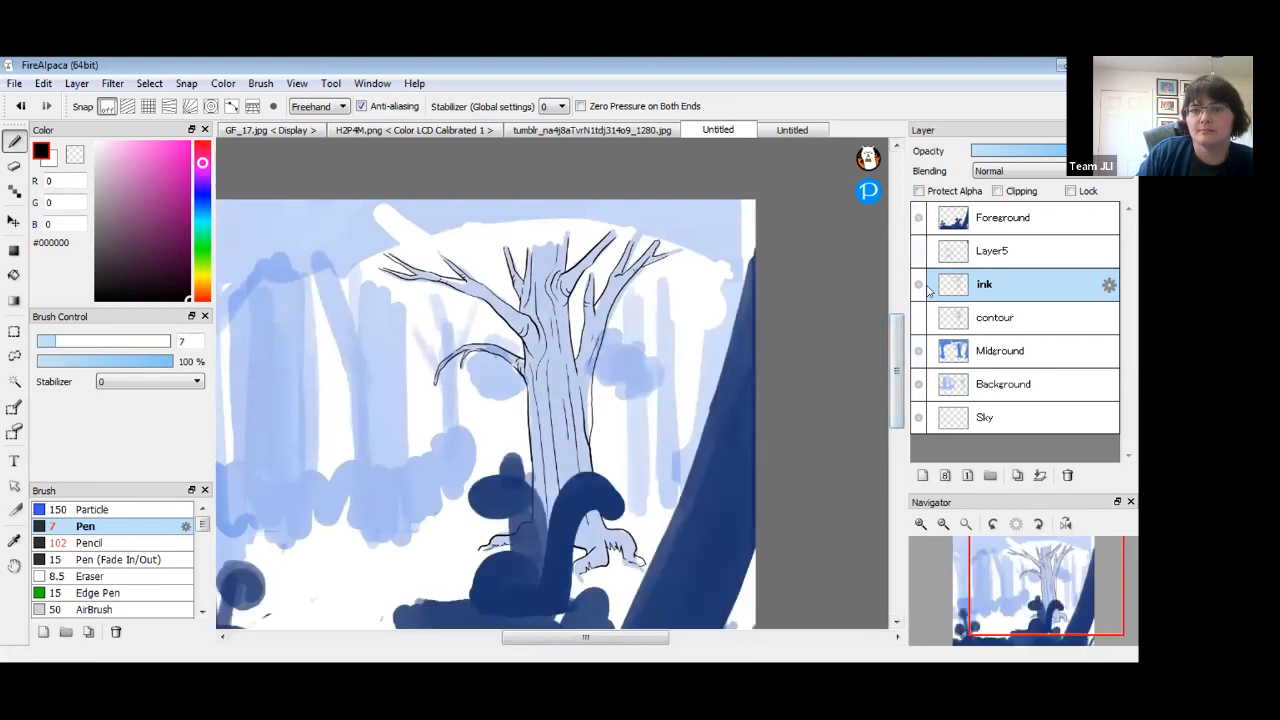
mouse_move(641, 524)
mouse_down()
mouse_move(714, 458)
mouse_move(749, 482)
mouse_up()
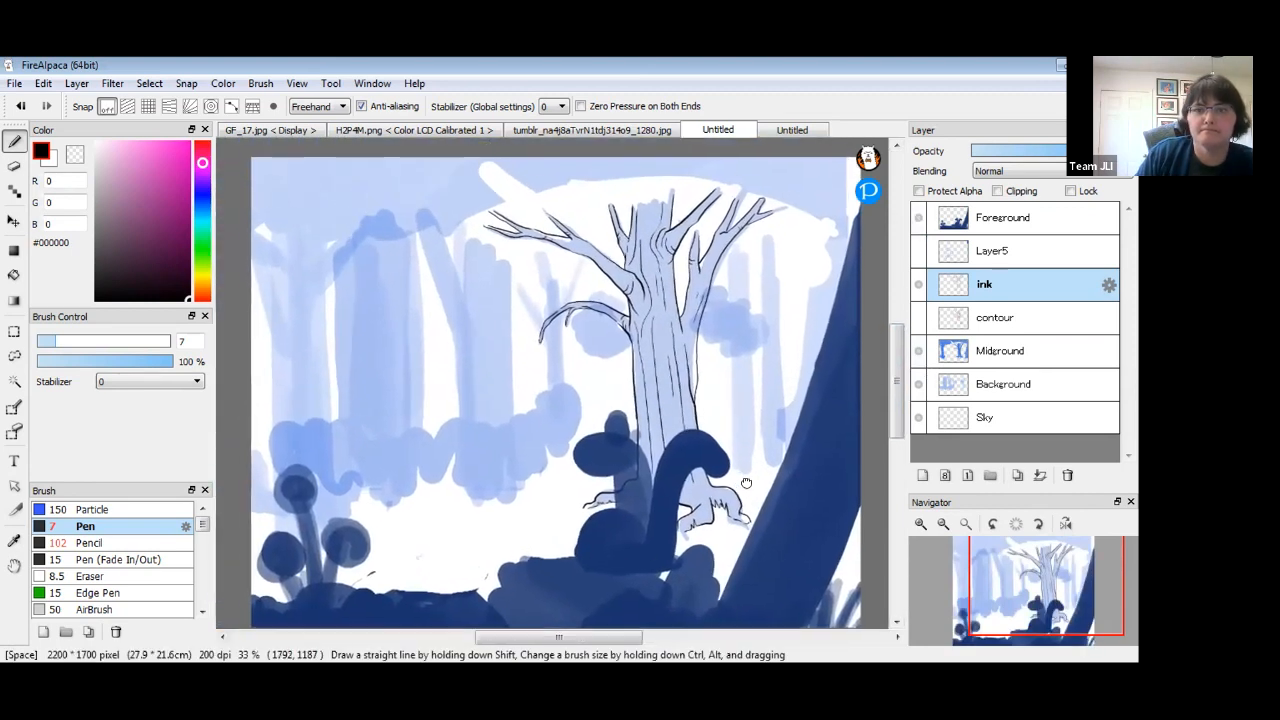
click(918, 251)
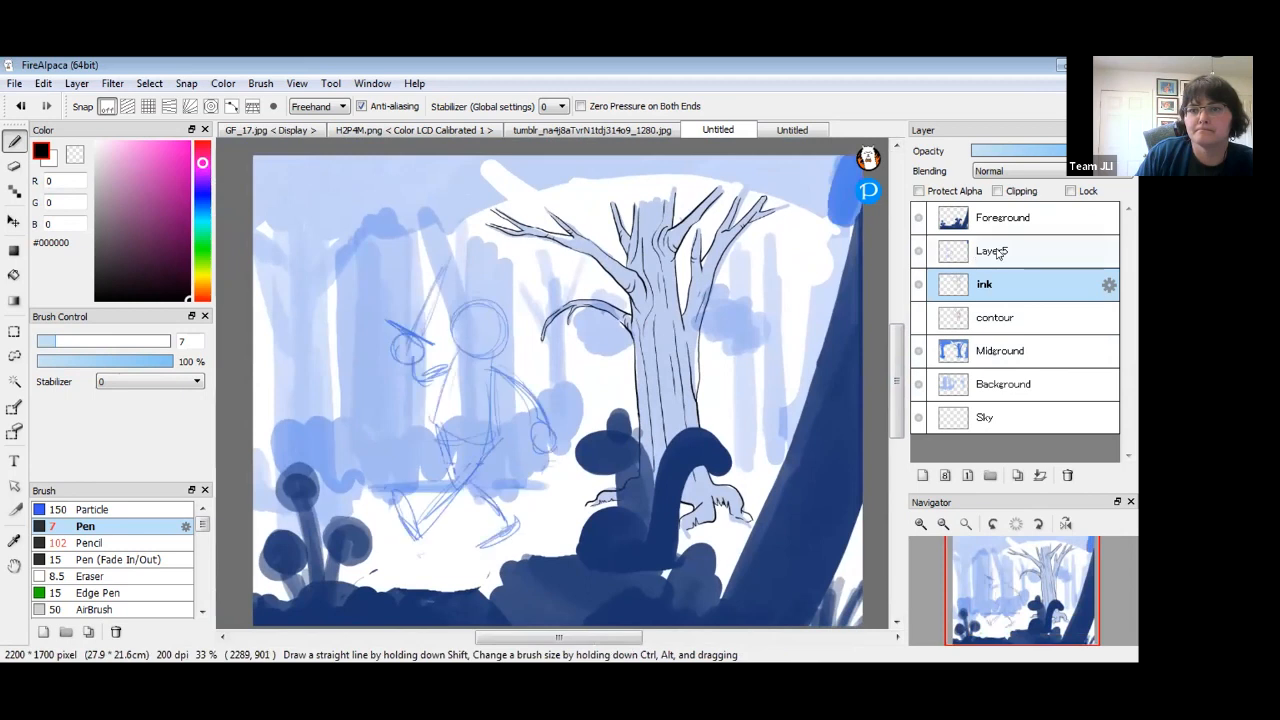
Rename the layer Layer5 to "character".
double_click(1000, 252)
text(character)
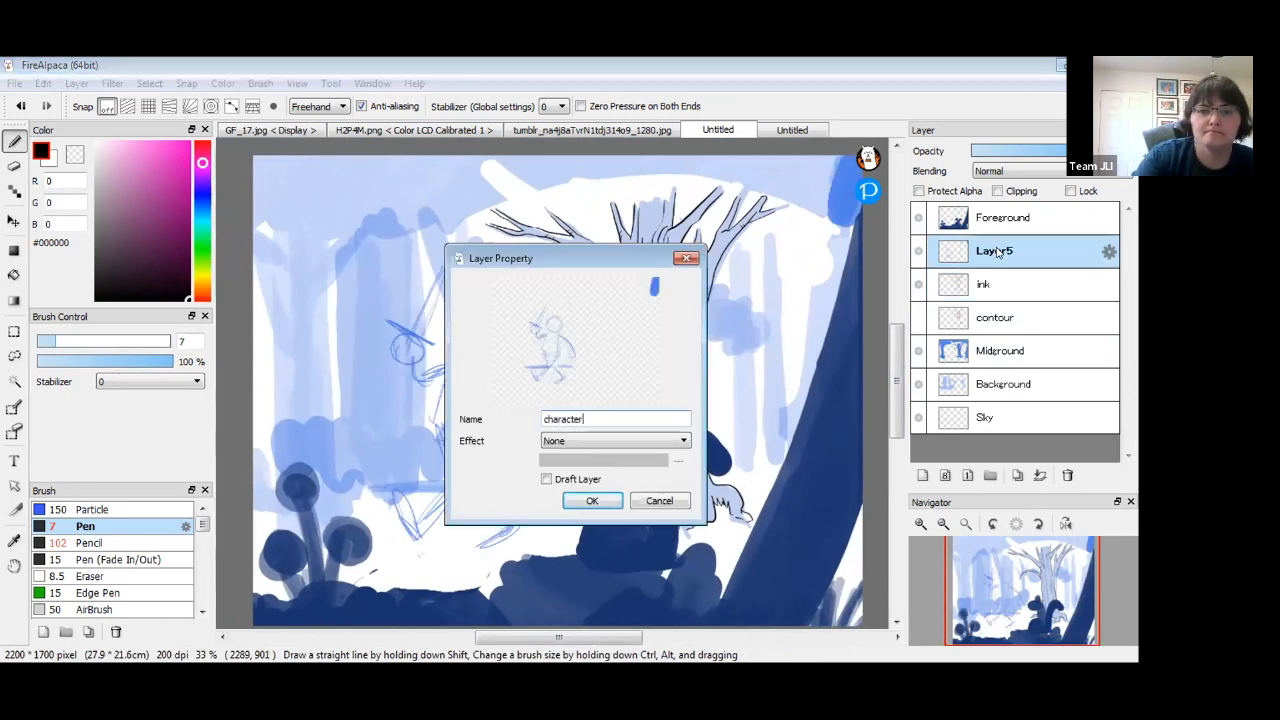
key(Return)
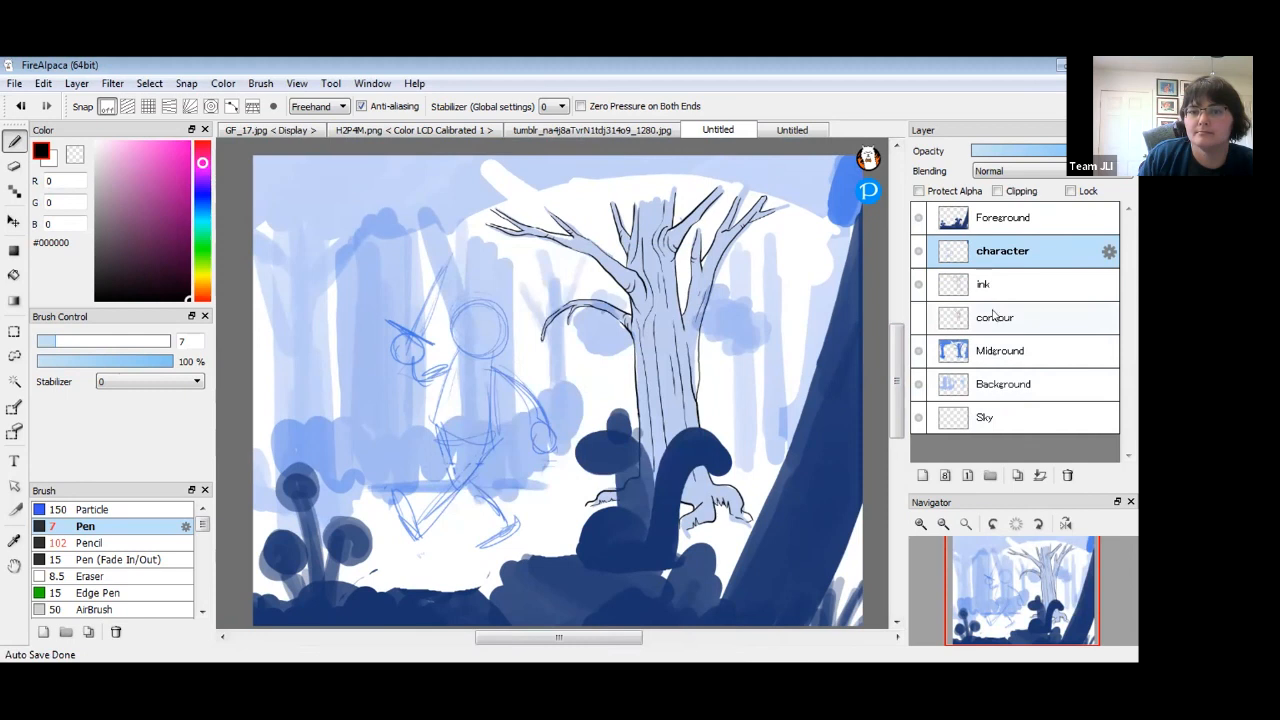
Scale the character sketch down slightly and move it lower, and erase the stray blue patch on its layer.
key(ctrl+t)
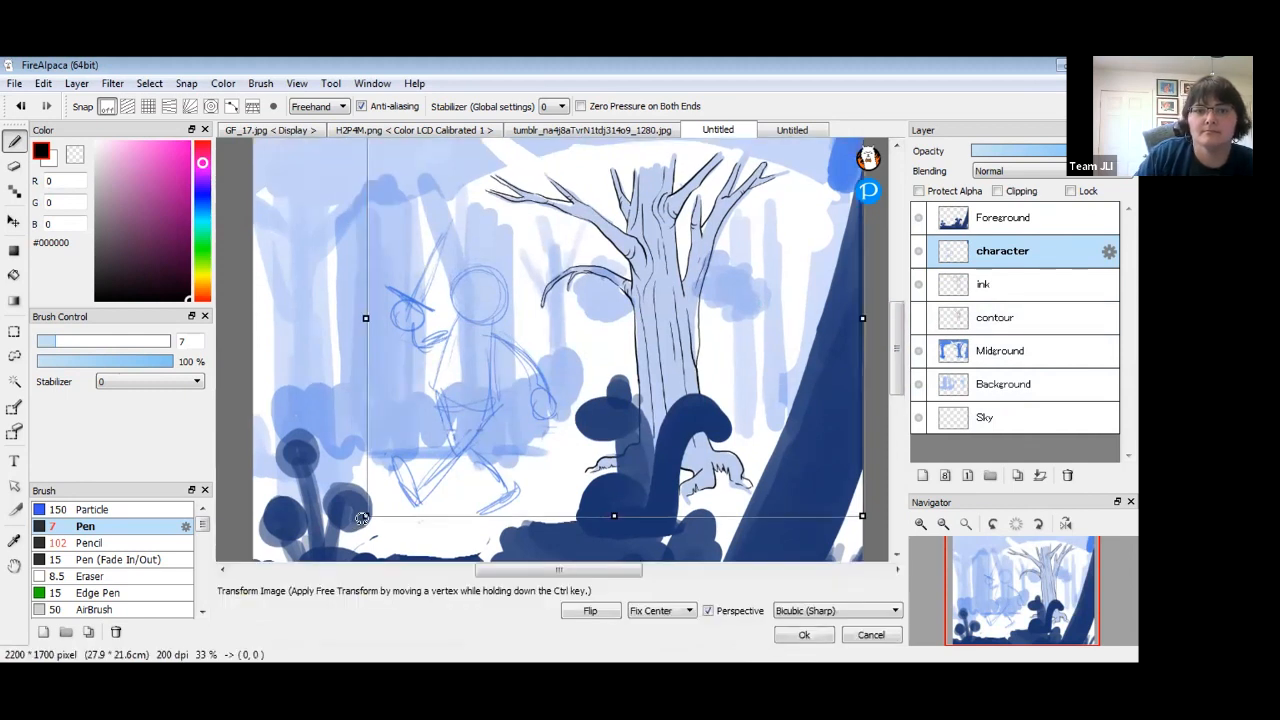
drag(377, 506, 410, 481)
drag(470, 393, 447, 447)
key(Return)
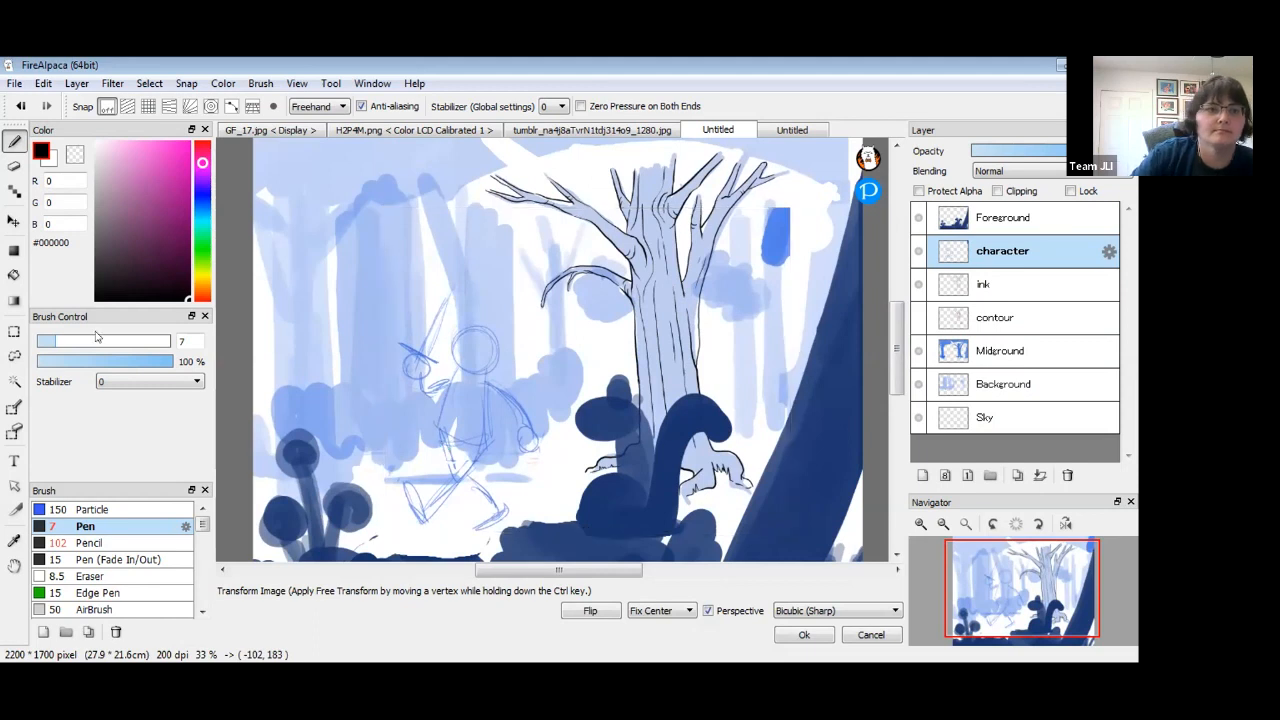
click(15, 168)
mouse_move(771, 288)
mouse_down()
mouse_move(779, 262)
mouse_move(789, 280)
mouse_up()
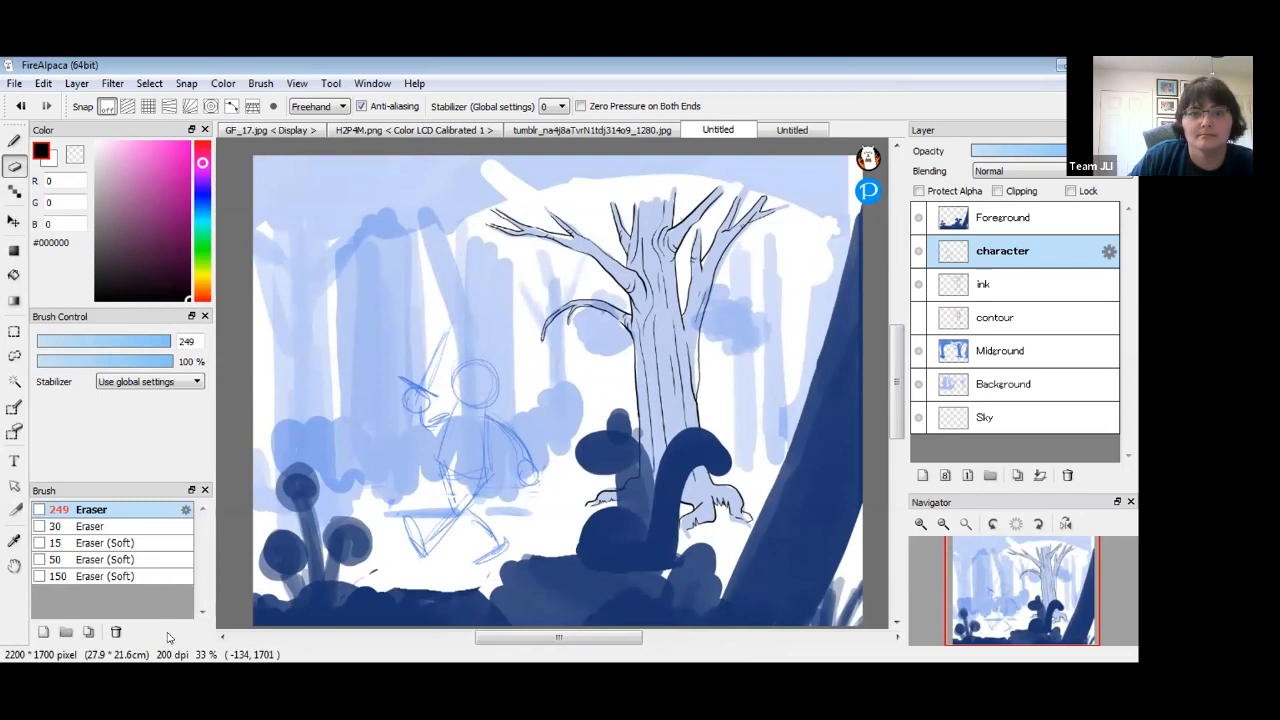
Raise the Midground layer's opacity and hide the Background layer.
click(1020, 352)
click(1062, 150)
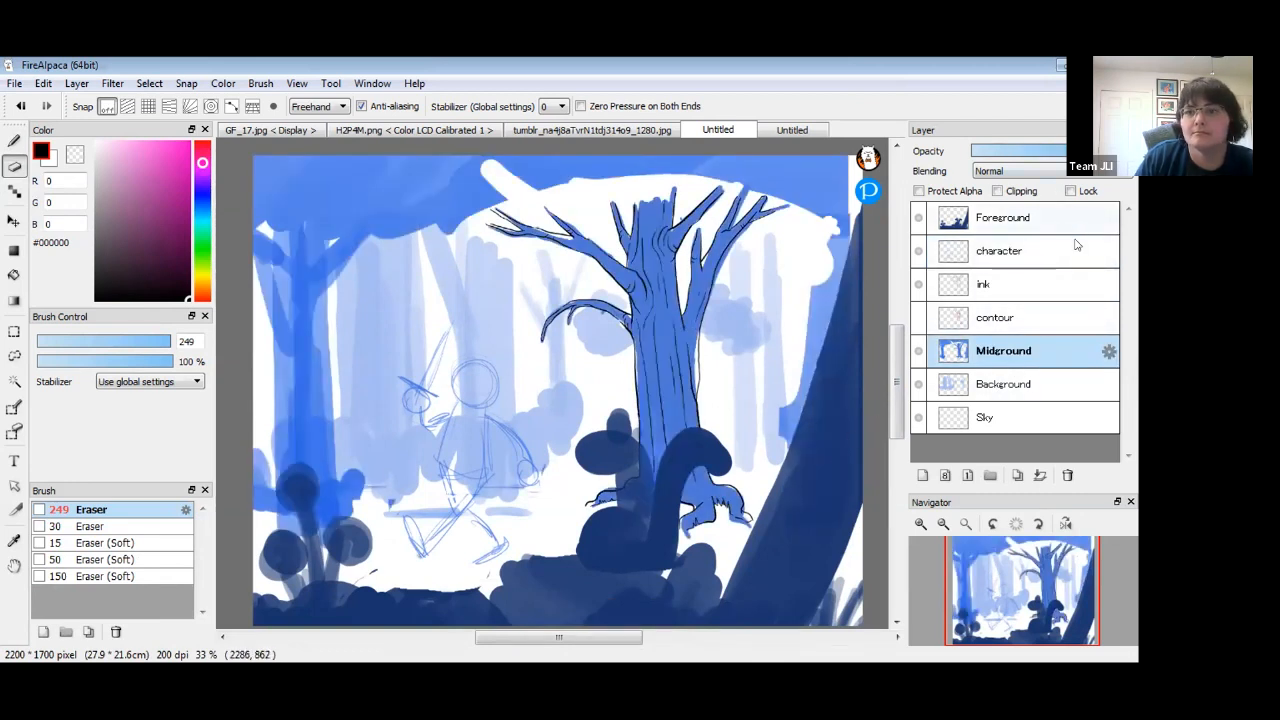
click(918, 386)
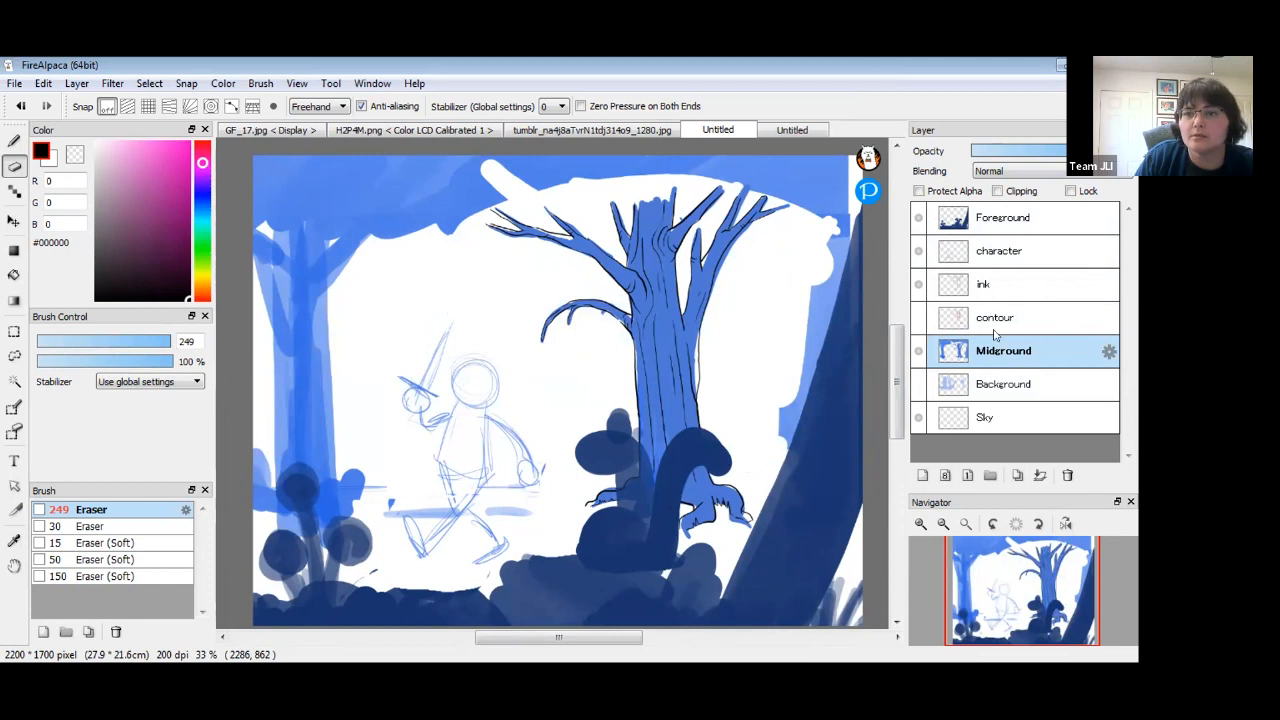
Duplicate the ink layer and move the copied tree line art over to the left midground tree.
click(1013, 291)
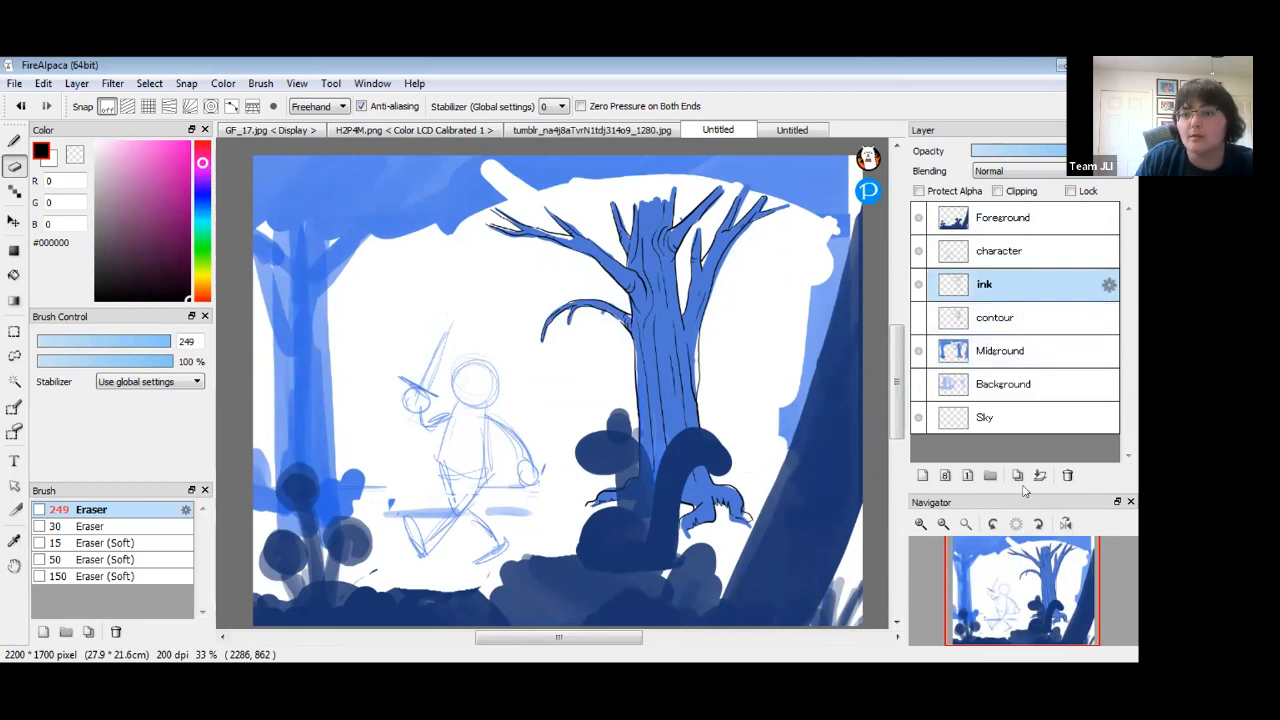
click(1017, 475)
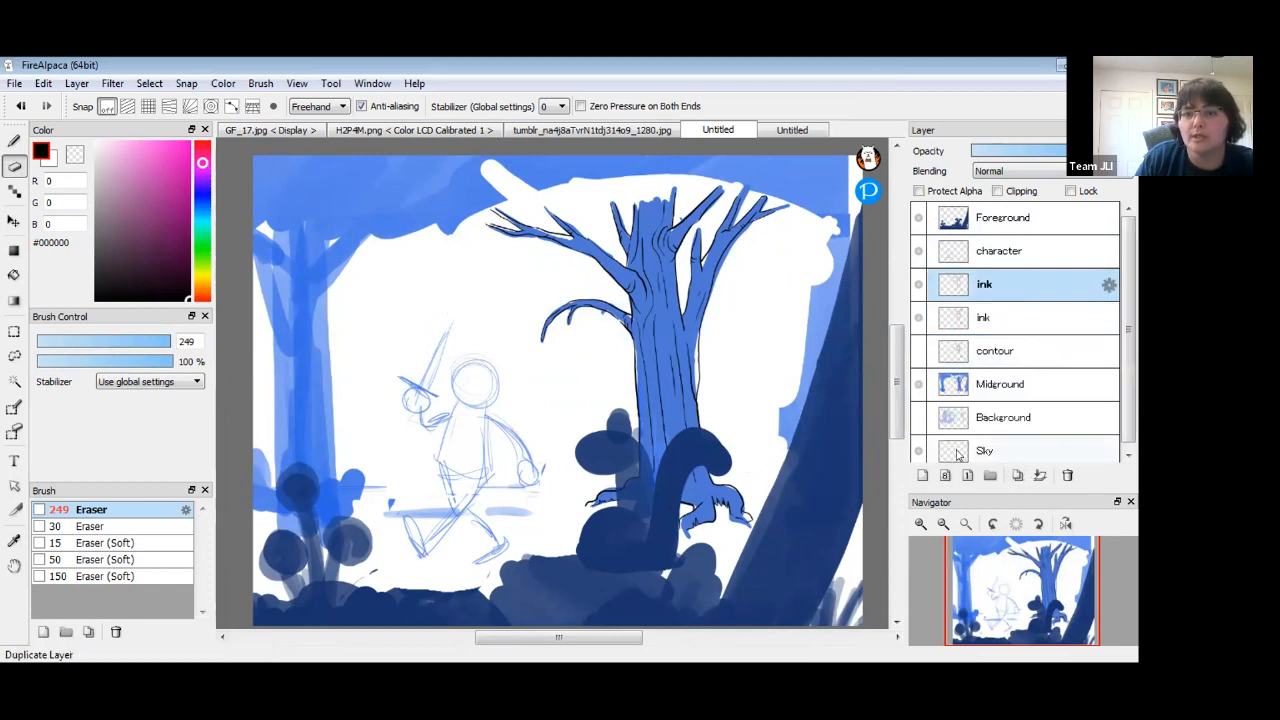
click(14, 220)
drag(679, 378, 468, 359)
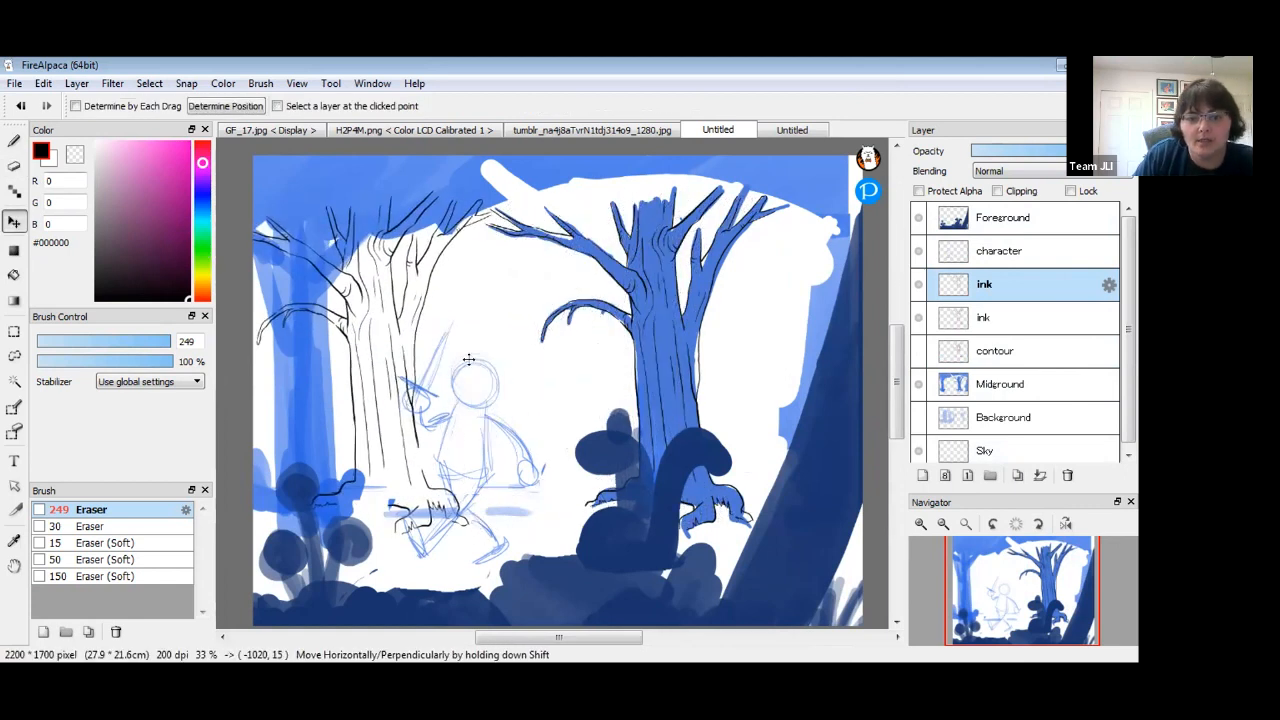
Rotate the copied tree line art slightly, fit it over the left midground tree, and merge it down into the original ink layer.
key(ctrl+t)
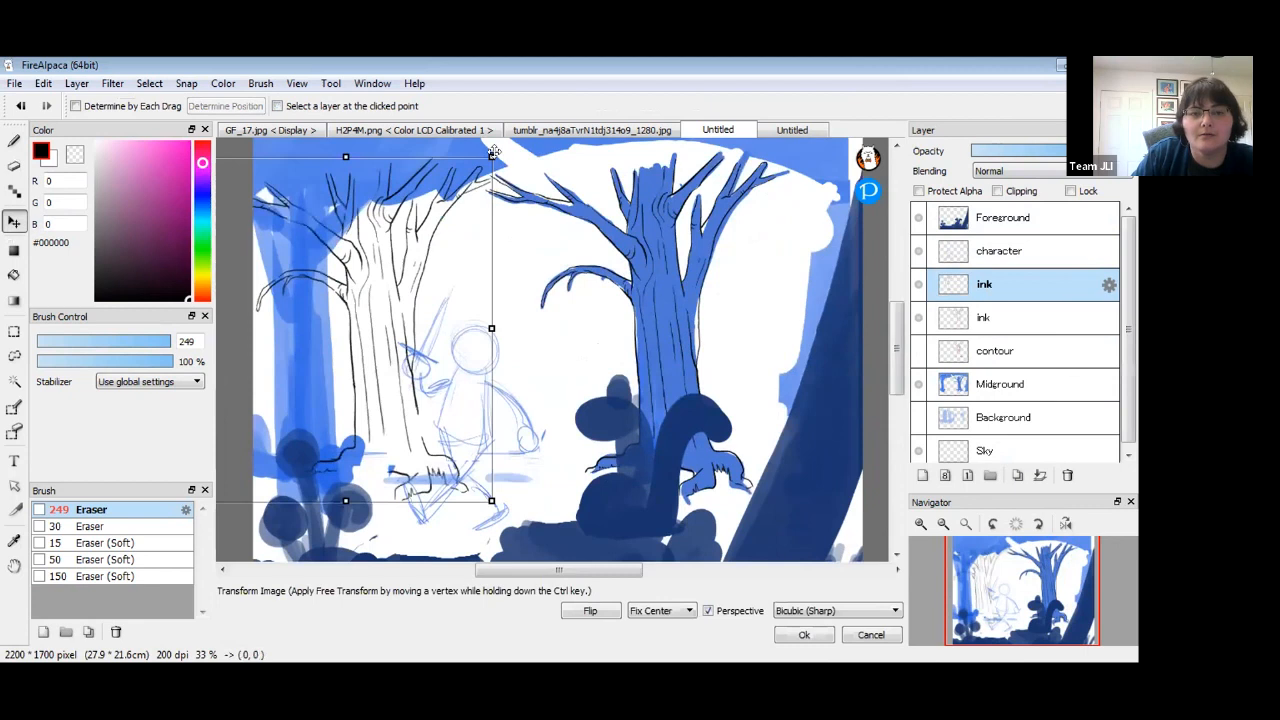
mouse_move(497, 151)
mouse_down()
mouse_move(474, 150)
mouse_move(493, 155)
mouse_up()
drag(403, 340, 333, 328)
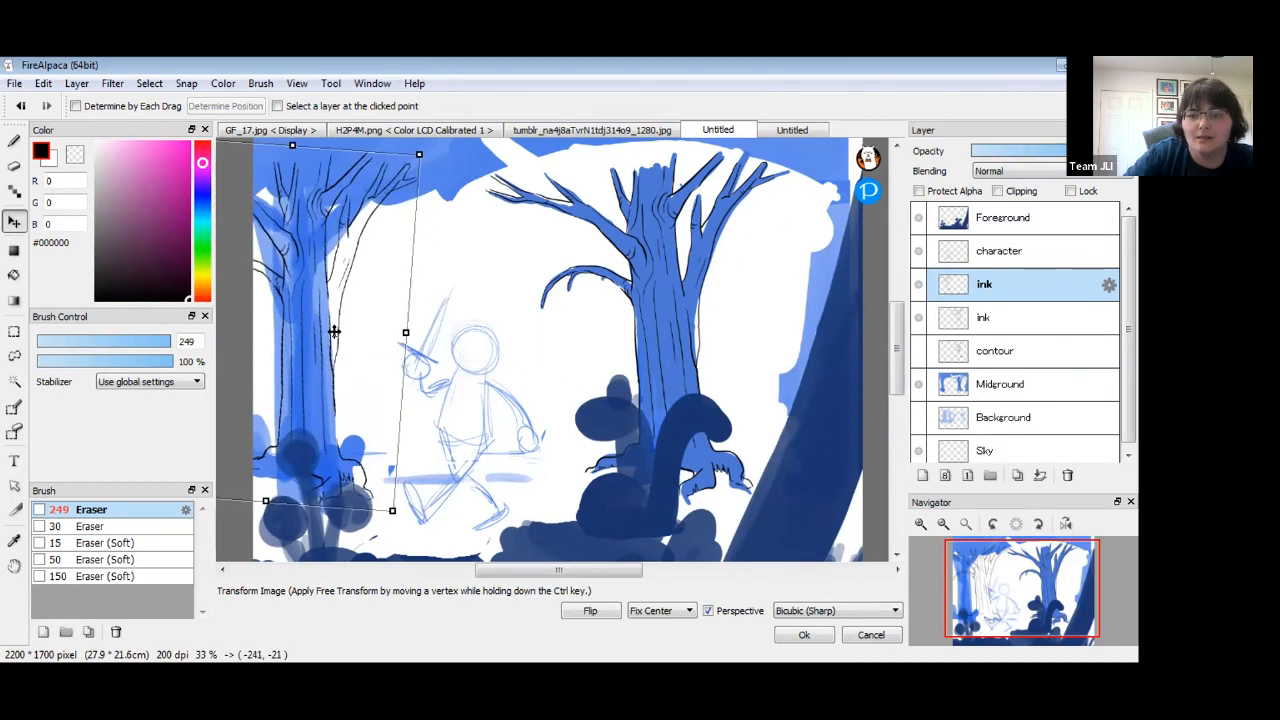
key(Return)
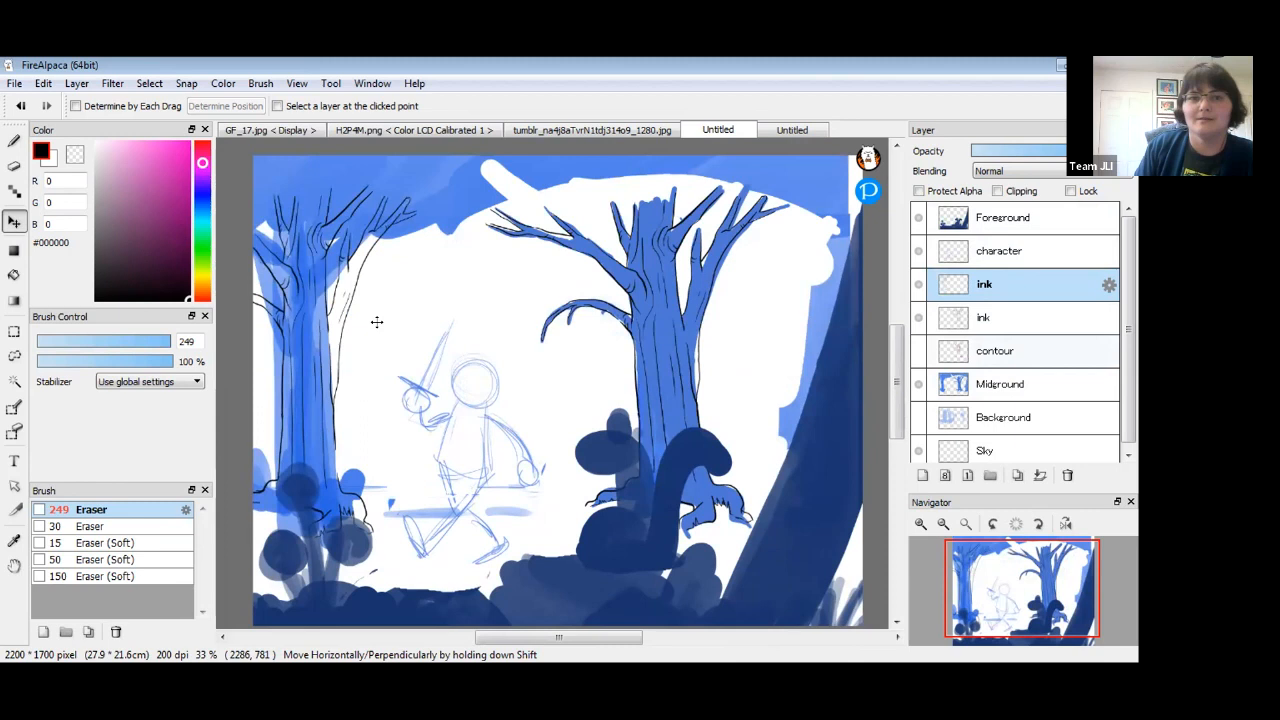
click(1040, 475)
Hide the Midground layer and erase the outer right limb of the left tree's line art down to the trunk.
click(919, 353)
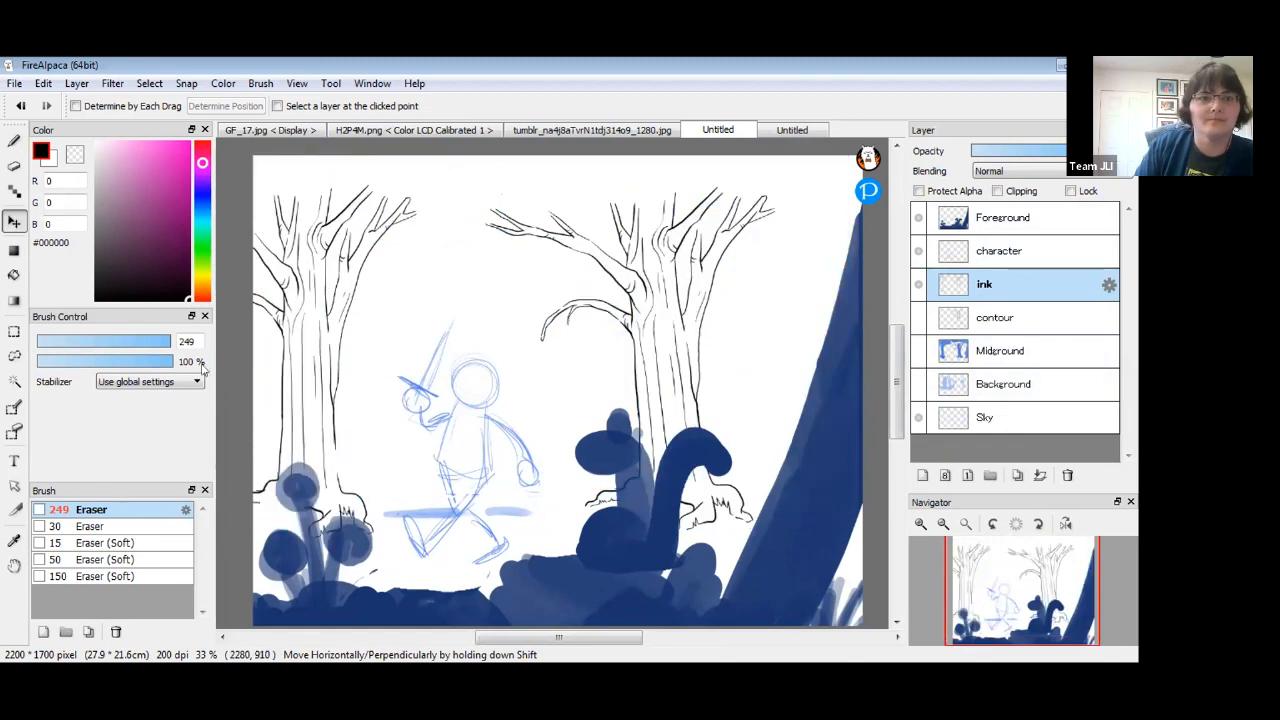
click(16, 170)
mouse_move(414, 200)
mouse_down()
mouse_move(353, 276)
mouse_move(352, 248)
mouse_move(344, 282)
mouse_move(365, 254)
mouse_move(343, 371)
mouse_up()
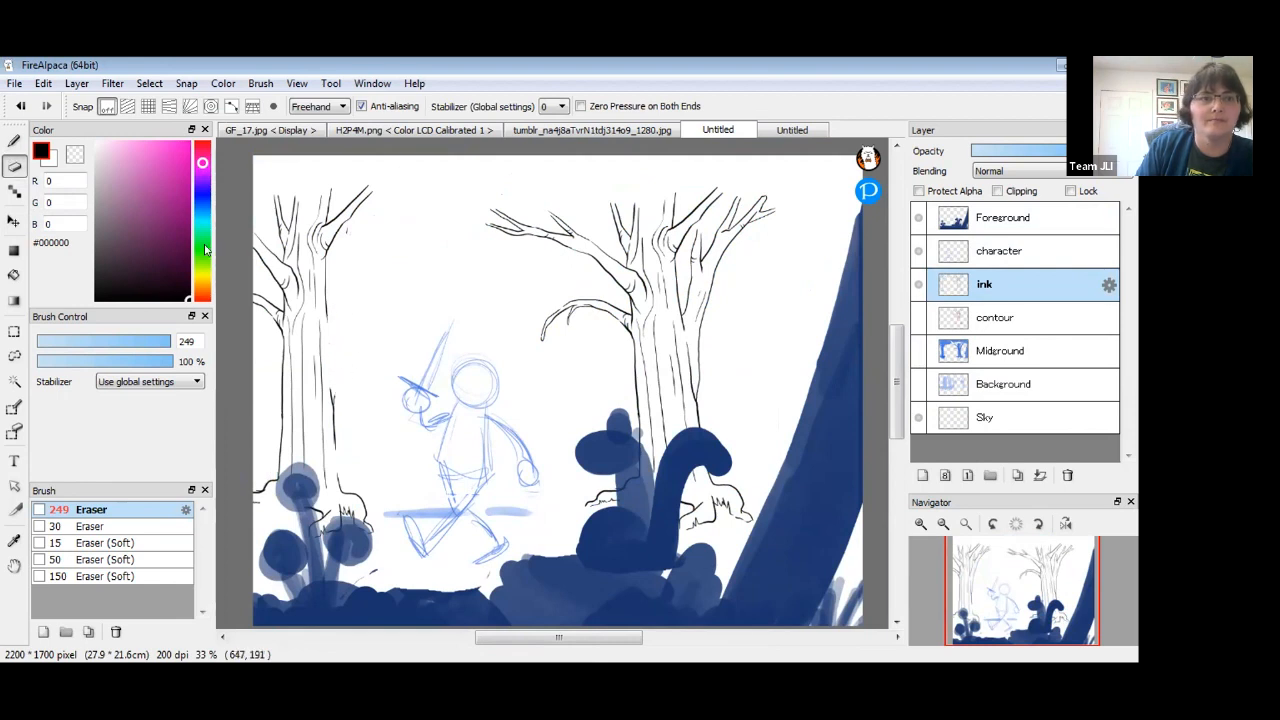
Redraw the right edge of the left tree's trunk with the size 7 Pen and ink a new forked branch on that side.
click(14, 140)
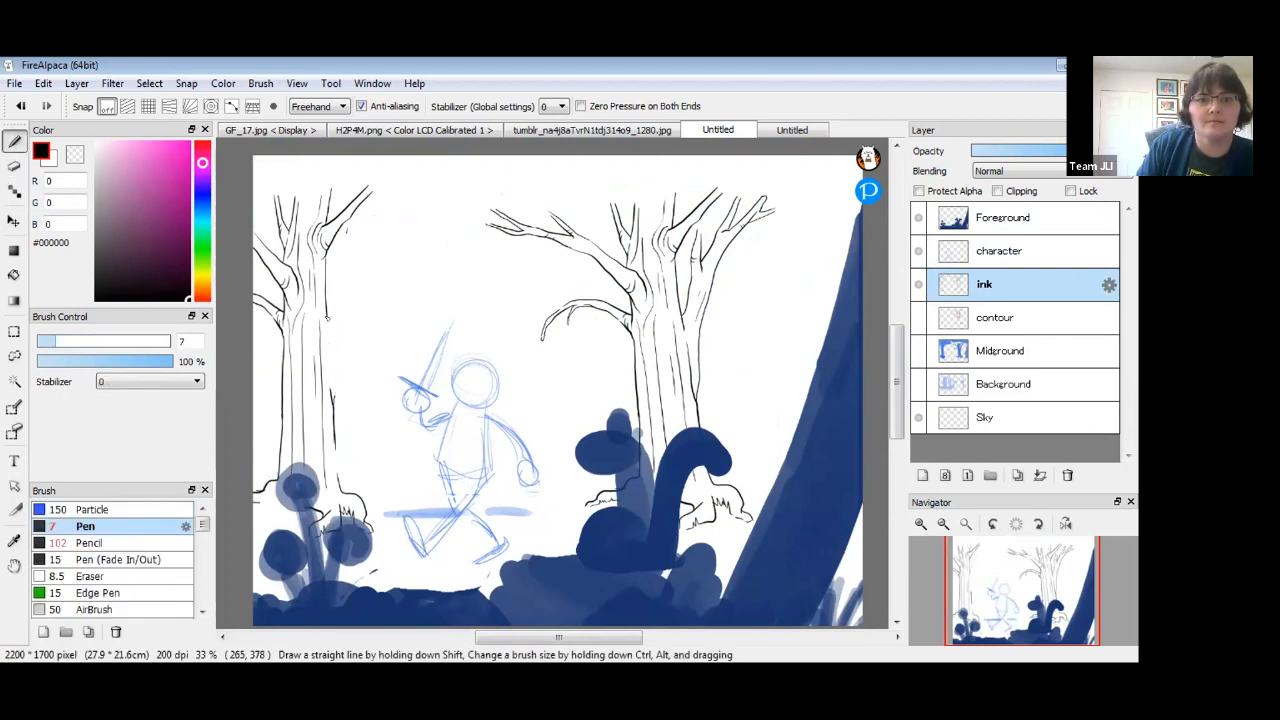
drag(330, 347, 333, 418)
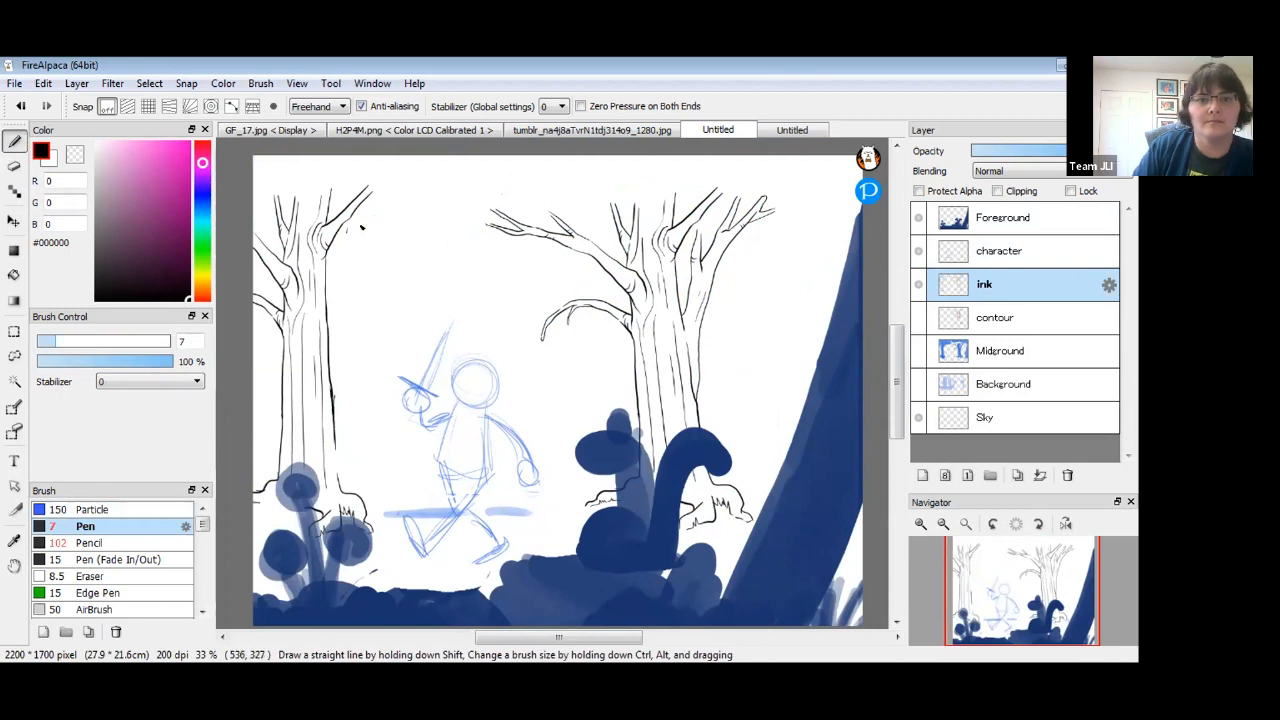
drag(355, 207, 391, 199)
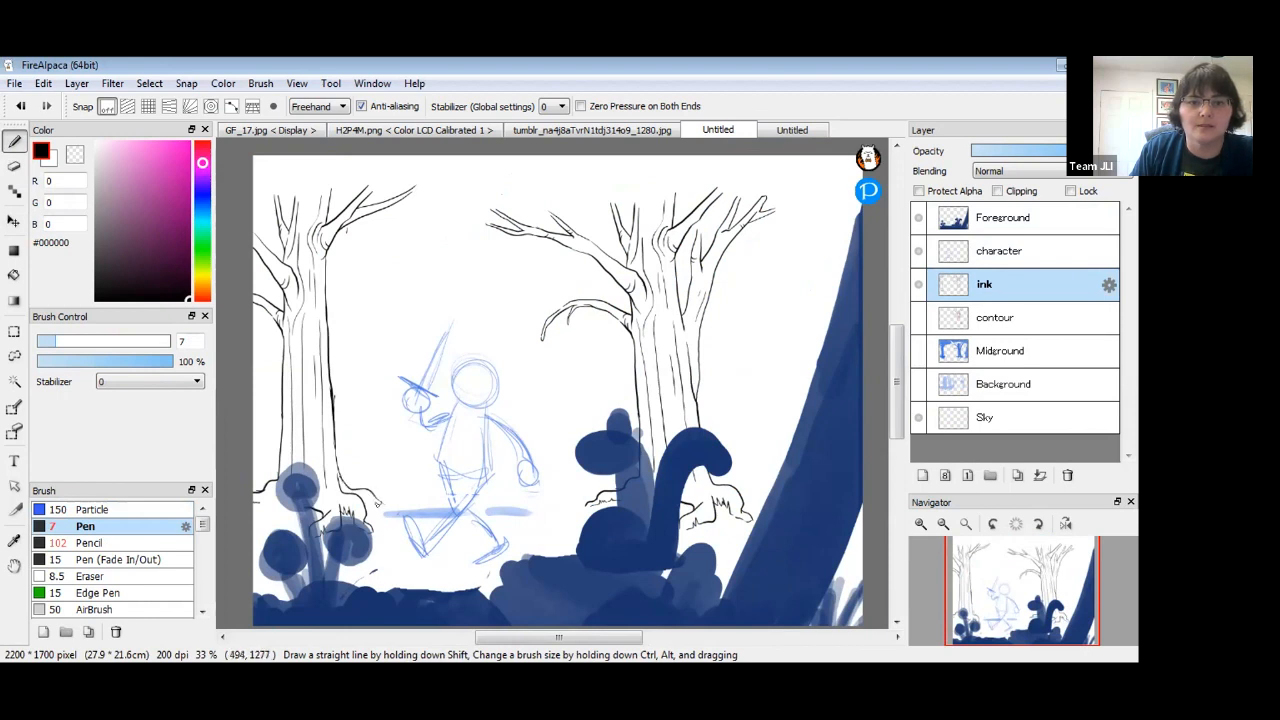
key(space)
drag(734, 423, 751, 402)
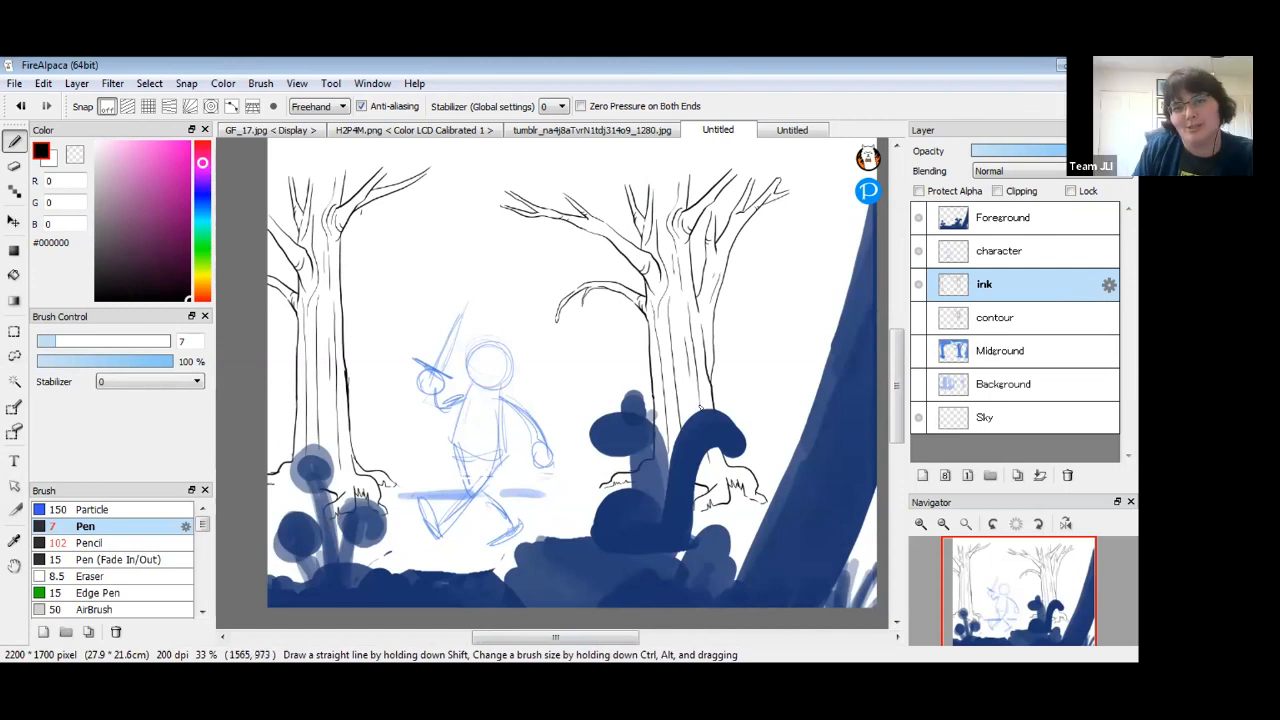
key(space)
drag(691, 386, 664, 429)
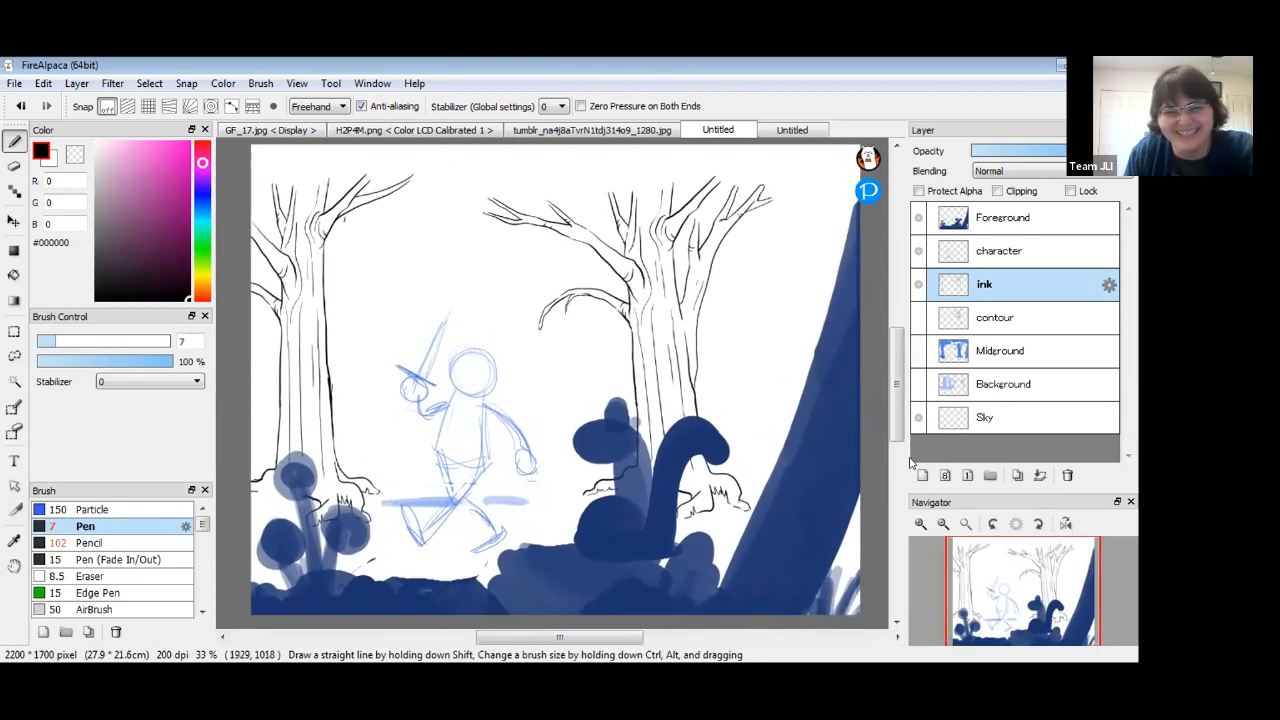
click(918, 351)
click(918, 352)
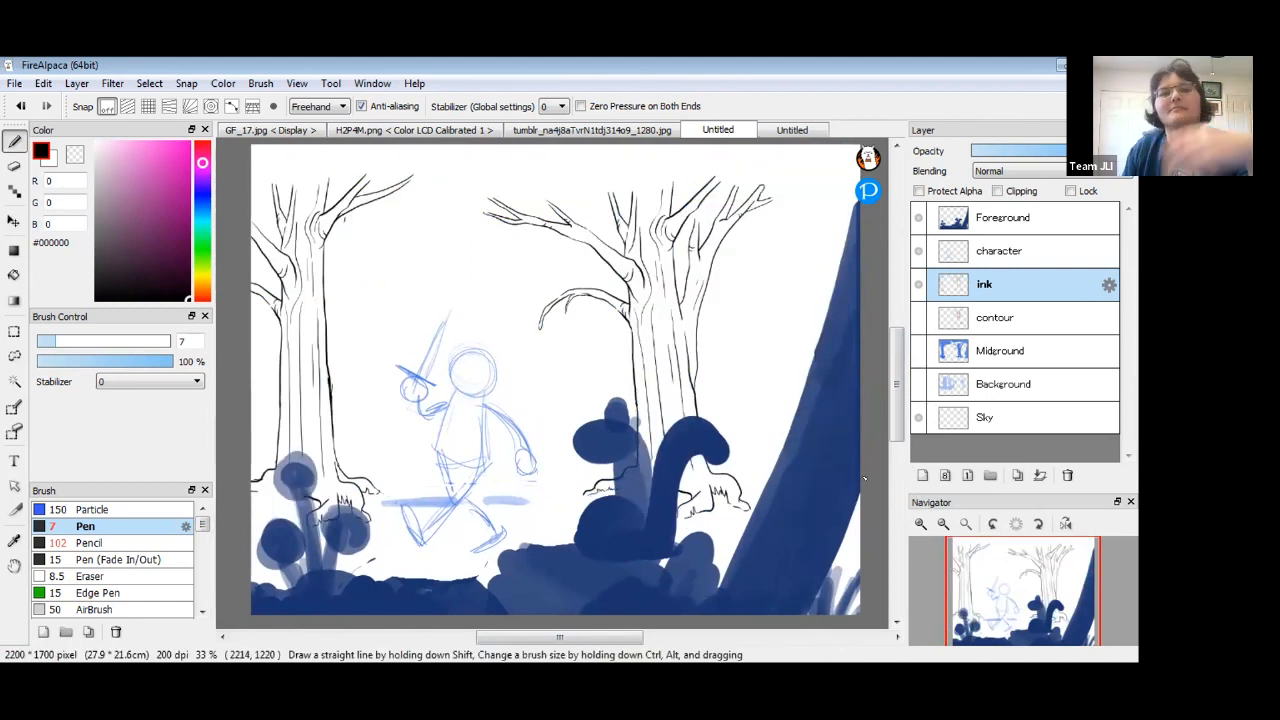
mouse_move(746, 289)
mouse_down()
mouse_move(735, 327)
mouse_move(730, 308)
mouse_up()
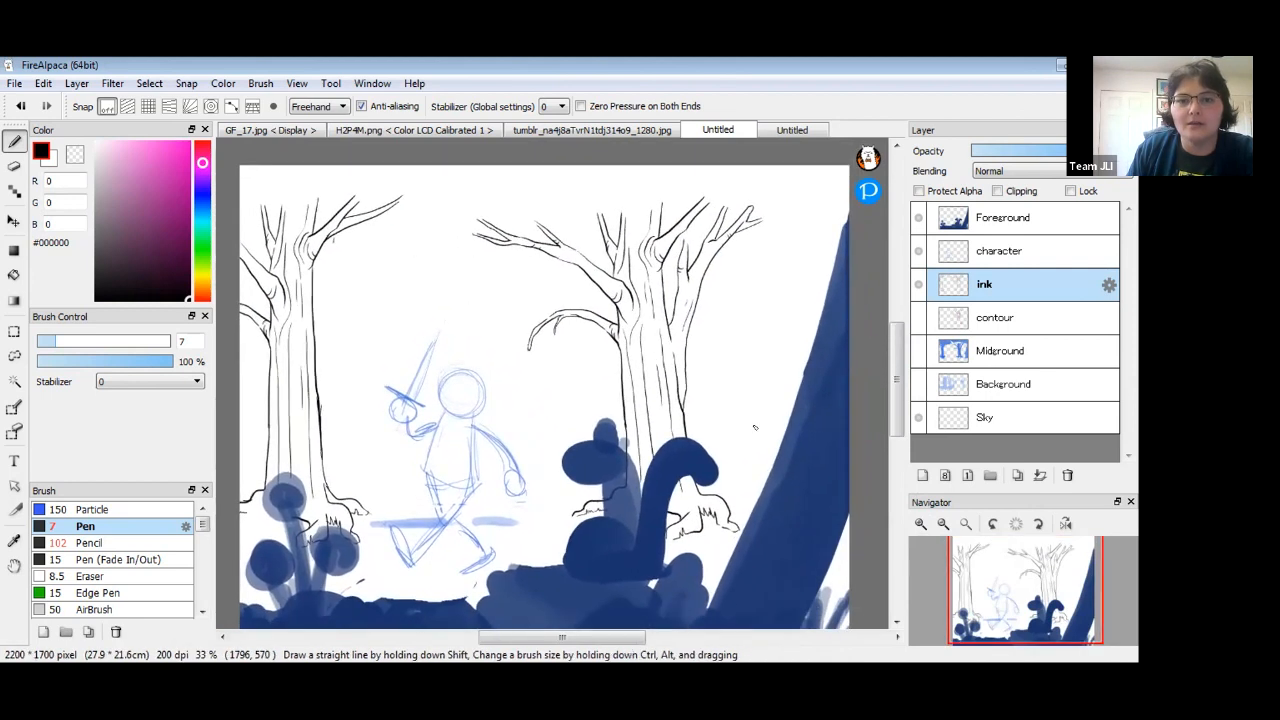
Extend the canvas upward by anchoring it at Bottom Center and setting its height to 2500 pixels.
click(74, 84)
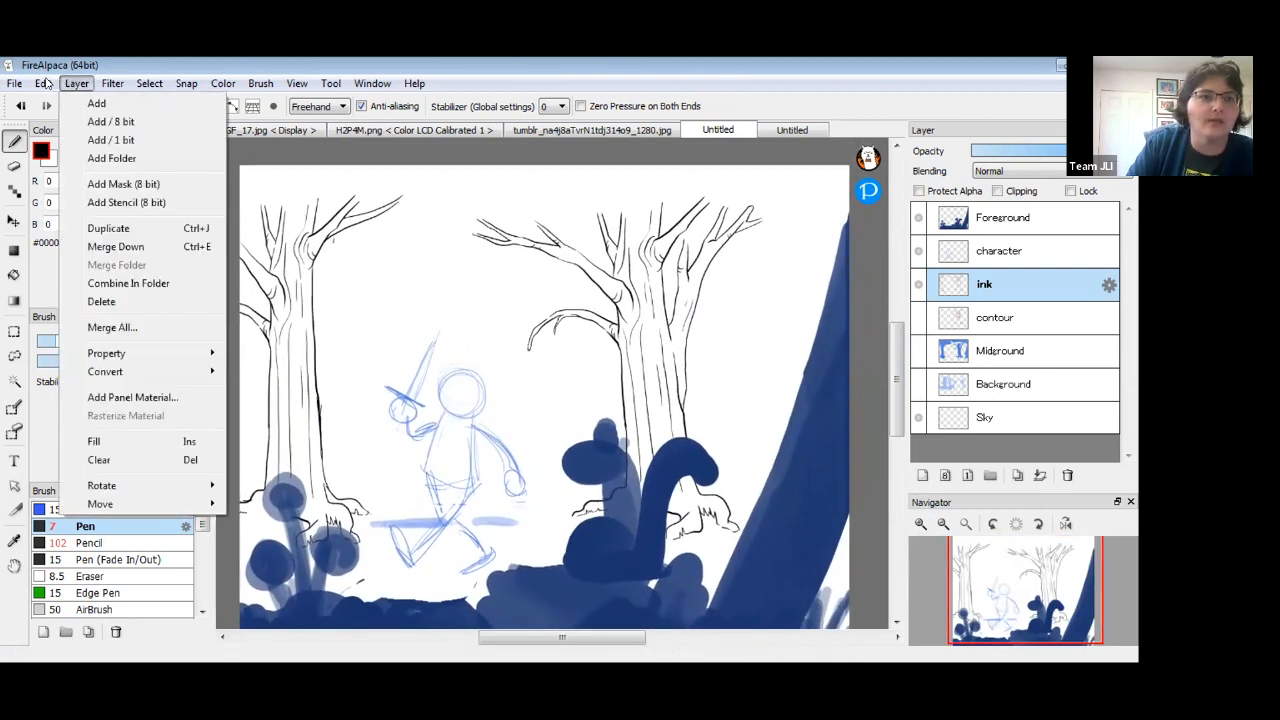
mouse_move(44, 86)
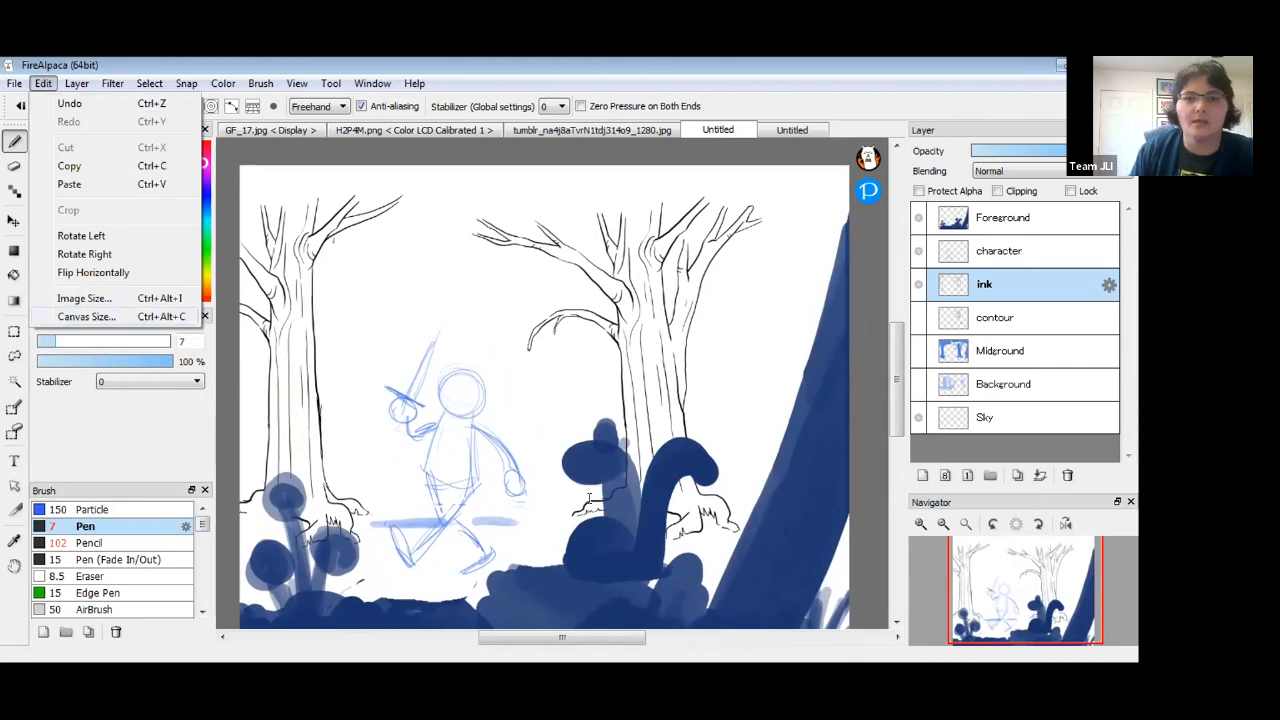
click(87, 317)
click(541, 456)
double_click(553, 517)
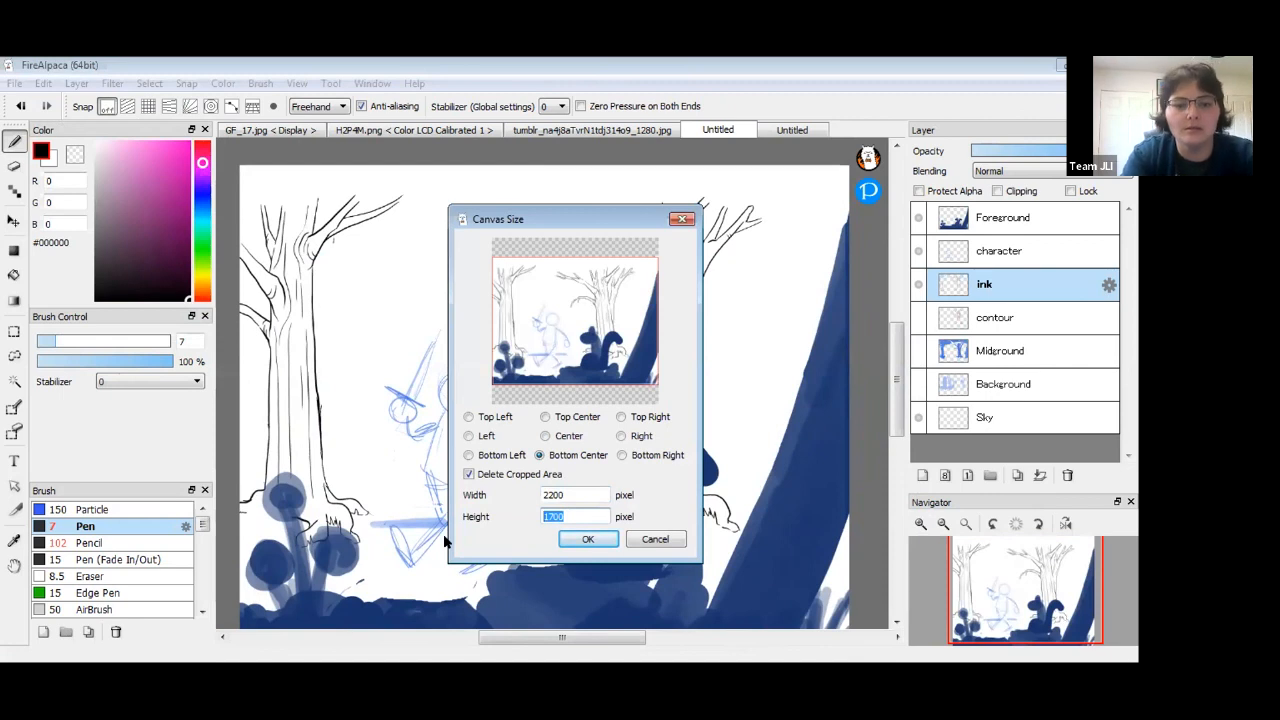
text(250)
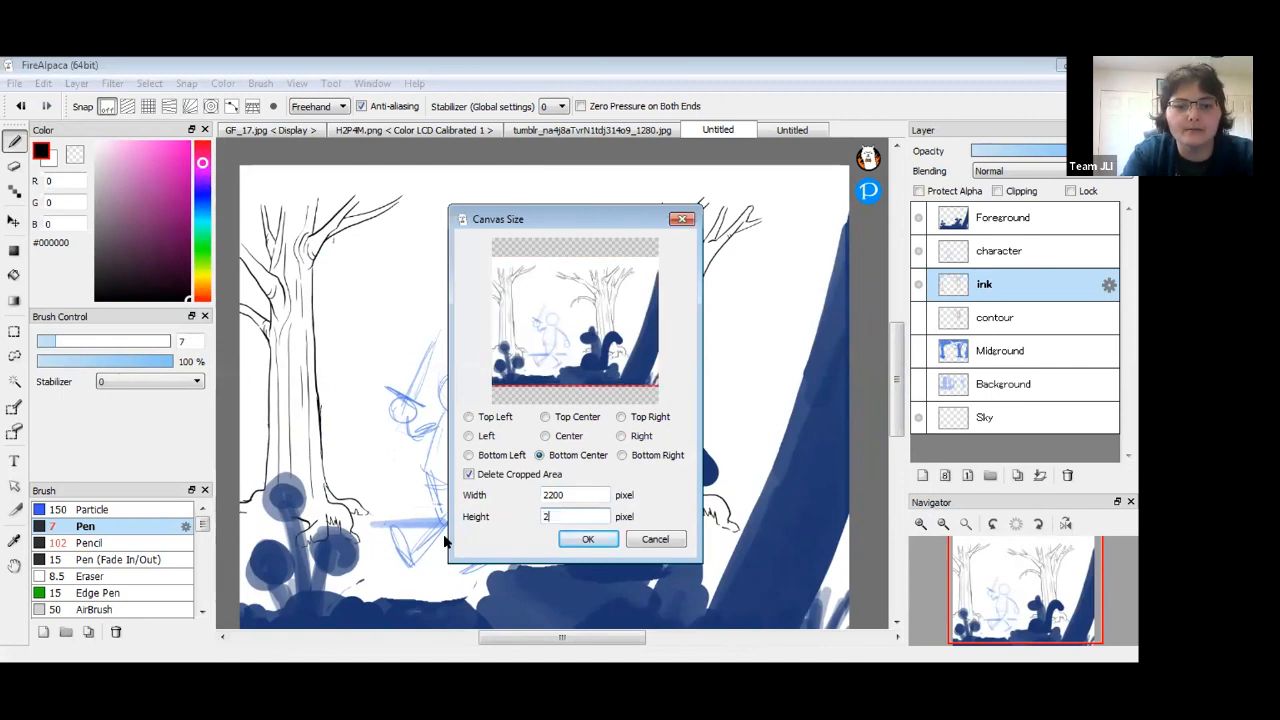
click(588, 540)
Choose the Fluffy brush and set the drawing colour to dark green #0F4012.
drag(652, 462, 594, 436)
click(921, 524)
drag(673, 460, 690, 562)
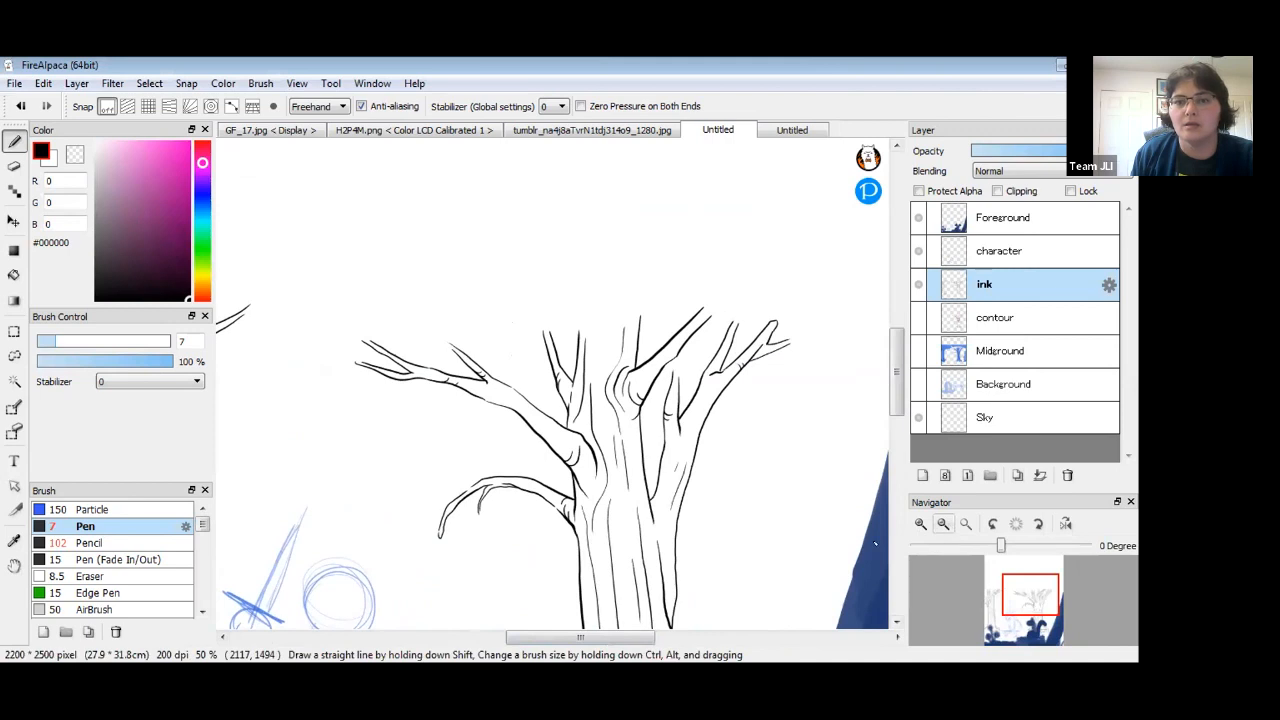
click(944, 525)
drag(669, 514, 707, 529)
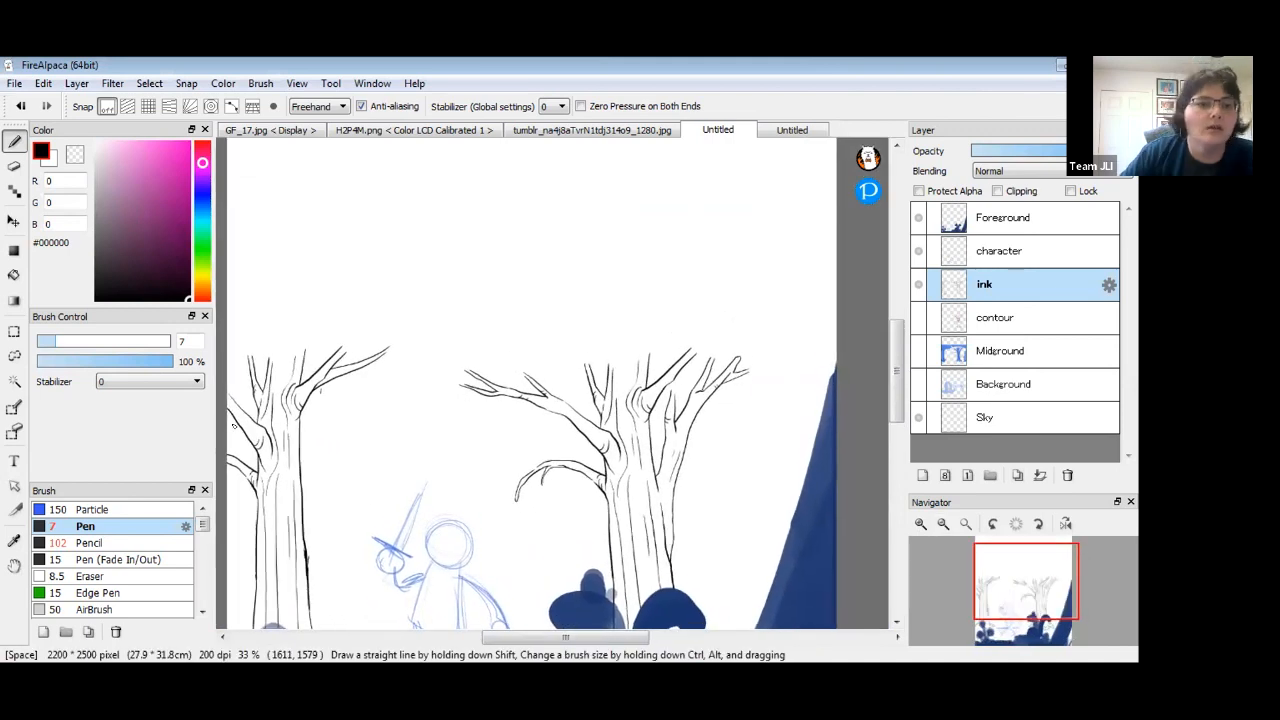
drag(202, 525, 203, 592)
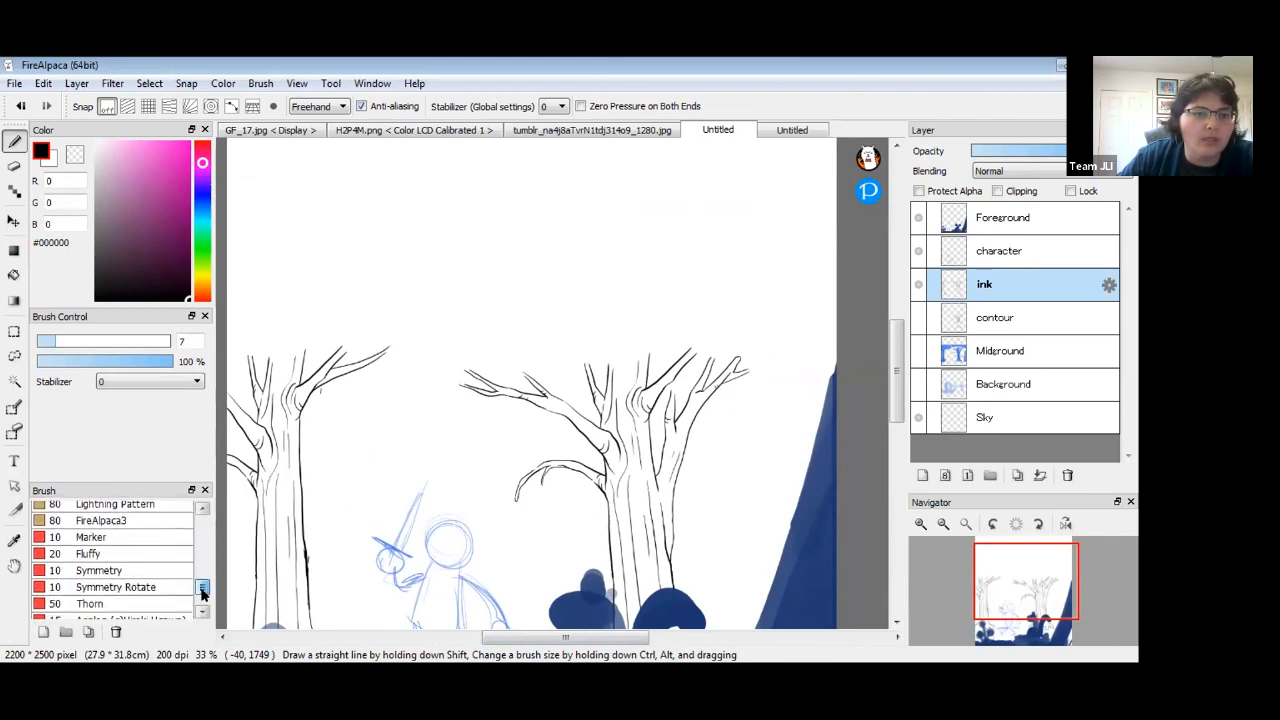
click(156, 553)
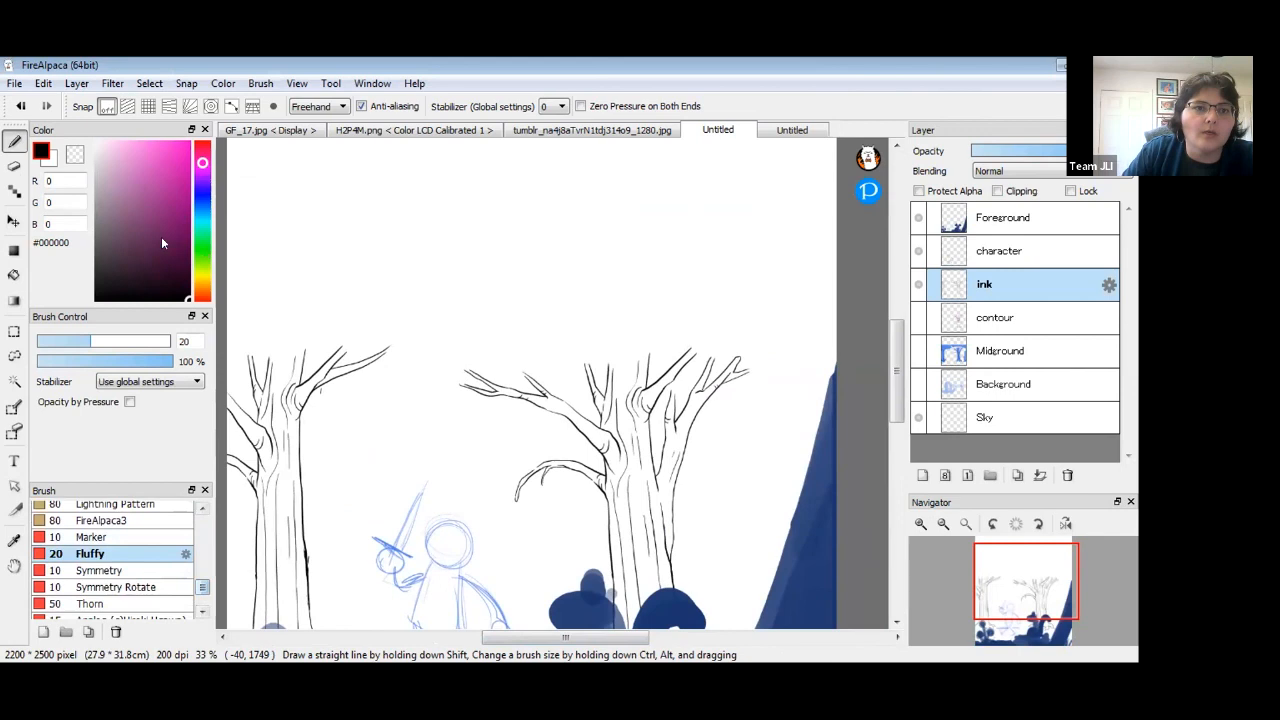
click(202, 245)
click(167, 261)
Try the Fluffy brush above the right tree at sizes 20 and 371, undoing each test stroke.
mouse_move(557, 277)
mouse_down()
mouse_move(607, 266)
mouse_move(556, 296)
mouse_up()
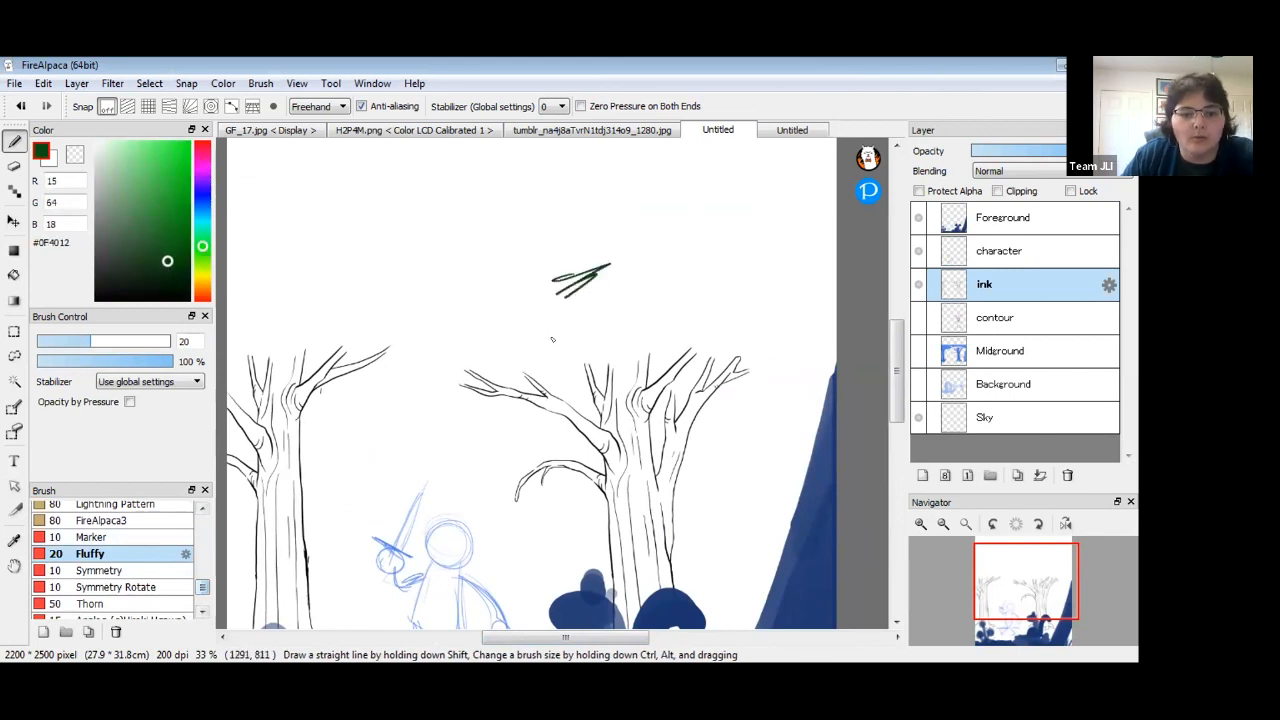
key(ctrl+z)
drag(140, 342, 216, 340)
mouse_move(658, 284)
mouse_down()
mouse_move(606, 318)
mouse_move(450, 346)
mouse_up()
key(ctrl+z)
Try the Particle brush at size 150 and the Thorn brush at size 50 above the right tree, undoing each test mark.
drag(202, 587, 205, 530)
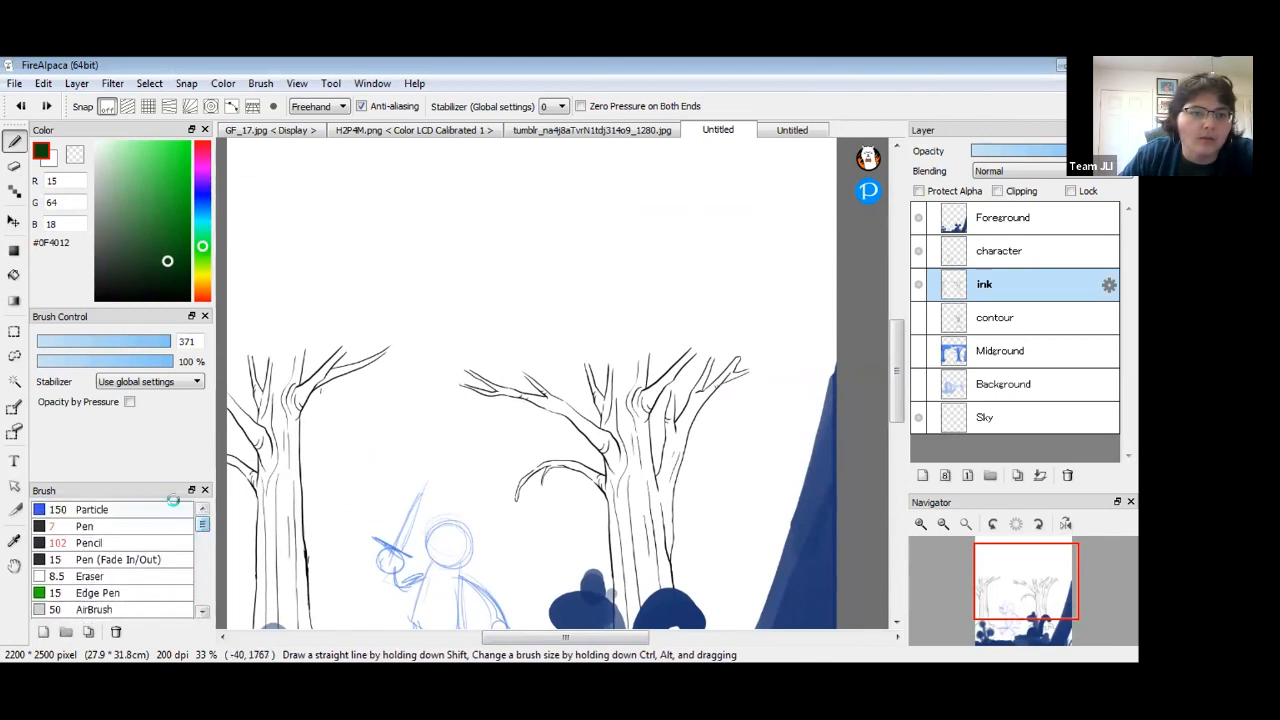
click(170, 509)
click(618, 300)
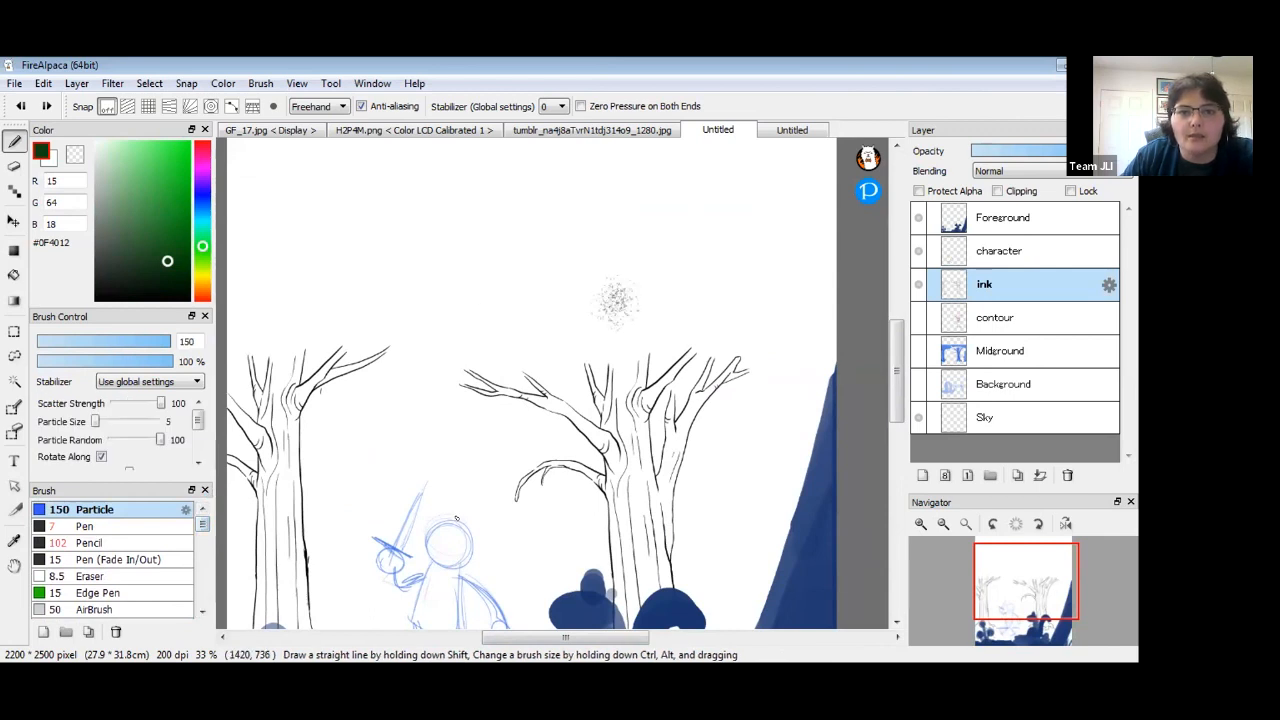
key(ctrl+z)
drag(203, 525, 205, 606)
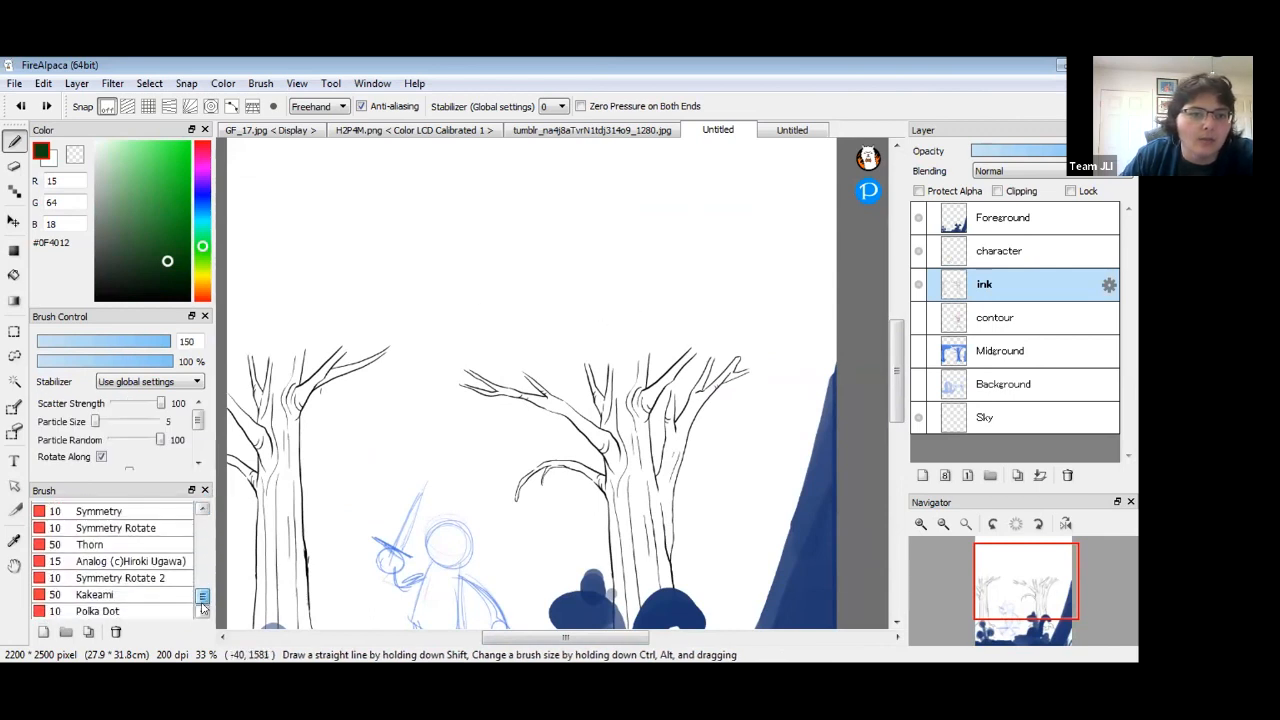
click(130, 545)
click(605, 312)
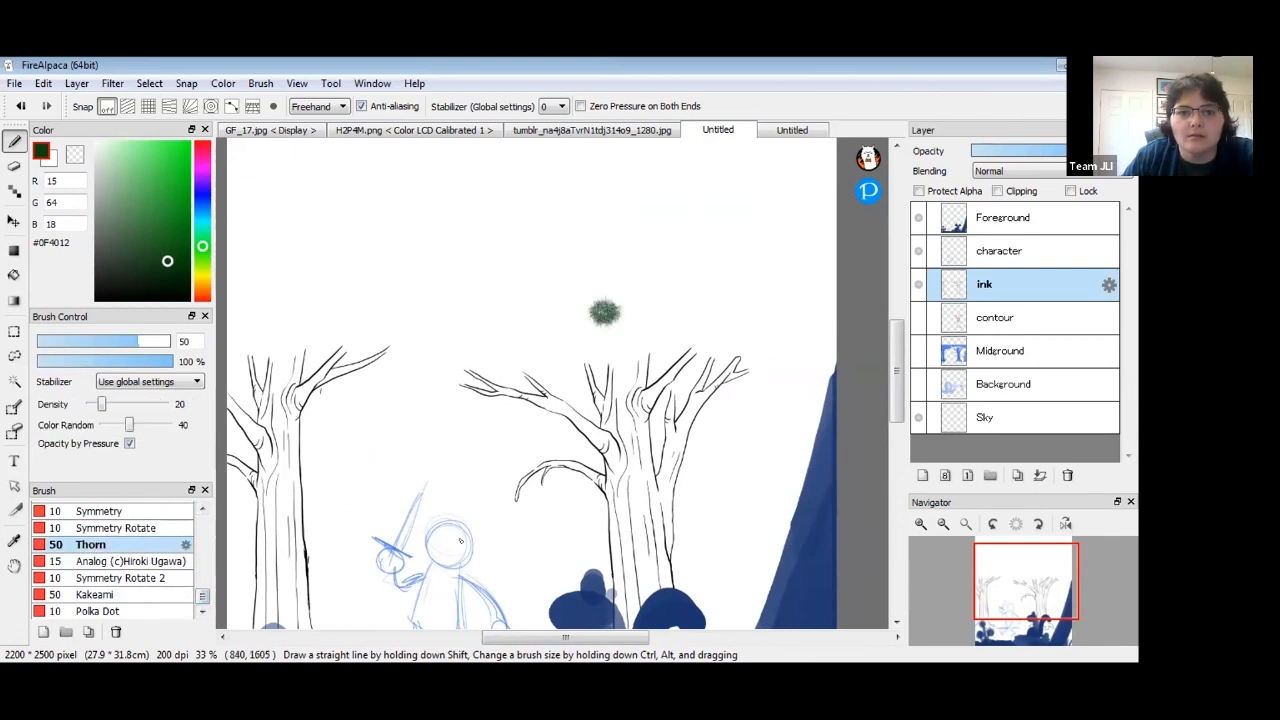
key(ctrl+z)
Try the Flat Brush for foliage above the right tree and undo the test strokes.
drag(203, 596, 203, 555)
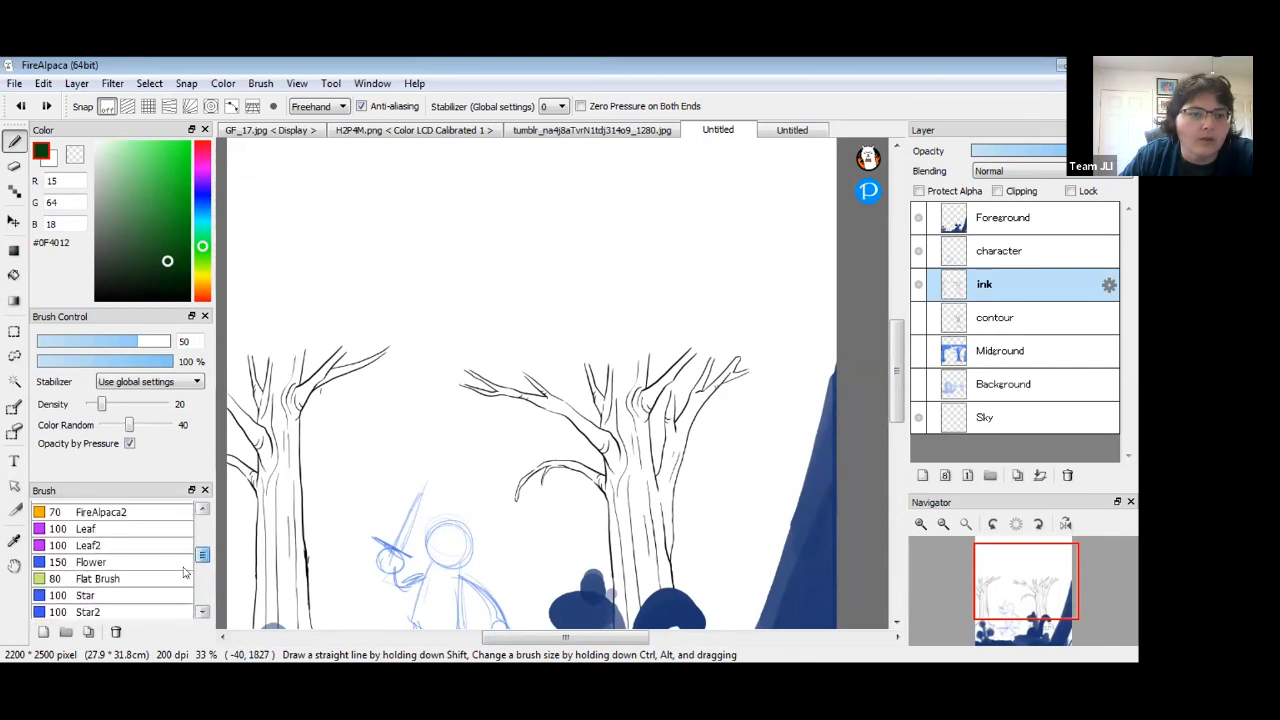
click(110, 578)
click(592, 312)
mouse_move(603, 312)
mouse_down()
mouse_move(594, 322)
mouse_move(612, 300)
mouse_move(611, 330)
mouse_move(620, 312)
mouse_move(562, 286)
mouse_move(536, 300)
mouse_up()
click(100, 529)
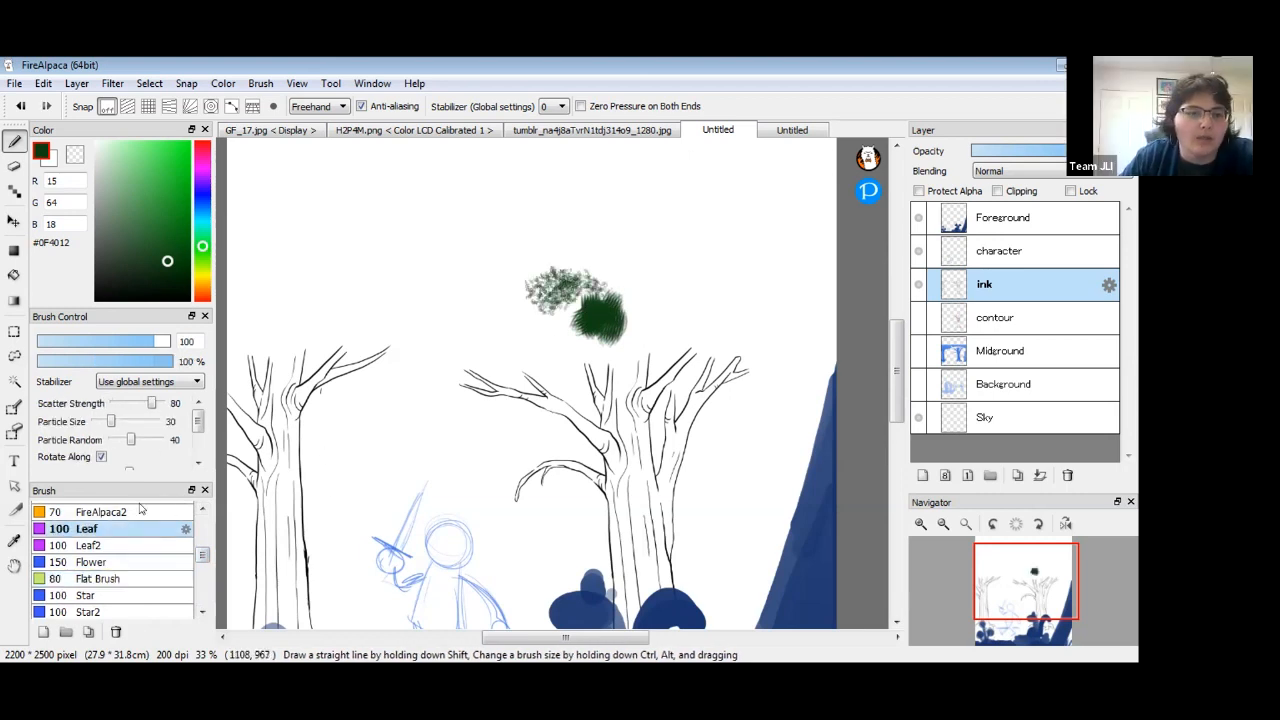
key(ctrl+z)
key(ctrl+z)
key(ctrl+z)
Set up the Leaf brush with particle size 18 and brush size 350, and darken the green to #082C0A.
click(104, 545)
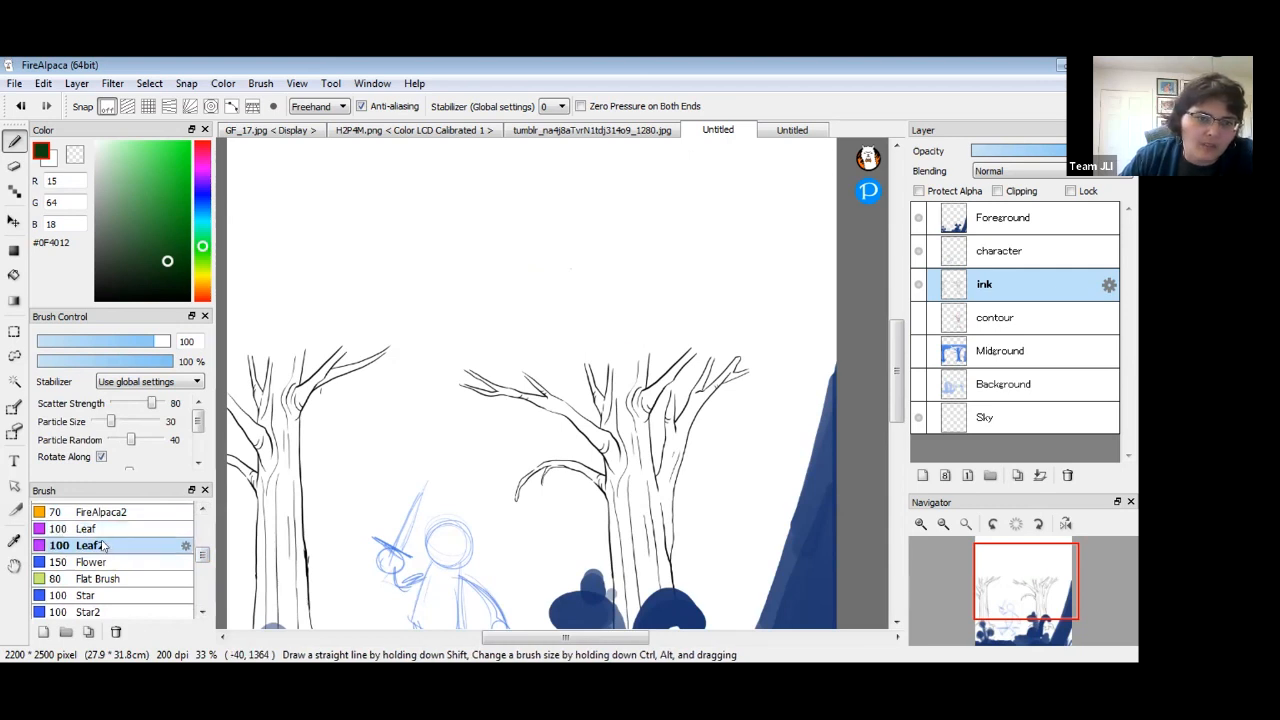
click(115, 530)
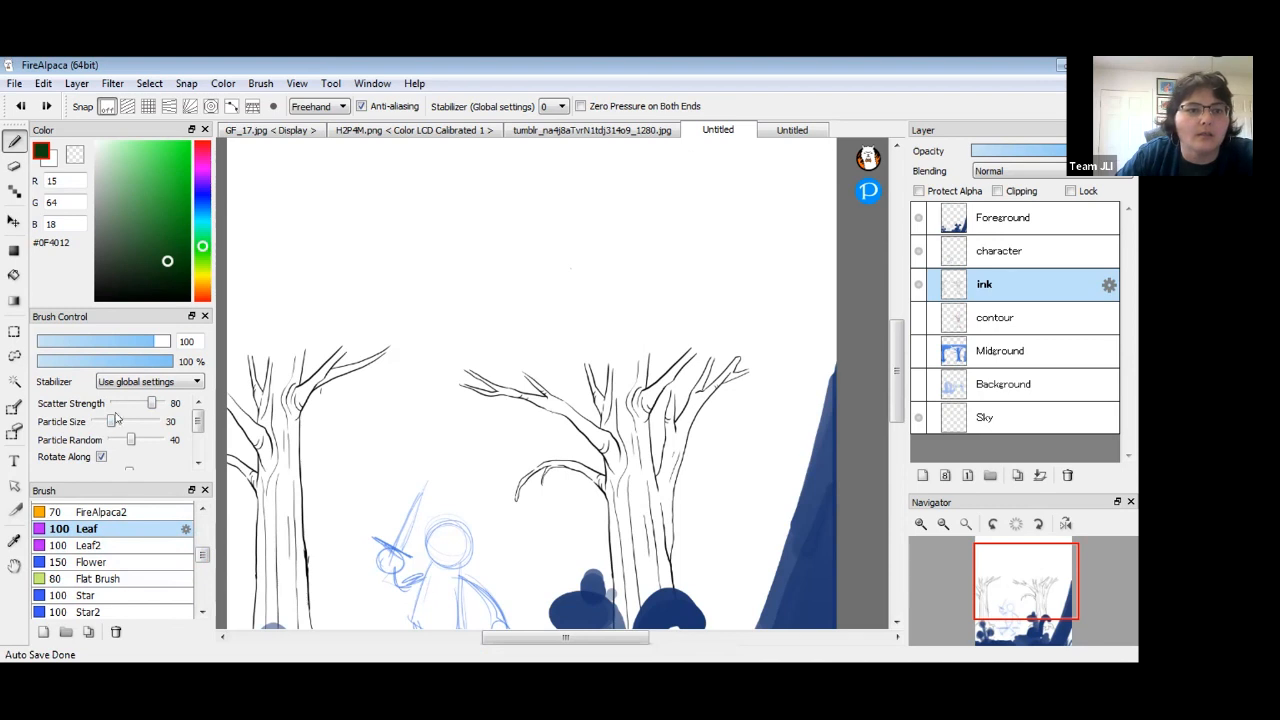
drag(110, 421, 103, 422)
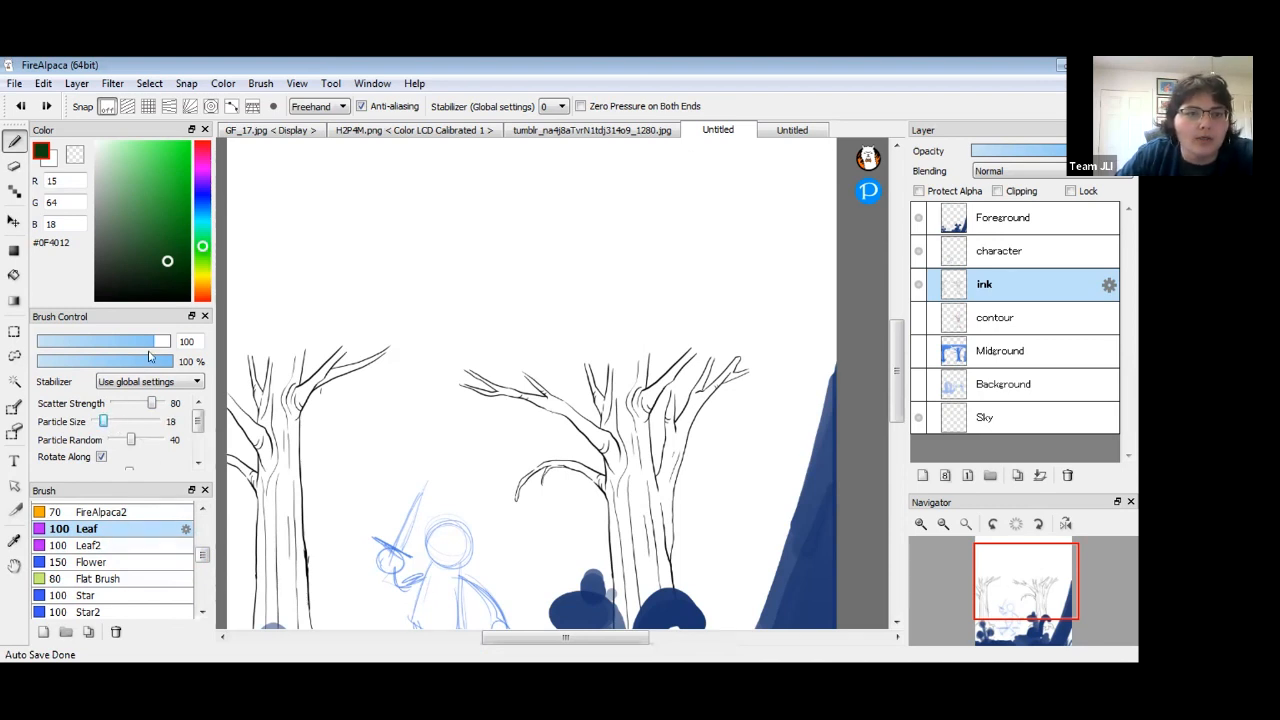
drag(177, 344, 198, 343)
drag(168, 265, 172, 273)
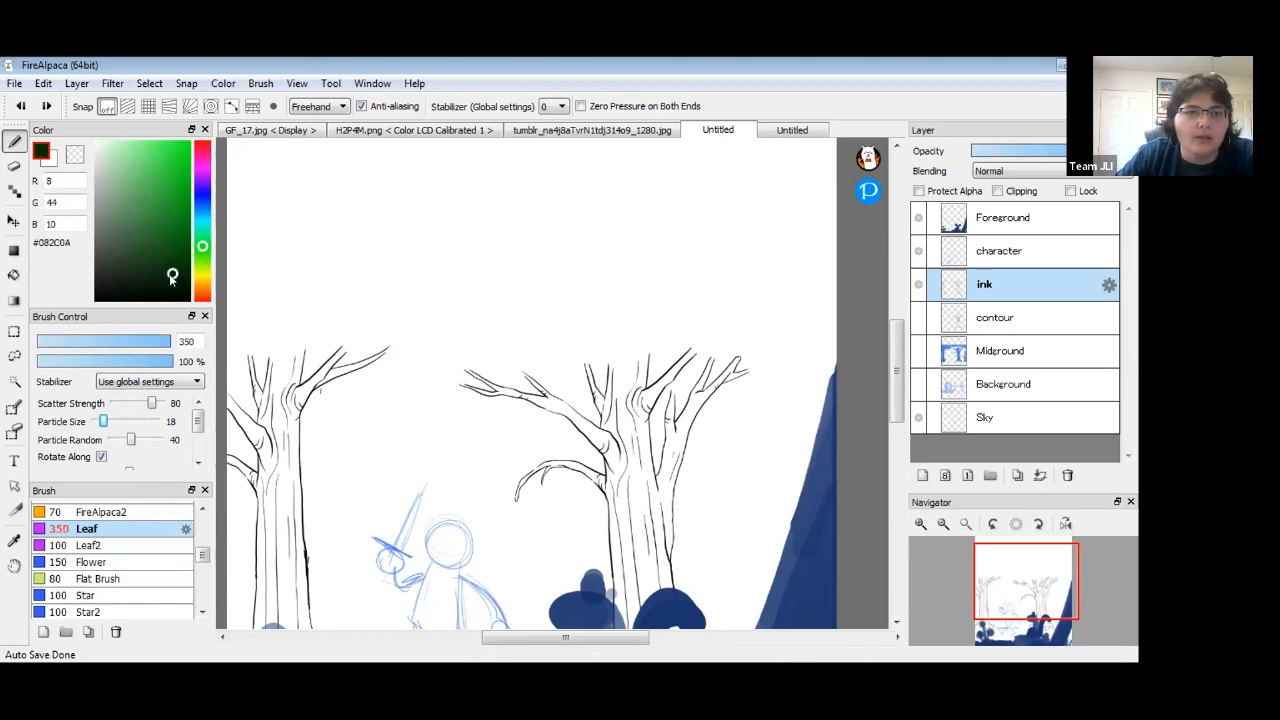
Paint a leafy crown above the right tree's branches, changing Scatter Strength to 24, then to 75 with Particle Size 32 and Particle Random 2.
mouse_move(630, 328)
mouse_down()
mouse_move(612, 318)
mouse_move(630, 290)
mouse_move(597, 341)
mouse_move(590, 300)
mouse_move(637, 240)
mouse_up()
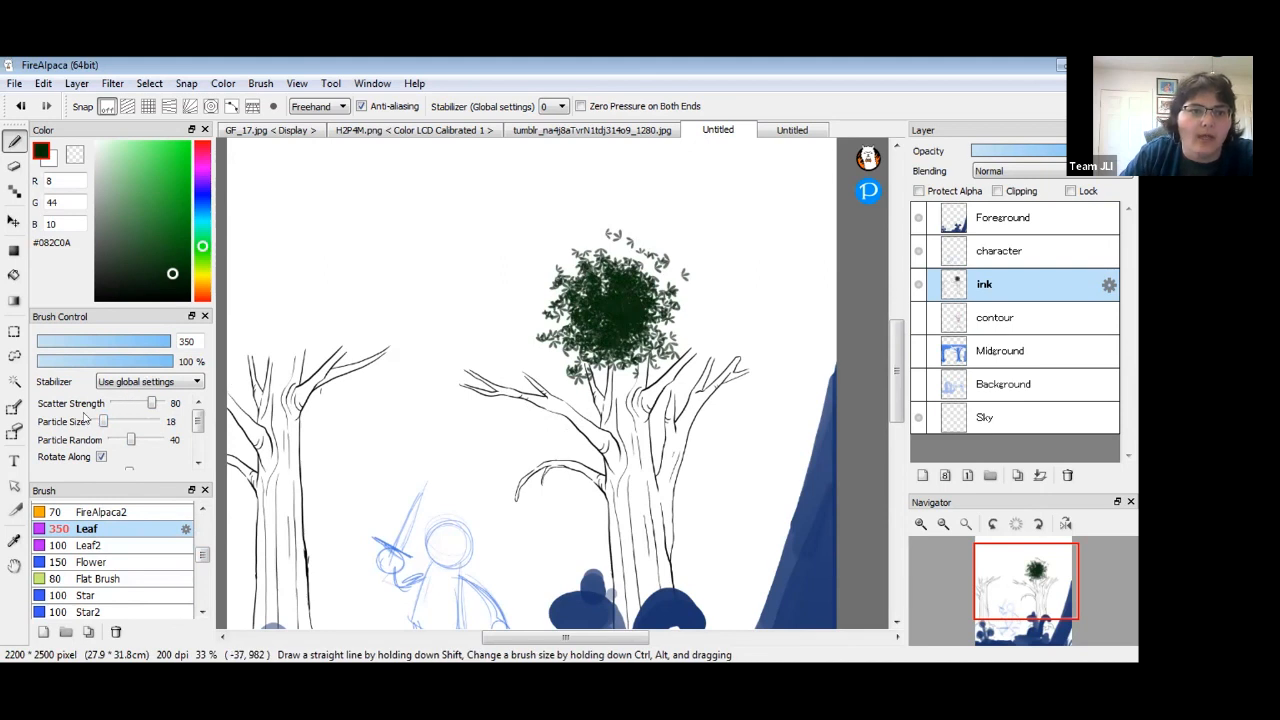
drag(152, 403, 129, 410)
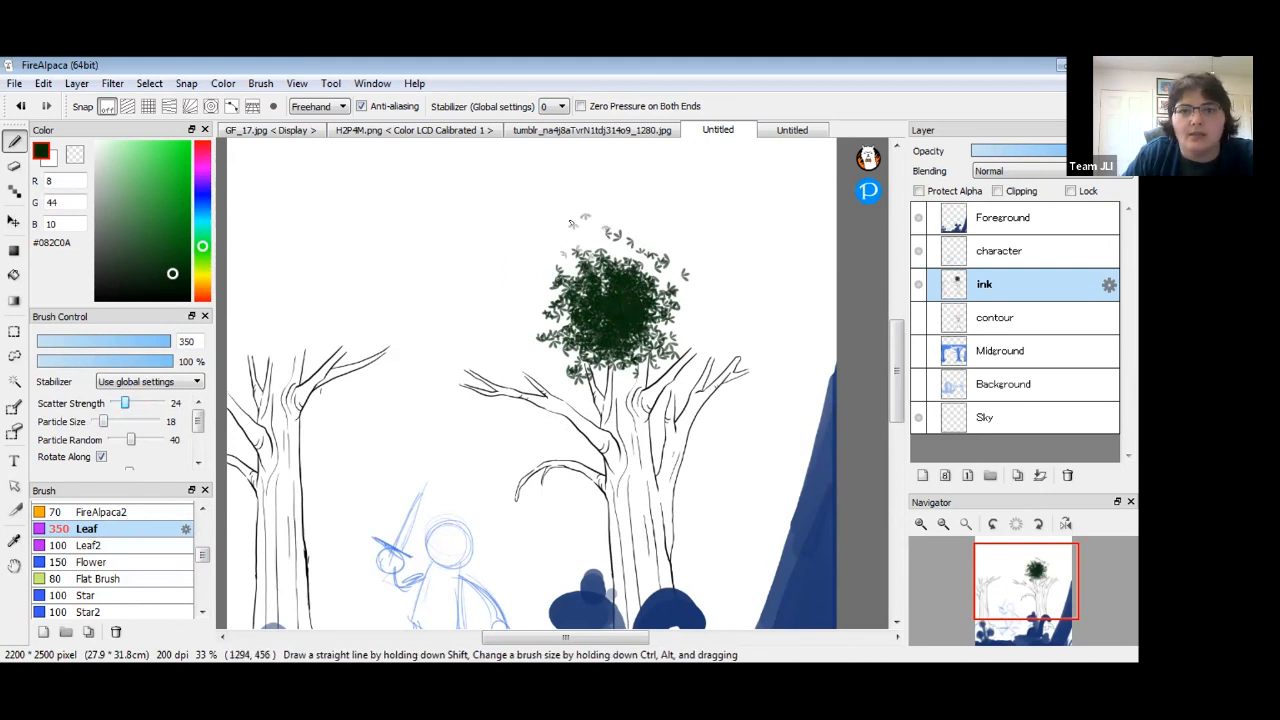
mouse_move(587, 222)
mouse_down()
mouse_move(542, 258)
mouse_move(600, 236)
mouse_up()
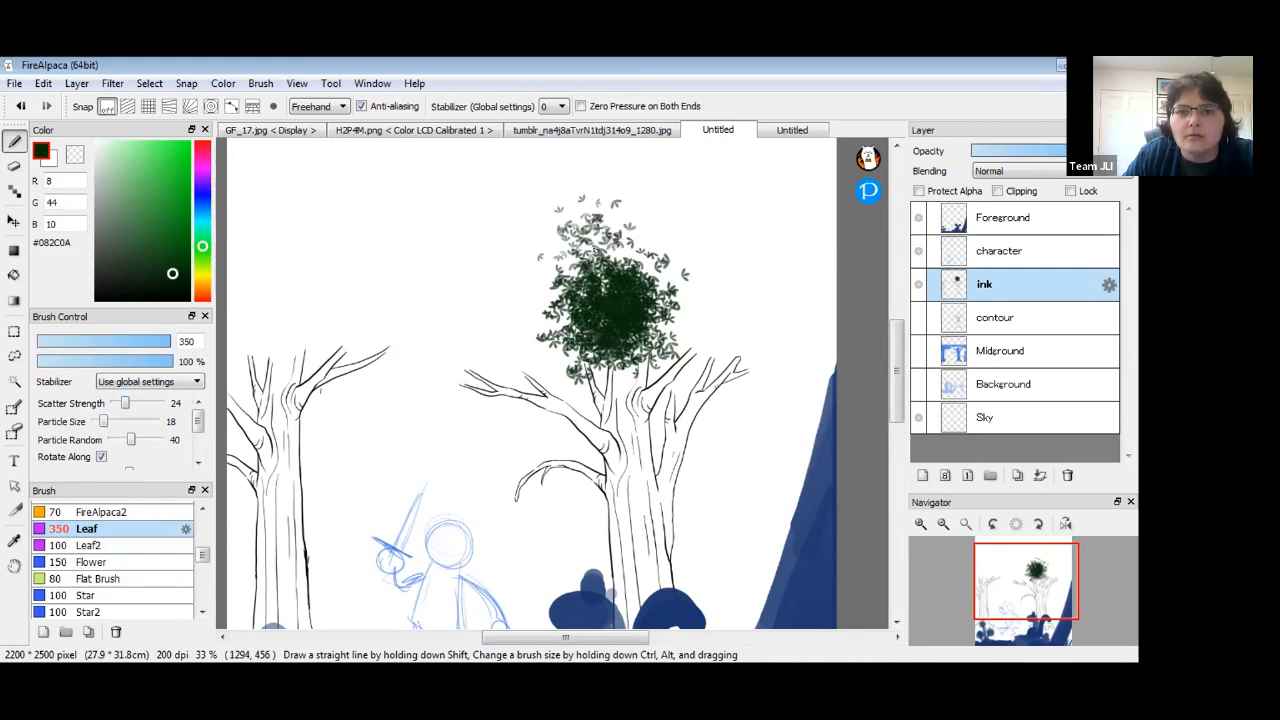
drag(125, 403, 112, 440)
mouse_move(593, 253)
mouse_down()
mouse_move(630, 254)
mouse_move(610, 268)
mouse_move(518, 268)
mouse_move(515, 290)
mouse_move(595, 276)
mouse_move(683, 305)
mouse_move(700, 255)
mouse_move(680, 280)
mouse_up()
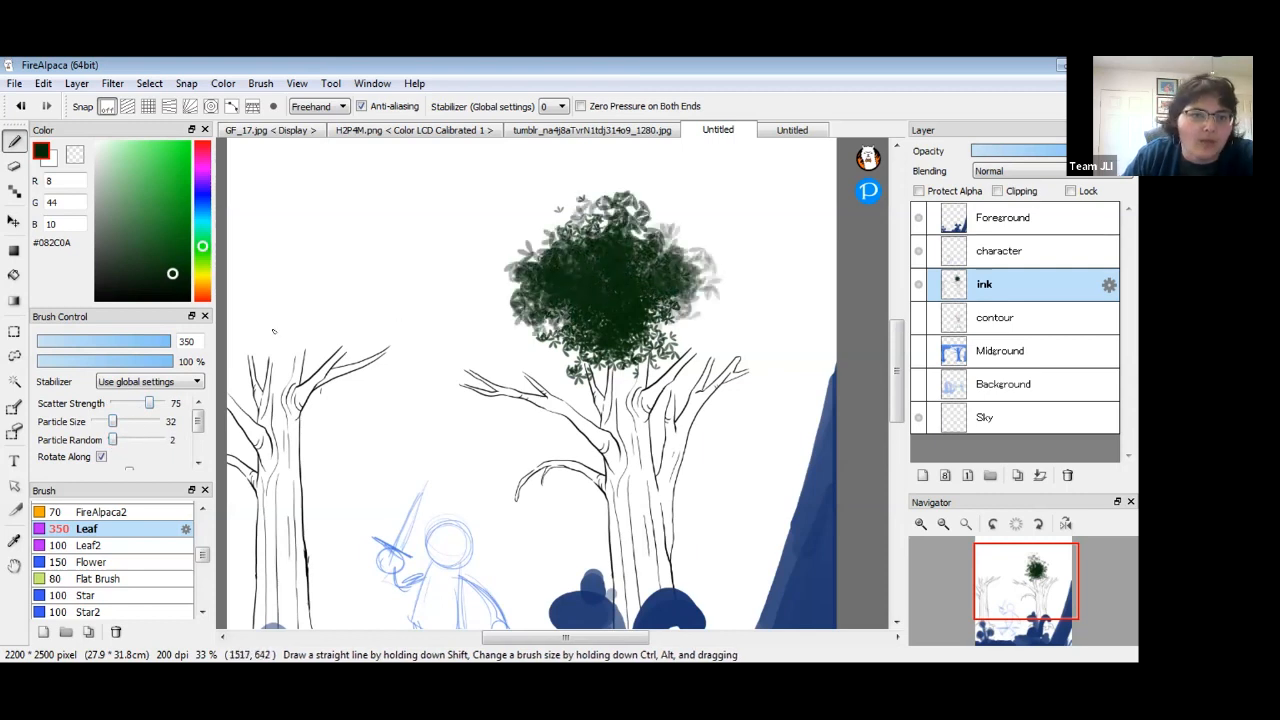
Try extending the leafy crown toward its lower left with Scatter Strength 51, Particle Size 19 and Particle Random 0, checking it by toggling the ink layer.
mouse_move(565, 360)
mouse_down()
mouse_move(545, 330)
mouse_move(470, 360)
mouse_move(455, 340)
mouse_move(505, 370)
mouse_up()
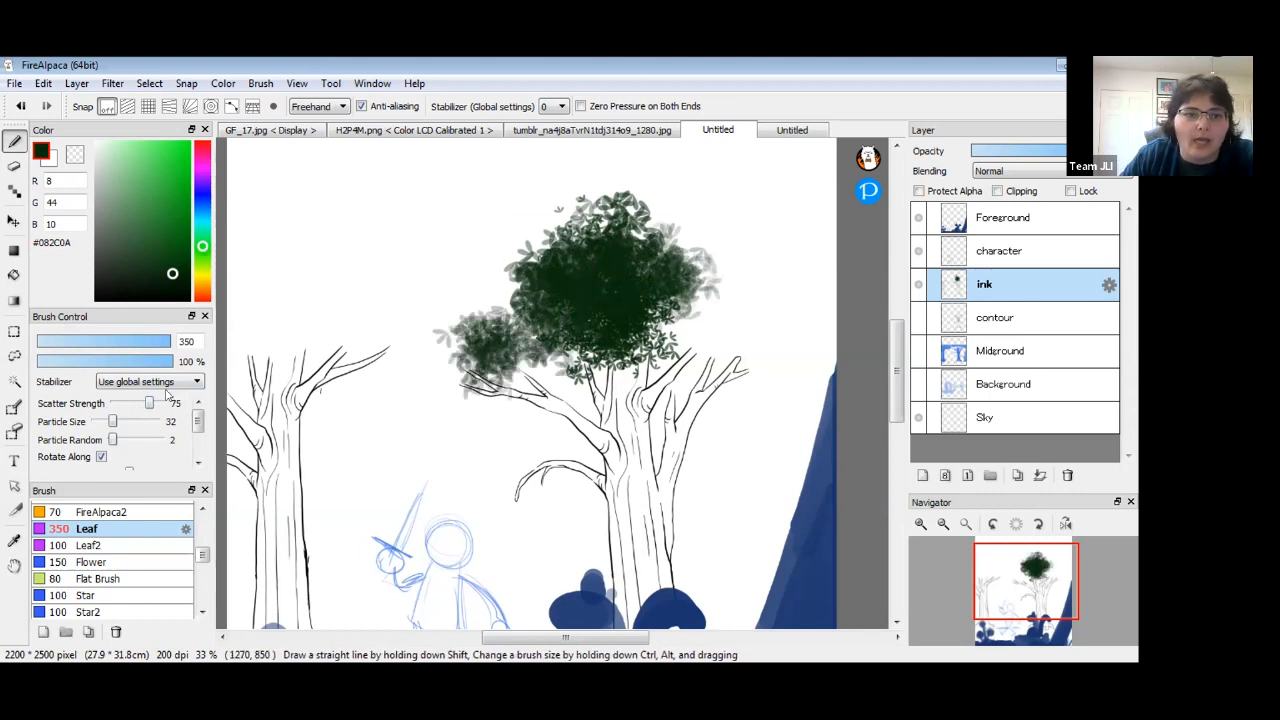
drag(147, 404, 102, 425)
mouse_move(465, 375)
mouse_down()
mouse_move(450, 360)
mouse_move(462, 310)
mouse_move(495, 372)
mouse_up()
mouse_move(497, 323)
mouse_down()
mouse_move(472, 318)
mouse_move(500, 265)
mouse_move(602, 178)
mouse_move(690, 235)
mouse_move(672, 333)
mouse_move(558, 316)
mouse_up()
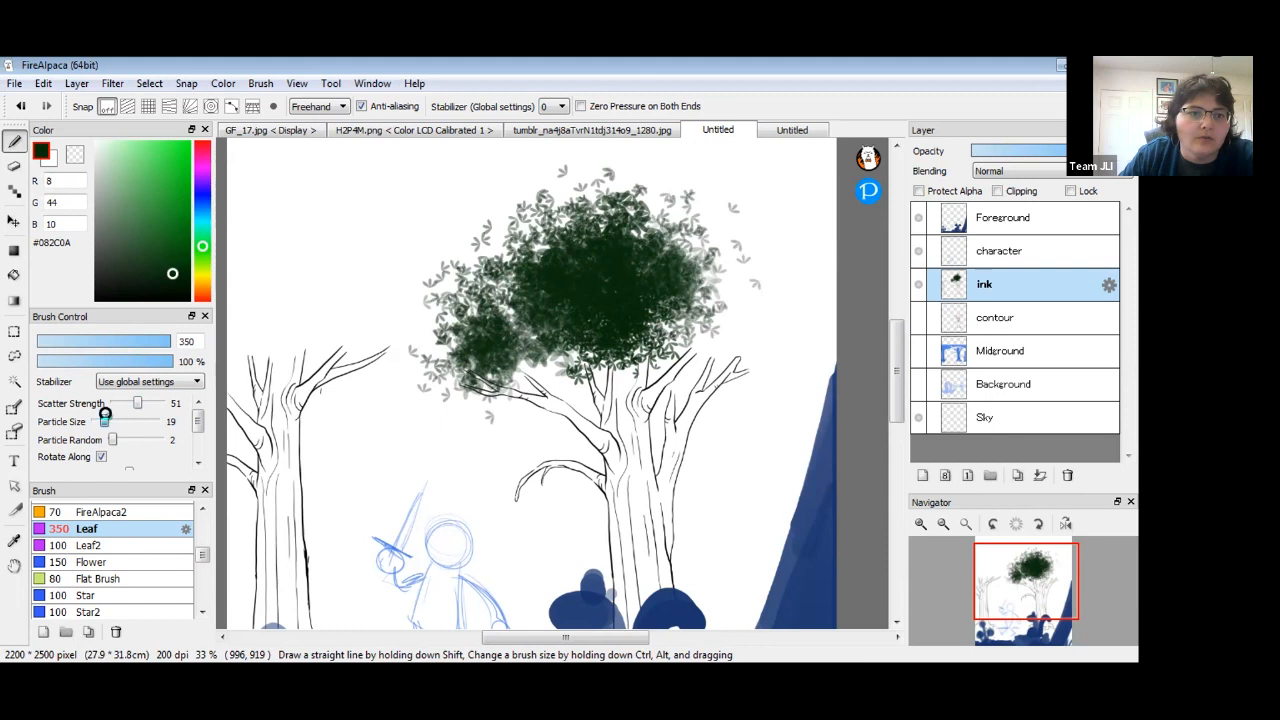
drag(113, 440, 108, 440)
mouse_move(200, 425)
mouse_down()
mouse_move(198, 442)
mouse_move(197, 421)
mouse_up()
mouse_move(455, 335)
mouse_down()
mouse_move(505, 313)
mouse_move(495, 300)
mouse_move(530, 330)
mouse_move(550, 278)
mouse_move(603, 293)
mouse_up()
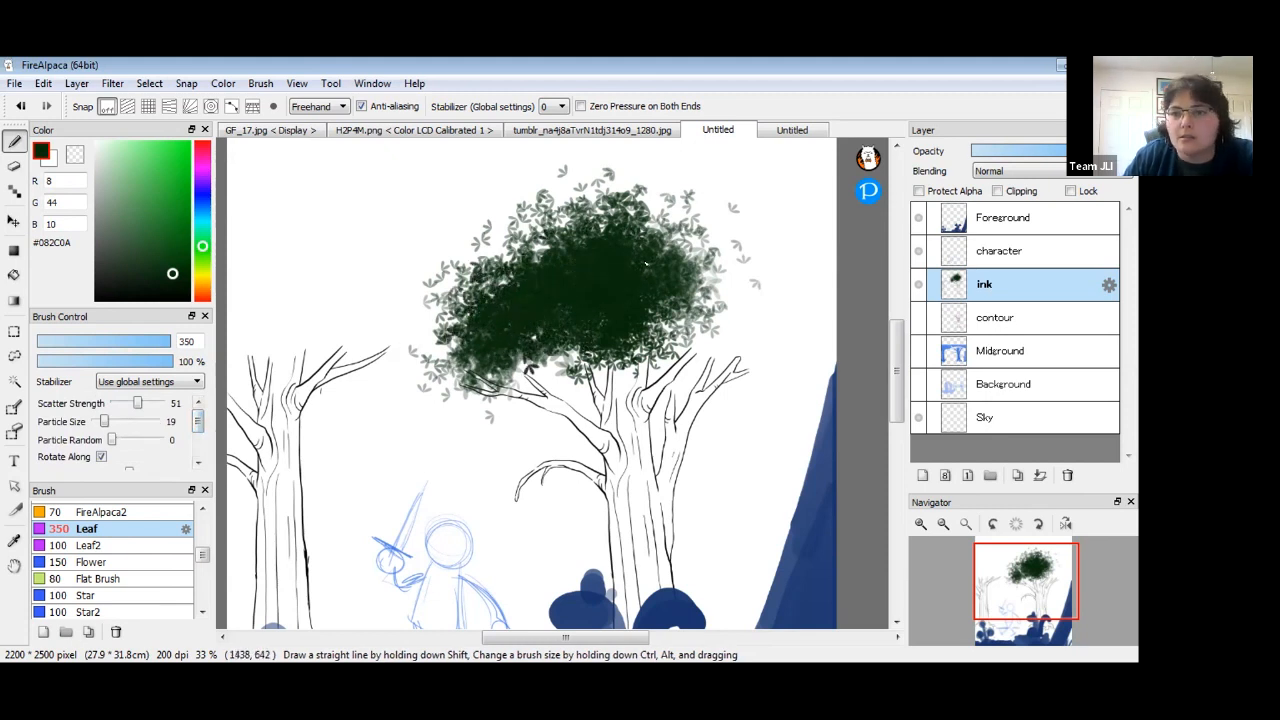
click(919, 285)
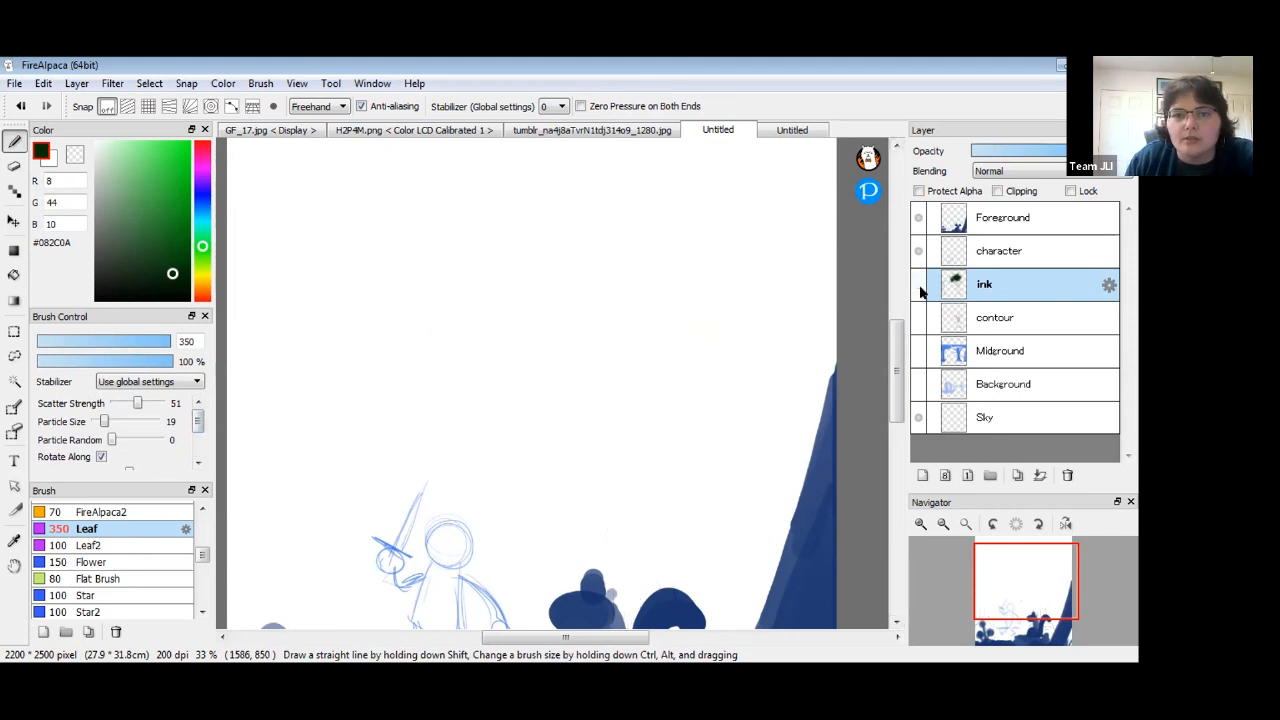
click(919, 285)
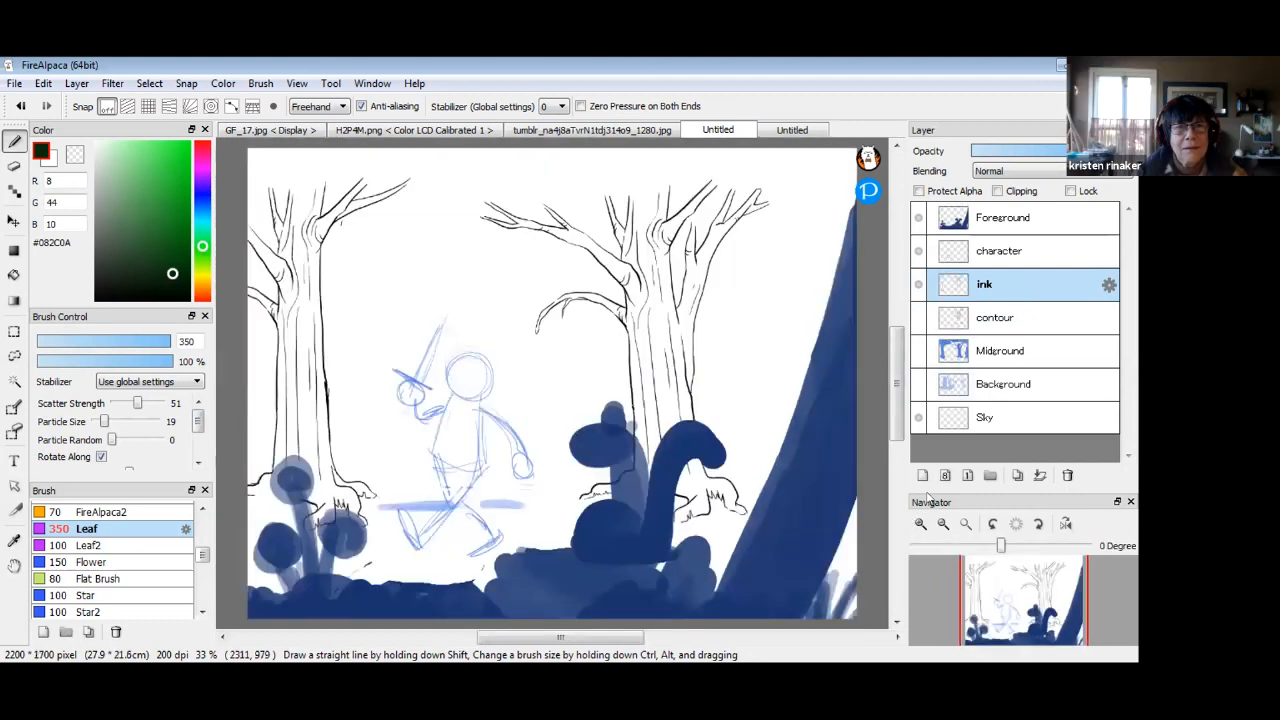
Add a new layer above the ink layer and name it leaves.
click(922, 475)
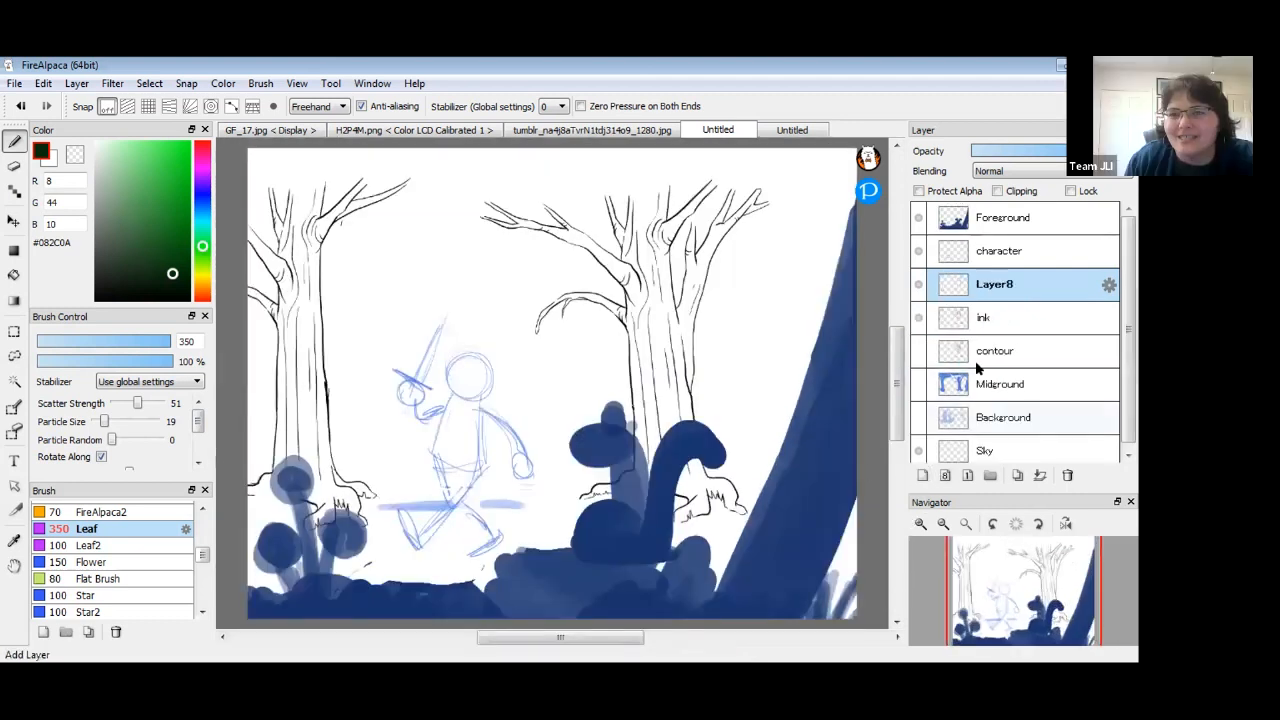
double_click(993, 284)
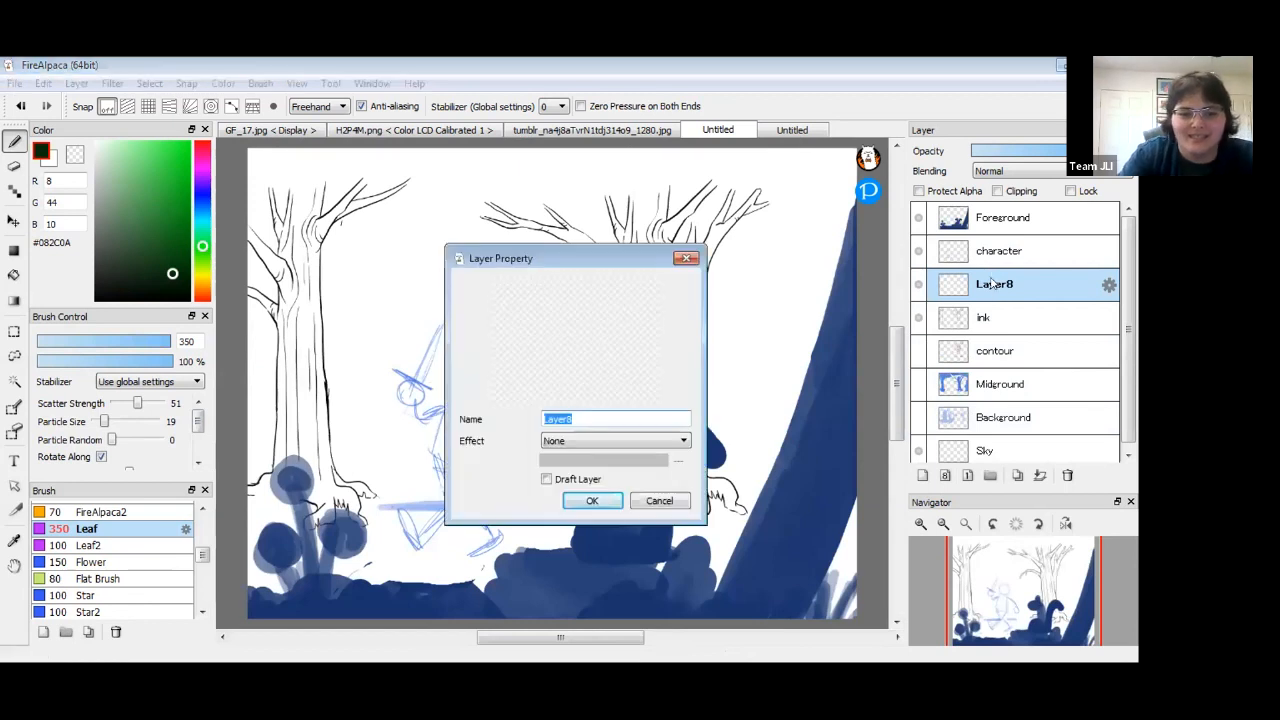
text(leaves)
key(Return)
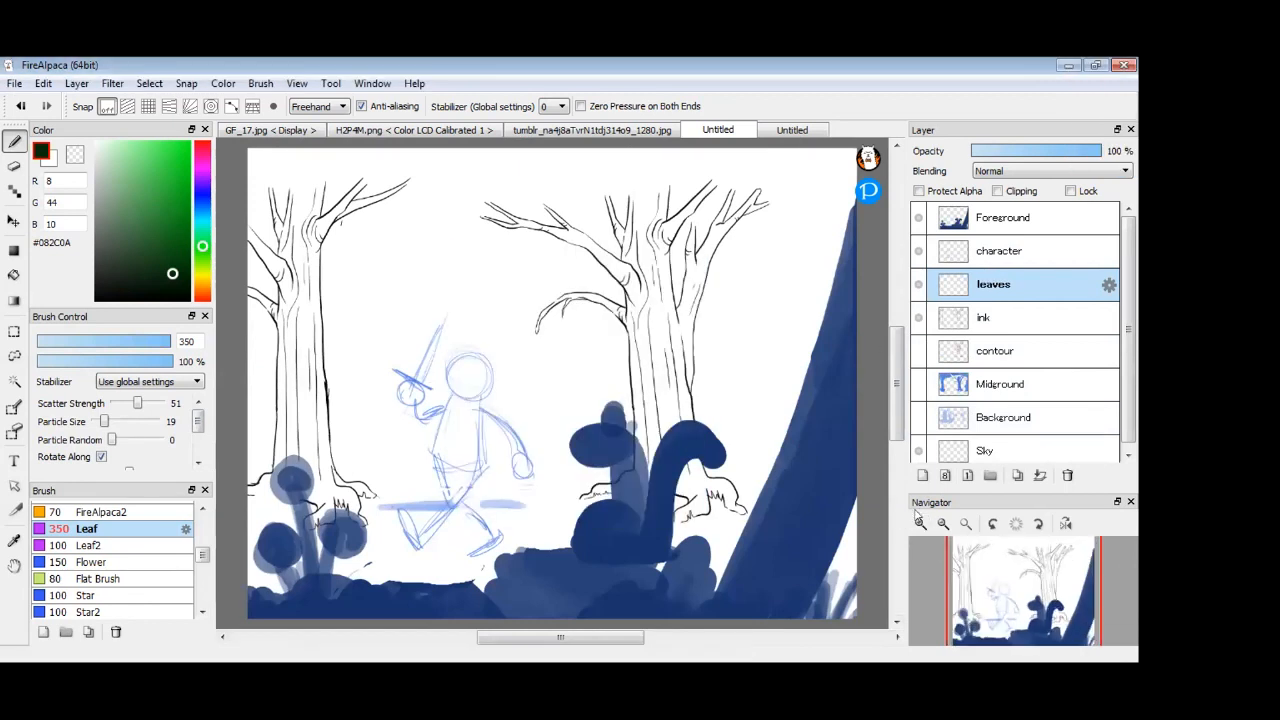
click(921, 524)
click(921, 524)
drag(1043, 574, 1036, 574)
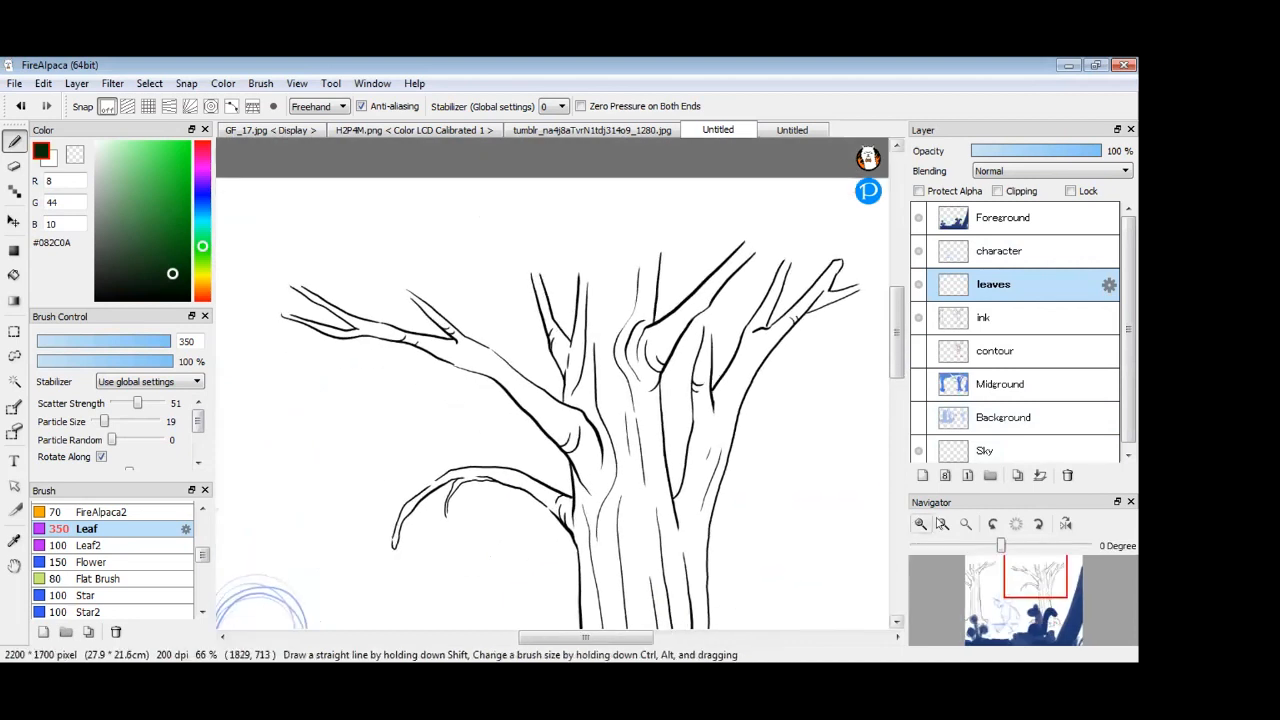
click(943, 524)
click(943, 524)
drag(683, 477, 724, 430)
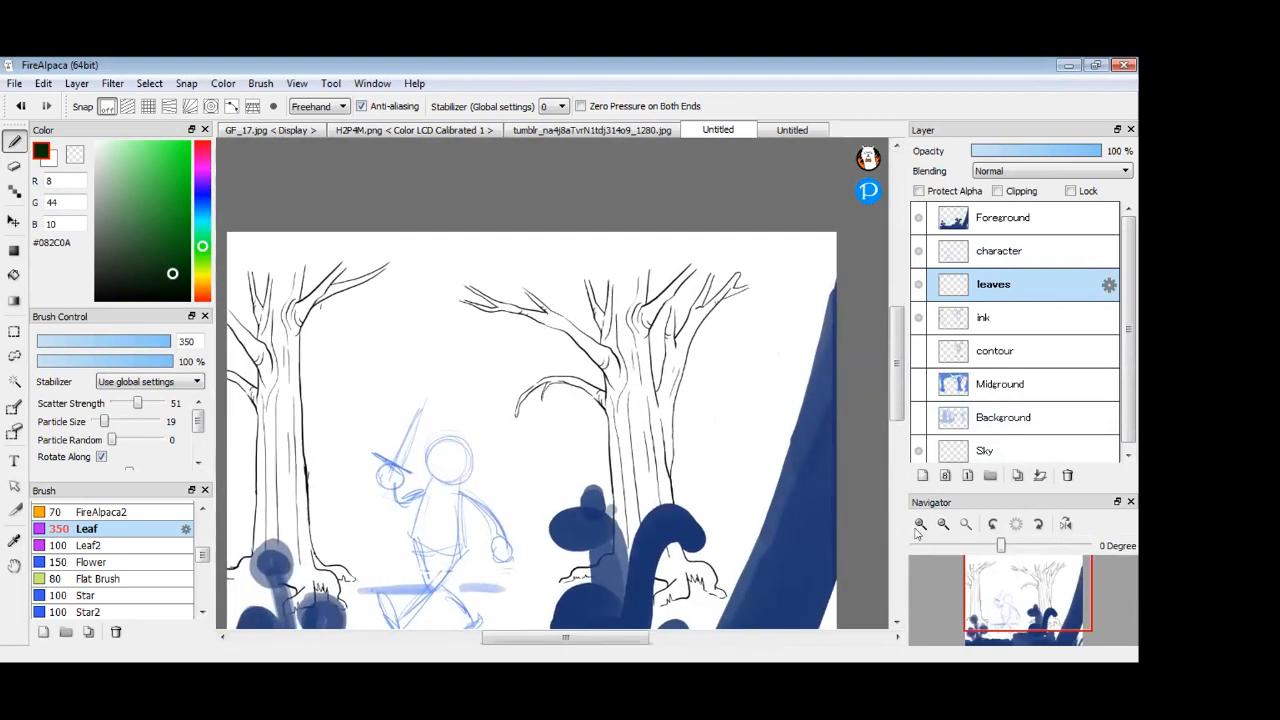
click(921, 526)
drag(693, 490, 689, 530)
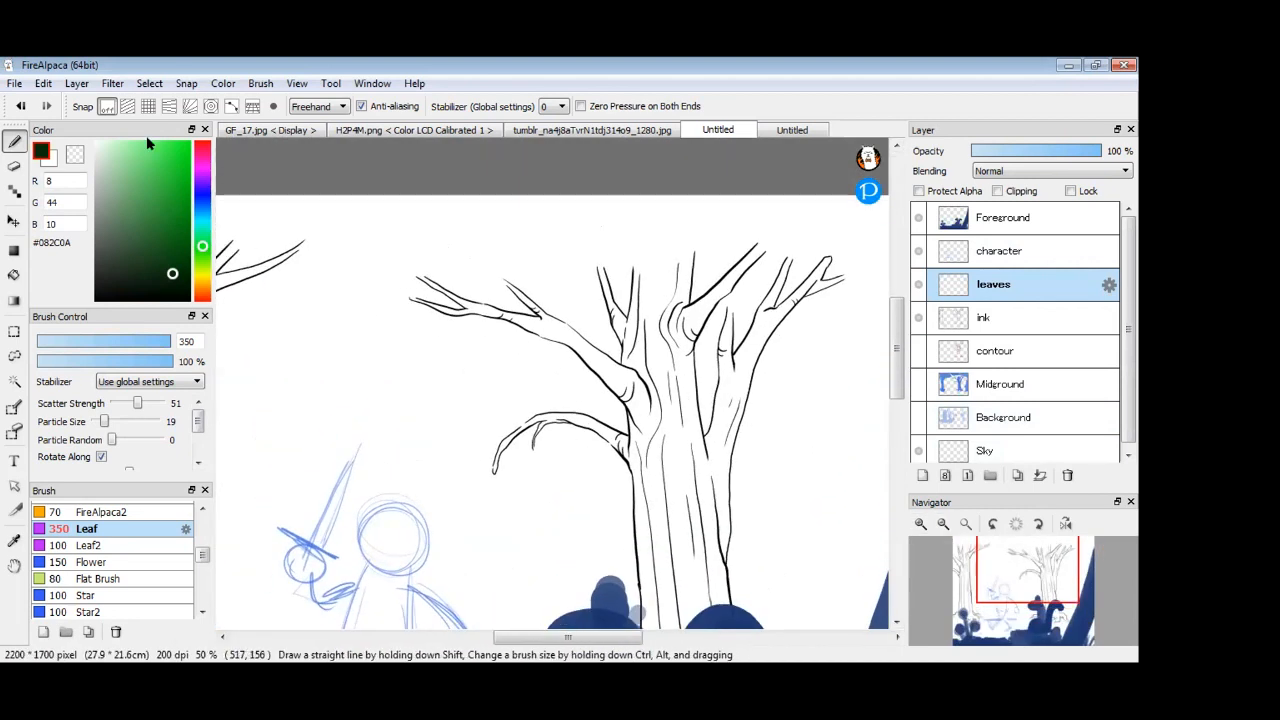
Extend the canvas upward to a height of 2500 pixels, anchoring the artwork at Bottom Center.
click(76, 83)
mouse_move(43, 84)
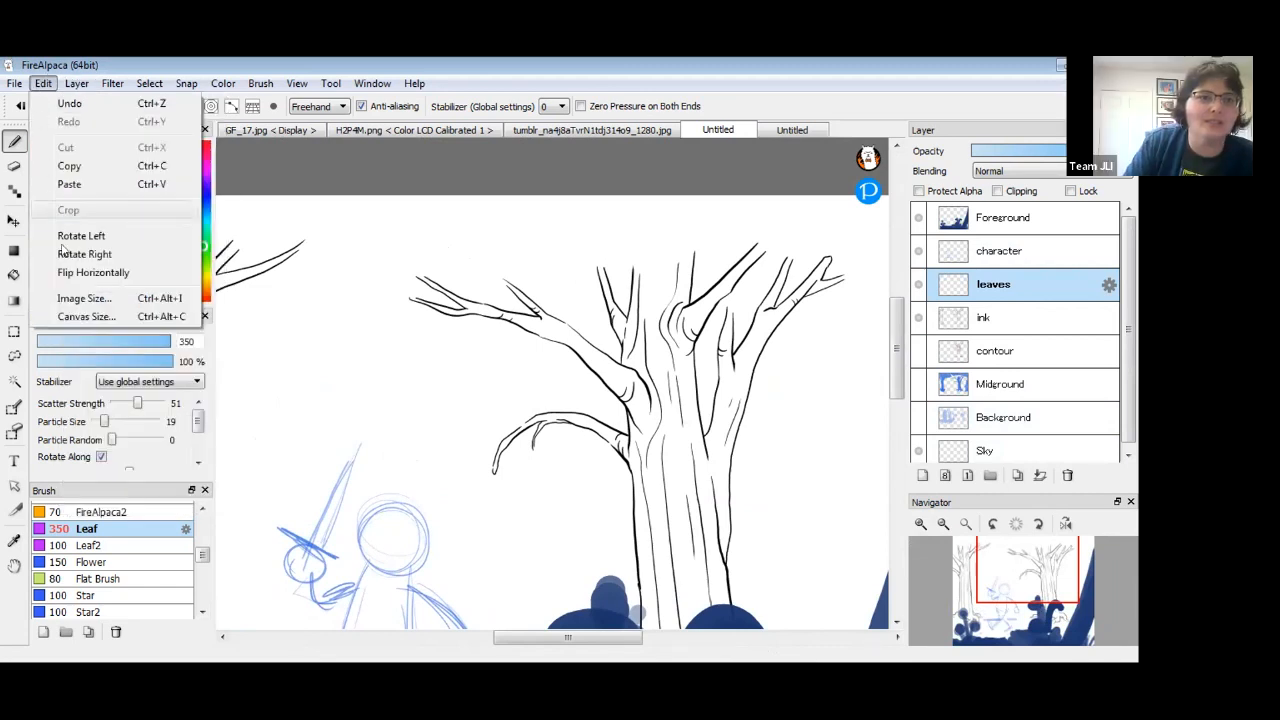
click(87, 317)
key(Tab)
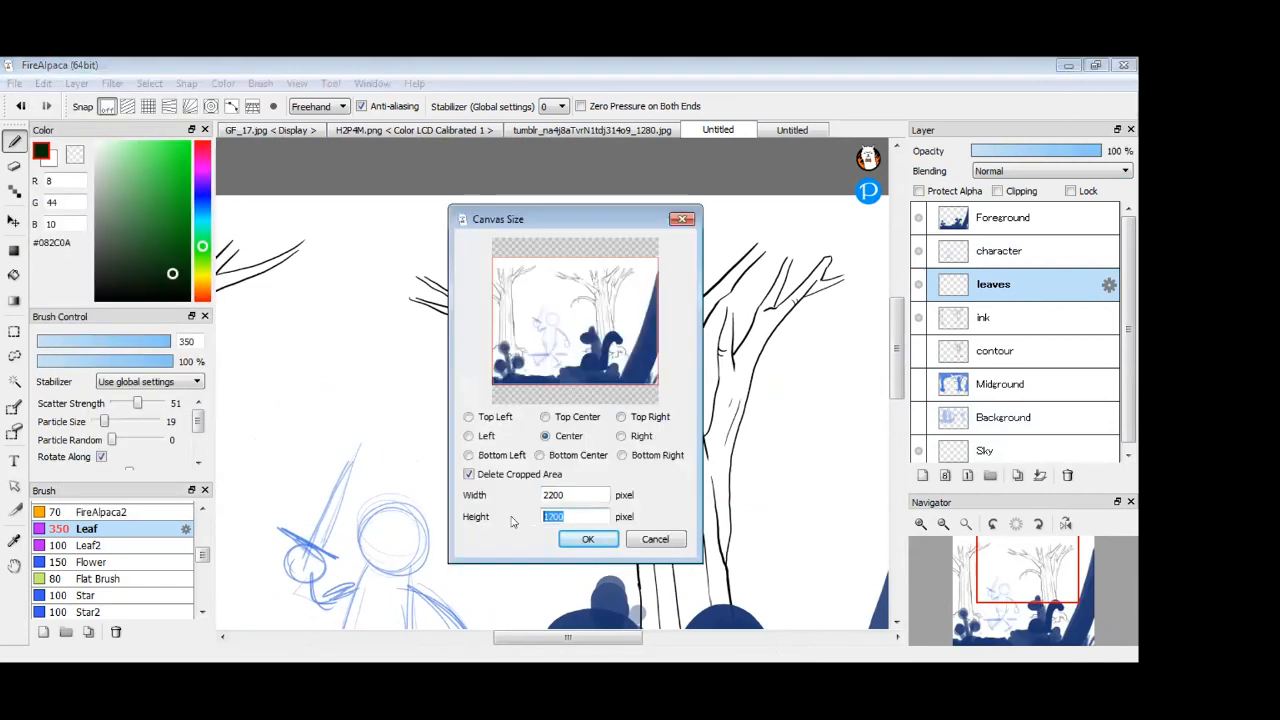
text(2500)
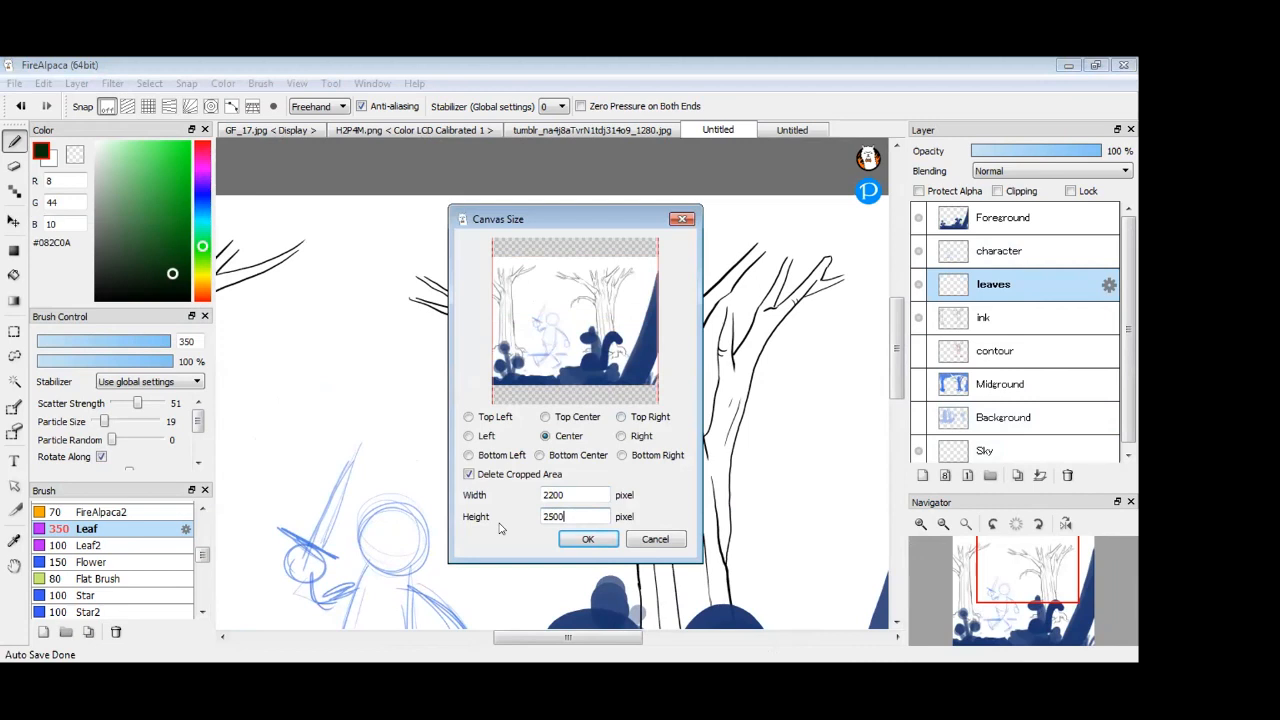
click(540, 456)
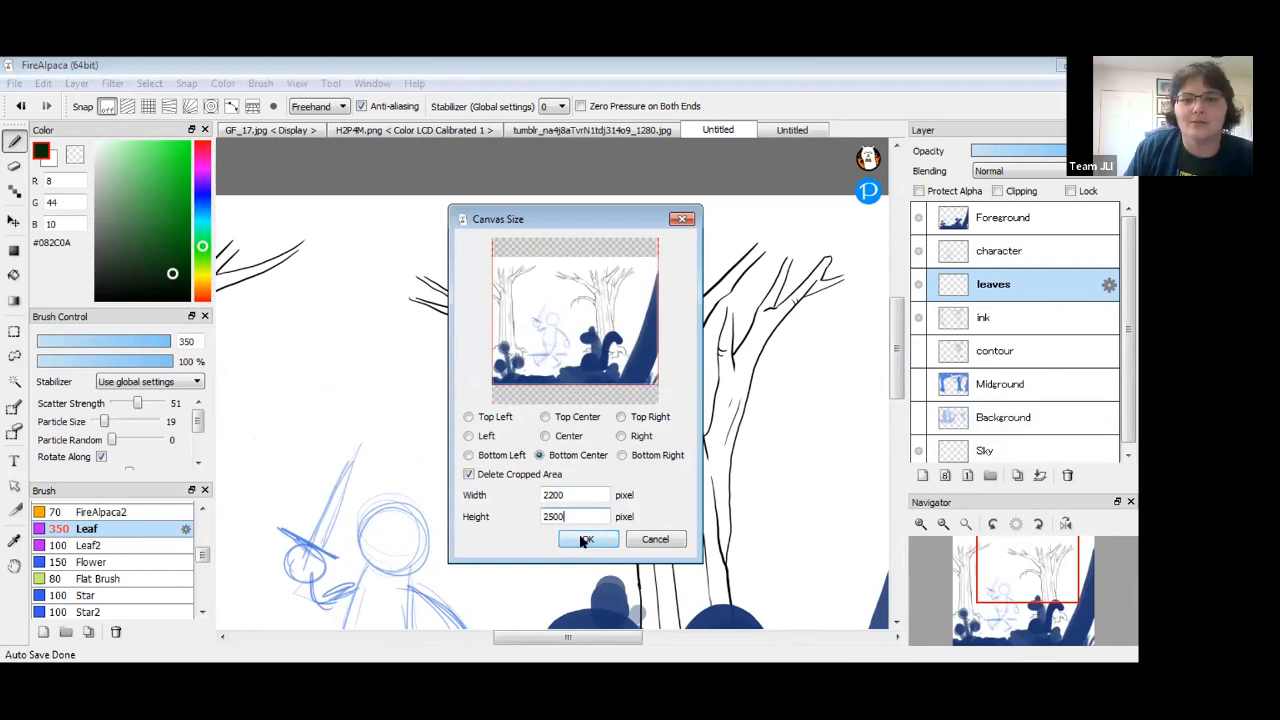
key(Return)
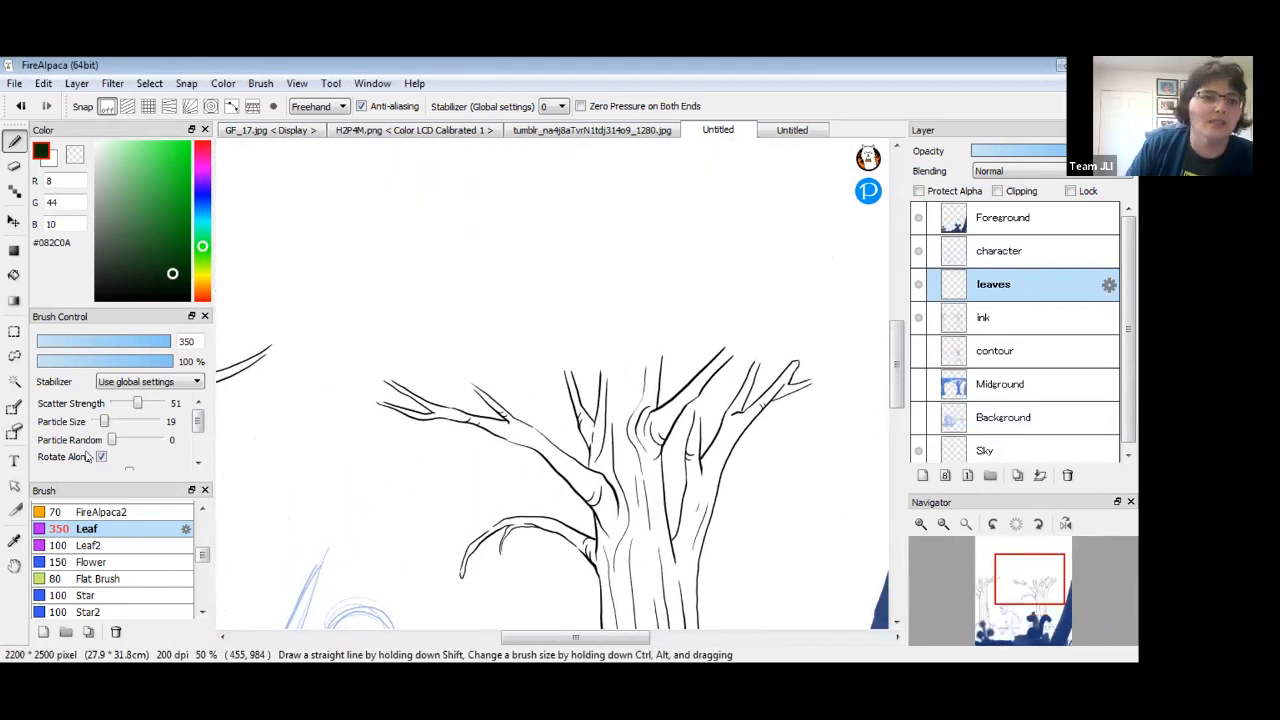
Switch to the Pen brush at size 36 in dark green #052007 and draw a rough circle above the right tree.
mouse_move(202, 556)
mouse_down()
mouse_move(209, 601)
mouse_move(181, 506)
mouse_up()
click(149, 522)
drag(171, 277, 174, 281)
drag(85, 346, 118, 341)
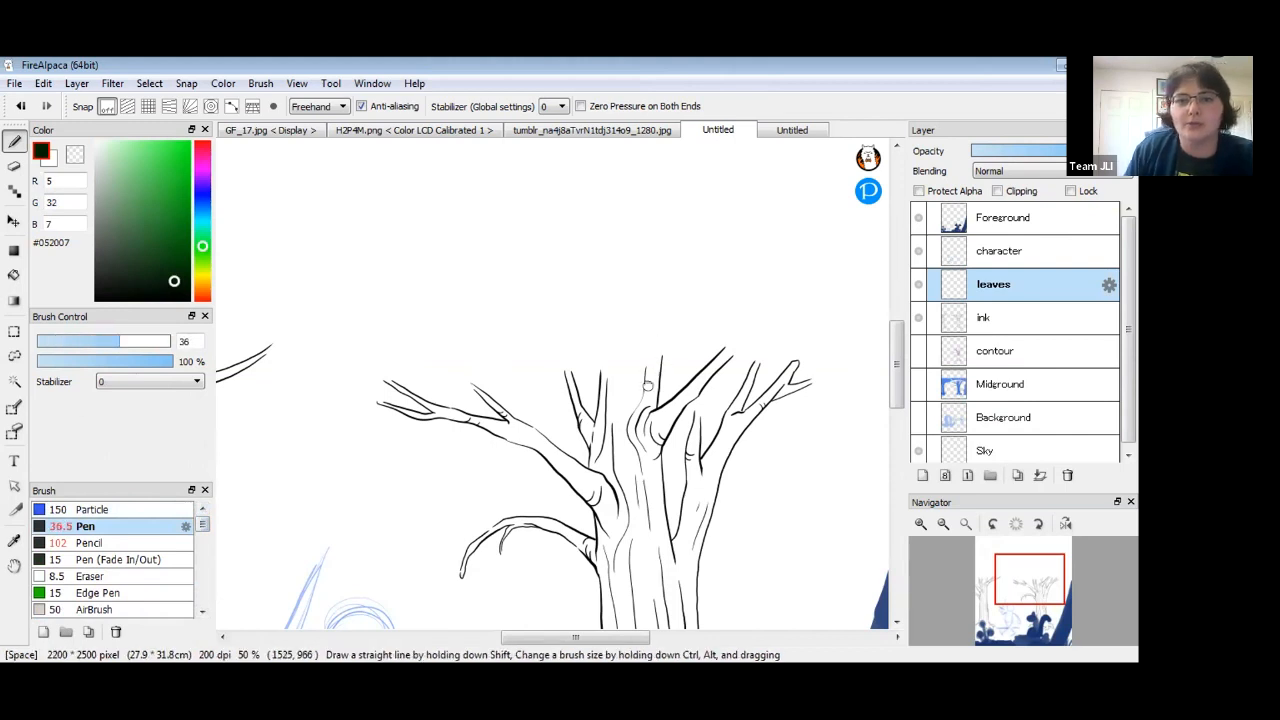
scroll(649, 333, up, 1)
mouse_move(647, 318)
mouse_down()
mouse_move(613, 388)
mouse_move(664, 344)
mouse_up()
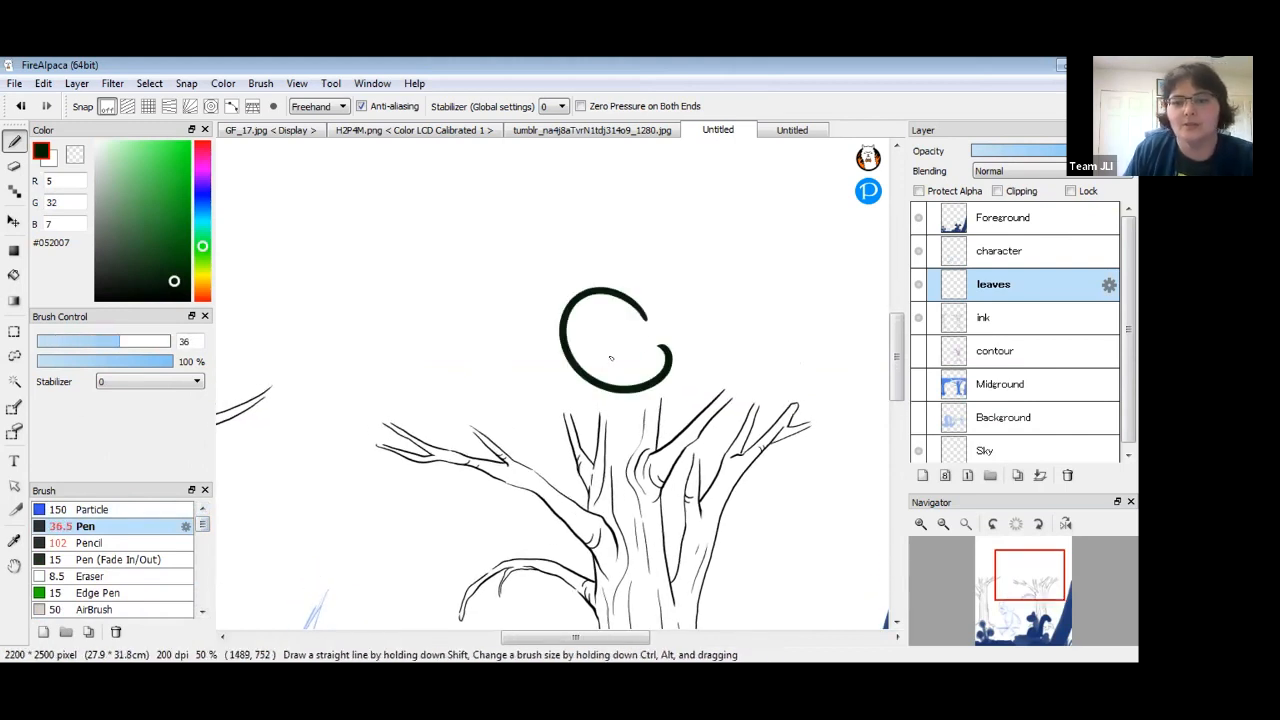
Enlarge the Pen brush to 463 and block in a solid, rounded crown silhouette over the right tree's branches.
drag(102, 343, 213, 332)
mouse_move(632, 327)
mouse_down()
mouse_move(608, 281)
mouse_move(648, 297)
mouse_move(650, 382)
mouse_move(528, 374)
mouse_move(576, 238)
mouse_move(661, 294)
mouse_move(535, 392)
mouse_move(450, 434)
mouse_move(448, 397)
mouse_move(395, 314)
mouse_move(351, 371)
mouse_move(334, 424)
mouse_move(295, 462)
mouse_move(610, 345)
mouse_move(794, 343)
mouse_move(751, 320)
mouse_move(751, 303)
mouse_move(790, 333)
mouse_up()
drag(708, 375, 660, 427)
mouse_move(750, 396)
mouse_down()
mouse_move(801, 444)
mouse_move(822, 425)
mouse_move(683, 366)
mouse_move(696, 320)
mouse_move(632, 329)
mouse_move(498, 292)
mouse_move(423, 298)
mouse_move(469, 311)
mouse_move(675, 245)
mouse_move(784, 329)
mouse_move(692, 294)
mouse_up()
mouse_move(585, 327)
mouse_down()
mouse_move(531, 289)
mouse_move(573, 324)
mouse_up()
click(943, 524)
drag(562, 426, 594, 432)
drag(368, 378, 367, 408)
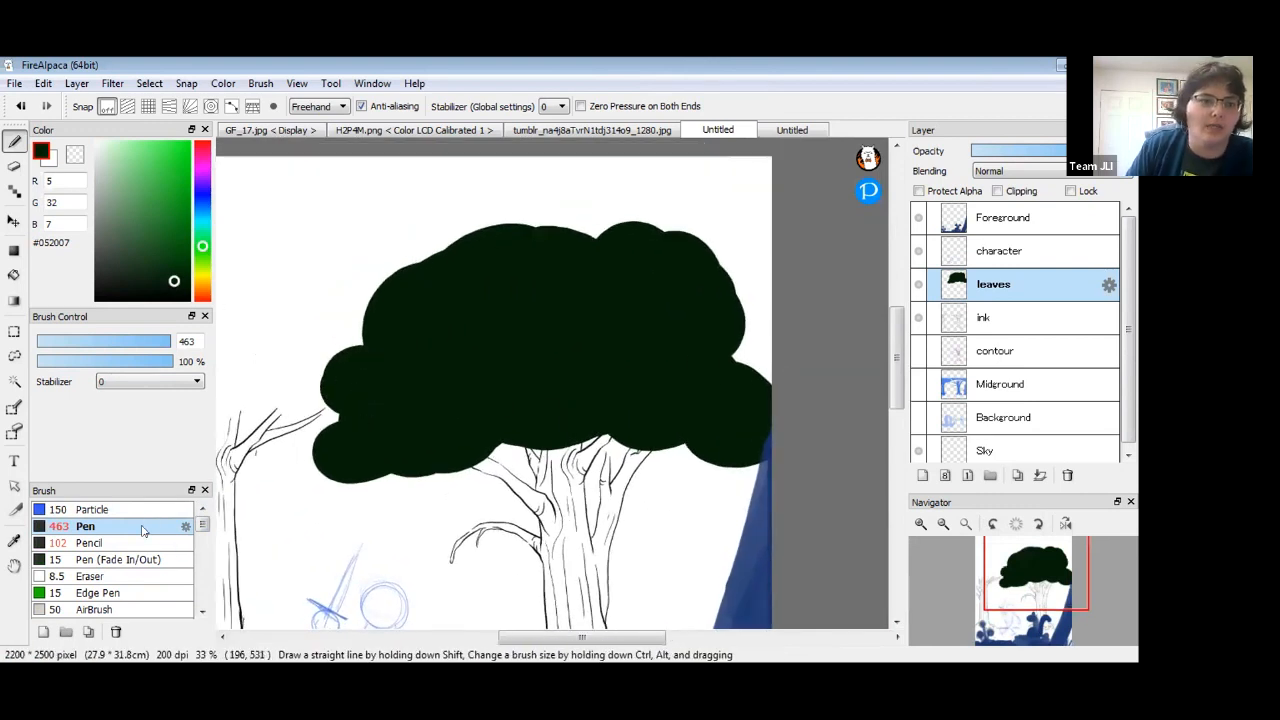
Try the Flat Brush at size 80 along the crown's upper-left edge.
scroll(204, 531, down, 2)
drag(203, 531, 205, 563)
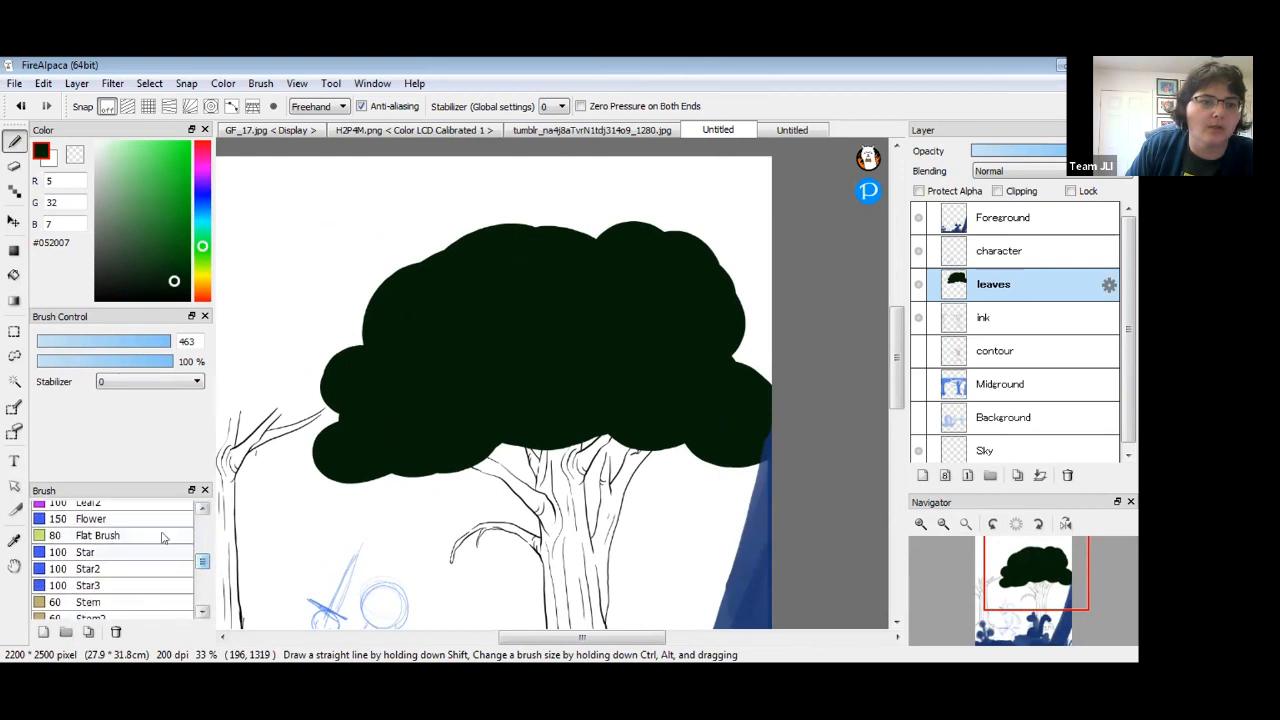
click(155, 535)
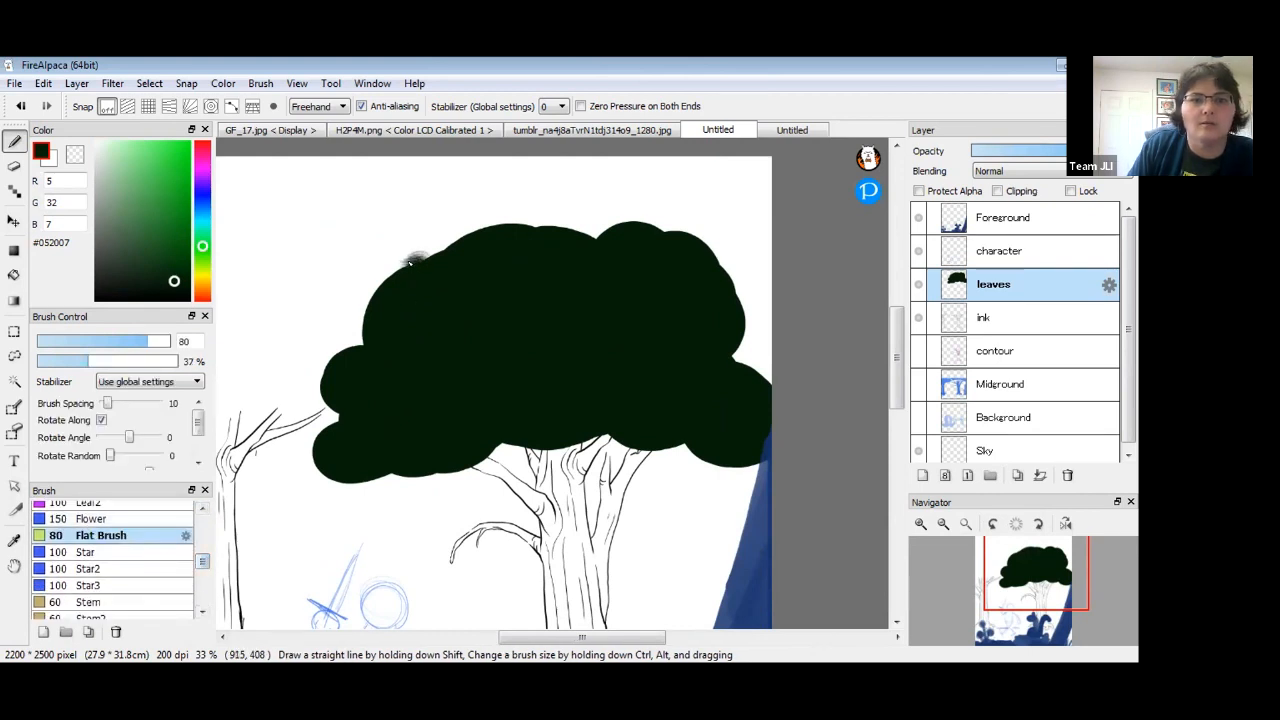
mouse_move(436, 260)
mouse_down()
mouse_move(398, 268)
mouse_move(379, 297)
mouse_move(433, 261)
mouse_move(403, 265)
mouse_up()
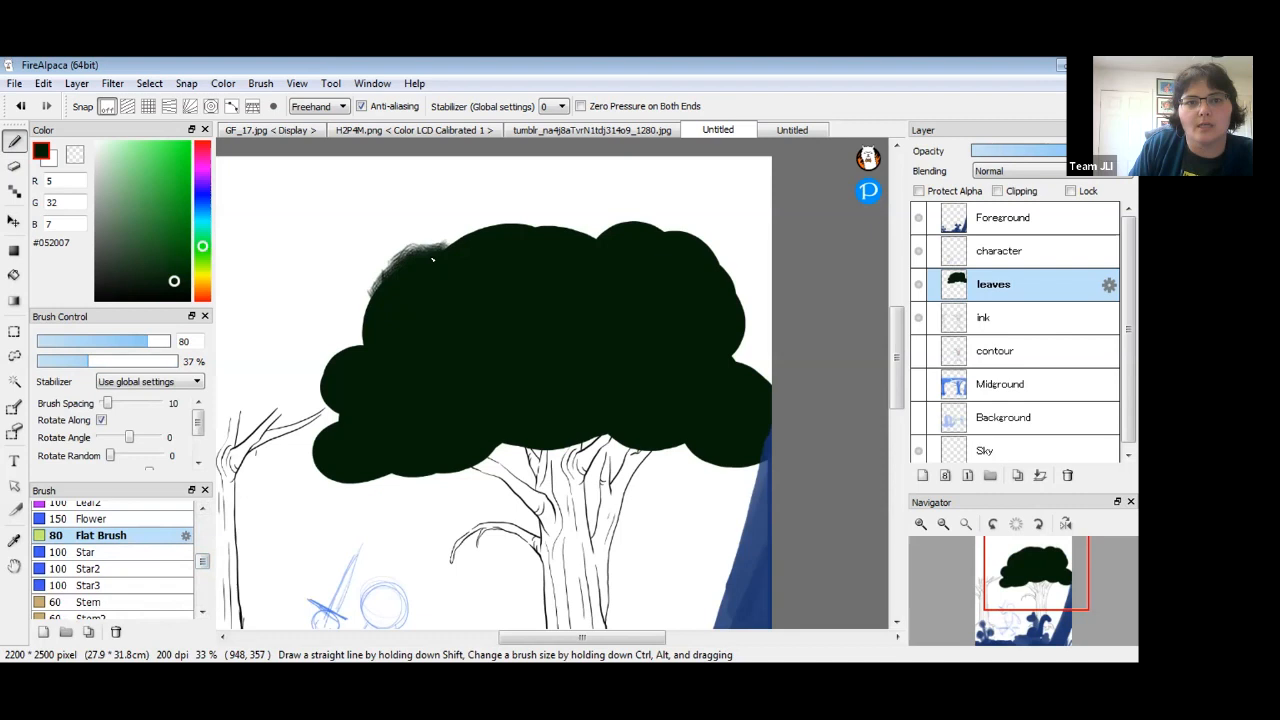
Switch to the Fluffy brush at size 254 and give the crown's upper-left edge a bumpy outline.
drag(203, 562, 203, 586)
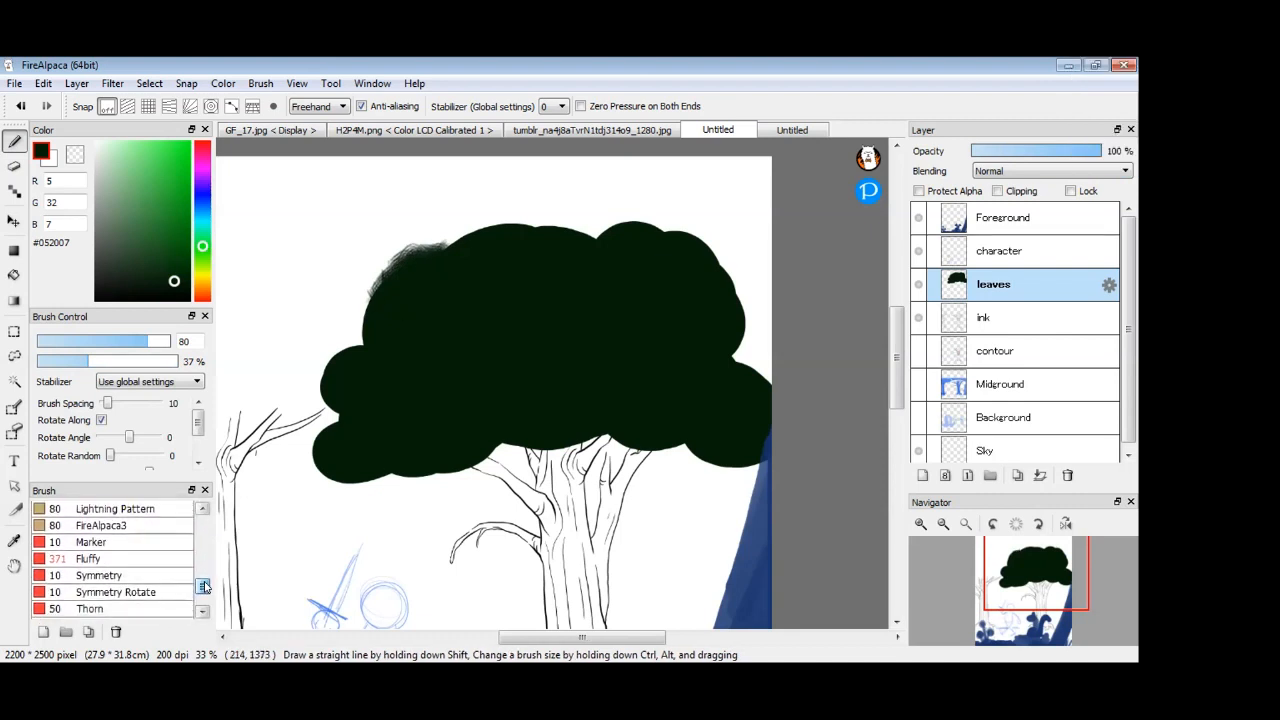
click(142, 558)
drag(166, 342, 191, 342)
drag(410, 249, 421, 257)
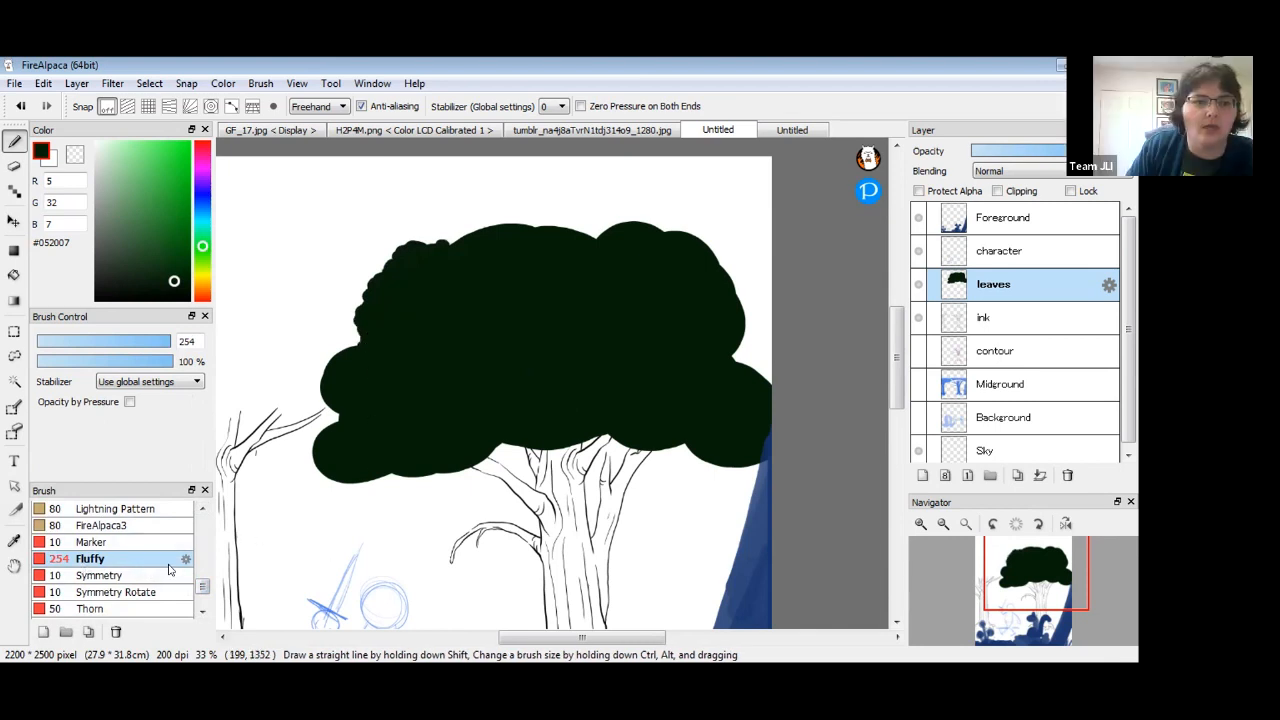
Enlarge the Fluffy brush to 419 and roughen the crown's top, left side and lower-left edge into leafy bumps.
drag(168, 342, 214, 335)
mouse_move(406, 280)
mouse_down()
mouse_move(447, 232)
mouse_move(536, 226)
mouse_up()
drag(420, 308, 330, 352)
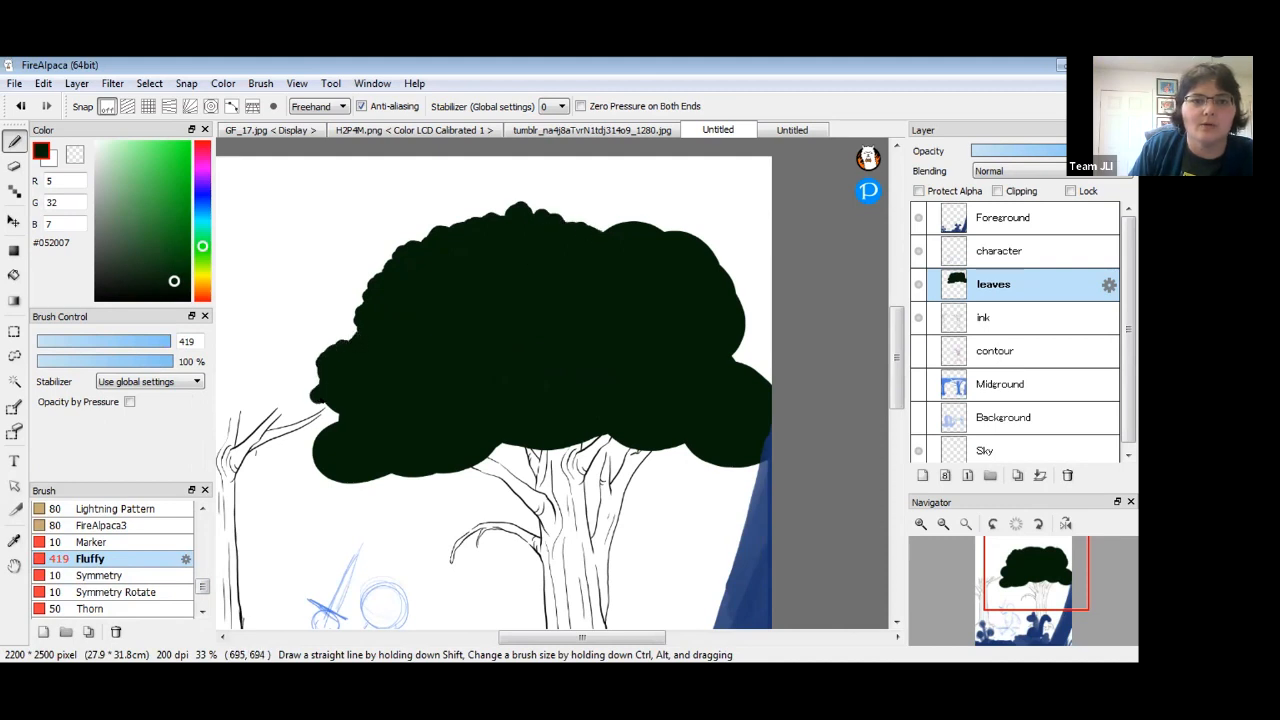
drag(337, 425, 314, 454)
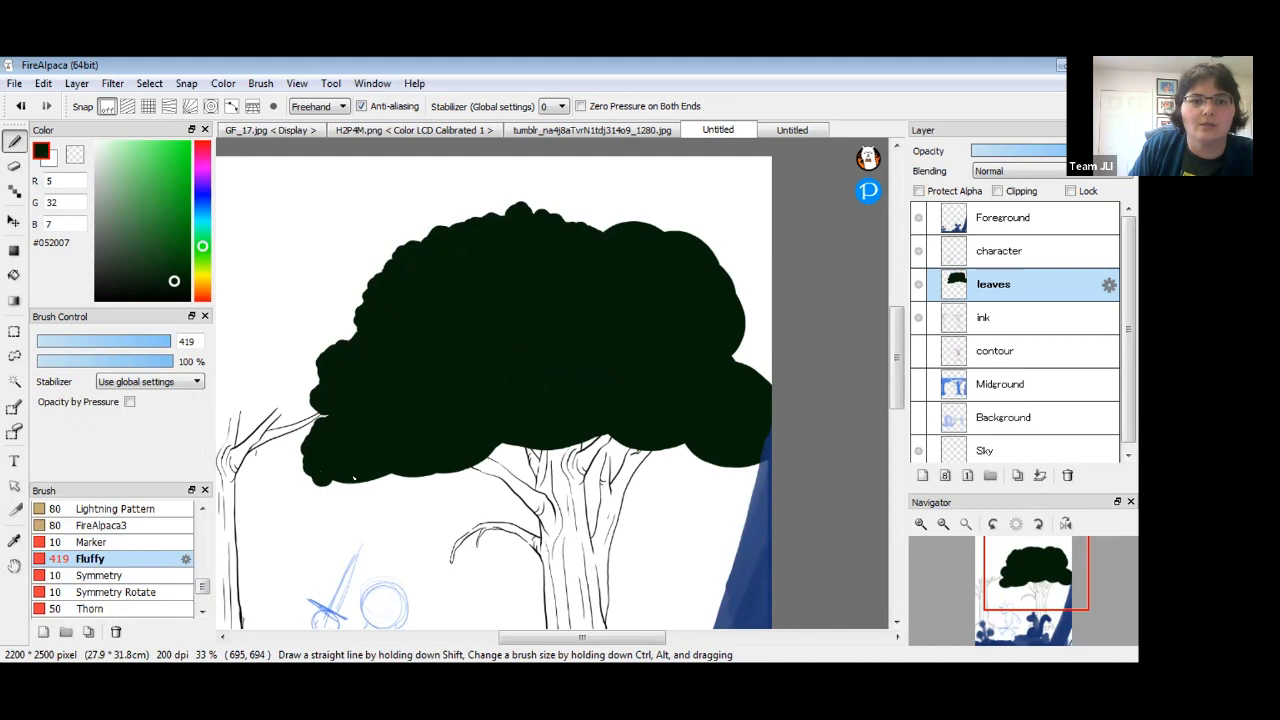
drag(388, 479, 548, 448)
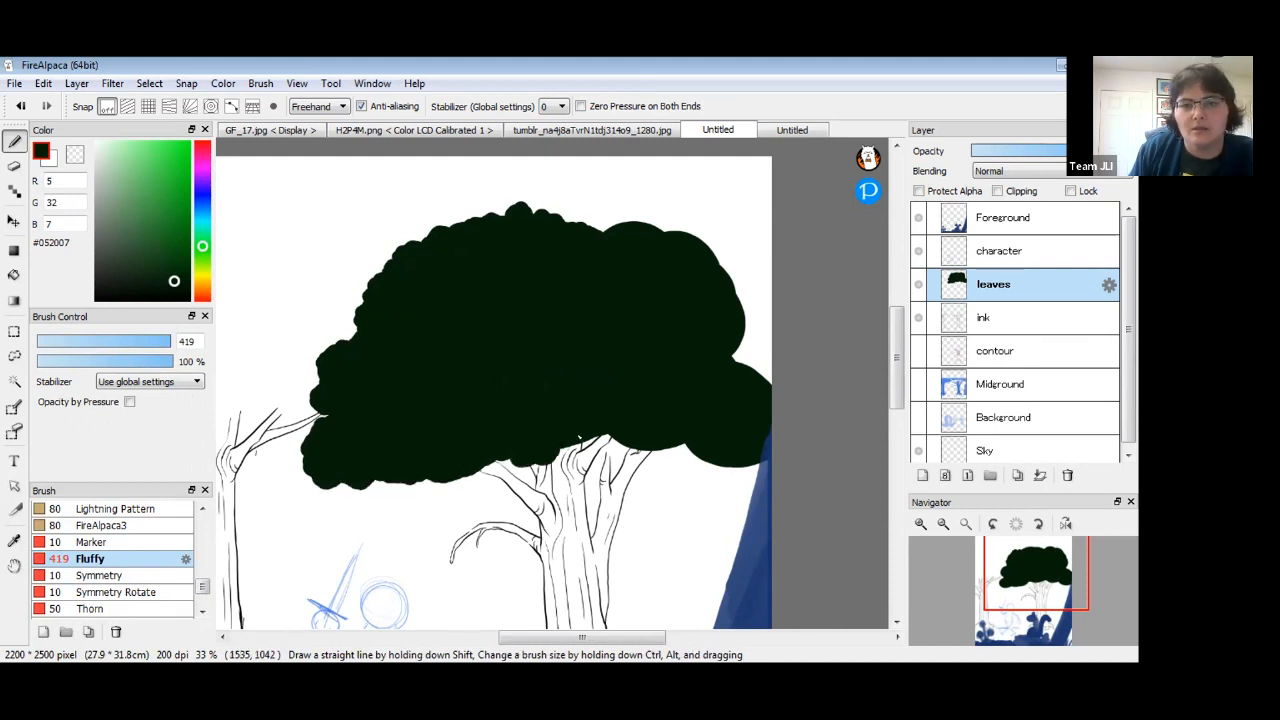
Roughen the crown's upper-right, right and lower-right edges, and add a small leaf clump above the curved lower branch.
mouse_move(574, 233)
mouse_down()
mouse_move(647, 224)
mouse_move(704, 246)
mouse_up()
mouse_move(738, 285)
mouse_down()
mouse_move(736, 330)
mouse_move(758, 369)
mouse_up()
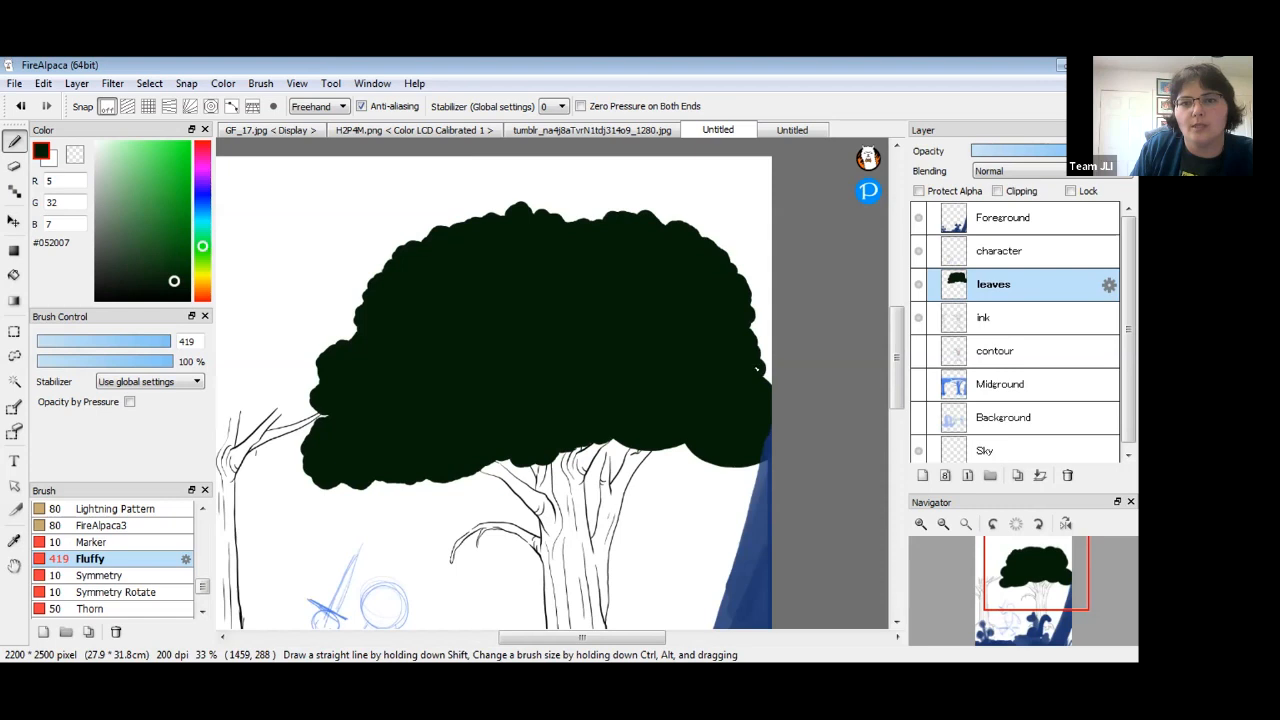
drag(612, 444, 760, 468)
mouse_move(509, 503)
mouse_down()
mouse_move(456, 508)
mouse_move(541, 500)
mouse_up()
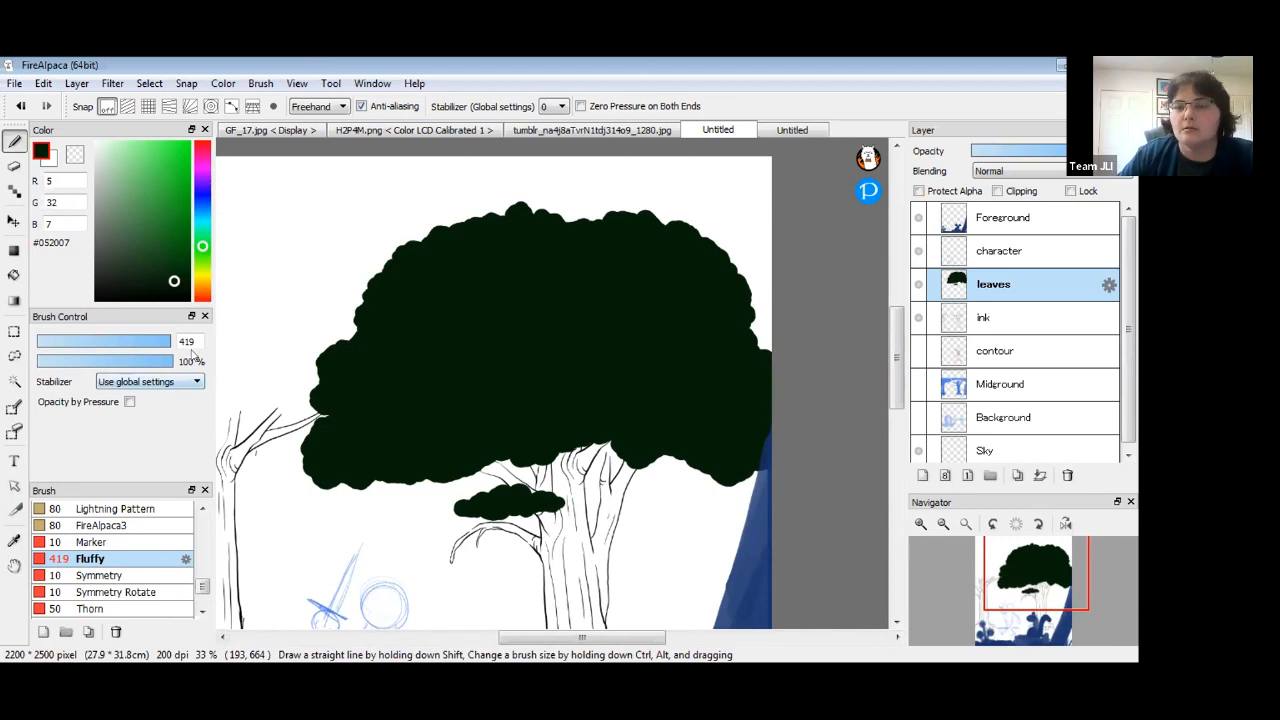
Change the green to #256E17, turn on Protect Alpha for the leaves layer, and paint the lit foliage over most of the crown.
drag(173, 283, 170, 232)
click(202, 253)
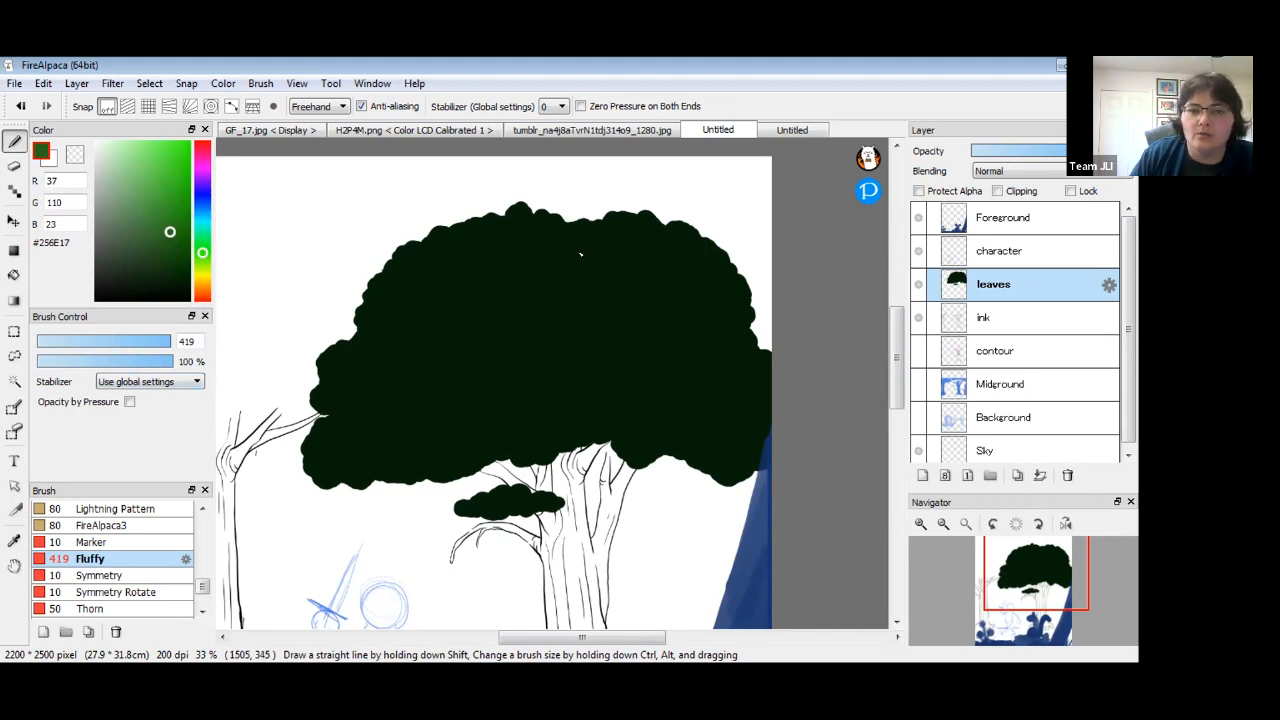
mouse_move(610, 244)
mouse_down()
mouse_move(624, 300)
mouse_move(662, 308)
mouse_move(699, 347)
mouse_move(666, 358)
mouse_move(700, 422)
mouse_move(645, 440)
mouse_move(606, 408)
mouse_move(528, 398)
mouse_move(378, 445)
mouse_move(340, 405)
mouse_move(360, 380)
mouse_up()
drag(418, 354, 427, 351)
click(918, 190)
mouse_move(345, 392)
mouse_down()
mouse_move(325, 360)
mouse_move(353, 372)
mouse_move(355, 335)
mouse_move(383, 368)
mouse_move(393, 412)
mouse_move(393, 378)
mouse_move(411, 358)
mouse_move(438, 378)
mouse_move(446, 320)
mouse_move(407, 270)
mouse_move(475, 233)
mouse_move(436, 263)
mouse_move(478, 236)
mouse_move(555, 246)
mouse_move(499, 205)
mouse_move(468, 321)
mouse_move(432, 352)
mouse_move(516, 282)
mouse_move(607, 276)
mouse_move(496, 380)
mouse_move(529, 388)
mouse_move(511, 393)
mouse_move(634, 385)
mouse_move(657, 412)
mouse_move(676, 400)
mouse_move(656, 413)
mouse_move(568, 390)
mouse_move(621, 323)
mouse_move(661, 343)
mouse_up()
mouse_move(357, 426)
mouse_down()
mouse_move(316, 423)
mouse_move(299, 461)
mouse_move(322, 446)
mouse_move(376, 446)
mouse_up()
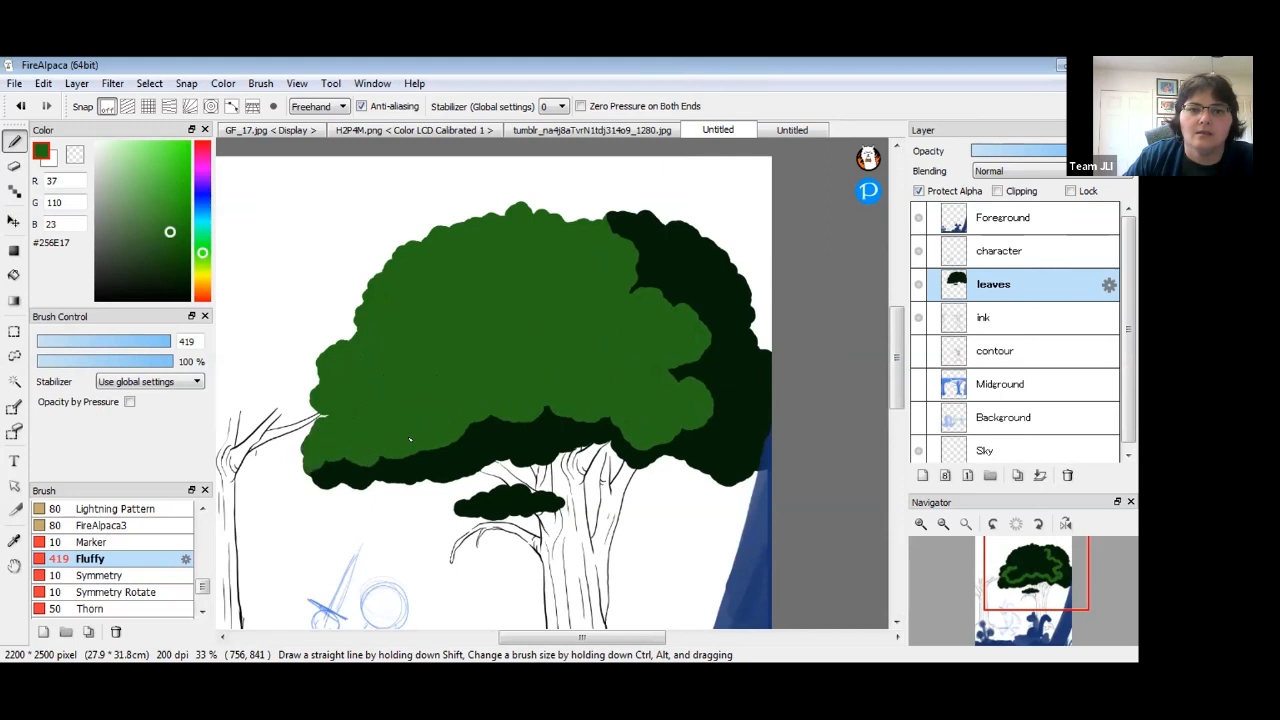
Extend the lit foliage to the upper right and reshape the shadow along the crown's underside, alternating sampled greens #052007 and #256E17.
mouse_move(612, 232)
mouse_down()
mouse_move(659, 222)
mouse_move(639, 224)
mouse_move(658, 226)
mouse_move(629, 247)
mouse_move(630, 287)
mouse_move(700, 316)
mouse_move(710, 342)
mouse_move(704, 357)
mouse_move(664, 372)
mouse_up()
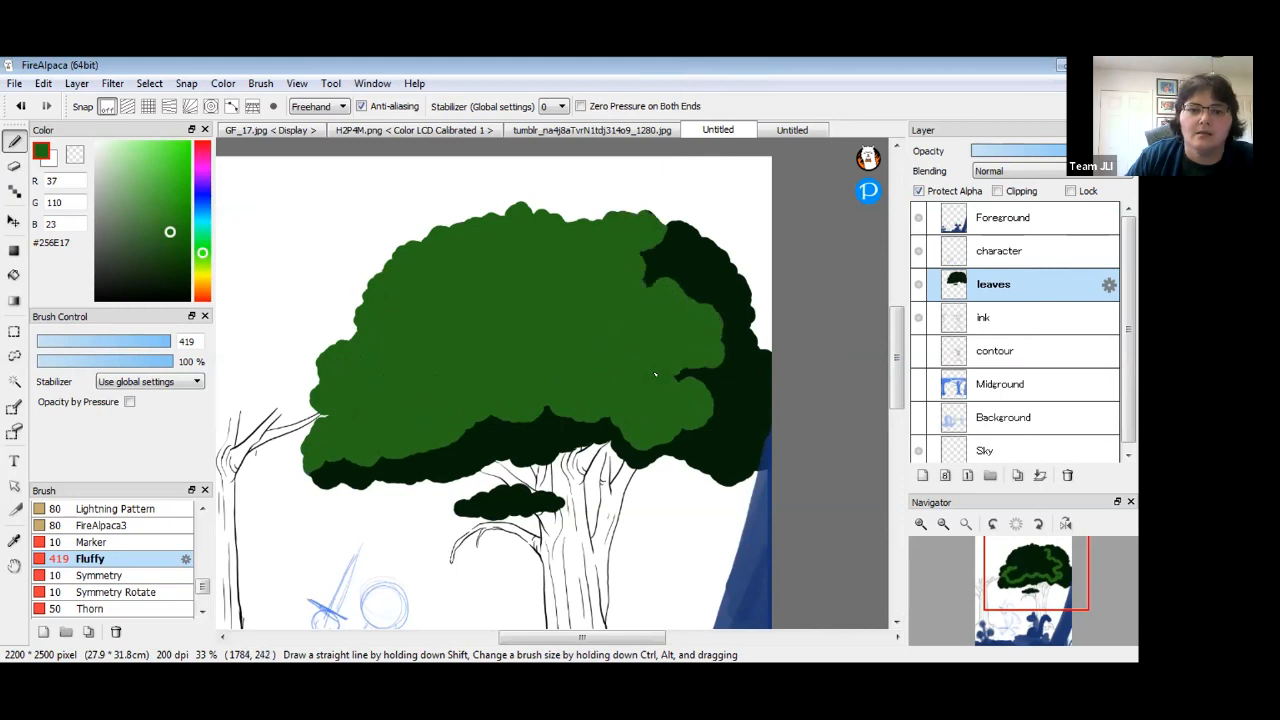
mouse_move(490, 420)
mouse_down()
mouse_move(462, 448)
mouse_move(411, 448)
mouse_move(485, 435)
mouse_move(475, 424)
mouse_move(504, 398)
mouse_move(528, 426)
mouse_move(558, 408)
mouse_move(582, 450)
mouse_move(568, 431)
mouse_move(544, 437)
mouse_move(610, 420)
mouse_move(633, 438)
mouse_move(686, 432)
mouse_up()
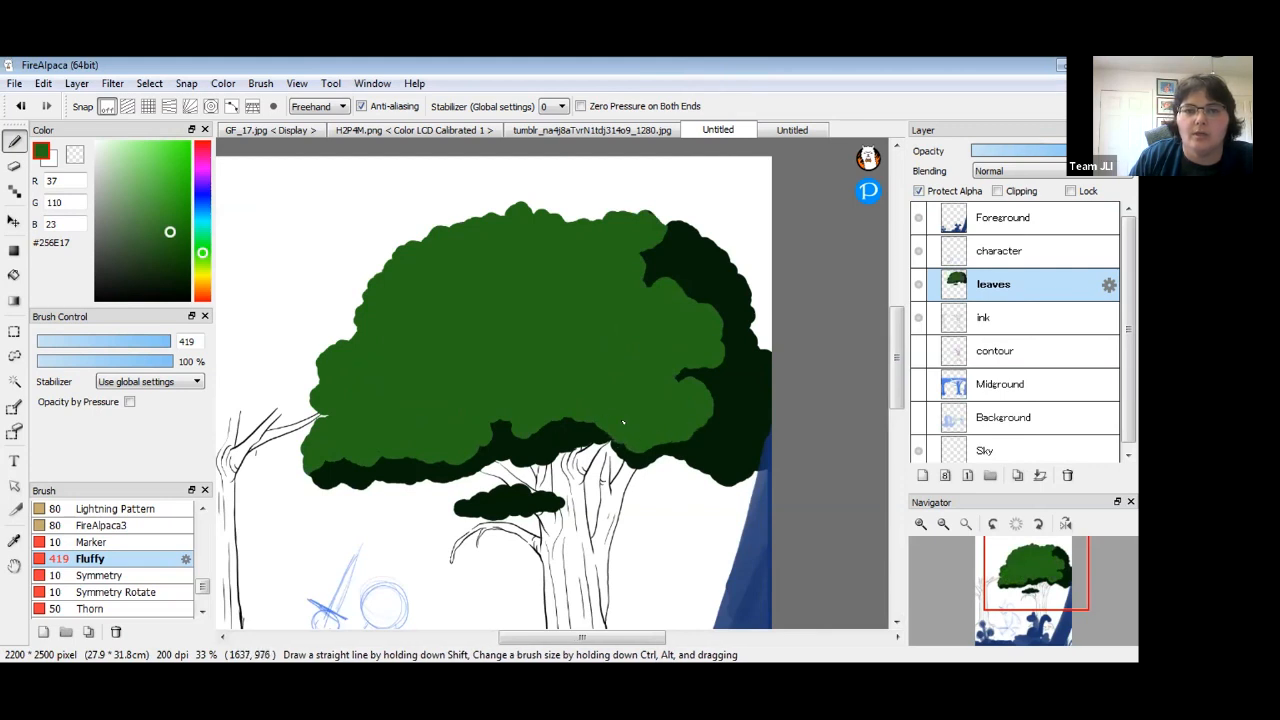
alt+click(396, 456)
mouse_move(305, 464)
mouse_down()
mouse_move(433, 468)
mouse_move(543, 432)
mouse_move(704, 430)
mouse_up()
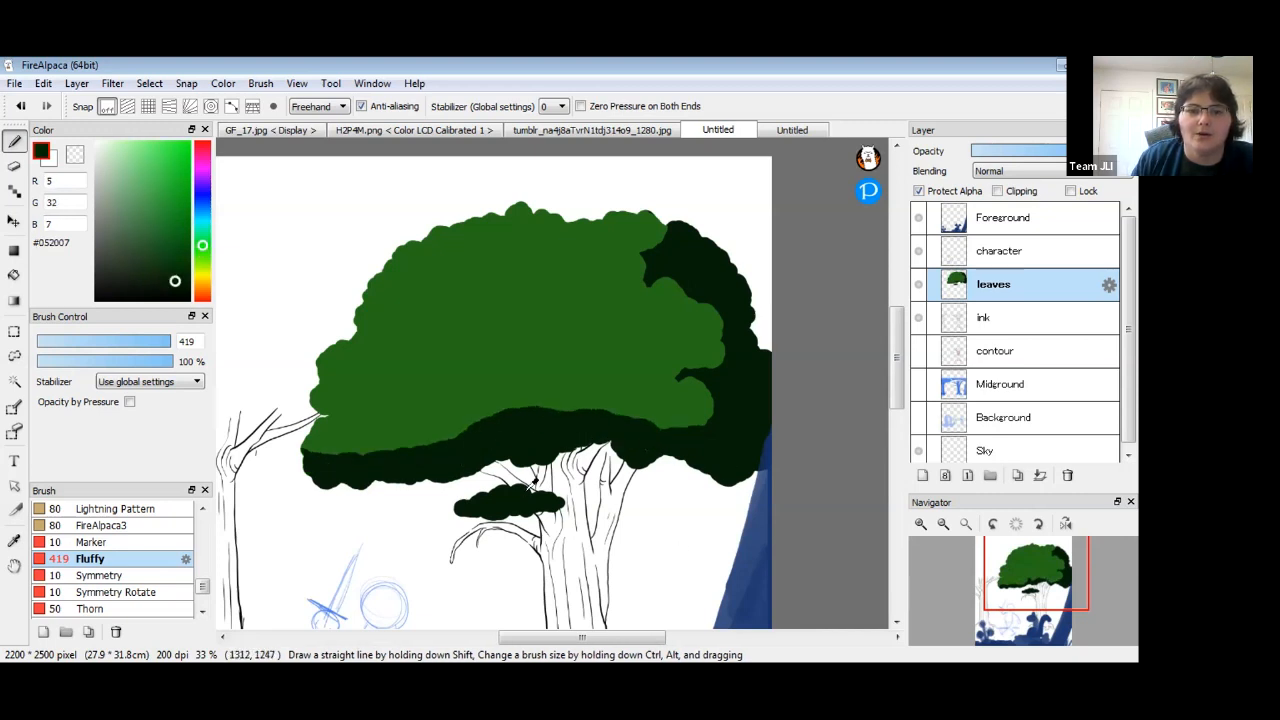
alt+click(548, 404)
mouse_move(512, 420)
mouse_down()
mouse_move(541, 434)
mouse_move(531, 446)
mouse_move(536, 418)
mouse_move(556, 415)
mouse_move(523, 438)
mouse_move(488, 430)
mouse_move(490, 412)
mouse_move(423, 451)
mouse_move(465, 425)
mouse_move(402, 448)
mouse_move(381, 440)
mouse_move(358, 459)
mouse_move(330, 440)
mouse_up()
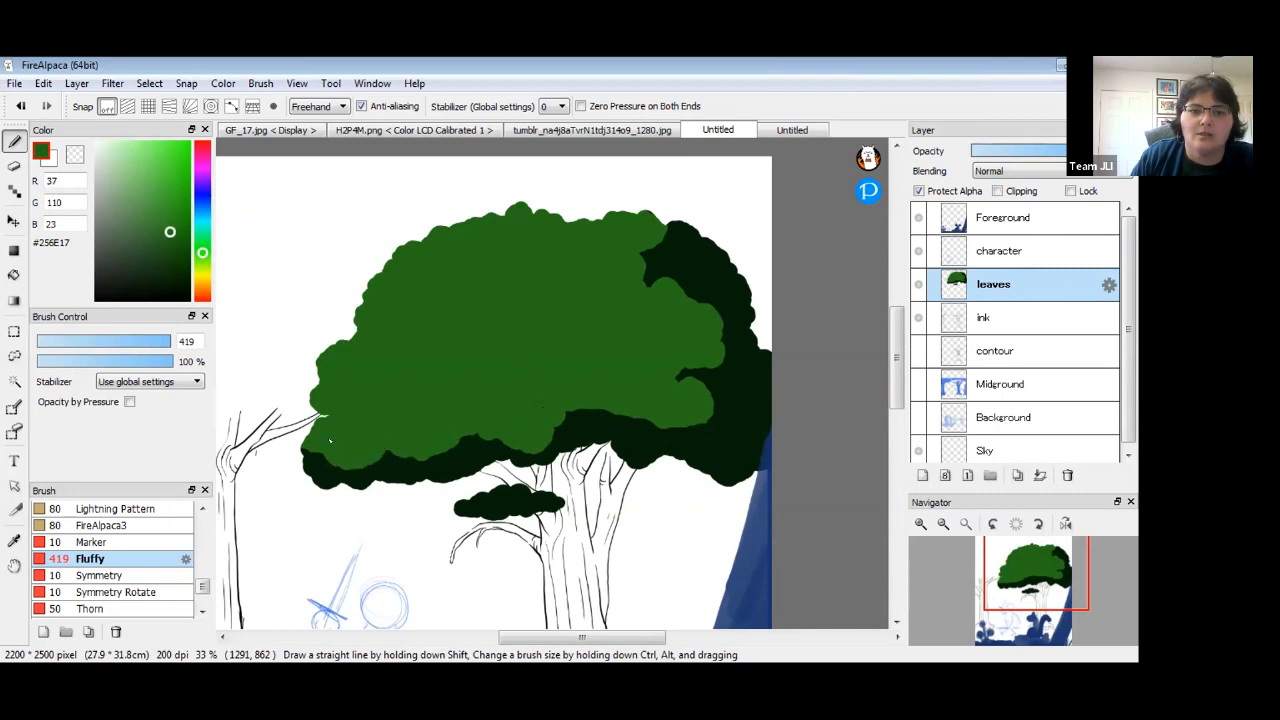
Extend the lit foliage along the crown's lower-left edge, and switch to the Pen brush with the sampled green #256E17.
mouse_move(632, 424)
mouse_down()
mouse_move(650, 432)
mouse_move(612, 412)
mouse_up()
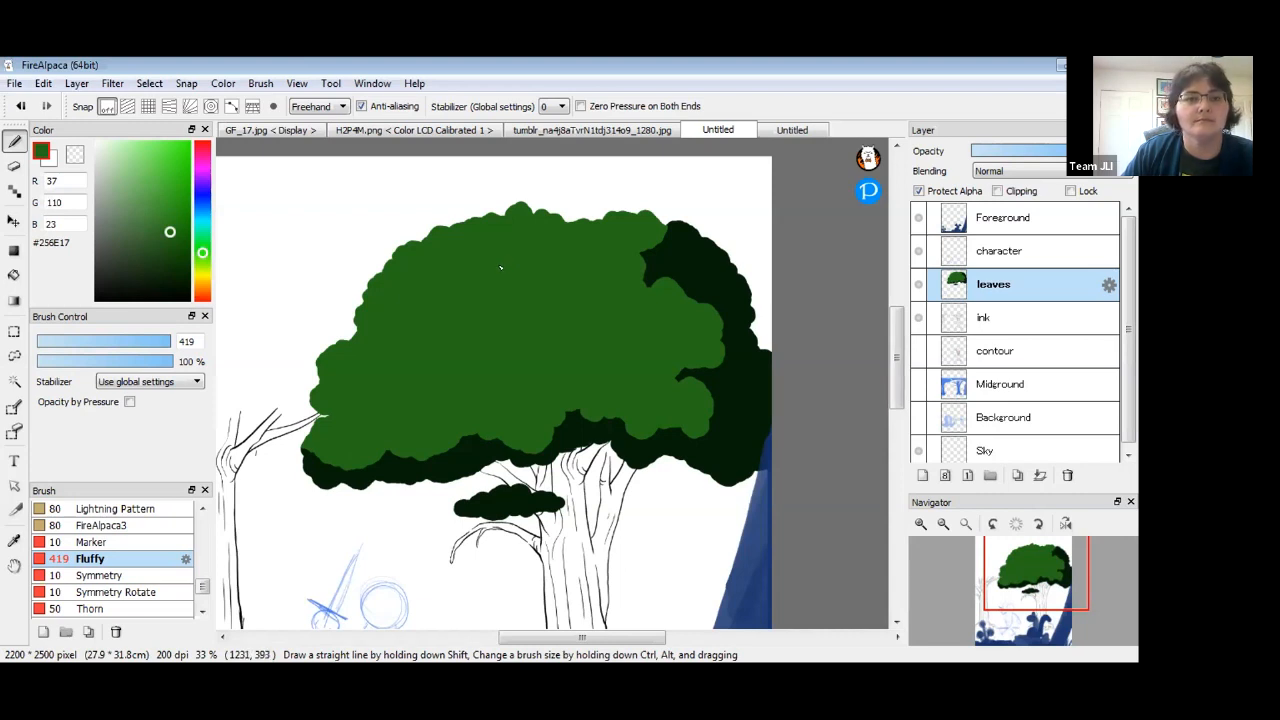
click(169, 229)
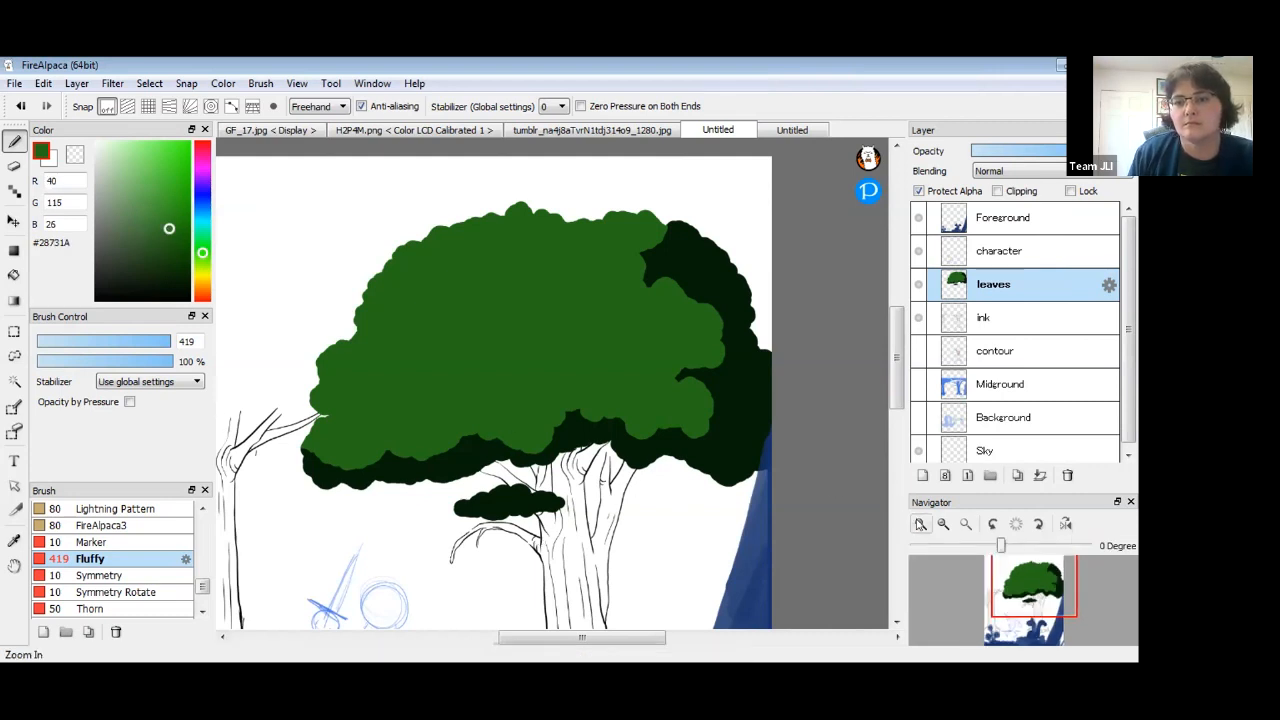
click(921, 525)
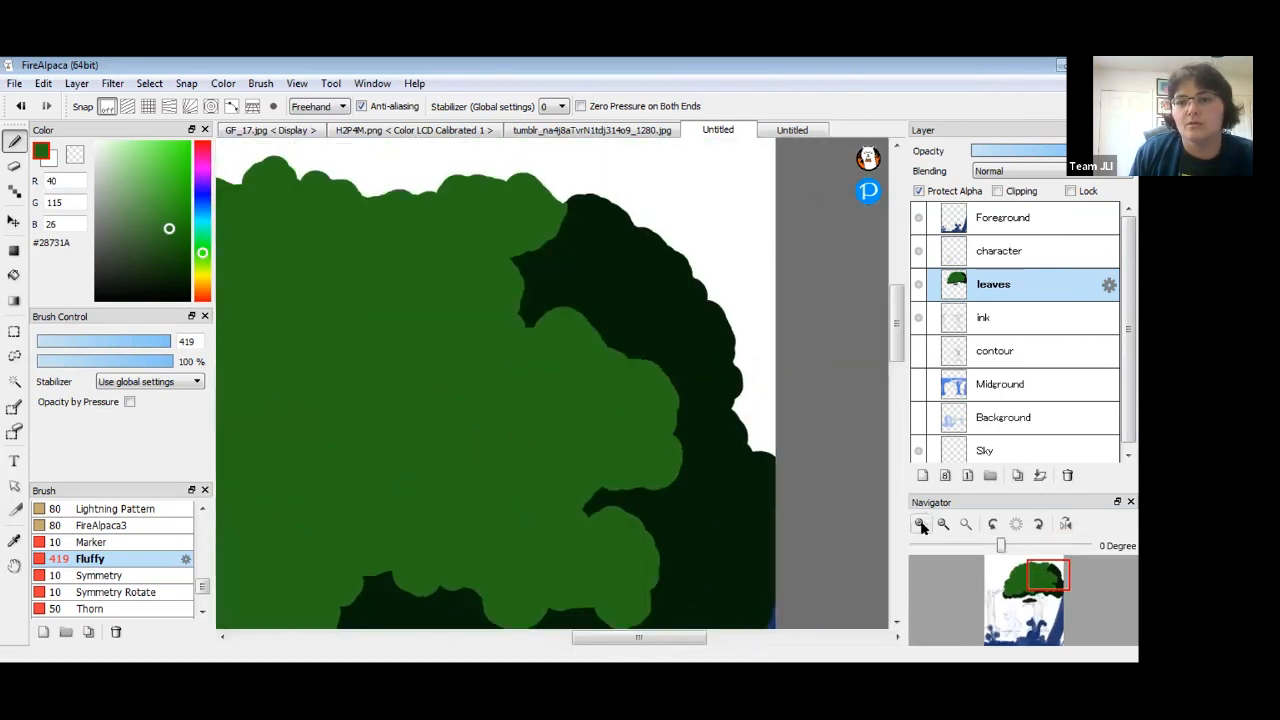
click(921, 527)
click(921, 527)
drag(621, 335, 481, 471)
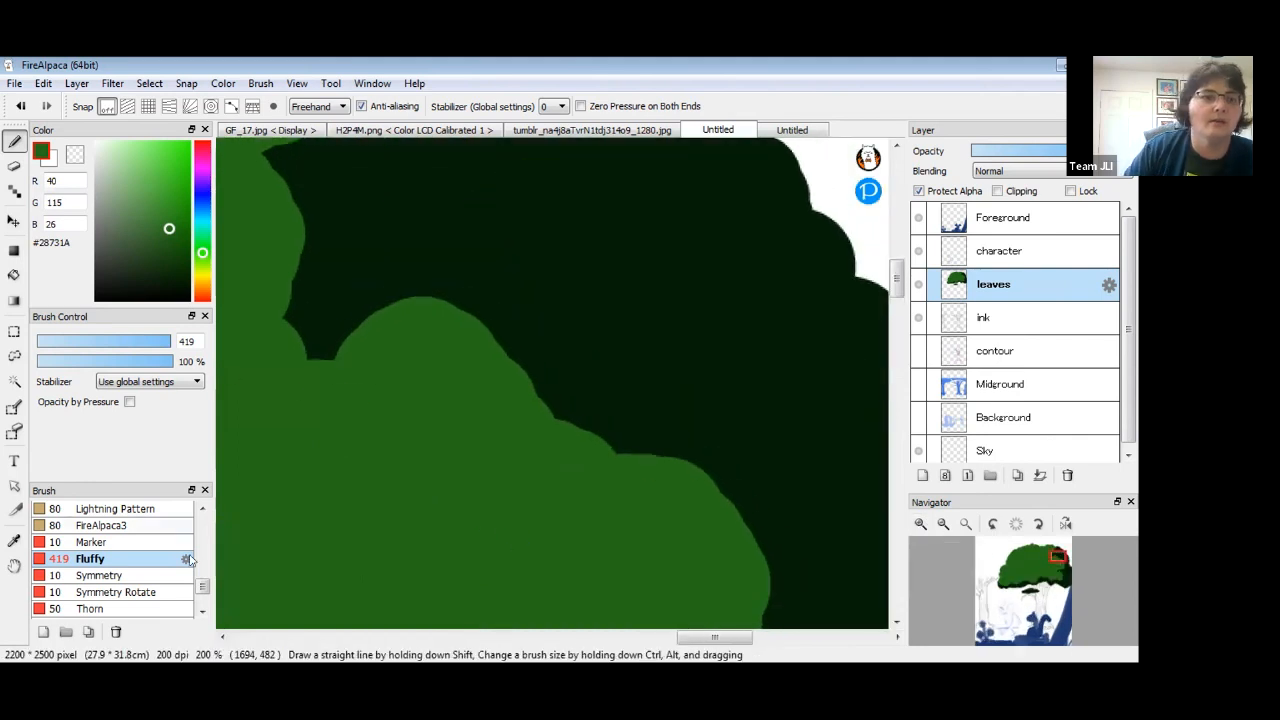
drag(202, 584, 204, 505)
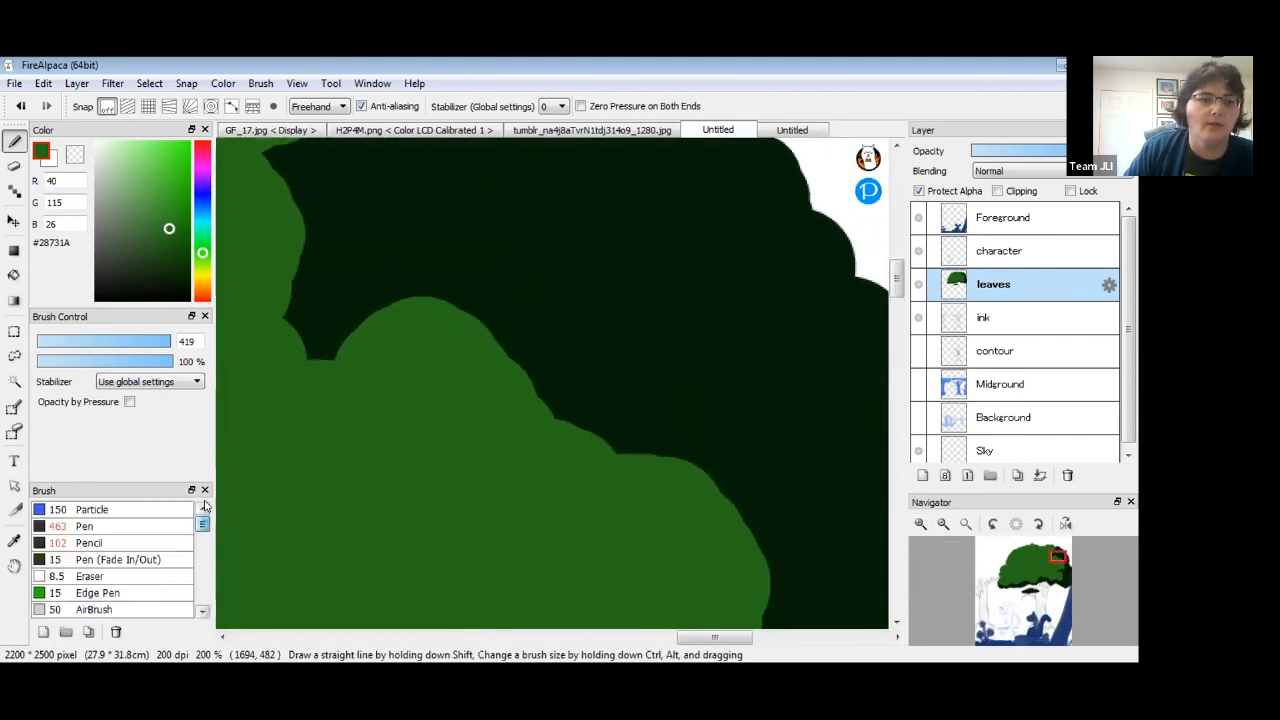
click(106, 527)
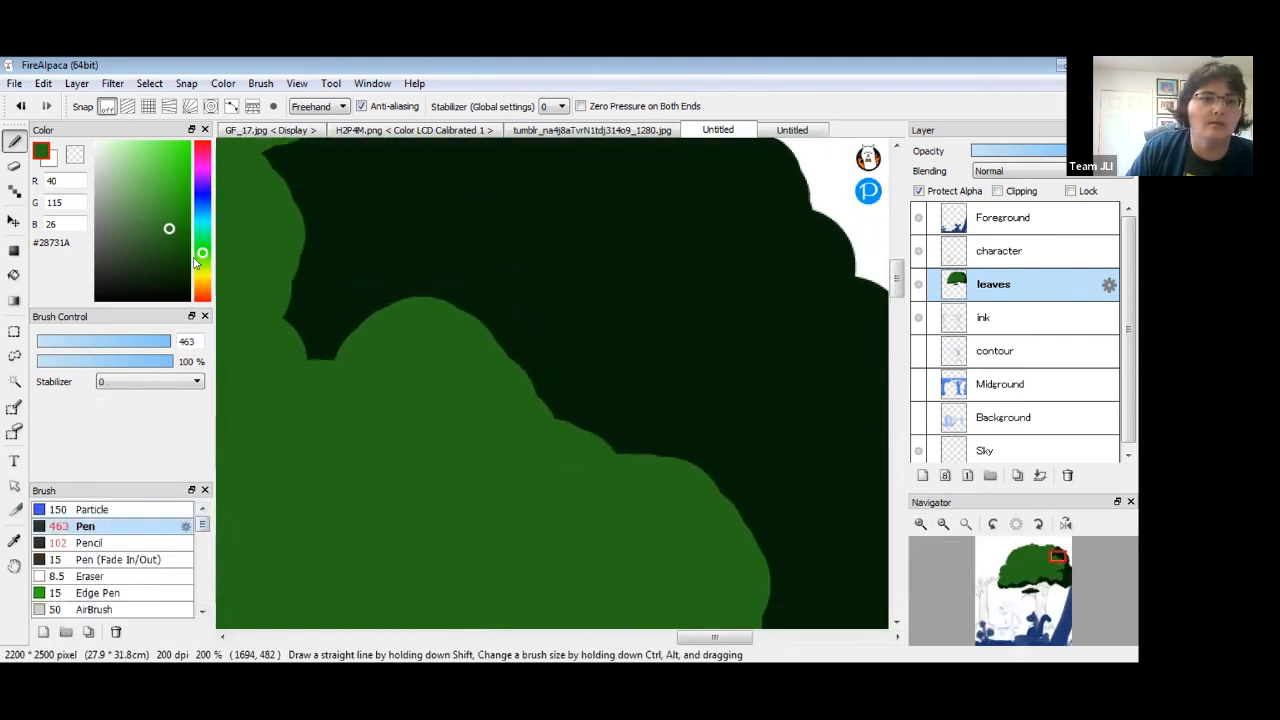
alt+click(415, 367)
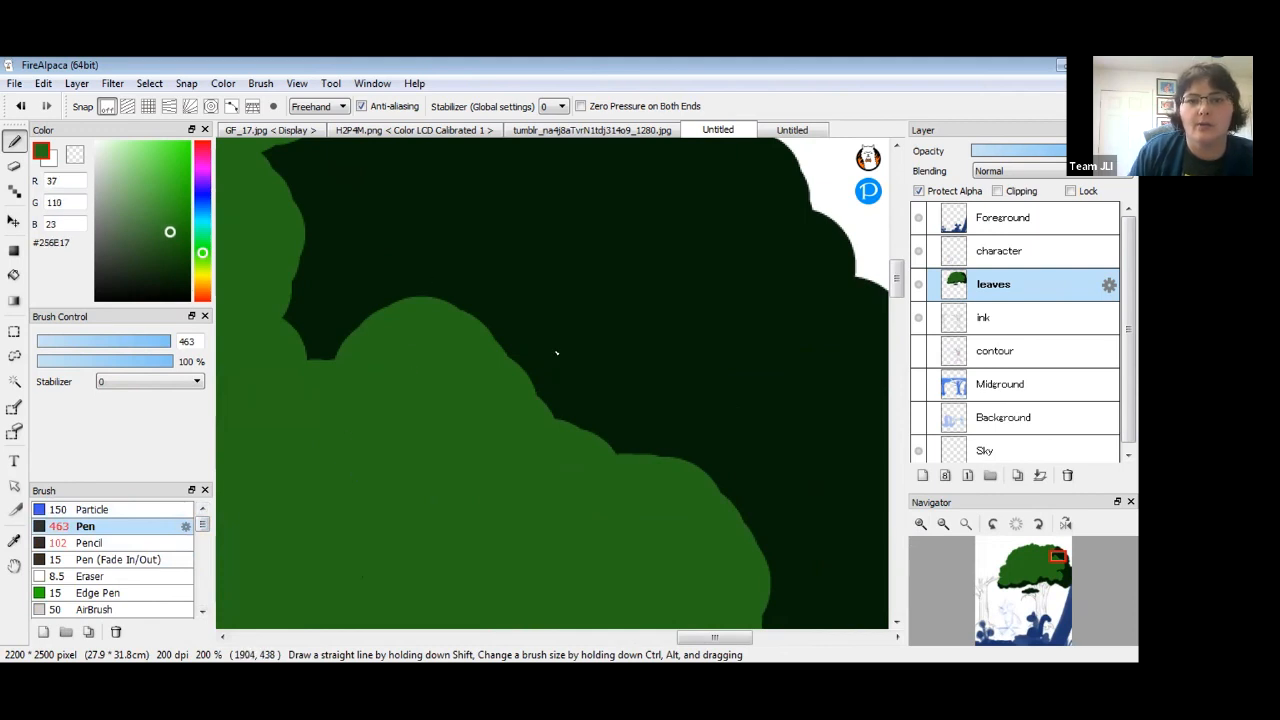
Reduce the Pen to about size 16 and draw a fan of pointed leaves on the lit bump inside the crown's upper-right shadow.
click(485, 324)
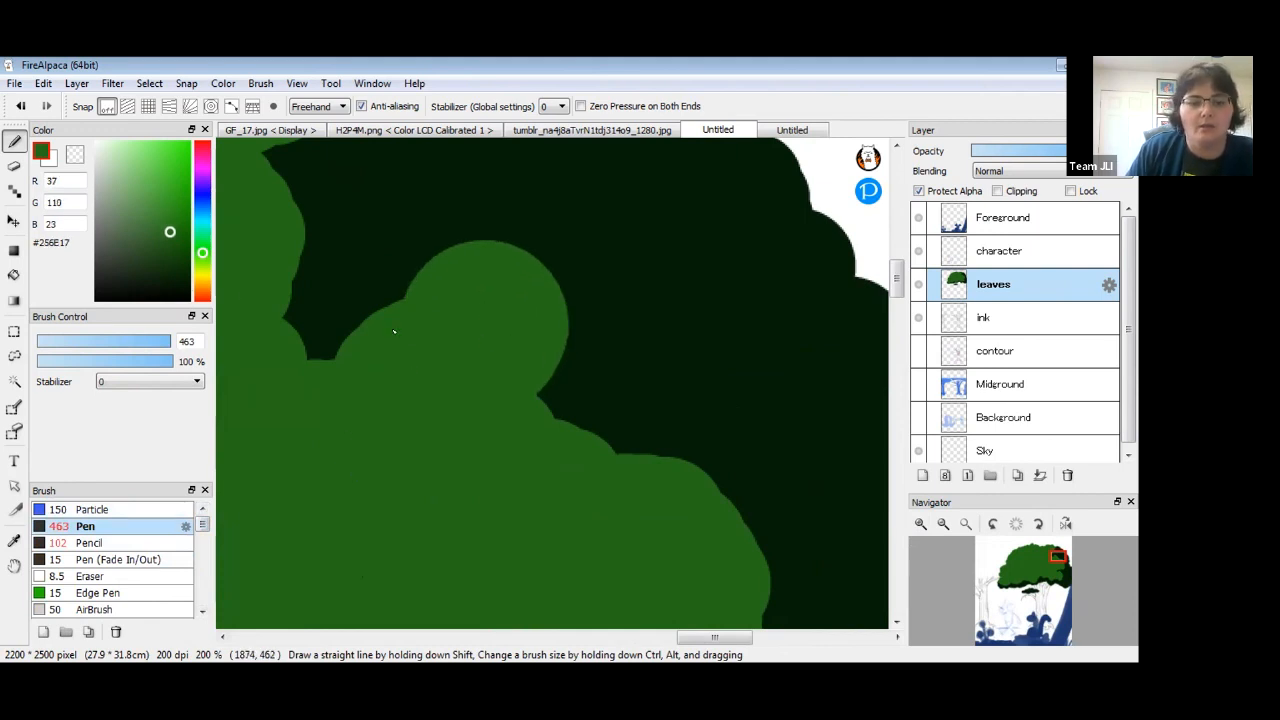
key(ctrl+z)
drag(160, 342, 60, 357)
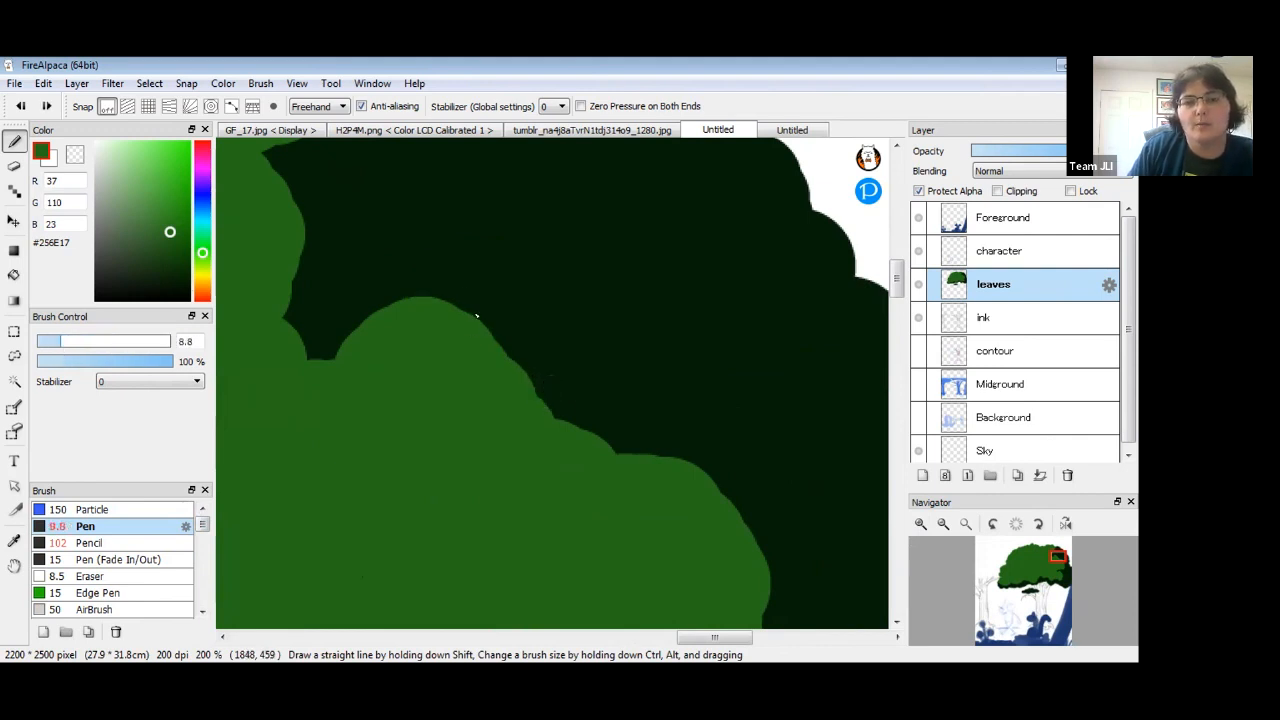
mouse_move(496, 291)
mouse_down()
mouse_move(496, 339)
mouse_move(497, 302)
mouse_move(485, 321)
mouse_move(498, 301)
mouse_move(496, 324)
mouse_move(528, 327)
mouse_move(511, 355)
mouse_move(523, 334)
mouse_move(461, 348)
mouse_move(462, 412)
mouse_up()
drag(60, 342, 80, 340)
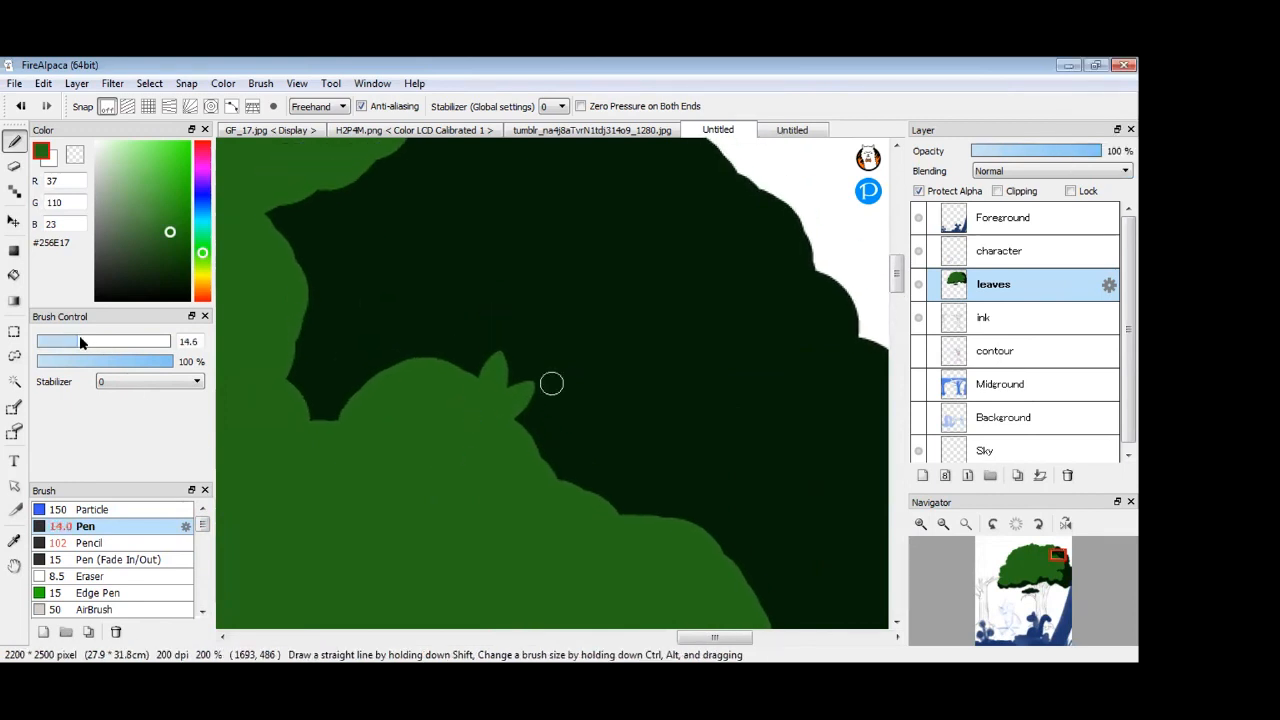
mouse_move(441, 313)
mouse_down()
mouse_move(440, 354)
mouse_move(439, 316)
mouse_move(448, 359)
mouse_move(418, 348)
mouse_move(483, 355)
mouse_move(470, 372)
mouse_move(466, 351)
mouse_move(455, 366)
mouse_move(520, 398)
mouse_up()
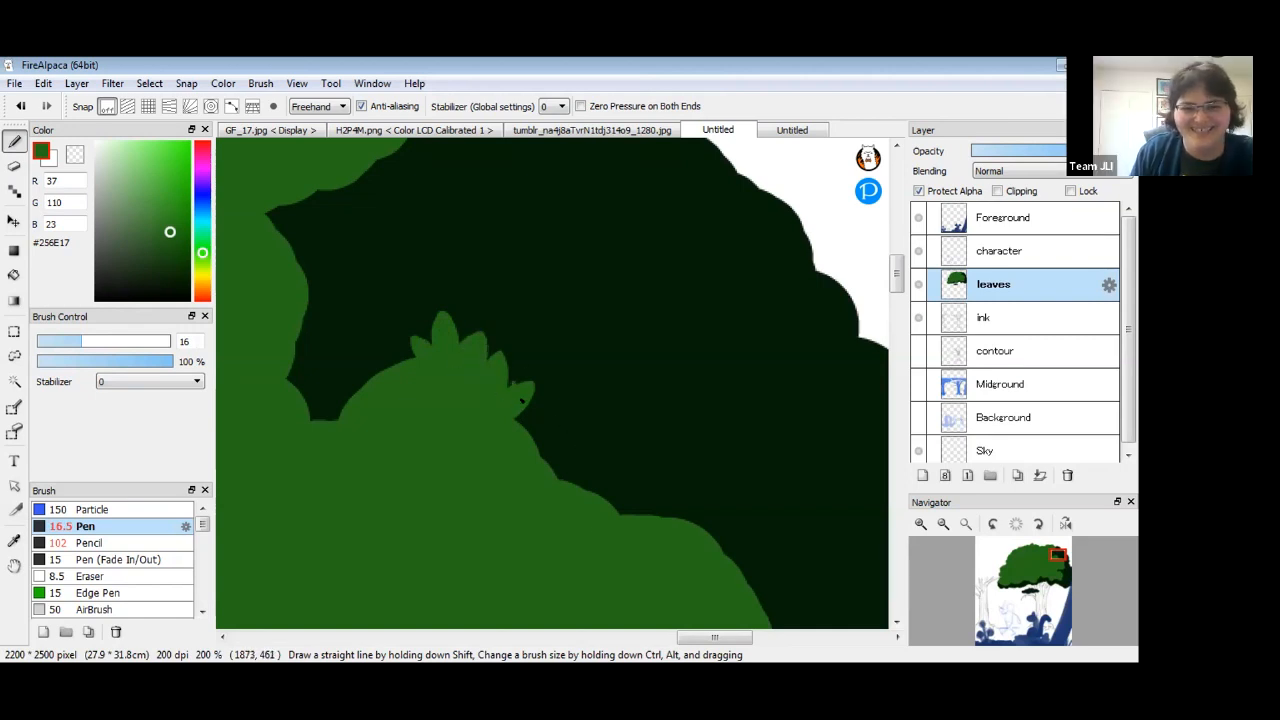
Add leaf tips farther down the slope, on the upper clump's edge with a small twig, and around the notch between the clumps.
mouse_move(590, 500)
mouse_down()
mouse_move(598, 470)
mouse_move(621, 500)
mouse_up()
drag(484, 432, 645, 550)
mouse_move(484, 309)
mouse_down()
mouse_move(521, 316)
mouse_move(492, 303)
mouse_move(543, 289)
mouse_up()
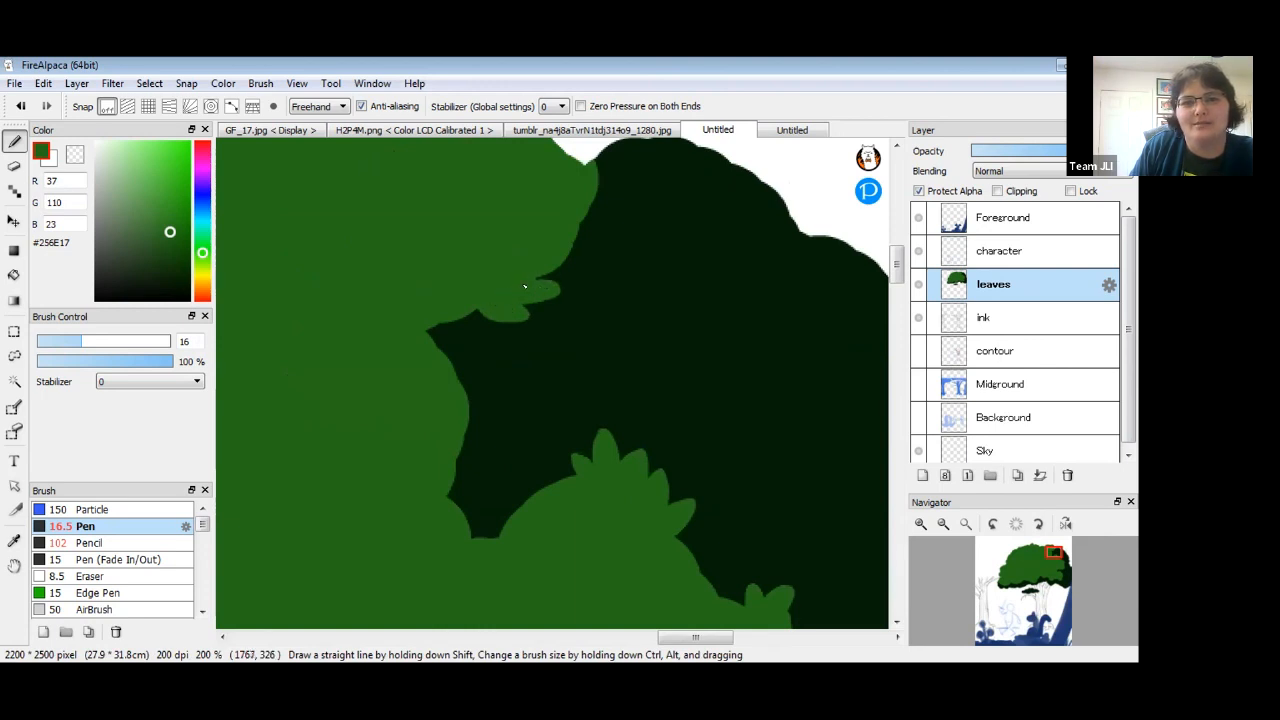
scroll(477, 329, up, 3)
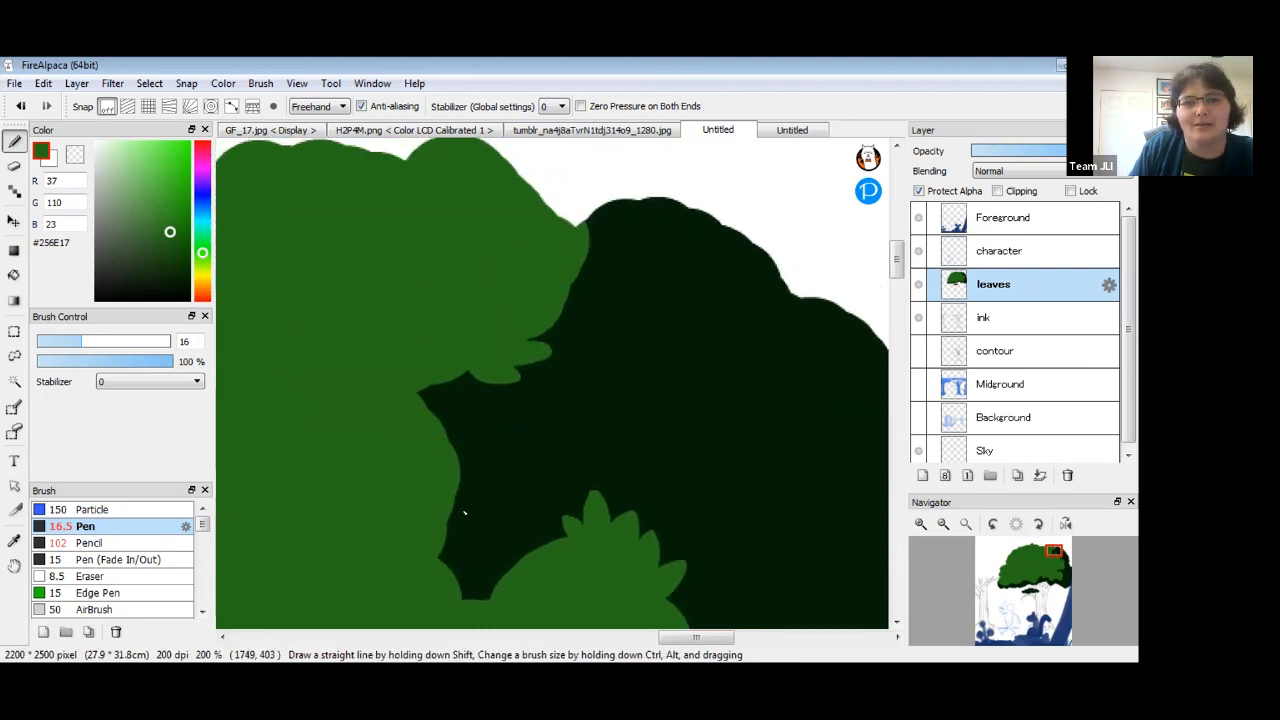
mouse_move(575, 292)
mouse_down()
mouse_move(595, 283)
mouse_move(568, 287)
mouse_move(589, 260)
mouse_move(572, 306)
mouse_move(423, 323)
mouse_move(619, 260)
mouse_move(650, 236)
mouse_move(645, 255)
mouse_up()
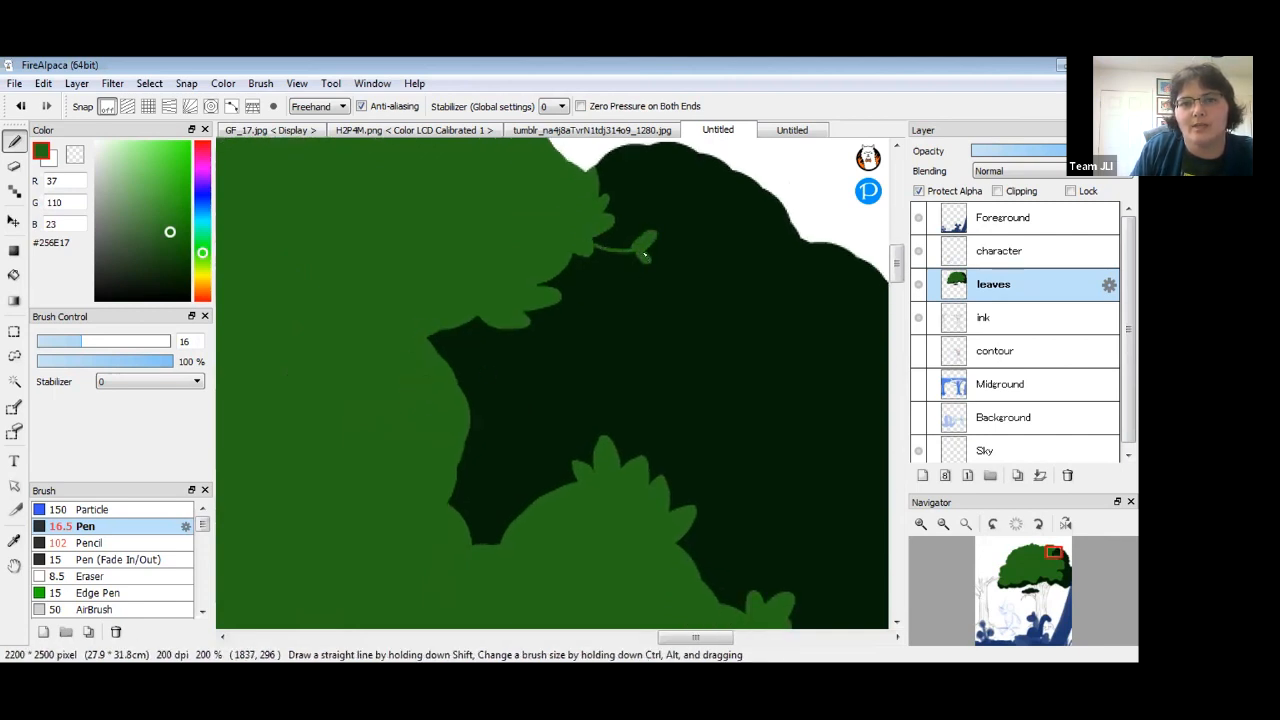
mouse_move(447, 401)
mouse_down()
mouse_move(514, 358)
mouse_move(501, 393)
mouse_move(494, 355)
mouse_up()
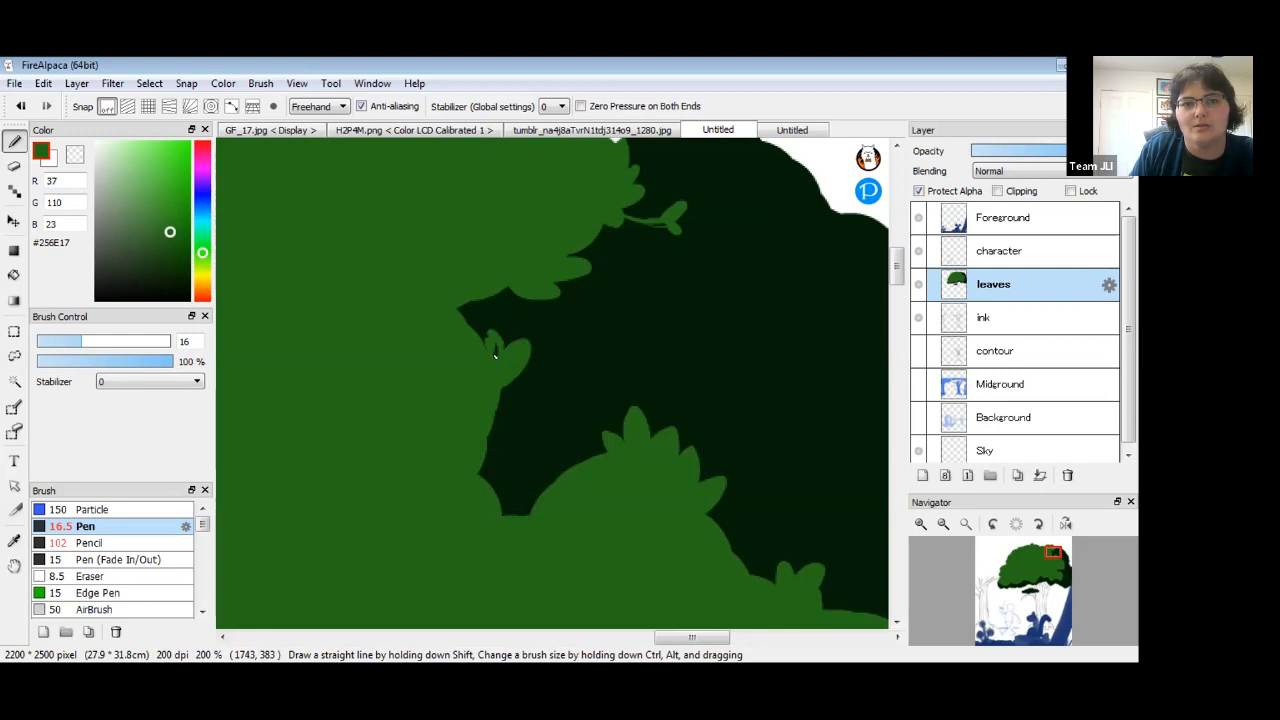
mouse_move(490, 488)
mouse_down()
mouse_move(510, 465)
mouse_move(498, 503)
mouse_move(483, 471)
mouse_move(543, 494)
mouse_move(568, 485)
mouse_move(552, 451)
mouse_move(558, 482)
mouse_up()
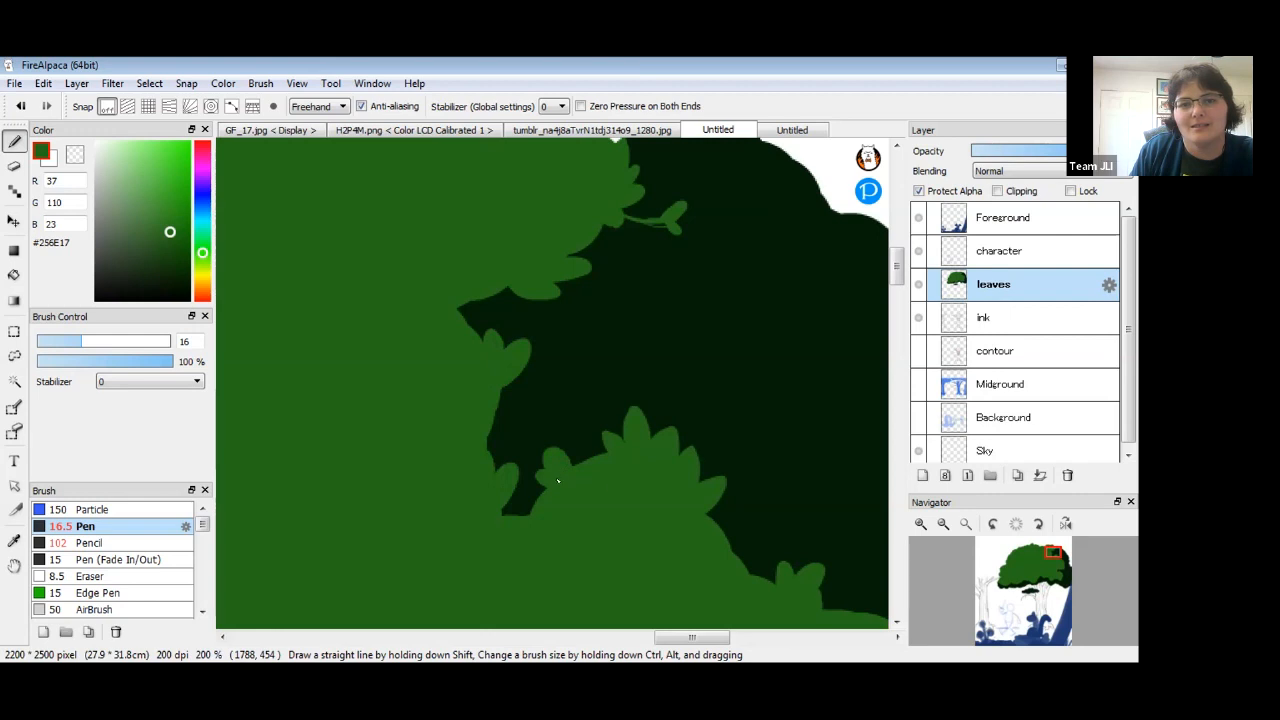
Draw #256E17 leaf tips along the right edge of the middle lit clump and begin the upper edge of the clump below.
click(943, 524)
click(943, 524)
click(943, 524)
drag(480, 575, 838, 469)
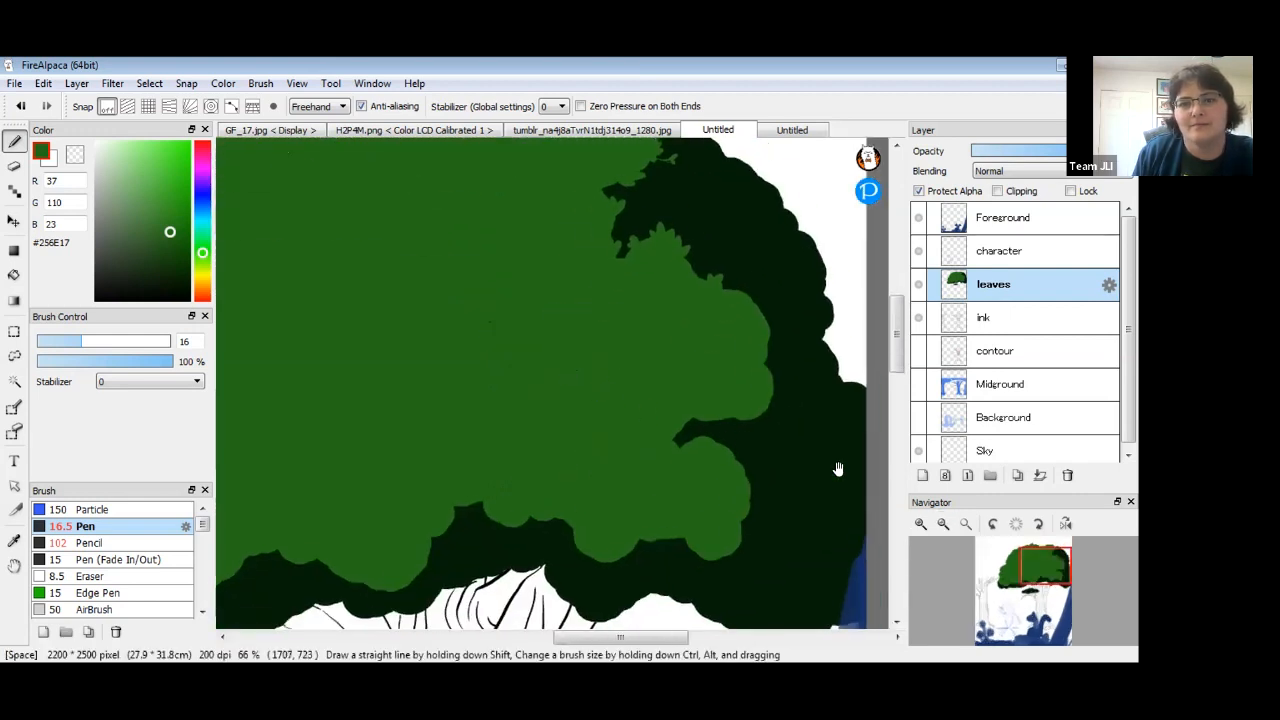
click(943, 524)
drag(614, 471, 607, 490)
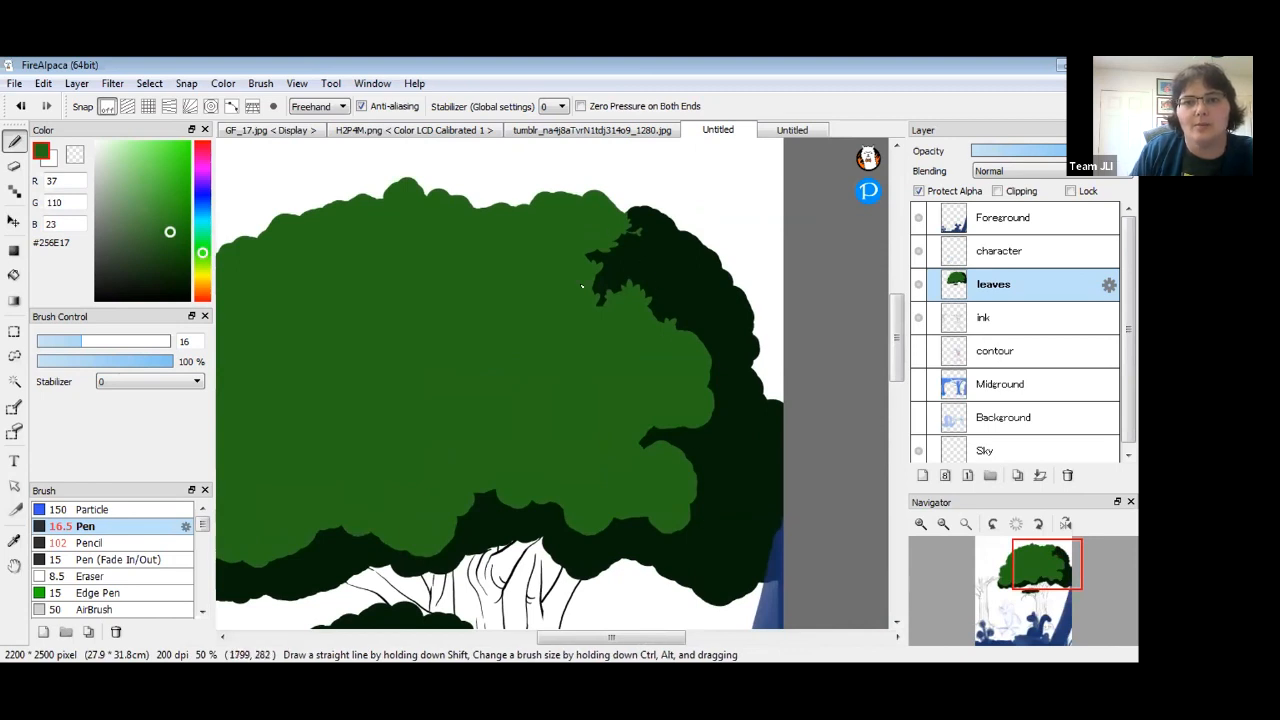
alt+click(632, 236)
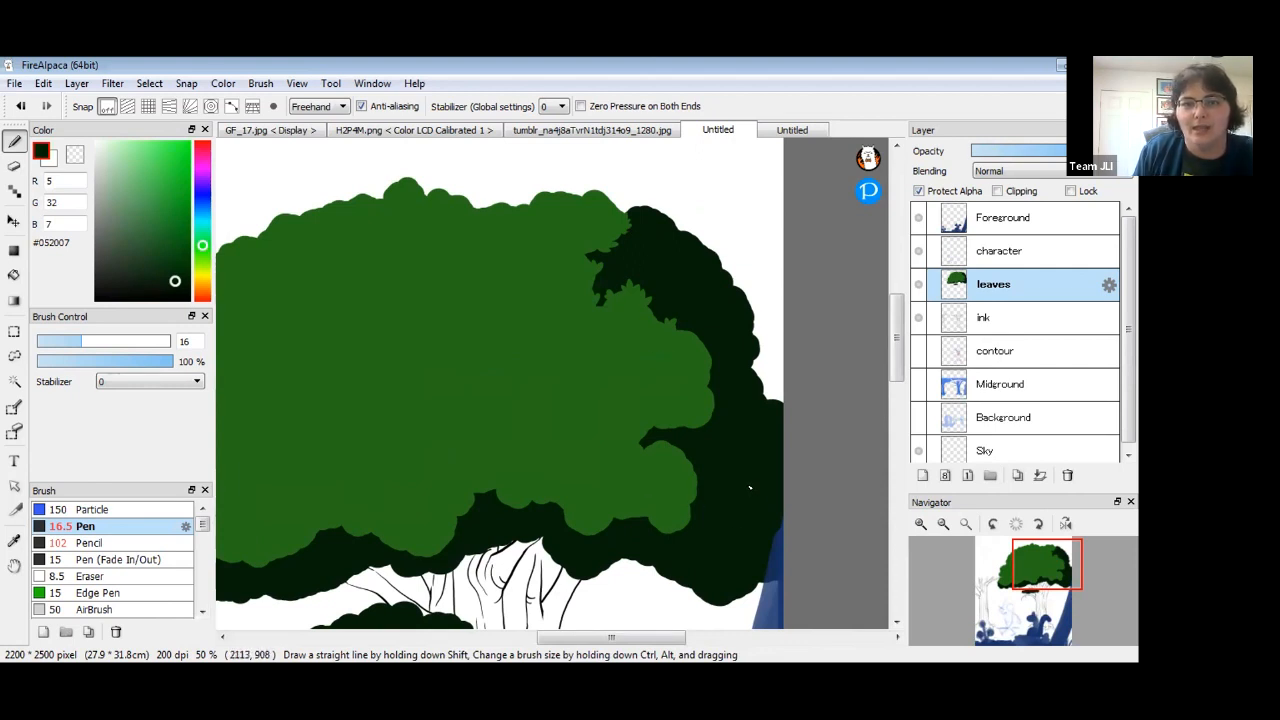
alt+click(662, 327)
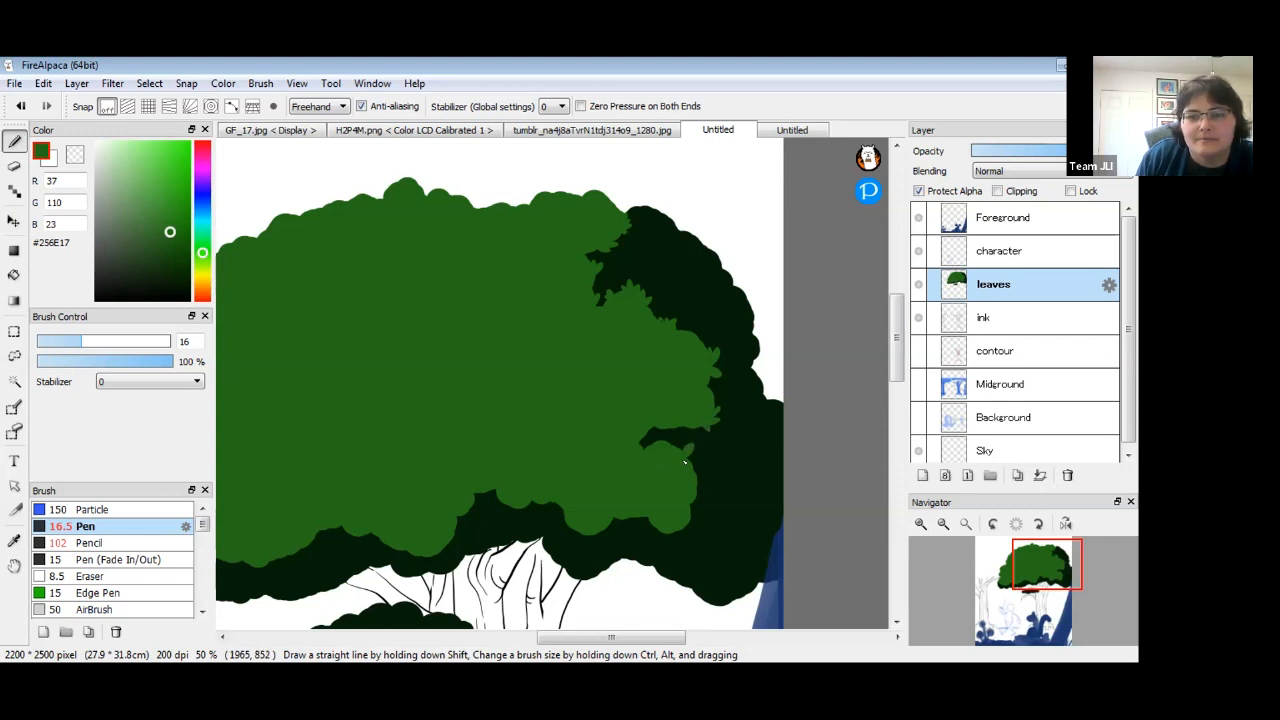
drag(697, 456, 686, 459)
Continue the leaf tips down the right edge of the lower-right lit clump and onto its underside.
key(space)
drag(629, 469, 646, 430)
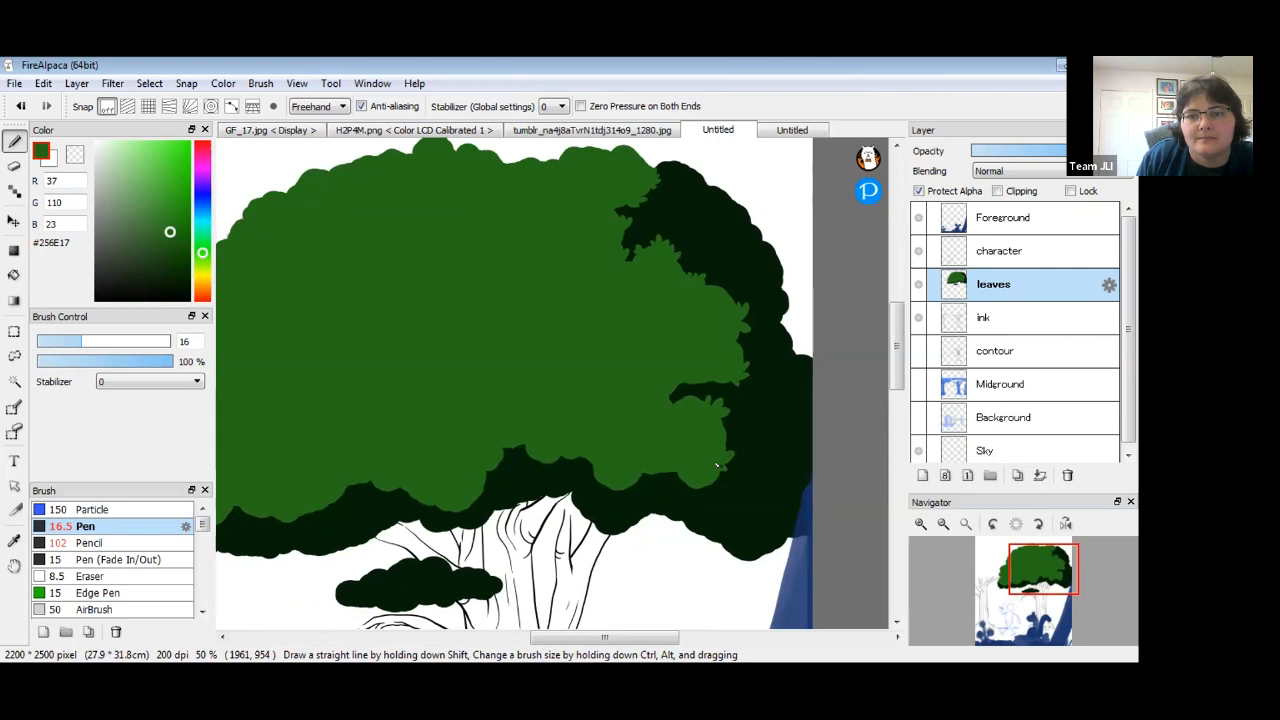
drag(727, 466, 729, 424)
drag(606, 404, 631, 377)
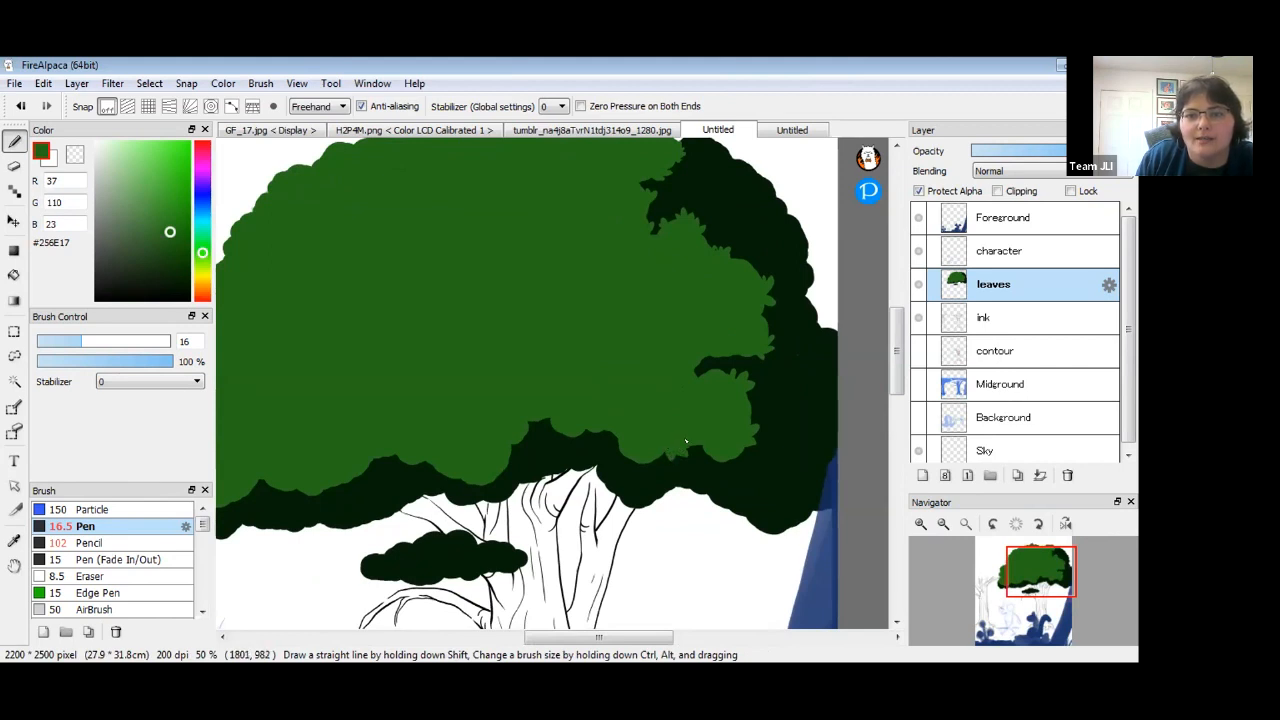
Break up the lit foliage's underside above the trunk with leaf tips, continuing toward the left part of the crown.
drag(611, 431, 629, 456)
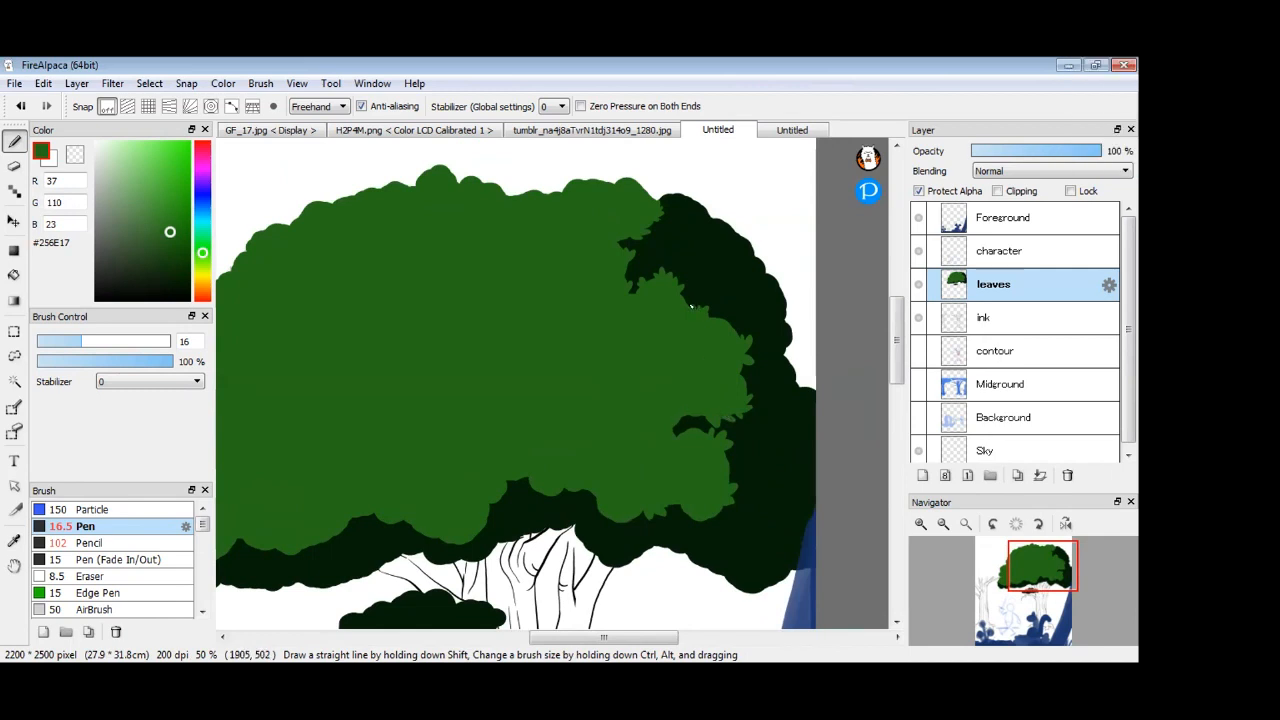
drag(466, 411, 602, 414)
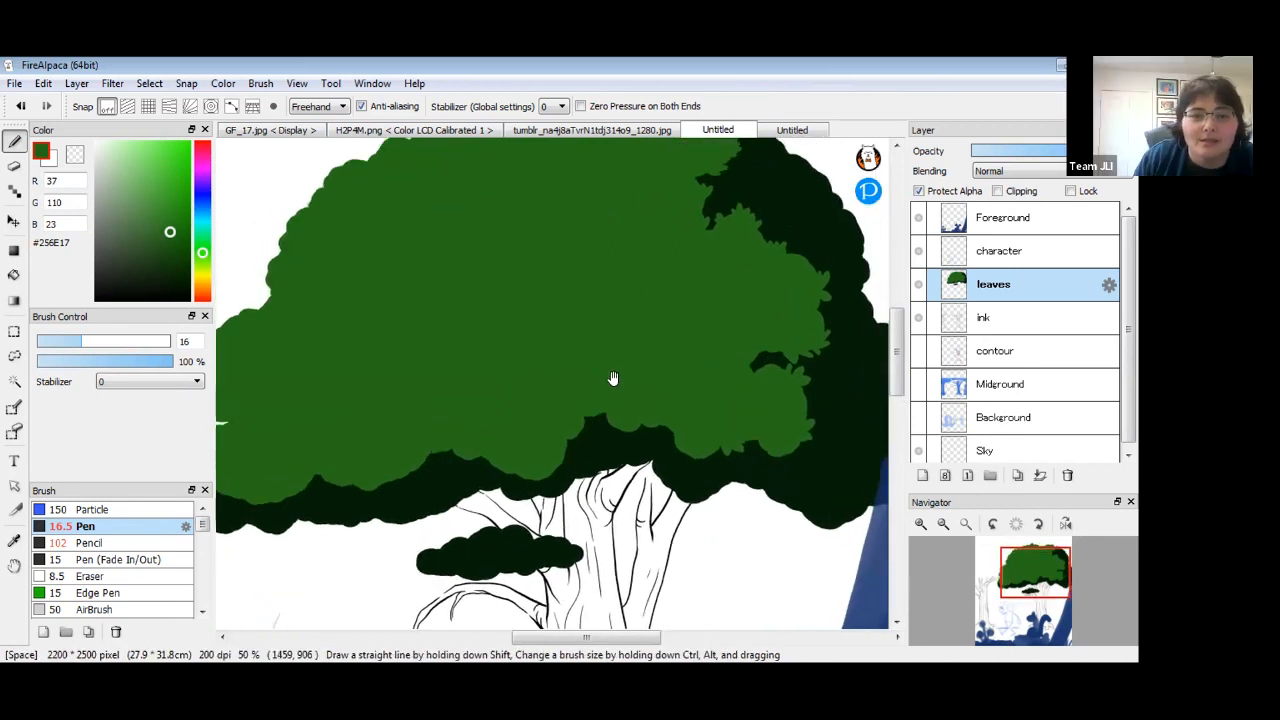
drag(699, 383, 677, 431)
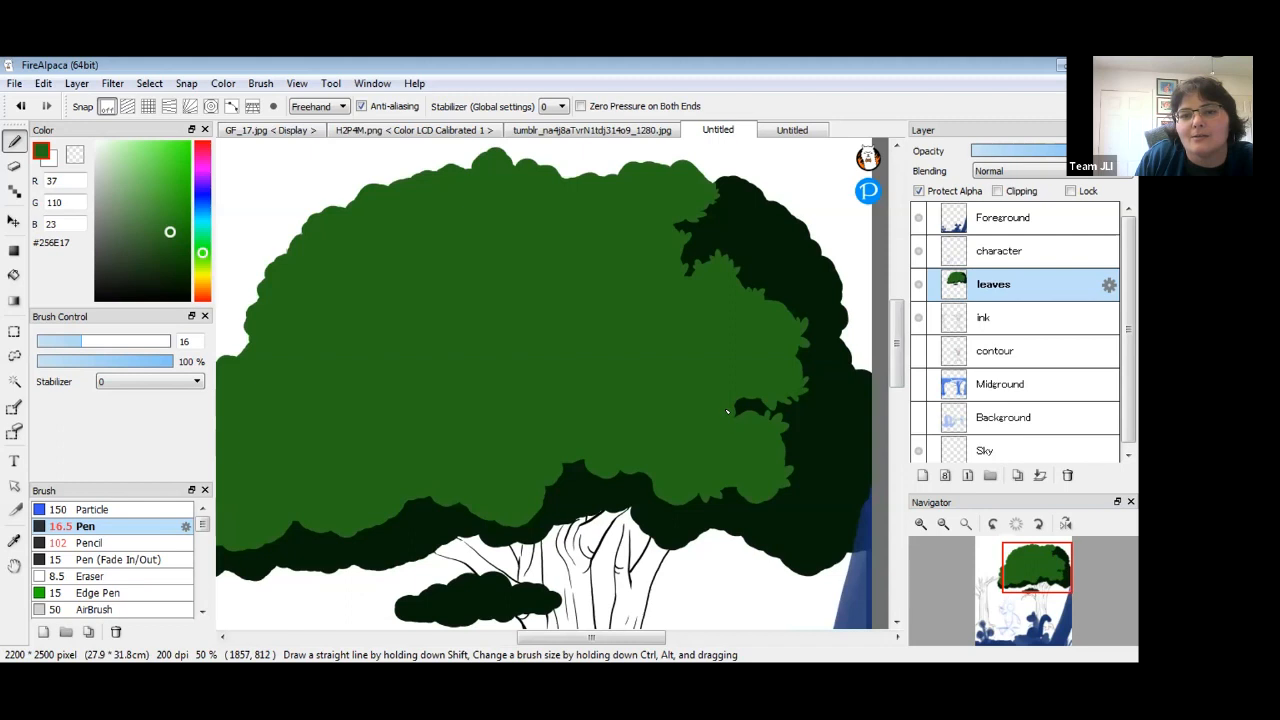
drag(719, 441, 682, 386)
drag(585, 401, 624, 383)
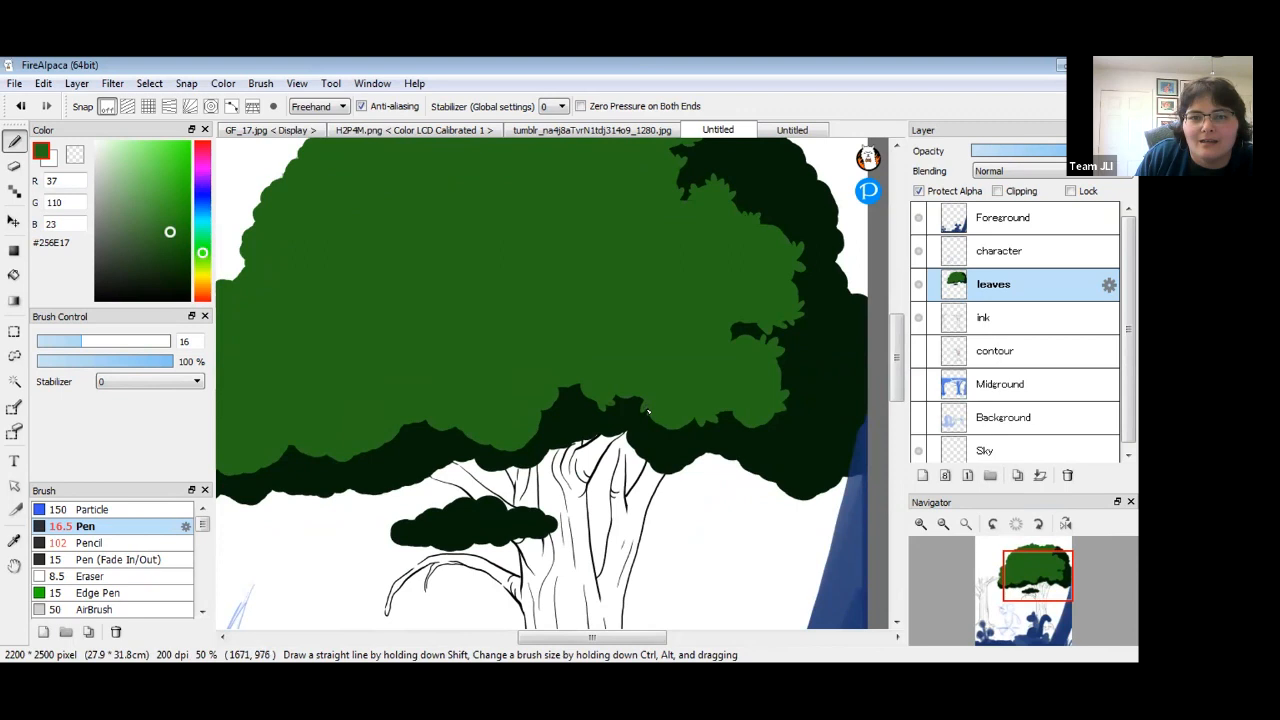
key(space)
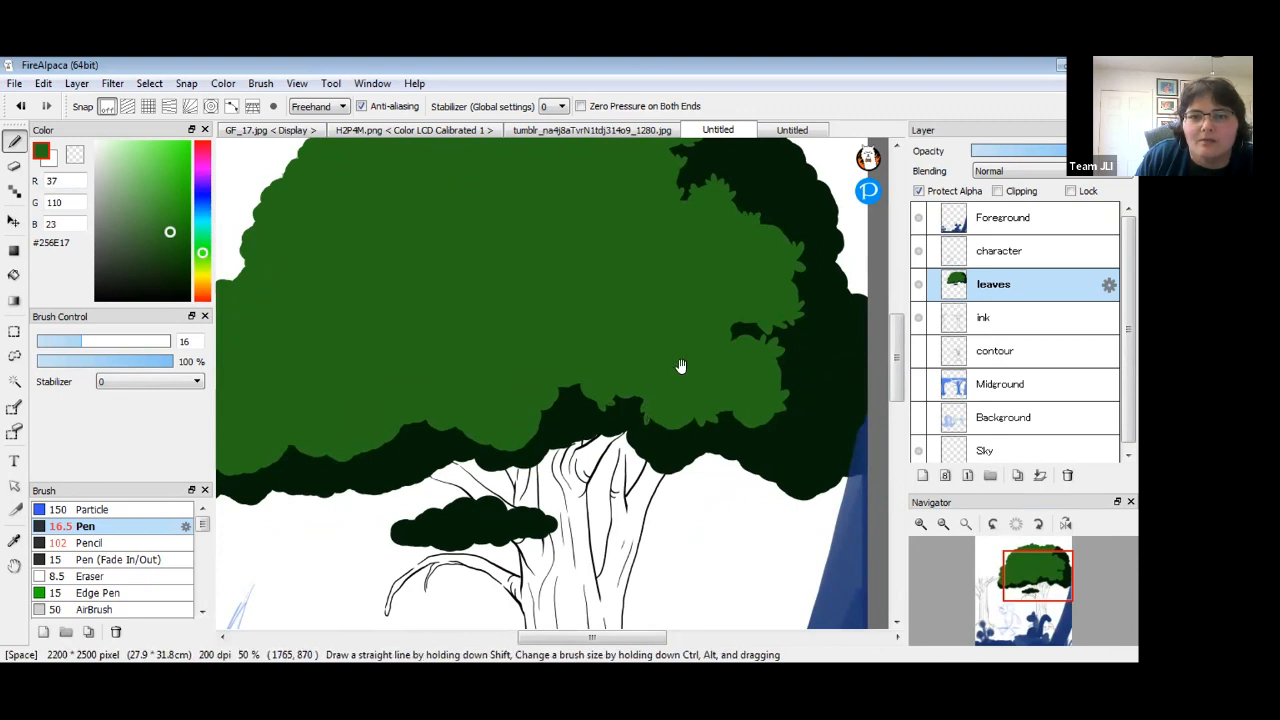
drag(594, 378, 646, 386)
key(space)
drag(766, 405, 721, 433)
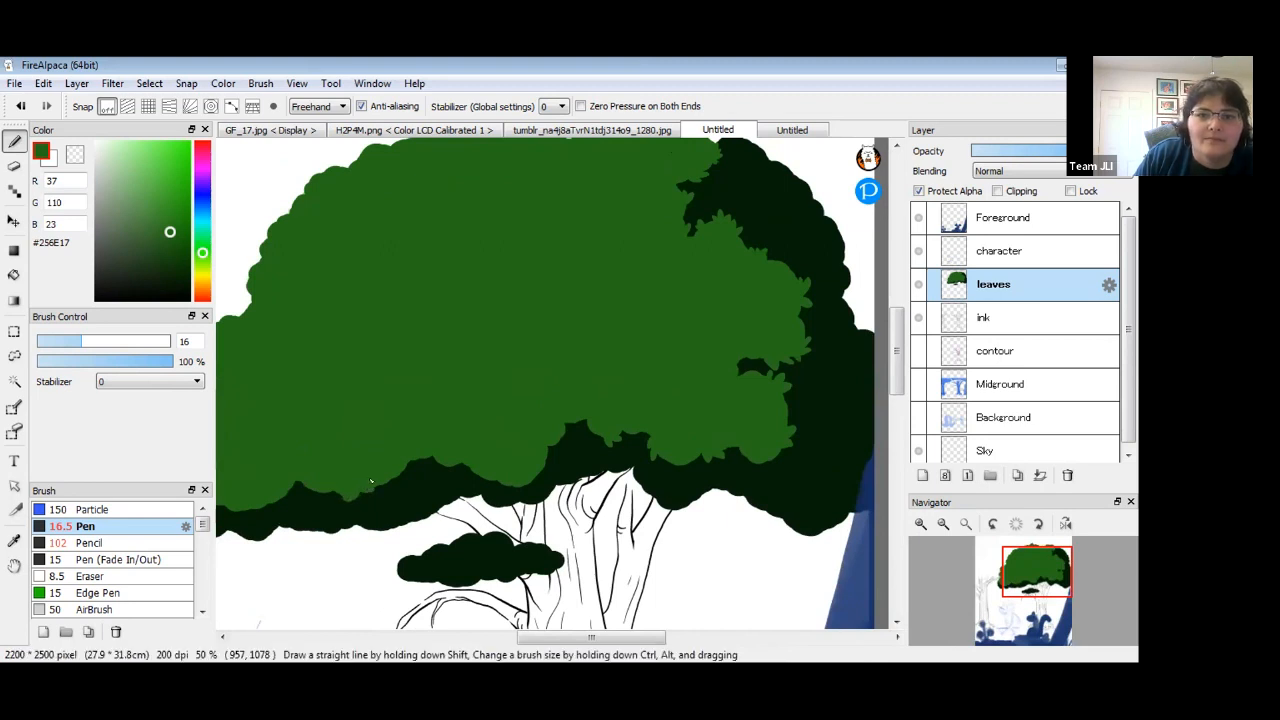
Examine the leafy shading edge across the whole crown from a zoomed-out view.
click(943, 524)
key(space)
mouse_move(612, 455)
mouse_down()
mouse_move(569, 445)
mouse_move(584, 449)
mouse_up()
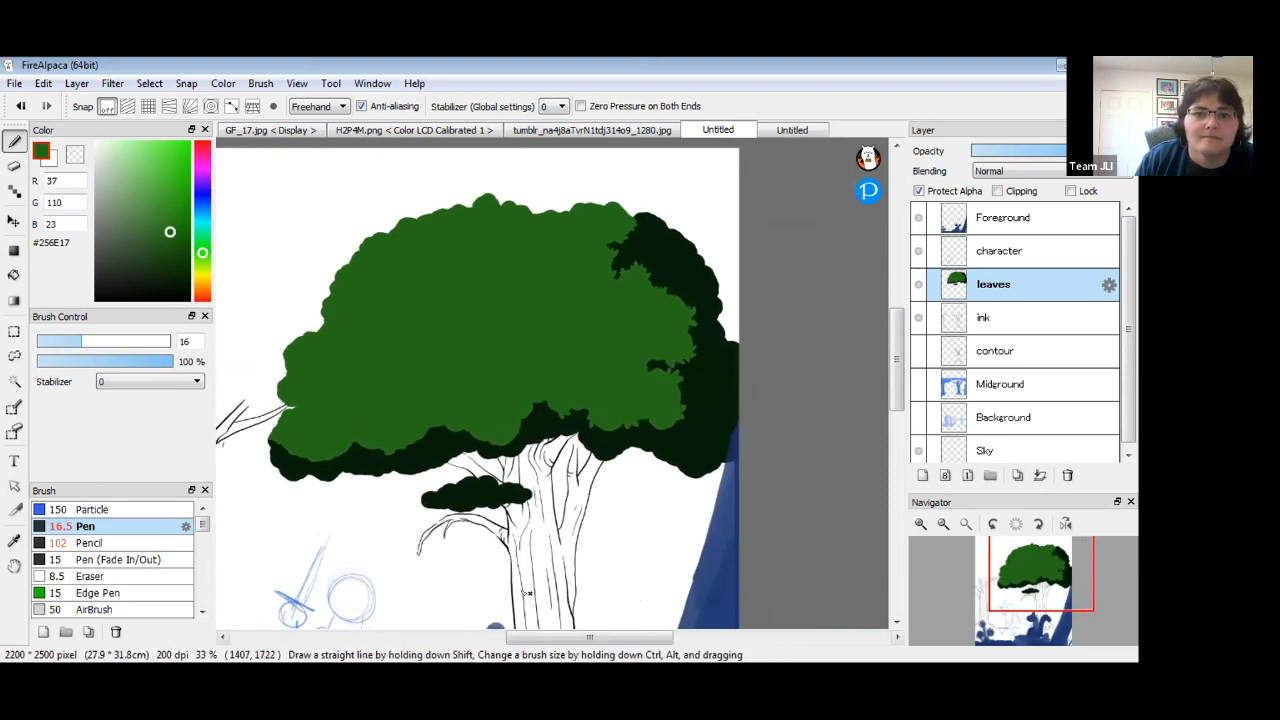
key(space)
drag(637, 394, 621, 432)
click(943, 524)
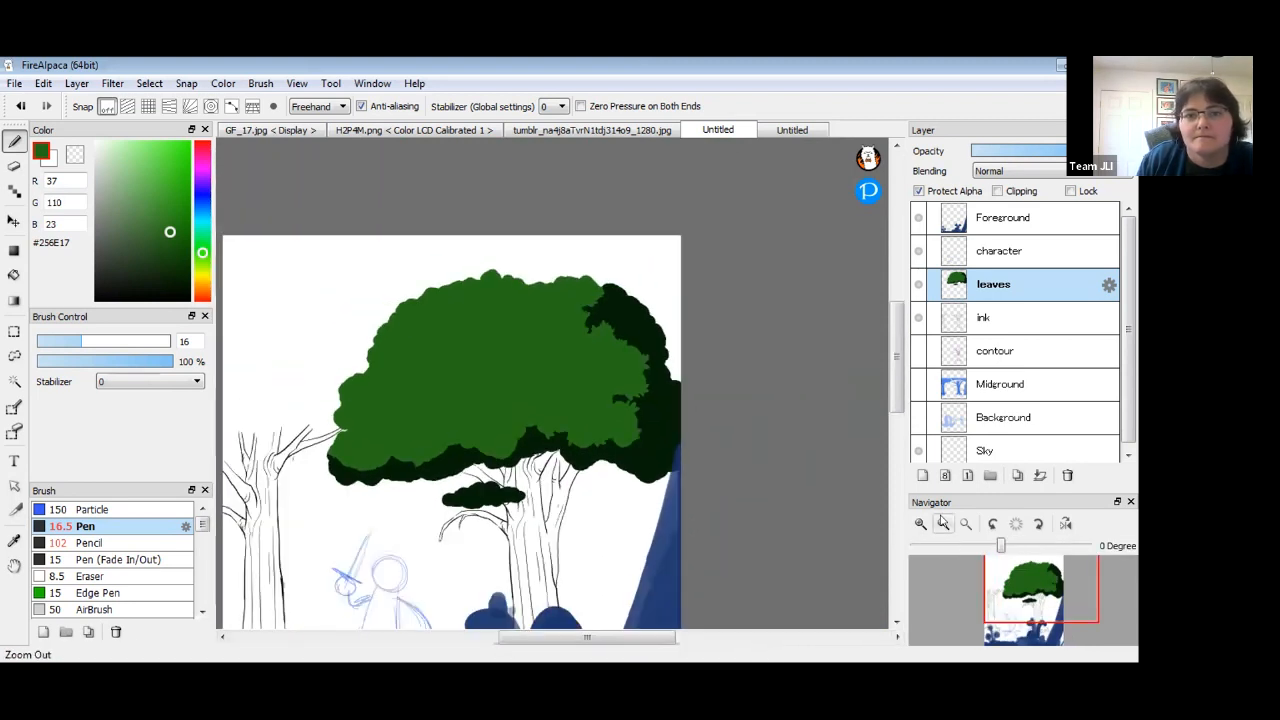
click(943, 524)
Turn off alpha protection on the leaves layer and add #256E17 leaf tips to the lit crown's outer edge beside the shaded part.
click(921, 524)
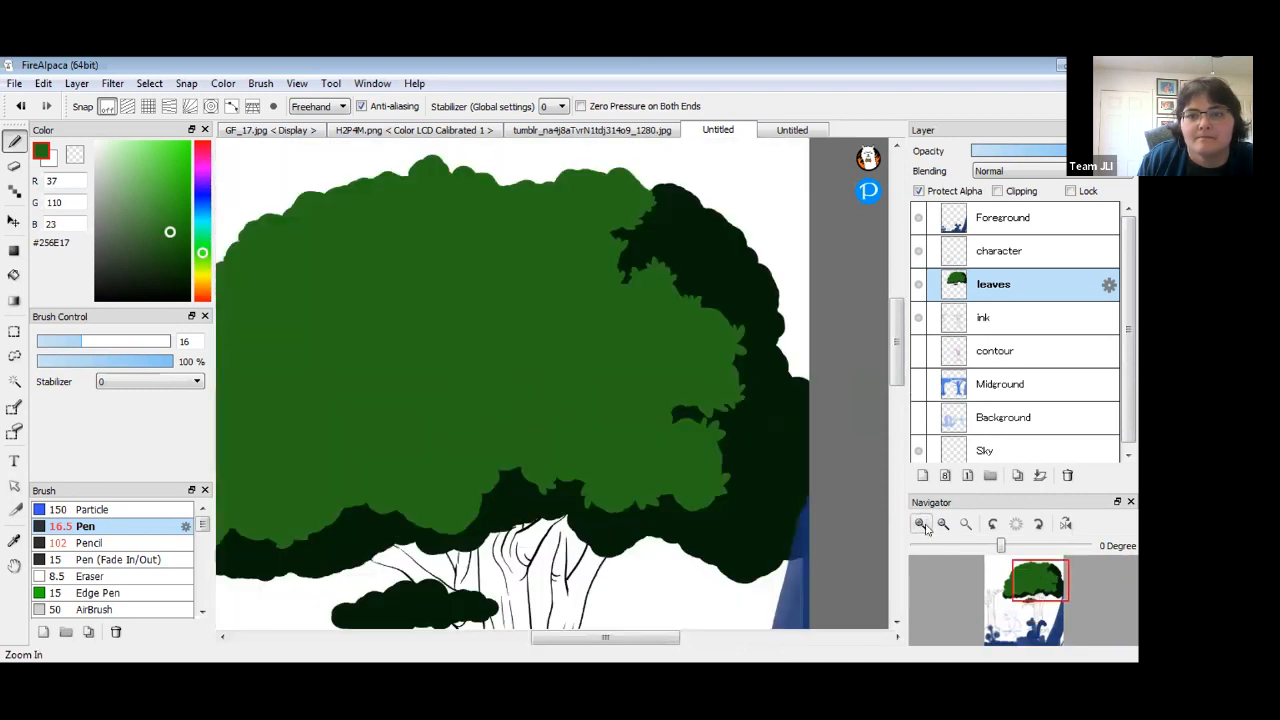
click(921, 524)
drag(743, 411, 680, 498)
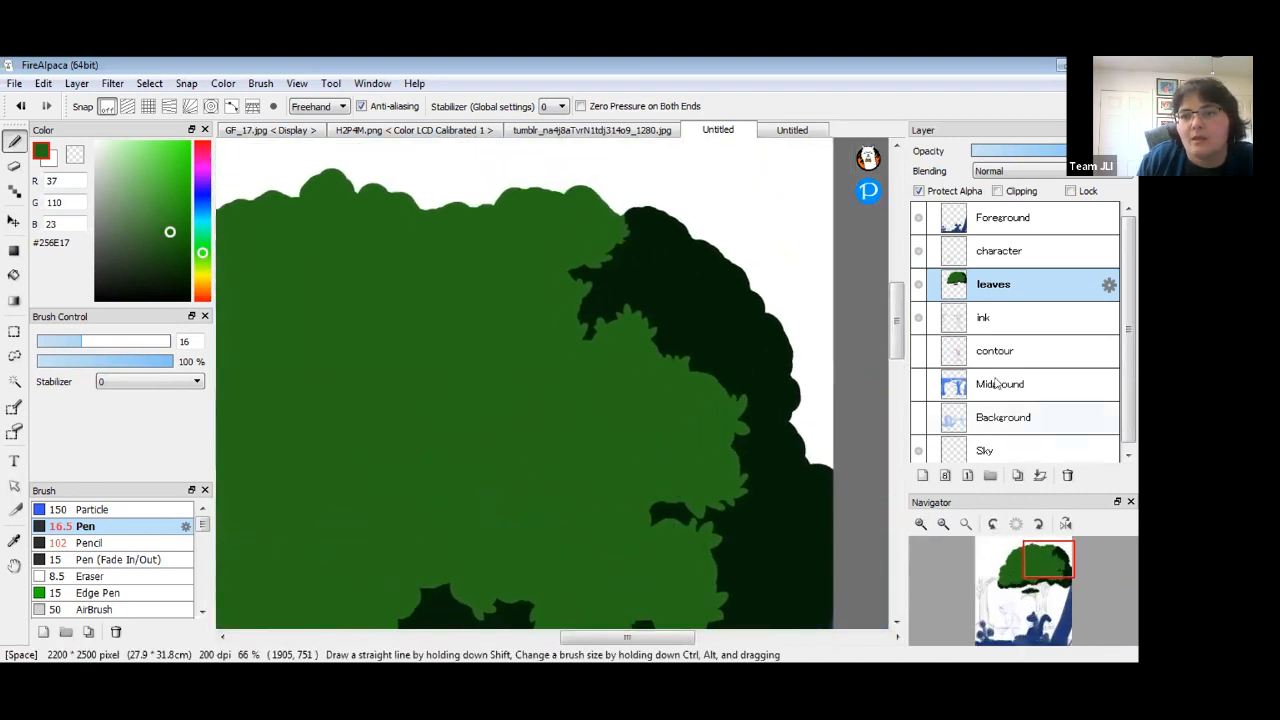
click(918, 191)
key(space)
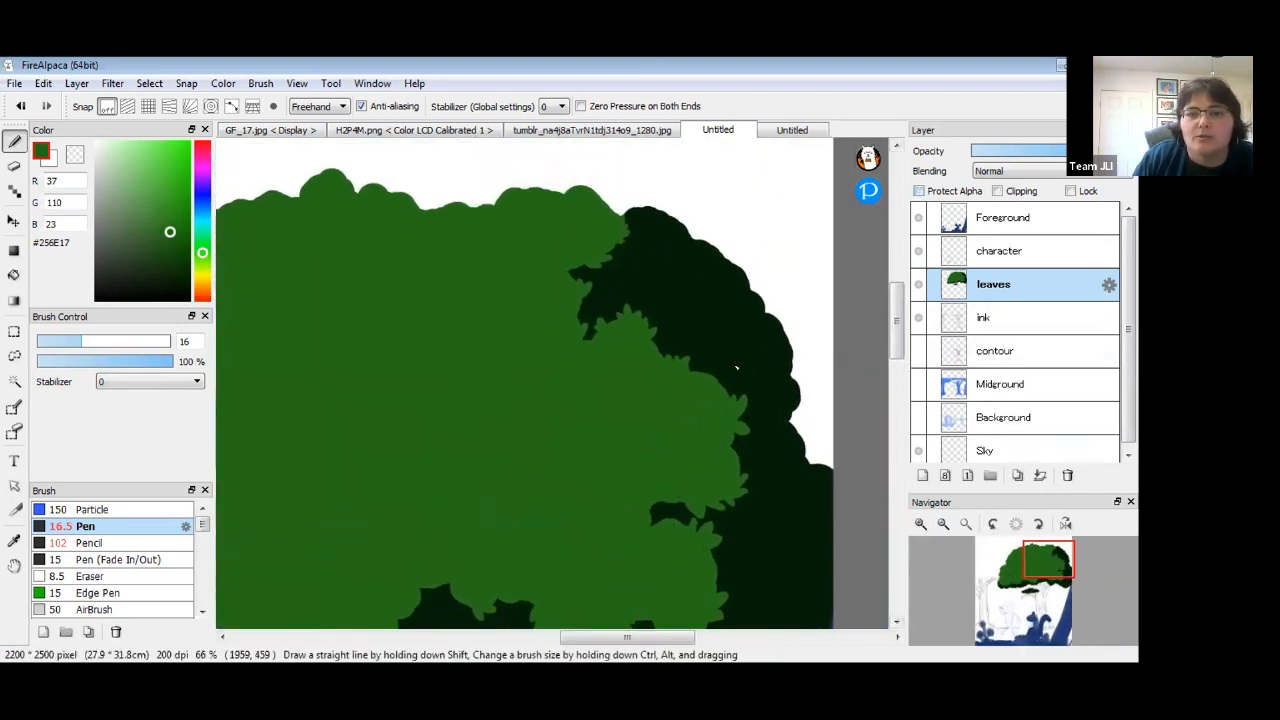
drag(676, 294, 657, 335)
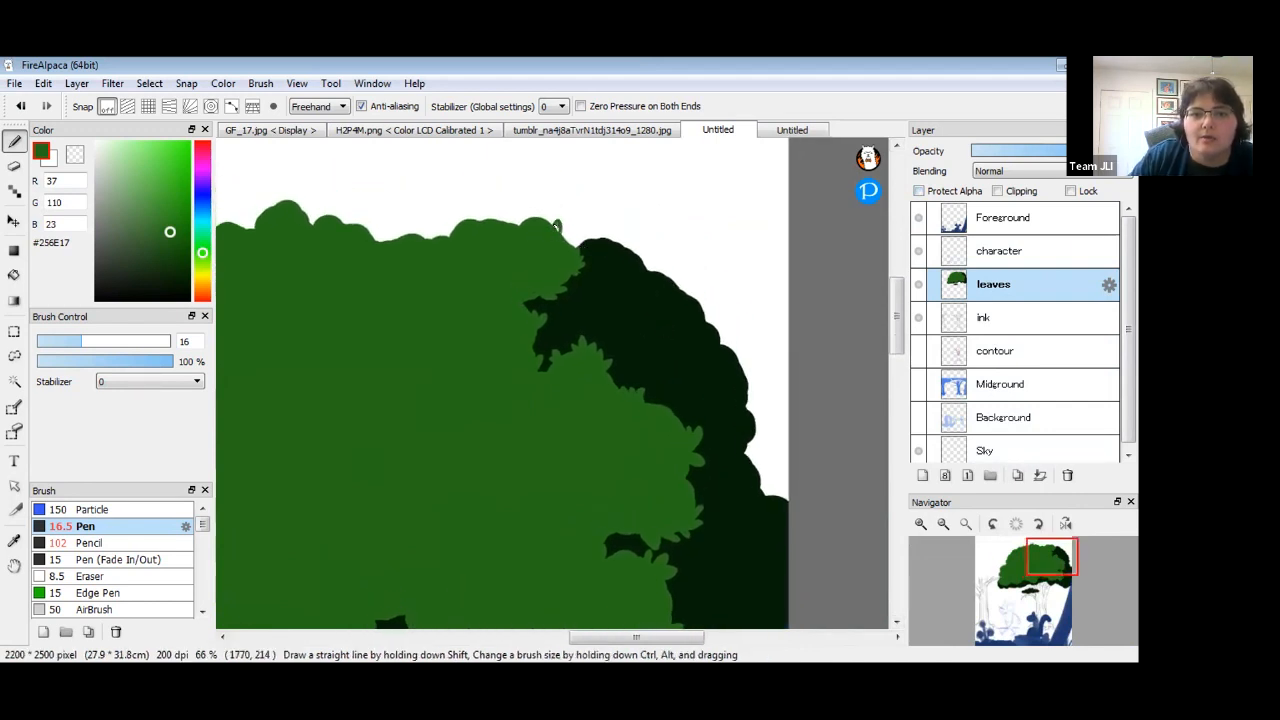
Sample the shadow green #052007 and draw leaf tips down the outer right edge of the crown's shaded part.
right_click(600, 253)
drag(597, 243, 607, 234)
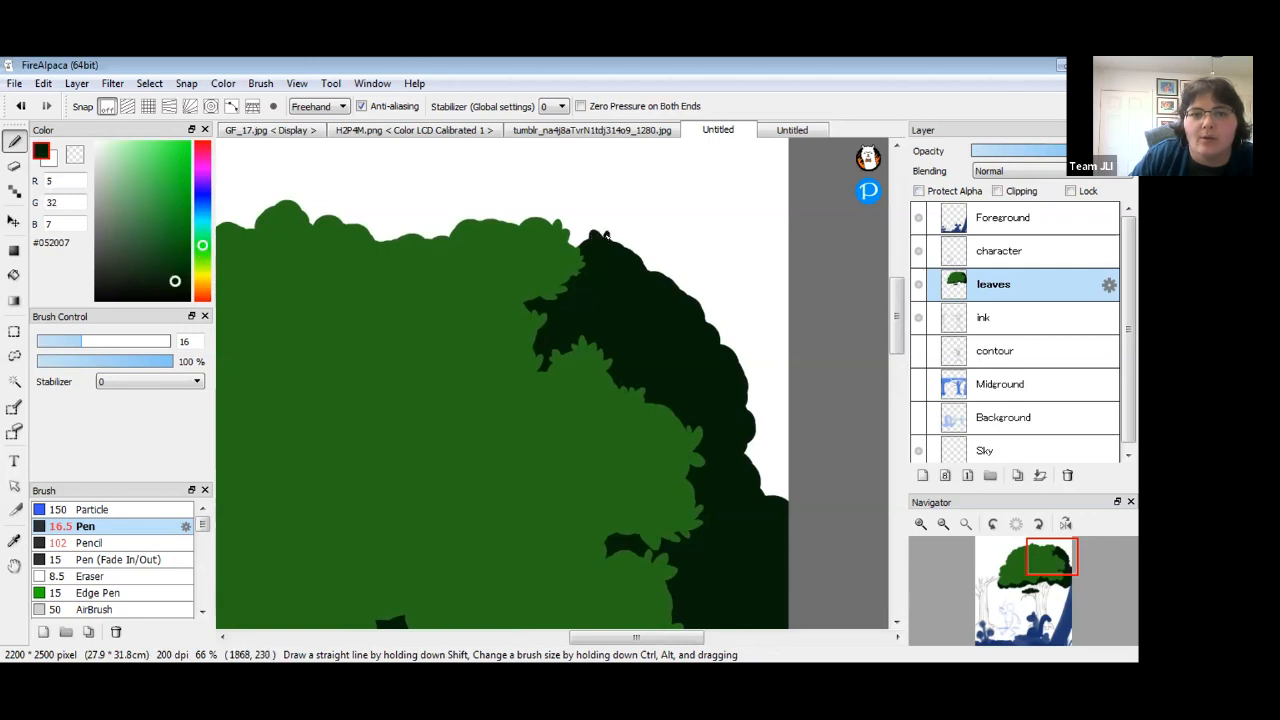
drag(691, 295, 701, 293)
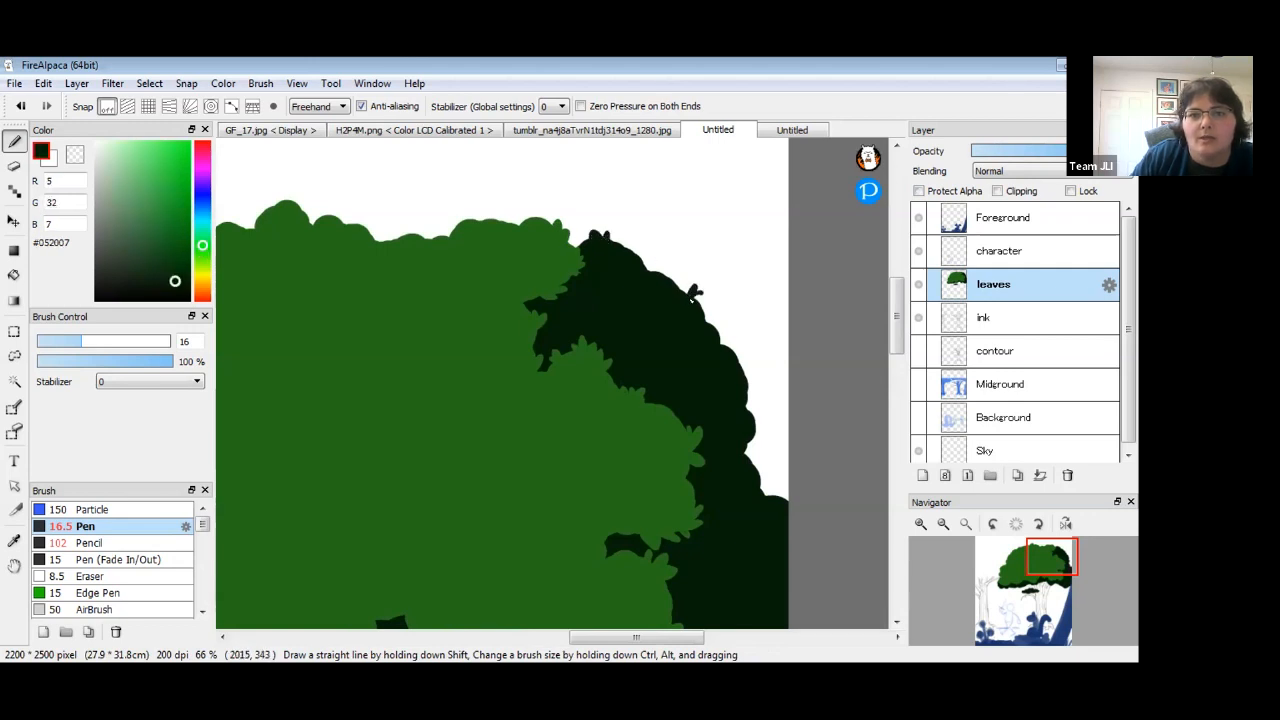
mouse_move(746, 379)
mouse_down()
mouse_move(750, 369)
mouse_move(760, 382)
mouse_move(750, 364)
mouse_up()
drag(744, 376, 741, 358)
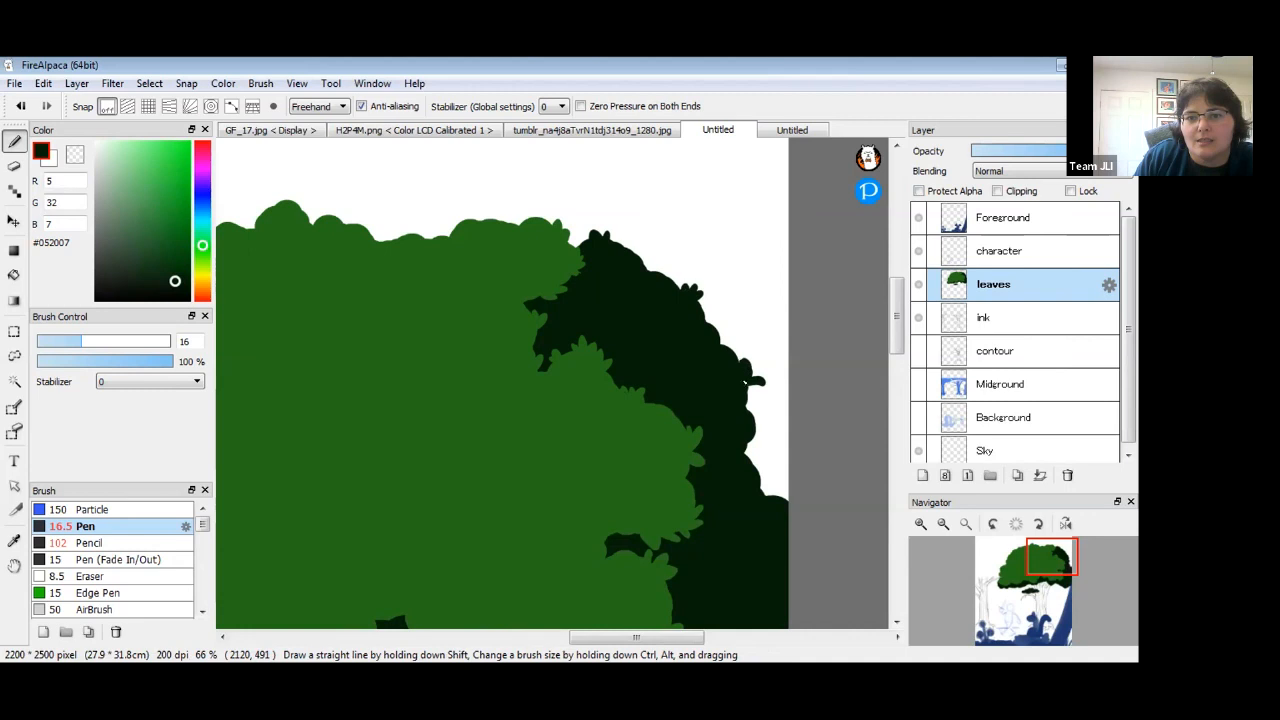
mouse_move(751, 415)
mouse_down()
mouse_move(763, 421)
mouse_move(760, 382)
mouse_up()
mouse_move(726, 446)
mouse_down()
mouse_move(708, 382)
mouse_move(740, 382)
mouse_move(745, 415)
mouse_move(764, 421)
mouse_move(746, 432)
mouse_up()
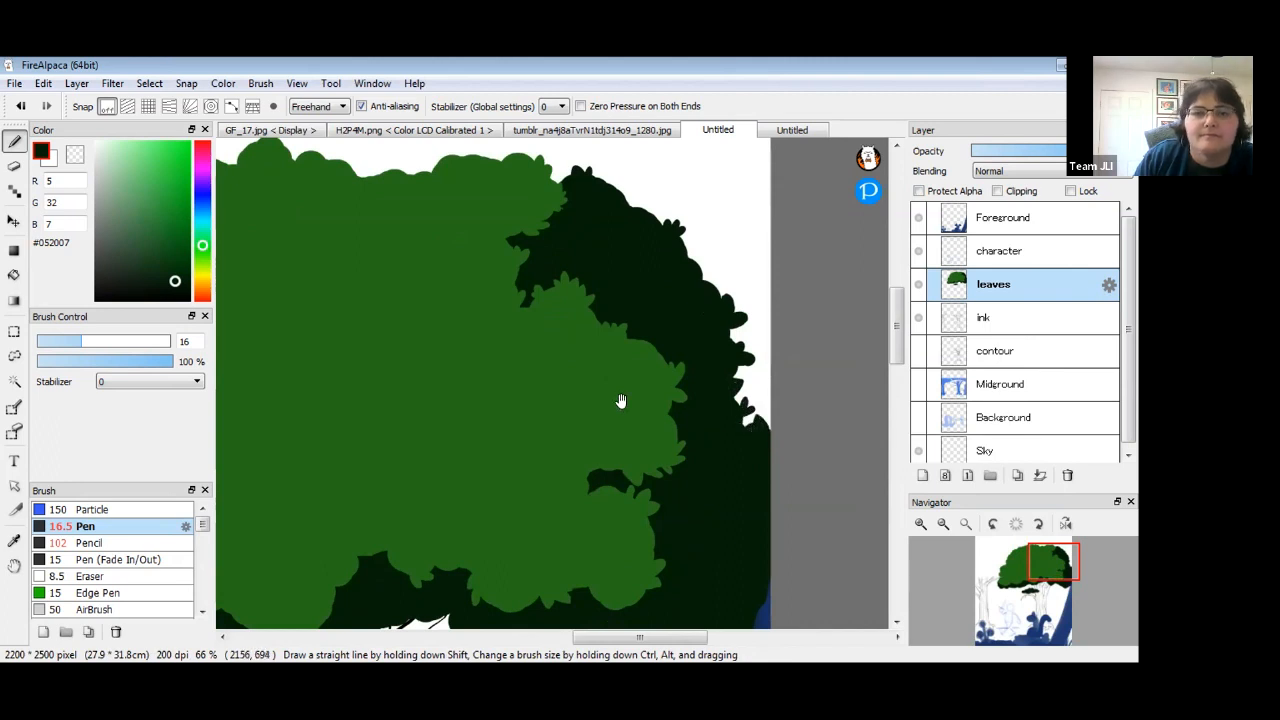
Sample the lit green #256E17 and break up the crown's upper outline with leaf tips.
scroll(620, 400, down, 4)
drag(560, 437, 600, 397)
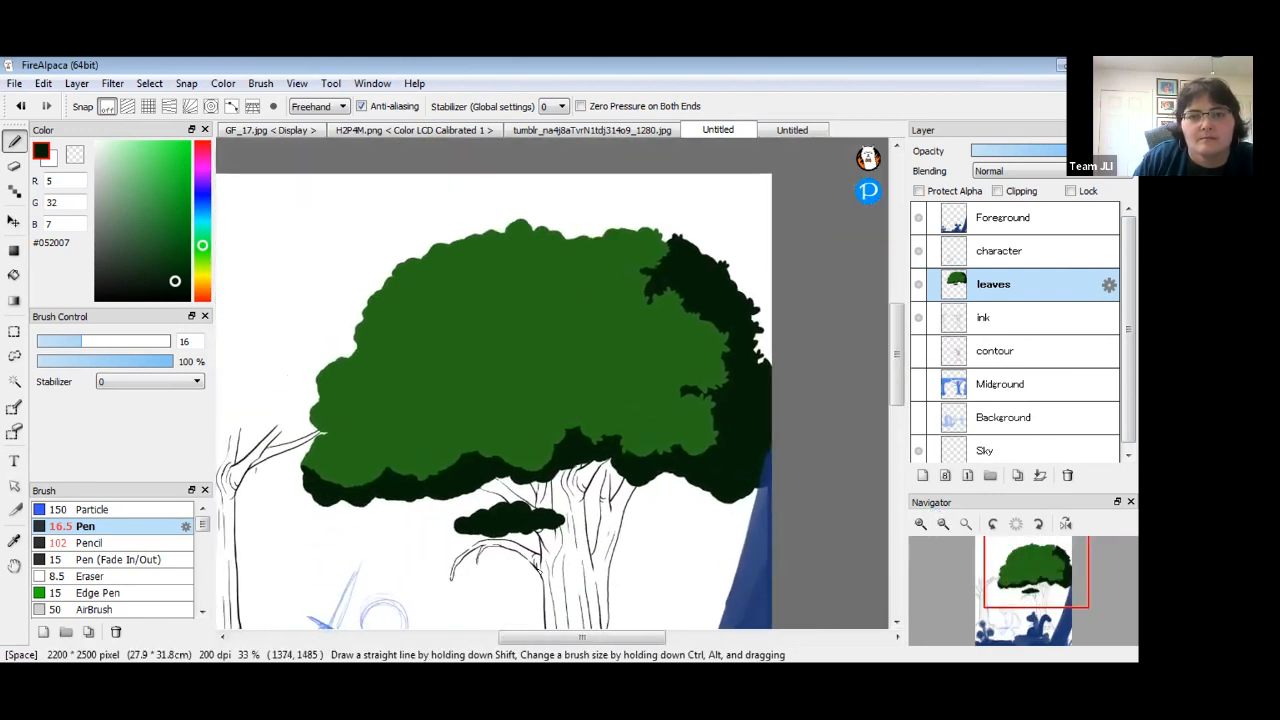
drag(651, 360, 709, 411)
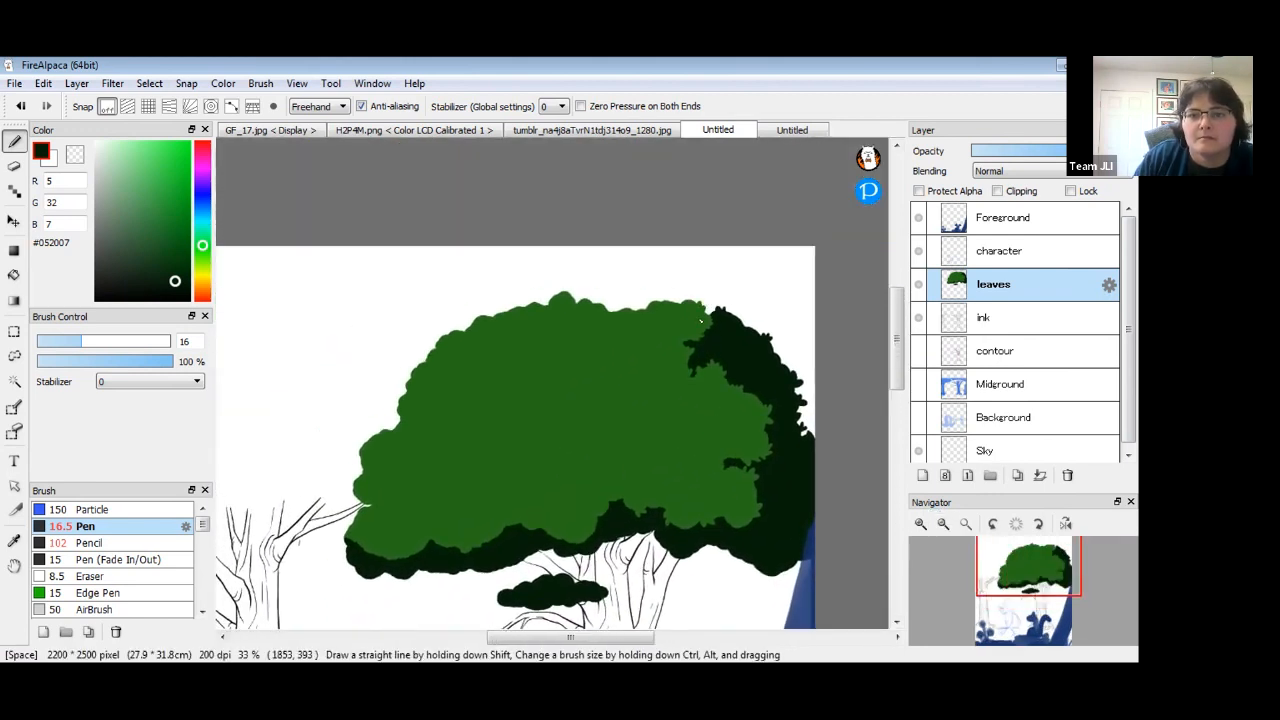
alt+click(708, 307)
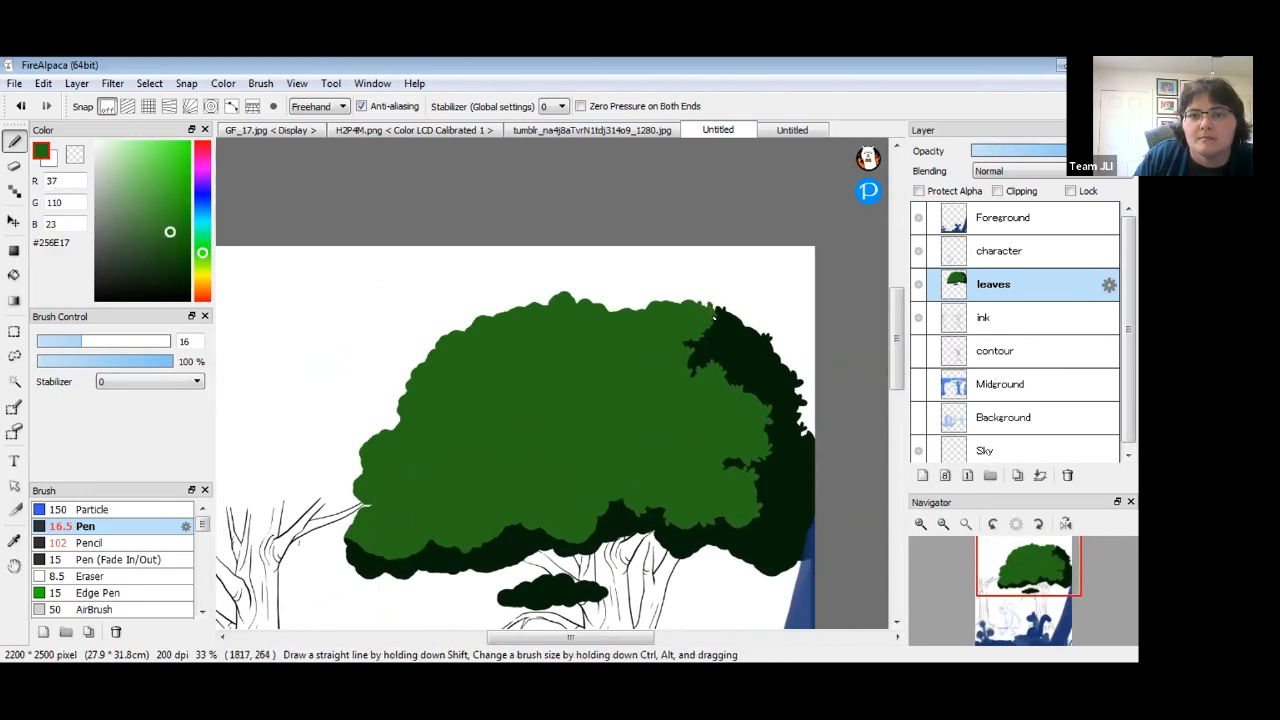
drag(688, 420, 744, 384)
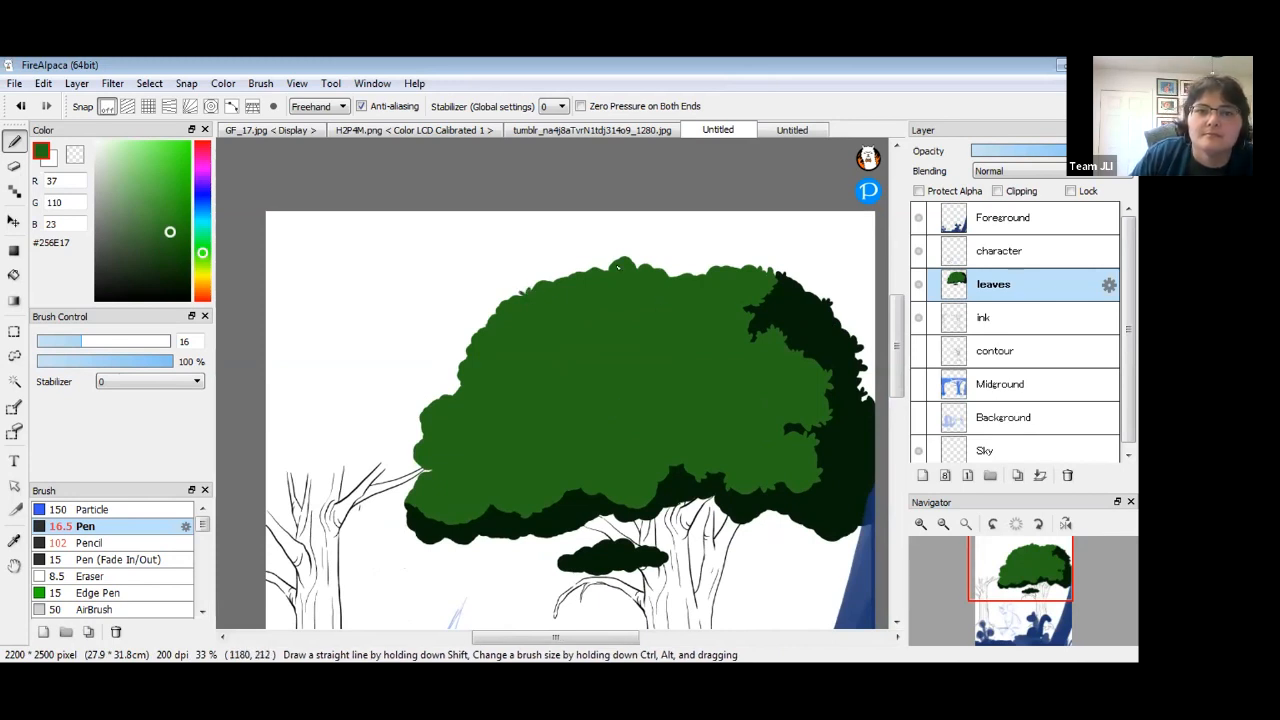
drag(607, 264, 615, 263)
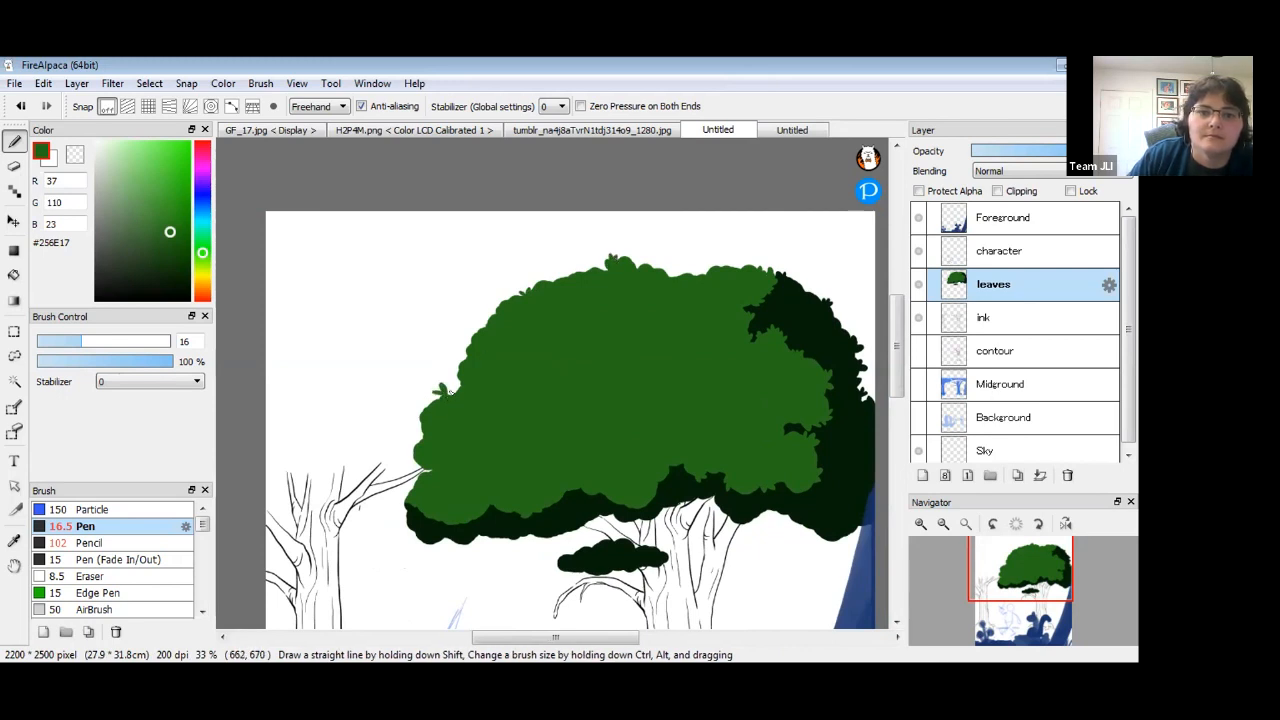
Continue the #256E17 leaf tips down the left outline of the lit crown to the neighbouring tree's branch.
drag(448, 389, 452, 392)
drag(412, 432, 419, 425)
drag(412, 472, 418, 463)
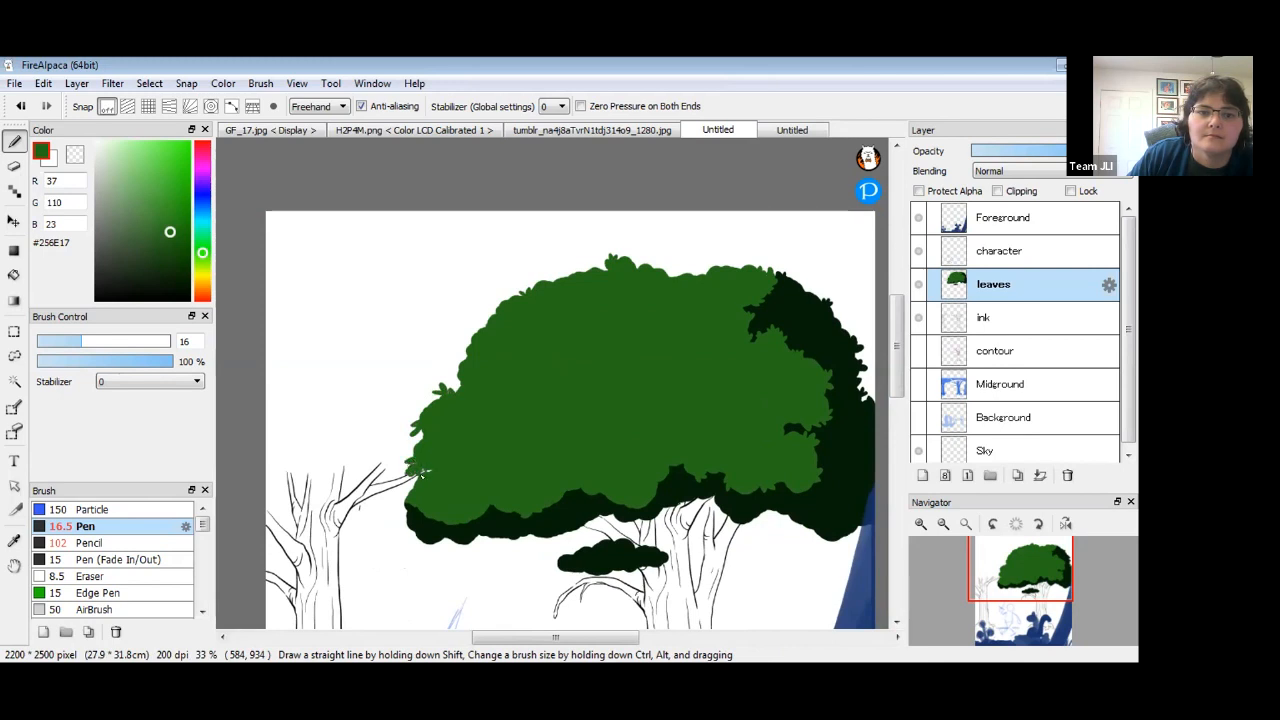
mouse_move(569, 420)
mouse_down()
mouse_move(543, 374)
mouse_move(479, 411)
mouse_up()
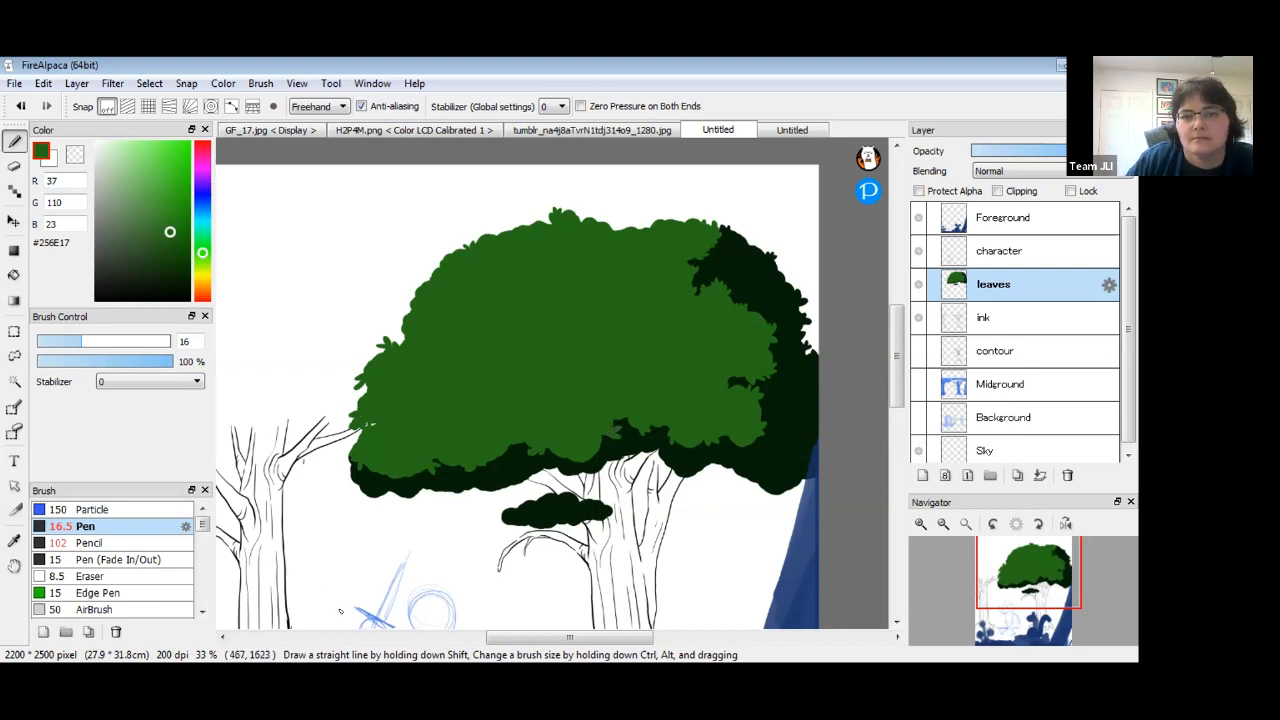
Sample #052007 again and add dark leaf tips along the shaded underside of the crown from its left end toward the trunk.
drag(497, 424, 426, 430)
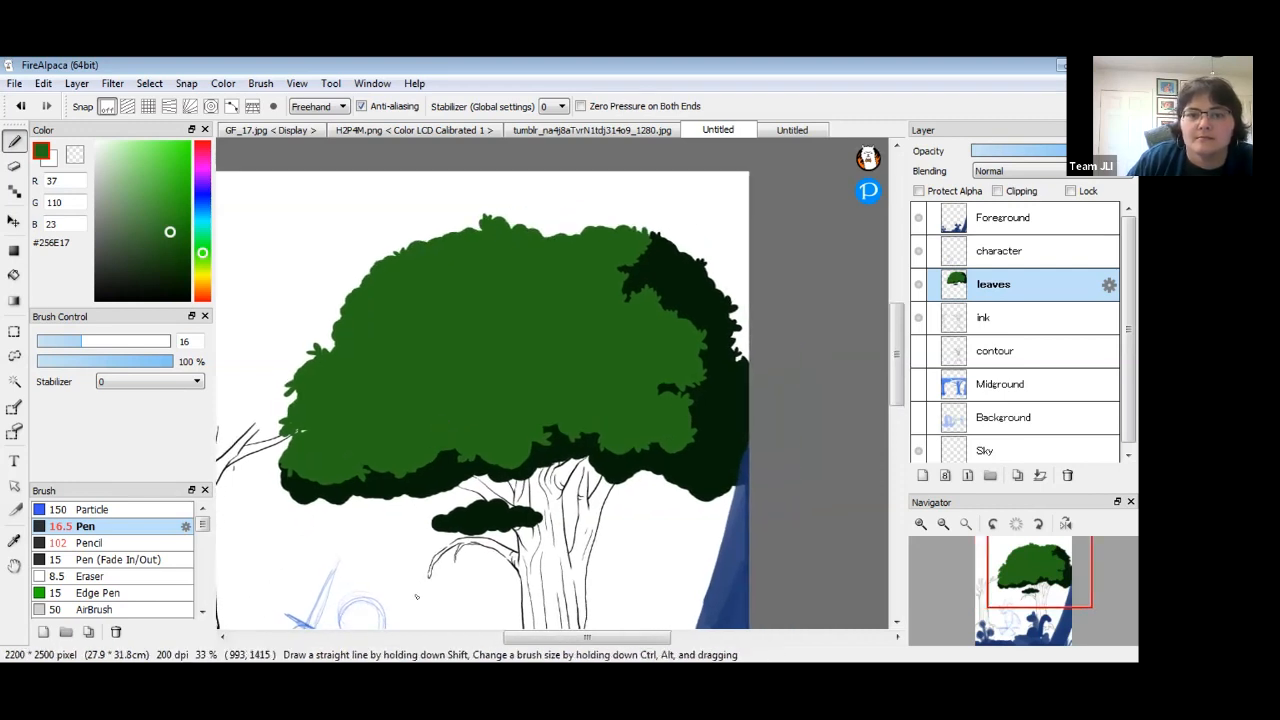
alt+click(311, 497)
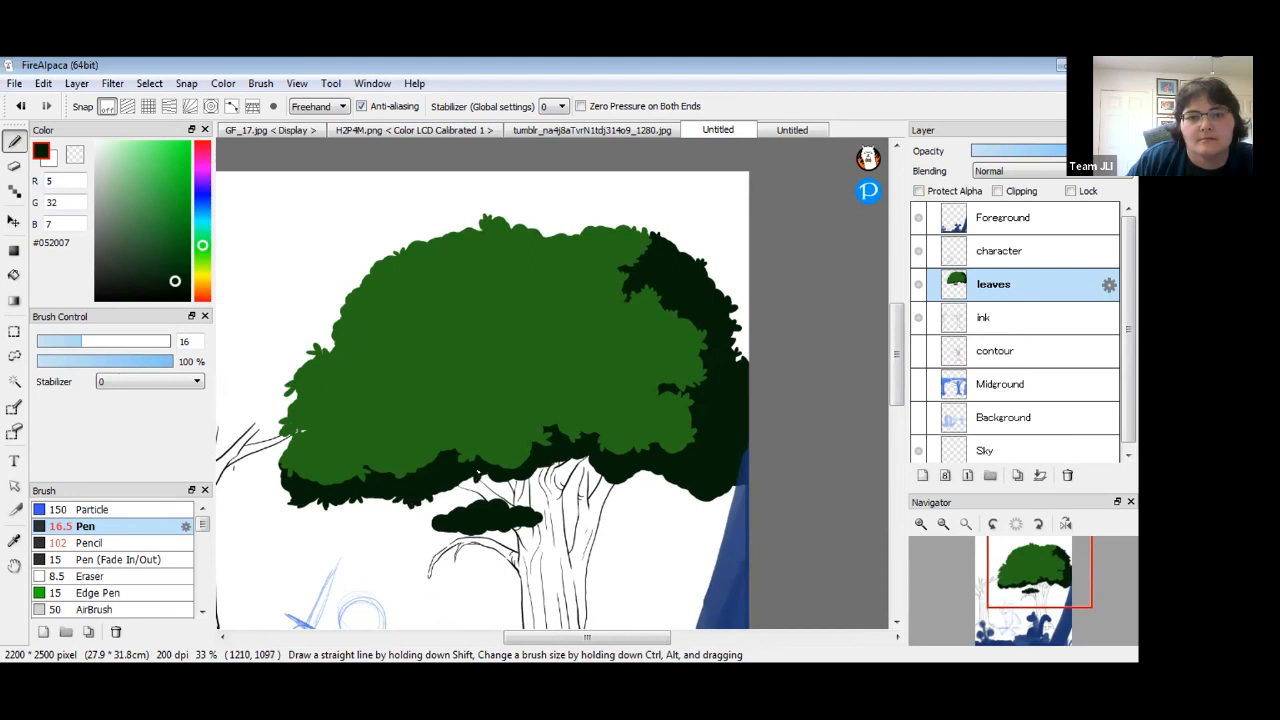
drag(706, 430, 720, 426)
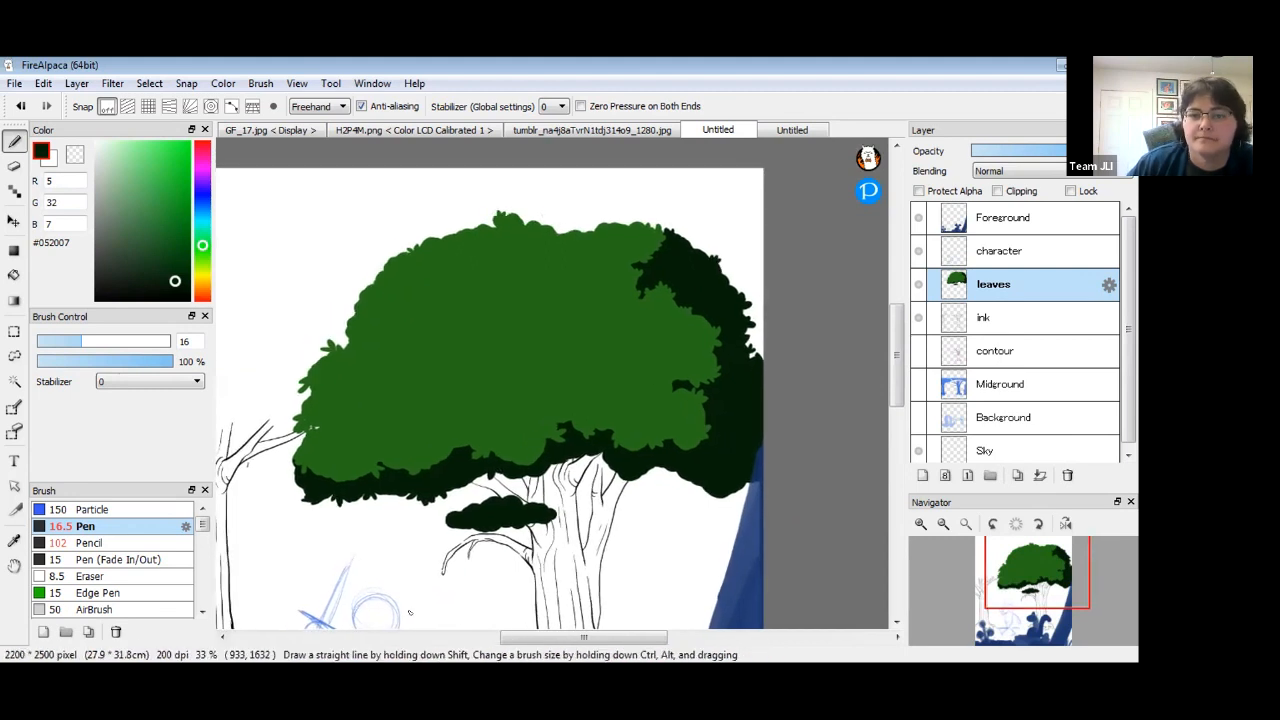
key(space)
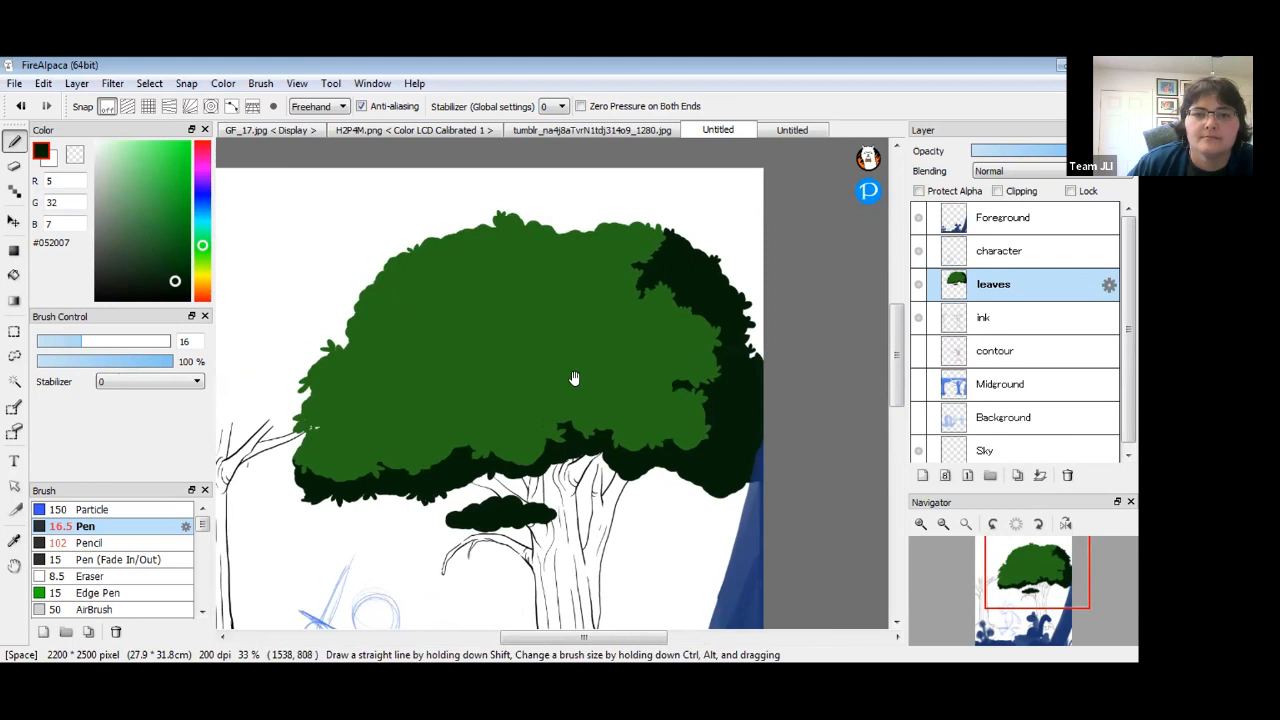
drag(522, 469, 530, 484)
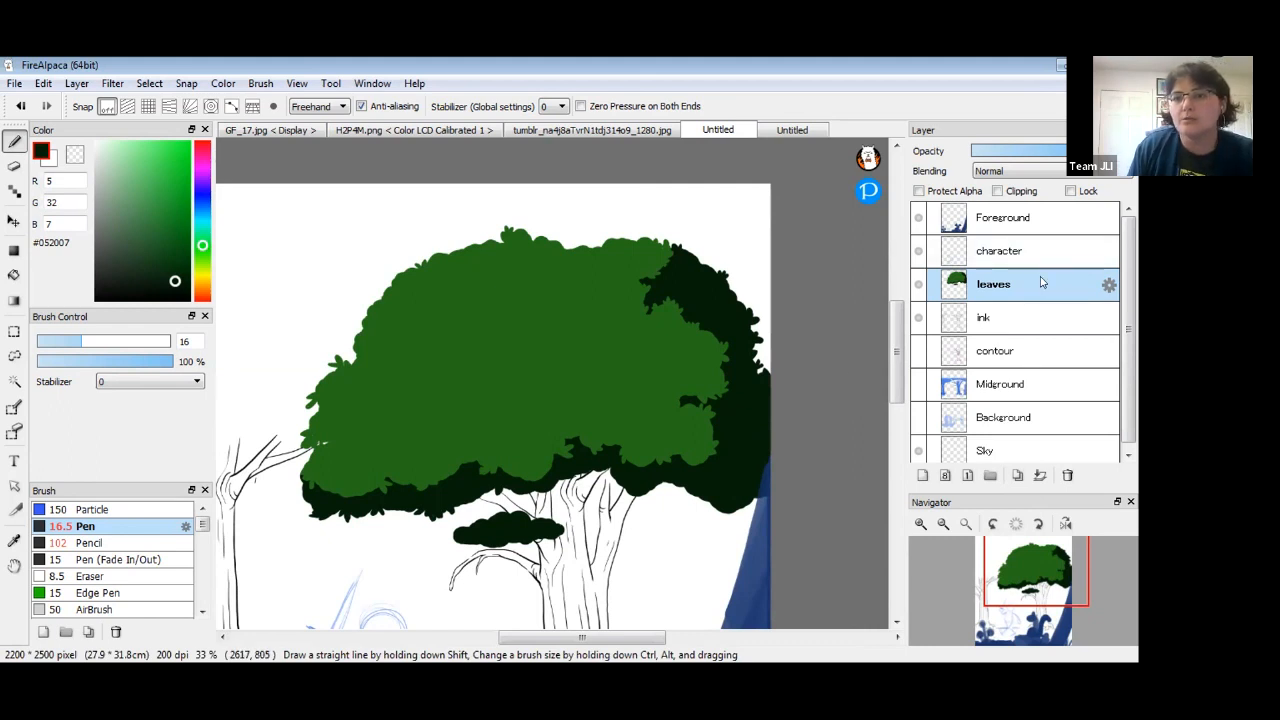
Set the Magic Wand's reference to Layer and try selecting the empty area around the crown on the leaves layer.
click(12, 385)
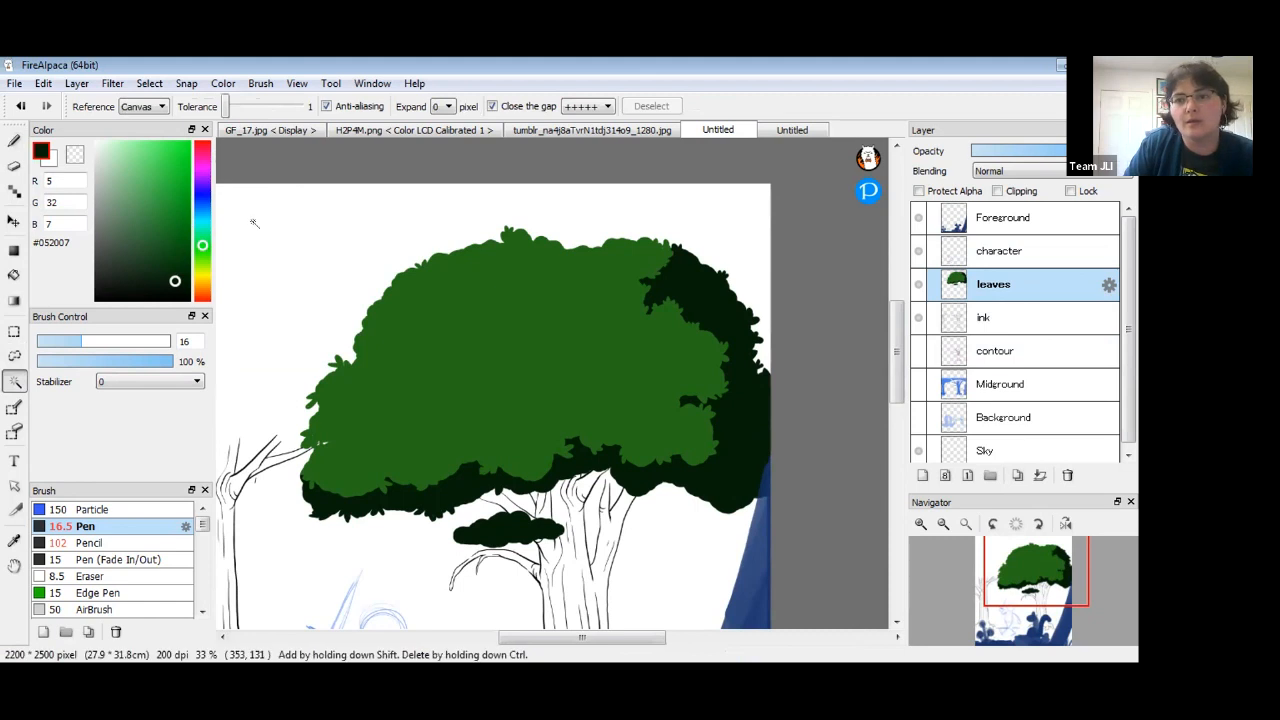
click(150, 106)
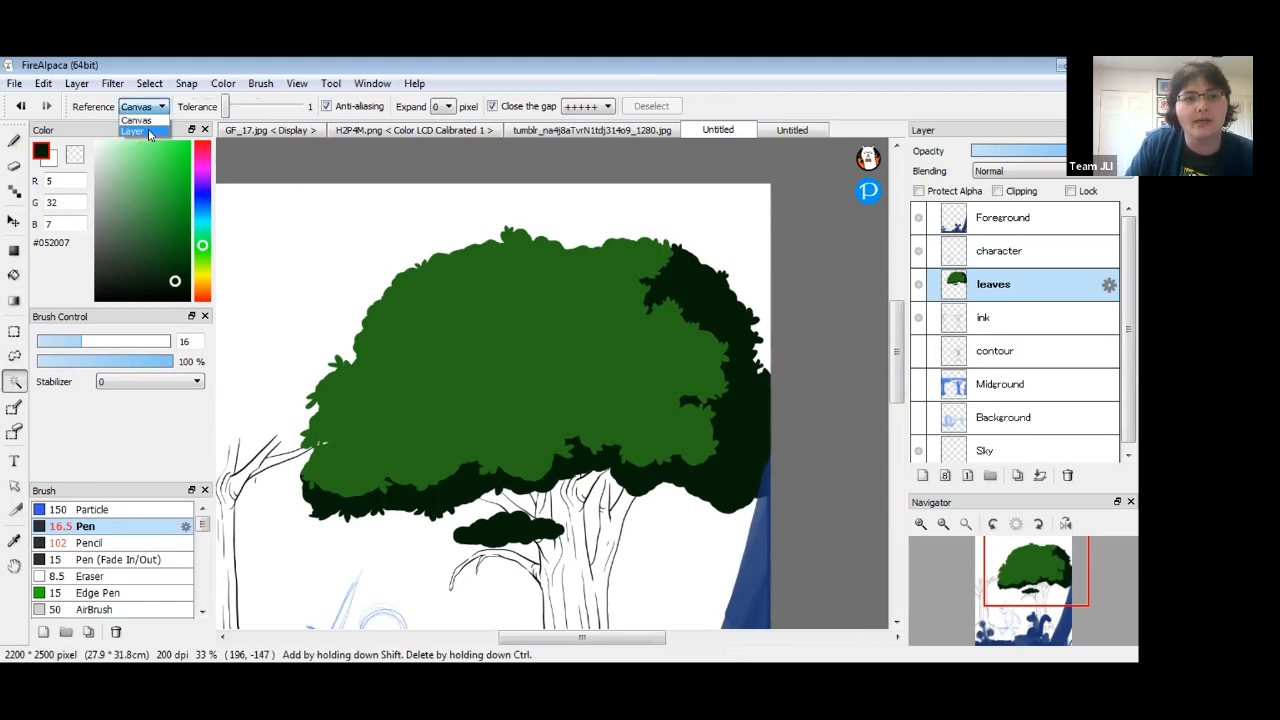
click(150, 133)
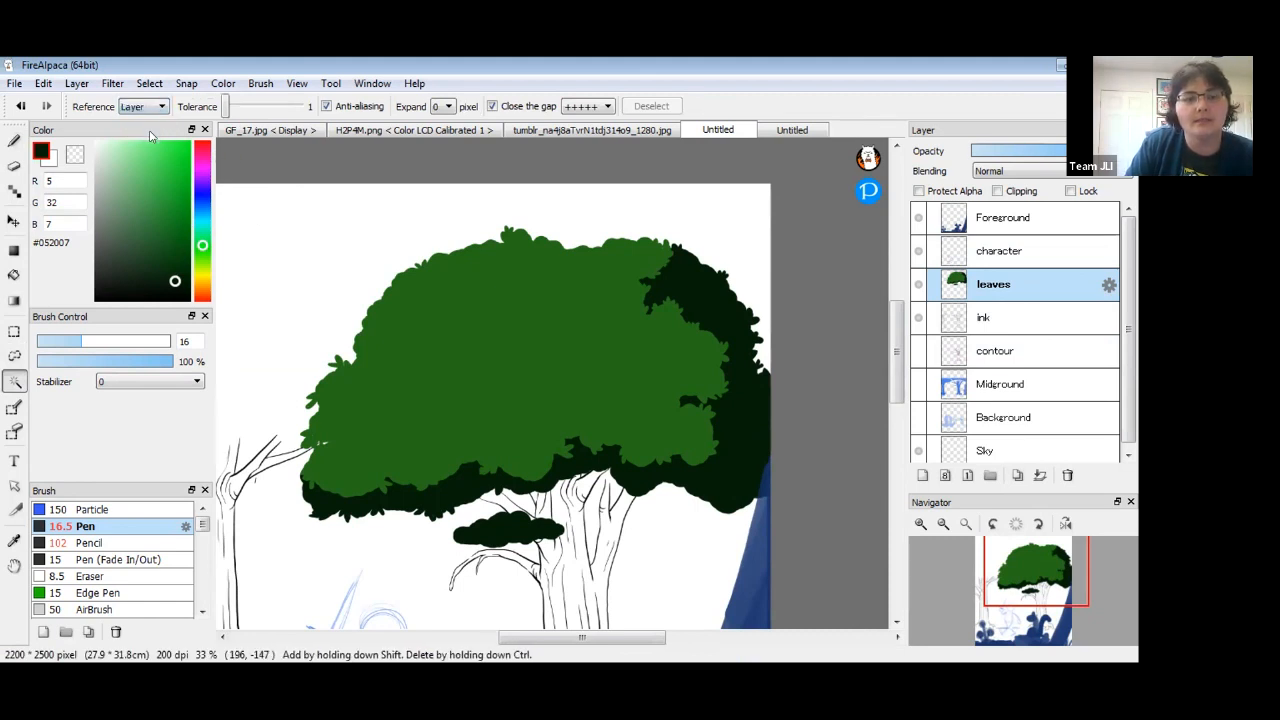
click(606, 204)
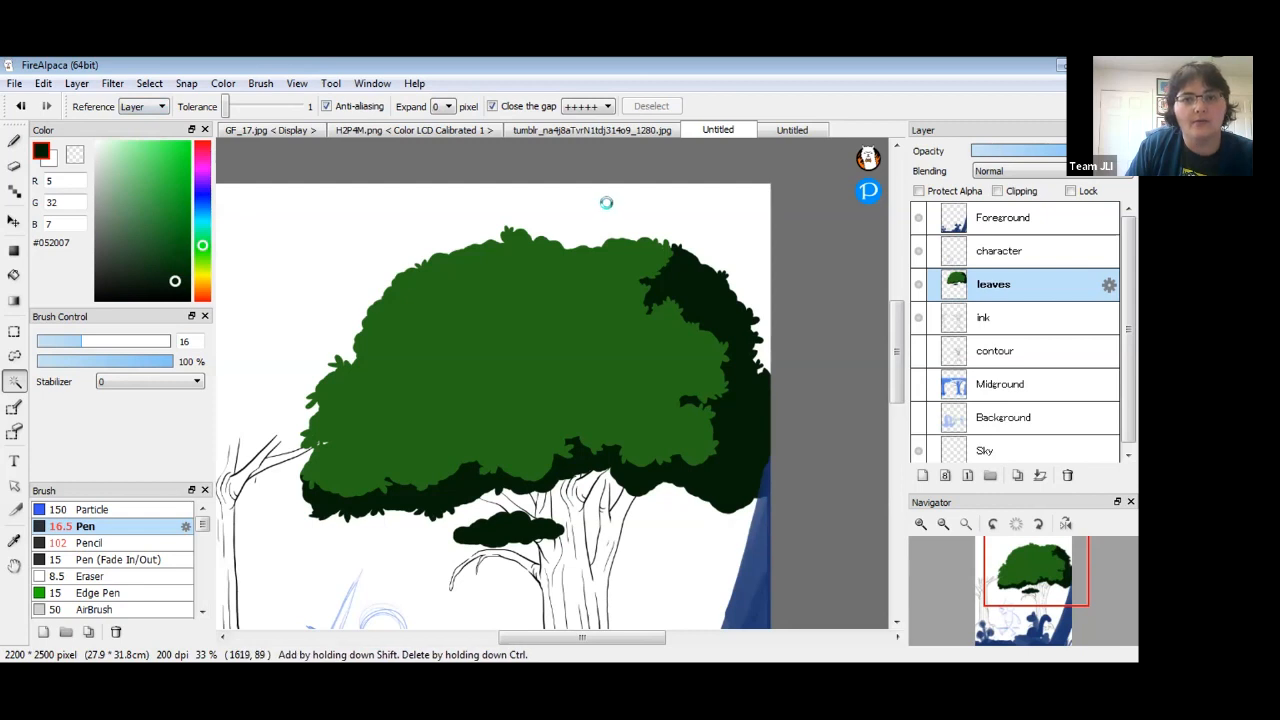
click(569, 381)
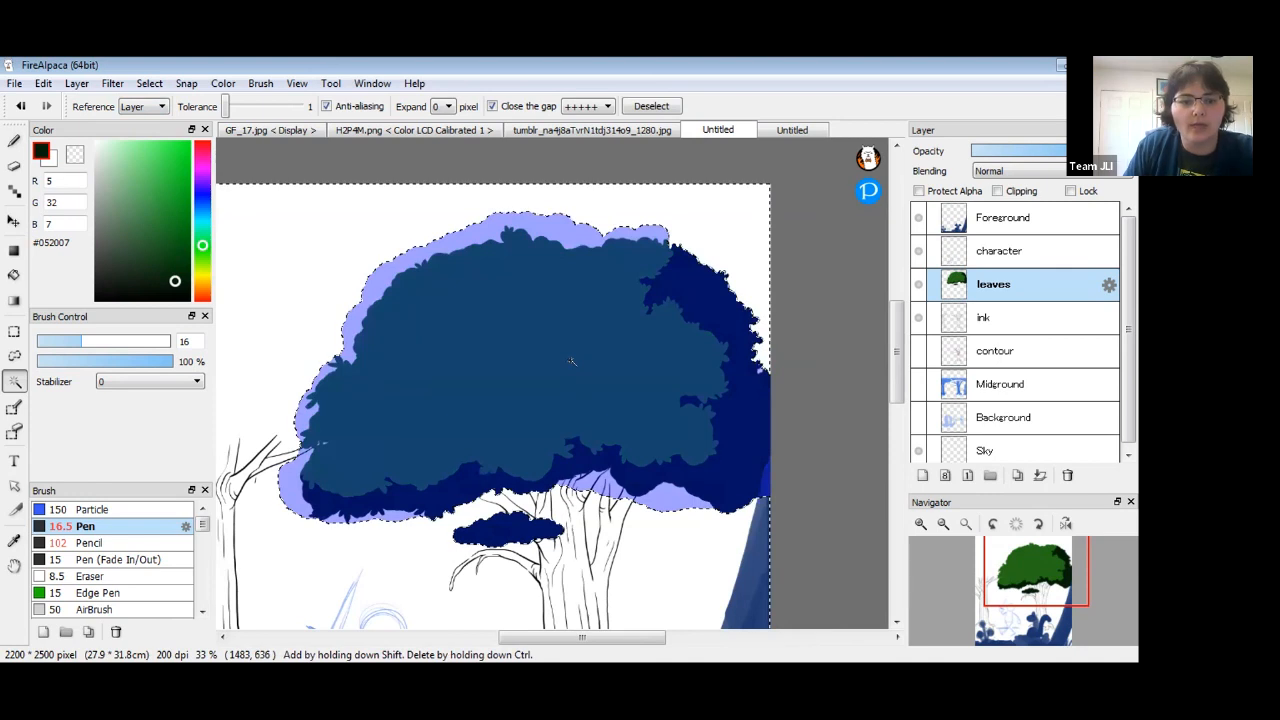
Hide every layer except leaves and try selecting the empty area around the crown again.
click(917, 217)
click(918, 250)
click(918, 450)
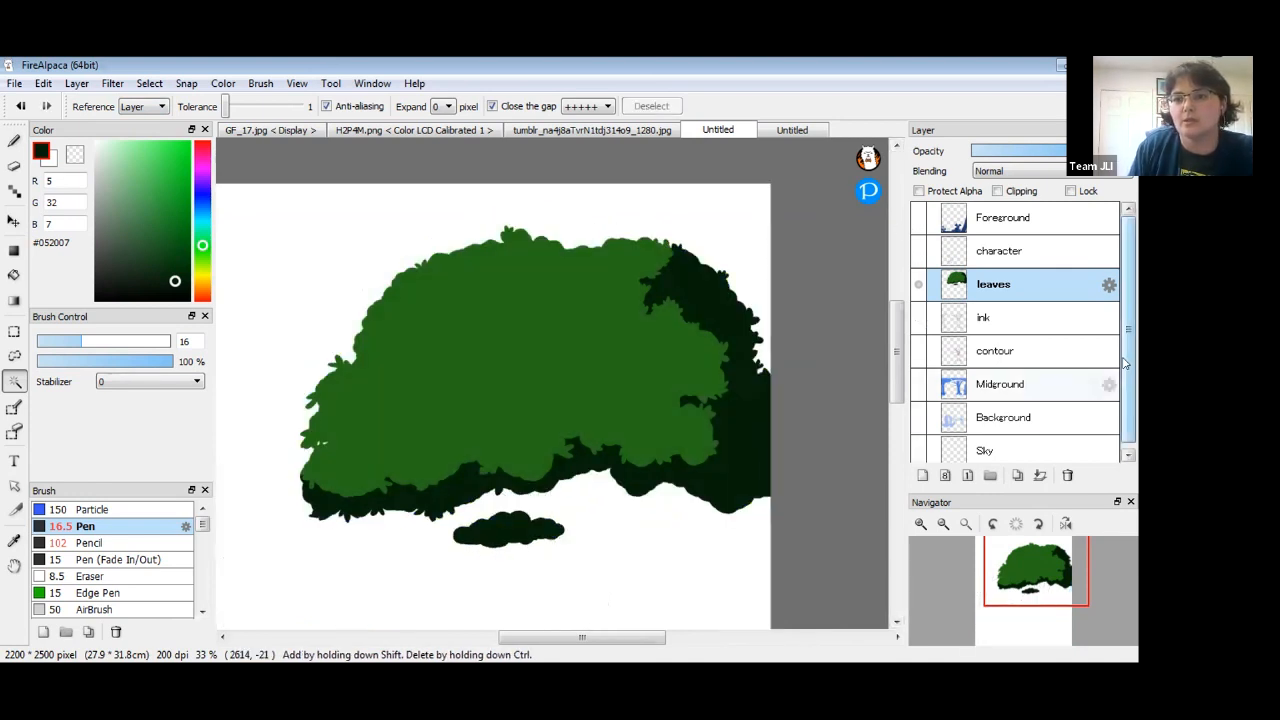
click(697, 403)
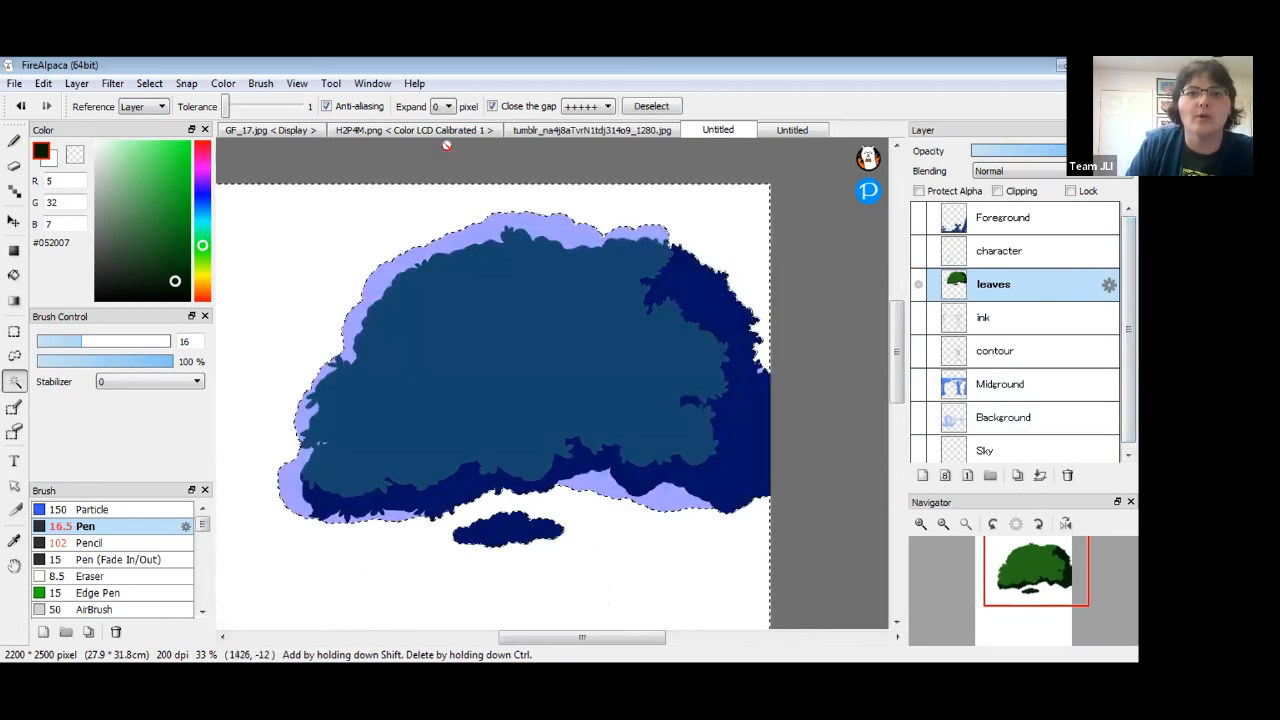
Raise the Magic Wand tolerance to 120, reselect the empty area around the foliage, and reduce the tolerance to 83.
drag(228, 110, 262, 110)
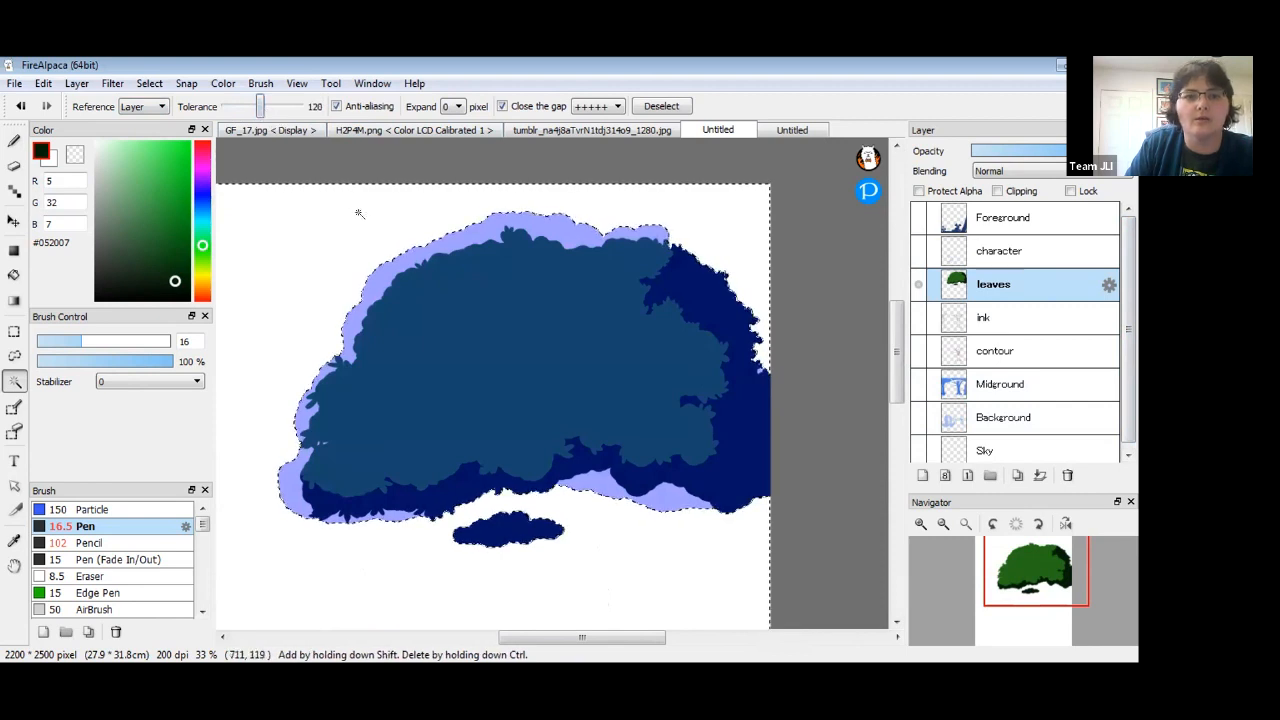
key(ctrl+d)
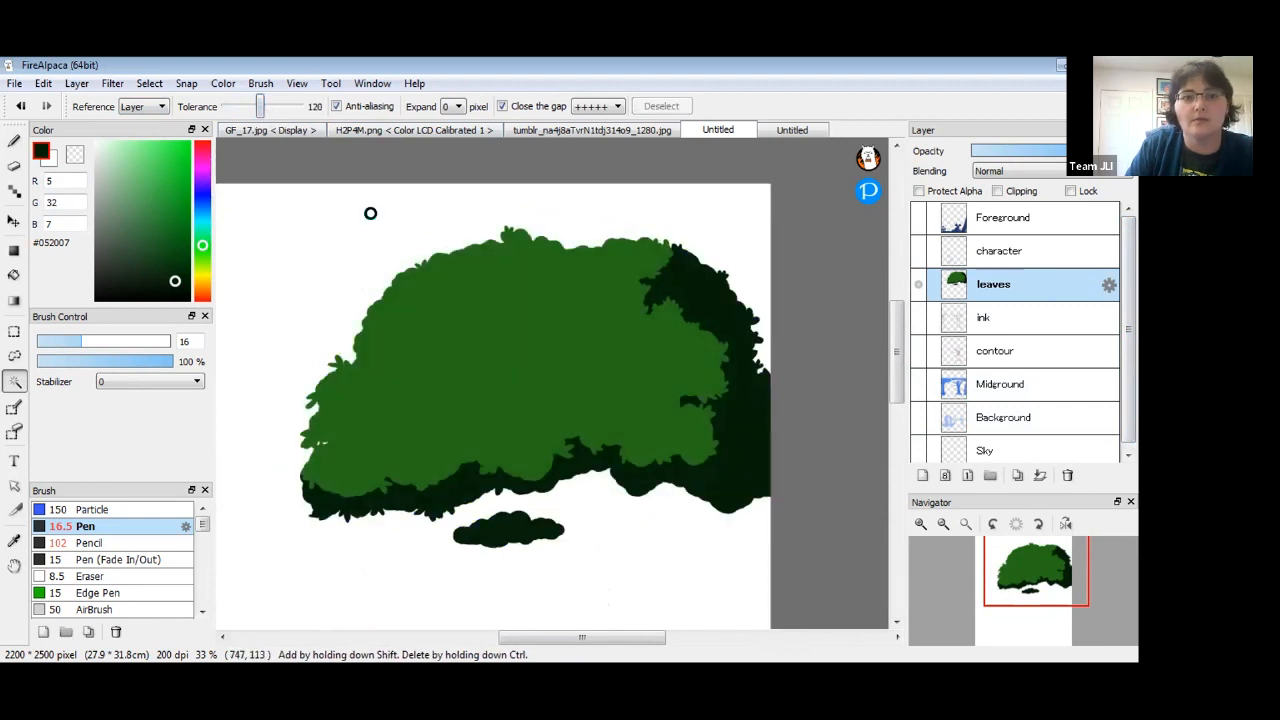
click(370, 213)
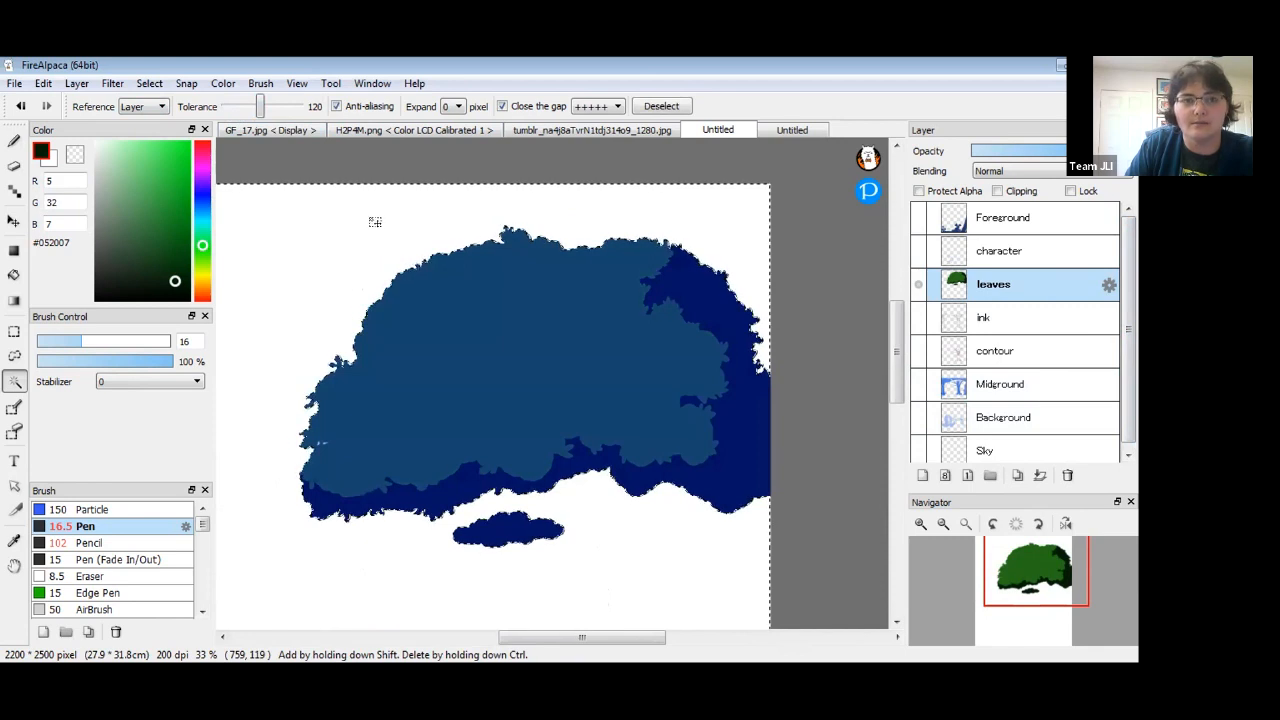
drag(260, 106, 249, 106)
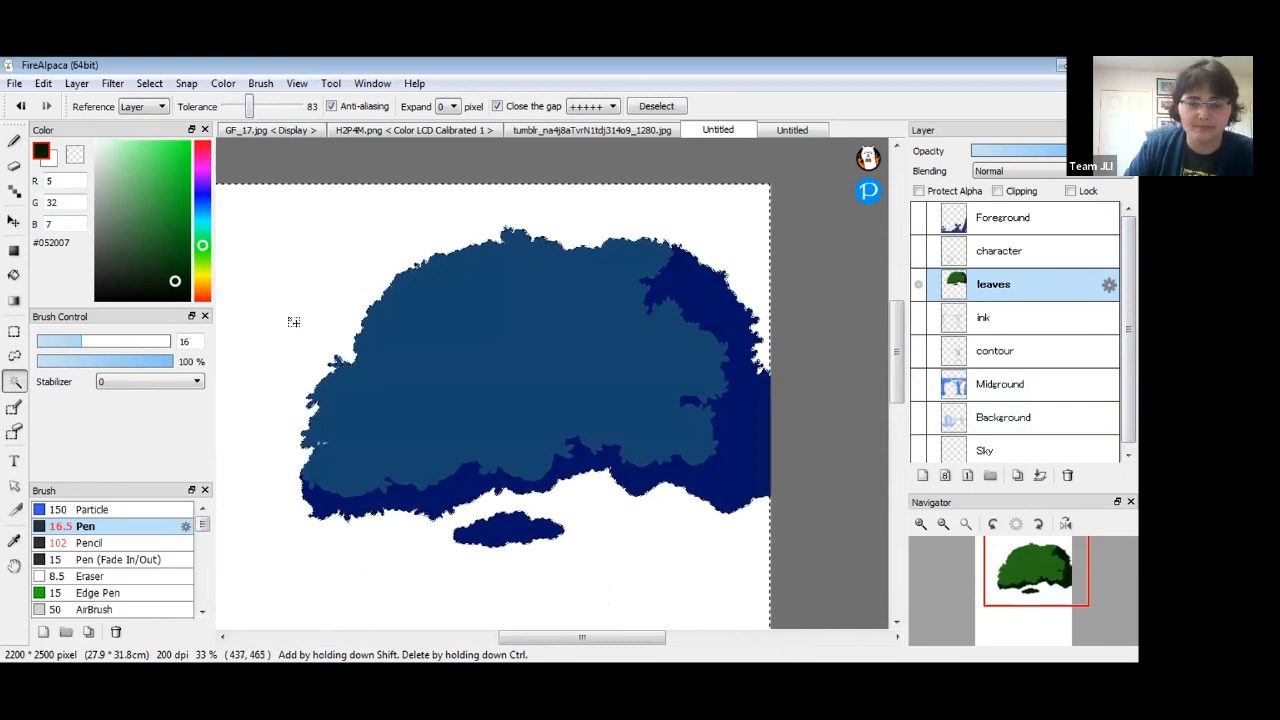
Invert the selection so it covers the foliage, and expand it by 4 pixels.
click(150, 85)
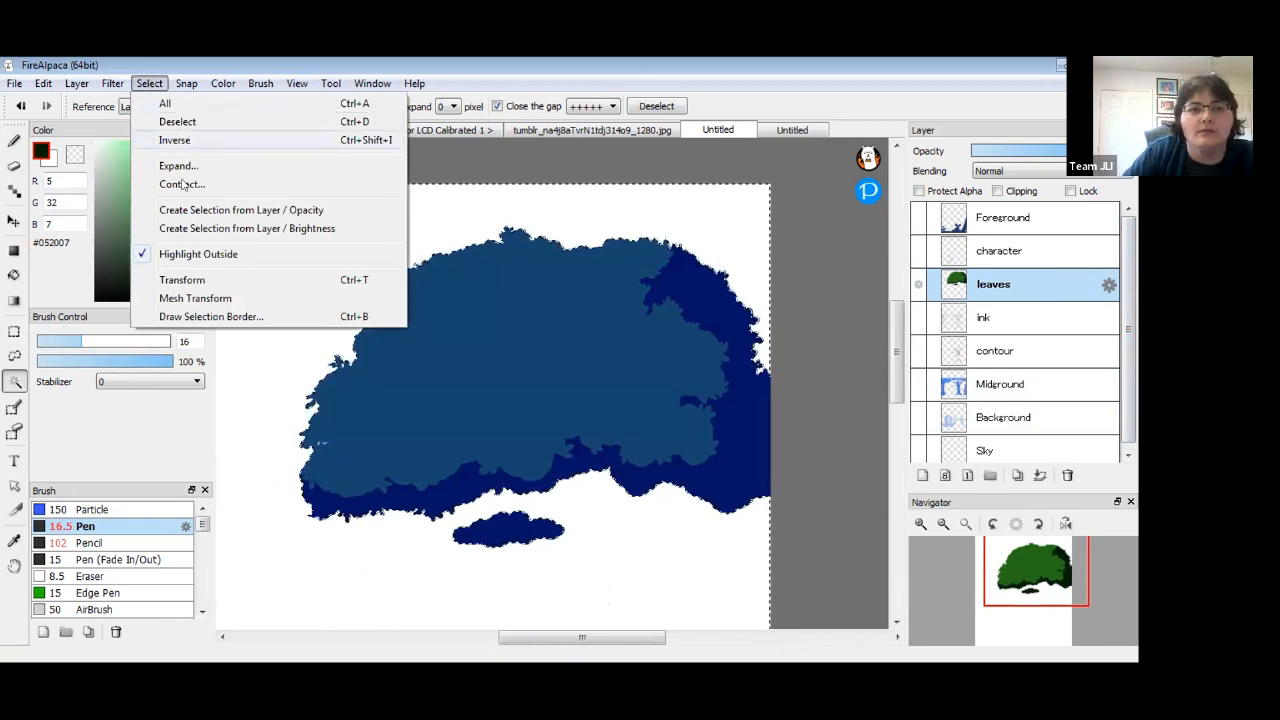
click(174, 140)
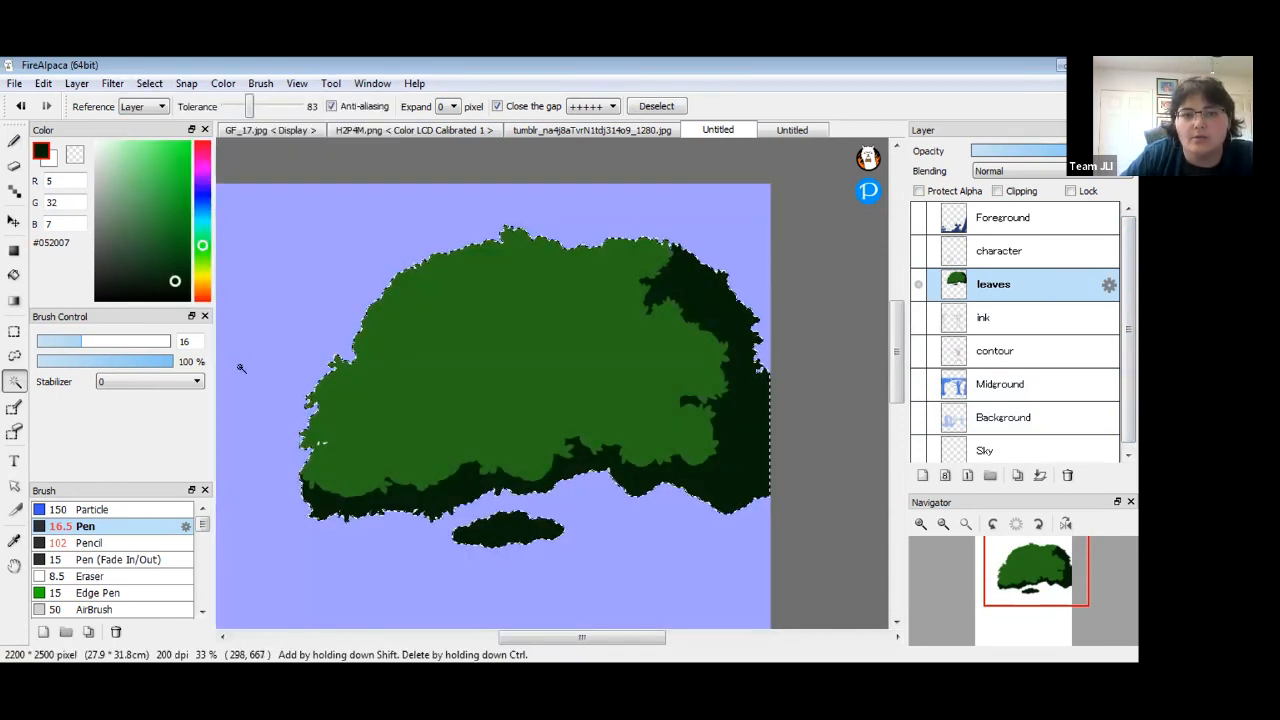
click(152, 84)
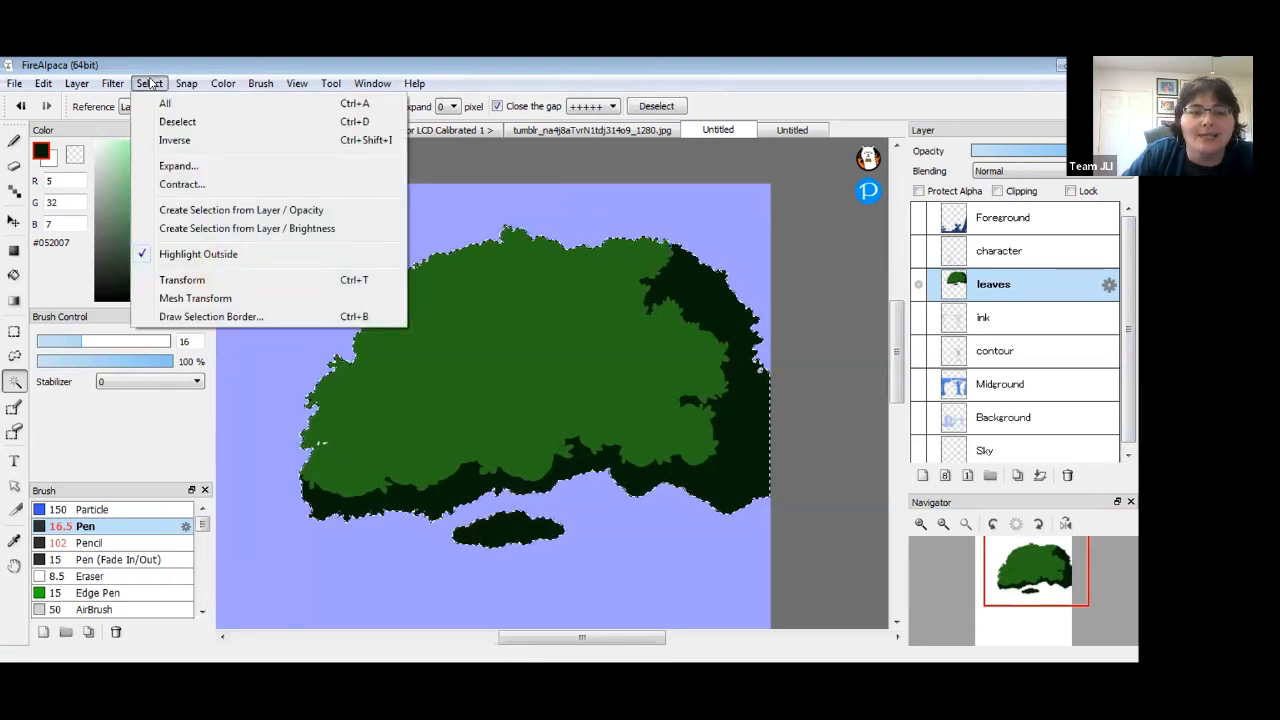
click(176, 166)
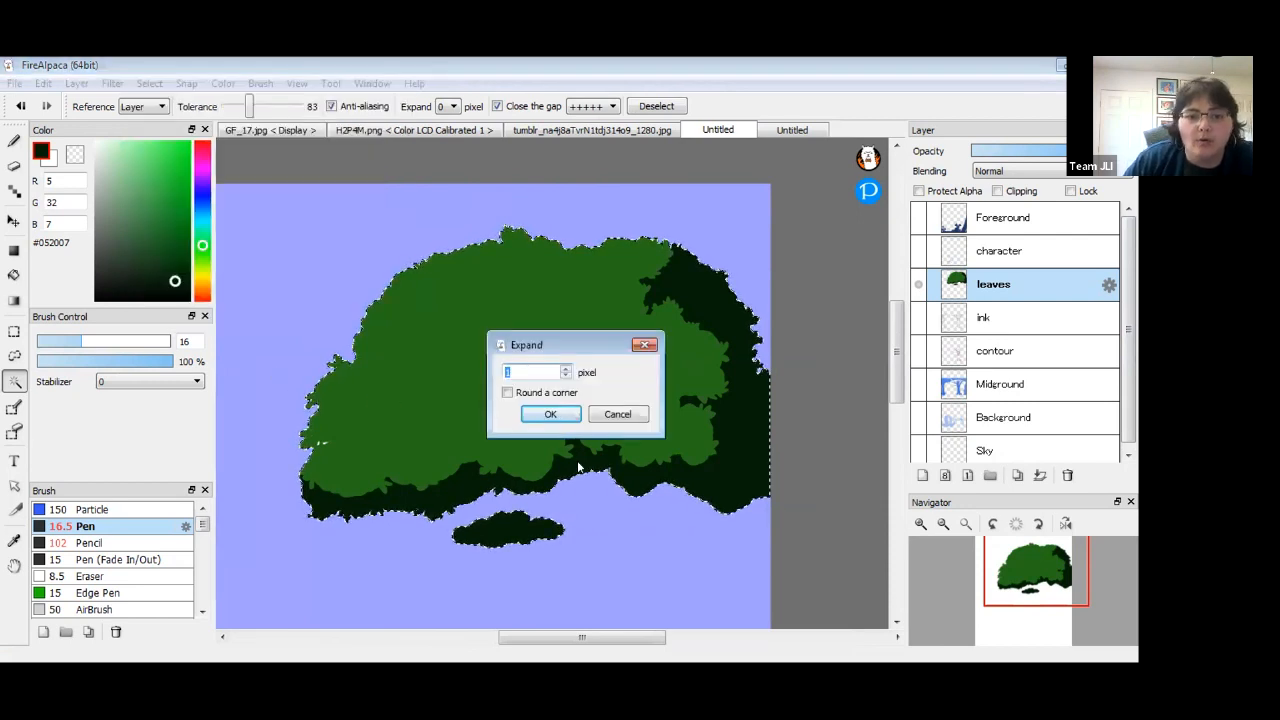
text(4)
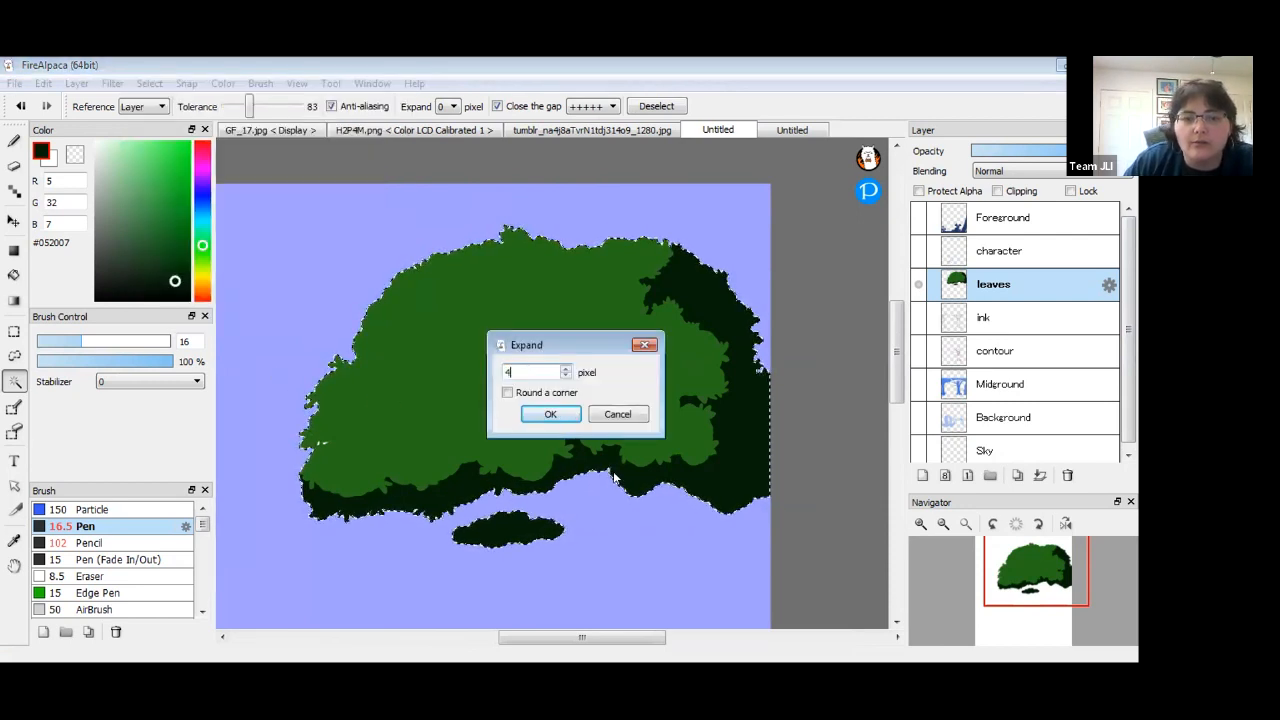
click(550, 414)
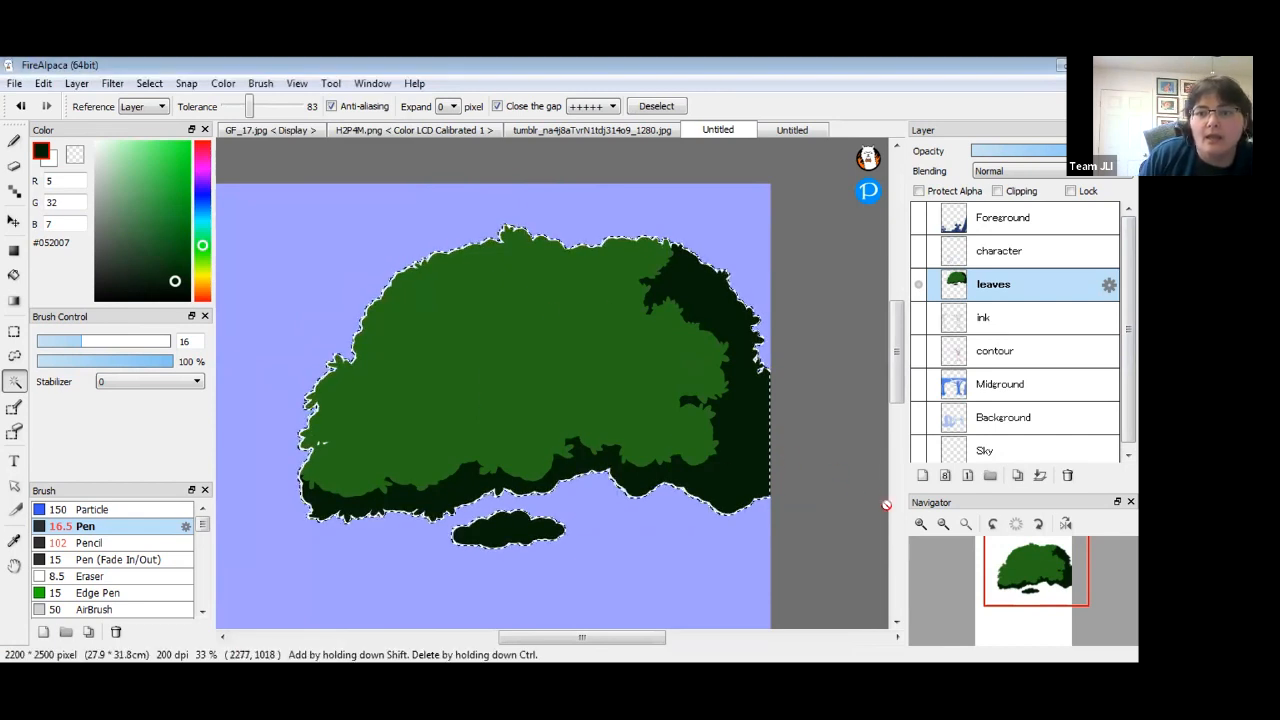
Fill the expanded selection with #052007 on the ink layer, show that layer, and clear the selection.
drag(898, 325, 898, 276)
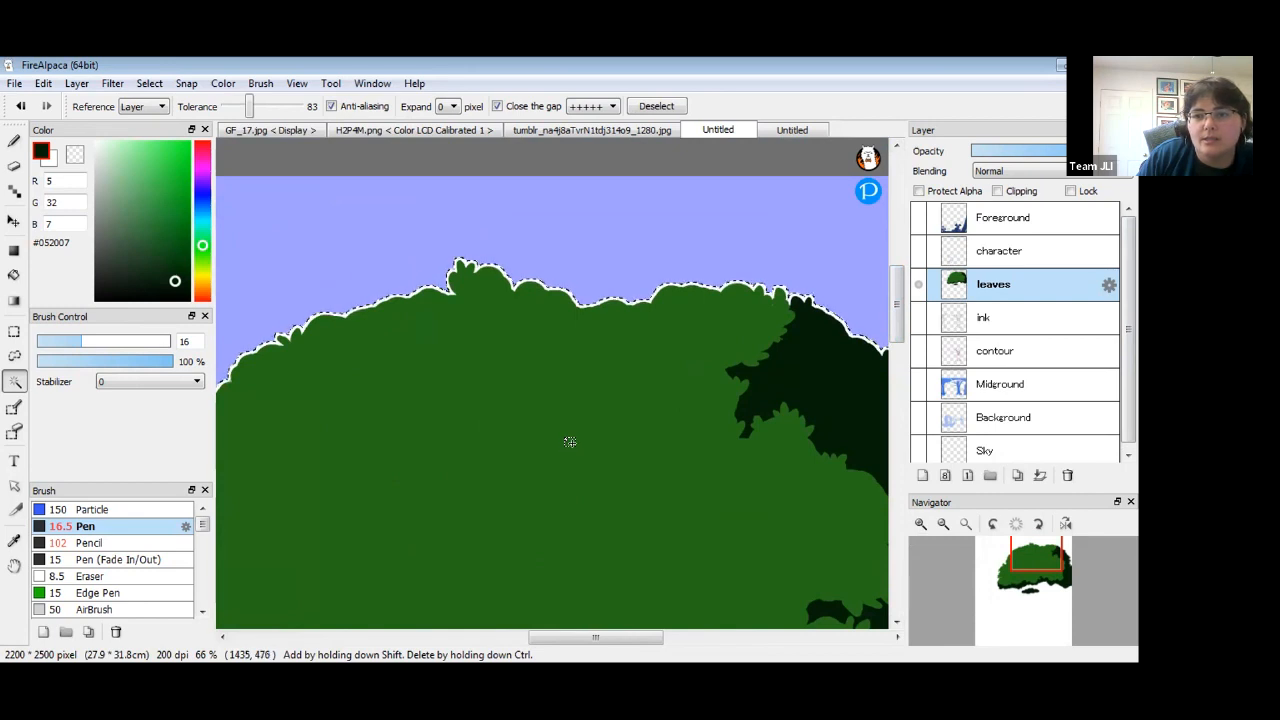
click(1035, 320)
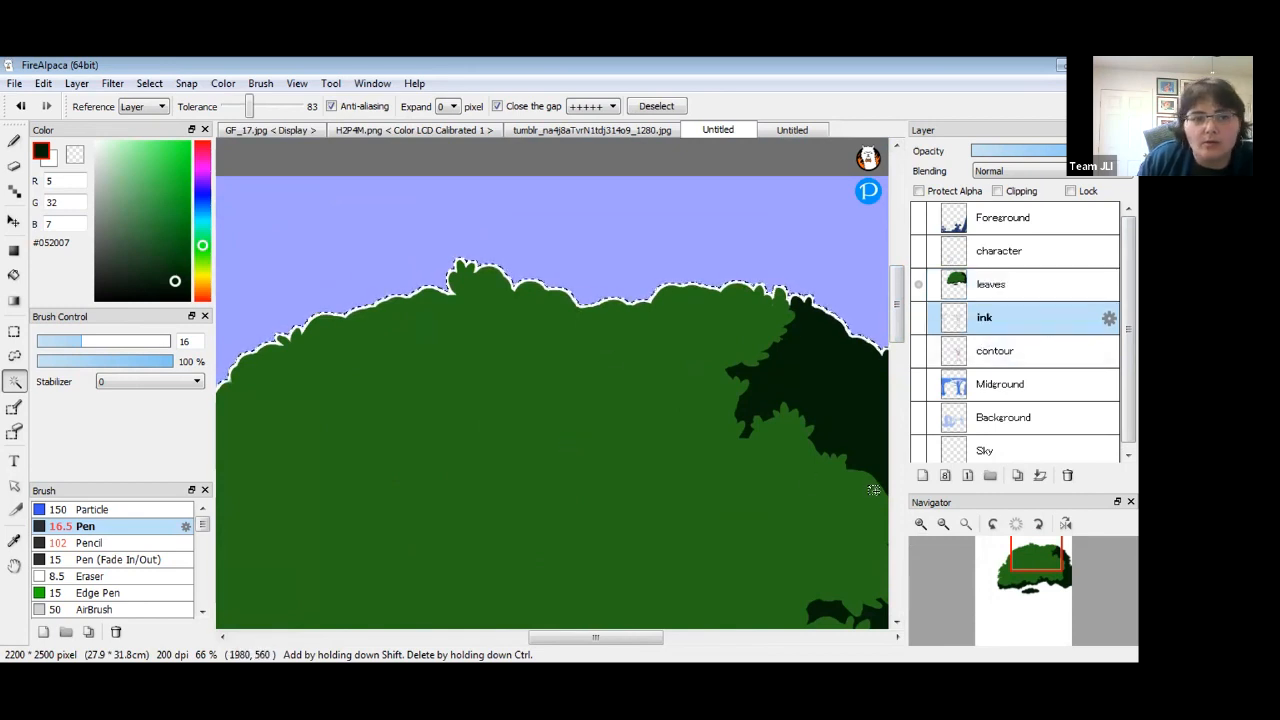
click(13, 276)
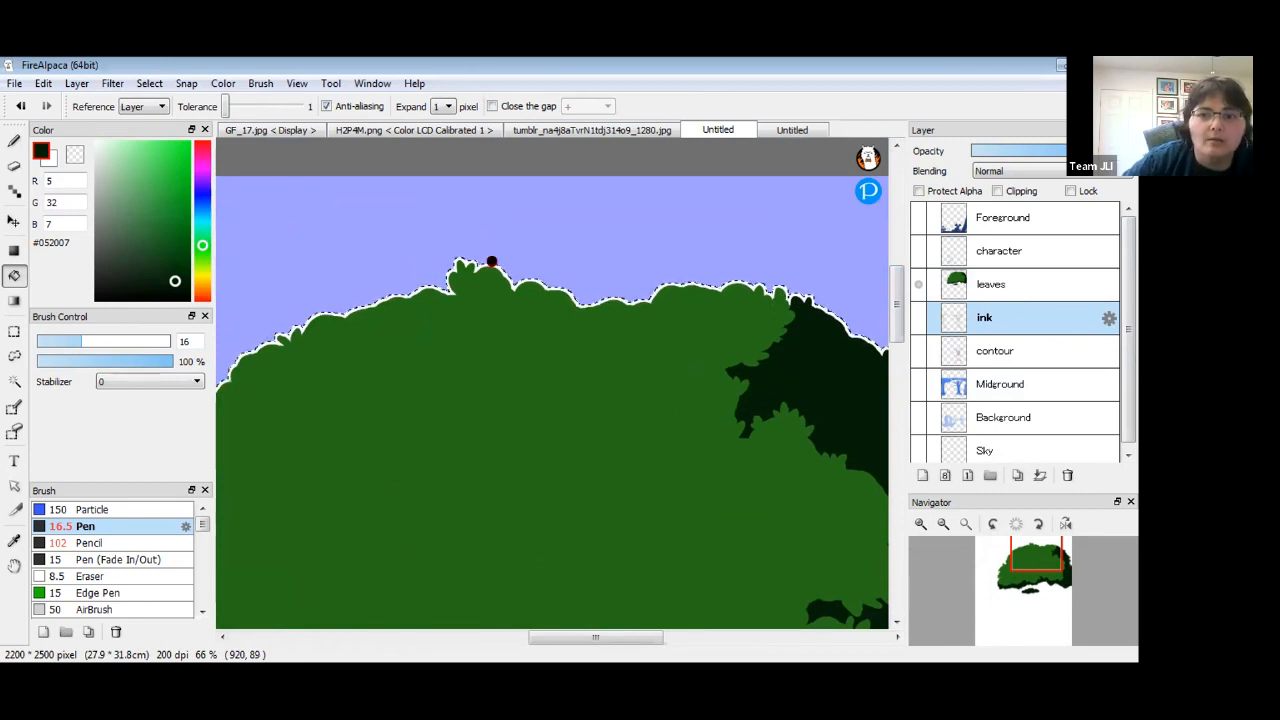
click(918, 318)
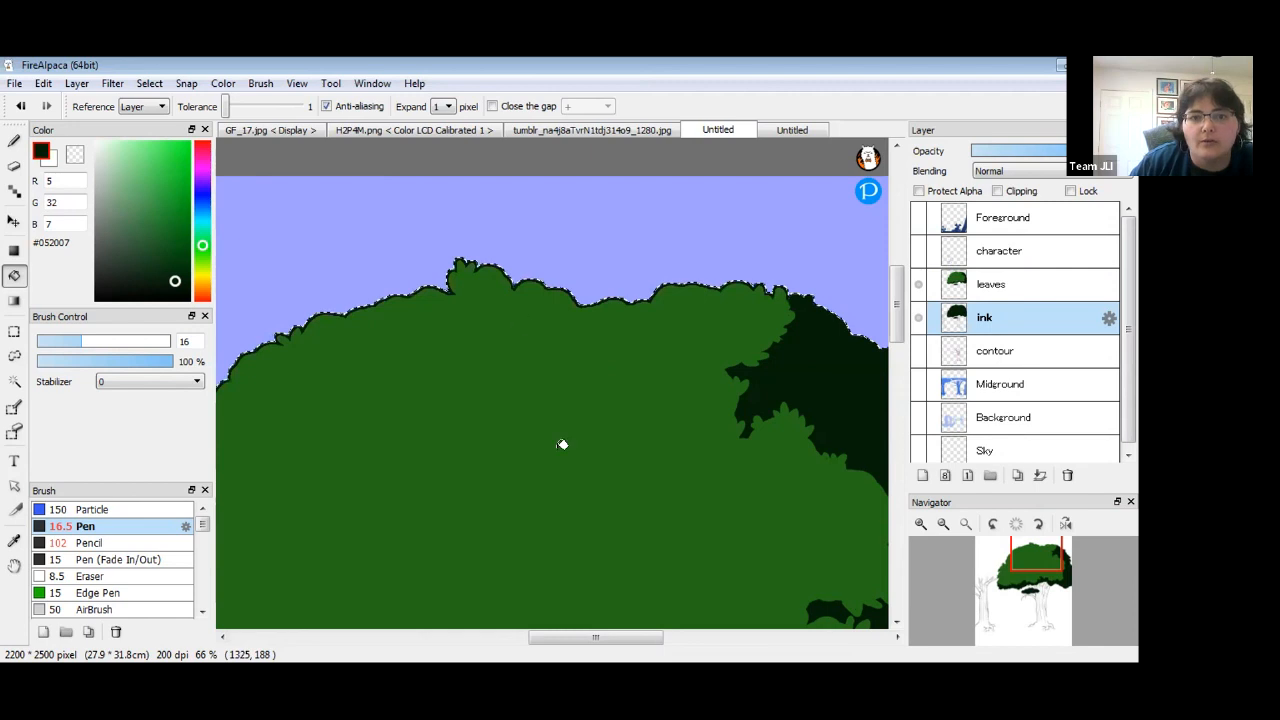
key(ctrl+d)
click(943, 524)
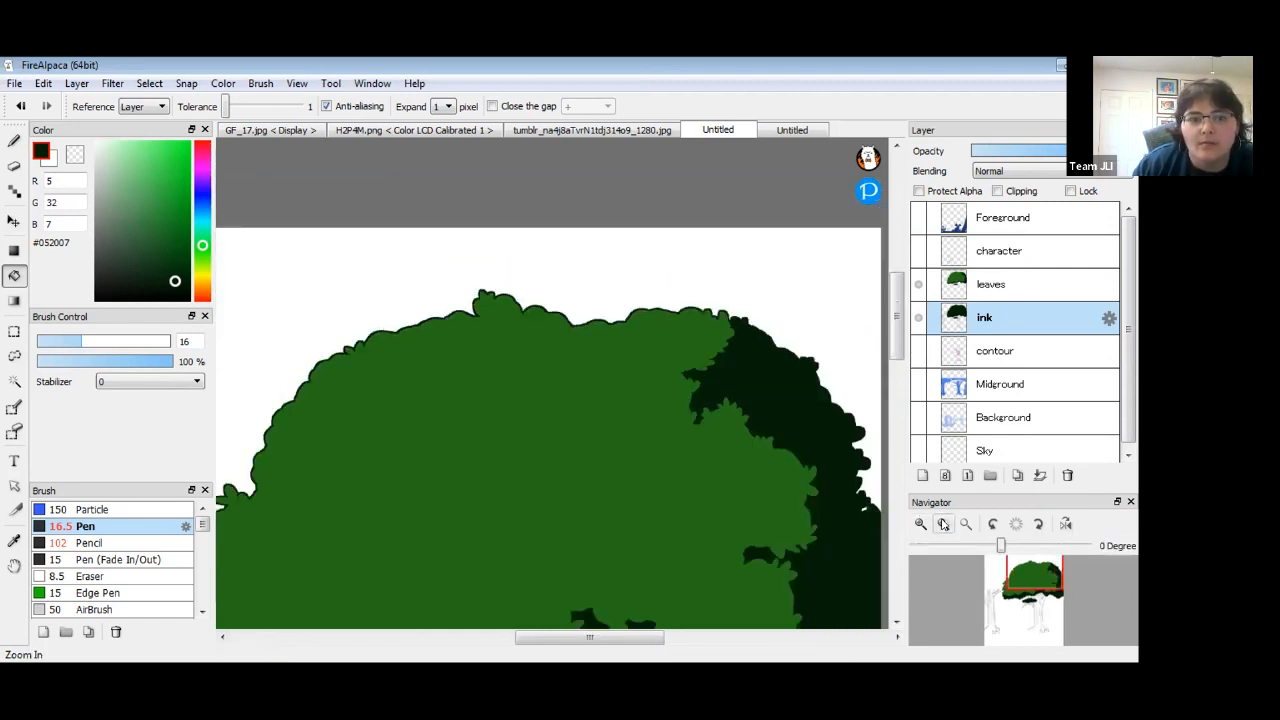
click(943, 524)
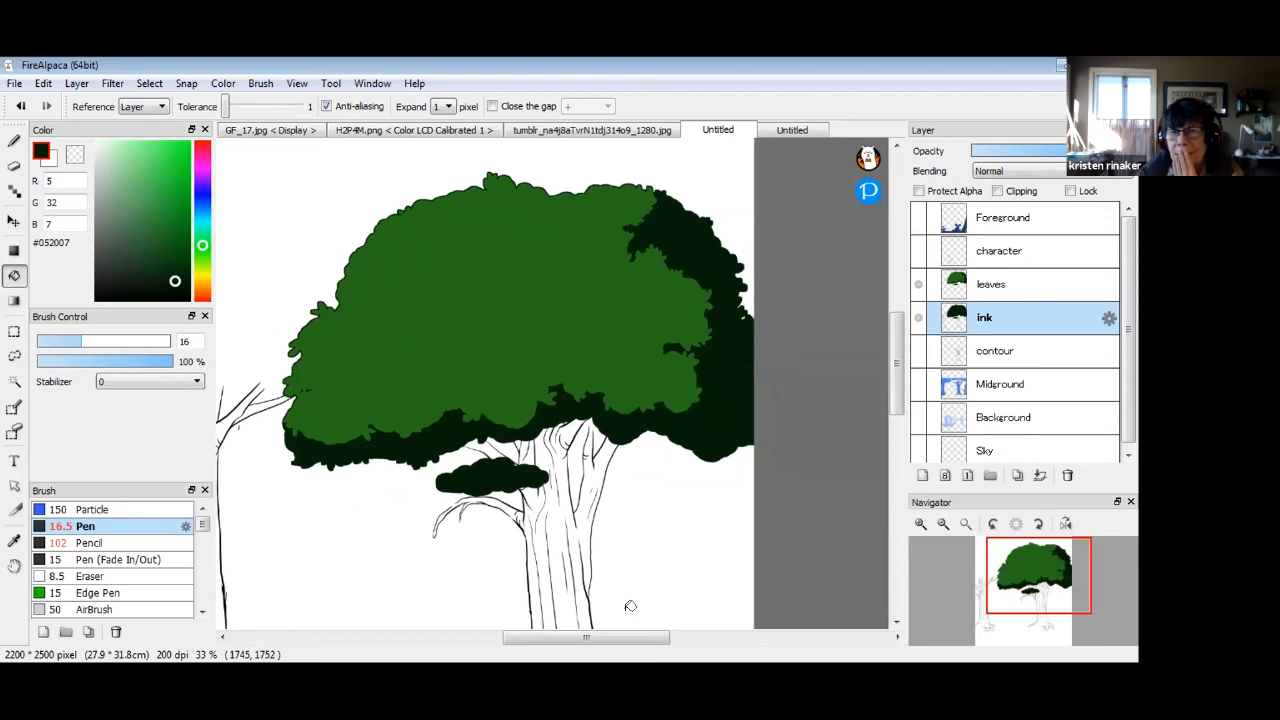
Draw small scalloped leaf marks in dark green across the lit part of the crown on the leaves layer with the Pen.
click(926, 524)
key(b)
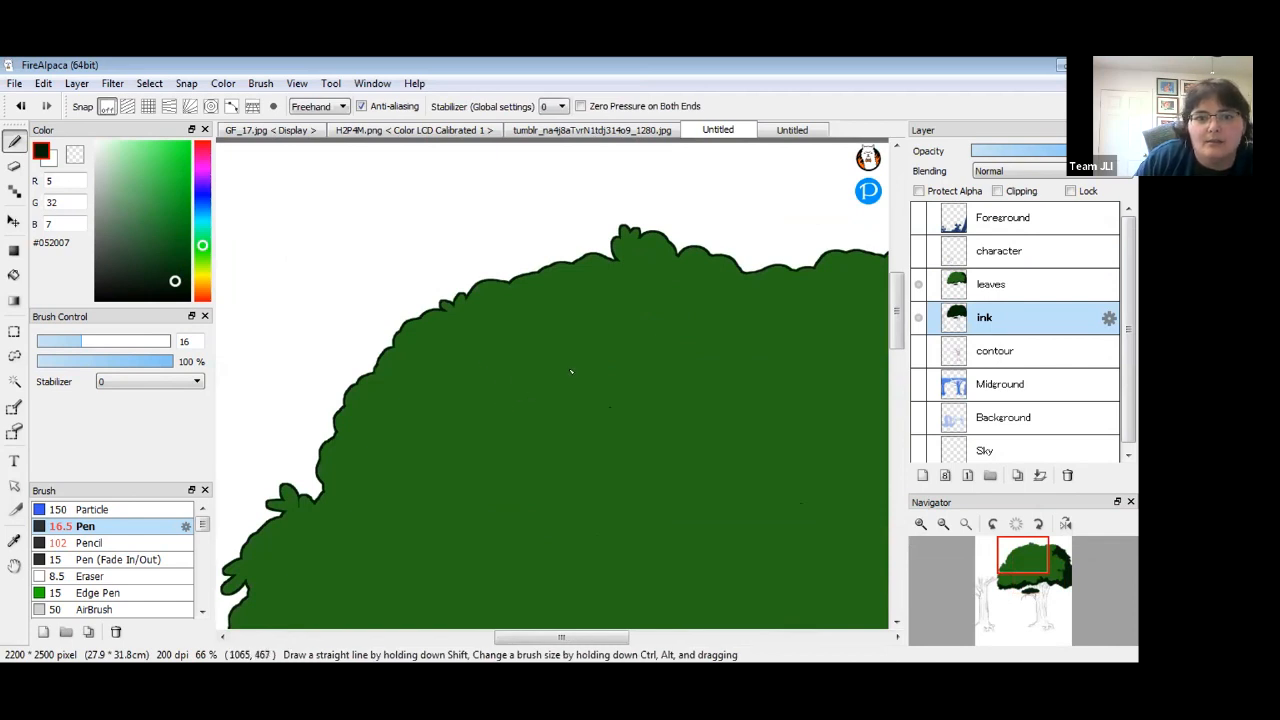
click(995, 290)
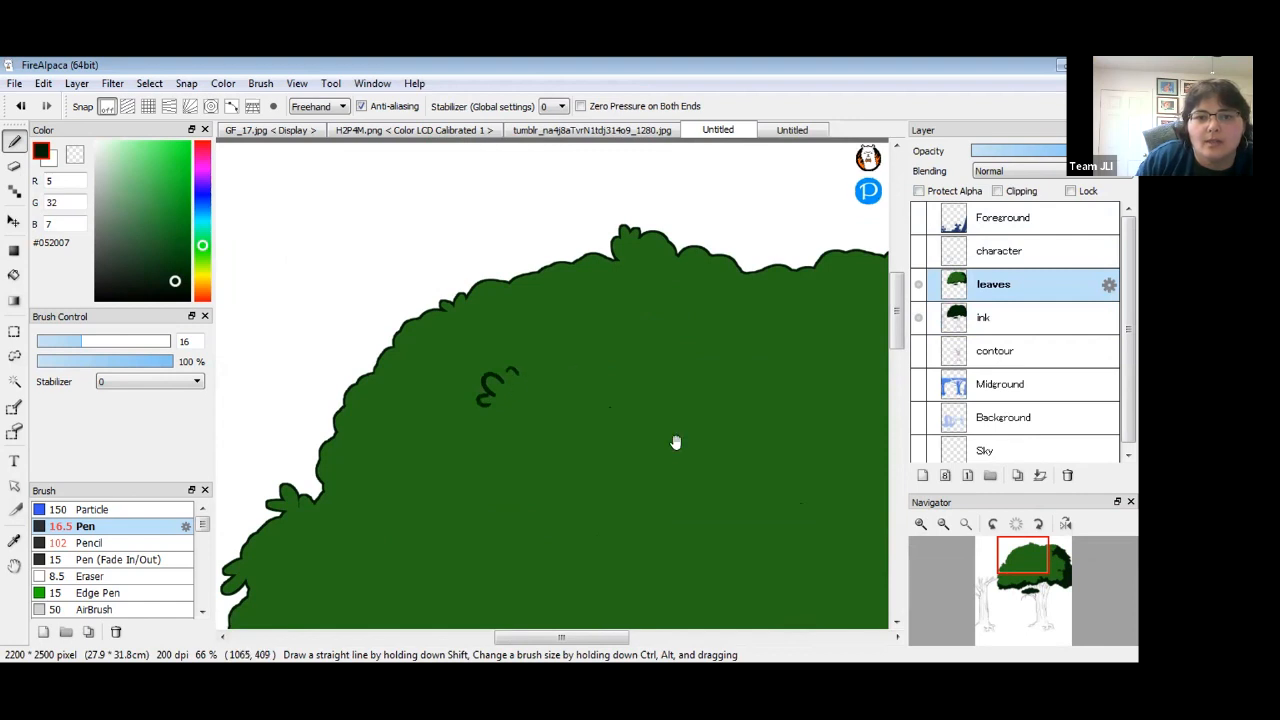
drag(674, 443, 586, 283)
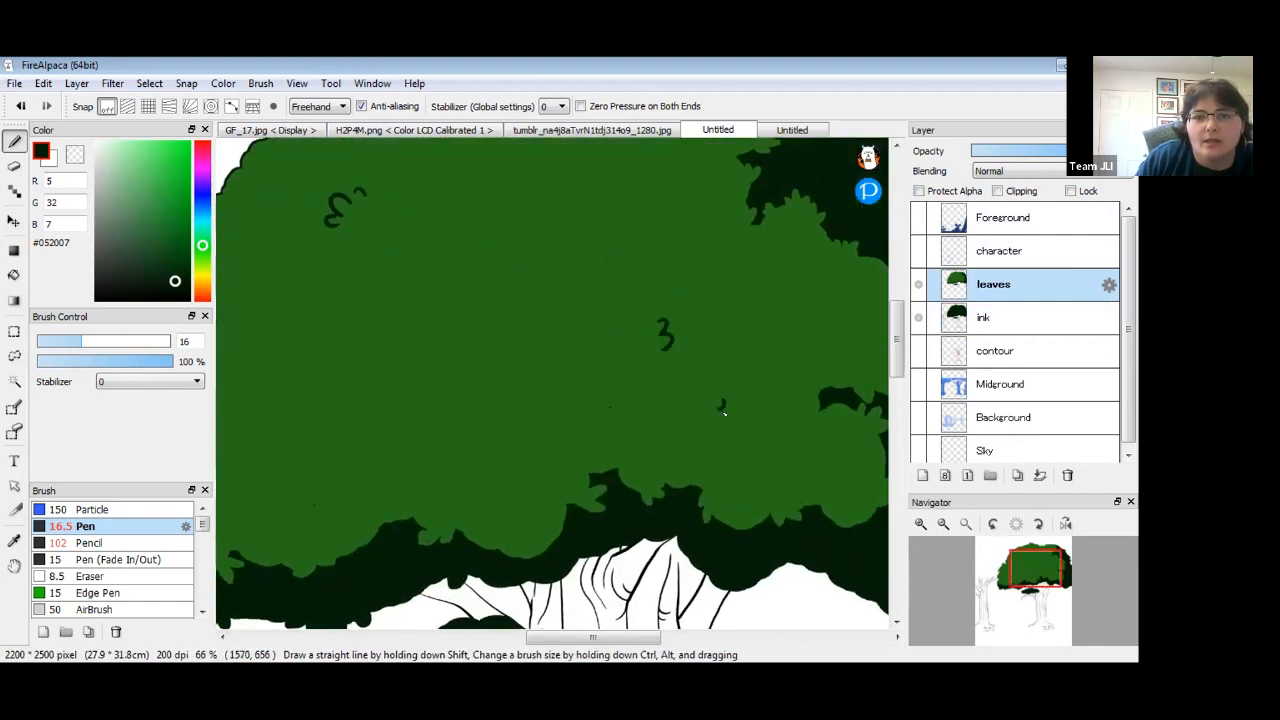
drag(429, 481, 580, 425)
drag(440, 433, 456, 436)
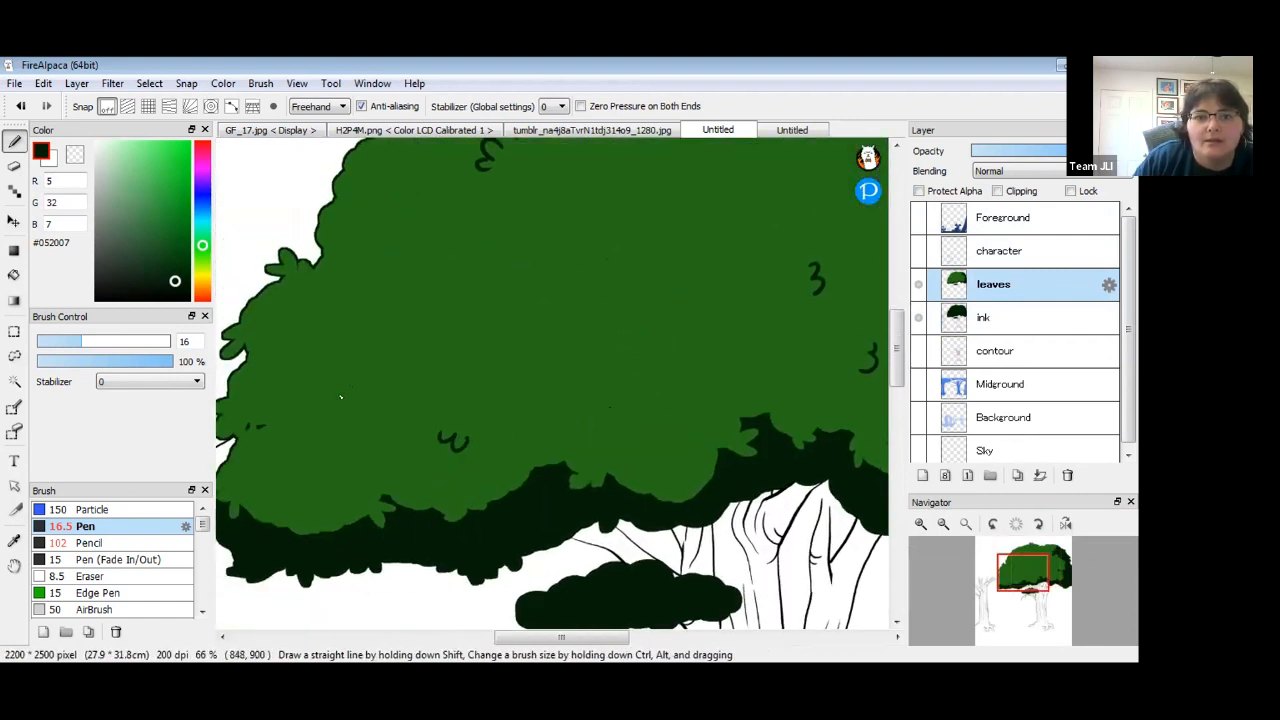
click(943, 523)
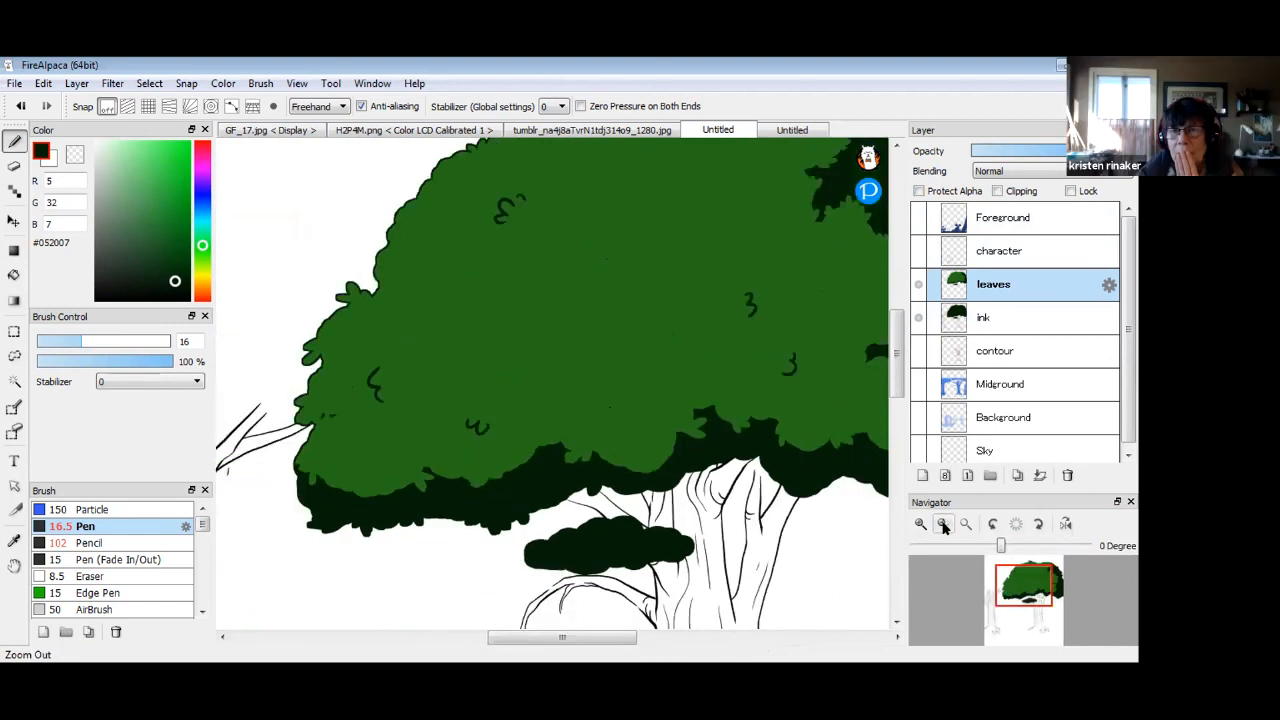
drag(727, 433, 662, 406)
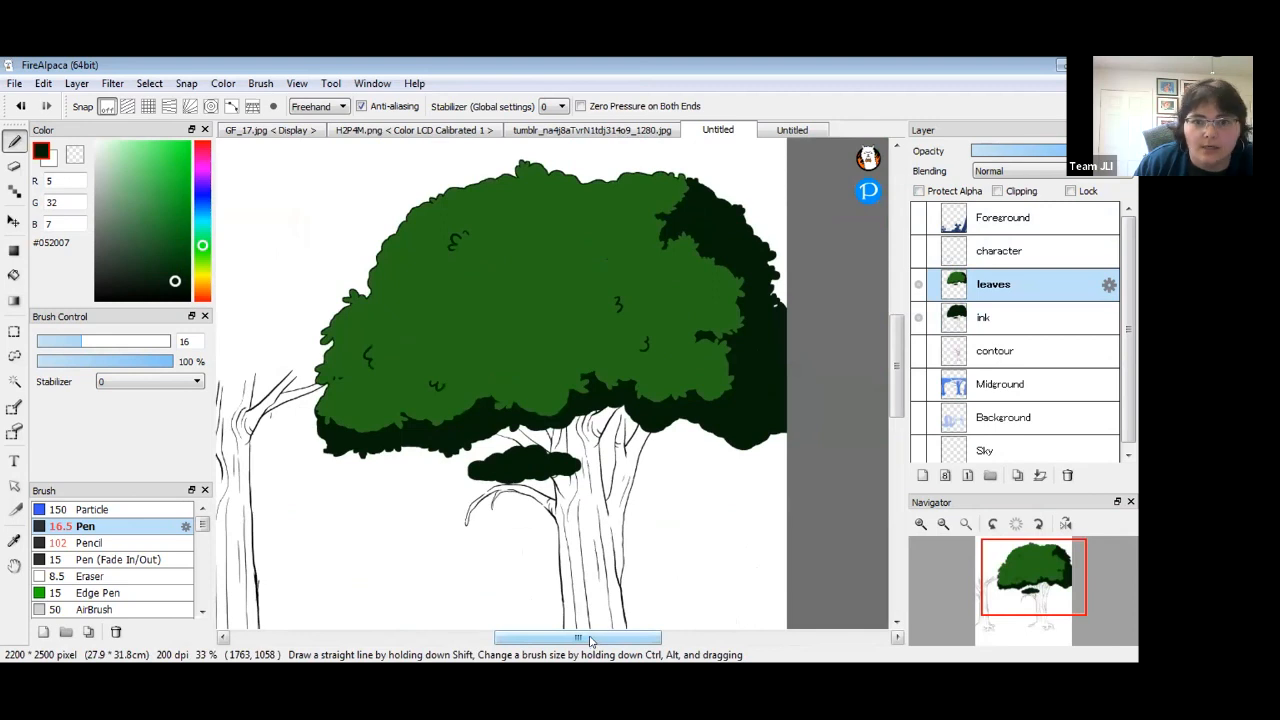
drag(602, 489, 657, 384)
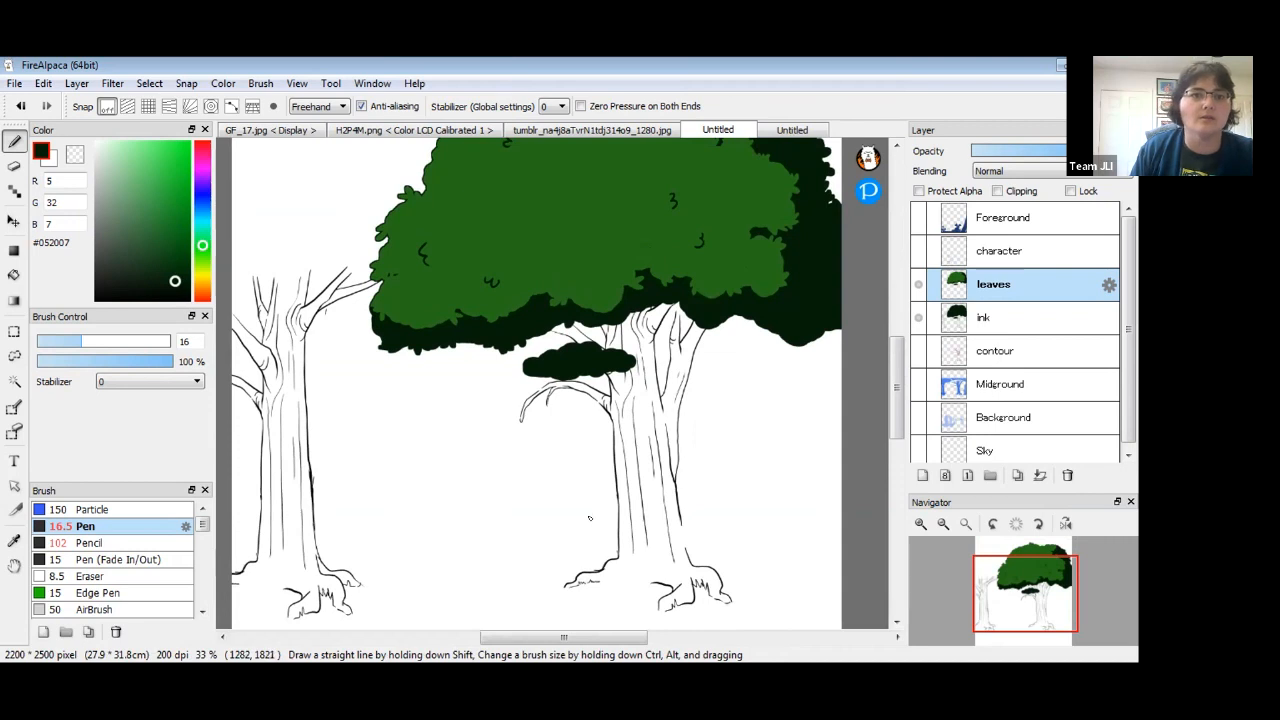
drag(897, 397, 897, 350)
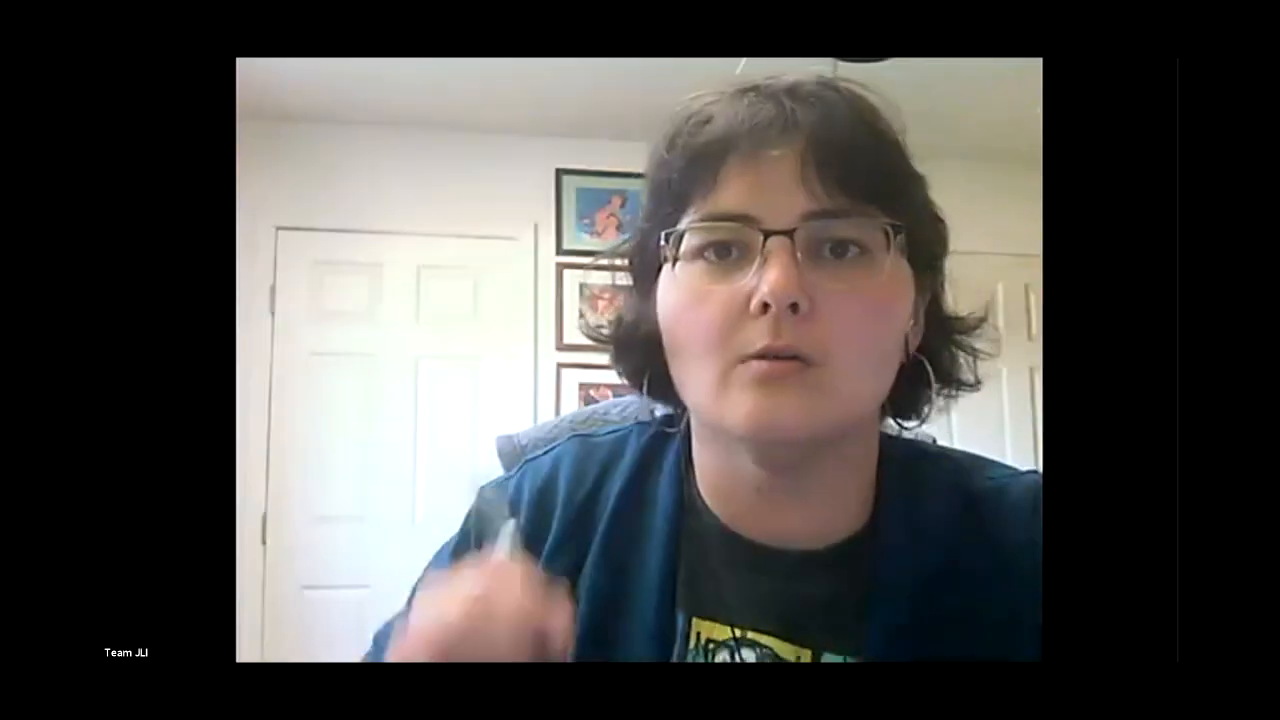
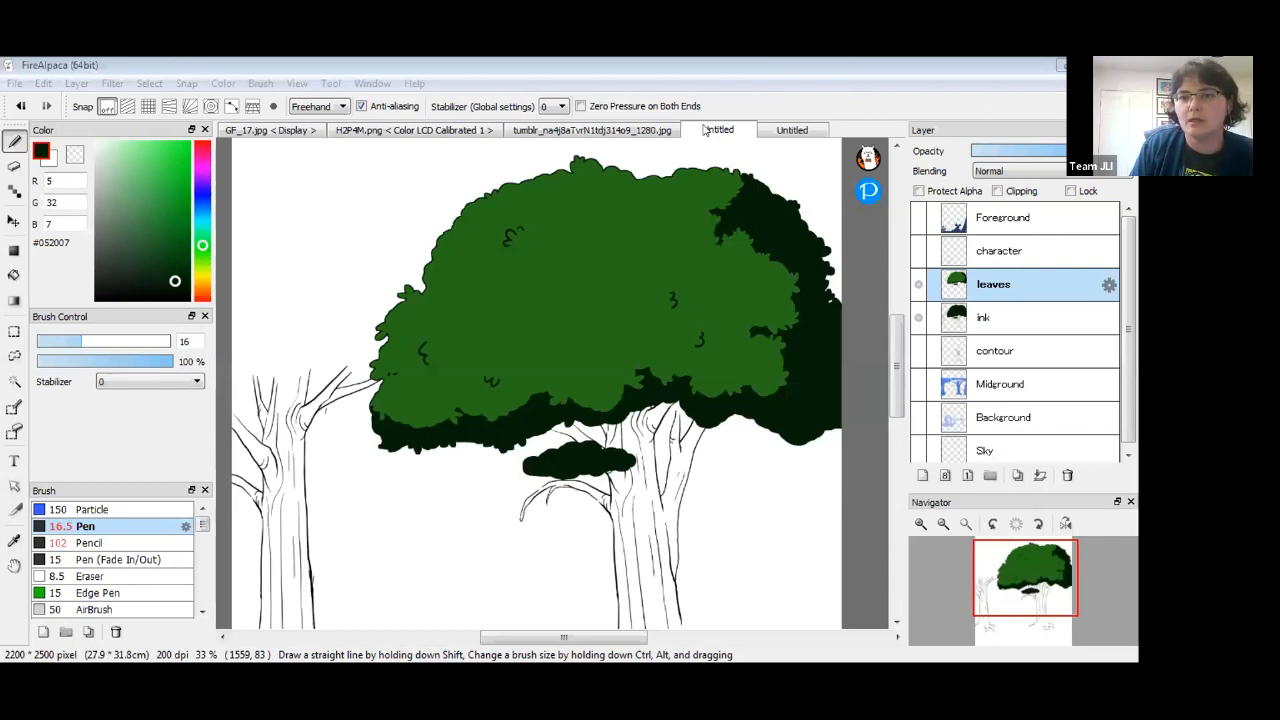
Create a new image 11 inches wide and 8.5 inches high at 200 dpi.
click(14, 84)
click(38, 104)
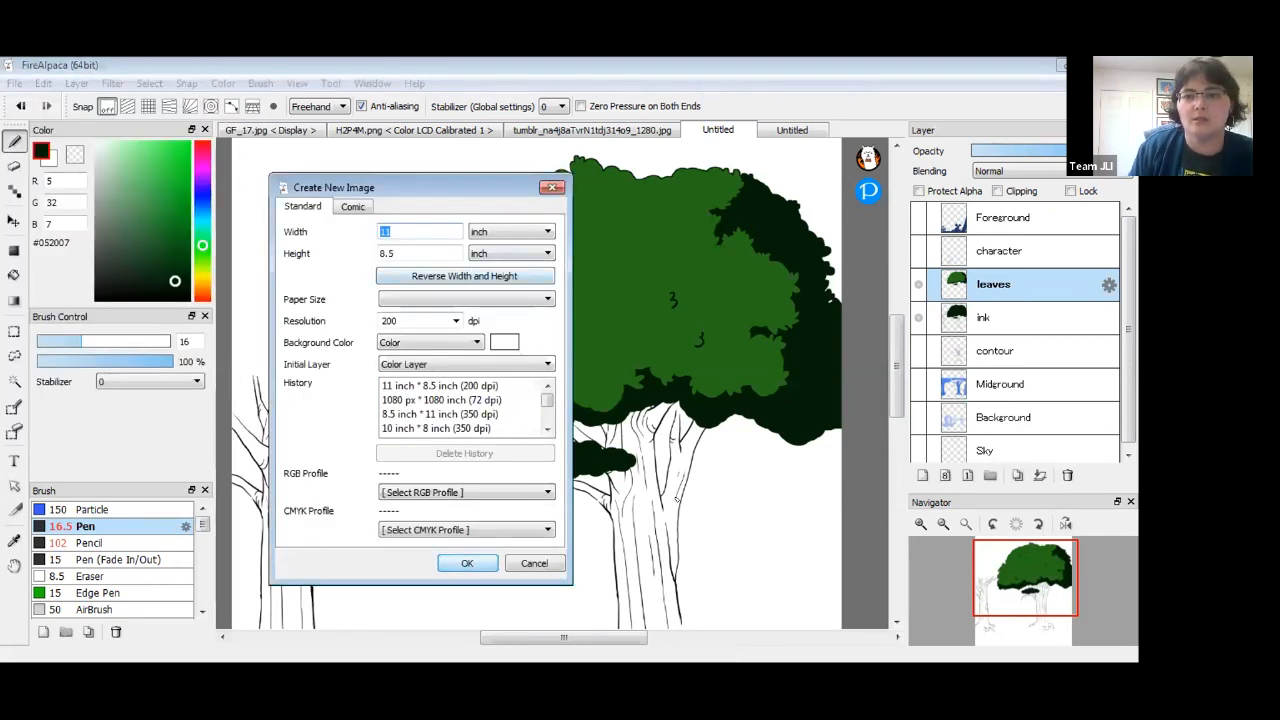
click(467, 563)
Try darker teal fills on the blank canvas, including #6CB99E, and fill it with pale mint #A7EED5.
click(202, 230)
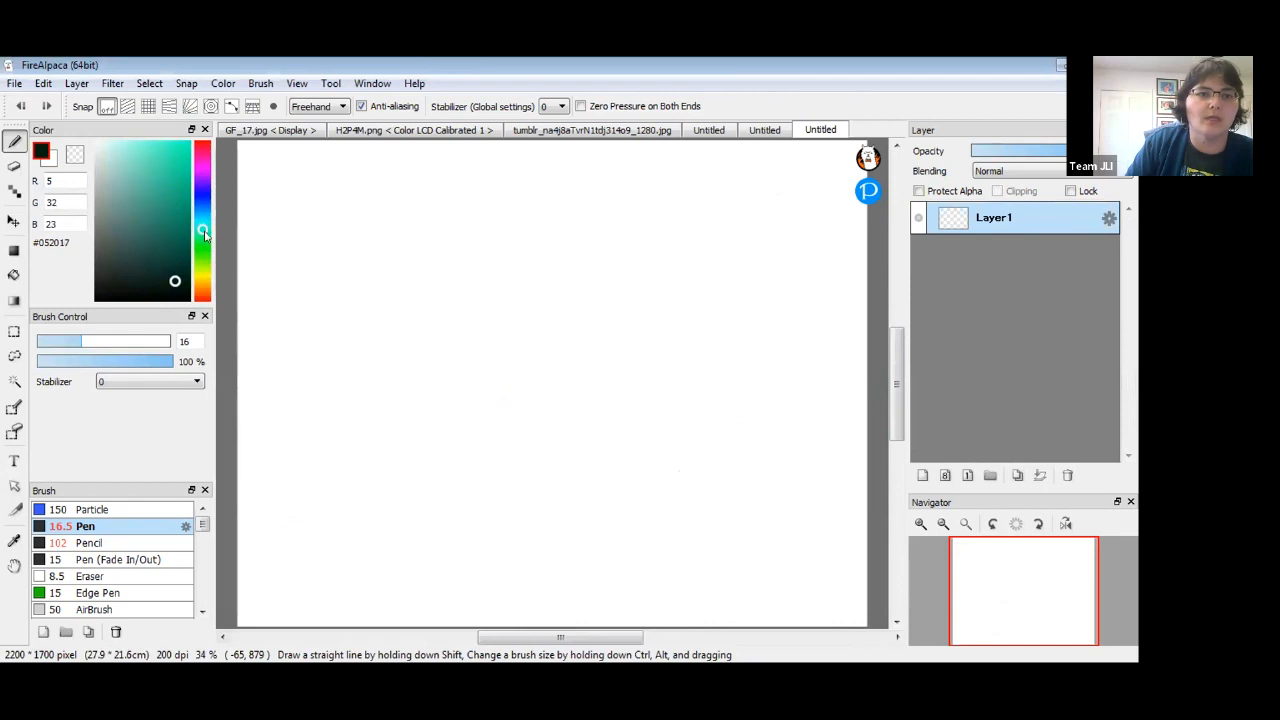
click(134, 234)
drag(136, 238, 115, 227)
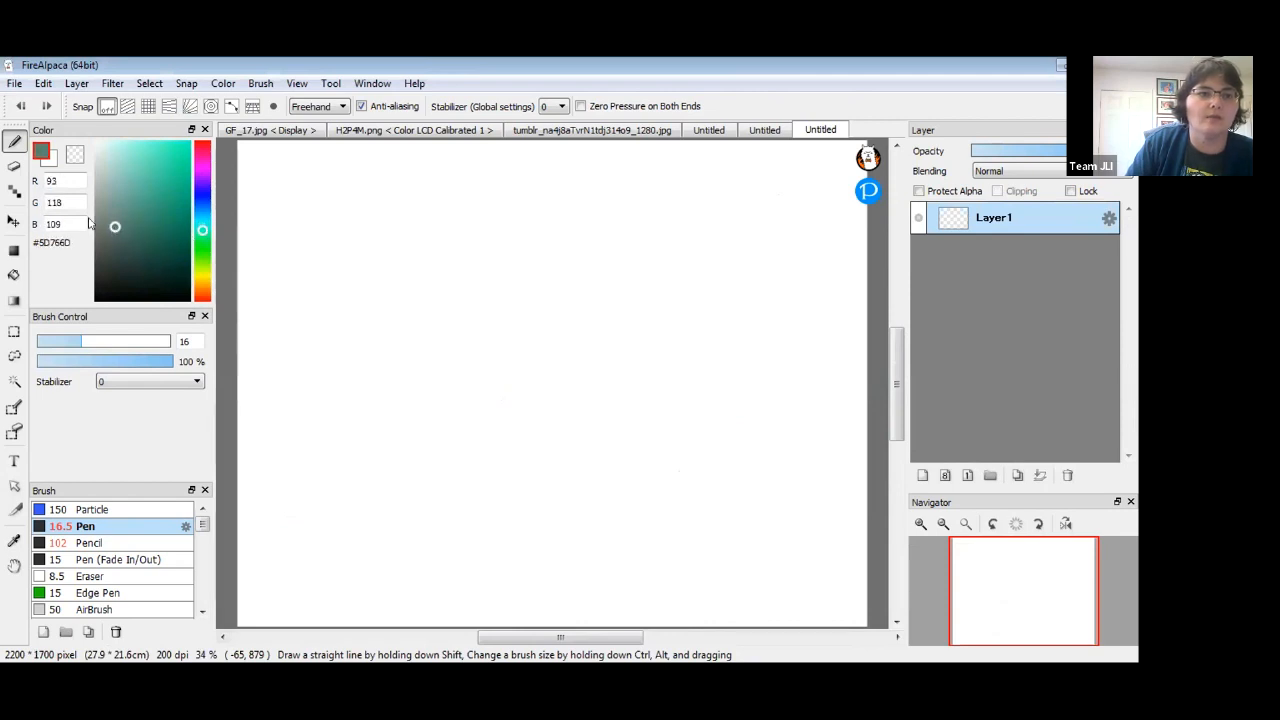
click(12, 277)
click(323, 249)
click(134, 184)
click(386, 223)
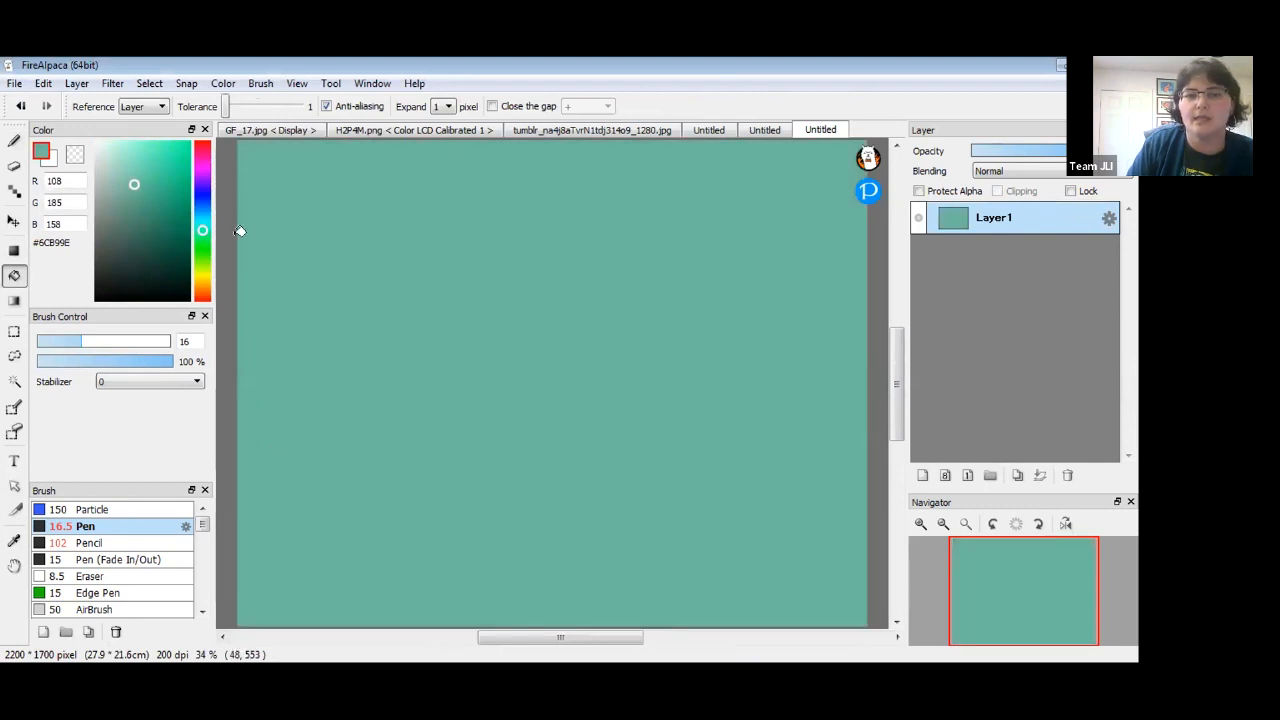
drag(136, 182, 124, 153)
click(399, 418)
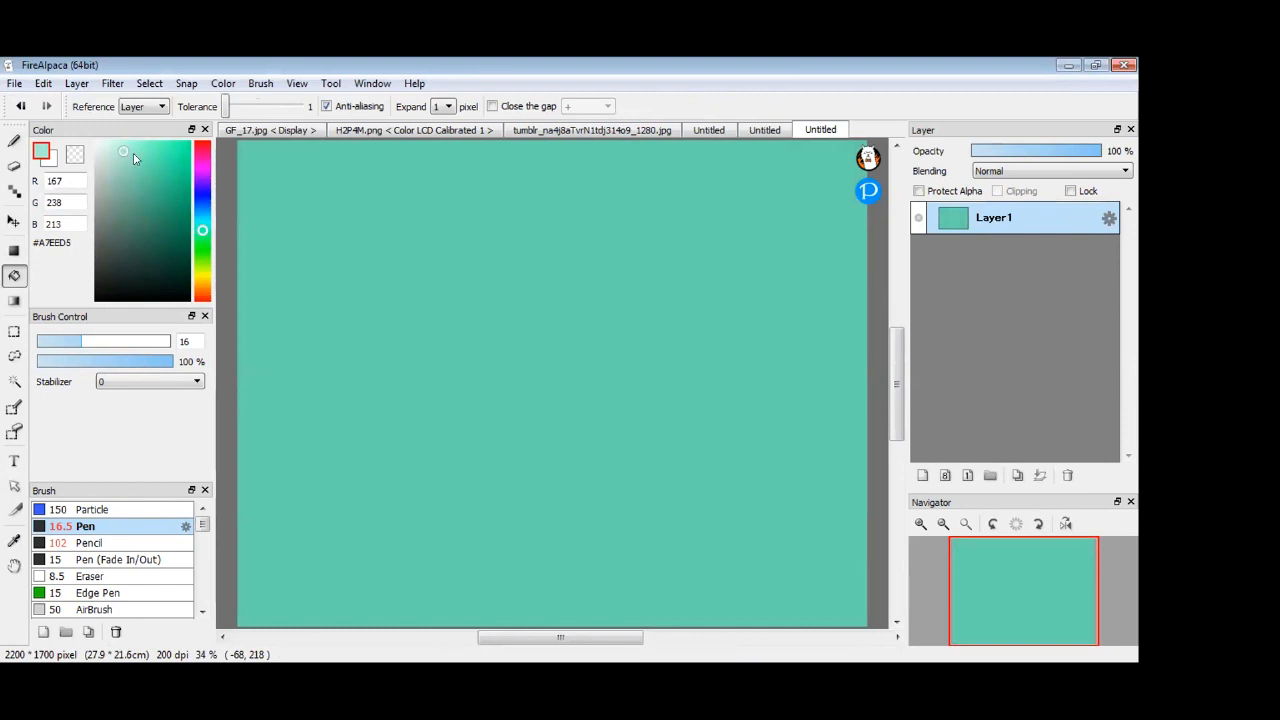
click(296, 427)
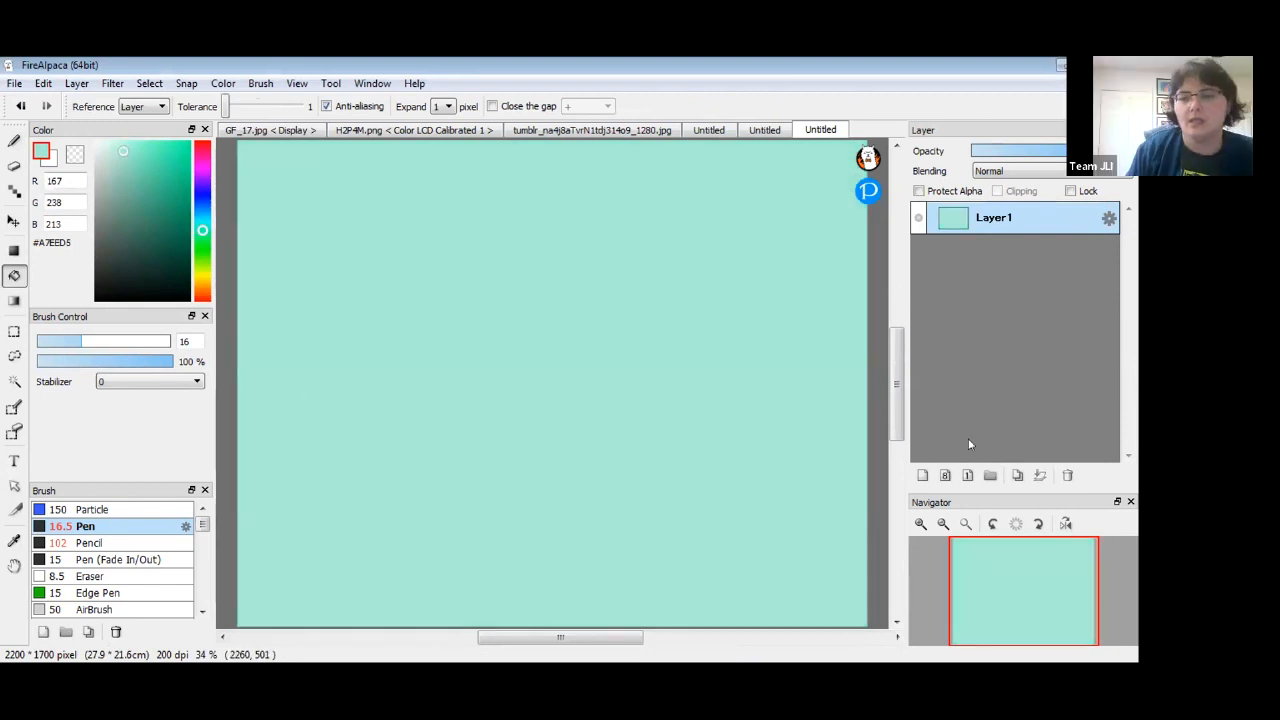
Add a new layer above the mint fill and paint a tall orange-brown trunk shape in #B95D0F with the Pen.
click(923, 476)
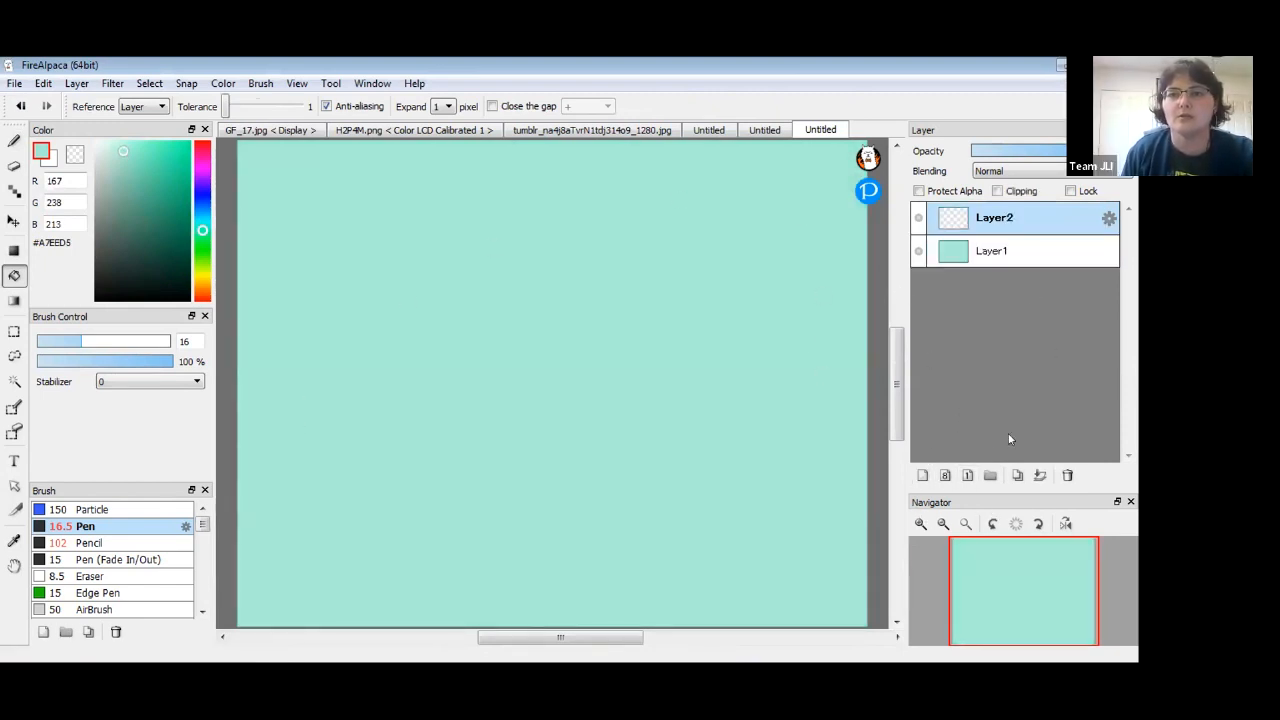
click(14, 141)
drag(203, 264, 203, 289)
click(170, 248)
mouse_move(154, 219)
mouse_down()
mouse_move(170, 223)
mouse_move(171, 264)
mouse_move(173, 248)
mouse_move(166, 264)
mouse_move(162, 252)
mouse_move(190, 215)
mouse_move(174, 225)
mouse_move(177, 165)
mouse_move(182, 184)
mouse_up()
mouse_move(507, 203)
mouse_down()
mouse_move(526, 381)
mouse_move(544, 401)
mouse_move(529, 354)
mouse_move(536, 378)
mouse_move(536, 236)
mouse_move(549, 323)
mouse_move(553, 370)
mouse_move(543, 313)
mouse_move(524, 405)
mouse_up()
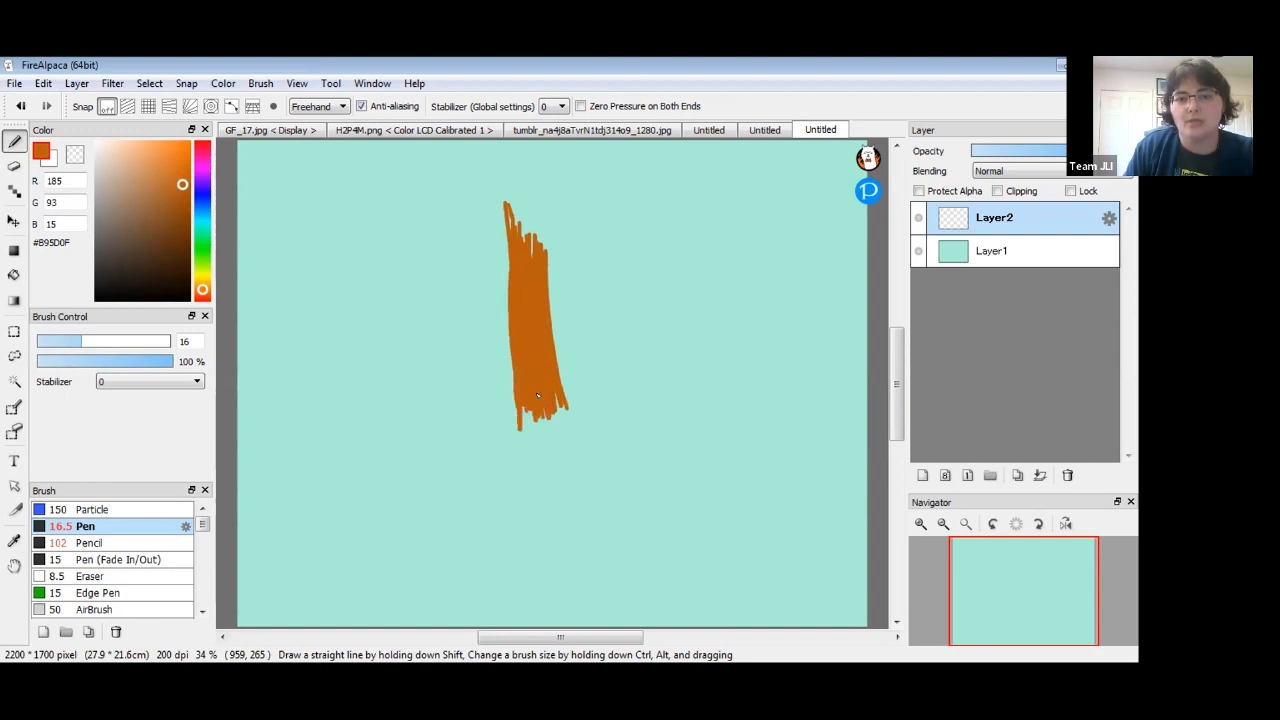
Add a layer above the trunk, fill it with black #000000, and lower its opacity to darken the picture.
click(921, 525)
click(921, 525)
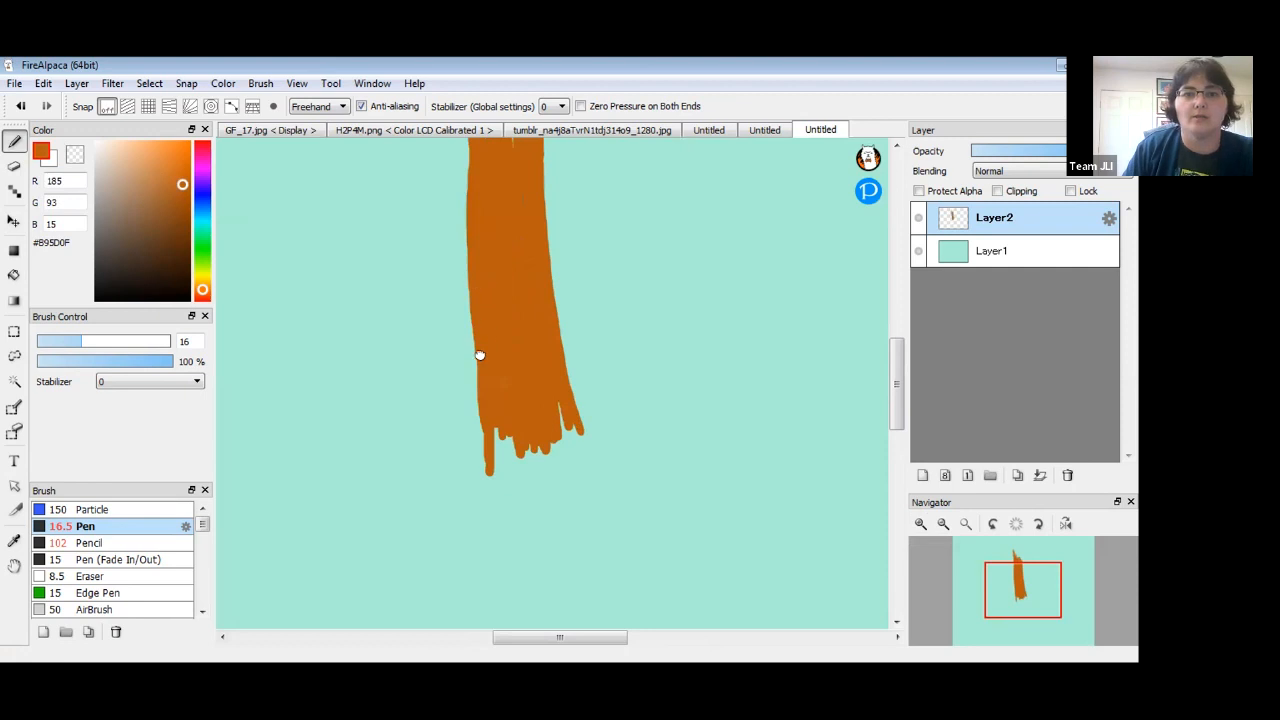
drag(481, 350, 485, 420)
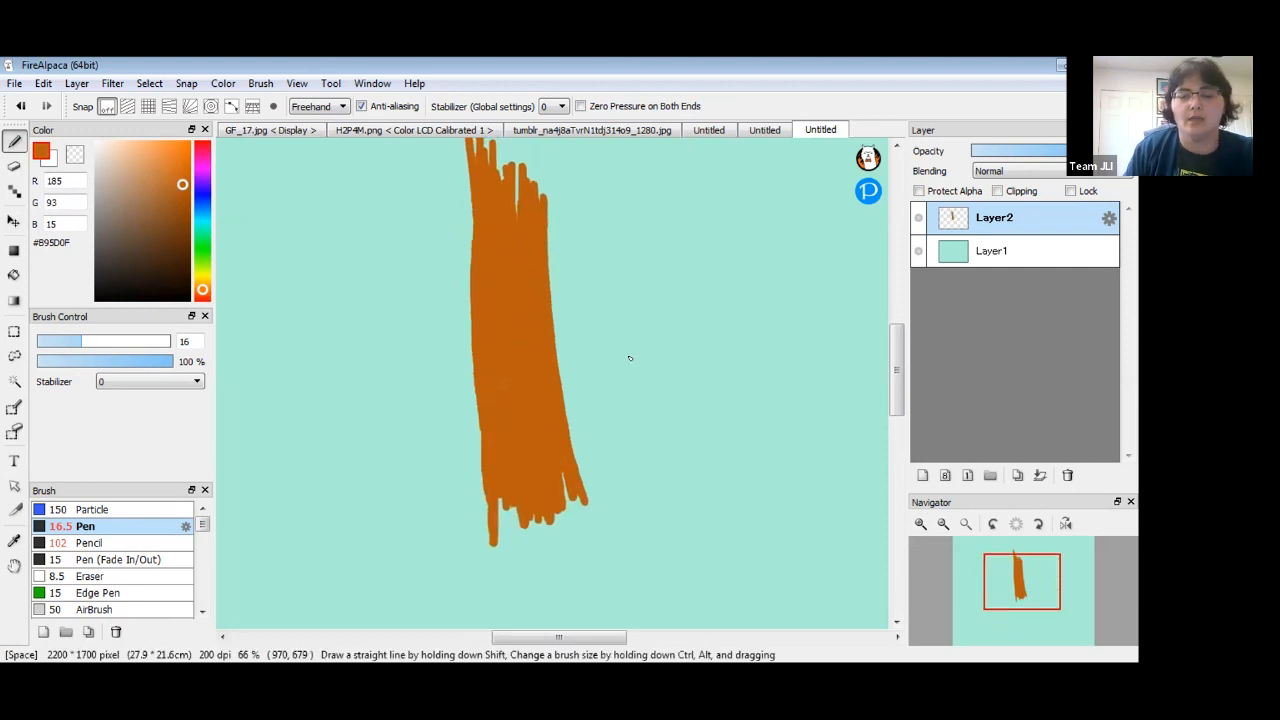
click(922, 475)
drag(141, 285, 96, 299)
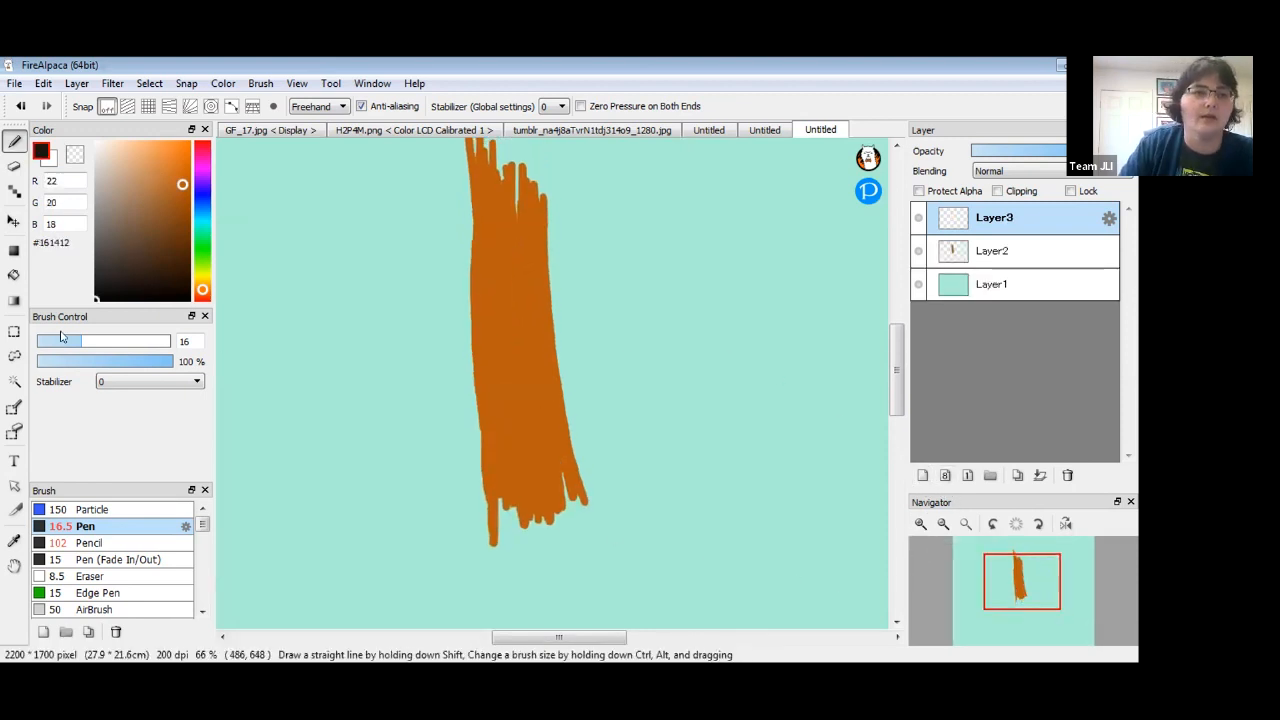
click(14, 275)
click(560, 266)
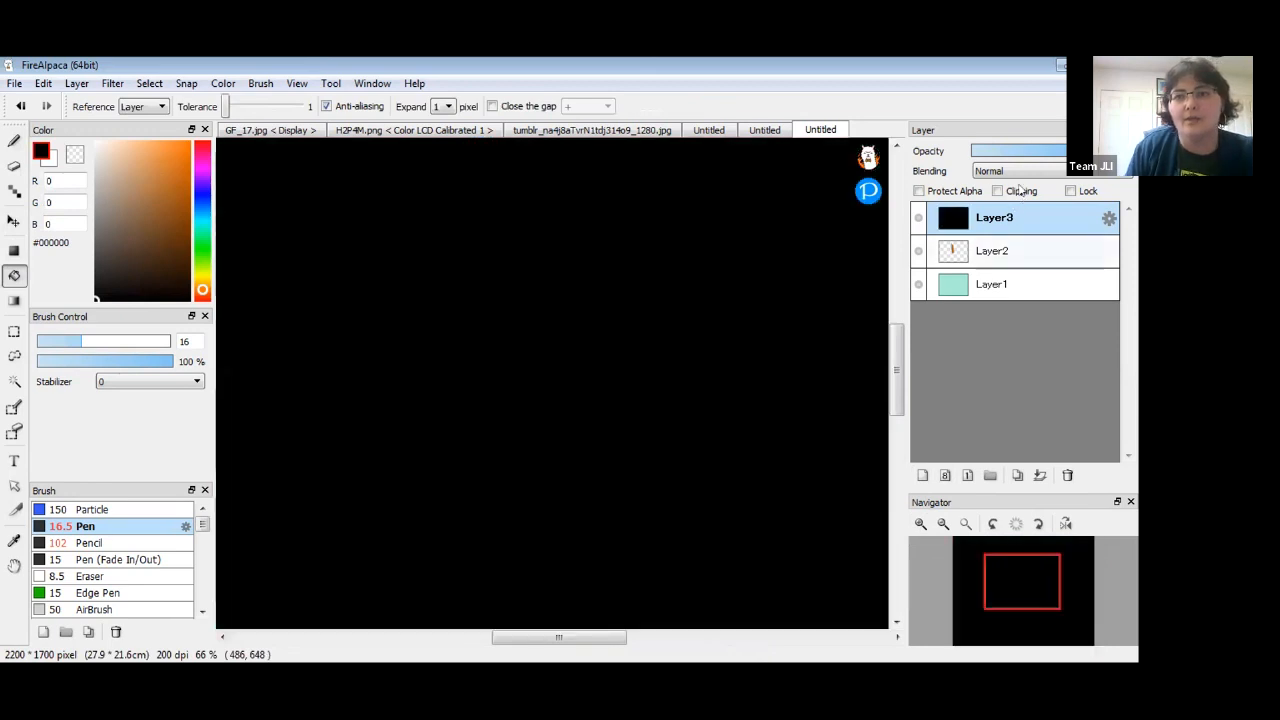
drag(1060, 157, 1047, 155)
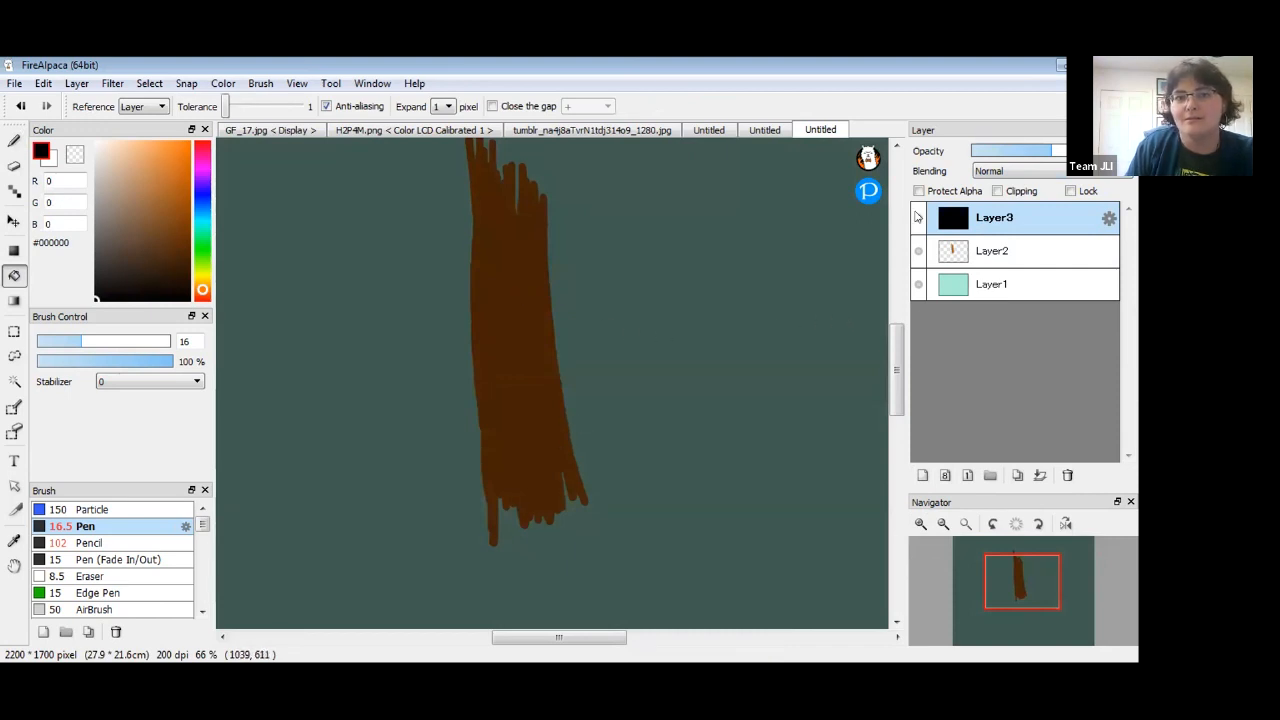
Hide the black overlay layer and paint a dark brown #472305 swatch beside the trunk on Layer2 with the Pen.
click(917, 217)
key(b)
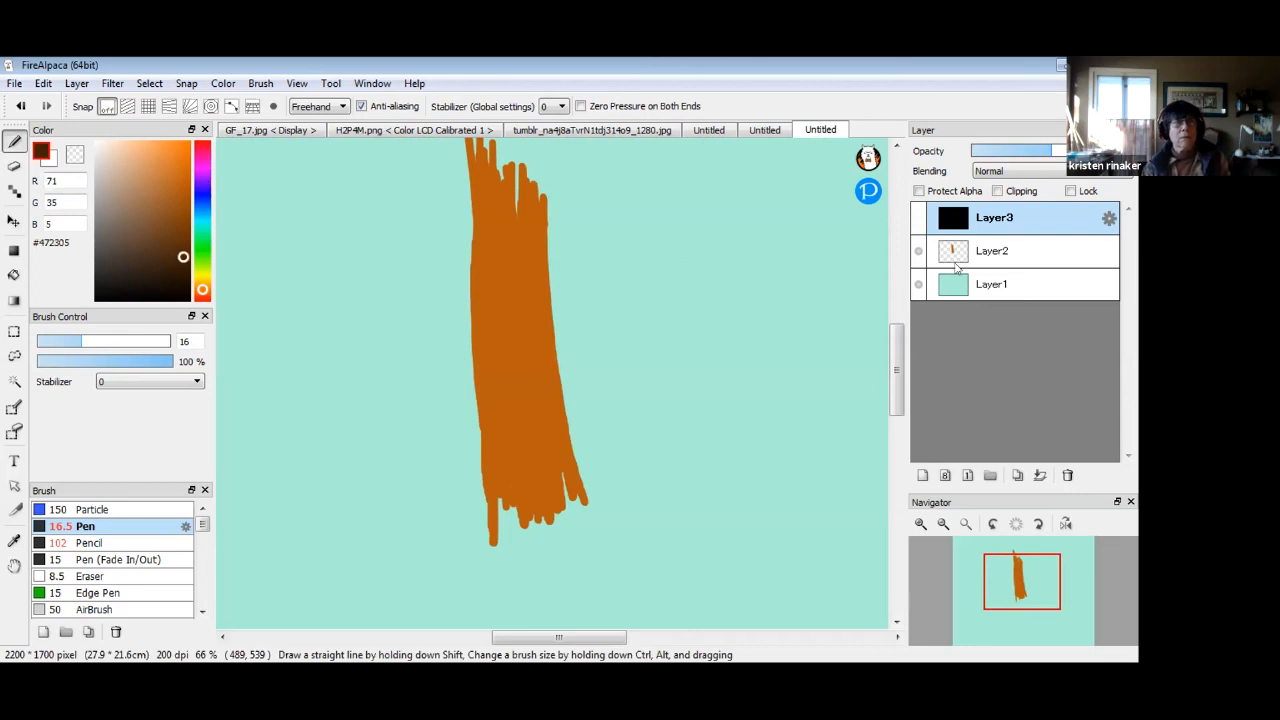
click(992, 251)
mouse_move(692, 268)
mouse_down()
mouse_move(726, 247)
mouse_move(705, 285)
mouse_up()
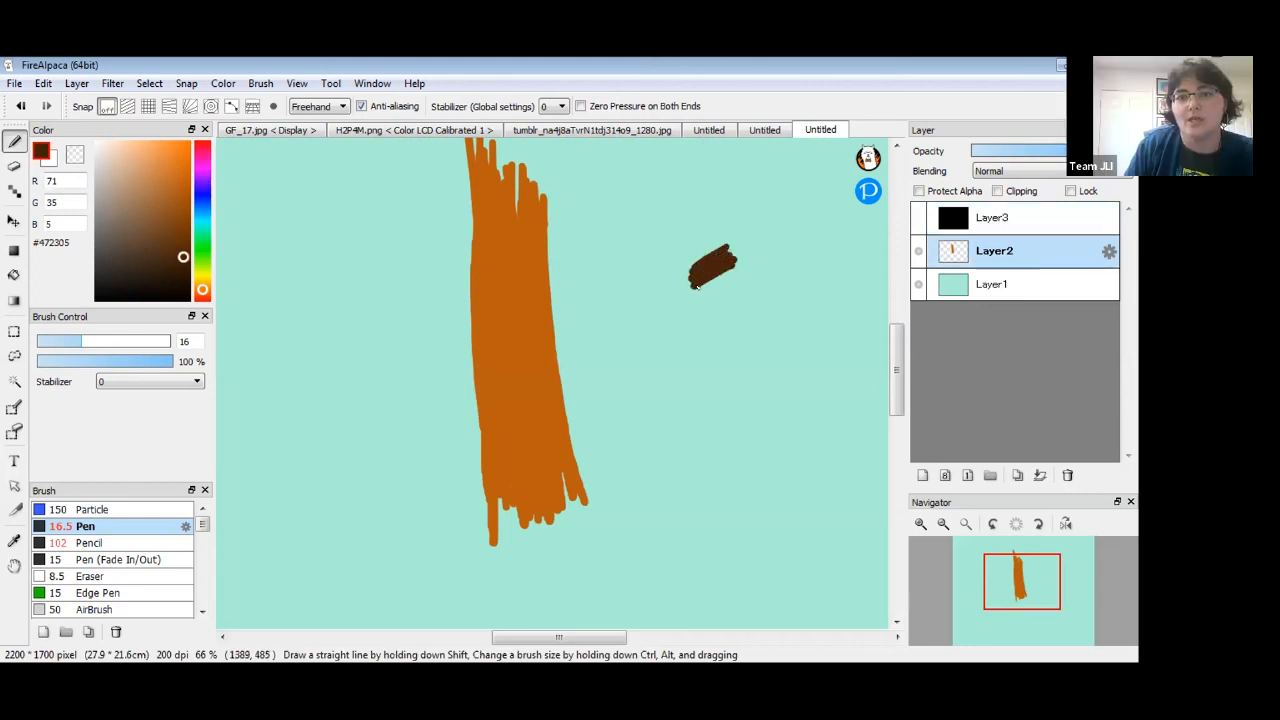
Try a dark stroke on the trunk's right edge, undo it, and set the Pen size to 30.
drag(540, 255, 556, 360)
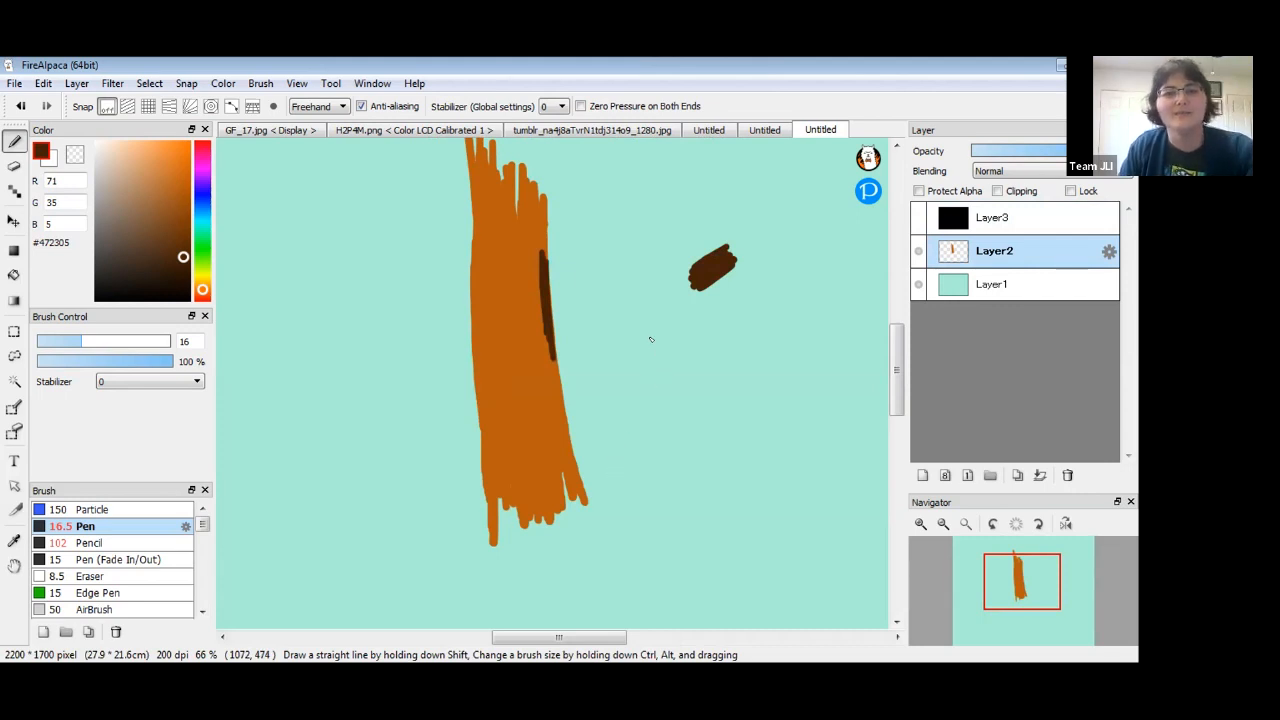
key(ctrl+z)
key(bracketright)
key(bracketright)
key(bracketright)
key(bracketright)
key(bracketright)
key(bracketright)
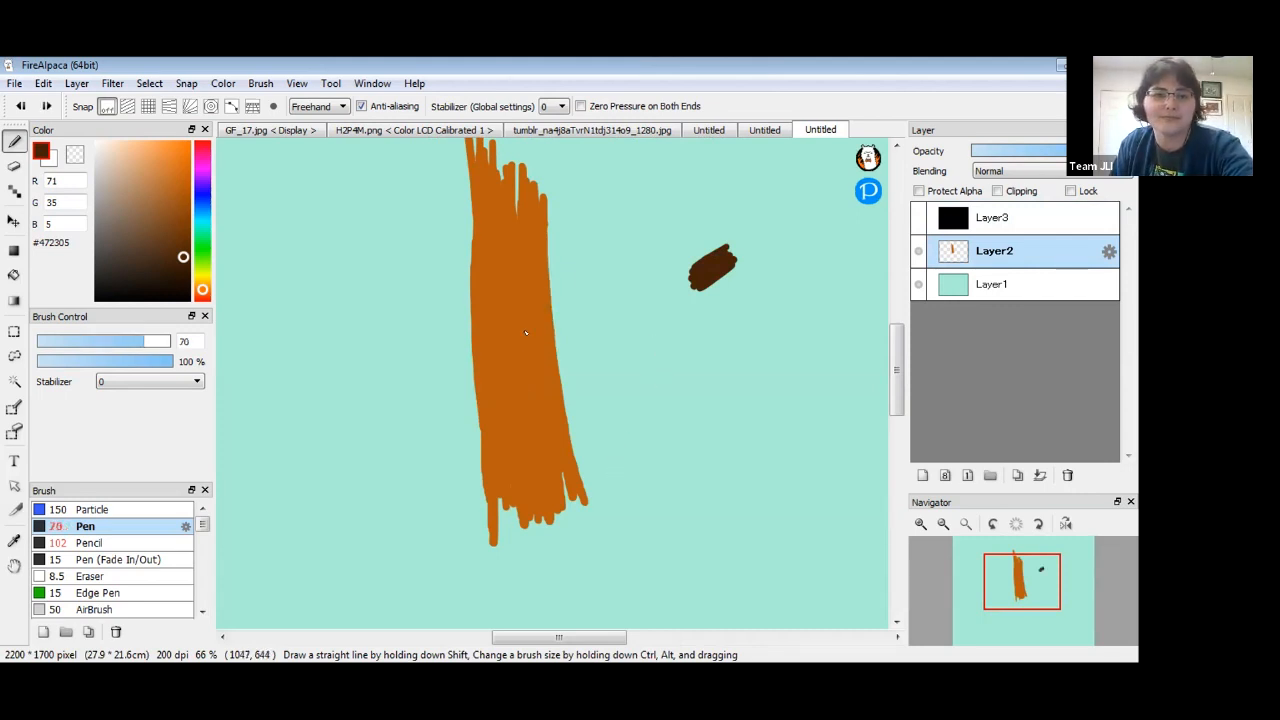
key(bracketleft)
key(bracketleft)
key(bracketleft)
key(bracketleft)
key(bracketleft)
key(bracketleft)
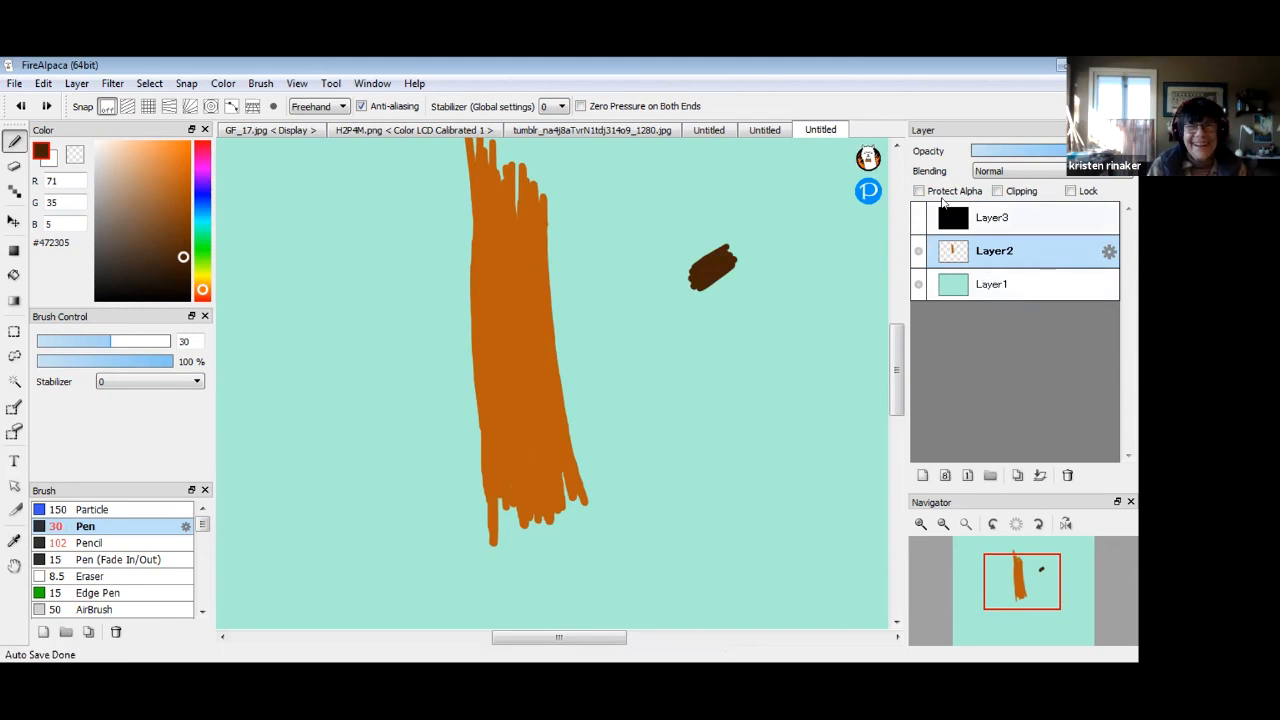
Protect the alpha of Layer2 and paint dark brown #472305 shadow streaks down the trunk, densest along its right side.
mouse_move(544, 197)
mouse_down()
mouse_move(566, 420)
mouse_move(592, 508)
mouse_up()
drag(535, 185, 588, 502)
drag(558, 442, 584, 503)
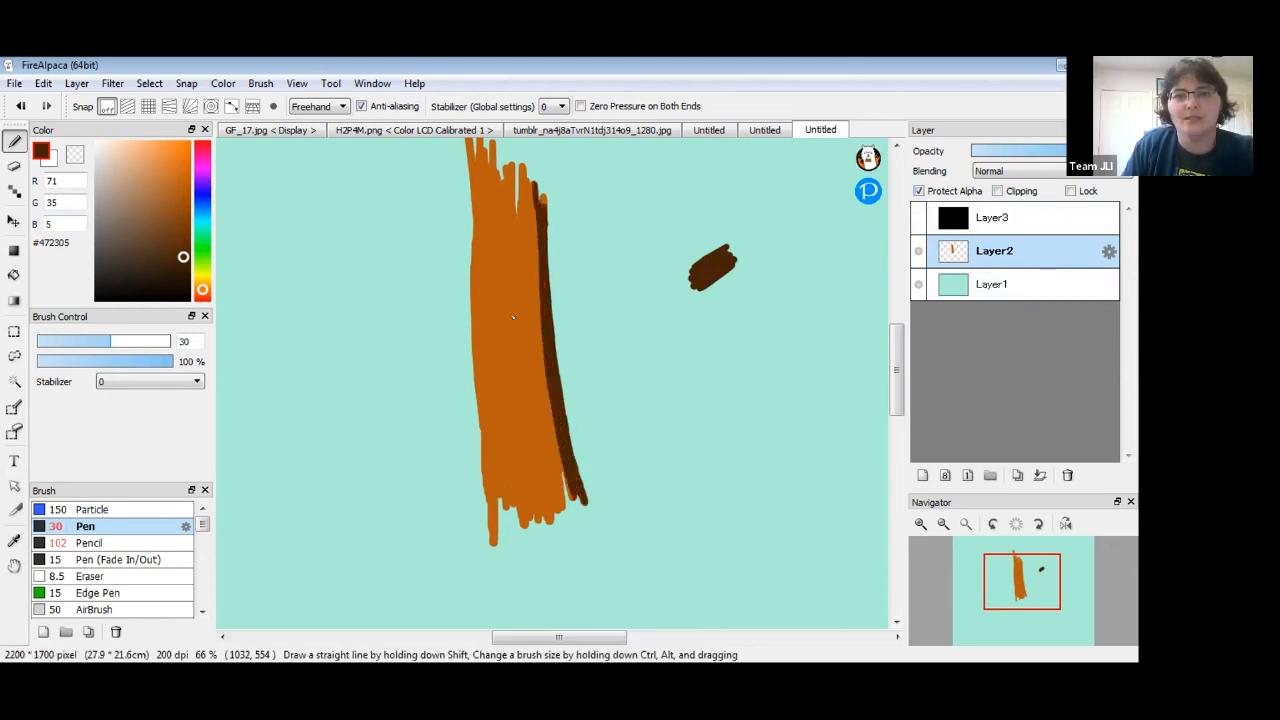
drag(525, 282, 578, 515)
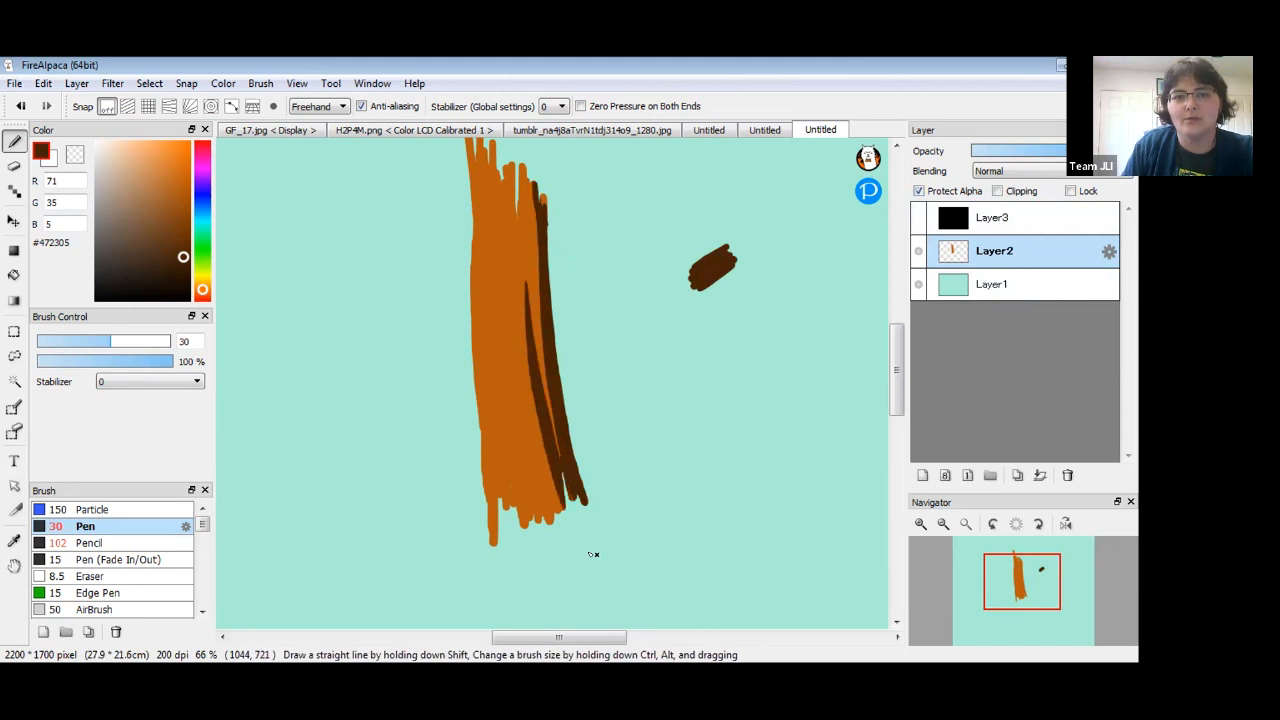
mouse_move(528, 200)
mouse_down()
mouse_move(535, 344)
mouse_move(521, 344)
mouse_move(552, 520)
mouse_up()
drag(527, 391, 560, 504)
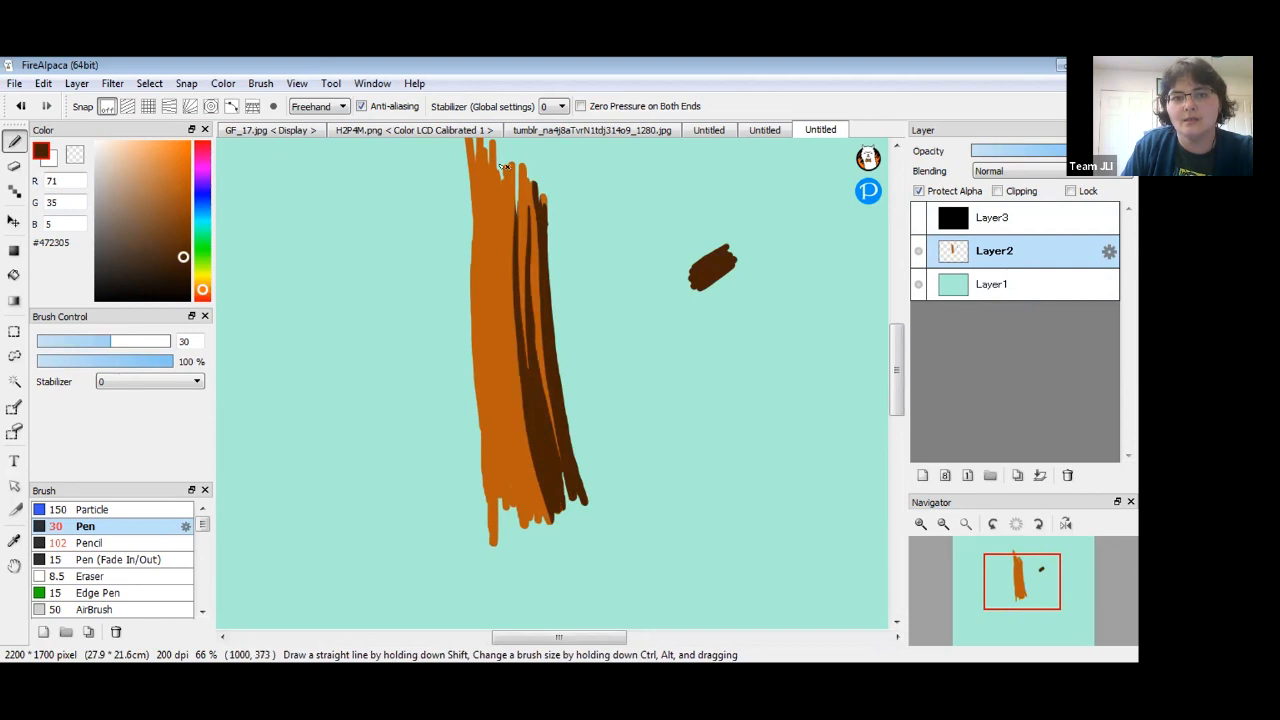
drag(500, 179, 532, 524)
drag(492, 350, 518, 528)
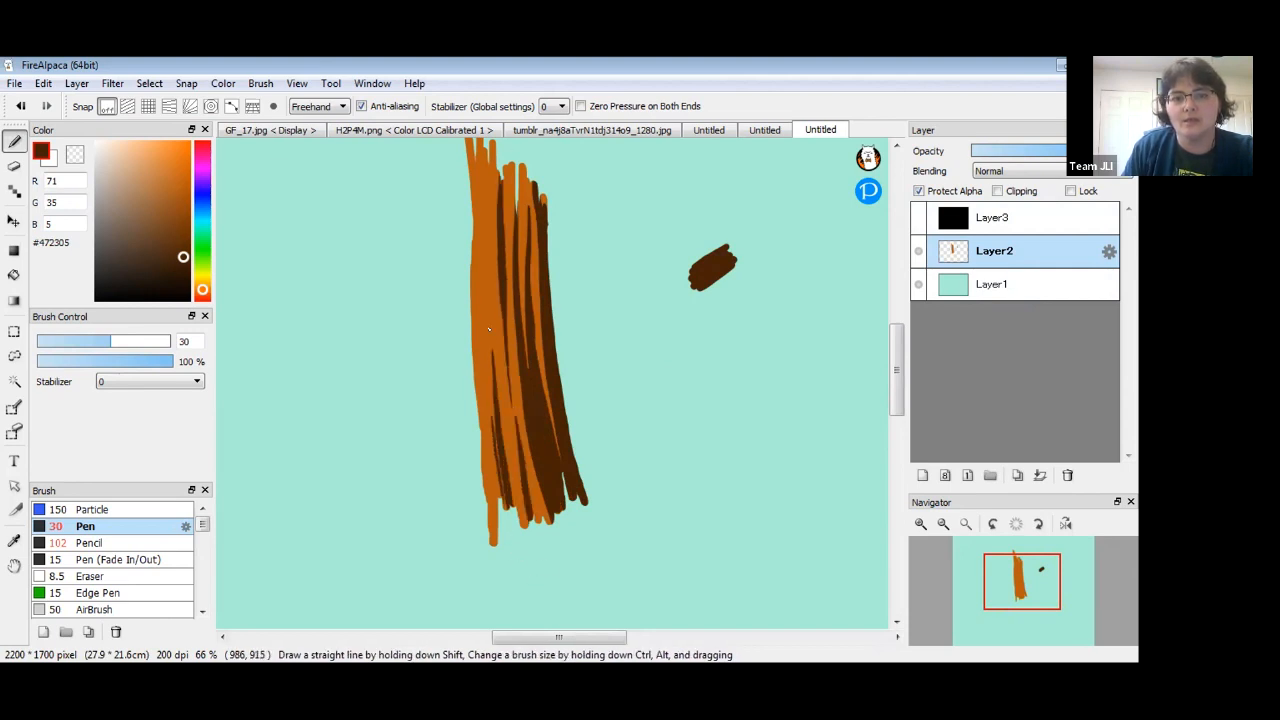
drag(488, 164, 485, 248)
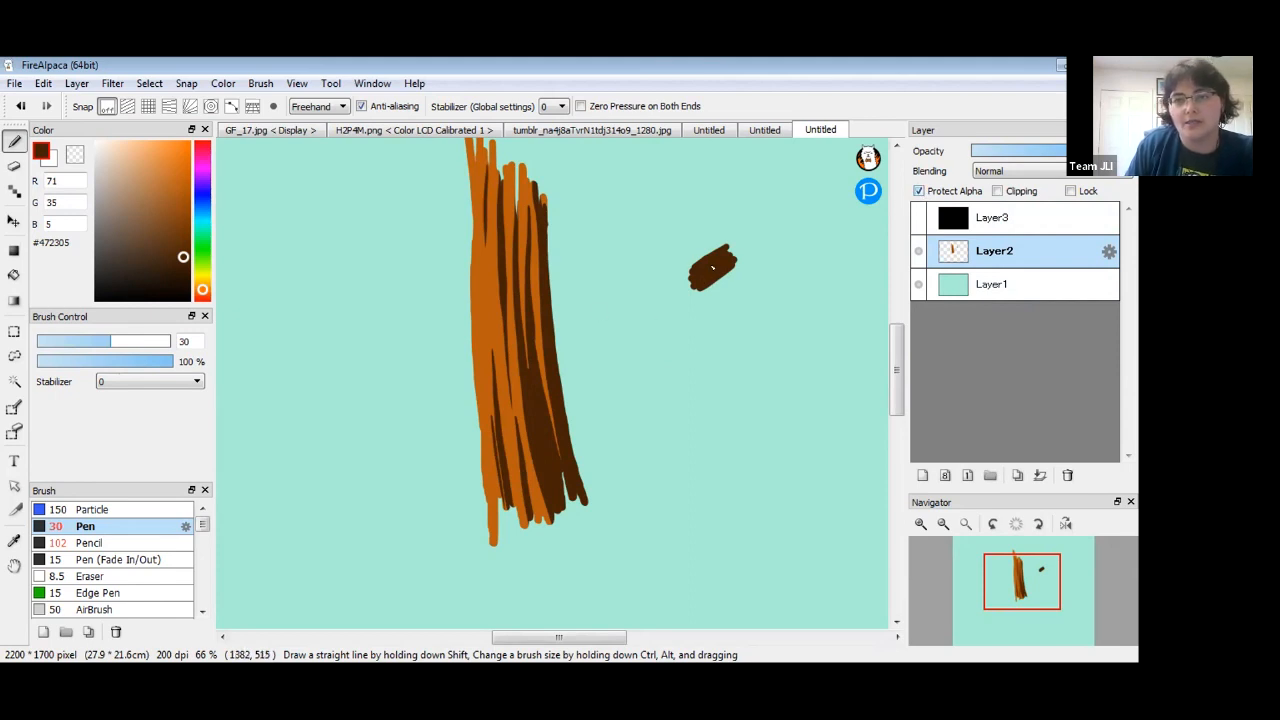
Show the black overlay, reduce it to a light tint, sample mid-brown #91480B from the trunk, and hide the overlay again.
click(918, 217)
mouse_move(1034, 153)
mouse_down()
mouse_move(1046, 150)
mouse_move(997, 150)
mouse_up()
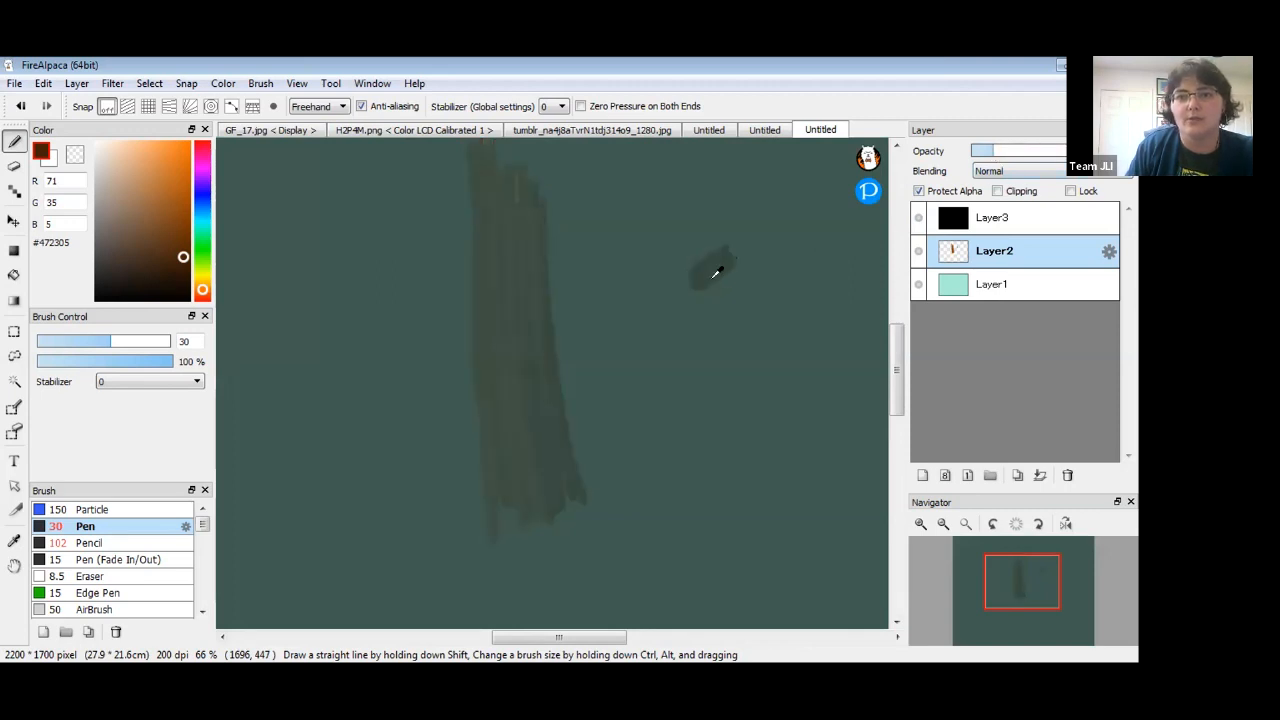
alt+click(745, 272)
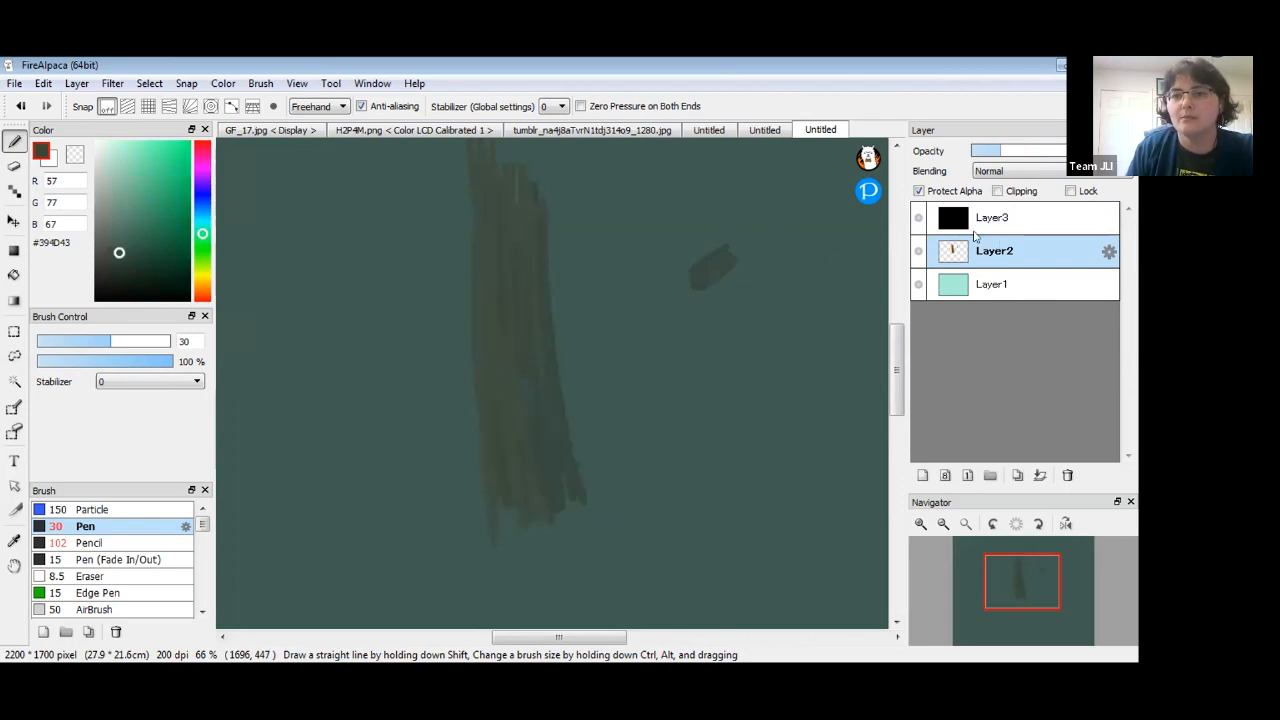
click(970, 222)
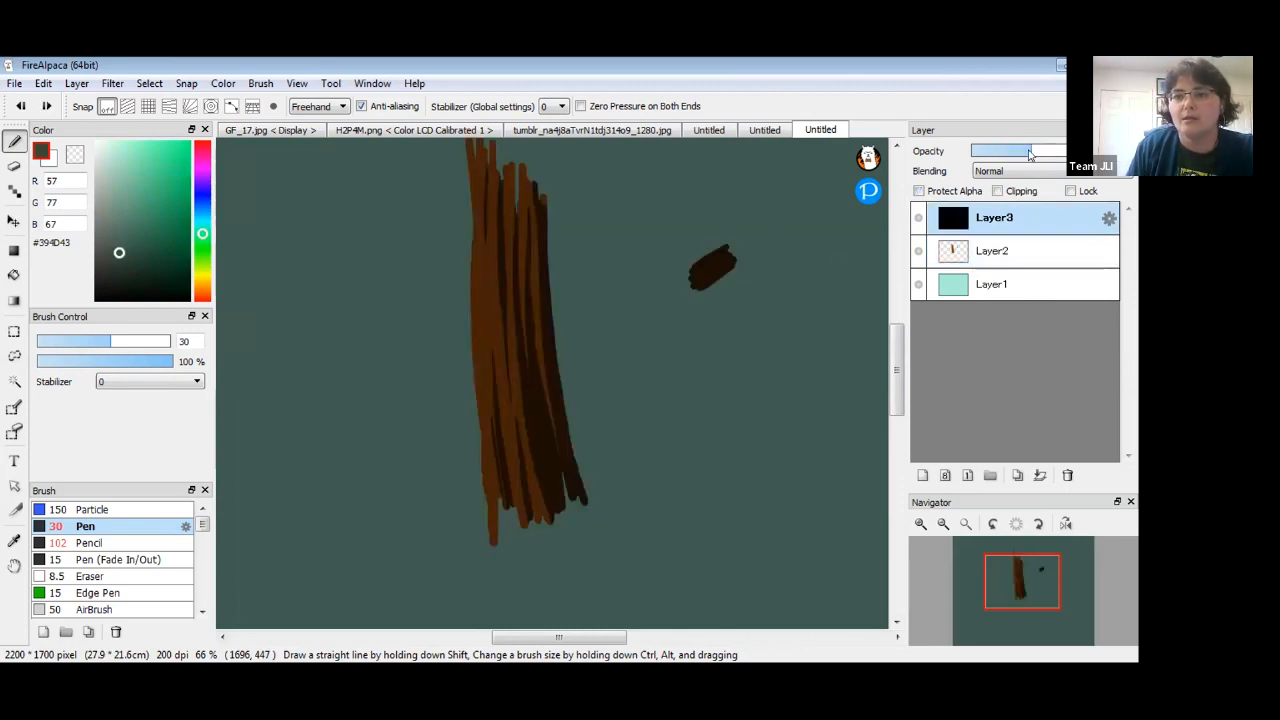
drag(1003, 149, 992, 154)
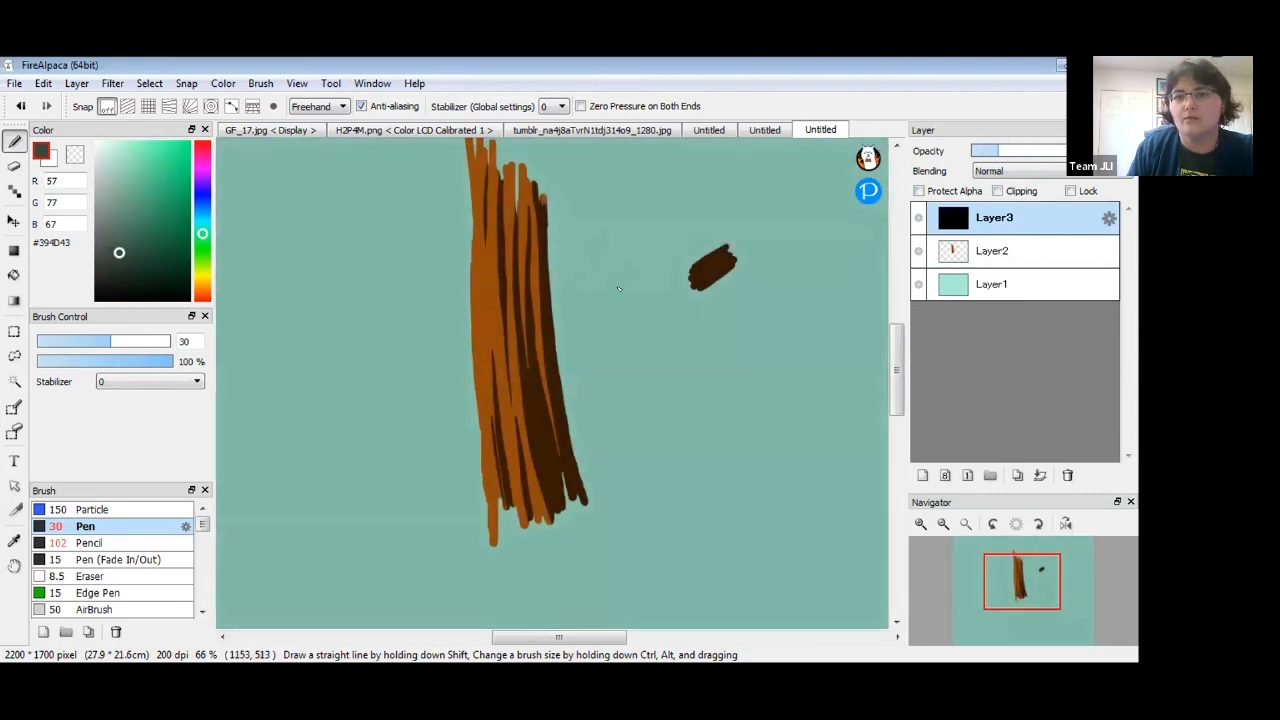
click(919, 218)
click(997, 257)
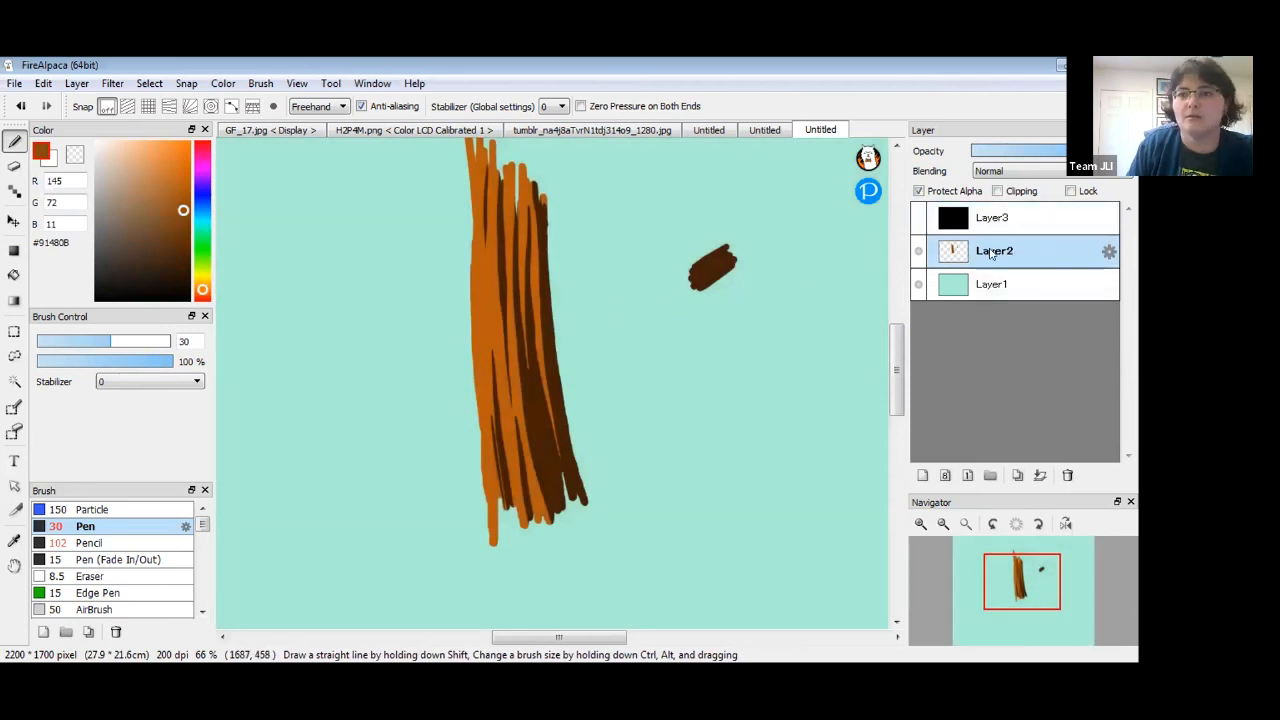
Compare the trunk with and without the overlay, then add #91480B and #B95D0F swatches beside the dark brown one with alpha protection off.
click(917, 218)
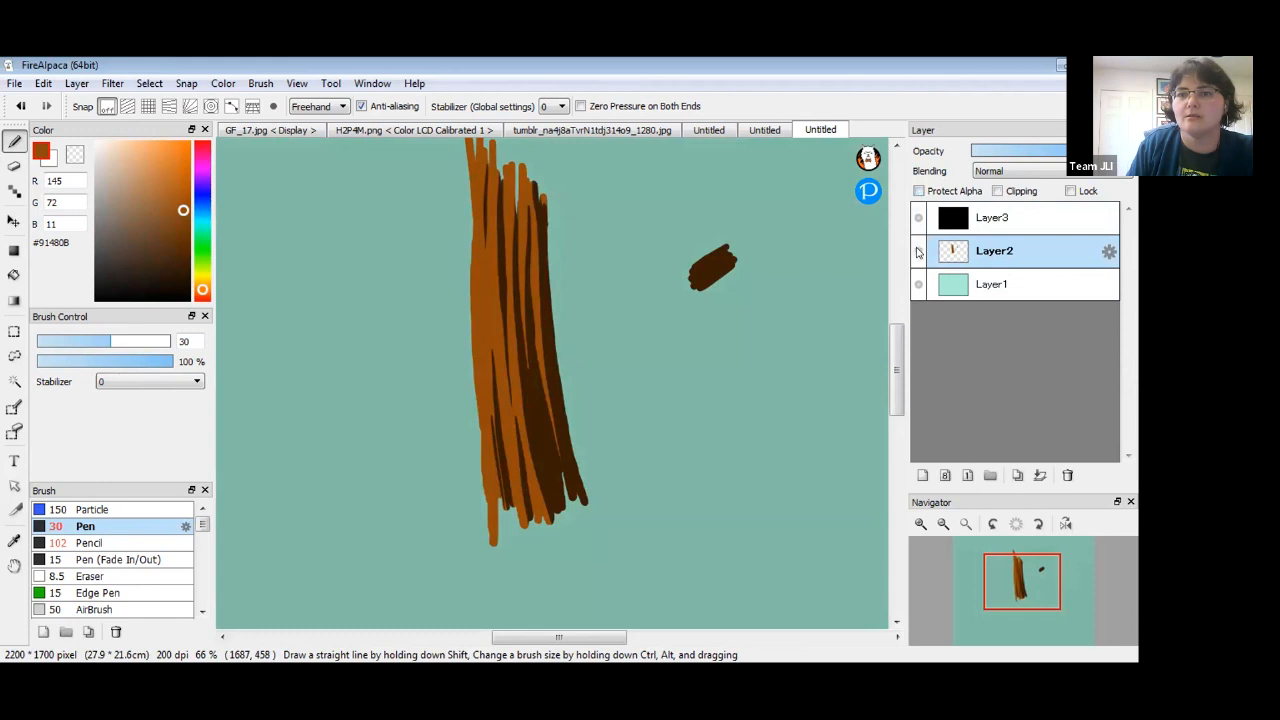
click(918, 252)
click(919, 218)
click(919, 251)
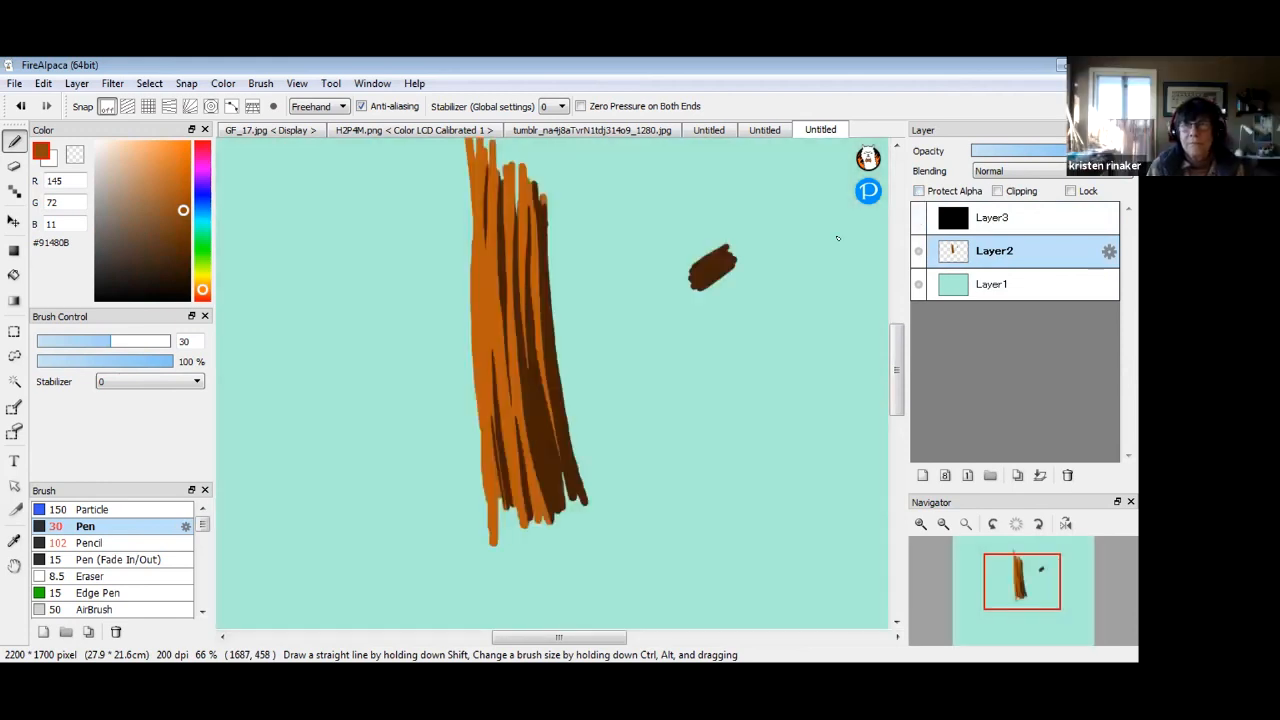
mouse_move(675, 286)
mouse_down()
mouse_move(650, 298)
mouse_move(690, 276)
mouse_move(700, 285)
mouse_up()
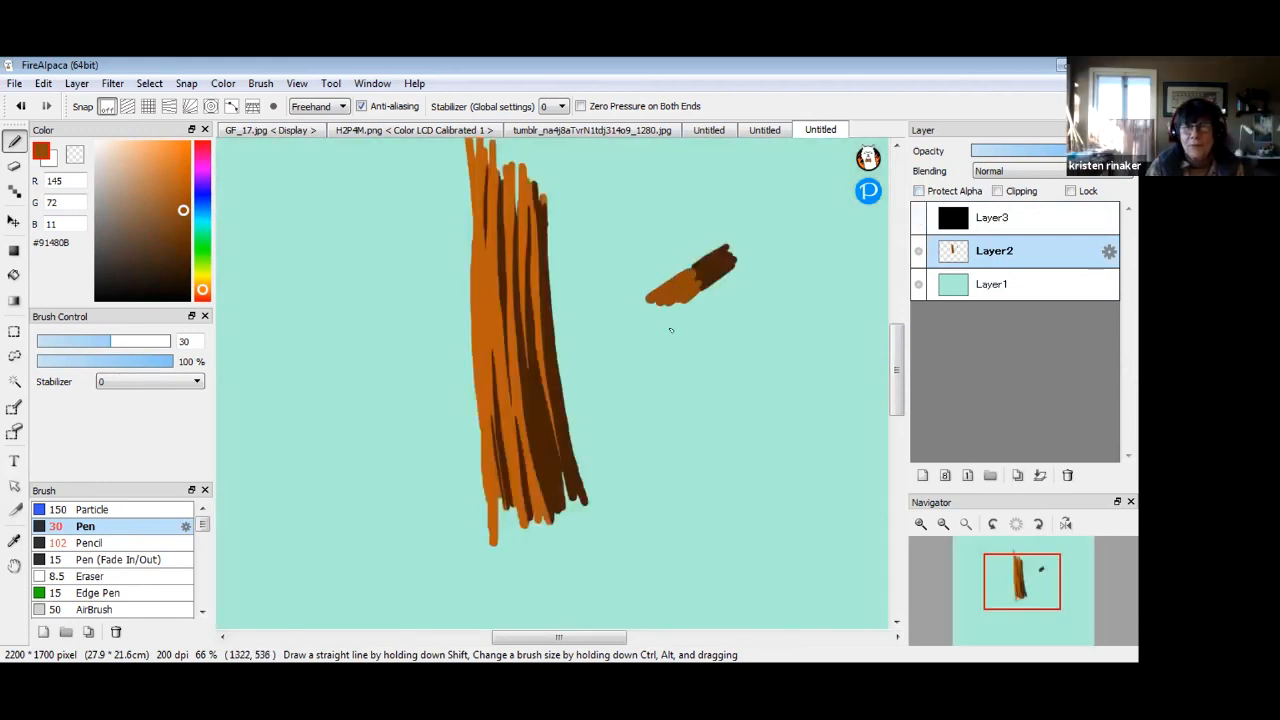
drag(624, 306, 680, 316)
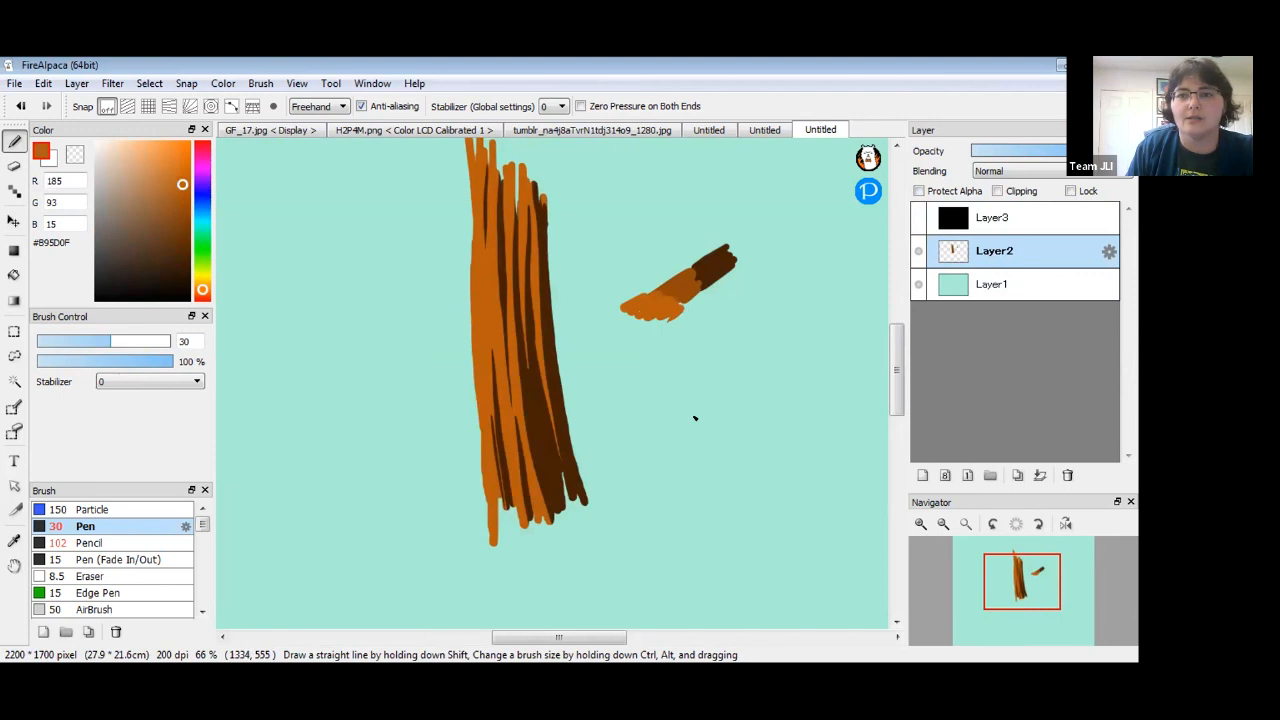
Set #472305 as foreground and #91480B as background, and select the connected dark streaks on the trunk's right side with Magic Wand tolerance 21.
click(183, 210)
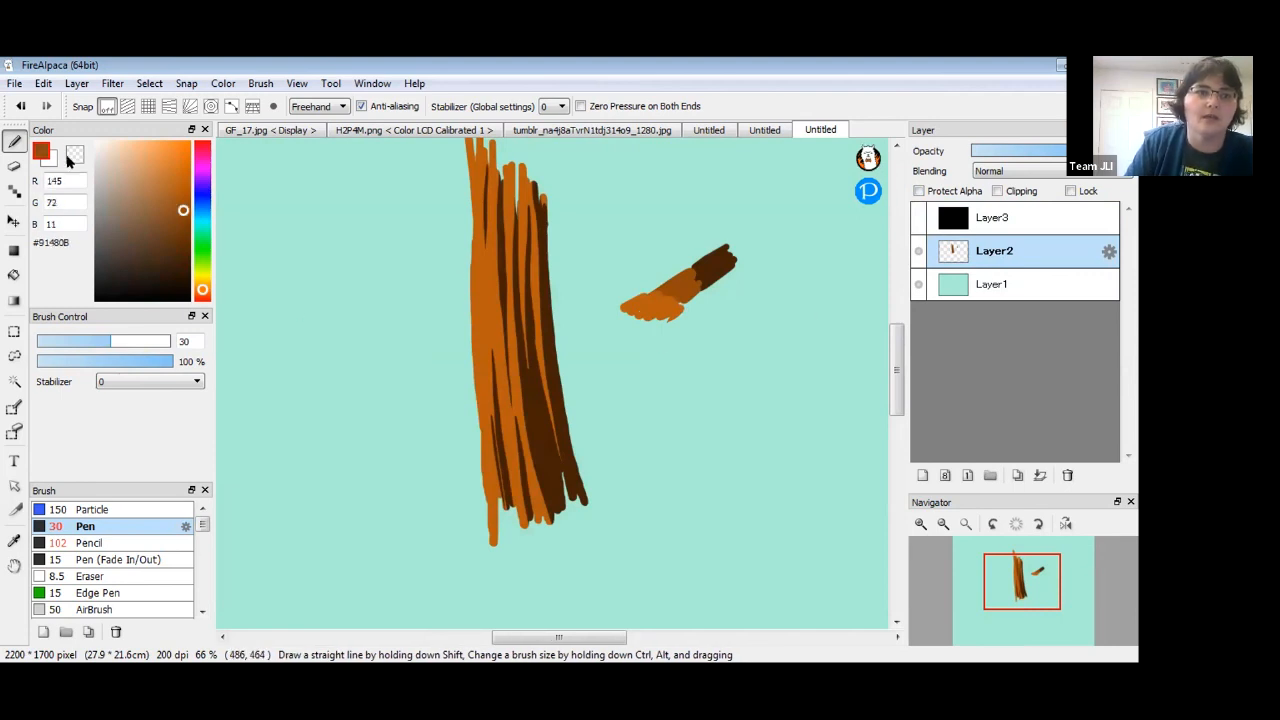
click(53, 161)
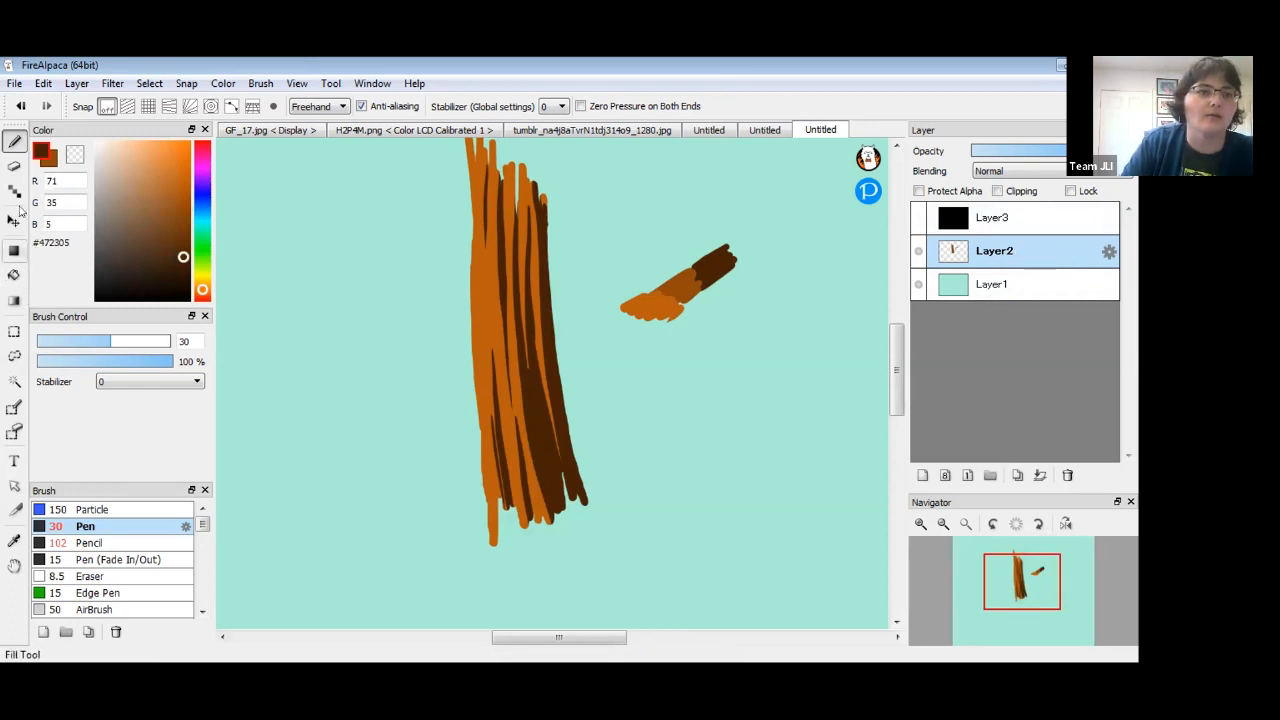
click(14, 381)
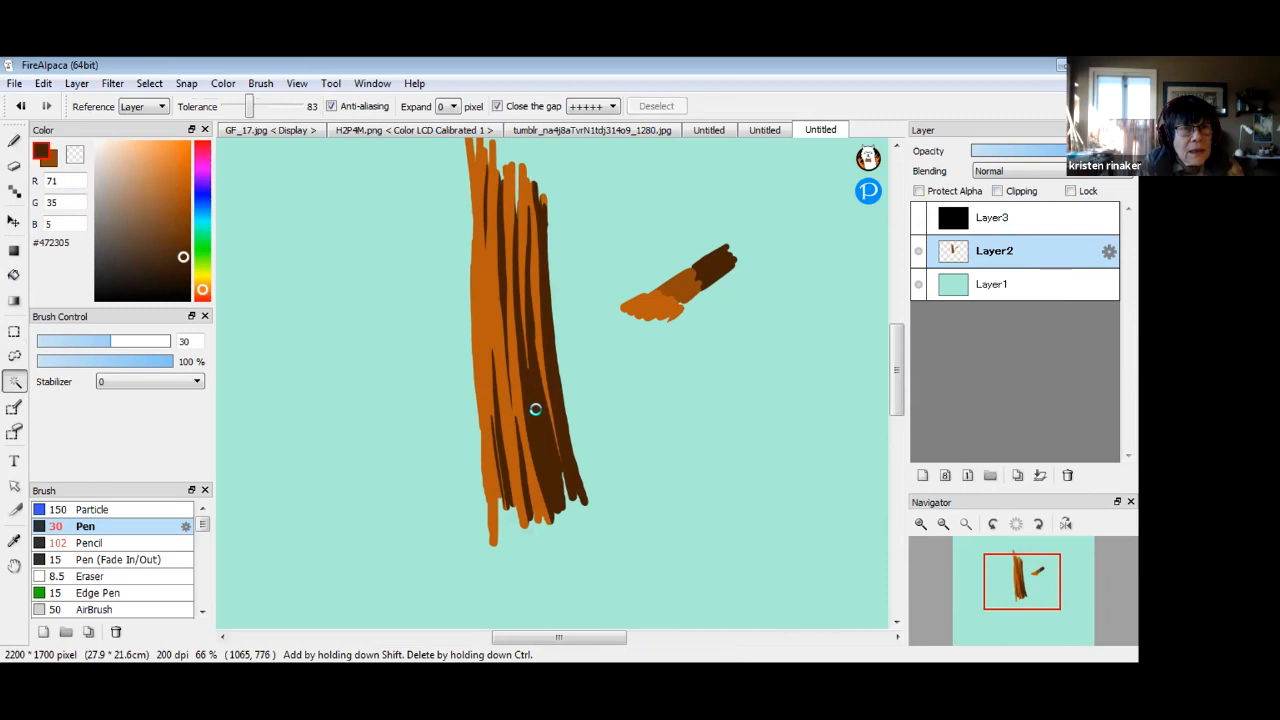
click(534, 409)
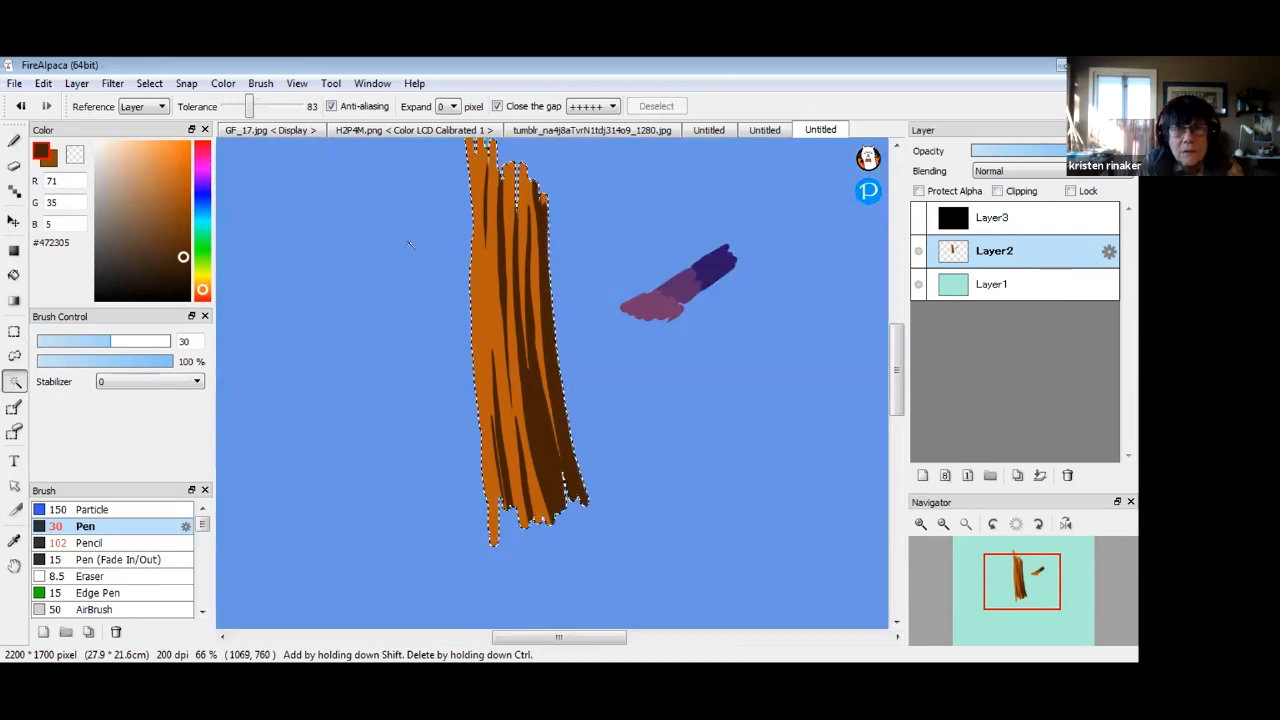
drag(249, 107, 231, 107)
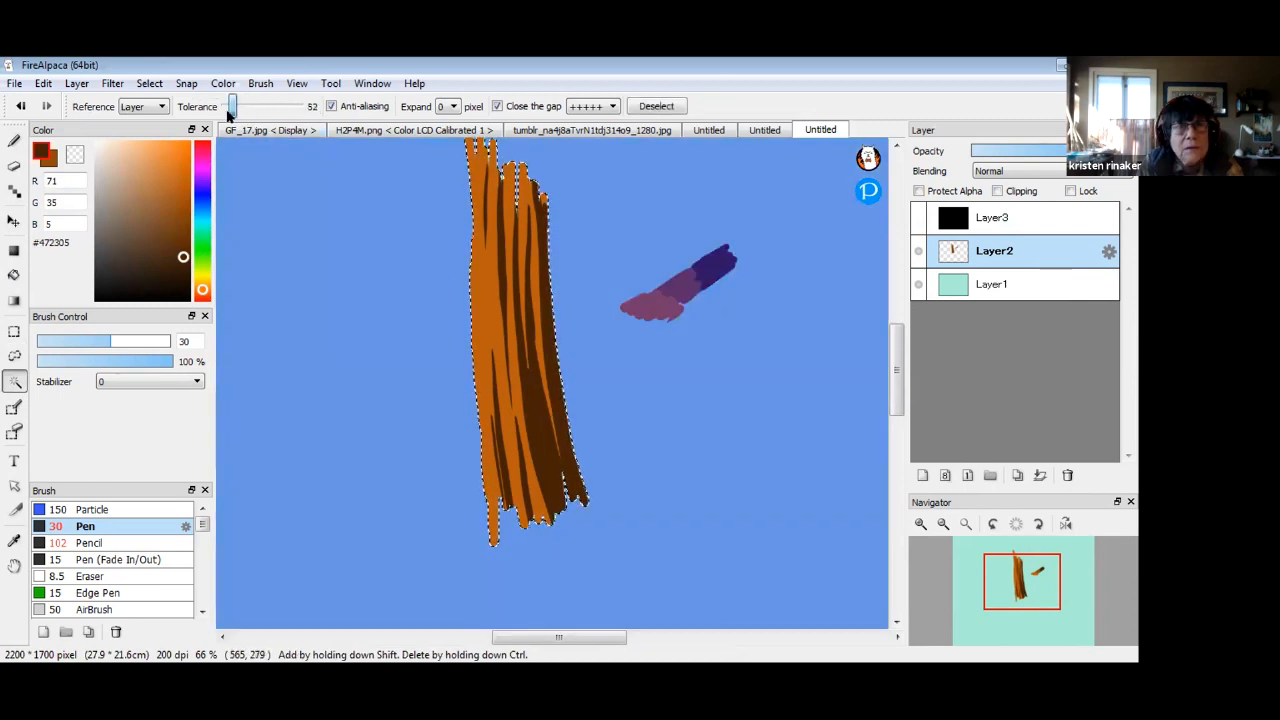
click(542, 430)
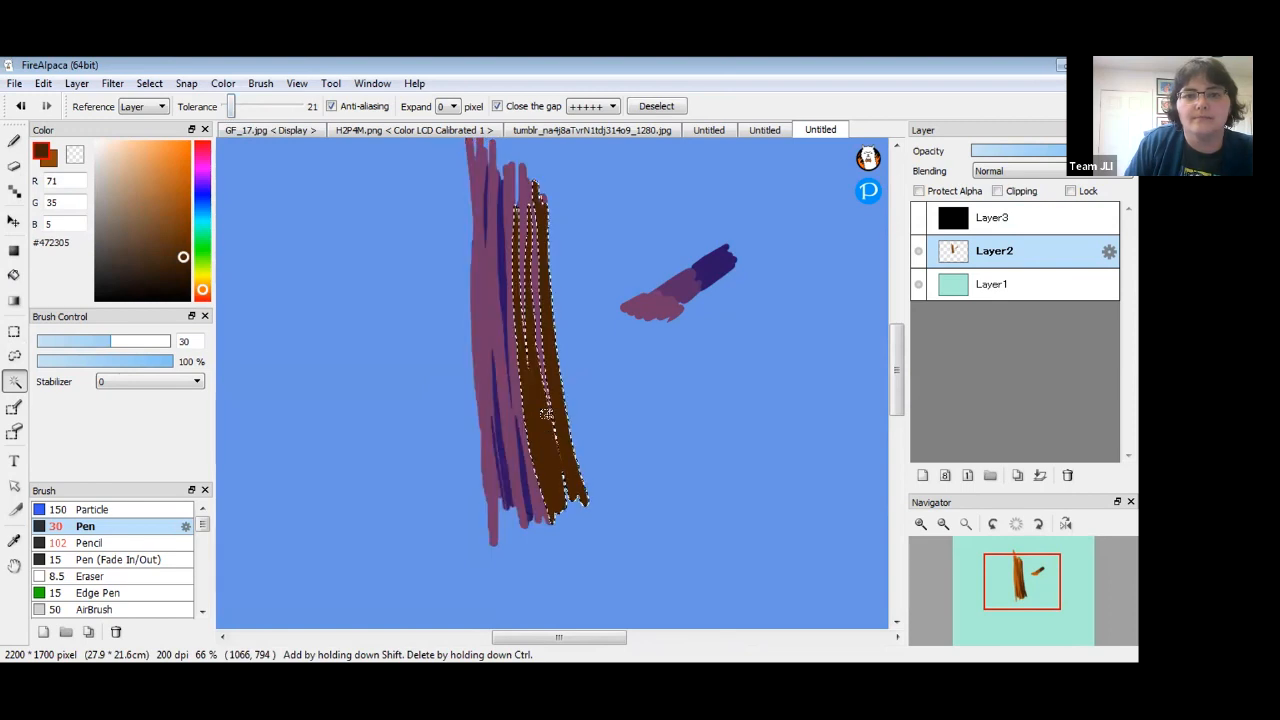
Apply a linear foreground-background gradient from mid-brown #91480B to dark brown across the selected streaks and deselect.
click(16, 300)
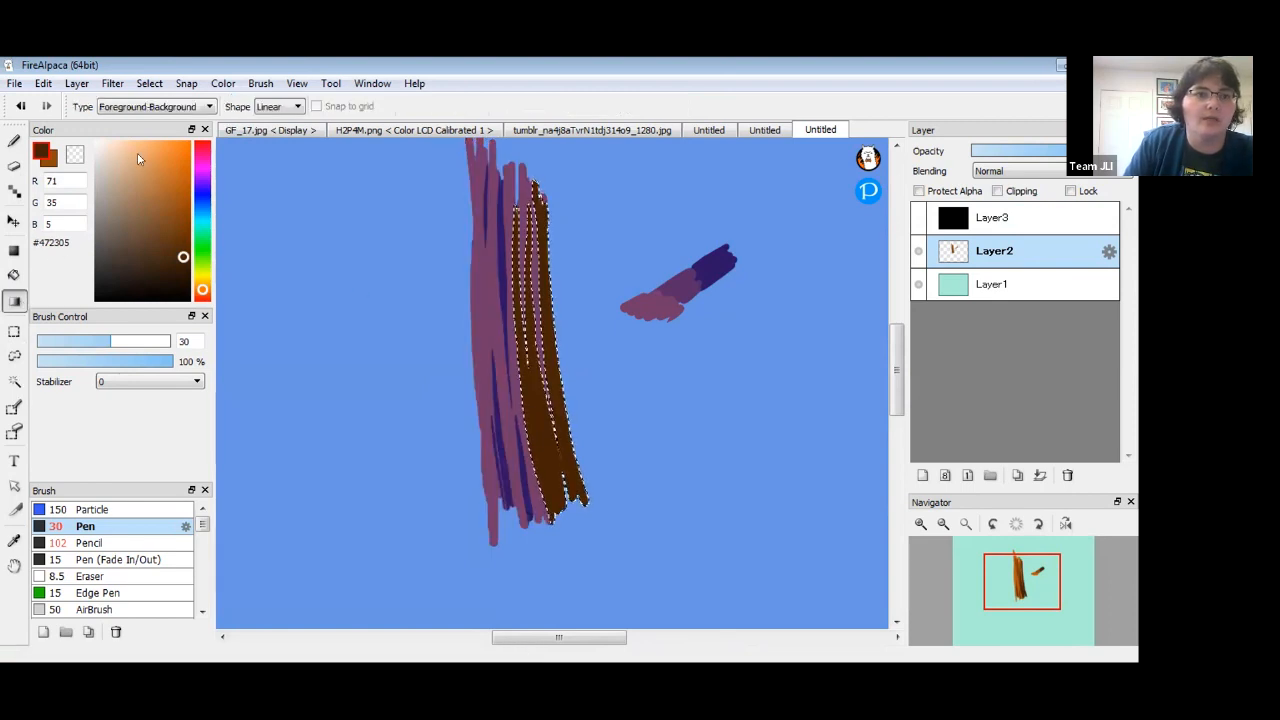
click(183, 210)
drag(516, 388, 563, 381)
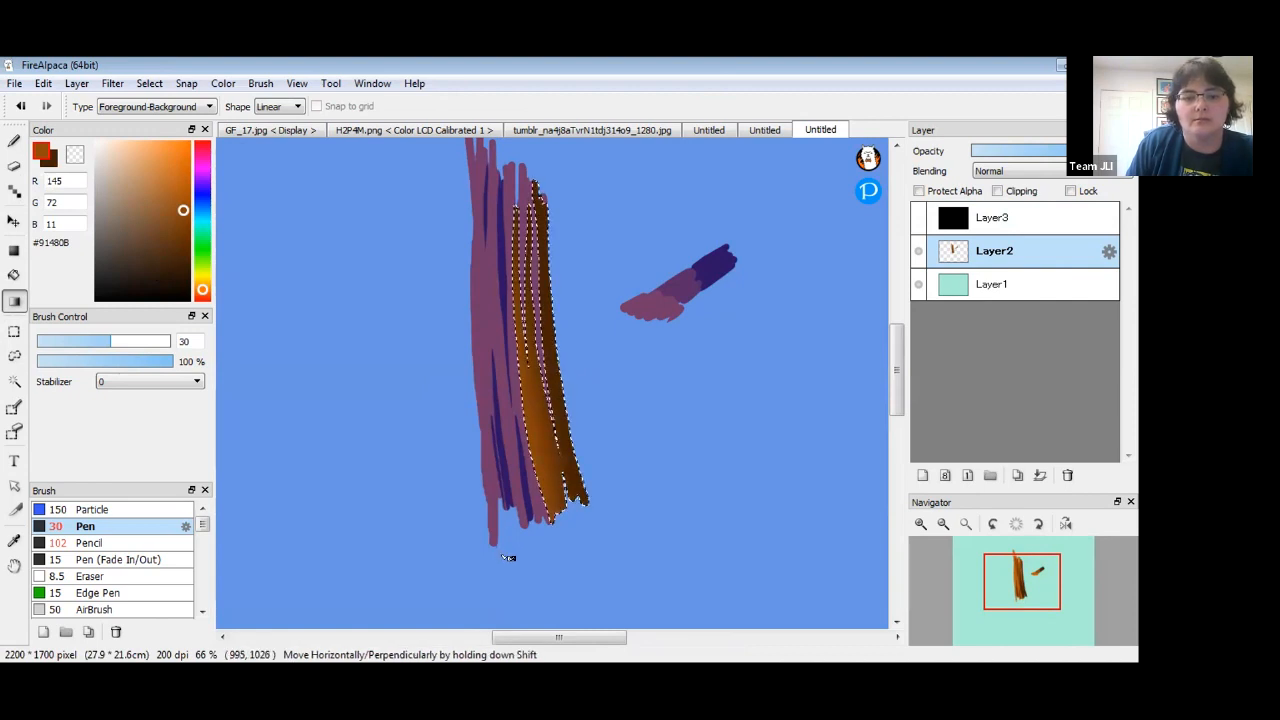
key(ctrl+d)
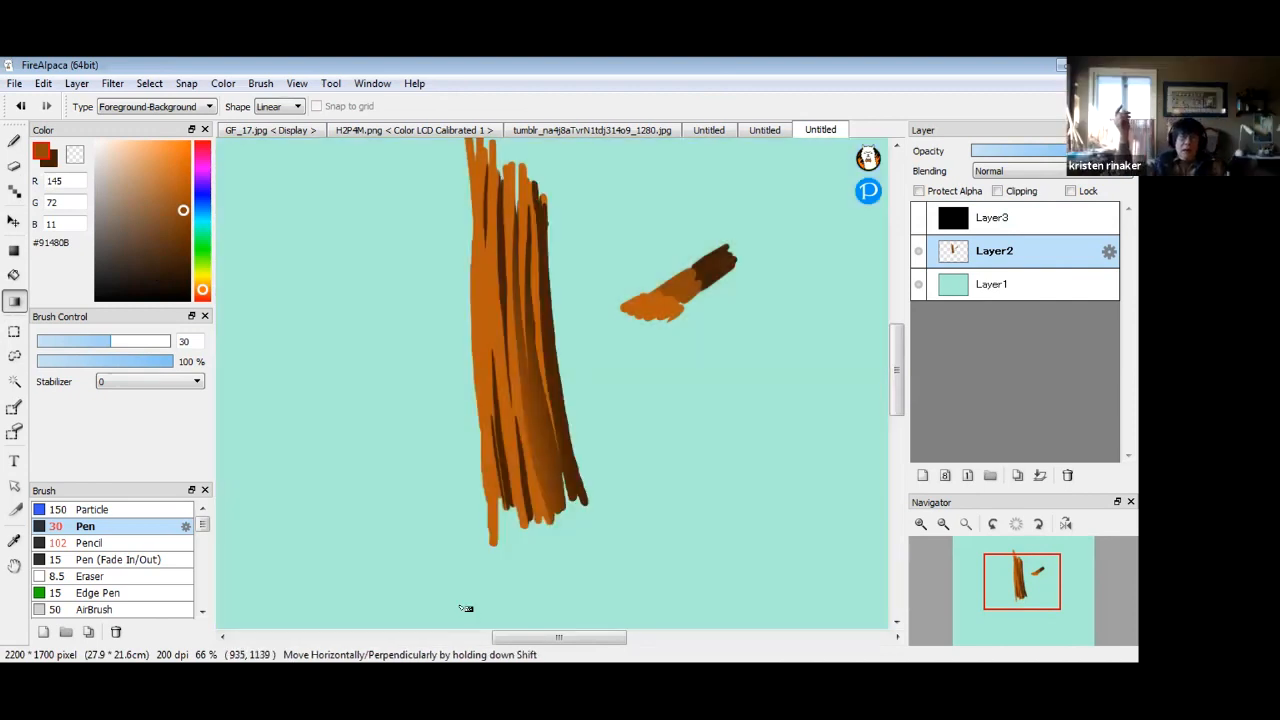
Sample blended browns such as #844109 from the trunk and paint over the dark streaks in its middle with the Pen.
click(14, 141)
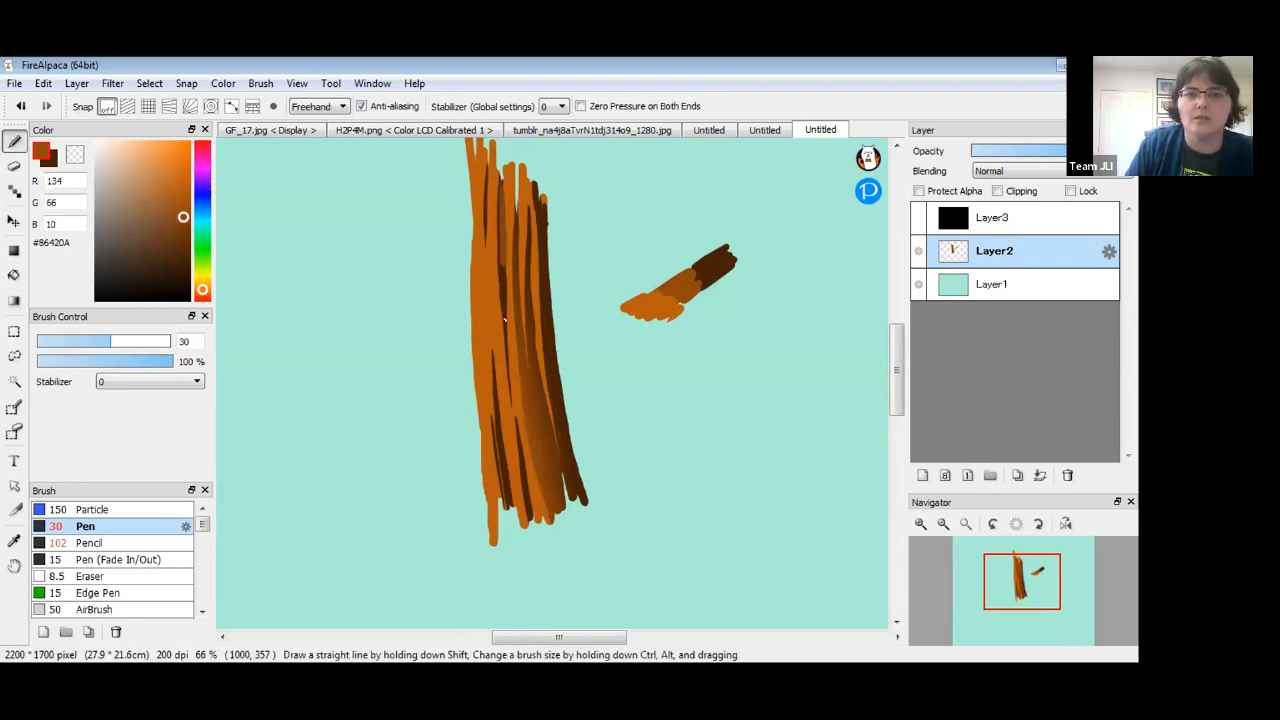
alt+click(530, 394)
alt+click(513, 395)
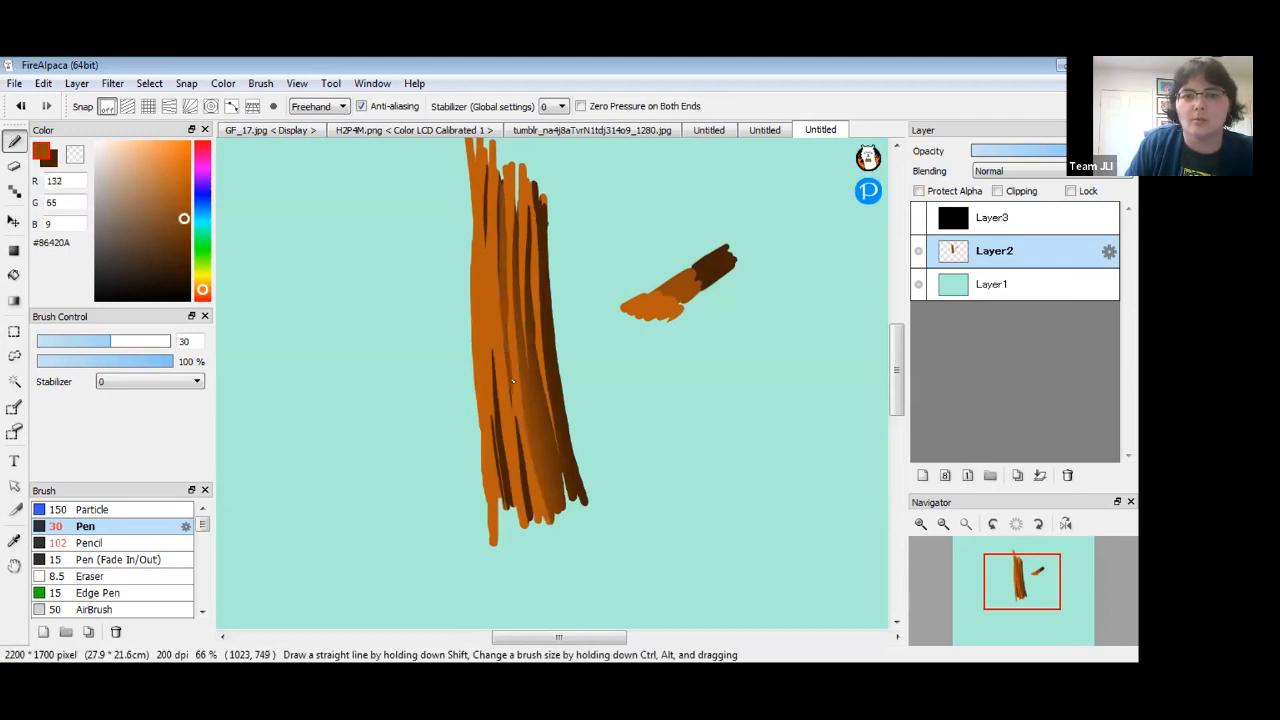
drag(521, 466, 527, 500)
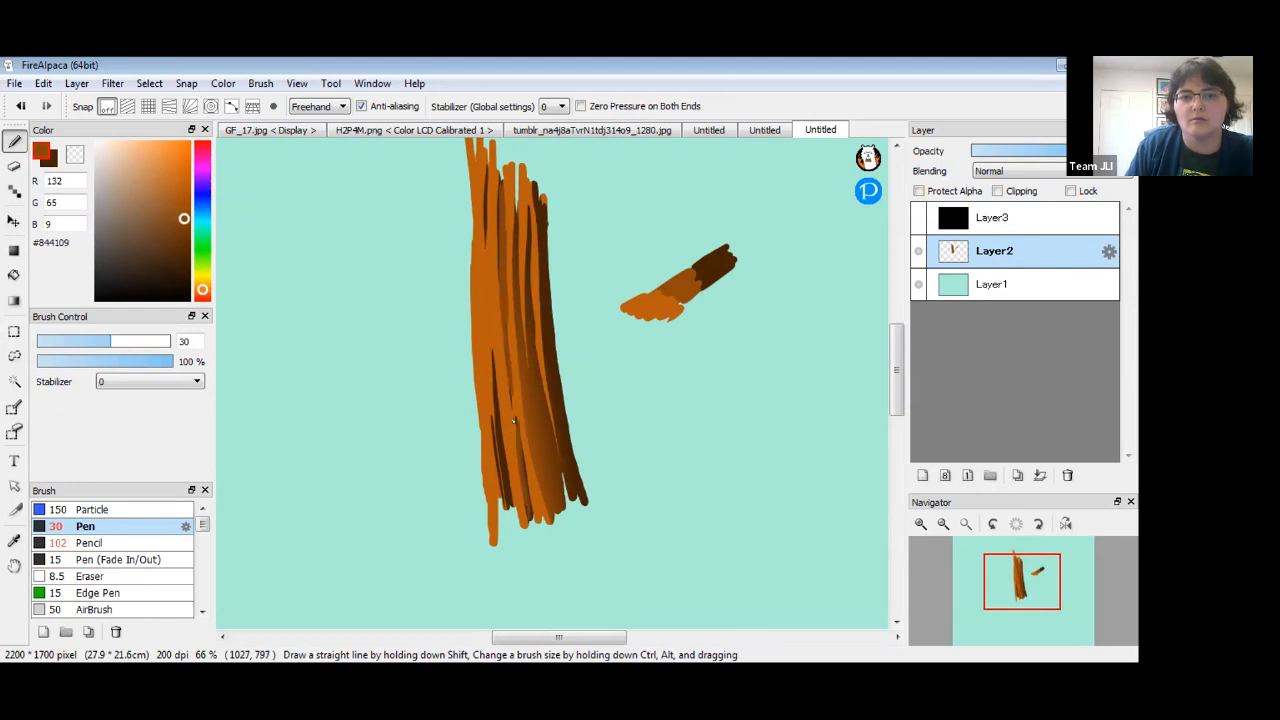
drag(514, 420, 528, 512)
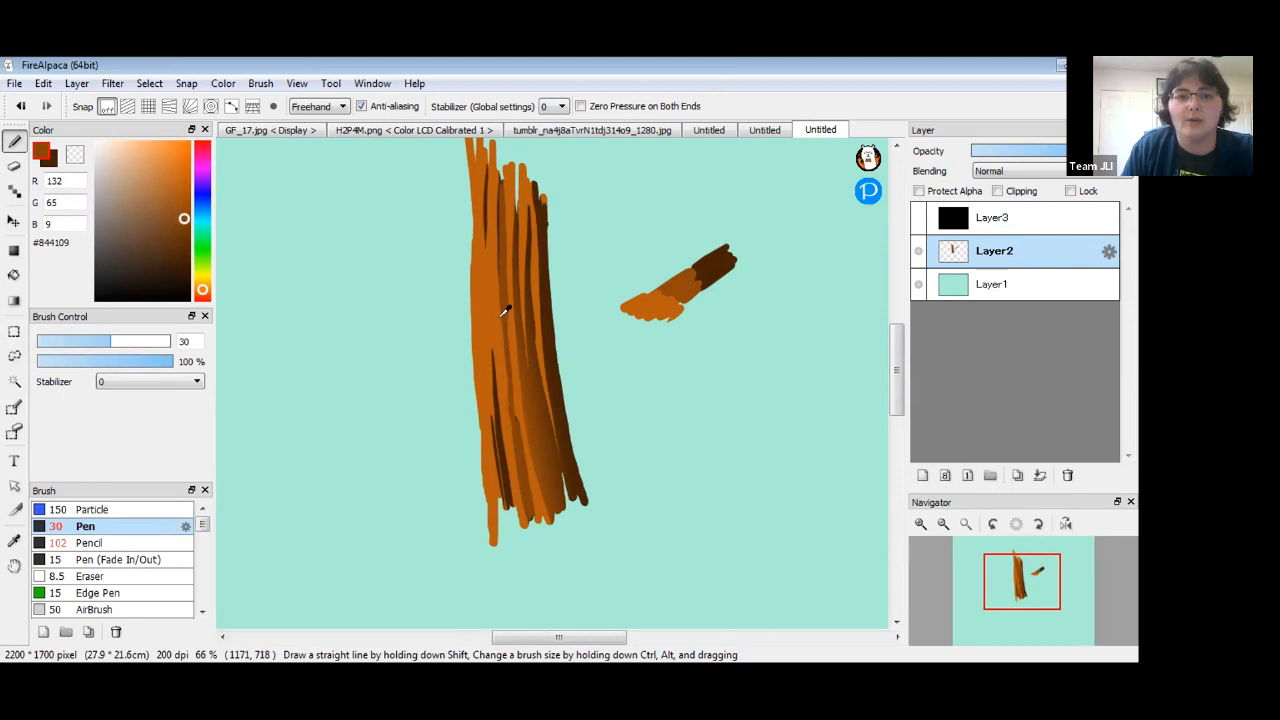
Cover the remaining dark streaks on the trunk's left side with #B95D0F and paint a long #86420A streak down that side.
drag(497, 478, 504, 499)
right_click(487, 218)
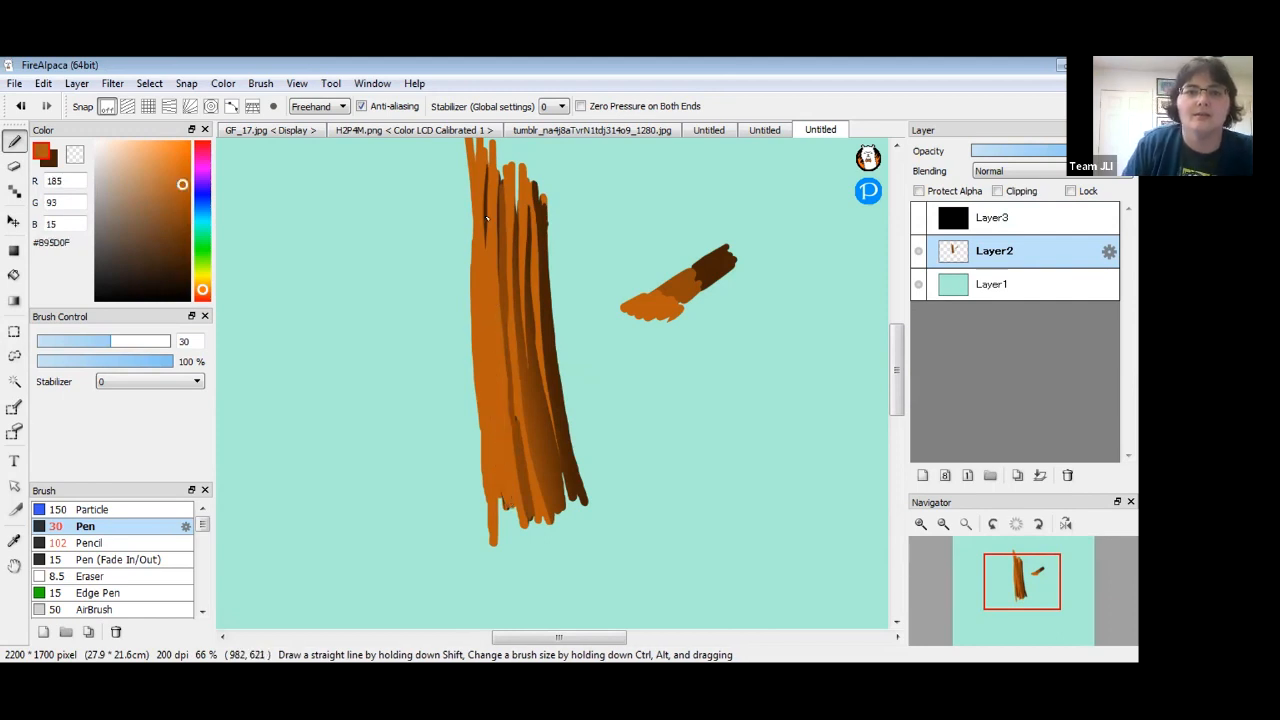
drag(485, 228, 501, 278)
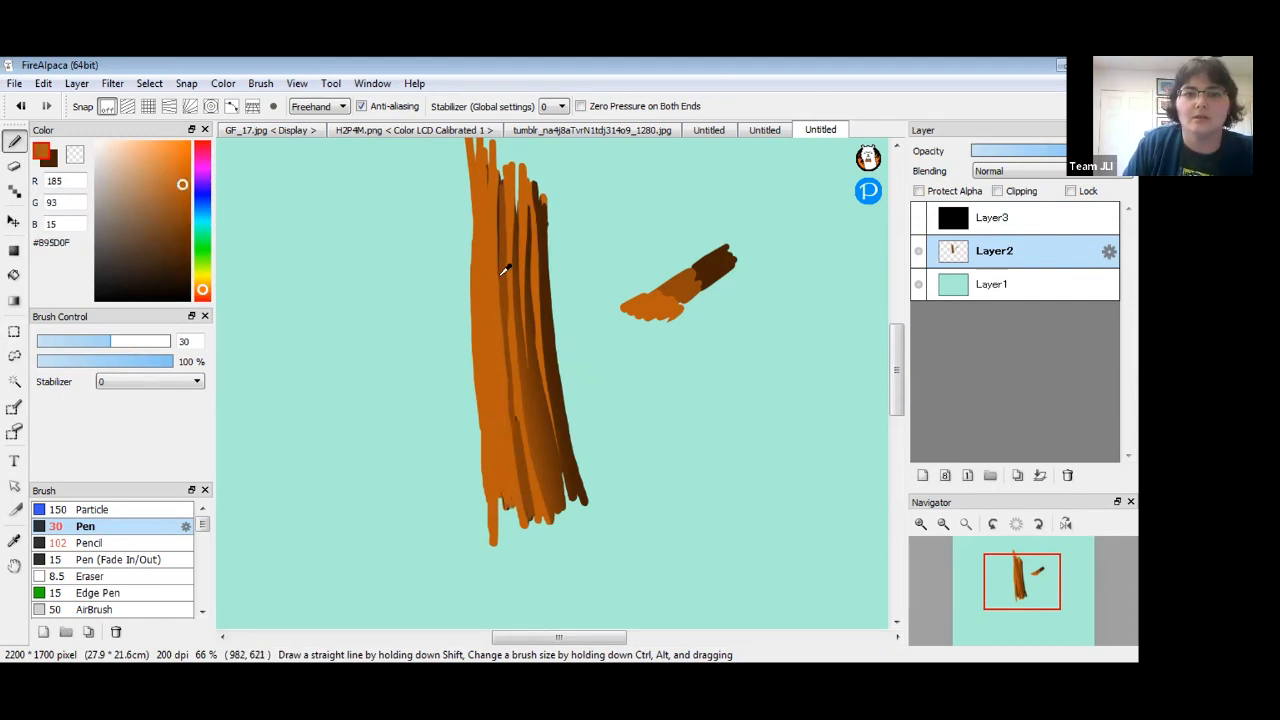
right_click(499, 226)
drag(482, 222, 489, 478)
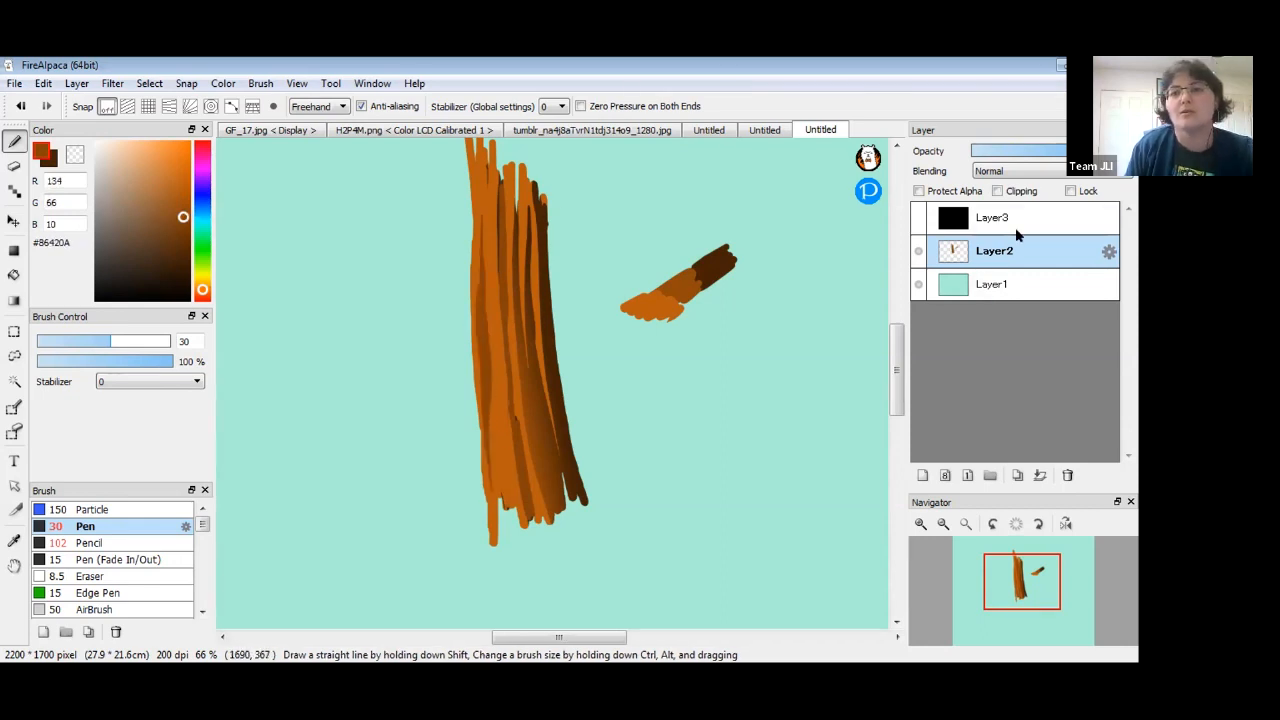
Add a new layer above the trunk layer and fill it entirely with golden yellow #FFCF2F.
click(922, 475)
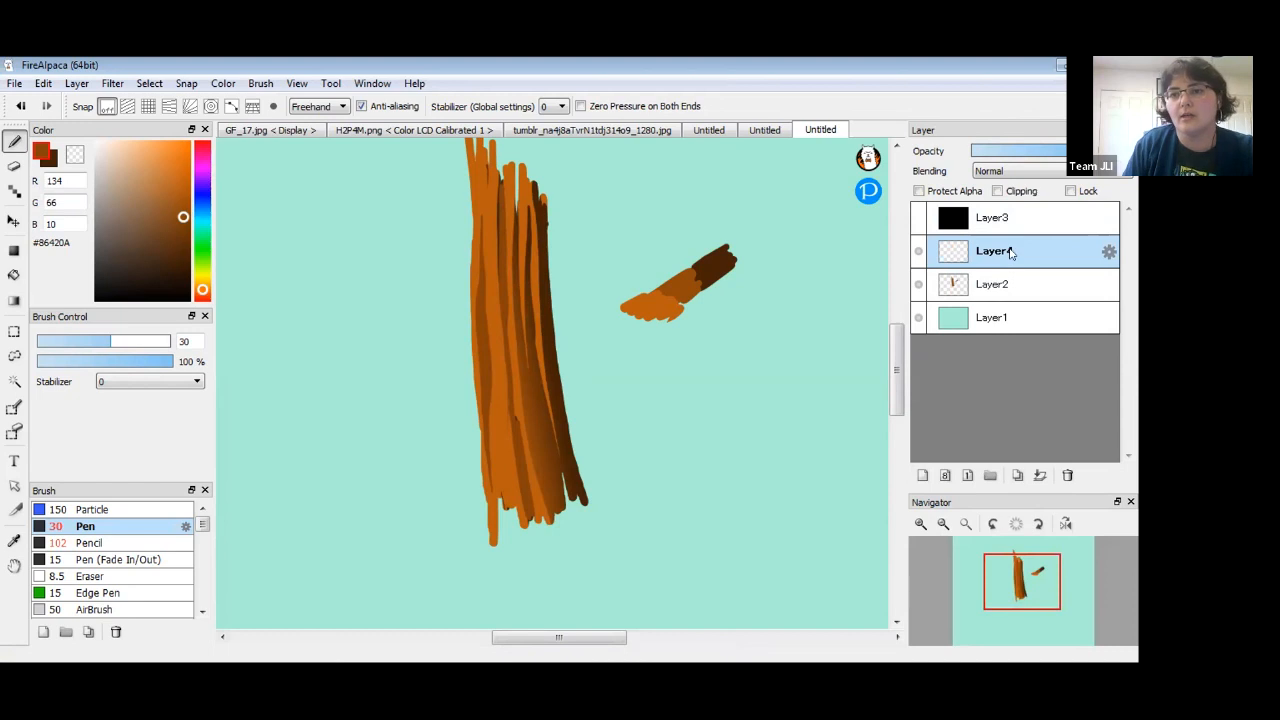
click(202, 270)
mouse_move(153, 167)
mouse_down()
mouse_move(151, 149)
mouse_move(173, 141)
mouse_up()
click(202, 282)
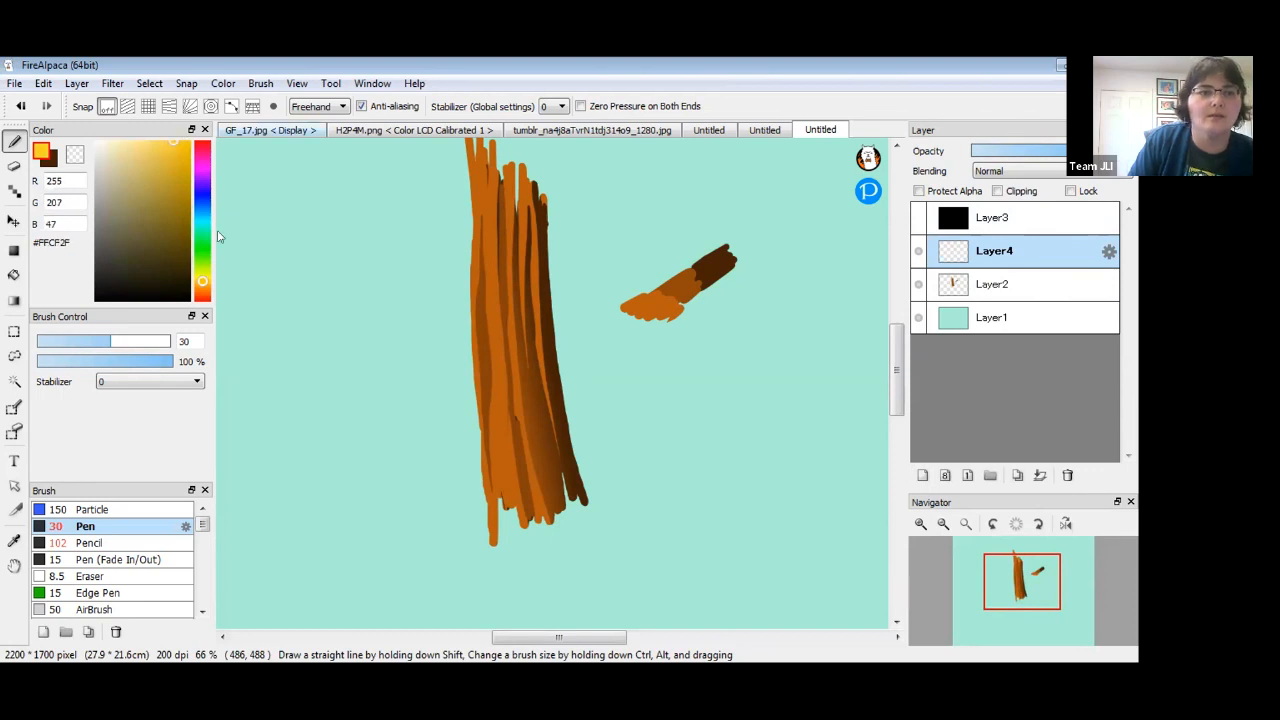
click(14, 274)
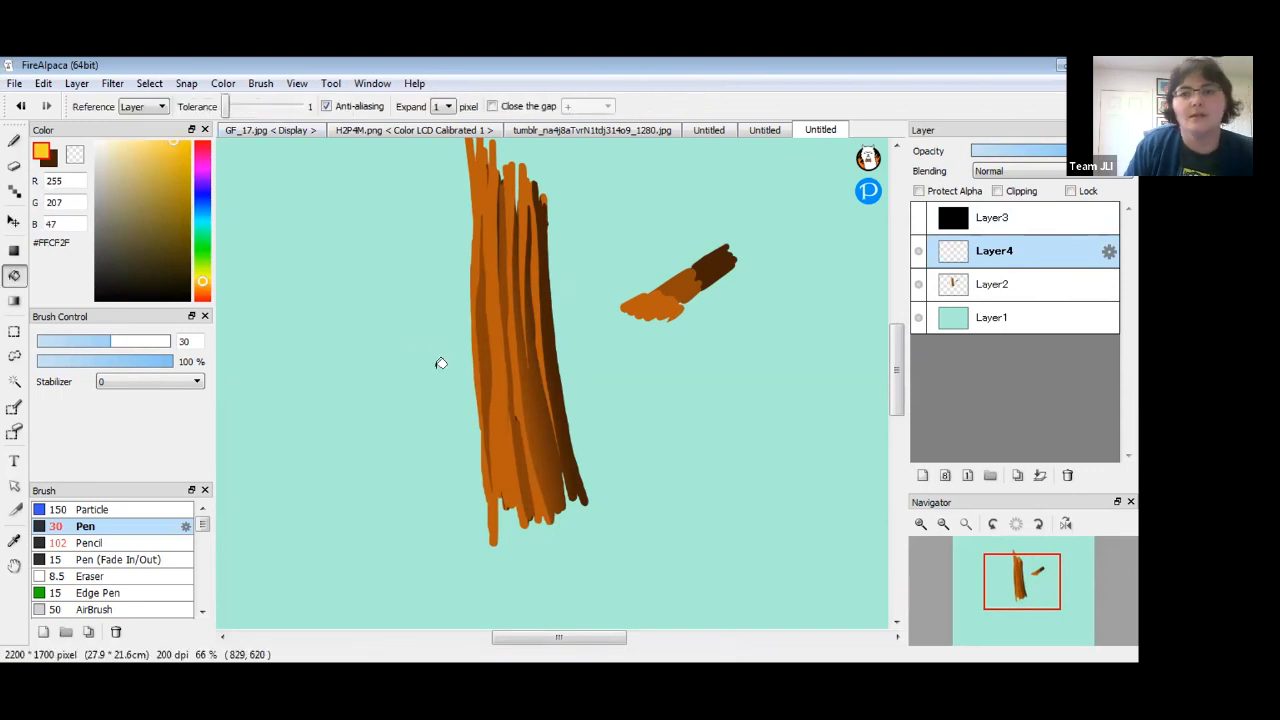
click(465, 298)
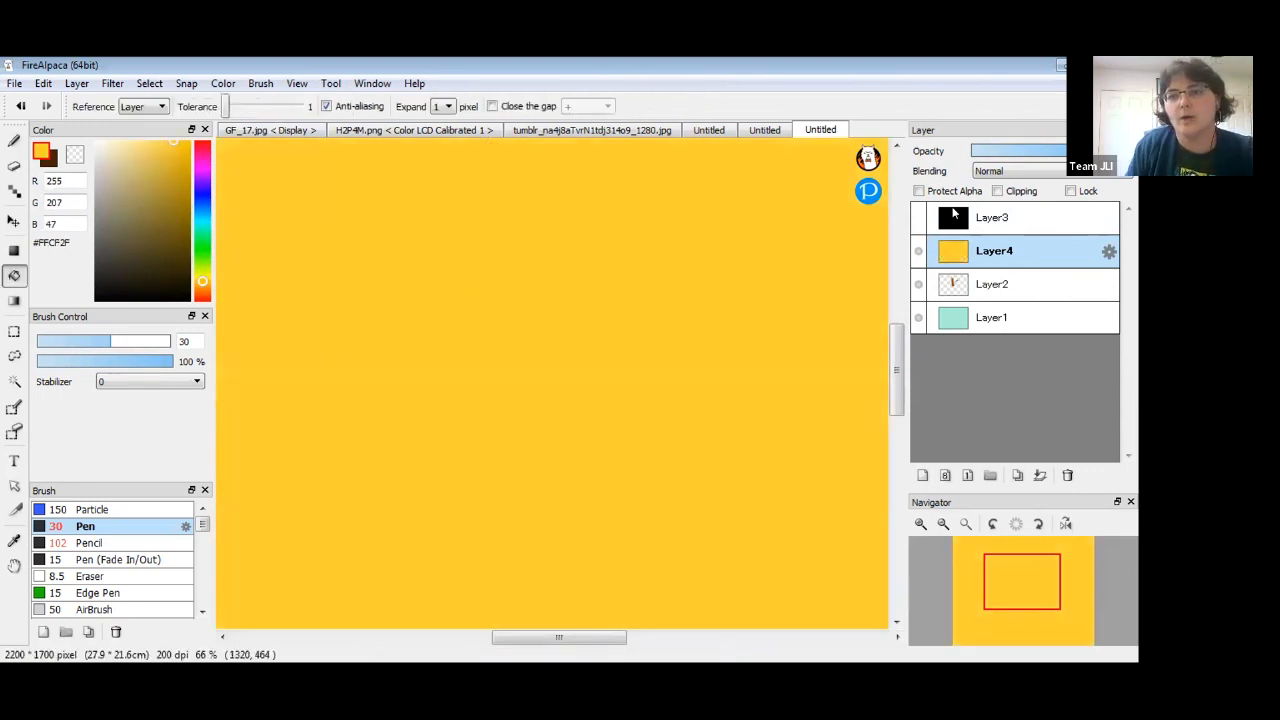
Make the yellow layer semi-transparent, sample the tinted highlight #D1851A from the trunk, and hide the yellow layer.
drag(1065, 152, 1018, 150)
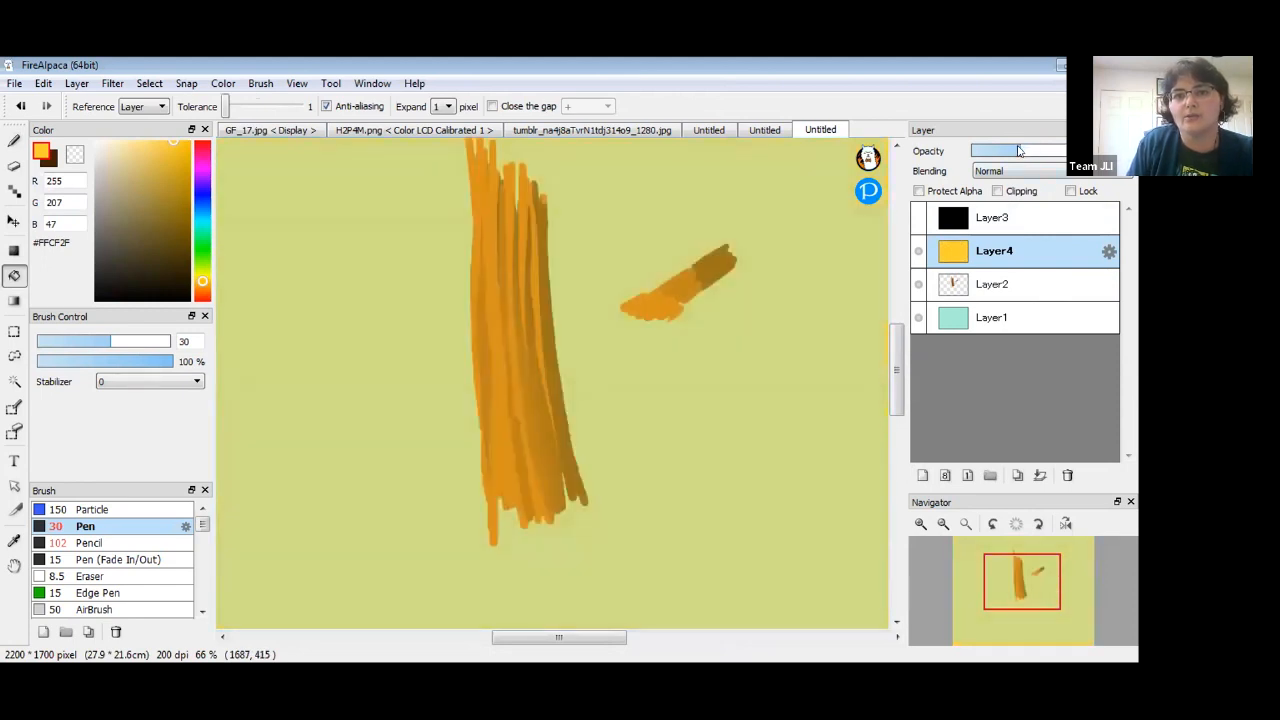
alt+click(488, 191)
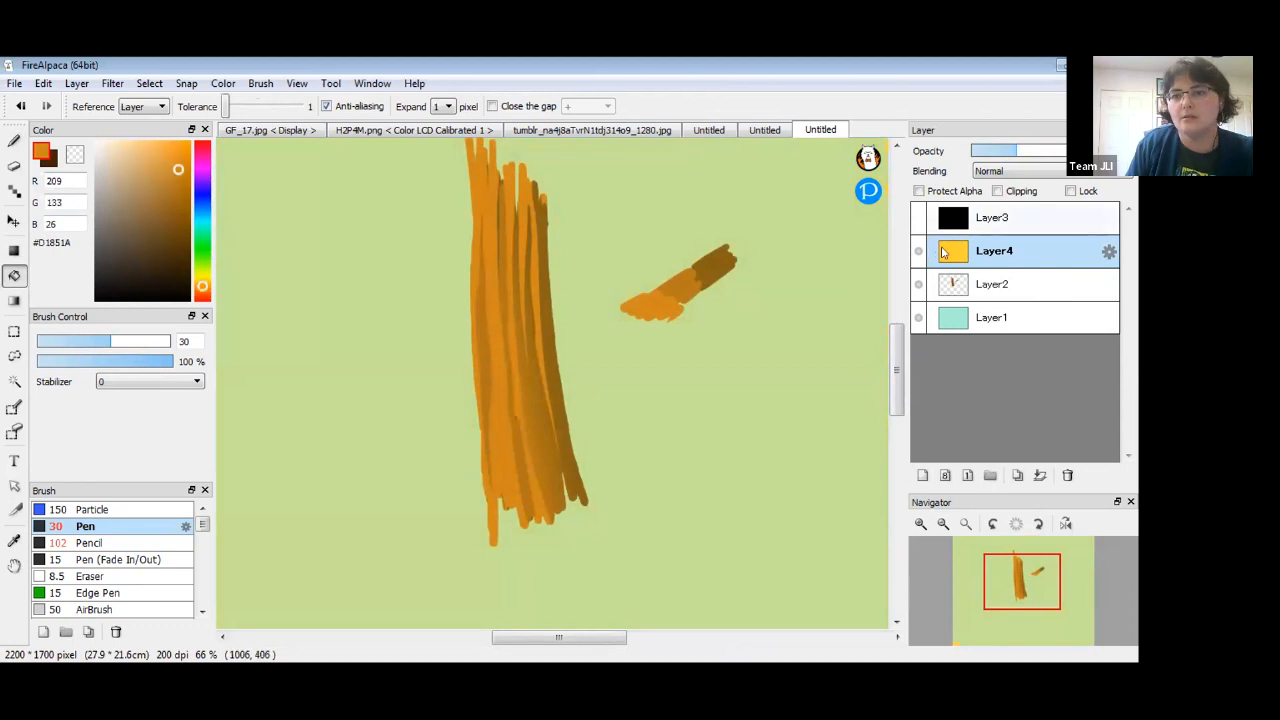
click(917, 251)
On Layer2, paint a #D1851A swatch at the light end of the color strip and mark each swatch with a small arrow using the Pen.
click(14, 140)
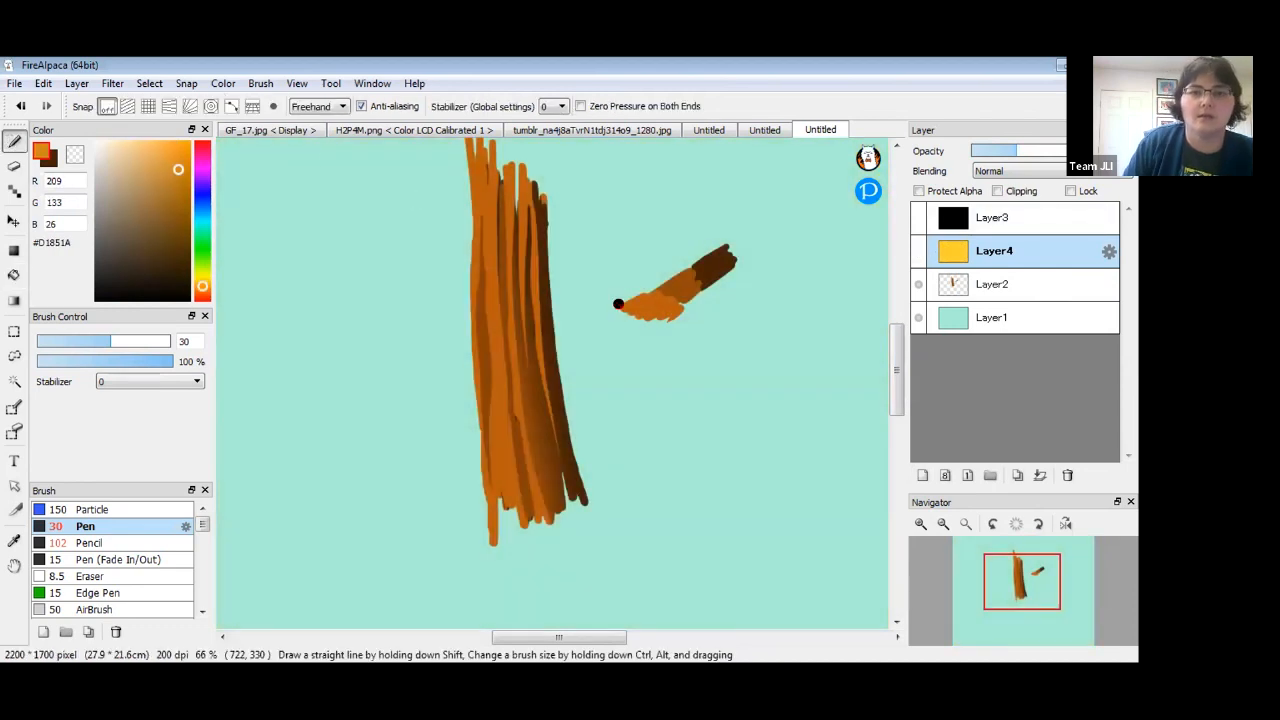
click(1001, 279)
mouse_move(636, 306)
mouse_down()
mouse_move(612, 318)
mouse_move(646, 326)
mouse_up()
drag(604, 272, 610, 298)
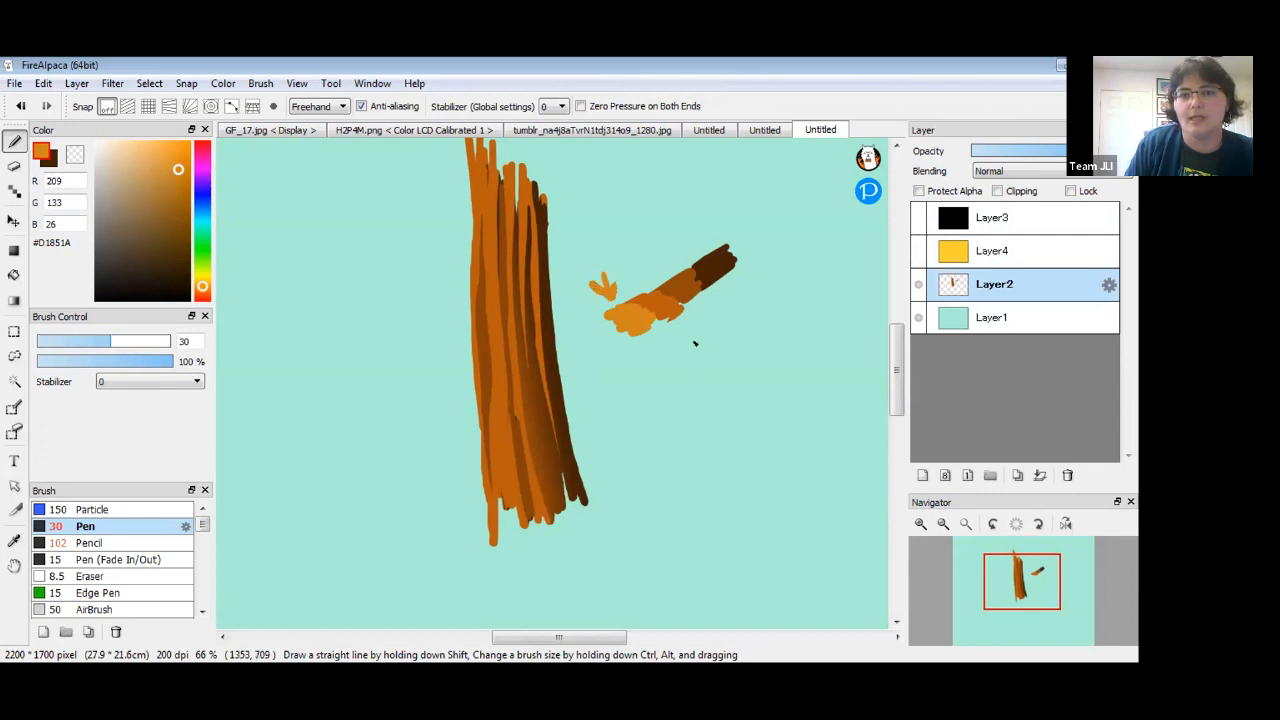
drag(630, 254, 668, 272)
drag(698, 222, 706, 252)
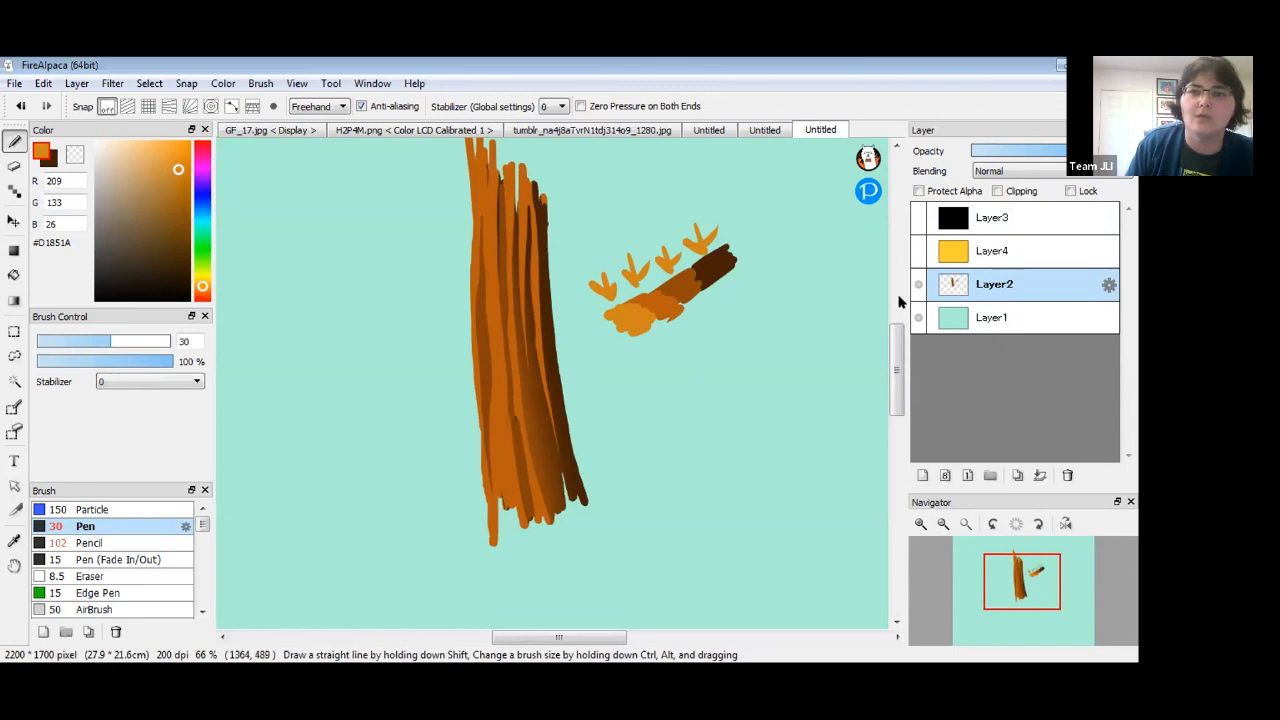
Protect the alpha of Layer2 and paint #D1851A highlight streaks down the trunk's left side.
click(919, 191)
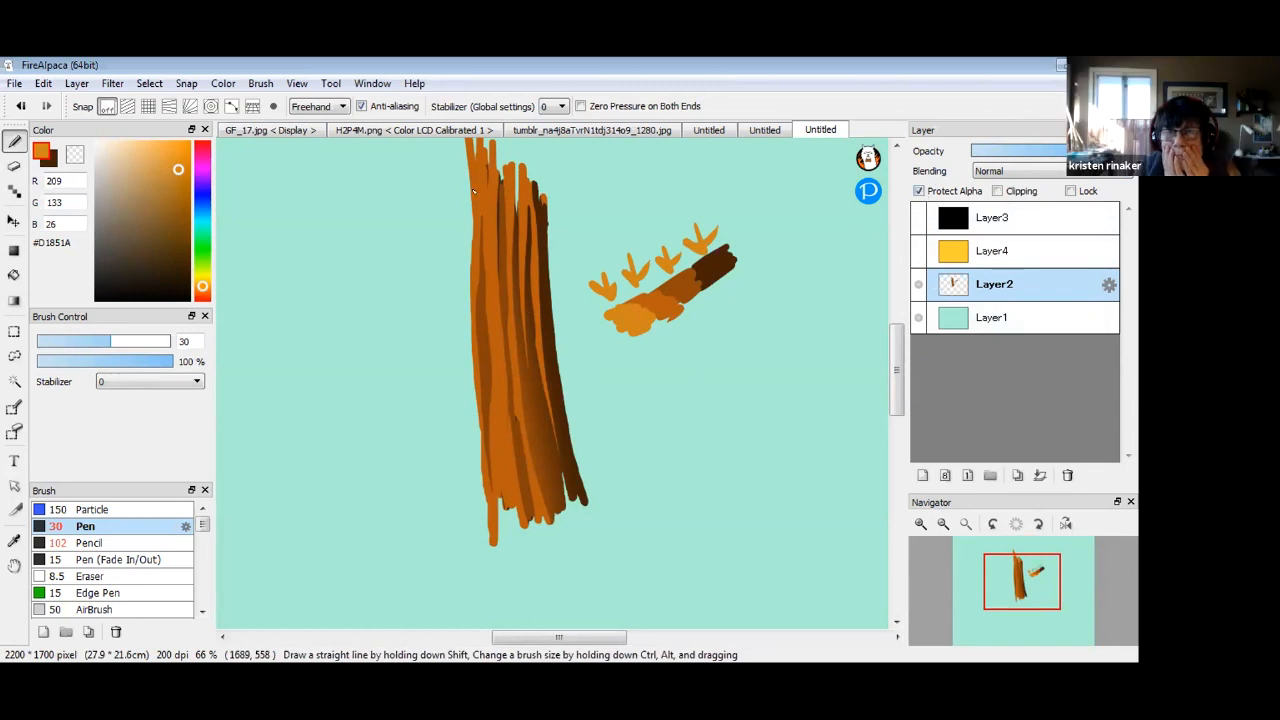
drag(475, 195, 487, 283)
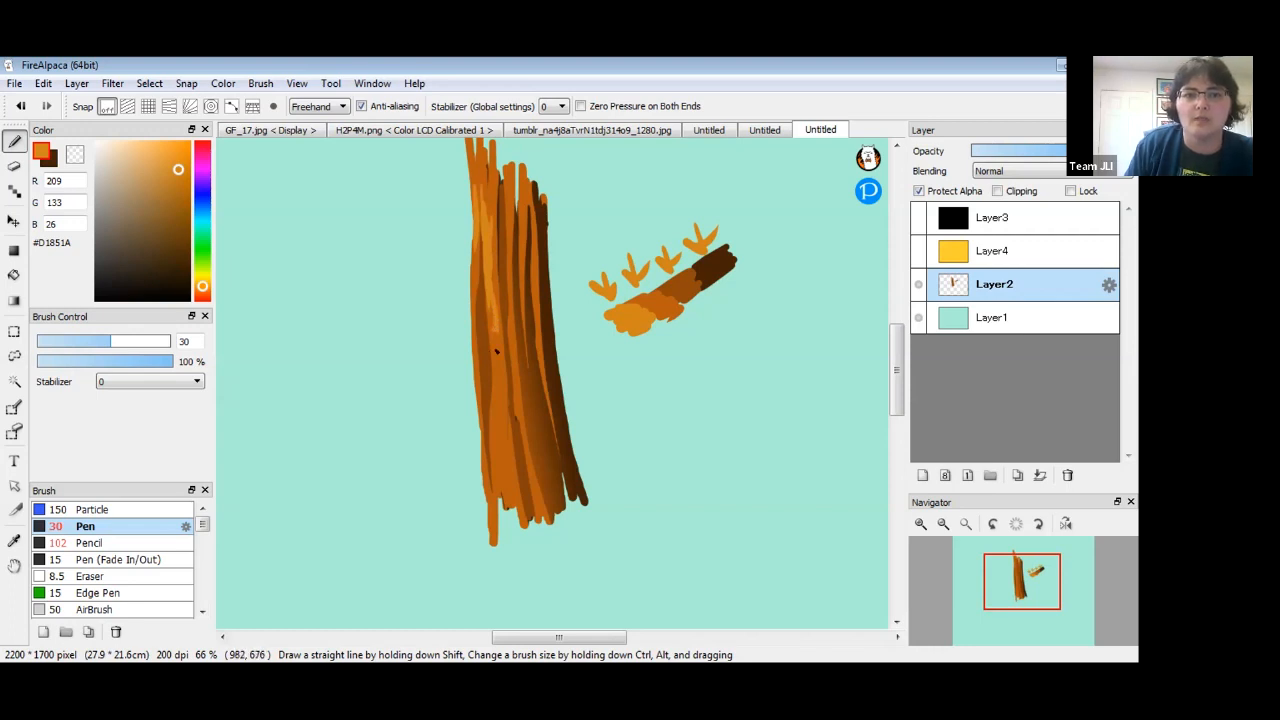
drag(491, 352, 495, 426)
drag(476, 262, 478, 407)
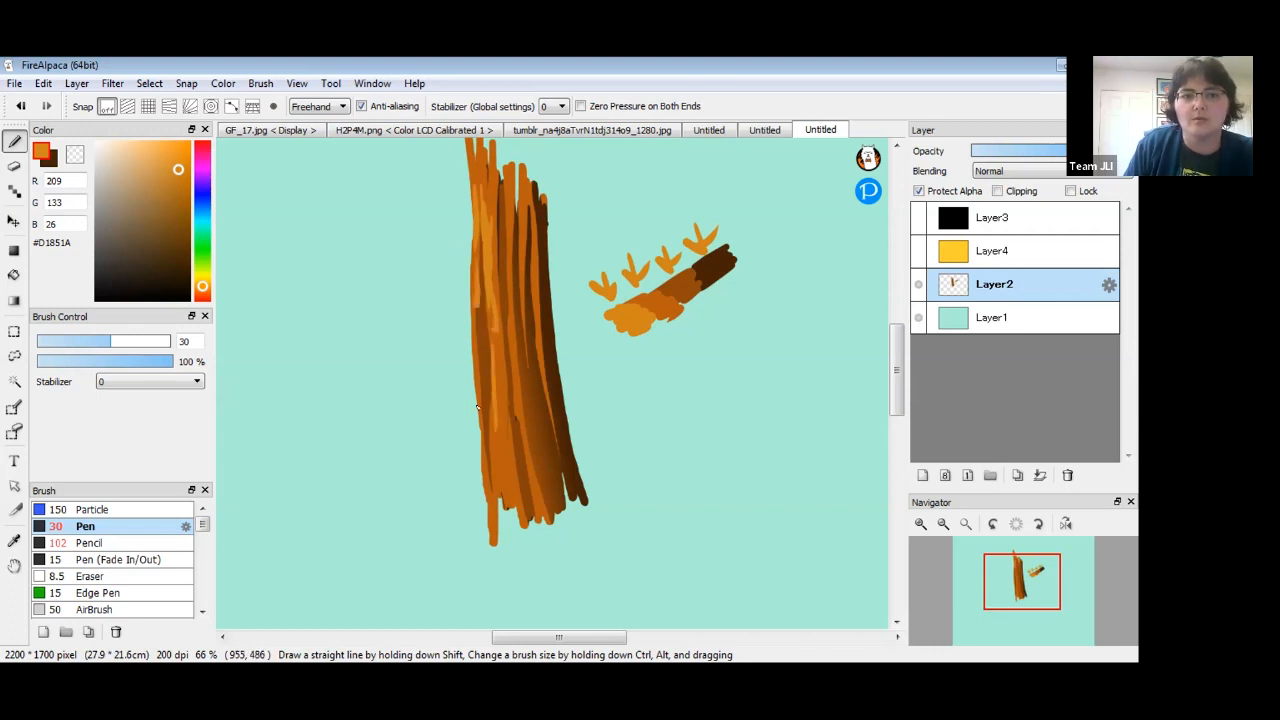
Set the Pen opacity to 52% and blend the highlights on the trunk's left side with alternating #B95D0F and #D1851A strokes.
alt+click(497, 351)
click(110, 361)
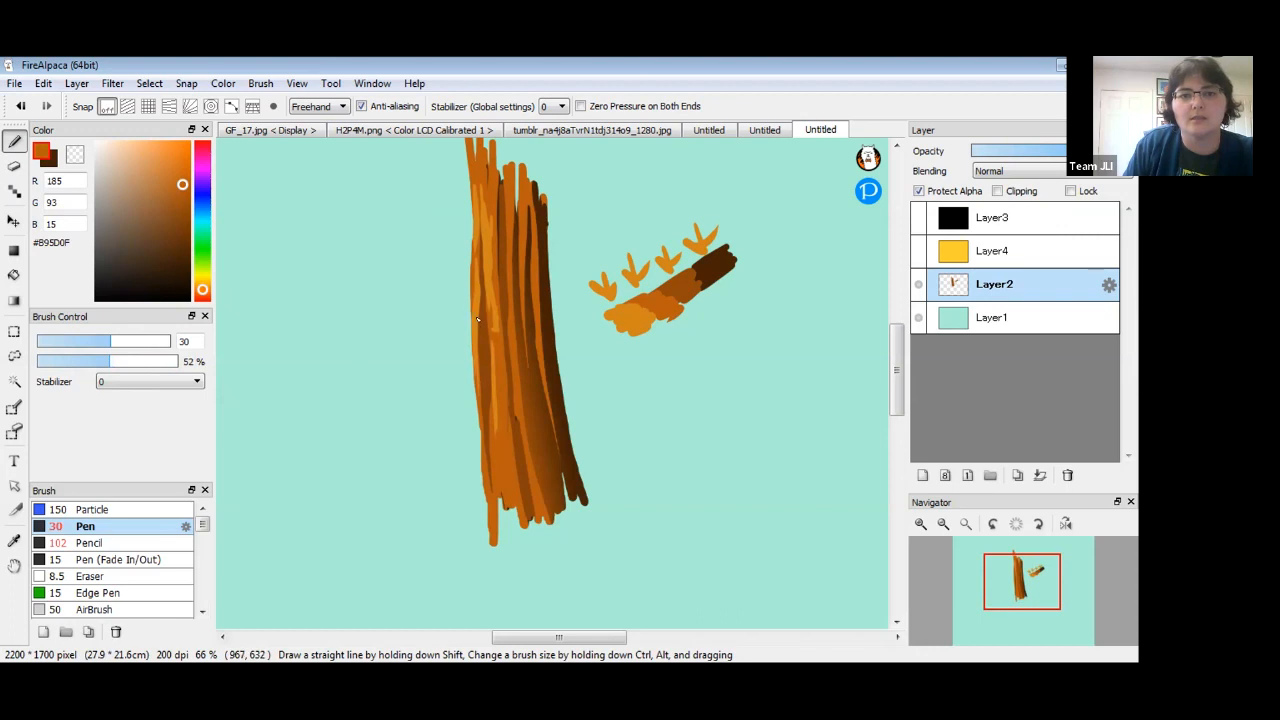
alt+click(487, 280)
drag(482, 230, 487, 473)
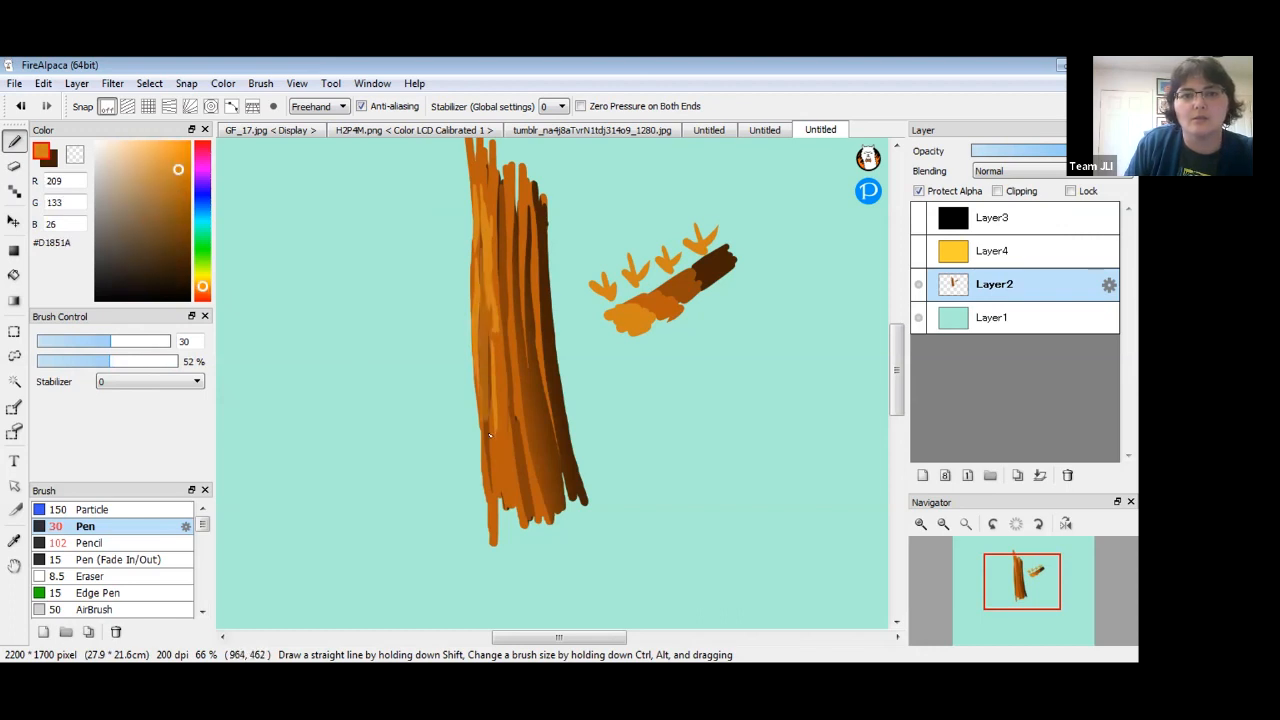
drag(484, 334, 494, 347)
alt+click(499, 360)
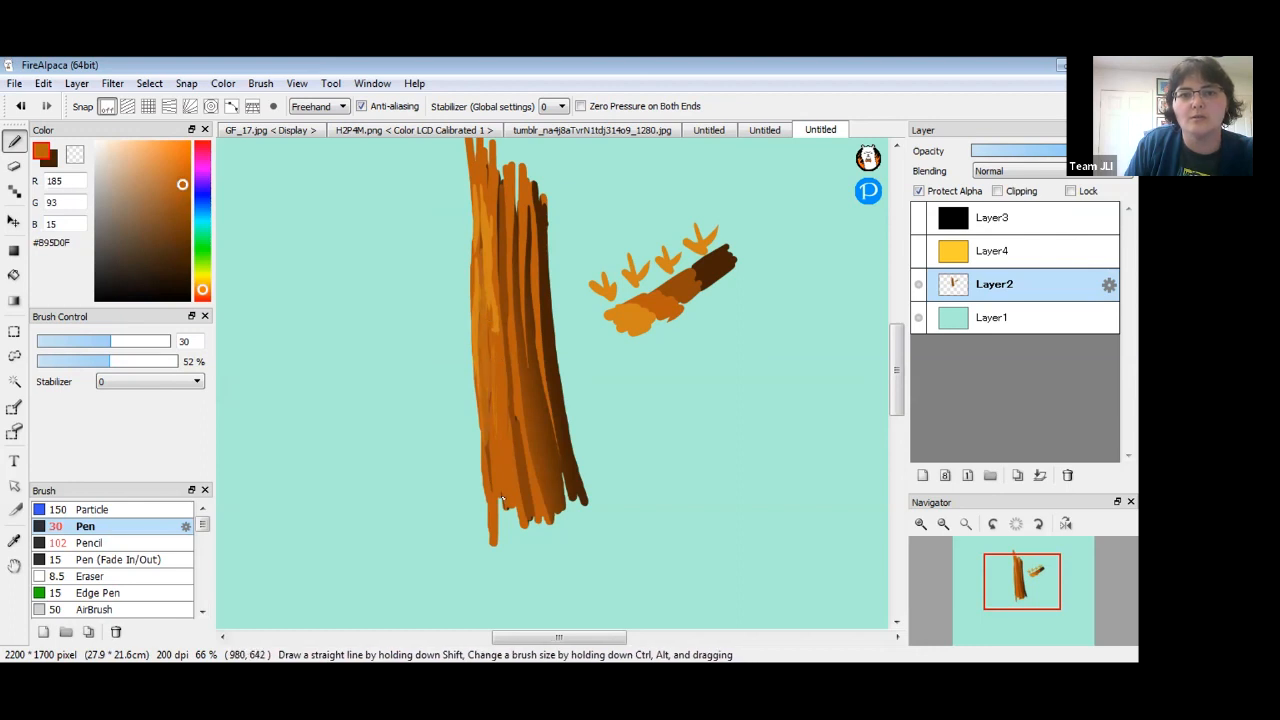
drag(485, 306, 490, 178)
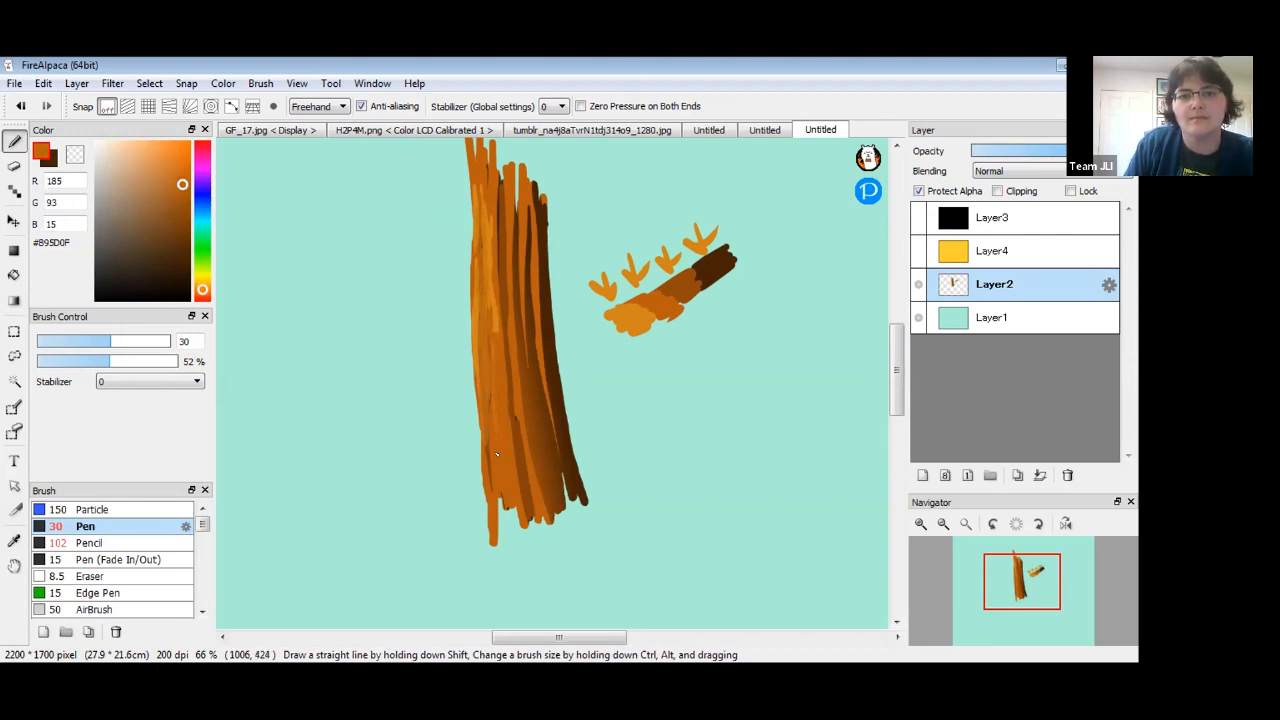
alt+click(481, 399)
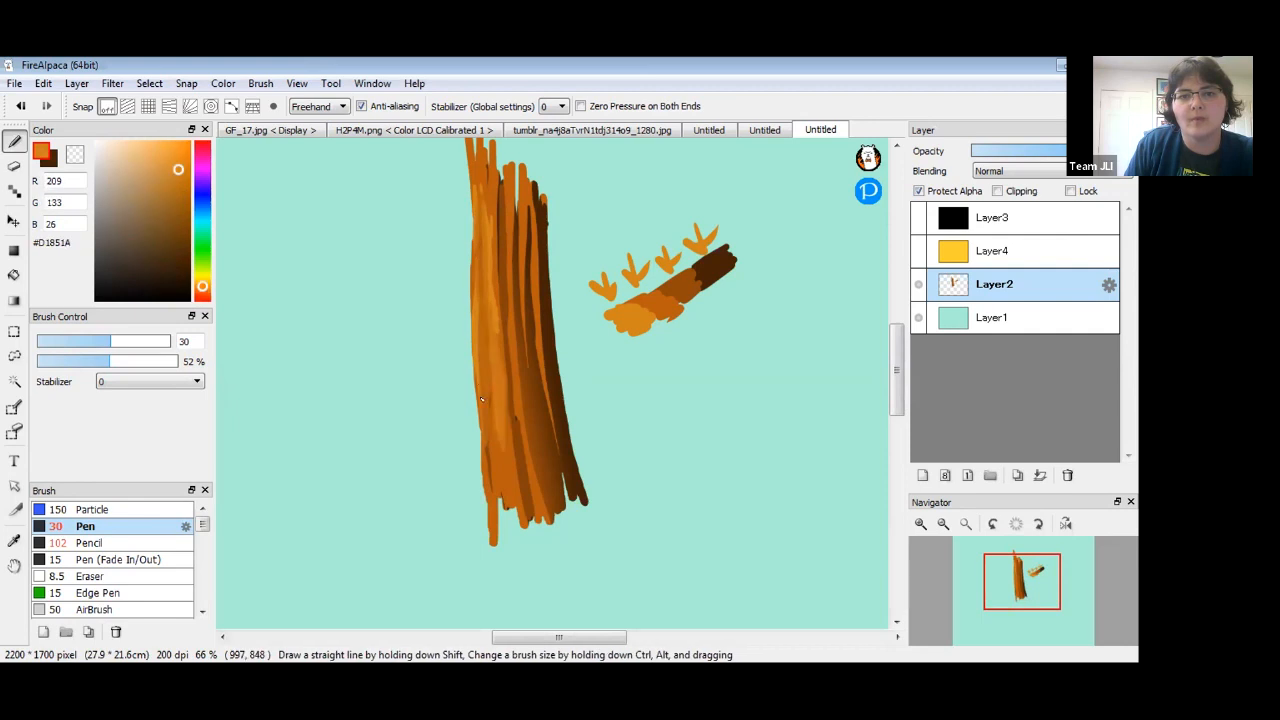
alt+click(494, 310)
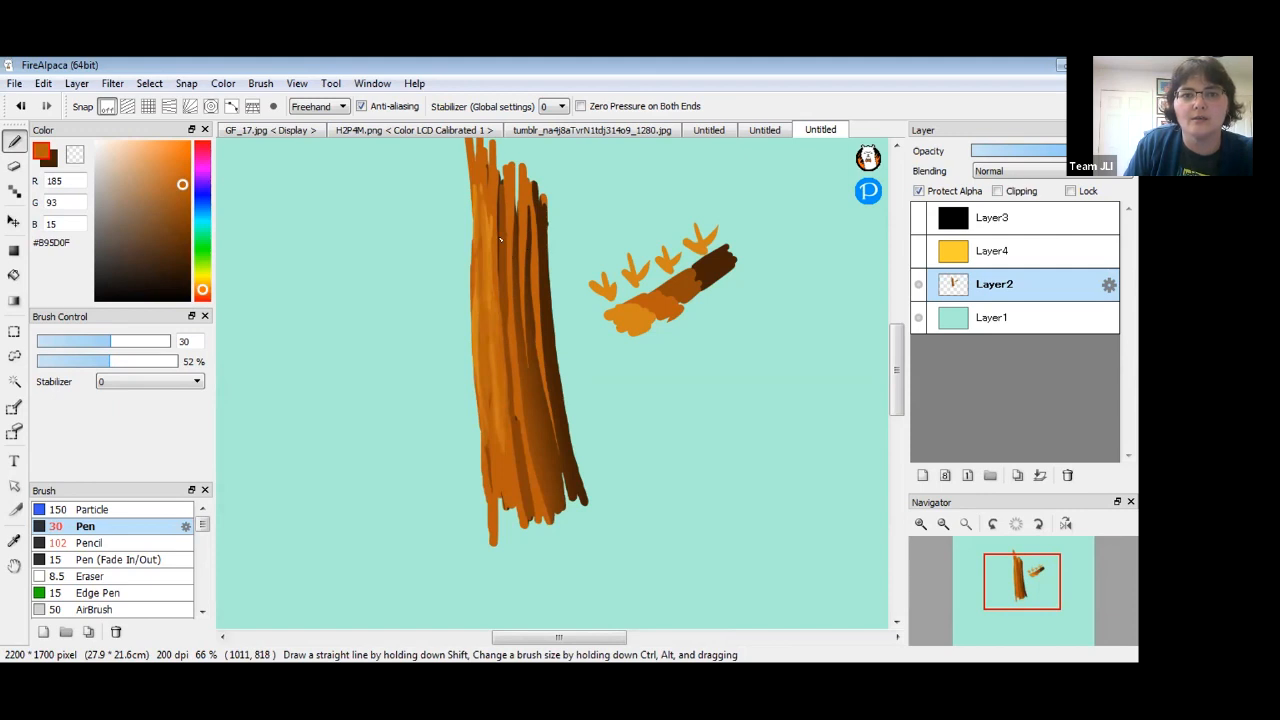
Sample #86420A and #472305 and paint long semi-transparent shadow streaks down the trunk's middle and right side.
alt+click(501, 199)
drag(512, 326, 517, 418)
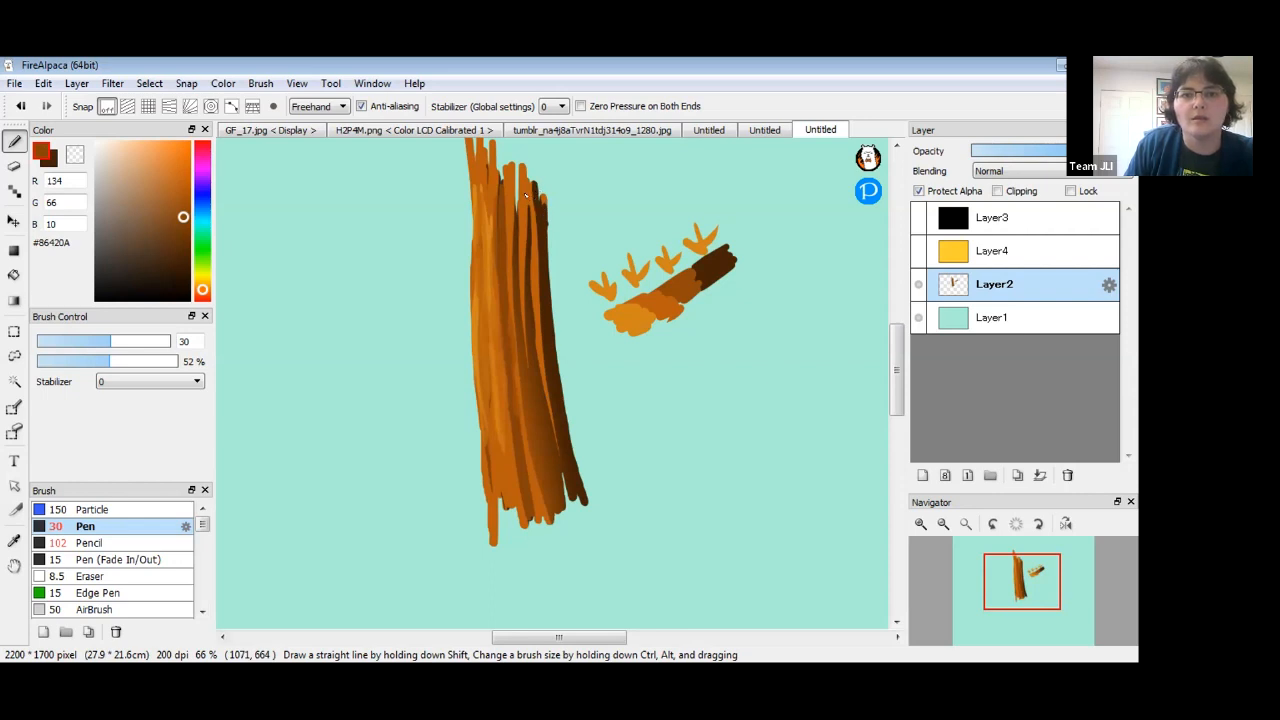
right_click(531, 264)
drag(533, 198, 537, 364)
drag(538, 254, 553, 431)
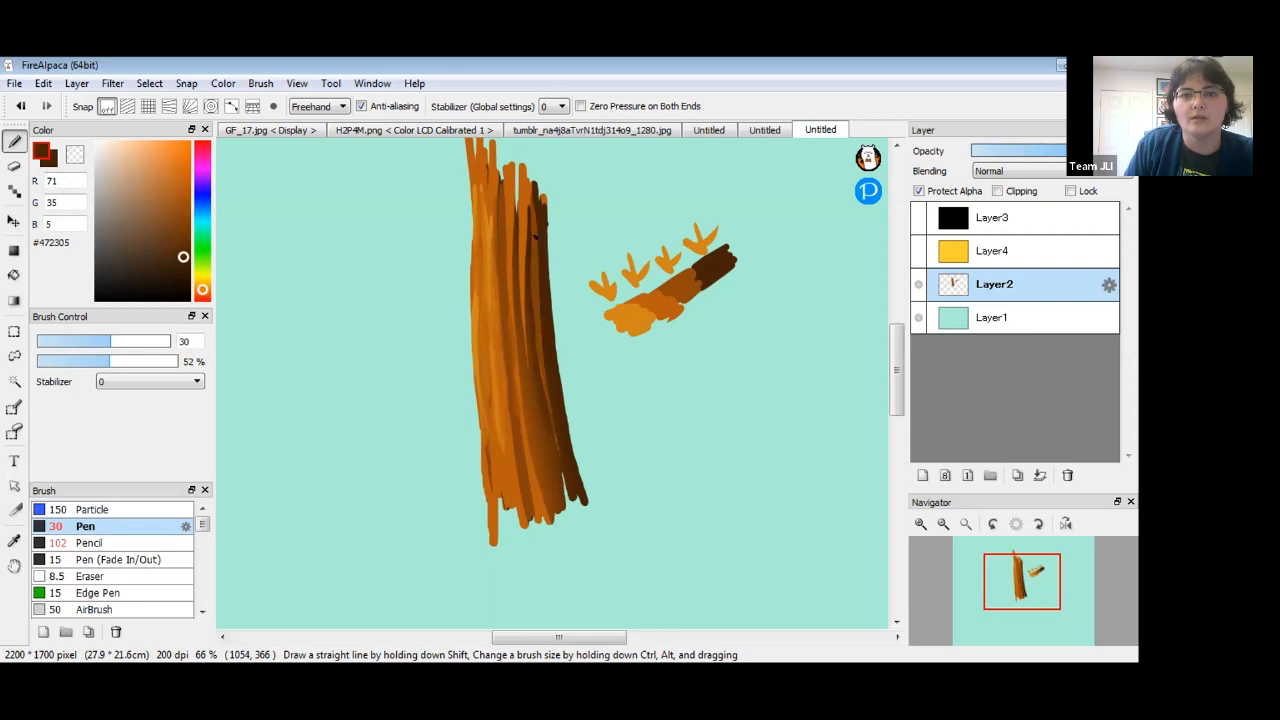
drag(527, 219, 525, 360)
mouse_move(526, 172)
mouse_down()
mouse_move(518, 272)
mouse_move(522, 211)
mouse_move(509, 185)
mouse_move(538, 411)
mouse_move(508, 275)
mouse_move(525, 392)
mouse_up()
drag(508, 274, 529, 454)
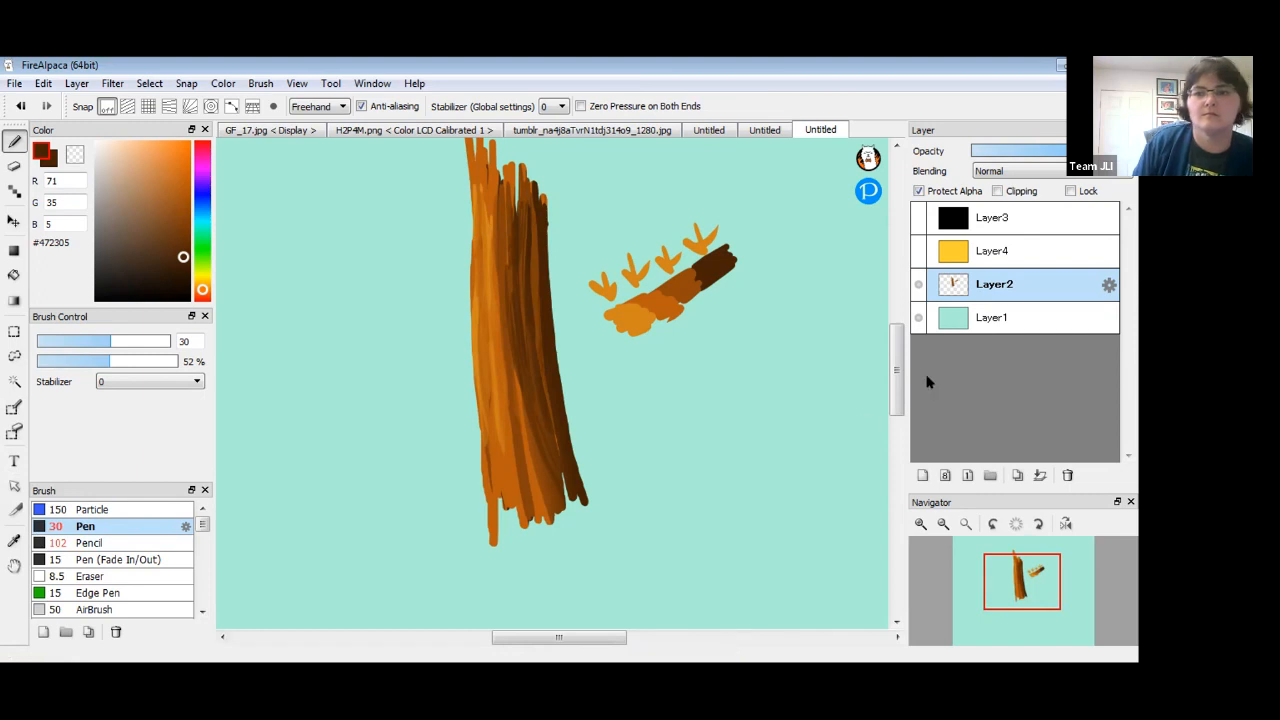
Sample #7E3F09 from the trunk and soften the streak ends in its upper middle at close range.
click(921, 526)
click(921, 526)
drag(498, 436, 580, 628)
click(921, 524)
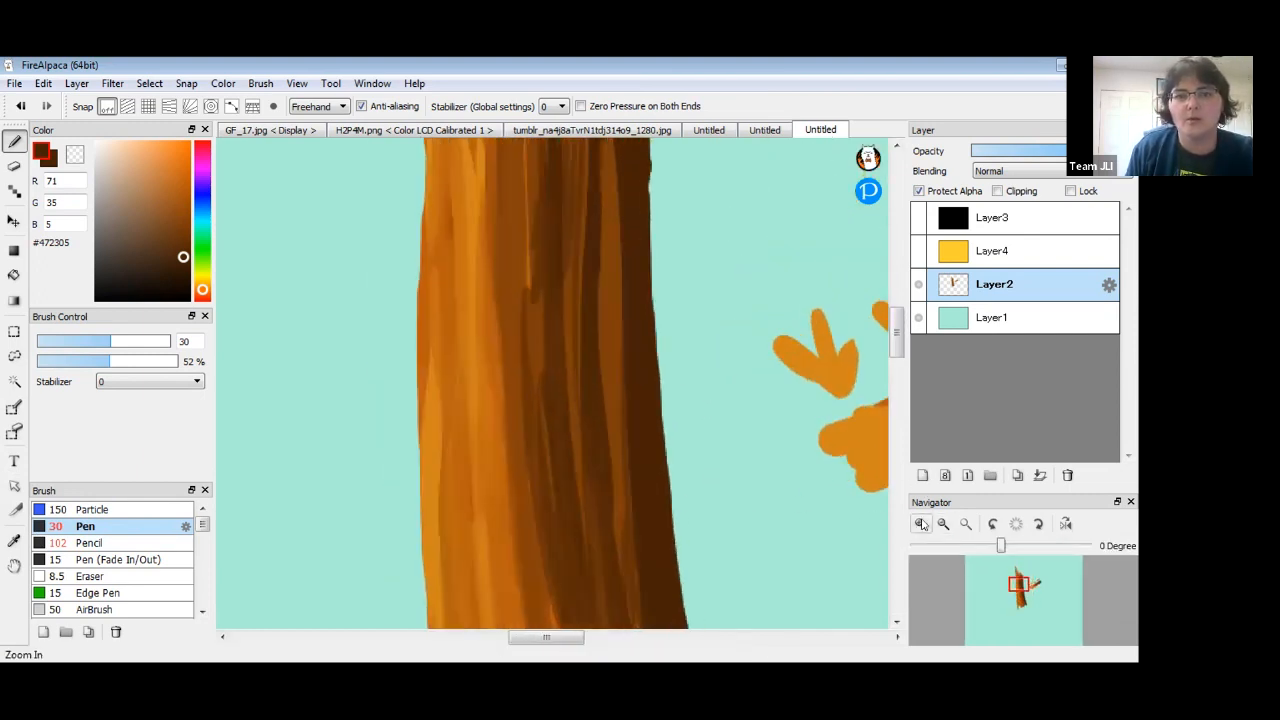
click(921, 524)
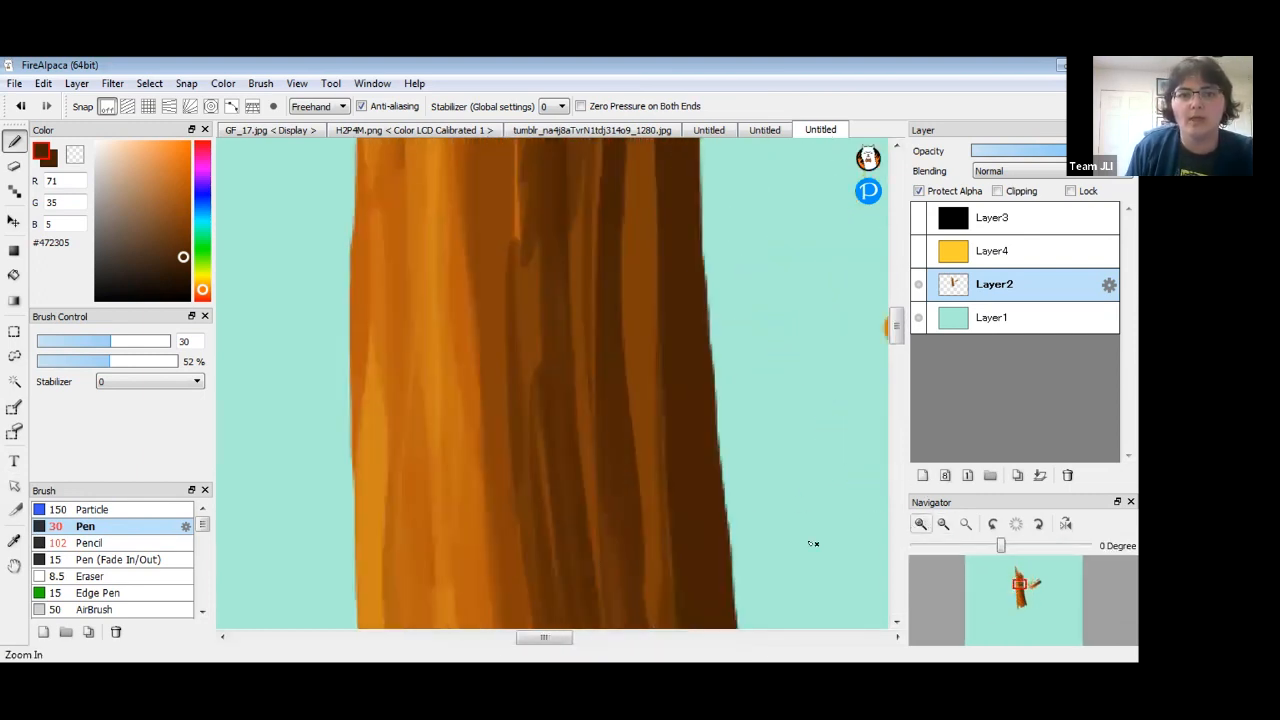
alt+click(531, 279)
drag(525, 262, 517, 179)
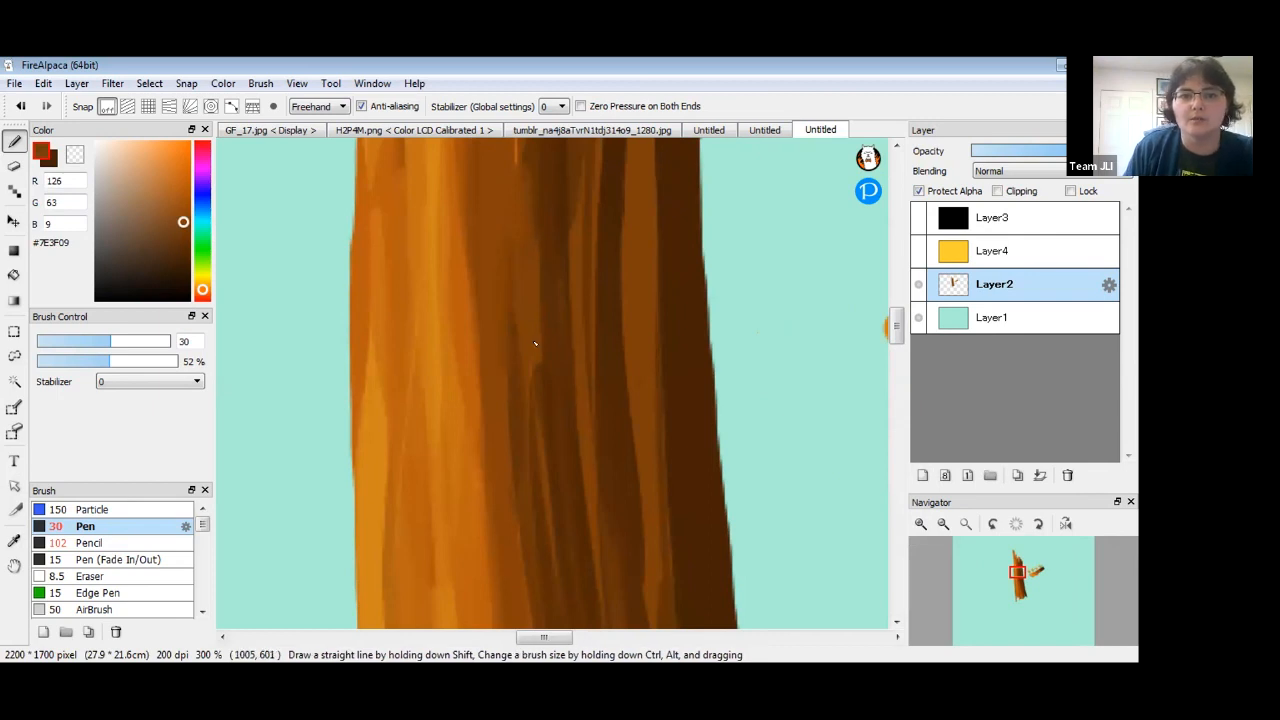
Darken the lower middle and right part of the trunk with semi-transparent #472305 strokes in an unrotated full view.
click(942, 524)
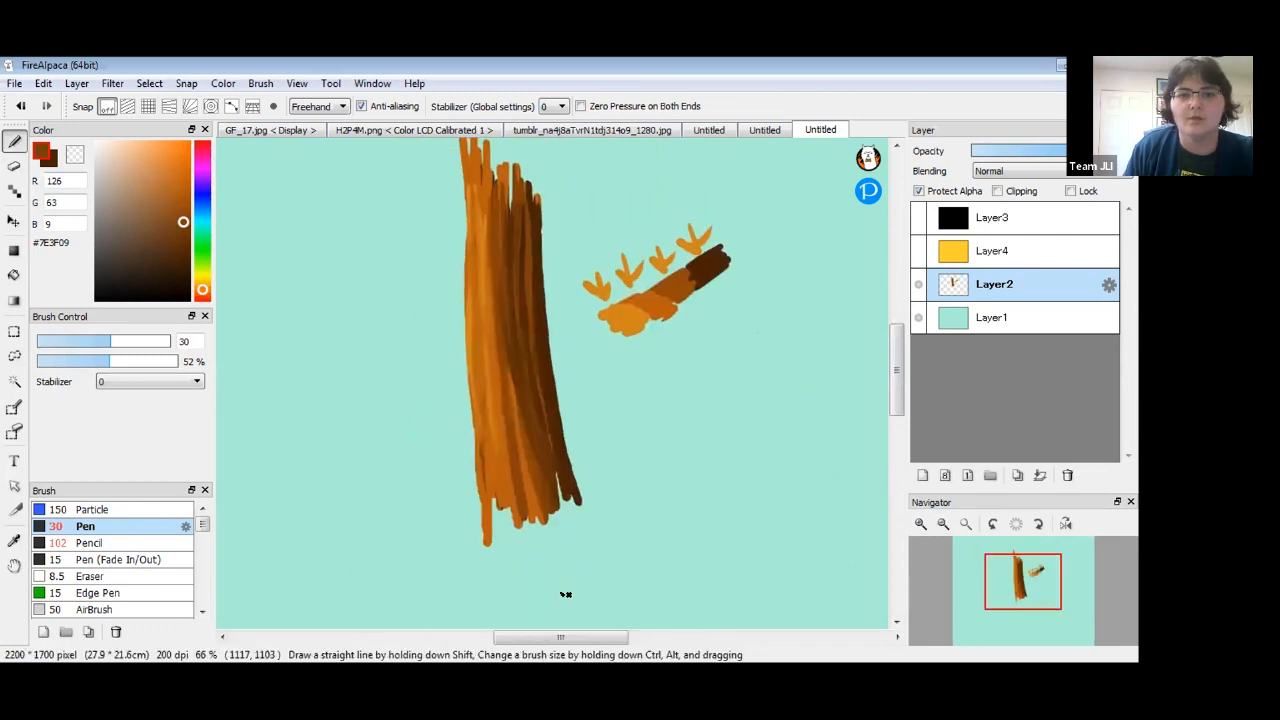
right_click(545, 380)
drag(525, 415, 543, 512)
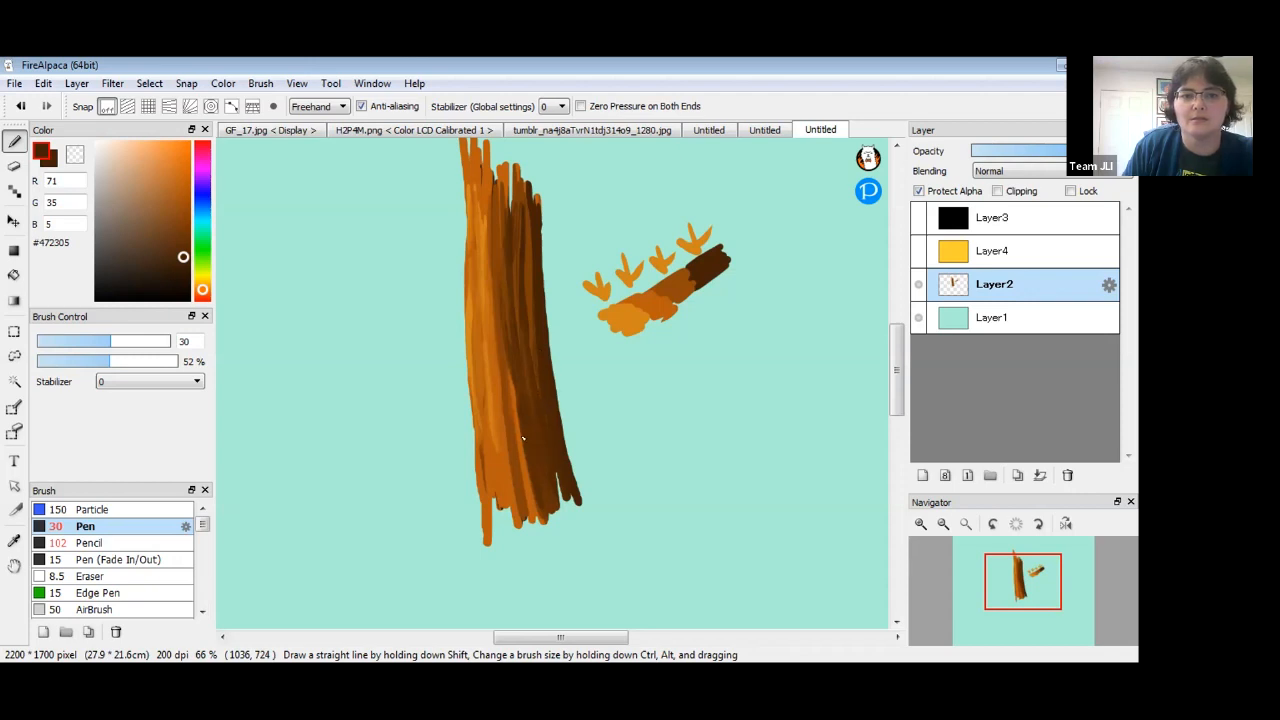
drag(515, 403, 539, 522)
mouse_move(514, 393)
mouse_down()
mouse_move(532, 520)
mouse_move(572, 481)
mouse_up()
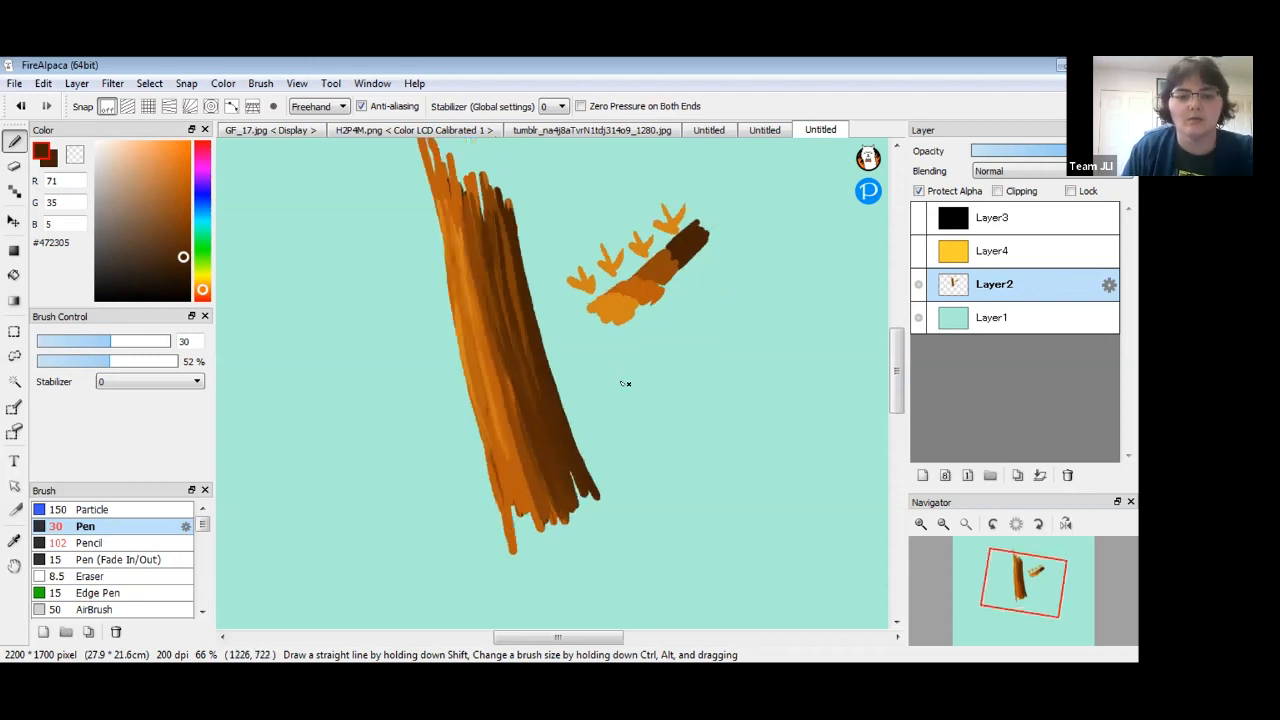
click(1016, 524)
drag(522, 420, 543, 487)
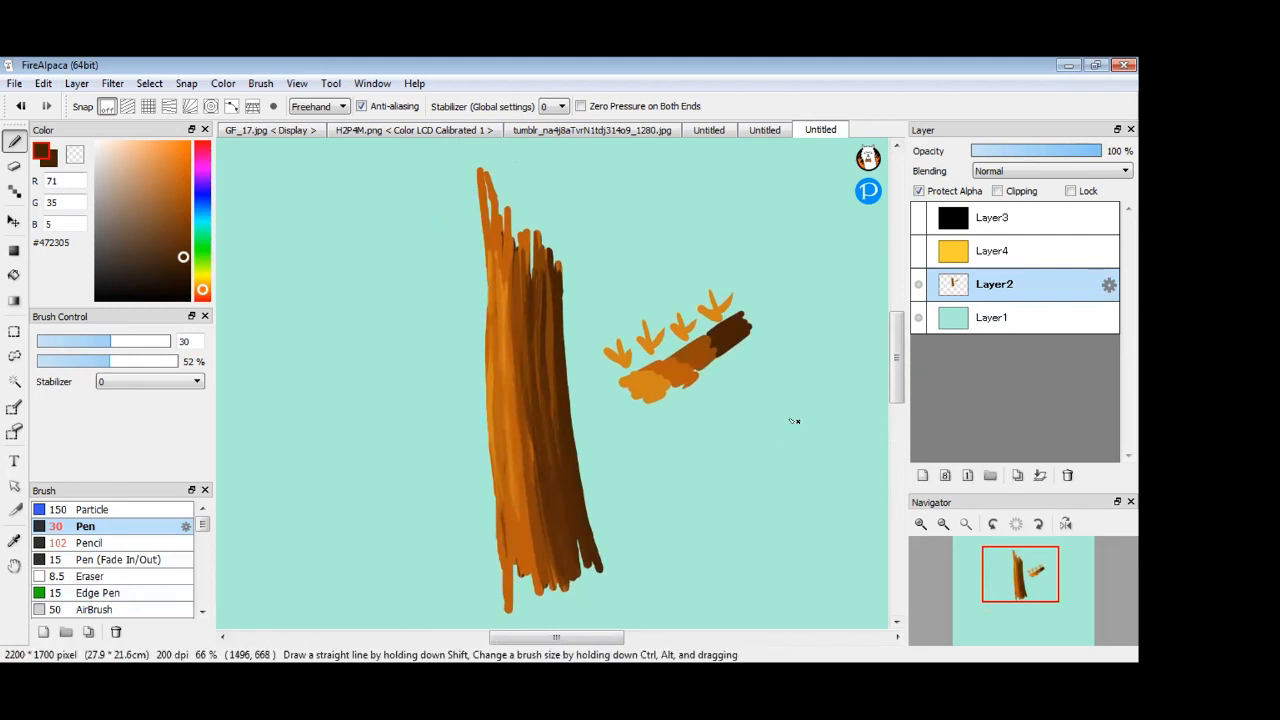
Sample #B95D0F from the color strip and briefly show the black overlay layer to compare.
right_click(687, 375)
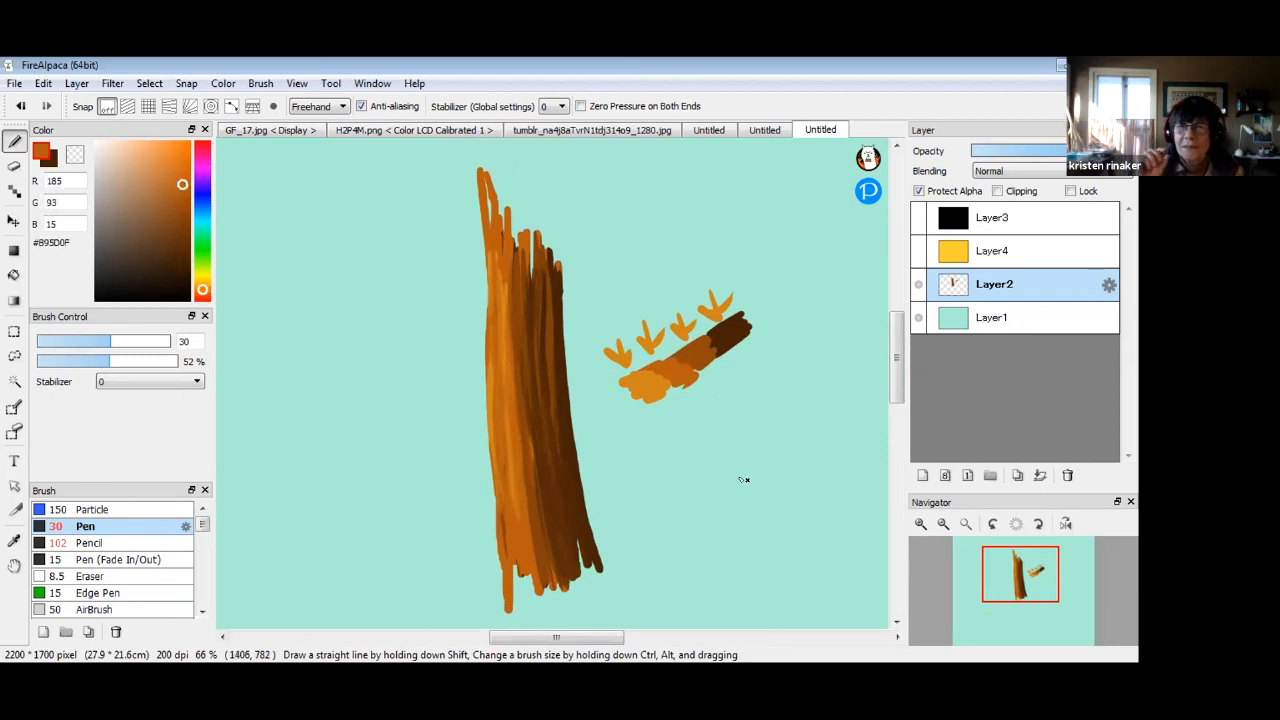
click(919, 216)
click(919, 216)
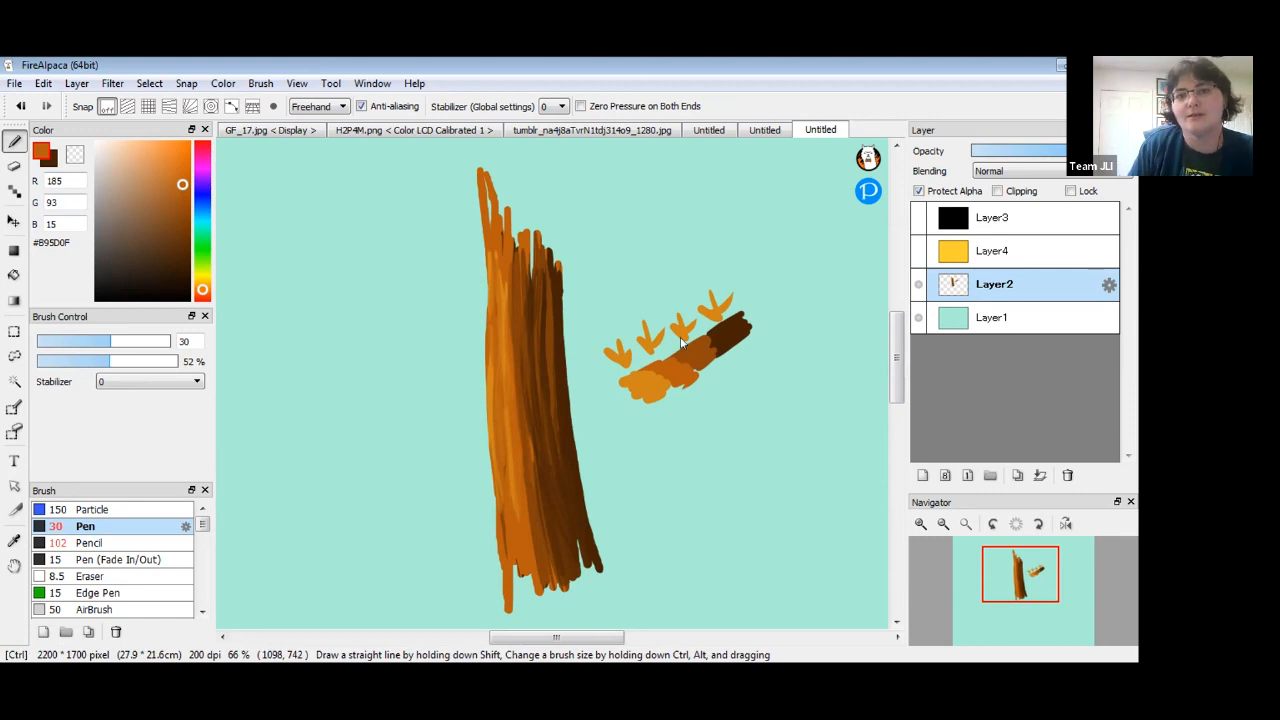
Try a hue shift of -67 on the trunk layer and cancel the adjustment.
key(ctrl+u)
drag(702, 210, 644, 212)
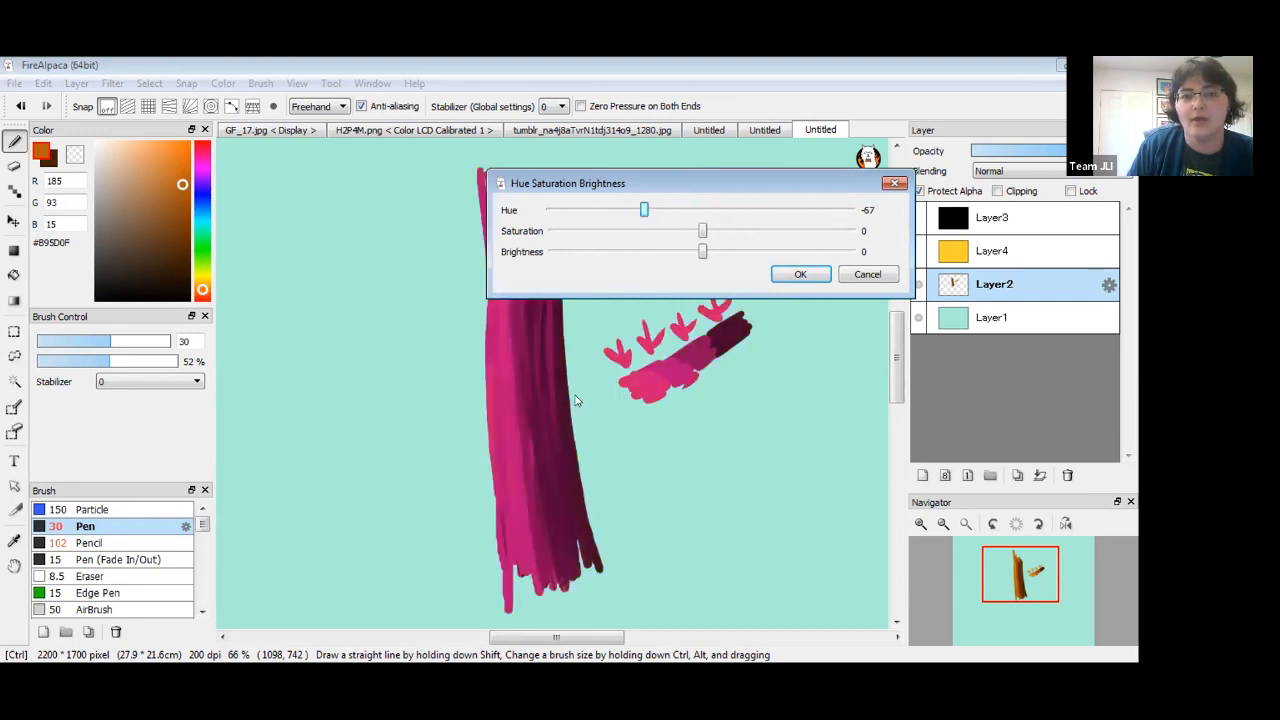
click(867, 277)
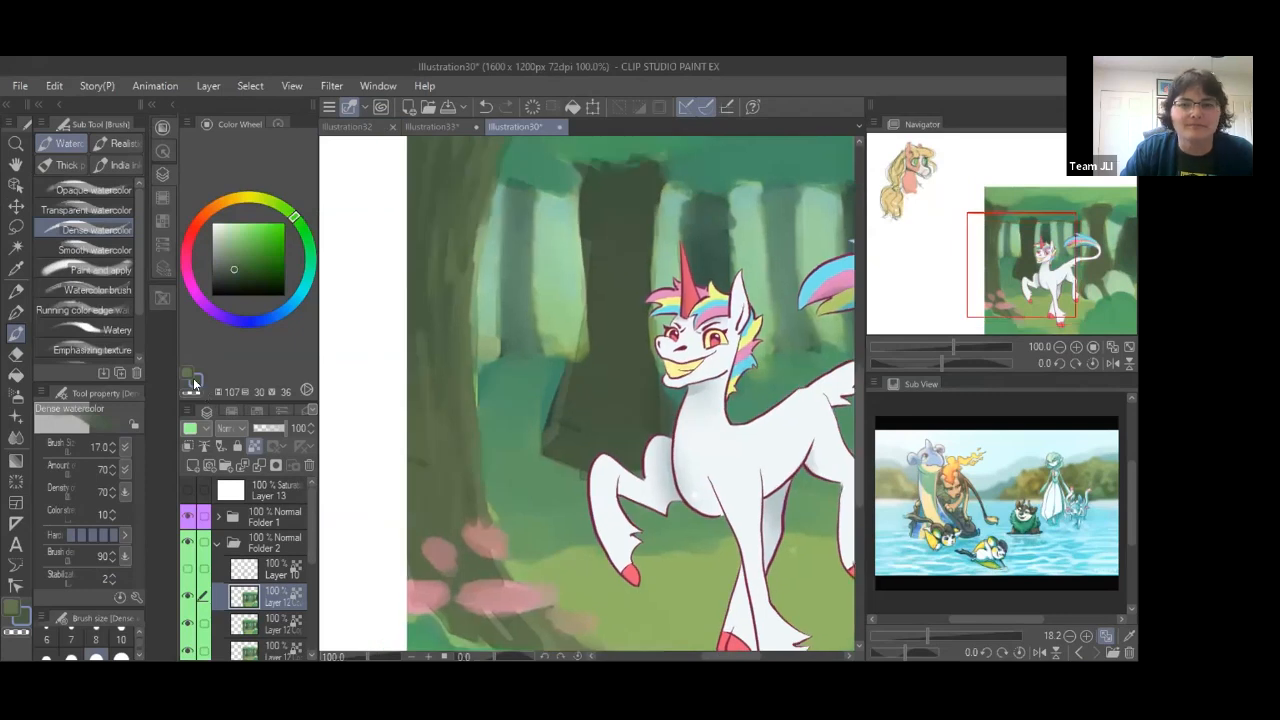
Switch to Clip Studio Paint and brush muted green Dense watercolor strokes on the large left tree and the dark trunk's edge.
drag(459, 274, 458, 376)
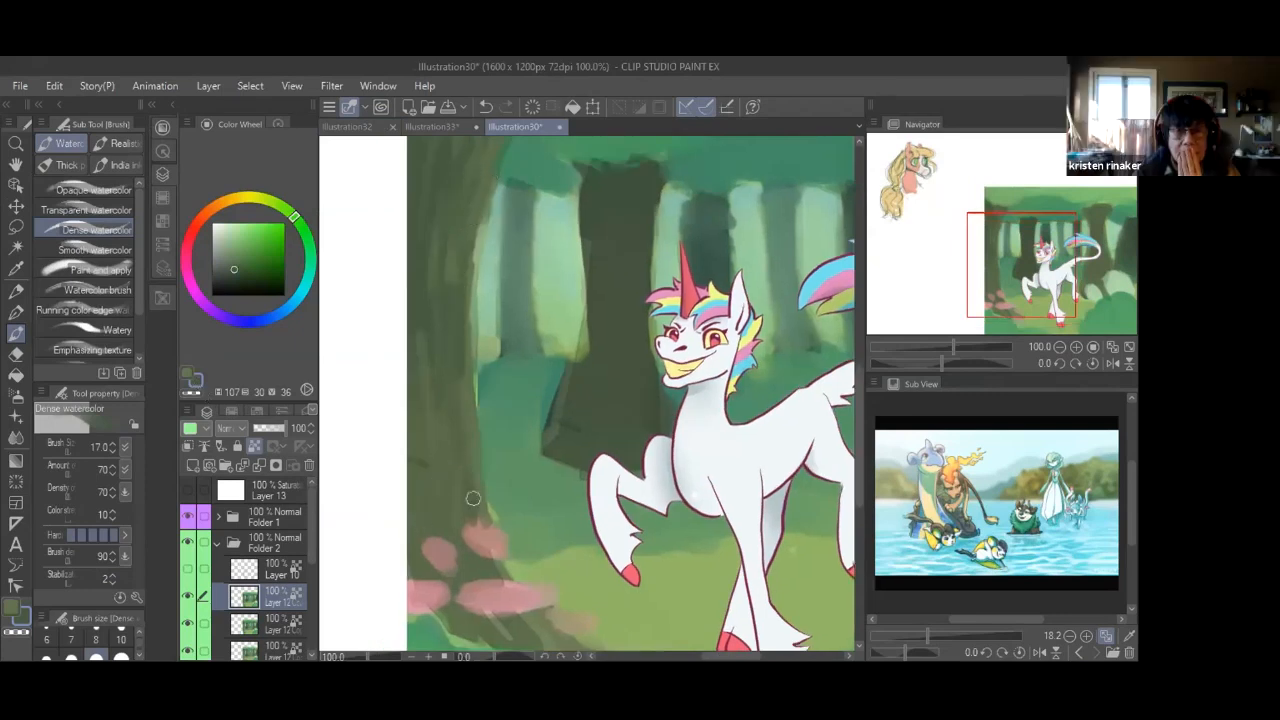
mouse_move(1045, 250)
mouse_down()
mouse_move(1024, 233)
mouse_move(1035, 240)
mouse_up()
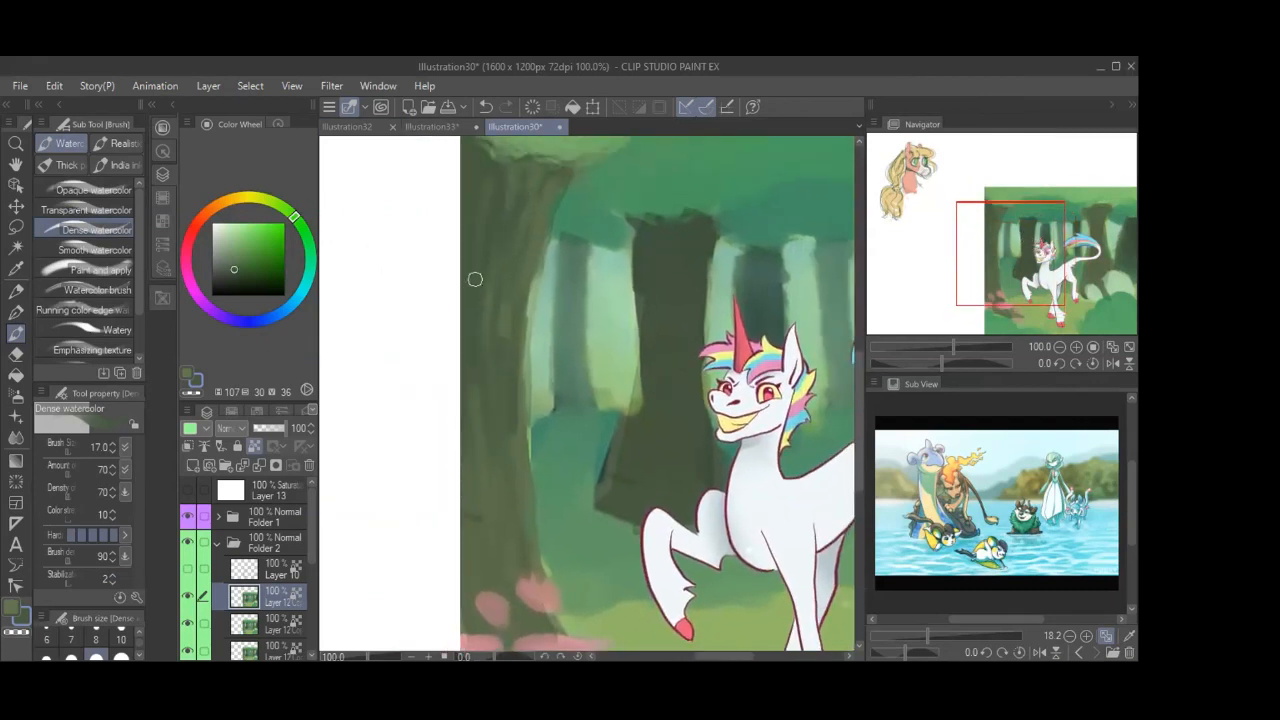
click(188, 374)
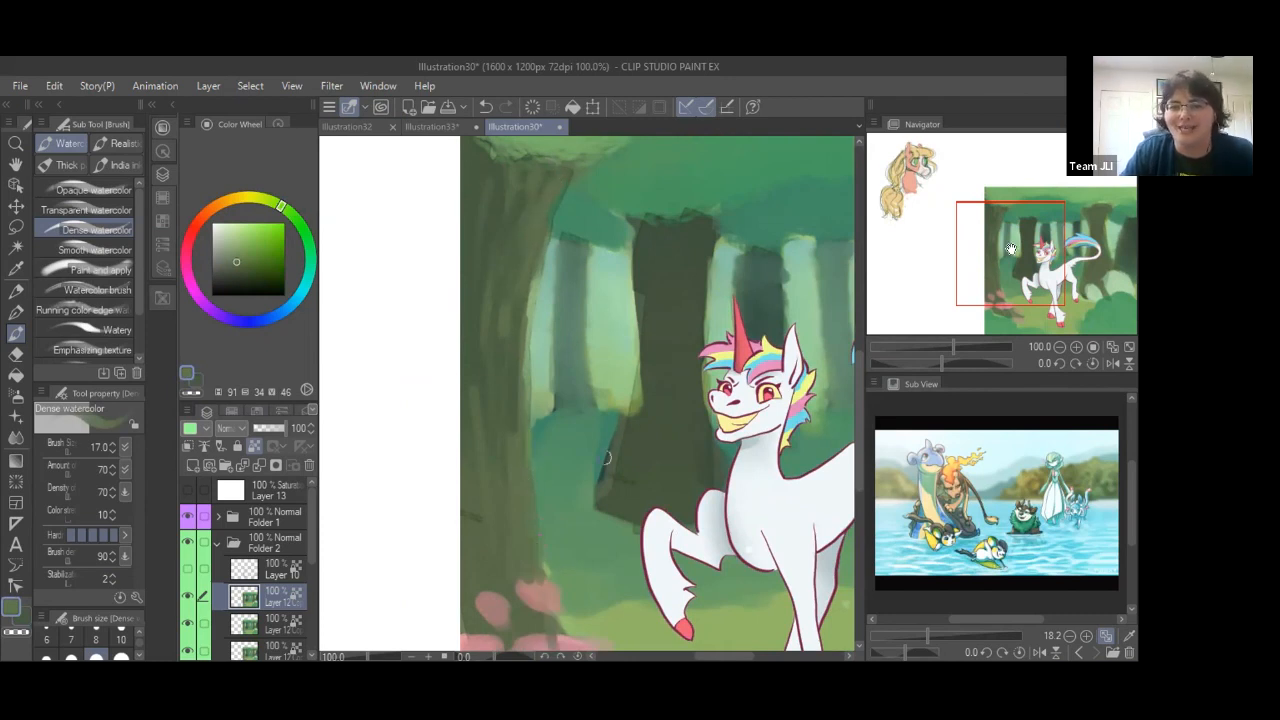
drag(606, 458, 630, 413)
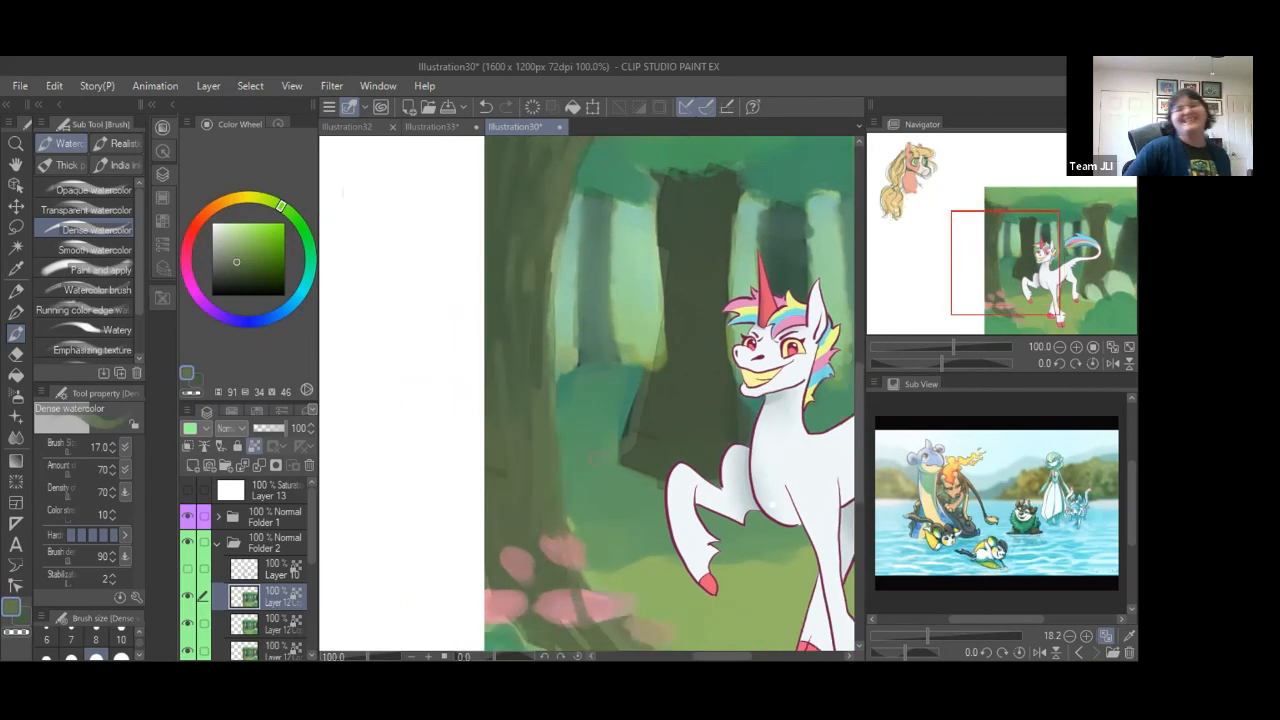
drag(1033, 265, 1034, 250)
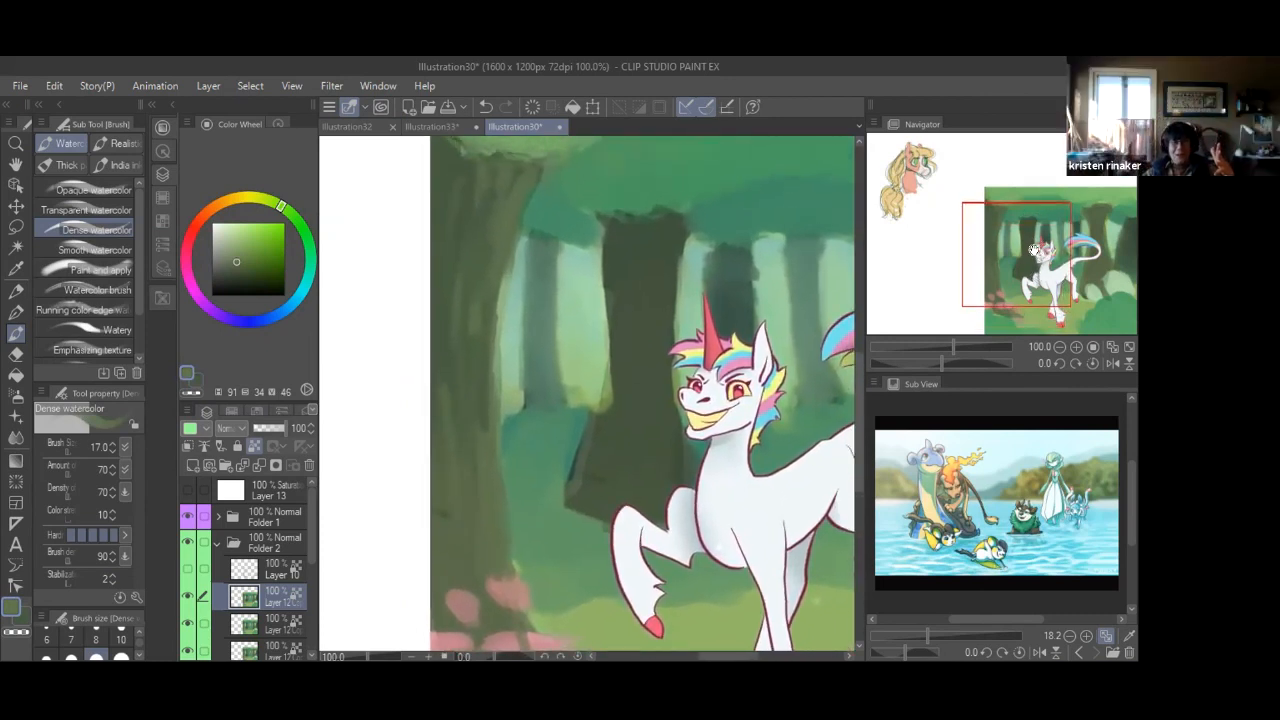